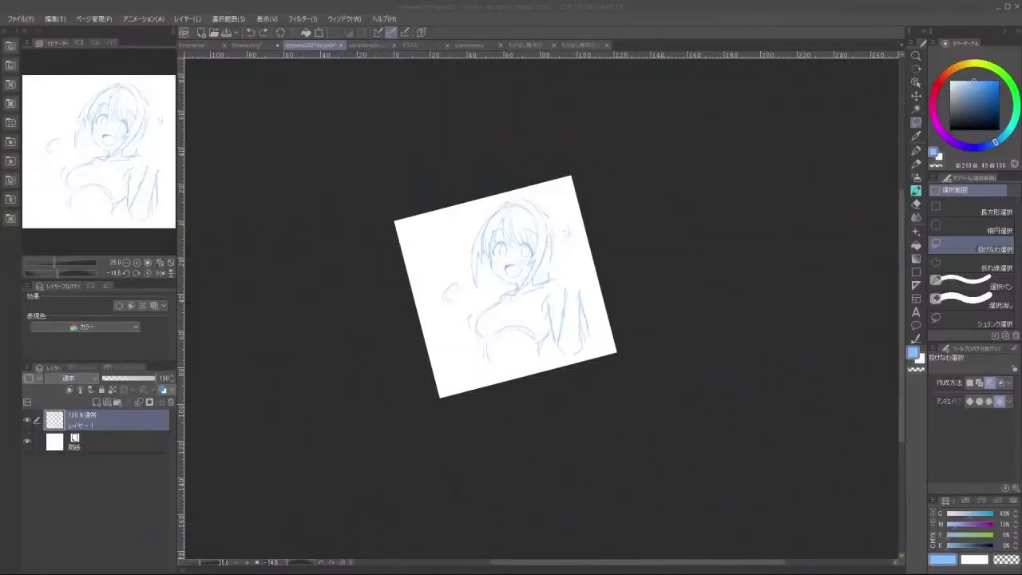
Lasso the head and hair, shift them slightly toward the raised arm with a transform, and clear the selection
drag(902, 243, 900, 253)
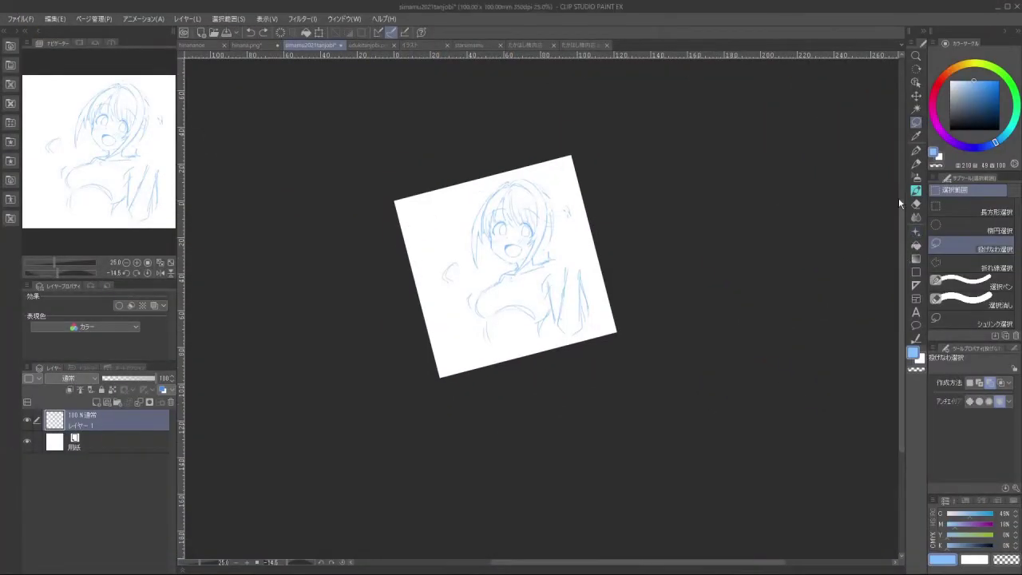
mouse_move(572, 238)
mouse_down()
mouse_move(615, 241)
mouse_move(630, 228)
mouse_up()
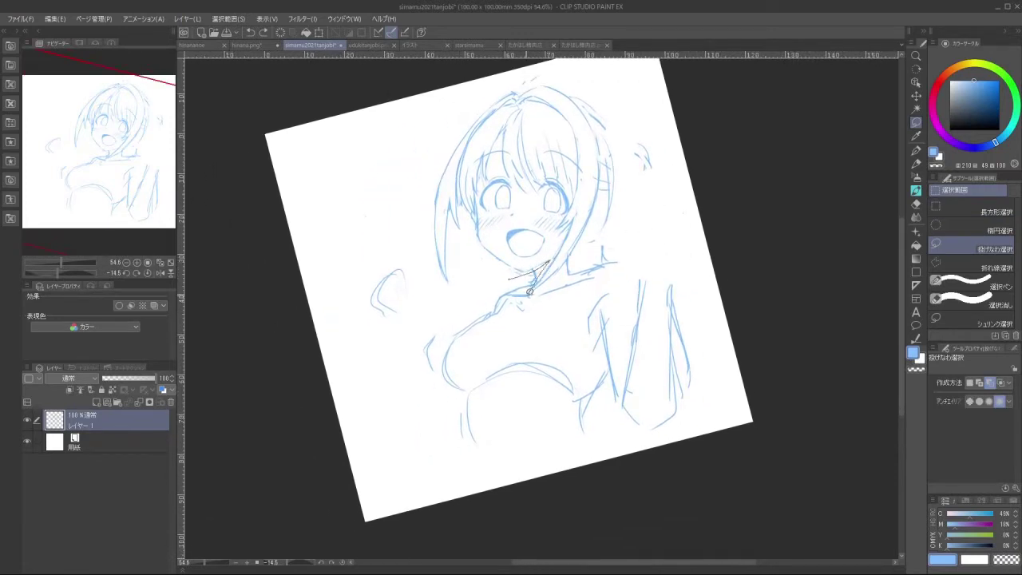
mouse_move(605, 233)
mouse_down()
mouse_move(598, 72)
mouse_move(394, 243)
mouse_move(479, 278)
mouse_up()
click(551, 344)
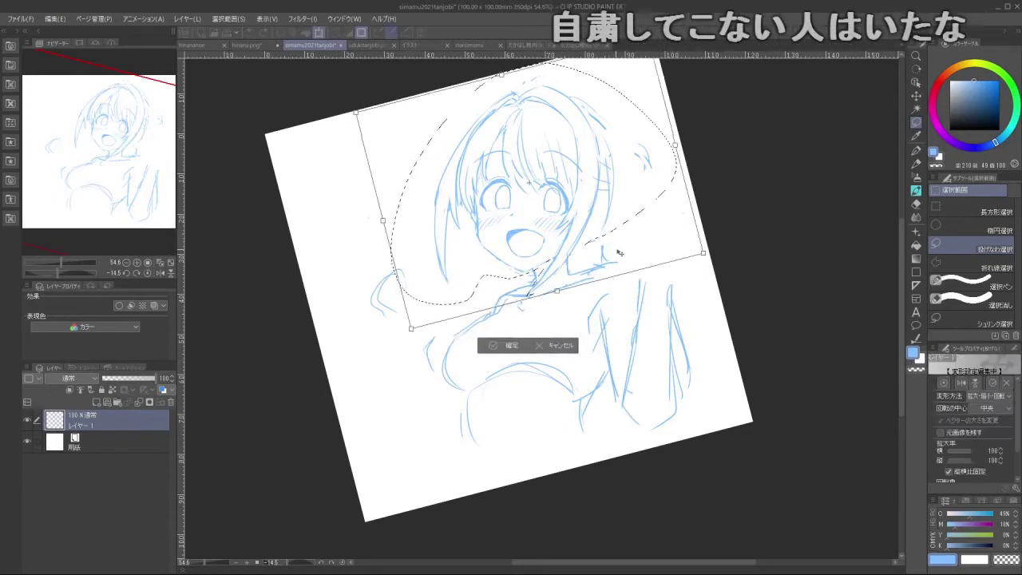
drag(622, 252, 639, 249)
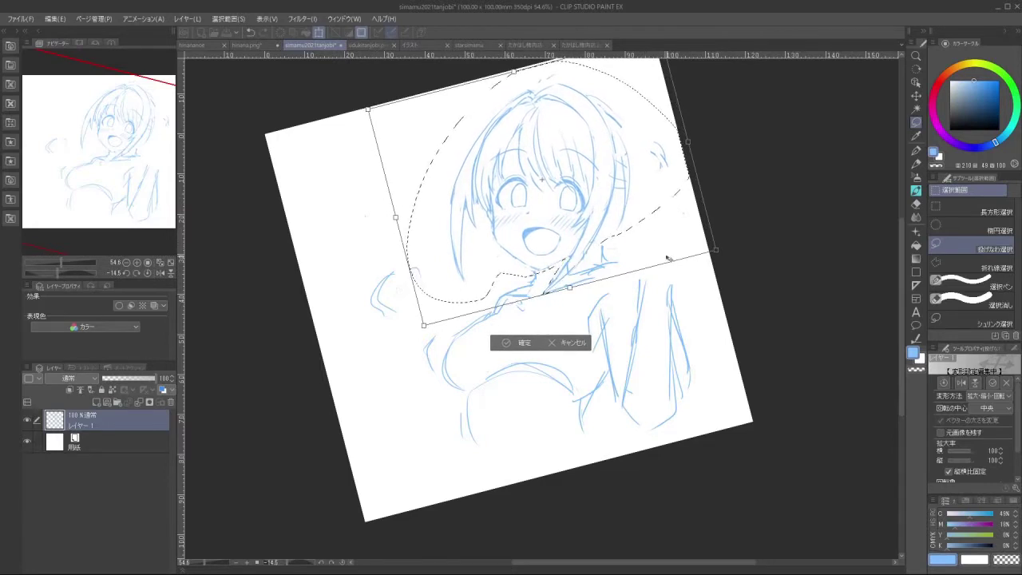
click(523, 343)
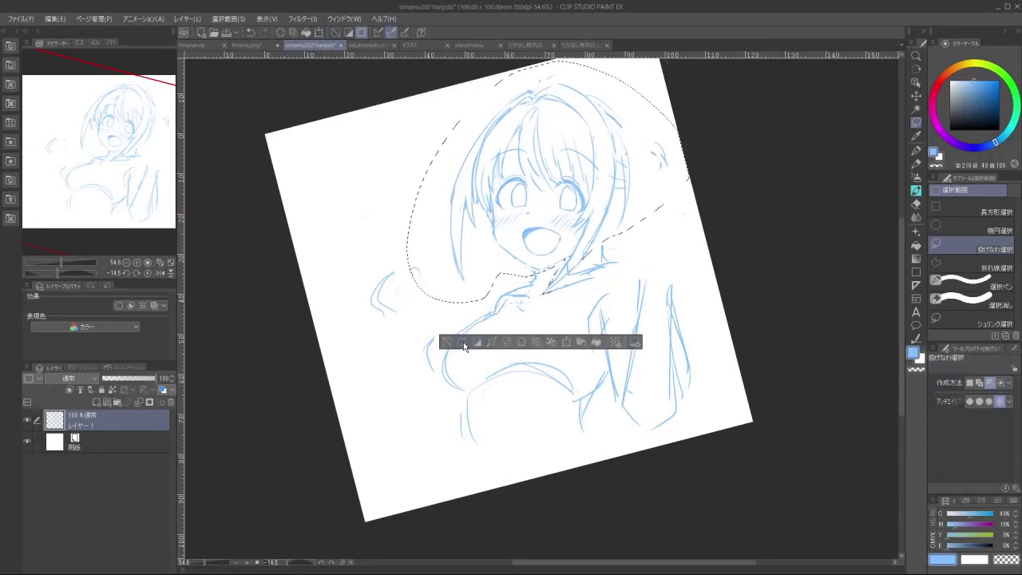
click(452, 344)
Sketch the neck and collar lines with the watercolor brush to join the moved head to the shoulders
click(916, 193)
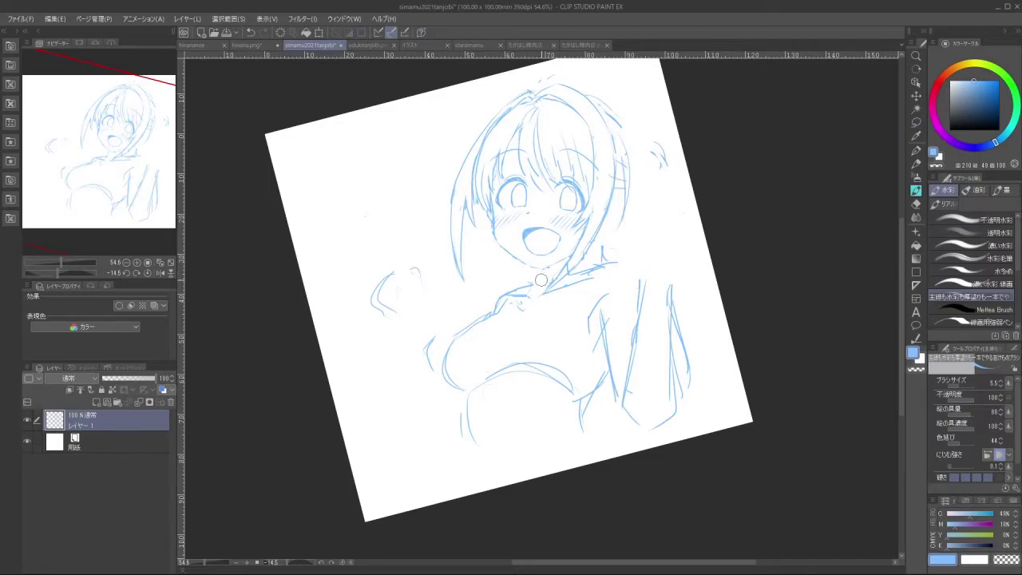
drag(492, 346, 611, 334)
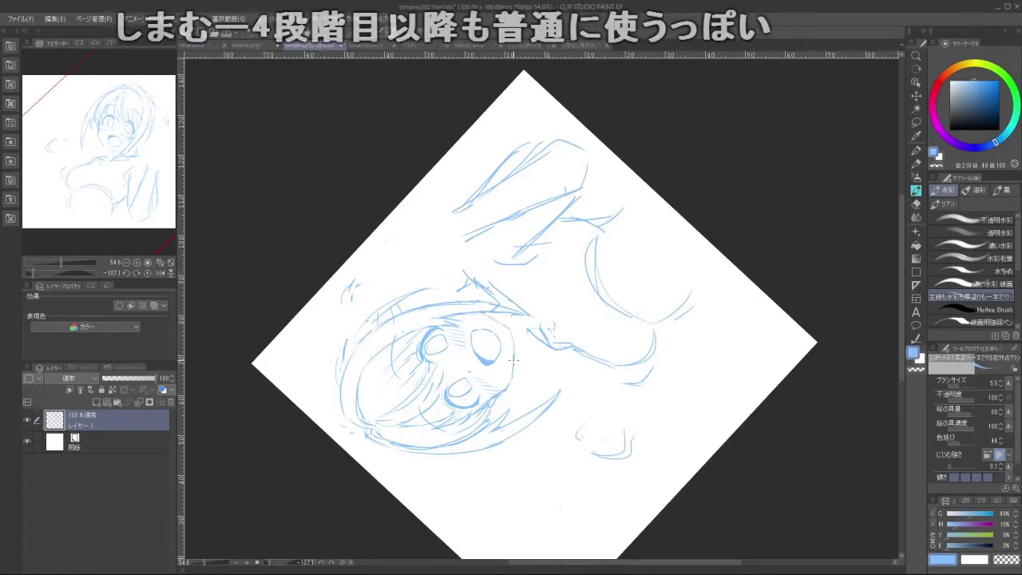
mouse_move(487, 296)
mouse_down()
mouse_move(534, 360)
mouse_move(596, 326)
mouse_move(588, 232)
mouse_up()
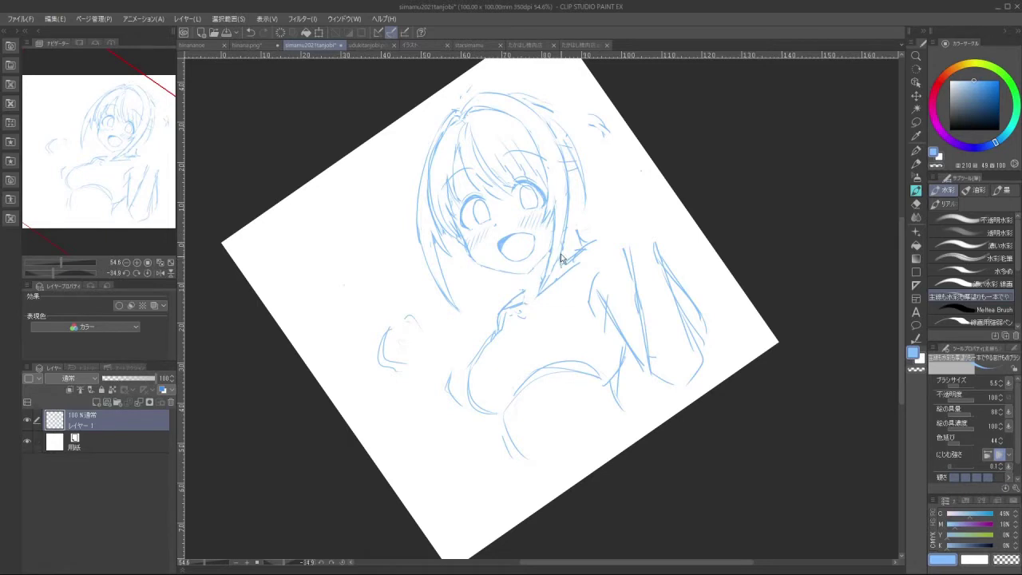
drag(549, 305, 557, 246)
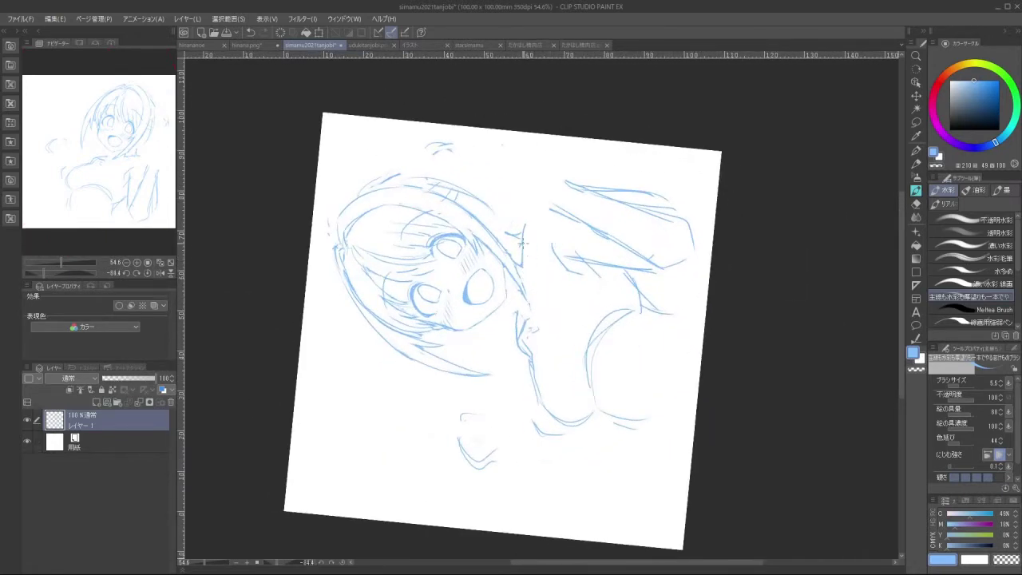
drag(529, 306, 651, 251)
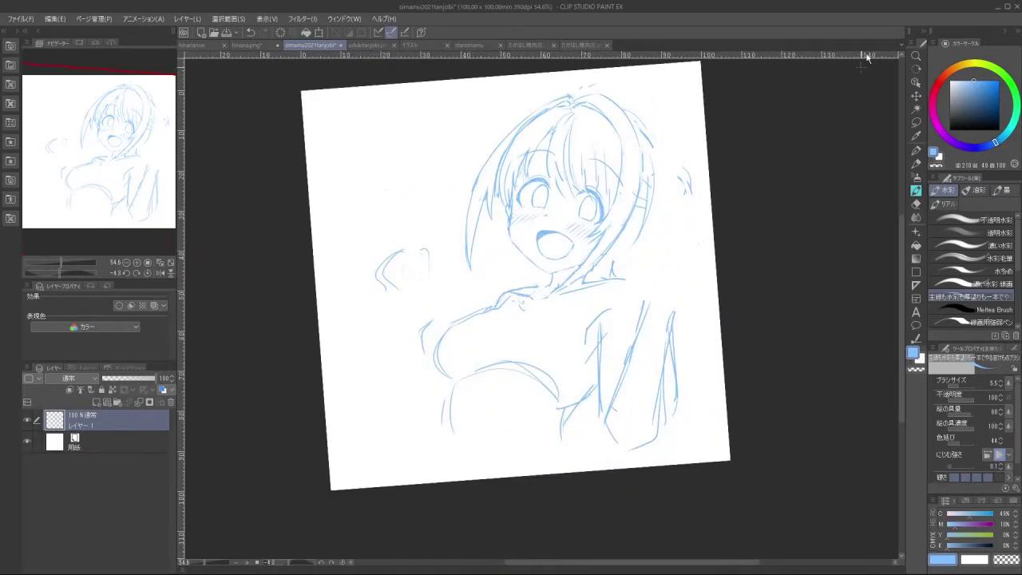
Lasso the head and hair again, scale them to 94%, tilt them slightly clockwise over the neck, and clear the selection
click(917, 122)
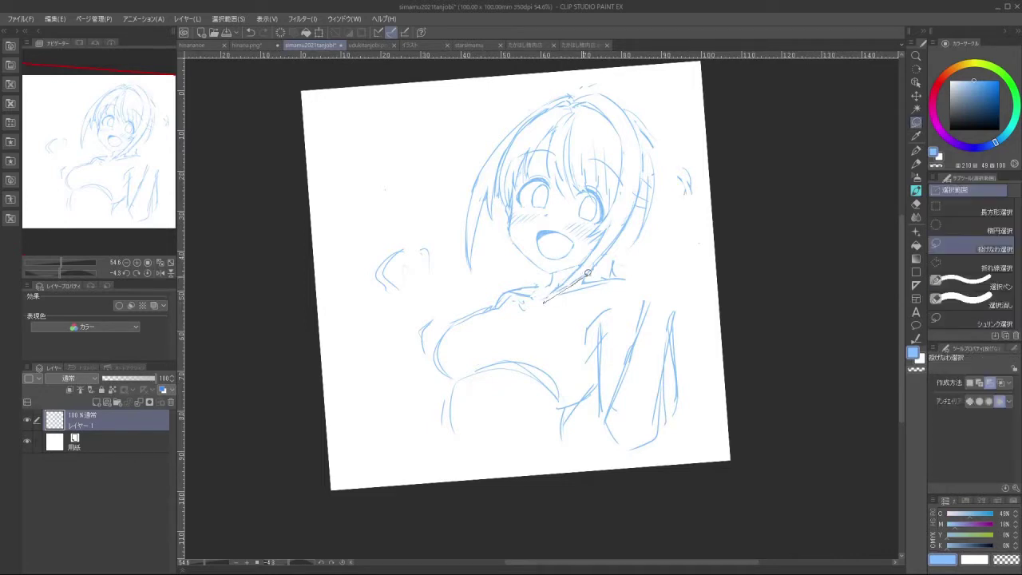
mouse_move(641, 254)
mouse_down()
mouse_move(556, 63)
mouse_move(490, 273)
mouse_up()
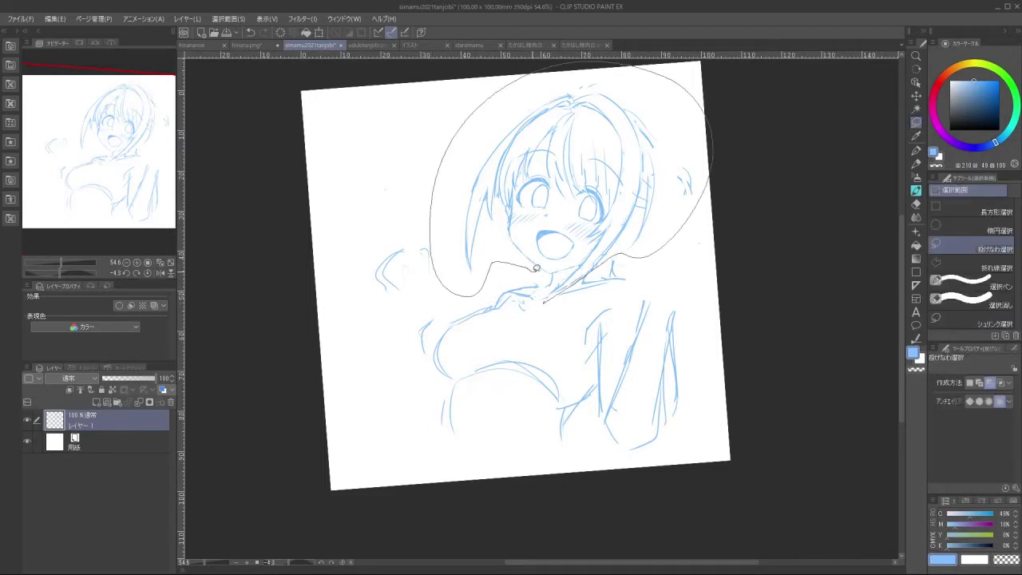
drag(553, 285, 555, 283)
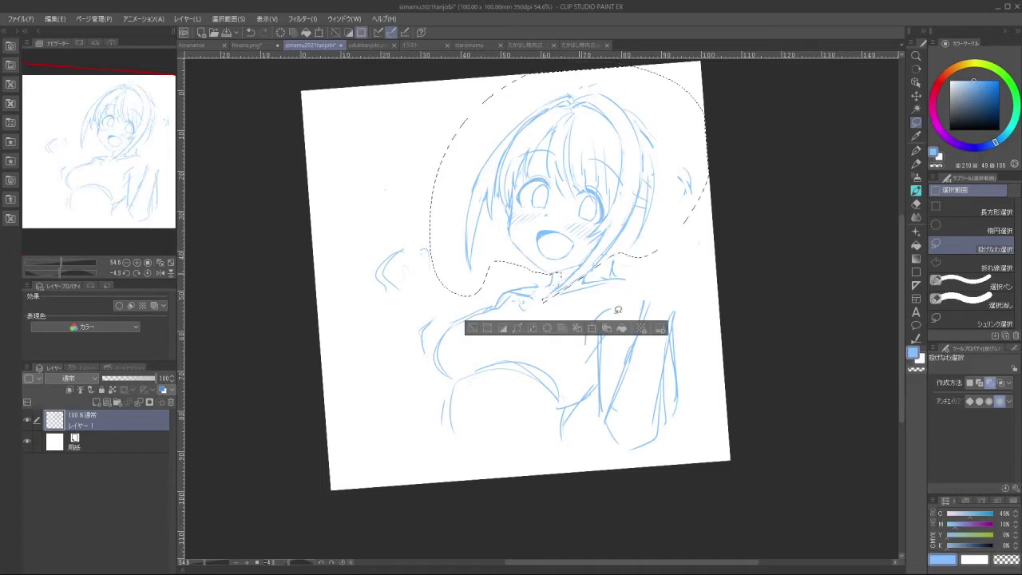
click(596, 328)
mouse_move(716, 290)
mouse_down()
mouse_move(699, 278)
mouse_move(702, 247)
mouse_up()
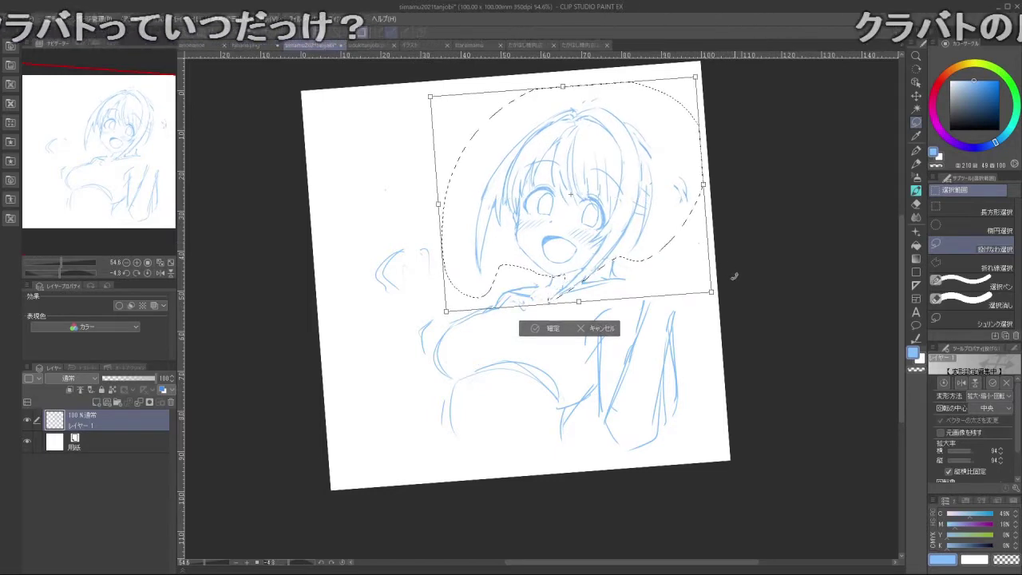
drag(735, 277, 732, 282)
drag(694, 240, 692, 240)
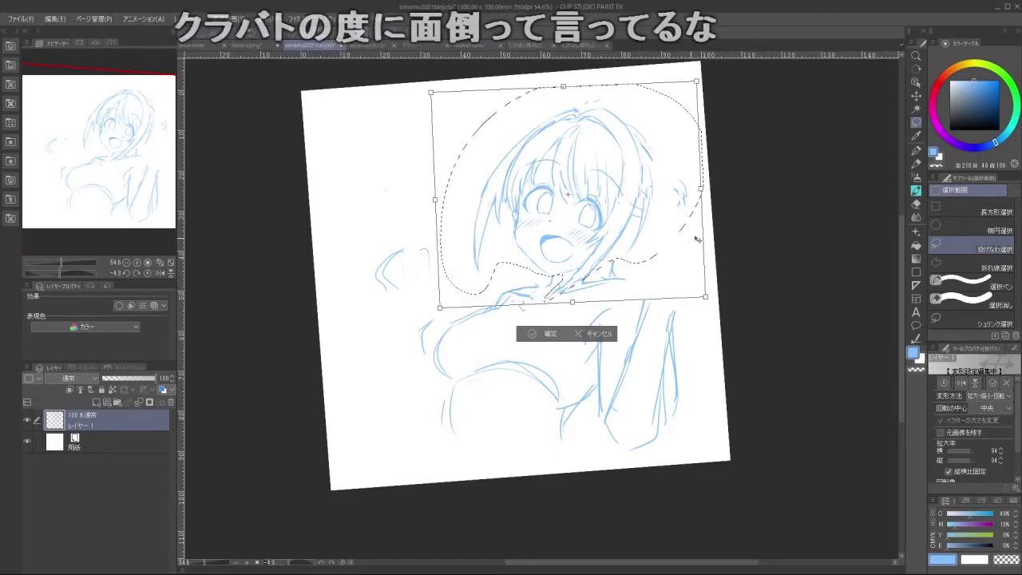
drag(733, 290, 727, 296)
mouse_move(682, 198)
mouse_down()
mouse_move(675, 249)
mouse_move(651, 252)
mouse_up()
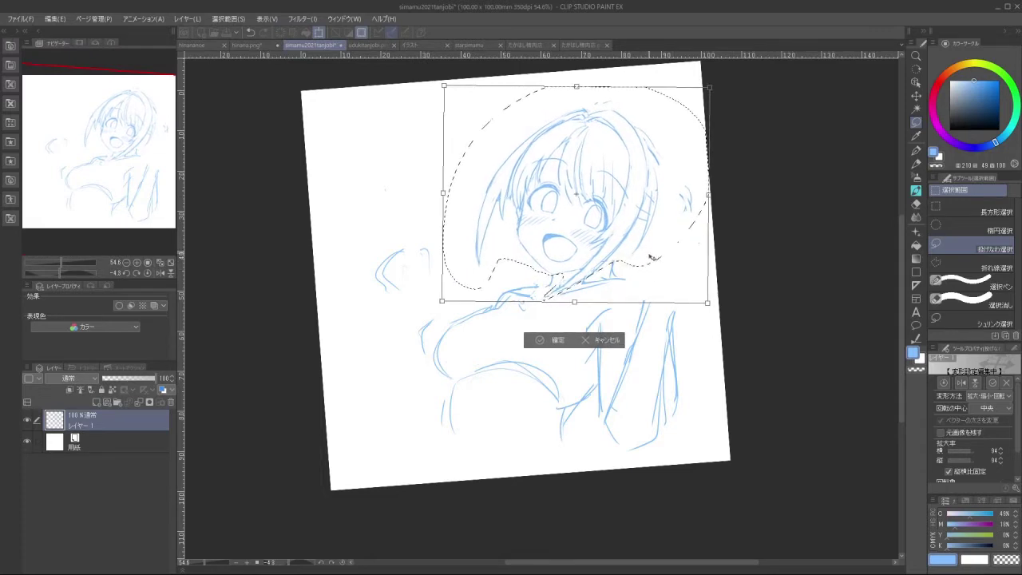
key(Return)
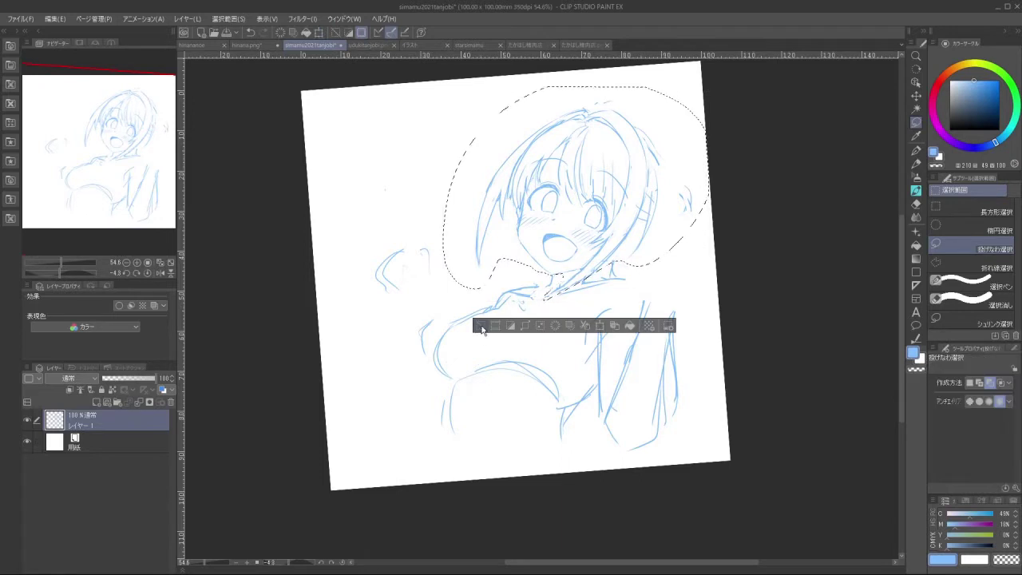
key(ctrl+d)
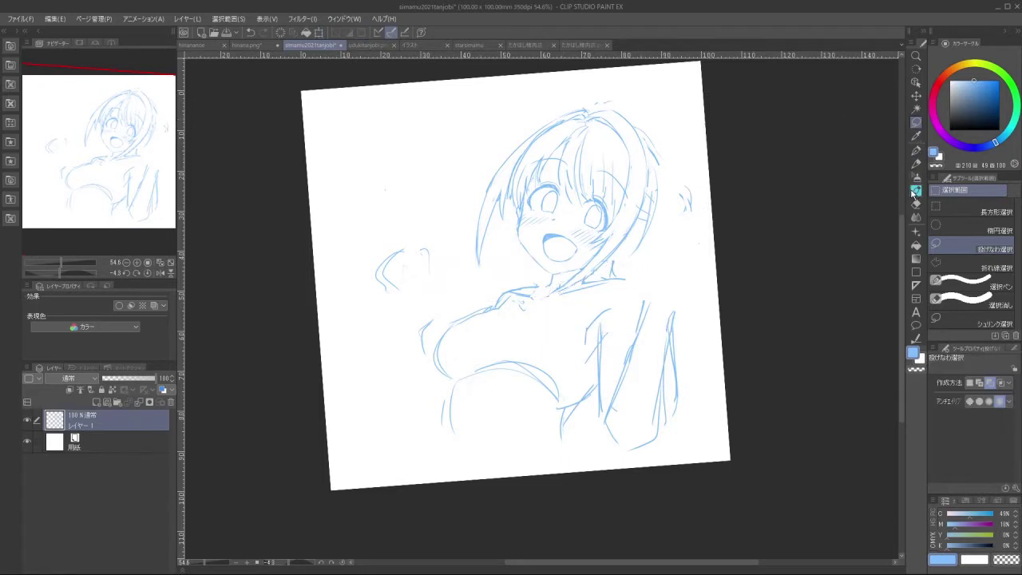
Reselect the head, tilt it counterclockwise and move it toward the opposite shoulder from the raised arm
drag(548, 297, 669, 252)
click(601, 327)
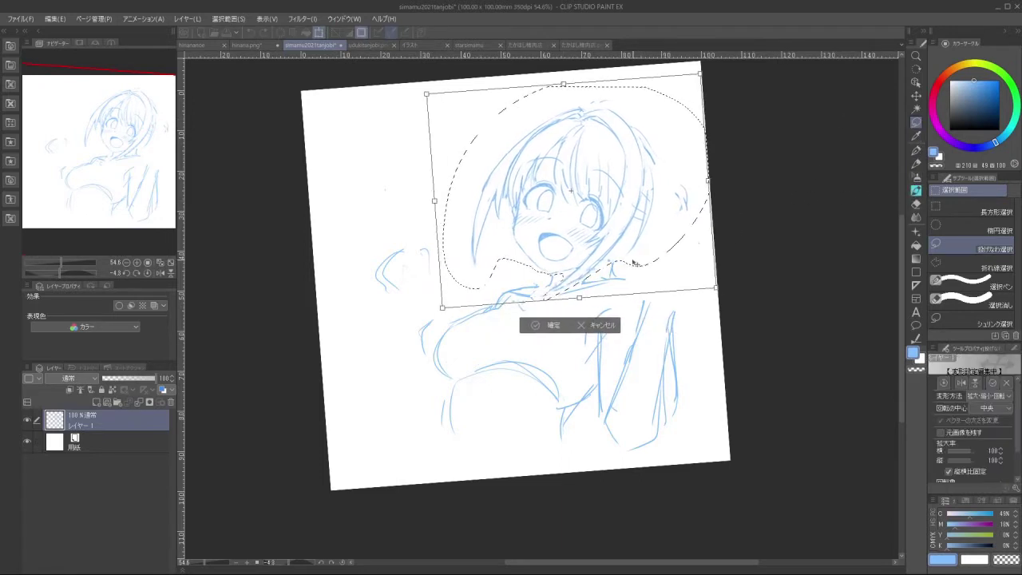
drag(630, 262, 555, 237)
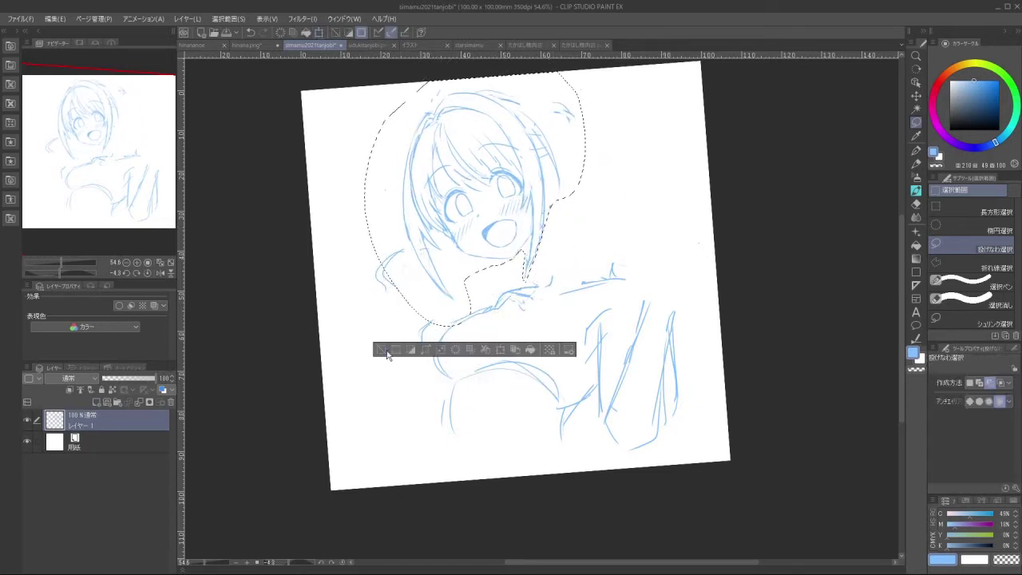
click(387, 351)
Lasso the whole body, rotate it counterclockwise and move it up under the head, and clear the selection
drag(447, 441, 410, 351)
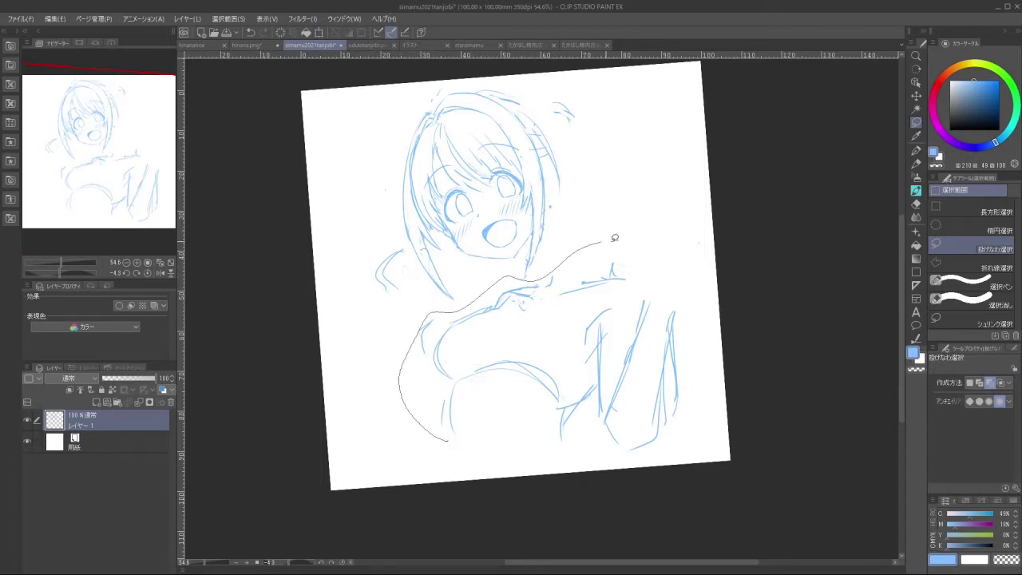
mouse_move(713, 367)
mouse_down()
mouse_move(530, 456)
mouse_move(449, 439)
mouse_up()
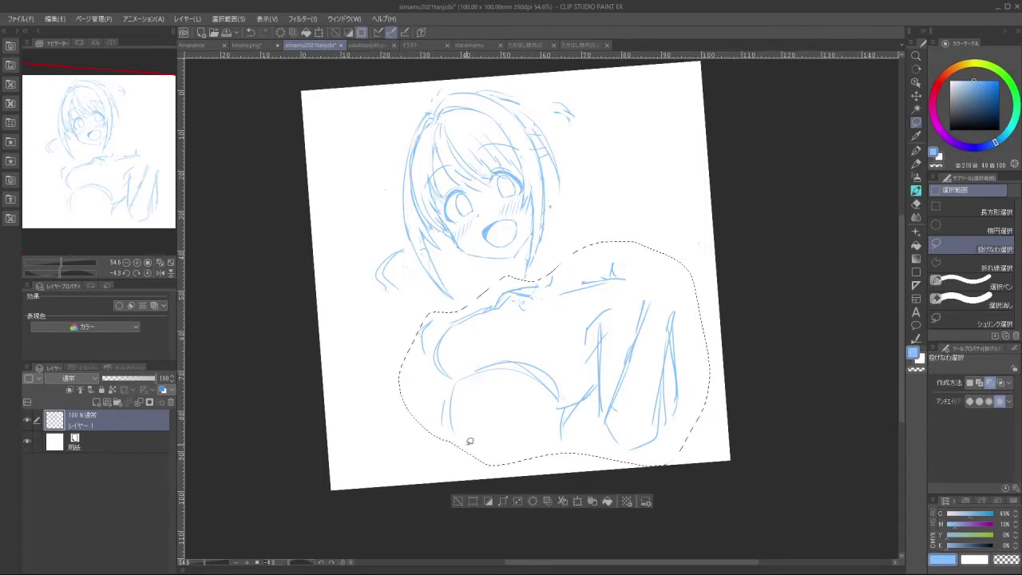
click(580, 503)
drag(647, 414, 621, 403)
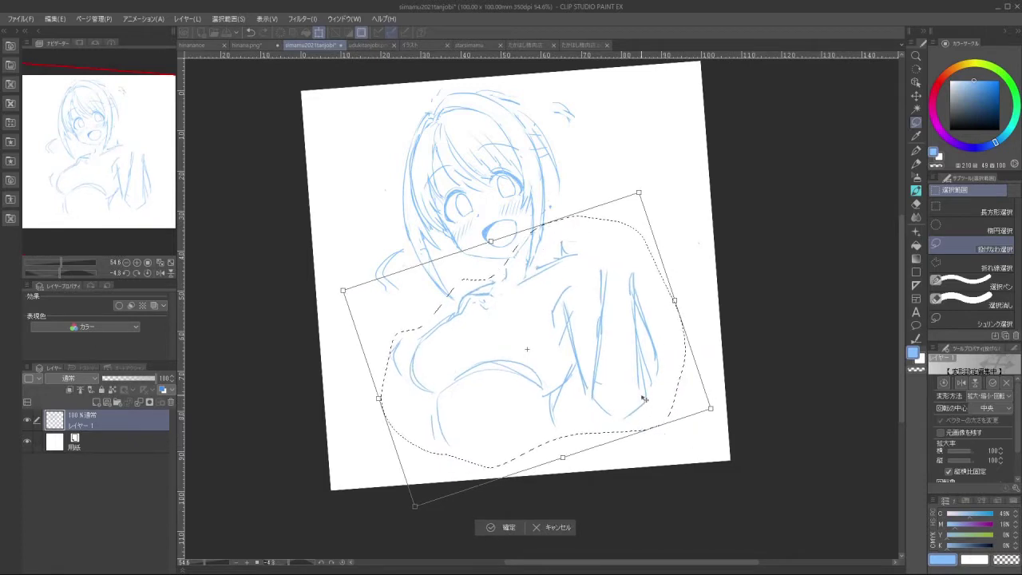
drag(647, 395, 647, 393)
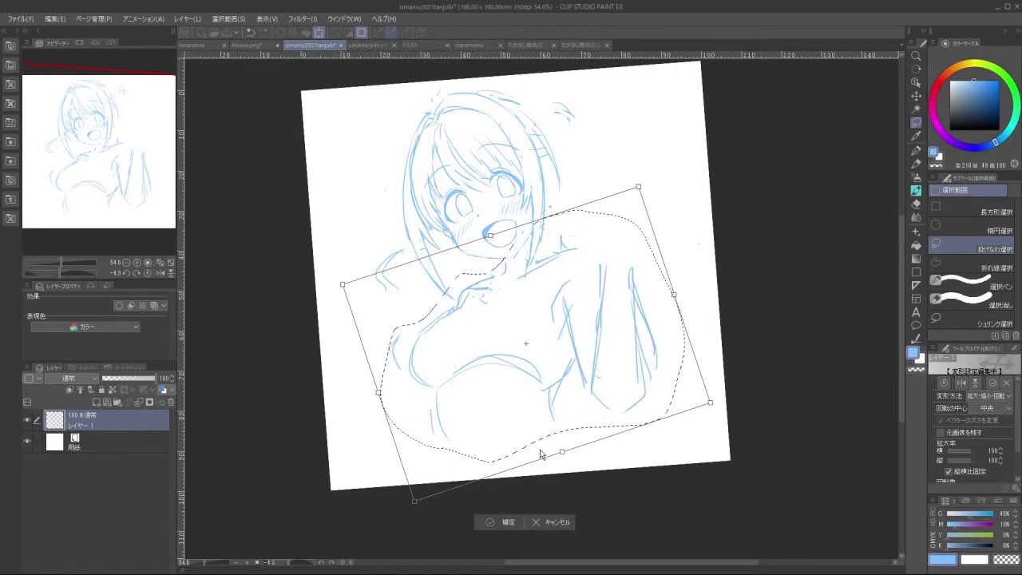
key(Return)
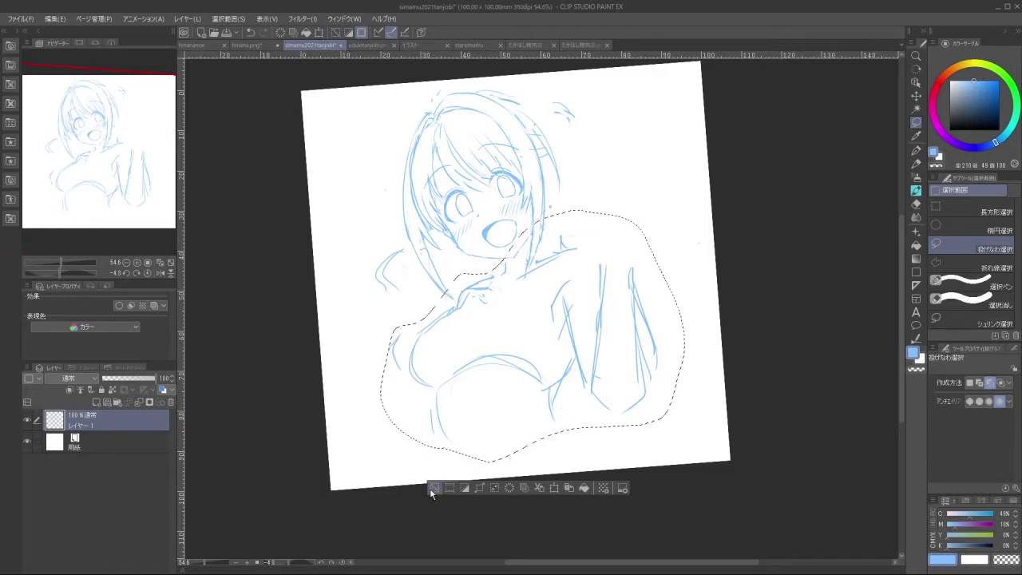
click(434, 488)
Redraw the shoulders, upper arm, chest sides and waist outlines with the brush to fit the new pose
key(b)
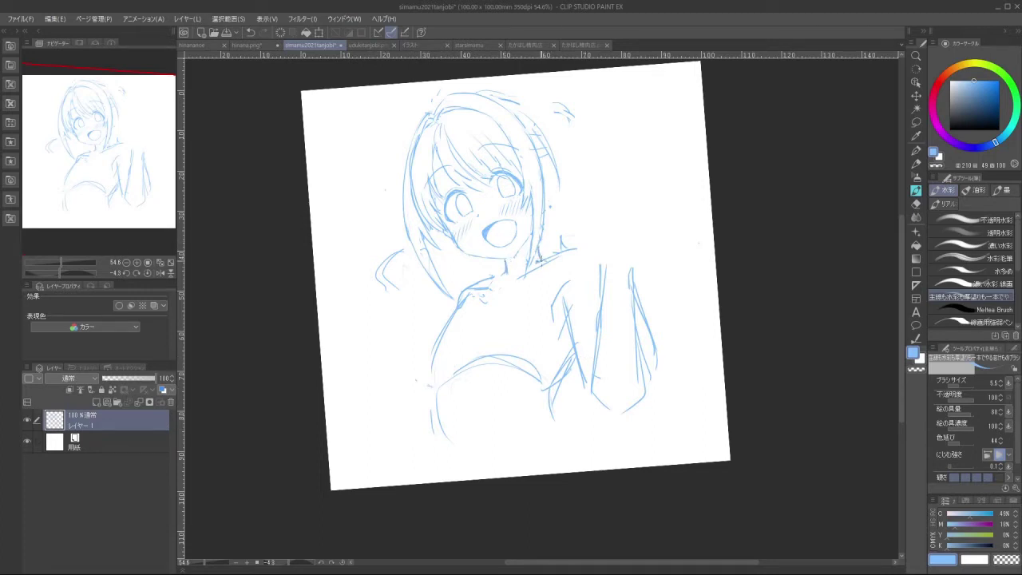
drag(515, 417, 650, 224)
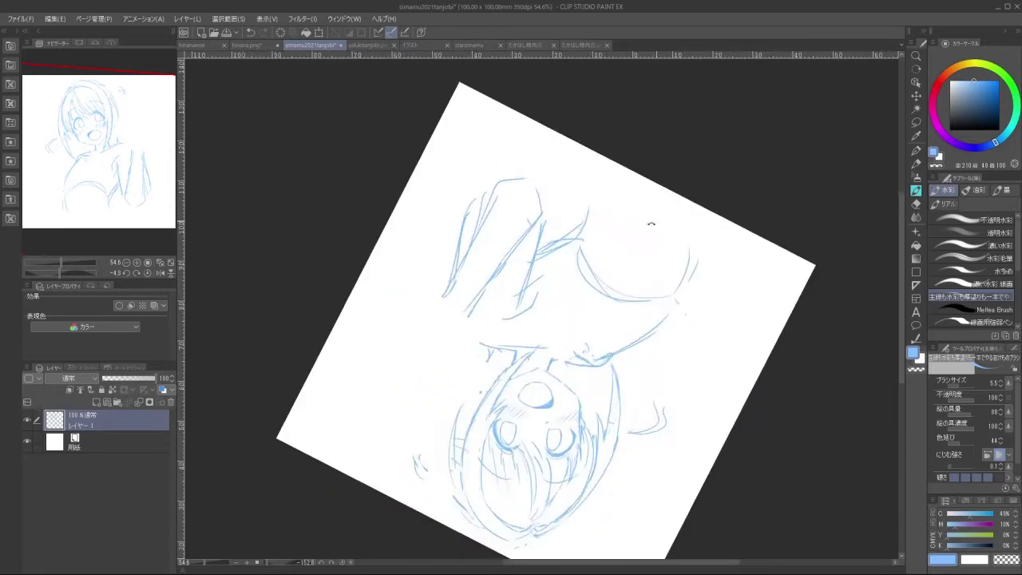
drag(566, 367, 629, 297)
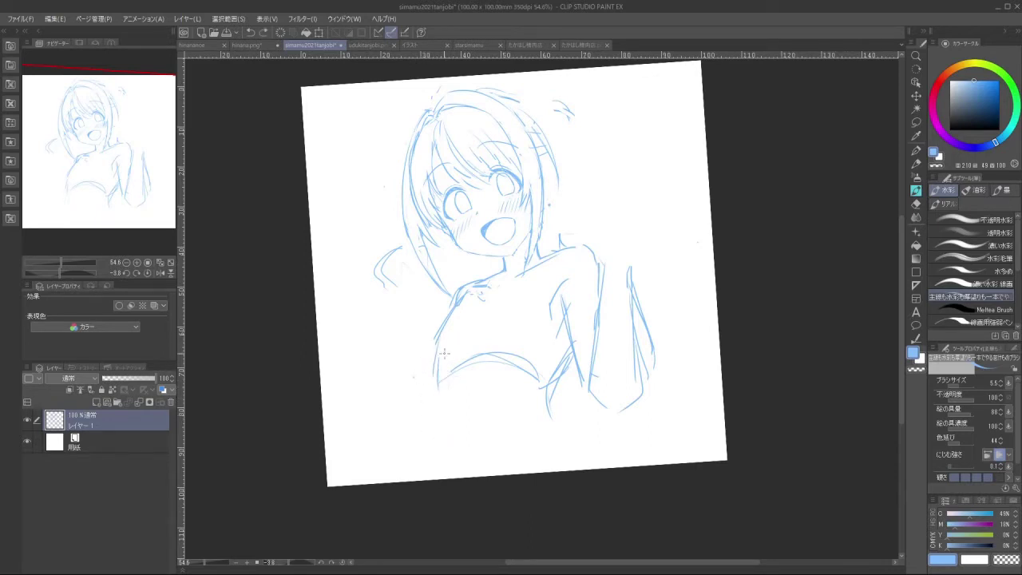
drag(557, 397, 572, 353)
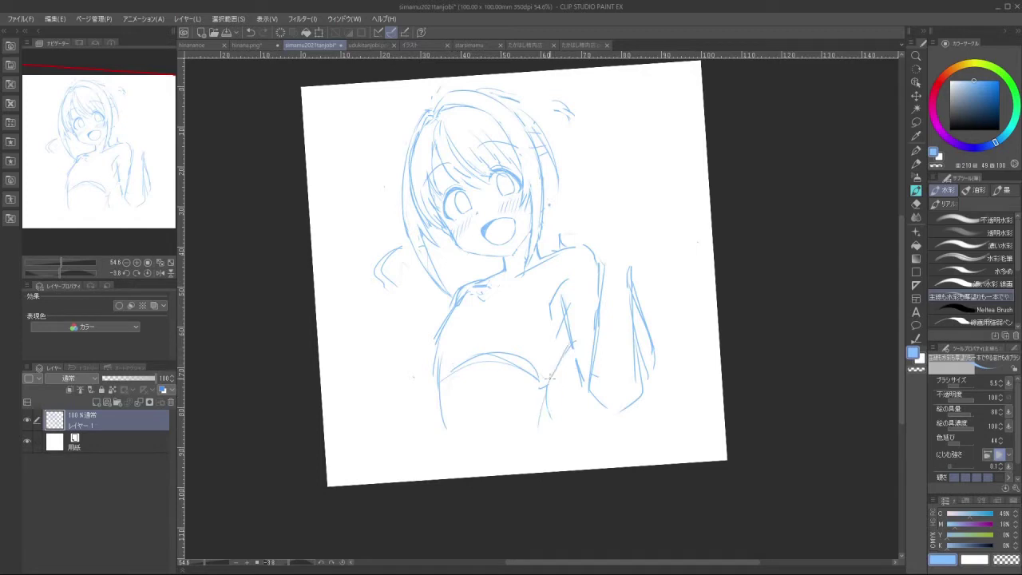
key(ctrl+z)
drag(512, 448, 563, 373)
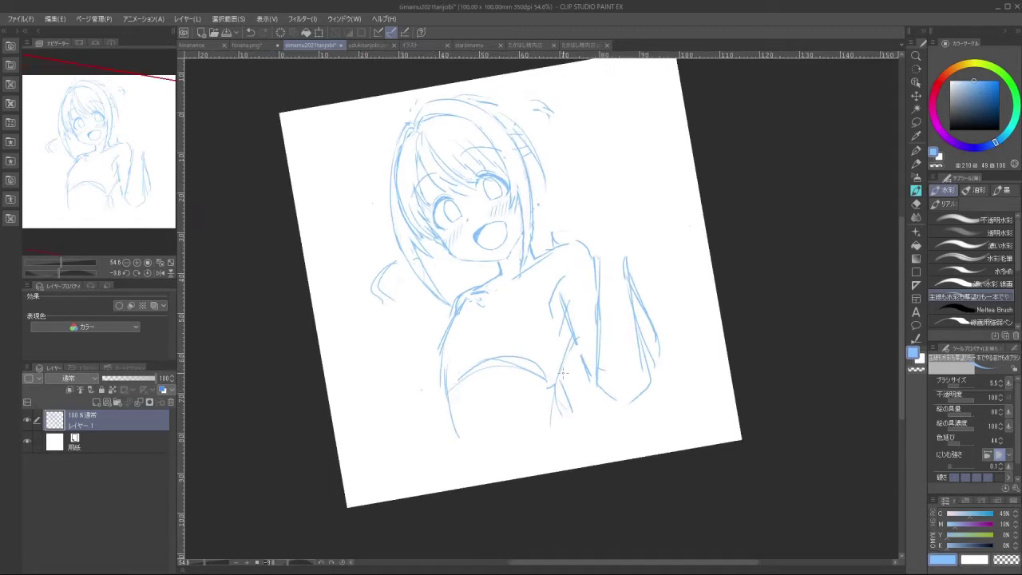
Sketch a raised hand with spread fingers beside the hair, and lasso the fingers and shift them slightly outward
drag(385, 249, 330, 348)
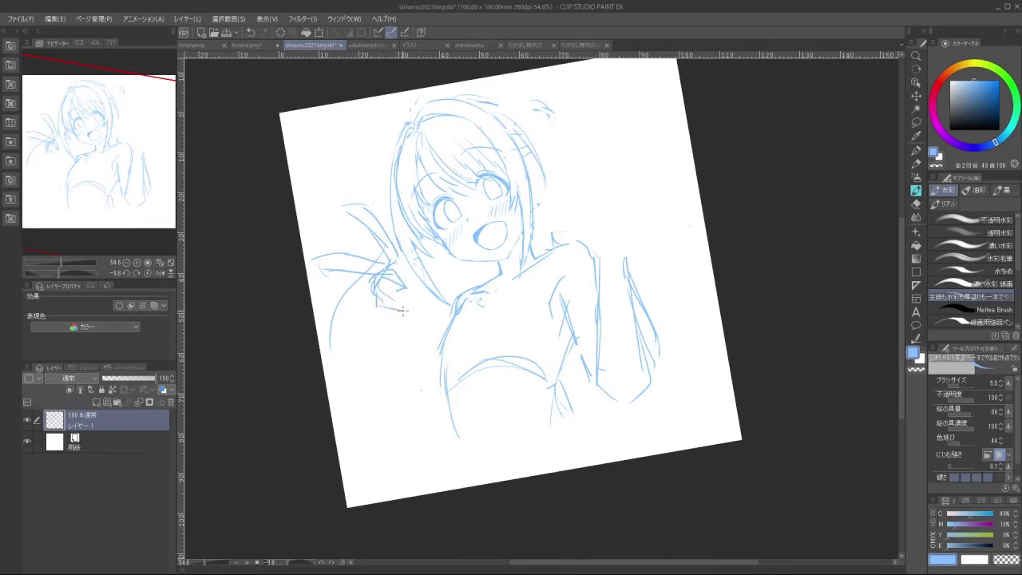
key(ctrl+z)
key(m)
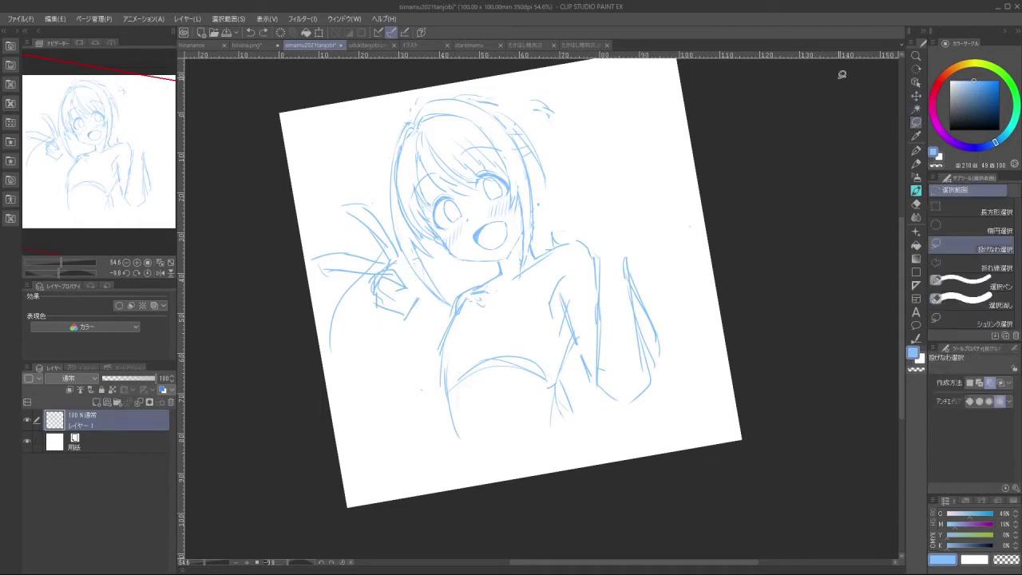
mouse_move(335, 275)
mouse_down()
mouse_move(328, 205)
mouse_move(379, 192)
mouse_up()
drag(372, 272, 374, 274)
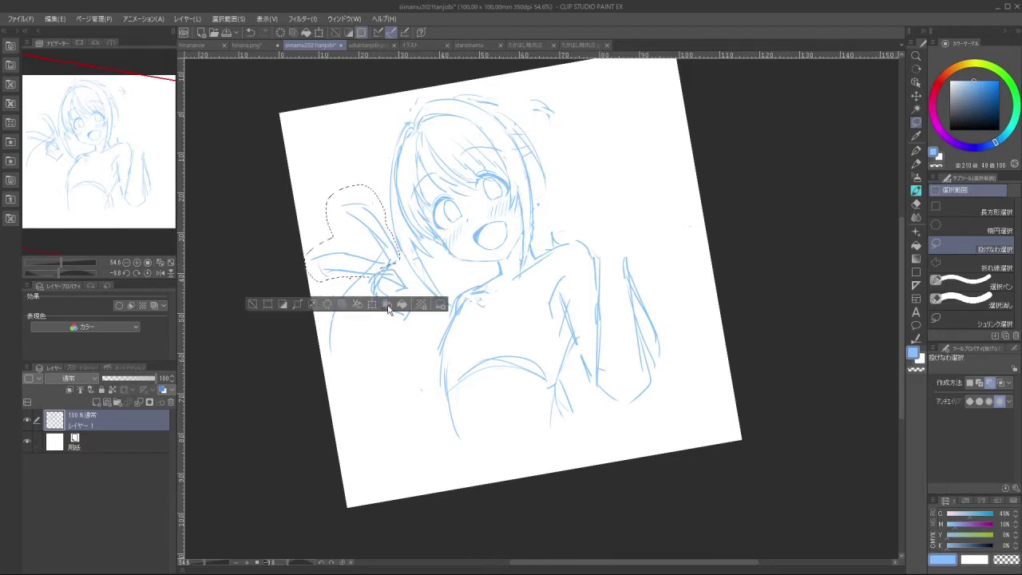
click(393, 308)
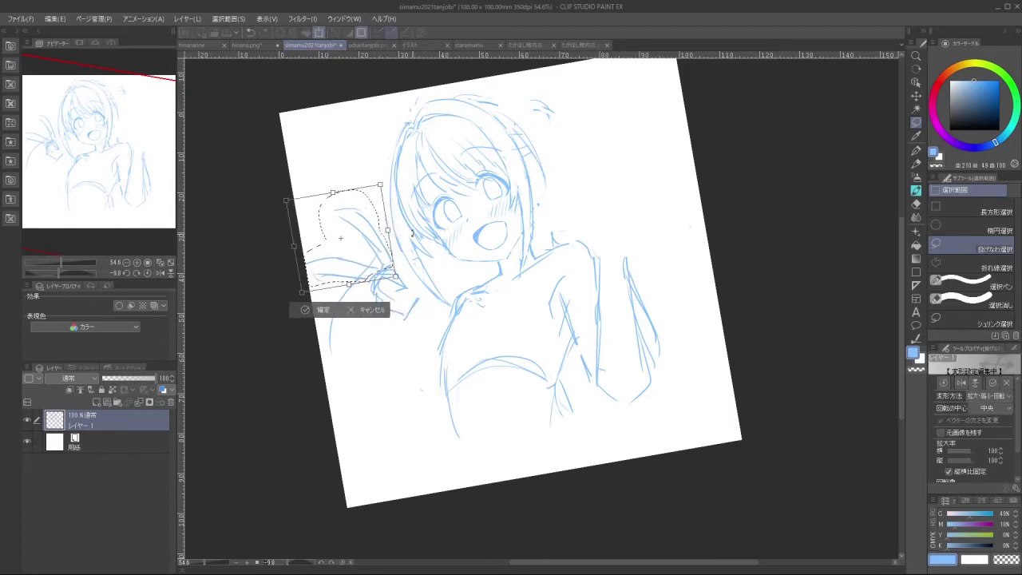
click(305, 309)
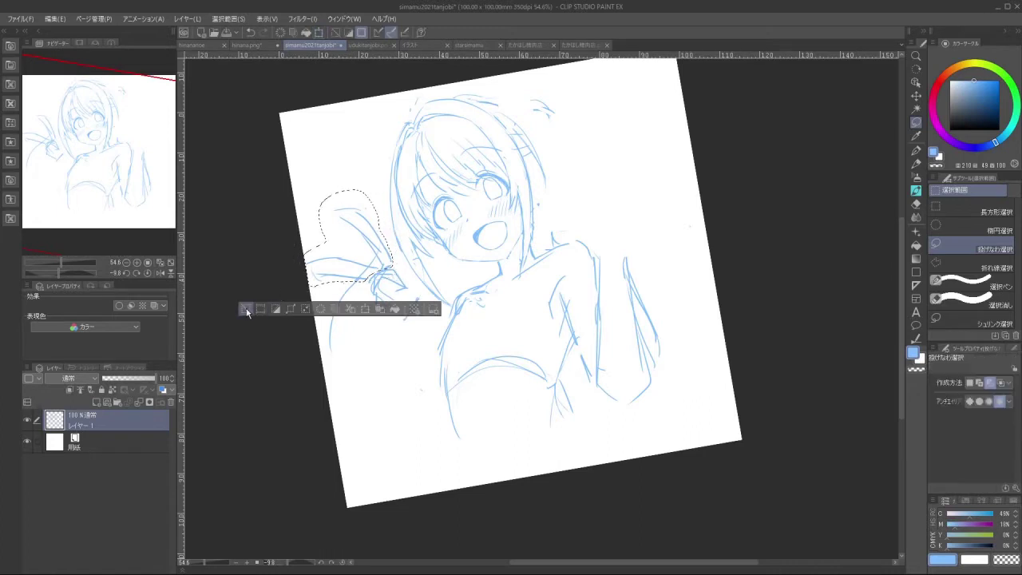
Clear the finger selection, lasso the lower outstretched finger of the raised hand and transform it closer to the other finger
click(247, 310)
mouse_move(392, 374)
mouse_down()
mouse_move(501, 413)
mouse_move(492, 415)
mouse_up()
drag(379, 422, 385, 425)
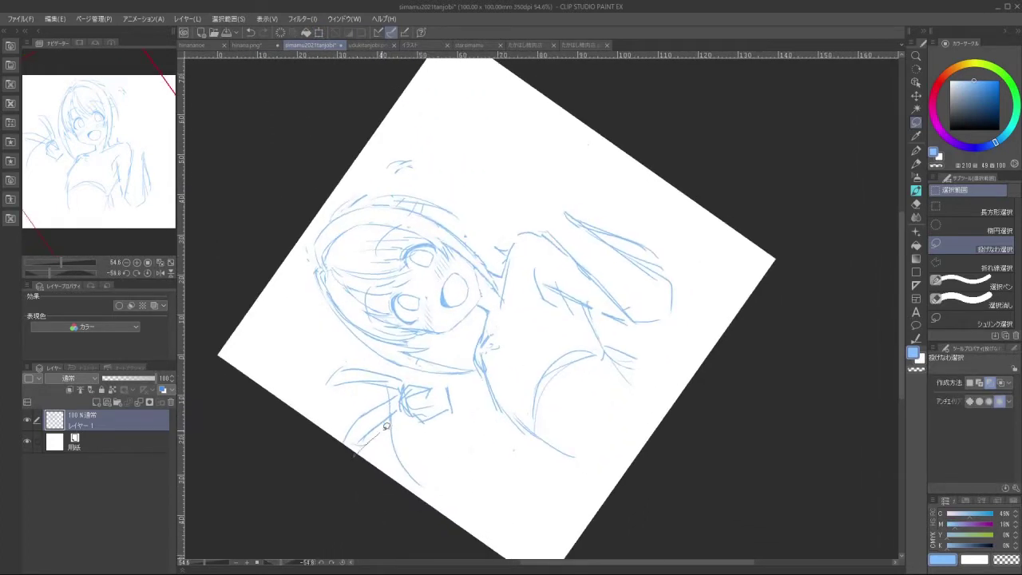
mouse_move(401, 391)
mouse_down()
mouse_move(347, 425)
mouse_move(351, 453)
mouse_move(390, 430)
mouse_move(389, 414)
mouse_up()
click(397, 478)
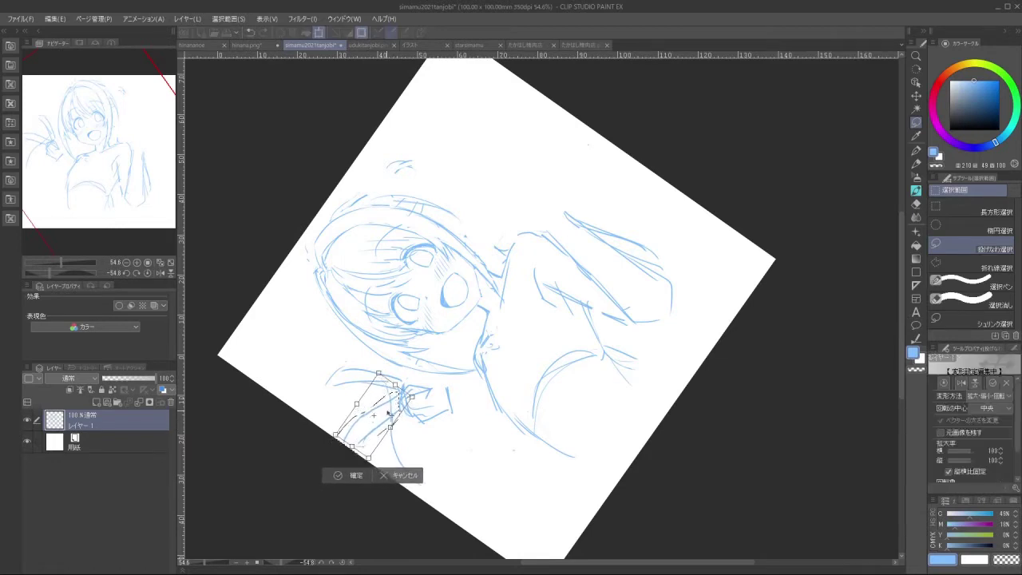
click(352, 475)
click(279, 477)
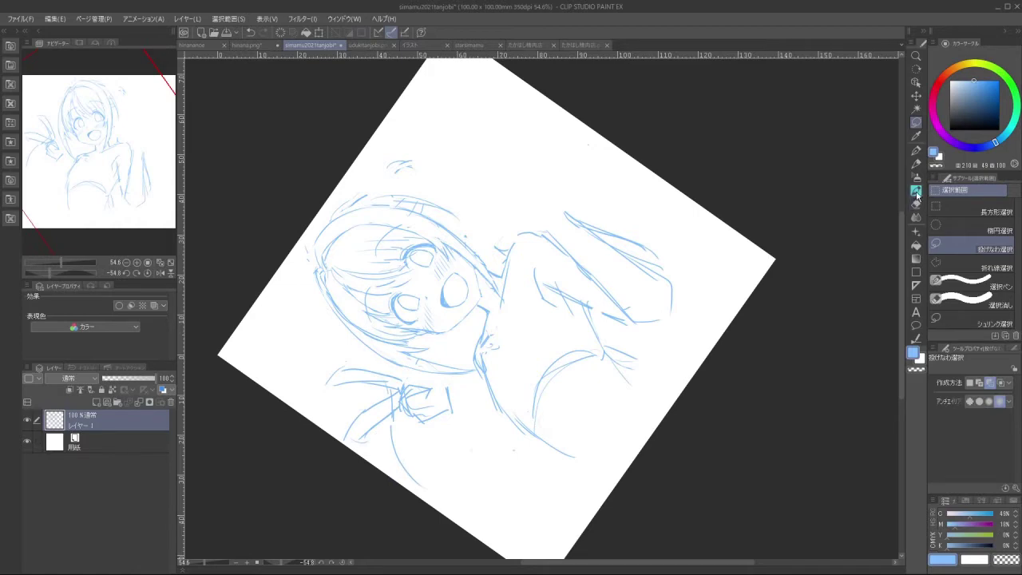
Redraw the raised hand's two extended fingers as a peace sign and refine the folded fingers and wrist with the brush
click(916, 191)
mouse_move(613, 399)
mouse_down()
mouse_move(640, 134)
mouse_move(484, 159)
mouse_up()
drag(642, 217, 520, 185)
drag(432, 343, 586, 307)
drag(588, 398, 551, 232)
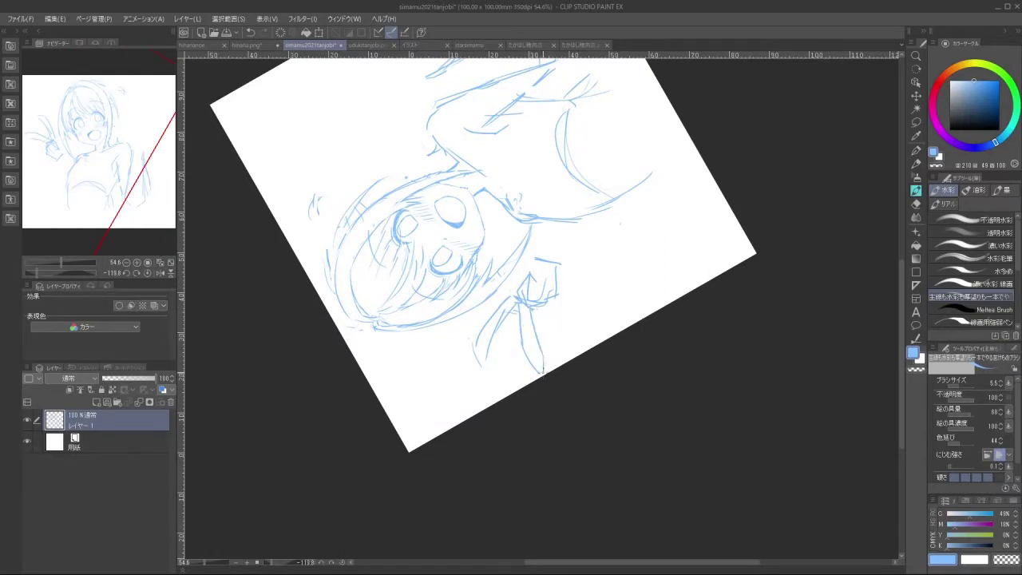
drag(519, 452, 518, 363)
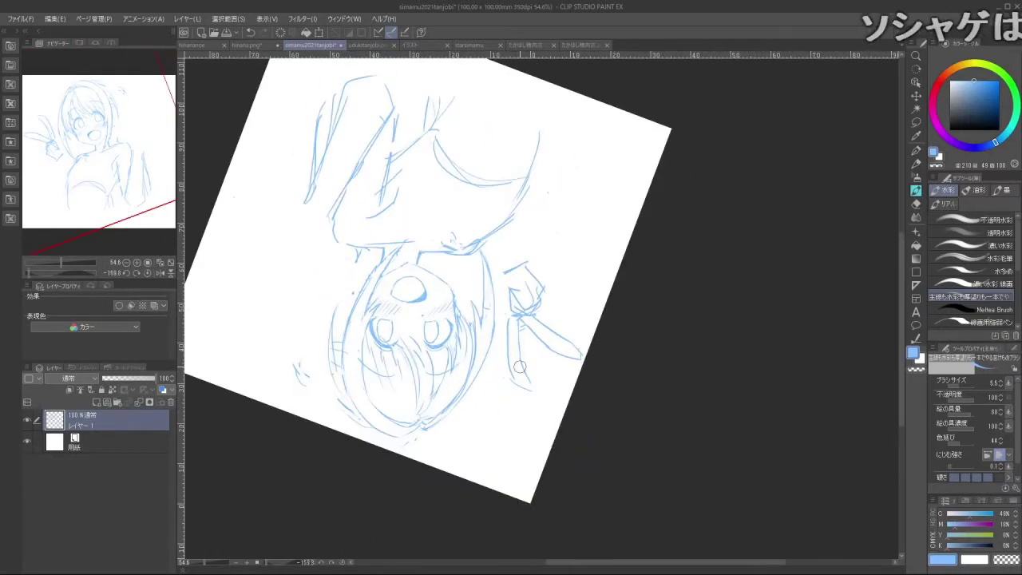
drag(496, 302, 583, 318)
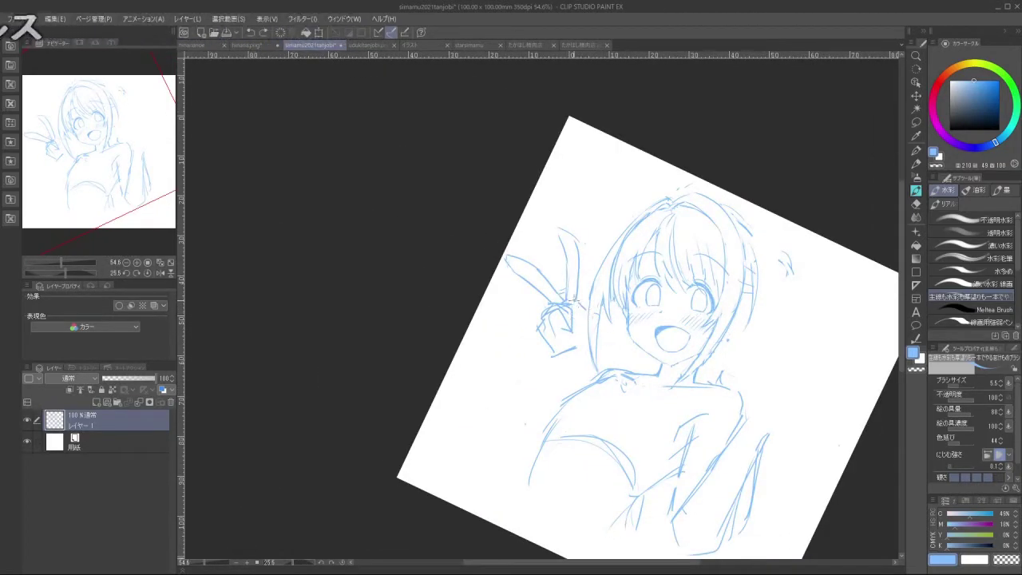
drag(579, 380, 592, 304)
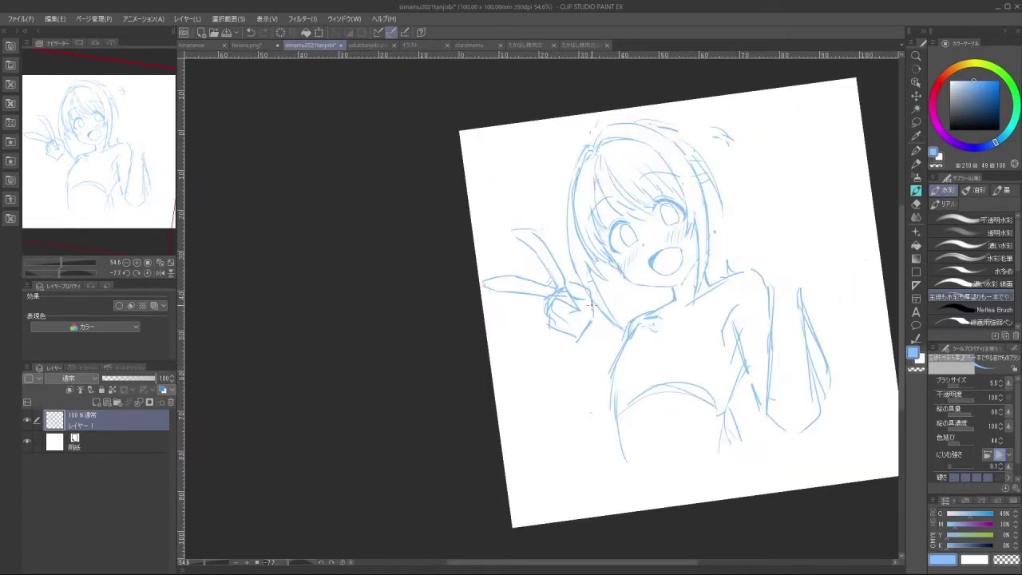
Lasso the whole peace-sign hand, tilt it slightly counterclockwise, shift it inward toward the chin, and clear the selection
click(917, 122)
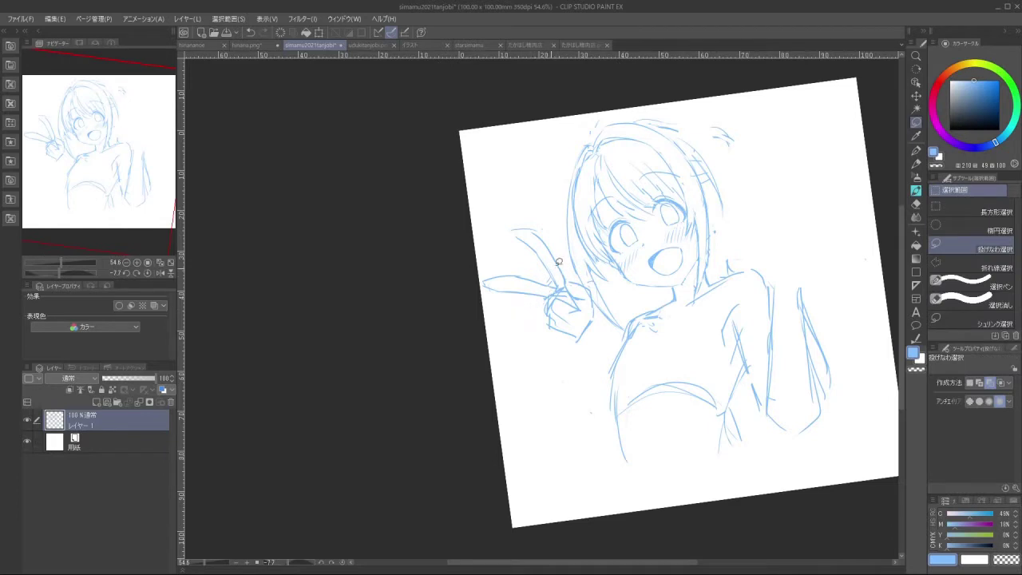
mouse_move(549, 356)
mouse_down()
mouse_move(527, 306)
mouse_move(468, 295)
mouse_move(475, 219)
mouse_move(568, 261)
mouse_up()
mouse_move(599, 295)
mouse_down()
mouse_move(599, 342)
mouse_move(603, 335)
mouse_move(616, 353)
mouse_up()
click(581, 393)
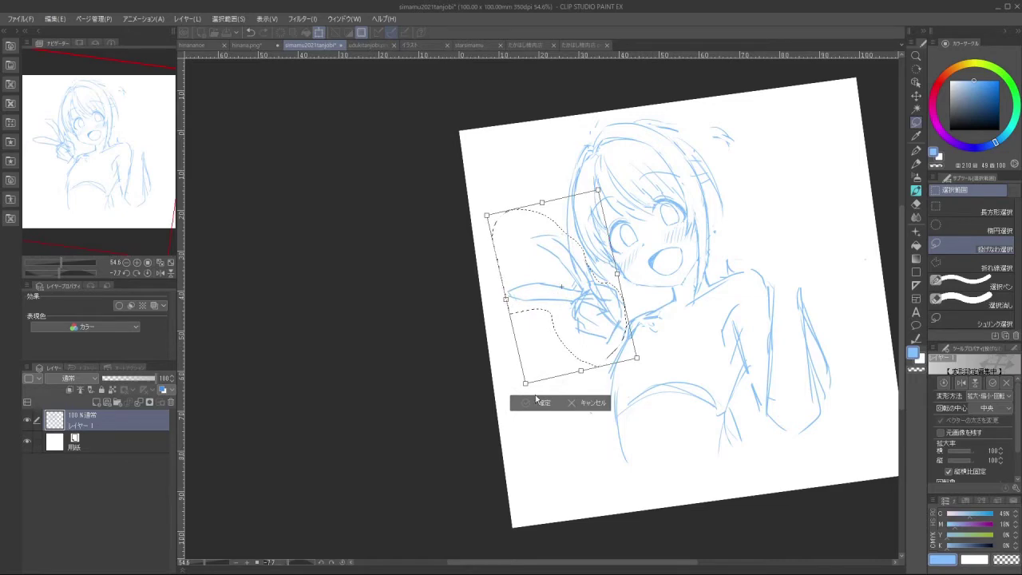
click(539, 403)
click(475, 395)
Erase the opposite arm's long outline and redraw it as a short upper arm ending at a bent elbow
drag(511, 395, 618, 315)
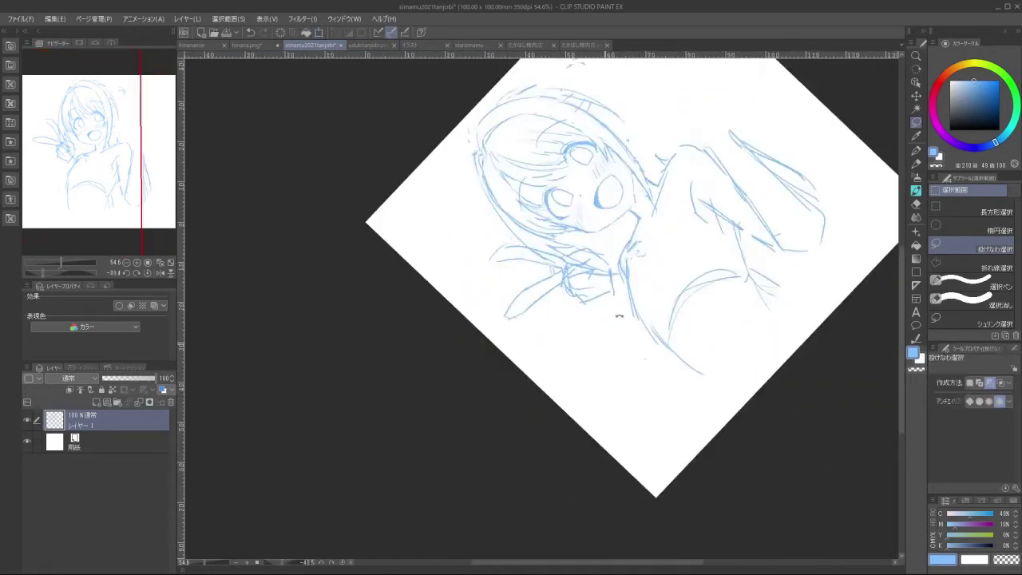
click(916, 190)
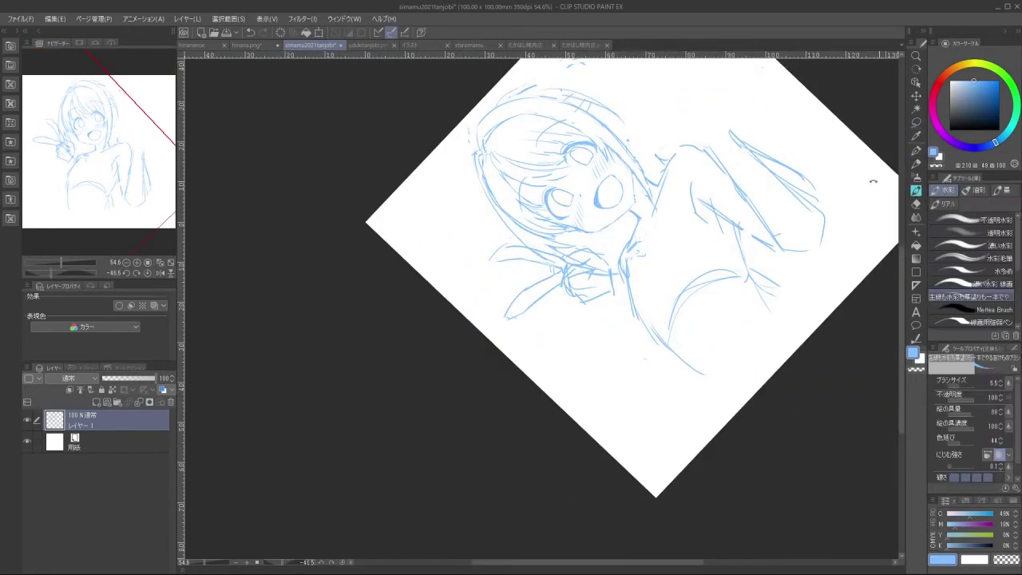
mouse_move(874, 171)
mouse_down()
mouse_move(800, 332)
mouse_move(732, 275)
mouse_up()
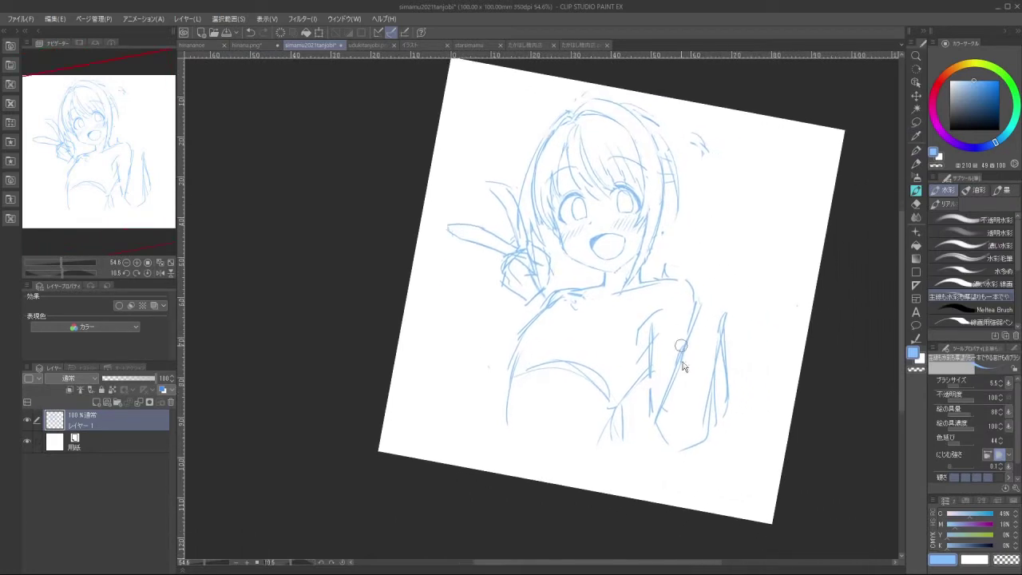
mouse_move(685, 367)
mouse_down()
mouse_move(697, 365)
mouse_move(679, 376)
mouse_move(694, 417)
mouse_move(678, 322)
mouse_move(715, 378)
mouse_up()
scroll(701, 374, down, 2)
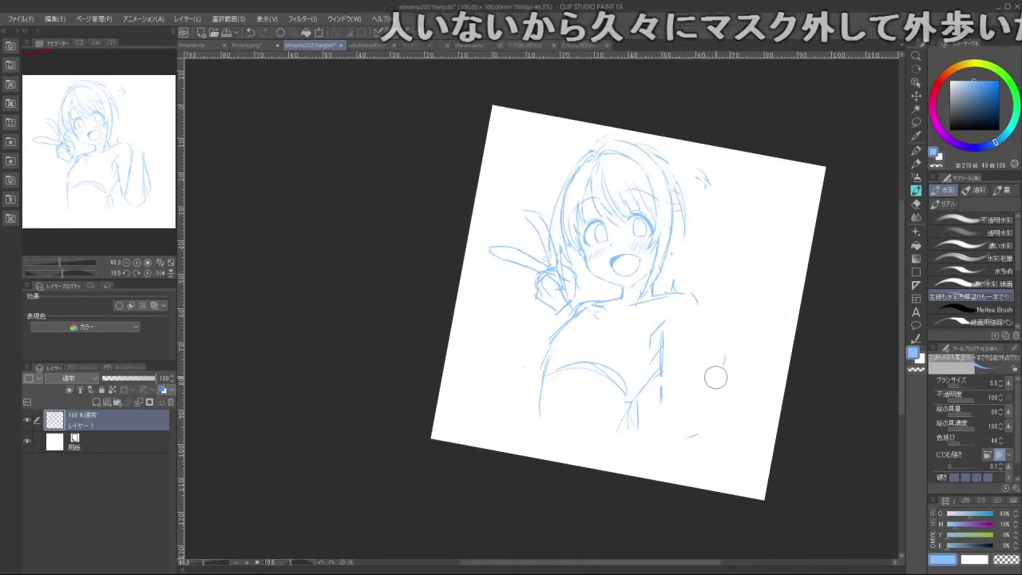
mouse_move(693, 301)
mouse_down()
mouse_move(689, 378)
mouse_move(672, 379)
mouse_move(685, 378)
mouse_move(669, 397)
mouse_move(688, 392)
mouse_move(654, 405)
mouse_move(693, 374)
mouse_move(665, 400)
mouse_up()
key(ctrl+z)
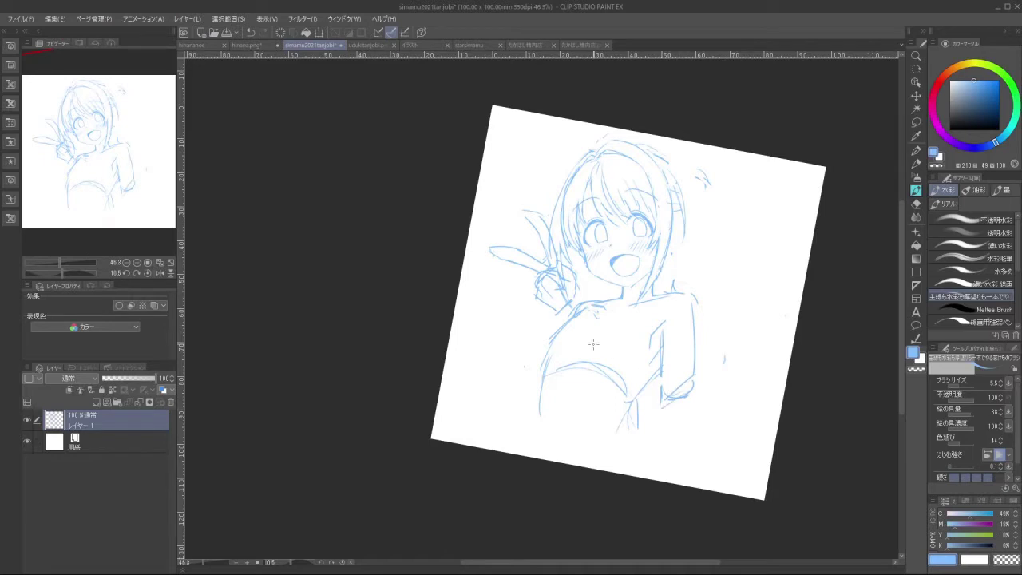
Sketch the forearm and elbow below the peace-sign hand, bending beside the chest
drag(542, 305, 533, 354)
mouse_move(538, 403)
mouse_down()
mouse_move(682, 369)
mouse_move(609, 381)
mouse_up()
key(ctrl+z)
key(ctrl+z)
key(ctrl+z)
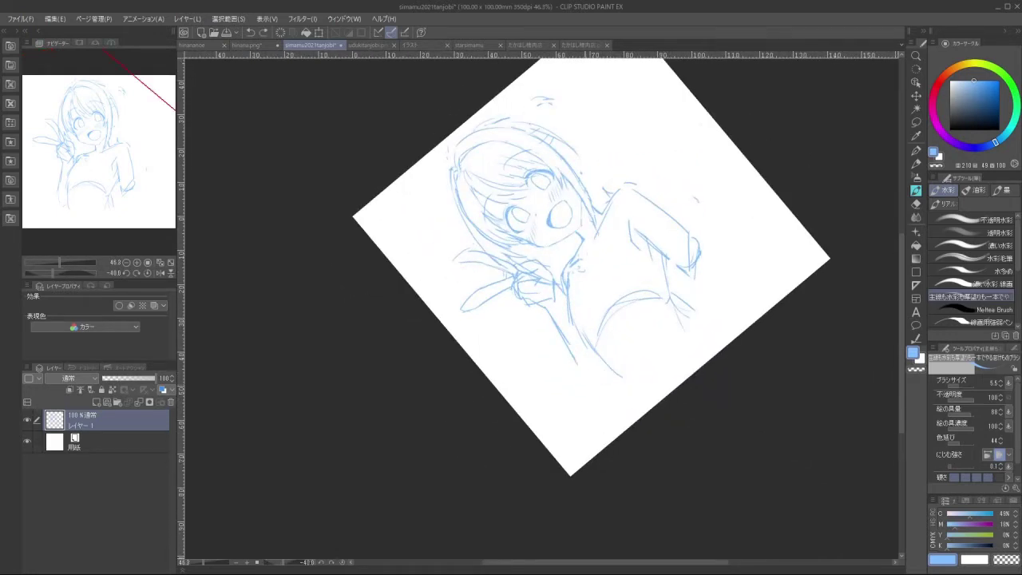
drag(544, 305, 545, 362)
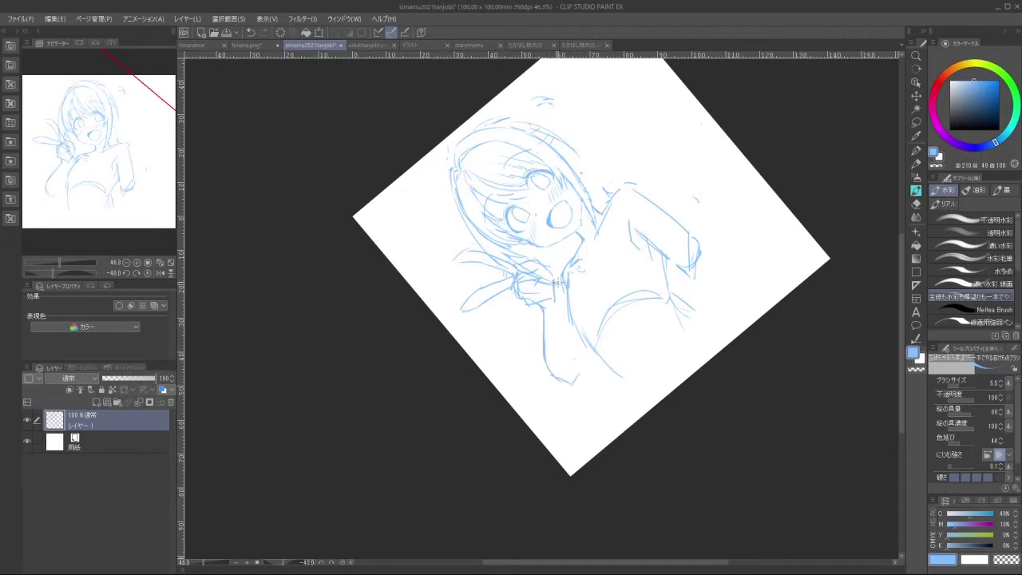
mouse_move(564, 306)
mouse_down()
mouse_move(572, 335)
mouse_move(680, 312)
mouse_move(705, 261)
mouse_move(676, 378)
mouse_move(691, 230)
mouse_up()
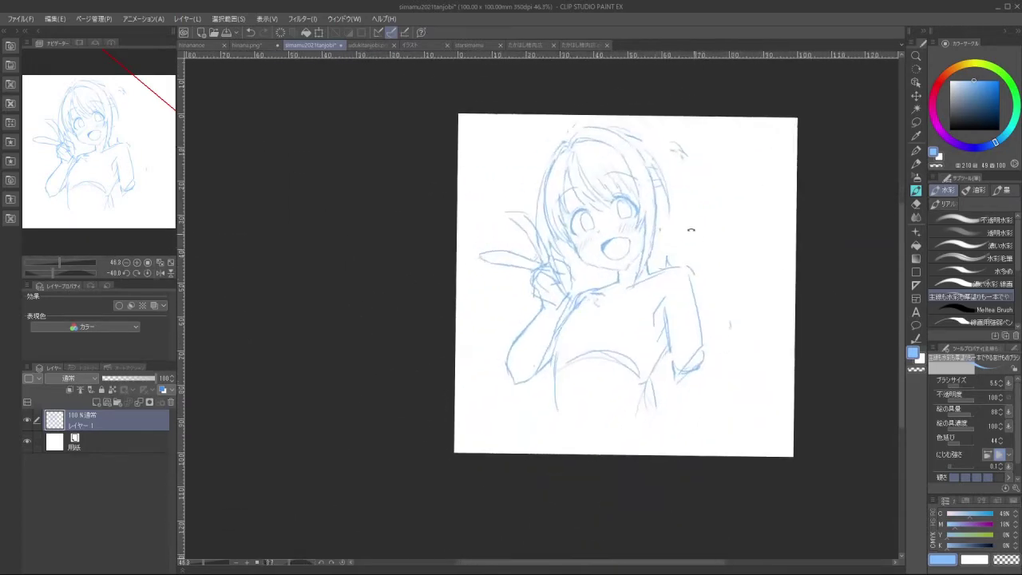
Sketch a second raised hand with folded fingers on the opposite side of the head, above the shoulder
mouse_move(604, 388)
mouse_down()
mouse_move(662, 388)
mouse_move(603, 390)
mouse_up()
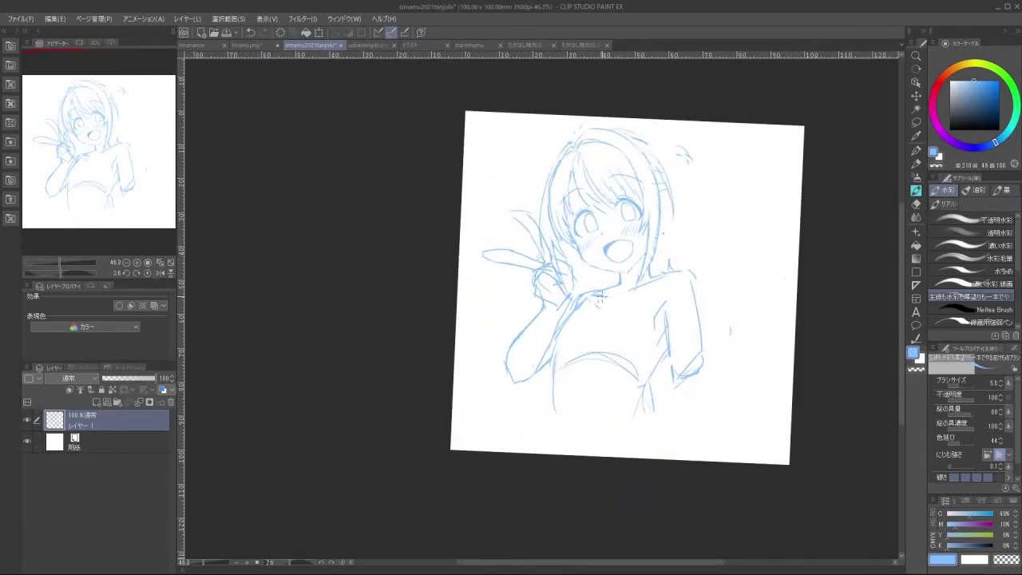
key(ctrl+z)
mouse_move(698, 251)
mouse_down()
mouse_move(686, 299)
mouse_move(672, 261)
mouse_up()
key(ctrl+z)
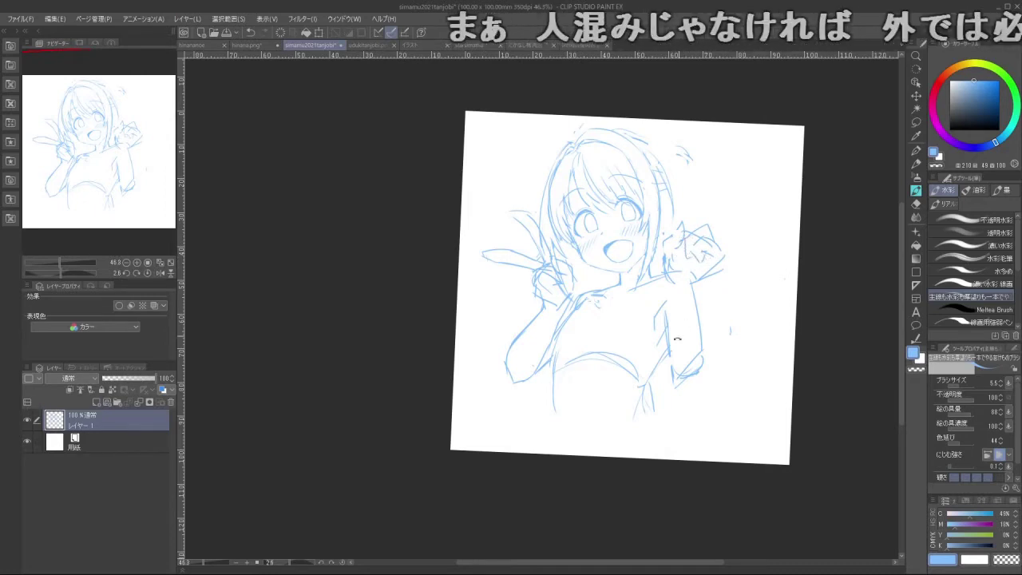
drag(681, 351, 737, 297)
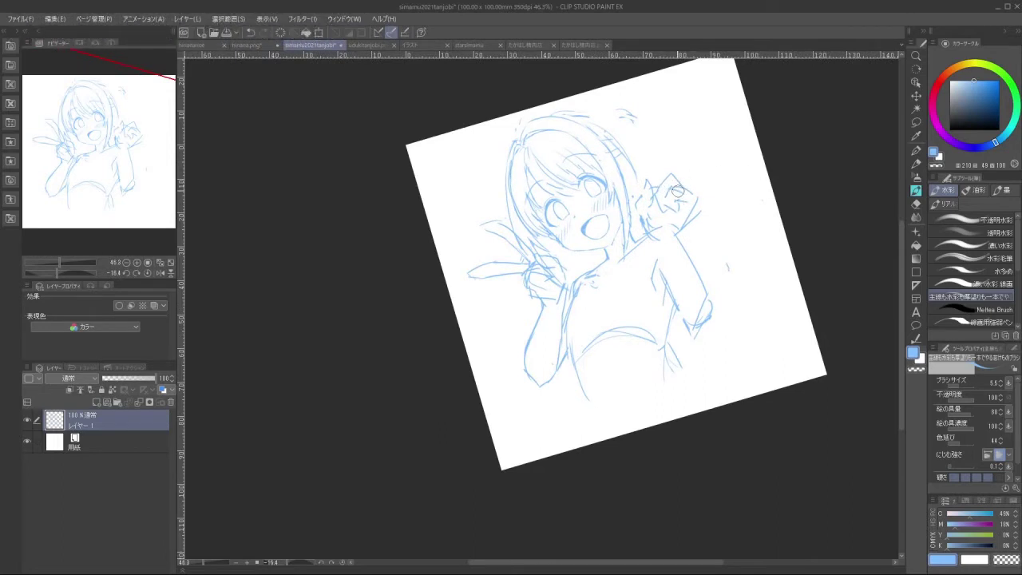
drag(643, 337, 714, 229)
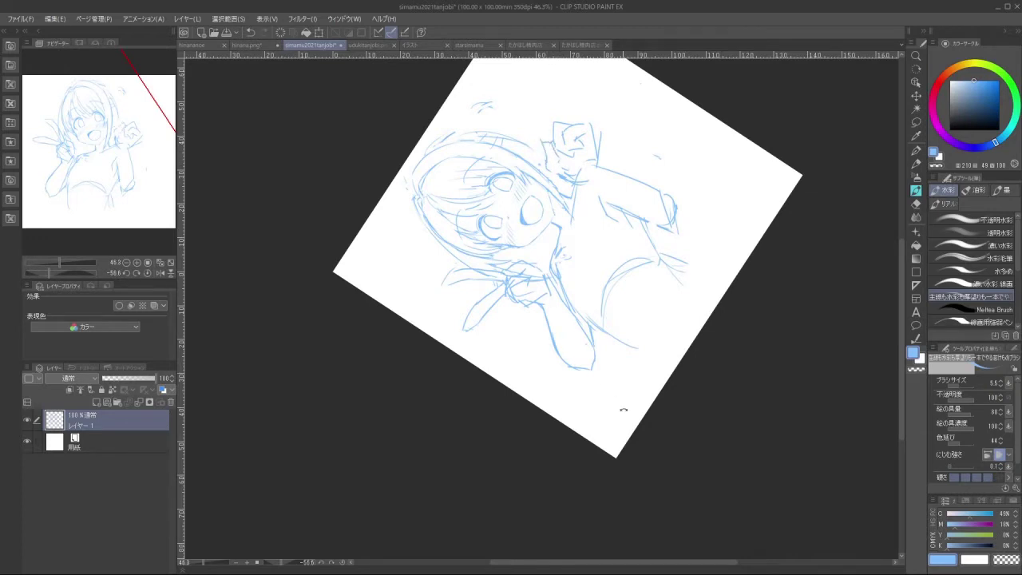
mouse_move(624, 410)
mouse_down()
mouse_move(660, 438)
mouse_move(609, 368)
mouse_move(590, 377)
mouse_up()
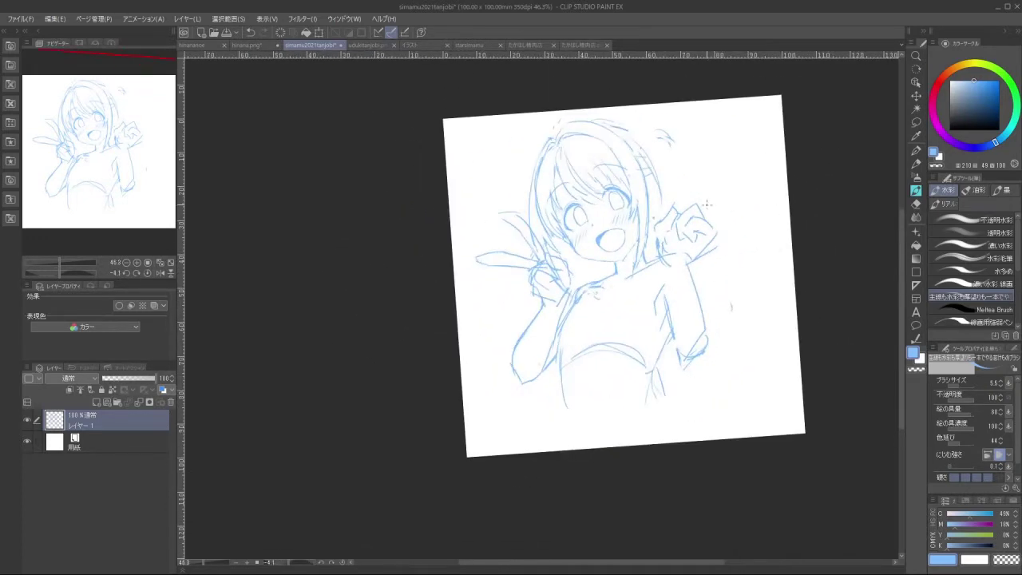
Add two extended fingers to the second hand to form another peace sign
mouse_move(669, 214)
mouse_down()
mouse_move(710, 165)
mouse_move(685, 201)
mouse_up()
key(ctrl+z)
key(ctrl+z)
drag(719, 196, 744, 187)
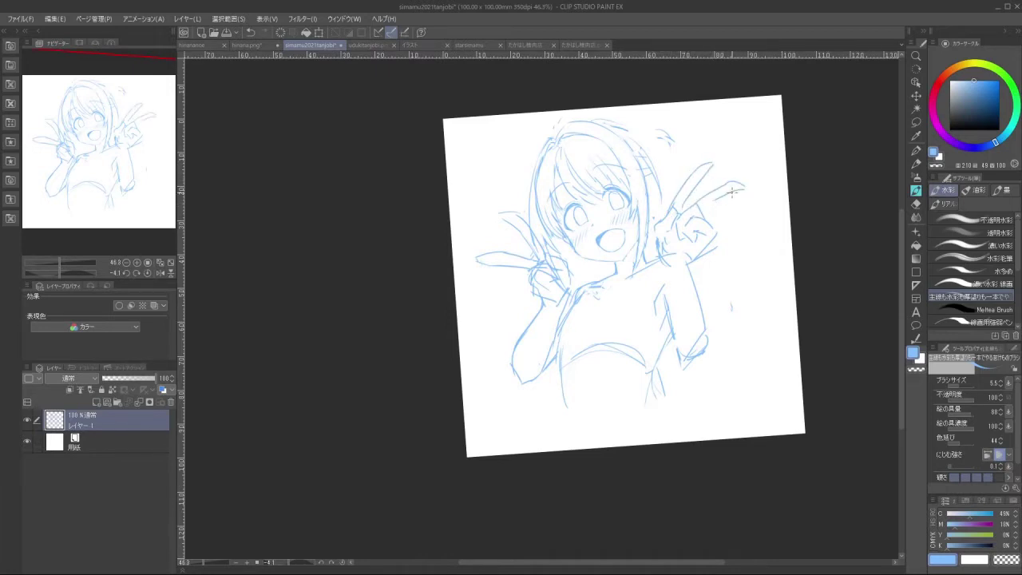
drag(743, 382, 771, 350)
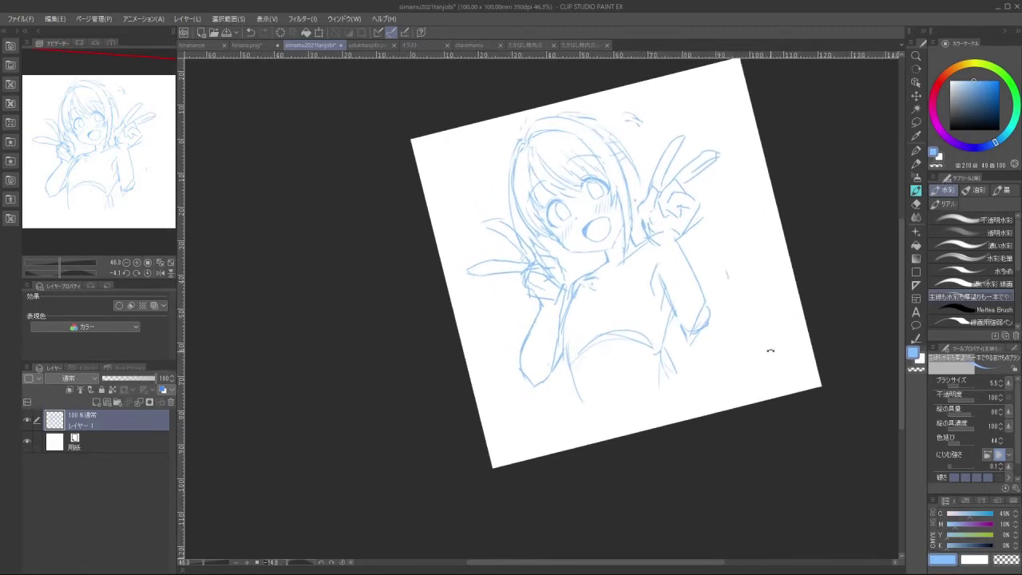
Lasso the second peace-sign hand, shift it slightly toward the hair, and clear the selection
click(916, 123)
mouse_move(706, 218)
mouse_down()
mouse_move(680, 250)
mouse_move(645, 237)
mouse_move(634, 211)
mouse_move(657, 140)
mouse_move(721, 122)
mouse_move(729, 209)
mouse_move(689, 211)
mouse_up()
click(706, 278)
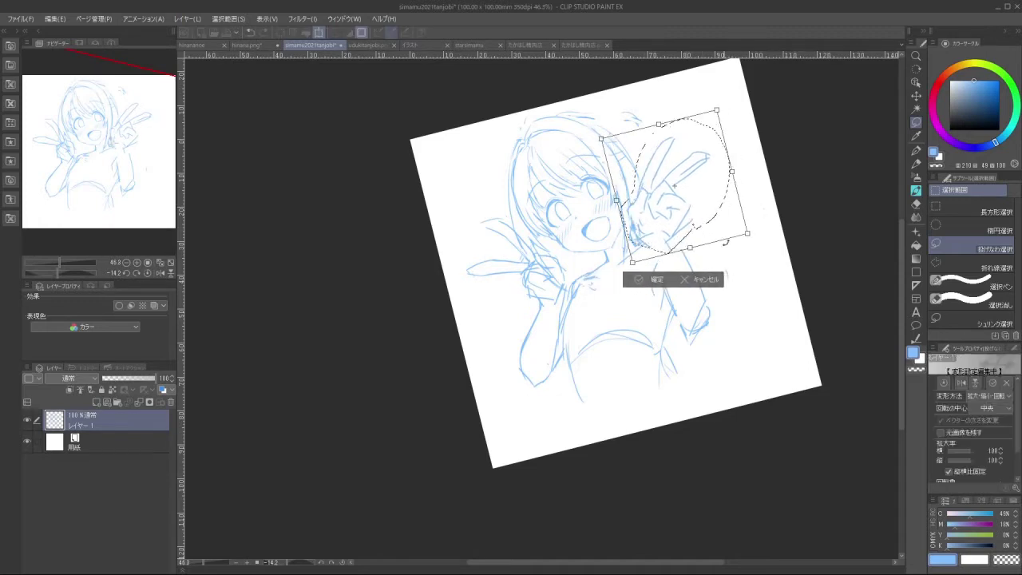
click(667, 288)
click(582, 279)
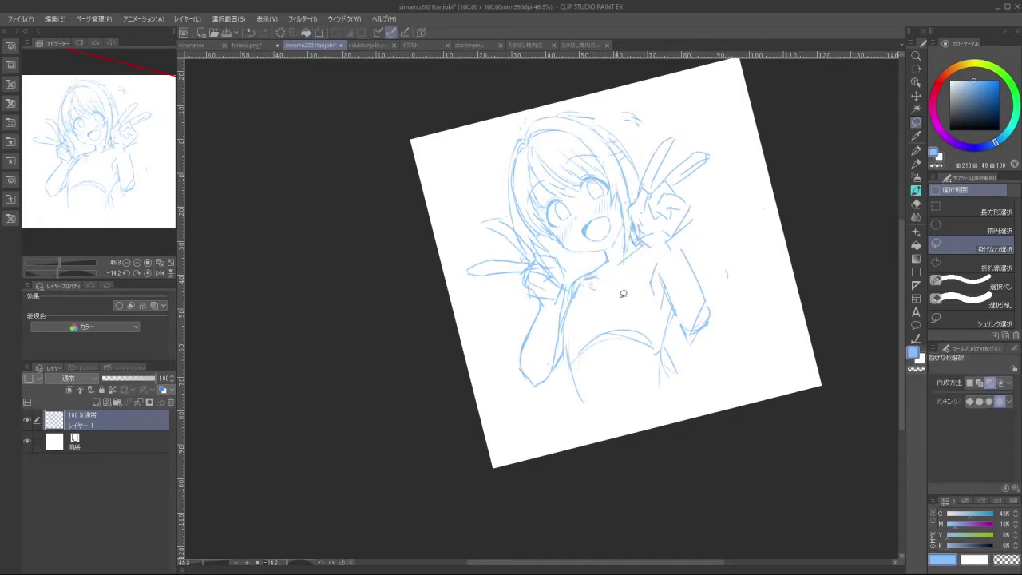
Erase the upper arm beneath the second hand and draw a forearm slanting outward from its wrist to the elbow
drag(621, 292, 683, 332)
click(916, 190)
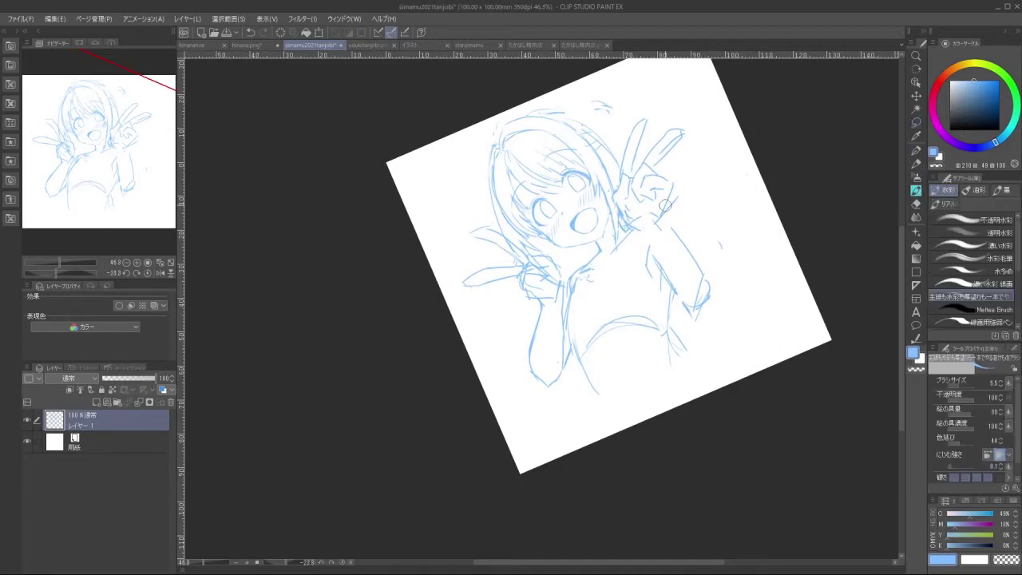
mouse_move(669, 256)
mouse_down()
mouse_move(697, 297)
mouse_move(684, 236)
mouse_move(650, 244)
mouse_move(712, 236)
mouse_up()
key(ctrl+z)
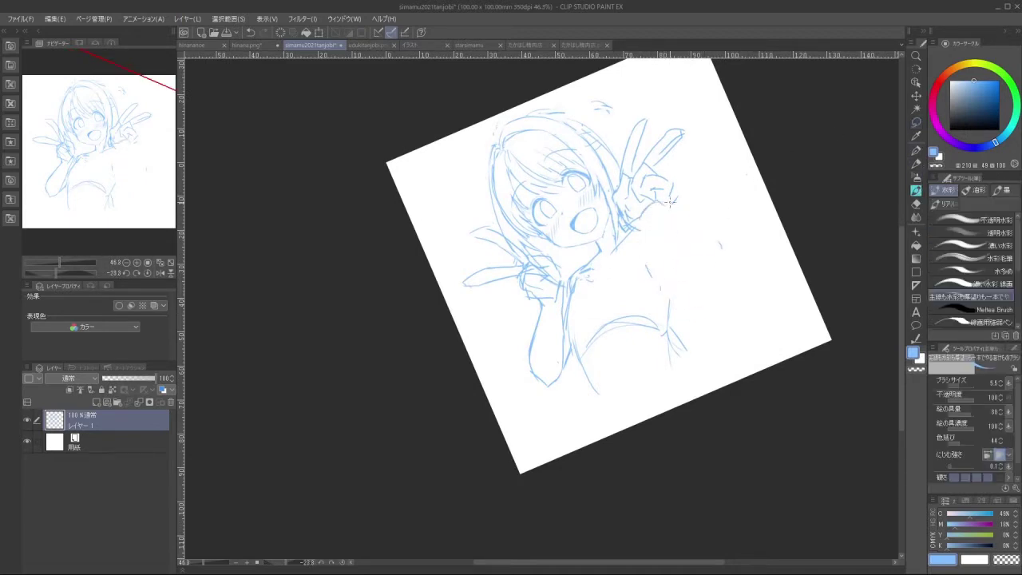
drag(662, 205, 721, 236)
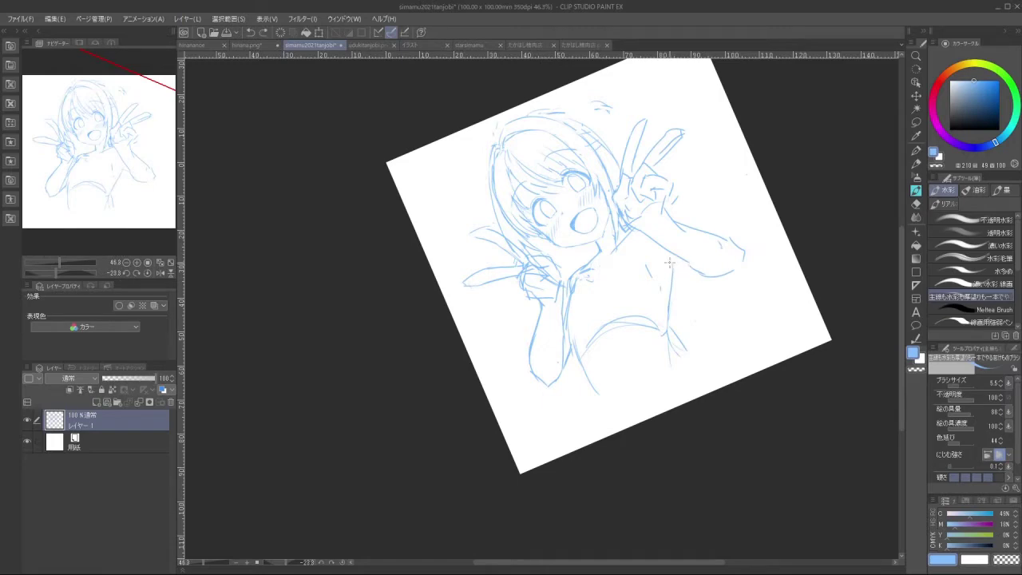
Draw the second arm's underside from the chest side to the elbow and rework the elbow and wrist lines
mouse_move(669, 262)
mouse_down()
mouse_move(703, 266)
mouse_move(734, 187)
mouse_move(600, 331)
mouse_move(658, 338)
mouse_move(718, 188)
mouse_move(655, 130)
mouse_up()
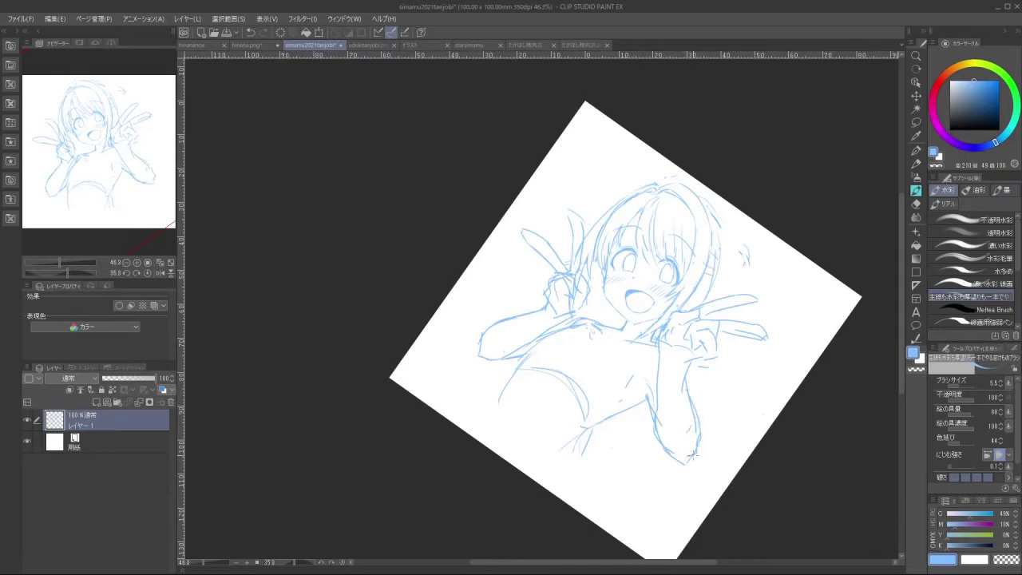
drag(689, 420, 685, 451)
key(ctrl+z)
mouse_move(667, 408)
mouse_down()
mouse_move(672, 444)
mouse_move(658, 413)
mouse_up()
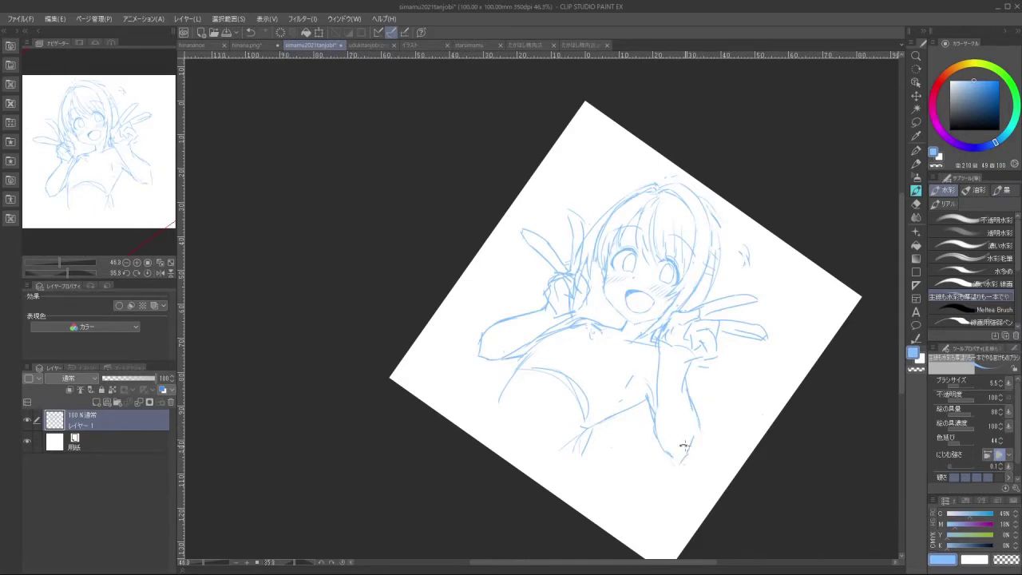
drag(683, 445, 702, 287)
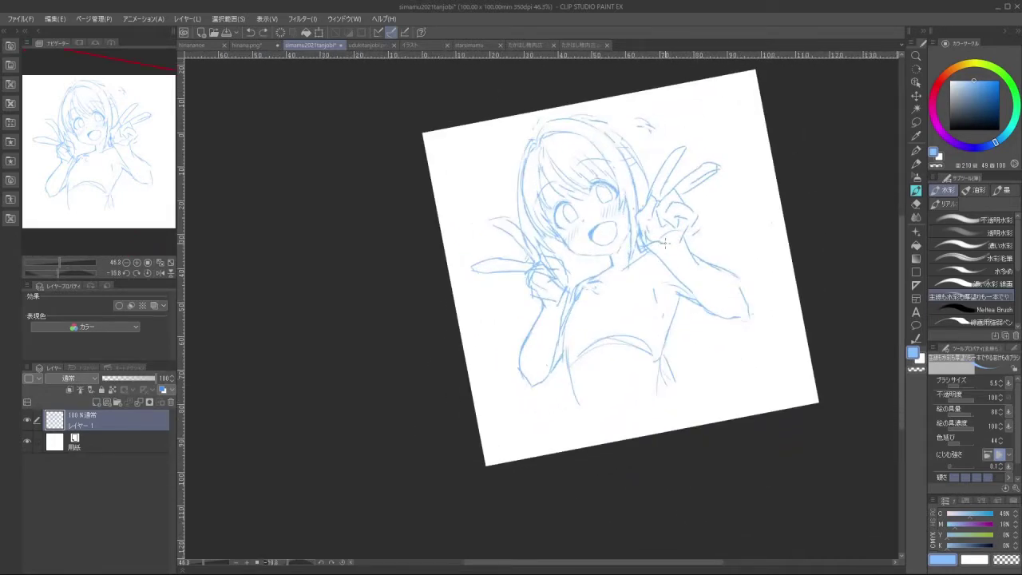
mouse_move(665, 243)
mouse_down()
mouse_move(681, 238)
mouse_move(664, 240)
mouse_up()
mouse_move(723, 356)
mouse_down()
mouse_move(726, 302)
mouse_move(693, 204)
mouse_up()
mouse_move(505, 386)
mouse_down()
mouse_move(596, 373)
mouse_move(693, 251)
mouse_up()
mouse_move(559, 400)
mouse_down()
mouse_move(675, 333)
mouse_move(680, 385)
mouse_up()
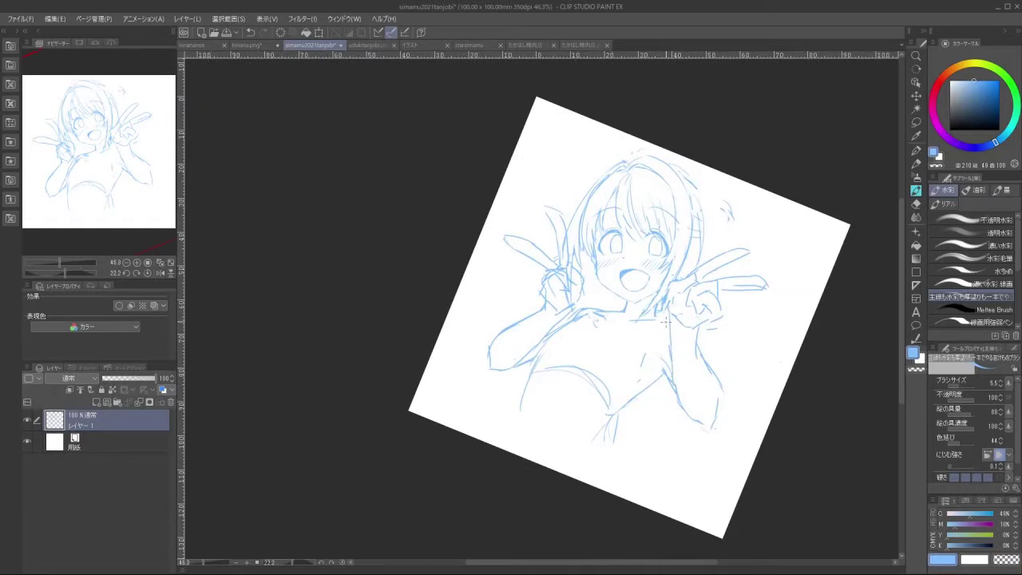
drag(790, 219, 749, 143)
click(747, 177)
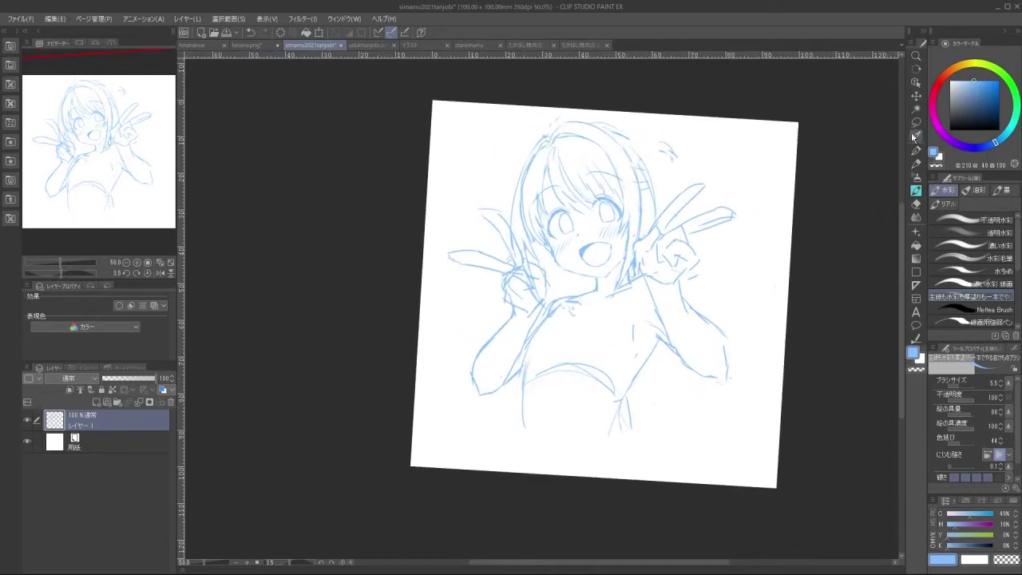
Lasso the head and hair, shrink them slightly, shift them down toward the neck, and clear the selection
key(m)
mouse_move(576, 268)
mouse_down()
mouse_move(543, 252)
mouse_move(512, 144)
mouse_move(677, 159)
mouse_move(654, 224)
mouse_up()
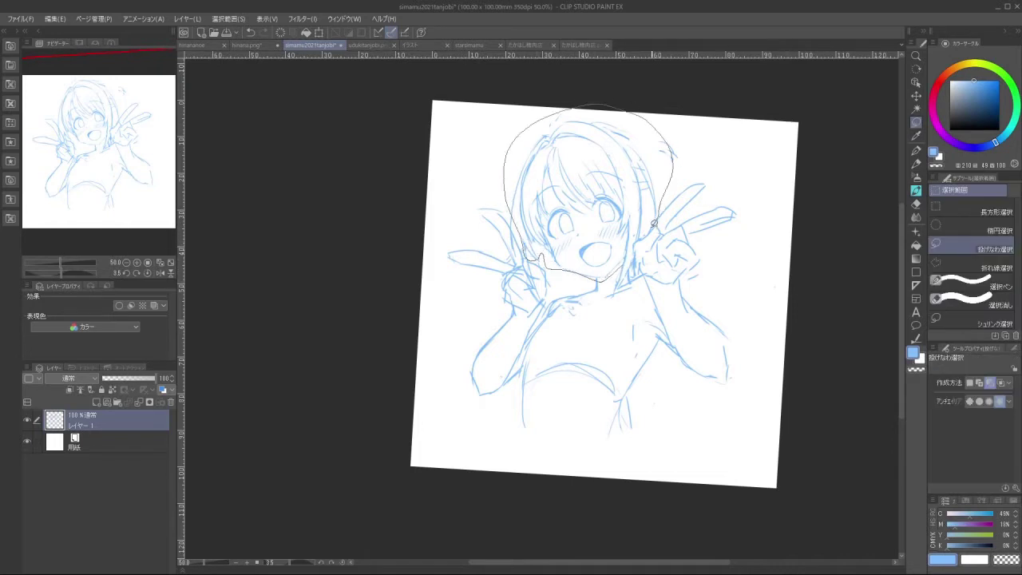
drag(613, 296, 659, 287)
click(617, 327)
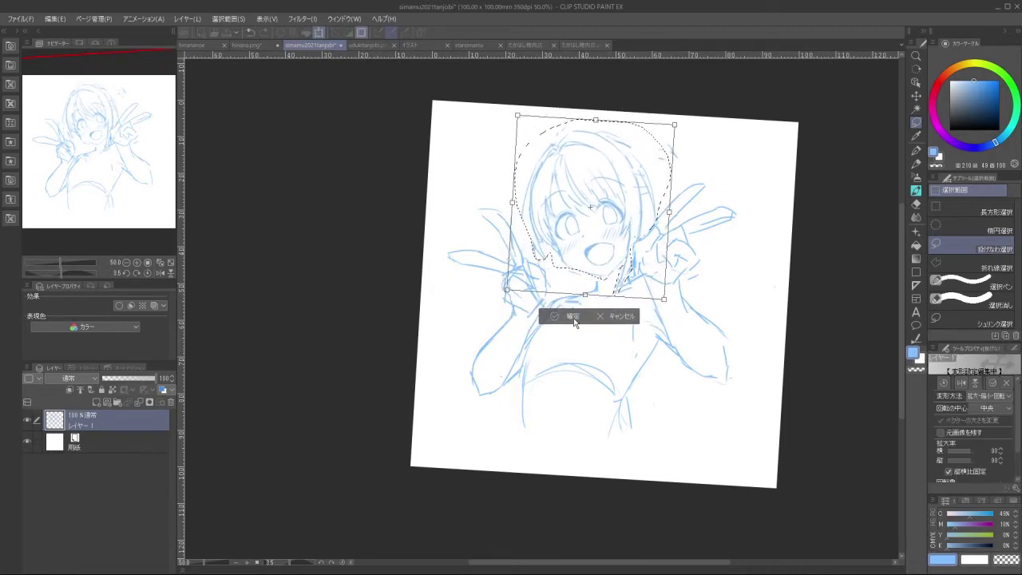
click(568, 316)
click(496, 317)
Lasso the second arm with its peace-sign hand, nudge it slightly toward the face, and clear the selection
drag(513, 390, 572, 391)
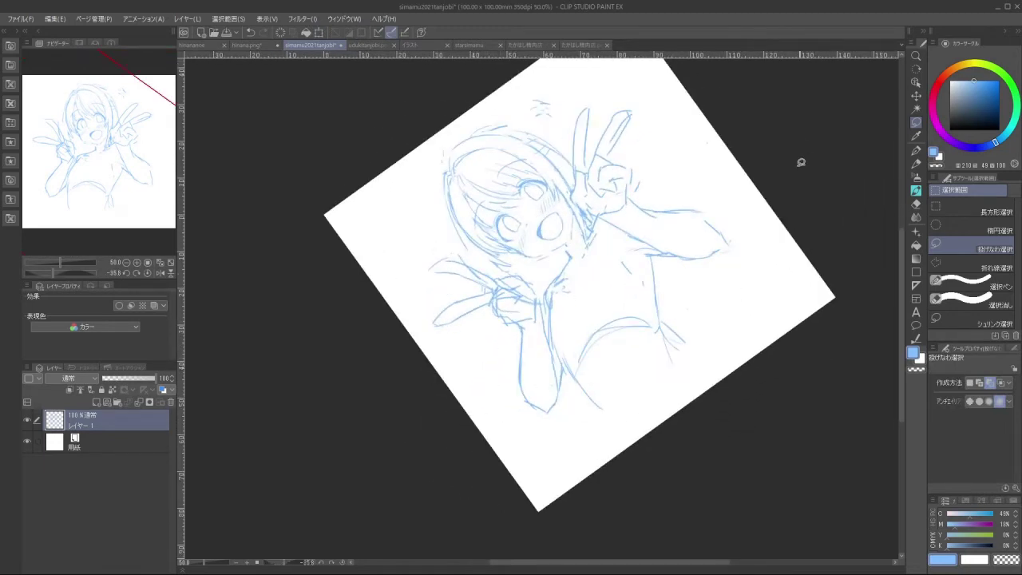
drag(802, 162, 823, 214)
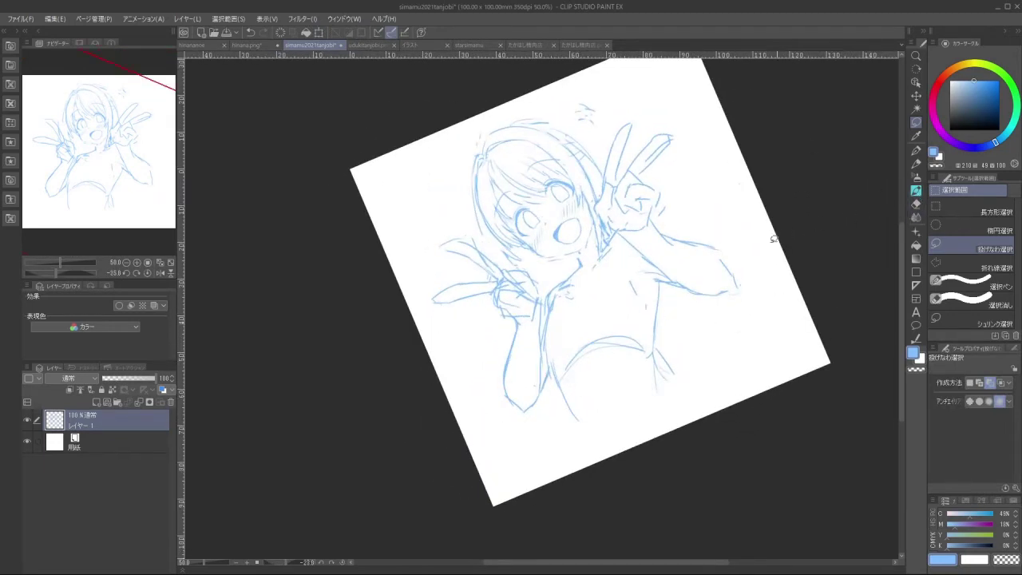
drag(684, 295, 624, 256)
mouse_move(594, 203)
mouse_down()
mouse_move(612, 122)
mouse_move(711, 139)
mouse_move(744, 309)
mouse_move(727, 316)
mouse_up()
click(706, 368)
drag(703, 271, 700, 269)
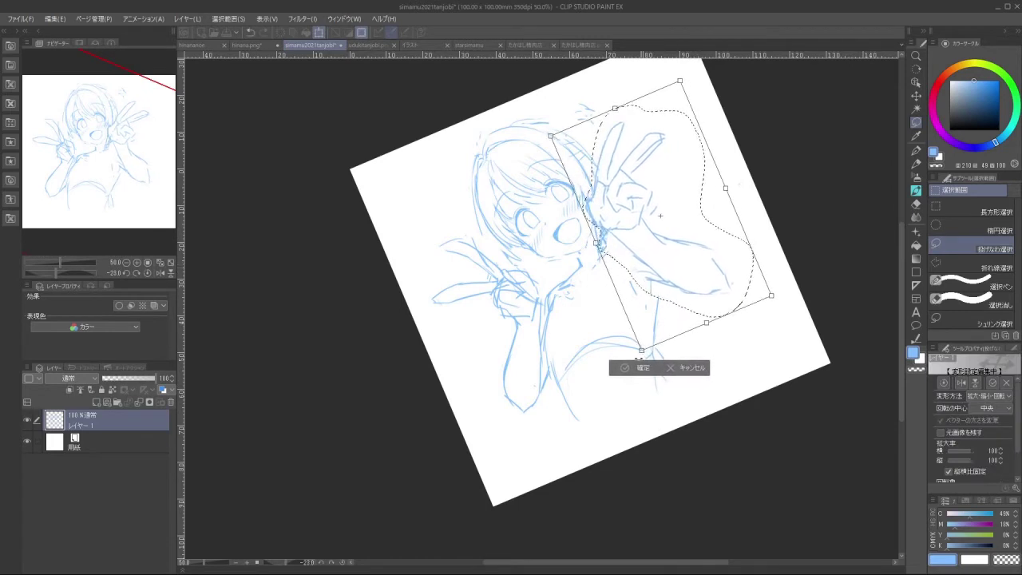
click(627, 368)
click(569, 367)
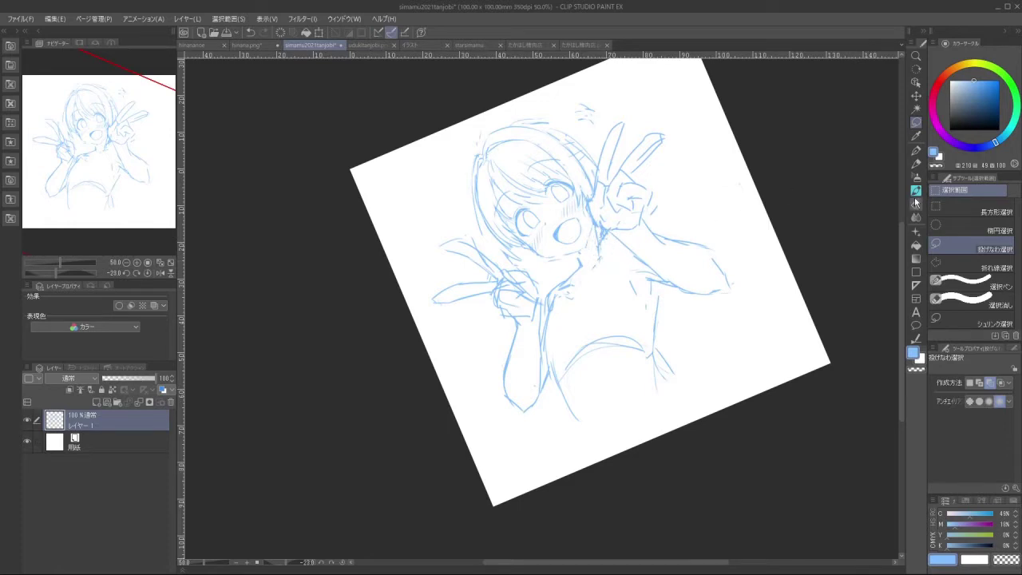
Draw the shoulder line running from the neck toward the second arm
click(916, 190)
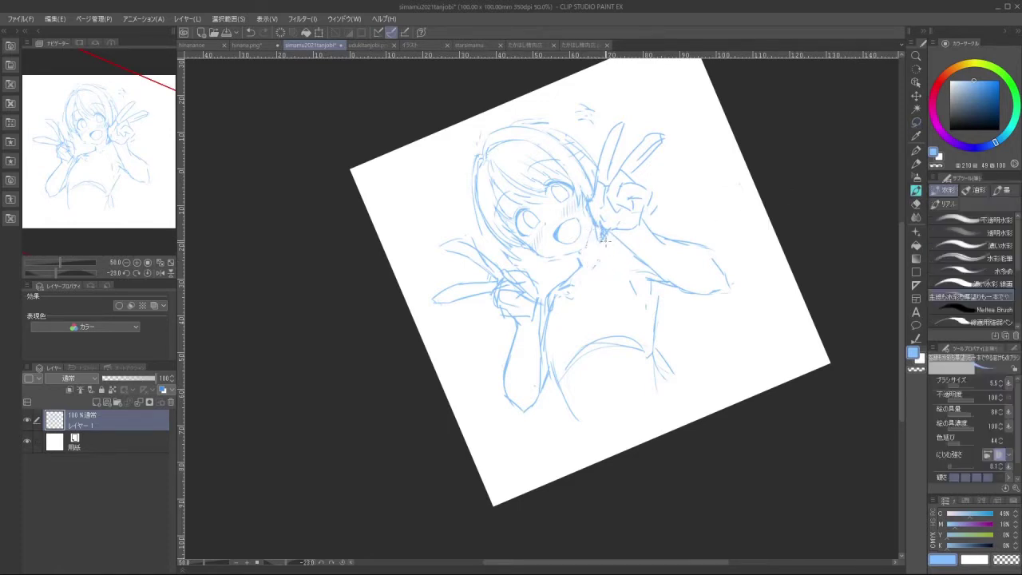
drag(609, 360, 621, 338)
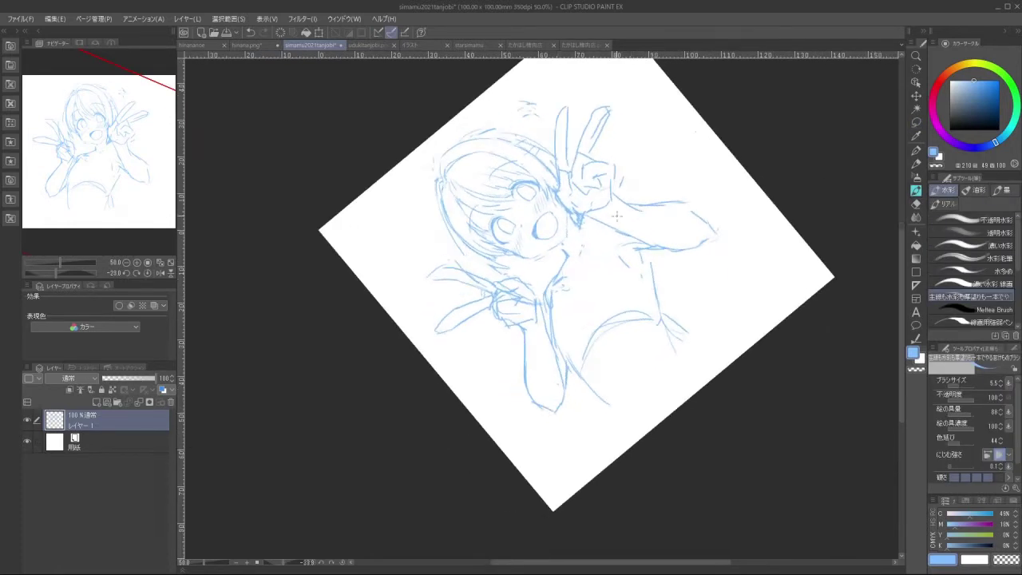
drag(587, 226, 575, 265)
key(ctrl+z)
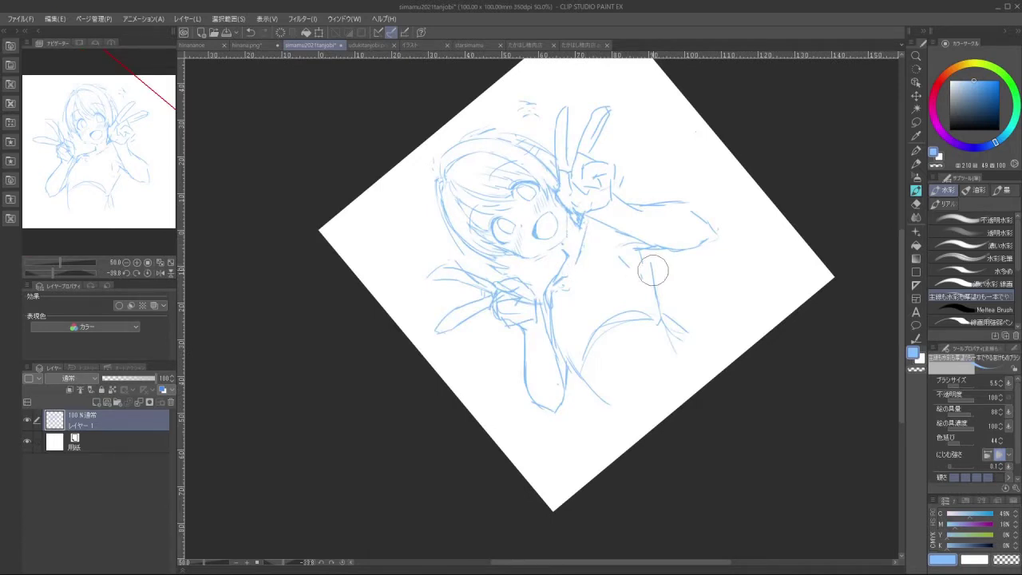
Sketch the waistline across the lower torso and a hip line slanting outward below the second arm
mouse_move(699, 403)
mouse_down()
mouse_move(713, 370)
mouse_move(692, 338)
mouse_up()
drag(650, 382, 694, 321)
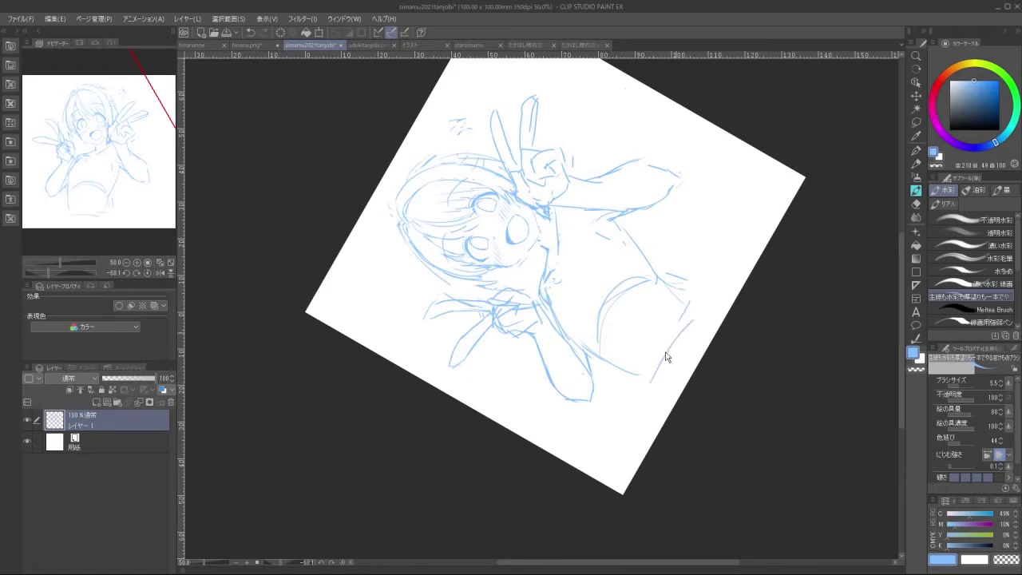
key(ctrl+z)
mouse_move(662, 355)
mouse_down()
mouse_move(692, 305)
mouse_move(658, 426)
mouse_up()
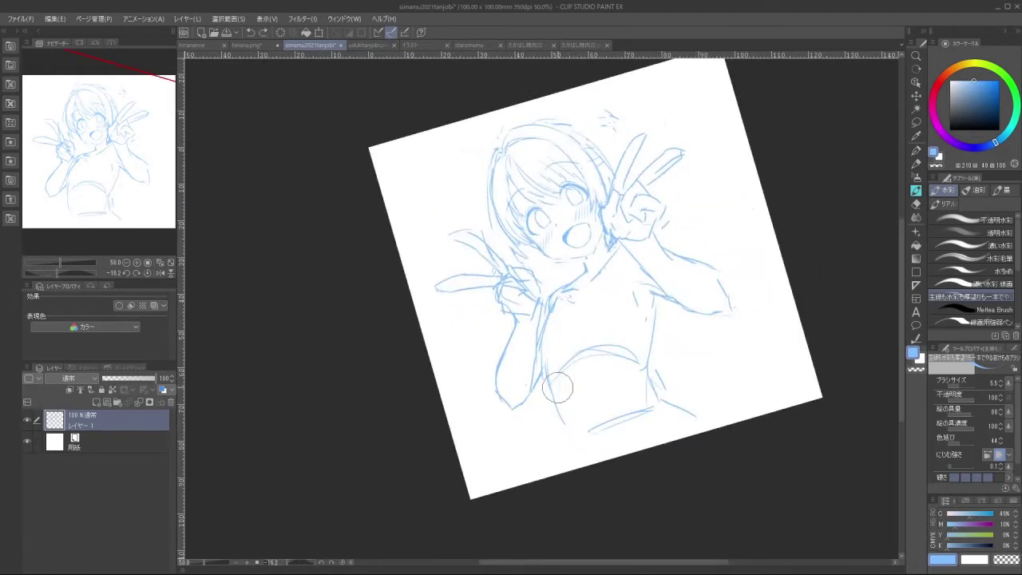
Rework the torso's side contour beneath the first arm, from the chest down to the waist
drag(551, 334, 555, 398)
drag(549, 334, 552, 369)
key(ctrl+z)
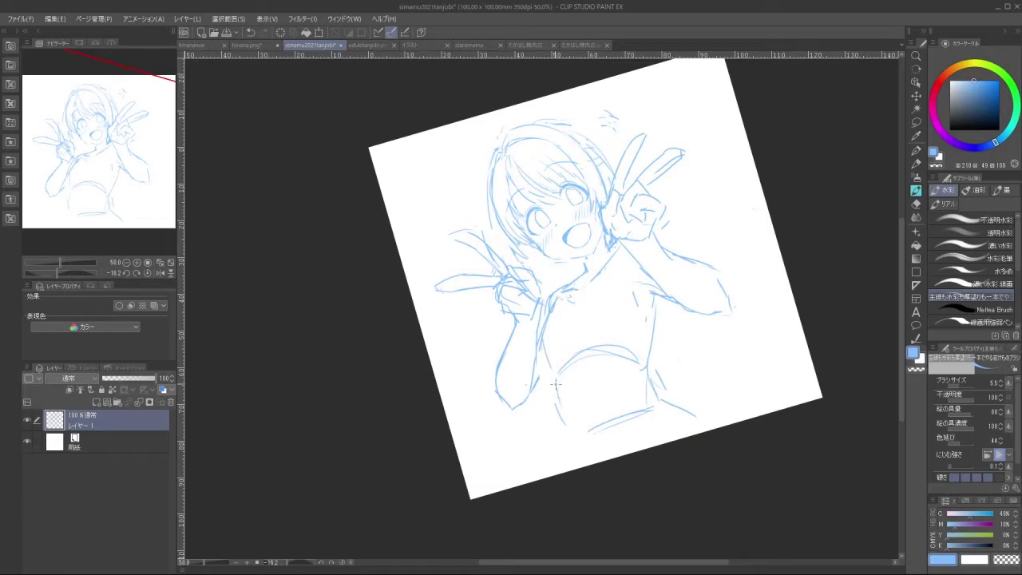
drag(548, 404, 567, 432)
drag(557, 382, 563, 411)
drag(592, 458, 704, 360)
drag(603, 455, 628, 251)
mouse_move(567, 451)
mouse_down()
mouse_move(666, 370)
mouse_move(670, 252)
mouse_move(640, 266)
mouse_up()
Lasso the second peace-sign hand, shrink it slightly to fit beside the face, and clear the selection
click(916, 123)
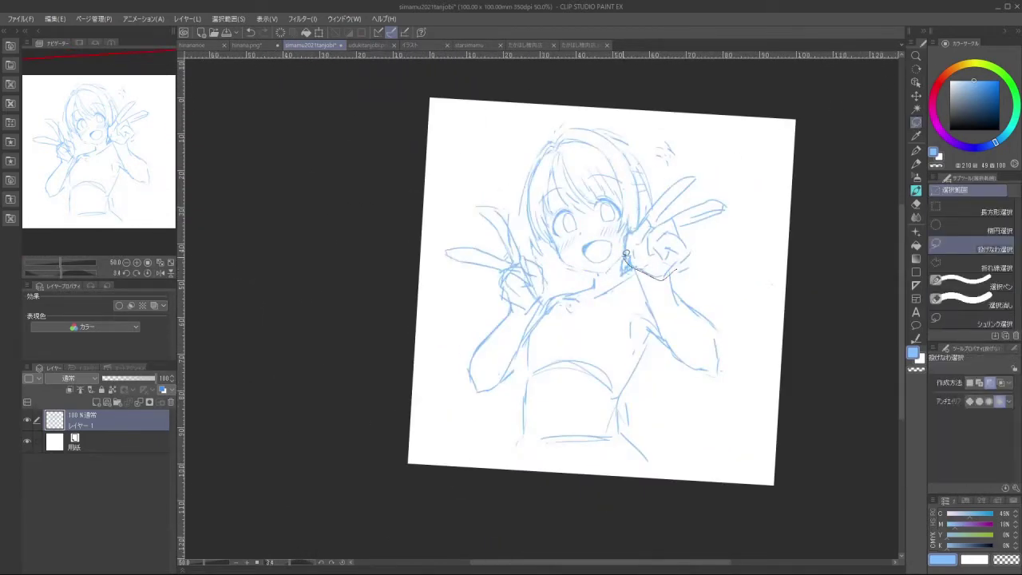
mouse_move(628, 227)
mouse_down()
mouse_move(676, 173)
mouse_move(724, 186)
mouse_move(703, 259)
mouse_move(679, 274)
mouse_up()
click(705, 301)
drag(744, 169, 731, 175)
drag(696, 248, 695, 252)
drag(727, 287, 706, 270)
click(653, 308)
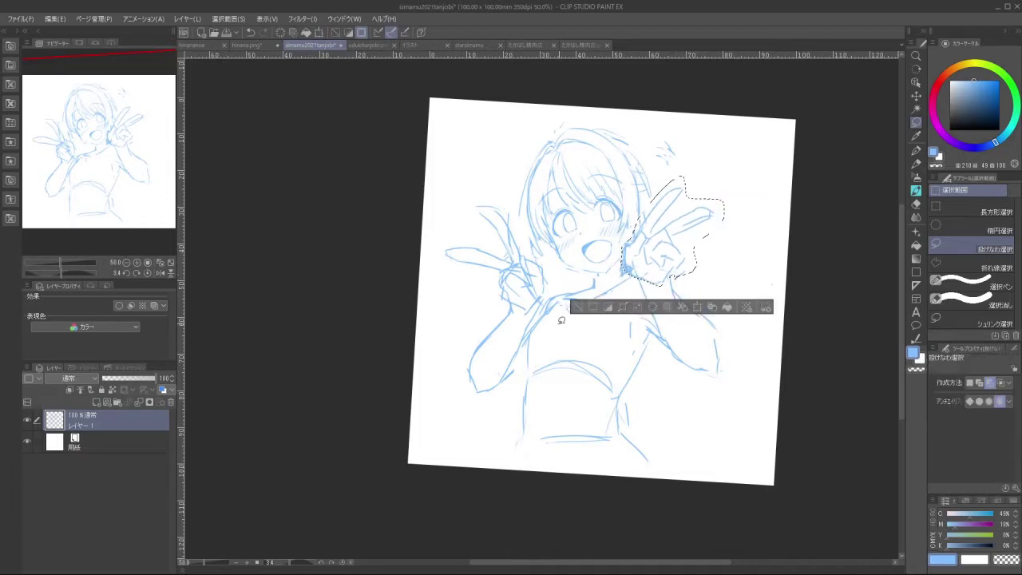
click(568, 312)
Lasso the first arm with its peace-sign hand, rotate and shift it slightly outward, and clear the selection
drag(568, 312, 590, 432)
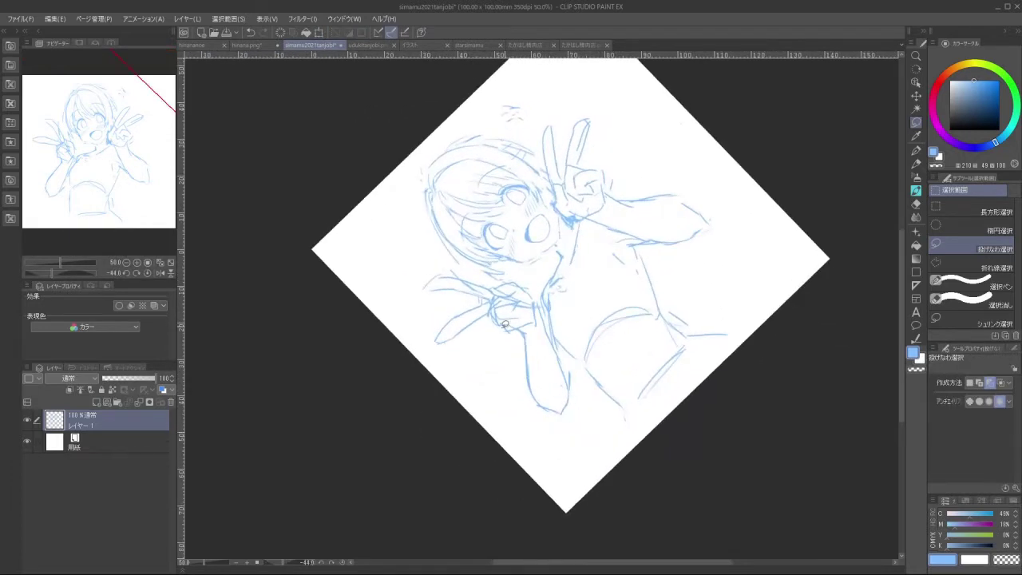
mouse_move(504, 326)
mouse_down()
mouse_move(431, 354)
mouse_move(429, 315)
mouse_move(407, 280)
mouse_move(452, 269)
mouse_move(533, 279)
mouse_move(564, 347)
mouse_move(574, 417)
mouse_move(530, 415)
mouse_move(476, 344)
mouse_up()
click(524, 481)
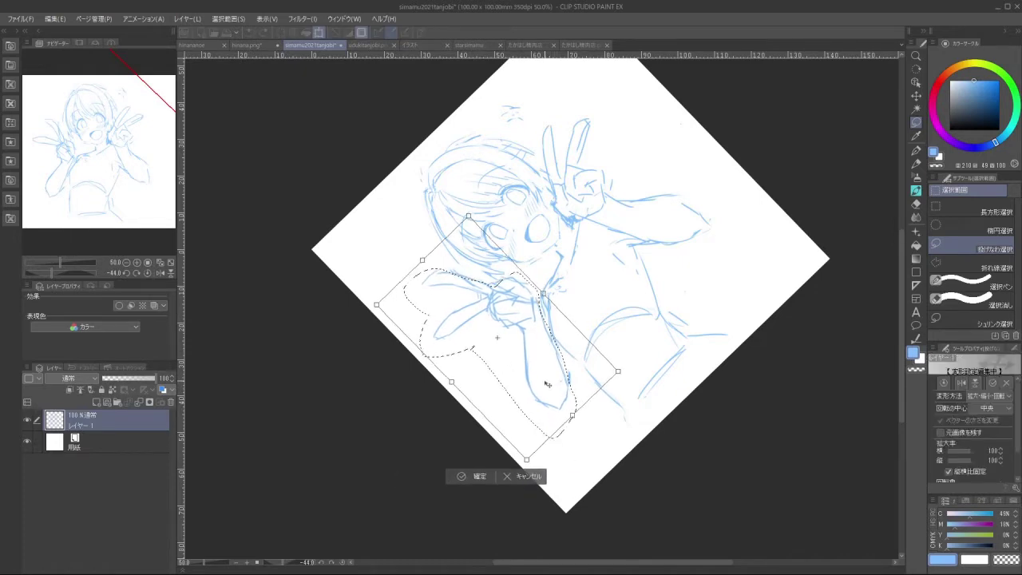
drag(581, 432, 578, 437)
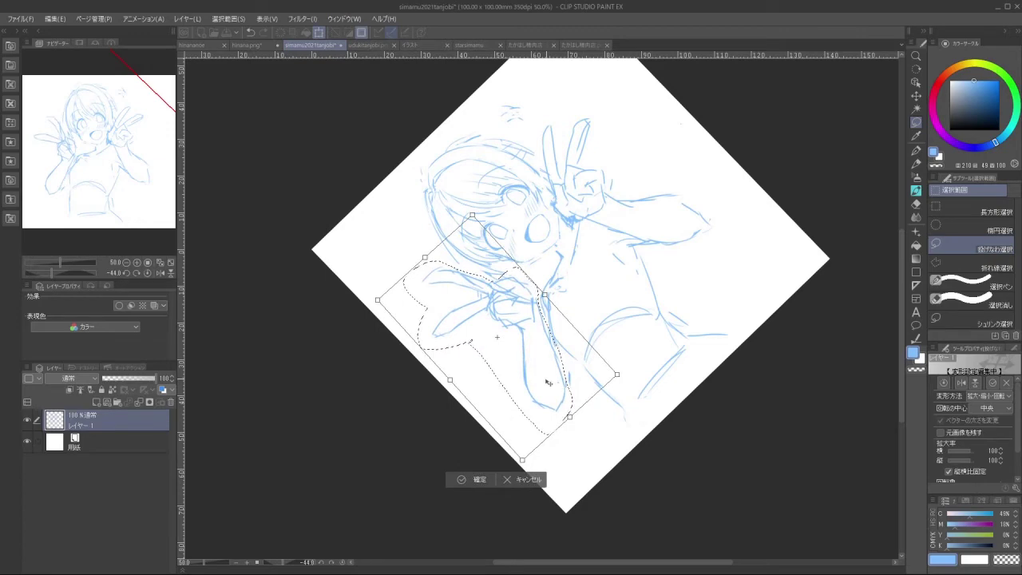
drag(549, 384, 545, 385)
click(462, 479)
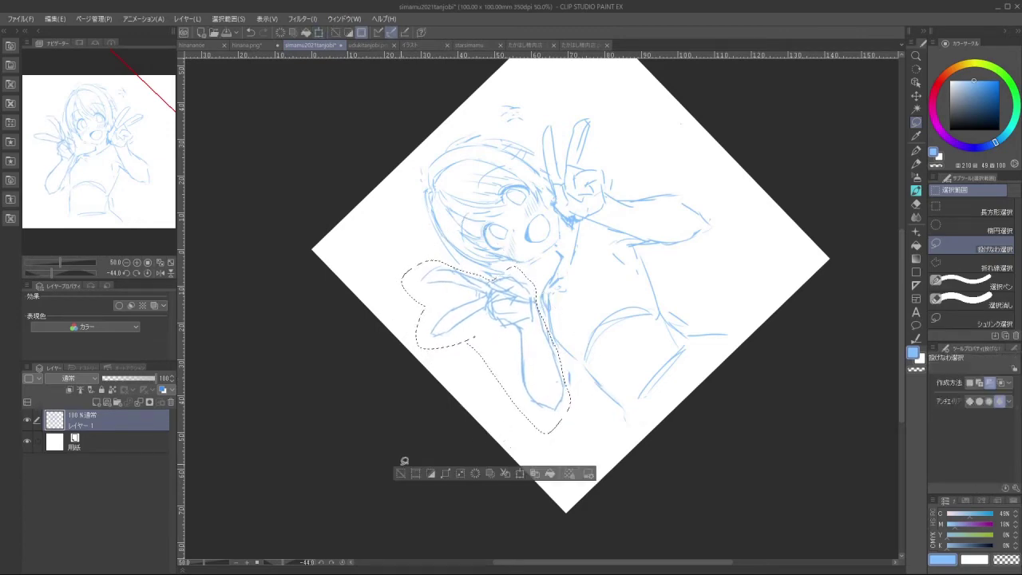
click(401, 473)
Redraw the torso outline beside the repositioned first arm from the armpit down to the hip
mouse_move(636, 345)
mouse_down()
mouse_move(540, 205)
mouse_move(441, 324)
mouse_move(597, 400)
mouse_move(616, 228)
mouse_up()
click(916, 191)
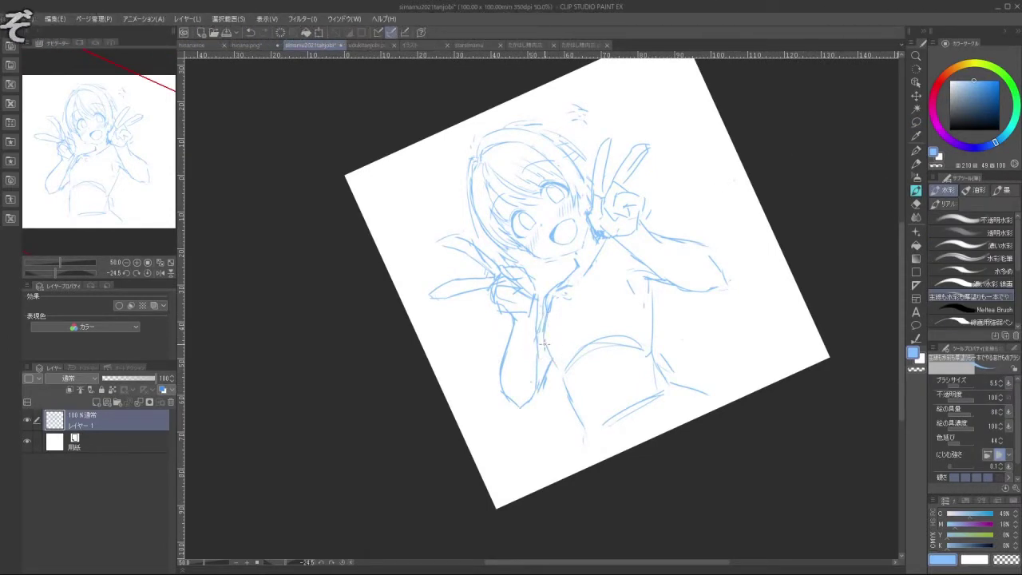
mouse_move(566, 417)
mouse_down()
mouse_move(632, 282)
mouse_move(639, 338)
mouse_move(584, 303)
mouse_move(641, 303)
mouse_up()
drag(523, 388, 526, 428)
drag(529, 377, 529, 408)
key(ctrl+z)
mouse_move(529, 413)
mouse_down()
mouse_move(520, 435)
mouse_move(531, 470)
mouse_move(623, 424)
mouse_up()
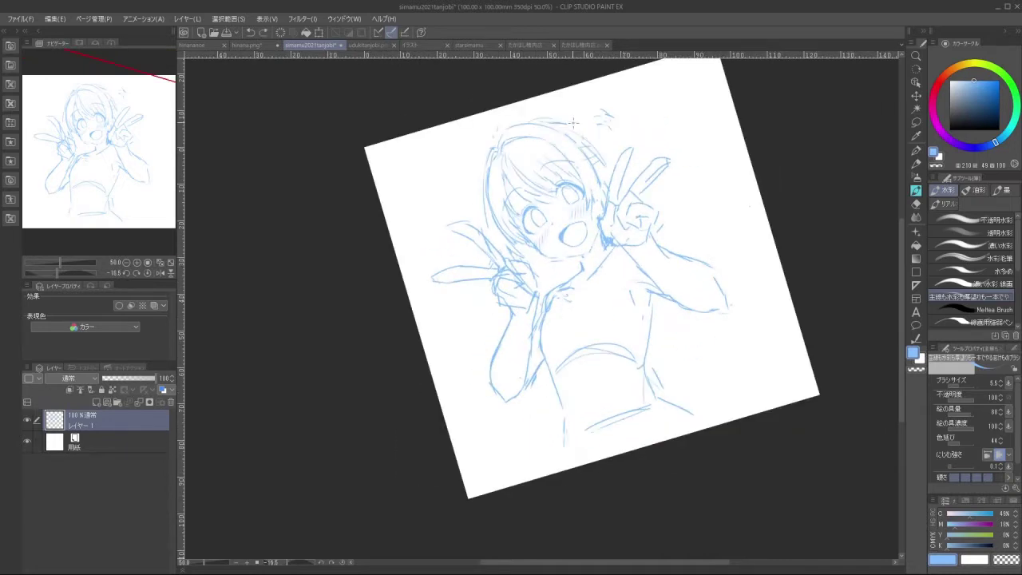
Redraw the outer hair contour at the upper side of the head above the second hand
drag(571, 121, 609, 163)
key(ctrl+z)
drag(560, 124, 607, 164)
key(ctrl+z)
drag(572, 126, 596, 147)
drag(482, 204, 748, 105)
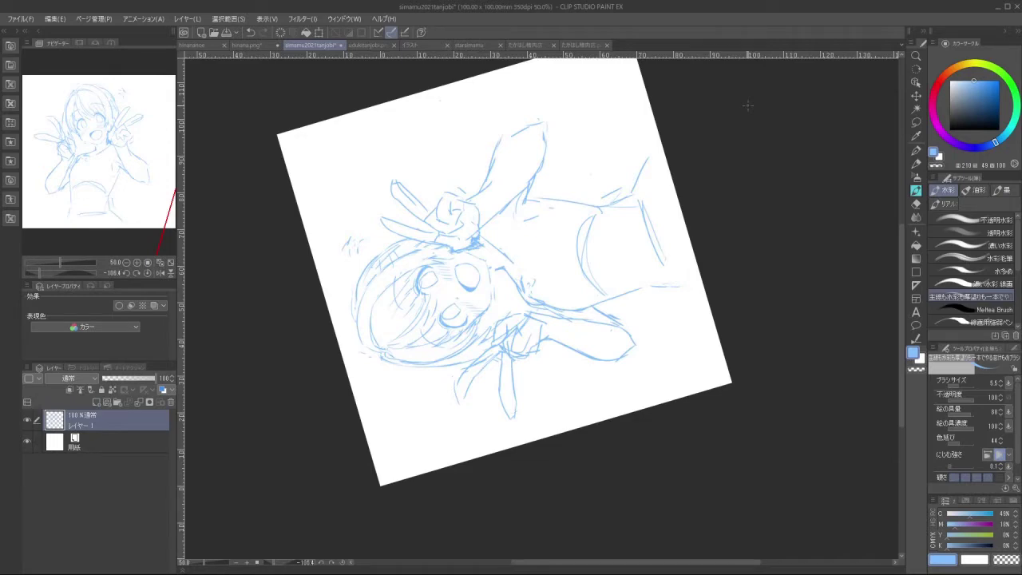
mouse_move(495, 499)
mouse_down()
mouse_move(436, 488)
mouse_move(344, 356)
mouse_up()
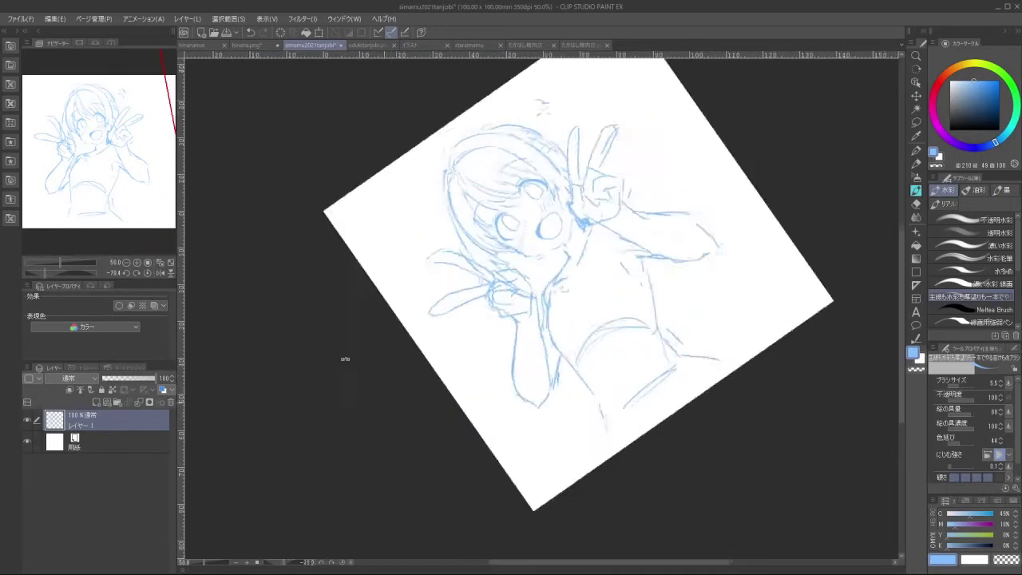
drag(558, 425, 491, 415)
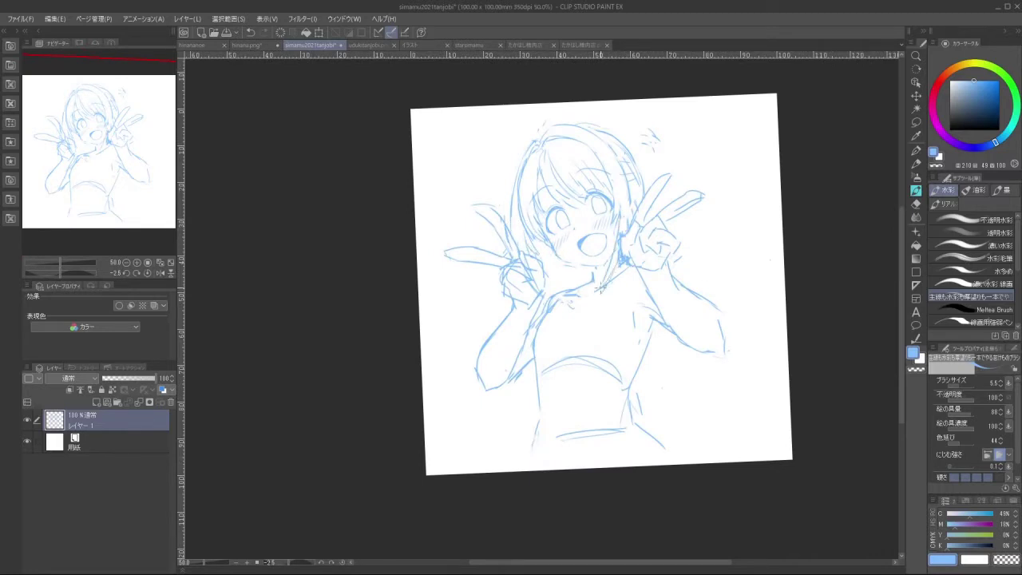
Sketch long curved hair strands flowing out behind the first forearm and the second arm
mouse_move(571, 435)
mouse_down()
mouse_move(675, 332)
mouse_move(682, 235)
mouse_up()
drag(598, 388, 664, 238)
drag(635, 384, 691, 218)
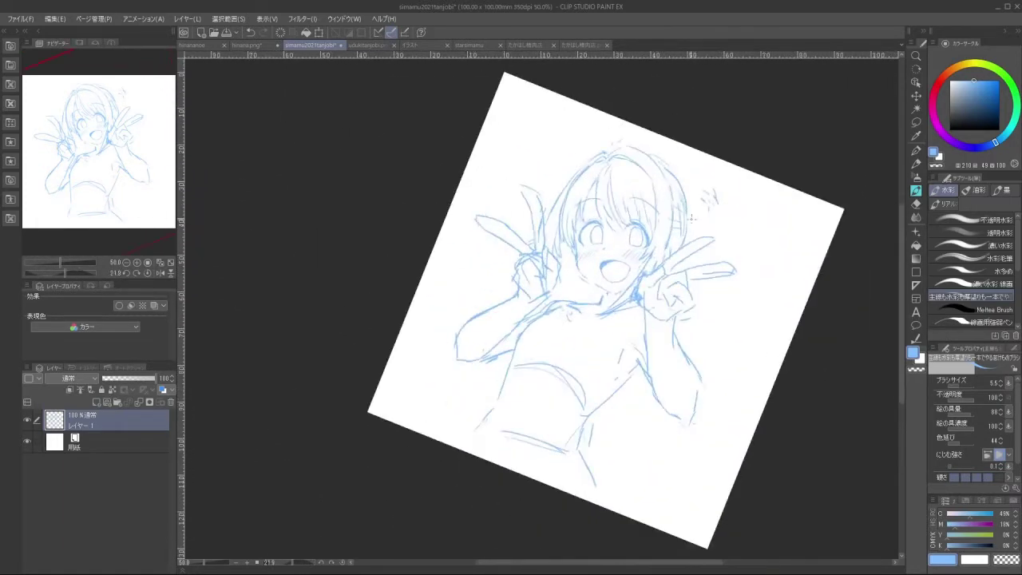
mouse_move(514, 274)
mouse_down()
mouse_move(438, 333)
mouse_move(451, 274)
mouse_move(485, 285)
mouse_move(439, 327)
mouse_up()
key(ctrl+z)
drag(619, 437, 627, 301)
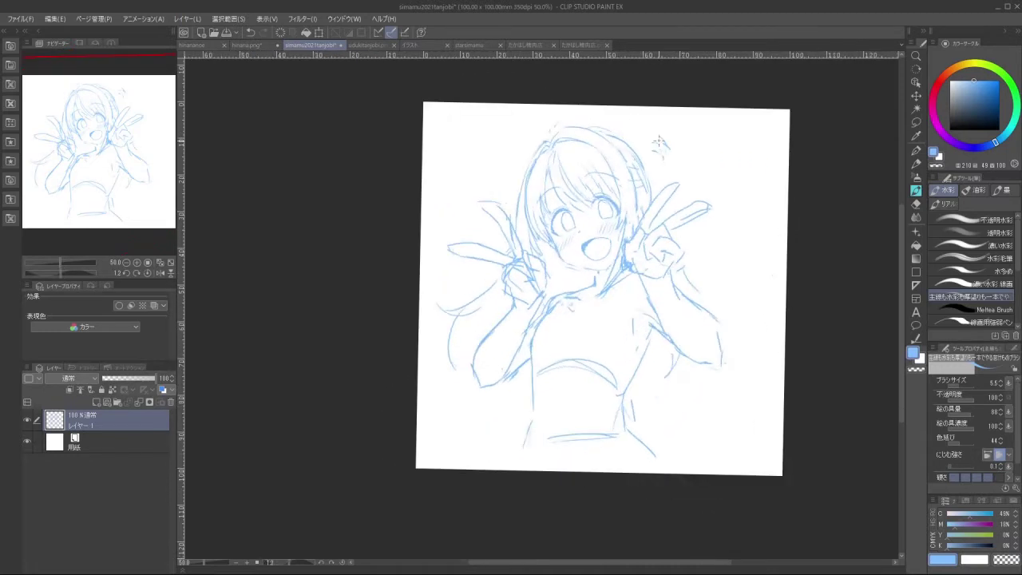
Sketch a hair tie on the side of the head and a curling side ponytail behind the second hand
key(ctrl+z)
mouse_move(638, 151)
mouse_down()
mouse_move(647, 182)
mouse_move(665, 179)
mouse_move(671, 144)
mouse_move(666, 169)
mouse_move(696, 164)
mouse_move(684, 184)
mouse_up()
key(ctrl+z)
key(ctrl+z)
key(ctrl+z)
key(ctrl+z)
key(ctrl+z)
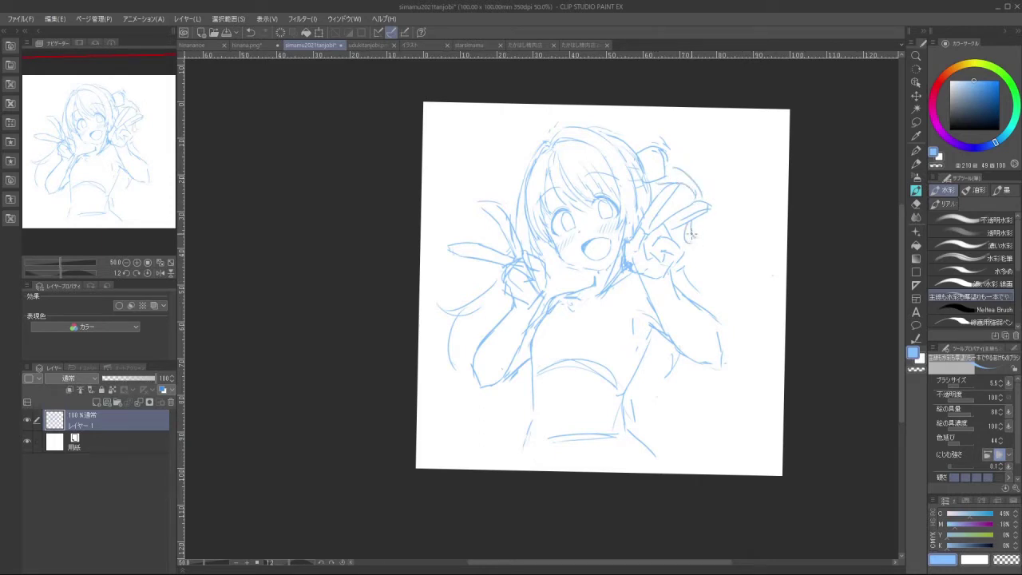
drag(624, 349, 633, 322)
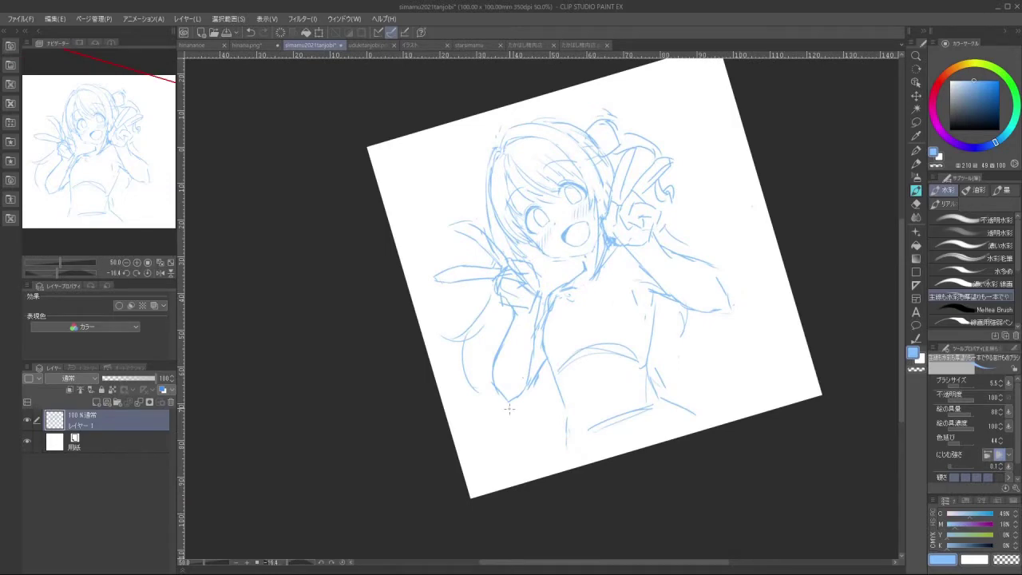
Tidy the overlapping lines where the second hand's wrist meets the hair and neck
drag(556, 481, 704, 327)
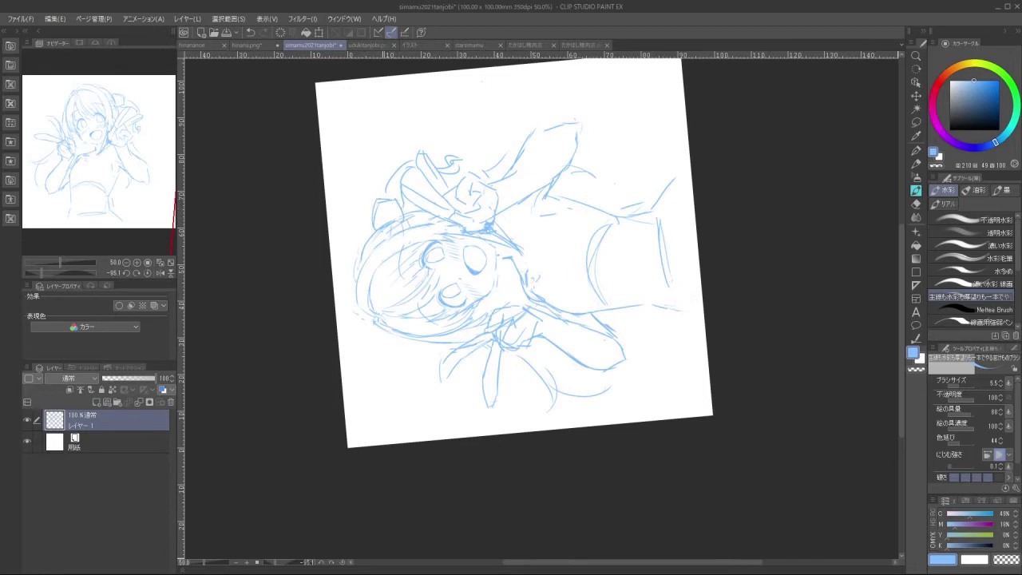
drag(384, 217, 658, 160)
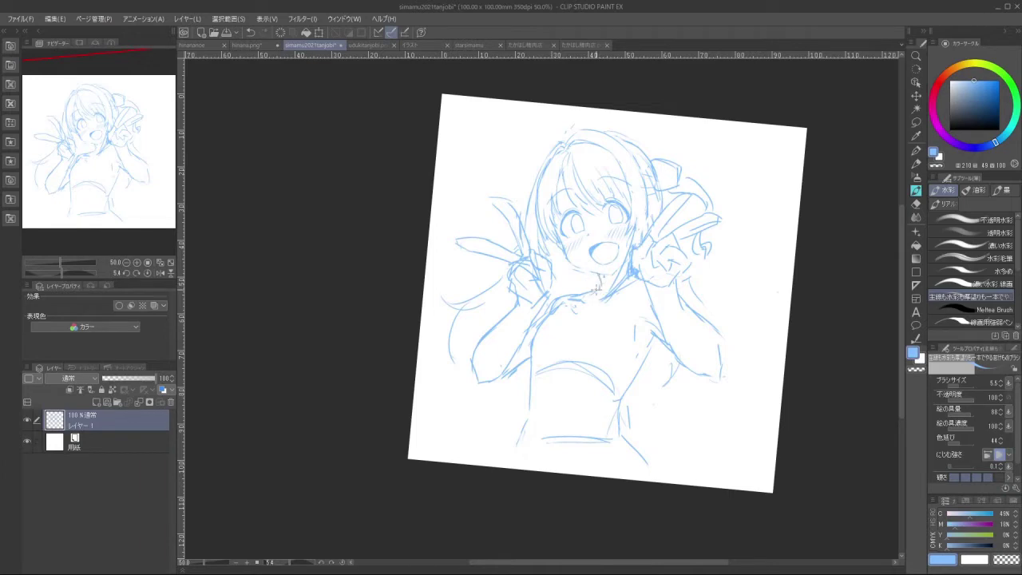
drag(597, 288, 573, 257)
drag(581, 331, 602, 258)
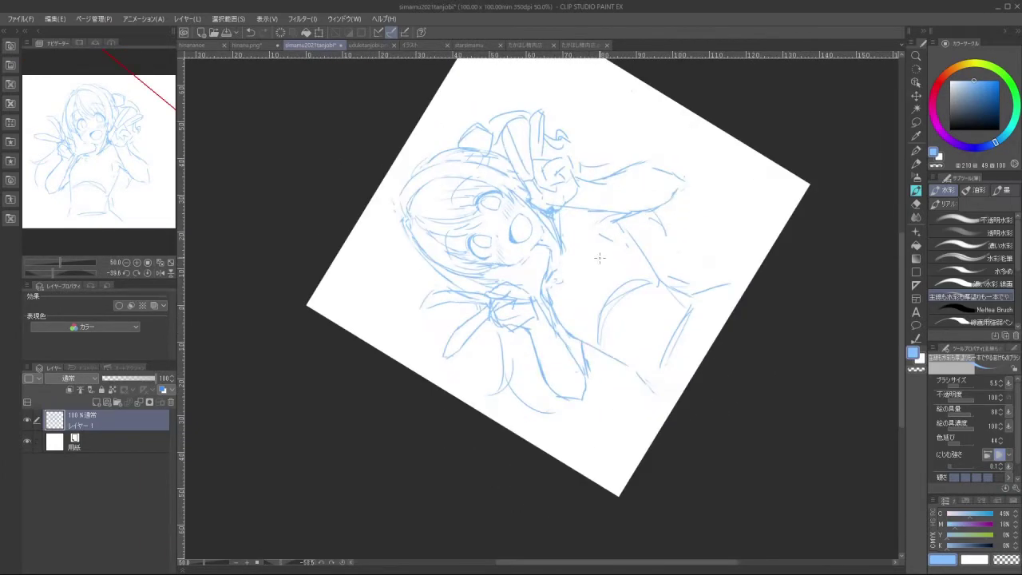
mouse_move(641, 369)
mouse_down()
mouse_move(664, 299)
mouse_move(607, 309)
mouse_move(542, 239)
mouse_up()
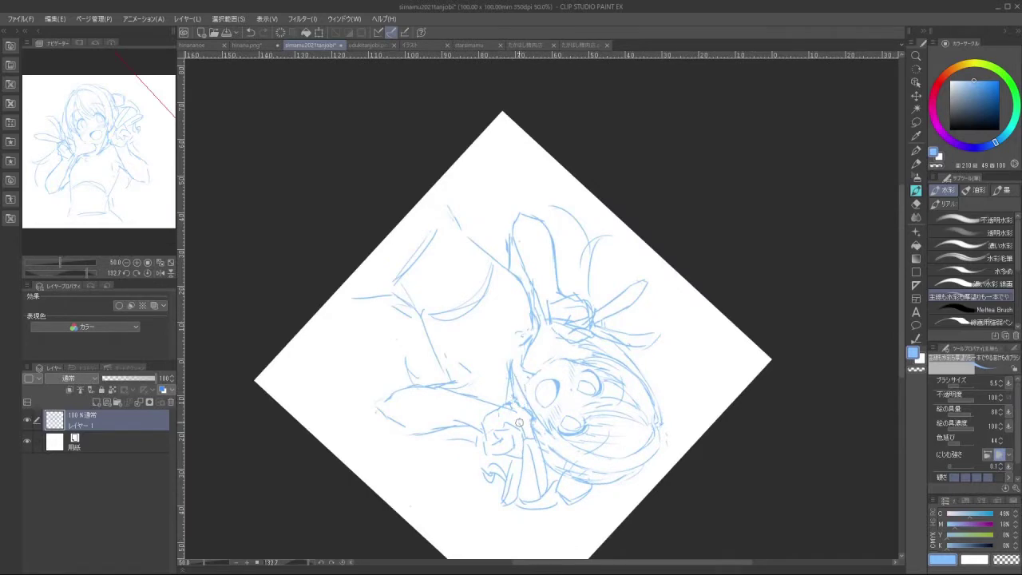
drag(519, 423, 636, 344)
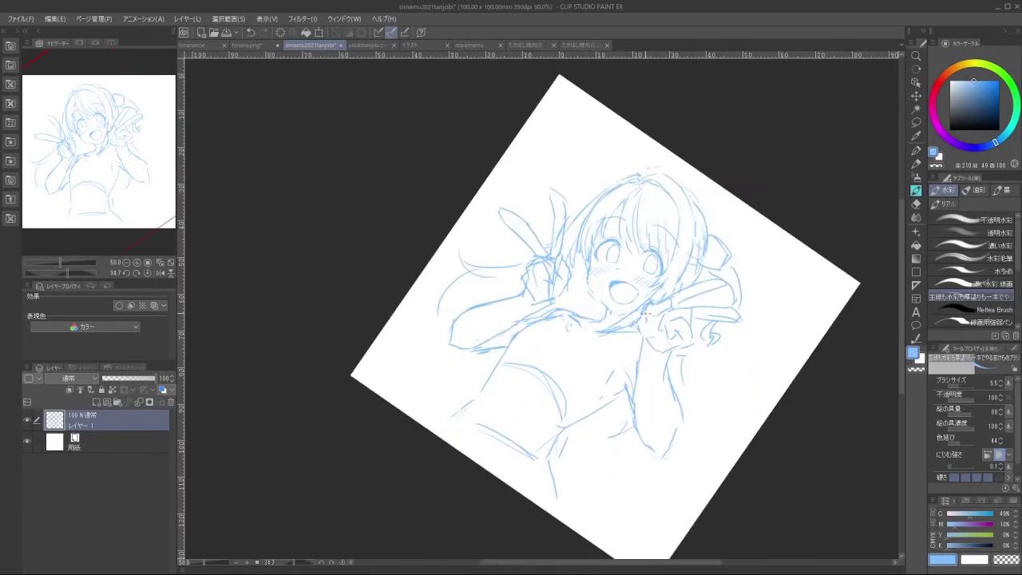
drag(628, 387, 635, 252)
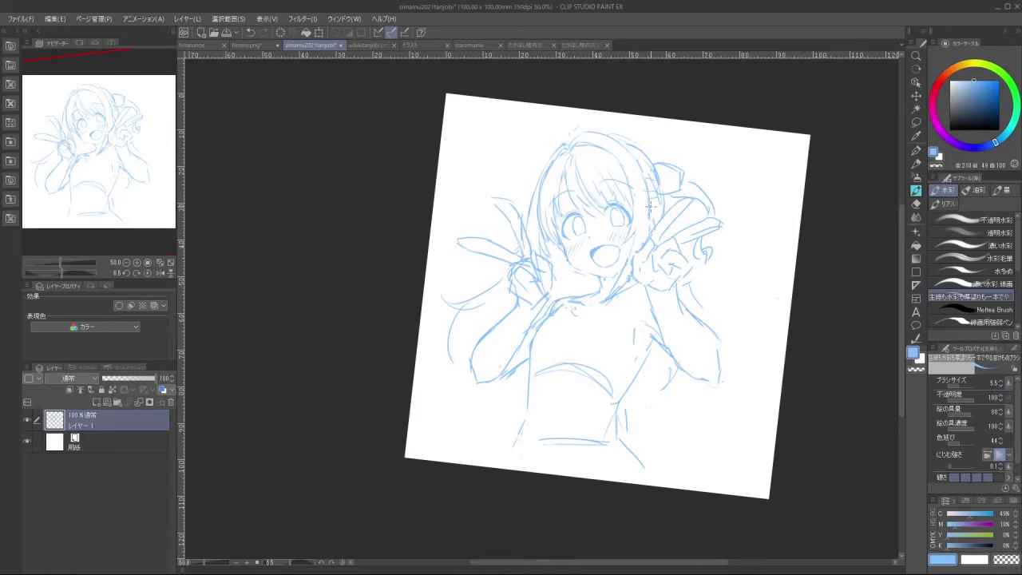
mouse_move(637, 332)
mouse_down()
mouse_move(579, 222)
mouse_move(459, 264)
mouse_move(525, 401)
mouse_move(625, 356)
mouse_move(615, 361)
mouse_up()
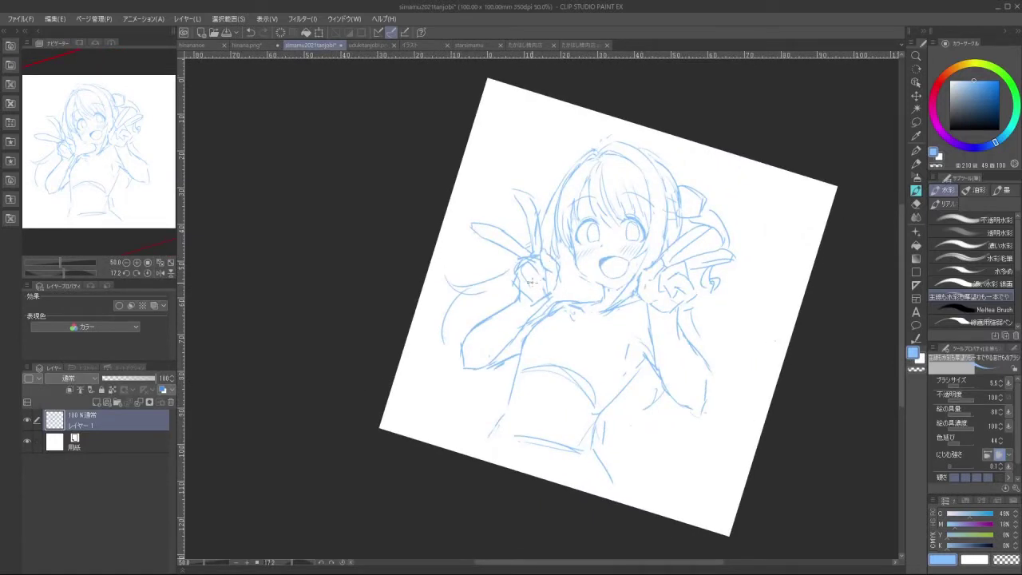
mouse_move(593, 400)
mouse_down()
mouse_move(561, 305)
mouse_move(719, 429)
mouse_move(564, 541)
mouse_move(543, 470)
mouse_up()
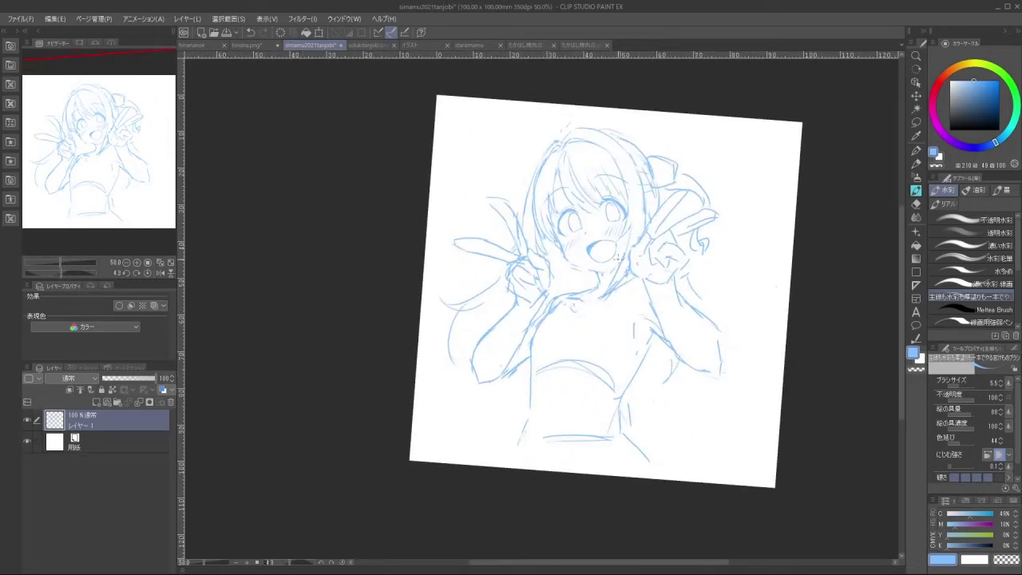
Lasso the torso sketch and transform it, rotating it slightly clockwise and shifting it toward the first arm
scroll(607, 279, up, 1)
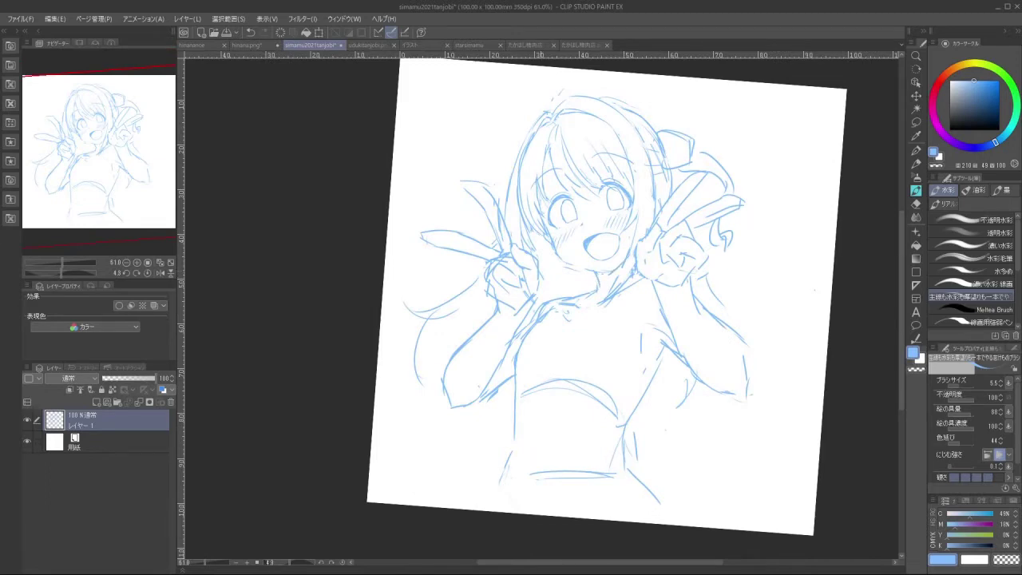
mouse_move(605, 463)
mouse_down()
mouse_move(655, 434)
mouse_move(674, 172)
mouse_up()
drag(684, 206, 708, 317)
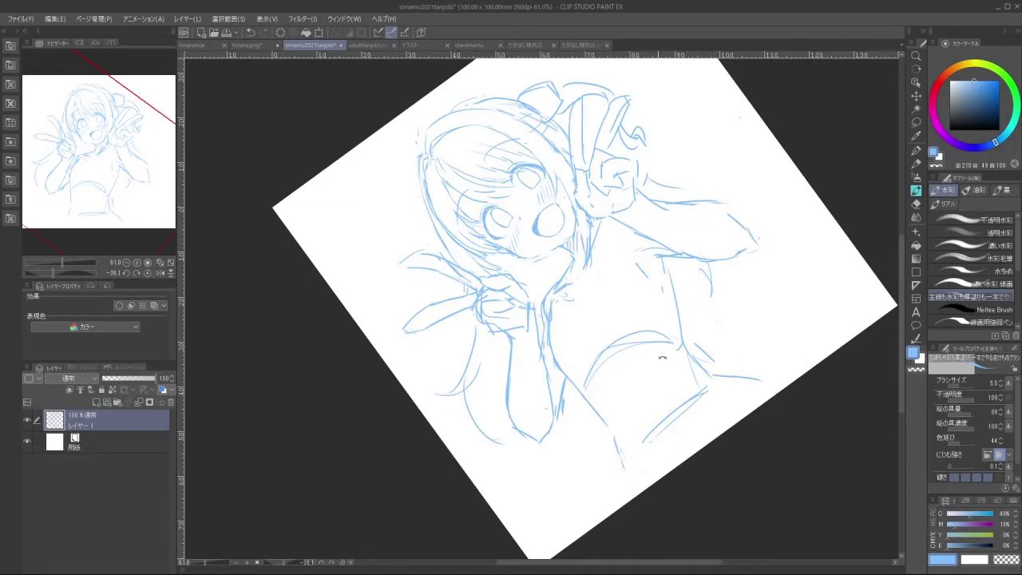
drag(662, 358, 635, 385)
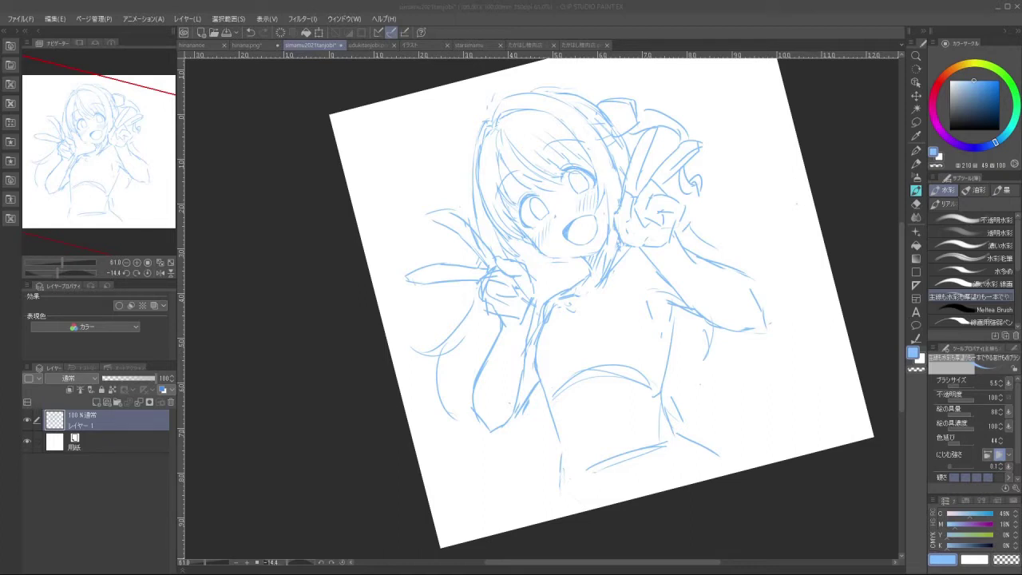
click(917, 121)
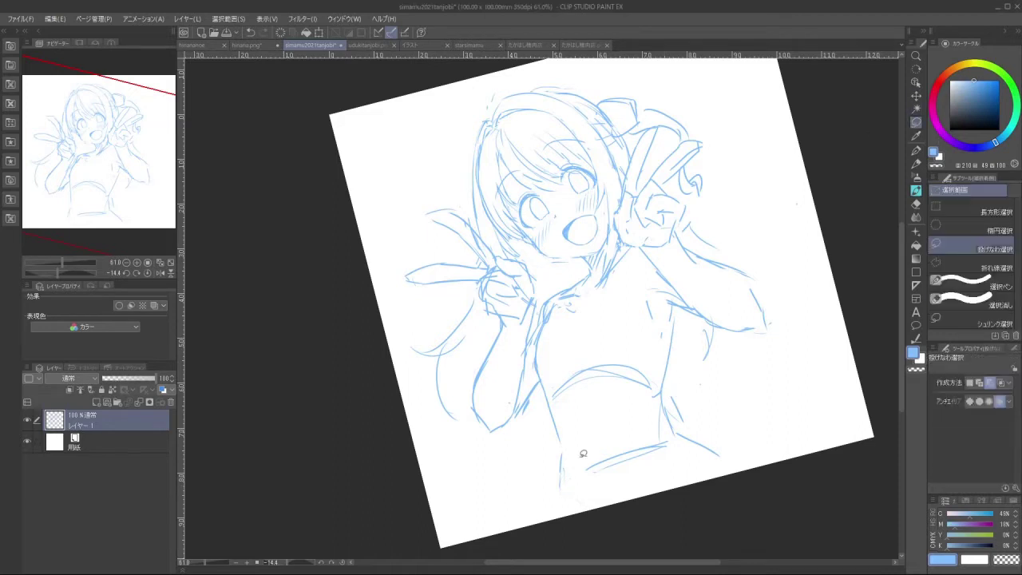
mouse_move(549, 513)
mouse_down()
mouse_move(539, 362)
mouse_move(672, 338)
mouse_move(771, 463)
mouse_up()
key(ctrl+t)
drag(711, 472, 689, 426)
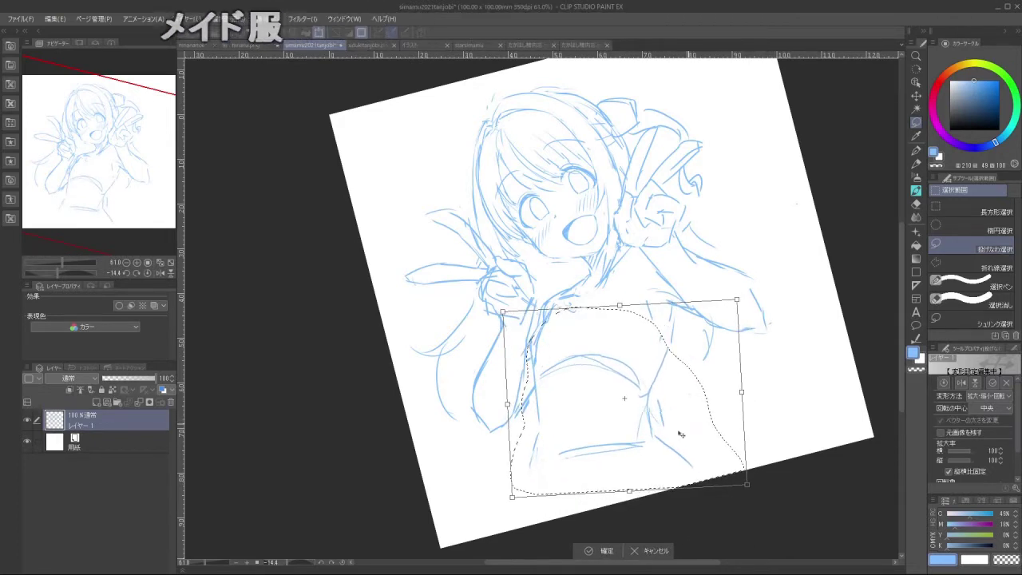
key(Return)
Lasso only the lower waist and hips, rotate them slightly counterclockwise under the torso, and deselect
mouse_move(532, 518)
mouse_down()
mouse_move(560, 405)
mouse_move(722, 408)
mouse_move(757, 478)
mouse_move(738, 457)
mouse_up()
click(658, 546)
mouse_move(726, 444)
mouse_down()
mouse_move(742, 422)
mouse_move(738, 435)
mouse_up()
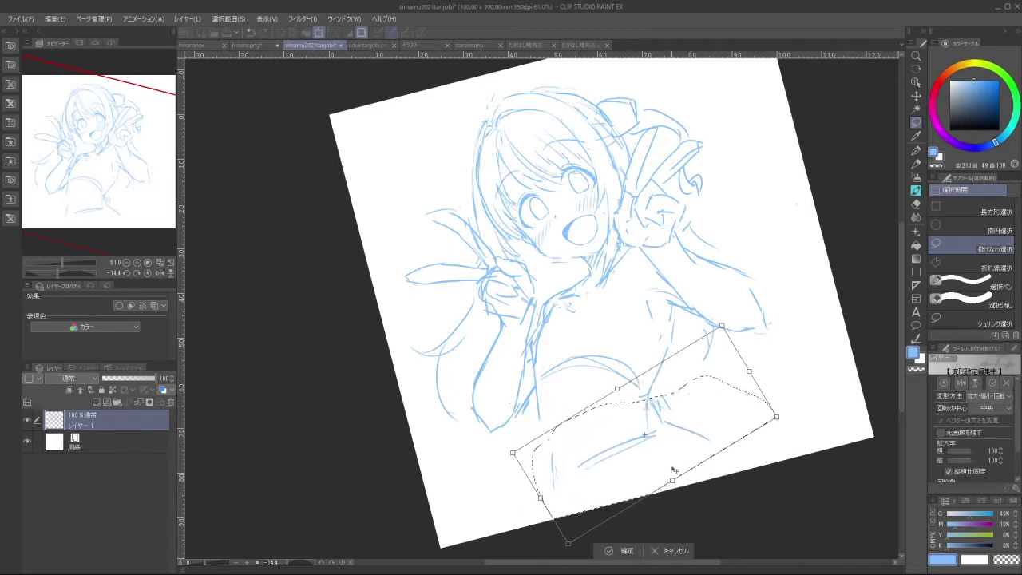
click(617, 551)
click(561, 551)
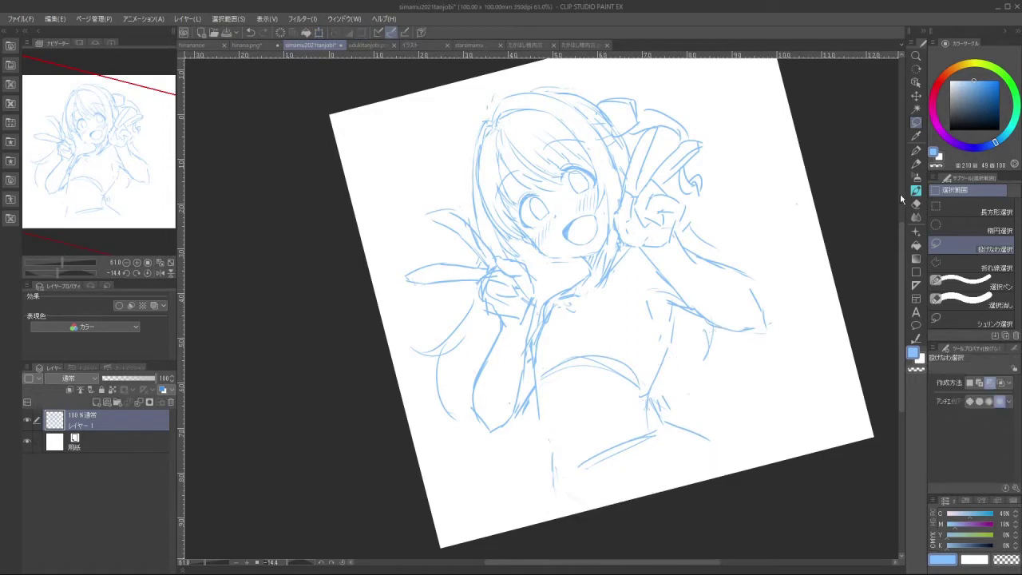
Redraw the waist contours with the brush to reconnect them to the hips, and add a slanted line below the hip
click(916, 190)
key(ctrl+z)
drag(538, 393, 549, 441)
drag(554, 466, 564, 497)
key(ctrl+z)
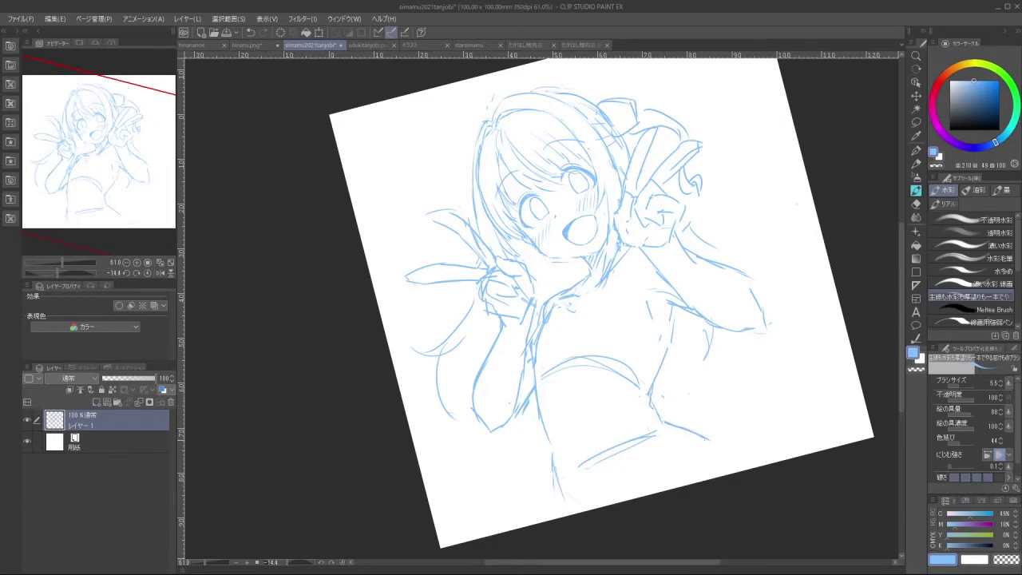
key(ctrl+z)
key(ctrl+z)
drag(704, 442, 656, 490)
scroll(746, 256, down, 2)
drag(740, 250, 699, 206)
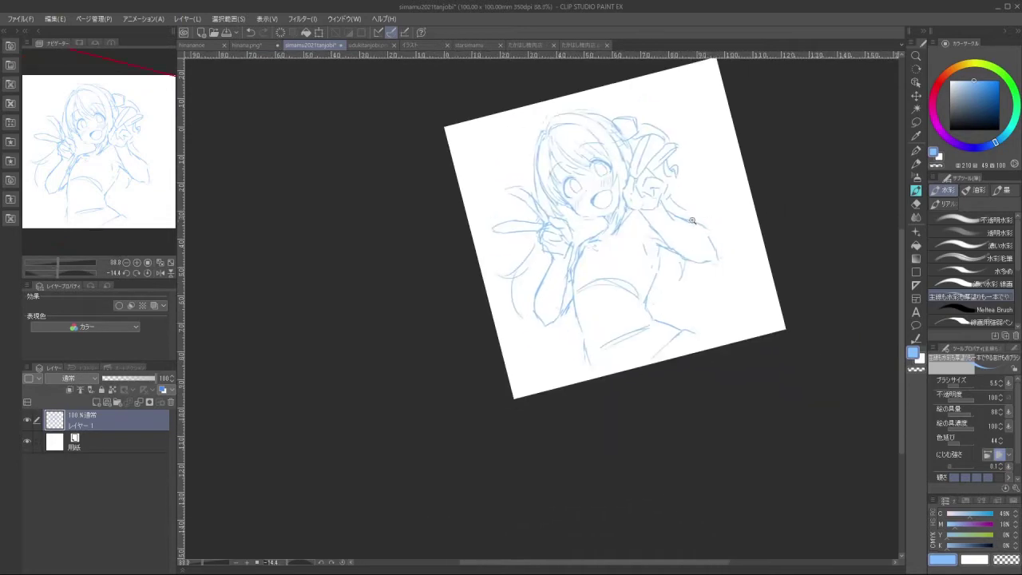
scroll(694, 221, up, 1)
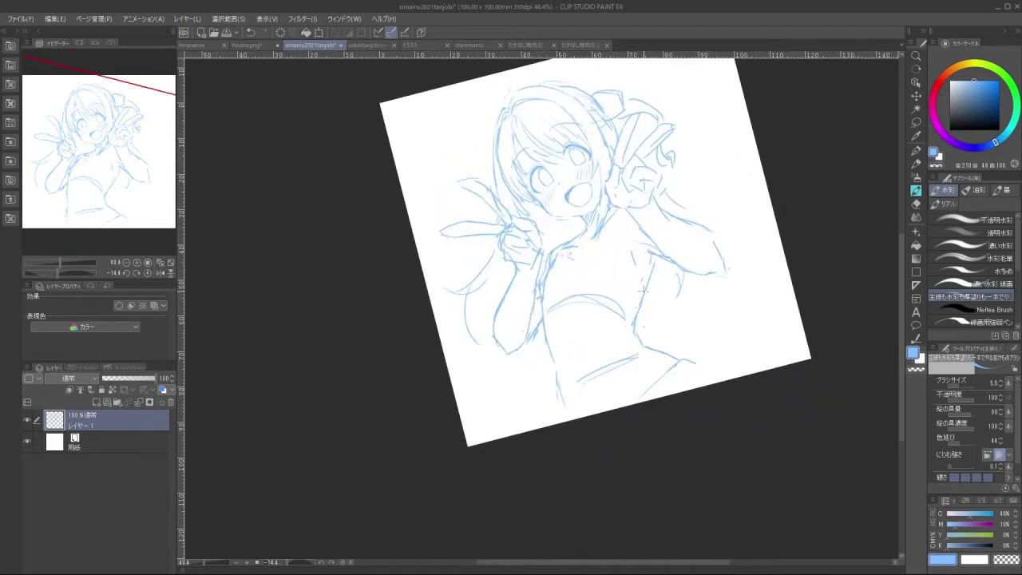
Redraw the curved line under the bust across the front of the torso
drag(547, 397, 699, 150)
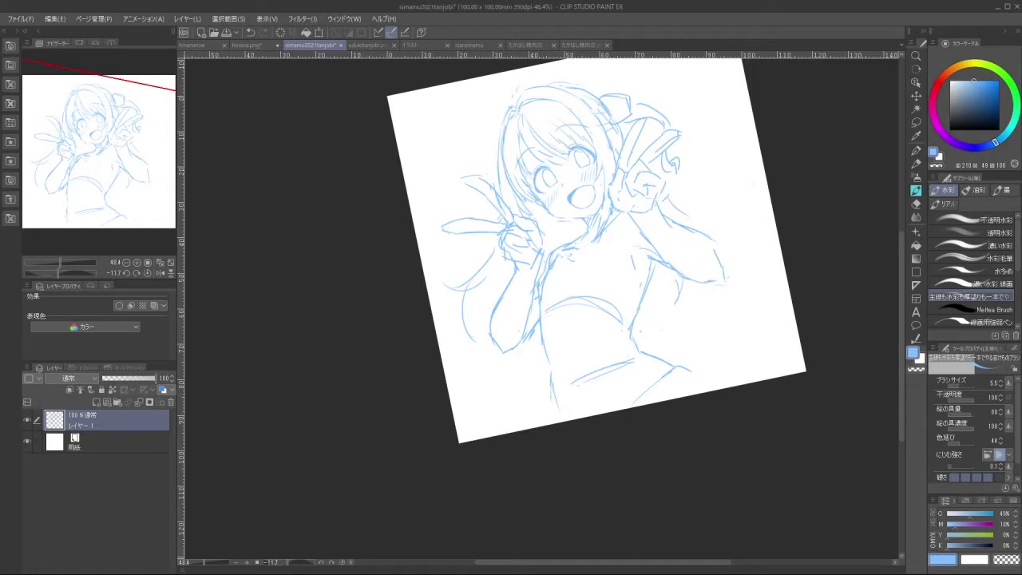
key(ctrl+z)
drag(584, 325, 587, 263)
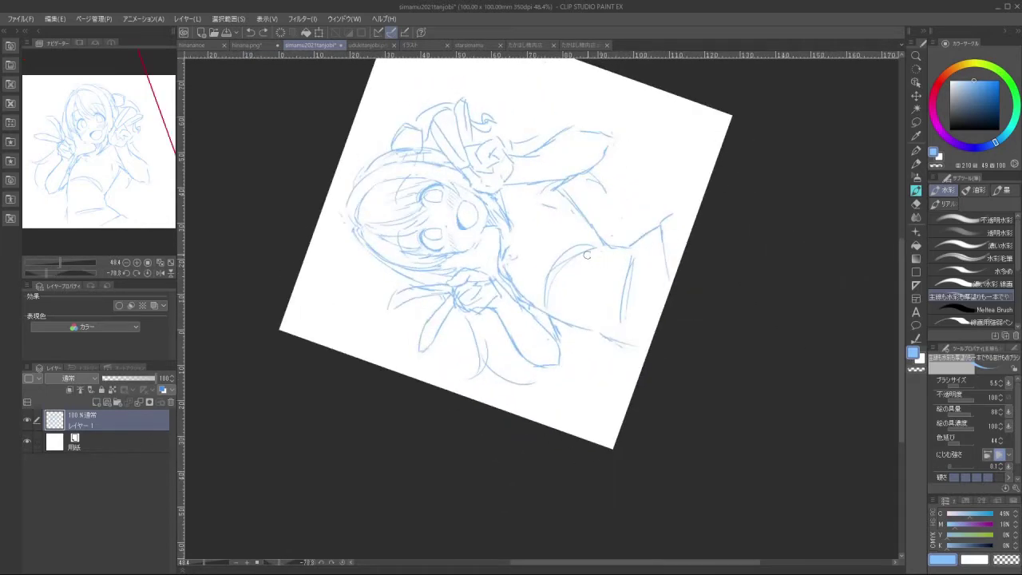
key(ctrl+z)
mouse_move(547, 307)
mouse_down()
mouse_move(568, 252)
mouse_move(599, 242)
mouse_up()
mouse_move(550, 375)
mouse_down()
mouse_move(671, 360)
mouse_move(599, 279)
mouse_move(634, 372)
mouse_move(531, 274)
mouse_up()
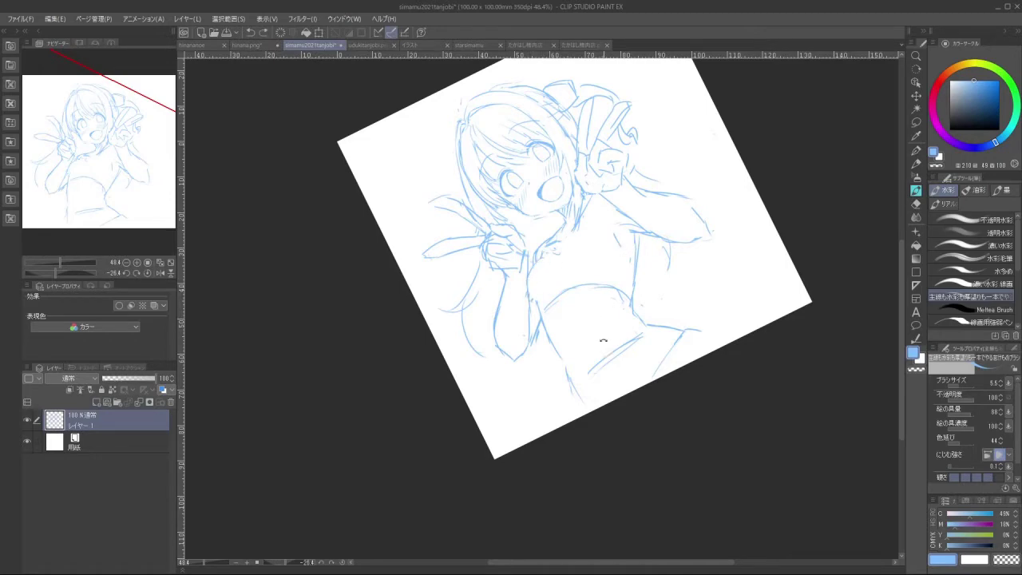
mouse_move(603, 340)
mouse_down()
mouse_move(583, 225)
mouse_move(699, 355)
mouse_move(639, 324)
mouse_up()
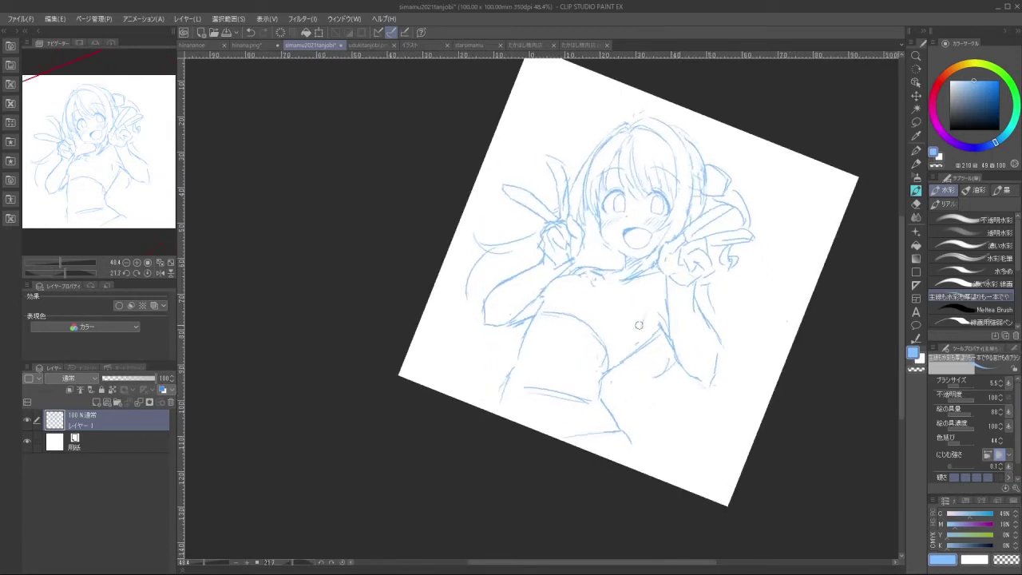
Sketch the rounded bust contour beside the first arm and the bust line below the second arm's shoulder
drag(549, 291, 548, 270)
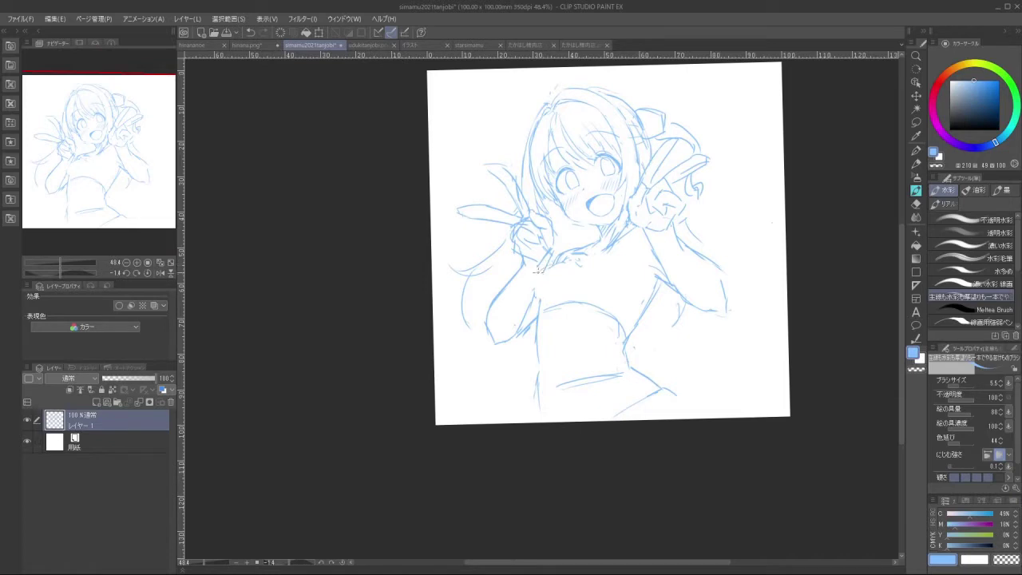
key(ctrl+z)
drag(560, 262, 541, 272)
drag(640, 272, 653, 321)
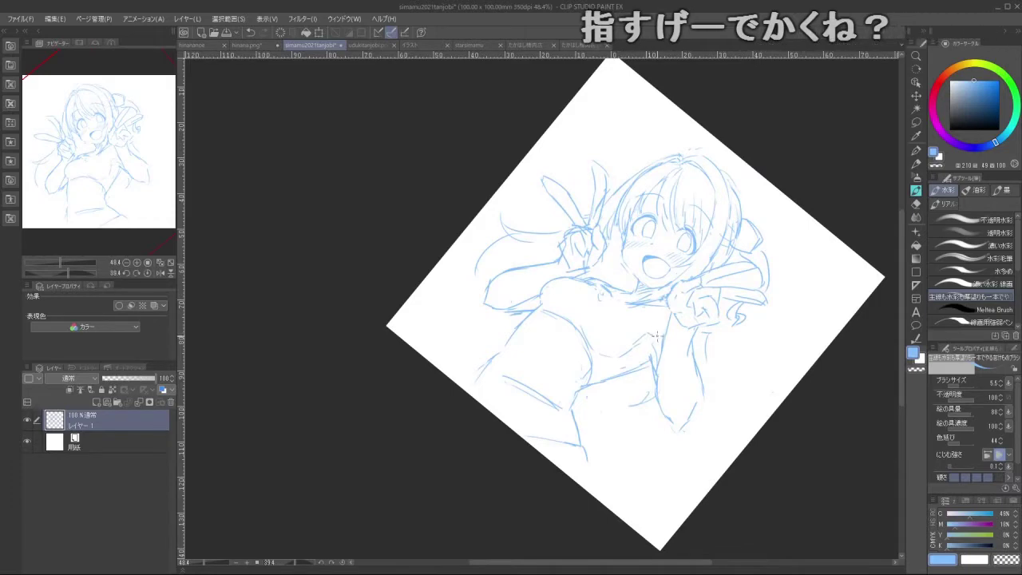
drag(655, 390, 669, 278)
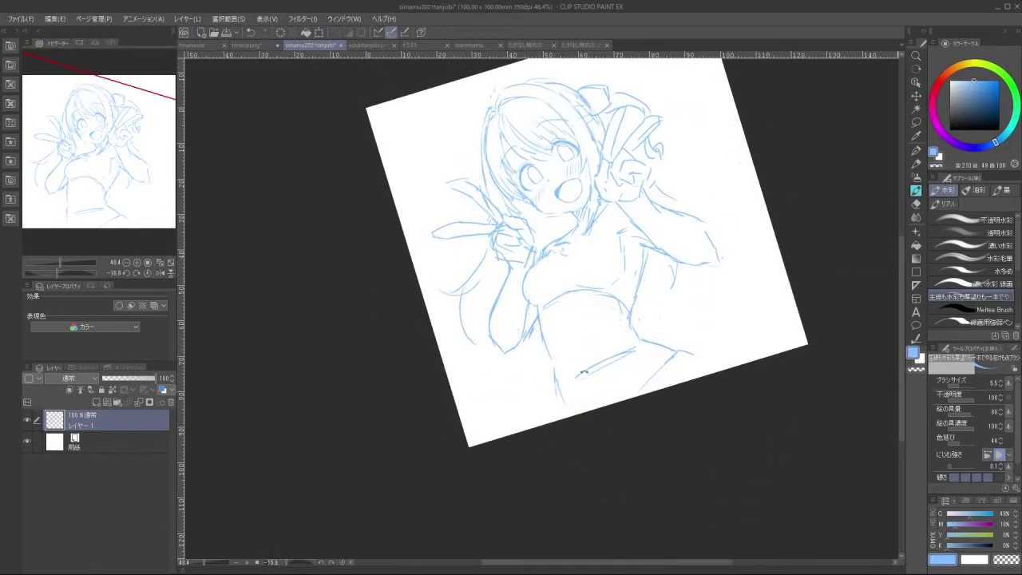
drag(606, 325, 586, 357)
Redraw the two raised fingers of the first hand's peace sign shorter
drag(689, 141, 500, 421)
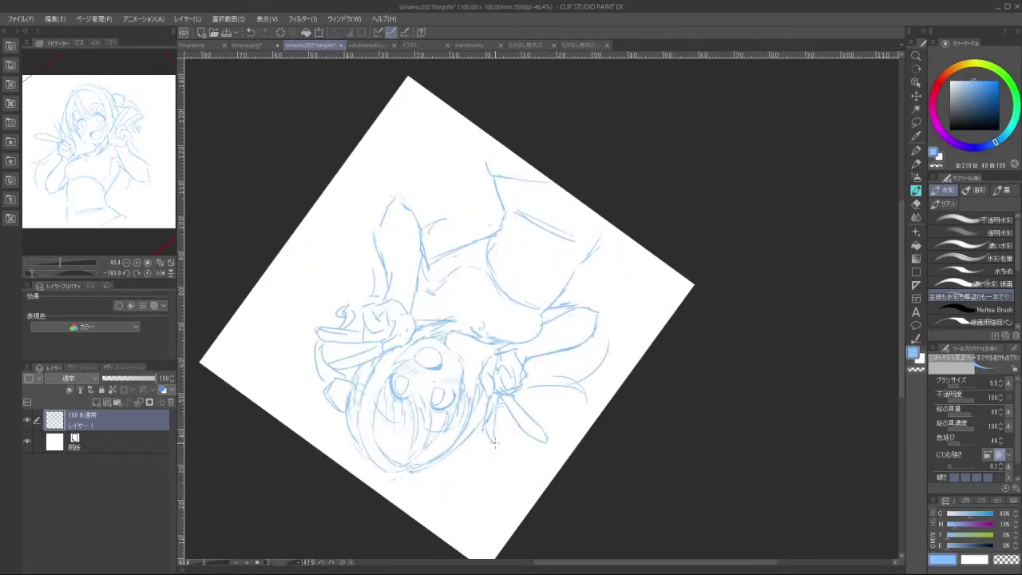
mouse_move(528, 413)
mouse_down()
mouse_move(537, 433)
mouse_move(607, 312)
mouse_move(599, 225)
mouse_move(652, 378)
mouse_move(677, 158)
mouse_up()
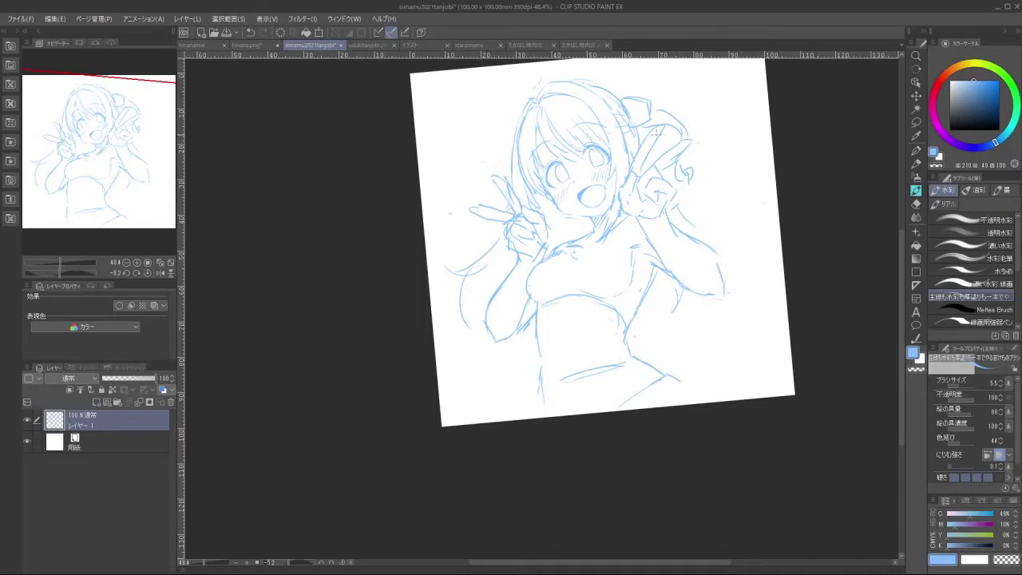
drag(694, 211, 680, 192)
drag(638, 260, 667, 257)
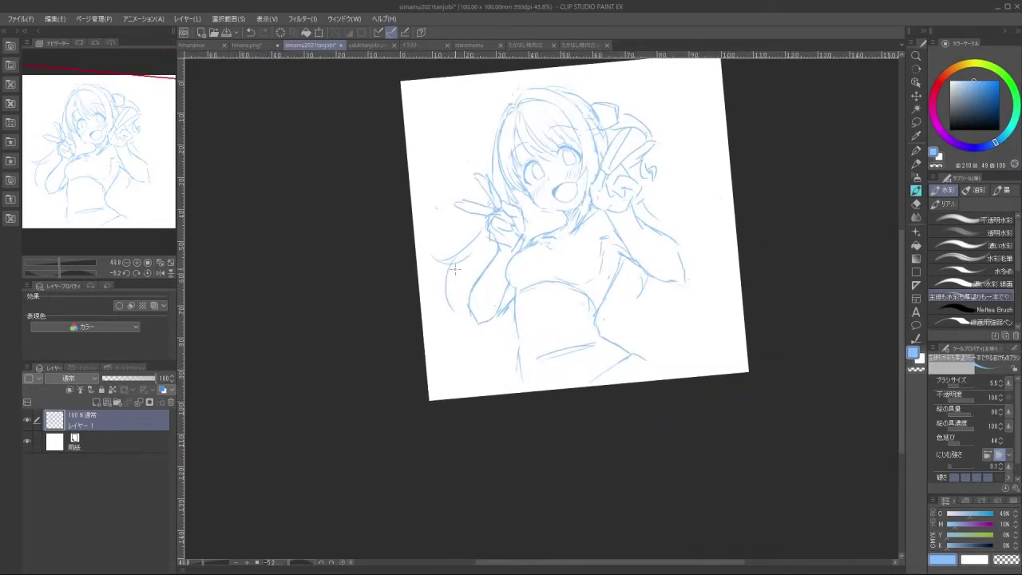
Sketch wavy, curling long hair strands flowing out behind the first hand and below its forearm
mouse_move(437, 210)
mouse_down()
mouse_move(445, 241)
mouse_move(478, 233)
mouse_move(447, 277)
mouse_move(454, 262)
mouse_move(429, 261)
mouse_move(435, 319)
mouse_up()
key(ctrl+z)
key(ctrl+z)
drag(471, 254, 463, 288)
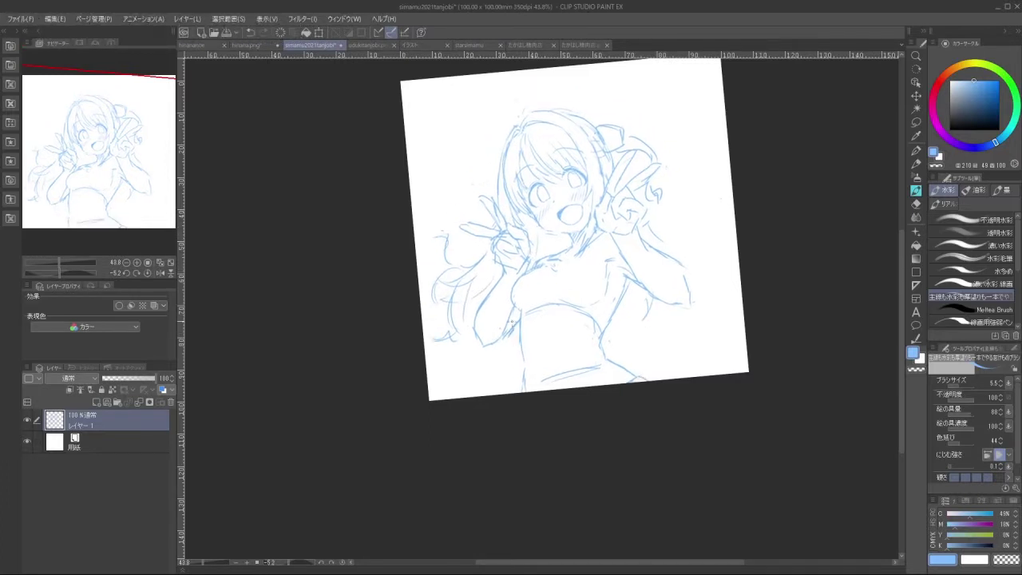
mouse_move(516, 322)
mouse_down()
mouse_move(506, 344)
mouse_move(482, 328)
mouse_up()
Sketch hanging hair strands with curled tips between the second arm and the waist
drag(618, 281, 607, 306)
drag(622, 278, 614, 316)
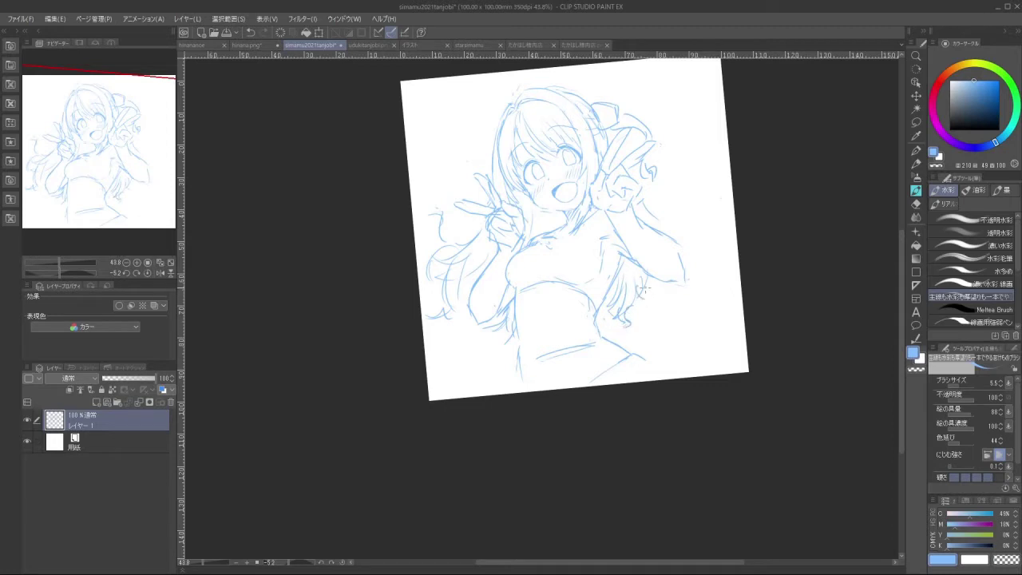
drag(644, 281, 649, 300)
drag(564, 390, 623, 392)
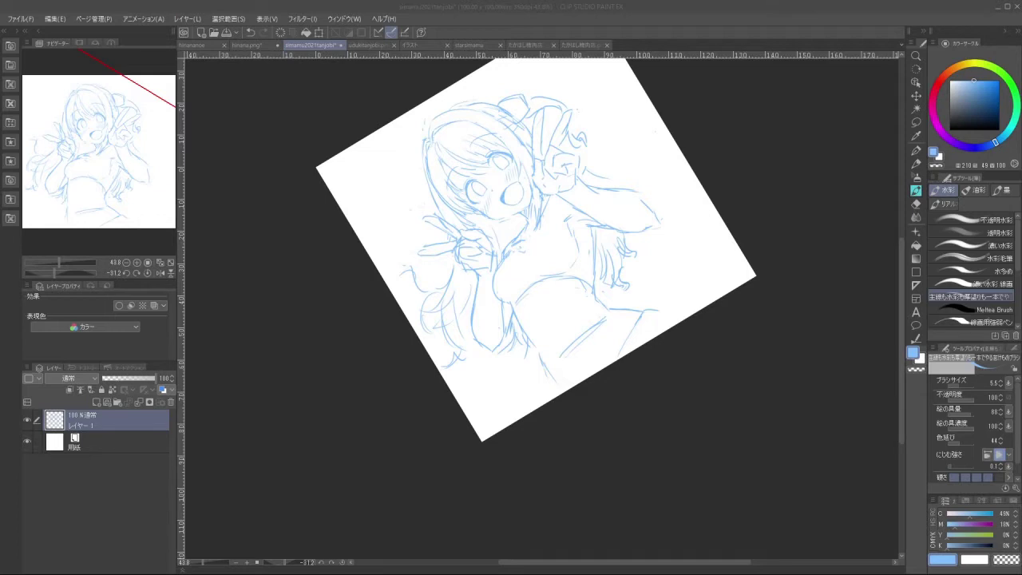
Sketch a pointed shirt collar around the neck below the chin
click(767, 168)
drag(515, 220, 519, 239)
key(ctrl+z)
key(ctrl+z)
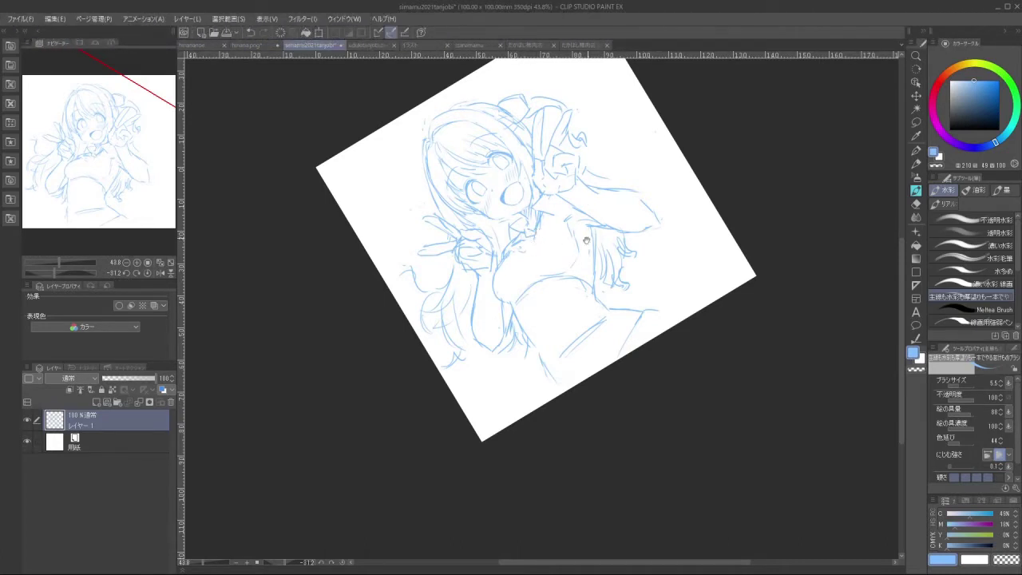
scroll(539, 220, up, 3)
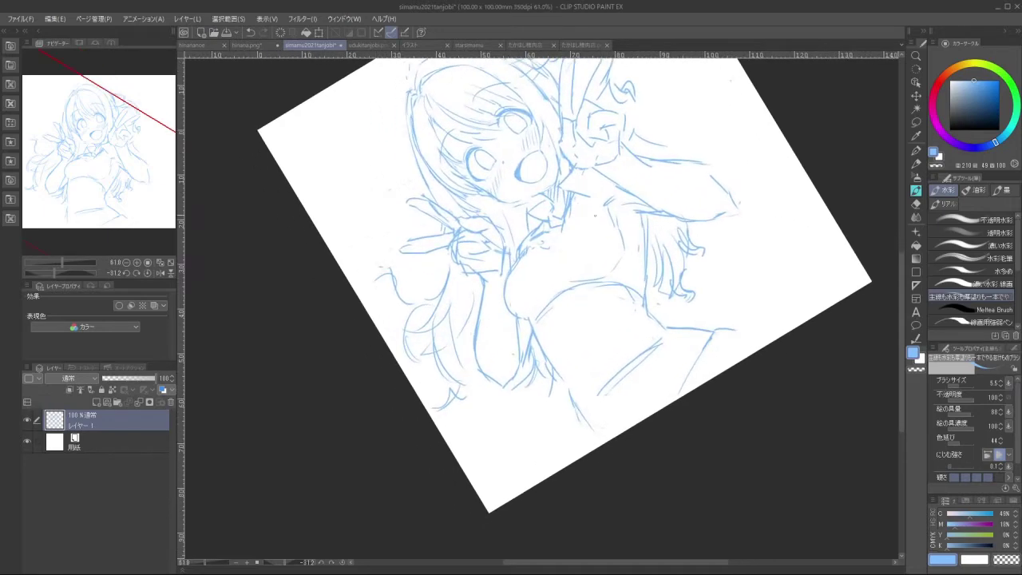
drag(595, 215, 637, 257)
scroll(608, 250, up, 1)
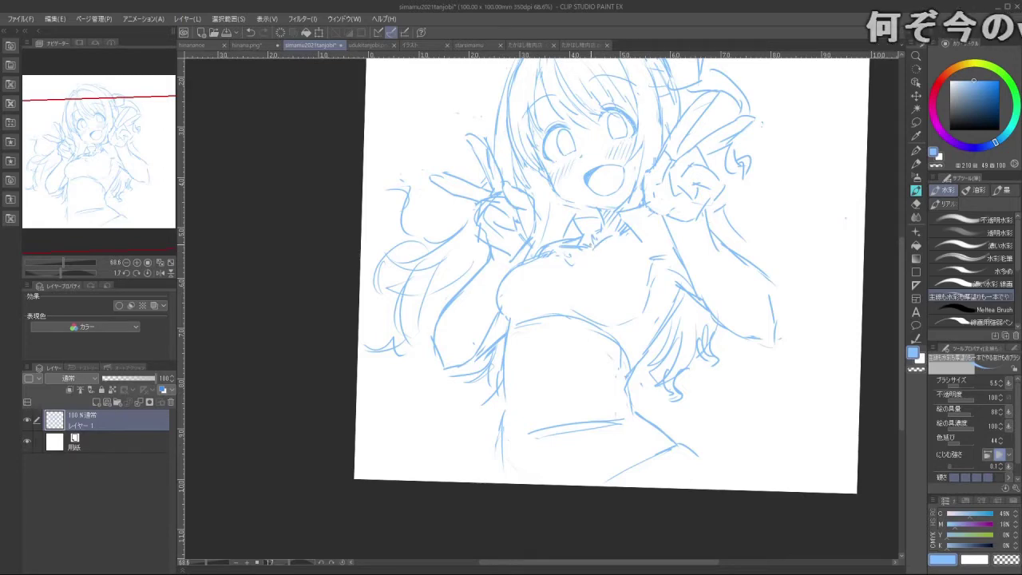
Sketch a ribbon knot below the collar with a bow loop on the second arm's side
drag(630, 414, 676, 339)
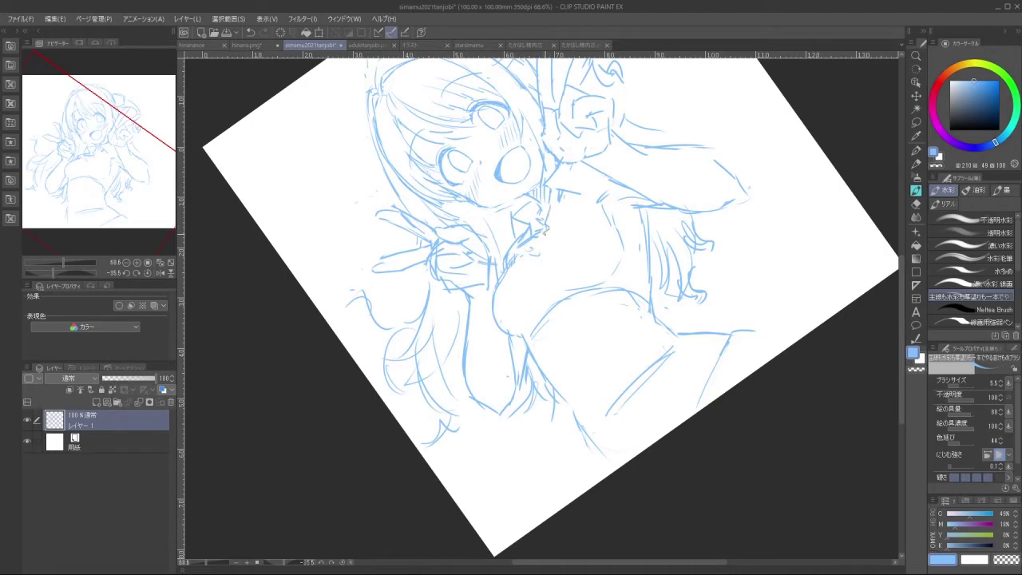
drag(544, 231, 617, 291)
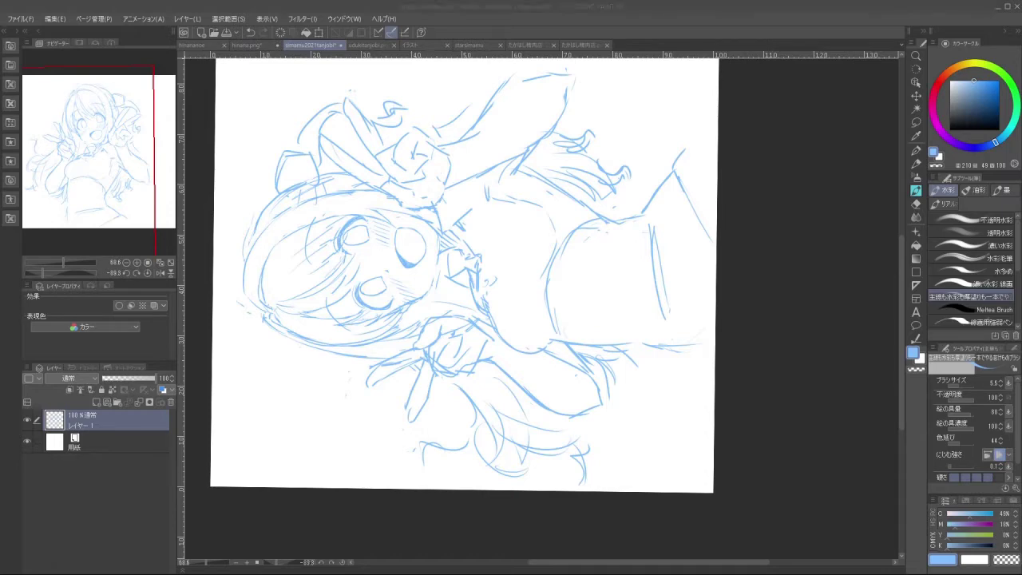
drag(727, 321, 602, 444)
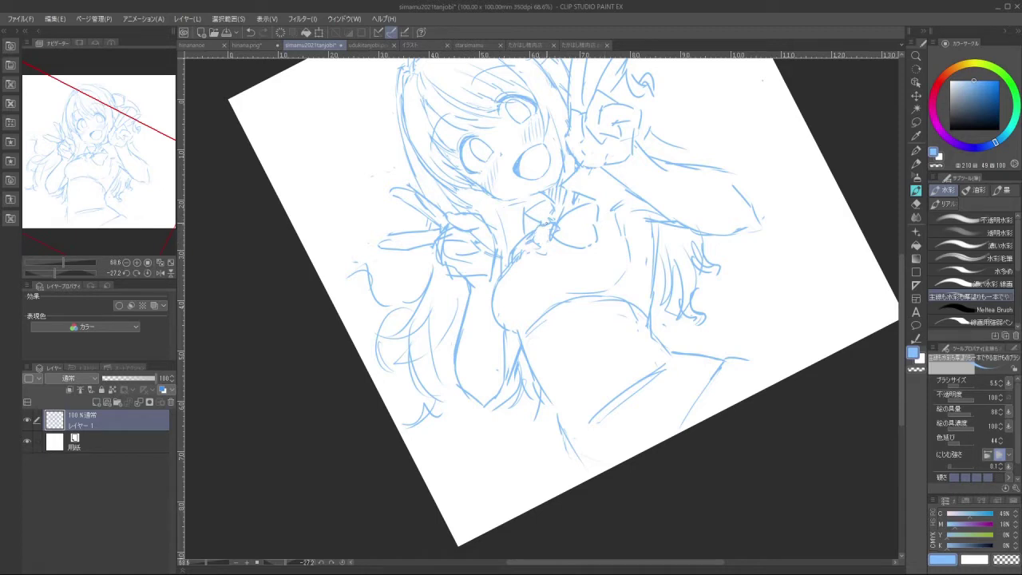
Sketch the bow's other loop on the first hand's side, undoing unsatisfactory strokes, and refine the central knot
drag(538, 239, 545, 225)
key(ctrl+z)
key(ctrl+z)
mouse_move(541, 228)
mouse_down()
mouse_move(532, 242)
mouse_move(513, 235)
mouse_up()
drag(513, 235, 518, 244)
key(ctrl+z)
key(ctrl+z)
drag(532, 234, 522, 245)
key(ctrl+z)
key(ctrl+z)
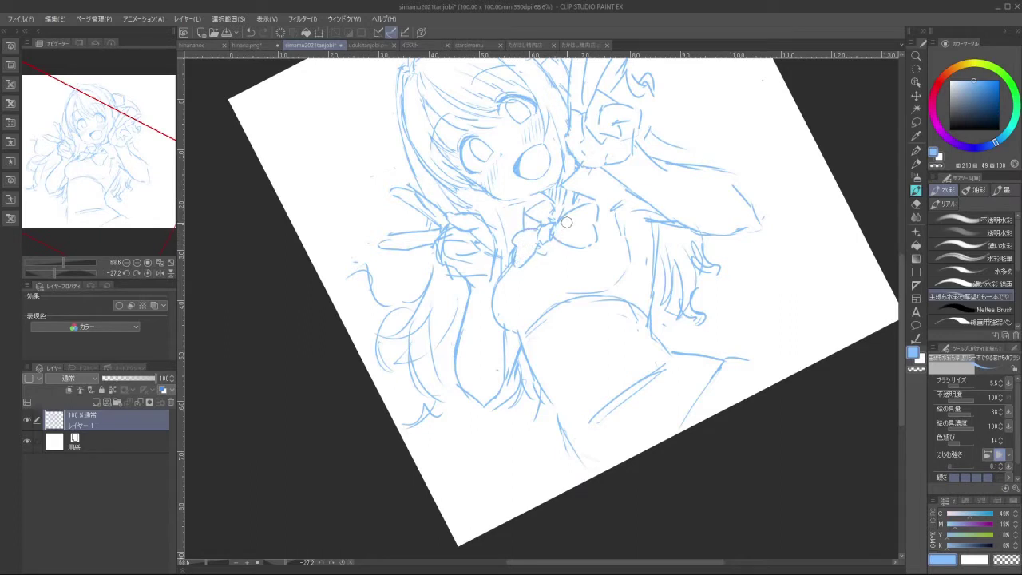
key(ctrl+z)
drag(543, 375, 550, 277)
Lasso the bow loop nearest the first hand, adjust its placement with a transform, deselect, and return to the brush
click(916, 122)
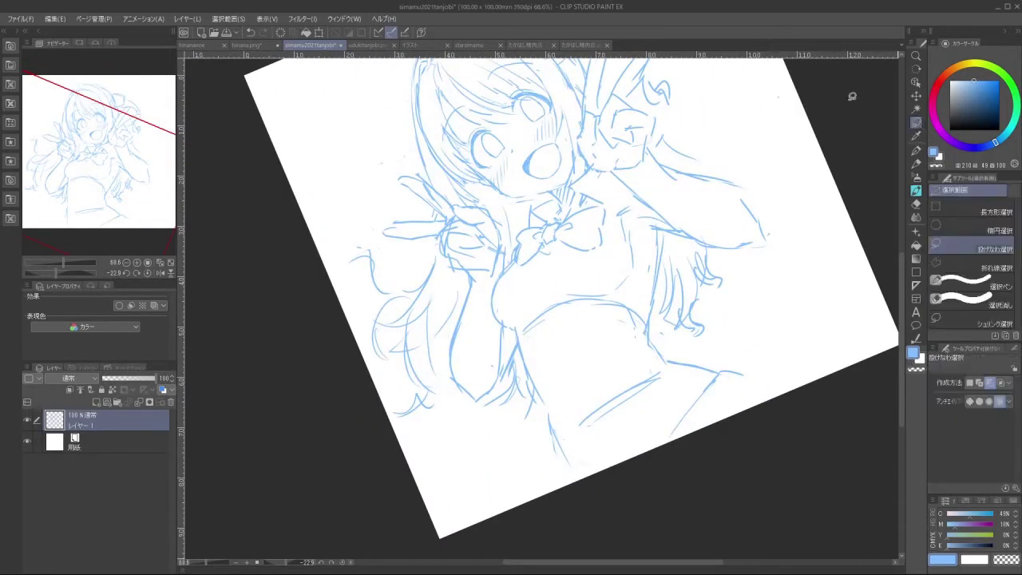
mouse_move(545, 229)
mouse_down()
mouse_move(516, 228)
mouse_move(515, 263)
mouse_up()
click(552, 291)
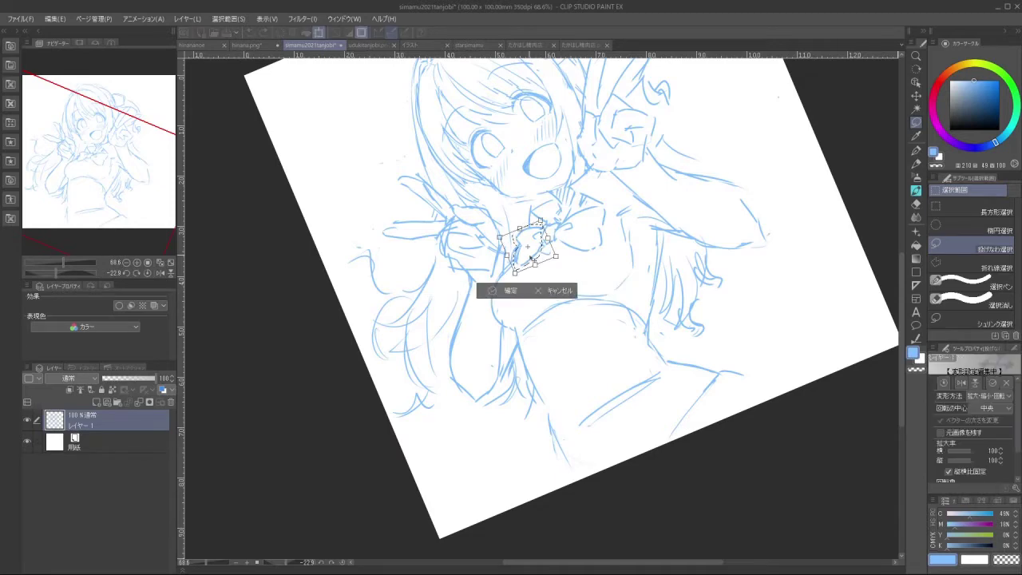
click(499, 297)
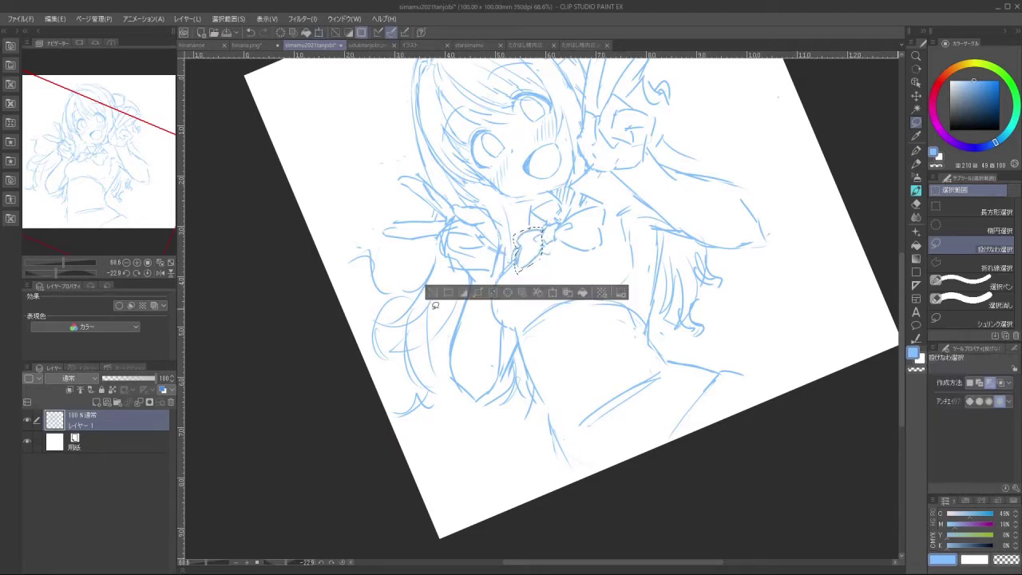
click(432, 297)
drag(568, 386, 613, 349)
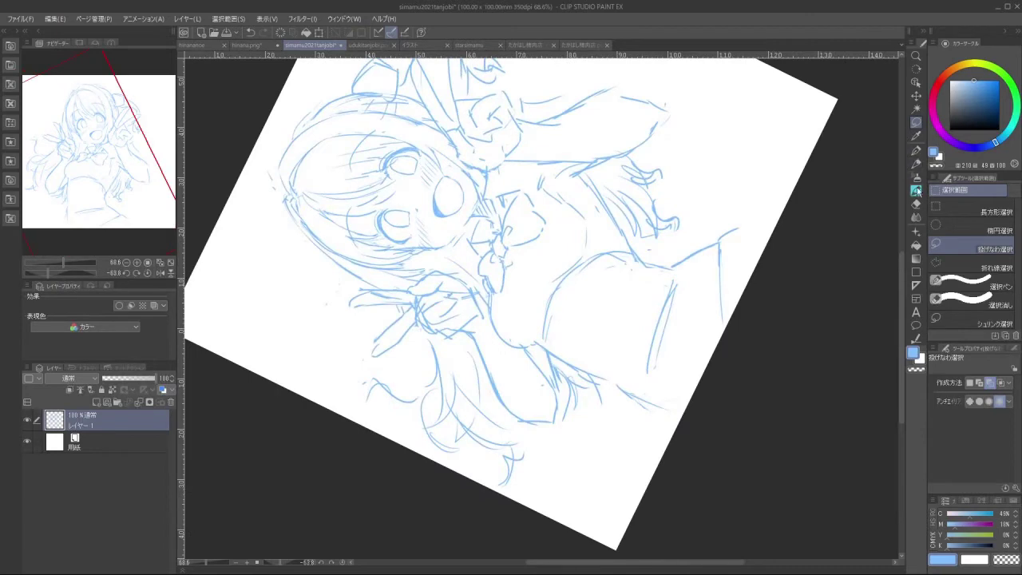
click(916, 191)
drag(742, 296, 553, 407)
scroll(724, 270, down, 7)
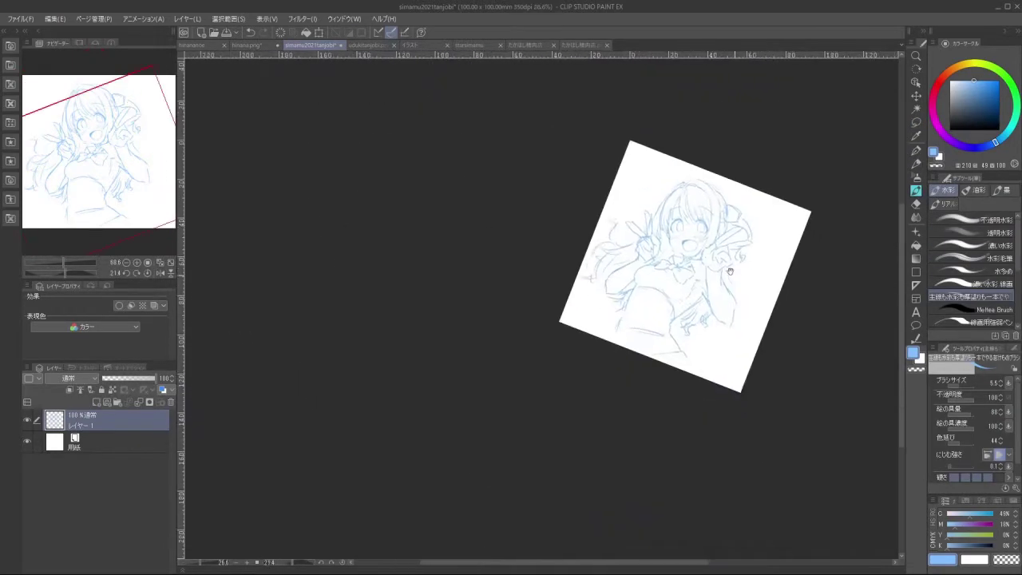
Sketch the collar flap on the second arm's side of the neck, undoing unsatisfactory strokes
drag(696, 272, 663, 233)
scroll(662, 233, up, 5)
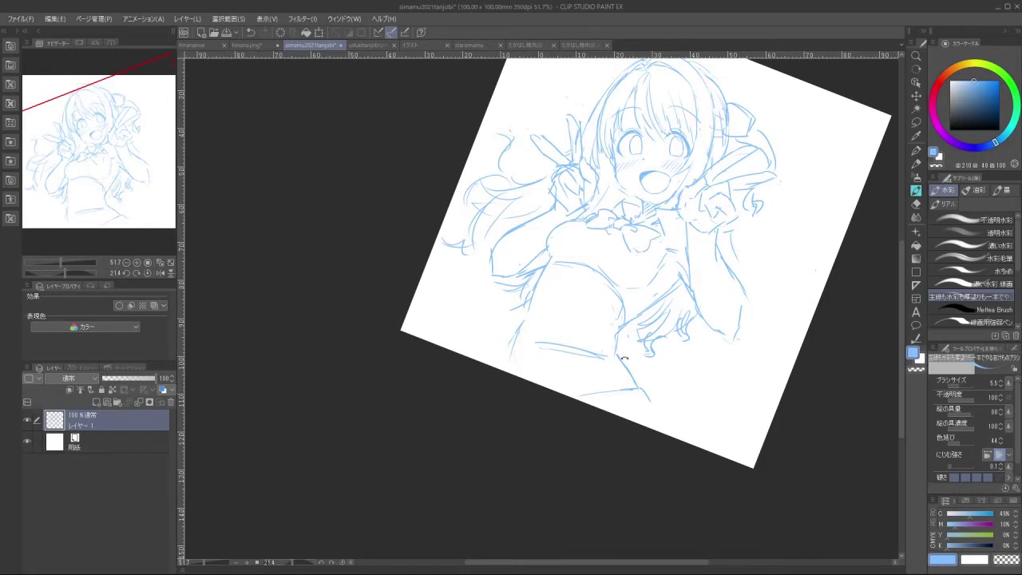
drag(625, 359, 618, 264)
scroll(607, 254, up, 1)
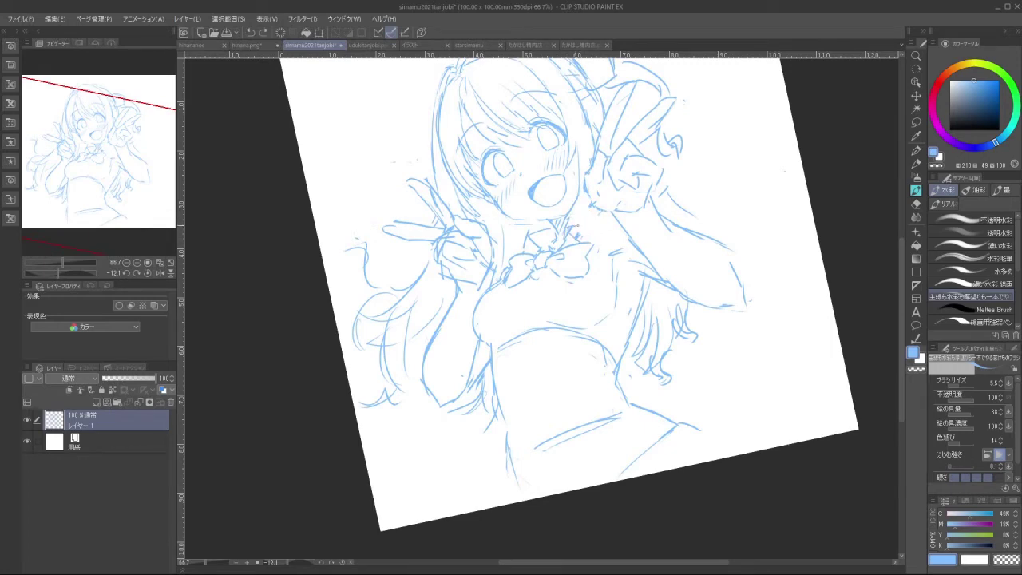
key(ctrl+z)
drag(611, 210, 587, 242)
key(ctrl+z)
mouse_move(627, 427)
mouse_down()
mouse_move(686, 338)
mouse_move(677, 264)
mouse_up()
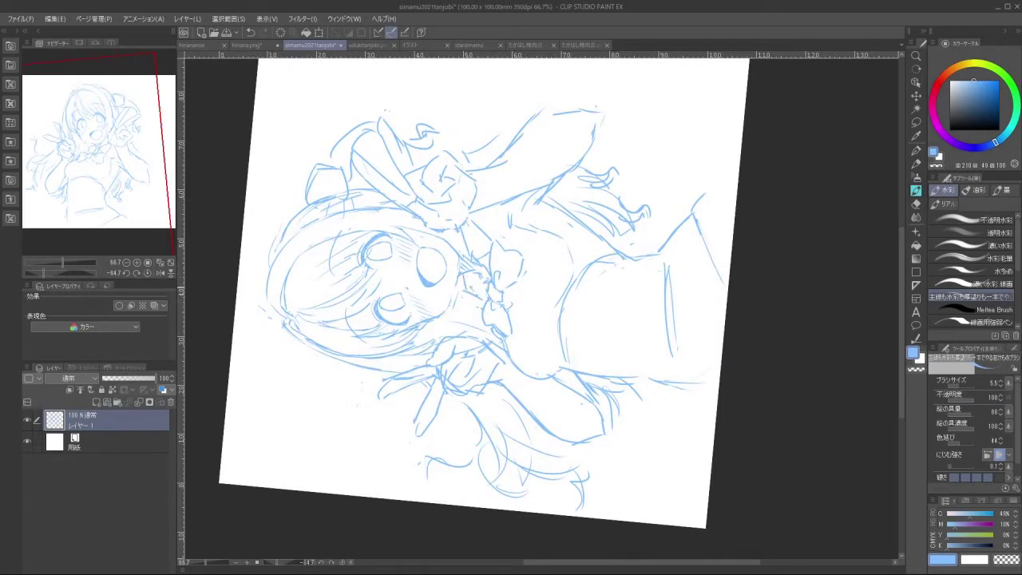
key(ctrl+z)
drag(466, 283, 481, 291)
key(ctrl+z)
mouse_move(631, 306)
mouse_down()
mouse_move(512, 389)
mouse_move(565, 393)
mouse_up()
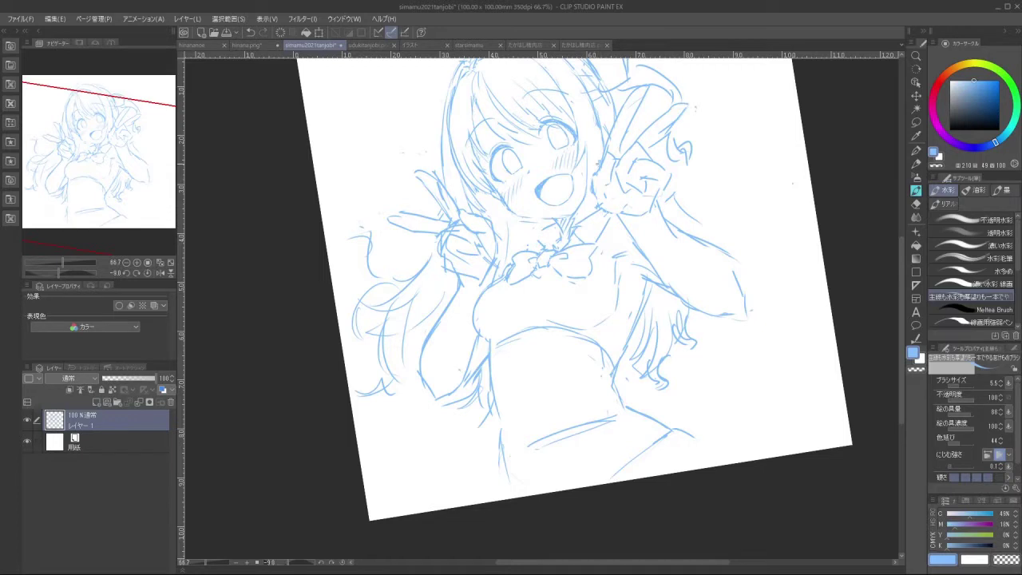
Rework the collar and shoulder lines between the neck and the second arm, undoing strokes that miss
drag(591, 195, 579, 220)
key(ctrl+z)
key(ctrl+z)
key(ctrl+z)
drag(529, 252, 539, 256)
mouse_move(546, 422)
mouse_down()
mouse_move(650, 344)
mouse_move(637, 370)
mouse_move(518, 420)
mouse_up()
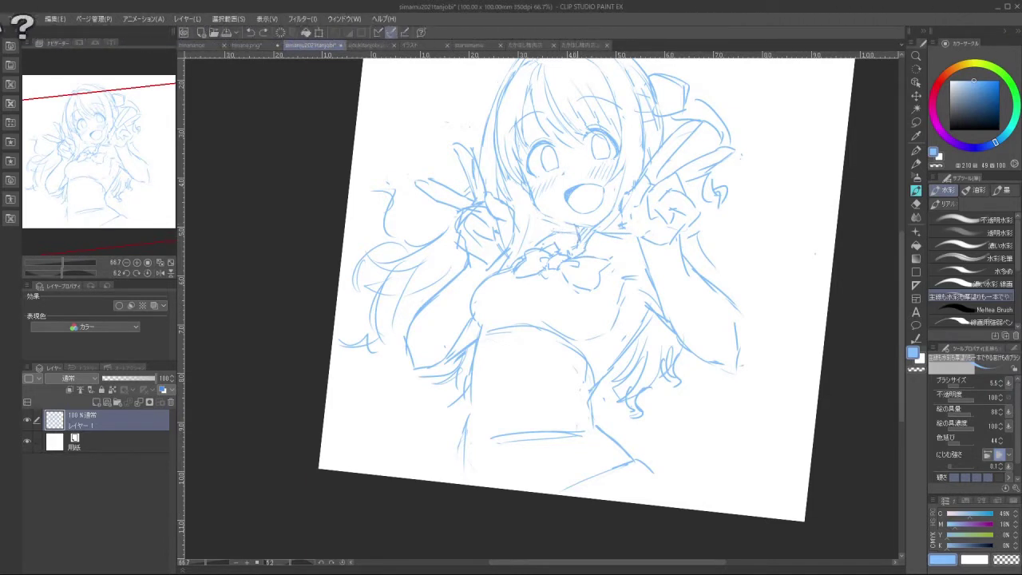
drag(661, 372, 684, 335)
key(ctrl+z)
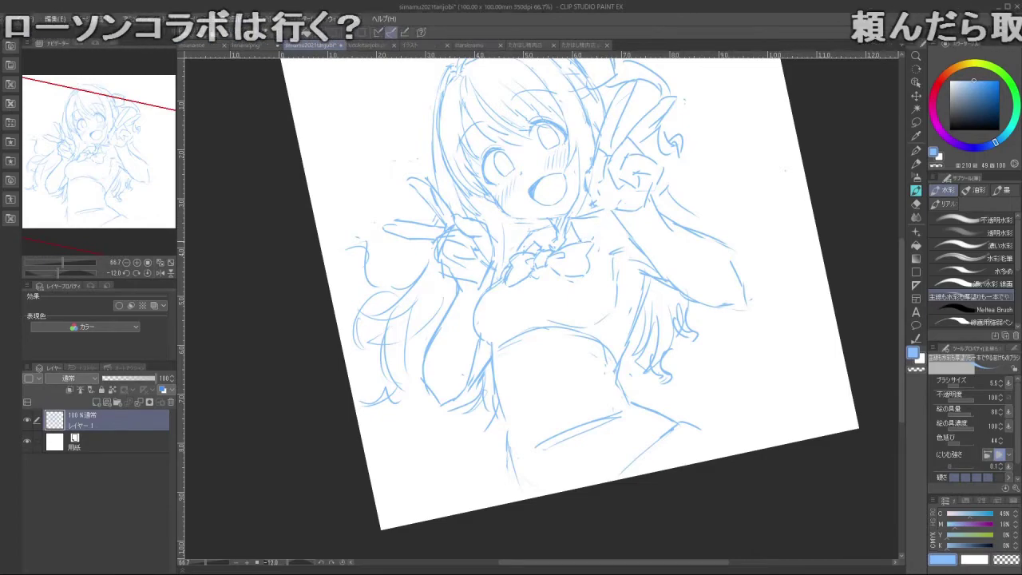
mouse_move(568, 425)
mouse_down()
mouse_move(649, 362)
mouse_move(579, 194)
mouse_move(432, 259)
mouse_move(426, 339)
mouse_up()
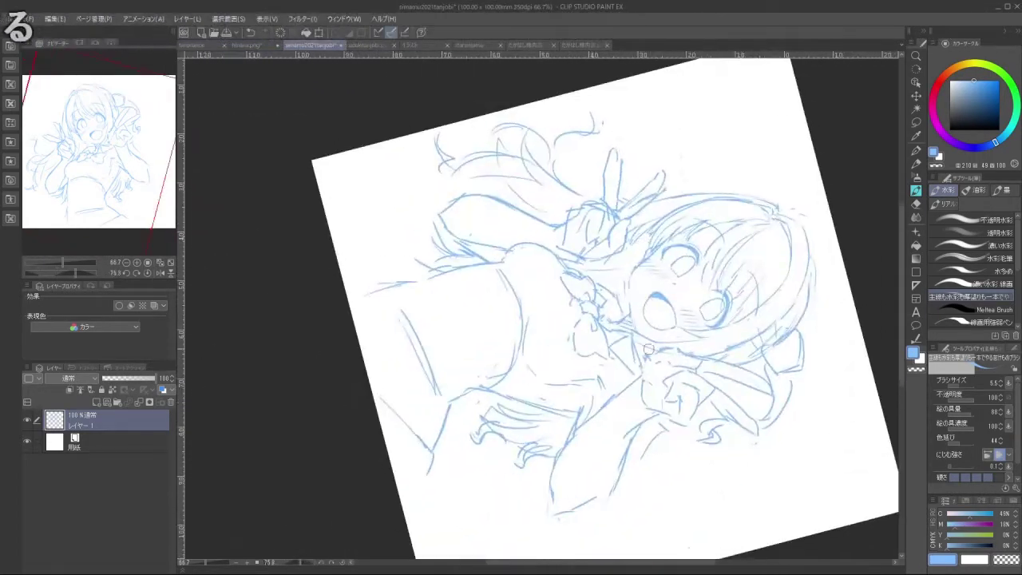
mouse_move(626, 412)
mouse_down()
mouse_move(583, 263)
mouse_move(530, 250)
mouse_up()
key(ctrl+z)
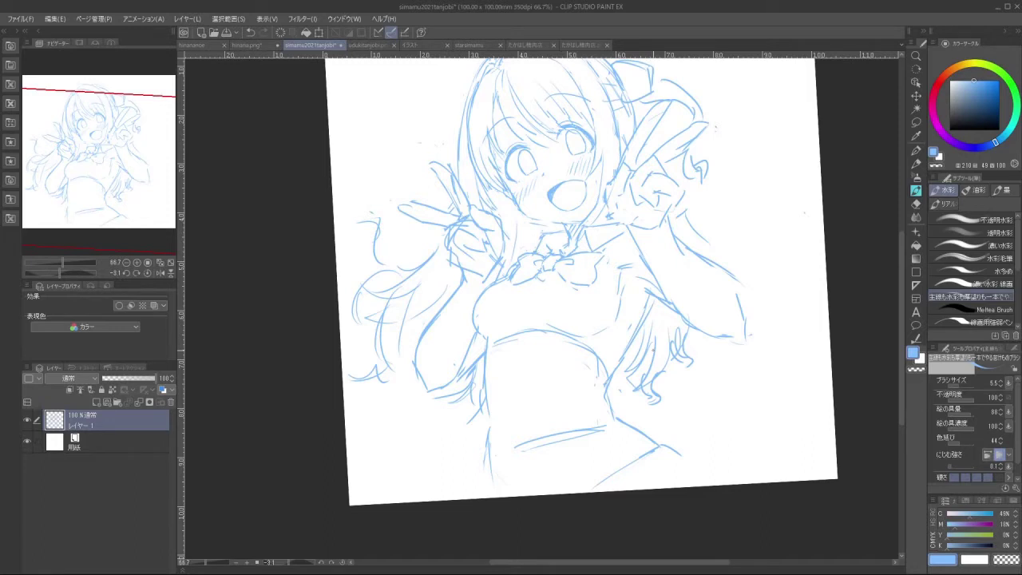
Sketch short ribbon tails hanging below the bow, undoing an unsatisfactory stroke
drag(665, 393, 670, 386)
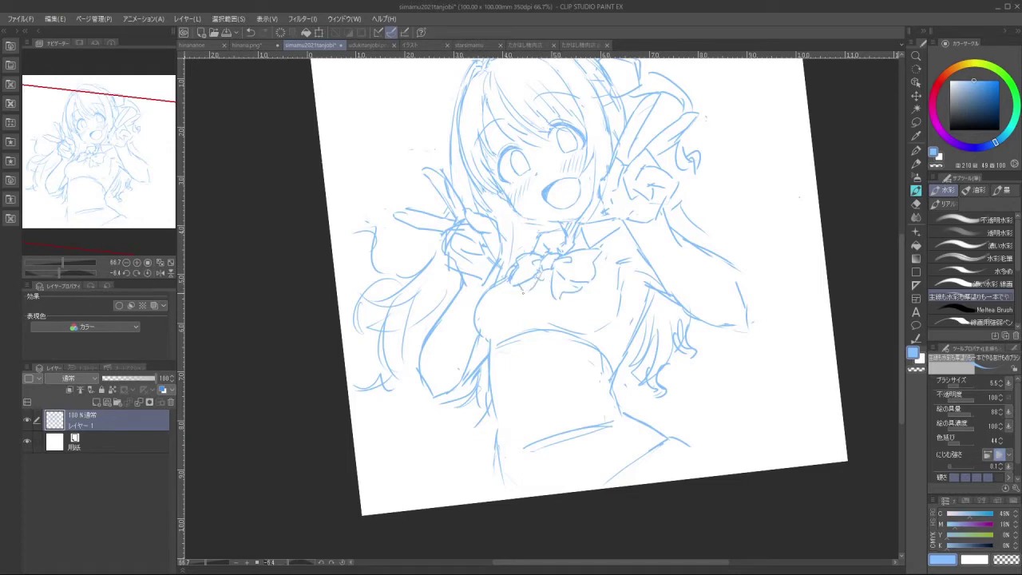
mouse_move(571, 292)
mouse_down()
mouse_move(559, 280)
mouse_move(544, 290)
mouse_move(559, 276)
mouse_move(551, 284)
mouse_up()
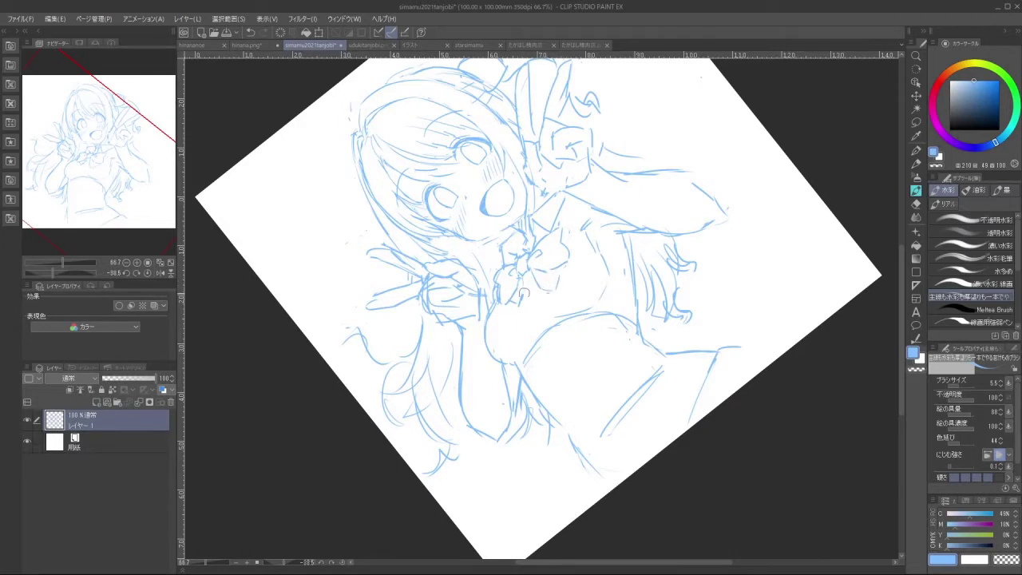
drag(523, 298, 523, 286)
key(ctrl+z)
drag(544, 385, 518, 382)
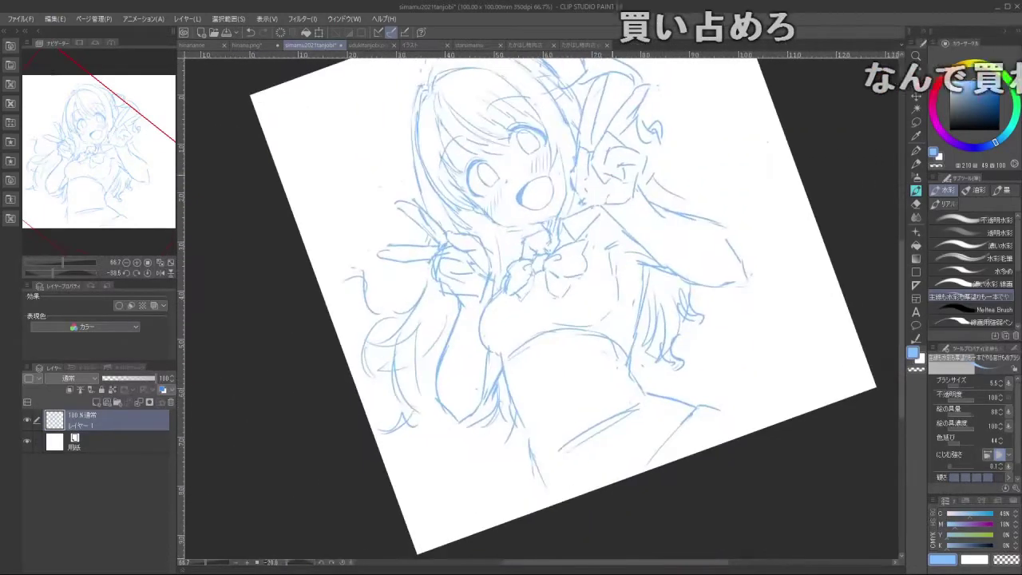
Lasso the whole bow, shrink it slightly with a transform, deselect, and return to the brush
click(916, 123)
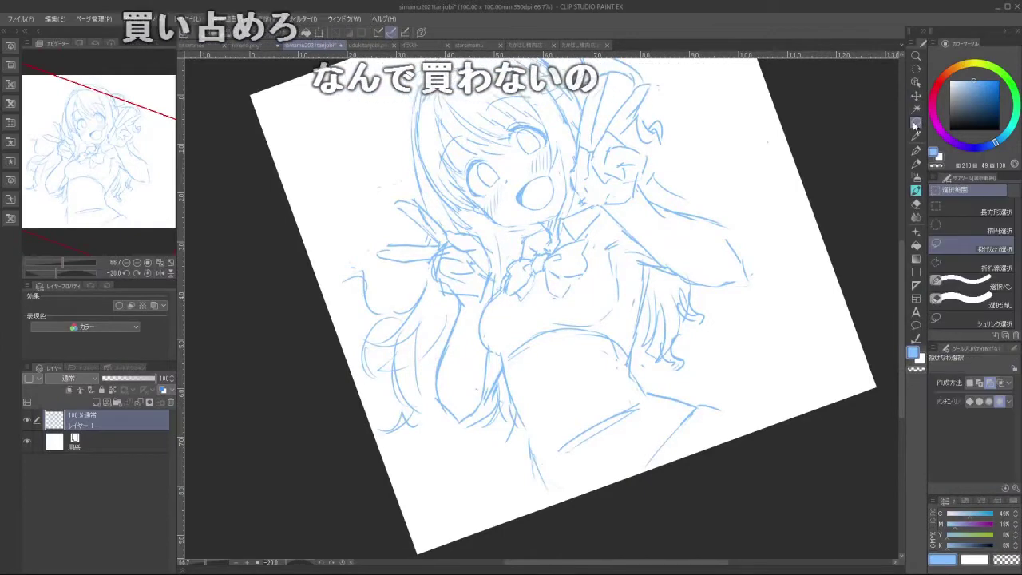
mouse_move(580, 285)
mouse_down()
mouse_move(515, 297)
mouse_move(505, 259)
mouse_move(587, 234)
mouse_move(592, 270)
mouse_up()
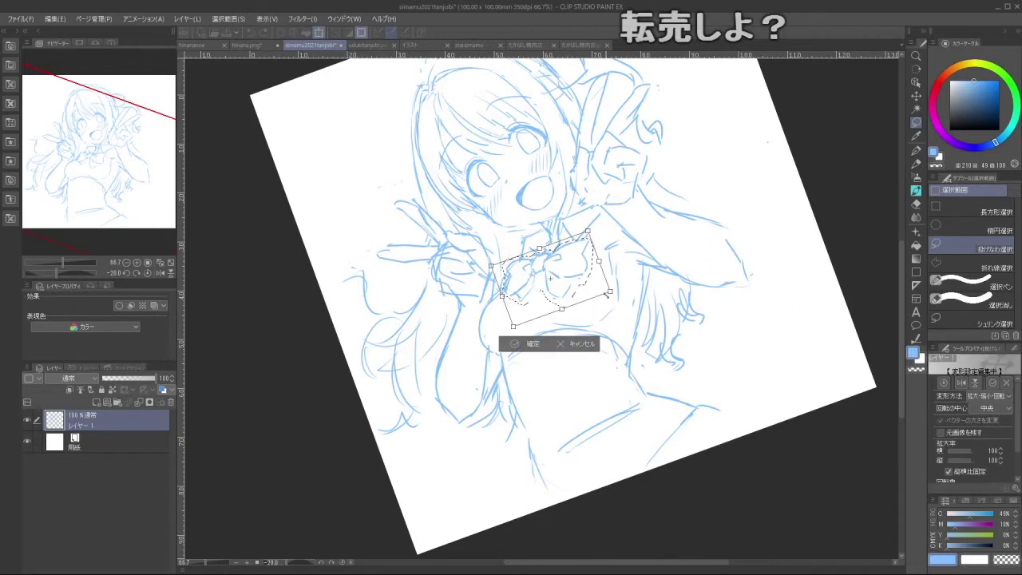
drag(611, 291, 541, 288)
click(517, 336)
click(461, 337)
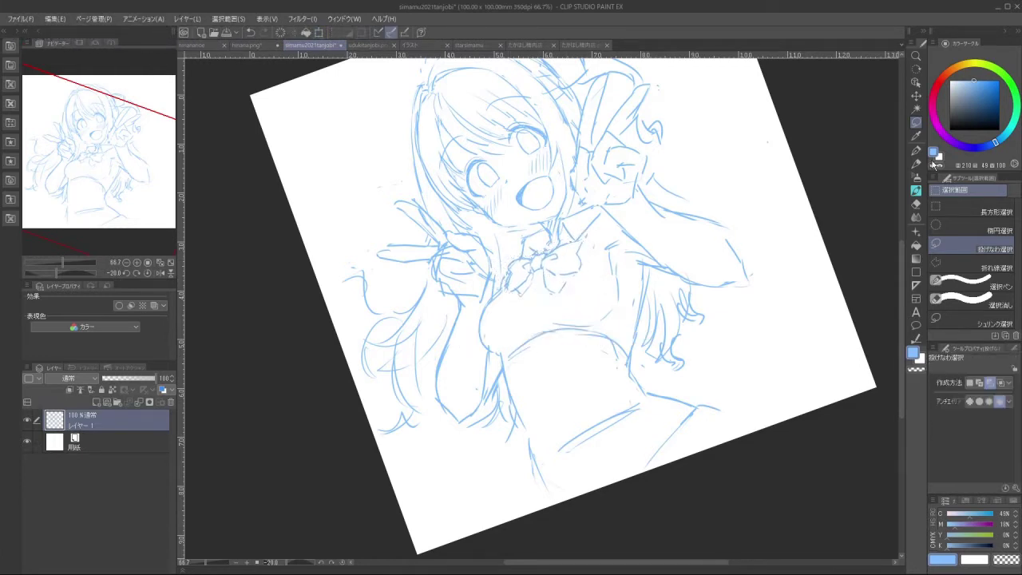
click(916, 190)
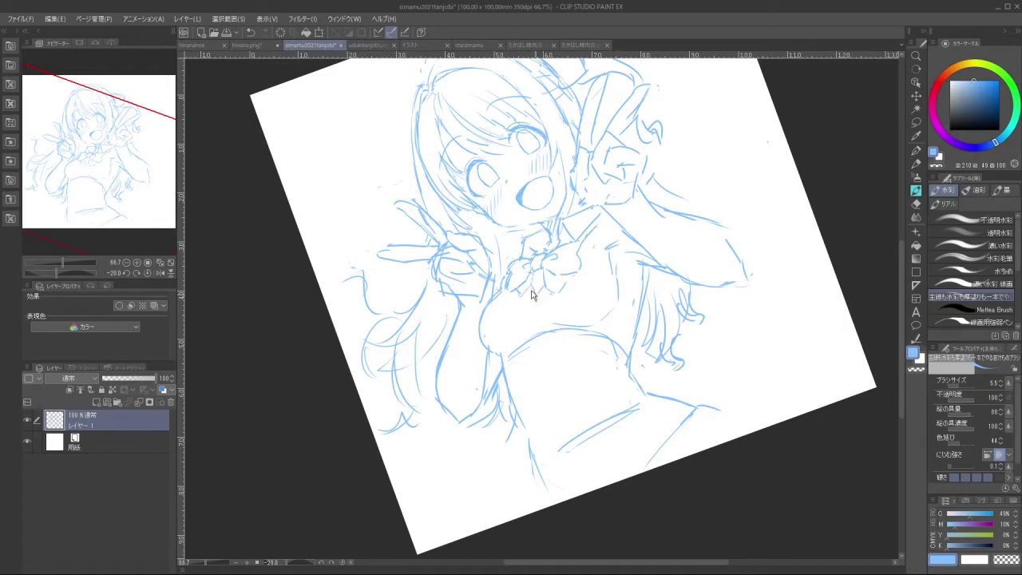
Redraw the ribbon tails under the bow and mark a vertical centre line down the torso
key(ctrl+z)
mouse_move(522, 295)
mouse_down()
mouse_move(537, 314)
mouse_move(535, 305)
mouse_move(528, 376)
mouse_move(576, 323)
mouse_move(559, 360)
mouse_up()
key(ctrl+z)
key(ctrl+z)
key(ctrl+z)
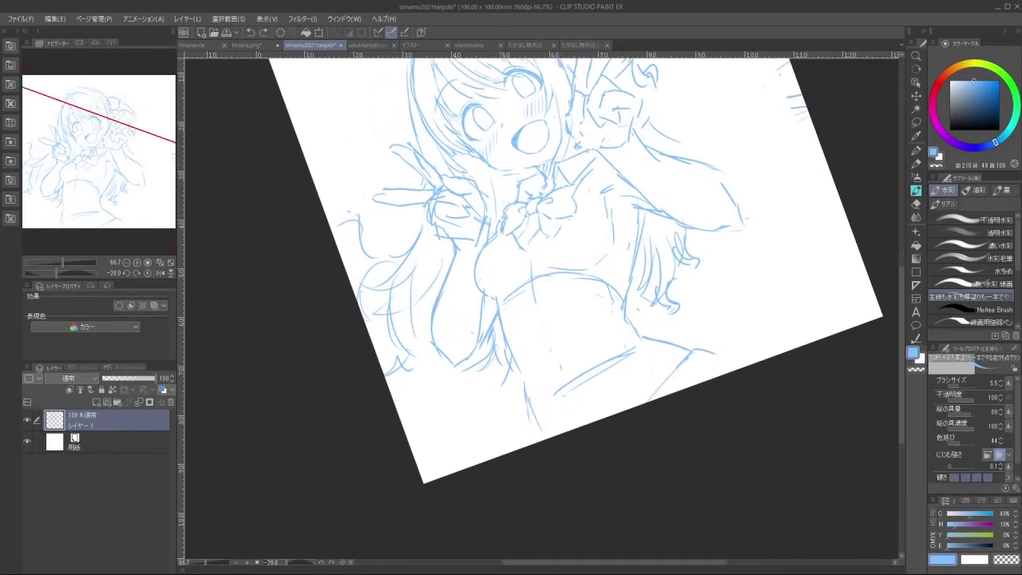
key(ctrl+z)
drag(539, 238, 531, 250)
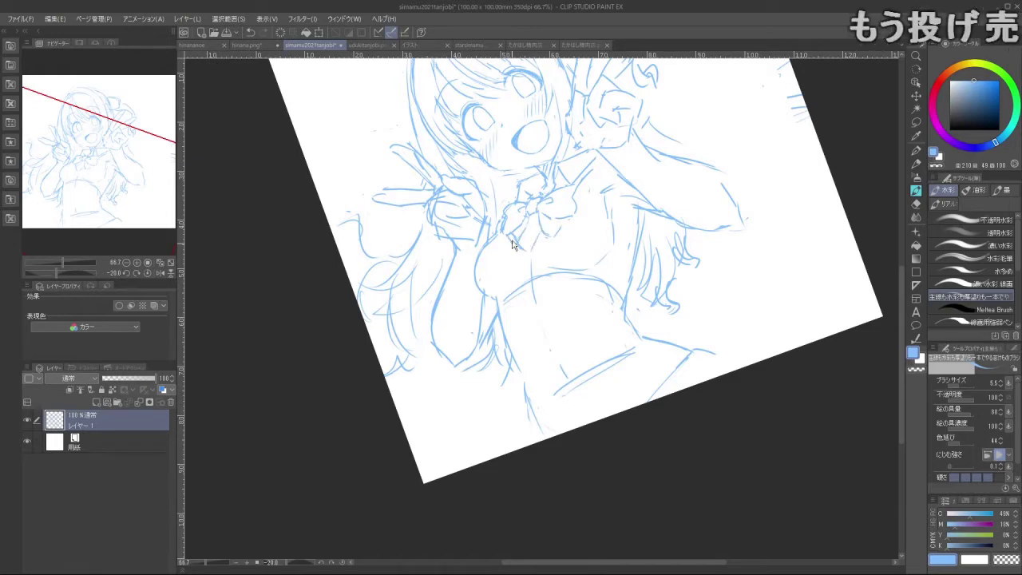
drag(527, 388, 605, 346)
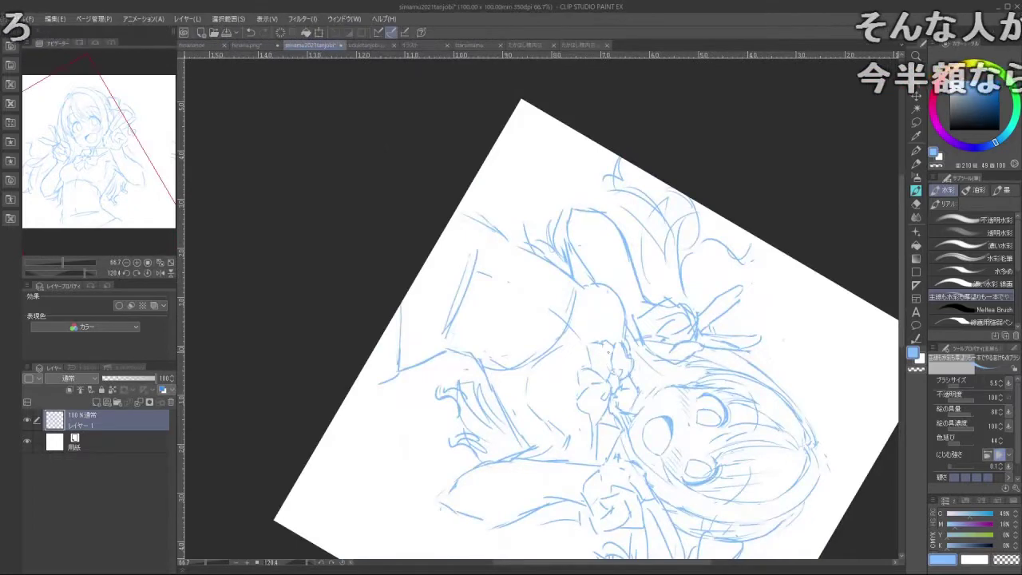
drag(605, 345, 612, 197)
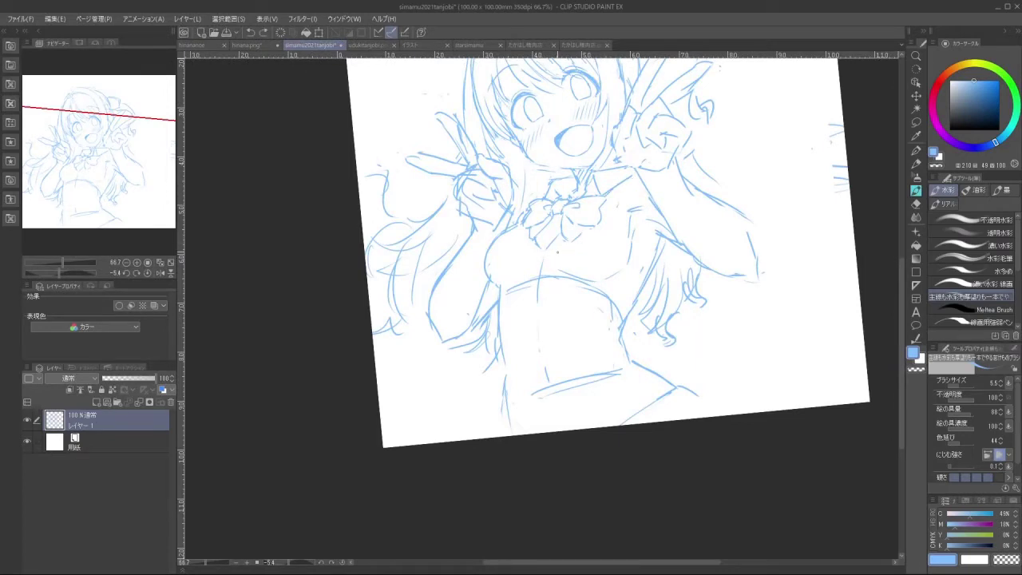
Sketch the vest's V-shaped neckline around the underside of the bow, undoing unsatisfactory strokes
drag(567, 246, 635, 200)
key(ctrl+z)
key(ctrl+z)
key(ctrl+z)
drag(523, 215, 513, 229)
drag(514, 235, 535, 256)
key(ctrl+z)
mouse_move(528, 333)
mouse_down()
mouse_move(440, 349)
mouse_move(431, 359)
mouse_up()
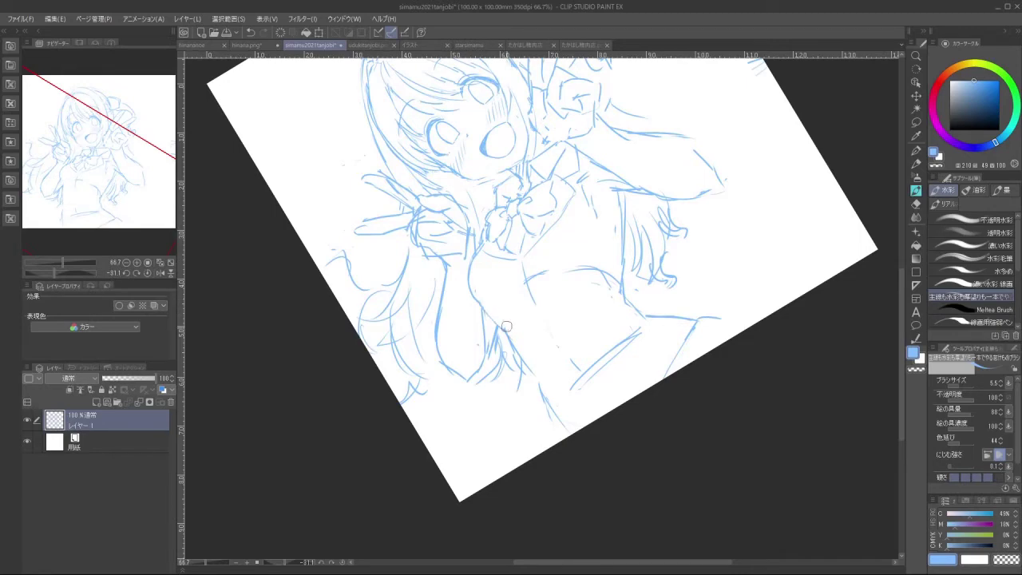
Erase the old chest underline and the contour lines crossing the front of the torso
drag(541, 330, 560, 320)
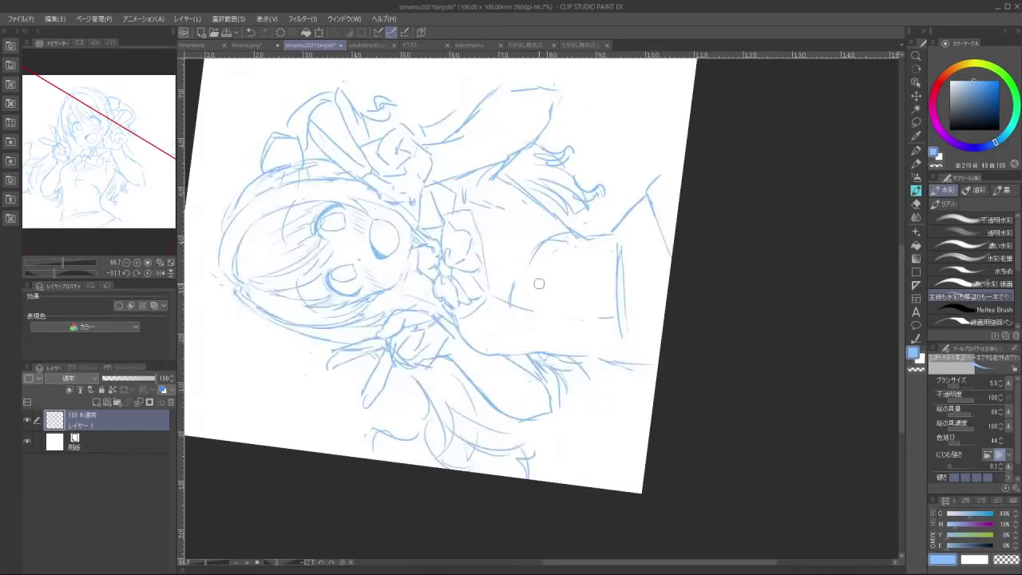
drag(512, 298, 549, 239)
drag(524, 290, 648, 250)
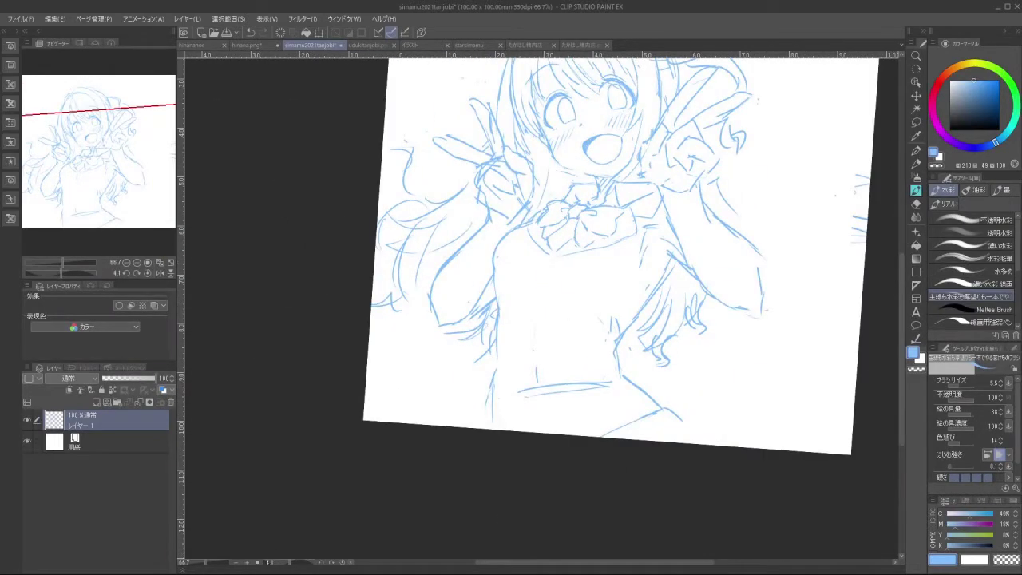
Sketch the vest's top button and front opening line, and erase the old waistband lines
drag(565, 248, 555, 209)
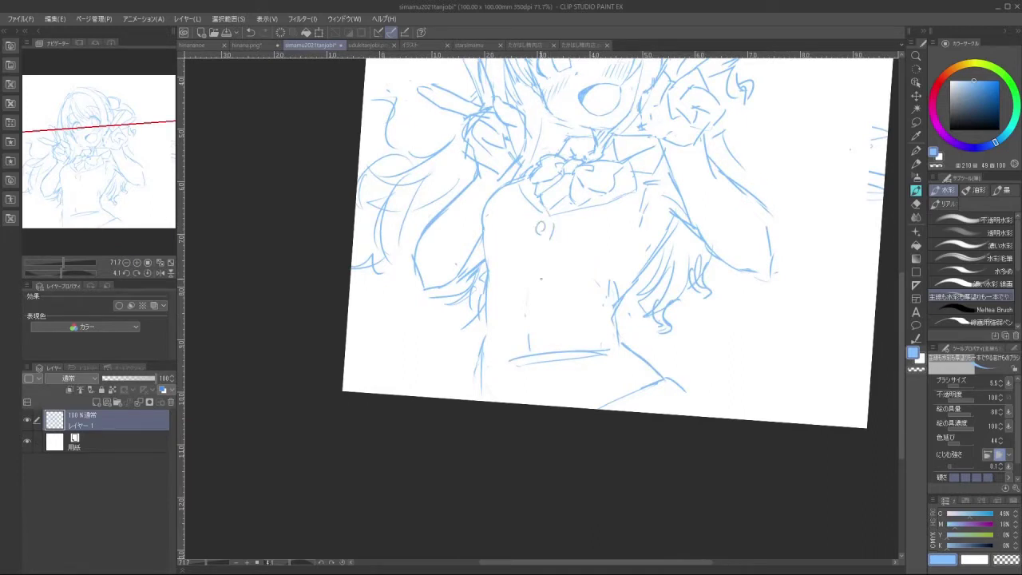
key(ctrl+z)
drag(548, 248, 539, 288)
mouse_move(534, 330)
mouse_down()
mouse_move(518, 359)
mouse_move(517, 346)
mouse_move(558, 350)
mouse_move(559, 367)
mouse_move(546, 364)
mouse_move(606, 351)
mouse_up()
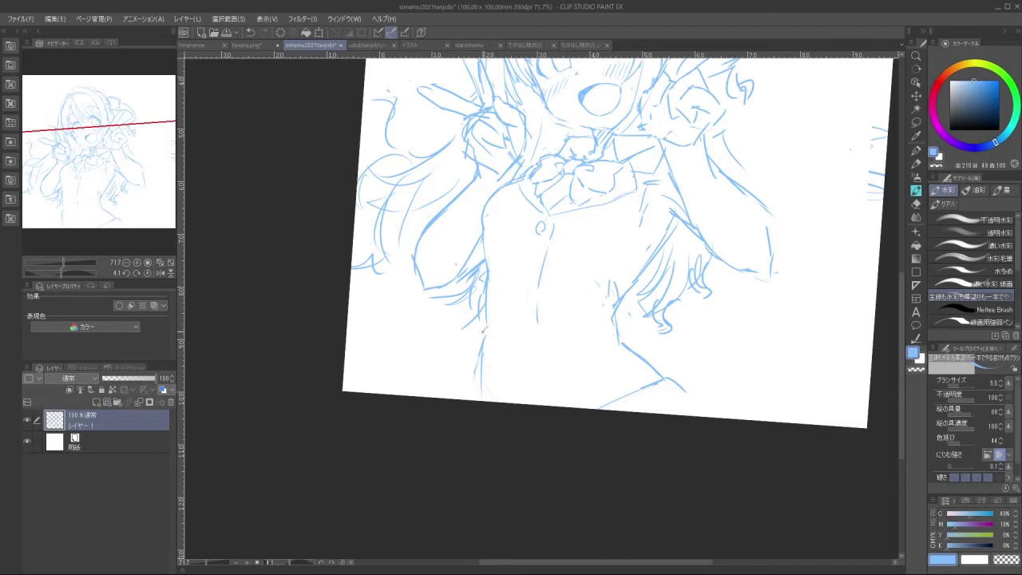
Sketch the vest's flared hem on the first arm's side and add a second button, undoing unsatisfactory strokes
mouse_move(484, 338)
mouse_down()
mouse_move(465, 365)
mouse_move(486, 349)
mouse_move(467, 363)
mouse_up()
key(ctrl+z)
mouse_move(483, 341)
mouse_down()
mouse_move(481, 376)
mouse_move(466, 362)
mouse_move(480, 372)
mouse_move(491, 354)
mouse_move(492, 385)
mouse_move(547, 384)
mouse_up()
key(ctrl+z)
key(ctrl+z)
mouse_move(528, 321)
mouse_down()
mouse_move(556, 303)
mouse_move(526, 308)
mouse_up()
key(ctrl+z)
key(ctrl+z)
drag(541, 362, 541, 384)
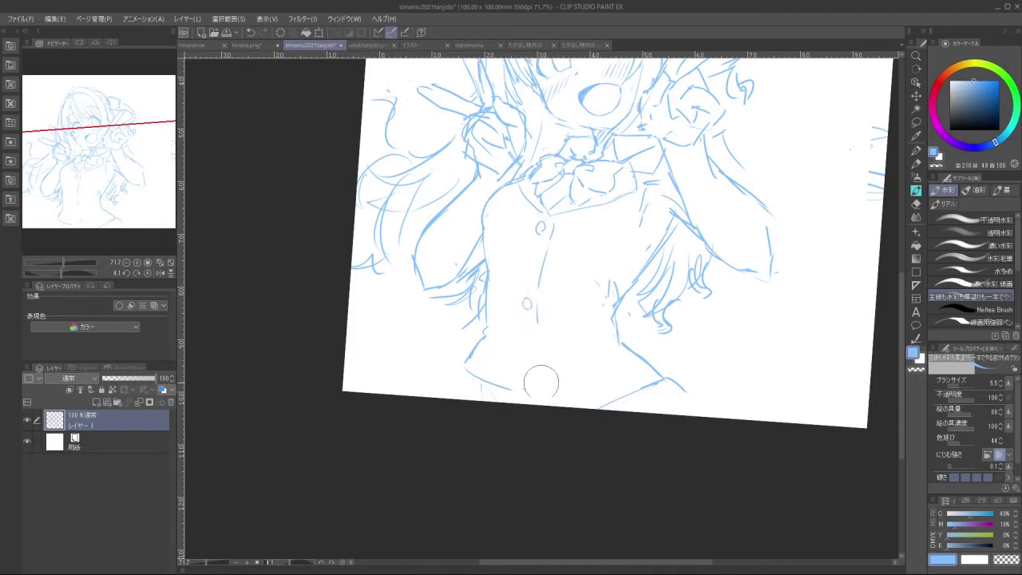
Extend the front opening to the hem, sketch the hem on the second arm's side, and refine the waist contour there
mouse_move(539, 341)
mouse_down()
mouse_move(529, 383)
mouse_move(508, 383)
mouse_move(602, 399)
mouse_move(650, 377)
mouse_up()
key(ctrl+z)
key(ctrl+z)
key(ctrl+z)
key(ctrl+z)
key(ctrl+z)
mouse_move(617, 311)
mouse_down()
mouse_move(610, 291)
mouse_move(622, 308)
mouse_up()
key(ctrl+z)
drag(617, 312, 617, 330)
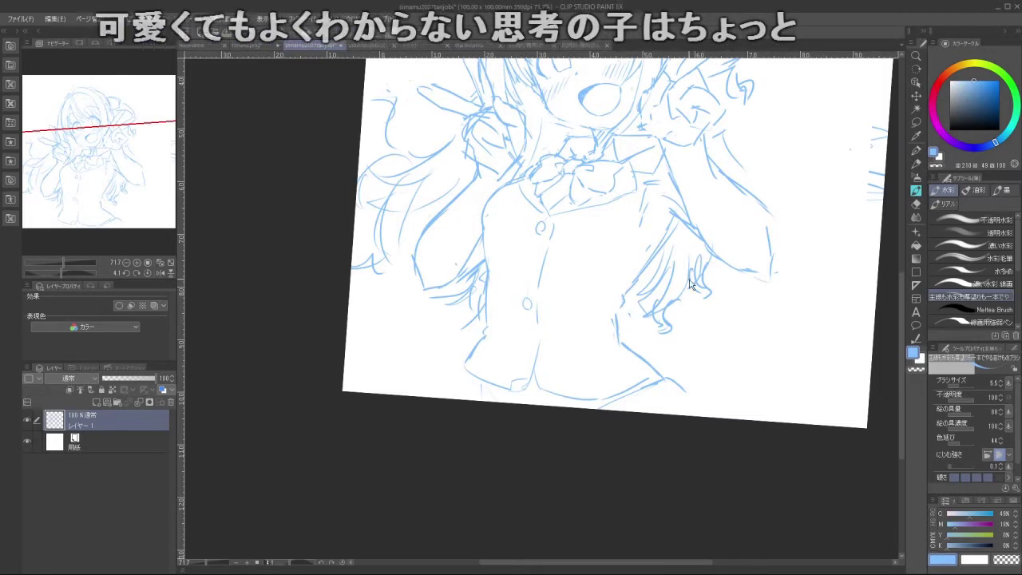
Sketch the vest's armhole lines at the shoulder of the second arm
scroll(688, 278, down, 5)
drag(681, 224, 639, 234)
scroll(639, 235, up, 2)
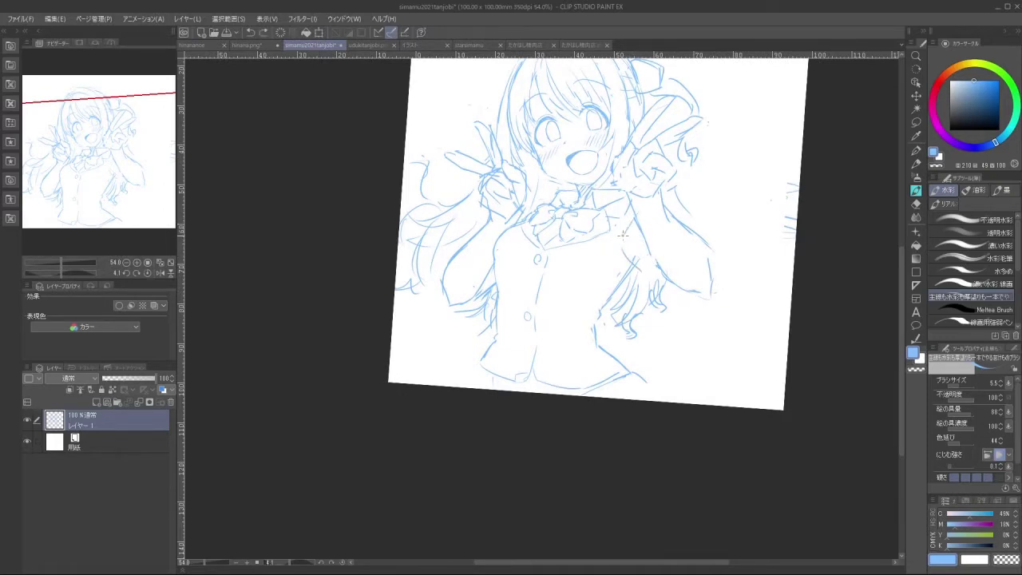
drag(639, 247, 693, 109)
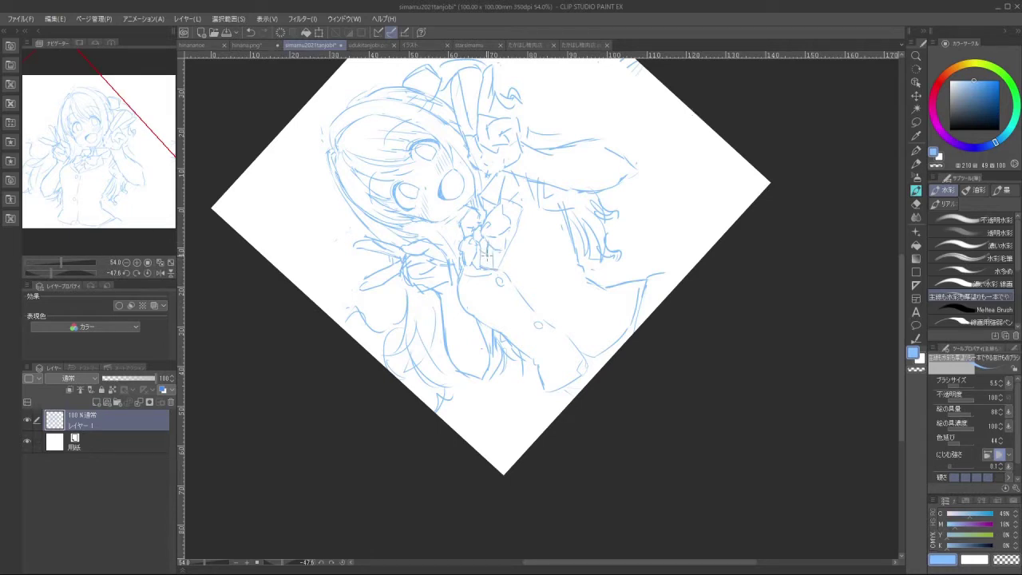
drag(549, 373, 492, 392)
scroll(660, 240, down, 3)
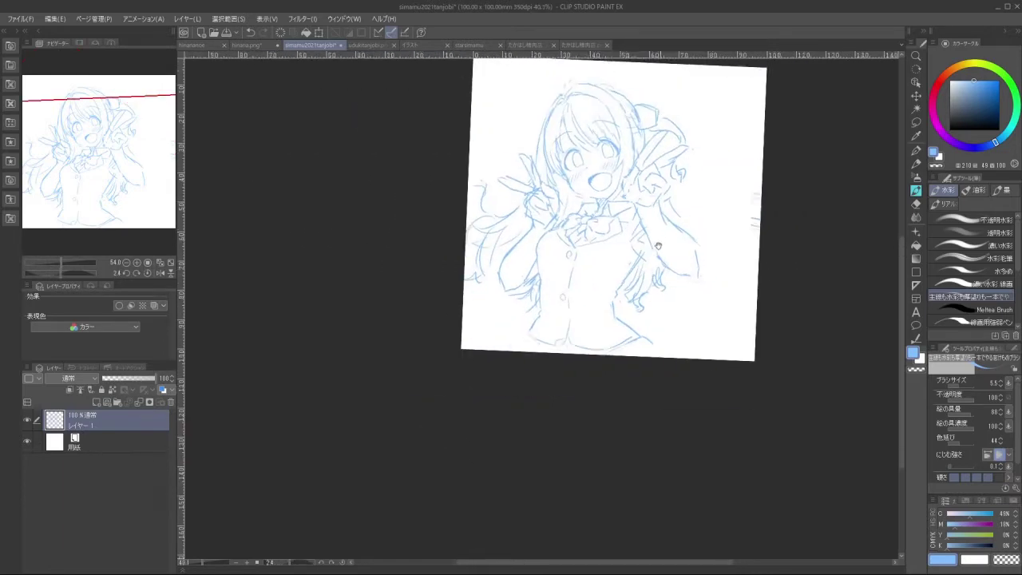
drag(660, 245, 643, 220)
scroll(536, 274, up, 2)
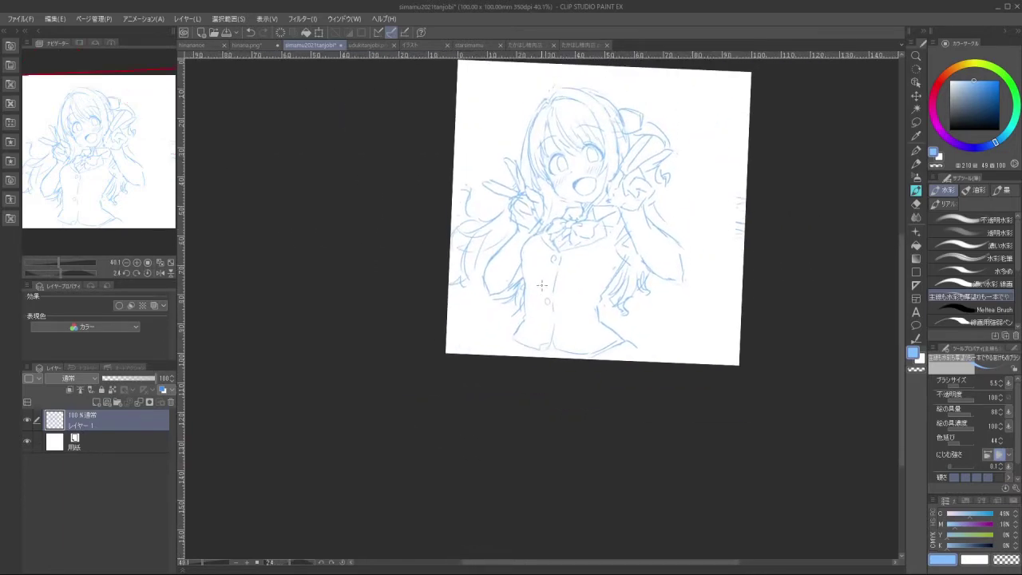
drag(527, 349, 561, 237)
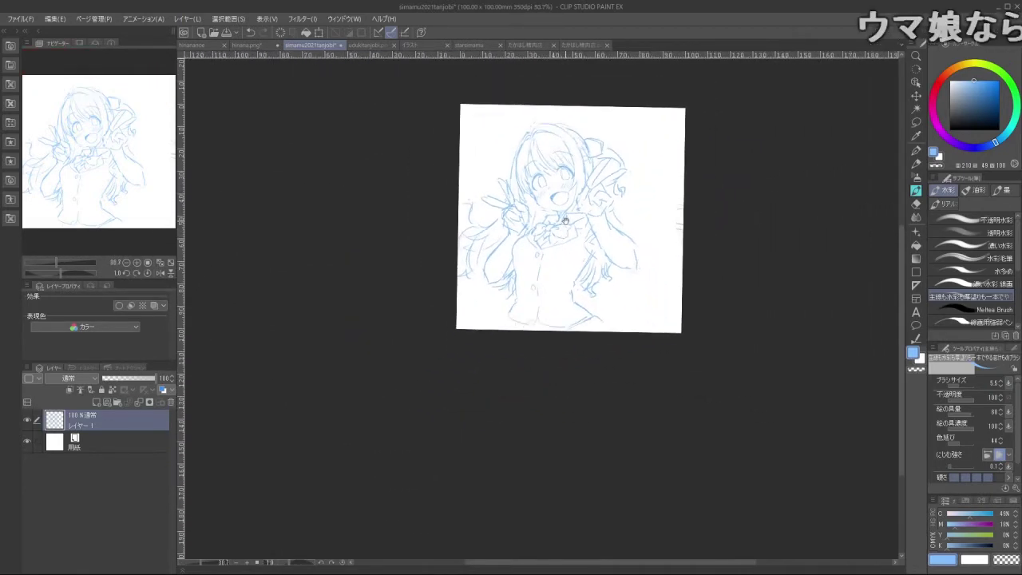
scroll(562, 237, up, 3)
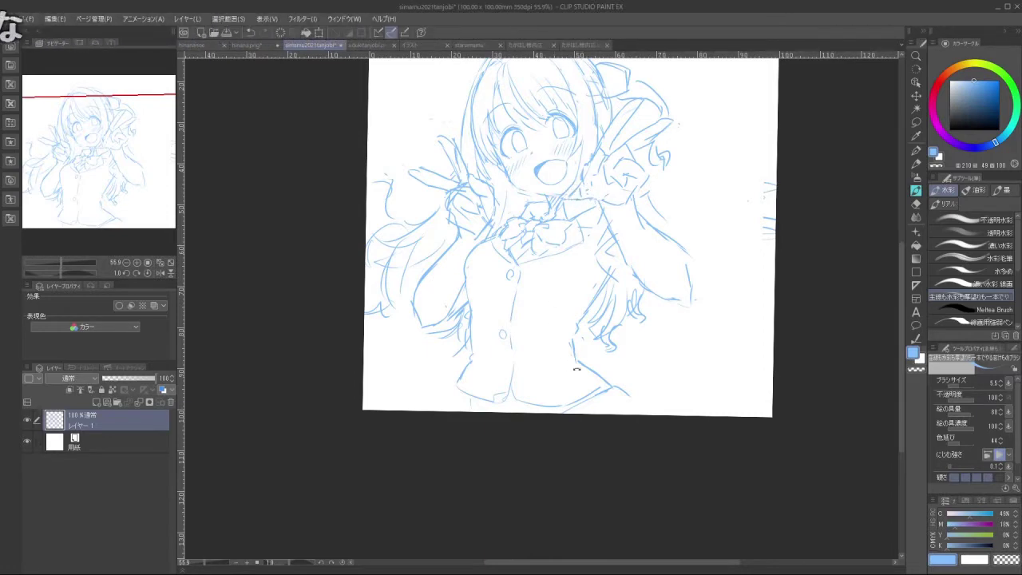
Sketch the skirt's outline flaring out below the vest hem, undoing unsatisfactory strokes
drag(609, 390, 659, 325)
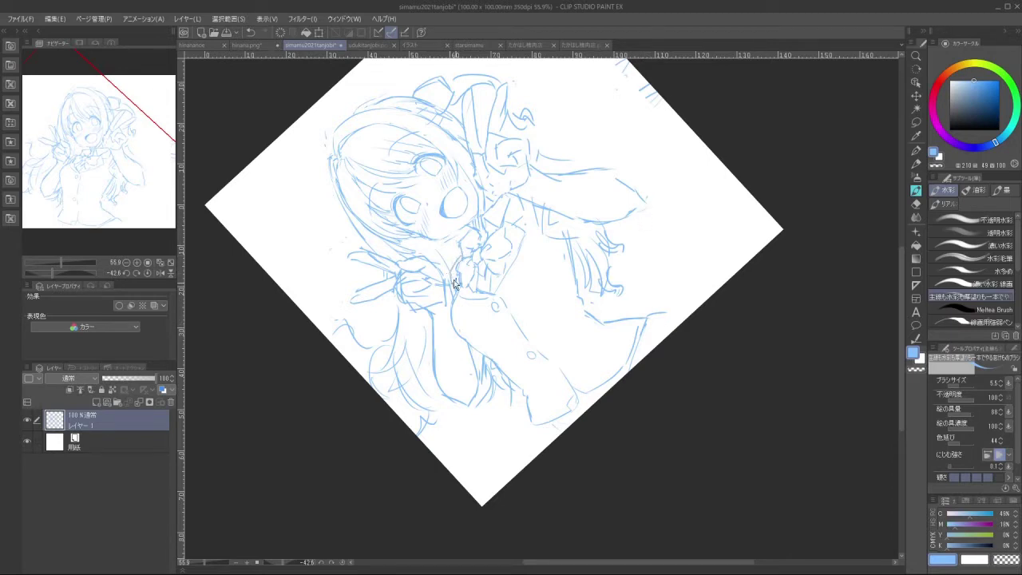
mouse_move(454, 283)
mouse_down()
mouse_move(471, 362)
mouse_move(515, 392)
mouse_move(591, 334)
mouse_move(438, 369)
mouse_up()
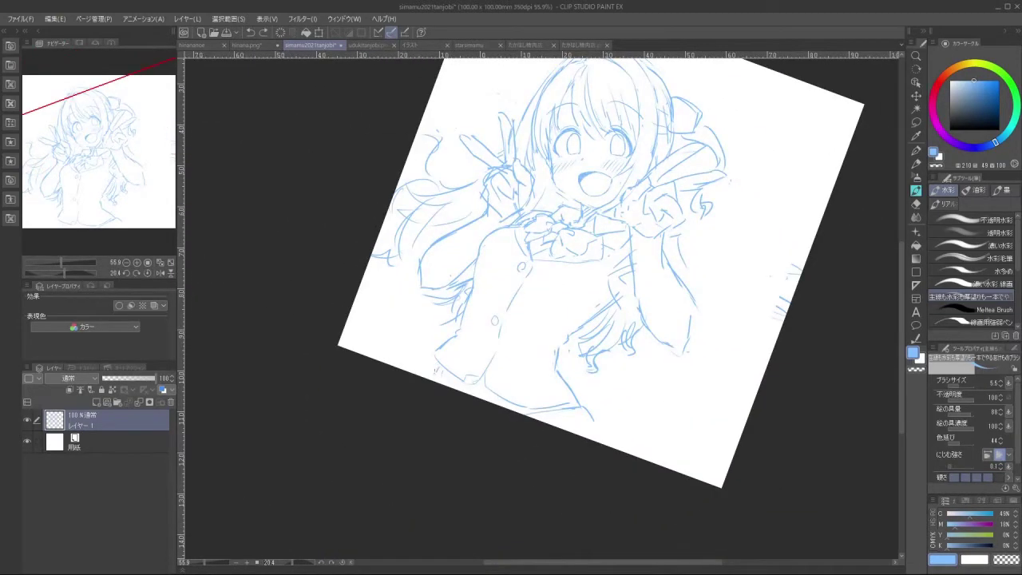
key(ctrl+z)
drag(582, 407, 651, 456)
key(ctrl+z)
mouse_move(432, 395)
mouse_down()
mouse_move(628, 423)
mouse_move(680, 247)
mouse_move(605, 212)
mouse_move(615, 244)
mouse_move(586, 245)
mouse_move(597, 228)
mouse_move(463, 350)
mouse_move(484, 391)
mouse_up()
key(ctrl+z)
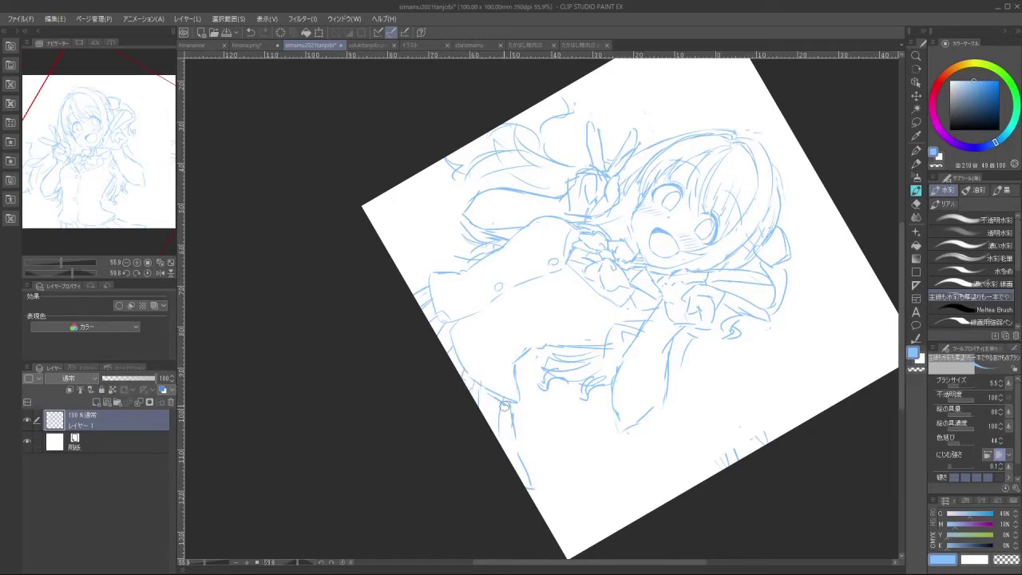
Move the whole sketch layer slightly up on the canvas to give the skirt more room
drag(505, 406, 700, 143)
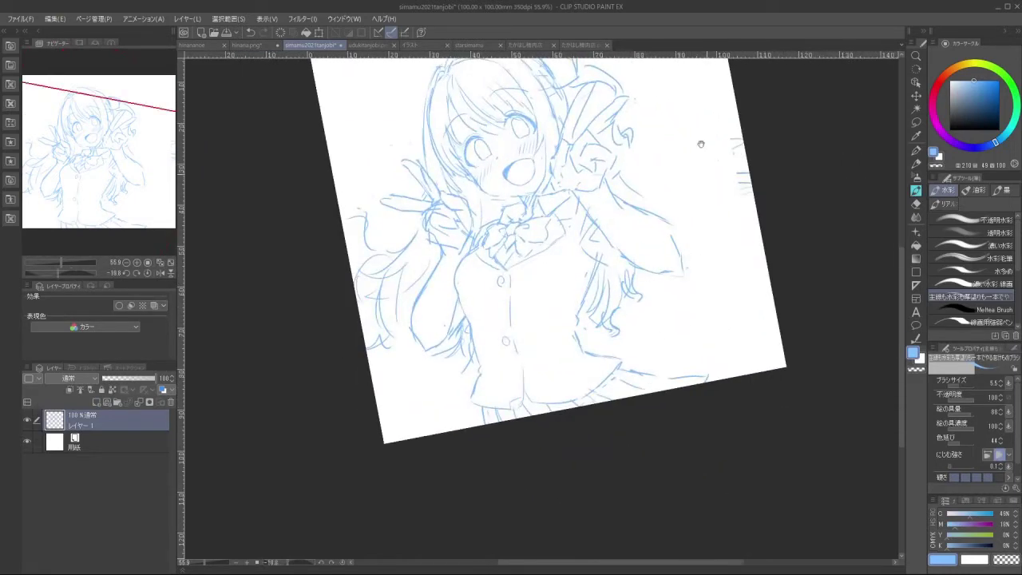
scroll(697, 188, down, 2)
drag(685, 196, 669, 237)
click(916, 96)
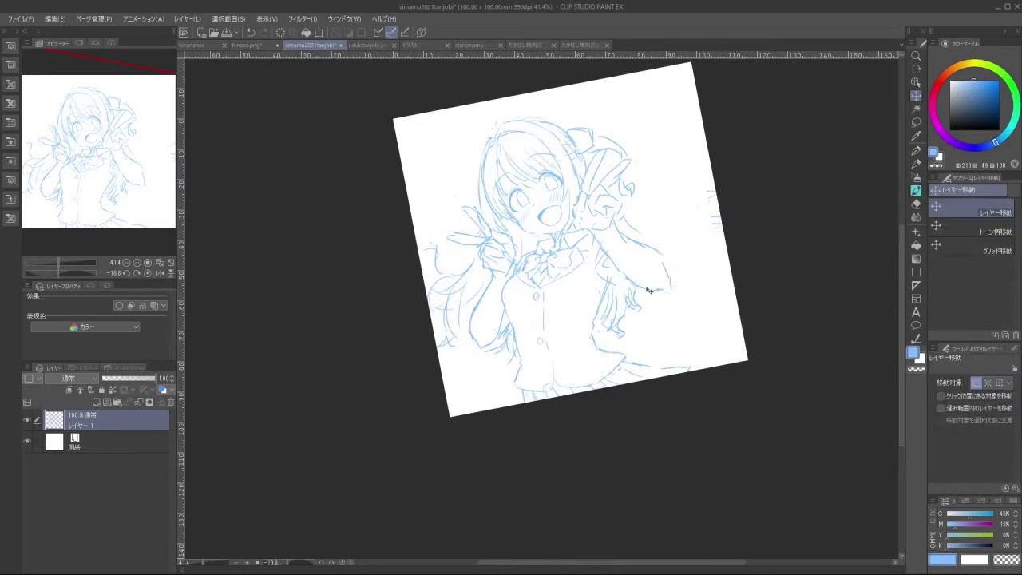
drag(649, 291, 653, 279)
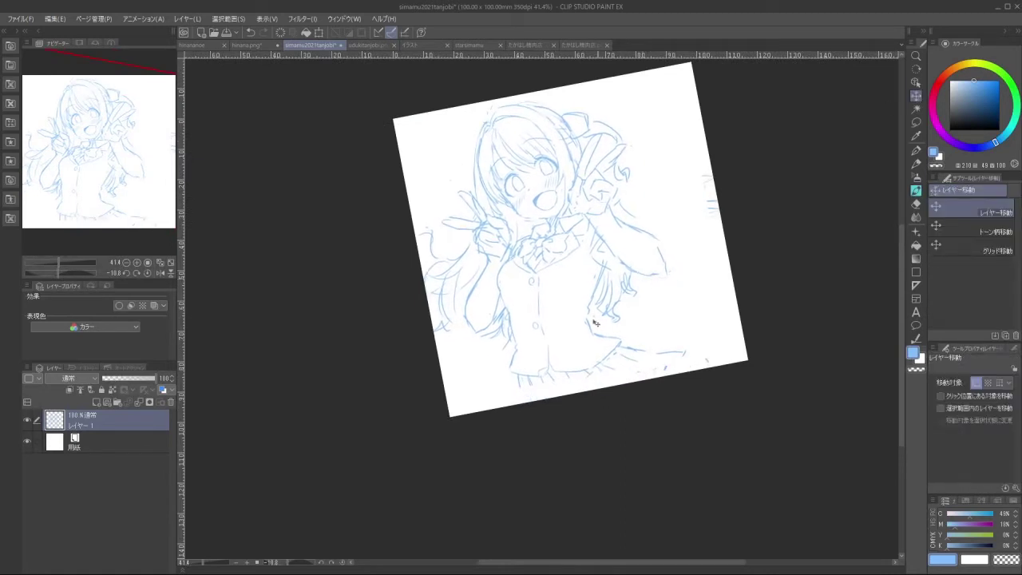
Sketch the skirt's pleats below the vest hem down to the canvas edge, undoing an unsatisfactory stroke
key(b)
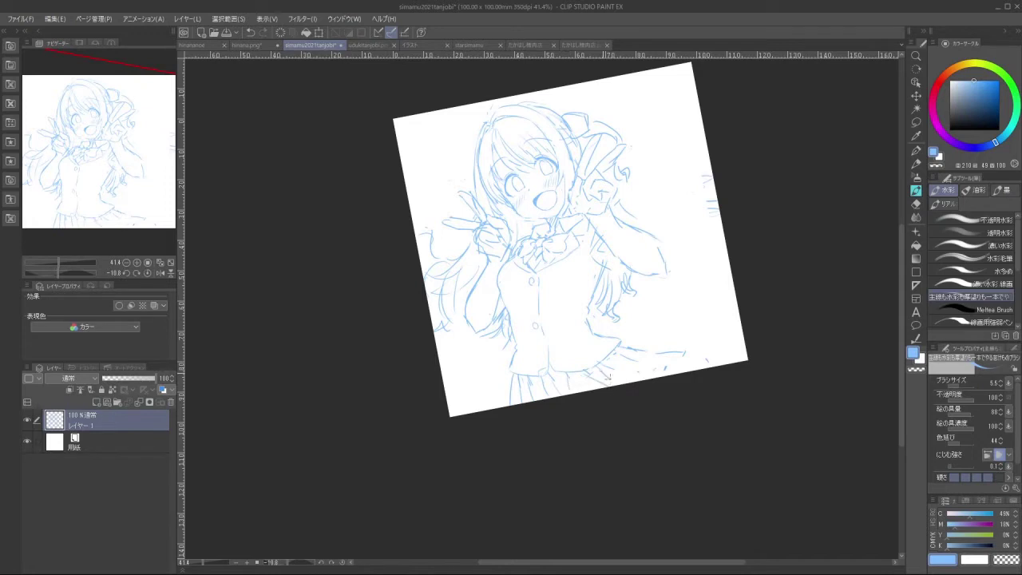
key(ctrl+z)
drag(559, 441, 652, 414)
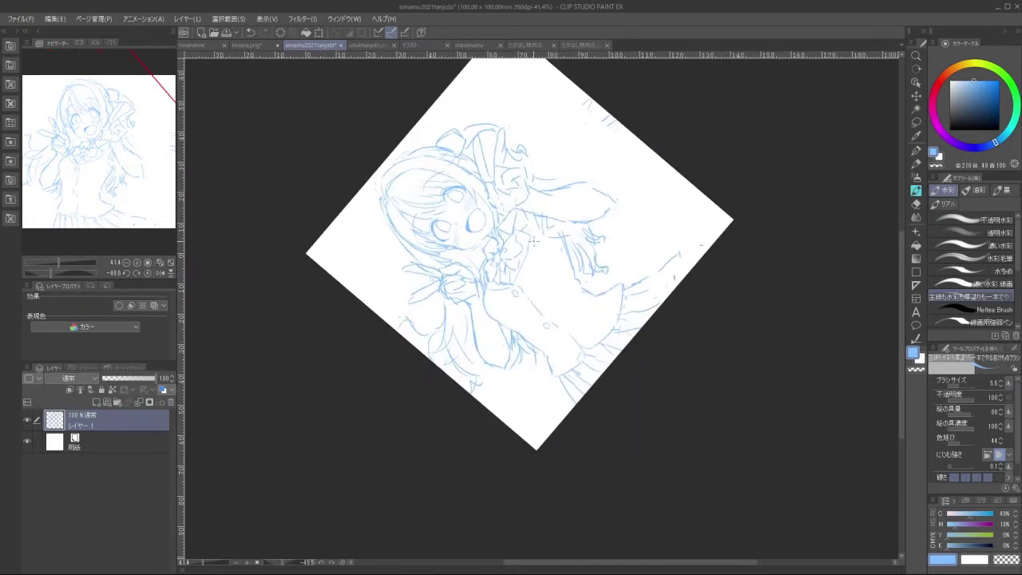
drag(468, 296, 515, 296)
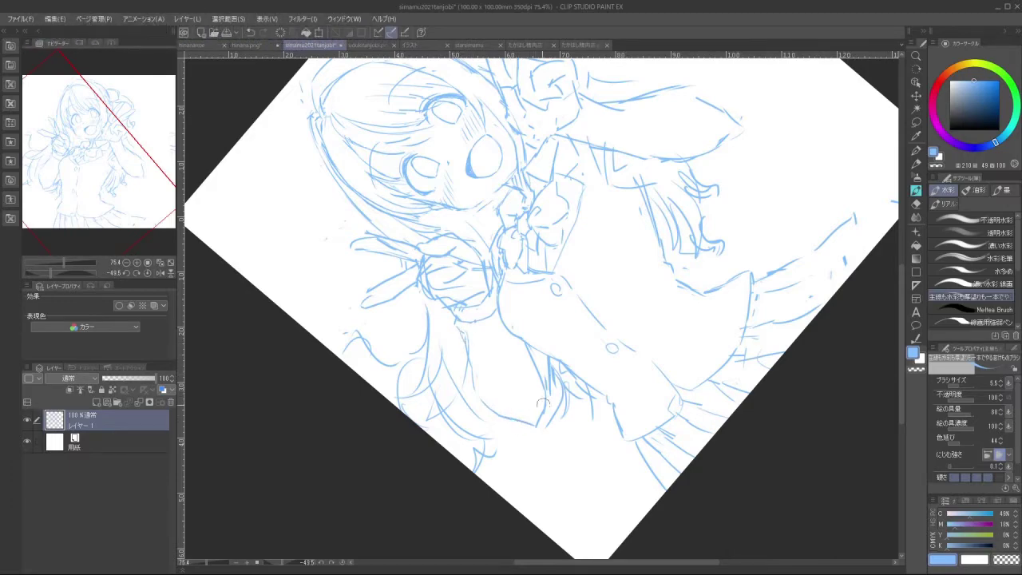
Rework the forearm contour of the first arm near the elbow, undoing an unsatisfactory stroke
mouse_move(551, 403)
mouse_down()
mouse_move(641, 328)
mouse_move(572, 211)
mouse_move(463, 371)
mouse_move(484, 393)
mouse_up()
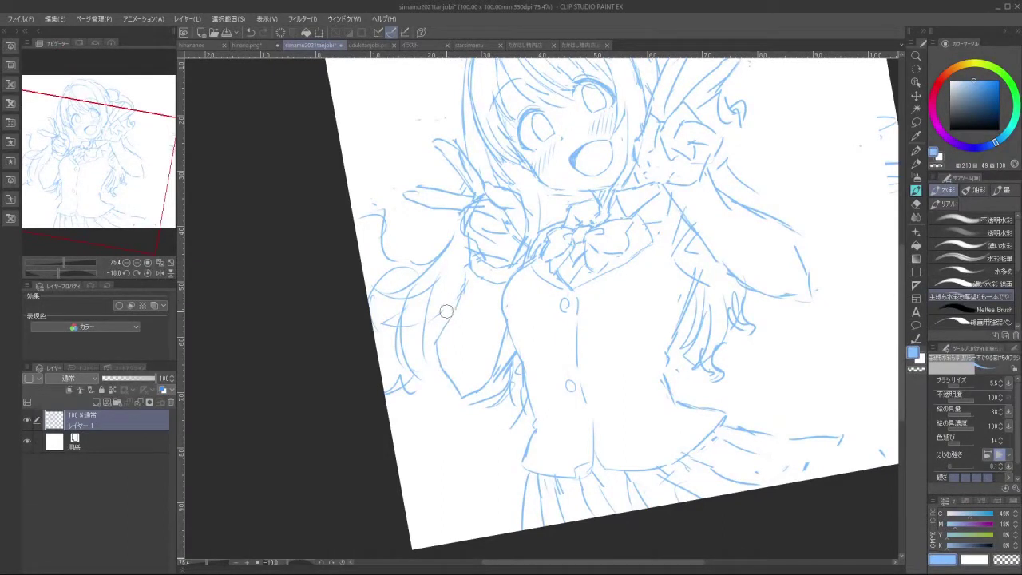
mouse_move(441, 330)
mouse_down()
mouse_move(436, 360)
mouse_move(459, 395)
mouse_up()
key(ctrl+z)
drag(576, 340, 625, 330)
drag(557, 373, 667, 381)
Redraw the first hand's peace-sign finger nearest the hair with a cleaner, rounded outline
scroll(471, 266, up, 3)
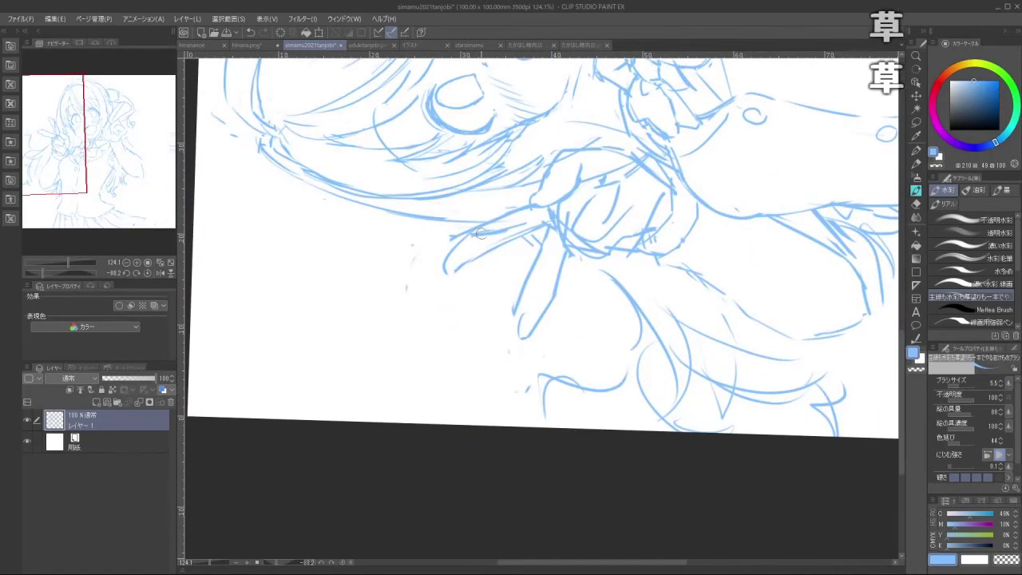
drag(477, 232, 440, 276)
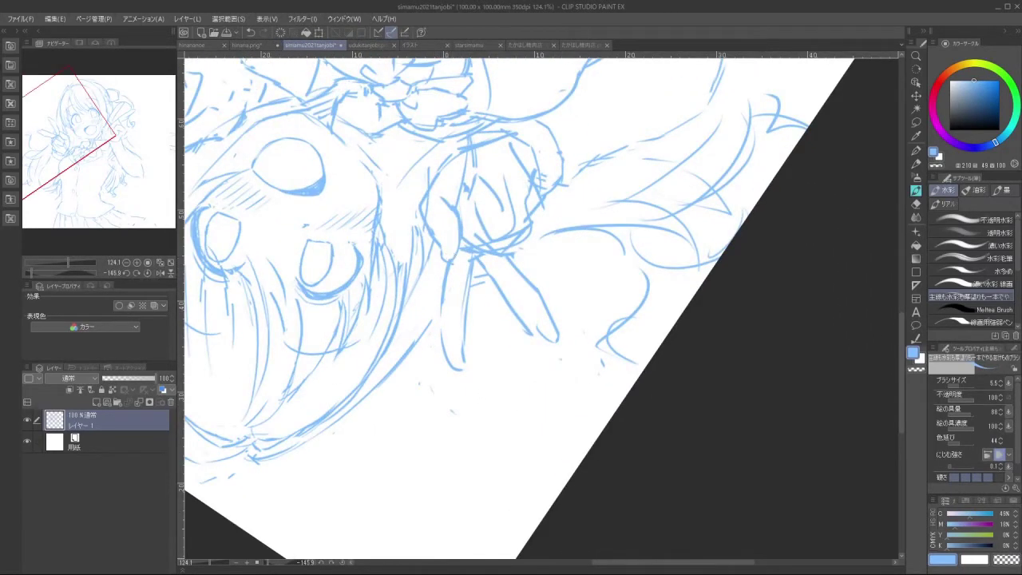
key(ctrl+z)
mouse_move(443, 313)
mouse_down()
mouse_move(442, 339)
mouse_move(463, 359)
mouse_up()
mouse_move(565, 441)
mouse_down()
mouse_move(584, 438)
mouse_move(714, 272)
mouse_move(571, 174)
mouse_up()
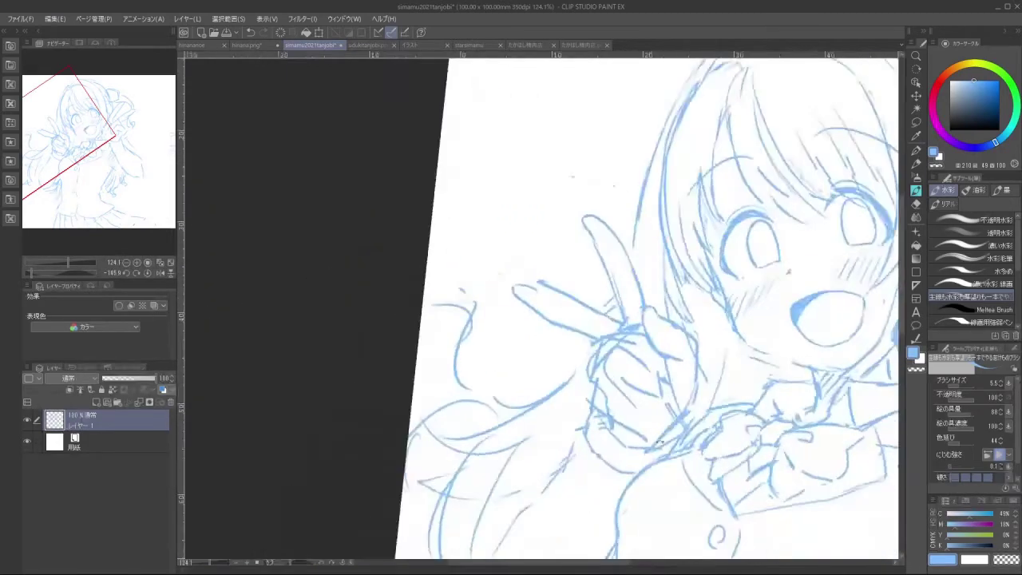
Redraw the first hand's outer peace-sign finger, undoing strokes until its side and rounded tip are clean
mouse_move(507, 452)
mouse_down()
mouse_move(653, 408)
mouse_move(515, 304)
mouse_move(532, 342)
mouse_up()
key(ctrl+z)
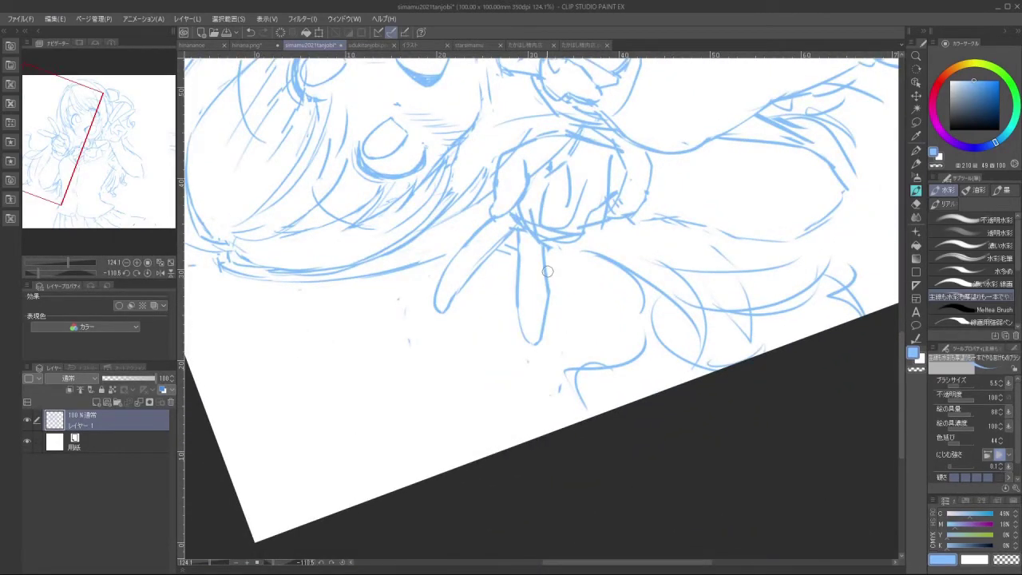
key(ctrl+z)
drag(544, 268, 543, 333)
key(ctrl+z)
key(ctrl+z)
mouse_move(544, 273)
mouse_down()
mouse_move(539, 338)
mouse_move(530, 340)
mouse_up()
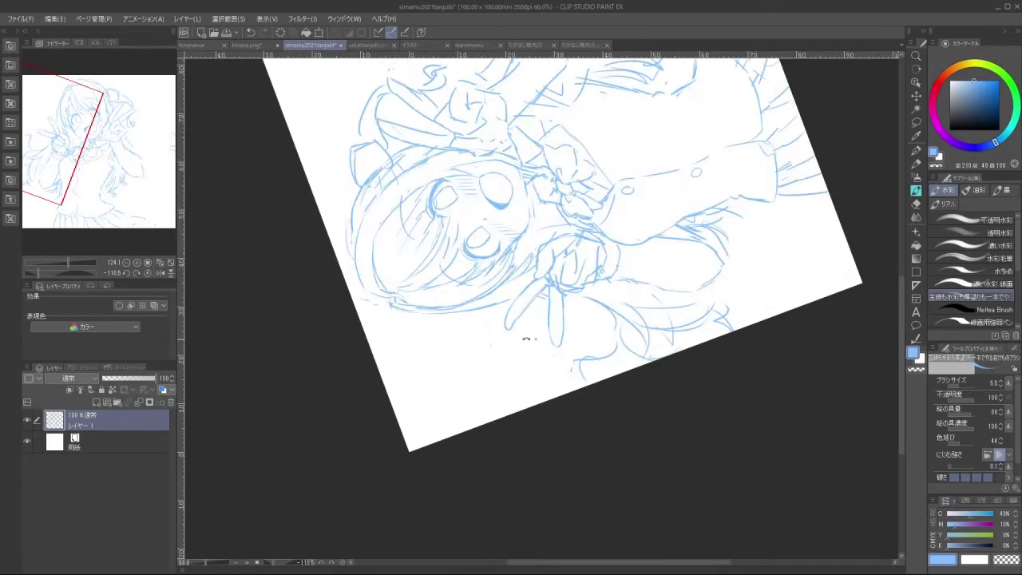
Lasso the first arm's forearm below the hand, shift it slightly away from the torso, and clear the selection
mouse_move(595, 242)
mouse_down()
mouse_move(460, 278)
mouse_move(541, 396)
mouse_move(614, 256)
mouse_move(593, 237)
mouse_up()
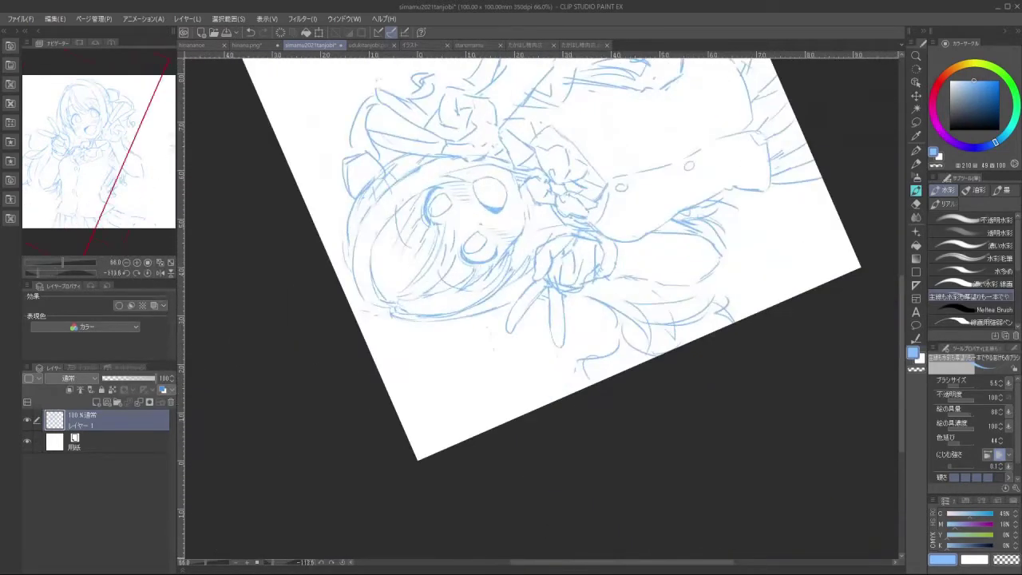
drag(576, 362, 524, 369)
drag(650, 363, 518, 414)
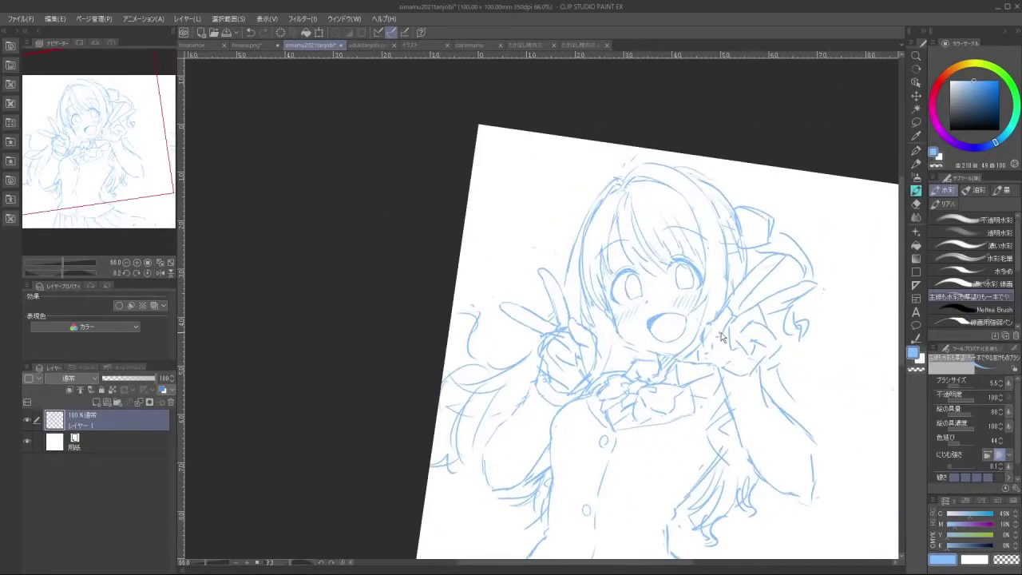
drag(729, 361, 686, 352)
drag(714, 340, 685, 210)
drag(655, 249, 672, 250)
drag(653, 293, 650, 315)
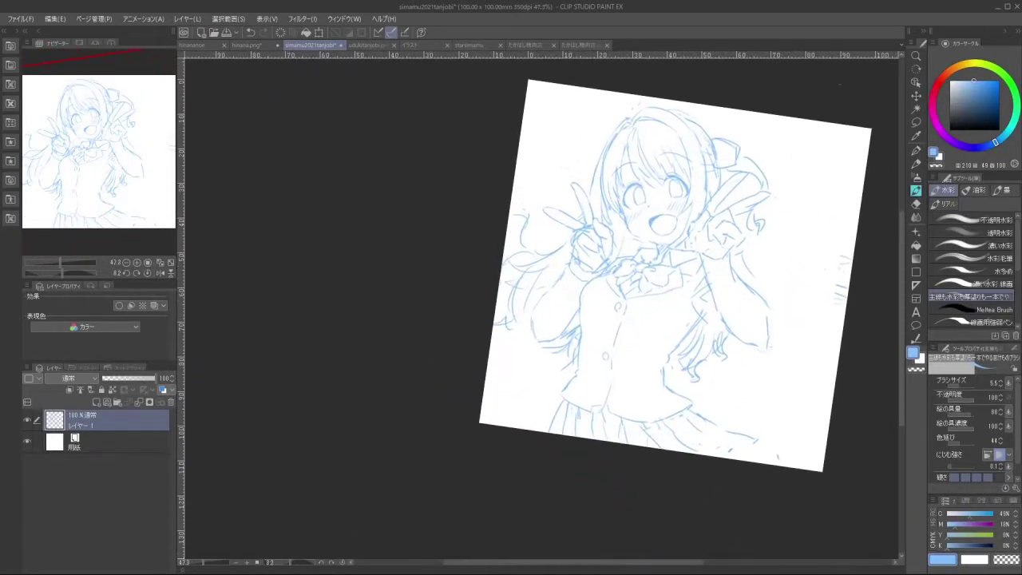
click(916, 123)
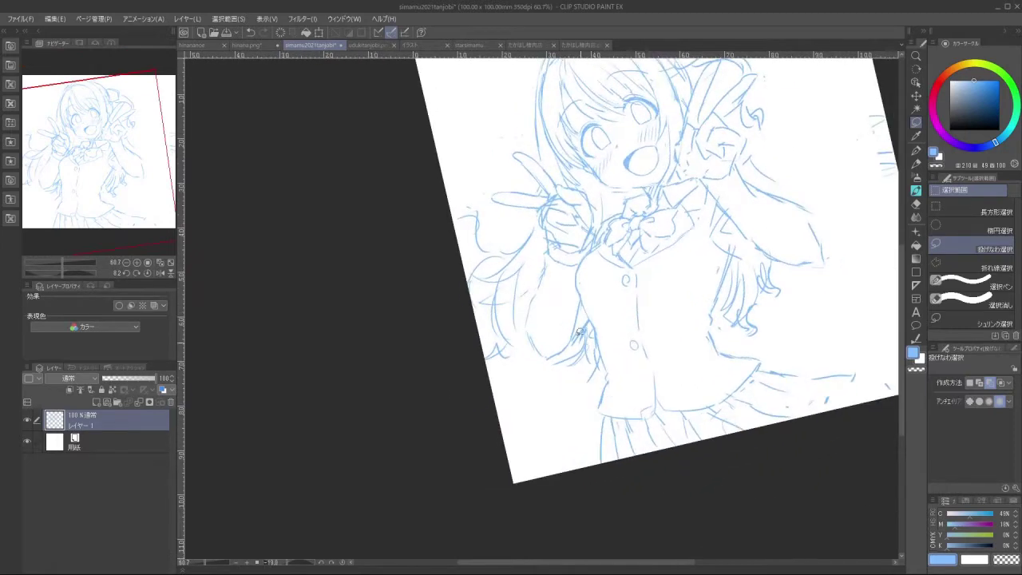
mouse_move(551, 237)
mouse_down()
mouse_move(591, 239)
mouse_move(576, 274)
mouse_move(586, 313)
mouse_move(559, 359)
mouse_move(536, 357)
mouse_move(525, 324)
mouse_move(546, 240)
mouse_up()
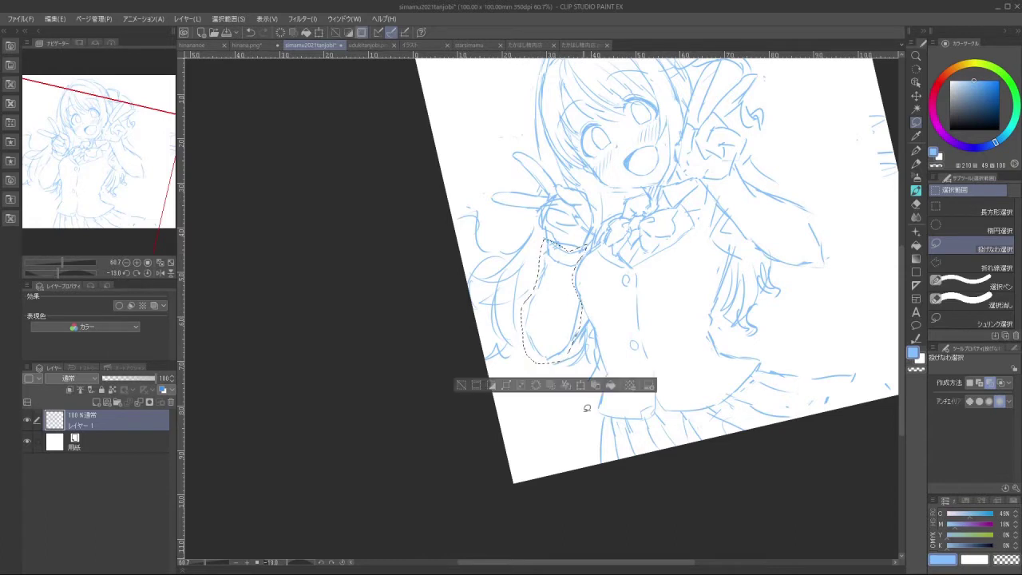
click(581, 390)
drag(582, 319, 585, 320)
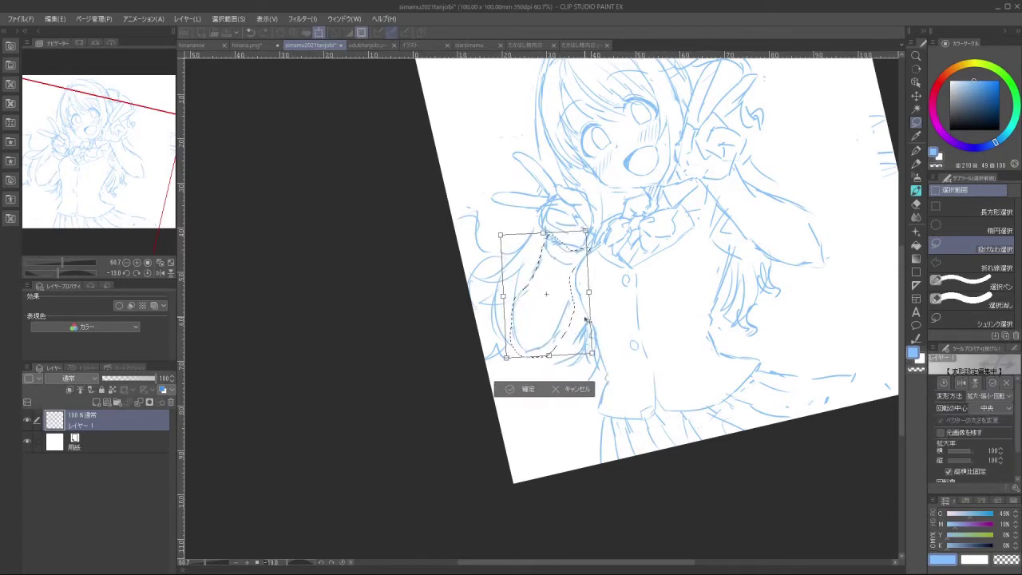
click(521, 390)
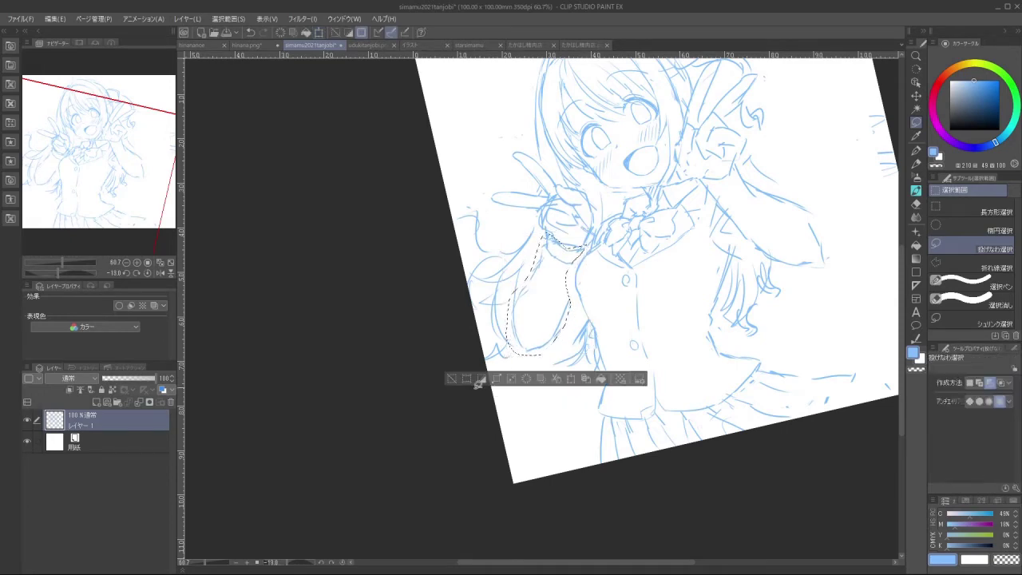
click(460, 380)
drag(480, 379, 501, 393)
Redraw the outer contour of the shifted forearm to reconnect it with the hand
click(917, 191)
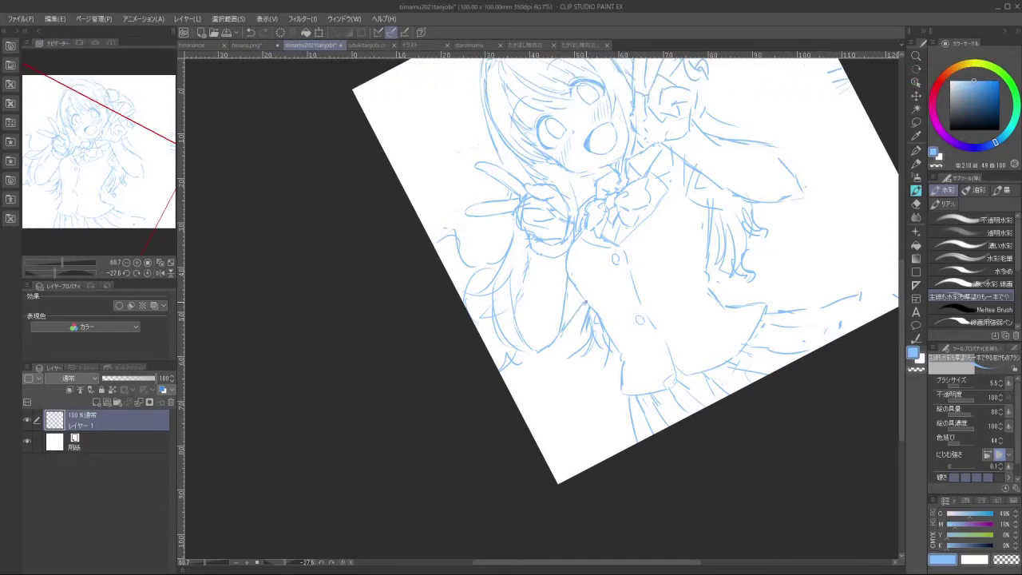
mouse_move(631, 423)
mouse_down()
mouse_move(708, 343)
mouse_move(844, 283)
mouse_move(662, 308)
mouse_move(672, 403)
mouse_move(478, 354)
mouse_move(520, 259)
mouse_up()
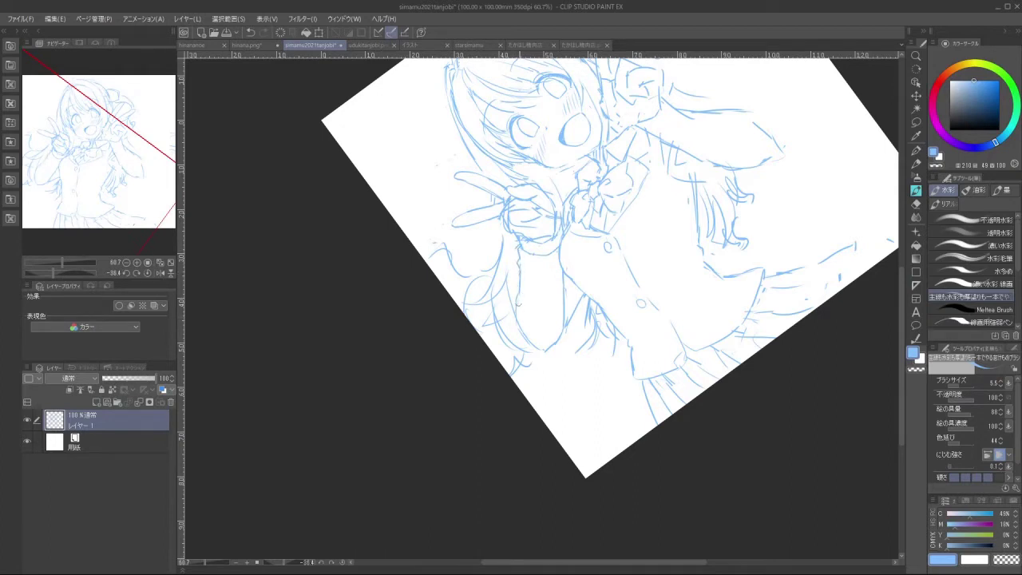
drag(520, 292, 518, 319)
Examine the whole figure's pose and proportions at different zoom levels and canvas rotations
mouse_move(563, 426)
mouse_down()
mouse_move(632, 378)
mouse_move(576, 372)
mouse_move(547, 228)
mouse_move(482, 253)
mouse_up()
drag(727, 216, 661, 218)
scroll(639, 246, up, 2)
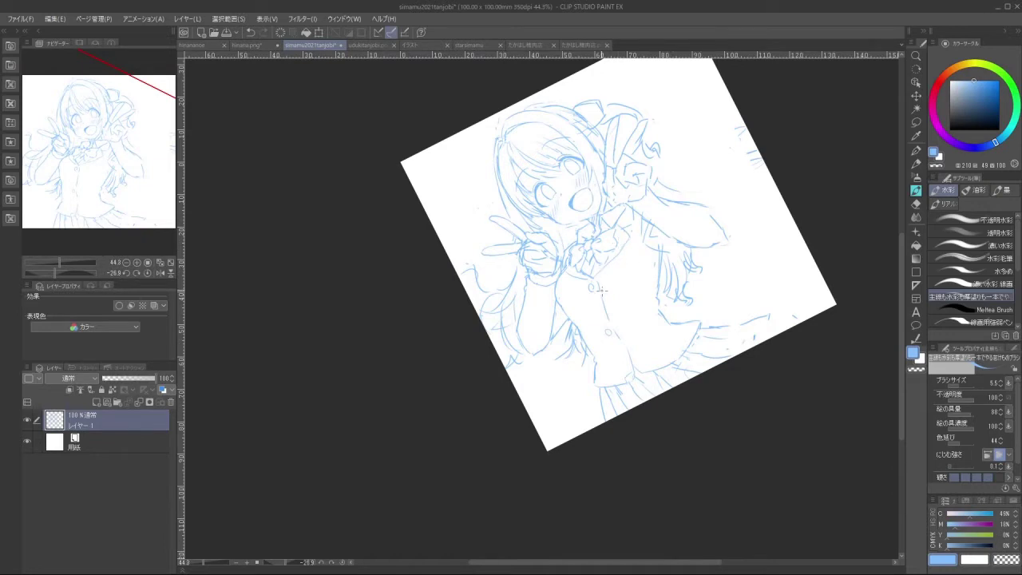
scroll(639, 264, down, 2)
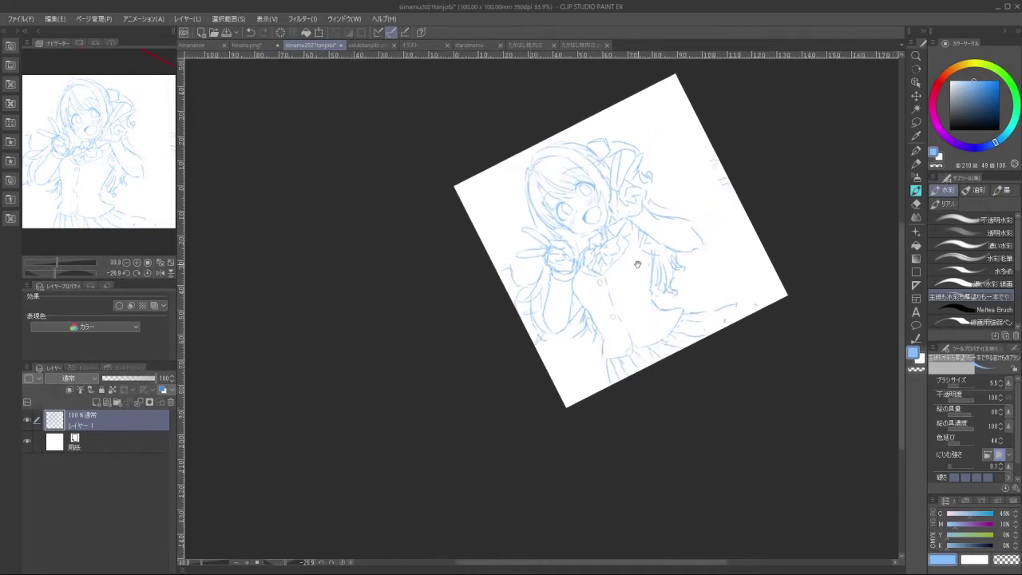
scroll(621, 200, up, 2)
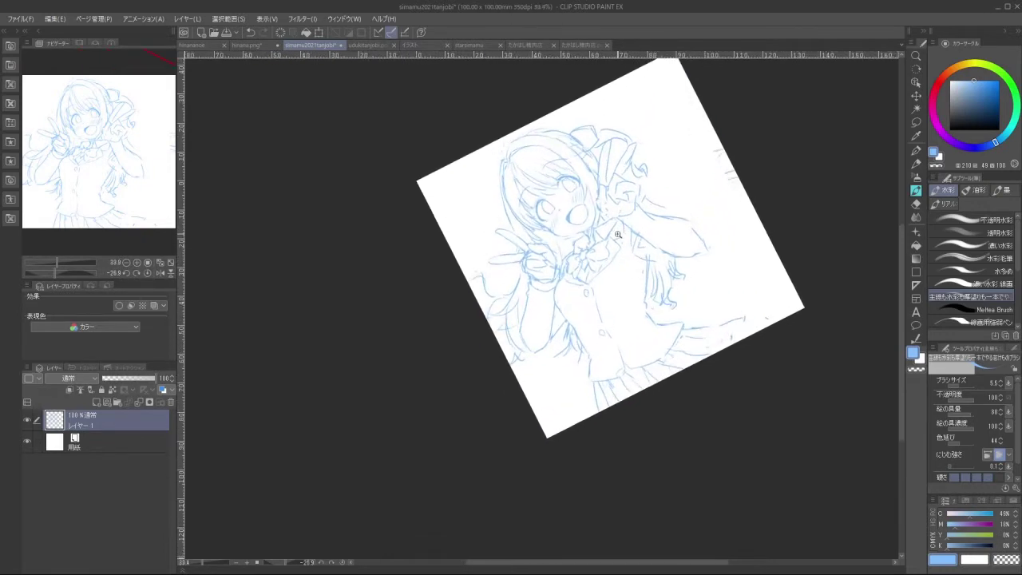
scroll(623, 224, down, 2)
scroll(623, 240, up, 2)
scroll(623, 242, down, 3)
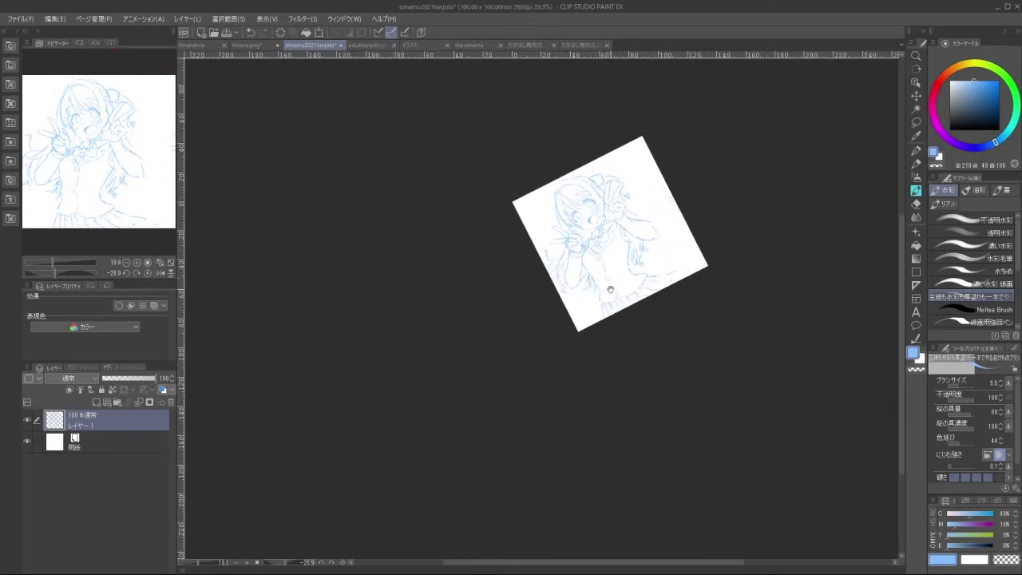
scroll(615, 263, up, 3)
drag(621, 152, 685, 211)
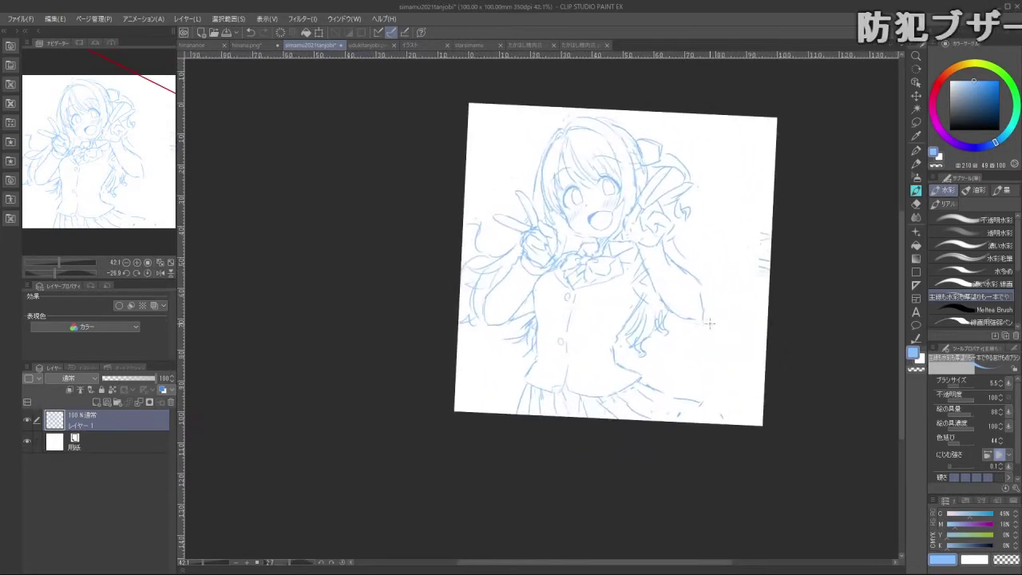
scroll(654, 232, up, 1)
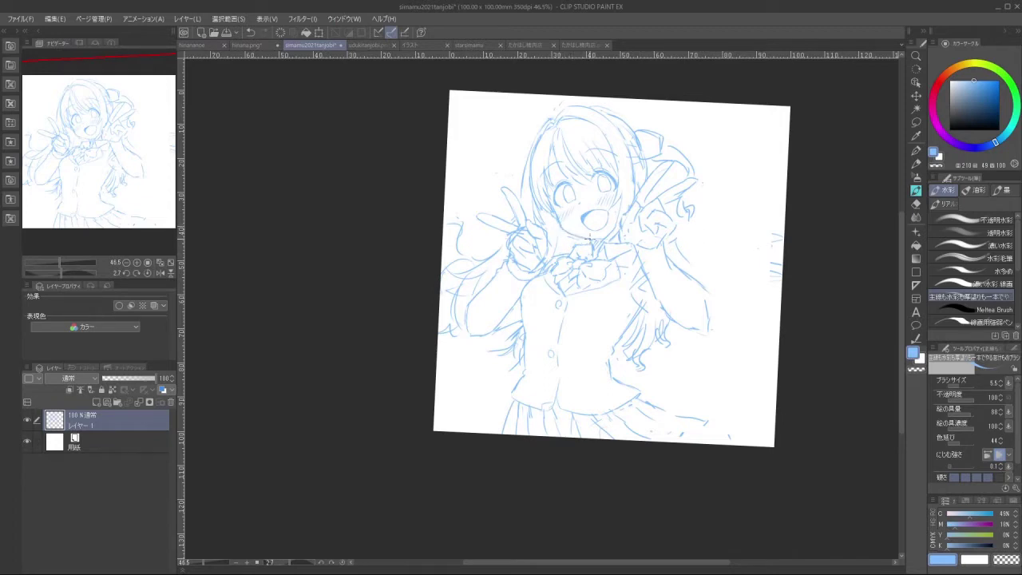
drag(581, 234, 520, 232)
drag(527, 375, 593, 230)
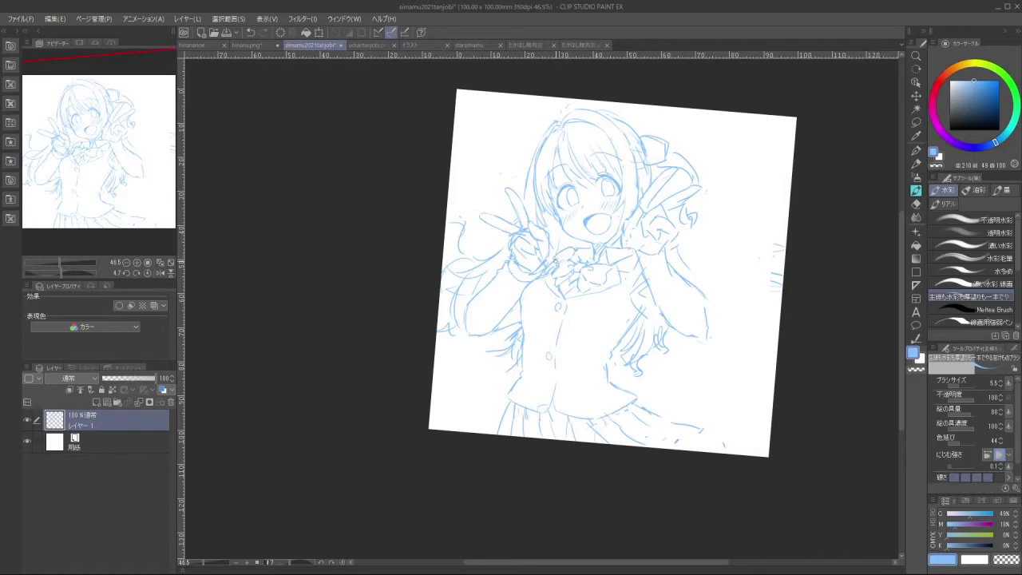
drag(559, 413, 634, 312)
drag(586, 398, 607, 262)
drag(580, 401, 631, 258)
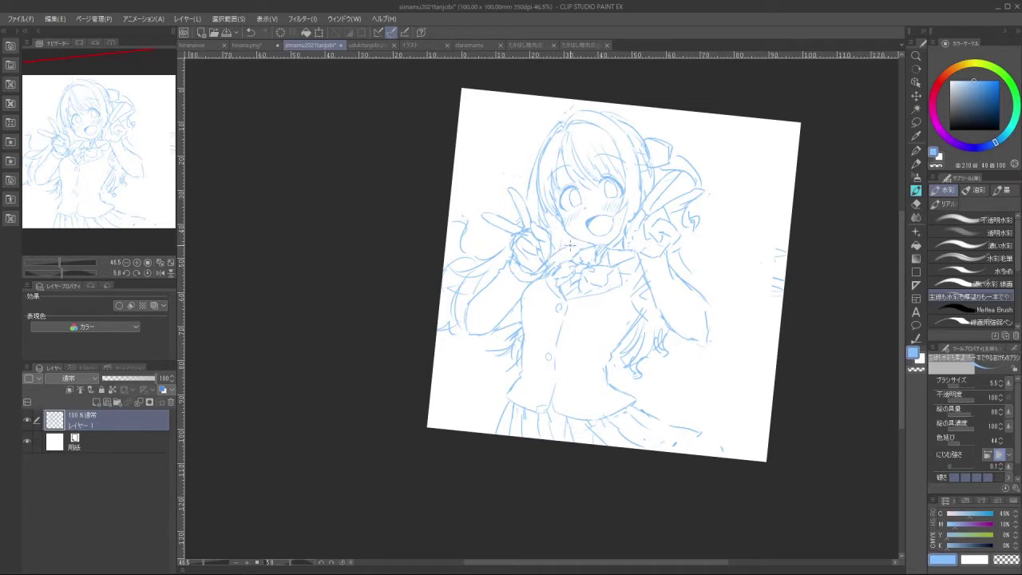
drag(711, 179, 741, 228)
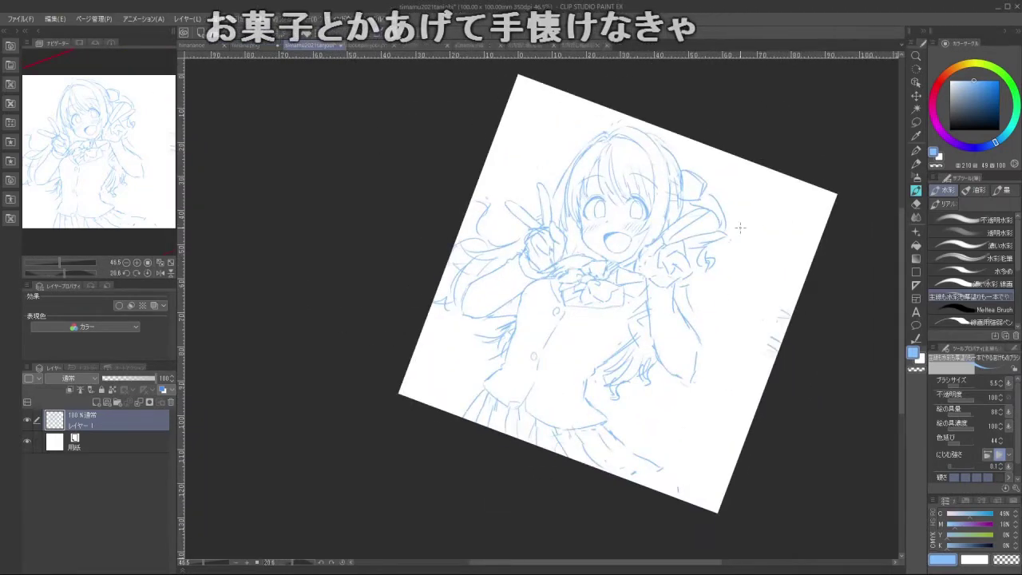
drag(664, 447, 641, 369)
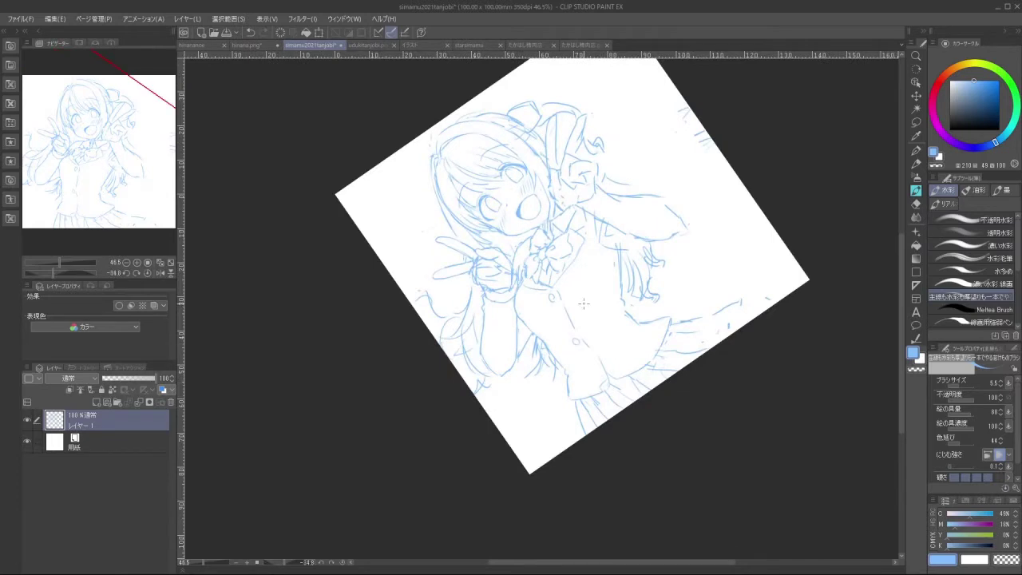
Lasso the first peace-sign hand with its forearm, move them slightly closer to the body, and clear the selection
key(m)
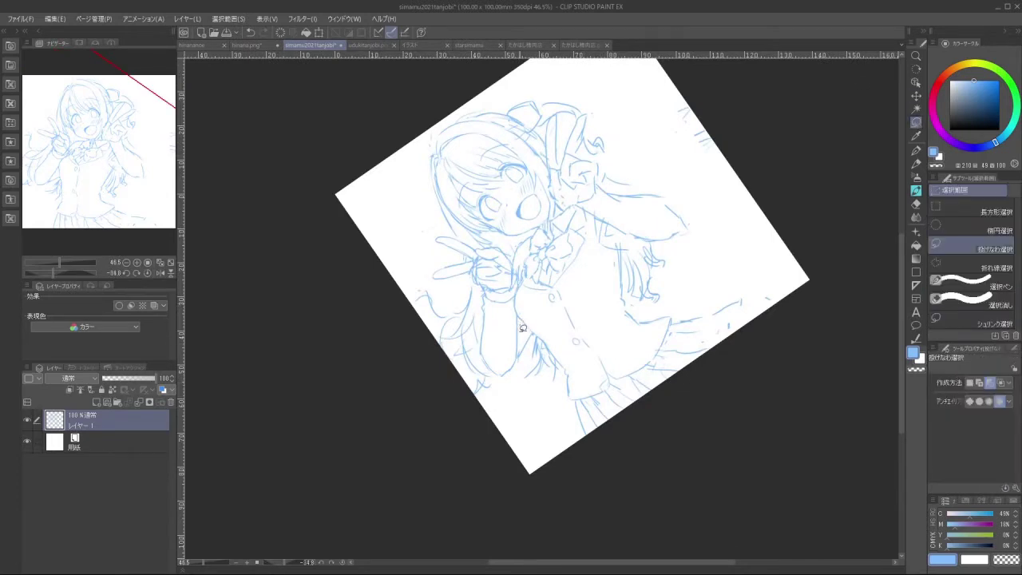
mouse_move(520, 324)
mouse_down()
mouse_move(494, 368)
mouse_move(479, 345)
mouse_move(478, 289)
mouse_move(471, 277)
mouse_move(421, 274)
mouse_move(423, 234)
mouse_move(504, 237)
mouse_move(542, 324)
mouse_up()
click(516, 409)
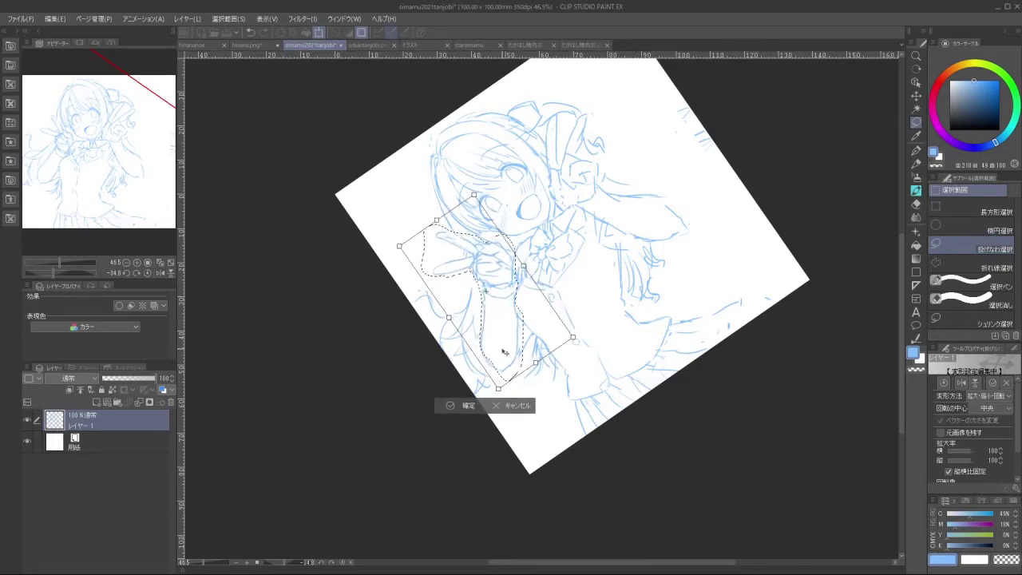
drag(507, 348, 526, 348)
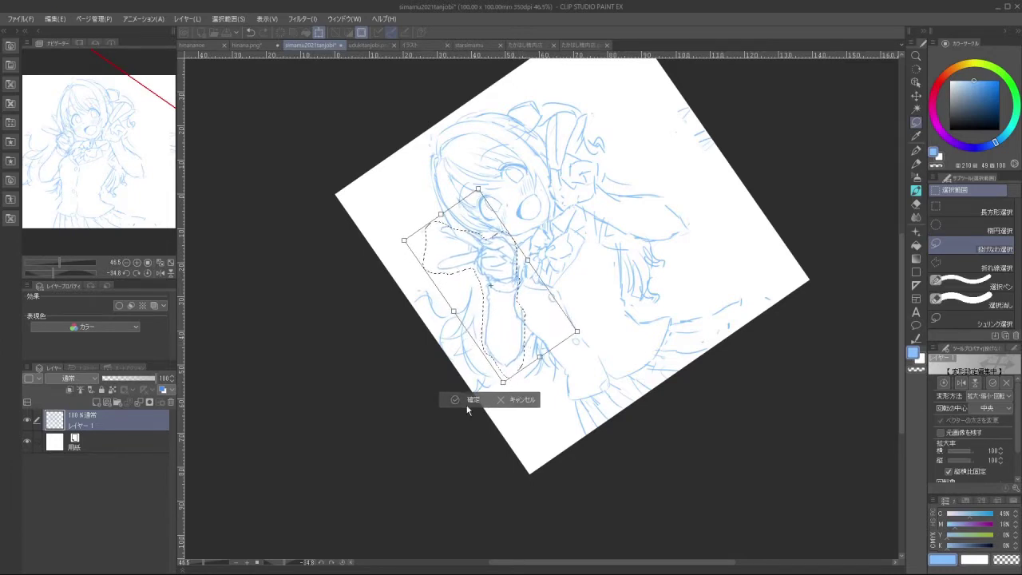
click(471, 400)
click(398, 399)
click(916, 192)
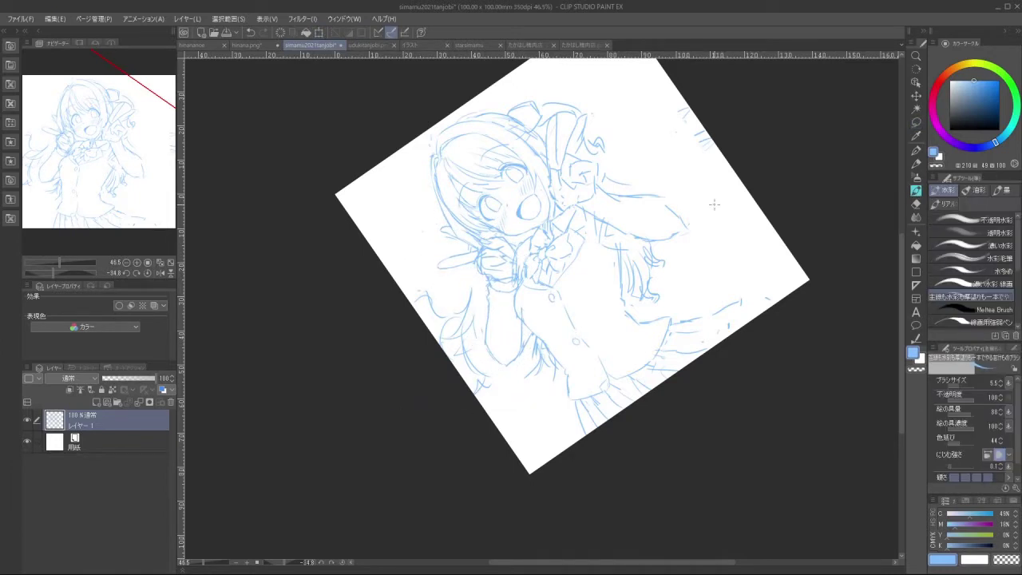
Redraw the raised fingers of the first peace-sign hand beside the hair
drag(537, 388, 597, 249)
drag(559, 356, 537, 380)
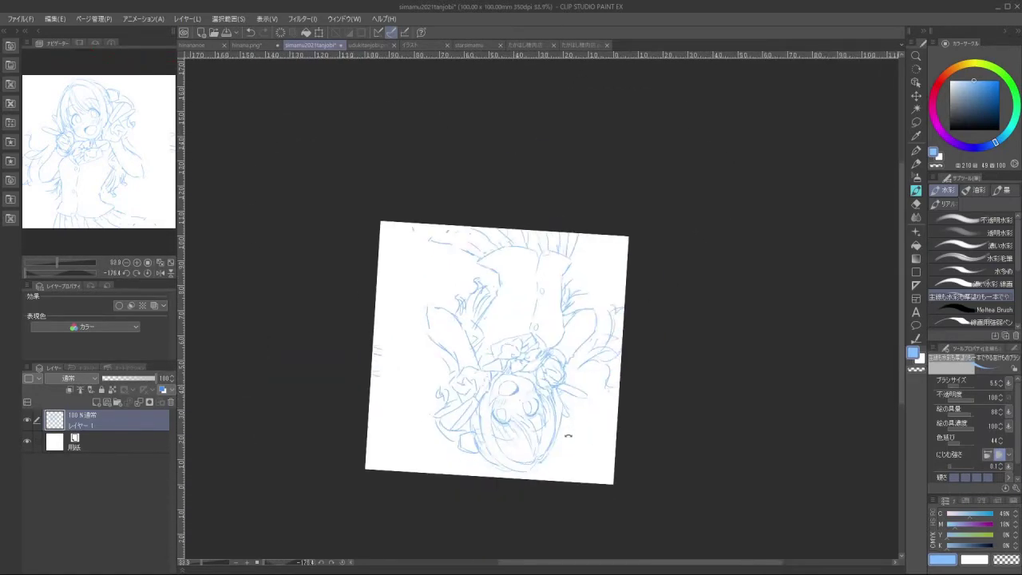
drag(568, 436, 474, 317)
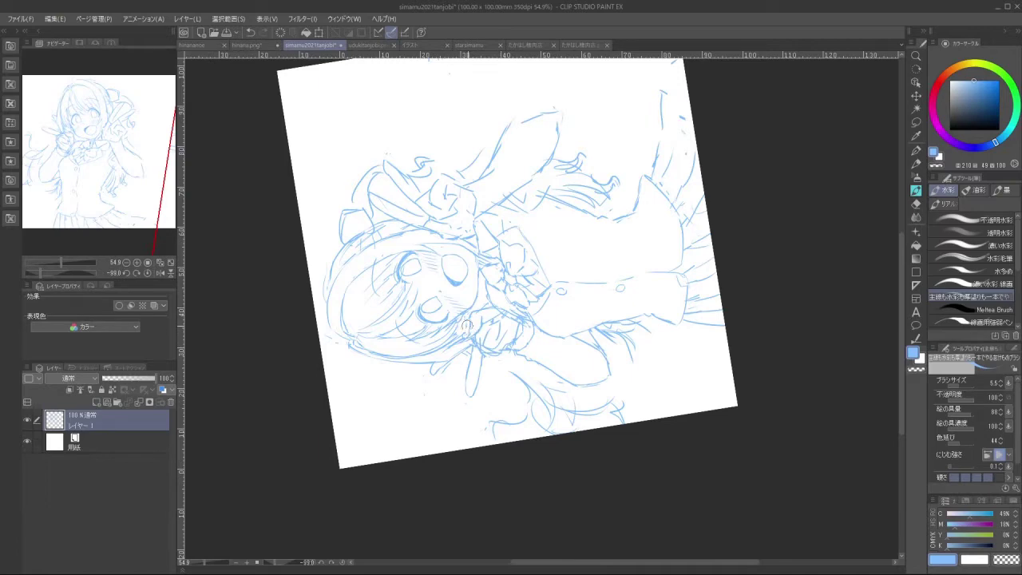
drag(491, 399, 496, 215)
mouse_move(629, 386)
mouse_down()
mouse_move(641, 269)
mouse_move(603, 221)
mouse_move(507, 209)
mouse_up()
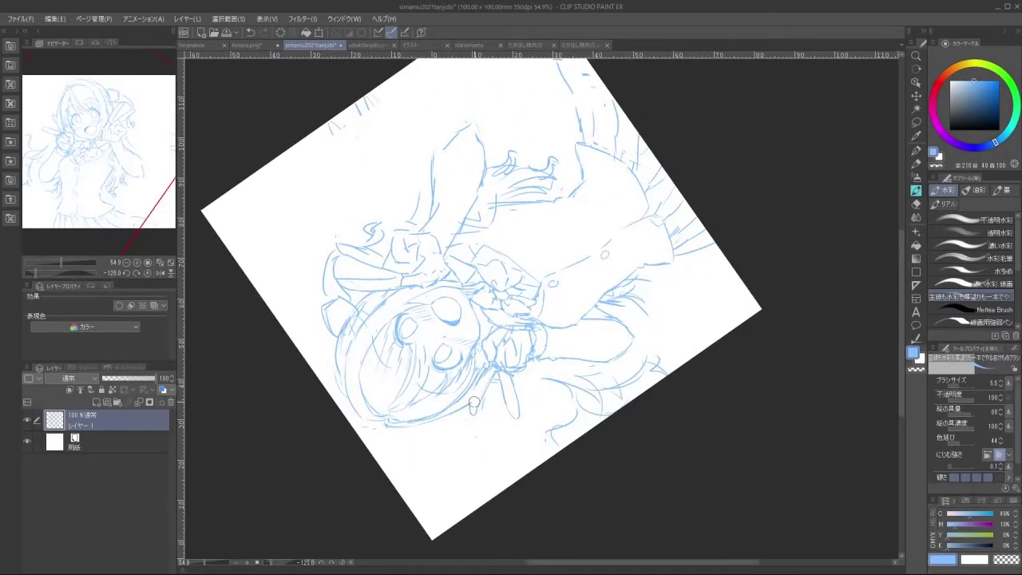
drag(475, 408, 485, 371)
key(ctrl+z)
drag(507, 402, 517, 419)
drag(510, 377, 520, 417)
key(ctrl+z)
drag(614, 244, 520, 401)
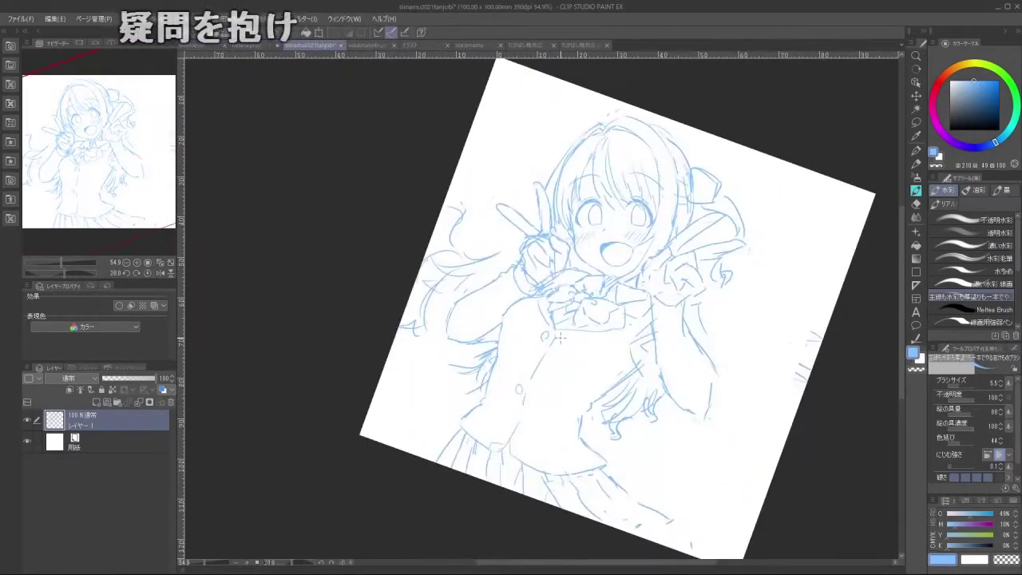
Clean up and rework the neckline sketch between the chin and the ribbon
drag(628, 265, 601, 236)
scroll(602, 235, up, 1)
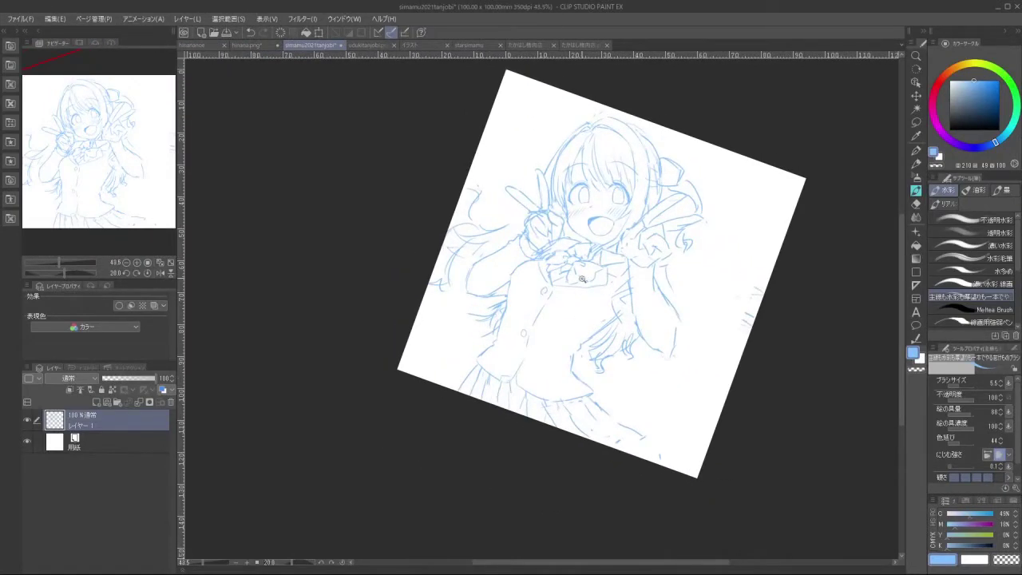
drag(582, 279, 586, 320)
drag(588, 330, 589, 361)
drag(714, 376, 723, 264)
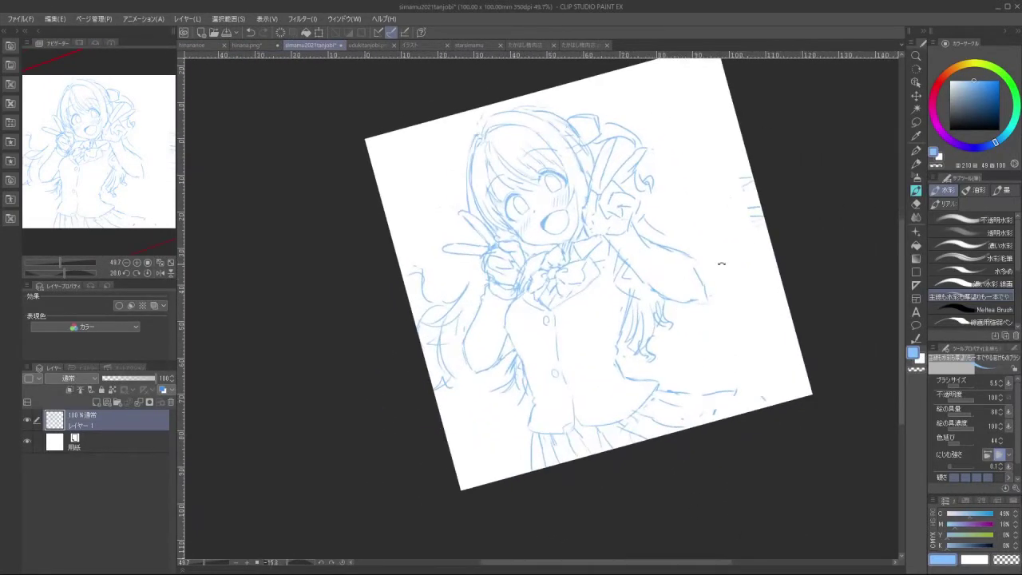
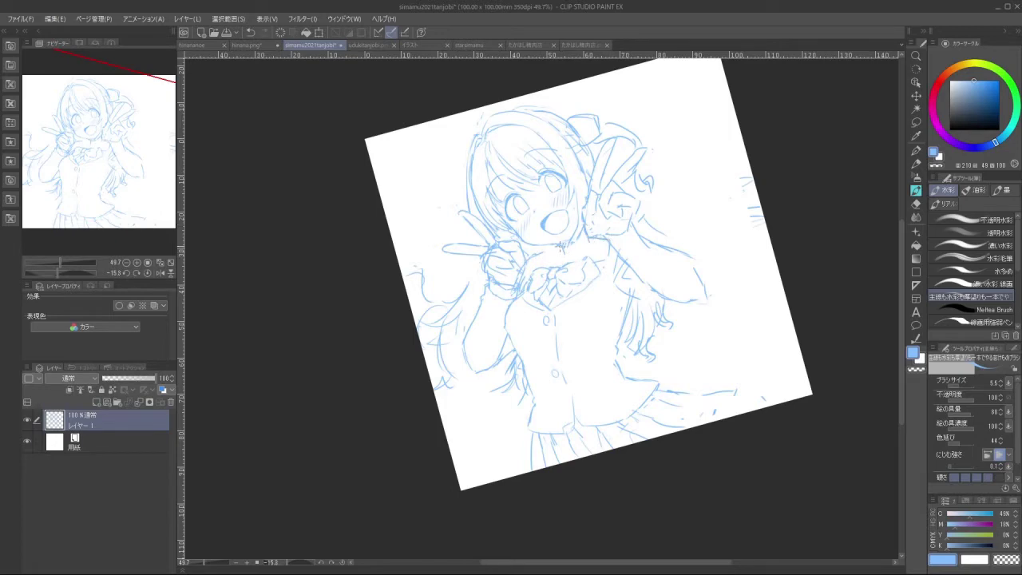
mouse_move(533, 389)
mouse_down()
mouse_move(660, 283)
mouse_move(599, 283)
mouse_move(629, 376)
mouse_move(662, 113)
mouse_up()
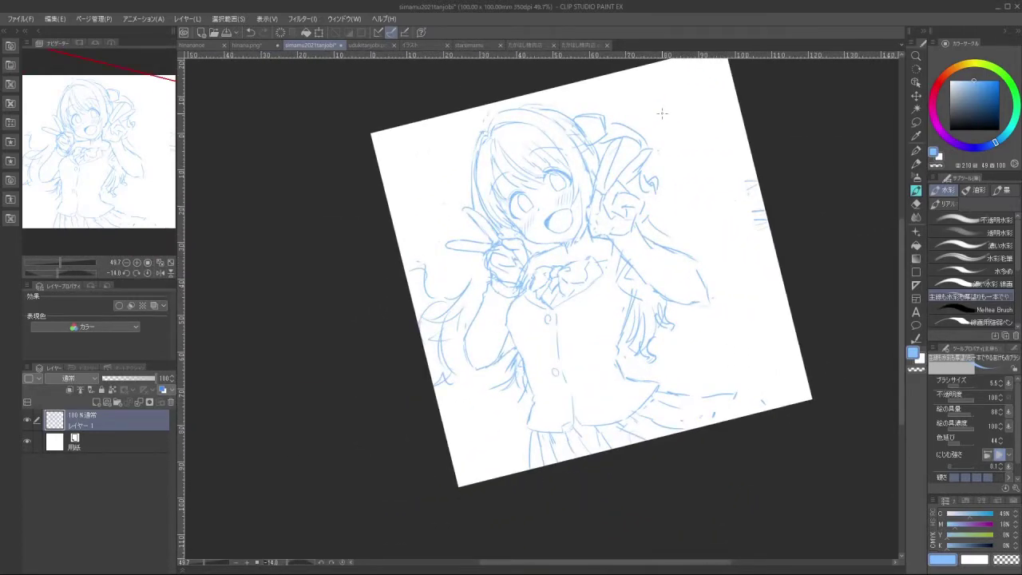
drag(536, 299, 528, 285)
key(ctrl+z)
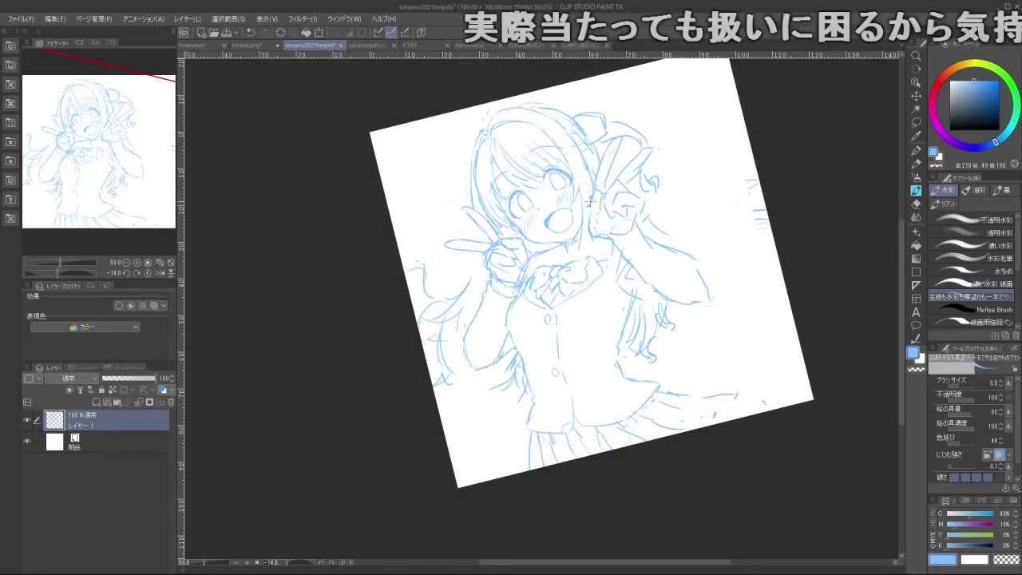
drag(548, 383, 570, 381)
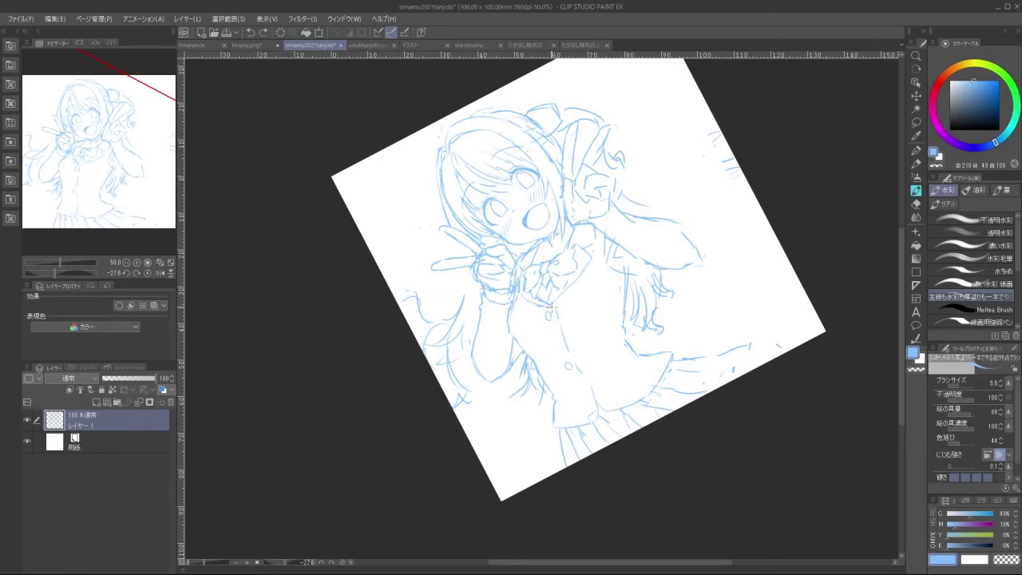
Sketch the shirt collar's inner edges under the chin, just above the ribbon knot
mouse_move(609, 371)
mouse_down()
mouse_move(534, 425)
mouse_move(603, 294)
mouse_move(613, 210)
mouse_up()
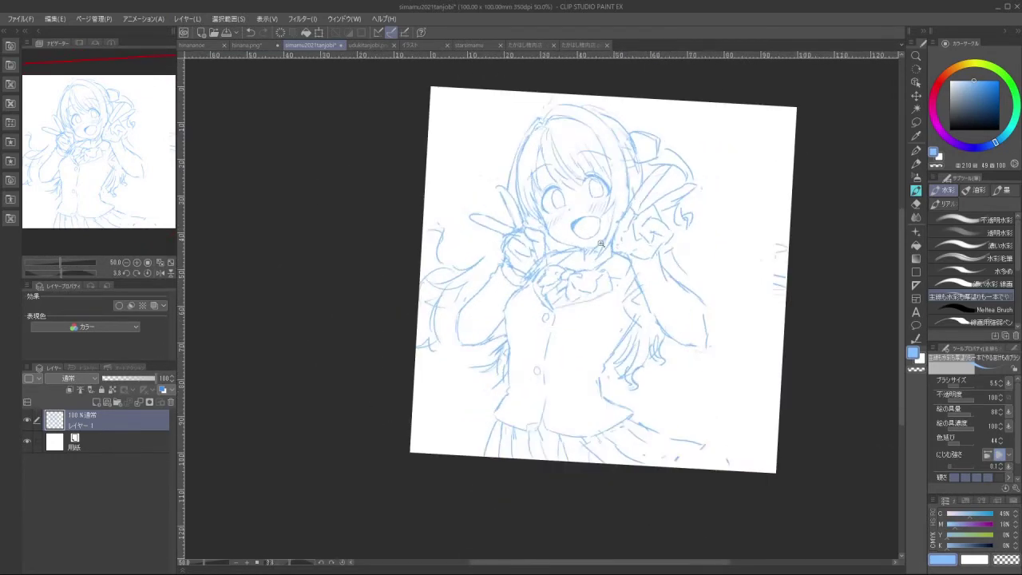
scroll(601, 244, up, 2)
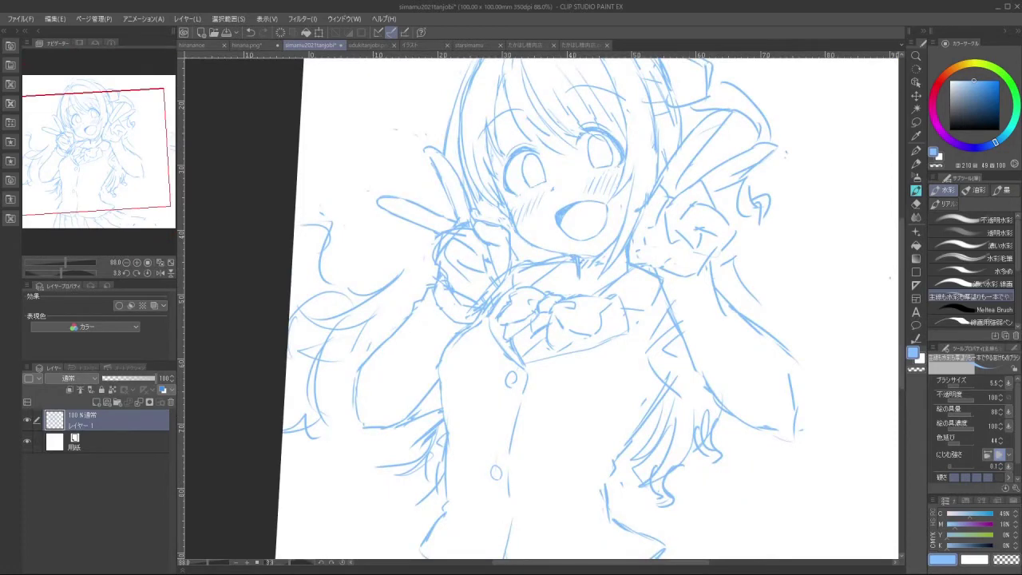
drag(601, 244, 570, 224)
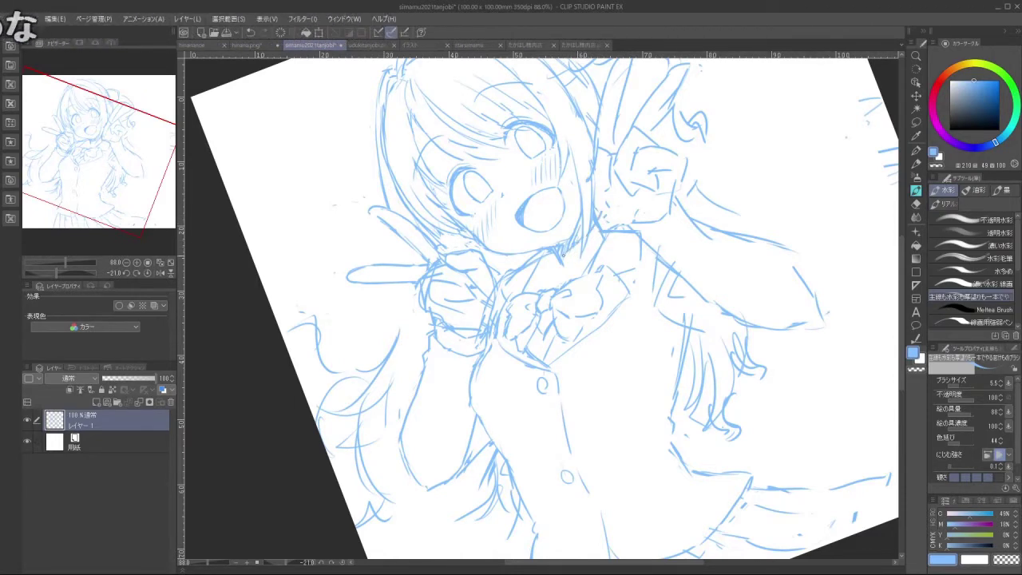
drag(552, 267, 544, 287)
key(ctrl+z)
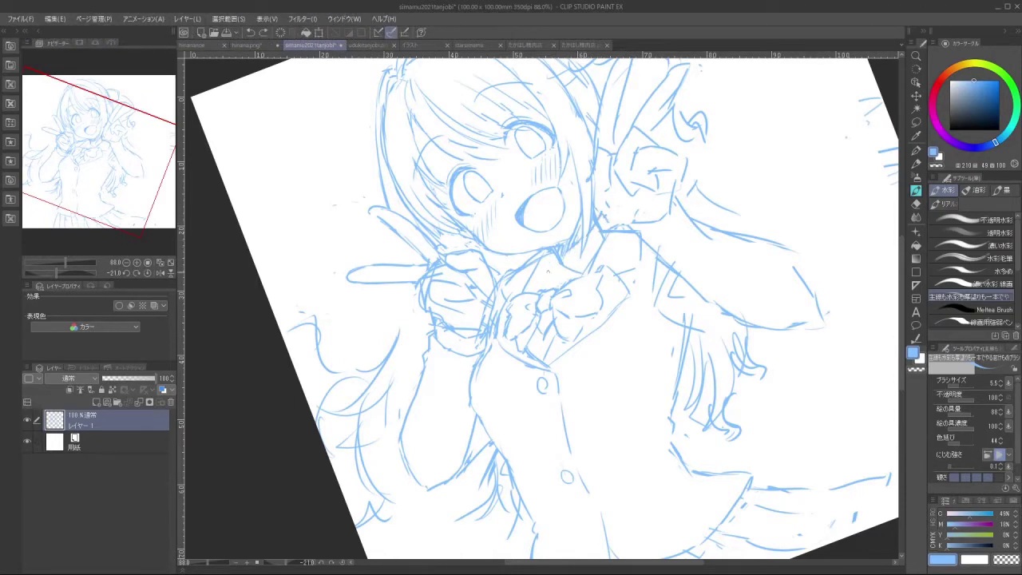
drag(586, 239, 560, 275)
drag(560, 274, 584, 276)
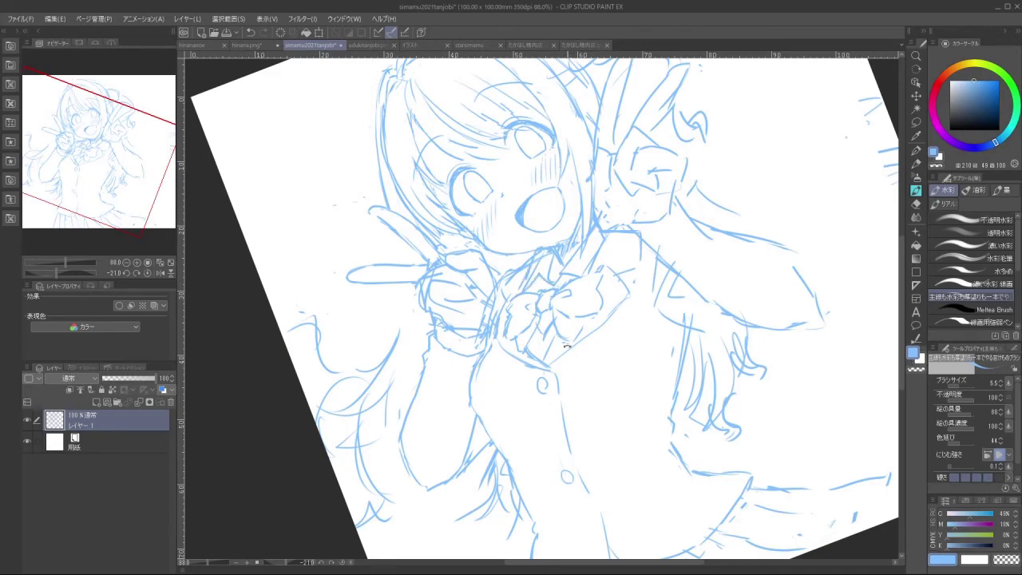
Refine the collar line where it meets the first peace-sign hand
drag(567, 346, 570, 395)
drag(718, 334, 693, 332)
scroll(647, 259, up, 3)
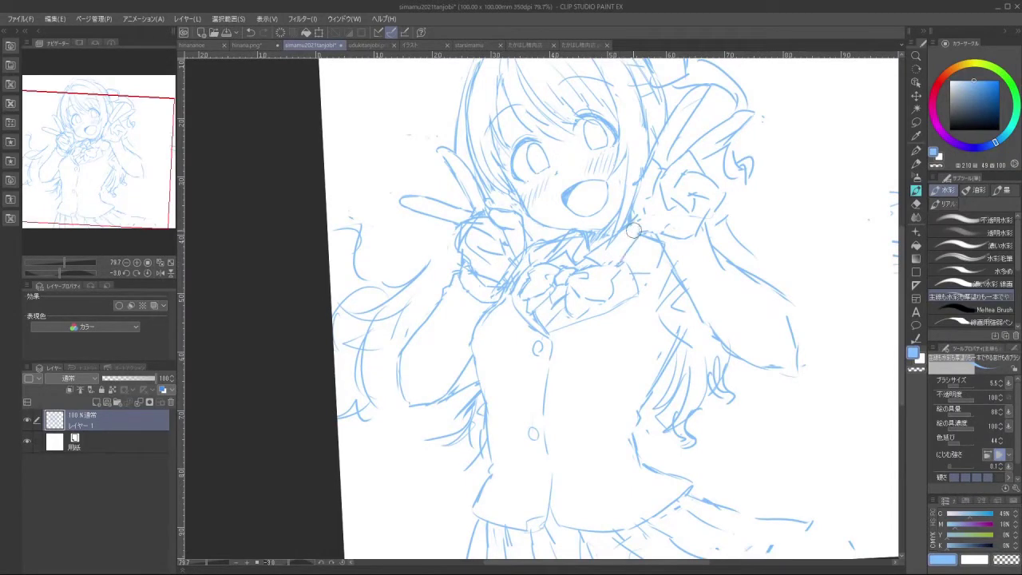
scroll(694, 281, down, 2)
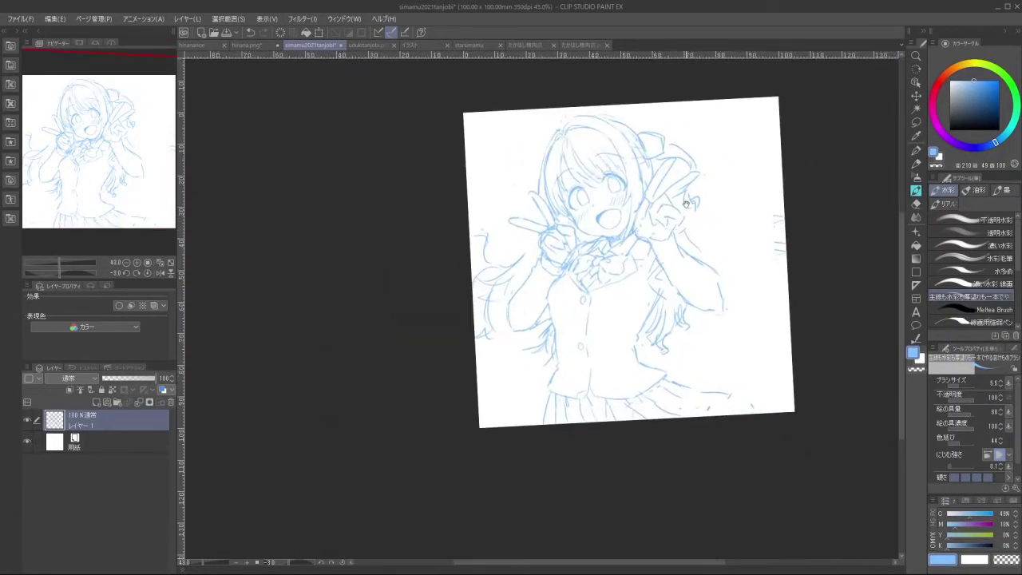
drag(504, 438, 545, 389)
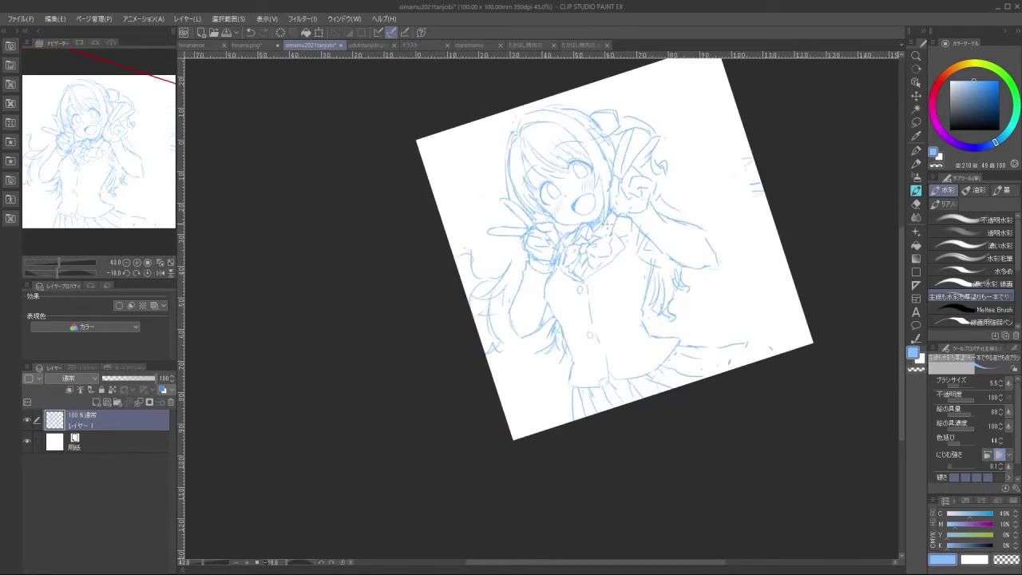
drag(596, 250, 655, 251)
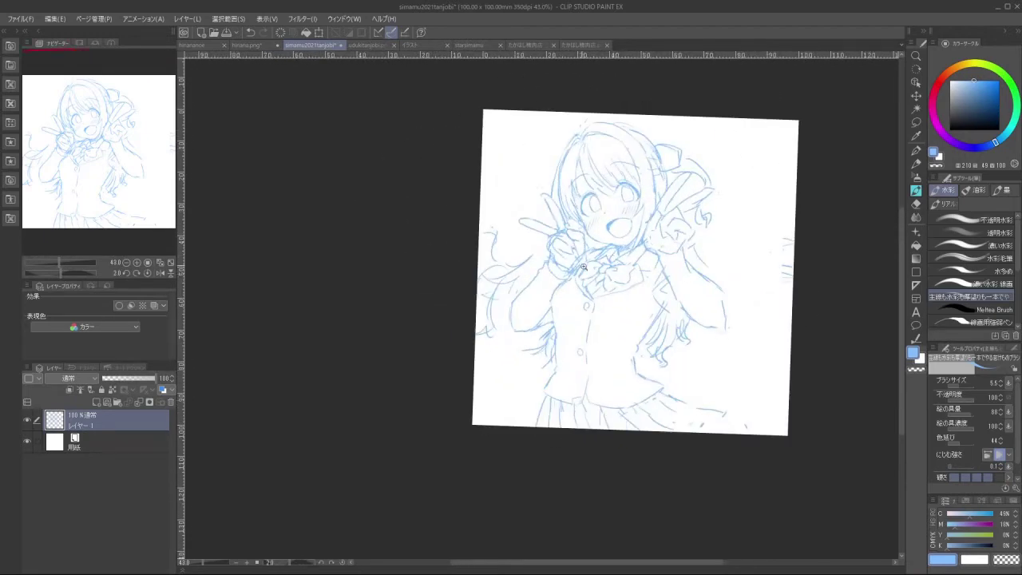
scroll(583, 267, up, 2)
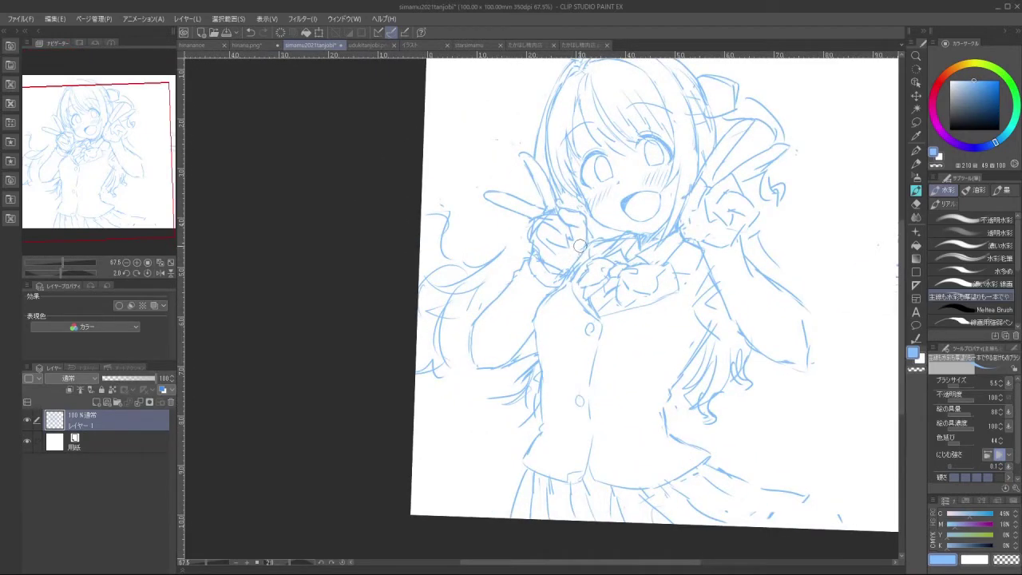
mouse_move(579, 249)
mouse_down()
mouse_move(531, 239)
mouse_move(571, 245)
mouse_up()
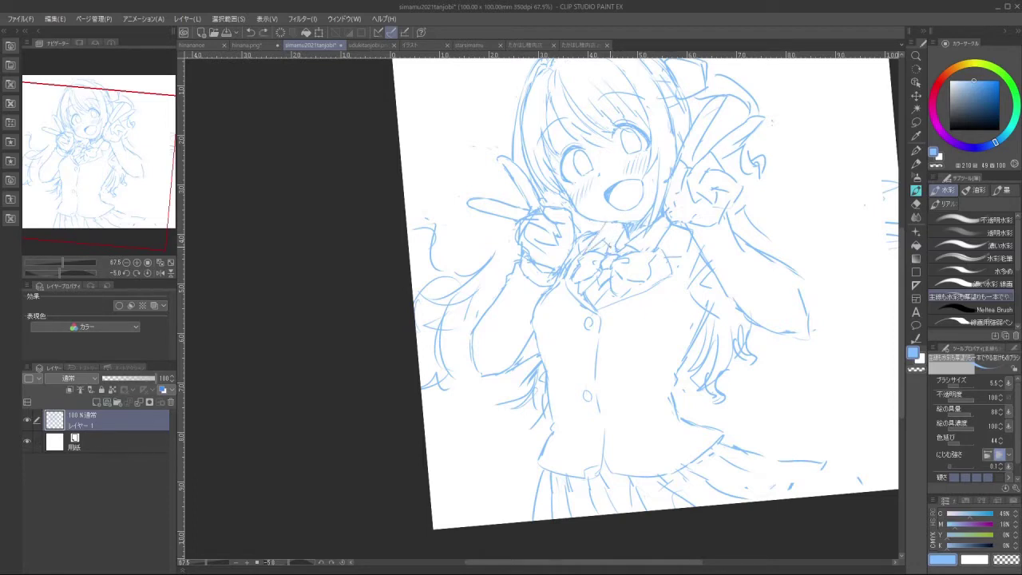
Lasso the first peace-sign hand with its forearm, shift them slightly away from the body, and clear the selection
mouse_move(621, 443)
mouse_down()
mouse_move(695, 347)
mouse_move(668, 211)
mouse_move(556, 149)
mouse_move(596, 371)
mouse_move(529, 399)
mouse_move(472, 396)
mouse_move(444, 382)
mouse_up()
drag(701, 233, 671, 246)
drag(655, 249, 633, 262)
scroll(631, 262, up, 3)
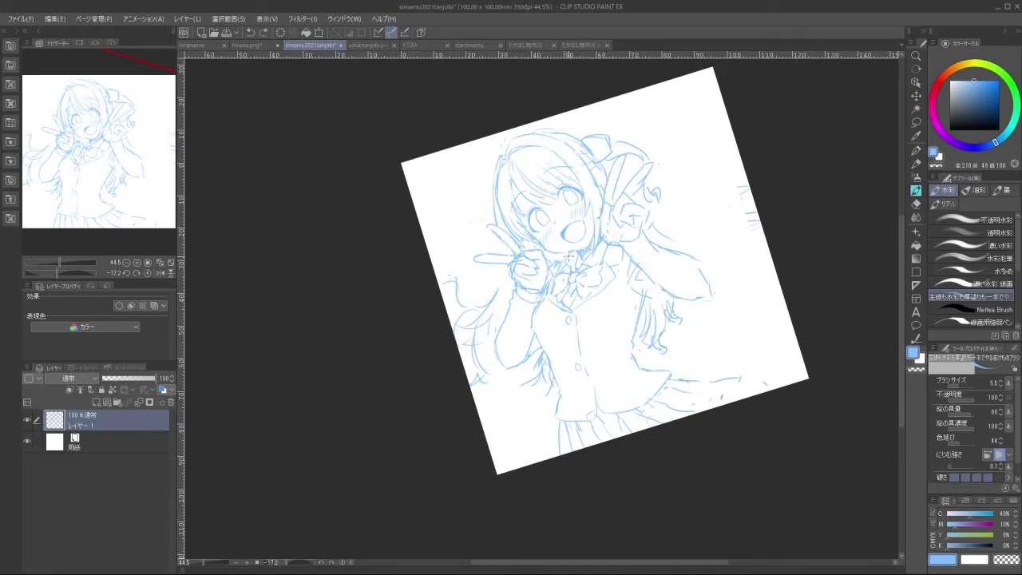
mouse_move(622, 348)
mouse_down()
mouse_move(607, 257)
mouse_move(491, 242)
mouse_move(517, 386)
mouse_move(601, 365)
mouse_up()
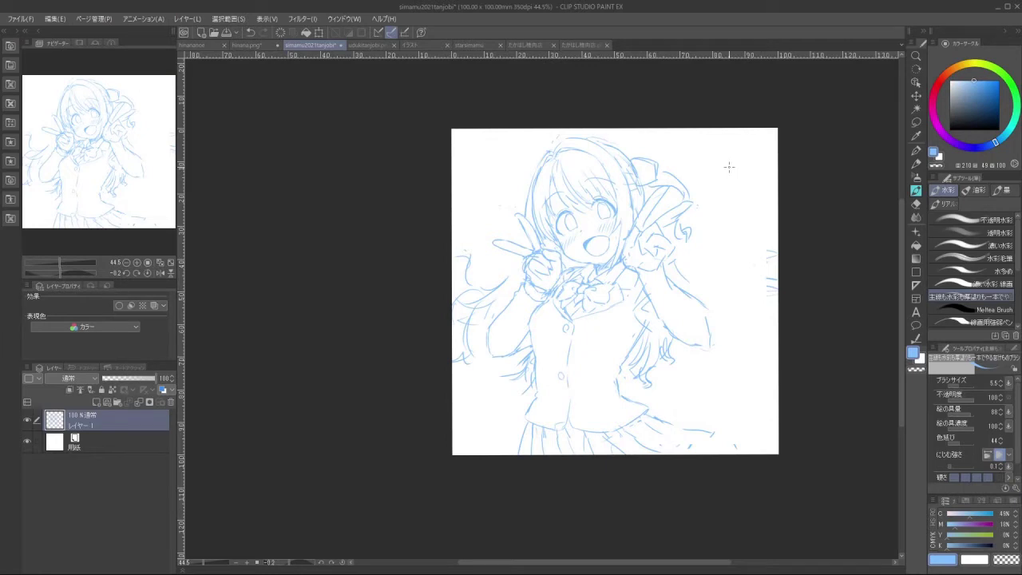
key(m)
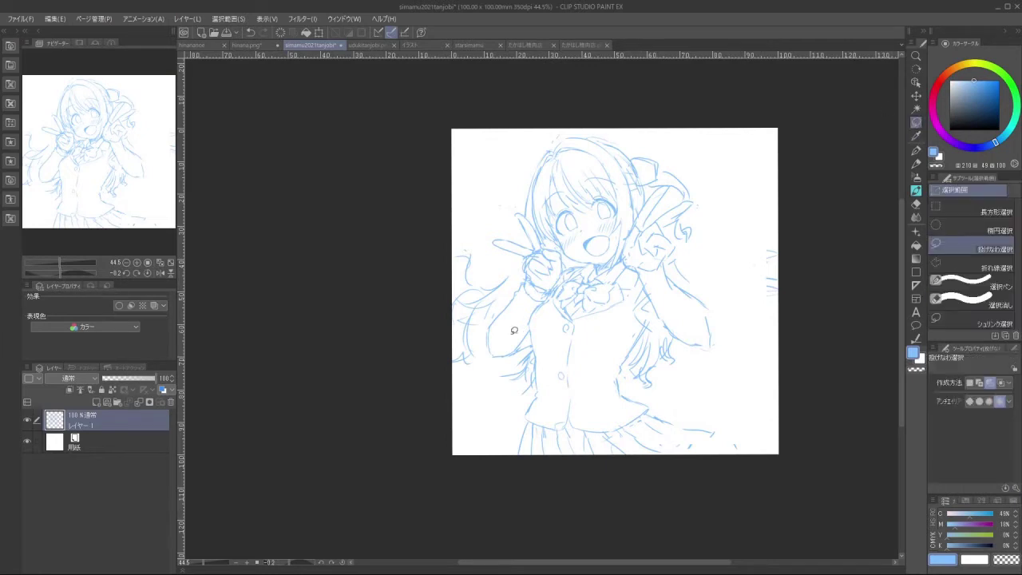
mouse_move(513, 330)
mouse_down()
mouse_move(568, 257)
mouse_move(517, 205)
mouse_move(518, 224)
mouse_move(486, 234)
mouse_move(515, 254)
mouse_move(519, 274)
mouse_move(491, 316)
mouse_move(482, 358)
mouse_up()
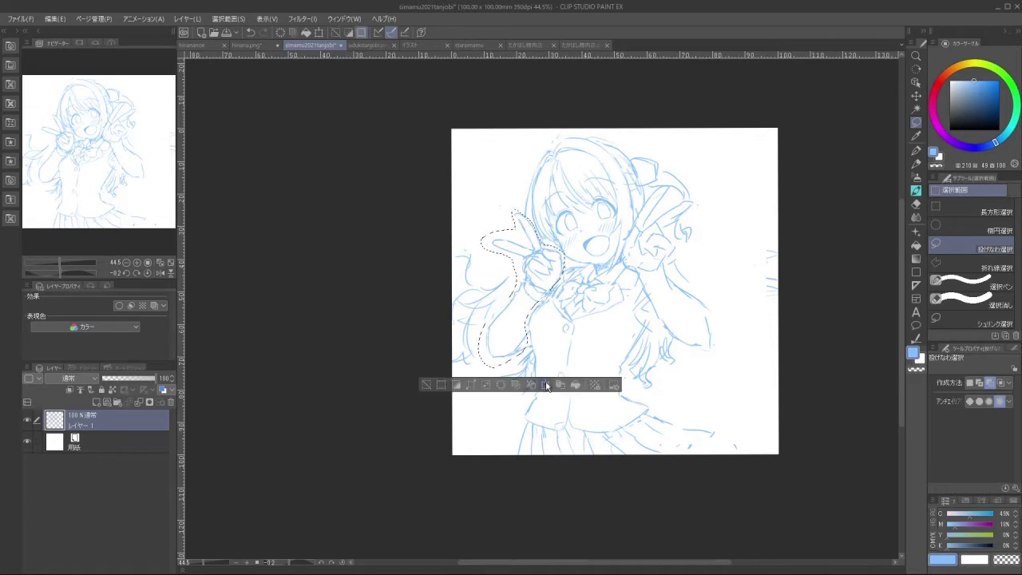
click(550, 387)
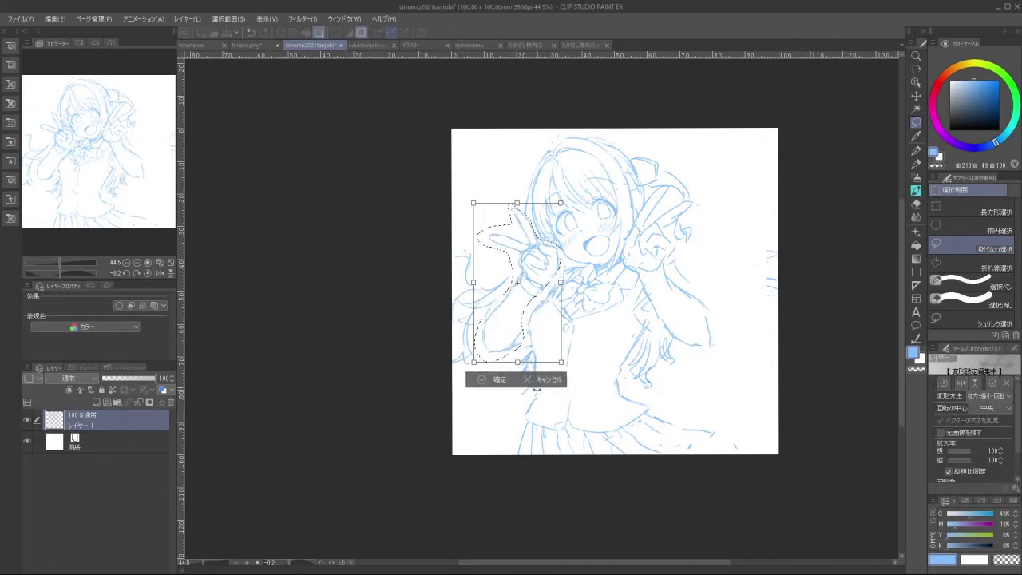
click(483, 380)
click(426, 377)
Redraw the first arm's contour around the elbow with the watercolor line brush
drag(707, 335, 673, 201)
click(917, 190)
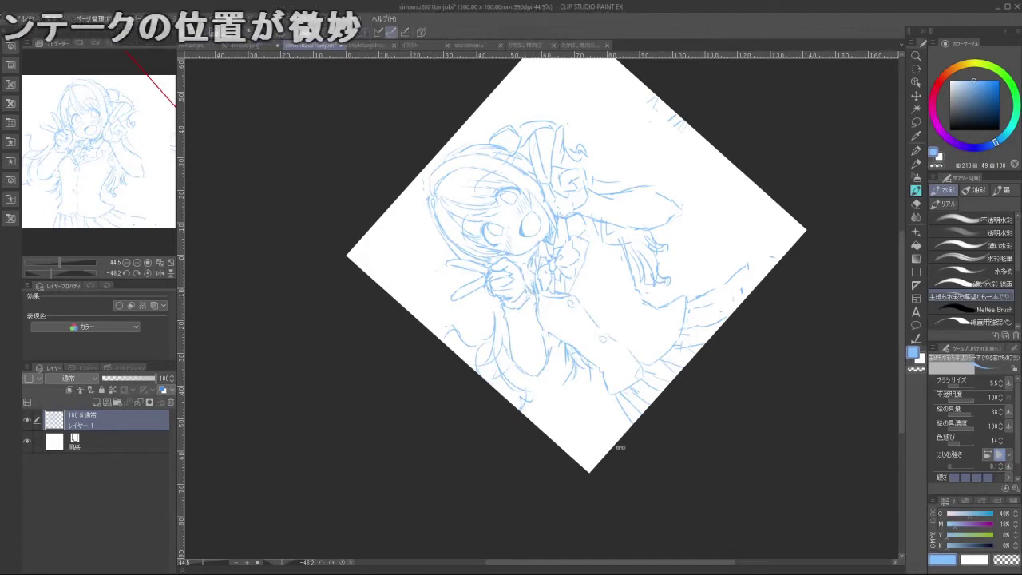
drag(620, 447, 533, 240)
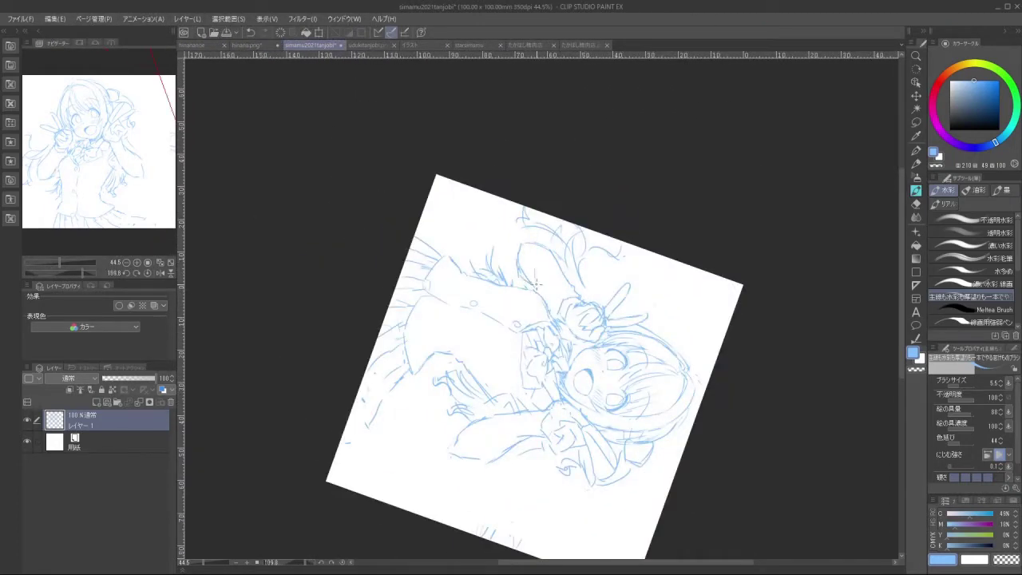
key(ctrl+z)
drag(518, 270, 527, 288)
mouse_move(570, 383)
mouse_down()
mouse_move(611, 271)
mouse_move(576, 260)
mouse_up()
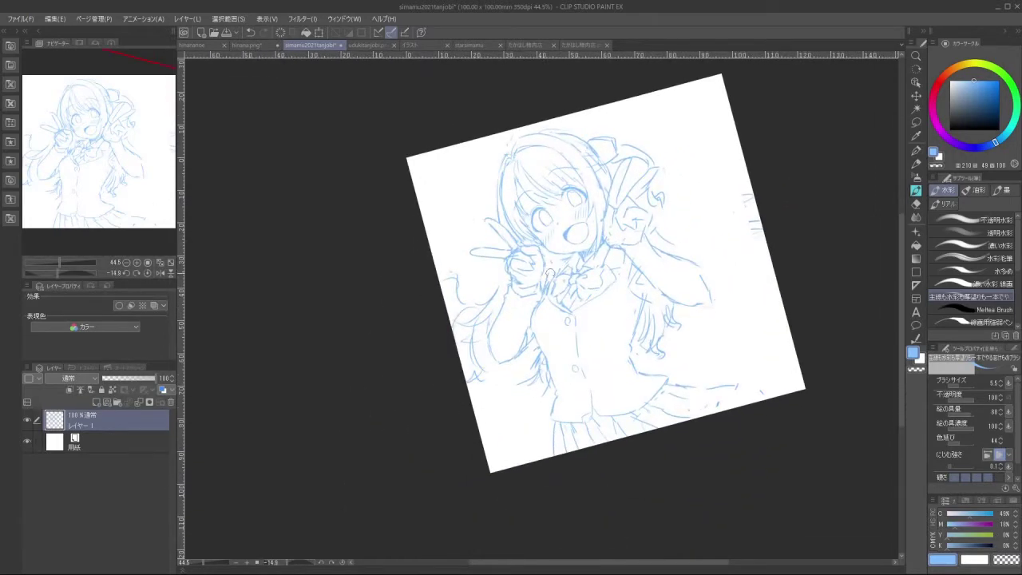
Try redrawing the collar line between the first hand and the ribbon, undoing the strokes
key(ctrl+z)
drag(568, 256, 550, 267)
key(ctrl+z)
key(ctrl+z)
drag(553, 262, 542, 287)
key(ctrl+z)
drag(581, 400, 715, 116)
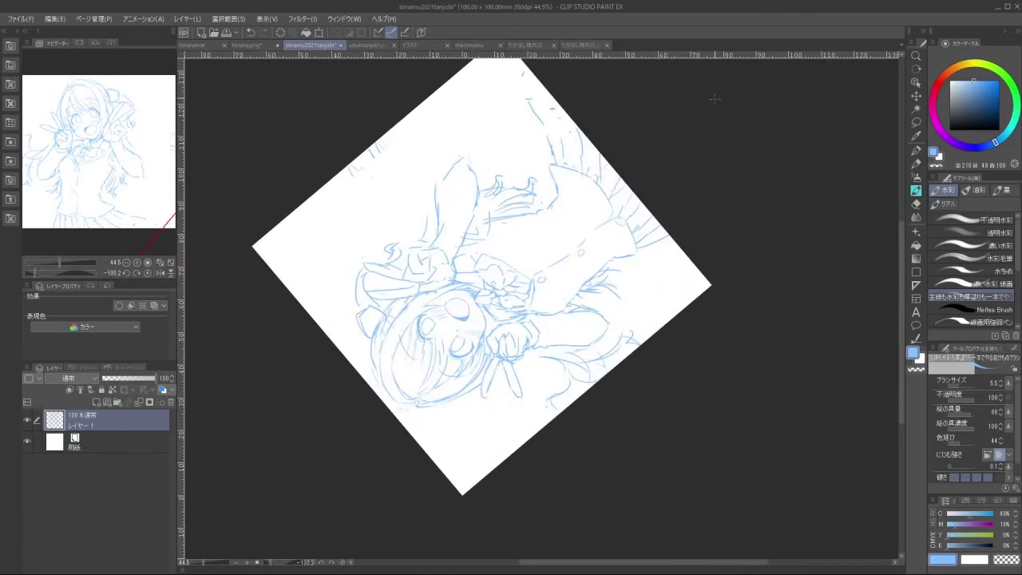
mouse_move(723, 267)
mouse_down()
mouse_move(678, 338)
mouse_move(536, 423)
mouse_move(471, 403)
mouse_up()
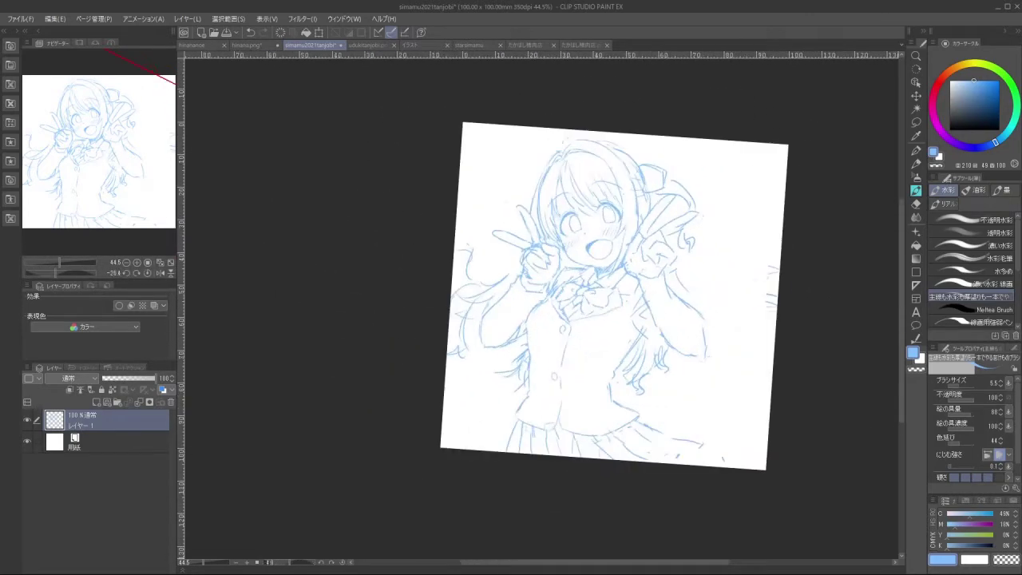
Rework the second arm's forearm and elbow contours below its peace-sign hand
mouse_move(671, 289)
mouse_down()
mouse_move(702, 322)
mouse_move(692, 316)
mouse_up()
key(ctrl+z)
key(ctrl+z)
mouse_move(667, 279)
mouse_down()
mouse_move(701, 335)
mouse_move(706, 356)
mouse_move(695, 356)
mouse_up()
key(ctrl+z)
Fill in the iris of the eye nearer the first peace-sign hand with blue strokes
scroll(695, 337, down, 3)
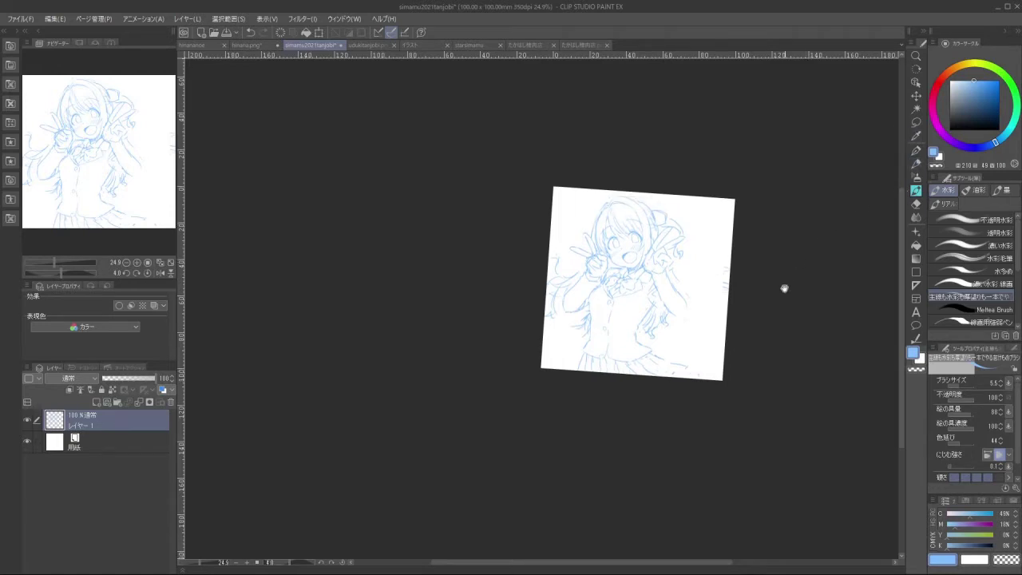
scroll(667, 227, up, 3)
scroll(658, 271, up, 5)
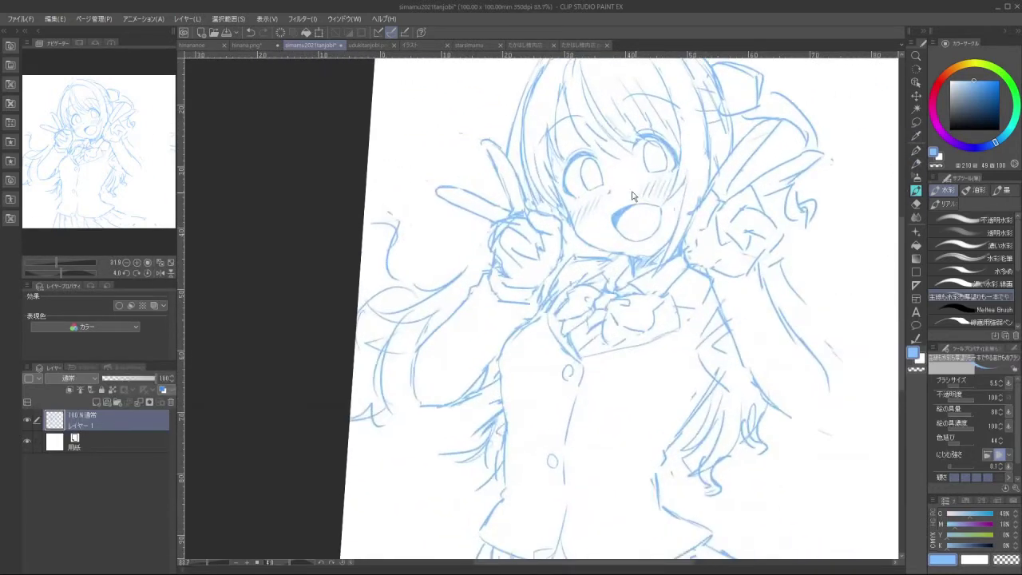
drag(583, 164, 600, 187)
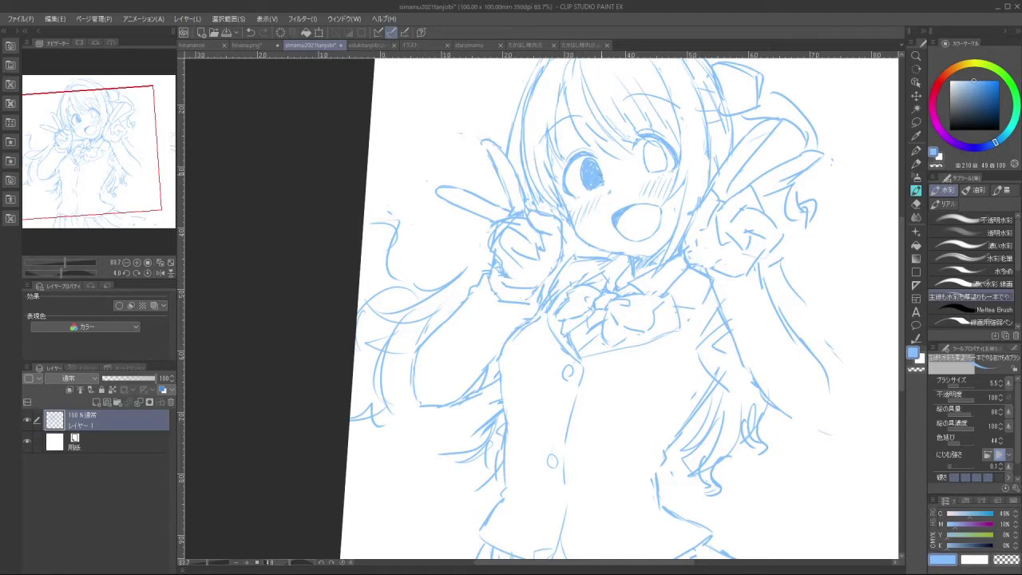
drag(627, 395, 680, 244)
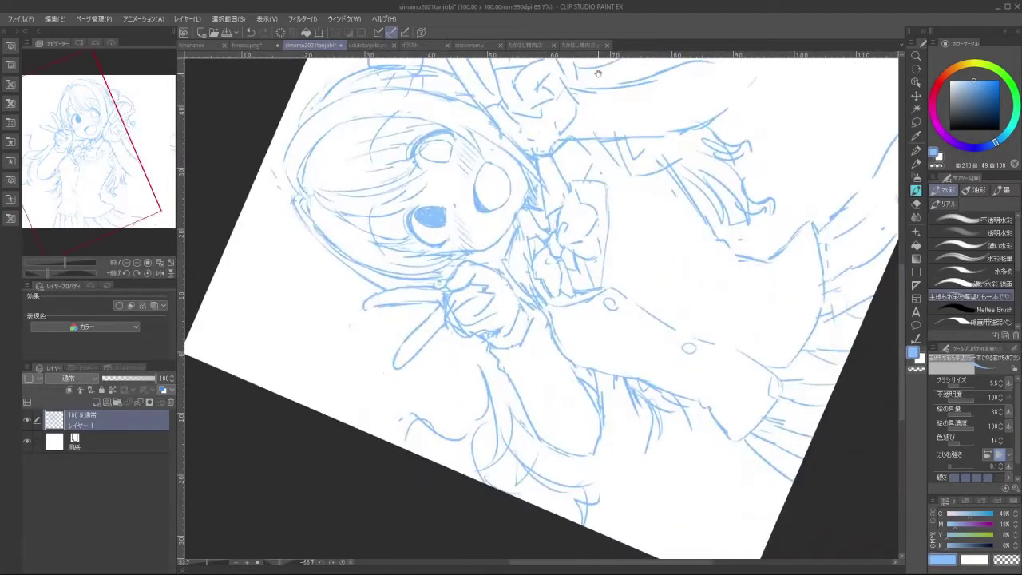
Fill in the iris of the eye farther from the first peace-sign hand with blue strokes
drag(479, 179, 509, 223)
drag(472, 222, 499, 213)
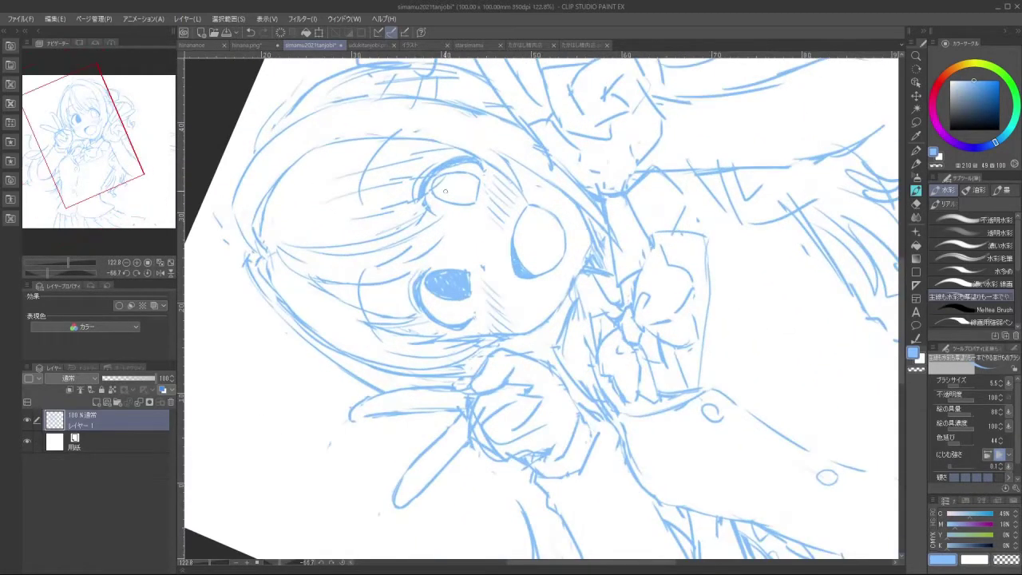
mouse_move(445, 190)
mouse_down()
mouse_move(439, 184)
mouse_move(449, 202)
mouse_move(462, 174)
mouse_move(466, 201)
mouse_move(473, 176)
mouse_move(477, 199)
mouse_up()
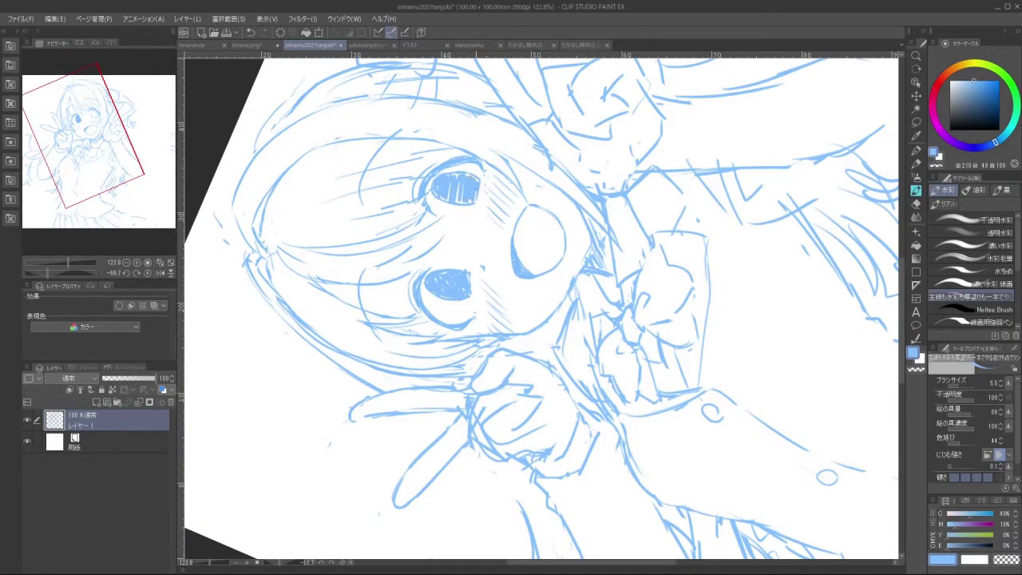
drag(521, 419, 716, 236)
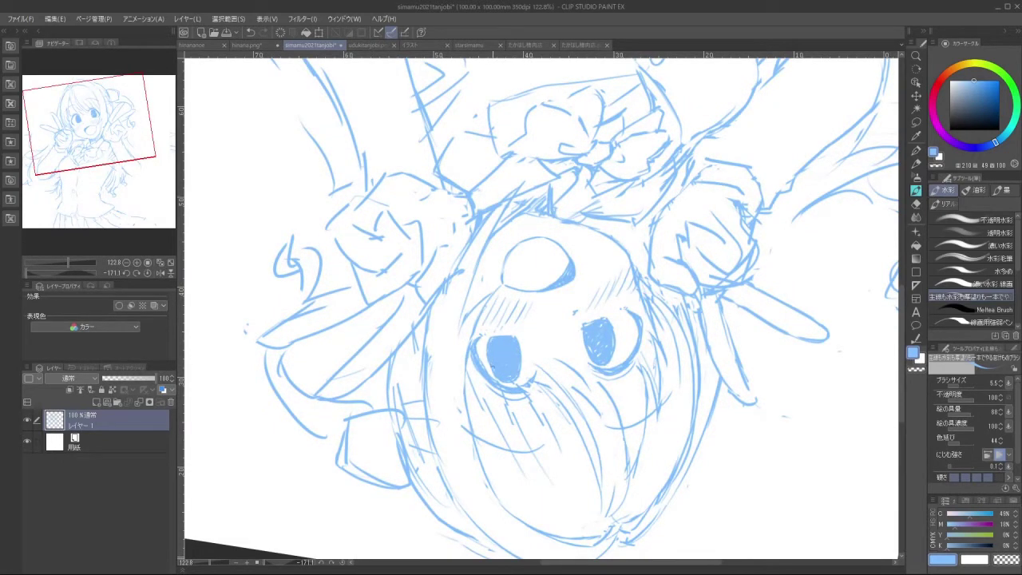
mouse_move(564, 413)
mouse_down()
mouse_move(640, 239)
mouse_move(524, 206)
mouse_up()
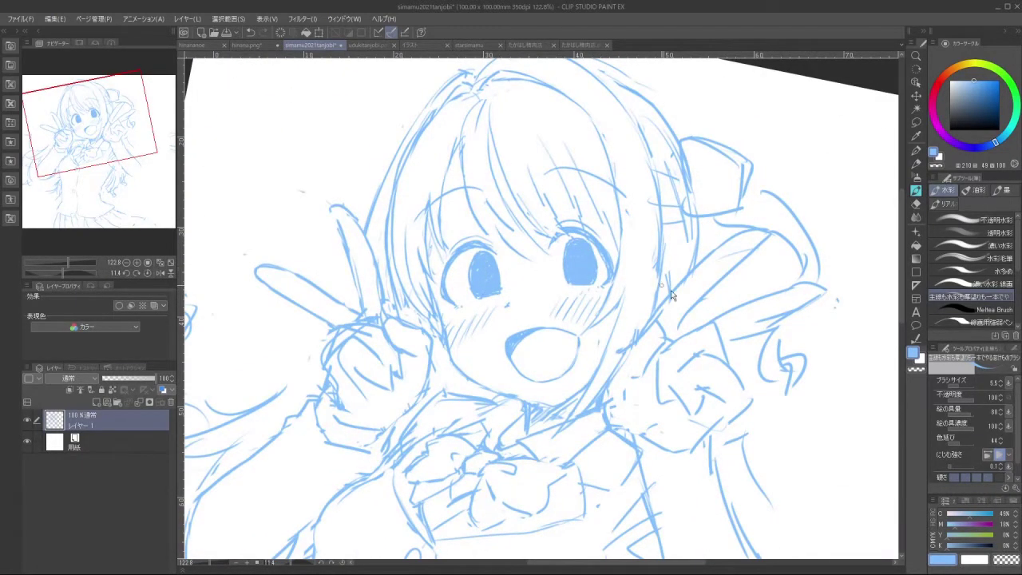
Touch up the lines between the chin and the second hand, undoing the stroke at the neck
drag(671, 293, 591, 344)
drag(591, 343, 569, 233)
drag(532, 406, 568, 403)
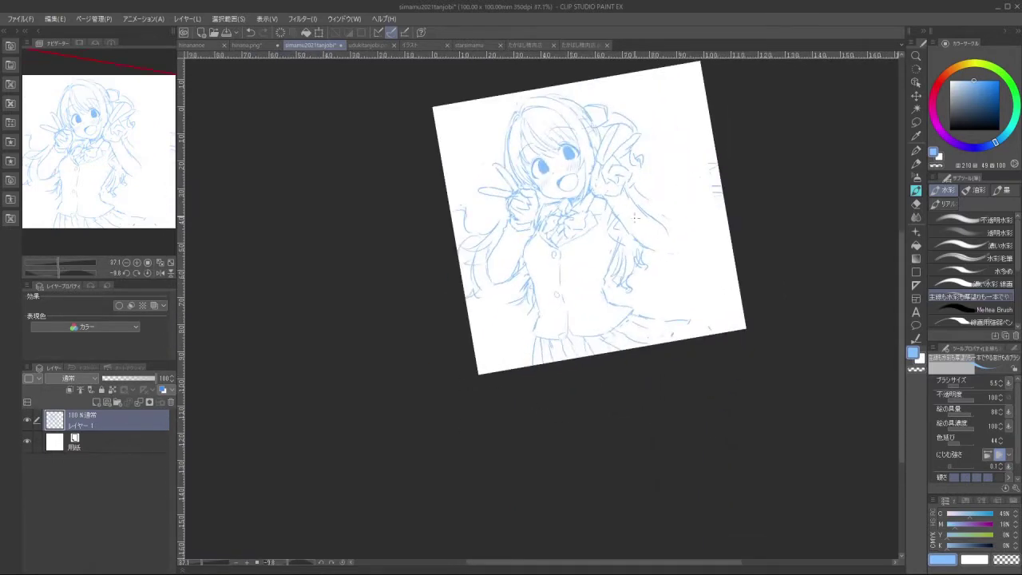
scroll(595, 228, up, 3)
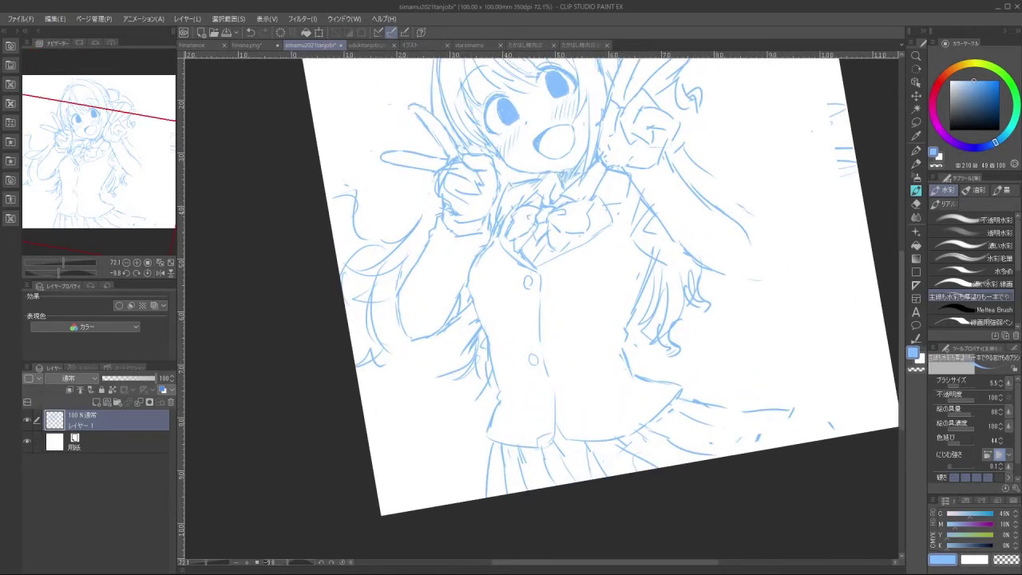
drag(560, 177, 565, 191)
key(ctrl+z)
drag(604, 151, 597, 163)
Redraw the flared side of the skirt so it spreads outward beside the waist, undoing the stray strokes
scroll(658, 248, down, 3)
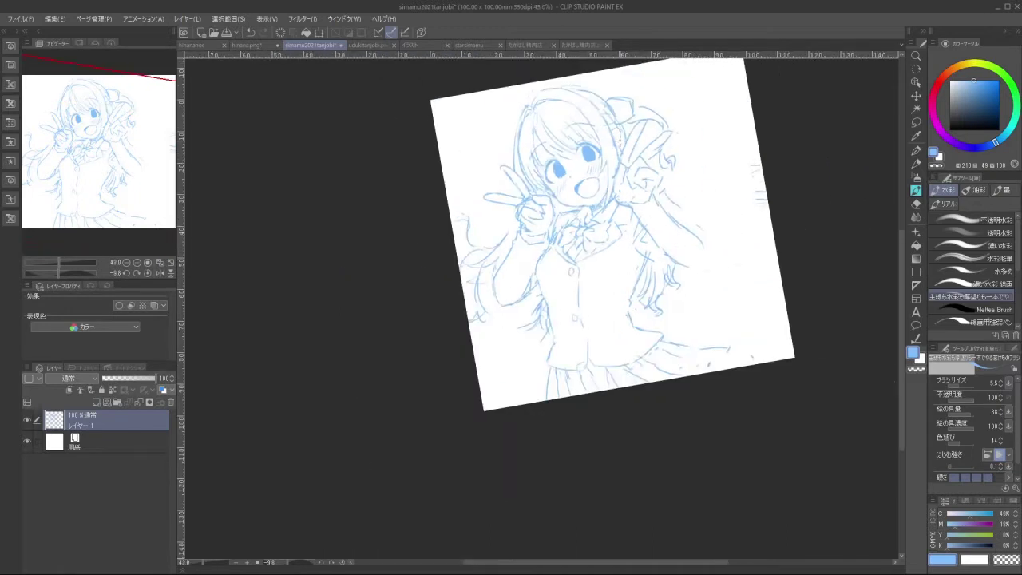
mouse_move(634, 322)
mouse_down()
mouse_move(665, 327)
mouse_move(653, 335)
mouse_move(650, 323)
mouse_move(662, 326)
mouse_move(648, 321)
mouse_move(698, 329)
mouse_move(701, 341)
mouse_move(715, 329)
mouse_move(720, 349)
mouse_up()
key(ctrl+z)
key(ctrl+z)
key(ctrl+z)
key(ctrl+z)
key(ctrl+z)
key(ctrl+z)
key(ctrl+z)
drag(590, 411, 634, 376)
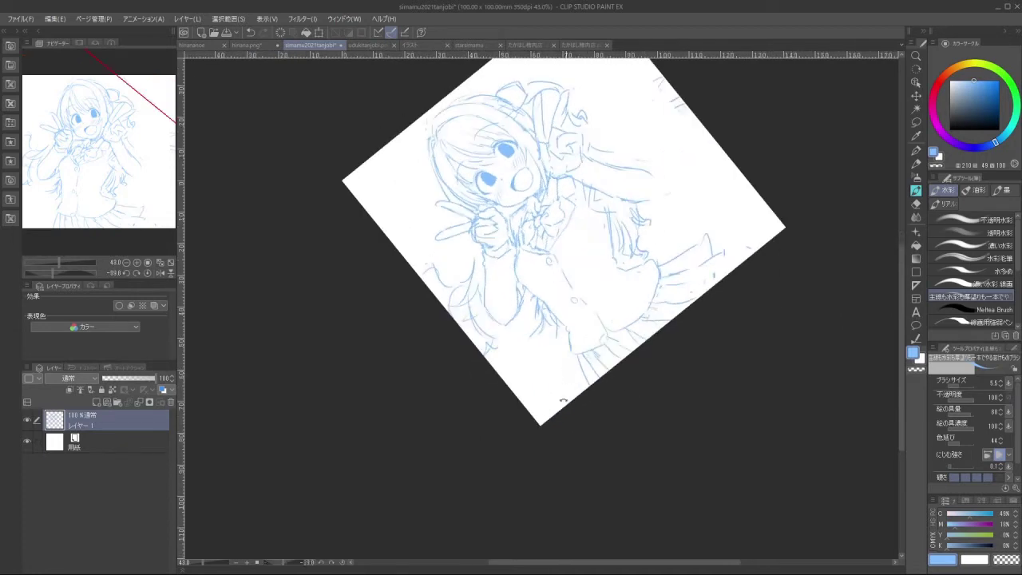
drag(564, 401, 532, 402)
drag(710, 335, 714, 342)
Move the whole sketch sideways on the canvas to make room beside the second arm, returning to the brush
scroll(679, 179, down, 3)
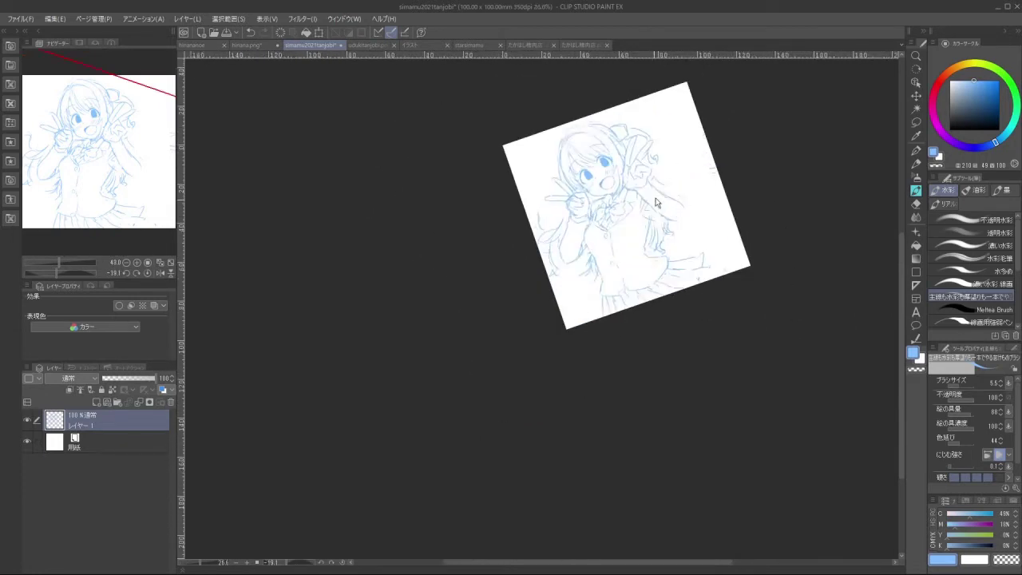
mouse_move(661, 203)
mouse_down()
mouse_move(616, 257)
mouse_move(676, 230)
mouse_up()
scroll(634, 224, up, 2)
key(k)
mouse_move(666, 275)
mouse_down()
mouse_move(608, 288)
mouse_move(607, 300)
mouse_up()
key(b)
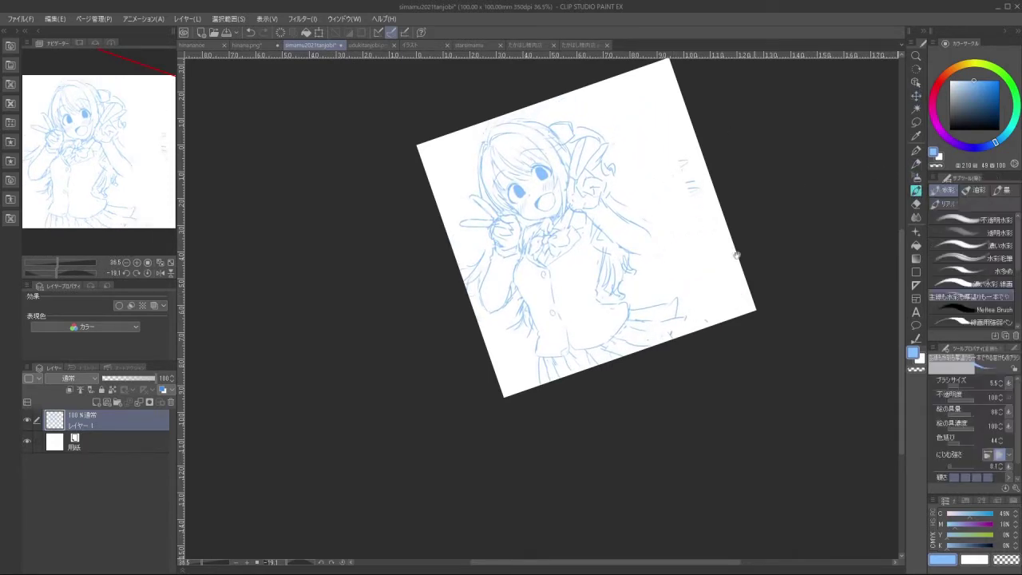
Letter "HAPPY" by hand in the empty area beside the head and second peace-sign hand
drag(528, 167, 591, 147)
drag(667, 174, 640, 210)
drag(665, 278, 616, 321)
drag(624, 259, 643, 257)
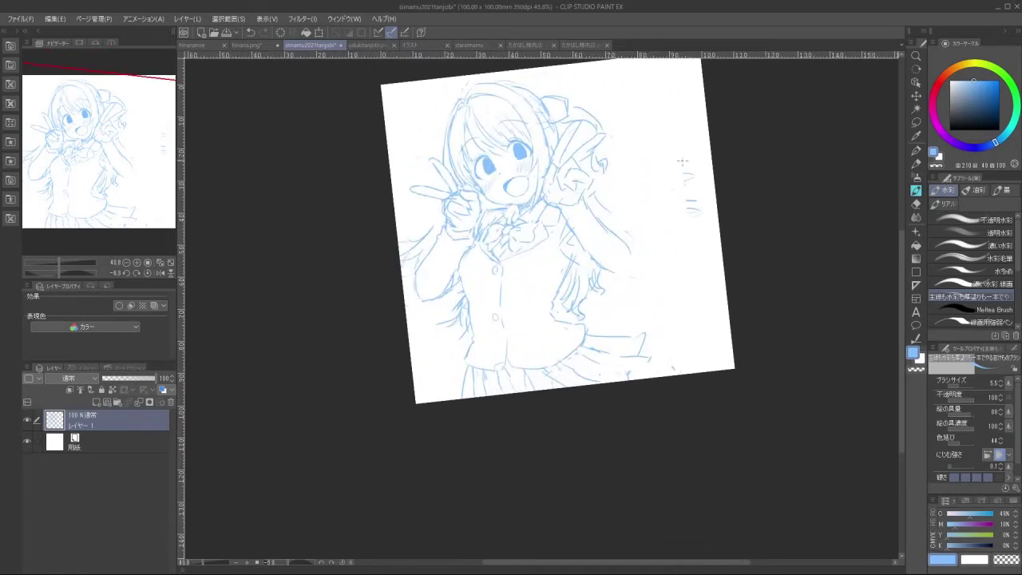
mouse_move(607, 100)
mouse_down()
mouse_move(610, 124)
mouse_move(621, 105)
mouse_move(631, 130)
mouse_move(646, 137)
mouse_up()
drag(646, 106, 663, 137)
drag(663, 107, 683, 121)
drag(692, 103, 682, 138)
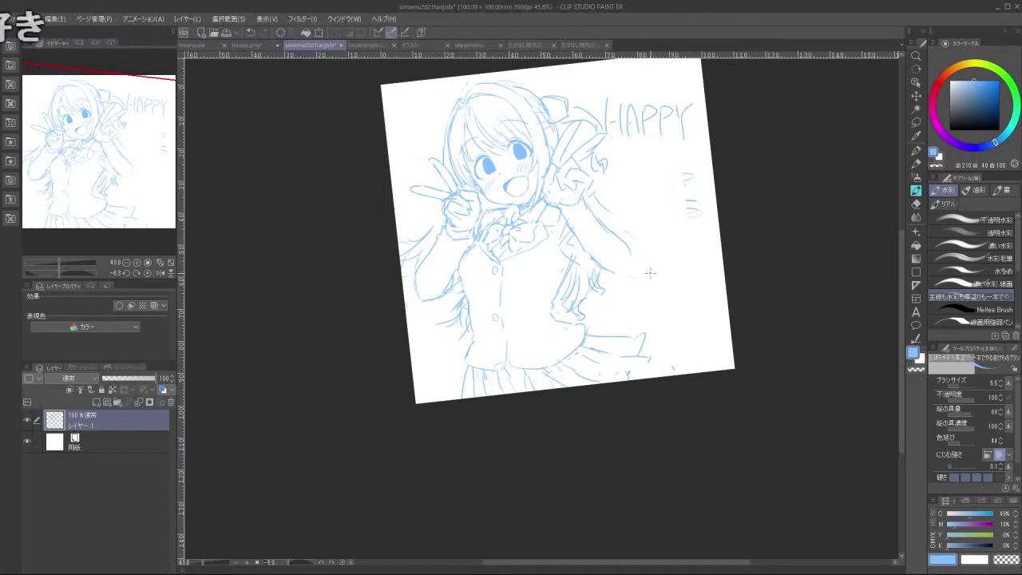
Letter "BIRTH" by hand directly beneath the word "HAPPY"
mouse_move(608, 155)
mouse_down()
mouse_move(625, 172)
mouse_move(607, 190)
mouse_up()
mouse_move(608, 159)
mouse_down()
mouse_move(606, 187)
mouse_move(640, 149)
mouse_up()
mouse_move(634, 152)
mouse_down()
mouse_move(635, 180)
mouse_move(645, 182)
mouse_up()
mouse_move(646, 154)
mouse_down()
mouse_move(665, 156)
mouse_move(651, 171)
mouse_up()
mouse_move(647, 158)
mouse_down()
mouse_move(646, 184)
mouse_move(687, 149)
mouse_up()
mouse_move(677, 149)
mouse_down()
mouse_move(679, 182)
mouse_move(690, 179)
mouse_up()
mouse_move(690, 165)
mouse_down()
mouse_move(706, 160)
mouse_move(705, 180)
mouse_up()
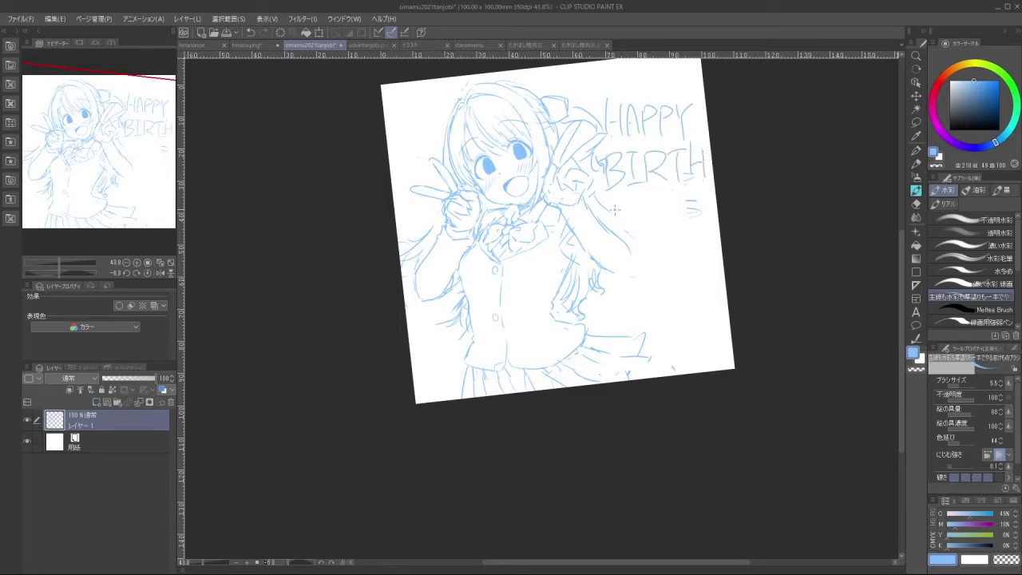
Letter "DAY" by hand beneath "BIRTH" to complete the birthday greeting
drag(616, 206, 618, 238)
mouse_move(618, 206)
mouse_down()
mouse_move(625, 235)
mouse_move(636, 237)
mouse_up()
mouse_move(644, 201)
mouse_down()
mouse_move(659, 235)
mouse_move(662, 219)
mouse_up()
mouse_move(662, 192)
mouse_down()
mouse_move(669, 231)
mouse_move(672, 220)
mouse_up()
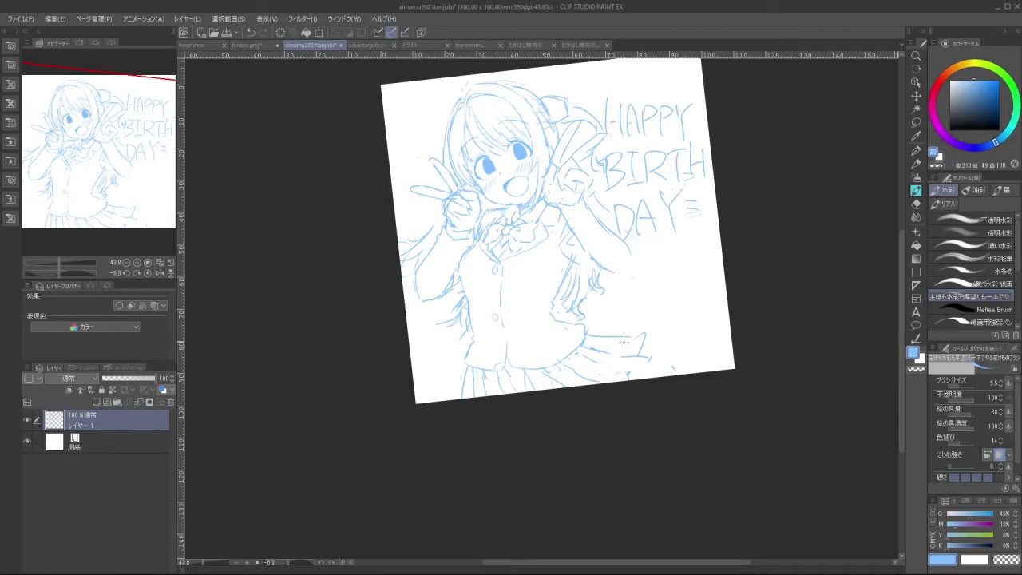
Rework the flared skirt's outer edge and pleats below the greeting, undoing unwanted strokes
key(ctrl+z)
mouse_move(585, 332)
mouse_down()
mouse_move(642, 323)
mouse_move(648, 354)
mouse_move(639, 356)
mouse_move(648, 353)
mouse_move(636, 379)
mouse_up()
key(ctrl+z)
key(ctrl+z)
key(ctrl+z)
key(ctrl+z)
key(ctrl+z)
Redraw the second arm's sleeve and elbow contours beside the word "DAY", undoing the failed strokes
mouse_move(553, 210)
mouse_down()
mouse_move(575, 245)
mouse_move(589, 198)
mouse_move(609, 231)
mouse_move(589, 250)
mouse_move(611, 272)
mouse_move(592, 265)
mouse_up()
key(ctrl+z)
key(ctrl+z)
key(ctrl+z)
mouse_move(562, 220)
mouse_down()
mouse_move(595, 270)
mouse_move(618, 274)
mouse_up()
drag(601, 219, 623, 237)
key(ctrl+z)
drag(622, 238, 638, 278)
key(ctrl+z)
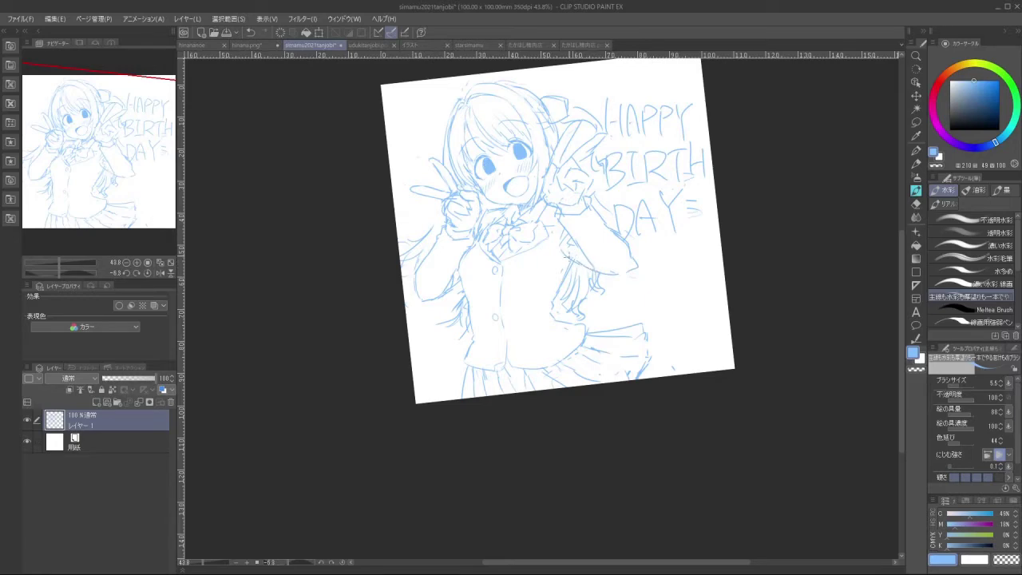
Add light strokes to the hair hanging below the second arm
drag(583, 261, 564, 347)
drag(551, 416, 609, 297)
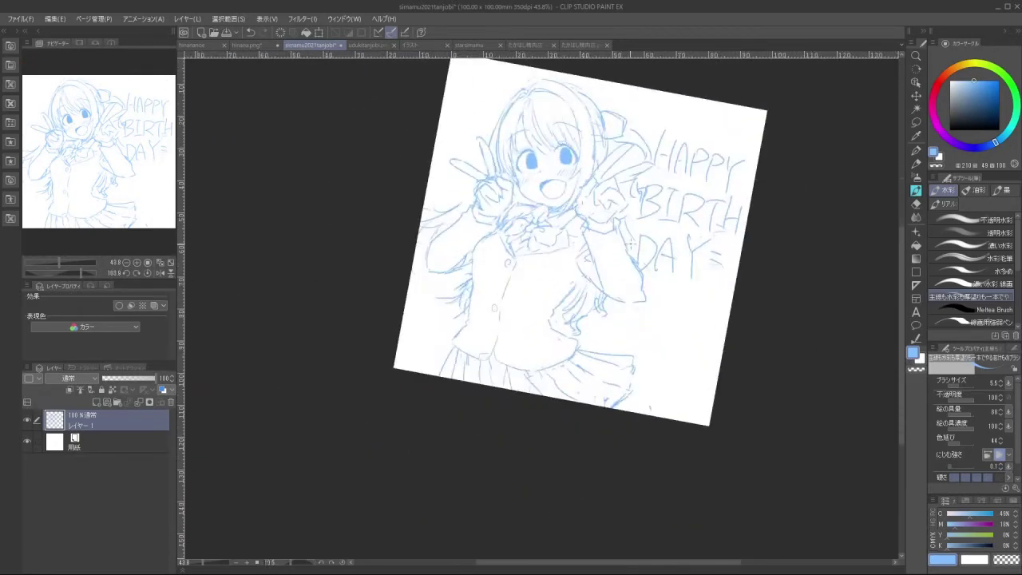
drag(536, 397, 559, 396)
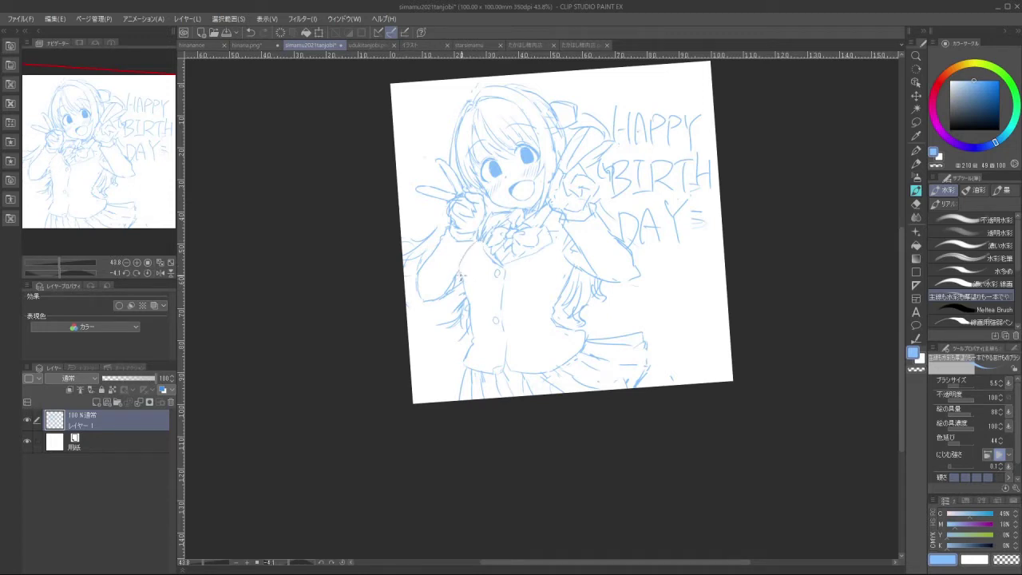
drag(557, 272, 550, 270)
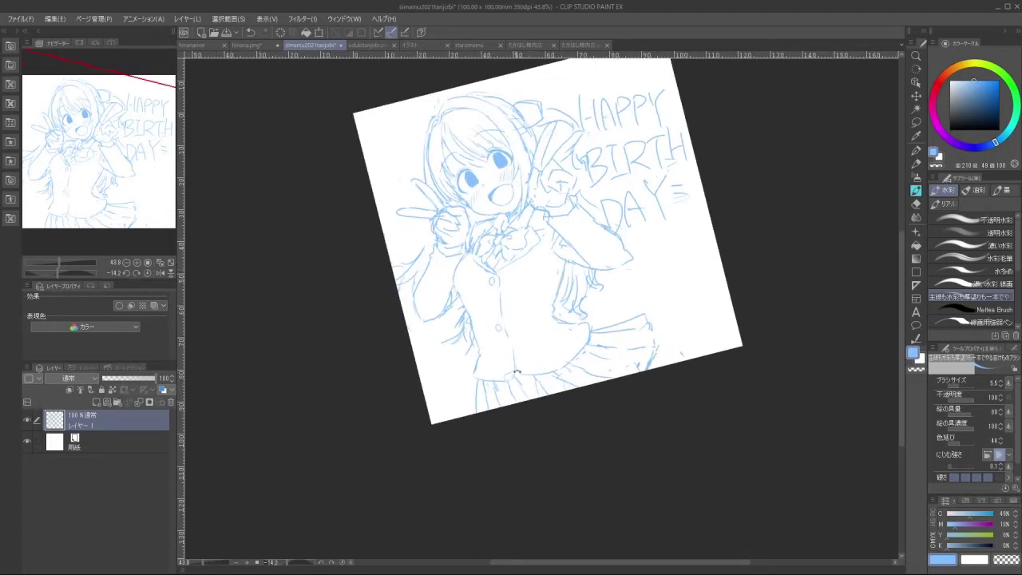
drag(517, 371, 618, 154)
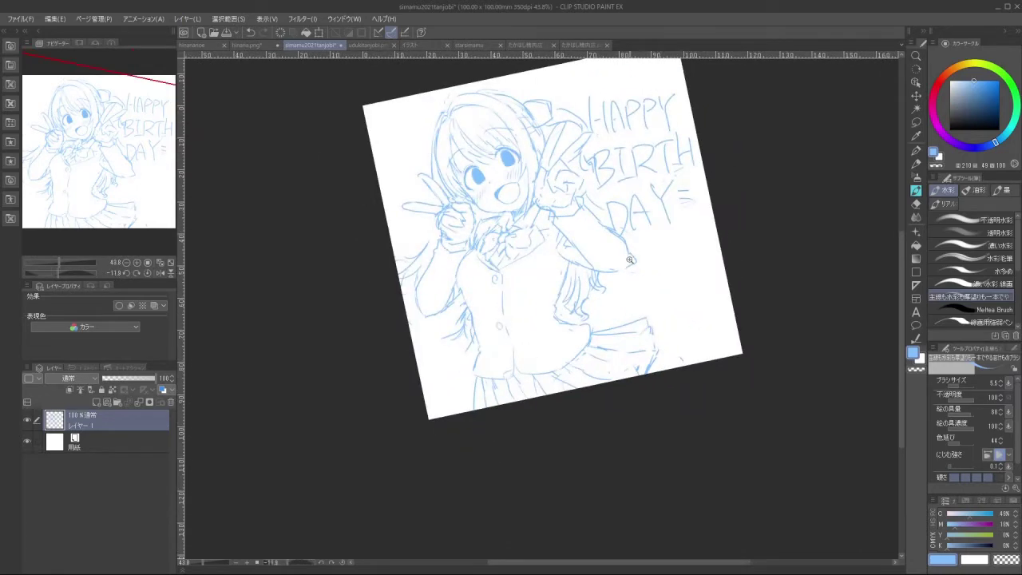
drag(630, 261, 598, 299)
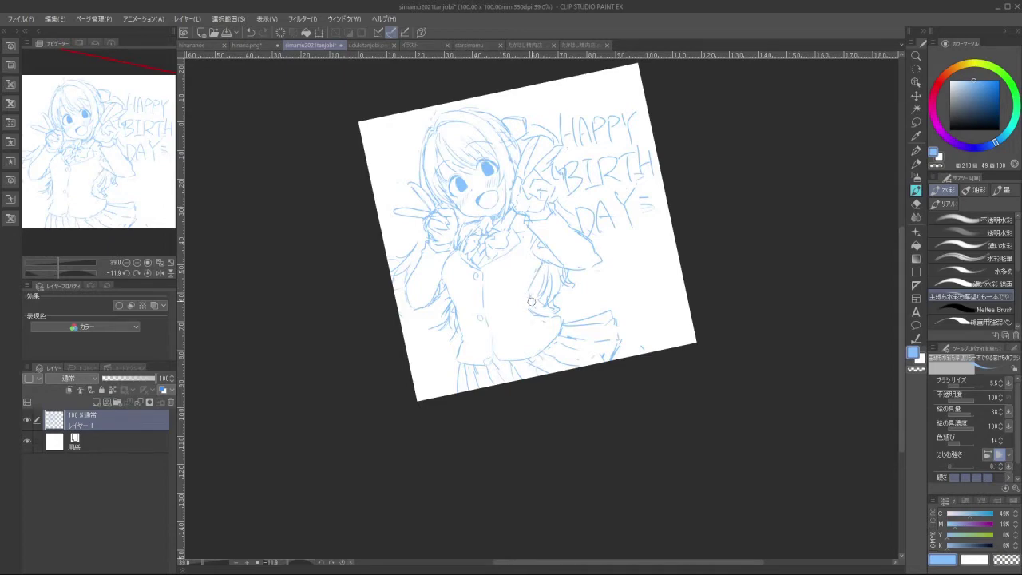
drag(571, 407, 550, 413)
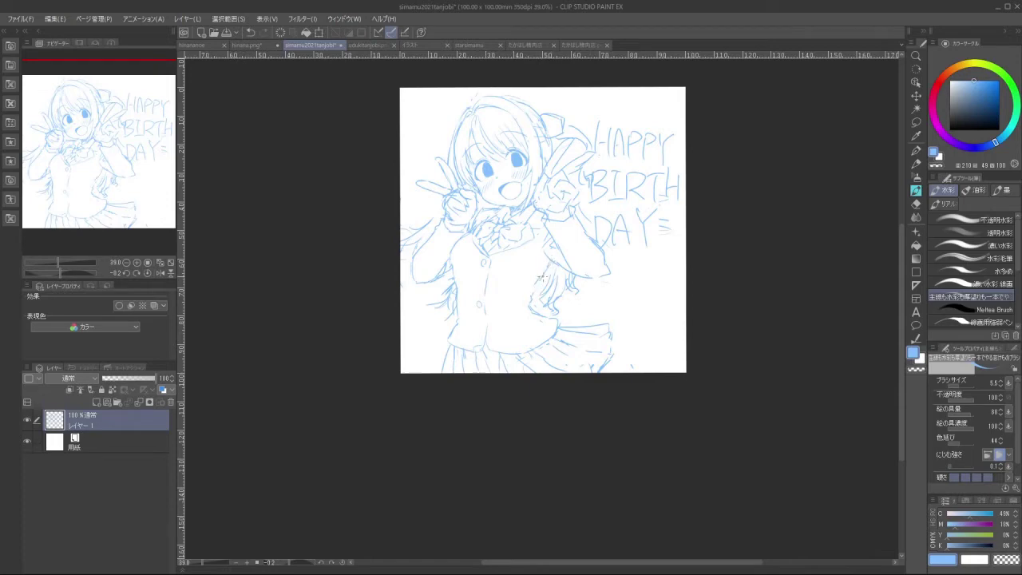
Rework the lines where the hair meets the torso's side beneath the second arm, undoing rejected strokes
key(ctrl+z)
drag(549, 258, 537, 279)
key(ctrl+z)
mouse_move(541, 375)
mouse_down()
mouse_move(642, 302)
mouse_move(562, 220)
mouse_up()
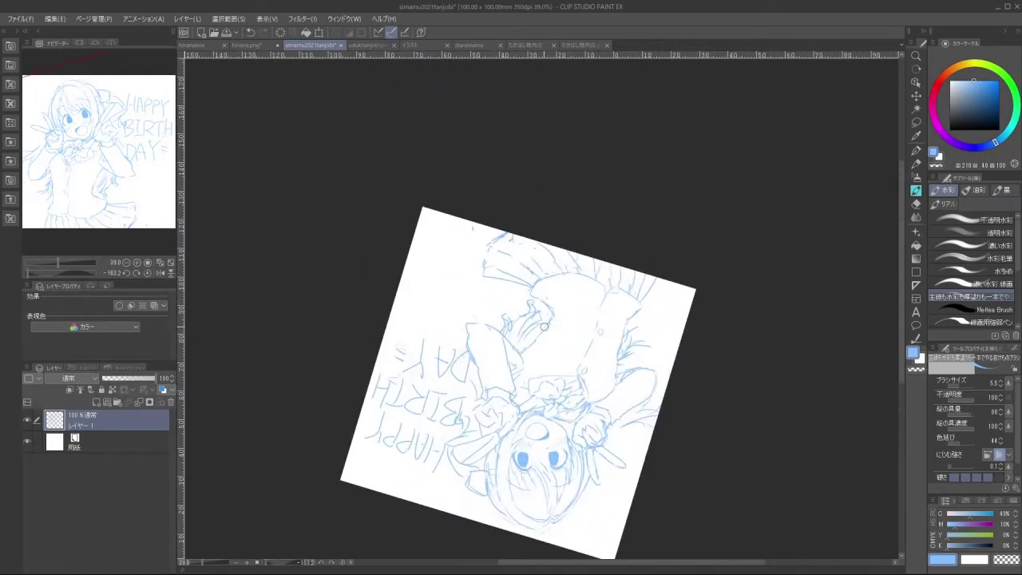
drag(548, 325, 544, 336)
drag(541, 380, 560, 230)
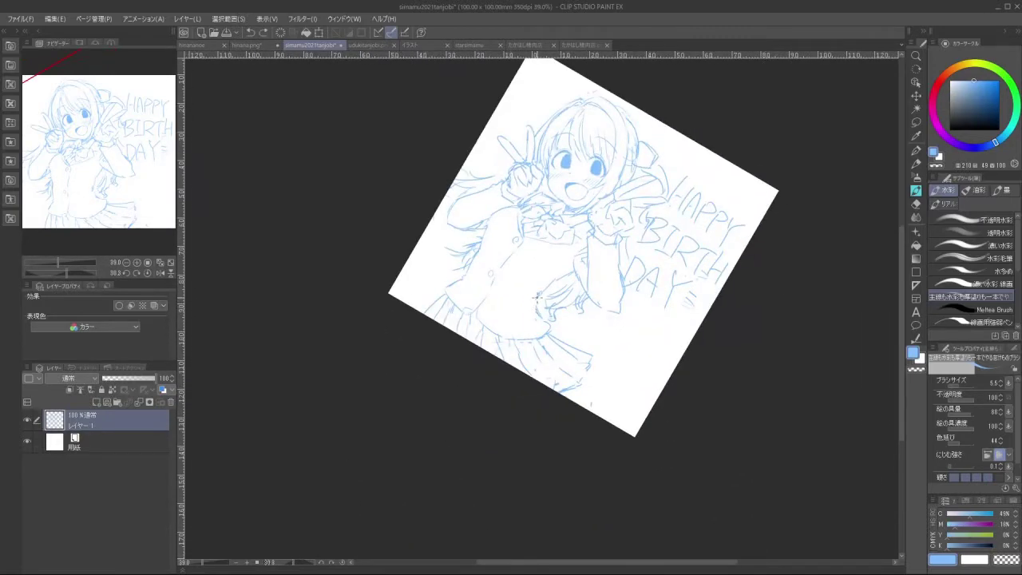
key(ctrl+z)
drag(538, 390, 627, 311)
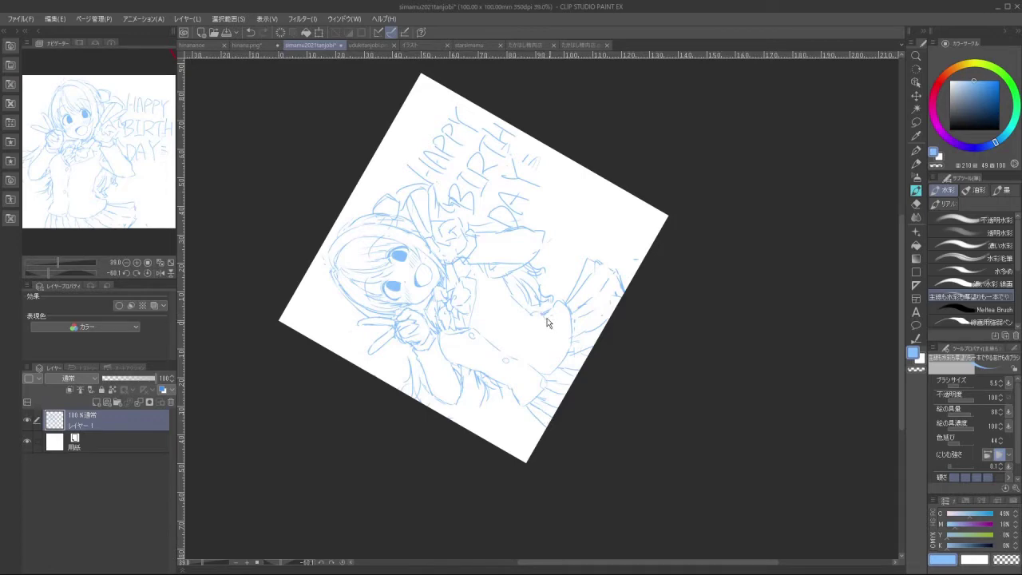
mouse_move(544, 317)
mouse_down()
mouse_move(632, 263)
mouse_move(600, 427)
mouse_move(616, 360)
mouse_up()
drag(577, 432, 613, 393)
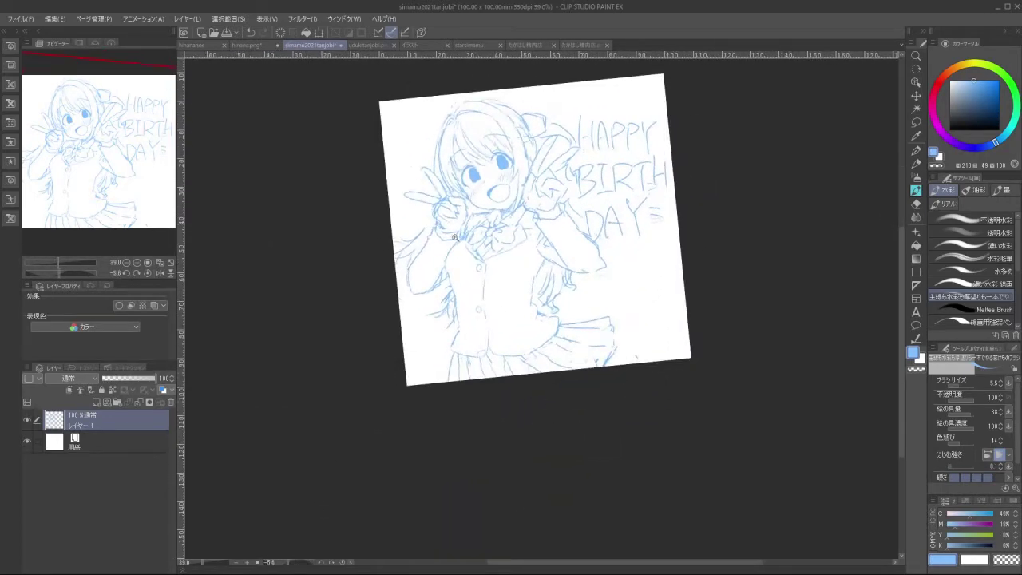
drag(456, 238, 475, 245)
drag(627, 234, 610, 240)
drag(671, 97, 651, 106)
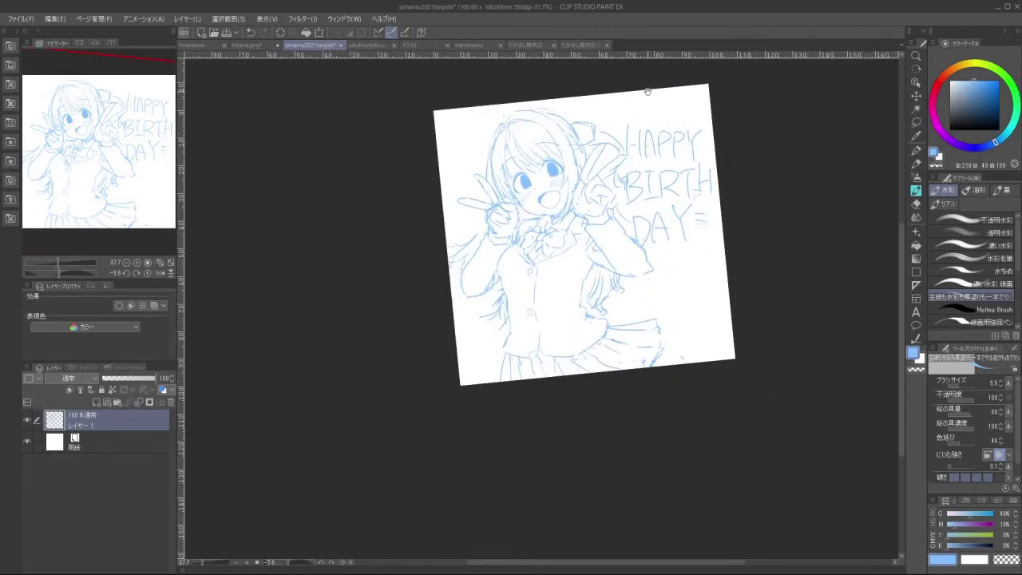
drag(524, 172, 546, 182)
drag(665, 209, 639, 215)
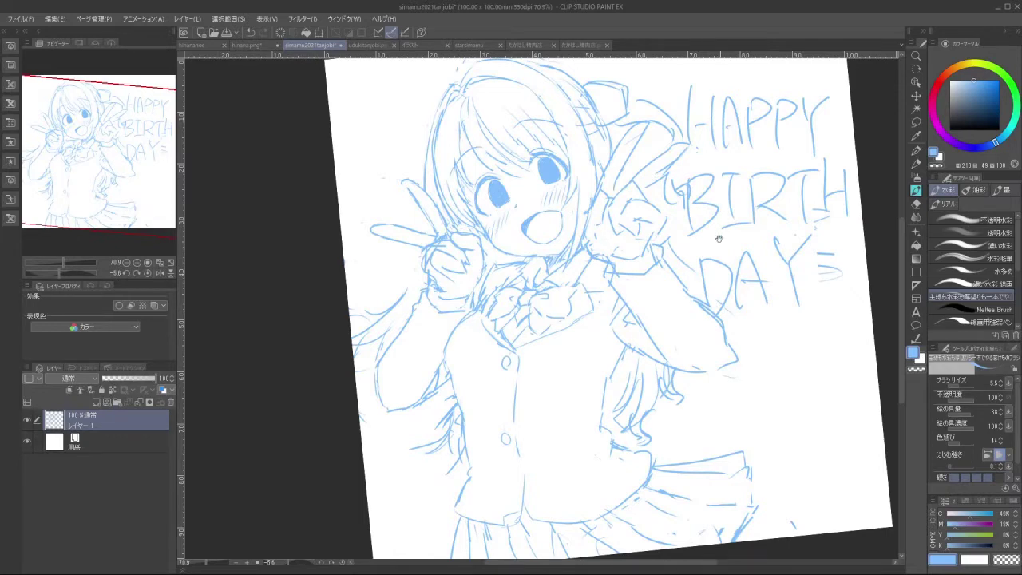
scroll(710, 263, down, 2)
drag(725, 213, 698, 198)
Lasso-select the girl's head and scale it down to 98% with its proportions locked
click(916, 123)
scroll(529, 211, up, 3)
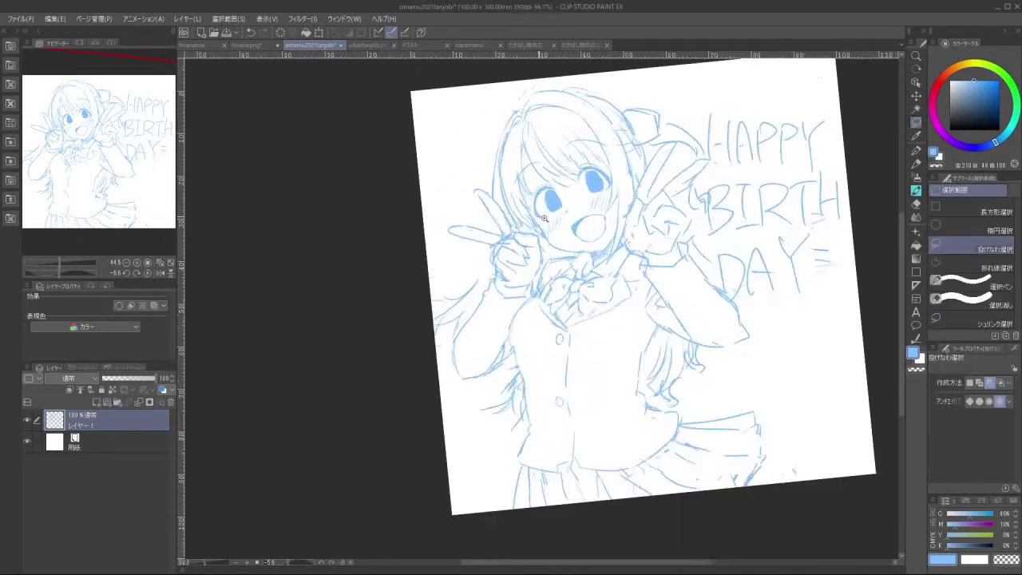
mouse_move(556, 263)
mouse_down()
mouse_move(500, 208)
mouse_move(485, 162)
mouse_move(491, 100)
mouse_move(514, 71)
mouse_move(601, 61)
mouse_move(701, 120)
mouse_move(705, 137)
mouse_move(679, 168)
mouse_move(628, 315)
mouse_move(625, 296)
mouse_move(557, 297)
mouse_up()
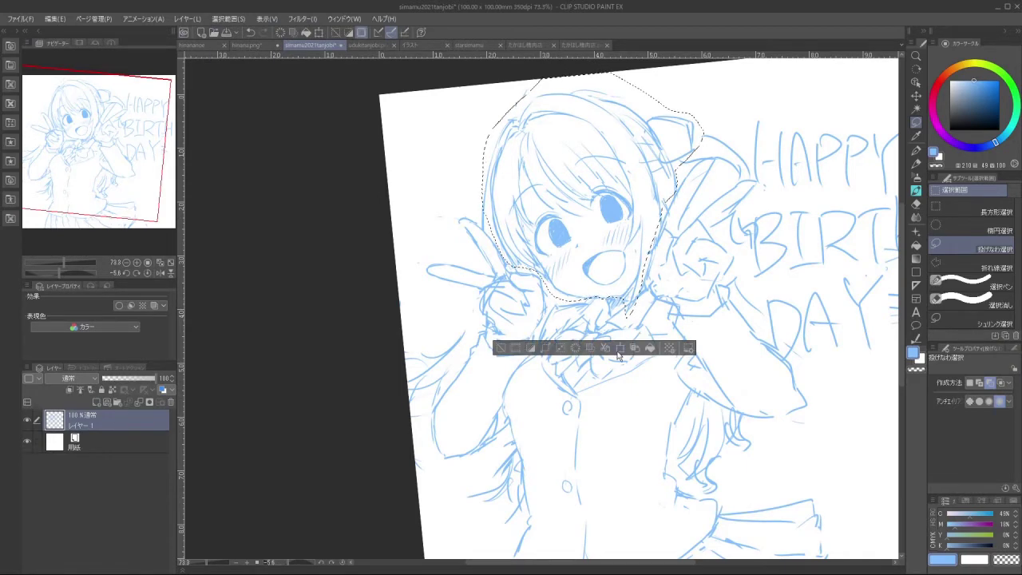
click(616, 349)
drag(717, 305, 707, 303)
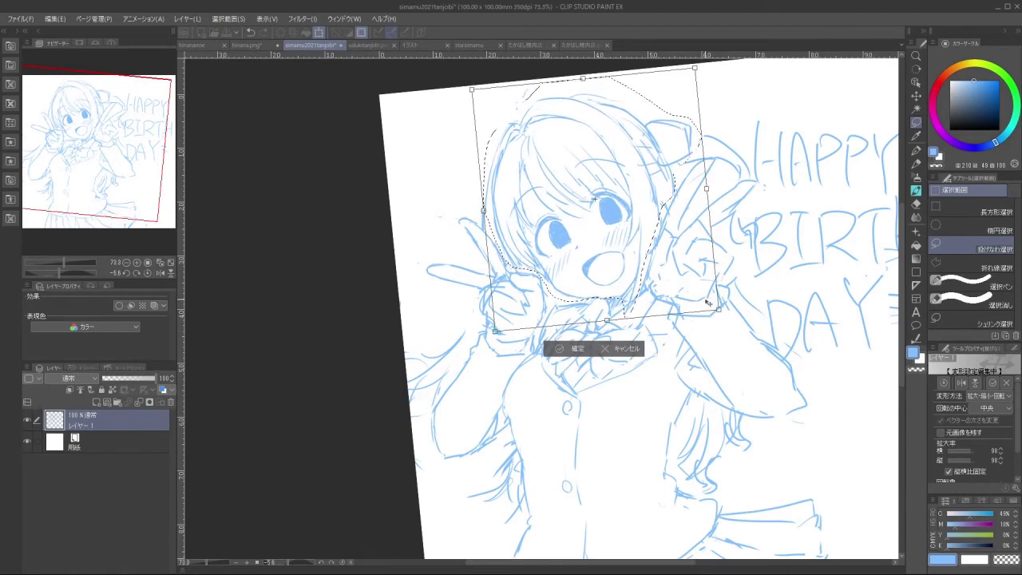
click(575, 349)
scroll(636, 330, down, 5)
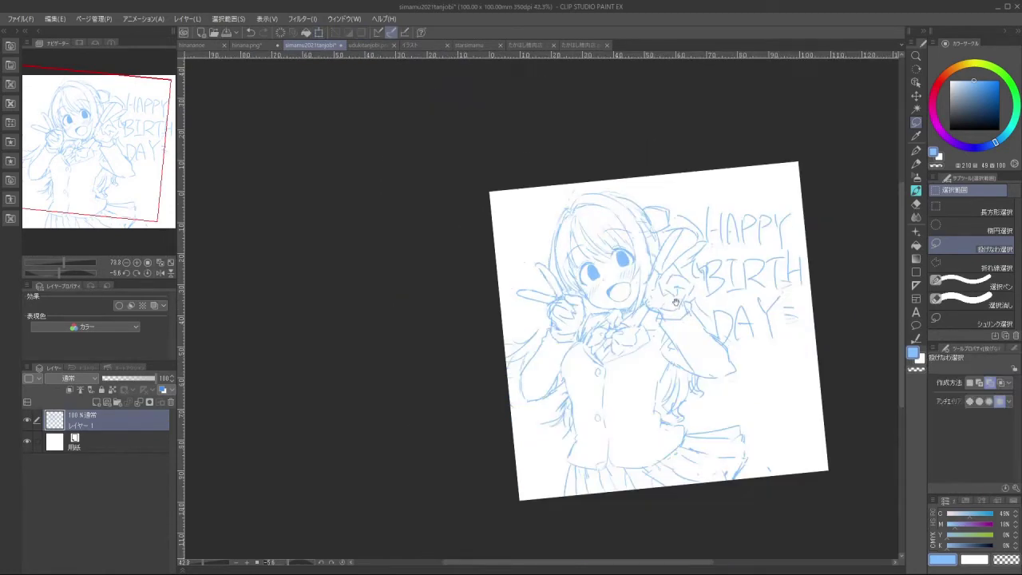
Rework the finger lines inside the palm of the peace-sign hand opposite the lettering, undoing the rejected strokes
drag(692, 206, 655, 86)
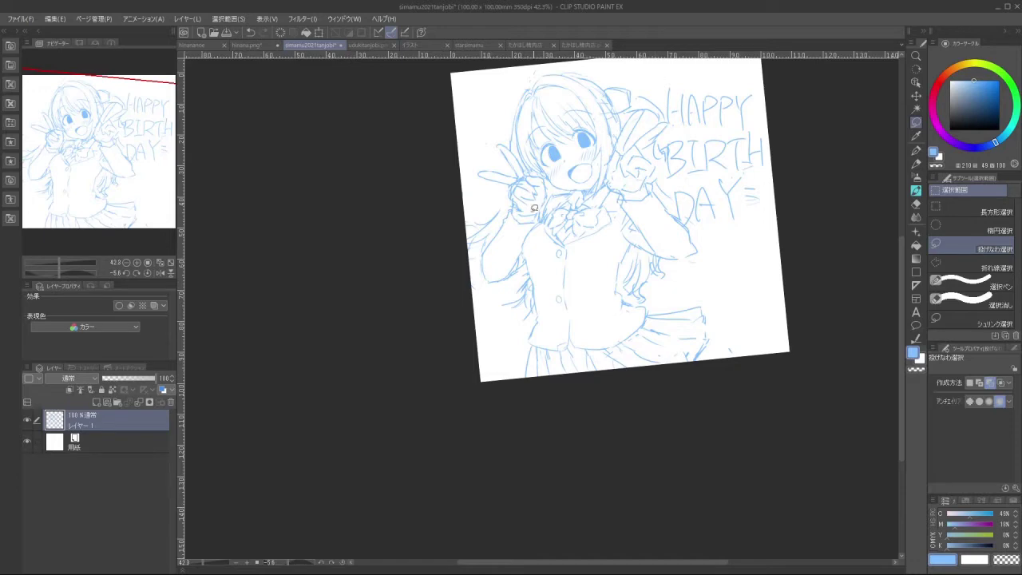
click(916, 191)
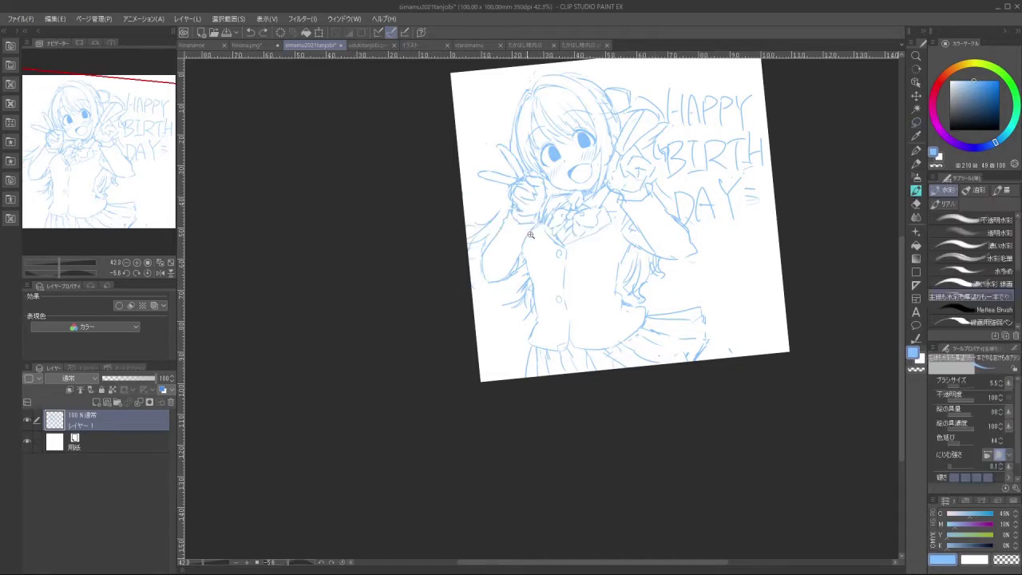
drag(530, 234, 563, 232)
drag(488, 370, 581, 382)
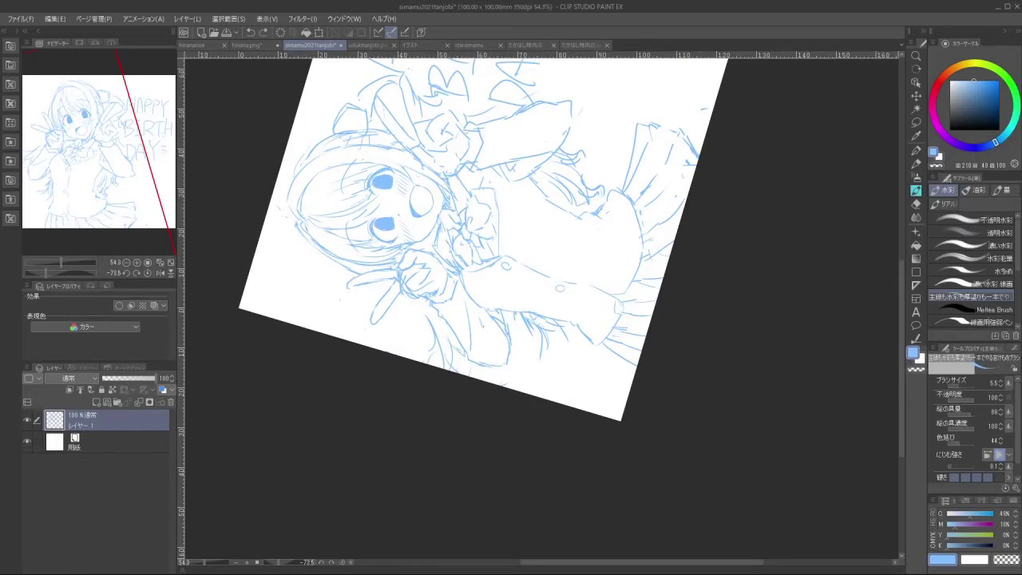
drag(493, 408, 629, 224)
drag(610, 314, 477, 313)
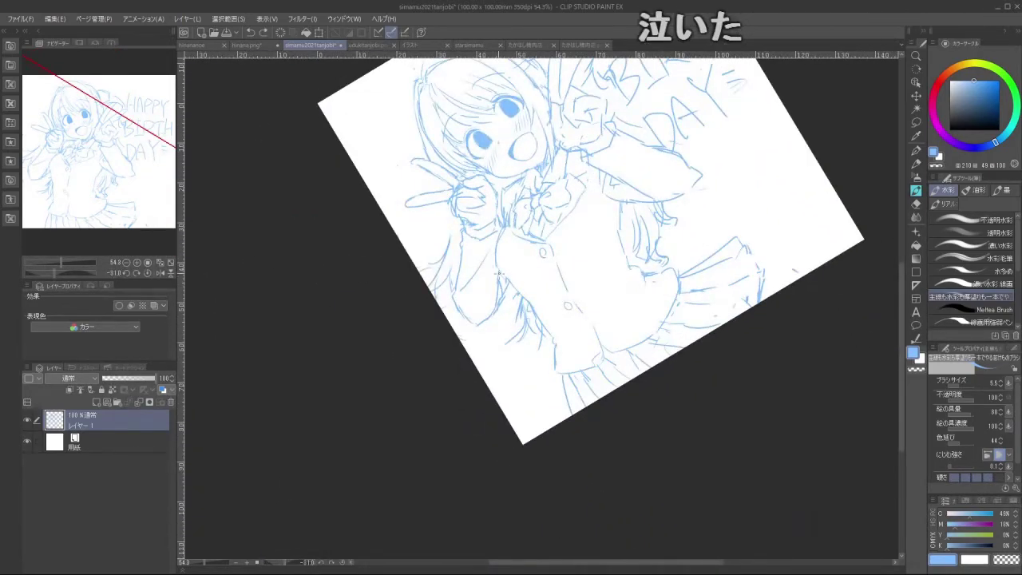
scroll(503, 272, down, 2)
scroll(503, 278, up, 3)
drag(540, 414, 641, 362)
scroll(453, 329, up, 3)
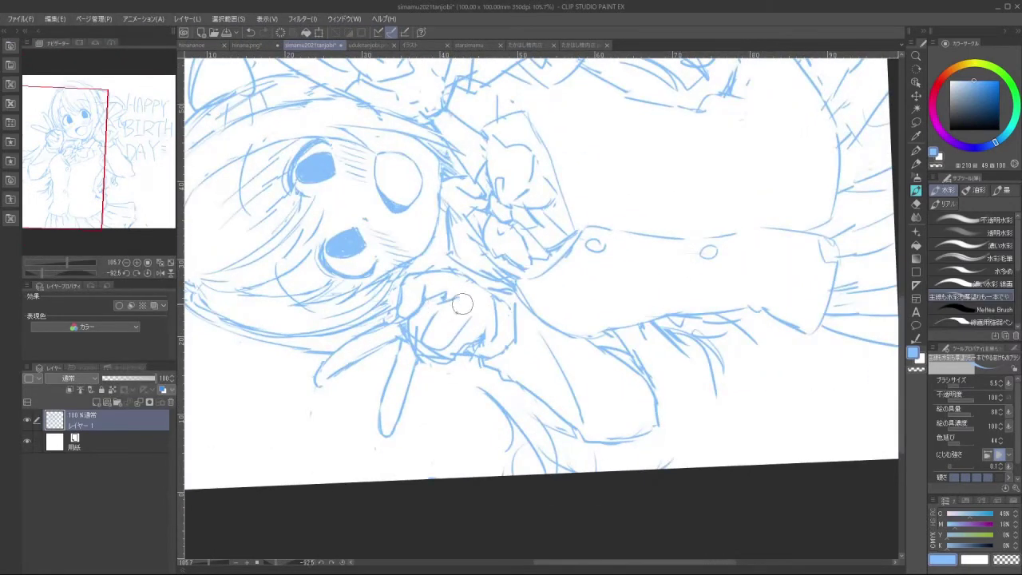
mouse_move(460, 313)
mouse_down()
mouse_move(447, 327)
mouse_move(455, 340)
mouse_move(447, 329)
mouse_up()
key(ctrl+z)
key(ctrl+z)
Redraw the folded fingers and thumb of the peace-sign hand opposite the lettering
mouse_move(443, 405)
mouse_down()
mouse_move(596, 417)
mouse_move(693, 362)
mouse_move(623, 264)
mouse_move(607, 252)
mouse_move(559, 259)
mouse_up()
mouse_move(484, 276)
mouse_down()
mouse_move(521, 292)
mouse_move(502, 257)
mouse_up()
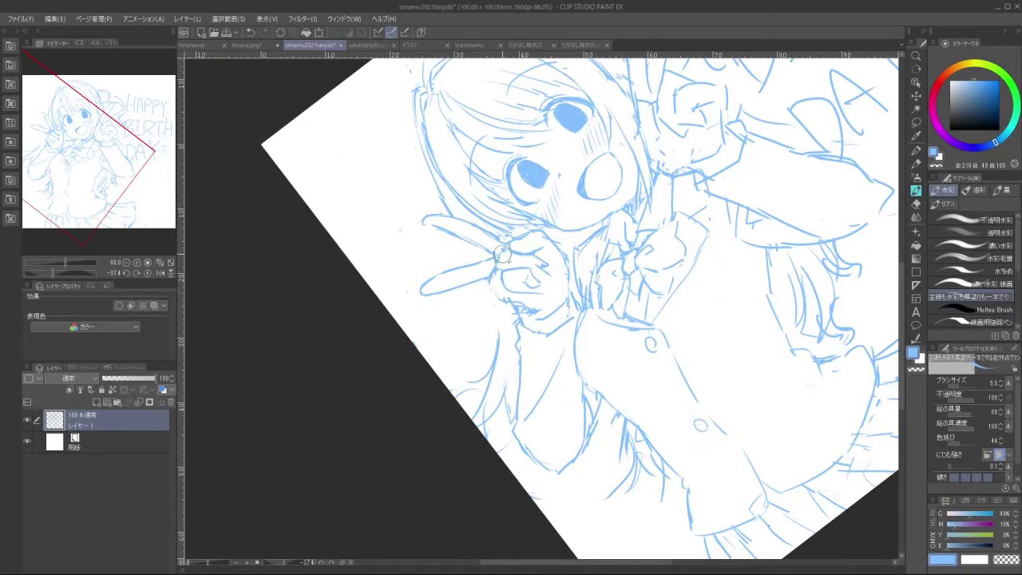
mouse_move(548, 383)
mouse_down()
mouse_move(613, 290)
mouse_move(503, 359)
mouse_up()
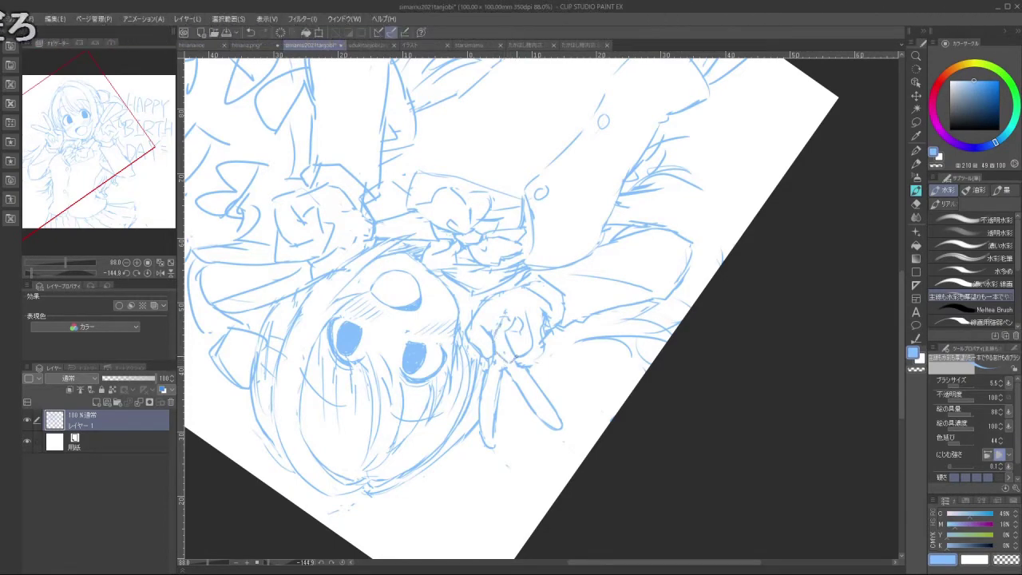
drag(484, 292, 603, 308)
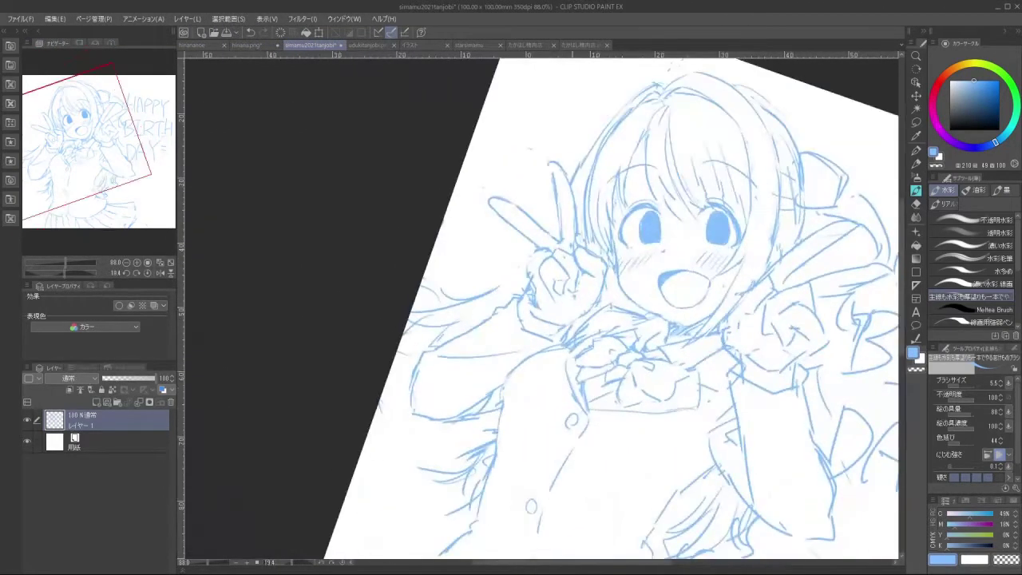
drag(653, 222, 605, 230)
Lasso-select the folded finger lines in that hand's palm, shift them slightly with a transform, and clear the selection
click(917, 123)
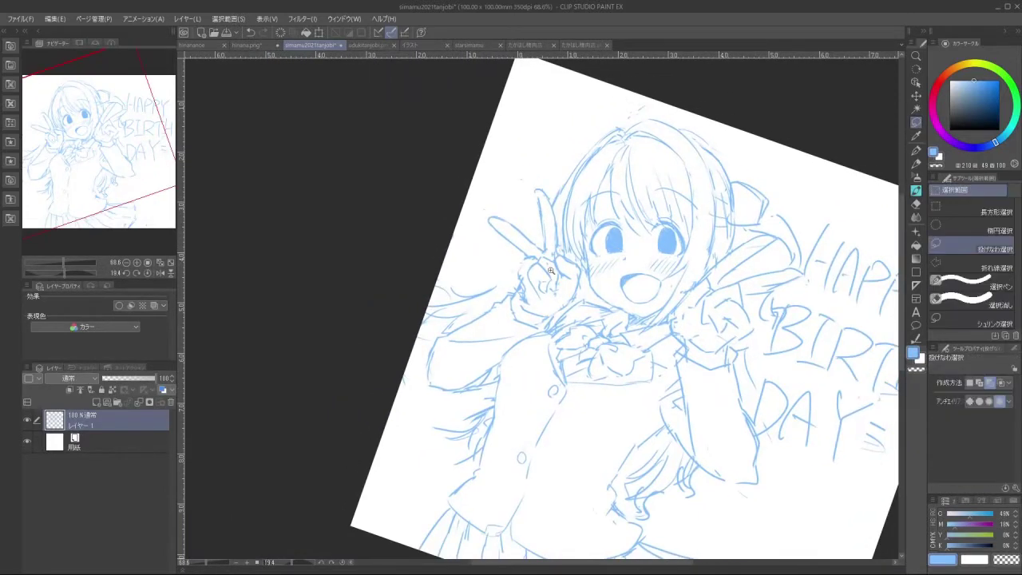
mouse_move(552, 271)
mouse_down()
mouse_move(555, 301)
mouse_move(527, 294)
mouse_move(518, 264)
mouse_move(539, 239)
mouse_move(579, 264)
mouse_move(552, 313)
mouse_up()
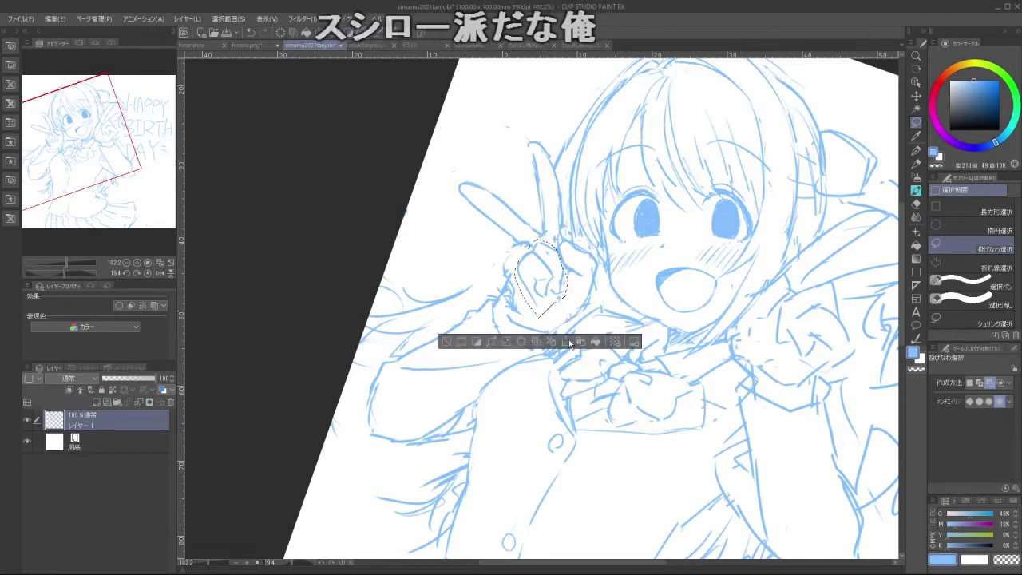
key(ctrl+t)
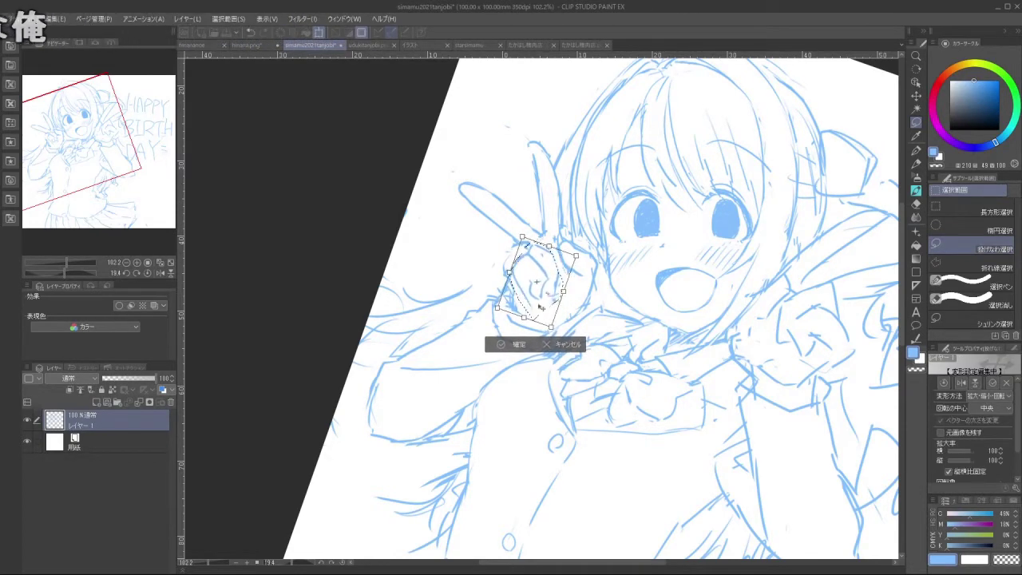
click(504, 345)
click(474, 349)
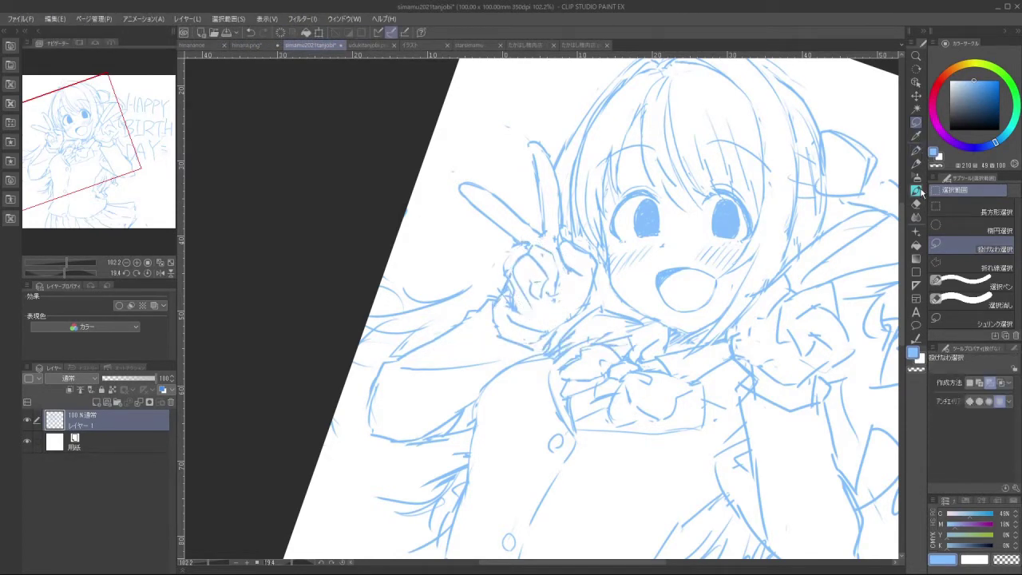
Rework the thumb and folded finger lines in the palm with the watercolor brush
key(b)
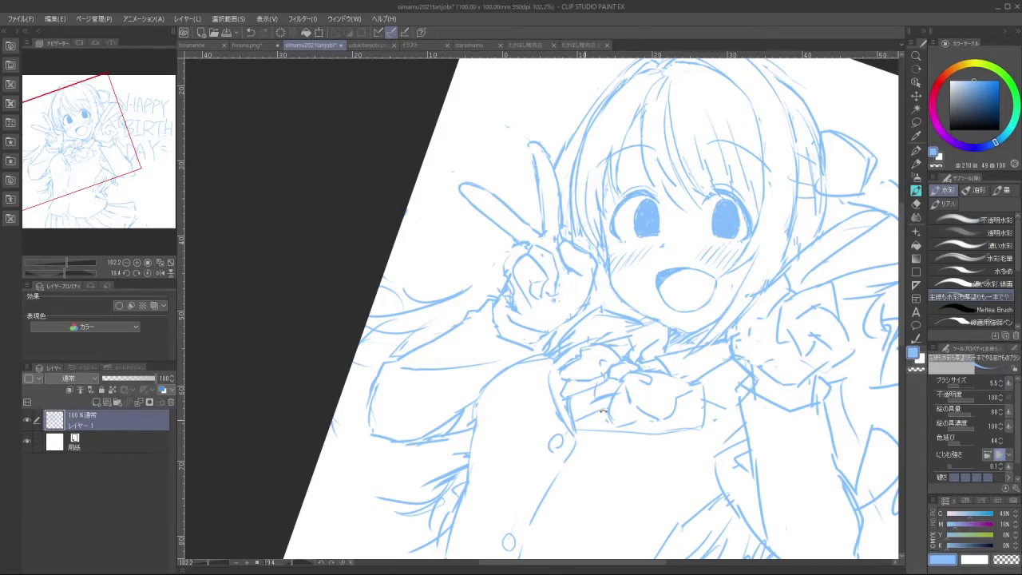
mouse_move(604, 412)
mouse_down()
mouse_move(589, 222)
mouse_move(508, 257)
mouse_up()
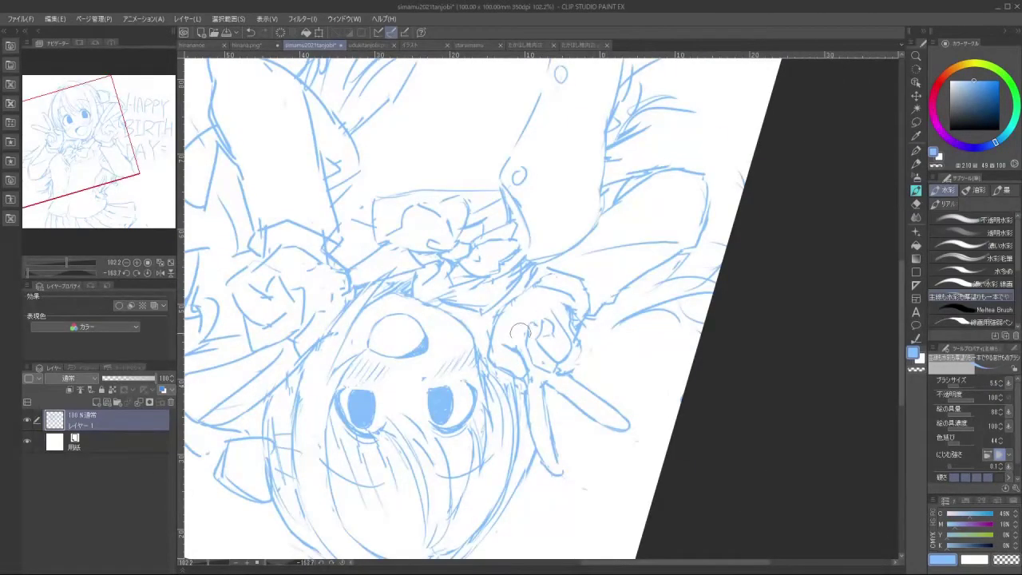
mouse_move(520, 334)
mouse_down()
mouse_move(636, 301)
mouse_move(559, 232)
mouse_move(519, 288)
mouse_up()
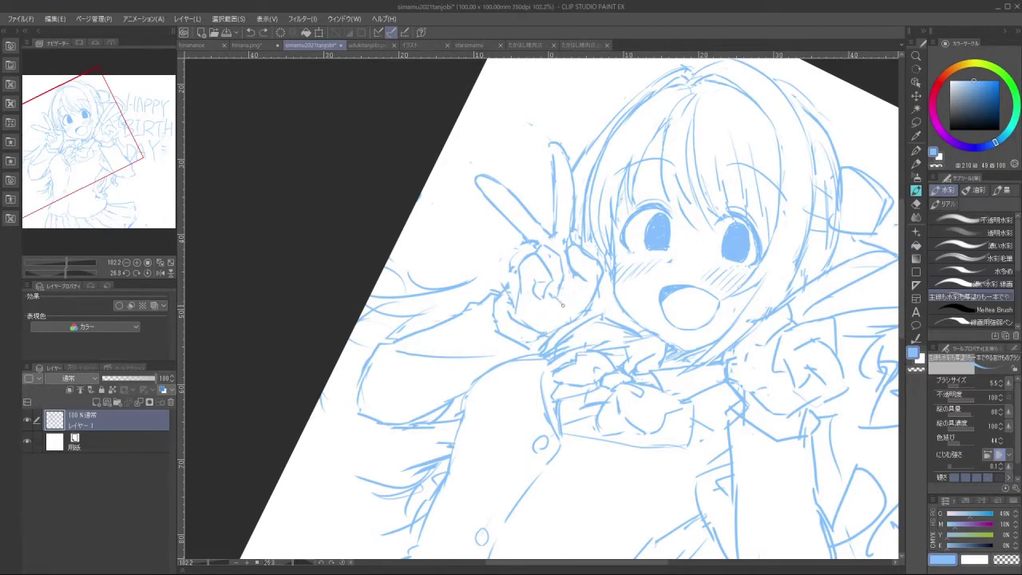
mouse_move(472, 280)
mouse_down()
mouse_move(504, 373)
mouse_move(592, 370)
mouse_move(601, 316)
mouse_move(586, 291)
mouse_up()
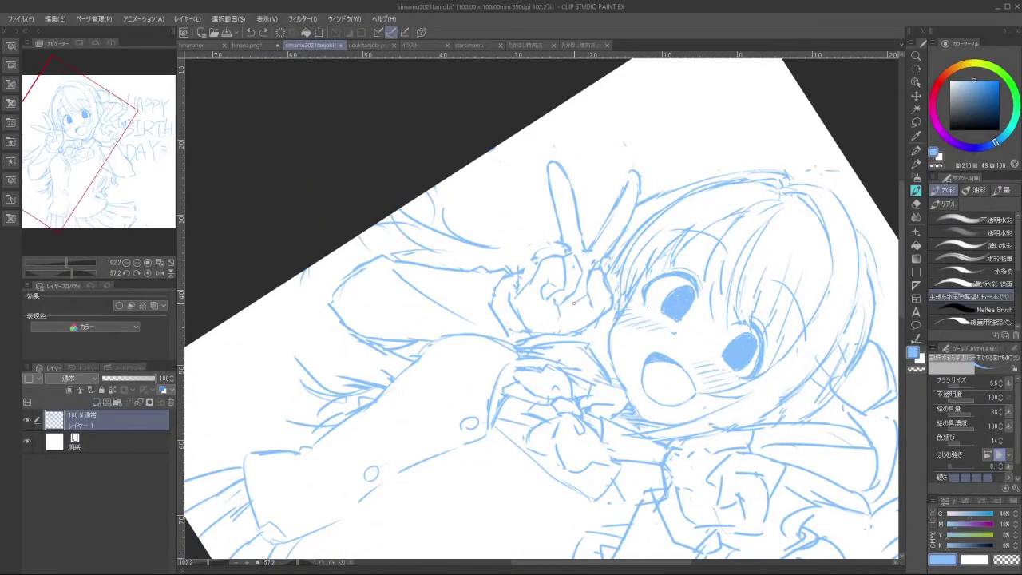
key(minus)
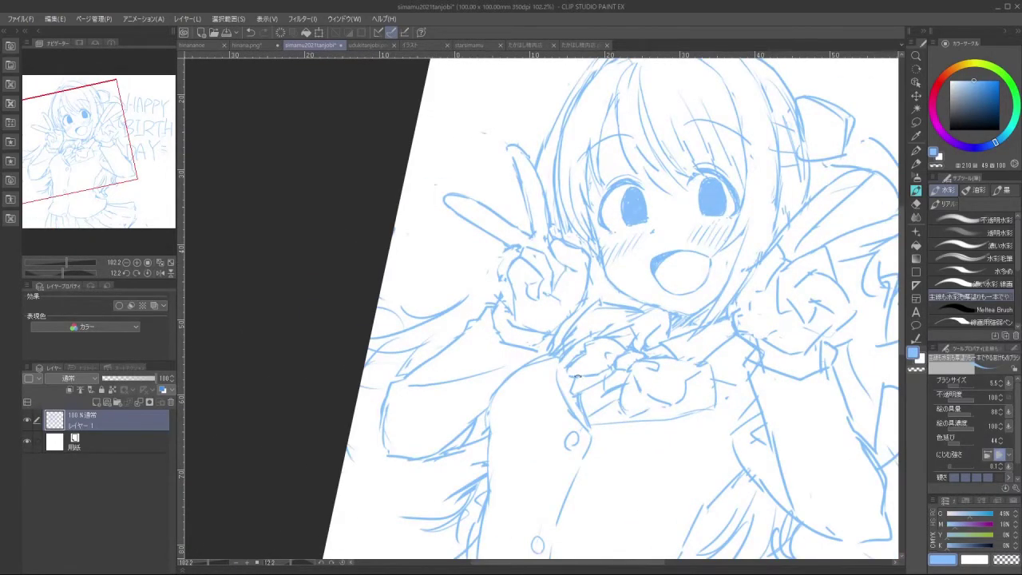
Touch up the lines at the base of the raised fingers, undoing the rejected stroke
mouse_move(563, 281)
mouse_down()
mouse_move(625, 285)
mouse_move(628, 227)
mouse_up()
drag(643, 302, 591, 252)
drag(590, 252, 612, 274)
mouse_move(524, 375)
mouse_down()
mouse_move(617, 306)
mouse_move(568, 241)
mouse_move(494, 255)
mouse_move(471, 320)
mouse_up()
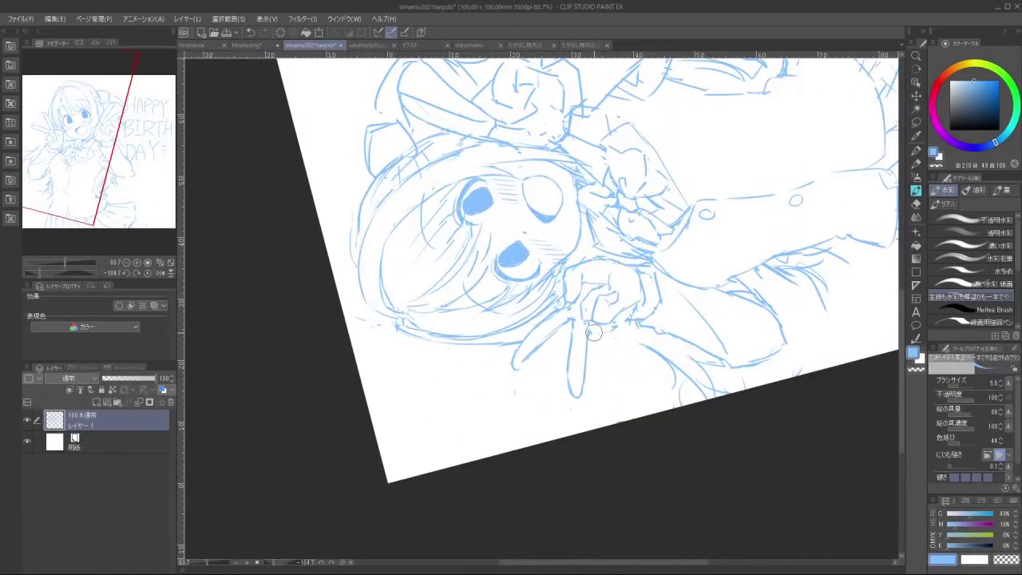
drag(589, 328, 587, 347)
key(ctrl+z)
mouse_move(612, 276)
mouse_down()
mouse_move(500, 241)
mouse_move(479, 363)
mouse_move(602, 389)
mouse_move(558, 352)
mouse_up()
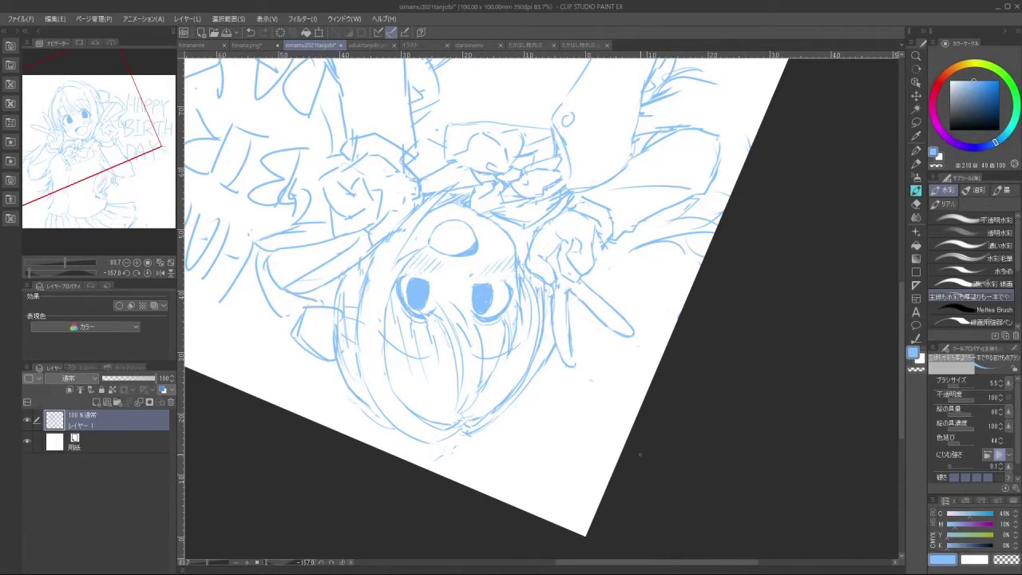
Lasso-select the hand's two raised fingers one at a time and nudge each closer to the palm with a transform
click(916, 123)
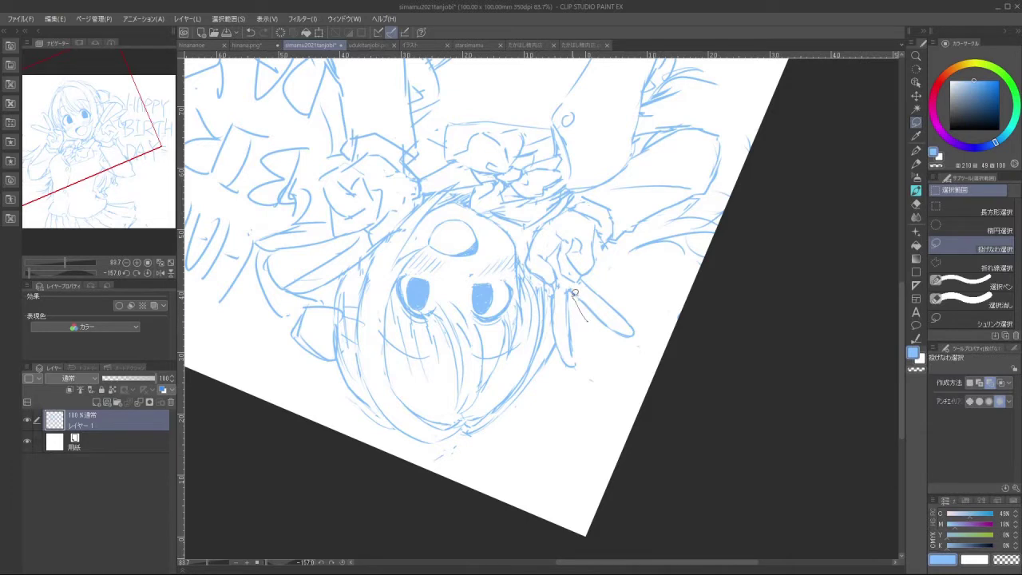
mouse_move(587, 273)
mouse_down()
mouse_move(631, 305)
mouse_move(650, 347)
mouse_move(605, 353)
mouse_move(619, 328)
mouse_up()
click(634, 380)
click(584, 378)
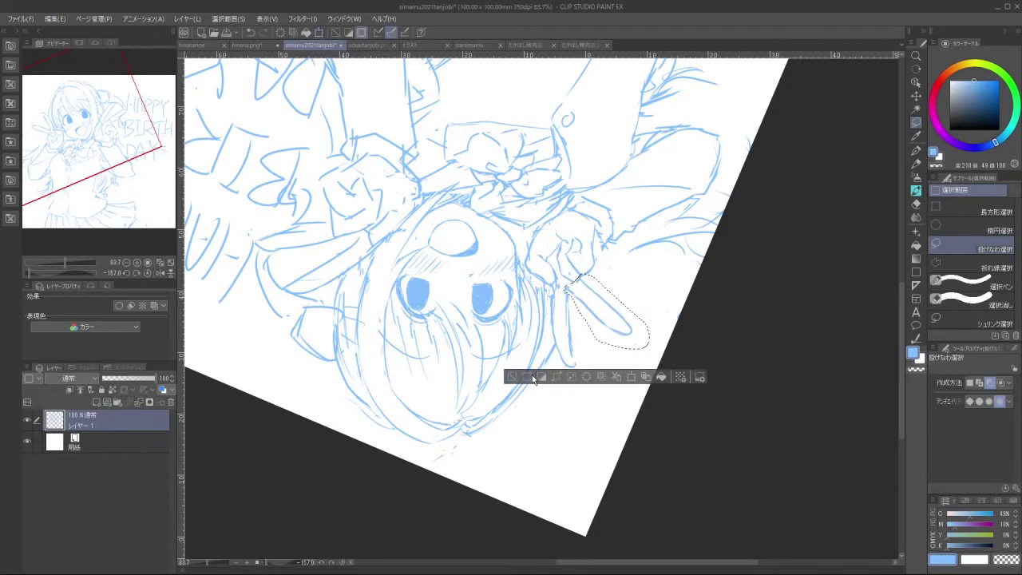
click(516, 377)
mouse_move(561, 366)
mouse_down()
mouse_move(551, 302)
mouse_move(560, 282)
mouse_move(590, 355)
mouse_move(578, 372)
mouse_move(578, 350)
mouse_move(589, 353)
mouse_up()
click(589, 402)
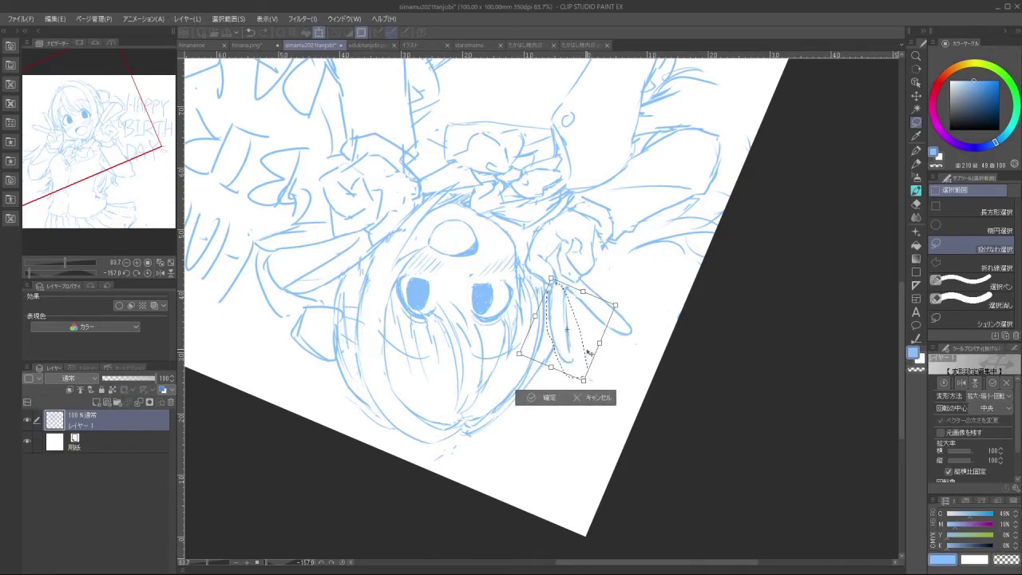
click(549, 397)
click(481, 394)
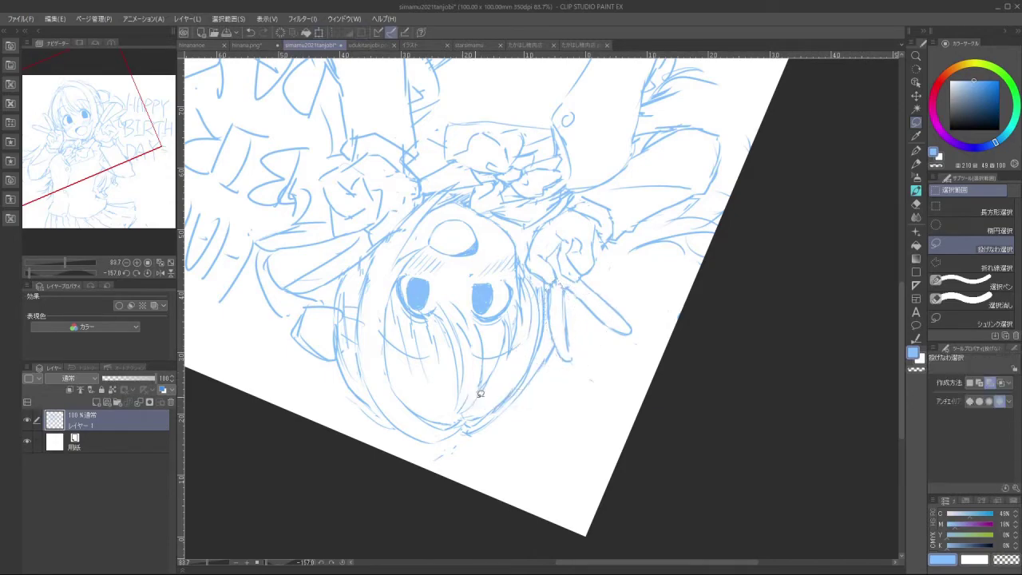
mouse_move(481, 393)
mouse_down()
mouse_move(637, 337)
mouse_move(624, 245)
mouse_move(548, 203)
mouse_move(439, 325)
mouse_move(459, 372)
mouse_up()
Rework the contours of the raised finger nearest the hair with the watercolor brush, undoing the failed strokes
click(916, 190)
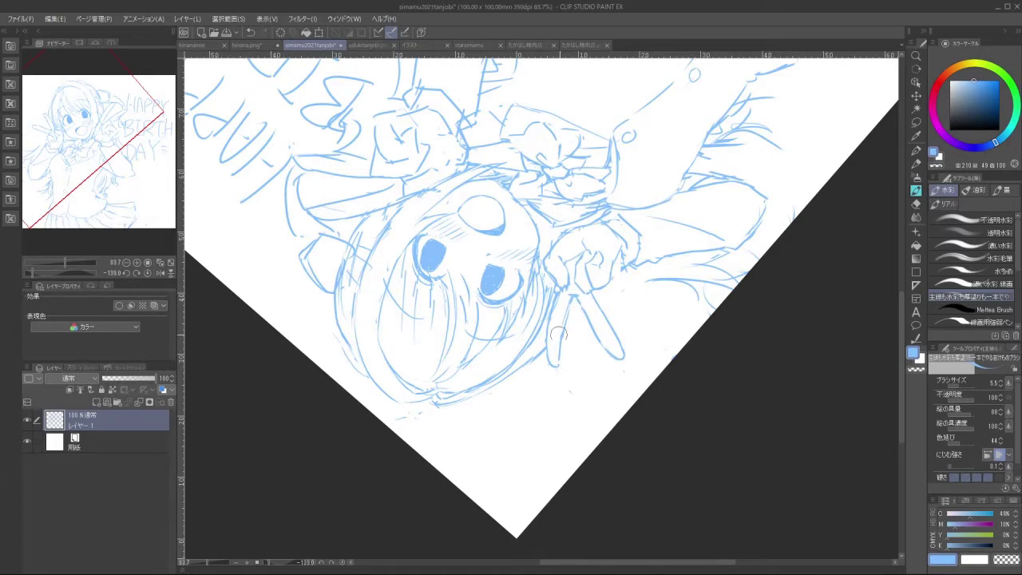
mouse_move(506, 398)
mouse_down()
mouse_move(636, 342)
mouse_move(622, 253)
mouse_move(549, 247)
mouse_up()
drag(519, 301, 520, 324)
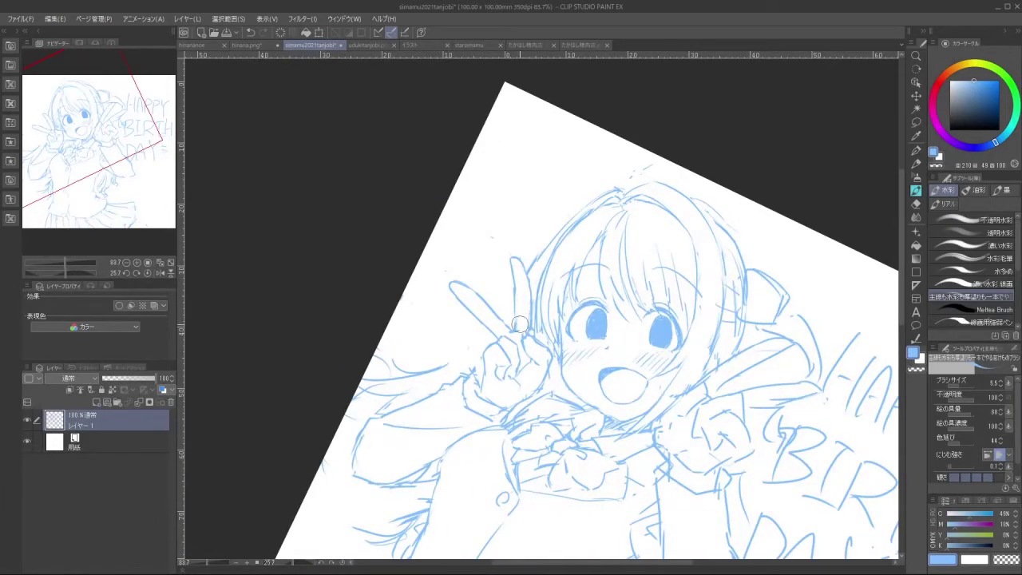
mouse_move(513, 290)
mouse_down()
mouse_move(497, 356)
mouse_move(562, 340)
mouse_move(548, 349)
mouse_up()
key(ctrl+z)
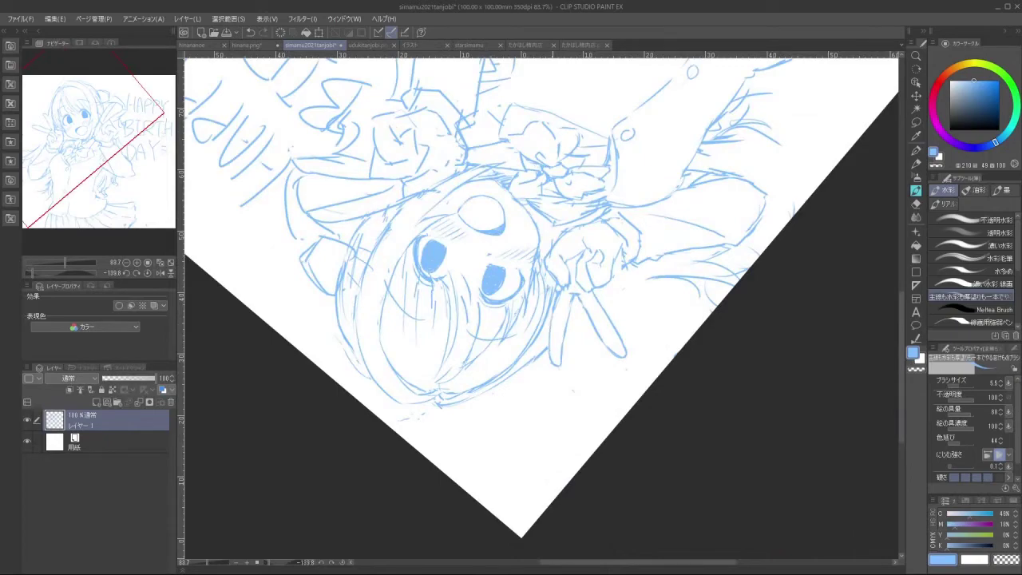
key(ctrl+z)
drag(554, 311, 549, 345)
key(ctrl+z)
Clean up the lines where the two raised fingers join the folded fingers, undoing the rejected stroke
drag(627, 390, 444, 247)
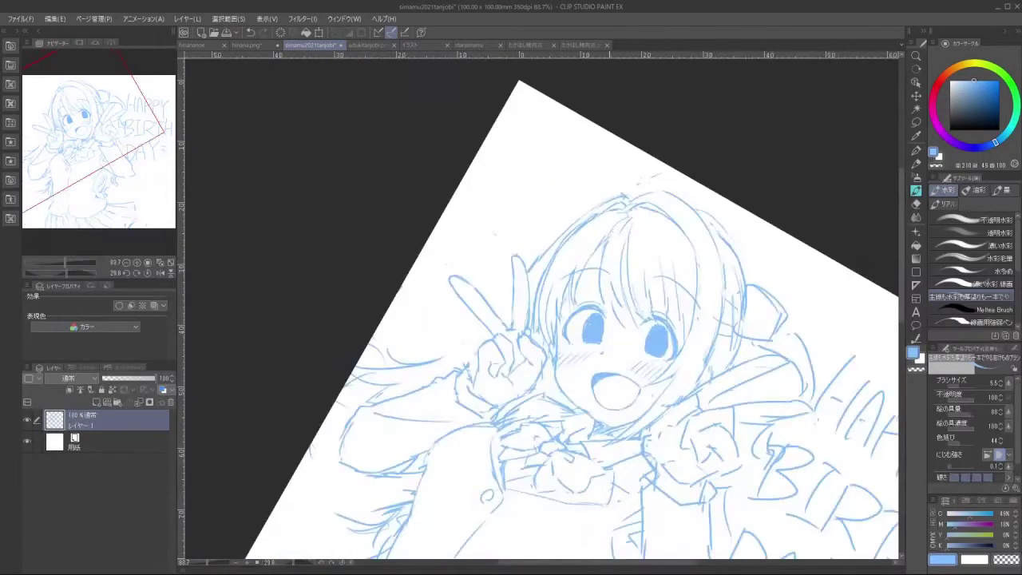
drag(631, 335, 587, 344)
drag(630, 349, 602, 271)
drag(563, 293, 613, 312)
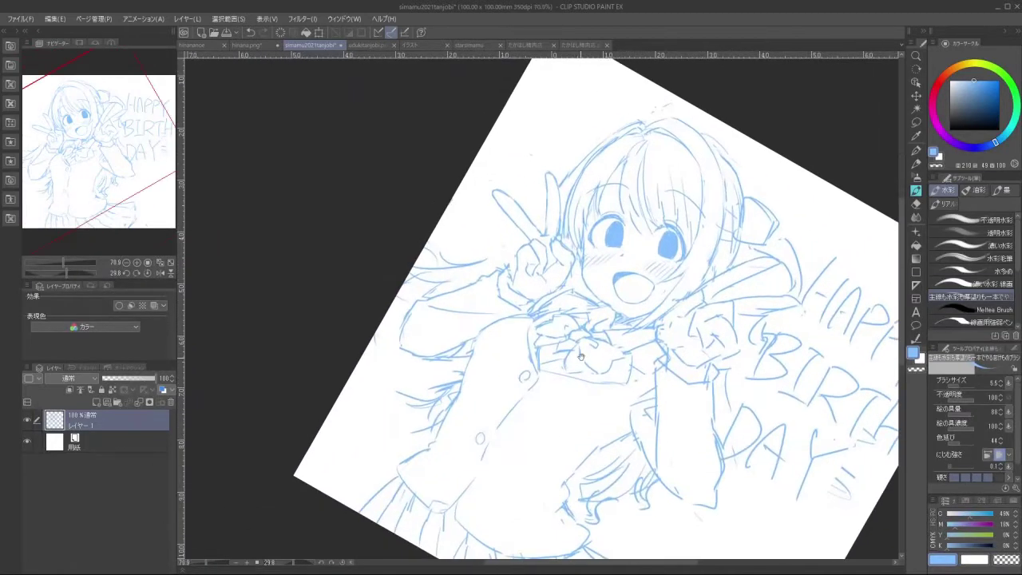
drag(576, 425, 596, 276)
drag(565, 395, 601, 300)
key(ctrl+z)
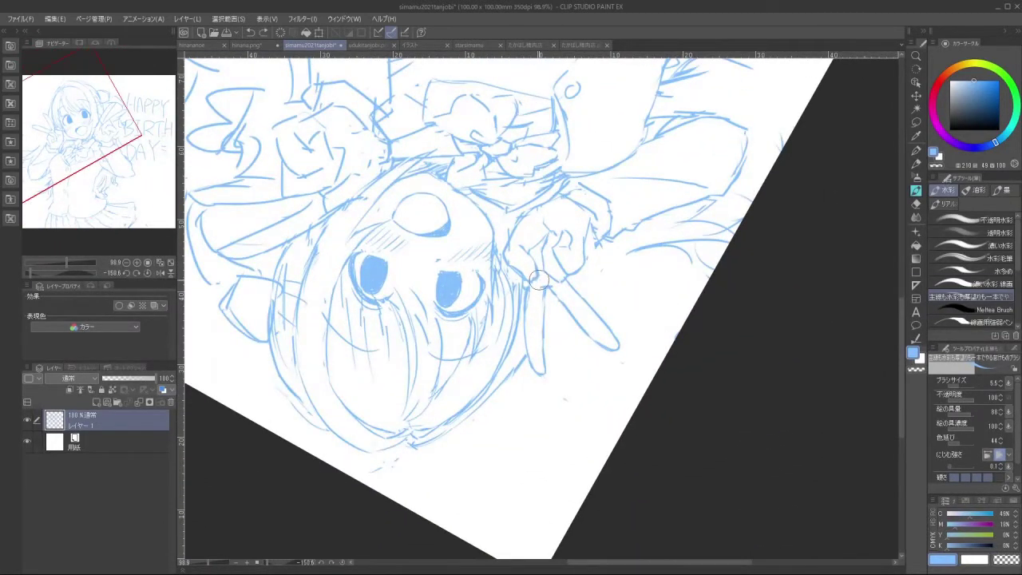
drag(545, 262, 538, 283)
drag(608, 405, 617, 400)
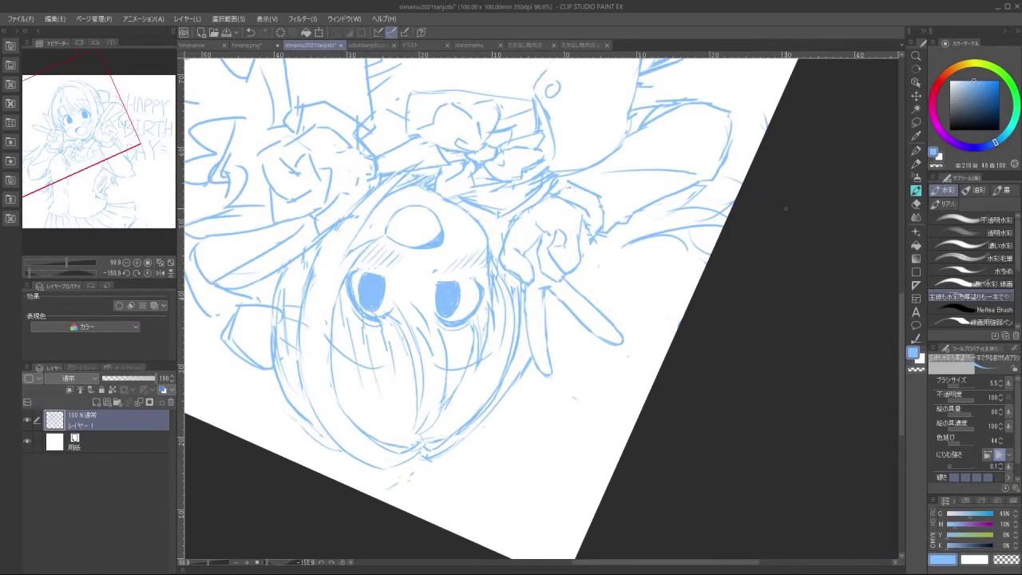
Lasso-select both raised fingers together, shift them slightly with a transform, and confirm the new position
click(916, 123)
mouse_move(555, 376)
mouse_down()
mouse_move(536, 359)
mouse_move(525, 286)
mouse_move(567, 276)
mouse_move(614, 284)
mouse_move(627, 379)
mouse_up()
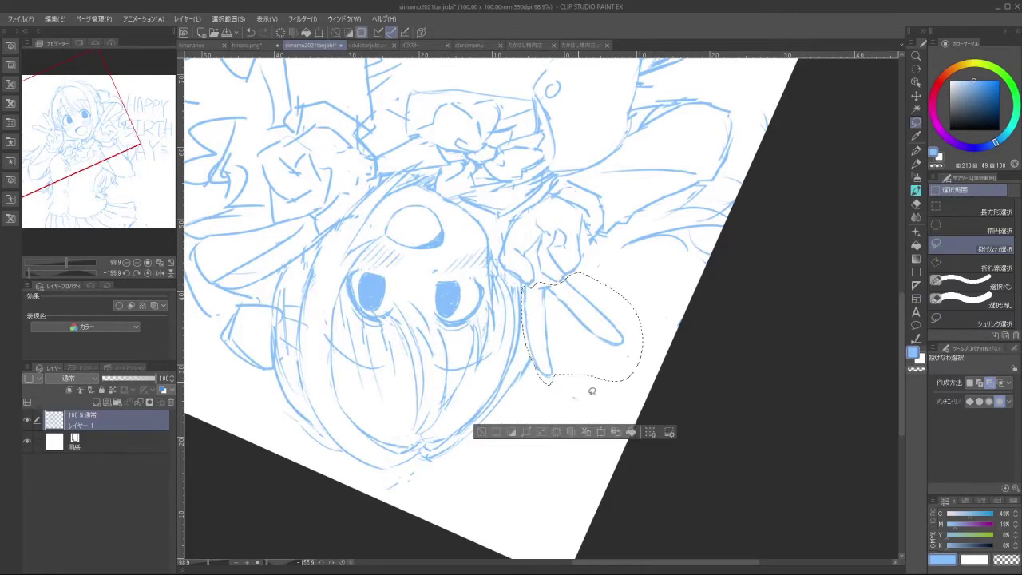
click(596, 430)
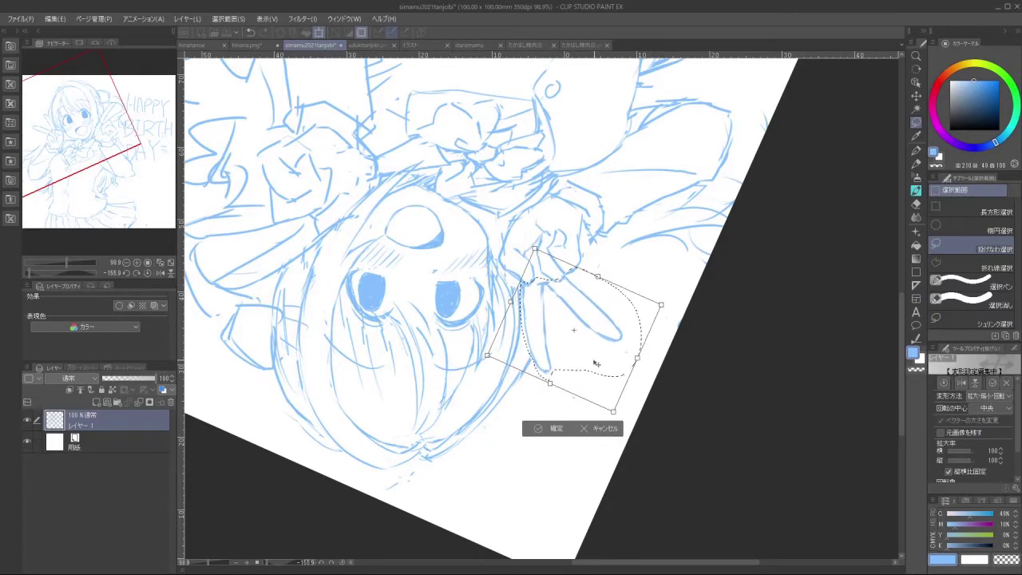
drag(592, 361, 596, 361)
click(557, 428)
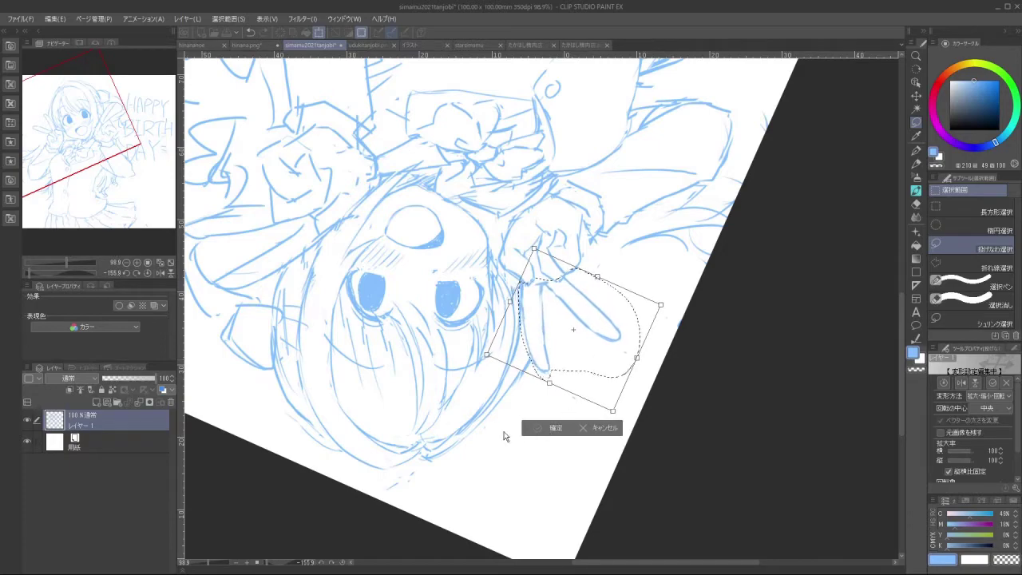
drag(484, 425, 590, 240)
Touch up the palm edge and wrist below the repositioned fingers with the watercolor brush, undoing the rejected strokes
drag(620, 455, 709, 342)
scroll(561, 206, up, 6)
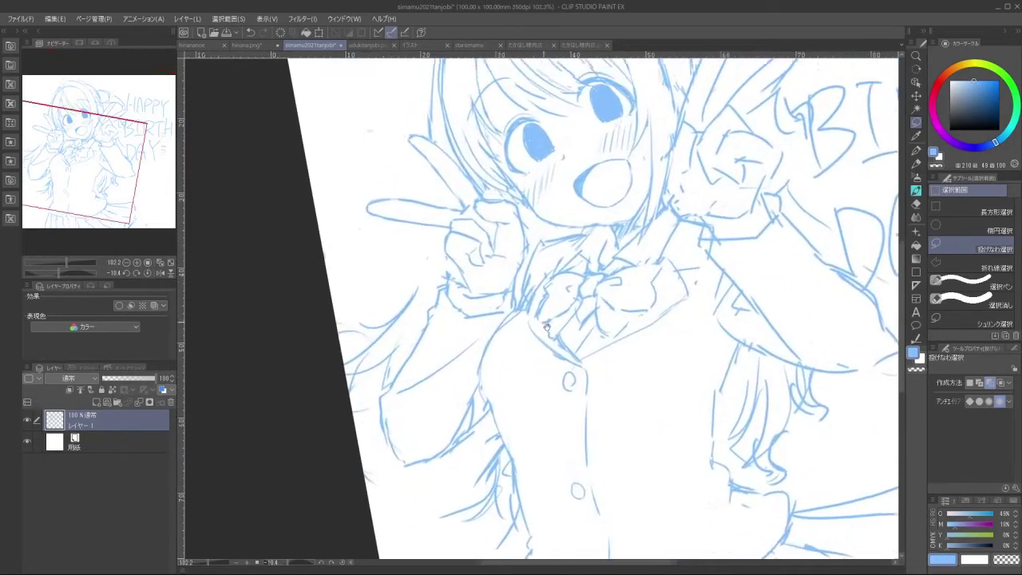
key(b)
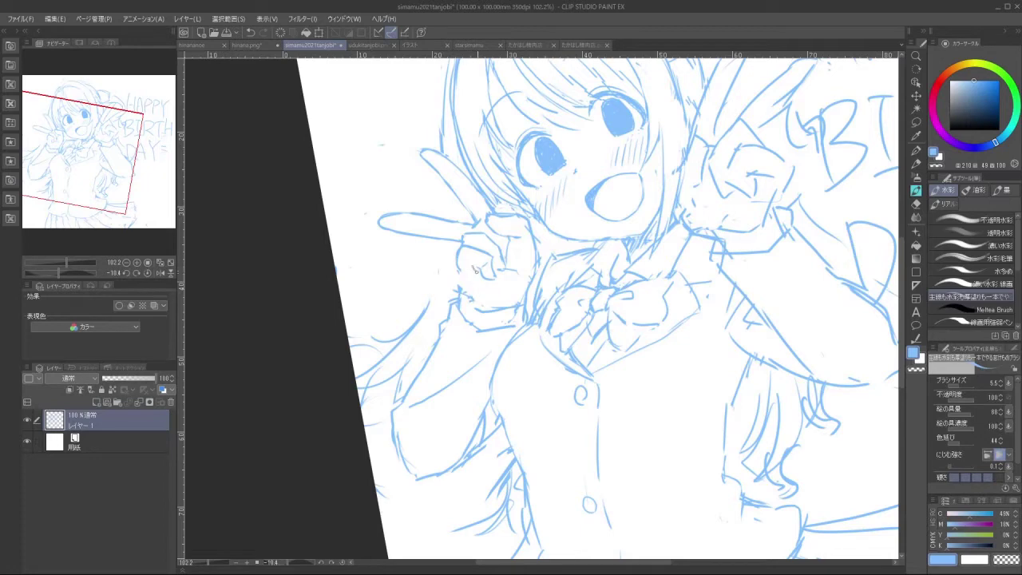
key(ctrl+z)
drag(456, 265, 463, 297)
key(ctrl+z)
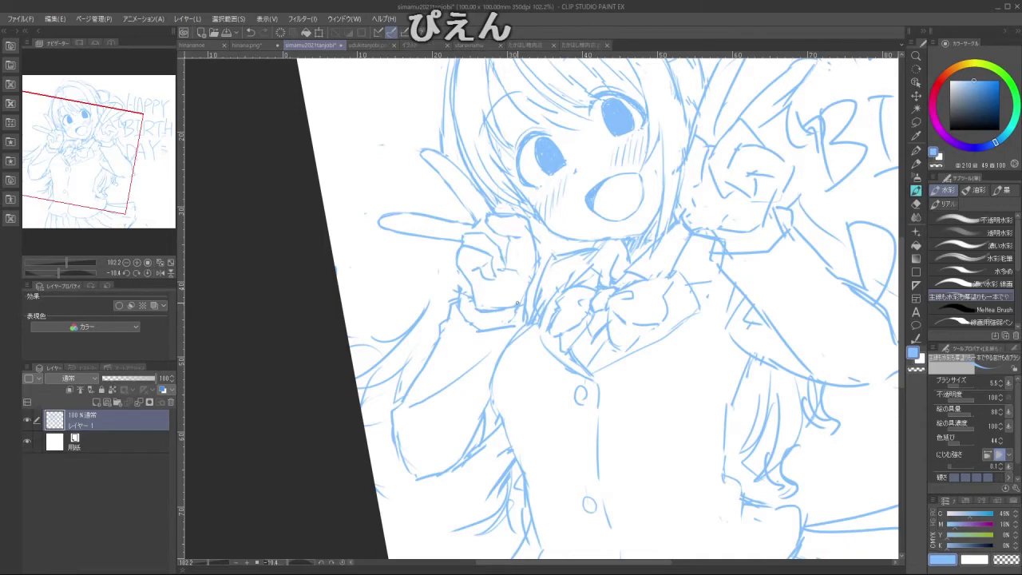
Refine the folded fingers and knuckle lines of the same peace-sign hand, undoing the strokes that do not fit
drag(534, 440, 700, 297)
key(minus)
key(minus)
key(minus)
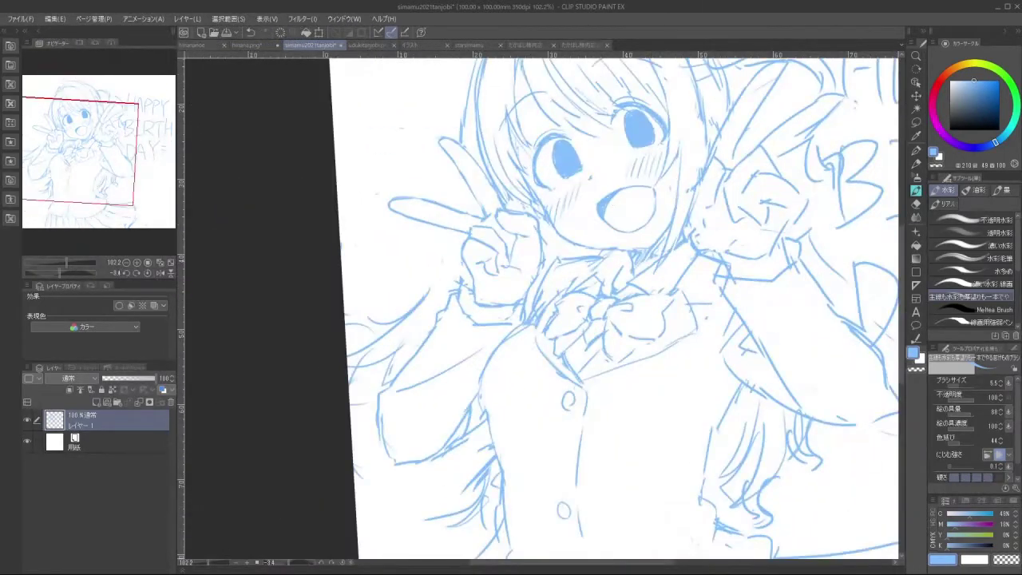
mouse_move(633, 260)
mouse_down()
mouse_move(610, 272)
mouse_move(602, 250)
mouse_move(588, 254)
mouse_move(612, 272)
mouse_move(607, 310)
mouse_move(546, 310)
mouse_move(539, 297)
mouse_move(561, 298)
mouse_move(573, 341)
mouse_up()
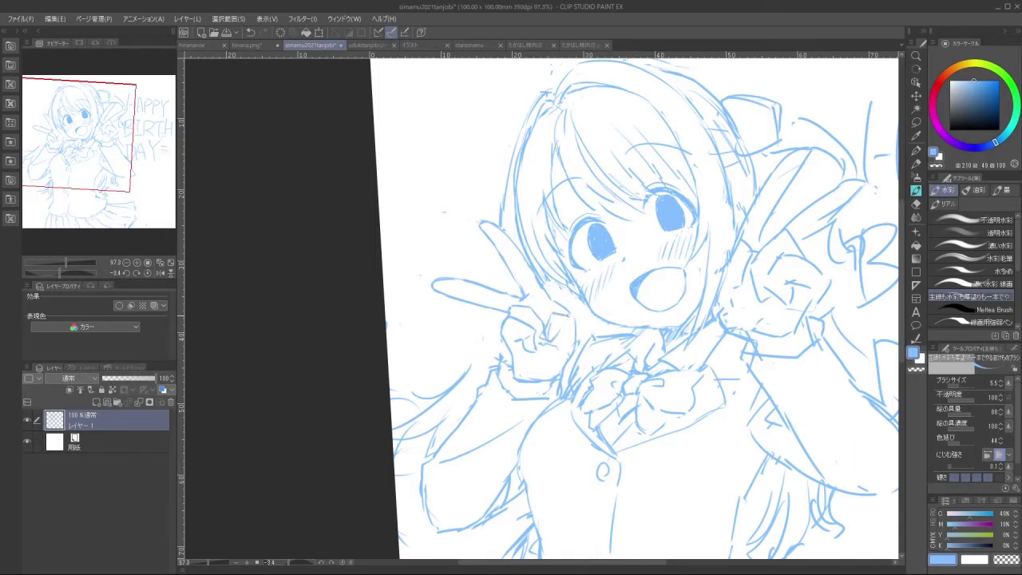
drag(569, 312, 575, 324)
drag(553, 336, 544, 348)
key(ctrl+z)
mouse_move(537, 349)
mouse_down()
mouse_move(597, 307)
mouse_move(529, 276)
mouse_move(524, 288)
mouse_move(568, 350)
mouse_move(631, 224)
mouse_move(613, 284)
mouse_move(579, 256)
mouse_up()
key(ctrl+z)
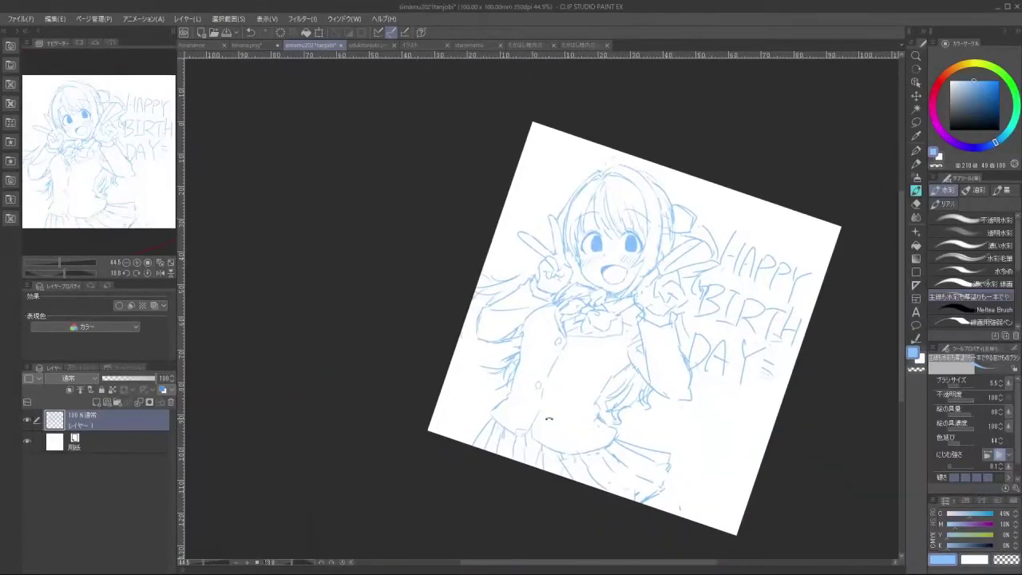
Lasso-select the peace-sign hand on the buttoned side together with its forearm, shift them slightly toward the body with a transform, and deselect
mouse_move(548, 418)
mouse_down()
mouse_move(677, 223)
mouse_move(683, 143)
mouse_move(693, 273)
mouse_move(651, 360)
mouse_move(589, 413)
mouse_move(554, 409)
mouse_up()
key(m)
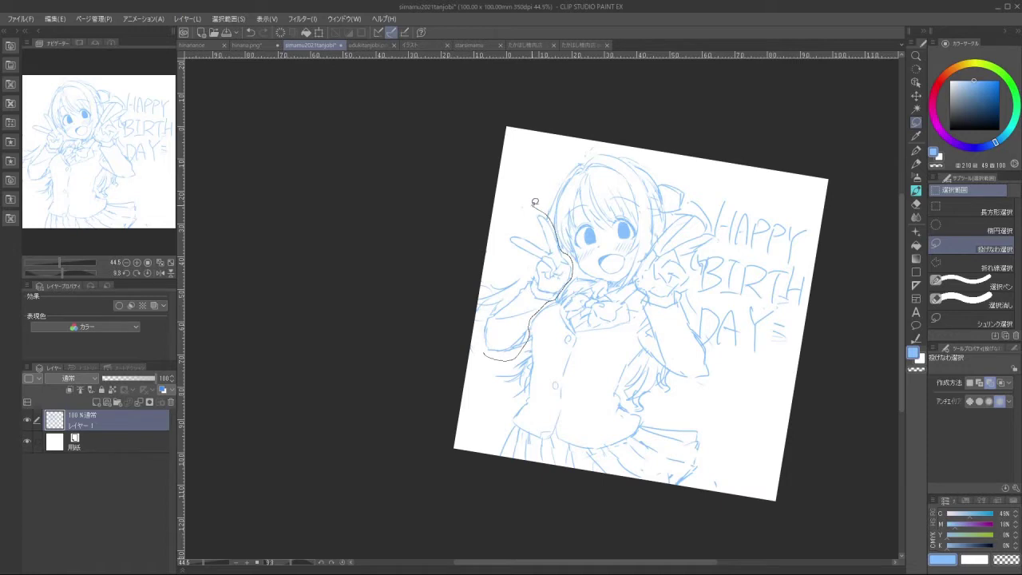
drag(485, 353, 488, 354)
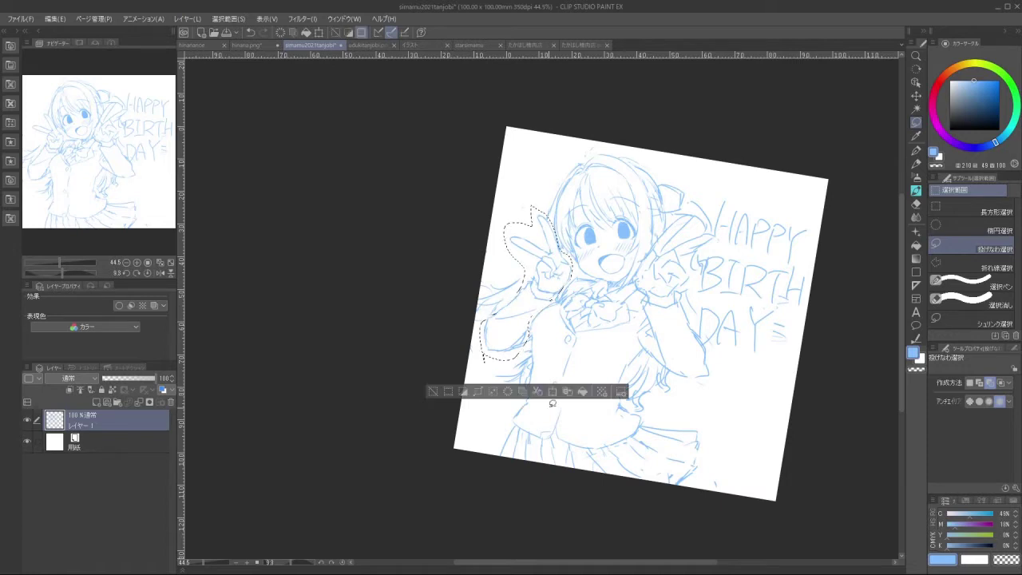
key(ctrl+t)
mouse_move(566, 321)
mouse_down()
mouse_move(537, 348)
mouse_move(557, 355)
mouse_up()
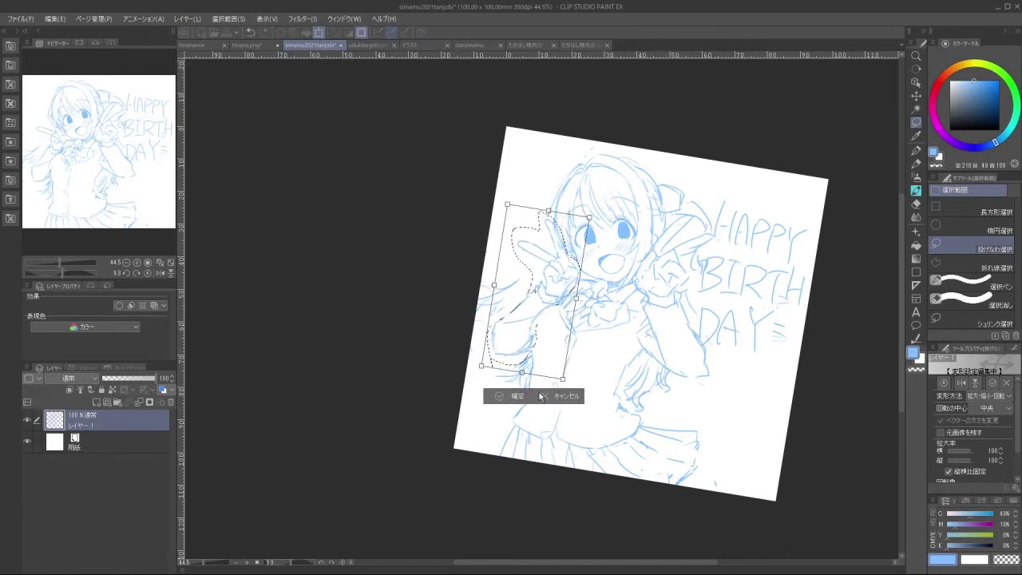
drag(545, 399, 641, 448)
drag(592, 370, 583, 365)
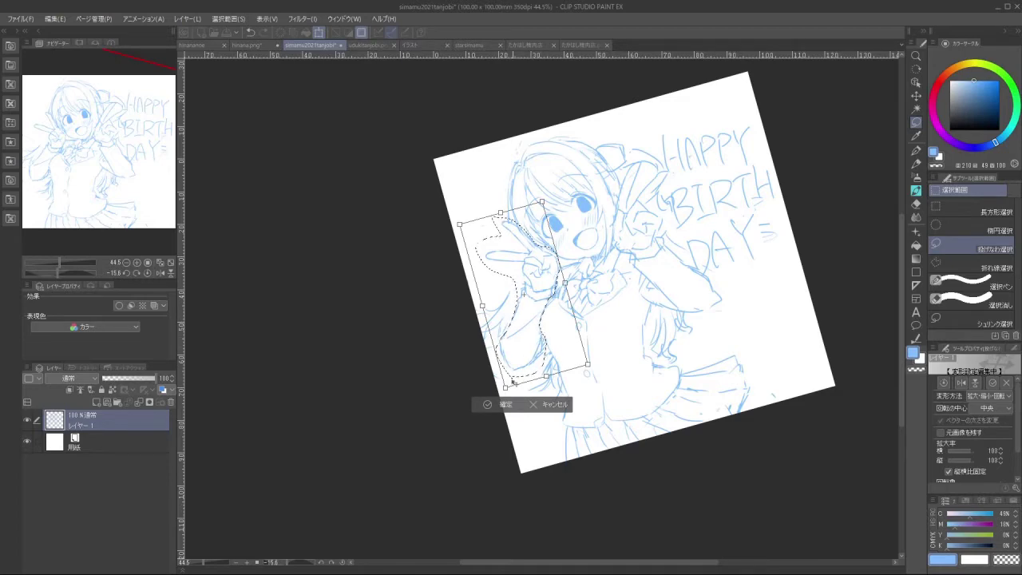
click(497, 404)
click(430, 405)
mouse_move(511, 404)
mouse_down()
mouse_move(548, 399)
mouse_move(676, 325)
mouse_move(674, 369)
mouse_up()
mouse_move(676, 412)
mouse_down()
mouse_move(656, 395)
mouse_move(641, 310)
mouse_up()
key(ctrl+d)
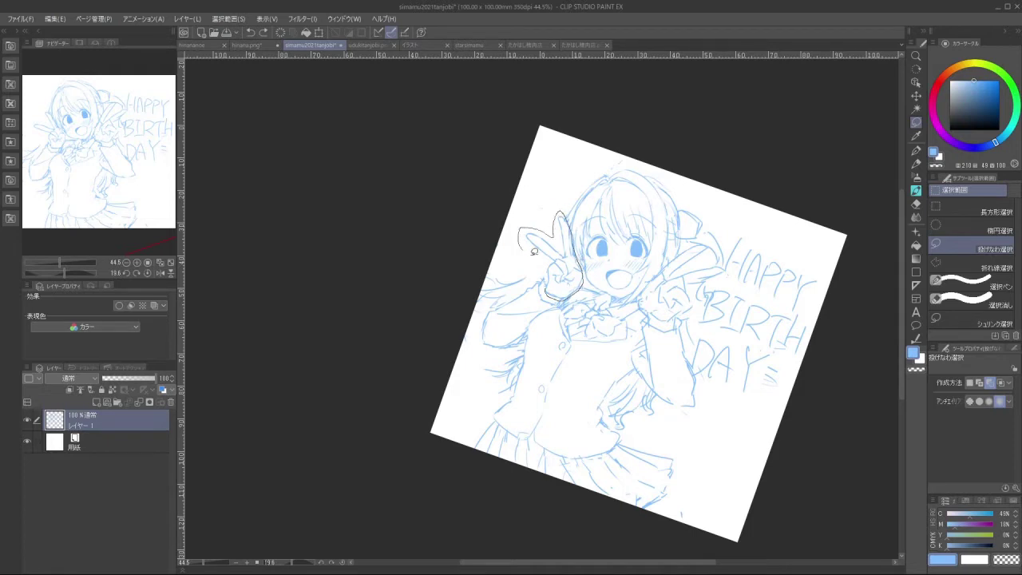
Lasso-select only that peace-sign hand, adjust its placement with a transform, and clear the selection
drag(549, 274, 575, 282)
click(578, 325)
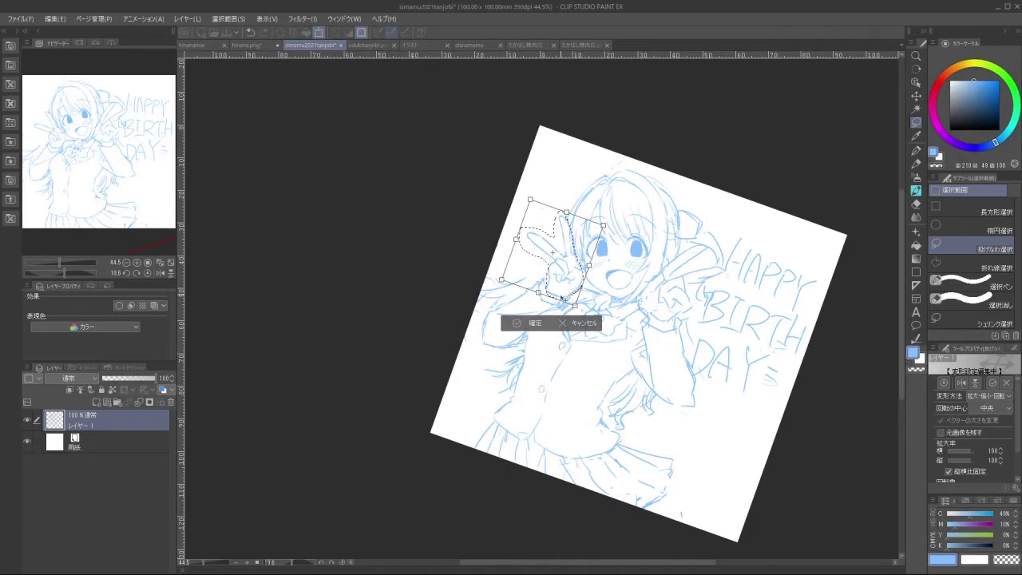
click(530, 322)
click(459, 322)
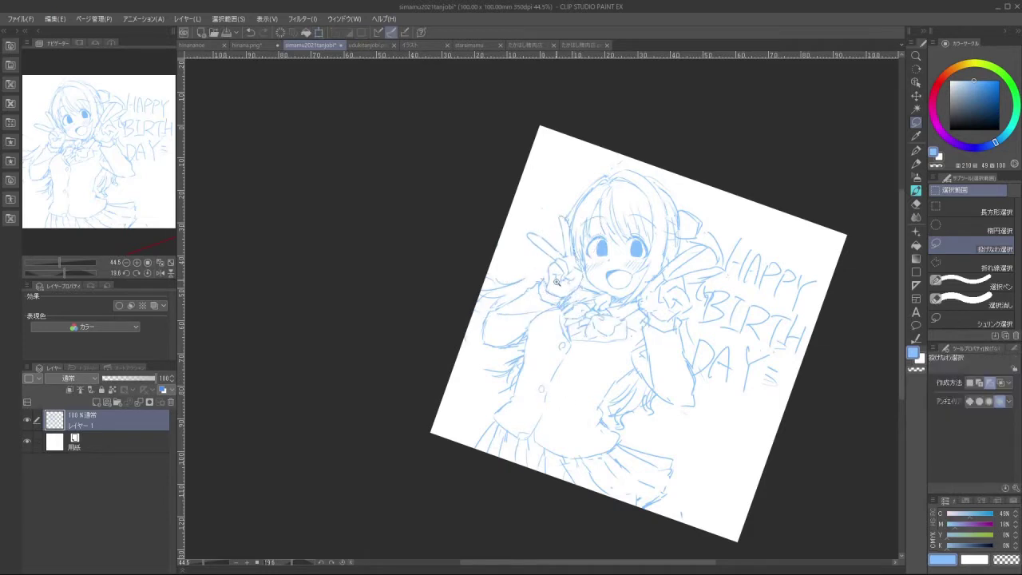
Redraw the wrist and cuff lines beneath the adjusted hand with the watercolor brush, undoing the rejected strokes
scroll(563, 336, up, 2)
mouse_move(603, 424)
mouse_down()
mouse_move(669, 315)
mouse_move(657, 233)
mouse_up()
click(917, 191)
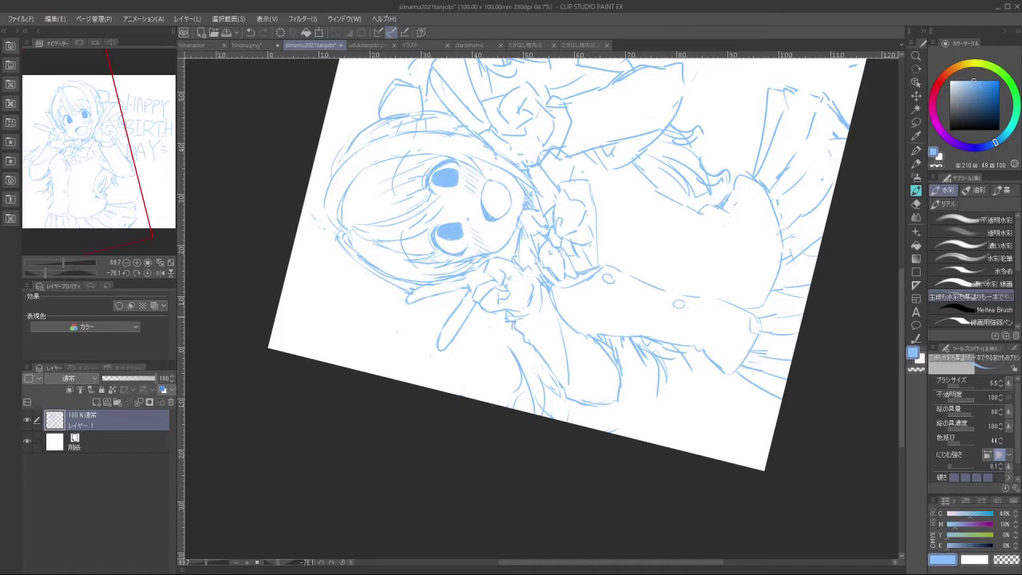
drag(512, 319, 532, 318)
drag(538, 278, 540, 285)
key(ctrl+z)
drag(562, 389, 481, 246)
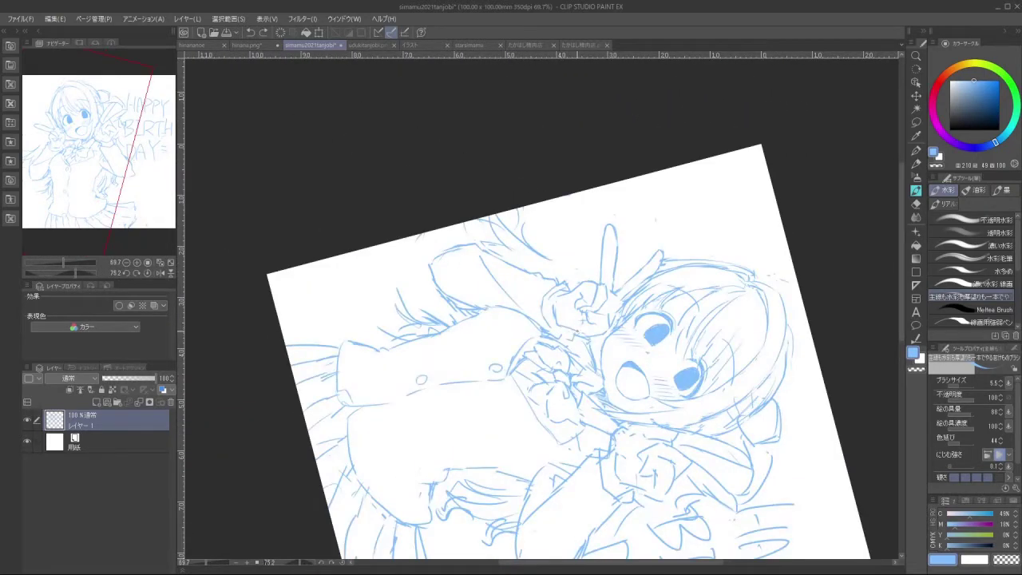
mouse_move(585, 334)
mouse_down()
mouse_move(584, 288)
mouse_move(567, 271)
mouse_move(569, 291)
mouse_up()
key(ctrl+z)
key(ctrl+z)
key(ctrl+z)
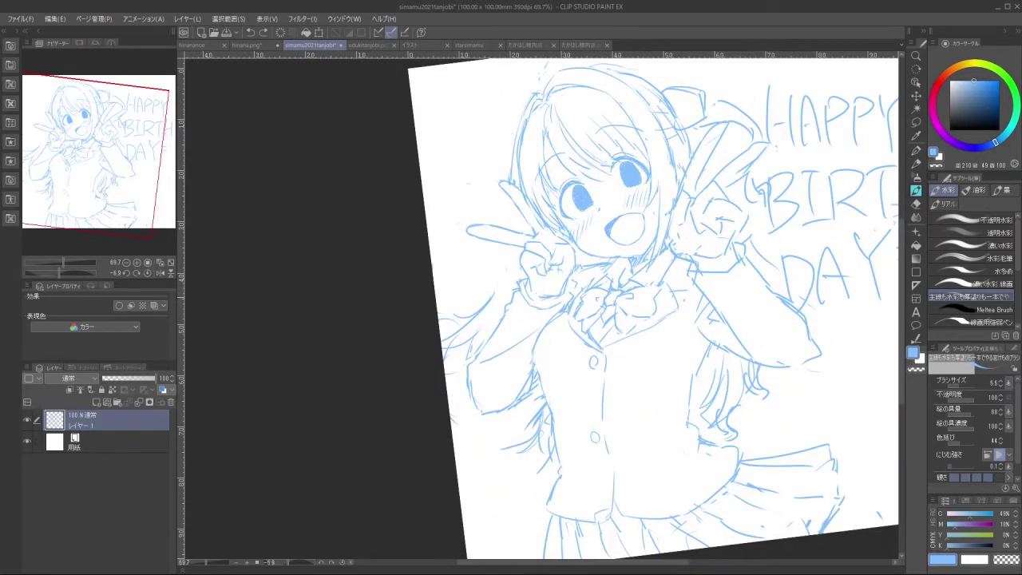
Redraw the sleeve outline below the cuff and add two small buttons to it, undoing the failed strokes
scroll(678, 298, down, 3)
drag(714, 176, 642, 121)
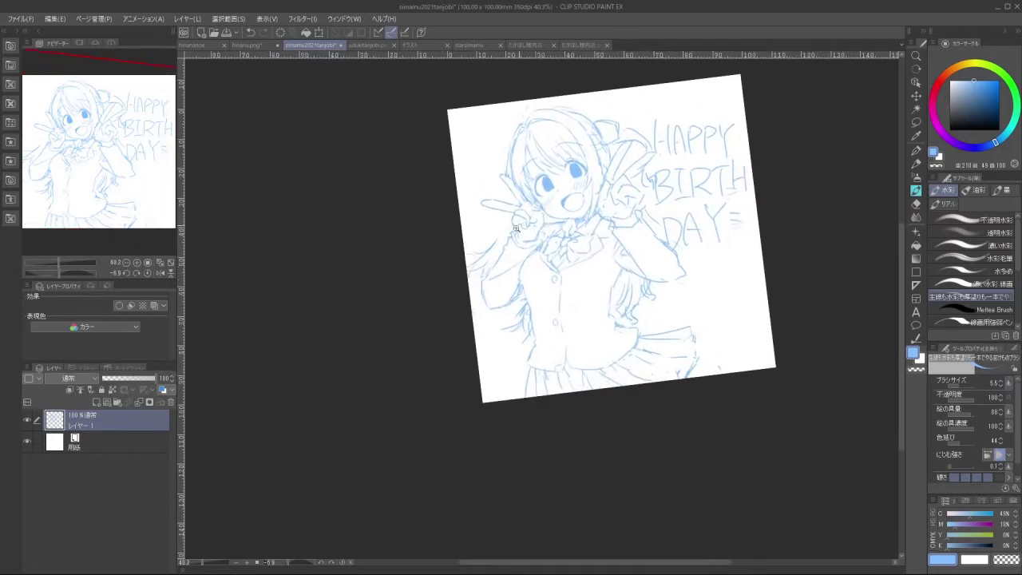
scroll(516, 228, up, 3)
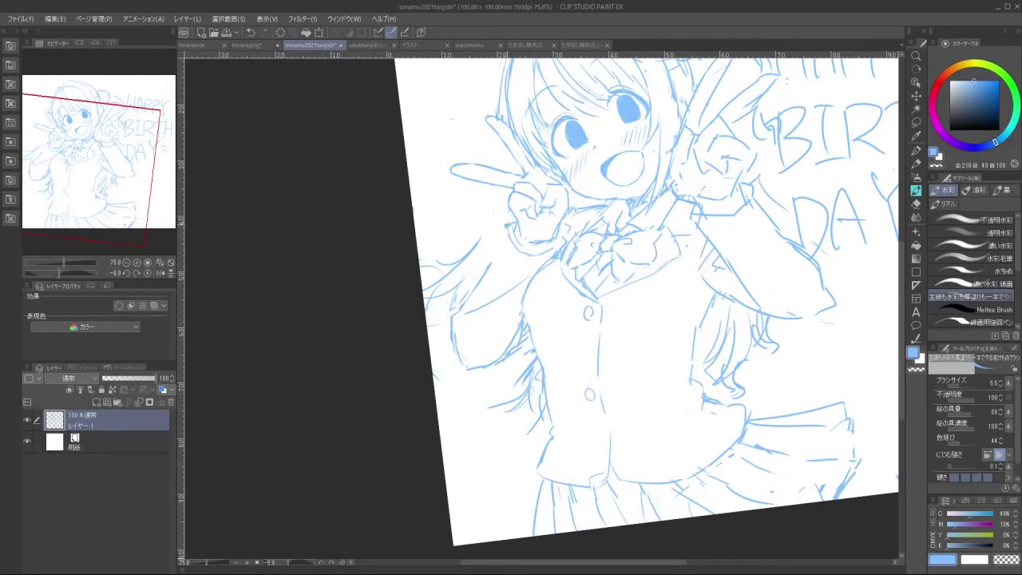
key(ctrl+z)
drag(506, 226, 496, 254)
key(ctrl+z)
drag(599, 249, 578, 272)
key(ctrl+z)
key(ctrl+z)
drag(496, 259, 484, 273)
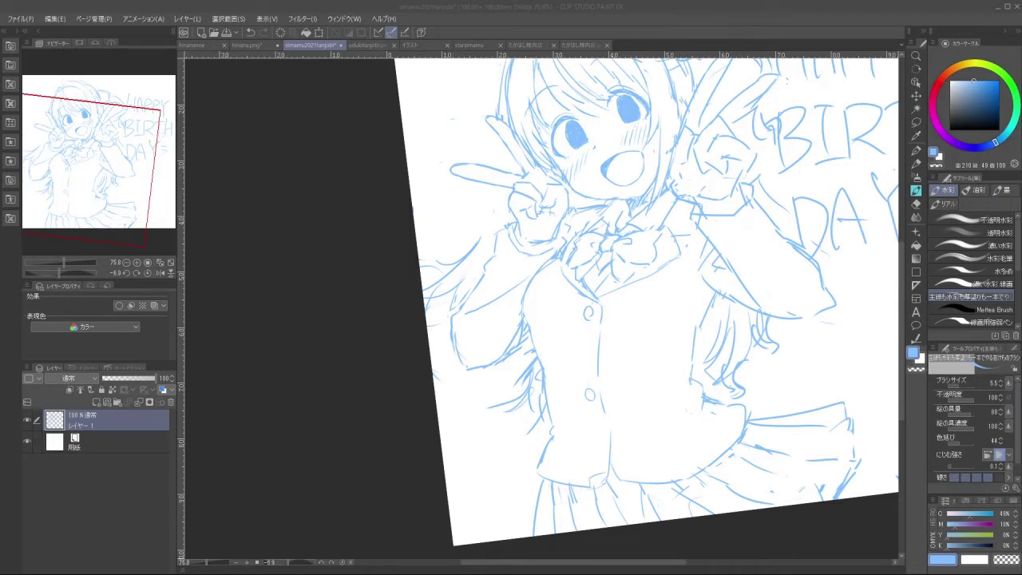
drag(502, 253, 504, 259)
key(ctrl+z)
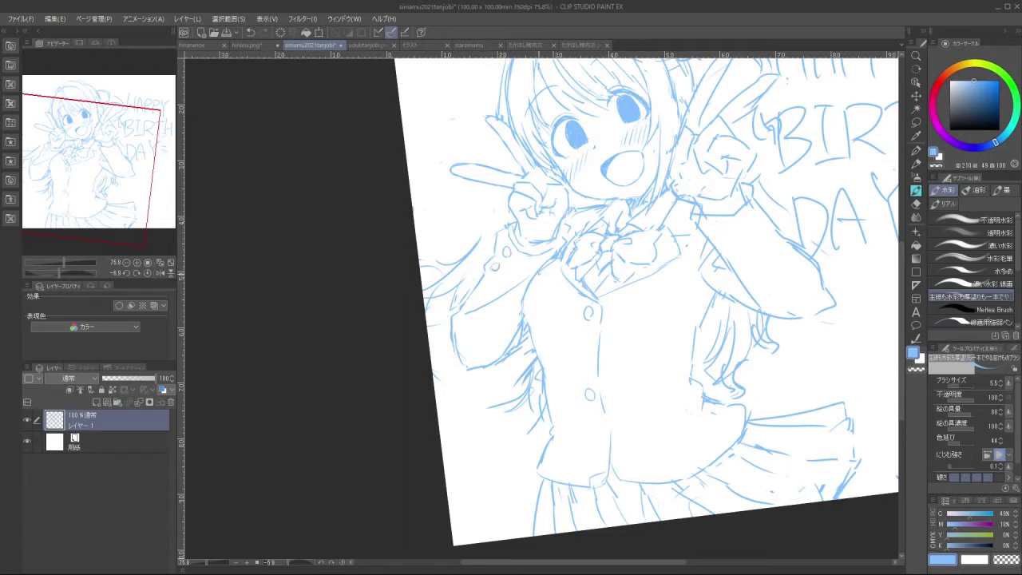
Touch up the elbow lines of the buttoned sleeve and check the whole figure's balance, undoing the rejected strokes
scroll(551, 282, down, 5)
drag(609, 283, 569, 246)
scroll(627, 194, up, 2)
drag(613, 188, 615, 211)
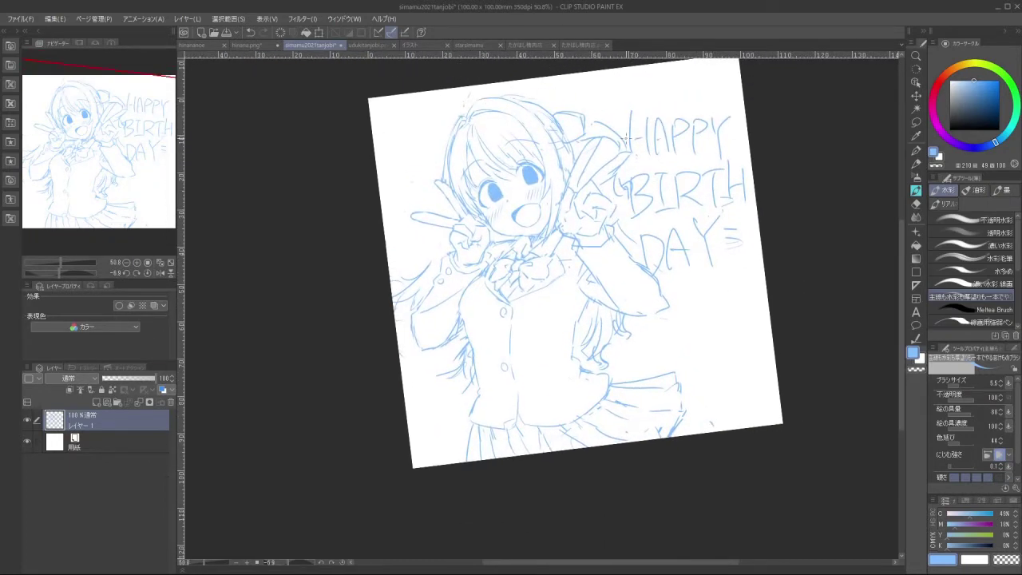
mouse_move(421, 326)
mouse_down()
mouse_move(415, 352)
mouse_move(454, 326)
mouse_move(448, 333)
mouse_move(457, 327)
mouse_move(462, 340)
mouse_up()
key(ctrl+z)
key(ctrl+z)
drag(493, 439, 665, 375)
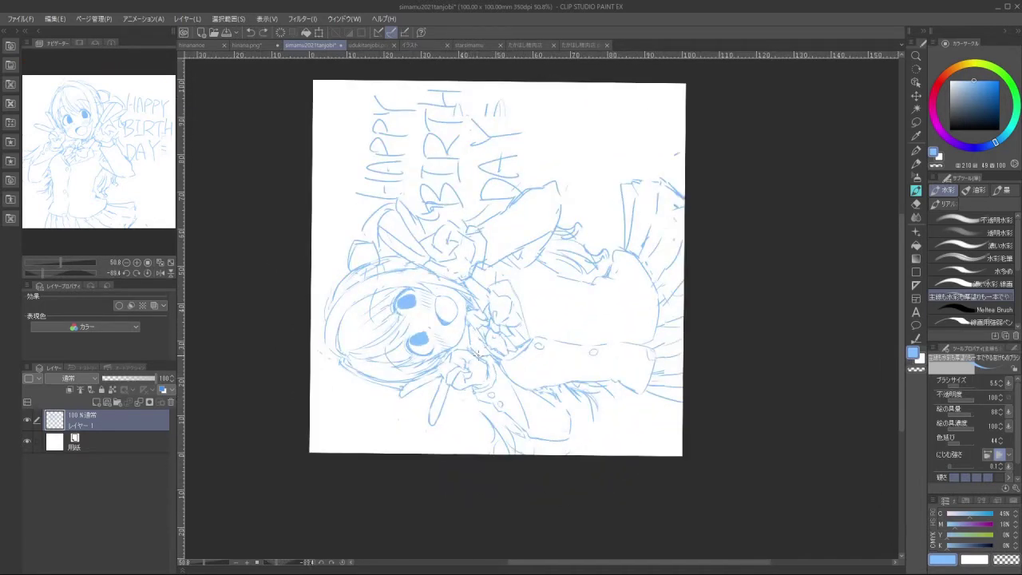
mouse_move(551, 449)
mouse_down()
mouse_move(674, 217)
mouse_move(548, 157)
mouse_up()
drag(685, 200, 427, 174)
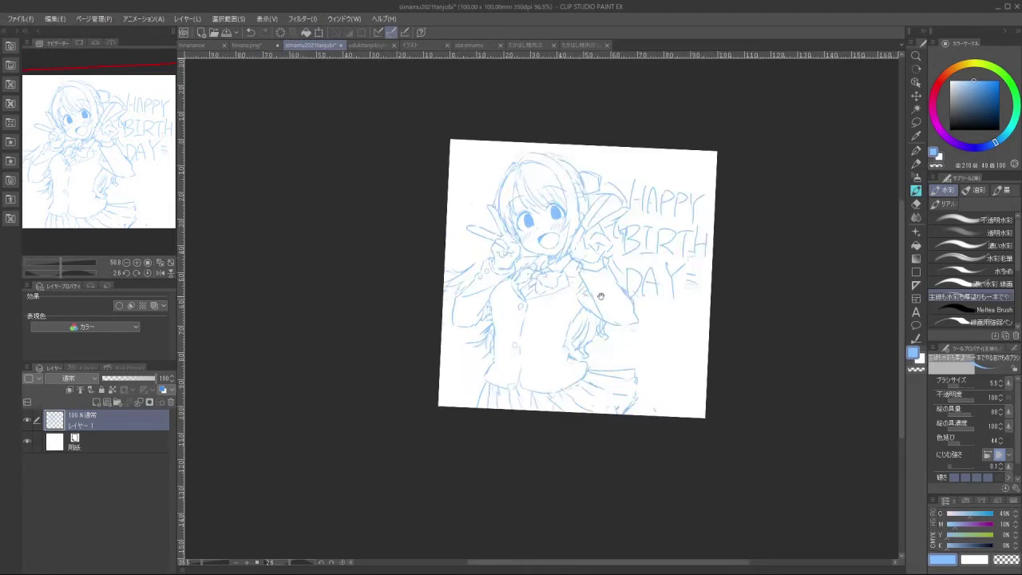
scroll(540, 107, down, 3)
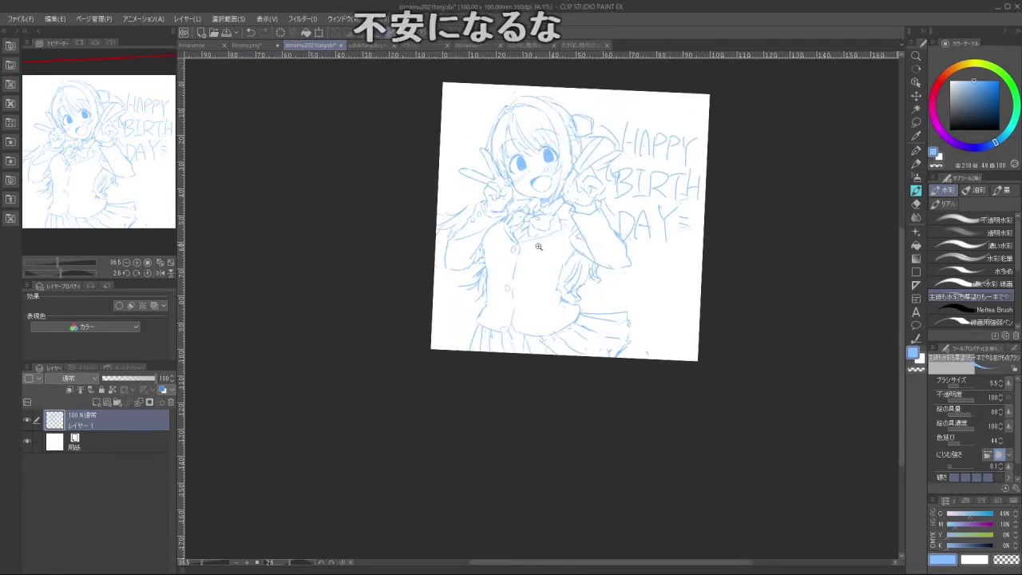
scroll(581, 198, up, 1)
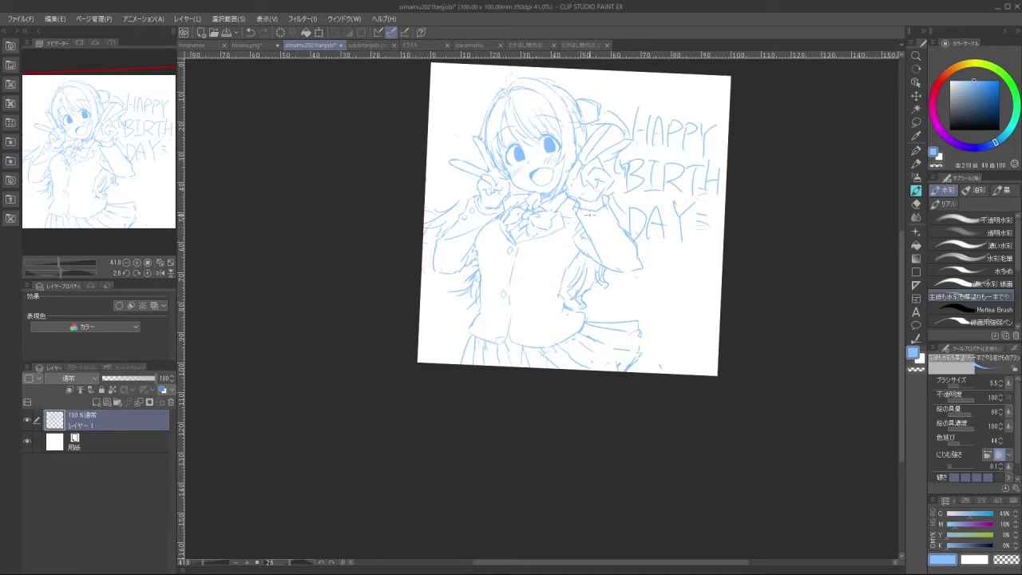
Lasso-select the peace-sign hand beside the lettering, scale it to 99% and shift it slightly with a transform, and deselect
click(916, 122)
scroll(610, 114, up, 2)
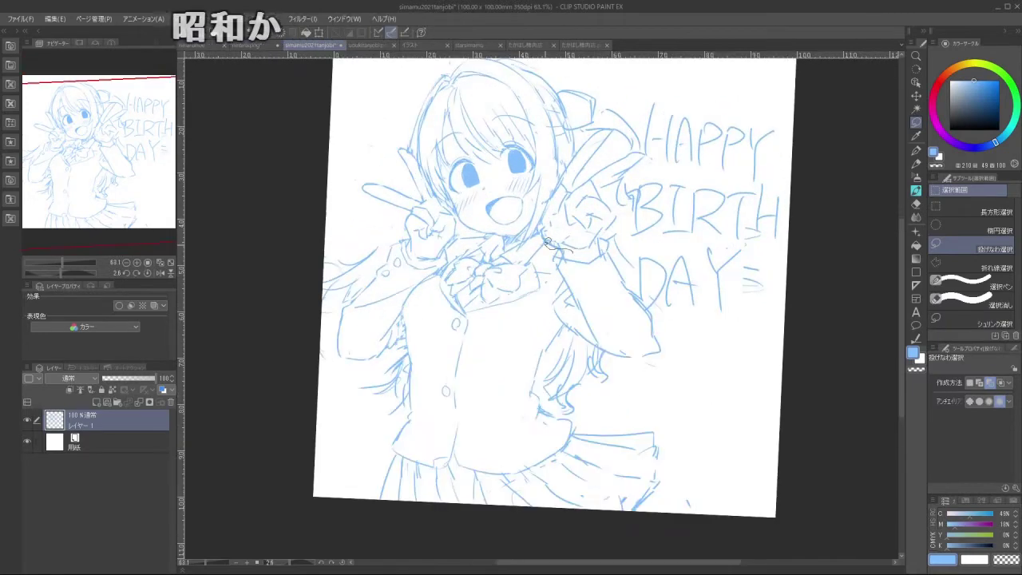
mouse_move(548, 241)
mouse_down()
mouse_move(562, 169)
mouse_move(613, 120)
mouse_move(611, 157)
mouse_move(649, 152)
mouse_move(617, 179)
mouse_move(619, 218)
mouse_move(577, 252)
mouse_up()
click(610, 275)
drag(646, 127, 628, 145)
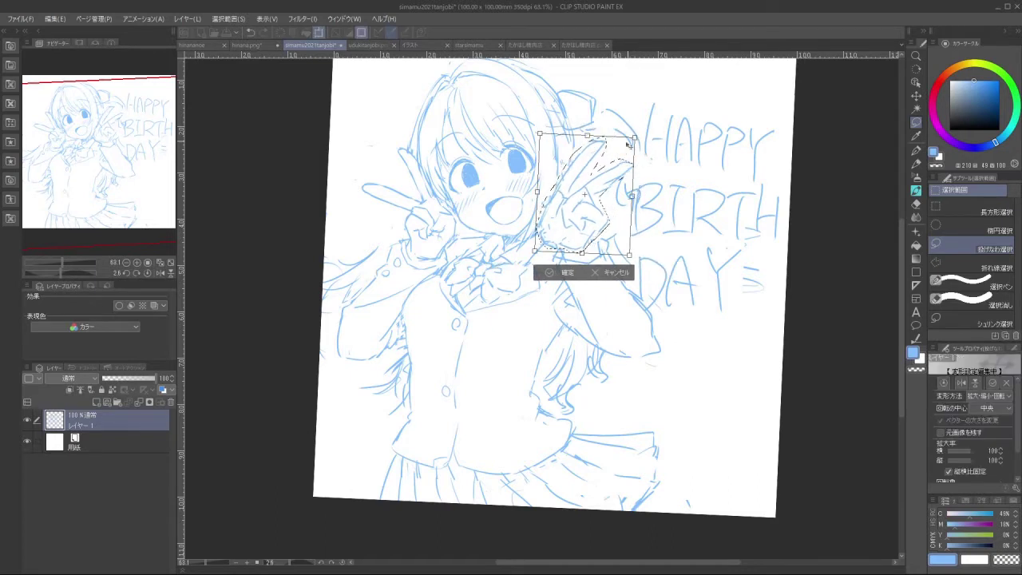
drag(608, 185, 611, 182)
drag(633, 254, 634, 256)
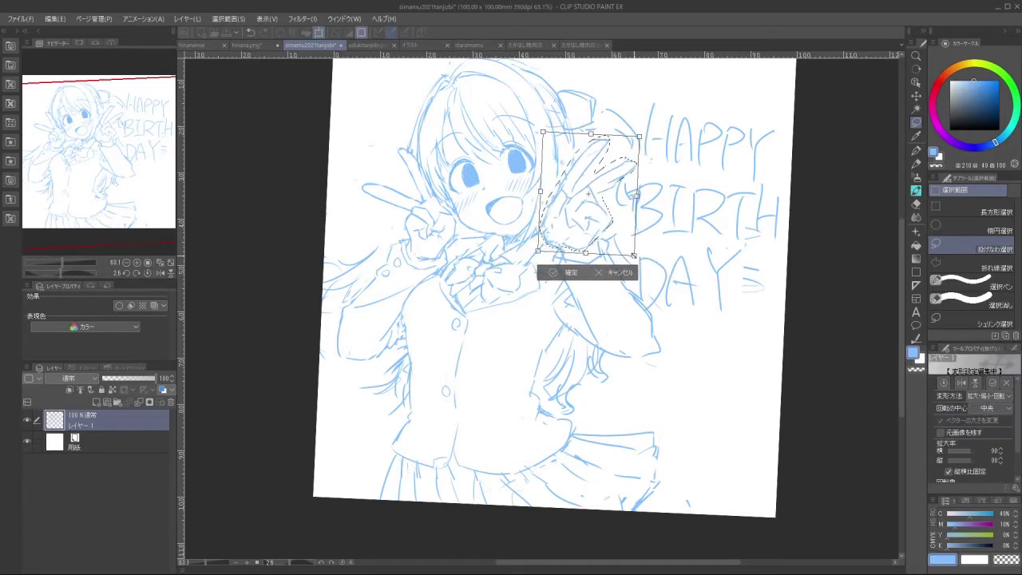
click(567, 273)
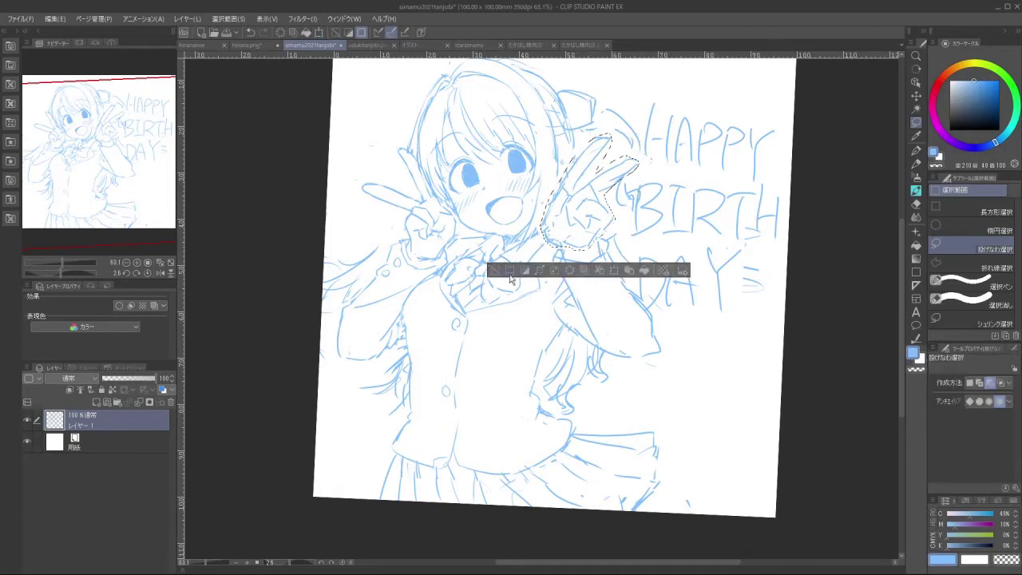
click(495, 272)
Draw the sleeve cuff around the wrist of the hand beside the lettering with the watercolor brush, undoing the rejected strokes
drag(509, 326, 471, 293)
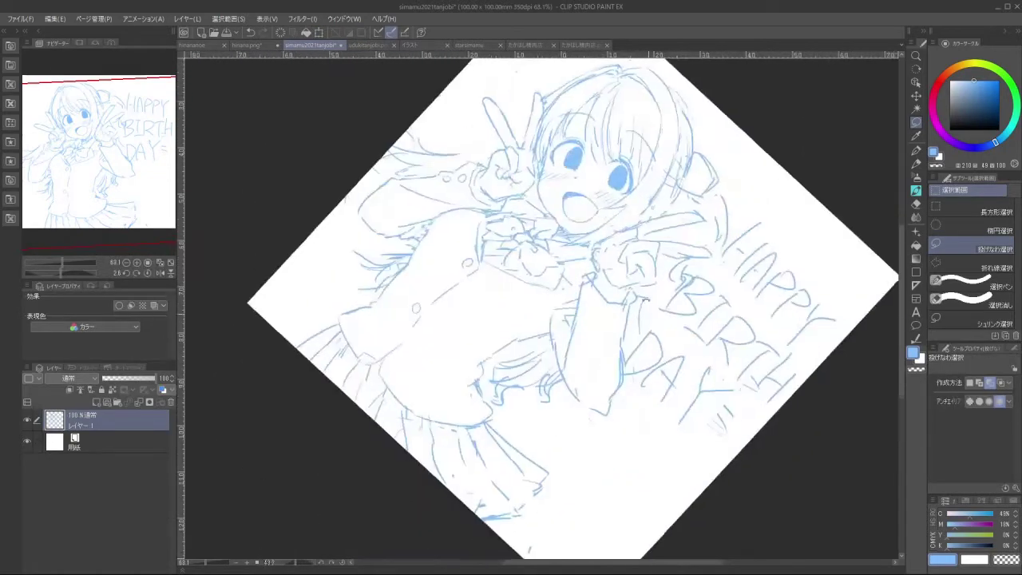
drag(645, 300, 640, 270)
click(917, 190)
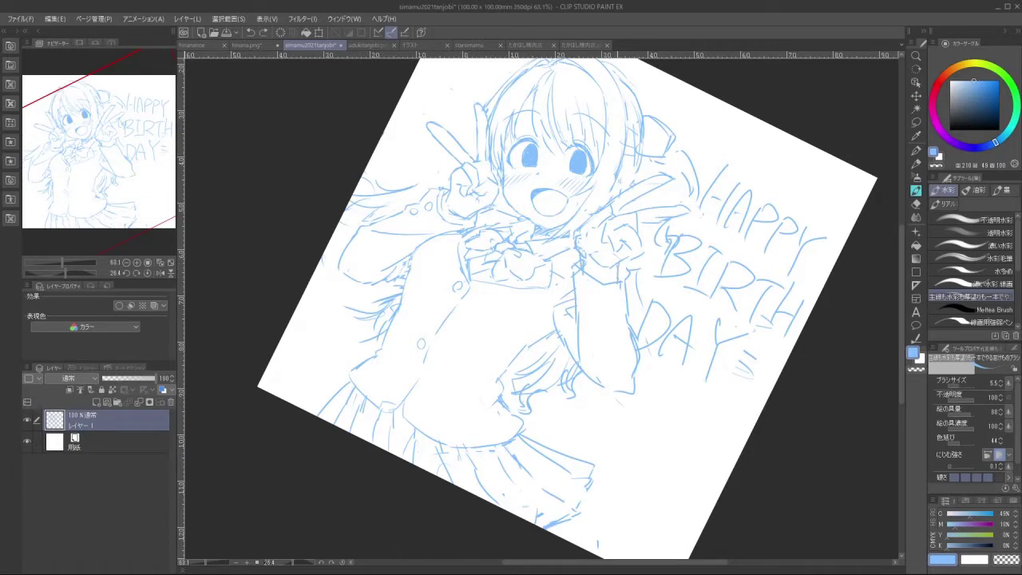
drag(575, 257, 582, 271)
key(ctrl+z)
drag(607, 282, 621, 274)
key(ctrl+z)
drag(573, 265, 600, 287)
key(ctrl+z)
key(ctrl+z)
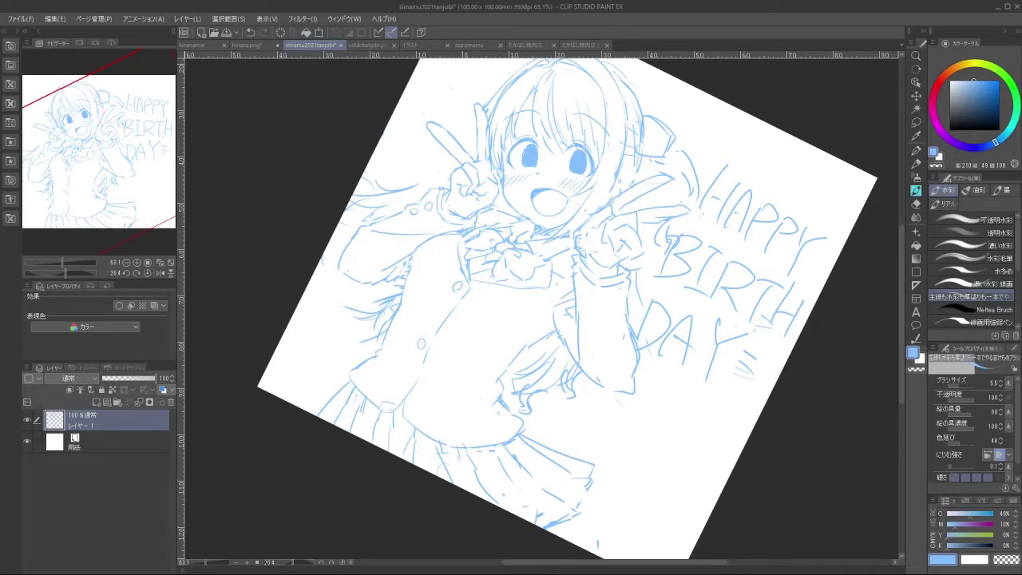
Touch up the sleeve outline between that cuff and the elbow, undoing the rejected stroke
mouse_move(611, 309)
mouse_down()
mouse_move(605, 362)
mouse_move(591, 360)
mouse_up()
key(ctrl+z)
mouse_move(669, 409)
mouse_down()
mouse_move(687, 381)
mouse_move(679, 227)
mouse_up()
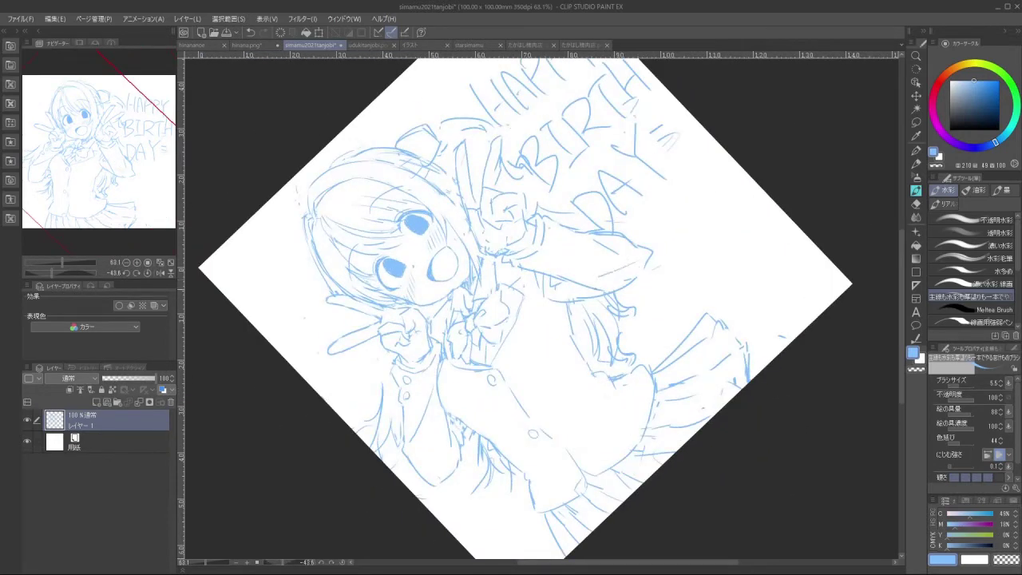
mouse_move(578, 289)
mouse_down()
mouse_move(521, 273)
mouse_move(545, 349)
mouse_move(581, 314)
mouse_up()
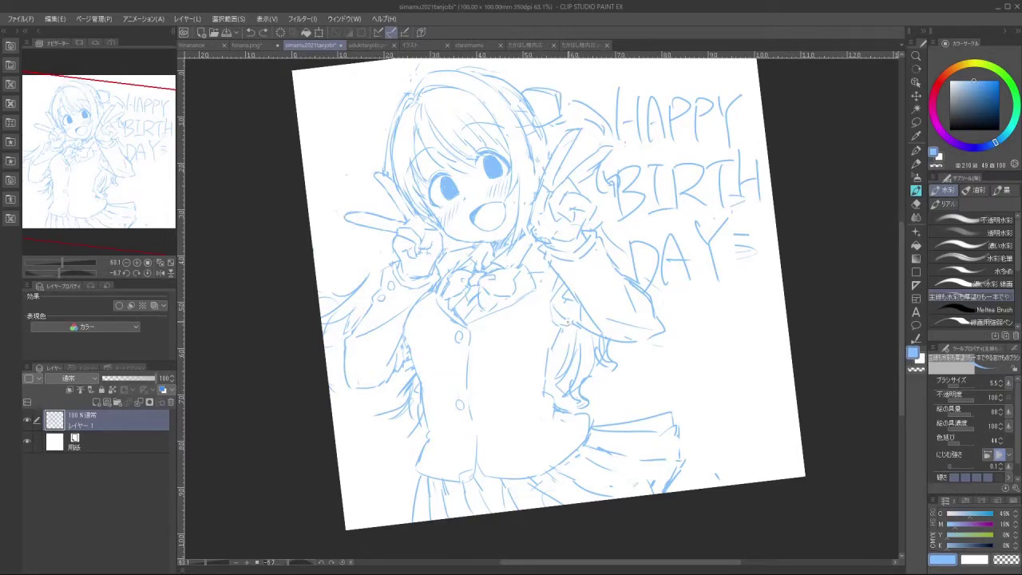
scroll(610, 321, down, 3)
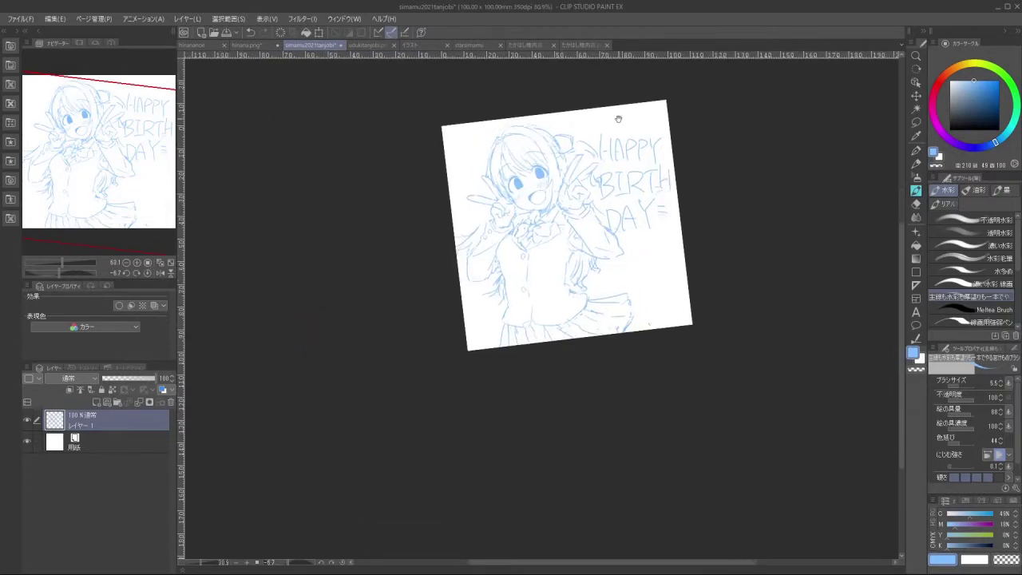
Touch up the cuff and forearm lines of the sleeve beside the lettering and check the whole figure's balance
scroll(541, 203, up, 4)
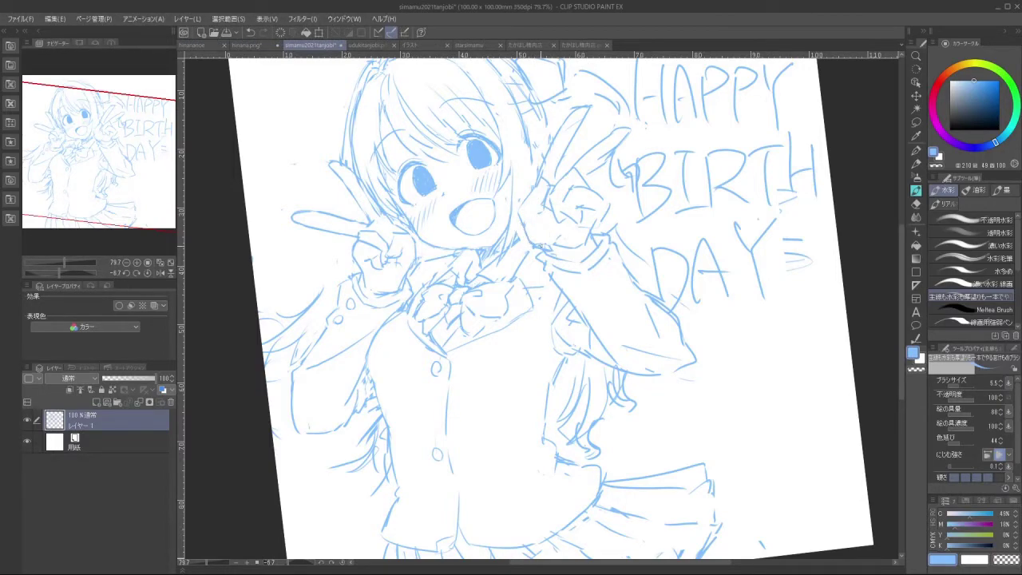
mouse_move(542, 247)
mouse_down()
mouse_move(527, 239)
mouse_move(463, 302)
mouse_move(529, 392)
mouse_move(658, 328)
mouse_move(642, 289)
mouse_move(551, 210)
mouse_up()
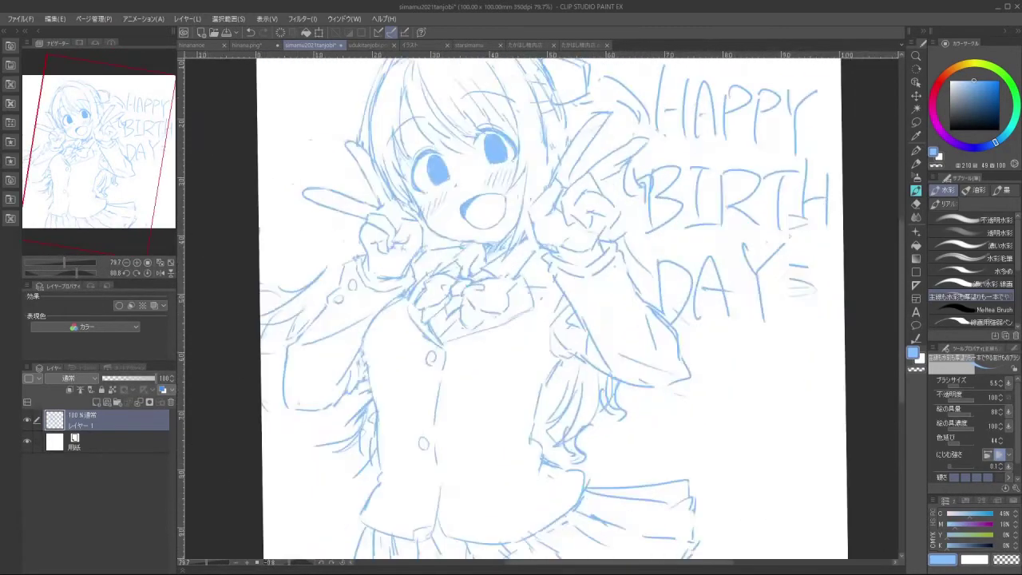
drag(647, 244, 599, 243)
mouse_move(665, 250)
mouse_down()
mouse_move(641, 222)
mouse_move(627, 141)
mouse_up()
scroll(545, 197, down, 3)
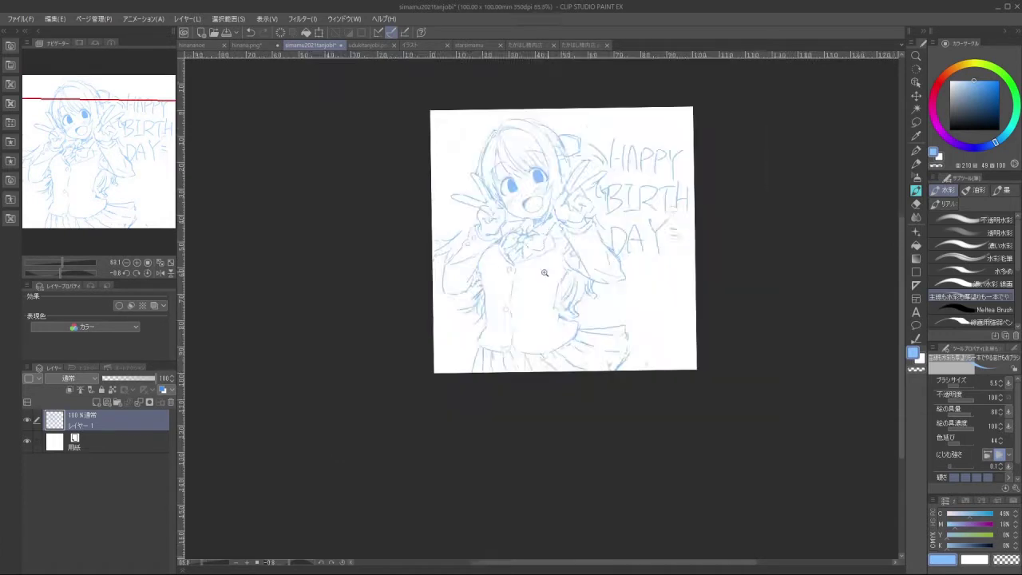
scroll(496, 276, up, 1)
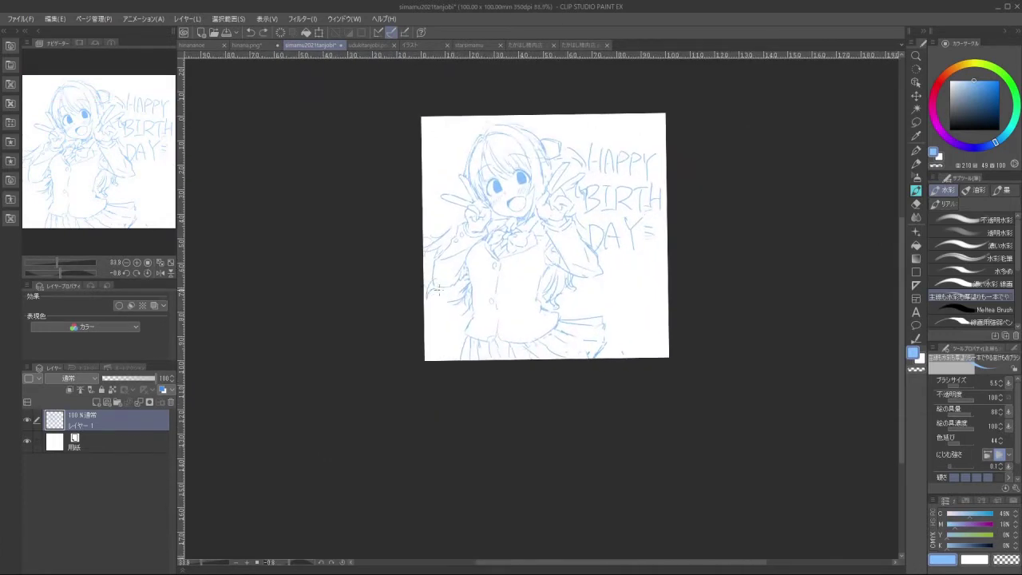
Sketch loose hair strands around the buttoned sleeve and a crease beside the lower vest button, undoing the rejected strokes
drag(446, 290, 428, 297)
drag(424, 223, 453, 217)
scroll(617, 243, down, 2)
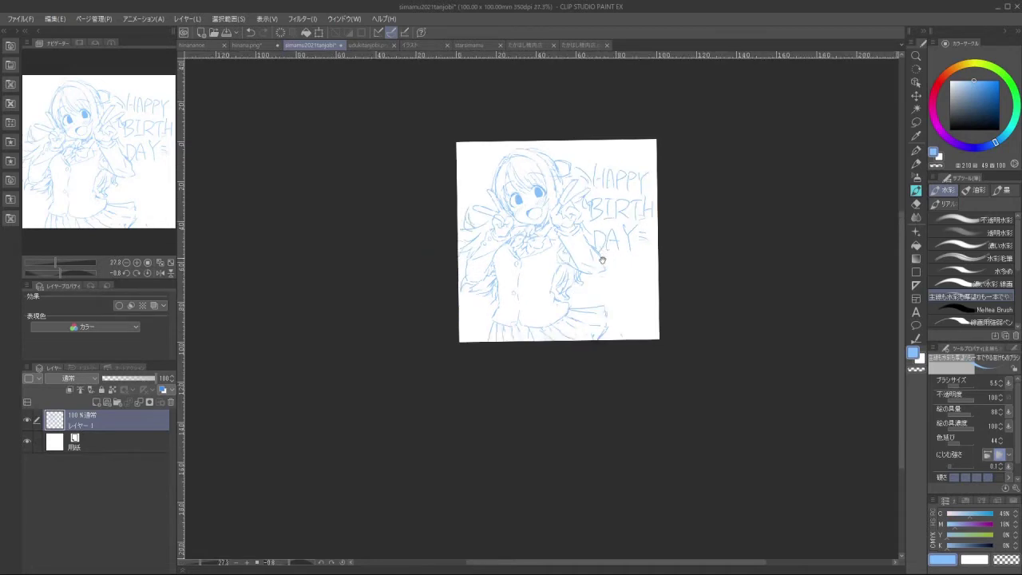
drag(602, 262, 603, 268)
scroll(588, 282, up, 2)
key(ctrl+z)
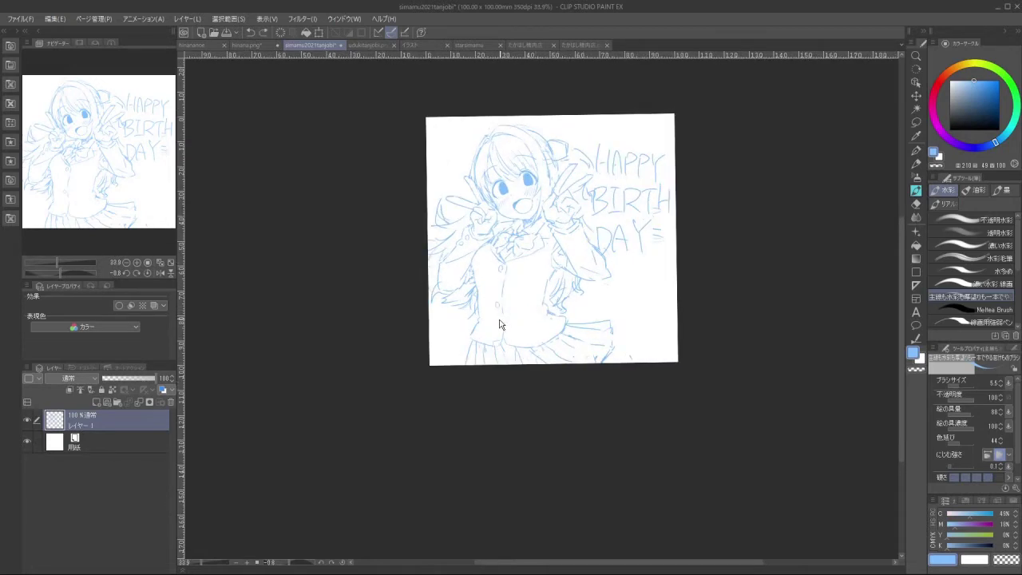
drag(509, 320, 542, 310)
key(ctrl+z)
Lasso-select the buttoned forearm with its peace-sign hand and rotate it outward, away from the face, with a transform
click(916, 123)
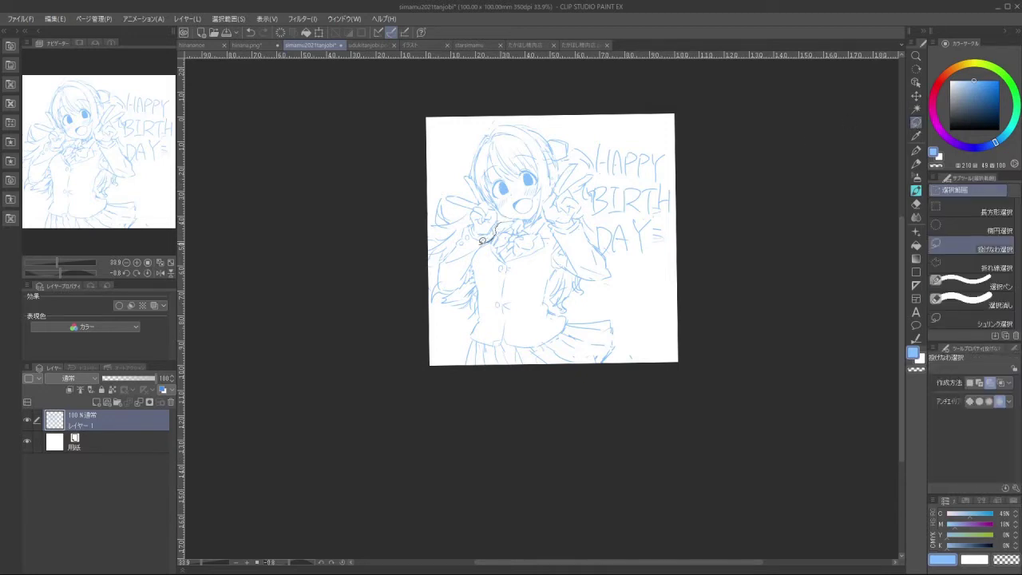
mouse_move(483, 239)
mouse_down()
mouse_move(467, 282)
mouse_move(454, 289)
mouse_move(435, 273)
mouse_move(470, 210)
mouse_move(444, 199)
mouse_move(456, 172)
mouse_move(473, 168)
mouse_move(502, 212)
mouse_move(451, 291)
mouse_move(445, 251)
mouse_move(466, 214)
mouse_move(441, 193)
mouse_move(468, 174)
mouse_up()
key(ctrl+z)
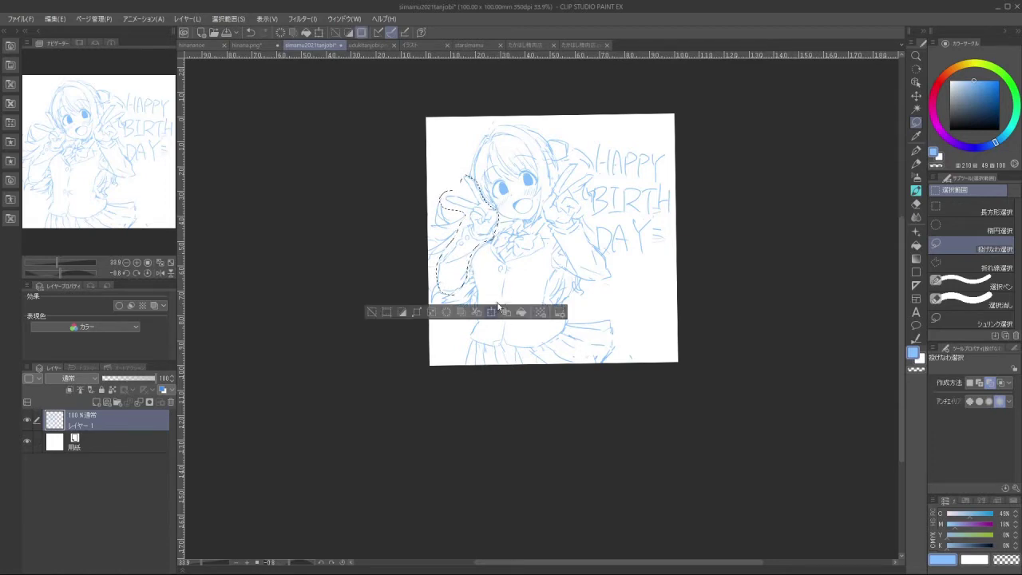
click(499, 318)
mouse_move(509, 269)
mouse_down()
mouse_move(500, 281)
mouse_move(527, 272)
mouse_up()
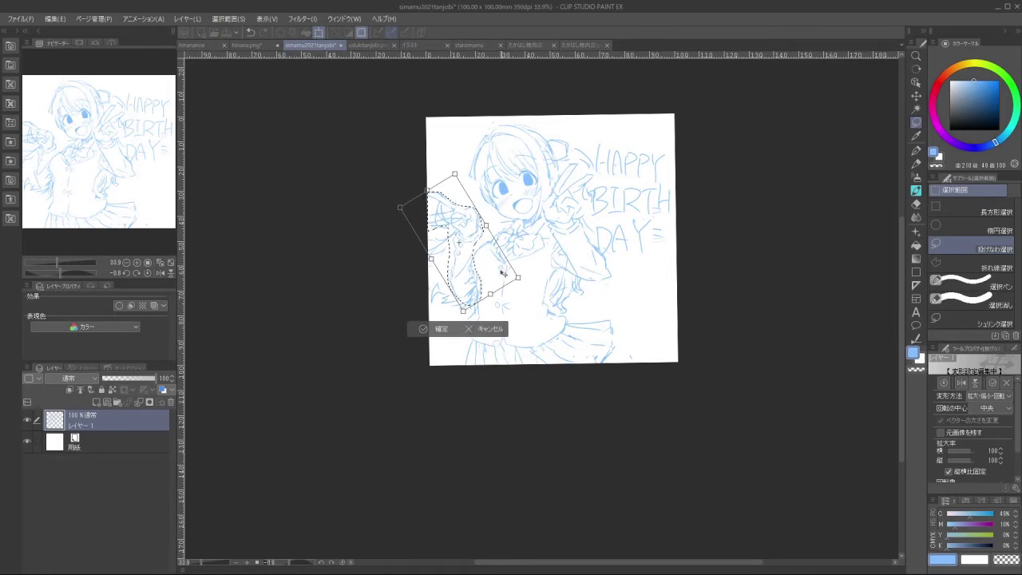
click(427, 329)
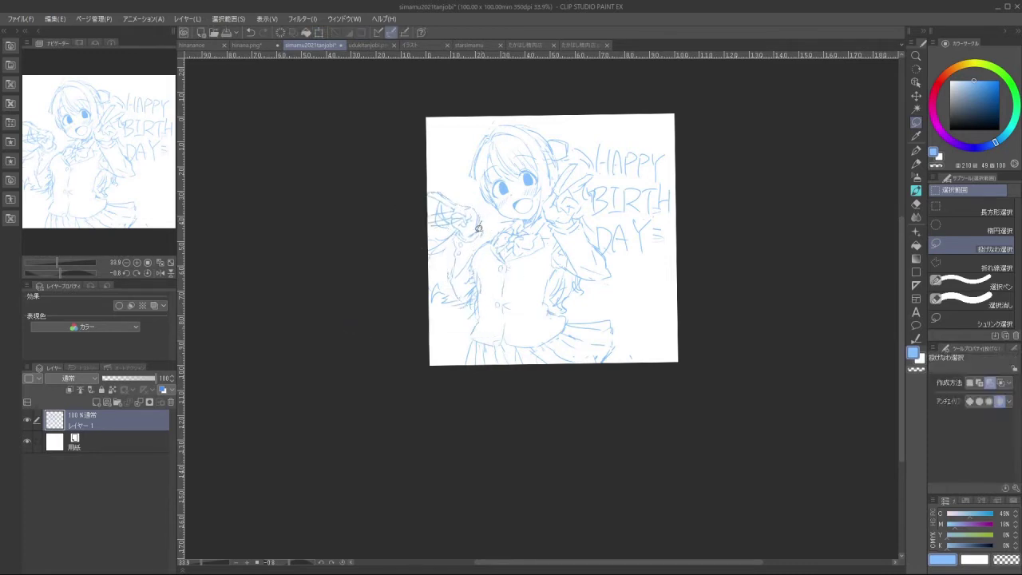
Lasso-select only the peace-sign hand of the buttoned sleeve, rotate it more upright with a transform, and deselect
mouse_move(476, 196)
mouse_down()
mouse_move(483, 217)
mouse_move(497, 220)
mouse_move(481, 220)
mouse_up()
key(ctrl+t)
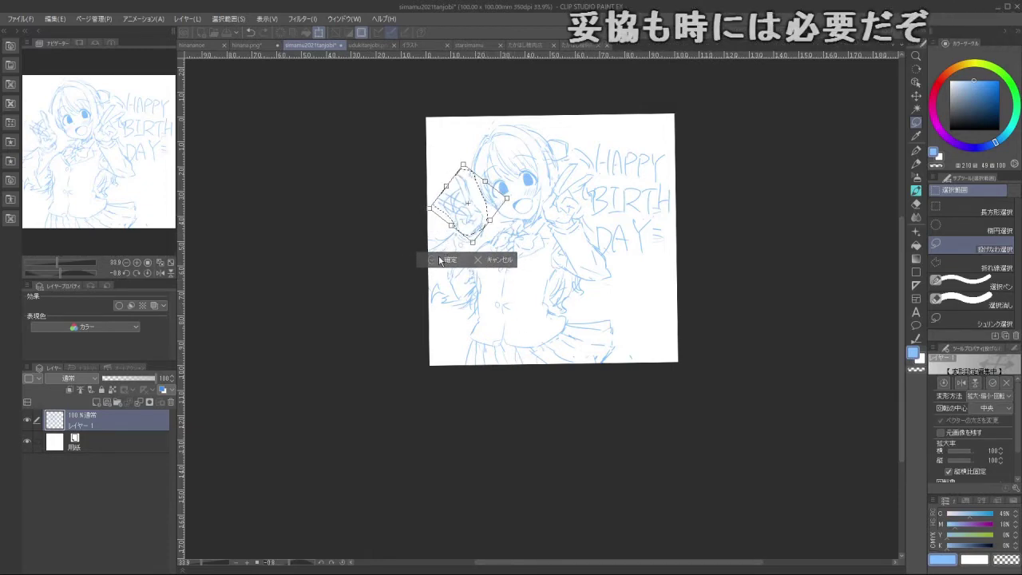
click(439, 260)
click(379, 254)
mouse_move(370, 282)
mouse_down()
mouse_move(540, 314)
mouse_move(475, 320)
mouse_move(479, 286)
mouse_up()
Redraw the buttoned sleeve's outline between wrist, elbow and shoulder with the watercolor brush, undoing the rejected stroke
click(916, 191)
drag(487, 244, 498, 253)
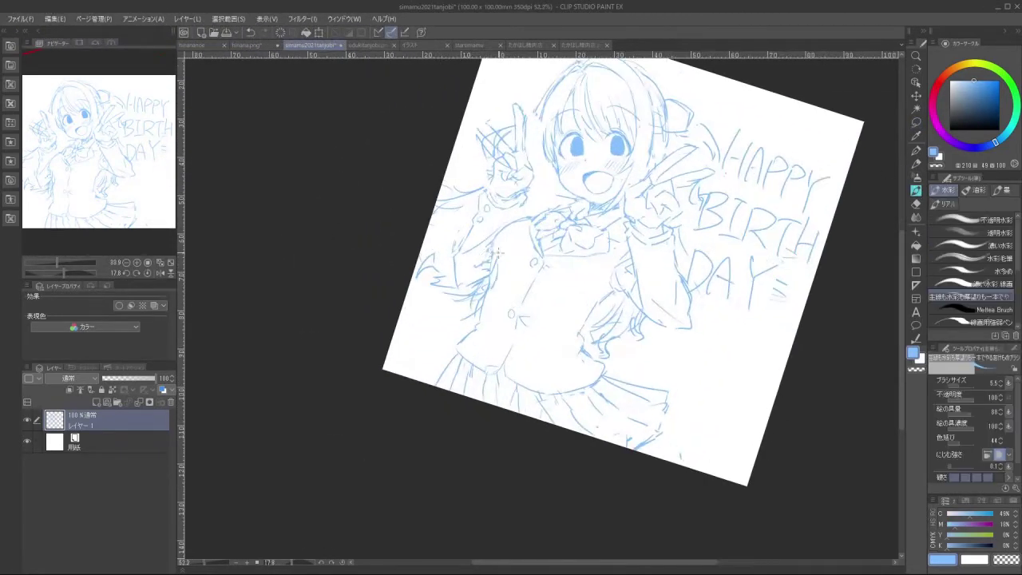
drag(527, 358, 550, 358)
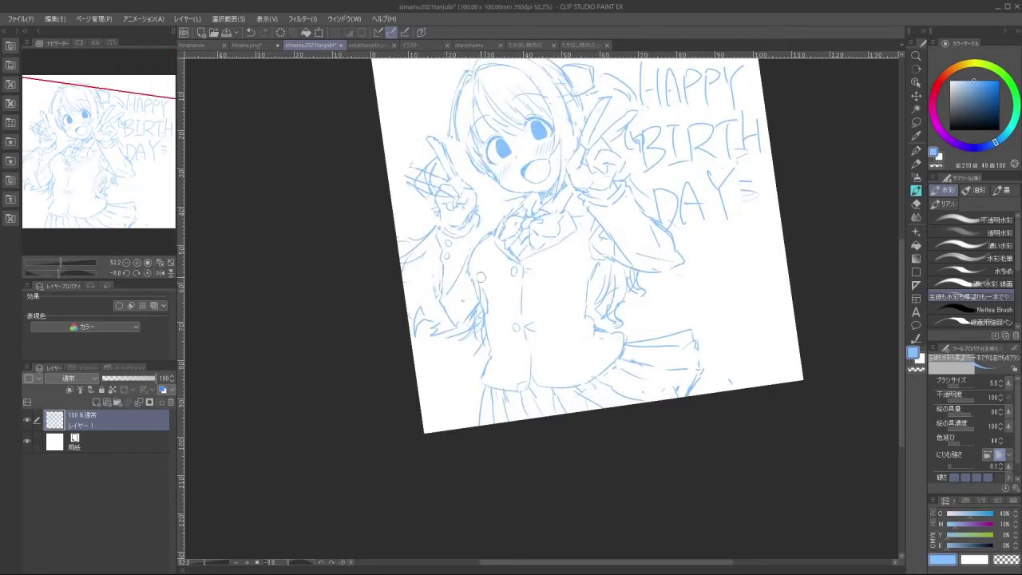
drag(480, 275, 483, 300)
drag(493, 232, 500, 242)
key(ctrl+z)
mouse_move(482, 341)
mouse_down()
mouse_move(511, 374)
mouse_move(630, 379)
mouse_move(683, 275)
mouse_move(628, 206)
mouse_move(541, 190)
mouse_move(484, 228)
mouse_move(467, 263)
mouse_up()
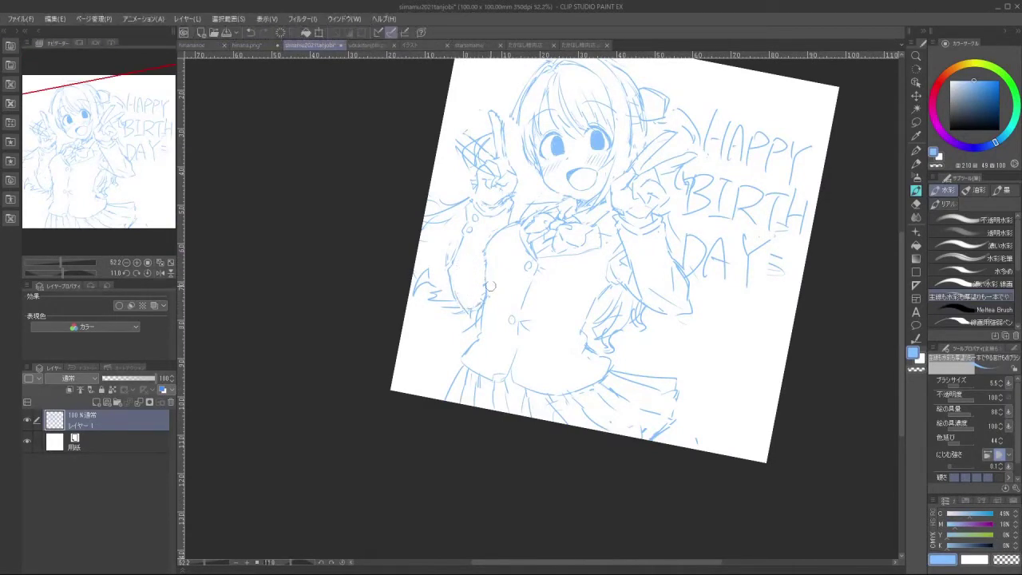
Clean up and redraw the raised fingers of the peace-sign hand above the buttoned sleeve, undoing the rejected stroke
drag(493, 375, 521, 390)
drag(536, 381, 623, 320)
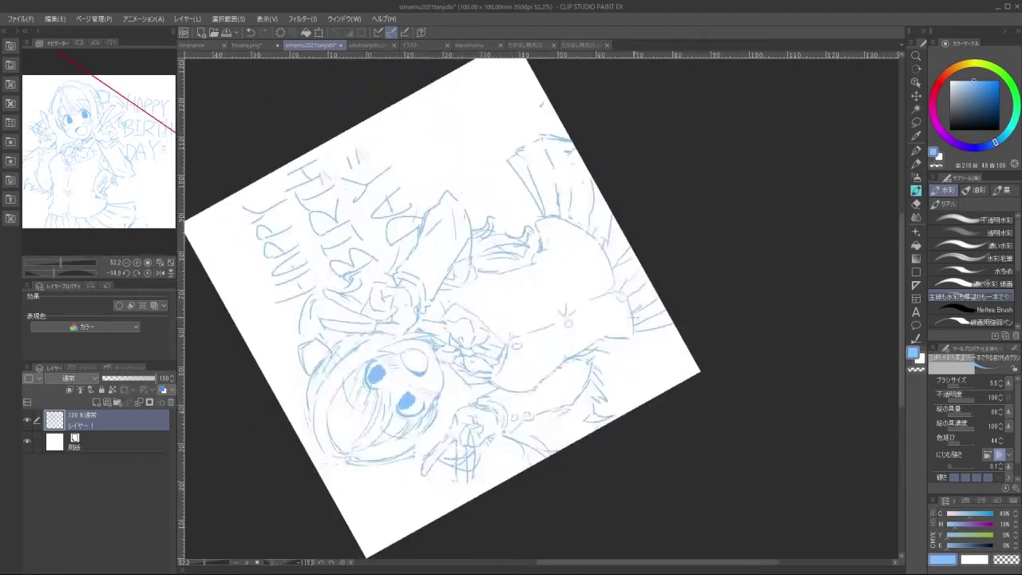
drag(557, 428, 590, 311)
drag(496, 333, 496, 366)
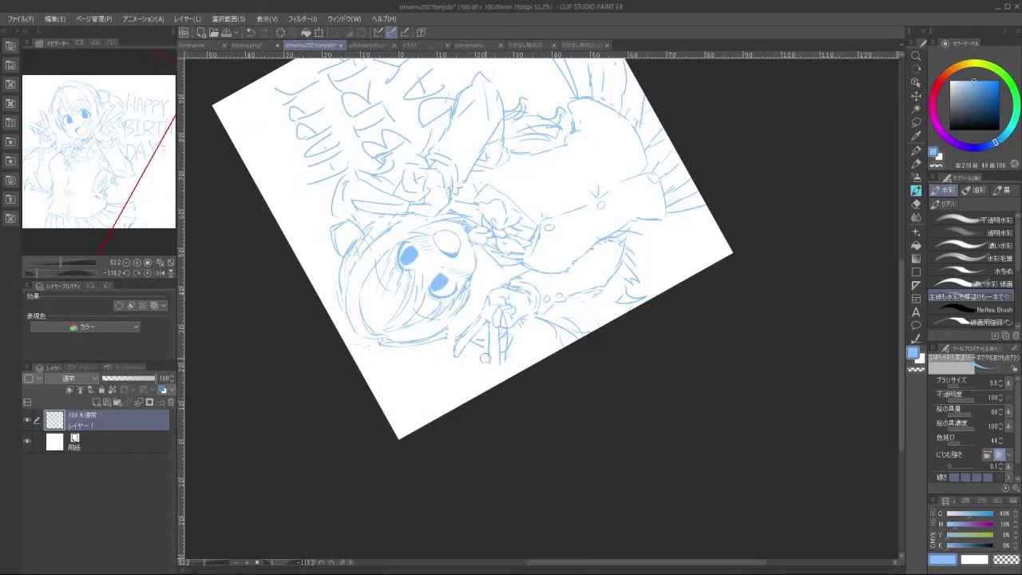
key(ctrl+z)
mouse_move(489, 380)
mouse_down()
mouse_move(629, 307)
mouse_move(478, 249)
mouse_up()
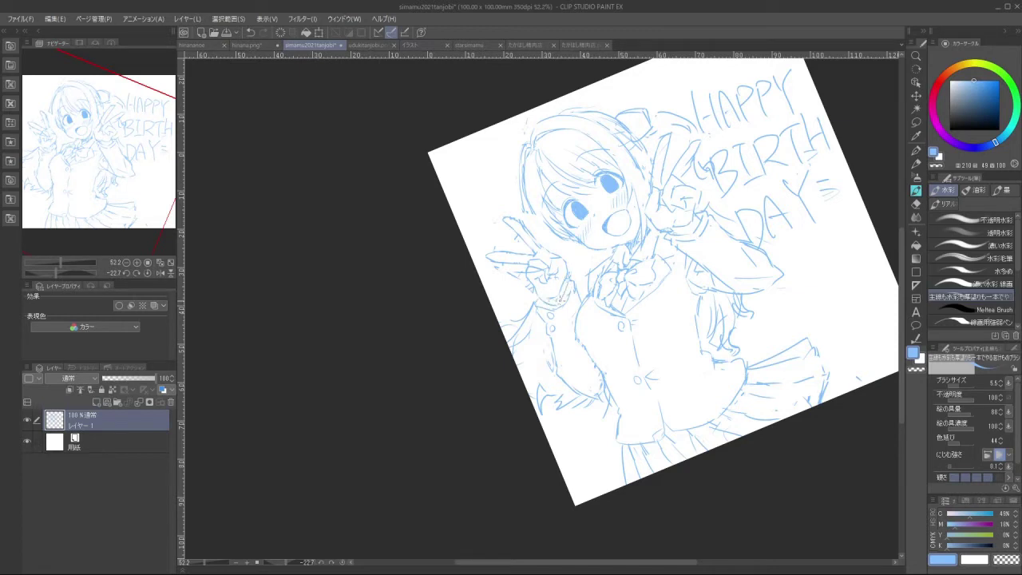
Refine the side hair line between the face and the hand of the buttoned sleeve, and check the whole figure
scroll(669, 288, down, 4)
drag(666, 296, 598, 231)
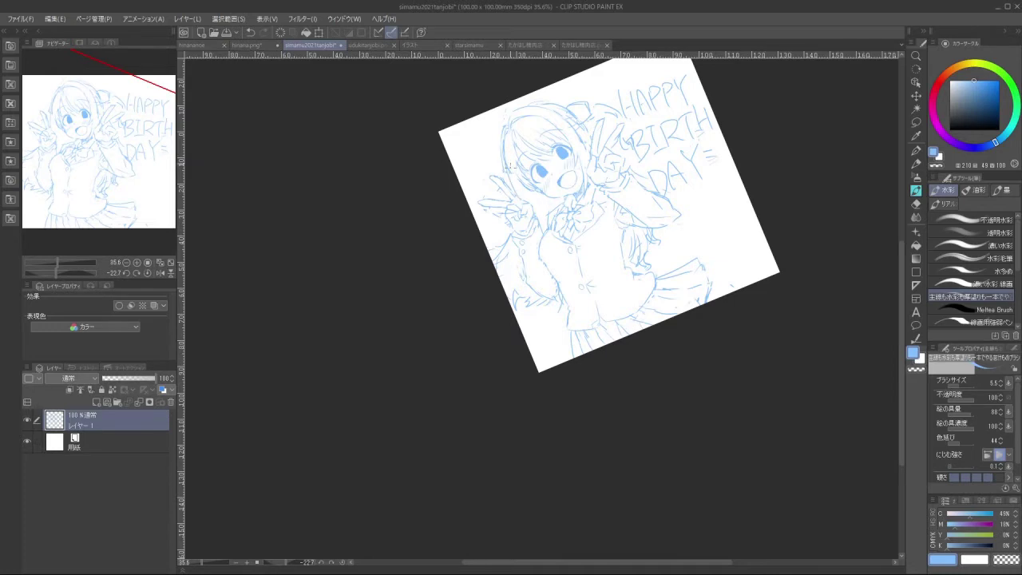
drag(506, 157, 518, 188)
drag(620, 382, 601, 402)
drag(683, 400, 741, 159)
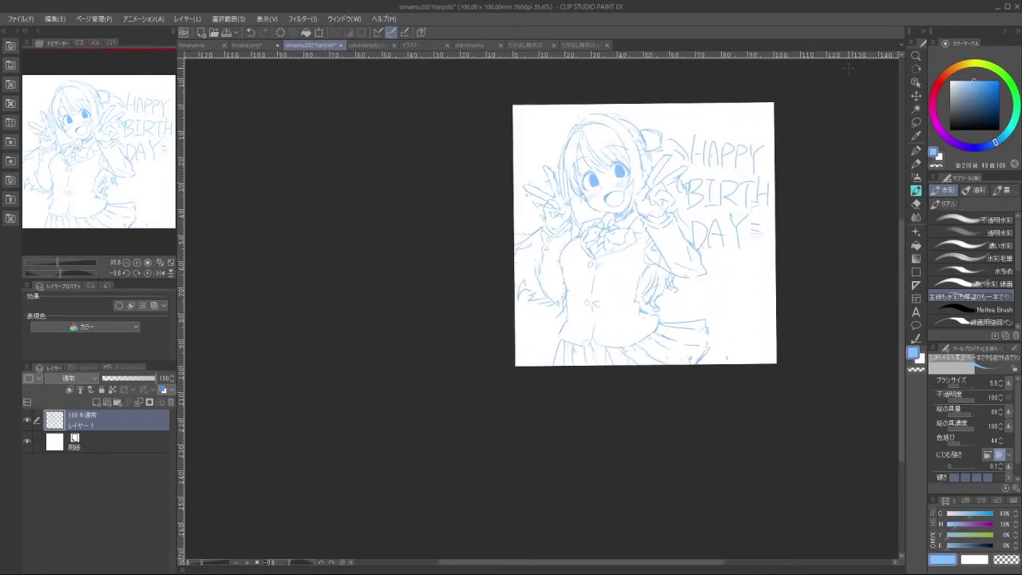
Rework the wrist and cuff edge below the hand of the buttoned sleeve, undoing the rejected strokes
scroll(558, 217, up, 3)
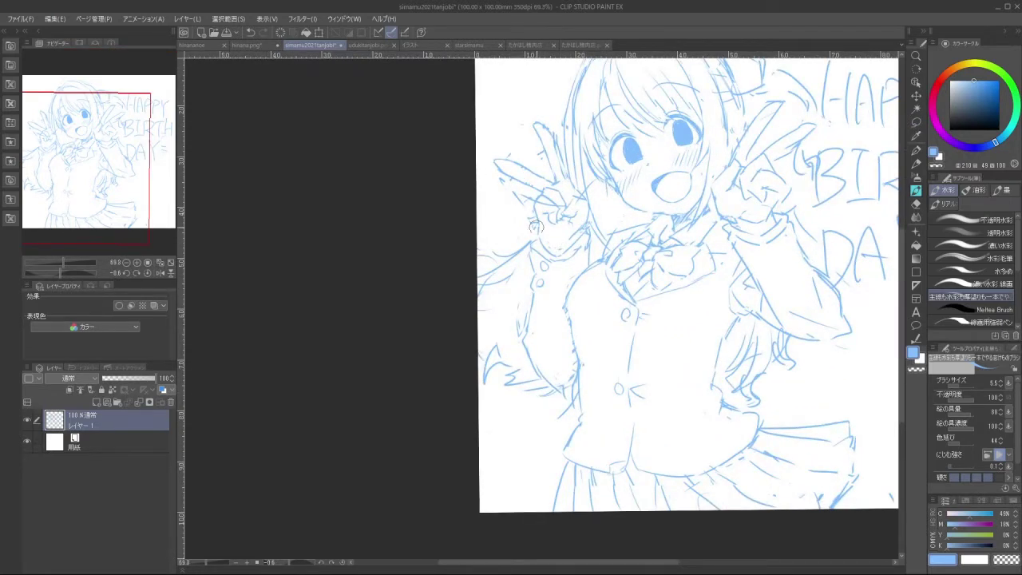
key(ctrl+z)
drag(538, 229, 560, 245)
key(ctrl+z)
scroll(769, 257, down, 3)
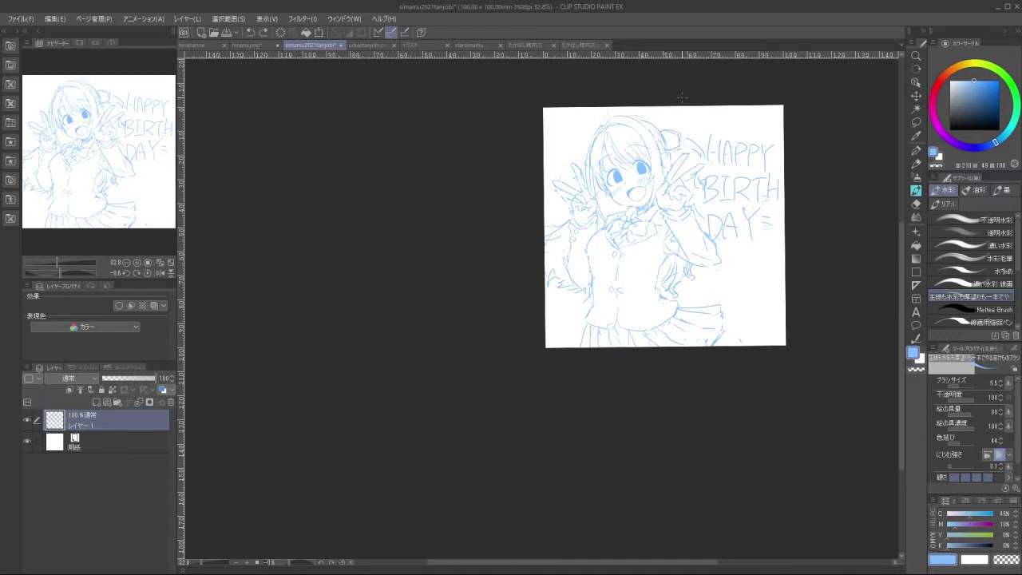
scroll(589, 199, up, 1)
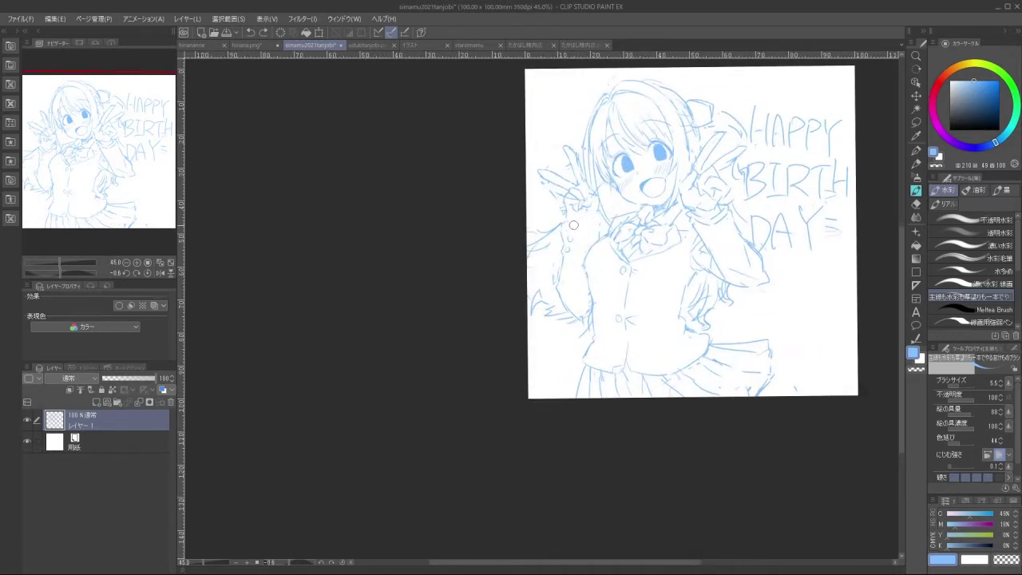
drag(563, 225, 598, 218)
key(ctrl+z)
Lasso-select the peace-sign hand beside the lettering, turn it more upright and shift it with a transform, and deselect
drag(535, 330, 671, 389)
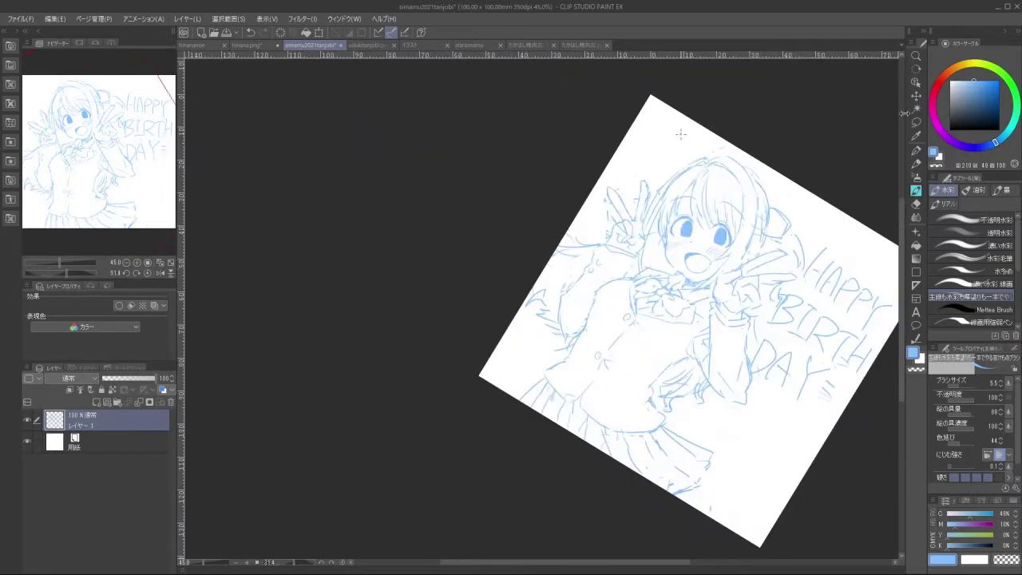
drag(813, 187, 771, 183)
drag(822, 163, 732, 126)
click(679, 177)
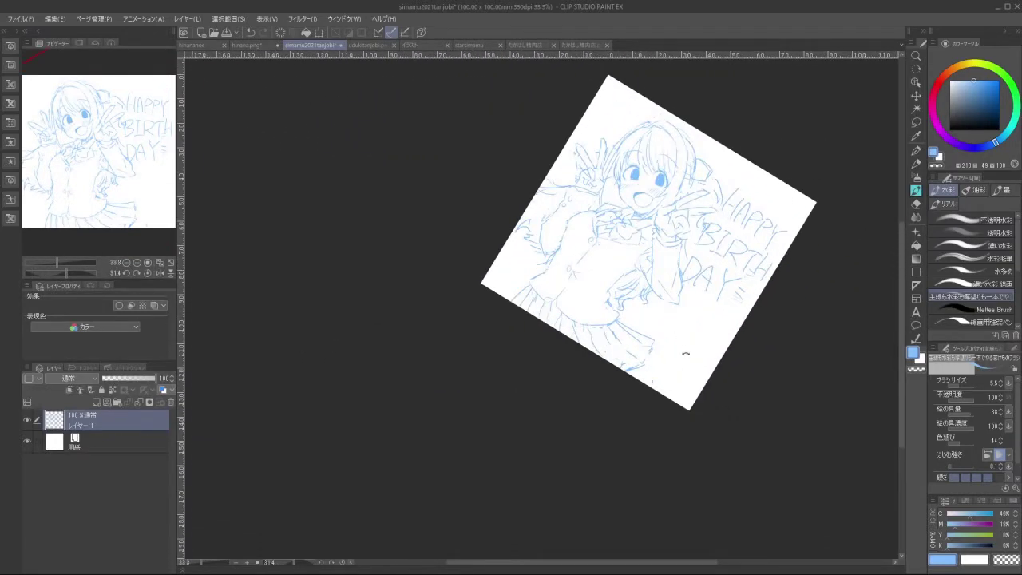
drag(687, 354, 727, 295)
click(916, 122)
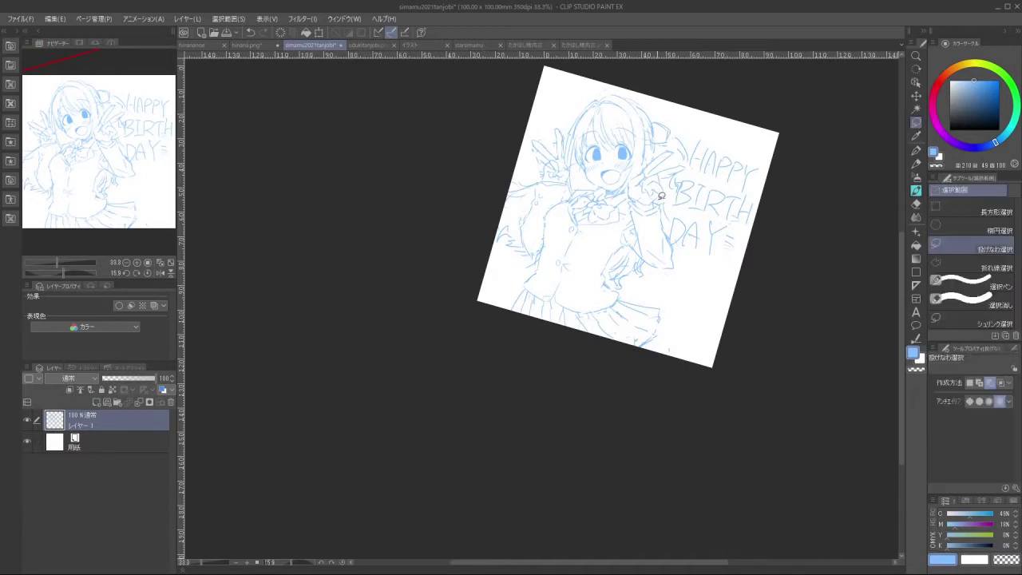
mouse_move(629, 182)
mouse_down()
mouse_move(673, 144)
mouse_move(689, 162)
mouse_move(666, 193)
mouse_move(692, 209)
mouse_move(695, 190)
mouse_move(685, 214)
mouse_up()
click(685, 233)
click(619, 241)
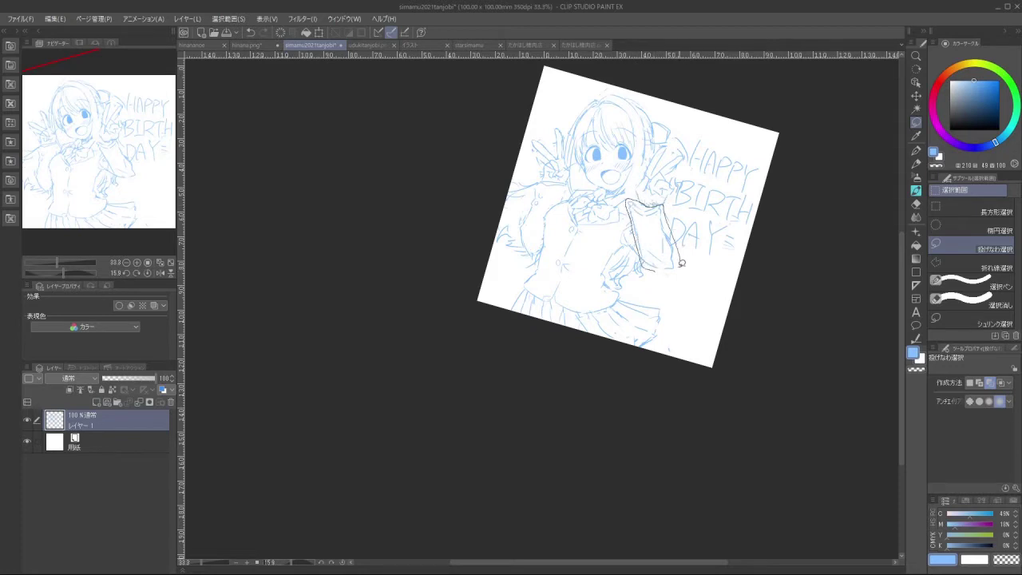
Lasso-select the sleeve beside the lettering from cuff to elbow, shift it slightly outward with a transform, and deselect
mouse_move(682, 263)
mouse_down()
mouse_move(659, 275)
mouse_move(681, 292)
mouse_move(666, 258)
mouse_move(669, 269)
mouse_move(714, 264)
mouse_move(679, 262)
mouse_move(679, 281)
mouse_move(650, 265)
mouse_move(684, 284)
mouse_move(702, 276)
mouse_up()
click(691, 296)
click(673, 301)
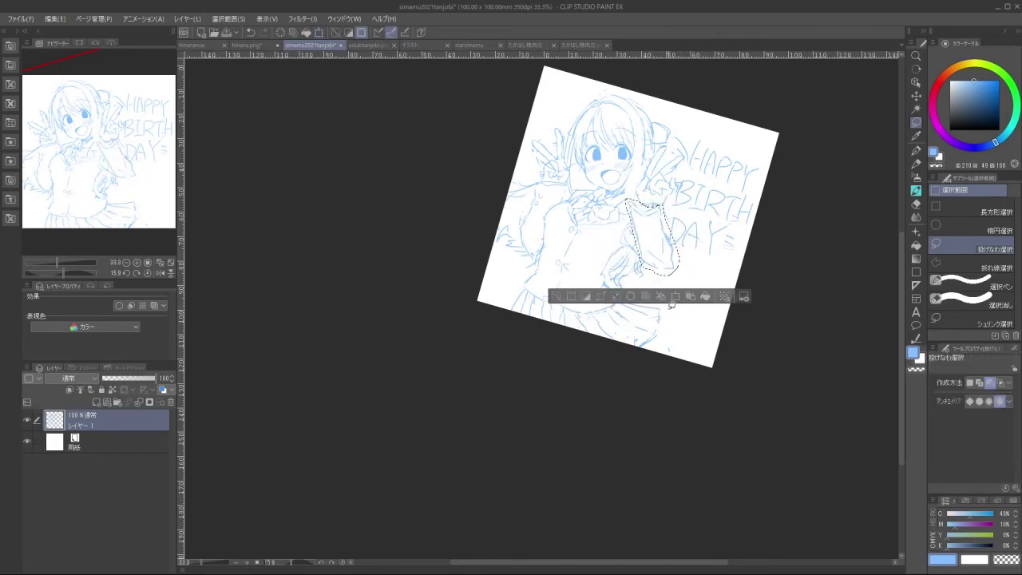
click(675, 297)
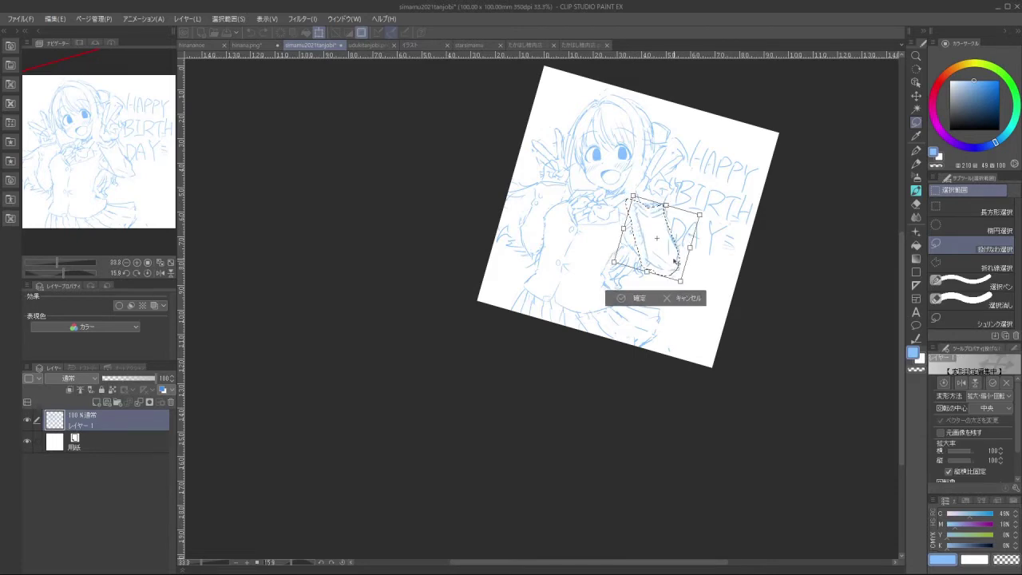
drag(676, 262, 679, 263)
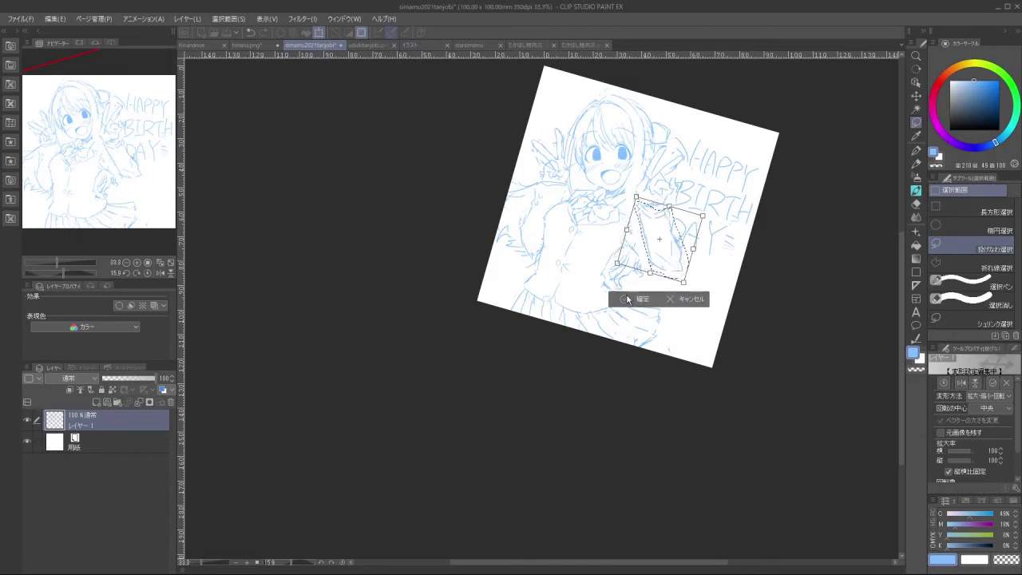
click(628, 298)
mouse_move(631, 302)
mouse_down()
mouse_move(703, 303)
mouse_move(669, 300)
mouse_move(668, 323)
mouse_up()
Redraw the cuff and inner sleeve lines below the repositioned hand beside the lettering with the watercolor brush
key(b)
drag(641, 214, 672, 220)
drag(681, 324, 622, 422)
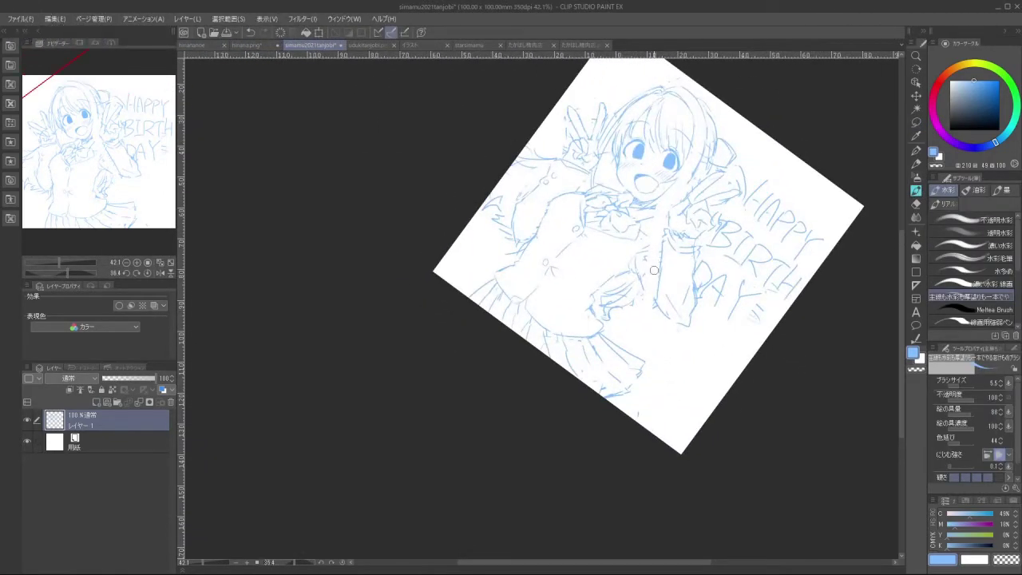
drag(643, 254, 614, 233)
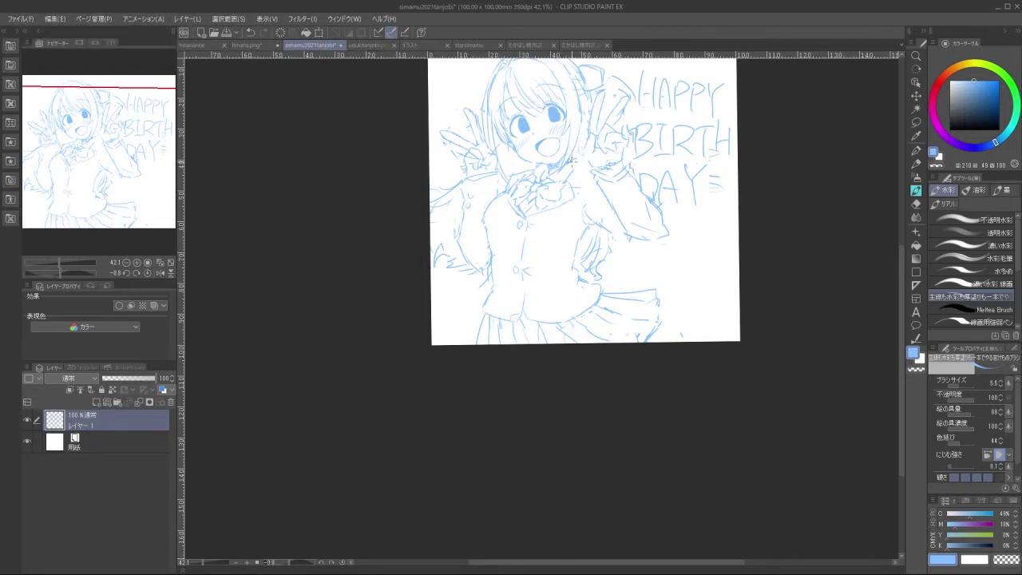
Redraw the elbow and lower outline of the sleeve beside the lettering, undoing the rejected strokes
key(ctrl+y)
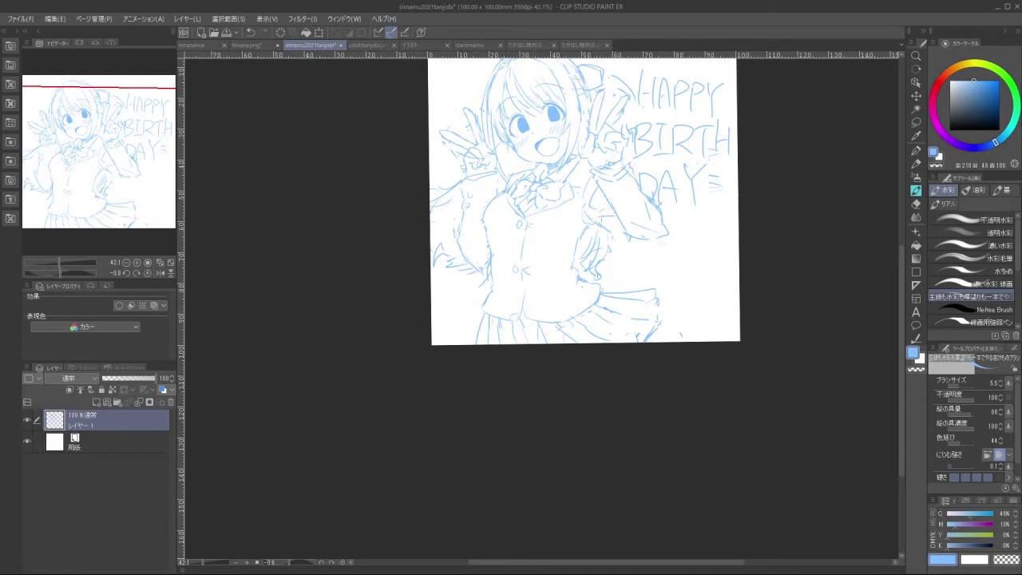
mouse_move(626, 238)
mouse_down()
mouse_move(616, 227)
mouse_move(627, 234)
mouse_up()
key(ctrl+z)
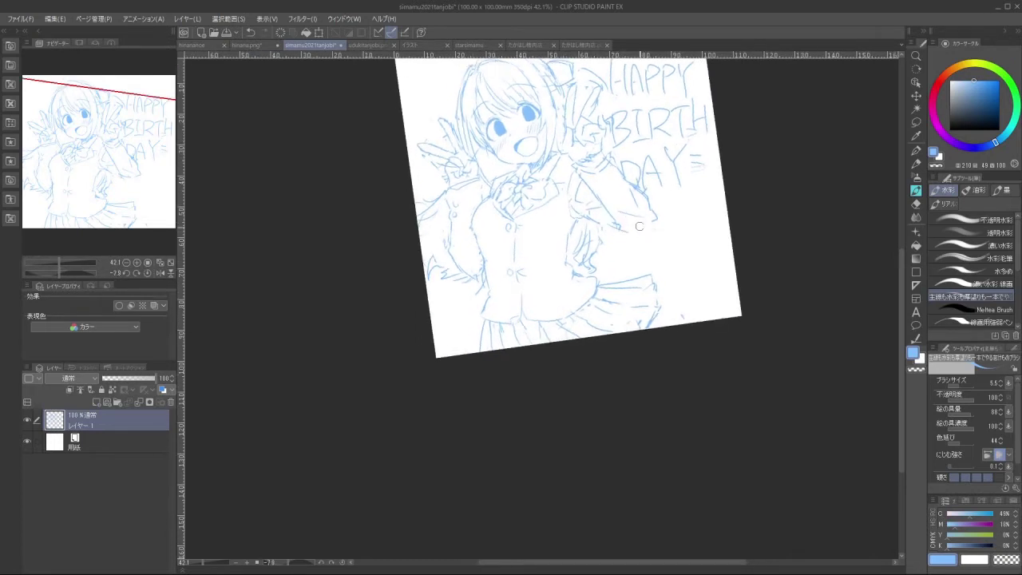
key(ctrl+z)
mouse_move(650, 198)
mouse_down()
mouse_move(654, 230)
mouse_move(620, 221)
mouse_move(627, 231)
mouse_move(659, 229)
mouse_up()
key(ctrl+z)
drag(677, 293, 618, 183)
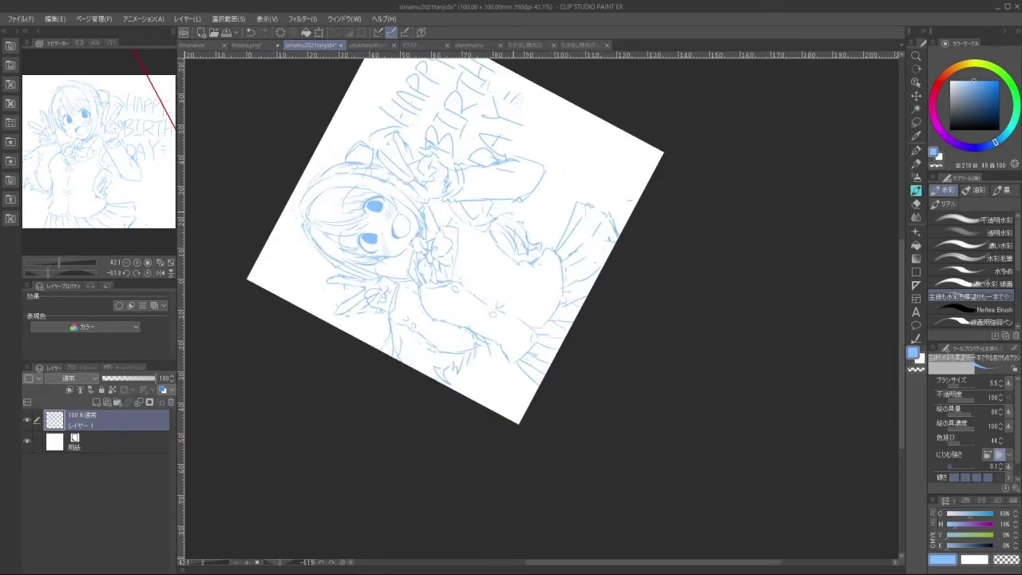
mouse_move(518, 205)
mouse_down()
mouse_move(529, 191)
mouse_move(608, 335)
mouse_move(616, 194)
mouse_move(671, 368)
mouse_move(631, 207)
mouse_move(611, 250)
mouse_up()
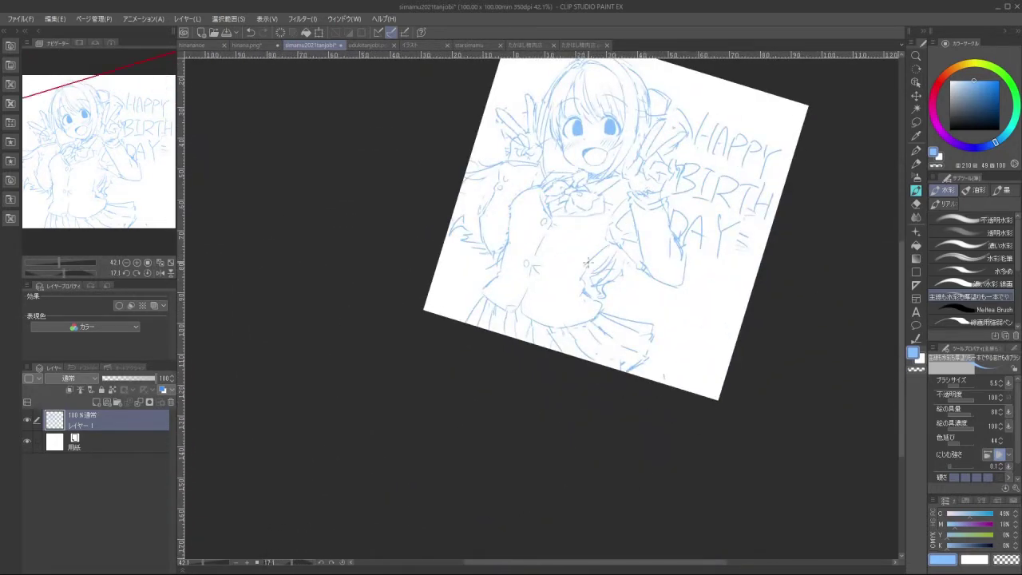
Undo the last stroke and try a new short line between the vest and the sleeve beside the lettering
key(ctrl+z)
drag(611, 243, 585, 274)
key(ctrl+z)
Lasso-select the sleeve on the side away from the lettering, rotate it with a transform, deselect, and return to the watercolor brush
drag(710, 338, 714, 289)
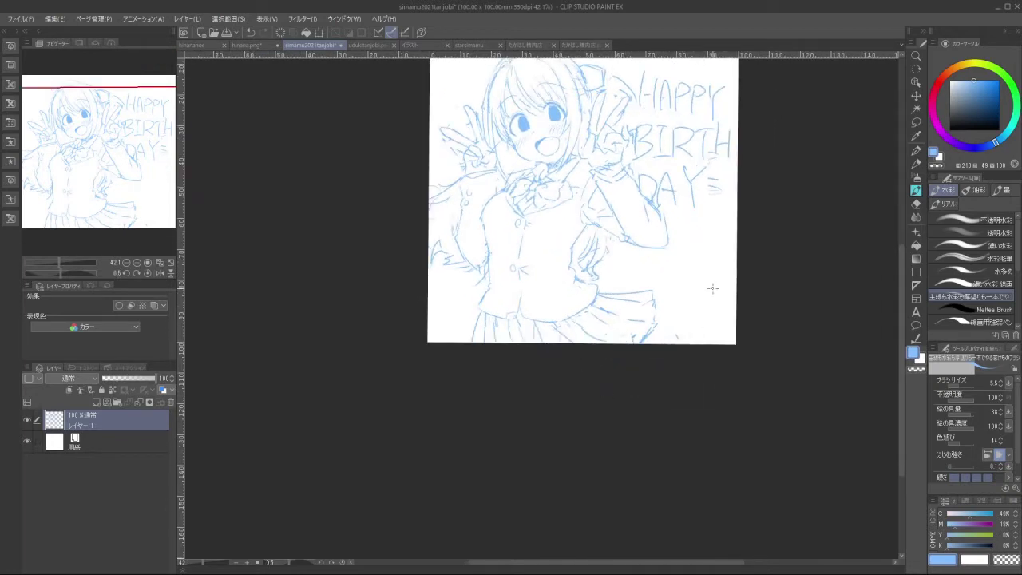
mouse_move(713, 288)
mouse_down()
mouse_move(529, 425)
mouse_move(630, 386)
mouse_move(602, 409)
mouse_move(612, 404)
mouse_move(454, 468)
mouse_move(398, 445)
mouse_up()
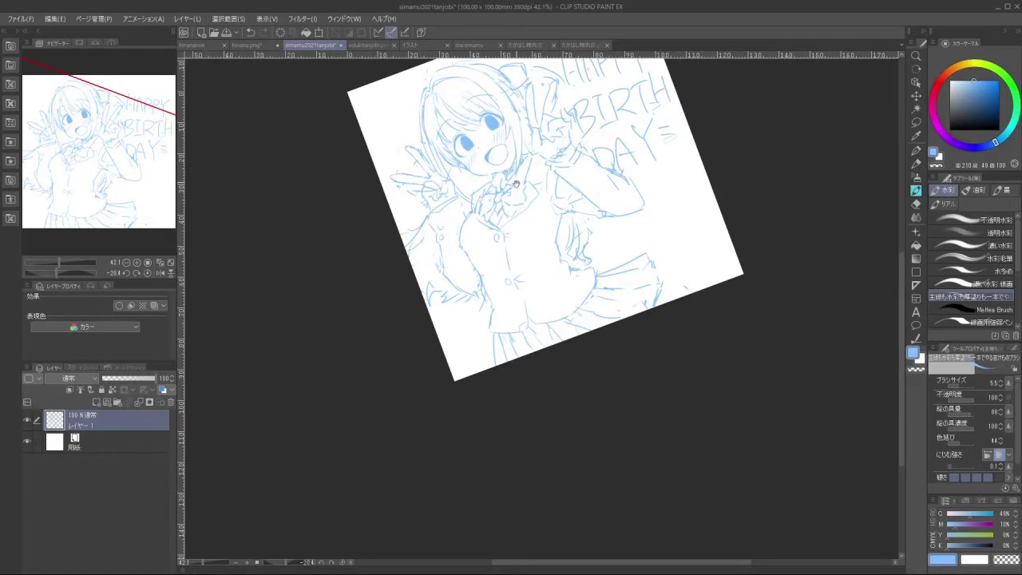
drag(516, 184, 540, 283)
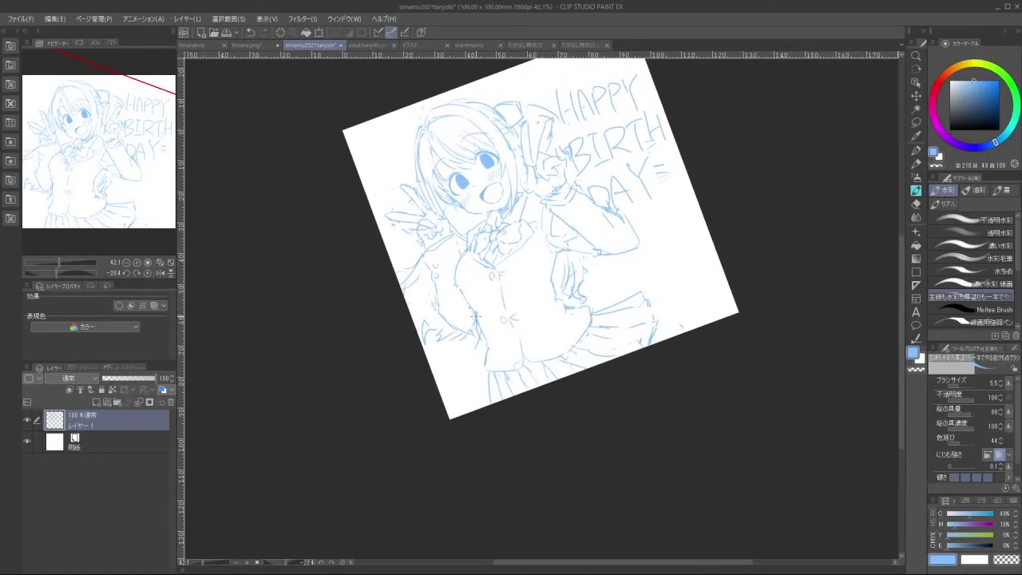
drag(458, 407, 475, 434)
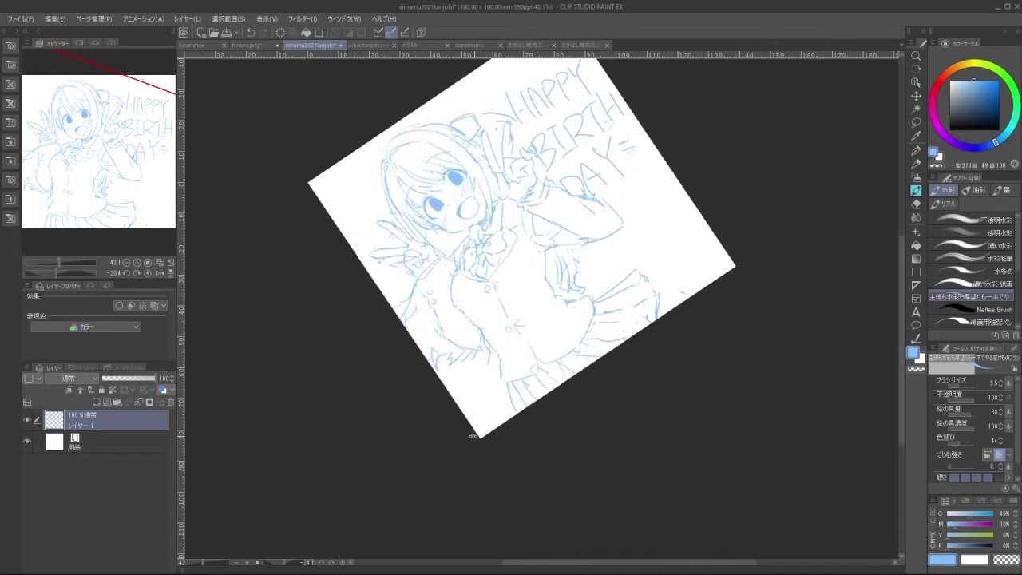
click(916, 124)
mouse_move(448, 245)
mouse_down()
mouse_move(429, 261)
mouse_move(443, 247)
mouse_move(455, 303)
mouse_move(491, 344)
mouse_move(459, 339)
mouse_move(430, 315)
mouse_move(476, 332)
mouse_move(455, 324)
mouse_move(471, 339)
mouse_move(457, 343)
mouse_move(473, 335)
mouse_move(492, 344)
mouse_move(460, 337)
mouse_up()
click(475, 387)
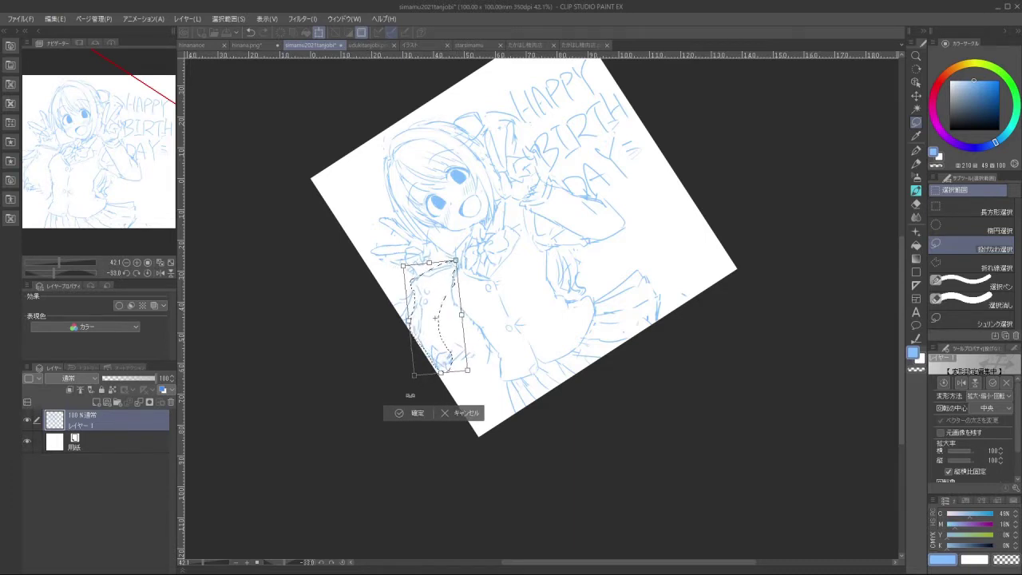
click(411, 413)
click(350, 396)
click(917, 190)
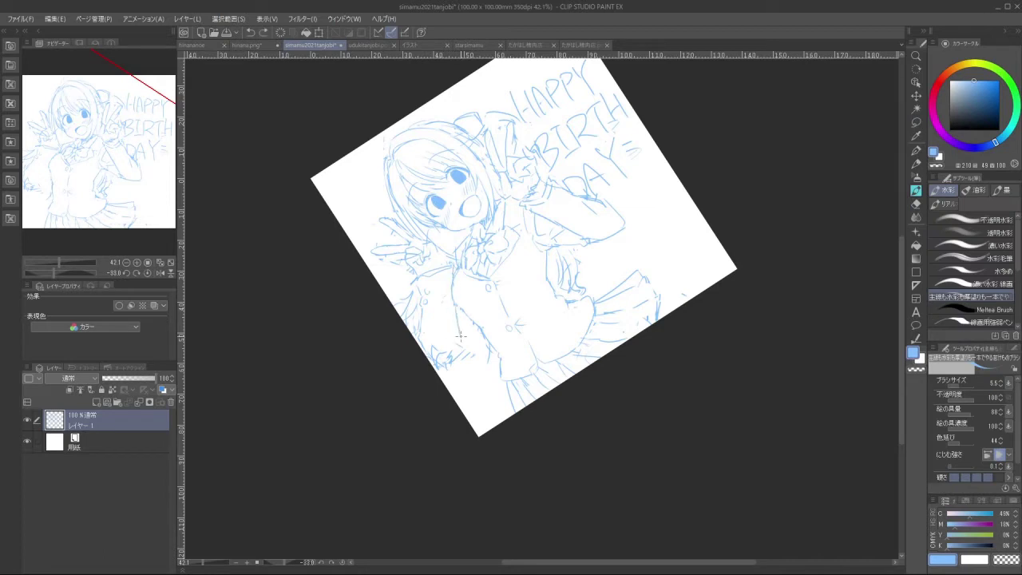
Redraw the elbow and outer outline of the rotated sleeve away from the lettering, undoing the rejected strokes
mouse_move(452, 353)
mouse_down()
mouse_move(428, 348)
mouse_move(443, 366)
mouse_up()
key(ctrl+z)
key(ctrl+z)
drag(471, 321, 462, 373)
key(ctrl+z)
key(ctrl+z)
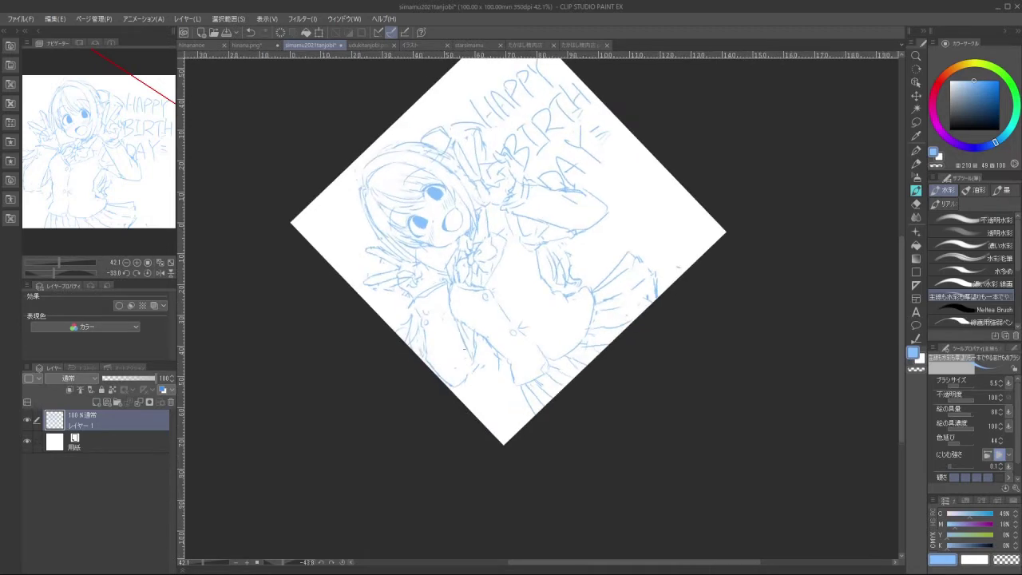
drag(418, 313, 420, 254)
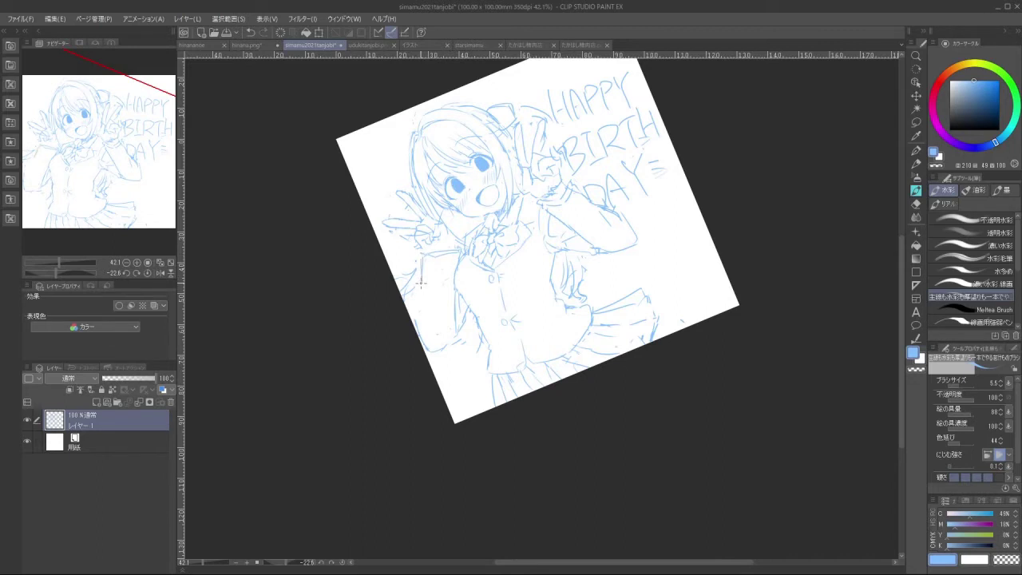
Lasso-select the peace-sign hand away from the lettering, enlarge it to 107% with a transform, and deselect
mouse_move(449, 389)
mouse_down()
mouse_move(506, 426)
mouse_move(465, 403)
mouse_up()
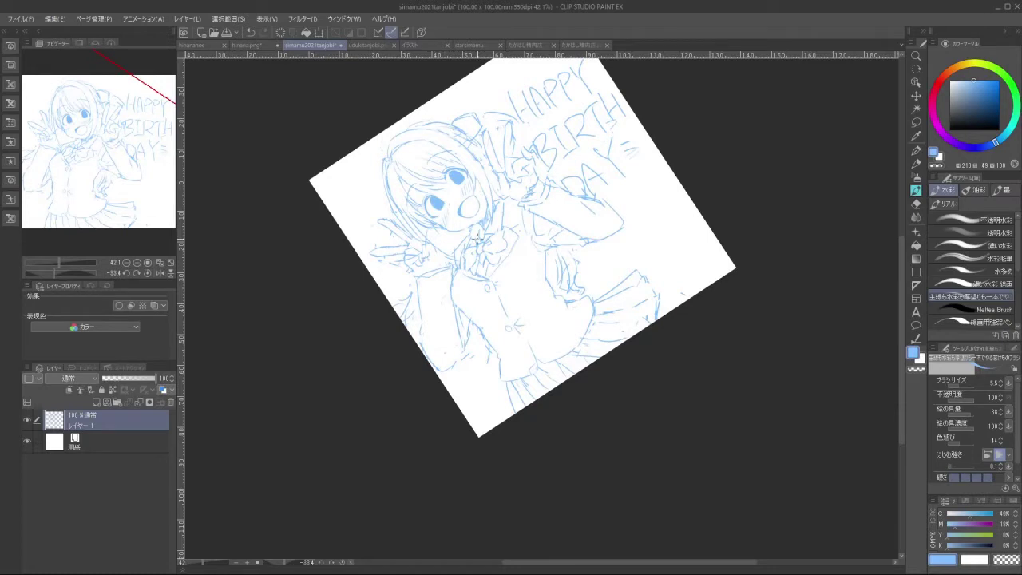
key(m)
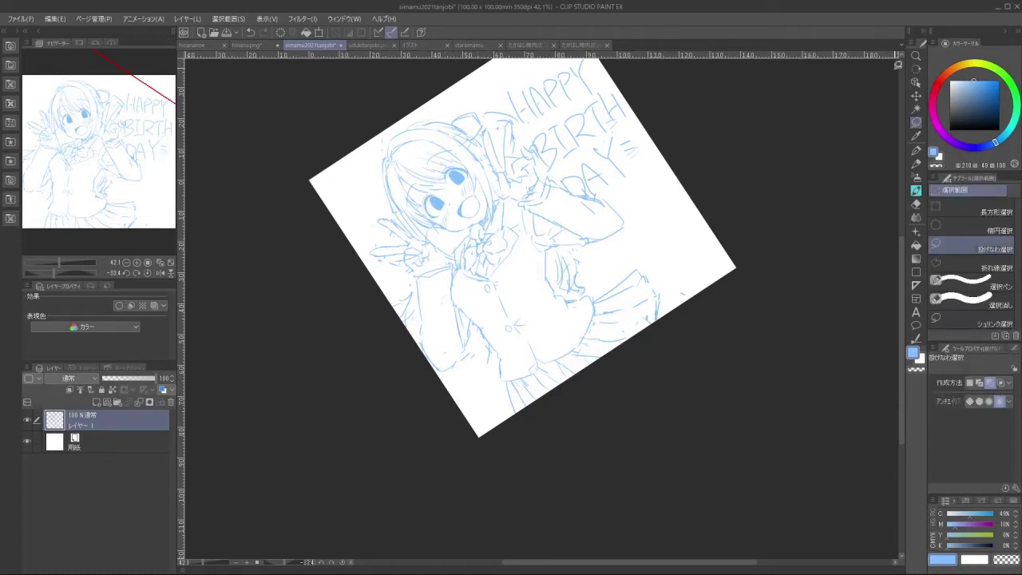
mouse_move(409, 266)
mouse_down()
mouse_move(364, 254)
mouse_move(390, 207)
mouse_move(432, 239)
mouse_move(445, 265)
mouse_move(443, 257)
mouse_up()
click(436, 315)
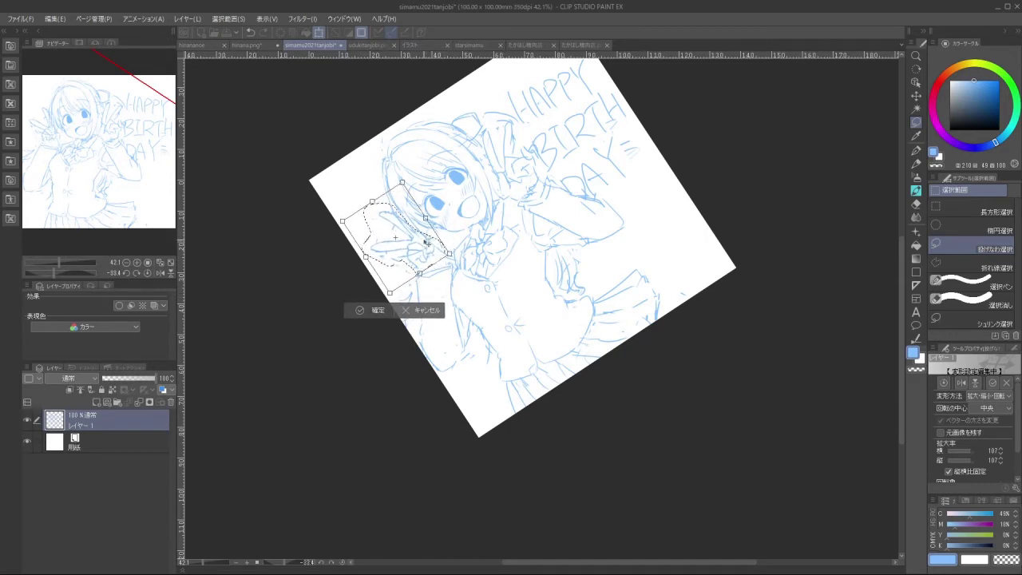
click(376, 310)
click(301, 306)
Lasso-select the redrawn sleeve below the enlarged peace-sign hand and shift it with a transform
drag(472, 355, 432, 371)
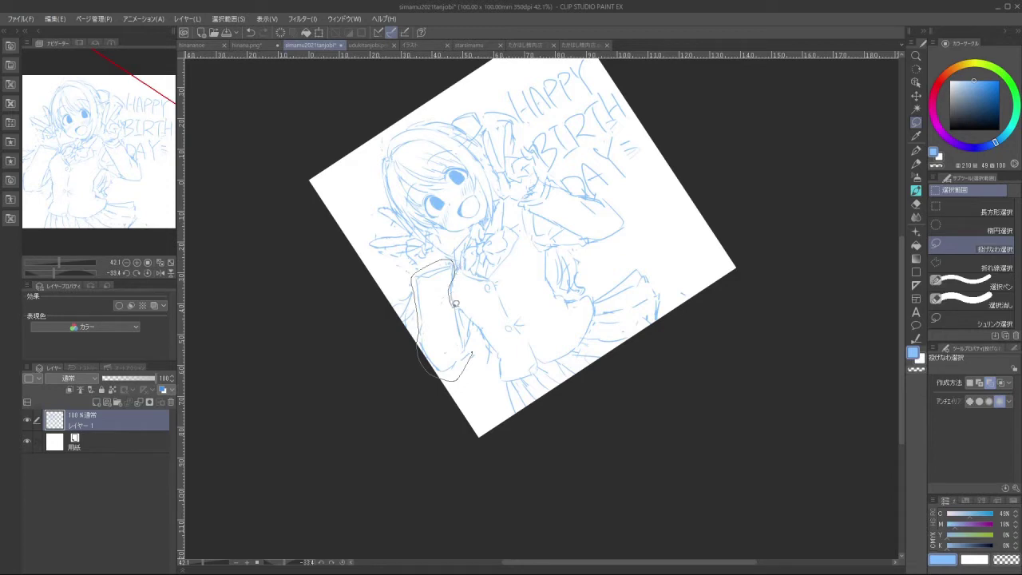
mouse_move(455, 303)
mouse_down()
mouse_move(478, 327)
mouse_move(452, 326)
mouse_move(476, 331)
mouse_move(467, 332)
mouse_up()
click(472, 408)
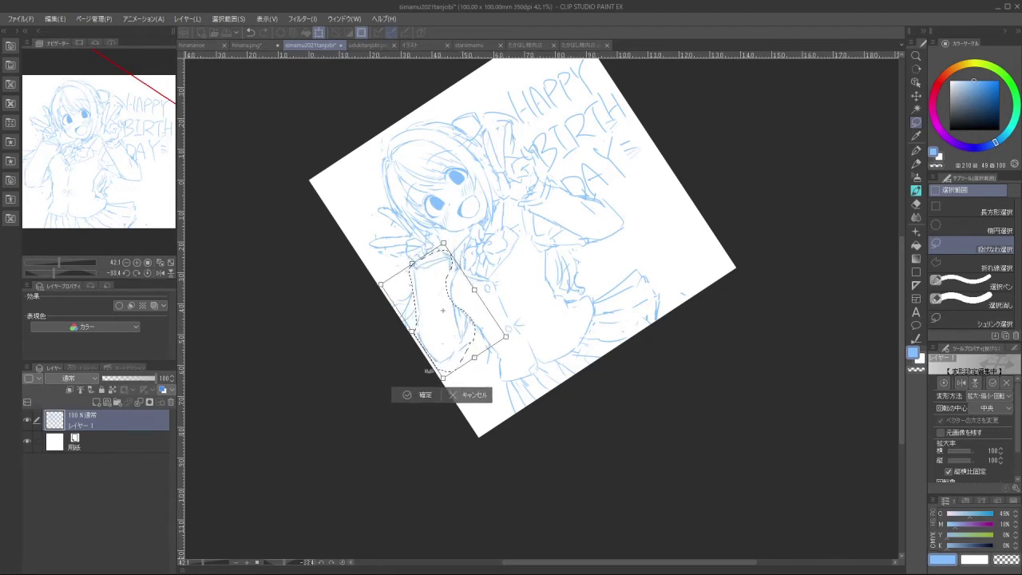
Apply the transform to the lassoed arm at the picture's left side, clear the selection and touch up its sleeve line
click(410, 392)
click(354, 396)
drag(411, 420, 451, 386)
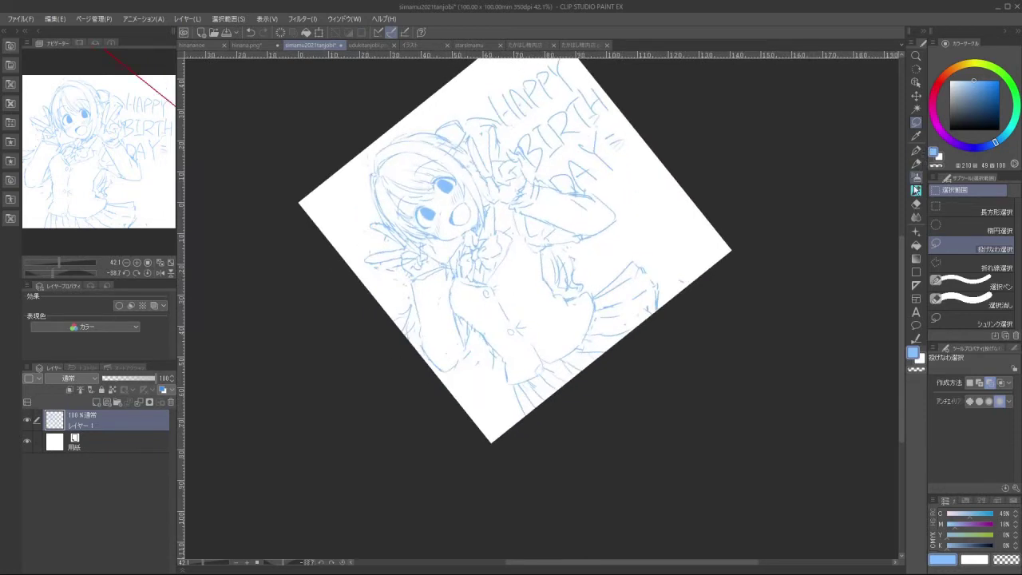
click(916, 189)
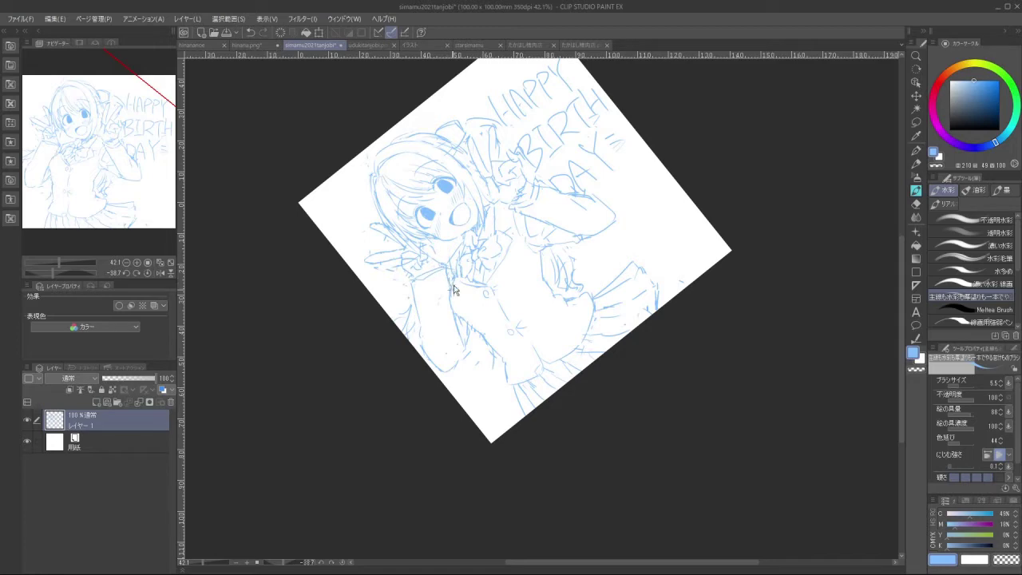
drag(453, 287, 476, 365)
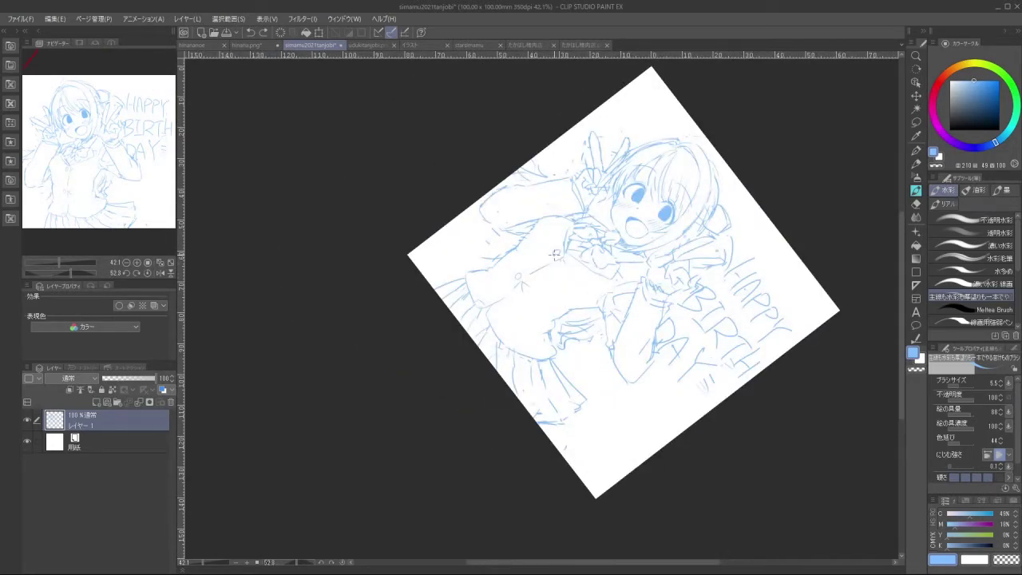
Erase the peace-sign hand and the bent arm beside the torso on the picture's left side
drag(515, 228, 435, 314)
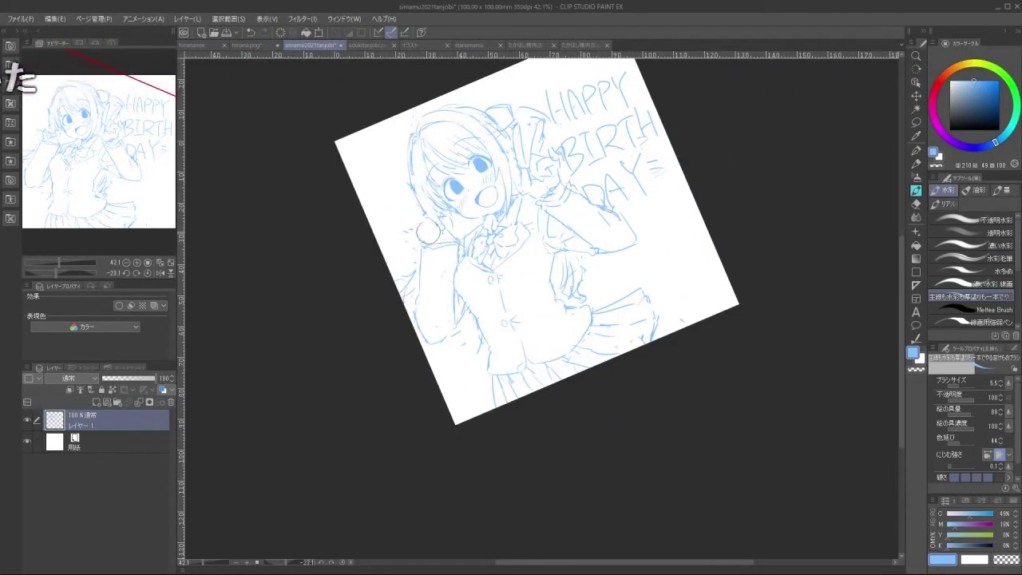
drag(423, 246, 426, 338)
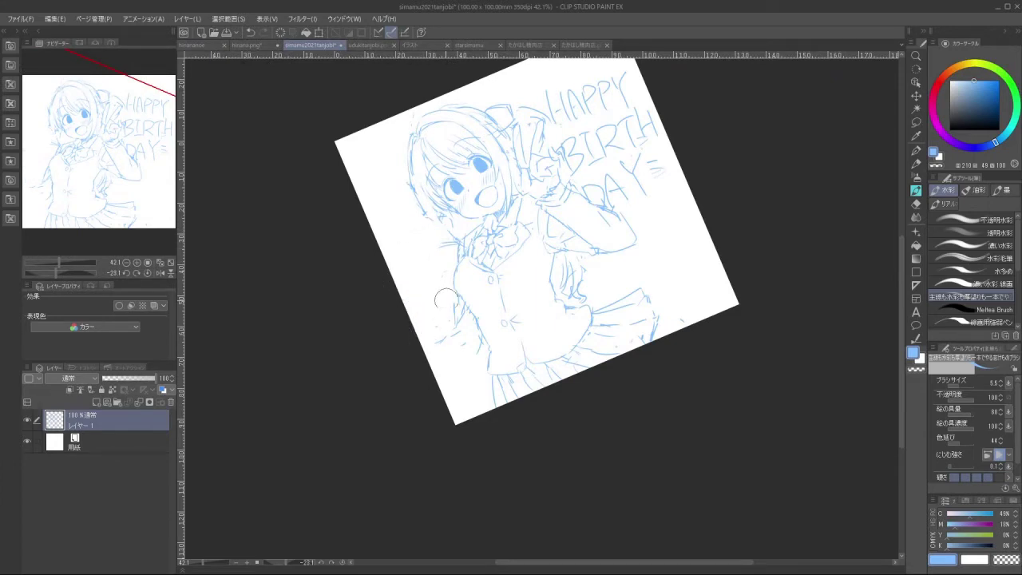
mouse_move(447, 298)
mouse_down()
mouse_move(452, 348)
mouse_move(437, 340)
mouse_move(477, 318)
mouse_up()
key(ctrl+z)
drag(506, 415, 546, 420)
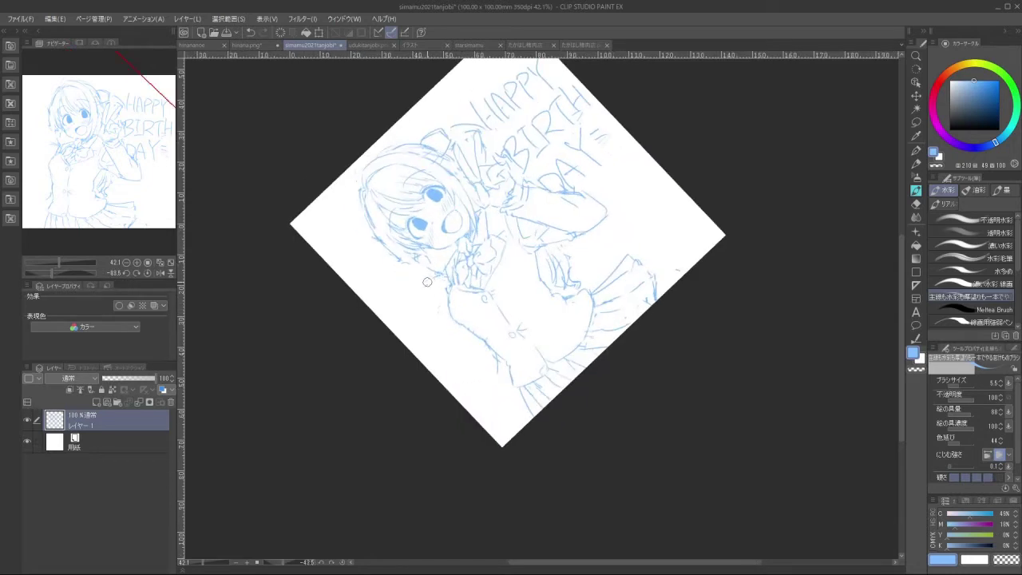
Clean up the leftover arm lines and rework the side hair lock above the shoulder, undoing unwanted strokes
mouse_move(432, 281)
mouse_down()
mouse_move(438, 187)
mouse_move(437, 206)
mouse_move(461, 235)
mouse_up()
mouse_move(424, 161)
mouse_down()
mouse_move(442, 224)
mouse_move(423, 182)
mouse_move(427, 199)
mouse_move(446, 230)
mouse_up()
key(ctrl+z)
key(ctrl+z)
key(ctrl+z)
key(ctrl+z)
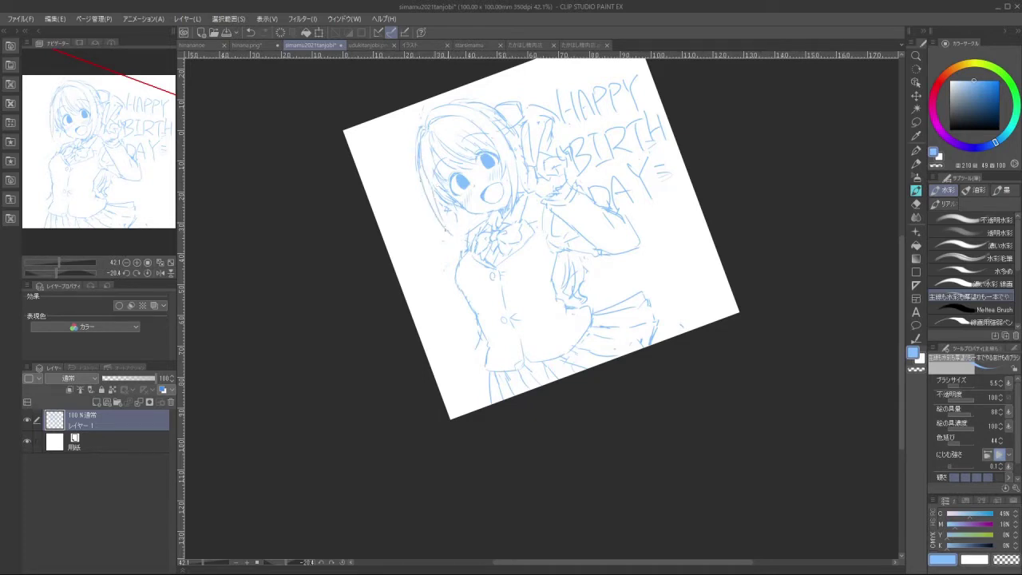
Rough in a raised fist with overlapping circles and a bent forearm beside the shoulder
mouse_move(572, 370)
mouse_down()
mouse_move(648, 335)
mouse_move(648, 302)
mouse_move(600, 365)
mouse_up()
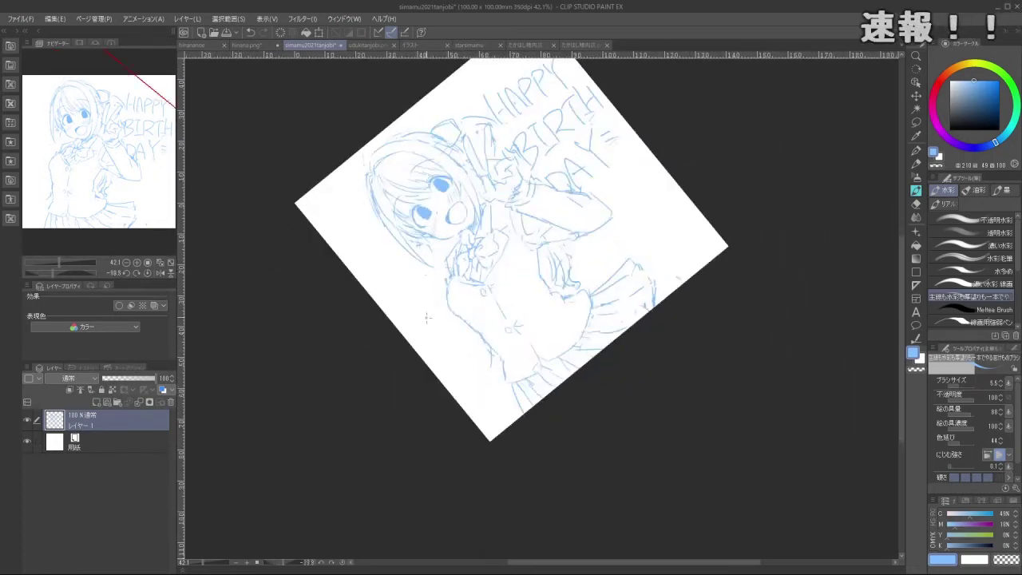
mouse_move(435, 311)
mouse_down()
mouse_move(427, 353)
mouse_move(449, 329)
mouse_up()
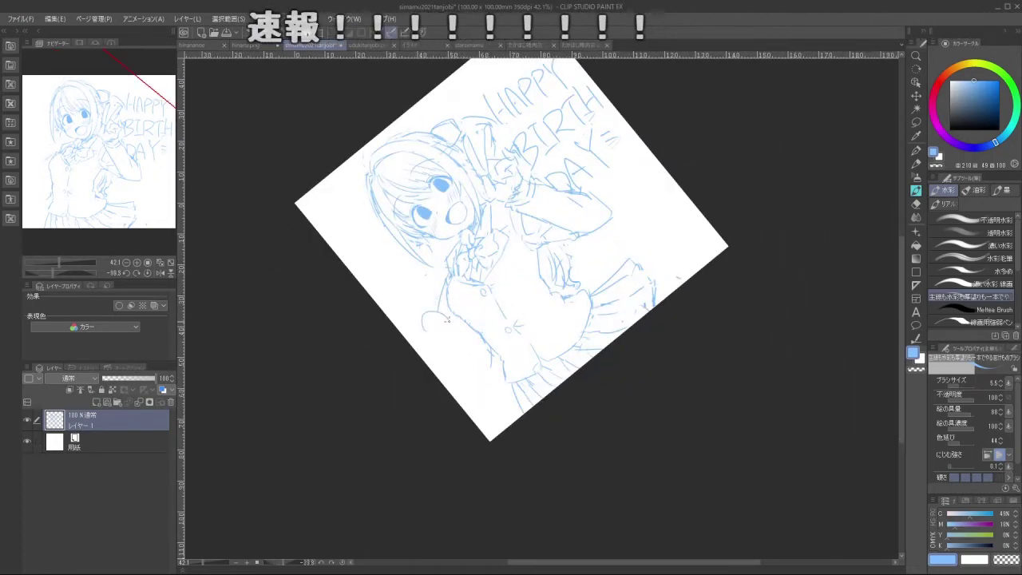
drag(448, 277, 423, 329)
key(ctrl+z)
key(ctrl+z)
mouse_move(425, 291)
mouse_down()
mouse_move(436, 332)
mouse_move(432, 298)
mouse_move(425, 329)
mouse_move(440, 344)
mouse_move(449, 310)
mouse_move(464, 330)
mouse_move(449, 316)
mouse_move(463, 345)
mouse_move(423, 339)
mouse_move(467, 347)
mouse_move(437, 342)
mouse_up()
key(ctrl+z)
key(ctrl+z)
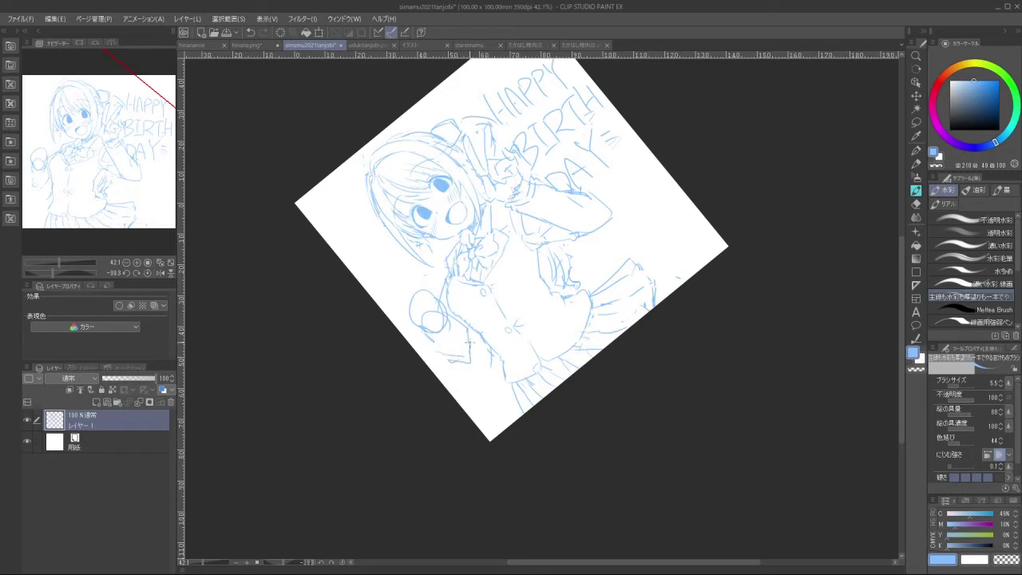
Refine the raised fist with finger lines and a clearer outline where it meets the forearm
drag(492, 408, 514, 416)
mouse_move(413, 316)
mouse_down()
mouse_move(398, 331)
mouse_move(392, 321)
mouse_up()
key(ctrl+z)
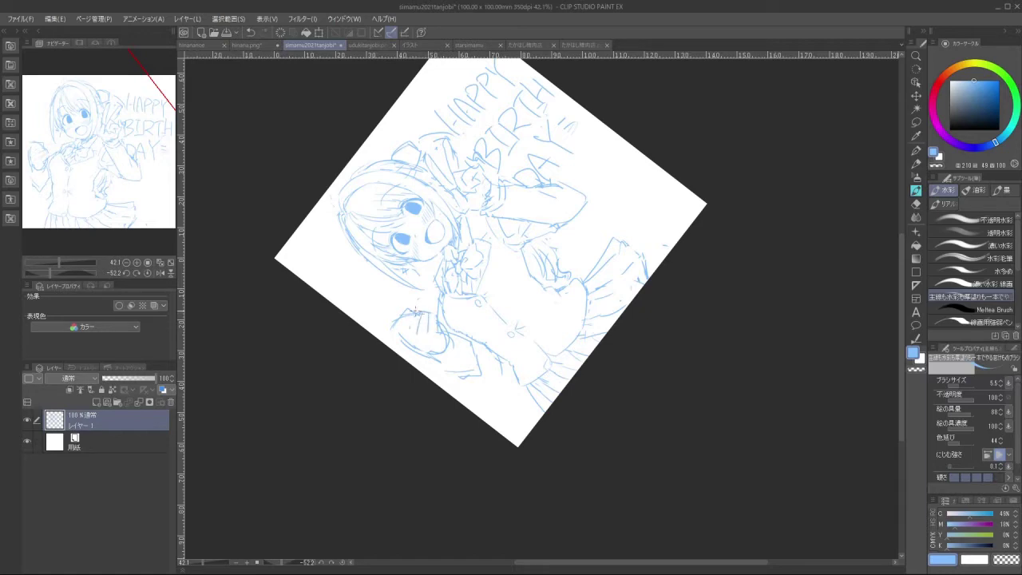
mouse_move(488, 402)
mouse_down()
mouse_move(572, 406)
mouse_move(600, 239)
mouse_move(638, 280)
mouse_move(607, 184)
mouse_move(511, 156)
mouse_move(452, 196)
mouse_move(473, 211)
mouse_move(465, 222)
mouse_up()
key(ctrl+z)
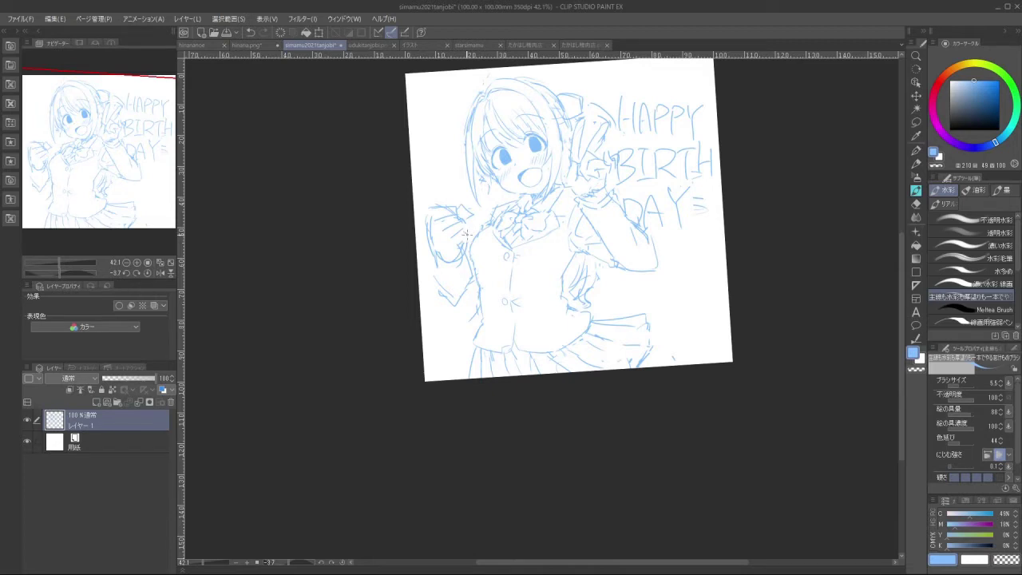
key(ctrl+z)
drag(468, 234, 462, 242)
drag(472, 375, 535, 339)
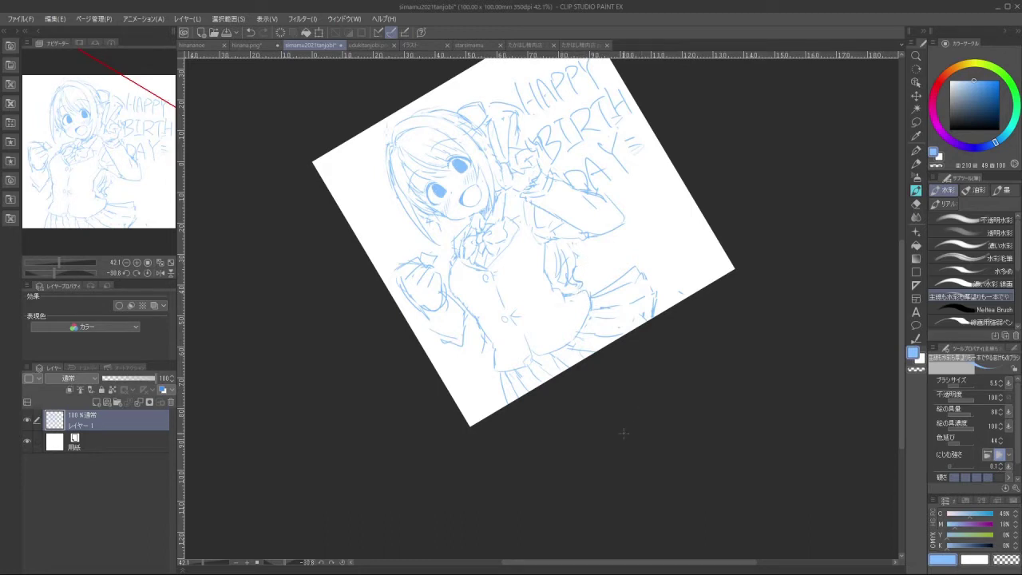
Erase the raised fist and try fresh hand strokes in its place, undoing the unwanted ones
click(916, 122)
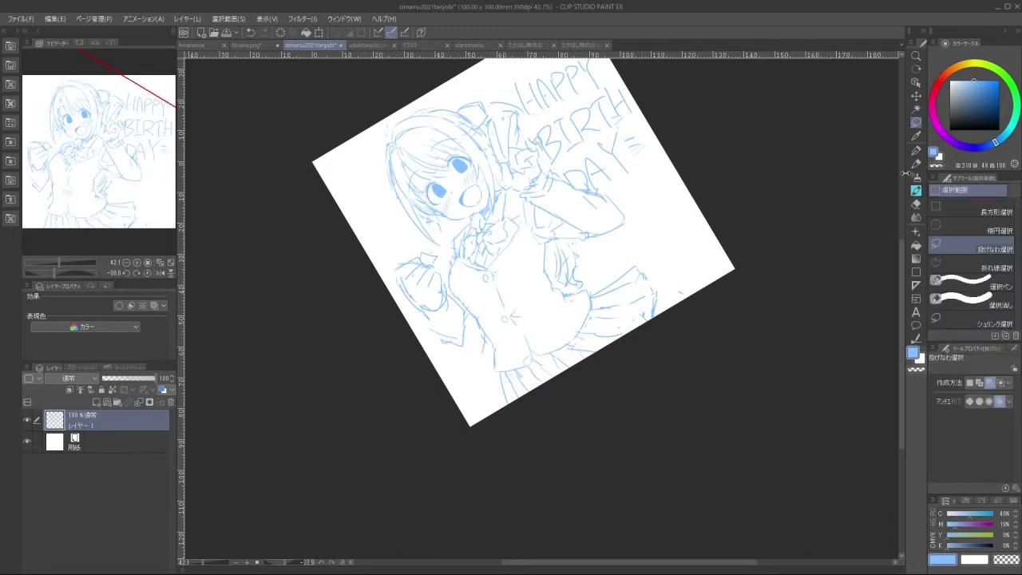
click(916, 190)
mouse_move(427, 282)
mouse_down()
mouse_move(419, 258)
mouse_move(436, 283)
mouse_move(401, 274)
mouse_move(428, 302)
mouse_up()
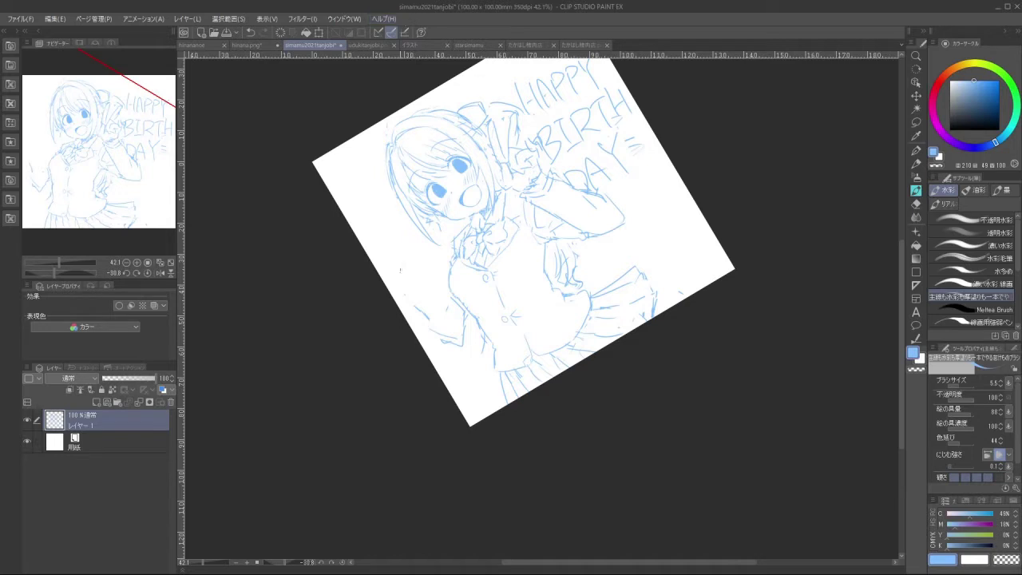
mouse_move(413, 288)
mouse_down()
mouse_move(445, 266)
mouse_move(433, 258)
mouse_move(397, 275)
mouse_move(413, 242)
mouse_move(436, 277)
mouse_move(417, 290)
mouse_move(567, 347)
mouse_move(592, 315)
mouse_move(599, 240)
mouse_move(530, 199)
mouse_move(581, 344)
mouse_move(585, 263)
mouse_move(576, 261)
mouse_move(571, 301)
mouse_move(455, 210)
mouse_move(433, 224)
mouse_move(428, 215)
mouse_move(454, 235)
mouse_move(430, 284)
mouse_up()
key(ctrl+z)
key(ctrl+z)
key(ctrl+z)
key(ctrl+z)
Sketch the arm hanging down beside the torso, with the sleeve ending near the skirt
mouse_move(464, 255)
mouse_down()
mouse_move(444, 289)
mouse_move(464, 252)
mouse_move(473, 258)
mouse_move(429, 313)
mouse_move(461, 321)
mouse_move(445, 311)
mouse_move(420, 344)
mouse_up()
key(ctrl+z)
drag(419, 345, 436, 352)
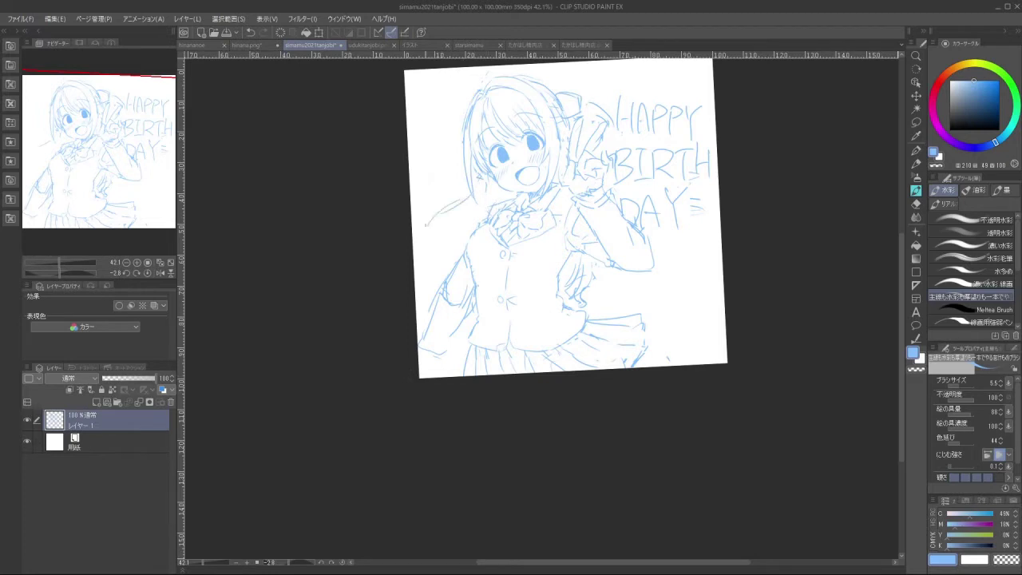
Sketch long curved lines sweeping from under the hair beside the shoulder, and adjust the lowered sleeve's end
drag(428, 223, 422, 257)
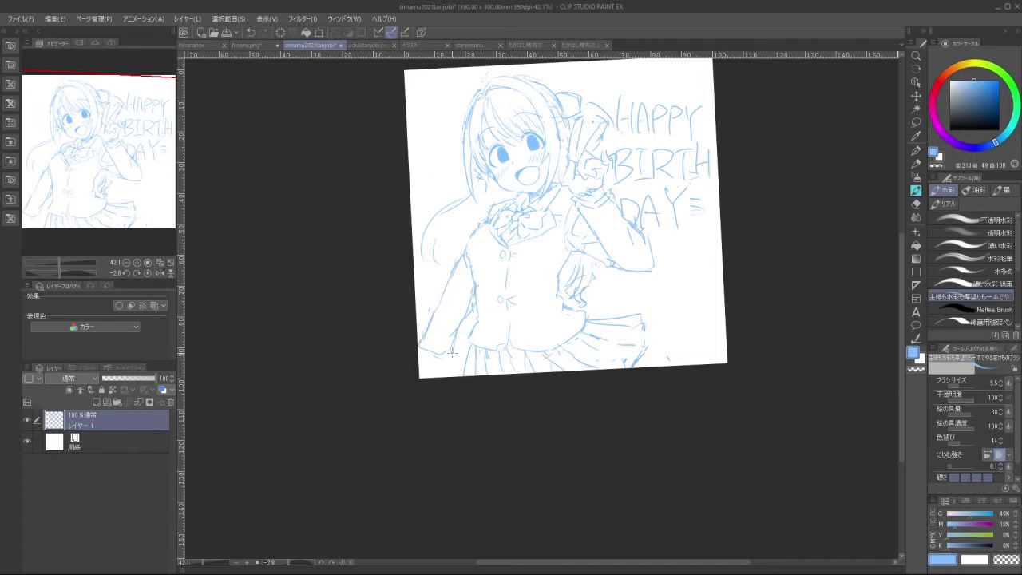
drag(452, 353, 430, 350)
key(ctrl+z)
key(ctrl+z)
drag(482, 389, 518, 407)
key(ctrl+z)
key(ctrl+z)
mouse_move(444, 391)
mouse_down()
mouse_move(495, 397)
mouse_move(468, 376)
mouse_up()
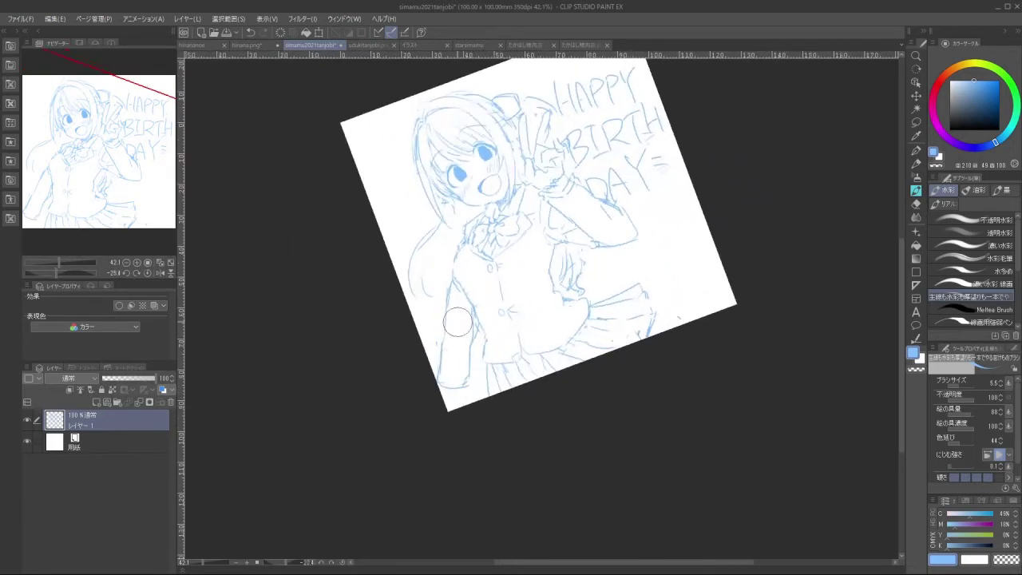
Erase the lowered arm beside the torso while keeping the curved lines next to the shoulder
mouse_move(447, 277)
mouse_down()
mouse_move(464, 316)
mouse_move(445, 290)
mouse_move(461, 322)
mouse_move(451, 383)
mouse_move(438, 346)
mouse_up()
key(ctrl+z)
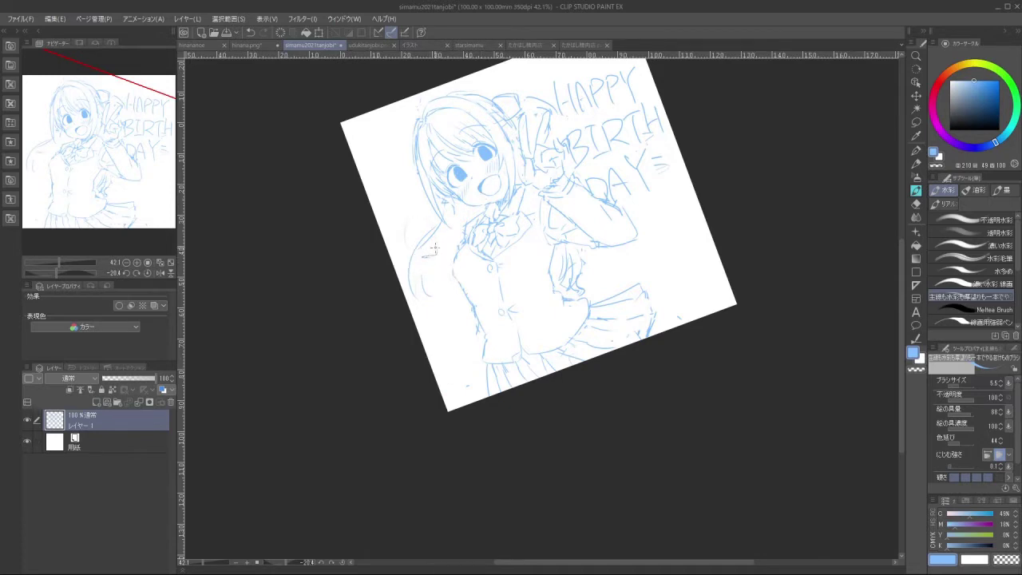
key(ctrl+z)
Sketch a small raised hand with separate fingers beside the side hair, replacing the circle guide
mouse_move(436, 231)
mouse_down()
mouse_move(410, 234)
mouse_move(443, 263)
mouse_move(432, 232)
mouse_up()
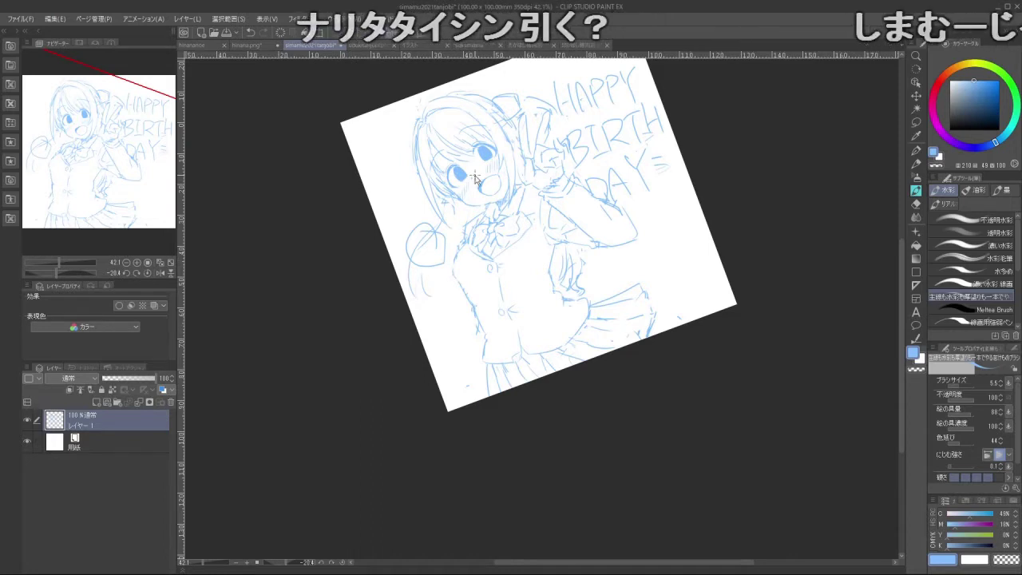
key(ctrl+z)
drag(407, 226, 423, 223)
mouse_move(422, 229)
mouse_down()
mouse_move(409, 245)
mouse_move(432, 232)
mouse_move(417, 250)
mouse_up()
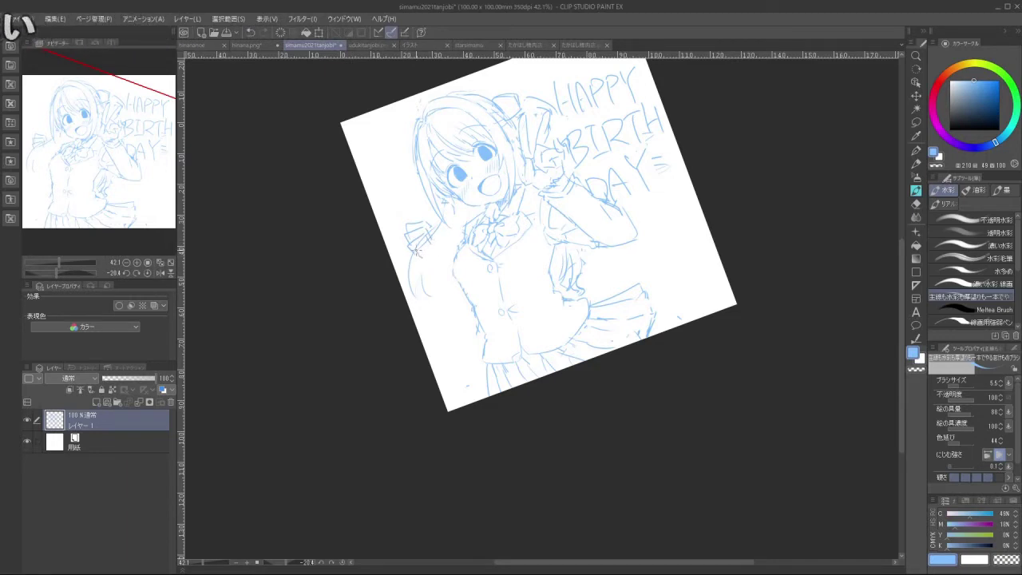
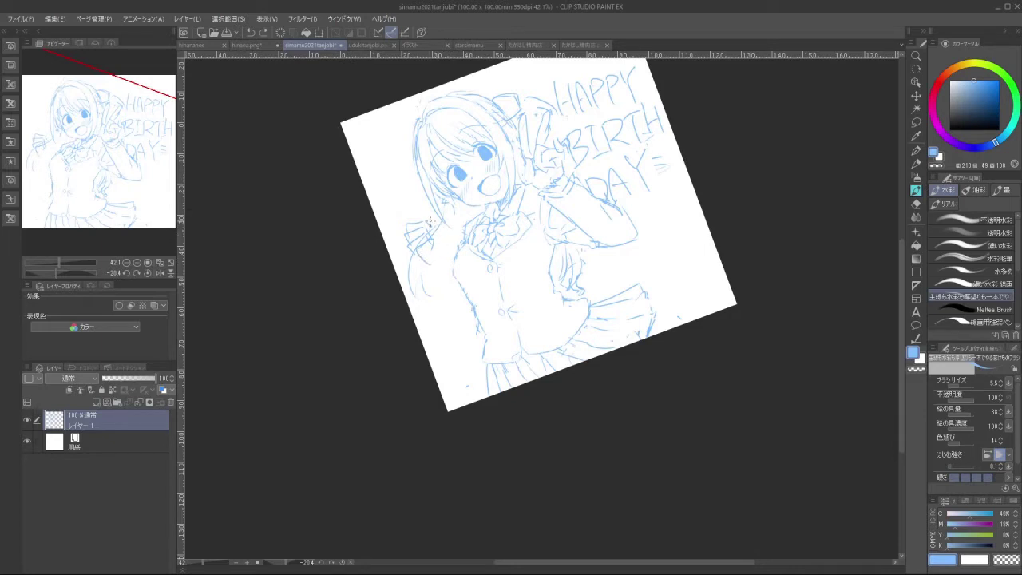
Add the thumb, palm and wrist lines to the small raised hand
drag(430, 221, 435, 227)
key(ctrl+z)
key(ctrl+z)
drag(447, 243, 449, 259)
drag(443, 355, 451, 368)
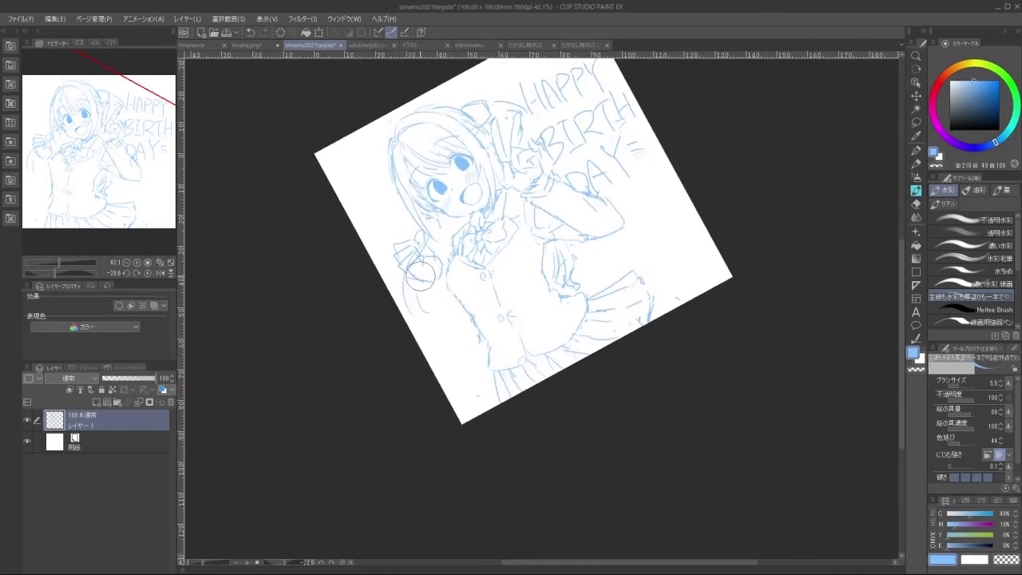
drag(409, 277, 432, 274)
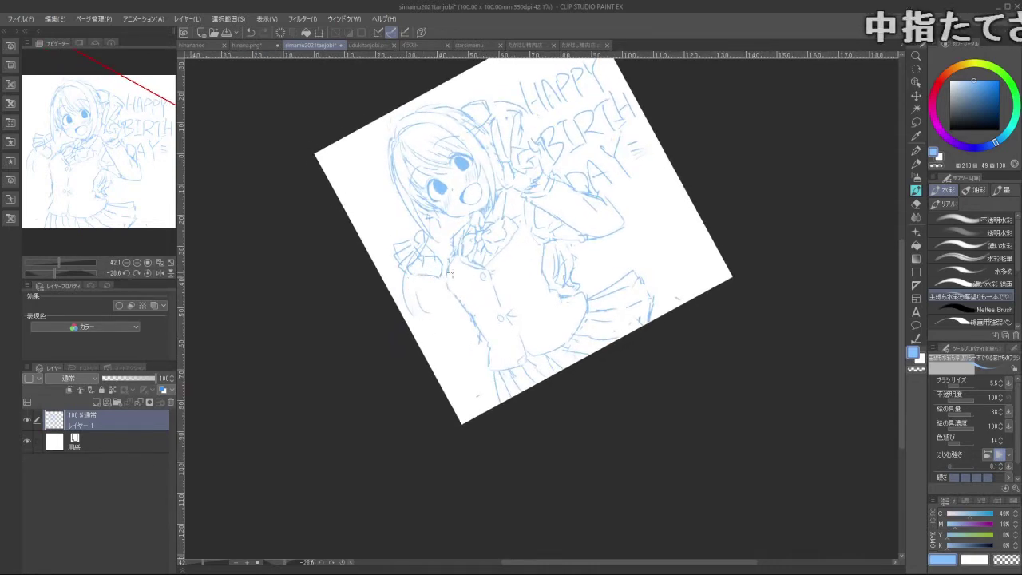
Lasso the raised hand, shift and rotate it slightly away from the face, apply the transform and return to the brush
click(916, 121)
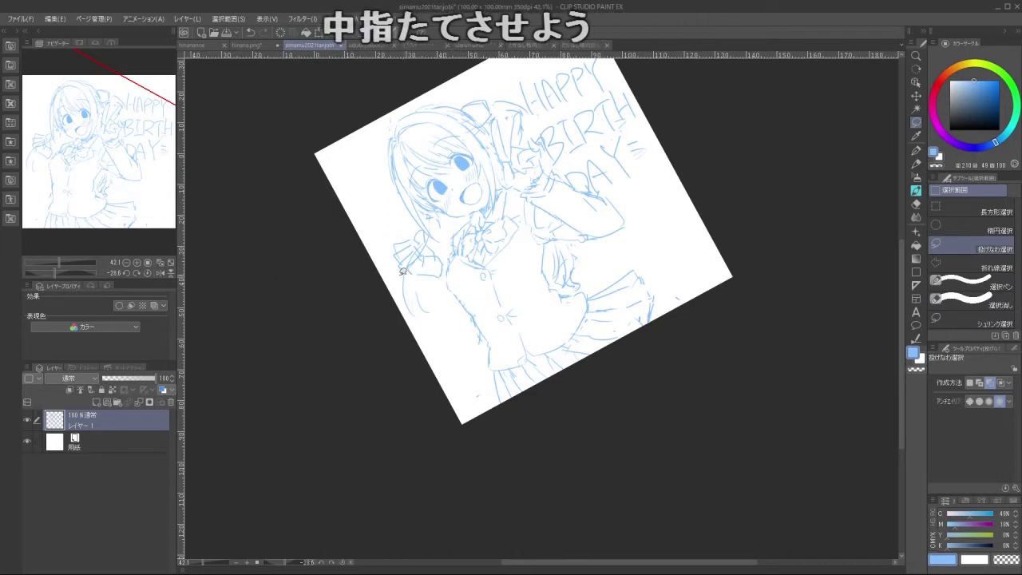
mouse_move(397, 272)
mouse_down()
mouse_move(445, 246)
mouse_move(409, 229)
mouse_move(398, 271)
mouse_up()
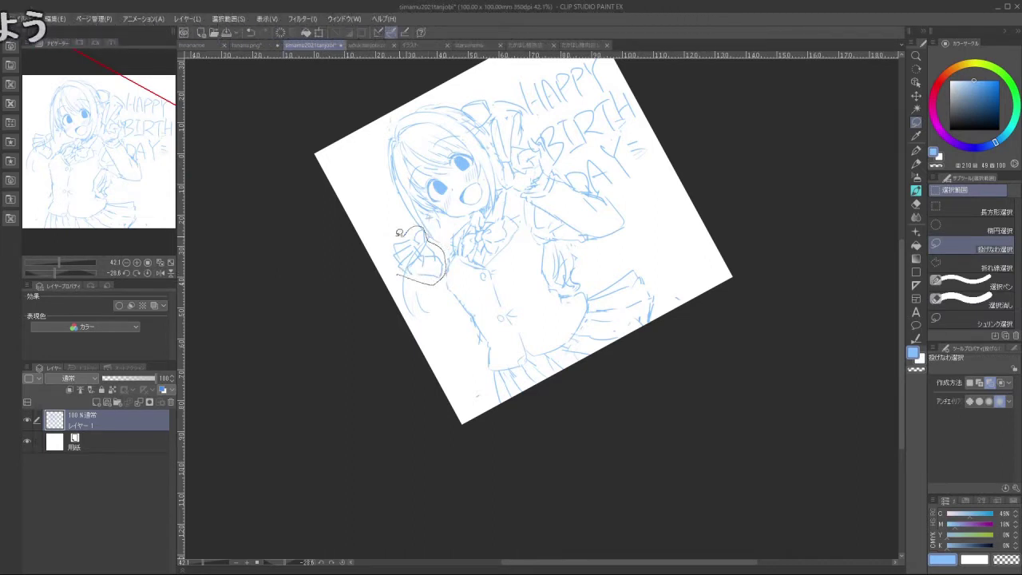
click(439, 317)
drag(459, 285, 464, 259)
drag(424, 259, 417, 262)
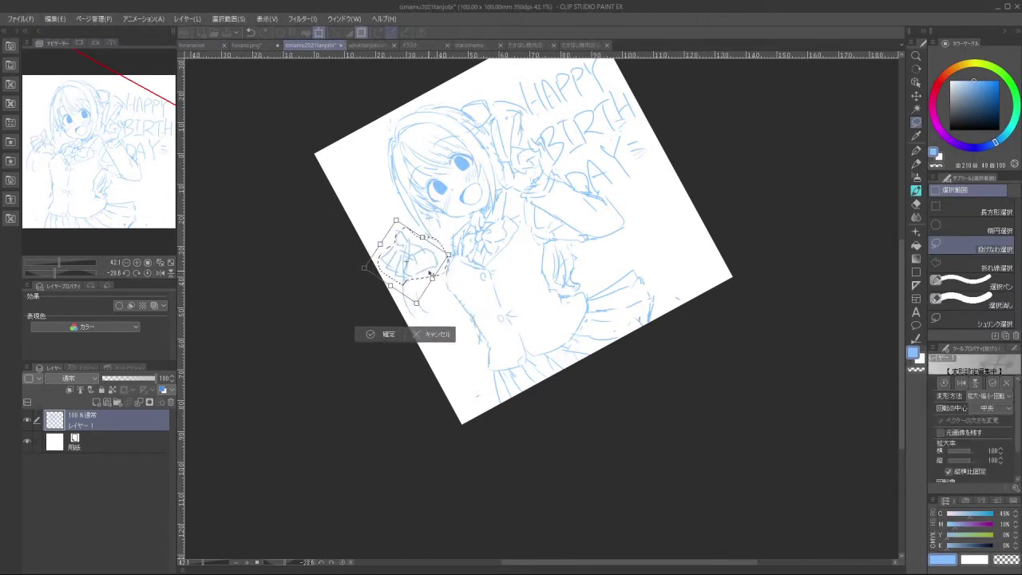
click(384, 332)
click(306, 314)
key(b)
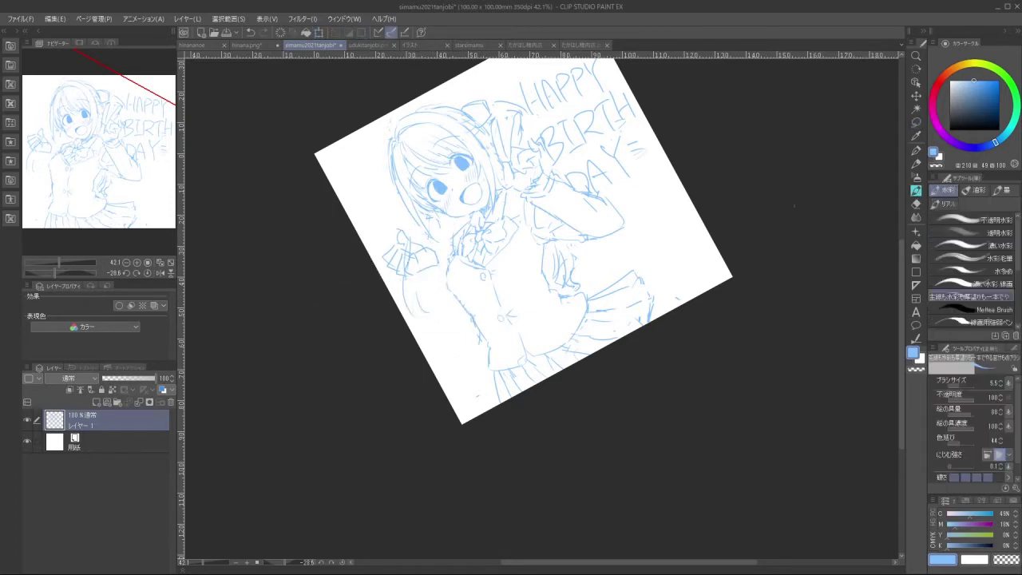
Draw the cuff line below the raised hand, undoing unwanted strokes
key(ctrl+z)
drag(415, 274, 443, 278)
key(ctrl+z)
key(ctrl+z)
Draw the forearm sleeve from the cuff down to the bent elbow and close it toward the torso
mouse_move(417, 285)
mouse_down()
mouse_move(442, 282)
mouse_move(417, 284)
mouse_move(446, 271)
mouse_move(417, 288)
mouse_move(455, 355)
mouse_up()
key(ctrl+z)
key(ctrl+z)
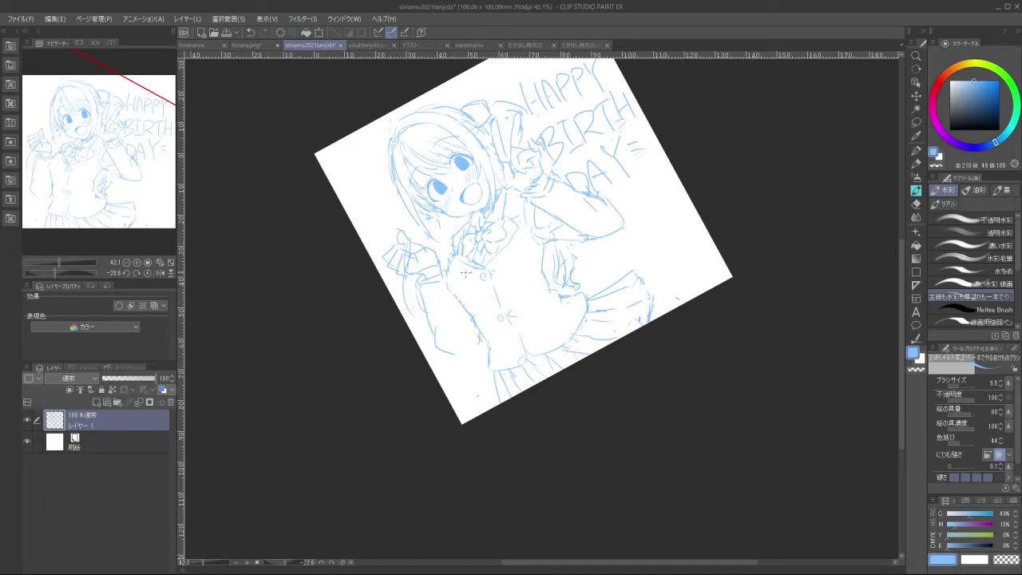
key(ctrl+z)
drag(471, 331, 468, 349)
mouse_move(504, 429)
mouse_down()
mouse_move(512, 432)
mouse_move(589, 311)
mouse_move(590, 273)
mouse_up()
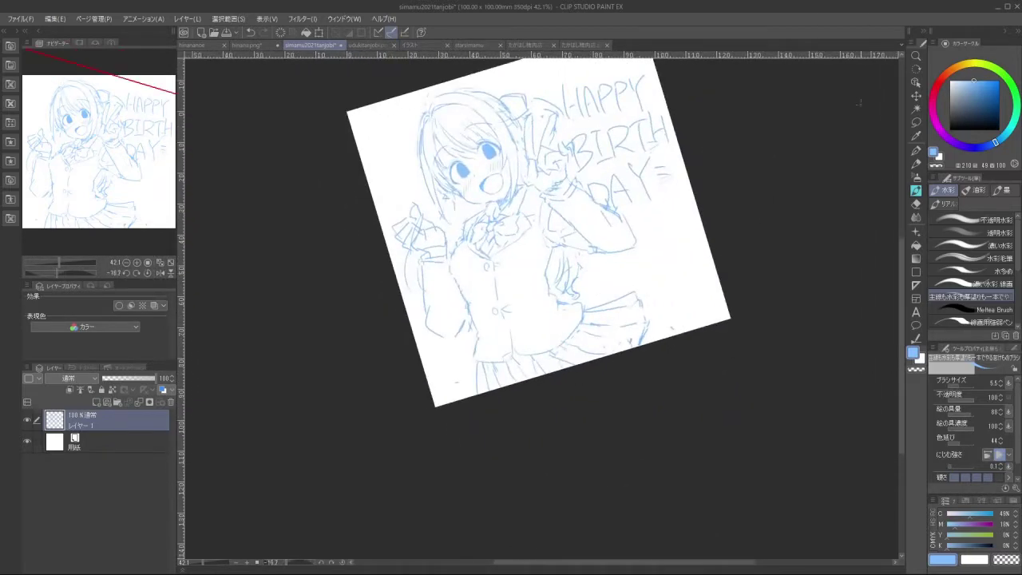
Lasso the raised hand and forearm together, move and tilt them closer to the face, apply the transform and return to the brush
click(916, 122)
mouse_move(452, 224)
mouse_down()
mouse_move(452, 273)
mouse_move(471, 331)
mouse_move(441, 347)
mouse_move(396, 248)
mouse_move(437, 204)
mouse_up()
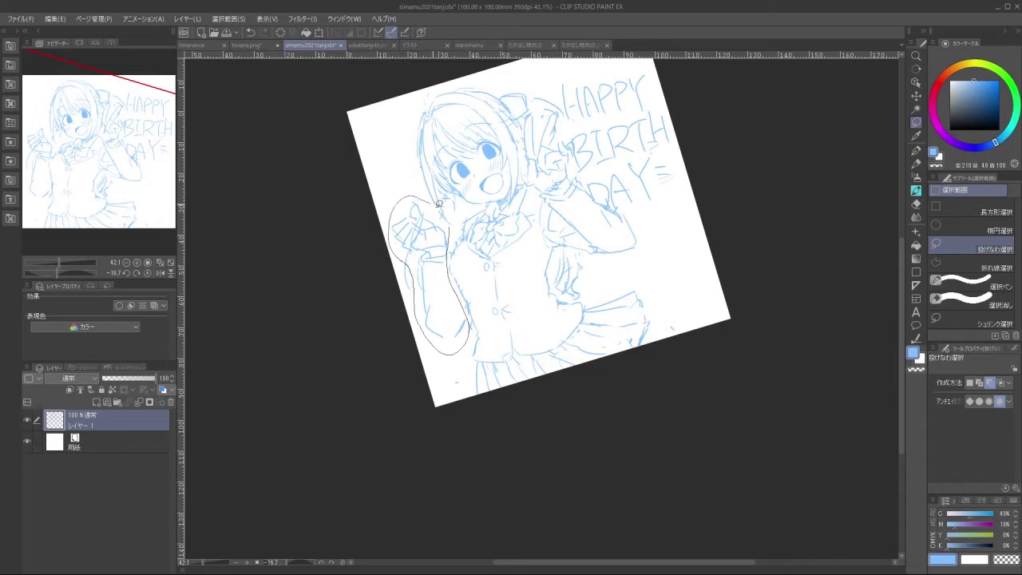
click(454, 381)
drag(455, 305, 460, 294)
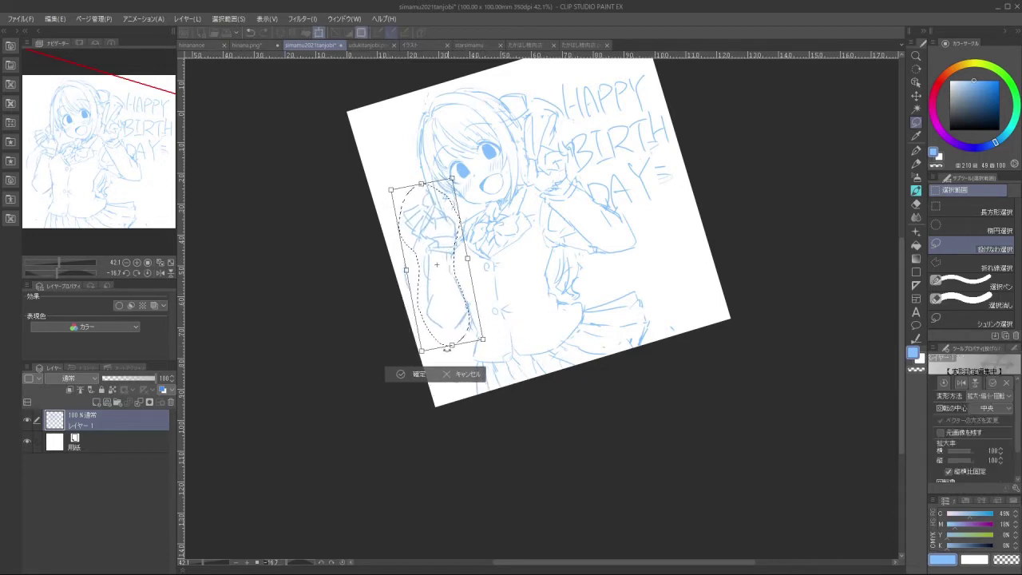
click(414, 374)
drag(343, 370, 468, 404)
click(917, 192)
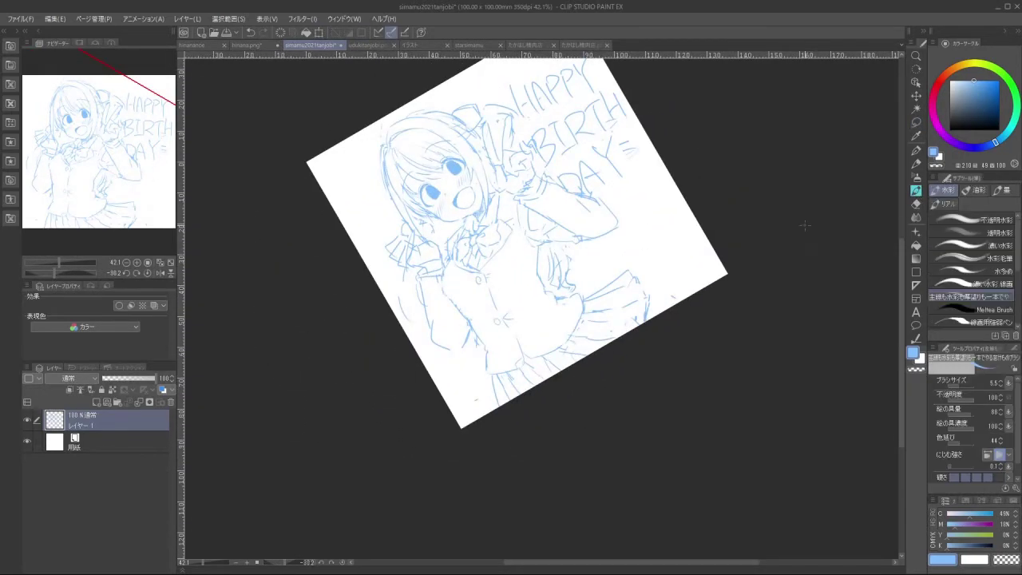
Redraw the fingers and outline of the raised hand beside the hair in more detail
scroll(444, 260, up, 2)
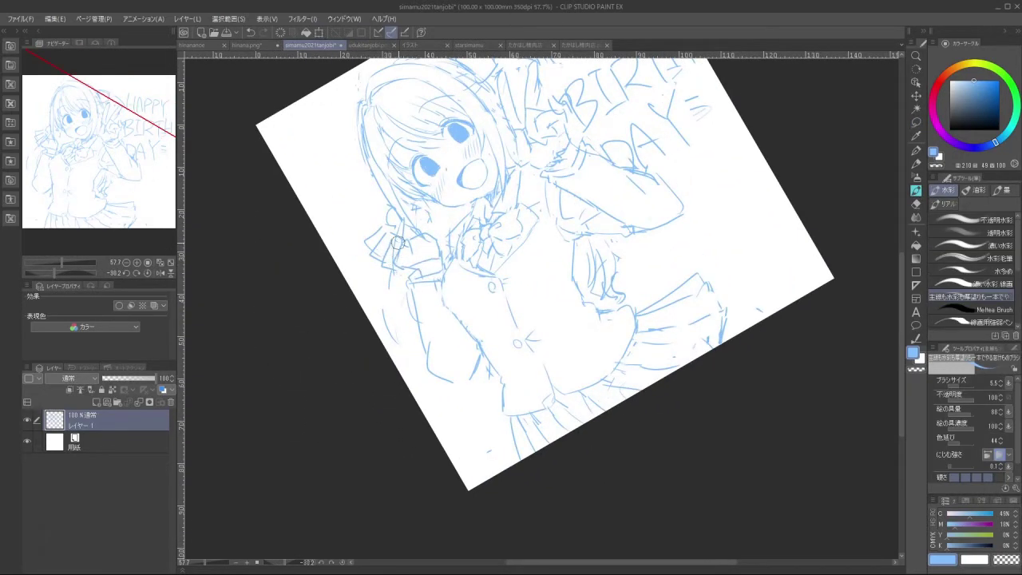
mouse_move(399, 243)
mouse_down()
mouse_move(392, 264)
mouse_move(402, 258)
mouse_up()
key(ctrl+z)
drag(418, 250, 383, 300)
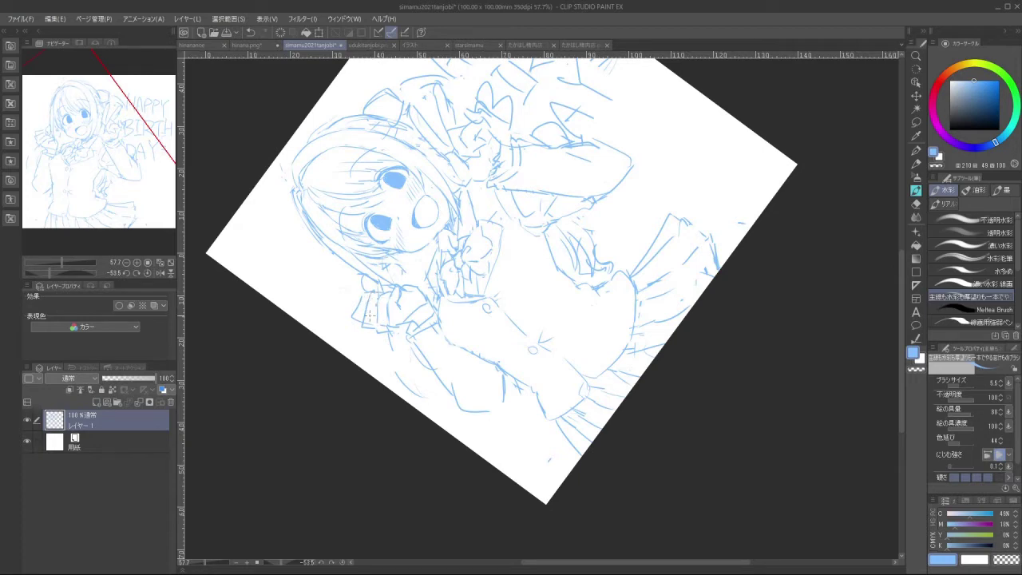
Refine the fingers and palm lines of the raised hand beside the hair, undoing unwanted strokes
drag(411, 410, 503, 455)
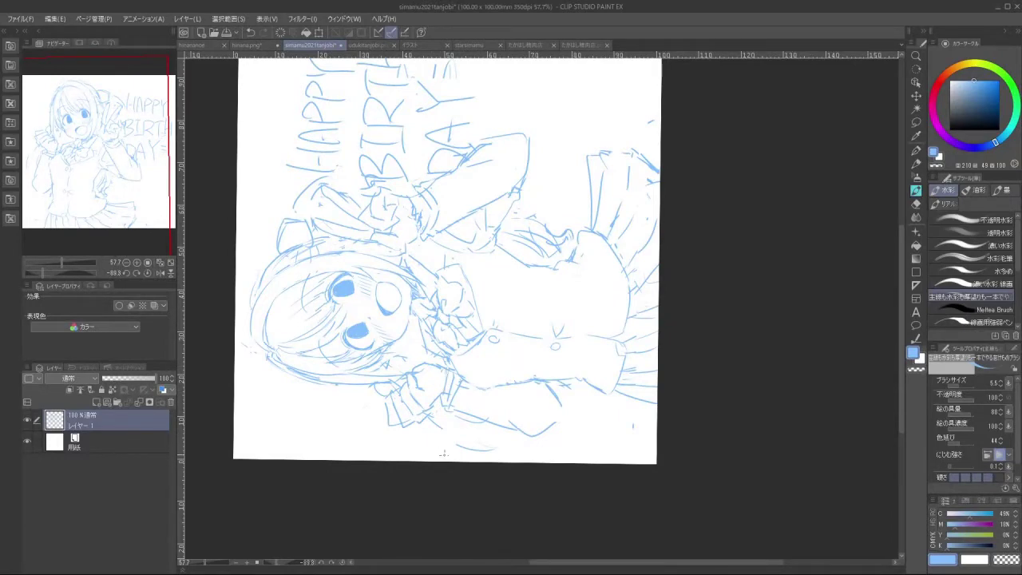
drag(486, 469, 515, 464)
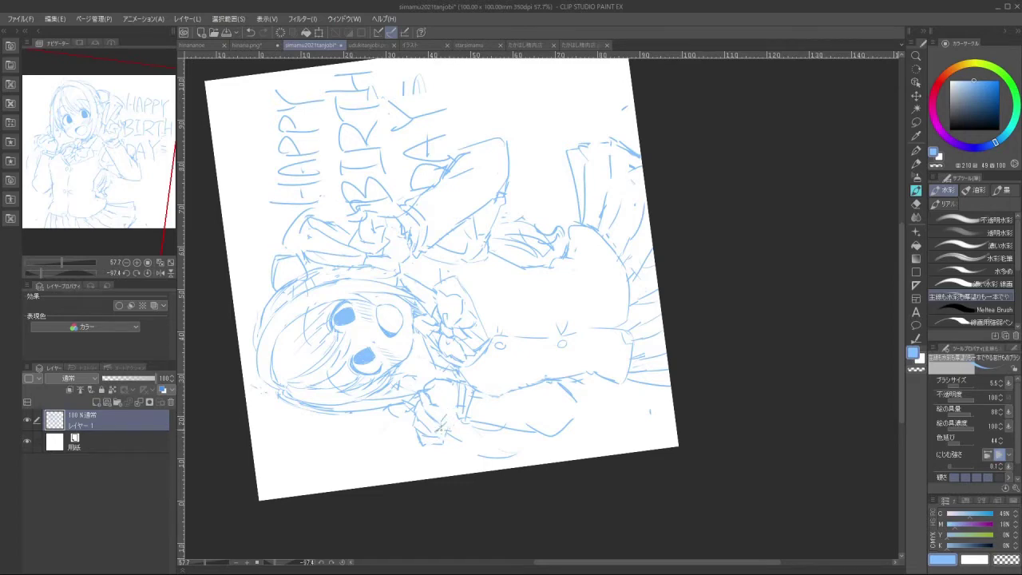
mouse_move(445, 431)
mouse_down()
mouse_move(562, 472)
mouse_move(679, 414)
mouse_move(725, 281)
mouse_move(696, 188)
mouse_move(668, 160)
mouse_move(628, 206)
mouse_move(635, 200)
mouse_up()
drag(668, 293, 638, 226)
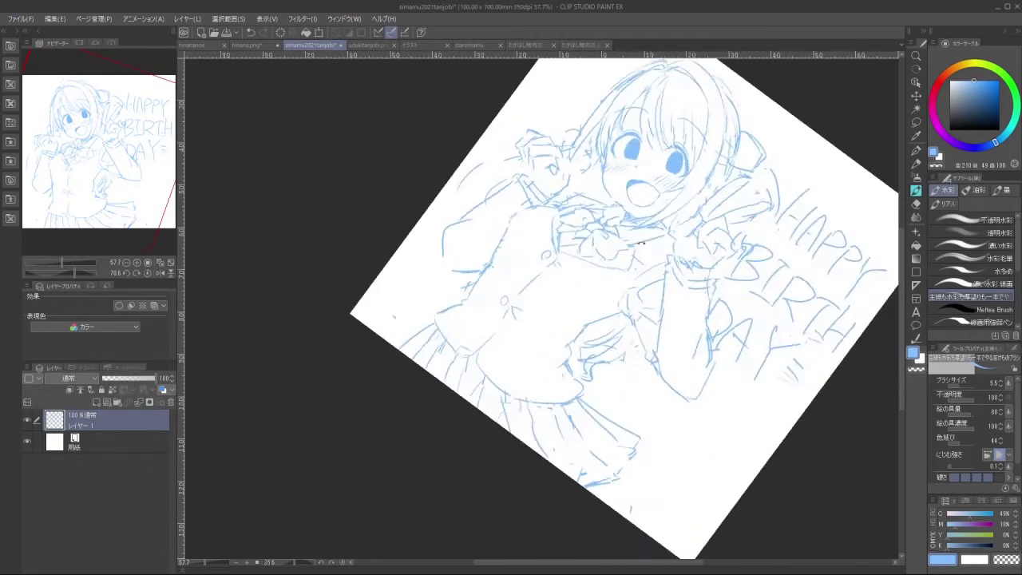
key(ctrl+z)
key(ctrl+z)
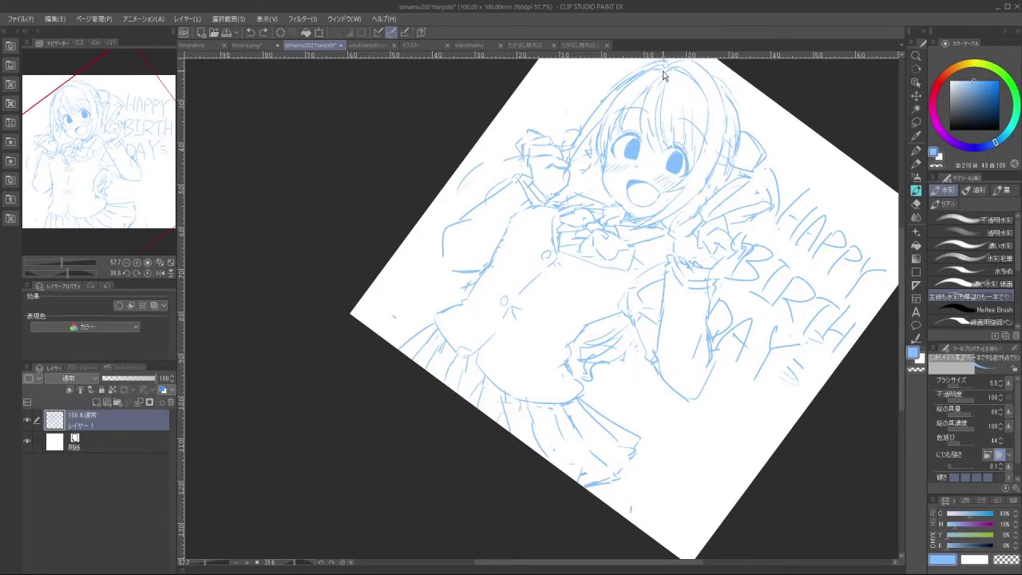
Lasso one finger of the raised hand, nudge it with a transform, apply it and clear the selection
mouse_move(562, 158)
mouse_down()
mouse_move(628, 299)
mouse_move(598, 243)
mouse_move(394, 274)
mouse_move(391, 303)
mouse_move(383, 298)
mouse_move(396, 254)
mouse_up()
click(917, 124)
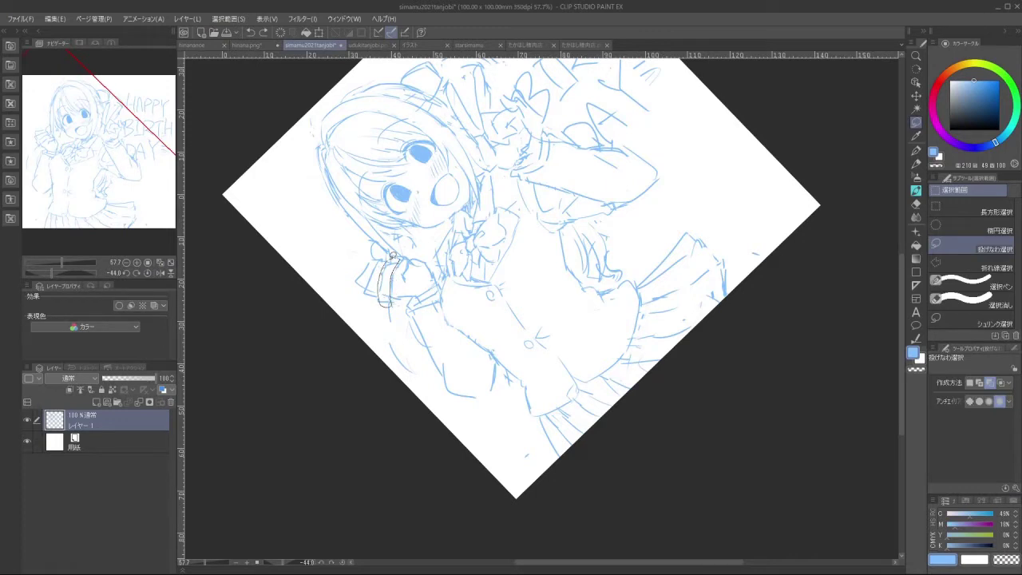
click(423, 329)
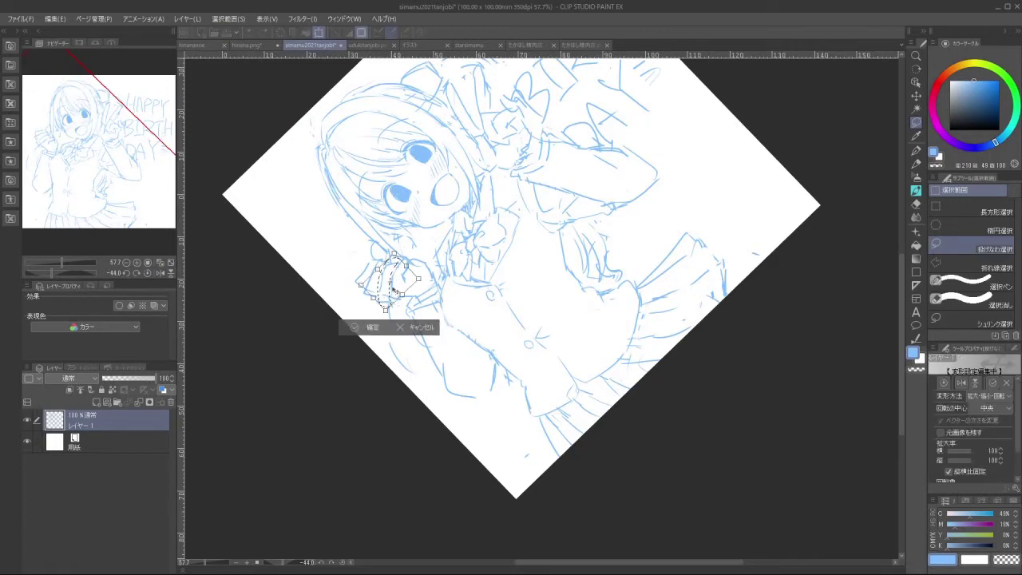
click(373, 323)
key(ctrl+d)
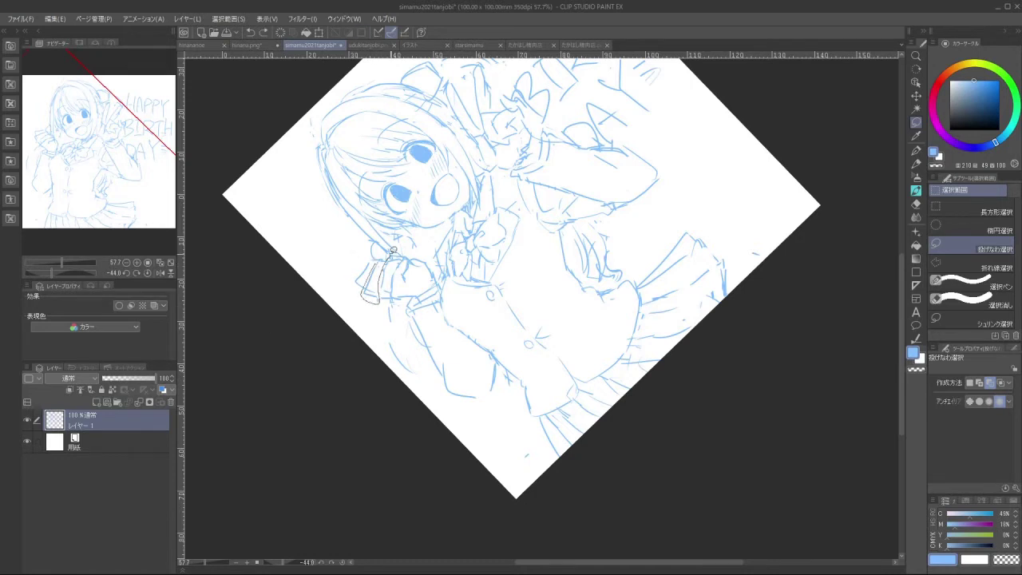
Lasso the neighbouring finger of the raised hand, shift it closer to the hair with a transform and deselect
drag(393, 251, 392, 261)
click(406, 326)
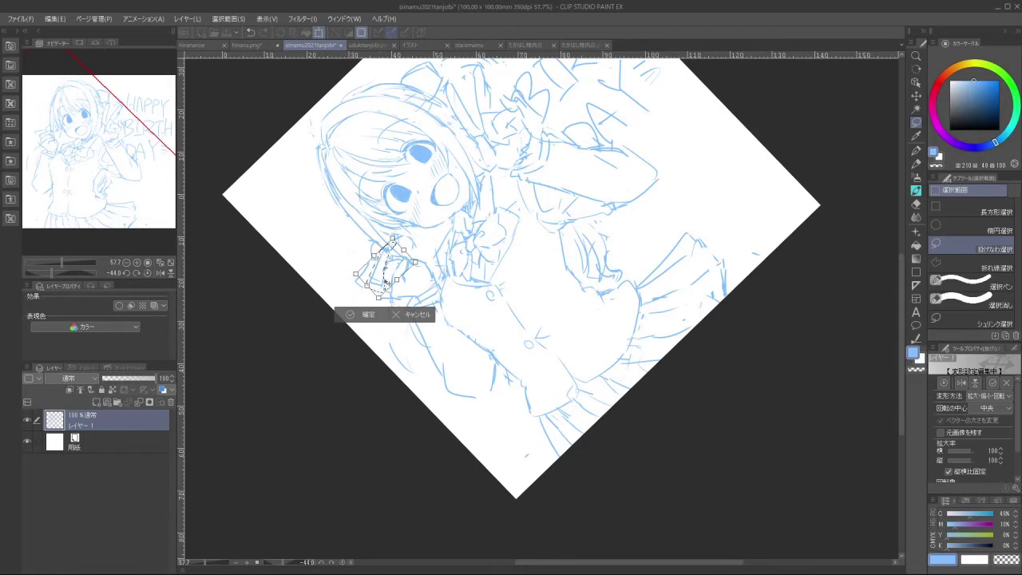
click(356, 315)
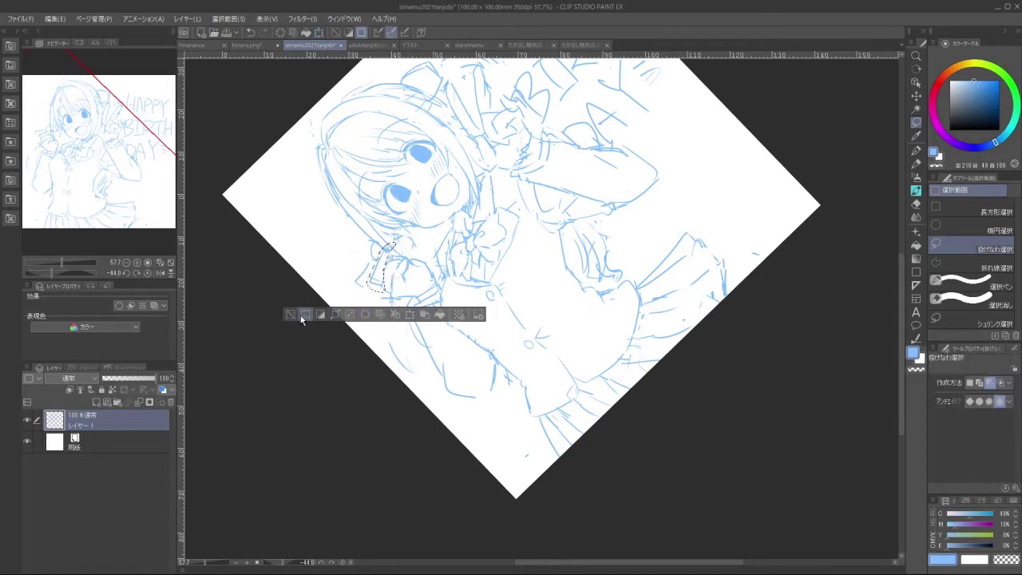
click(304, 312)
Lasso the outermost finger of the raised hand, move it slightly upward with a transform and deselect
drag(365, 258, 369, 254)
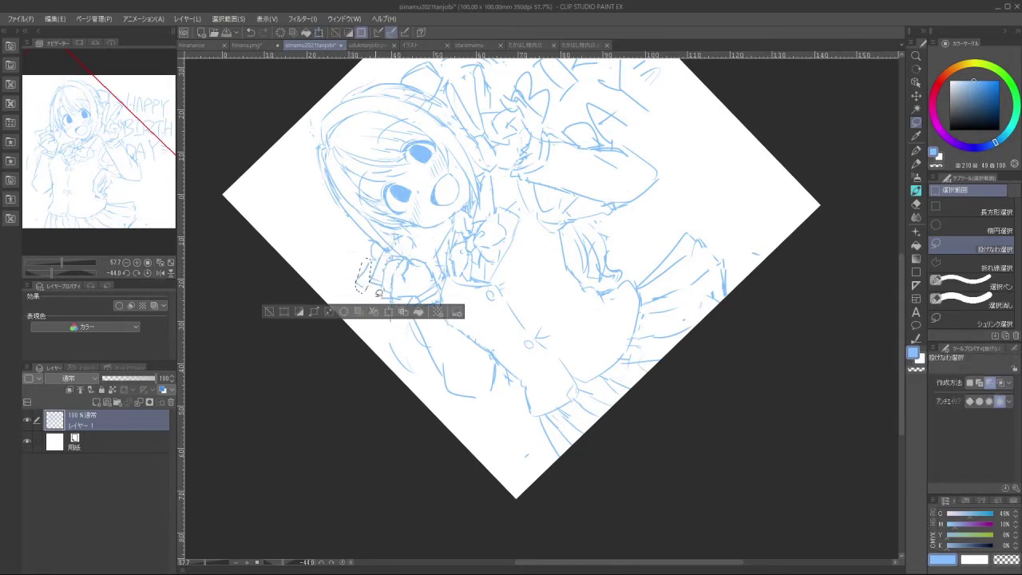
click(386, 313)
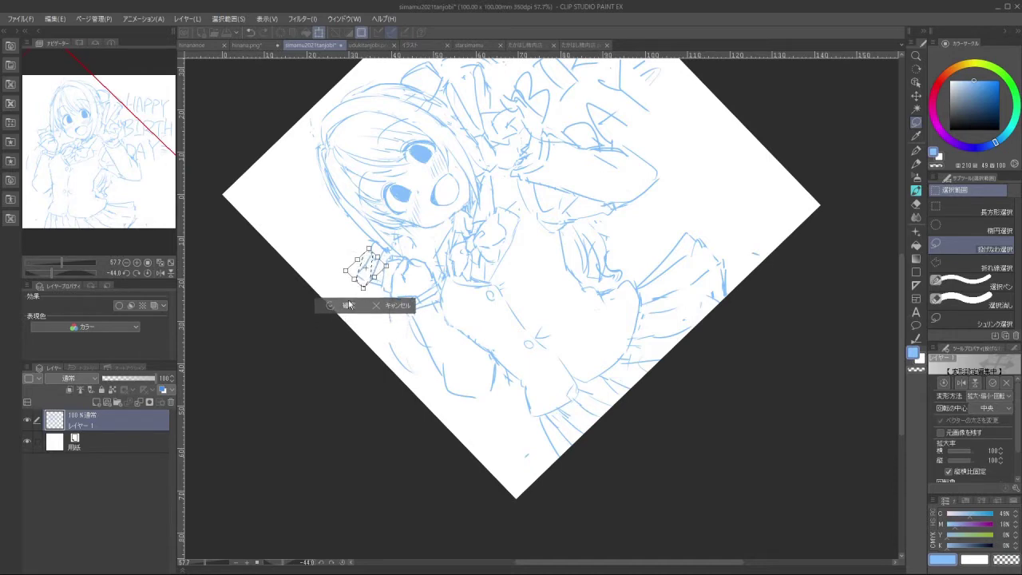
click(348, 305)
click(284, 306)
drag(393, 378, 416, 376)
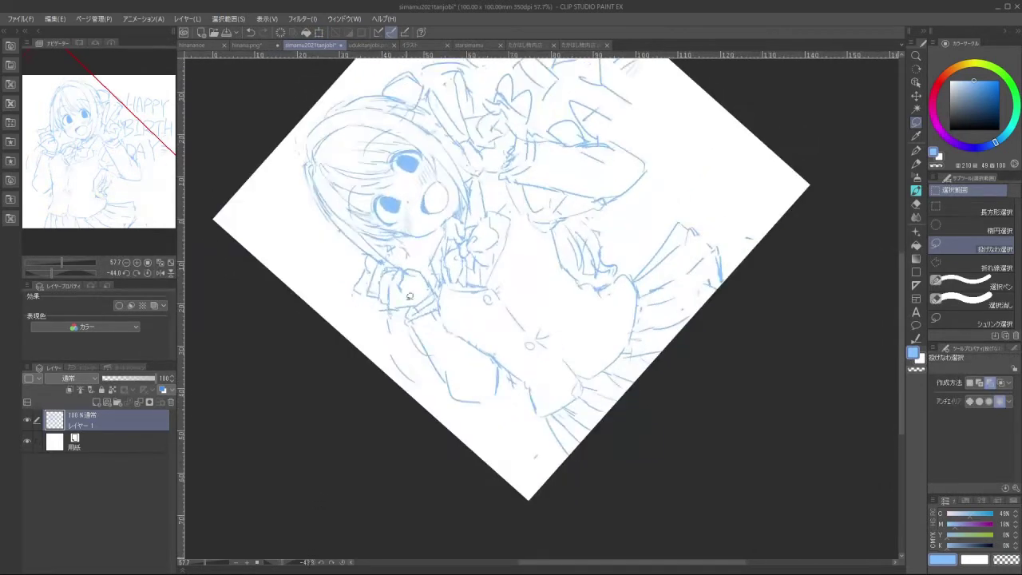
Return to the watercolour brush and try short strokes where the raised hand meets the hair, undoing them
click(916, 178)
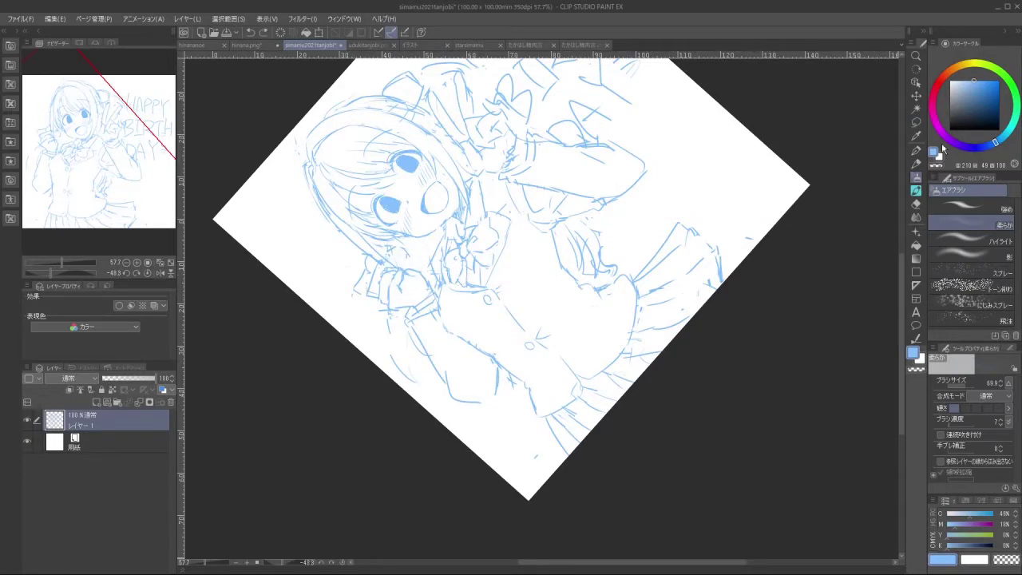
click(916, 190)
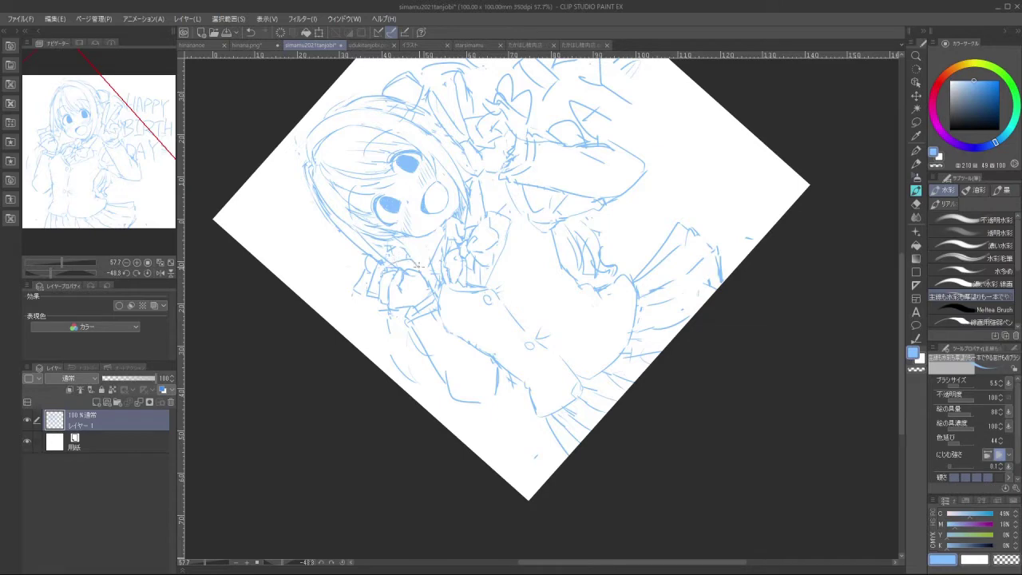
key(ctrl+z)
mouse_move(387, 259)
mouse_down()
mouse_move(417, 264)
mouse_move(396, 264)
mouse_up()
key(ctrl+z)
mouse_move(378, 439)
mouse_down()
mouse_move(488, 484)
mouse_move(639, 388)
mouse_up()
key(ctrl+z)
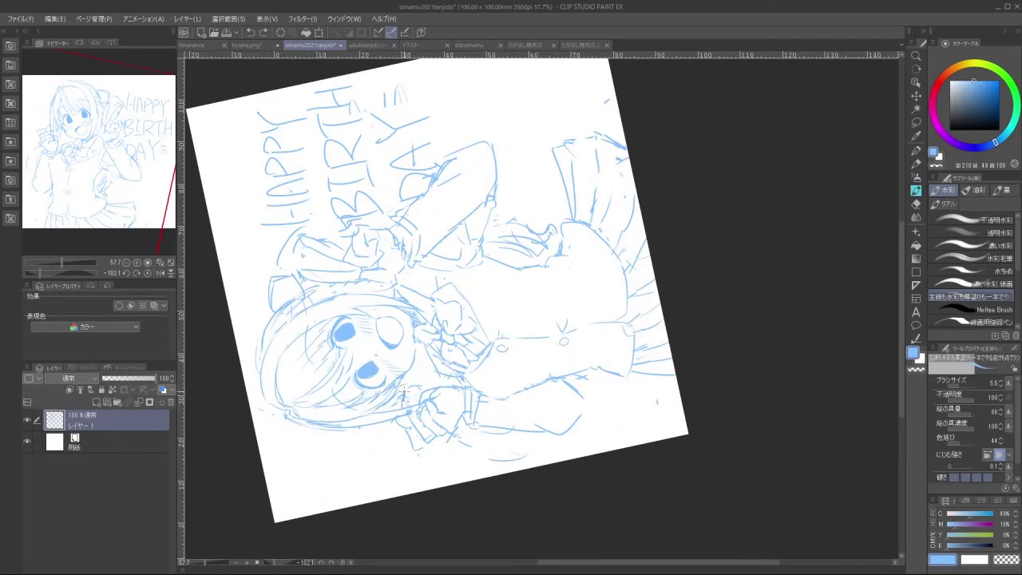
key(ctrl+z)
mouse_move(410, 404)
mouse_down()
mouse_move(413, 413)
mouse_move(418, 399)
mouse_move(418, 408)
mouse_move(407, 403)
mouse_up()
key(ctrl+z)
Erase the raised hand and redraw the outer side hair next to the face, undoing unwanted strokes
drag(566, 396, 600, 378)
drag(701, 168, 659, 389)
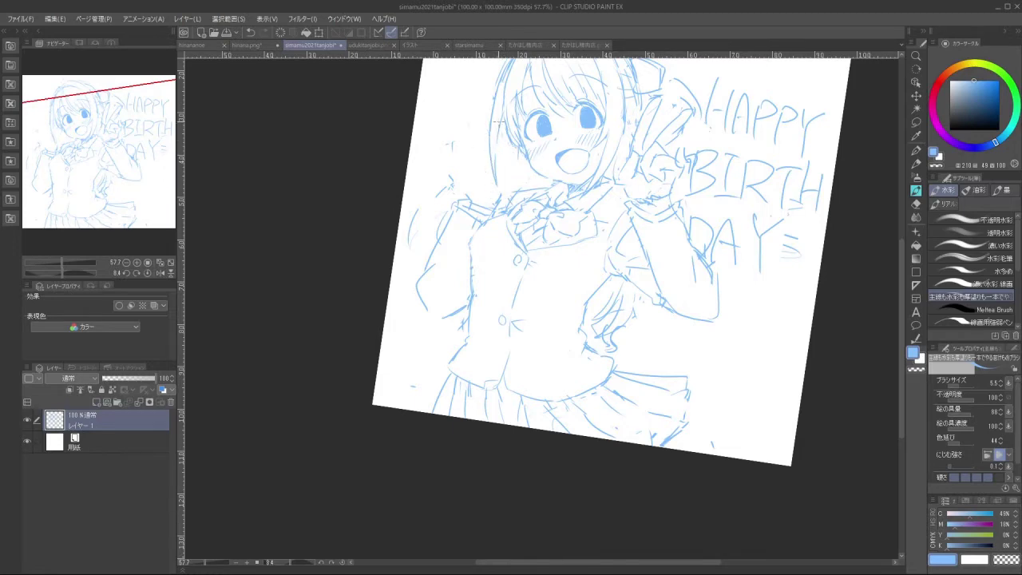
drag(481, 316, 584, 350)
drag(497, 351, 455, 230)
drag(461, 180, 466, 240)
drag(466, 240, 484, 234)
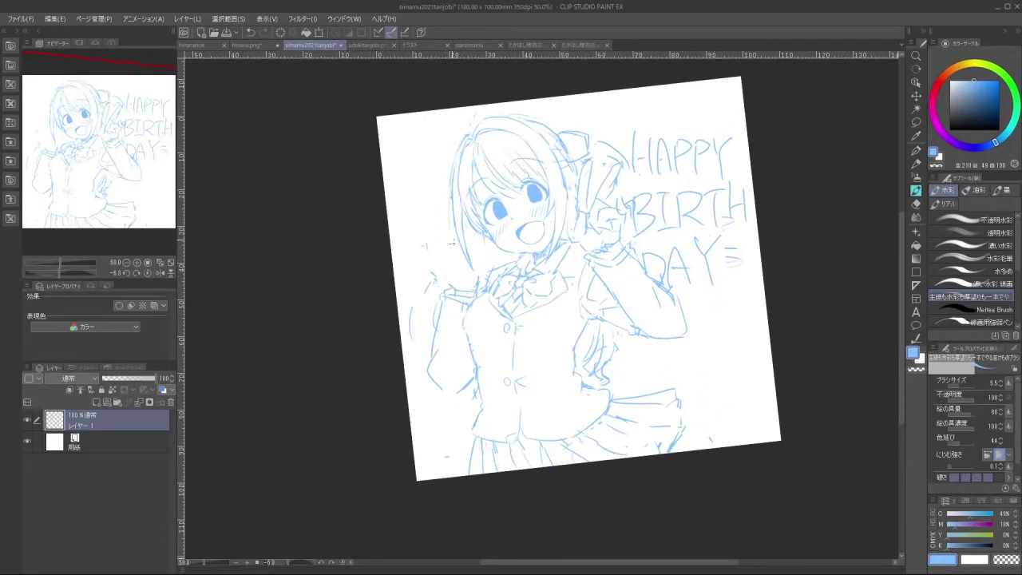
drag(465, 154, 450, 230)
key(ctrl+z)
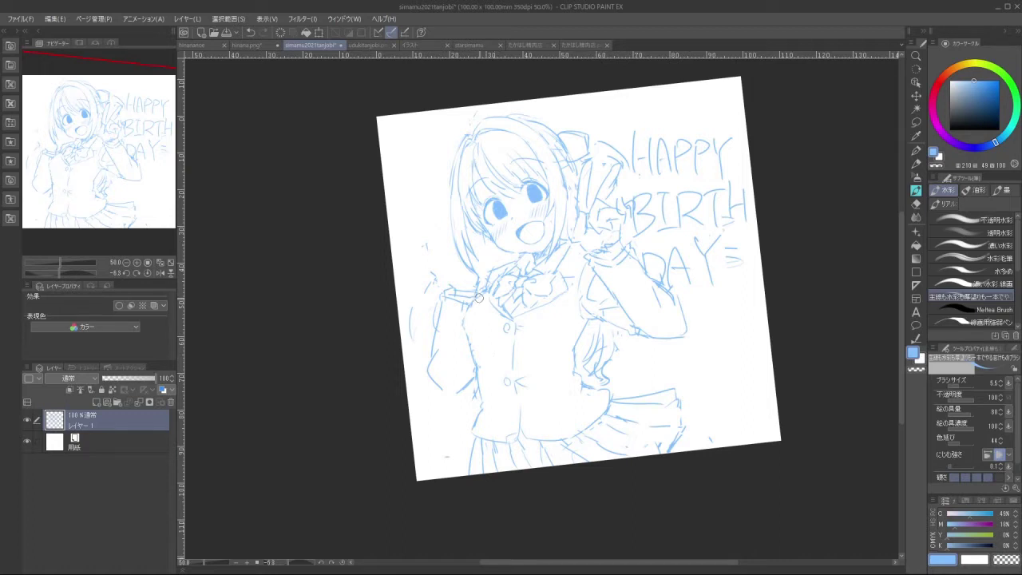
Erase the remaining cuff, forearm and elbow of the arm below the side hair
mouse_move(464, 305)
mouse_down()
mouse_move(476, 289)
mouse_move(468, 277)
mouse_move(436, 280)
mouse_up()
mouse_move(435, 344)
mouse_down()
mouse_move(434, 296)
mouse_move(431, 352)
mouse_move(462, 377)
mouse_move(465, 370)
mouse_up()
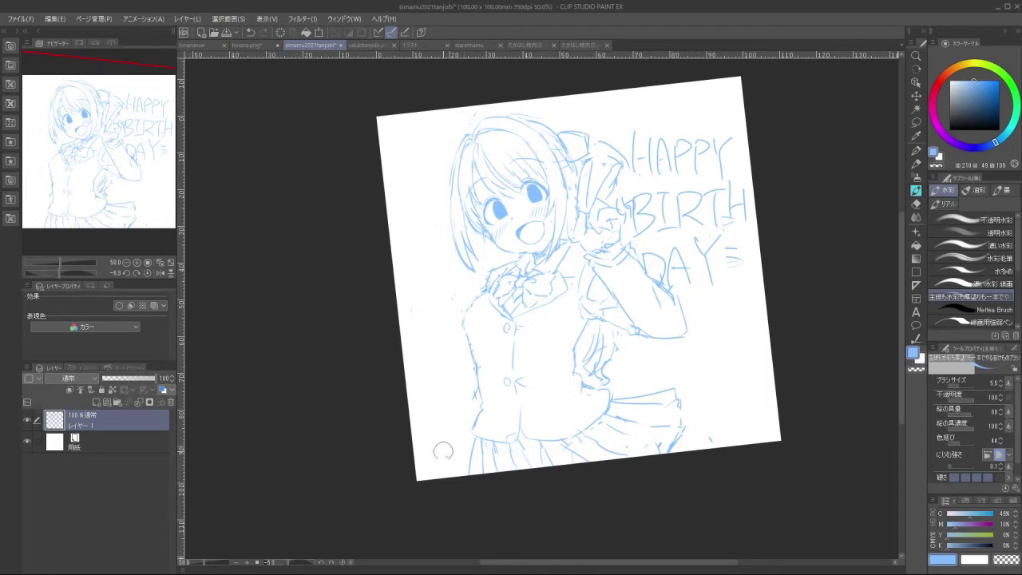
Try a lowered arm sloping from the shoulder down and away from the torso, undoing unwanted strokes
drag(589, 455, 532, 377)
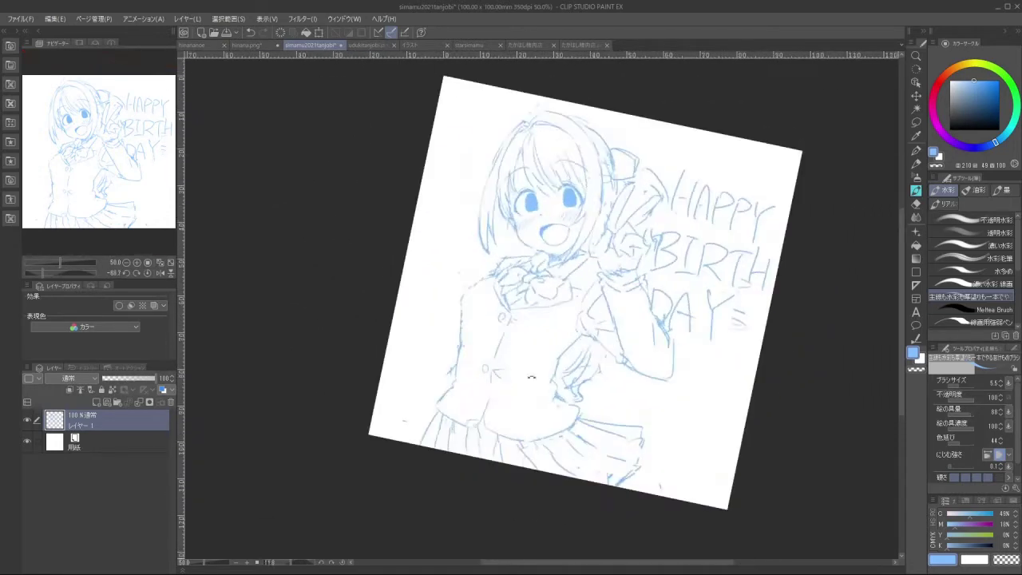
mouse_move(593, 238)
mouse_down()
mouse_move(609, 254)
mouse_move(598, 237)
mouse_move(589, 249)
mouse_move(599, 269)
mouse_up()
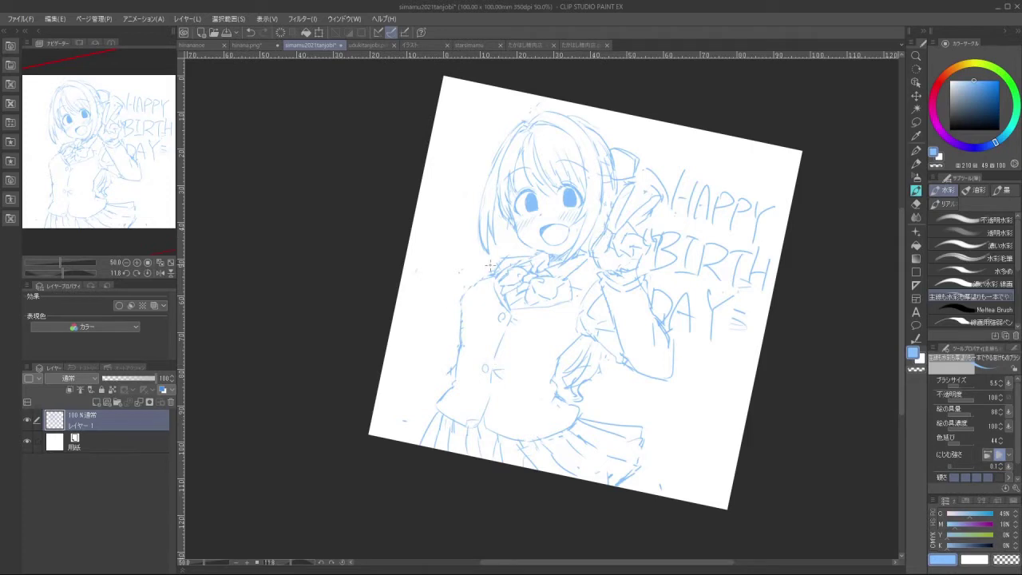
mouse_move(490, 264)
mouse_down()
mouse_move(428, 328)
mouse_move(461, 329)
mouse_move(447, 358)
mouse_up()
key(ctrl+z)
key(ctrl+z)
mouse_move(457, 317)
mouse_down()
mouse_move(427, 353)
mouse_move(449, 361)
mouse_move(415, 370)
mouse_move(447, 339)
mouse_move(433, 328)
mouse_move(435, 364)
mouse_move(394, 361)
mouse_move(423, 372)
mouse_up()
Try a cuff and hand end on the lowered arm, undoing unwanted strokes, and erase the lowered arm
mouse_move(478, 480)
mouse_down()
mouse_move(555, 475)
mouse_move(650, 349)
mouse_move(663, 305)
mouse_up()
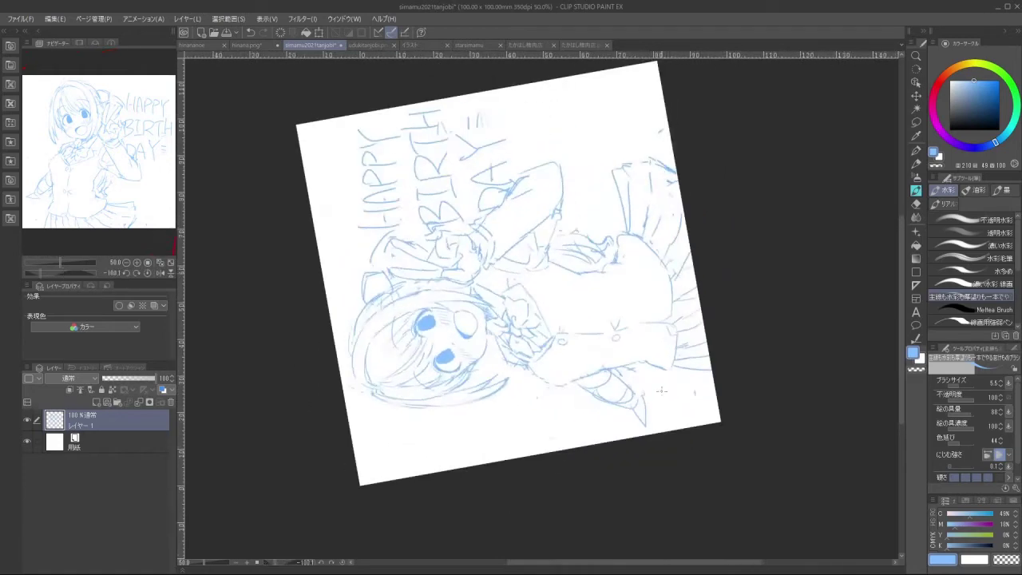
drag(643, 390, 660, 428)
key(ctrl+z)
key(ctrl+z)
key(ctrl+z)
drag(646, 424, 661, 431)
drag(723, 275, 545, 465)
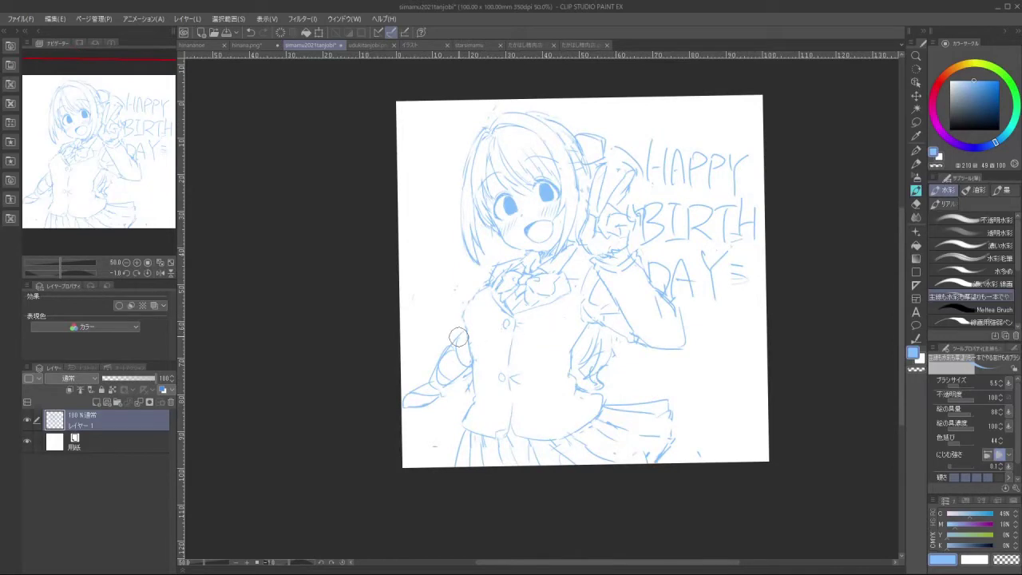
mouse_move(458, 337)
mouse_down()
mouse_move(460, 381)
mouse_move(443, 393)
mouse_move(425, 389)
mouse_move(415, 358)
mouse_up()
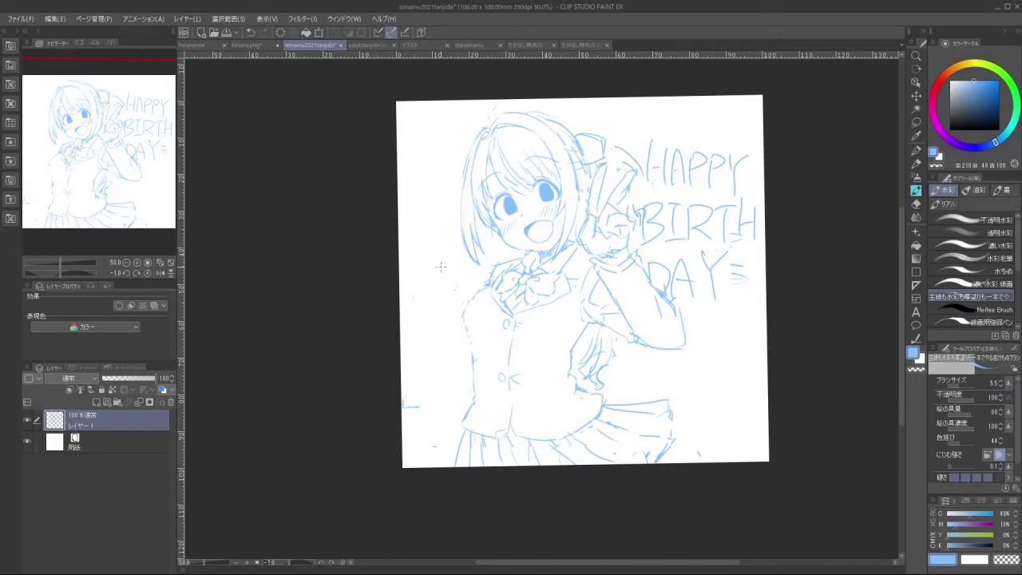
Sketch a small fist with folded fingers beside the side hair at chin height, undoing unwanted strokes
mouse_move(426, 253)
mouse_down()
mouse_move(439, 285)
mouse_move(422, 260)
mouse_move(466, 269)
mouse_up()
drag(465, 269, 456, 287)
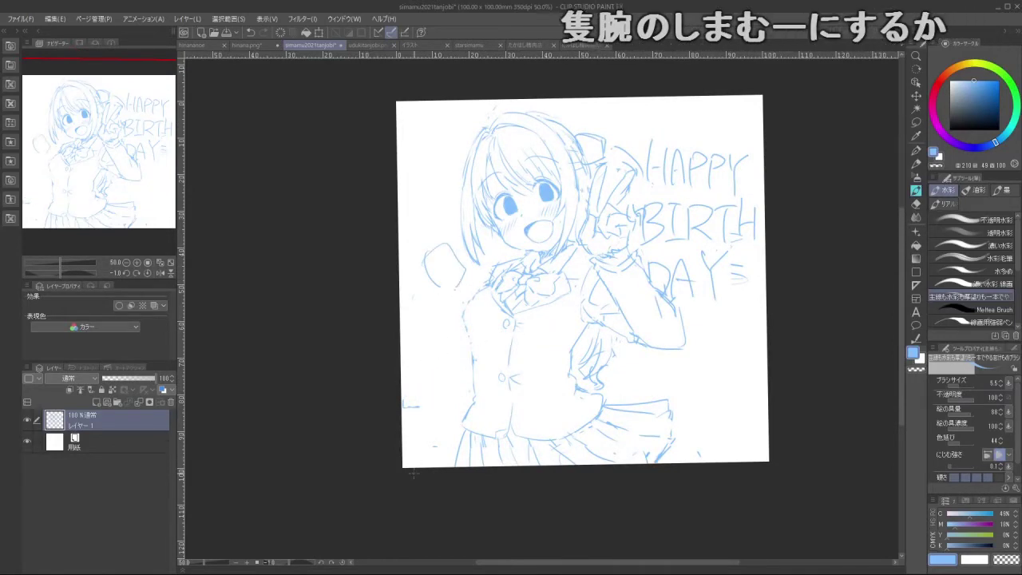
key(ctrl+z)
key(ctrl+z)
mouse_move(441, 246)
mouse_down()
mouse_move(451, 288)
mouse_move(467, 246)
mouse_move(441, 262)
mouse_move(444, 237)
mouse_move(426, 277)
mouse_up()
mouse_move(423, 266)
mouse_down()
mouse_move(438, 259)
mouse_move(435, 281)
mouse_up()
mouse_move(429, 270)
mouse_down()
mouse_move(453, 264)
mouse_move(443, 278)
mouse_up()
key(ctrl+z)
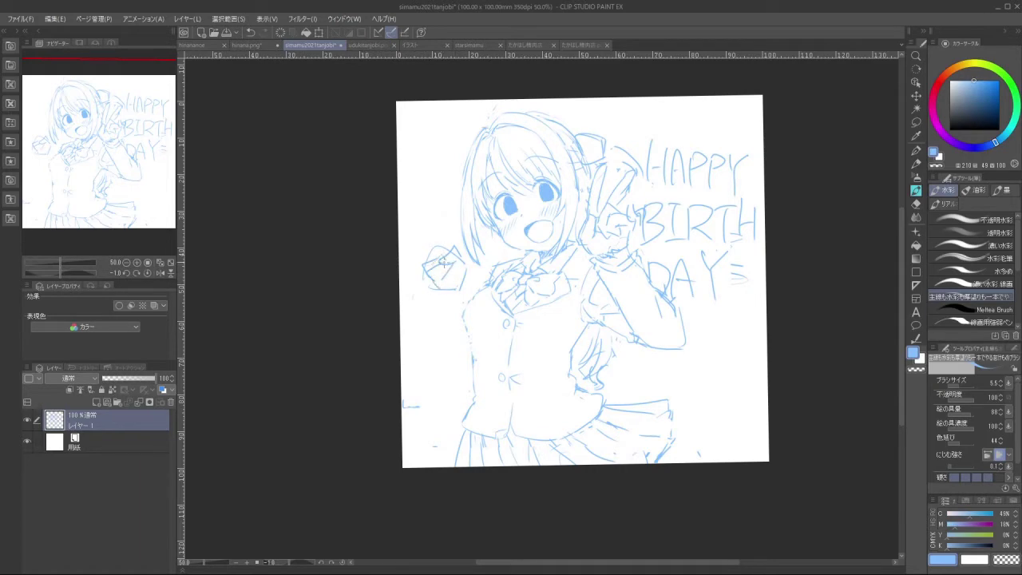
Lasso the new fist, rotate and reposition it with a transform, apply it and clear the selection
drag(385, 401, 766, 299)
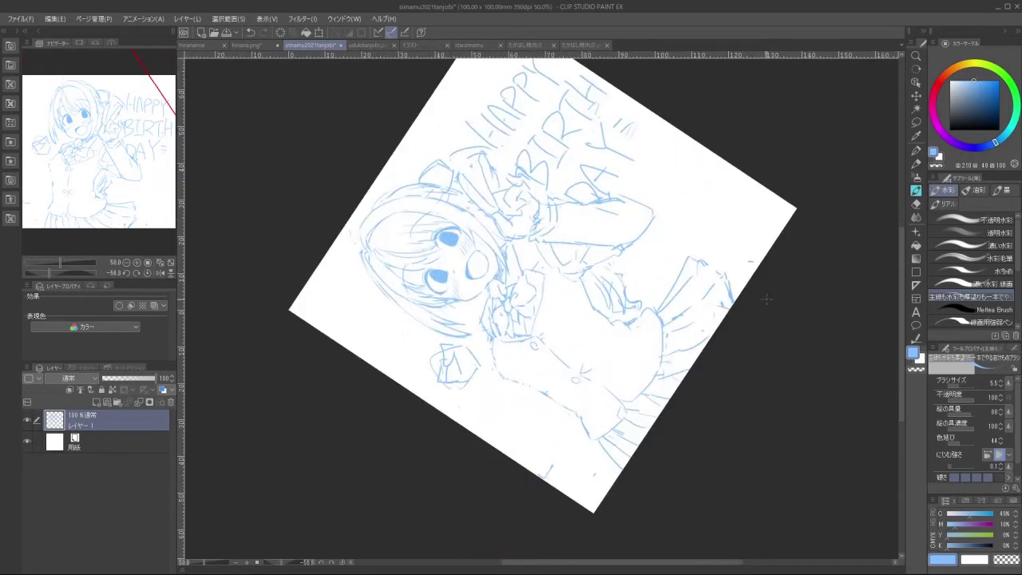
drag(666, 396, 513, 421)
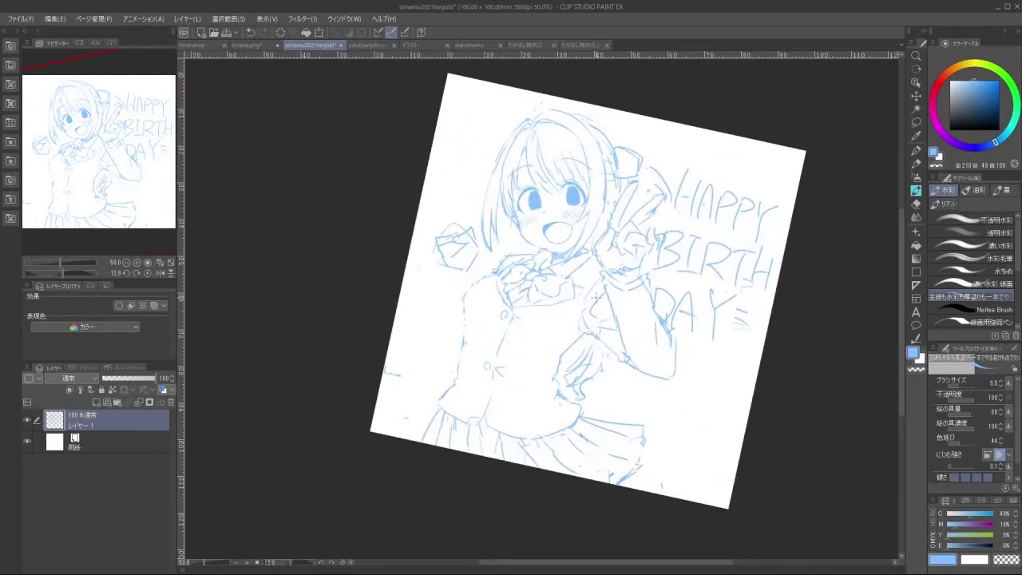
click(916, 122)
mouse_move(481, 256)
mouse_down()
mouse_move(459, 281)
mouse_move(420, 250)
mouse_move(477, 209)
mouse_up()
click(488, 309)
mouse_move(496, 277)
mouse_down()
mouse_move(481, 292)
mouse_move(475, 256)
mouse_up()
key(Return)
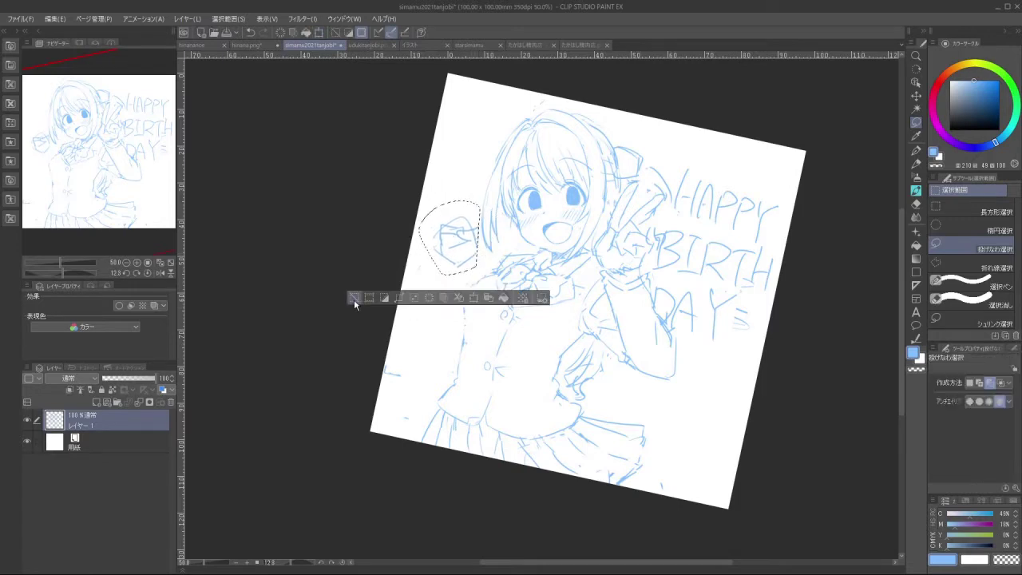
click(356, 298)
Draw two extended fingers on the fist to form a peace sign, undoing unwanted strokes
click(916, 191)
mouse_move(456, 348)
mouse_down()
mouse_move(540, 403)
mouse_move(631, 262)
mouse_up()
drag(659, 342, 635, 250)
drag(602, 294, 601, 340)
key(ctrl+z)
drag(605, 295, 611, 350)
key(ctrl+z)
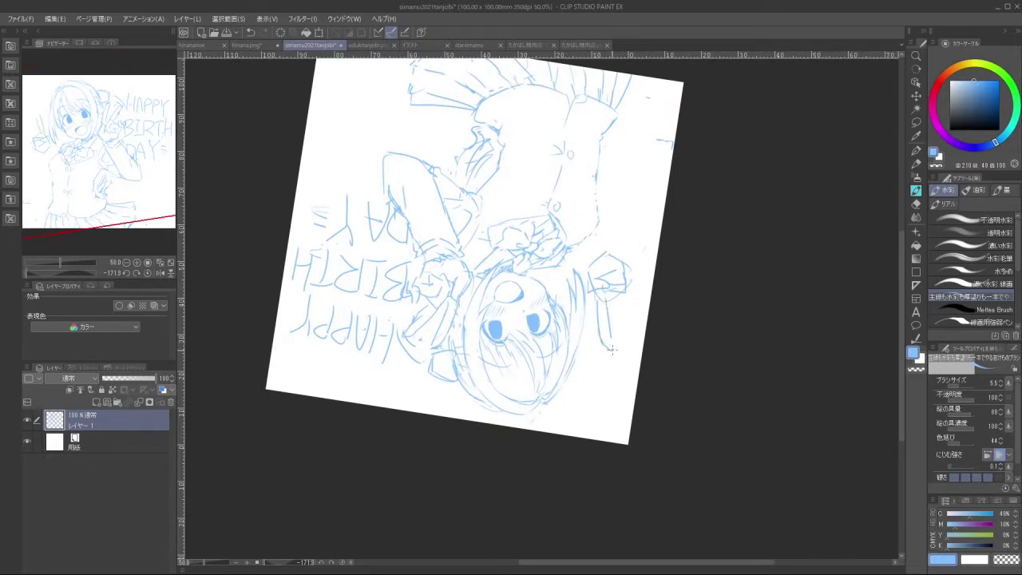
key(ctrl+z)
mouse_move(606, 299)
mouse_down()
mouse_move(632, 324)
mouse_move(636, 312)
mouse_move(642, 330)
mouse_move(692, 311)
mouse_move(531, 165)
mouse_up()
key(ctrl+z)
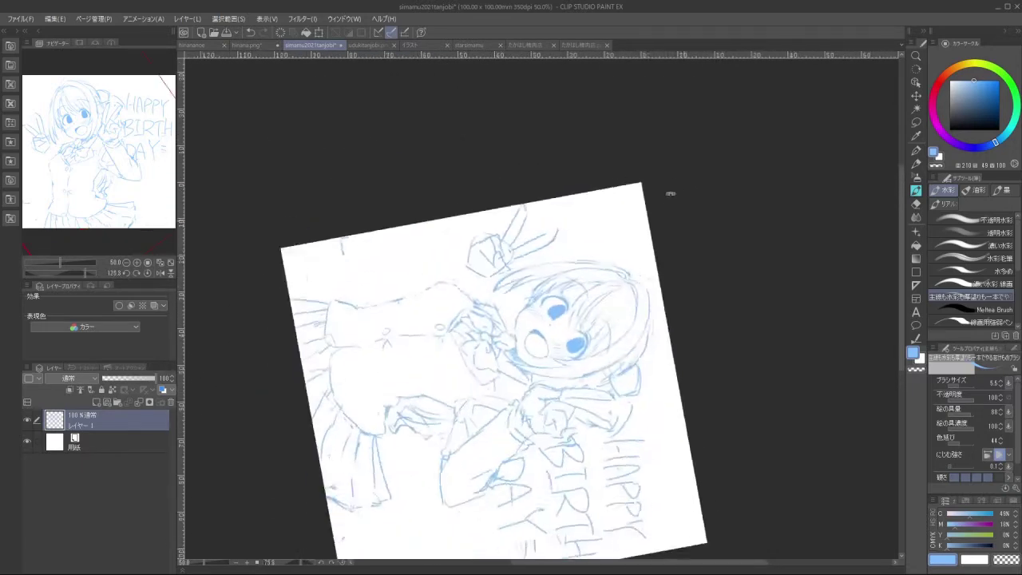
mouse_move(672, 383)
mouse_down()
mouse_move(659, 221)
mouse_move(552, 188)
mouse_up()
mouse_move(587, 432)
mouse_down()
mouse_move(669, 338)
mouse_move(582, 433)
mouse_move(547, 437)
mouse_up()
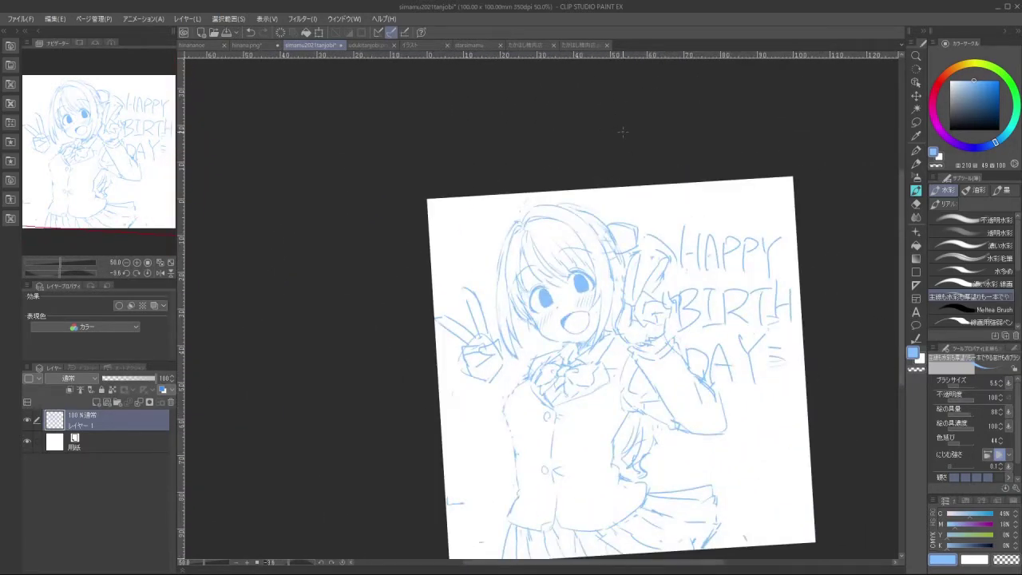
Draw the wrist and bent forearm connecting the peace-sign hand to the shoulder, undoing unwanted strokes
key(ctrl+z)
drag(468, 377, 462, 421)
mouse_move(502, 368)
mouse_down()
mouse_move(493, 413)
mouse_move(500, 372)
mouse_move(496, 405)
mouse_move(499, 373)
mouse_move(490, 373)
mouse_move(470, 389)
mouse_move(461, 420)
mouse_up()
key(ctrl+z)
key(ctrl+z)
key(ctrl+z)
key(ctrl+z)
mouse_move(472, 379)
mouse_down()
mouse_move(459, 413)
mouse_move(470, 385)
mouse_move(498, 383)
mouse_move(499, 371)
mouse_move(487, 420)
mouse_move(470, 389)
mouse_move(457, 438)
mouse_move(472, 450)
mouse_move(458, 435)
mouse_move(477, 452)
mouse_up()
drag(526, 371, 493, 399)
drag(492, 439, 507, 427)
key(ctrl+z)
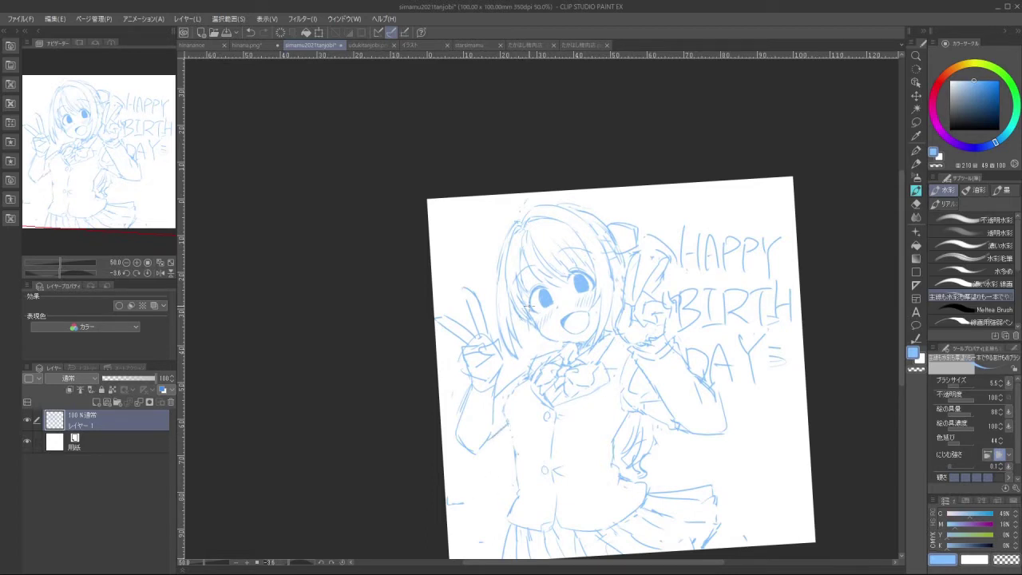
Redraw the outer sleeve line with a rounder elbow under the peace-sign hand, undoing unwanted strokes
mouse_move(467, 399)
mouse_down()
mouse_move(456, 441)
mouse_move(469, 412)
mouse_move(477, 456)
mouse_up()
key(ctrl+z)
key(ctrl+z)
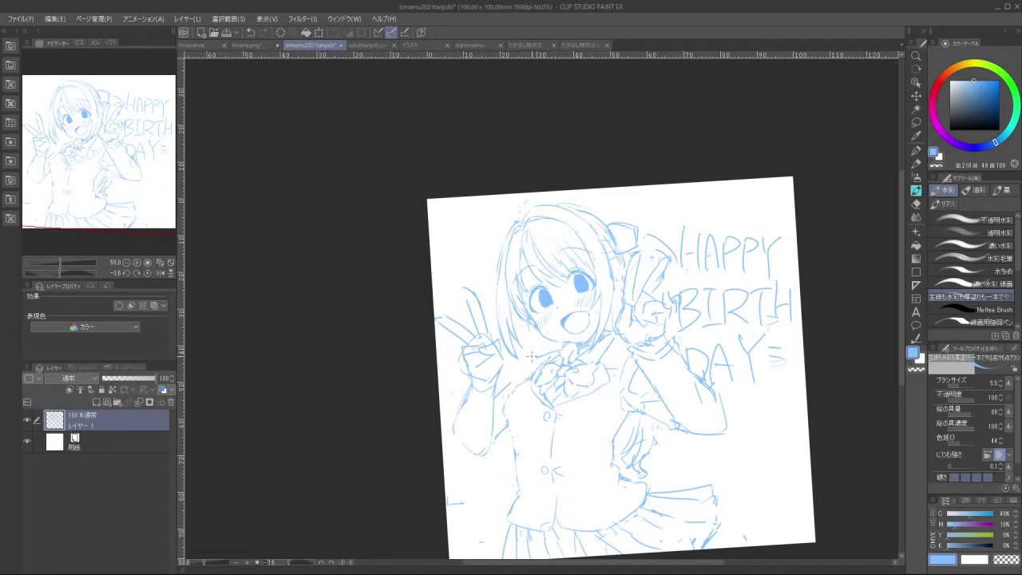
Redraw the shoulder line running from the collar toward the raised sleeve
key(ctrl+z)
drag(532, 361, 509, 384)
drag(668, 238, 637, 209)
drag(516, 324, 534, 324)
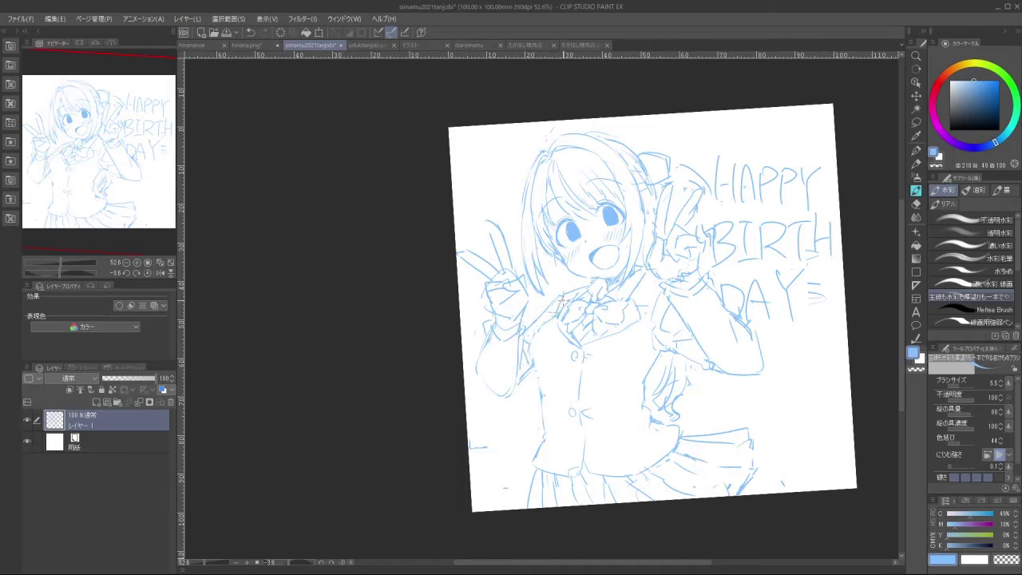
Add a new layer above the sketch and lower the sketch layer's opacity to 46%
drag(563, 303, 687, 162)
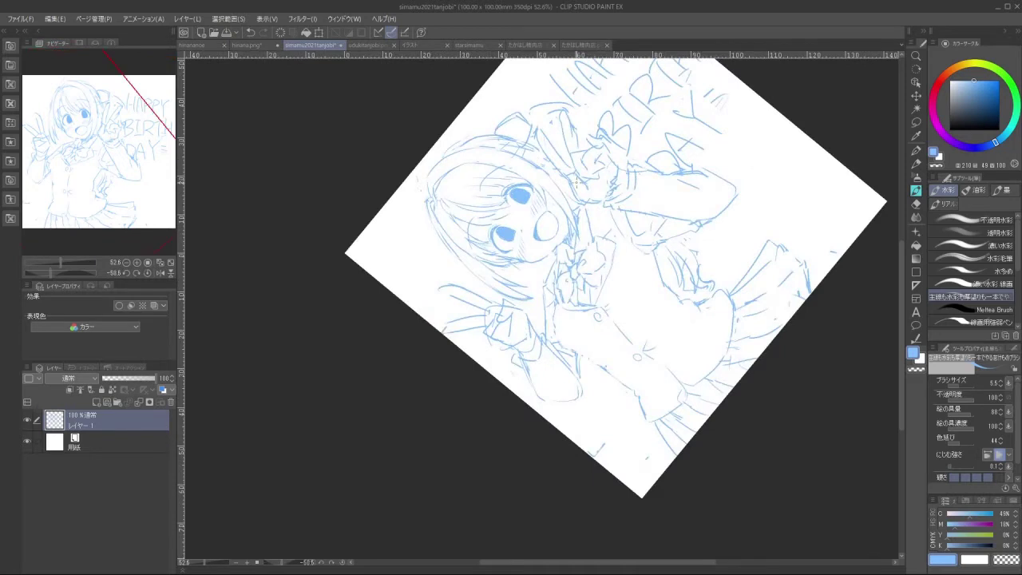
drag(577, 183, 558, 292)
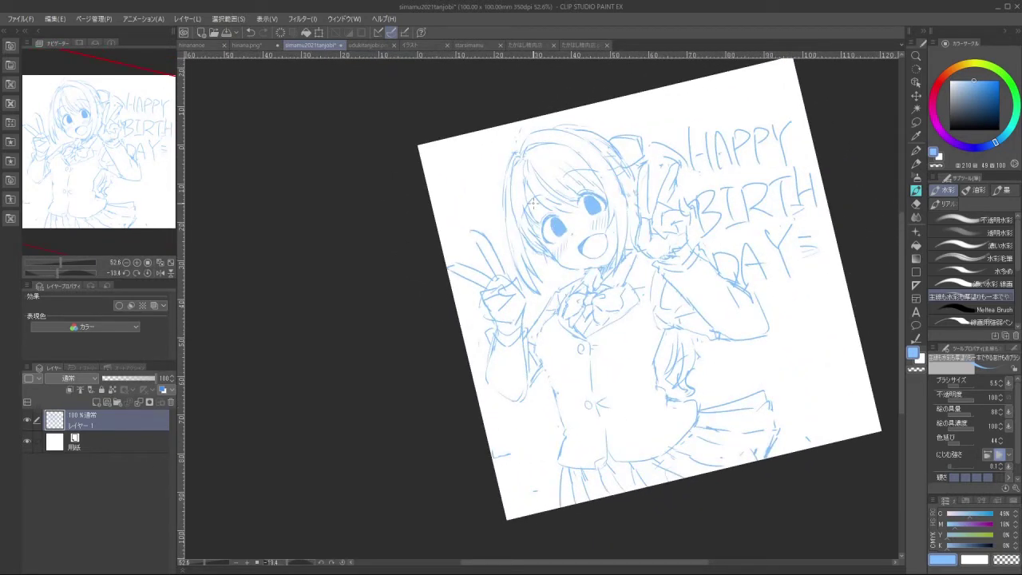
click(96, 402)
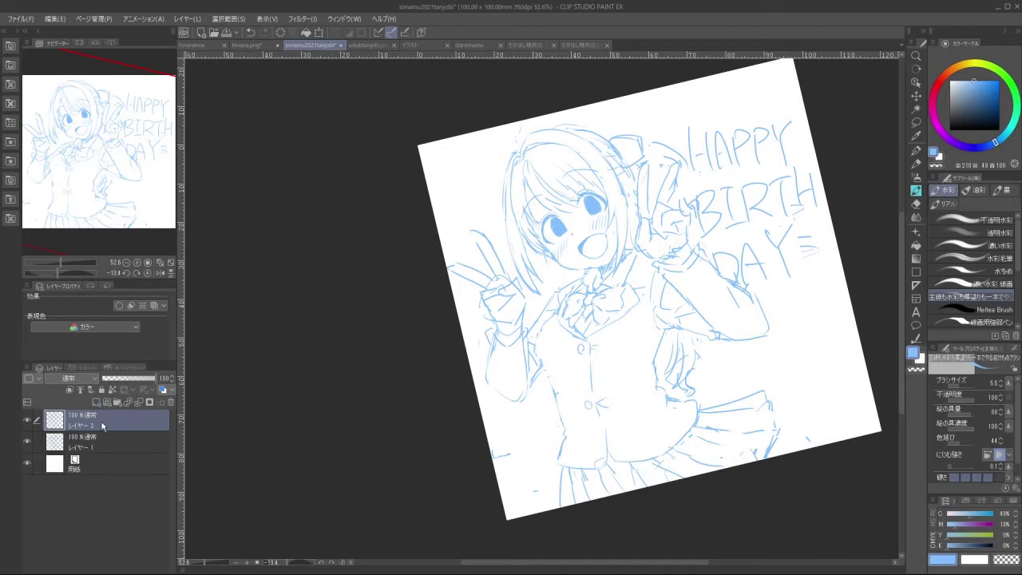
click(103, 442)
click(125, 380)
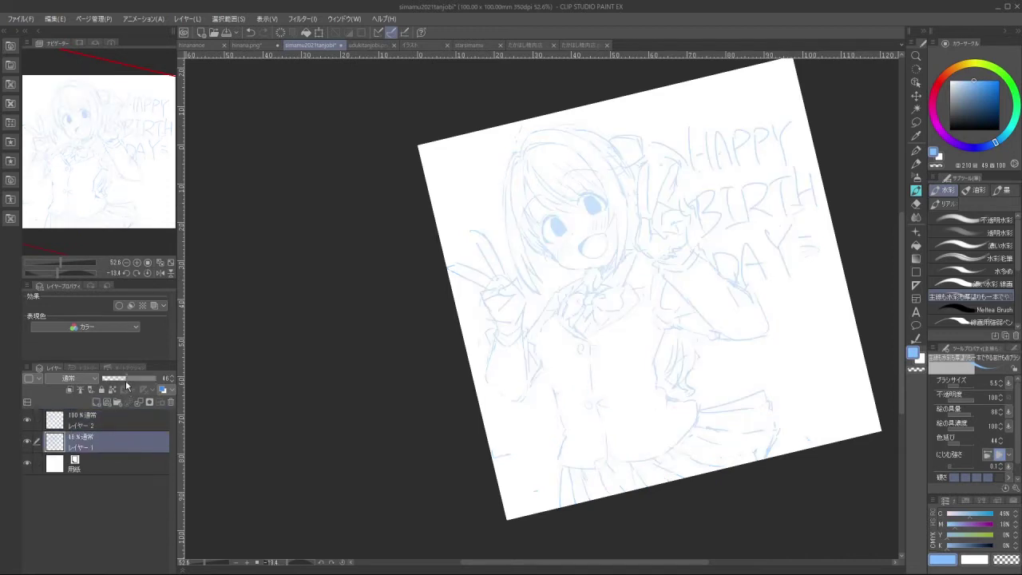
Ink the long parting strand of the fringe in black on the new layer, undoing unwanted strokes
click(114, 425)
drag(979, 109, 914, 174)
drag(563, 179, 584, 196)
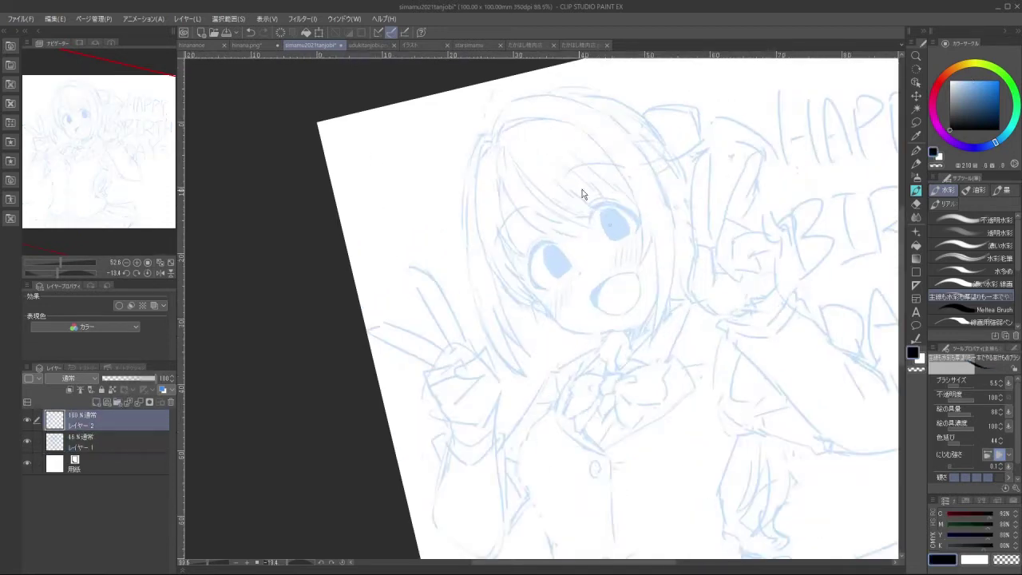
drag(568, 437, 504, 435)
drag(619, 278, 595, 197)
scroll(595, 197, down, 3)
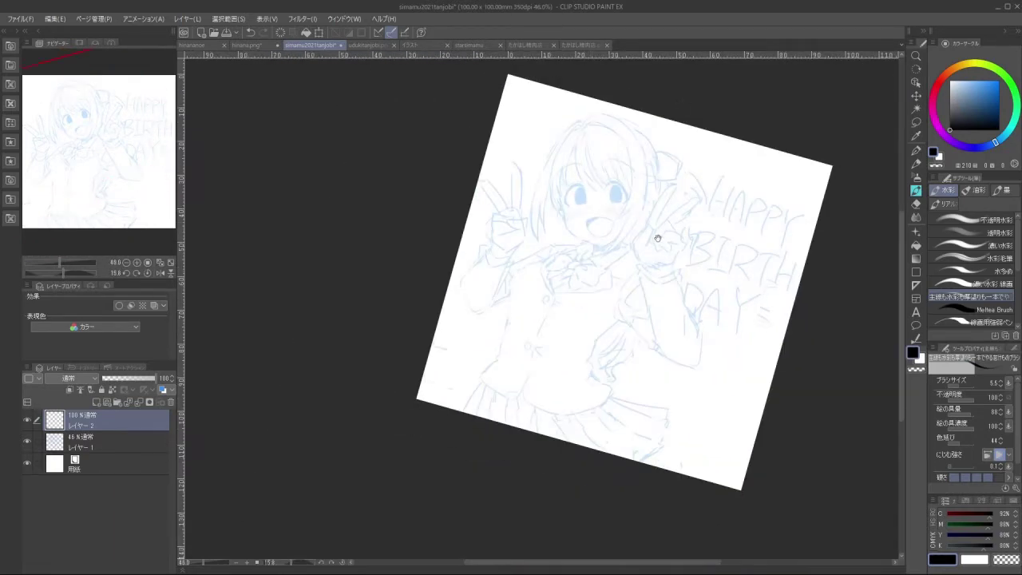
scroll(658, 235, up, 2)
scroll(575, 194, up, 2)
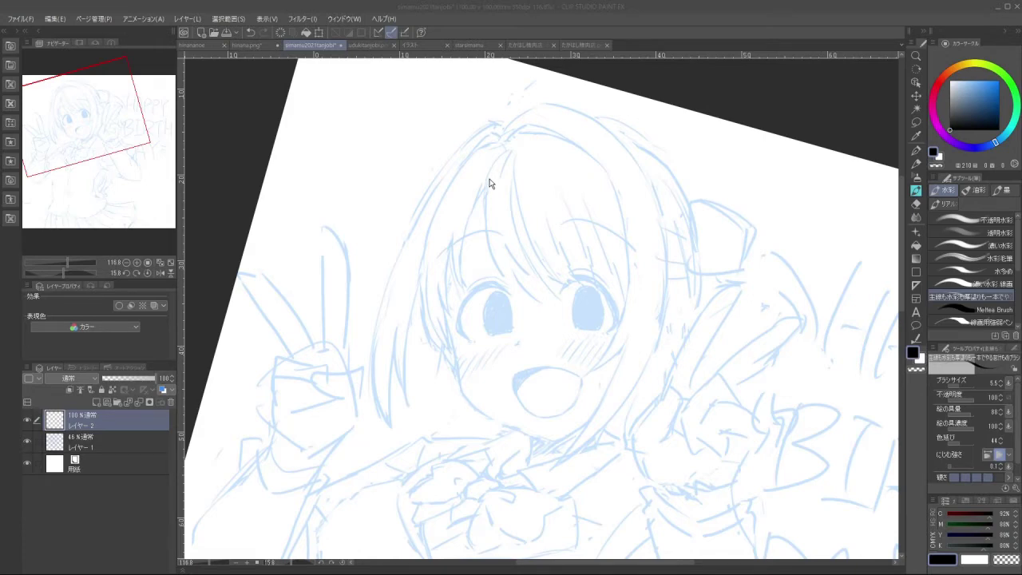
drag(487, 177, 495, 255)
key(ctrl+z)
mouse_move(489, 178)
mouse_down()
mouse_move(490, 246)
mouse_move(487, 236)
mouse_move(502, 274)
mouse_up()
key(ctrl+z)
key(ctrl+z)
mouse_move(486, 230)
mouse_down()
mouse_move(510, 282)
mouse_move(522, 288)
mouse_move(509, 271)
mouse_move(537, 296)
mouse_up()
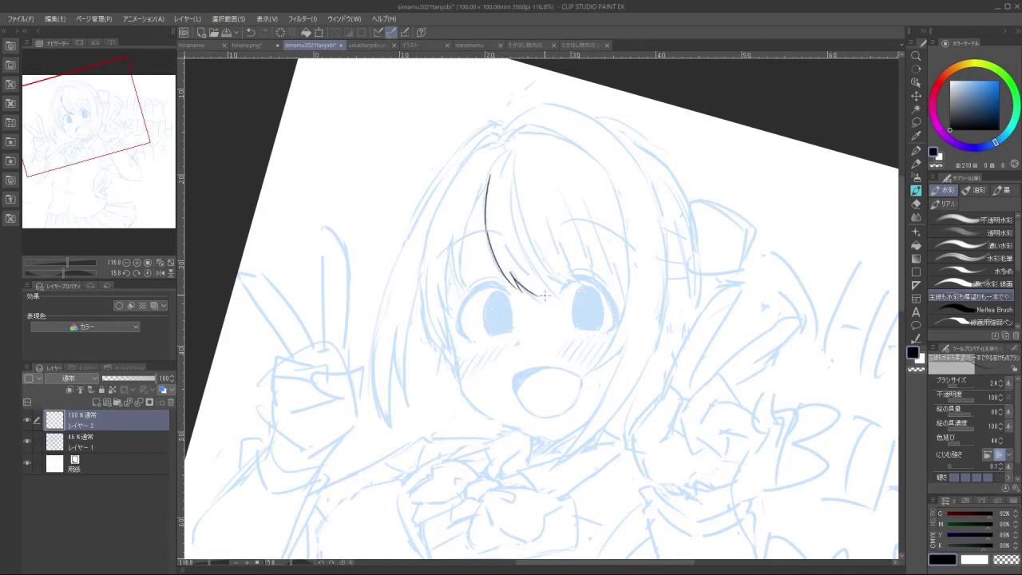
Ink the inner line of the central fringe lock so it ends in a point between the eyes
mouse_move(656, 406)
mouse_down()
mouse_move(680, 251)
mouse_move(566, 192)
mouse_up()
mouse_move(488, 431)
mouse_down()
mouse_move(675, 377)
mouse_move(670, 238)
mouse_up()
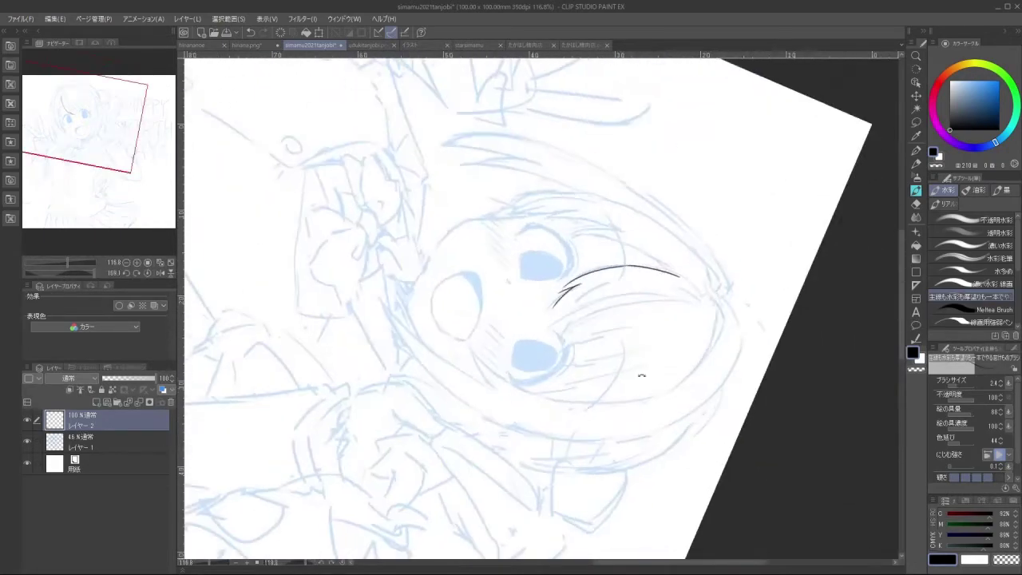
drag(641, 375, 651, 258)
drag(555, 222, 566, 322)
key(ctrl+z)
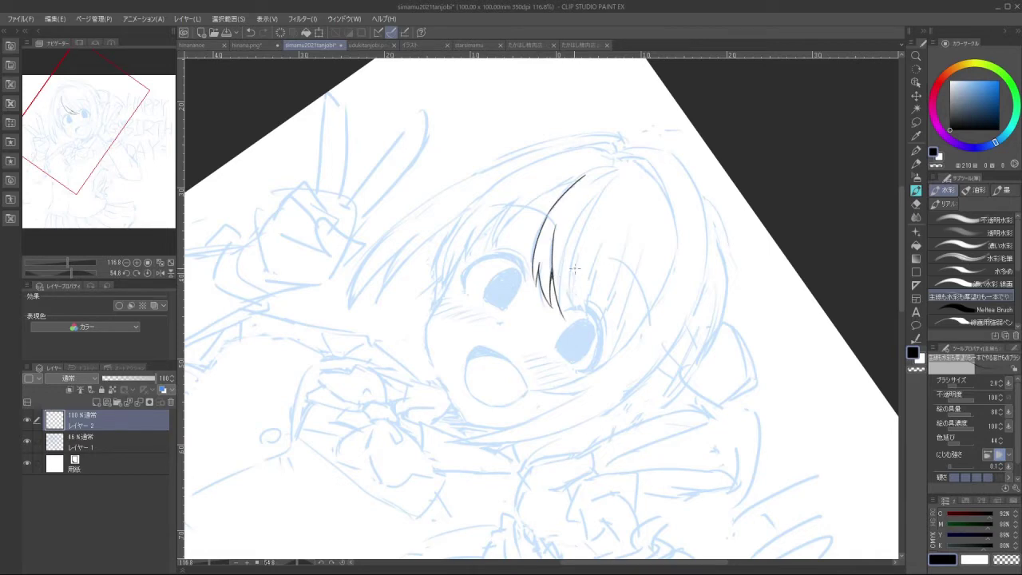
Add narrow pointed tips to the central fringe lock, undoing unwanted strokes
drag(564, 266, 559, 310)
key(ctrl+z)
key(ctrl+z)
drag(561, 248, 565, 320)
drag(562, 271, 571, 301)
key(ctrl+z)
drag(563, 266, 575, 311)
mouse_move(628, 352)
mouse_down()
mouse_move(634, 339)
mouse_move(494, 225)
mouse_move(507, 399)
mouse_move(634, 339)
mouse_up()
key(ctrl+z)
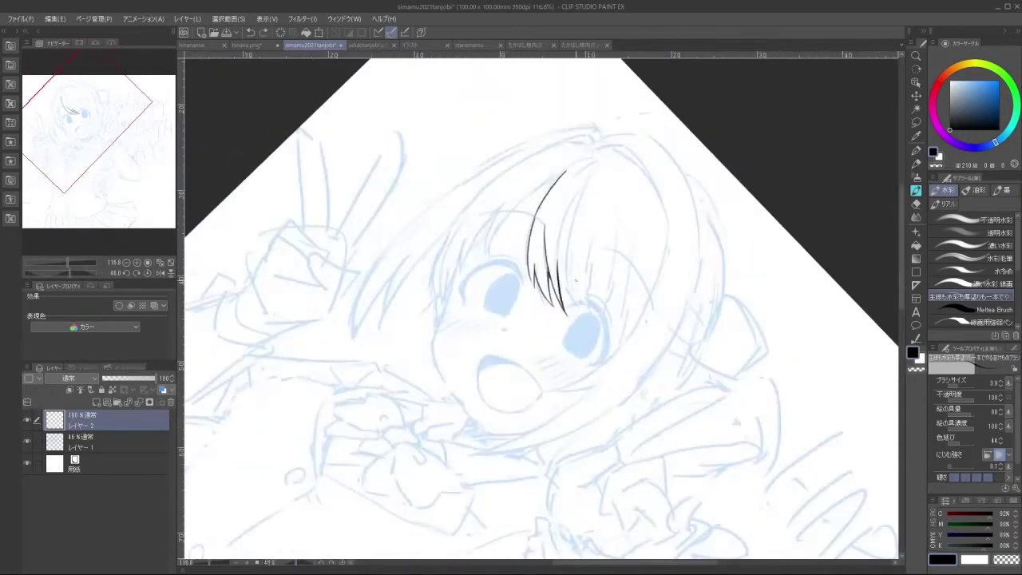
Ink a short pointed strand from the central fringe toward the right-hand eye, undoing unwanted strokes
drag(559, 266, 592, 314)
key(ctrl+z)
drag(592, 247, 592, 314)
key(ctrl+z)
key(ctrl+z)
key(ctrl+z)
drag(559, 259, 575, 304)
key(ctrl+z)
drag(558, 267, 588, 310)
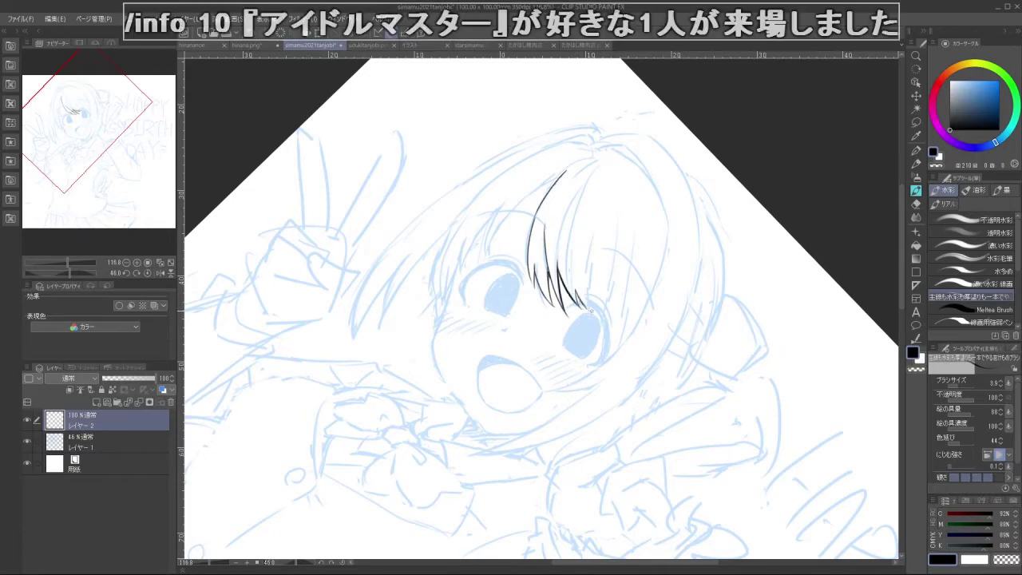
Ink longer fringe strands running down over the right-hand eye, undoing unwanted strokes
mouse_move(623, 343)
mouse_down()
mouse_move(572, 240)
mouse_move(599, 369)
mouse_move(639, 272)
mouse_move(625, 248)
mouse_up()
drag(561, 202, 589, 305)
key(ctrl+z)
drag(567, 228, 597, 310)
drag(601, 230, 604, 313)
key(ctrl+z)
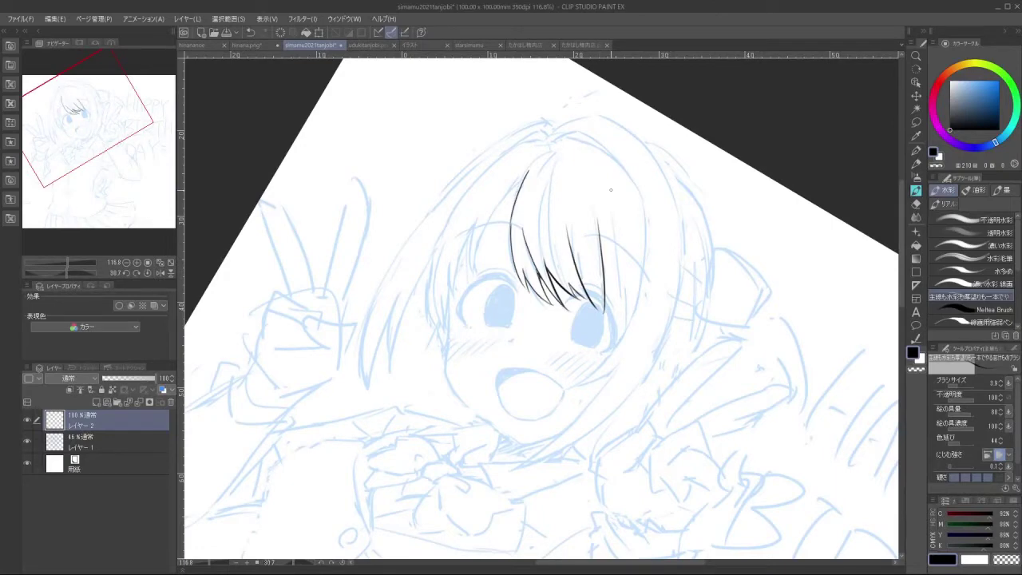
Redraw the pair of long fringe strands above the right-hand eye, undoing unwanted strokes
key(ctrl+z)
key(ctrl+z)
drag(562, 222, 587, 300)
key(ctrl+z)
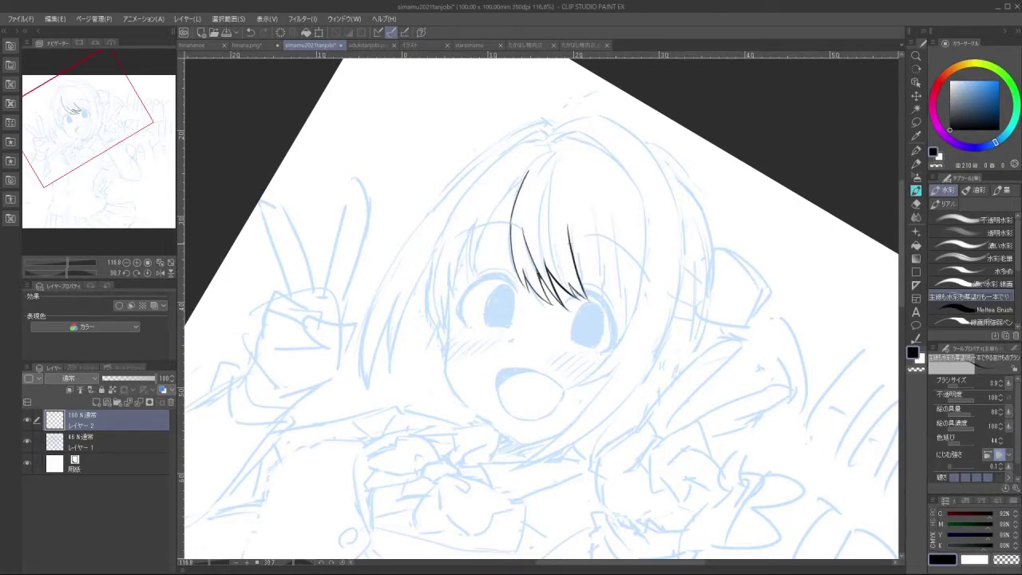
key(ctrl+z)
drag(572, 245, 604, 312)
key(ctrl+z)
key(ctrl+z)
mouse_move(596, 228)
mouse_down()
mouse_move(603, 310)
mouse_move(616, 312)
mouse_up()
key(ctrl+z)
key(minus)
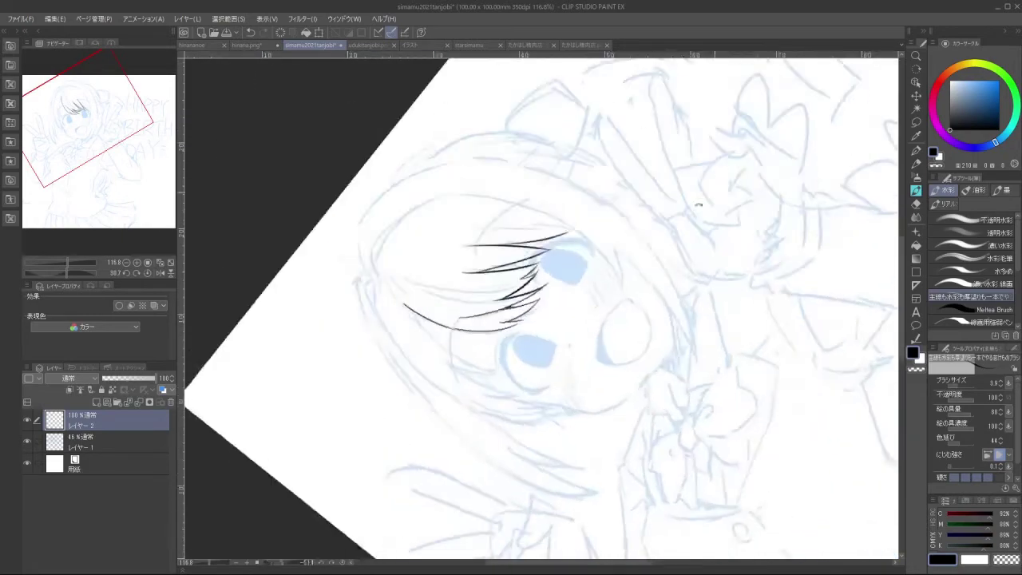
Ink the fringe strand ending at the right-hand eye's outer corner and restore the shifted sketch layer's position
drag(635, 240, 613, 347)
key(ctrl+z)
key(ctrl+z)
drag(636, 241, 614, 341)
key(ctrl+z)
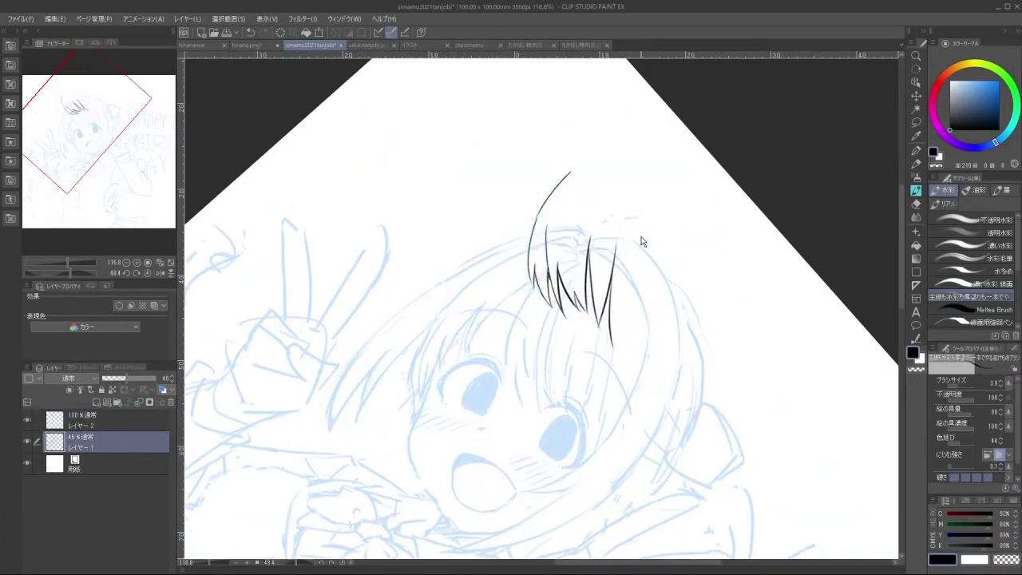
key(ctrl+y)
key(ctrl+y)
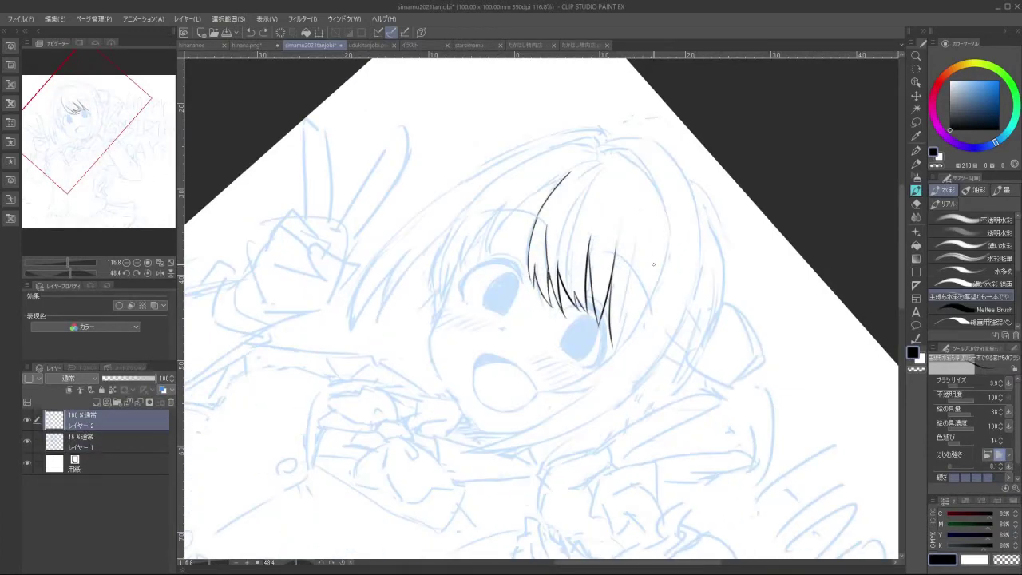
Add the outermost fringe strand line beside the right-hand eye, undoing unwanted strokes
drag(625, 274, 618, 333)
key(ctrl+z)
drag(630, 241, 616, 335)
key(ctrl+z)
drag(630, 244, 620, 326)
Ink the root of the parting strand near the crown, undoing unwanted strokes
mouse_move(618, 332)
mouse_down()
mouse_move(611, 355)
mouse_move(650, 217)
mouse_move(563, 209)
mouse_up()
key(ctrl+z)
key(ctrl+z)
drag(614, 372, 558, 234)
key(ctrl+z)
mouse_move(458, 318)
mouse_down()
mouse_move(473, 349)
mouse_move(669, 283)
mouse_move(631, 211)
mouse_up()
key(ctrl+z)
key(ctrl+z)
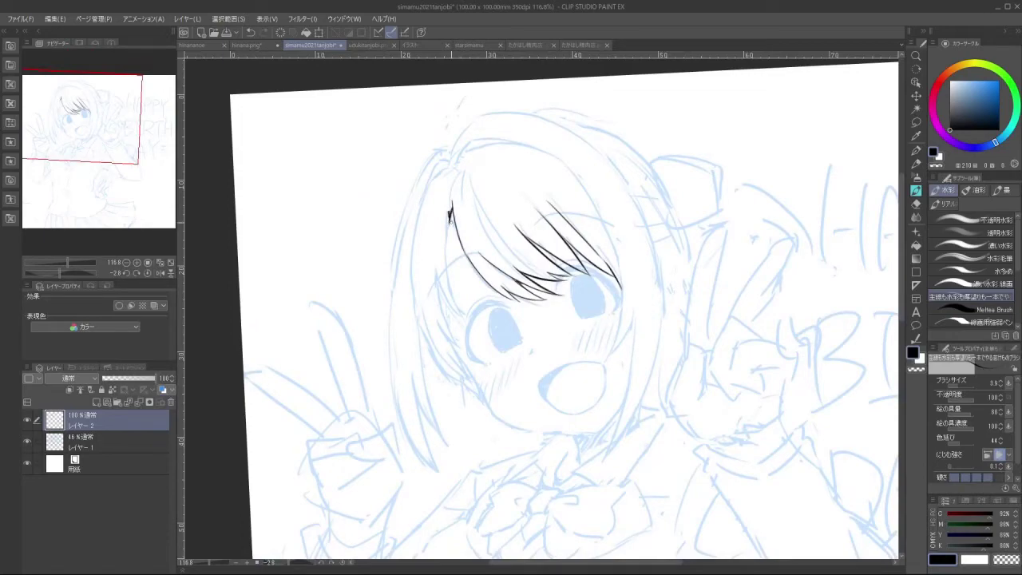
Ink the side bangs curving from the parting down to the left-hand eye, undoing unwanted strokes
drag(551, 397, 531, 401)
drag(475, 199, 459, 267)
key(ctrl+z)
drag(474, 197, 461, 291)
key(ctrl+z)
drag(450, 230, 465, 300)
key(ctrl+z)
key(ctrl+z)
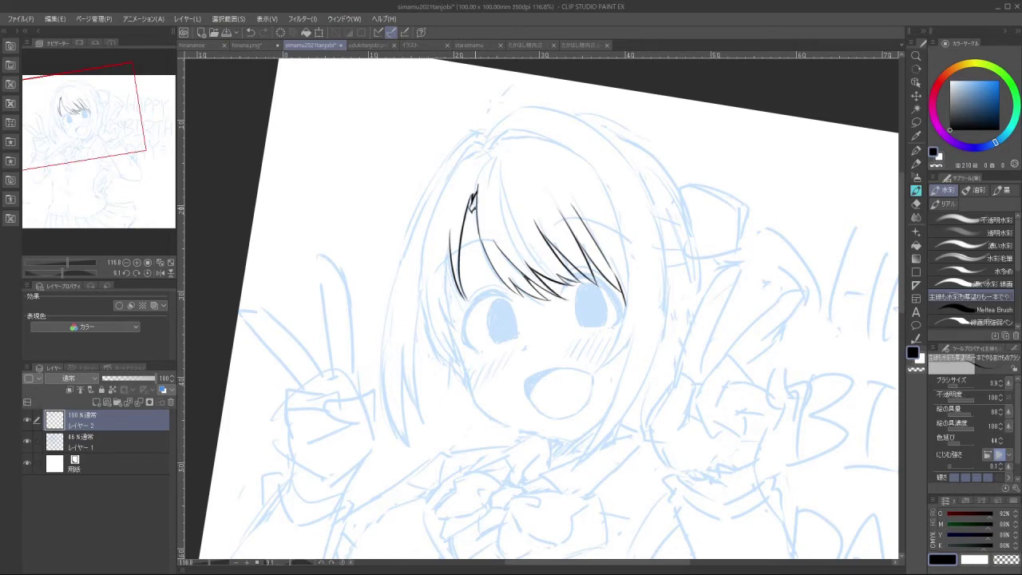
Ink the curved hair line from the fringe's outer tip down the right-hand cheek, undoing unwanted strokes
drag(543, 385, 618, 324)
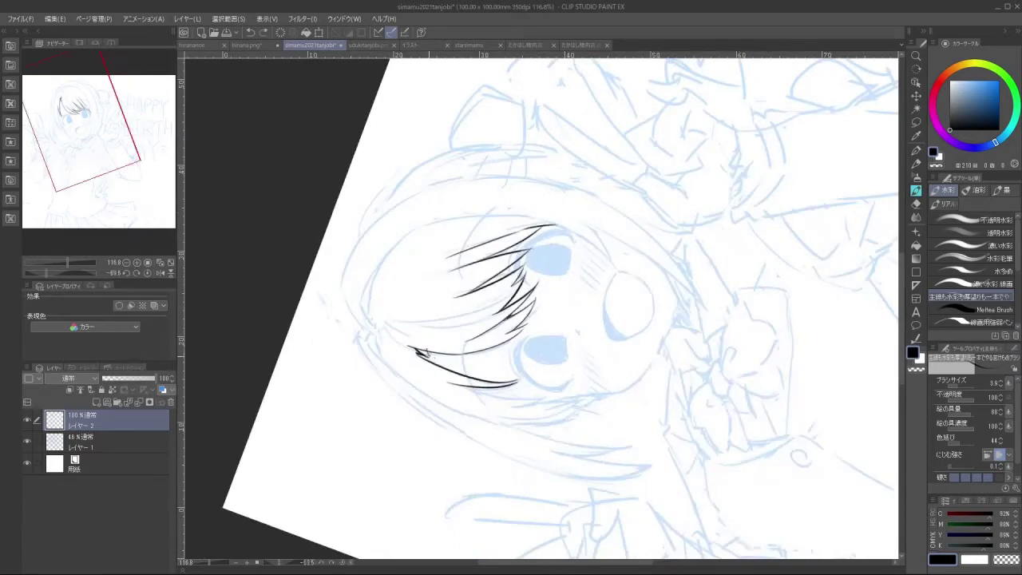
drag(427, 352, 436, 368)
key(ctrl+z)
drag(505, 457, 635, 281)
key(ctrl+z)
drag(464, 271, 471, 370)
key(ctrl+z)
key(ctrl+z)
key(ctrl+z)
drag(459, 316, 628, 333)
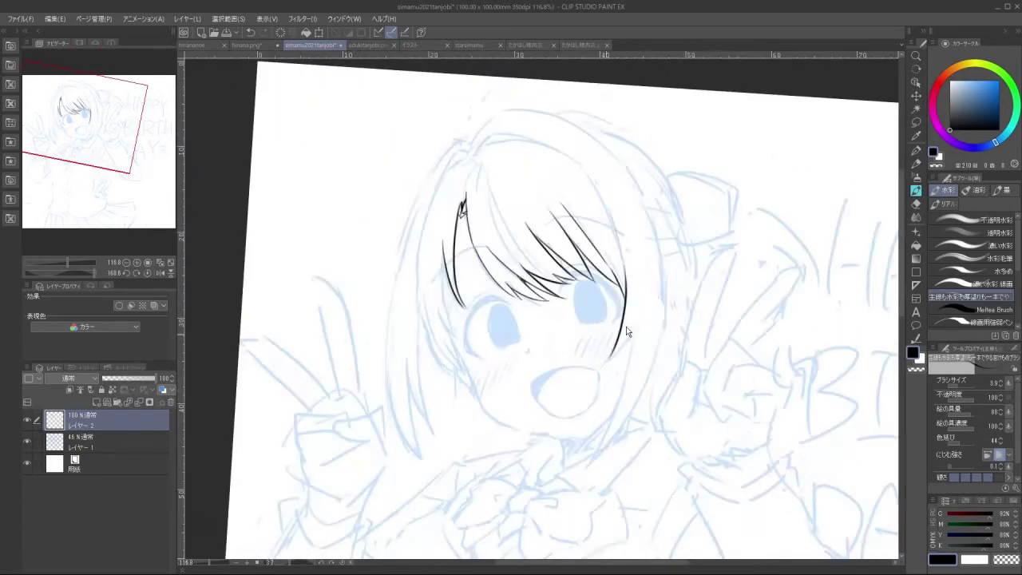
key(ctrl+z)
Extend the fringe's outer contour from the right-hand cheek line up toward the top of the head
drag(452, 346, 608, 228)
drag(527, 303, 472, 199)
drag(452, 382, 442, 369)
mouse_move(436, 262)
mouse_down()
mouse_move(481, 330)
mouse_move(528, 353)
mouse_up()
key(ctrl+z)
key(ctrl+z)
mouse_move(613, 416)
mouse_down()
mouse_move(630, 402)
mouse_move(582, 271)
mouse_move(506, 271)
mouse_move(502, 348)
mouse_up()
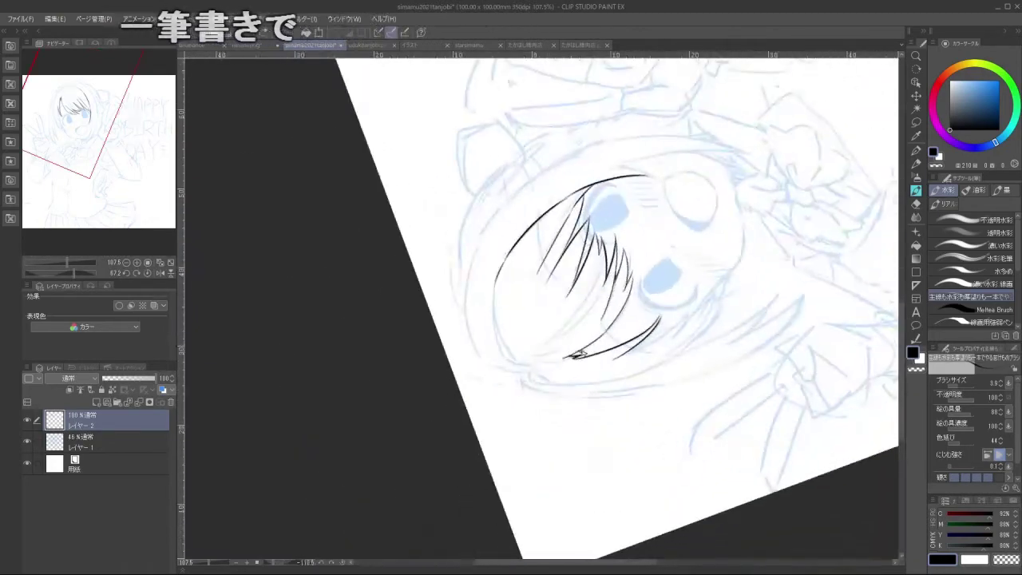
Continue the fringe's outer contour over the top of the head to the parting, undoing unwanted strokes
drag(494, 281, 506, 362)
key(ctrl+z)
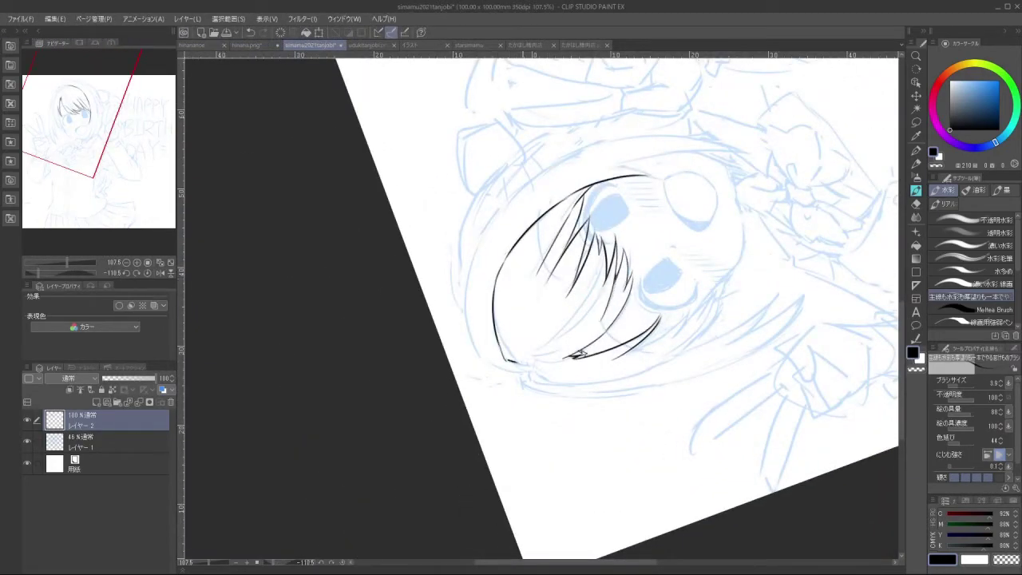
drag(497, 324, 529, 365)
key(ctrl+z)
mouse_move(589, 370)
mouse_down()
mouse_move(619, 317)
mouse_move(508, 260)
mouse_up()
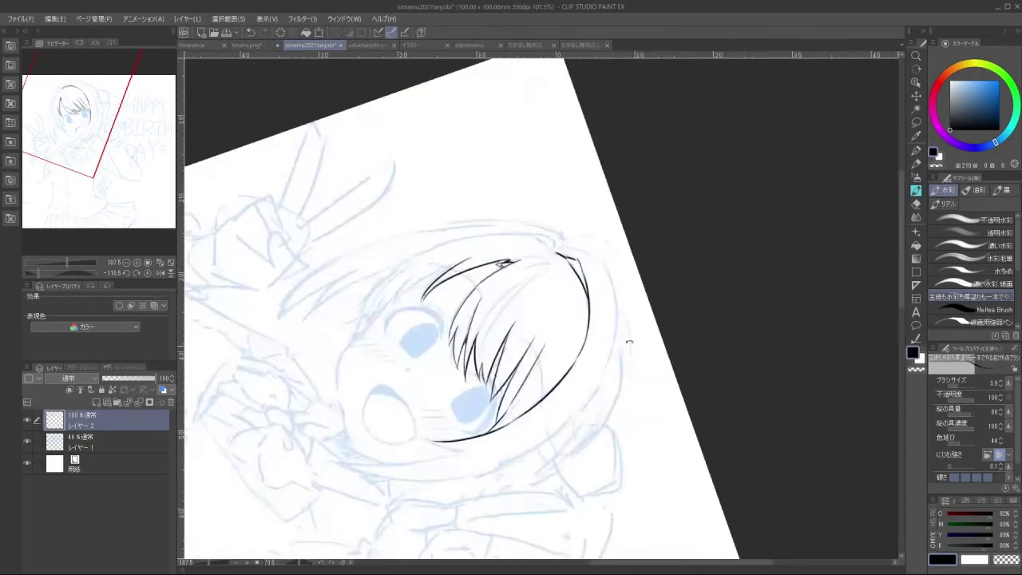
Ink the short hair contour on the left-hand side of the crown parting, undoing unwanted strokes
drag(630, 342, 620, 254)
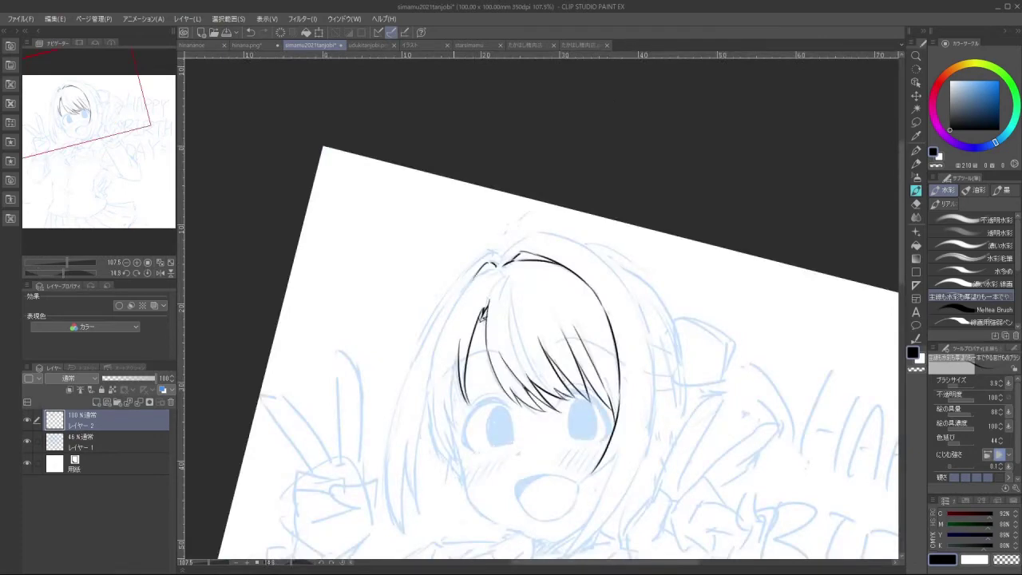
drag(489, 278, 483, 294)
key(ctrl+z)
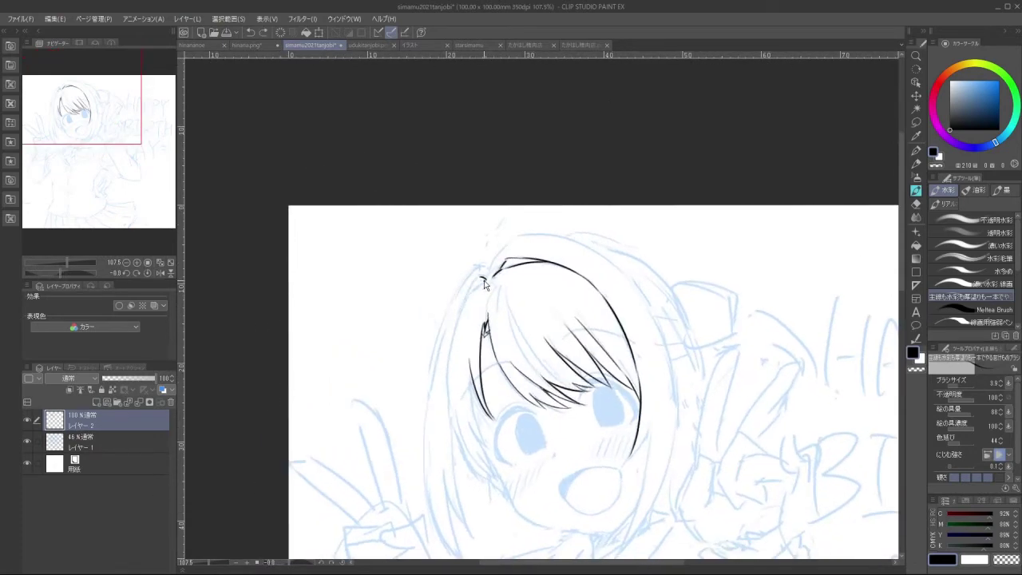
key(ctrl+z)
drag(504, 301, 457, 302)
drag(518, 269, 519, 185)
drag(530, 229, 520, 137)
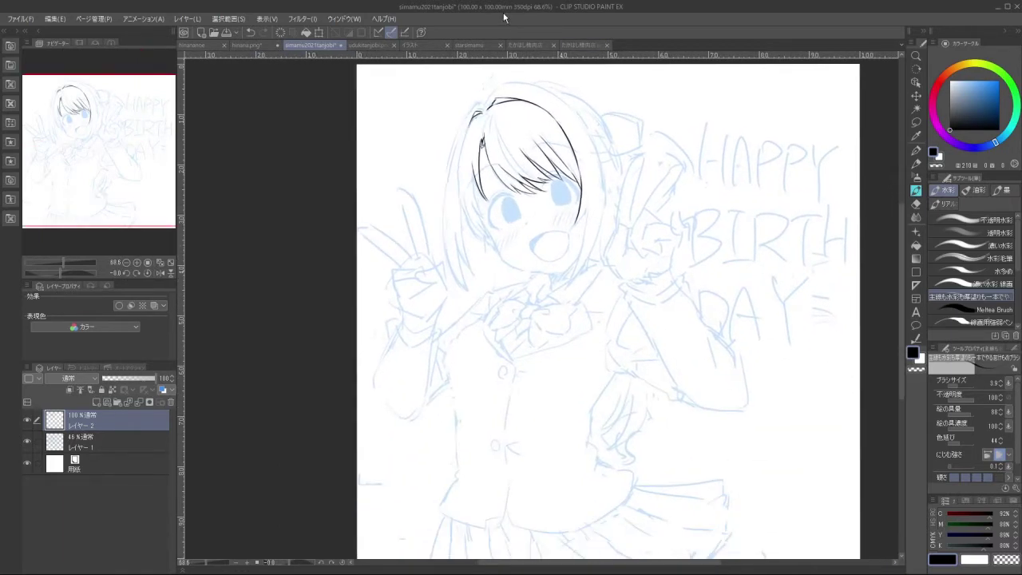
Ink a short pointed flick at the end of the hair lock beside the right-hand cheek
drag(559, 344, 553, 243)
drag(645, 236, 576, 236)
drag(574, 323, 709, 322)
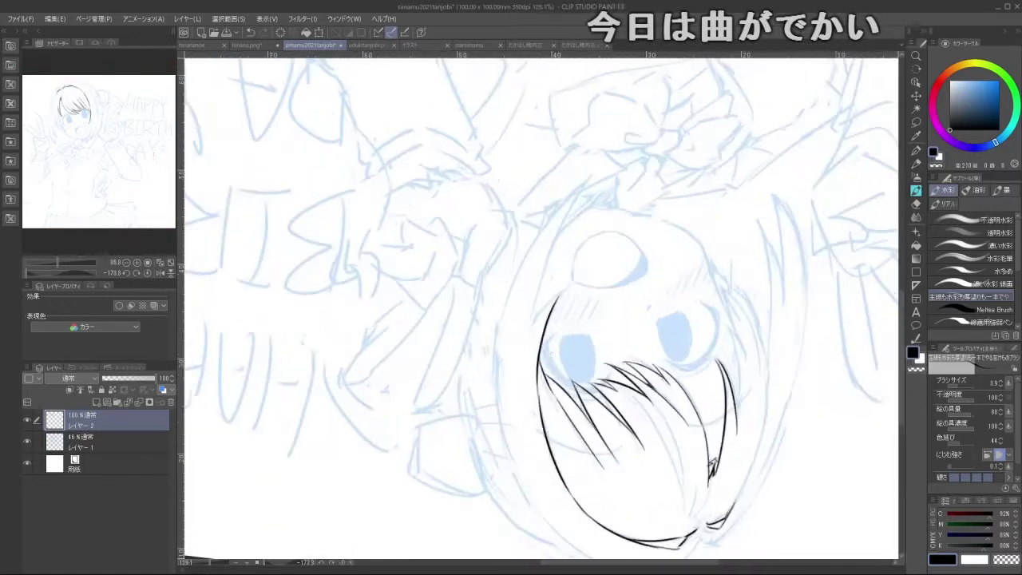
drag(639, 329, 635, 287)
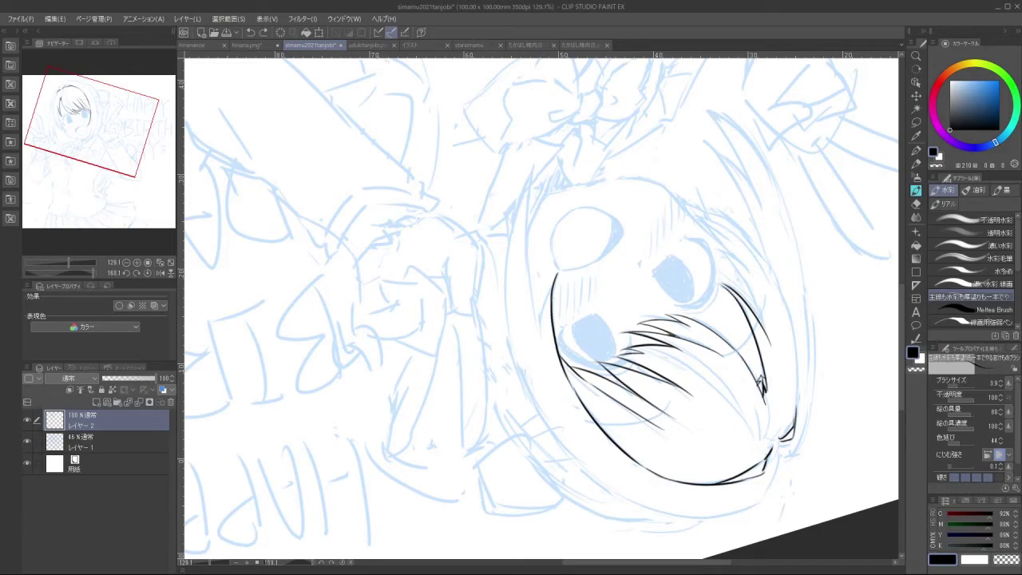
key(ctrl+z)
drag(539, 319, 556, 278)
mouse_move(537, 433)
mouse_down()
mouse_move(601, 417)
mouse_move(572, 189)
mouse_up()
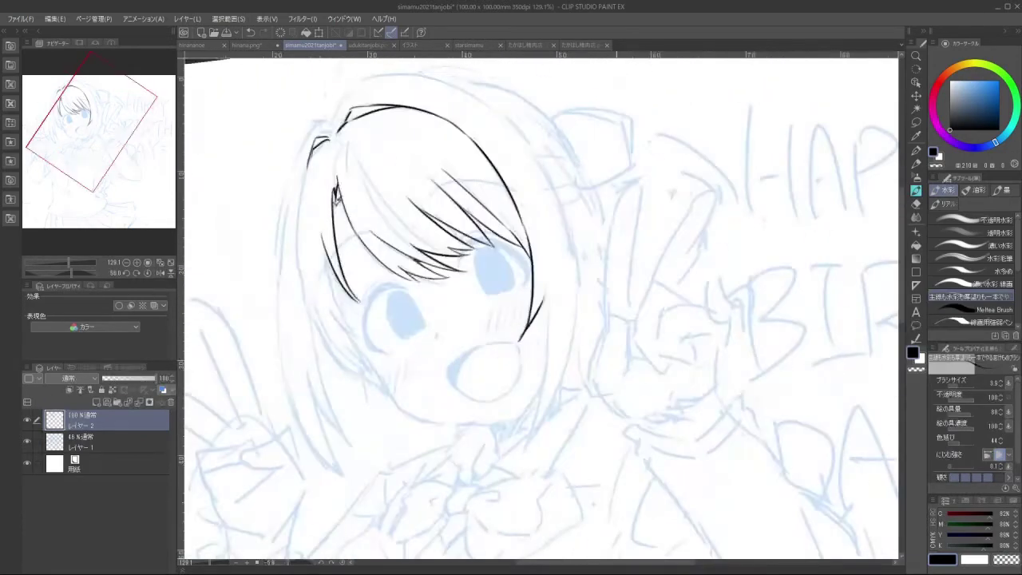
Redraw the forked tip of the hair lock beside the right-hand cheek, undoing unwanted strokes
key(ctrl+z)
key(ctrl+z)
mouse_move(545, 278)
mouse_down()
mouse_move(528, 336)
mouse_move(548, 324)
mouse_move(528, 332)
mouse_up()
key(ctrl+z)
key(ctrl+z)
key(ctrl+z)
key(ctrl+z)
drag(546, 286, 549, 325)
key(ctrl+z)
key(ctrl+z)
drag(546, 283, 547, 323)
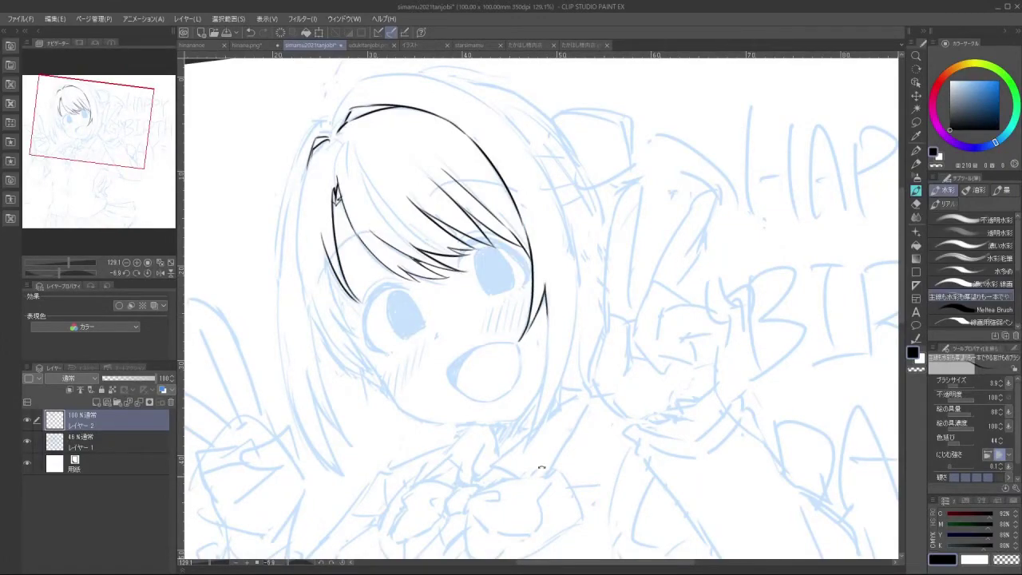
Ink the long side lock line from the right-hand cheek down past the jaw, undoing unwanted strokes
mouse_move(541, 467)
mouse_down()
mouse_move(586, 264)
mouse_move(571, 246)
mouse_up()
key(ctrl+z)
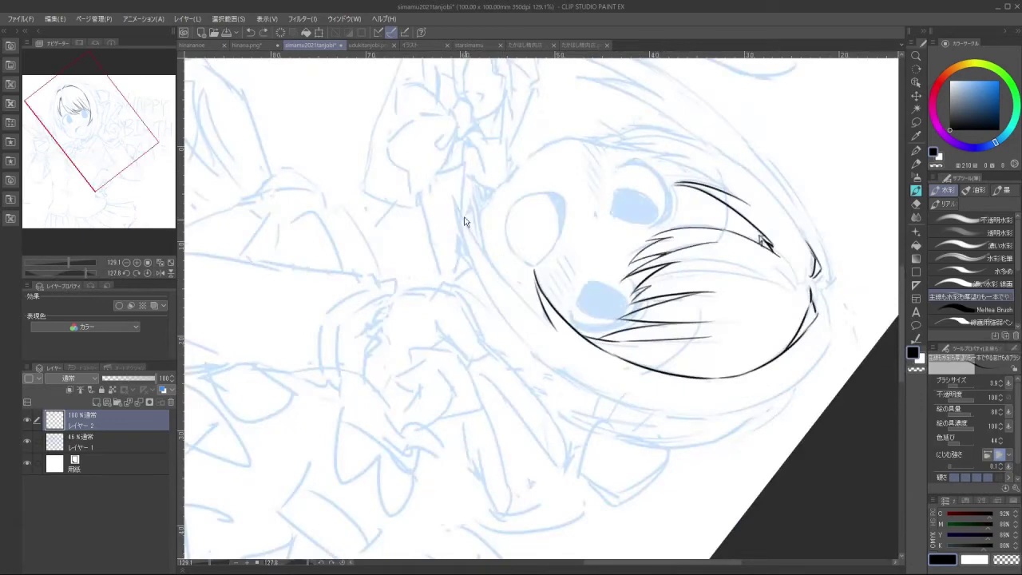
drag(456, 202, 544, 322)
key(ctrl+z)
drag(499, 275, 551, 325)
mouse_move(765, 243)
mouse_down()
mouse_move(527, 80)
mouse_move(414, 111)
mouse_up()
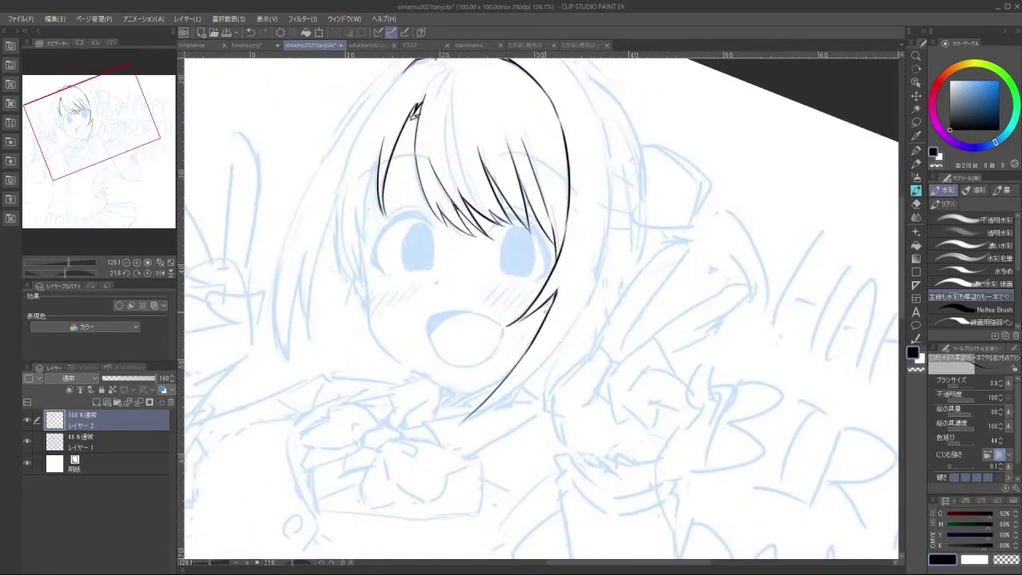
Ink the side hair strands running down beside the left-hand eye to the cheek, undoing unwanted strokes
mouse_move(379, 144)
mouse_down()
mouse_move(316, 279)
mouse_move(337, 210)
mouse_move(347, 287)
mouse_up()
key(ctrl+z)
drag(339, 212, 360, 315)
key(ctrl+z)
drag(343, 267, 368, 342)
key(ctrl+z)
key(ctrl+z)
drag(345, 290, 370, 336)
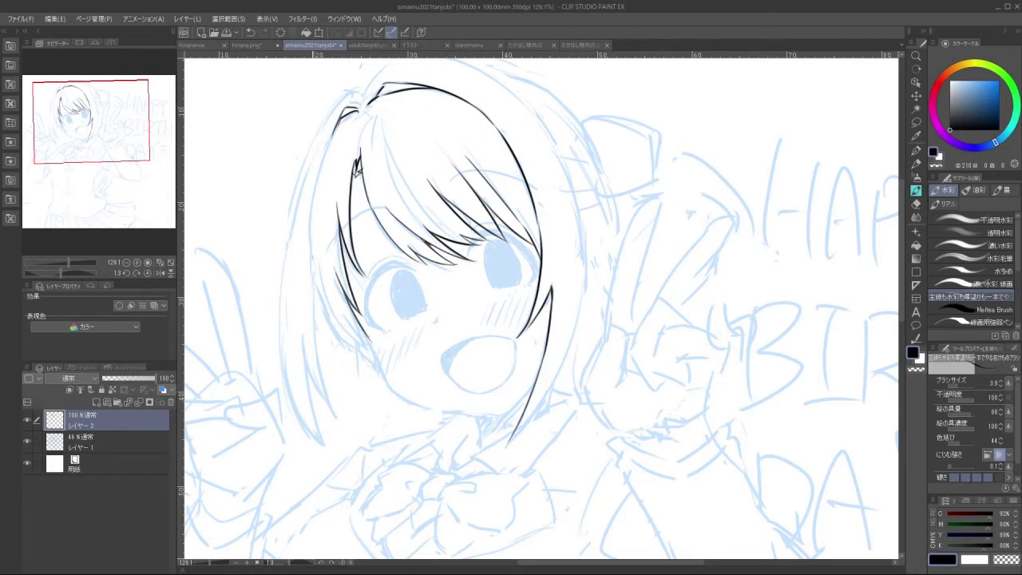
Ink the long outer line of the side hair from the parting down to the left-hand cheek, undoing unwanted strokes
key(ctrl+z)
drag(313, 243, 351, 345)
key(ctrl+z)
drag(346, 336, 368, 359)
key(ctrl+z)
key(ctrl+z)
mouse_move(311, 231)
mouse_down()
mouse_move(338, 326)
mouse_move(365, 352)
mouse_move(321, 293)
mouse_move(328, 310)
mouse_up()
key(ctrl+z)
key(ctrl+z)
key(ctrl+z)
mouse_move(316, 187)
mouse_down()
mouse_move(316, 278)
mouse_move(347, 335)
mouse_up()
key(ctrl+z)
mouse_move(316, 270)
mouse_down()
mouse_move(351, 335)
mouse_move(372, 349)
mouse_up()
key(ctrl+z)
key(ctrl+z)
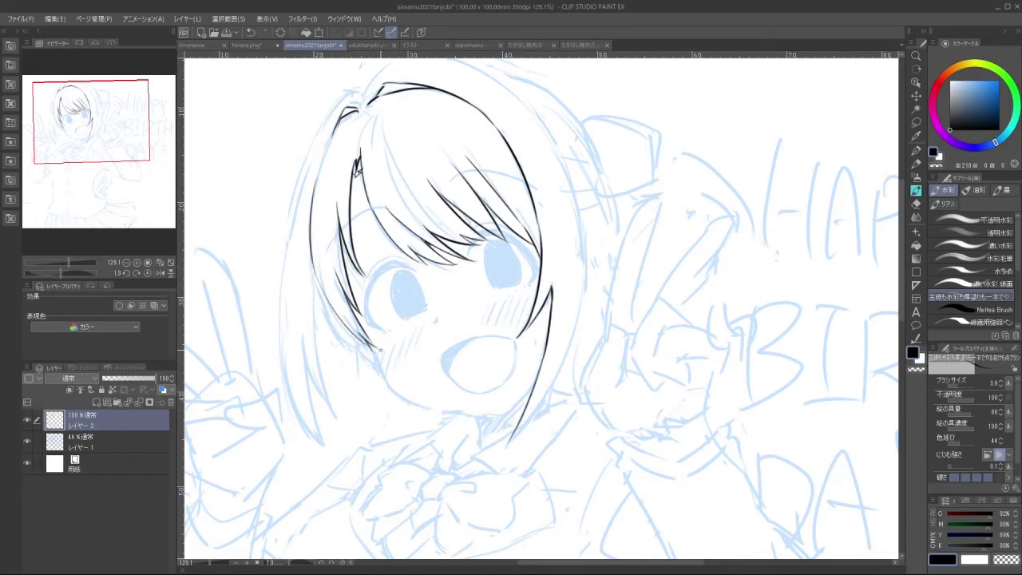
Refine the pointed tip of the side hair at the left-hand cheek with a short stroke
drag(463, 446, 643, 414)
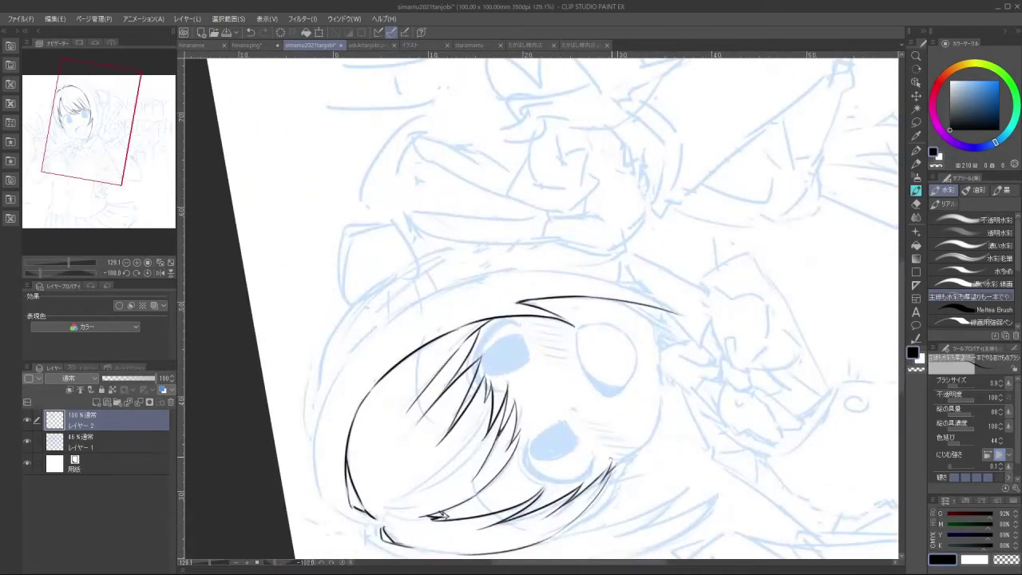
key(ctrl+z)
drag(613, 461, 604, 476)
drag(574, 507, 697, 233)
mouse_move(484, 420)
mouse_down()
mouse_move(671, 301)
mouse_move(637, 225)
mouse_up()
Ink the outer line of the right-hand side lock from its pointed tip up beside the face, undoing unwanted strokes
drag(535, 325, 523, 344)
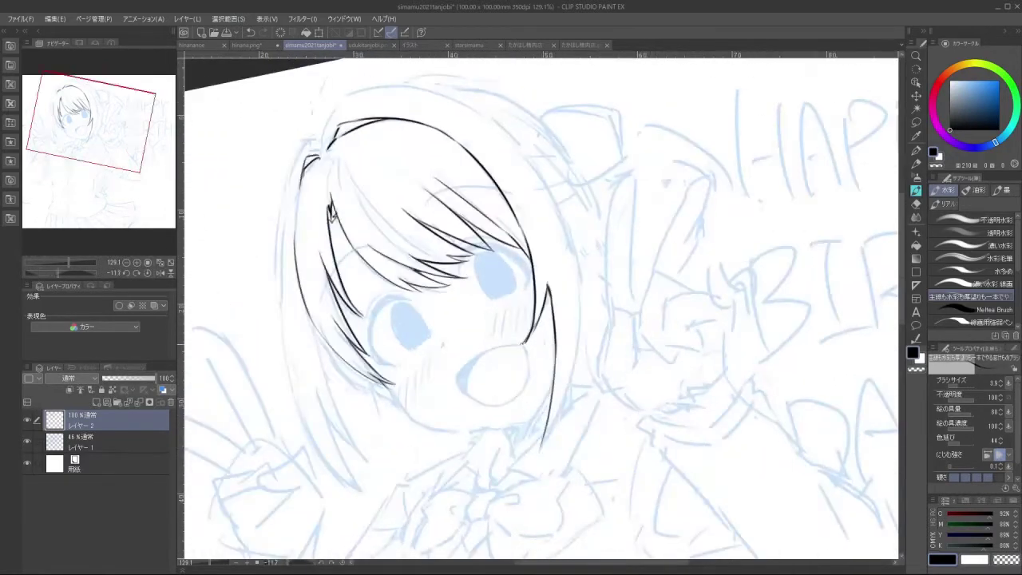
key(ctrl+z)
mouse_move(482, 445)
mouse_down()
mouse_move(666, 380)
mouse_move(595, 185)
mouse_move(508, 250)
mouse_up()
key(ctrl+z)
mouse_move(541, 173)
mouse_down()
mouse_move(506, 270)
mouse_move(506, 337)
mouse_up()
key(ctrl+z)
key(ctrl+z)
mouse_move(508, 260)
mouse_down()
mouse_move(508, 364)
mouse_move(526, 408)
mouse_move(662, 313)
mouse_move(571, 351)
mouse_up()
key(ctrl+z)
drag(569, 399, 615, 340)
drag(506, 394, 491, 304)
drag(511, 303, 548, 302)
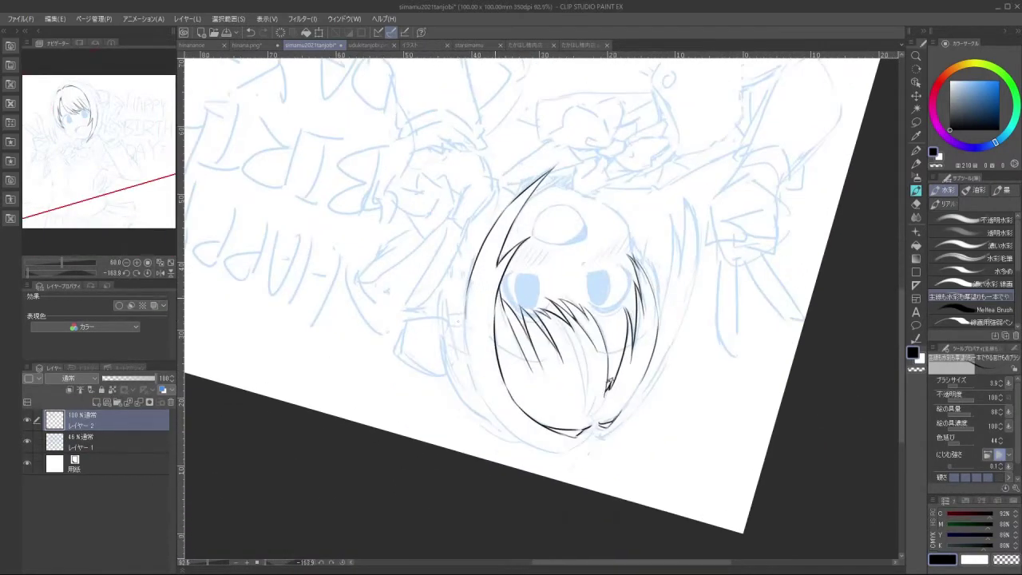
Extend the outer hair contour from the right-hand lock up around the side of the head, undoing unwanted strokes
key(ctrl+z)
mouse_move(468, 294)
mouse_down()
mouse_move(465, 361)
mouse_move(517, 438)
mouse_up()
key(ctrl+z)
key(ctrl+z)
drag(475, 385, 530, 443)
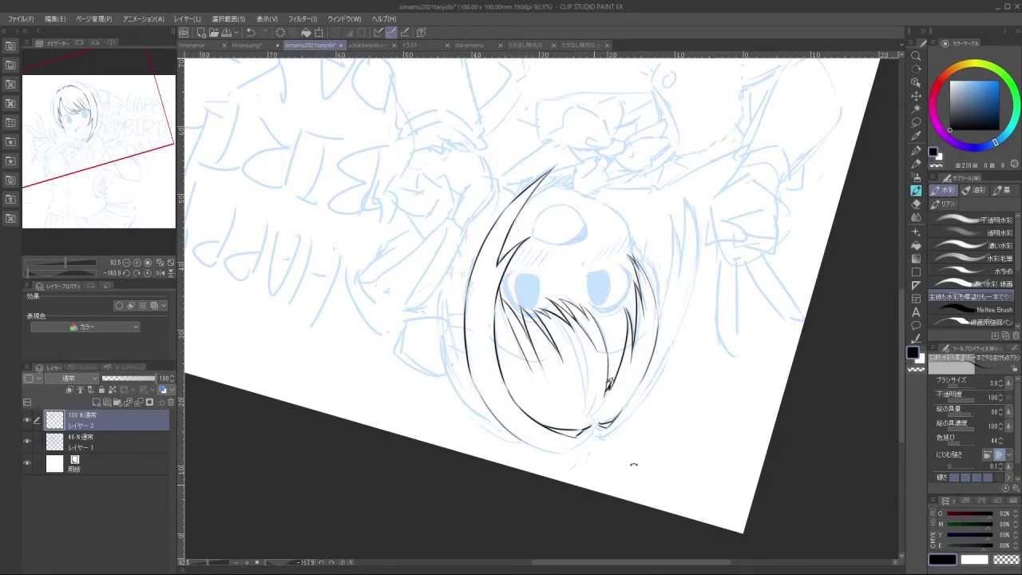
Carry the outer hair contour over the crown and join it to the parting
drag(634, 464, 668, 180)
drag(658, 413, 482, 169)
drag(431, 261, 442, 276)
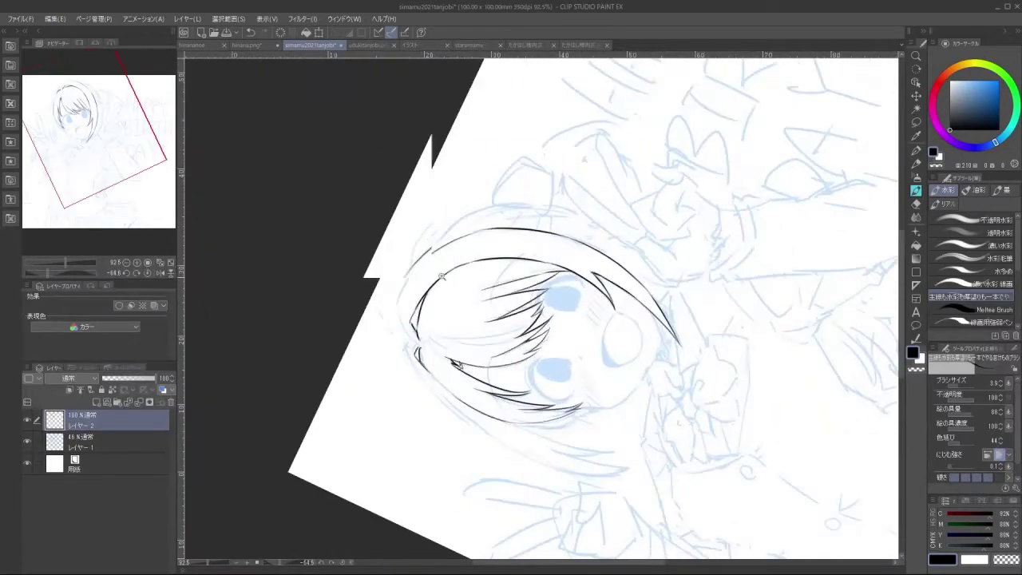
scroll(441, 275, up, 4)
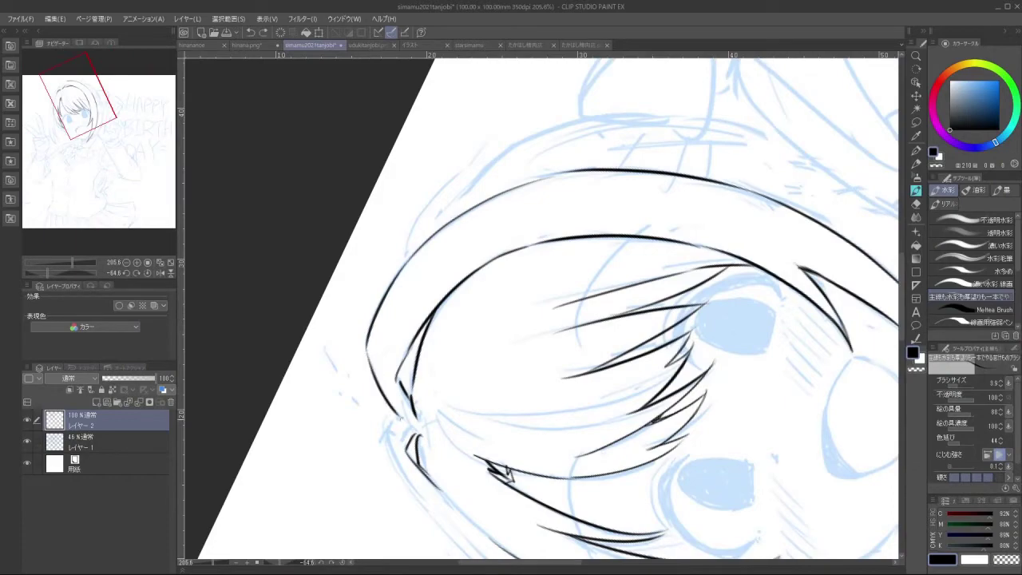
scroll(582, 408, down, 4)
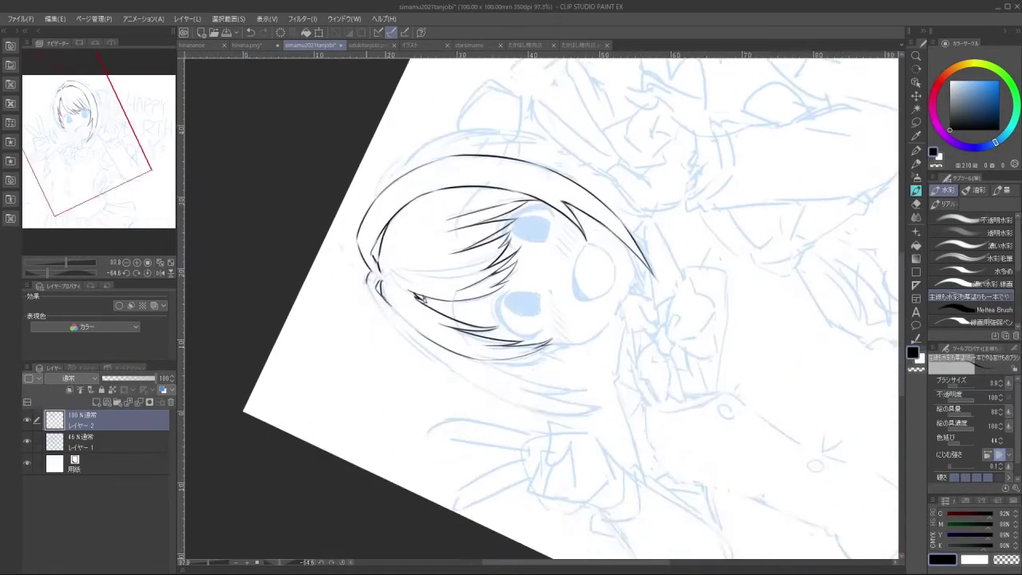
Ink a thin extra strand along the side hair ending near the left-hand cheek, redoing the first stroke
mouse_move(580, 406)
mouse_down()
mouse_move(655, 344)
mouse_move(631, 255)
mouse_move(585, 207)
mouse_up()
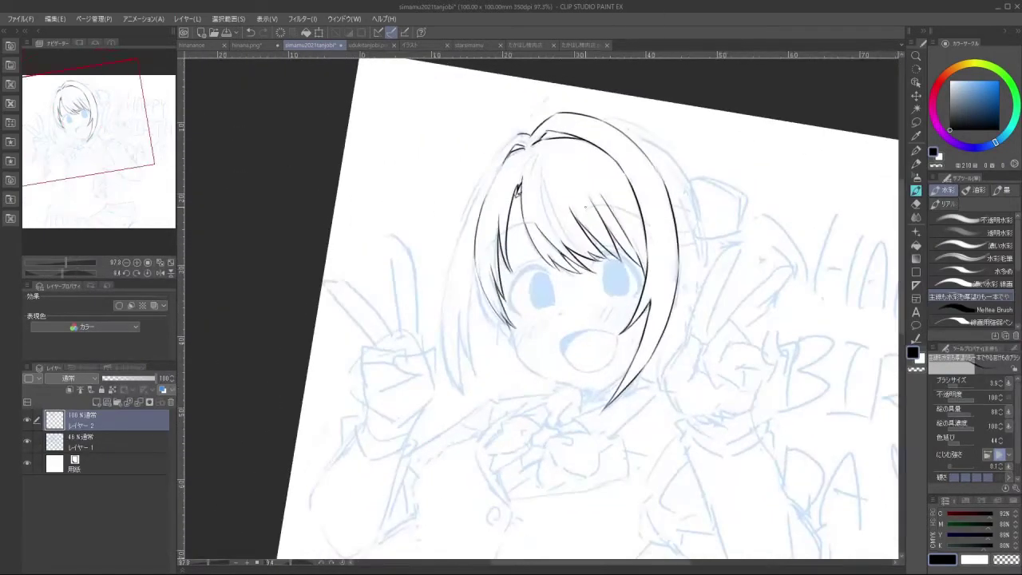
scroll(483, 286, up, 2)
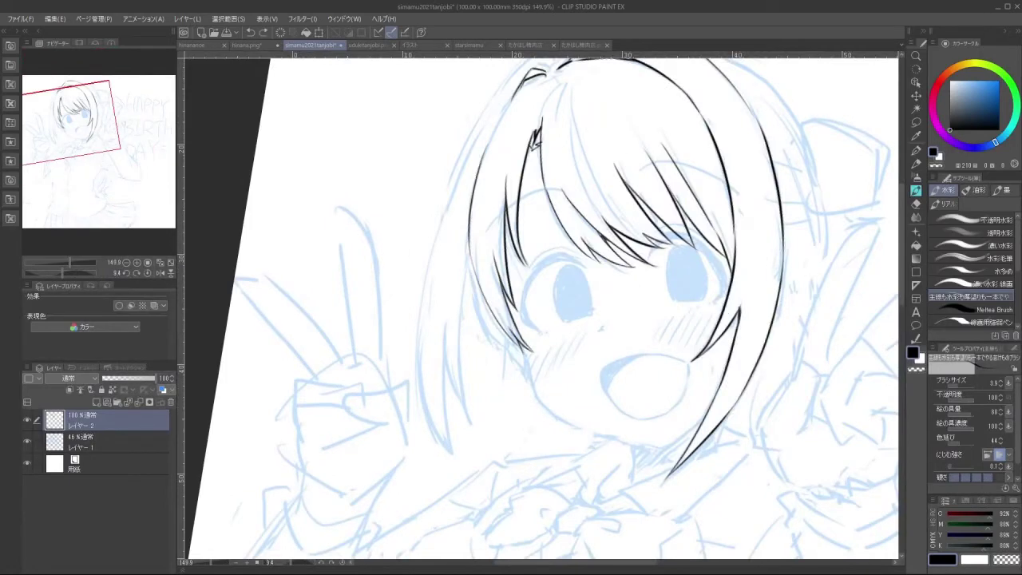
drag(476, 267, 497, 348)
key(ctrl+z)
drag(478, 297, 495, 349)
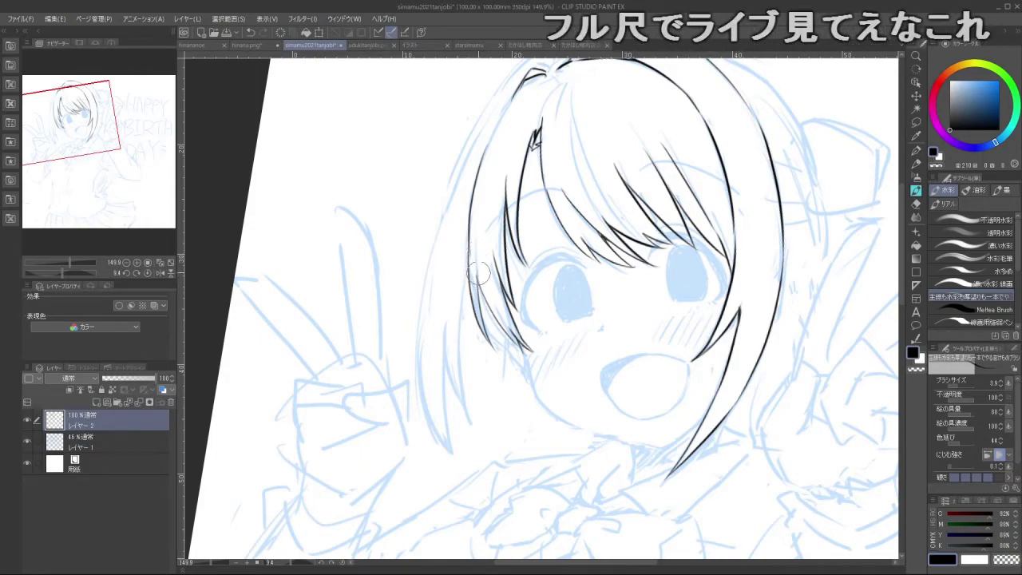
Ink the inner line and inner point of the long left-hand side lock hanging beside the cheek, undoing unwanted strokes
drag(499, 295, 447, 299)
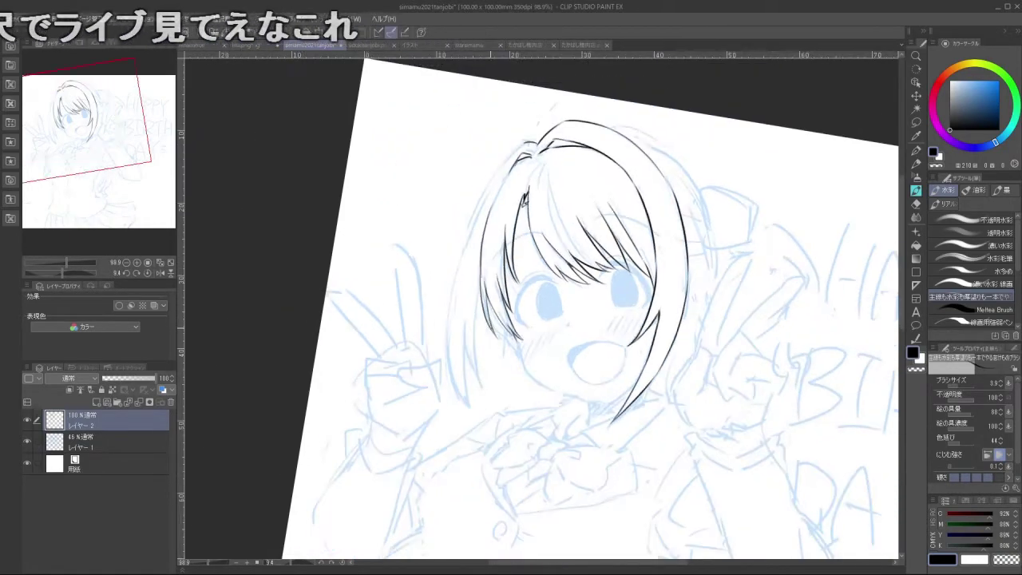
mouse_move(570, 416)
mouse_down()
mouse_move(645, 350)
mouse_move(523, 408)
mouse_up()
drag(479, 268, 478, 364)
key(ctrl+z)
key(ctrl+z)
drag(476, 281, 480, 376)
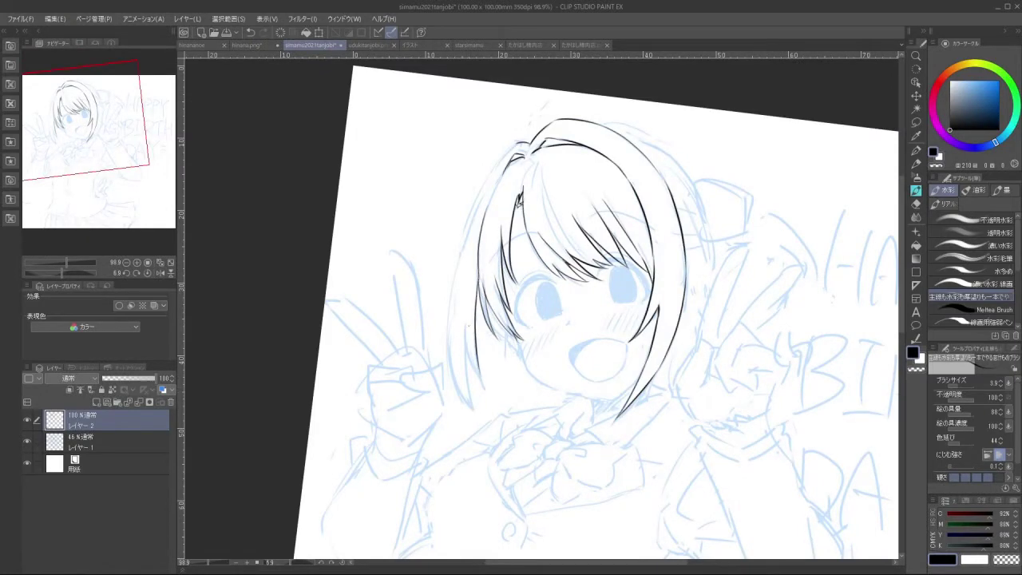
key(ctrl+z)
drag(467, 321, 484, 389)
mouse_move(614, 279)
mouse_down()
mouse_move(540, 230)
mouse_move(464, 318)
mouse_move(569, 382)
mouse_move(620, 301)
mouse_move(606, 263)
mouse_up()
key(ctrl+z)
Ink the outermost hair contour from the parting down the left-hand side of the head, undoing unwanted strokes
drag(482, 154, 453, 246)
key(ctrl+z)
key(ctrl+z)
key(ctrl+z)
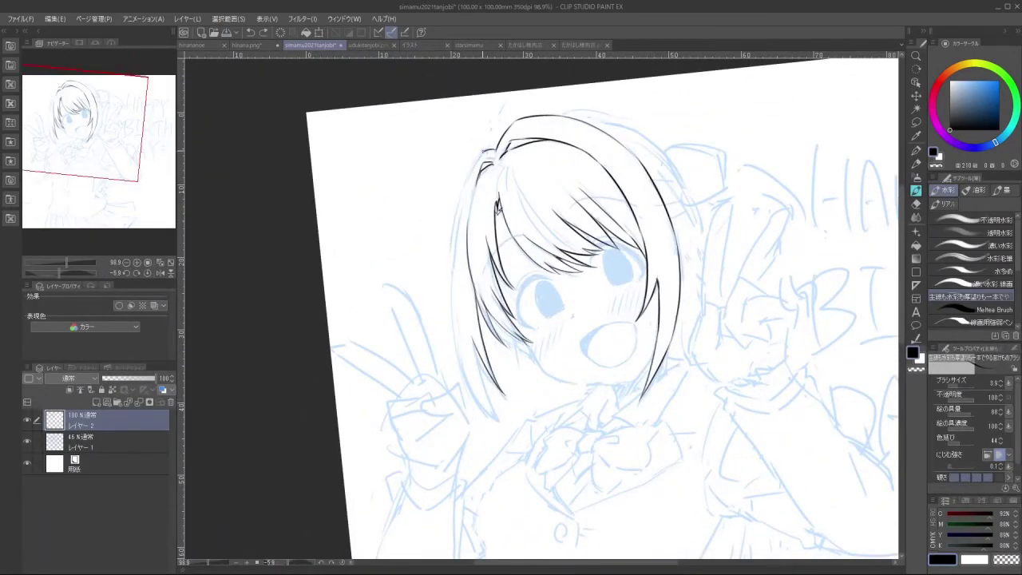
mouse_move(482, 152)
mouse_down()
mouse_move(455, 251)
mouse_move(453, 242)
mouse_move(457, 347)
mouse_up()
key(ctrl+z)
key(ctrl+z)
drag(456, 265, 465, 374)
key(ctrl+z)
Ink the lower end of the left-hand outer lock down to its pointed tip below the jaw, undoing unwanted strokes
mouse_move(452, 259)
mouse_down()
mouse_move(474, 399)
mouse_move(496, 432)
mouse_up()
key(ctrl+z)
key(ctrl+z)
drag(467, 379, 505, 433)
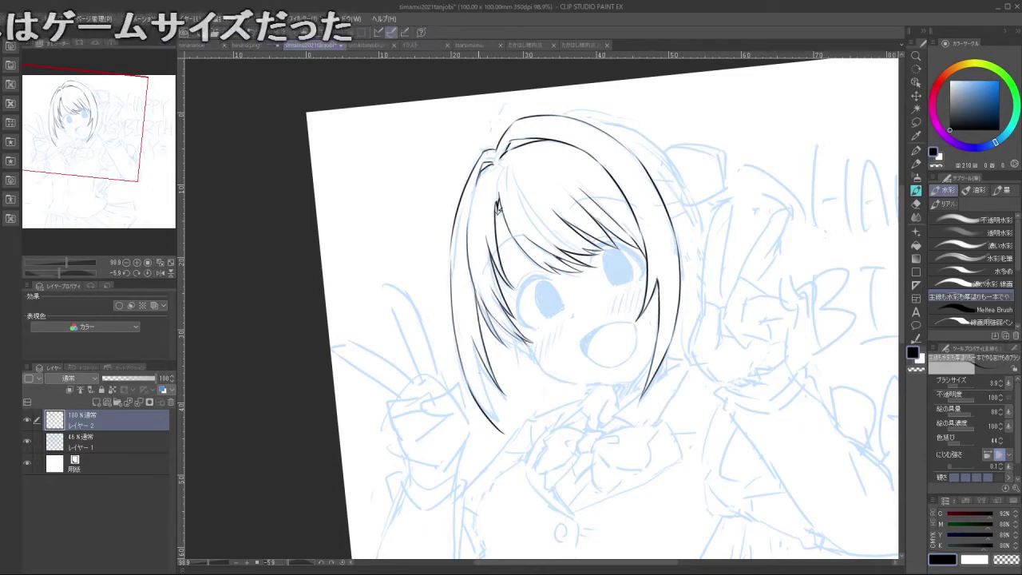
drag(475, 345, 480, 364)
drag(488, 404, 506, 433)
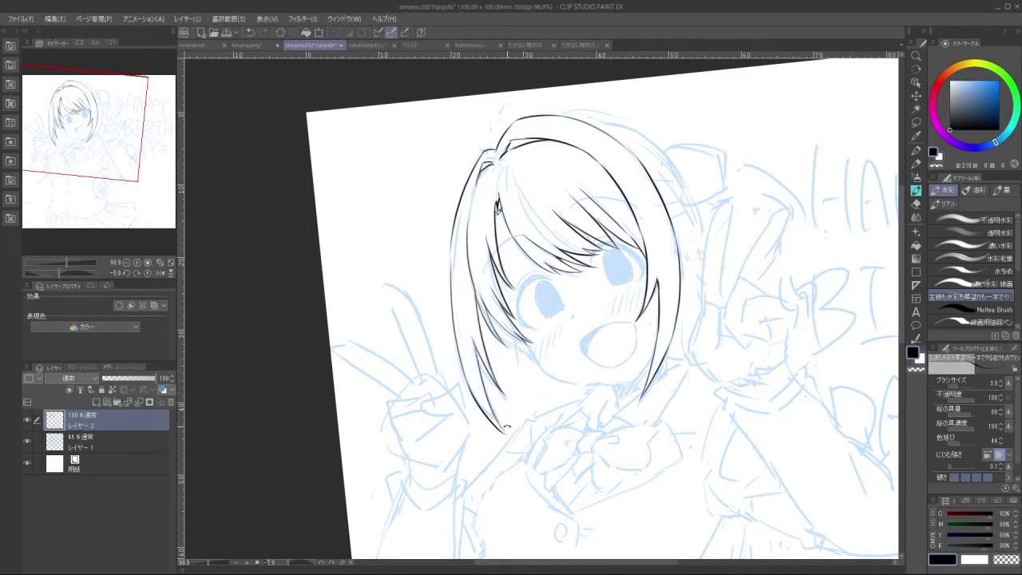
Ink the start of the face outline at the left-hand cheek below the side hair, undoing unwanted strokes
key(minus)
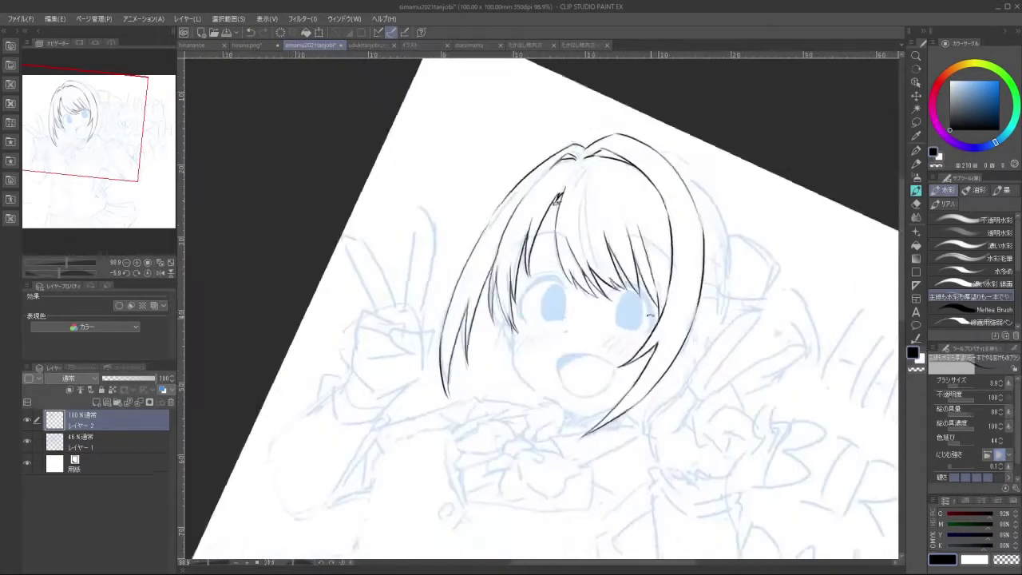
drag(649, 317, 649, 312)
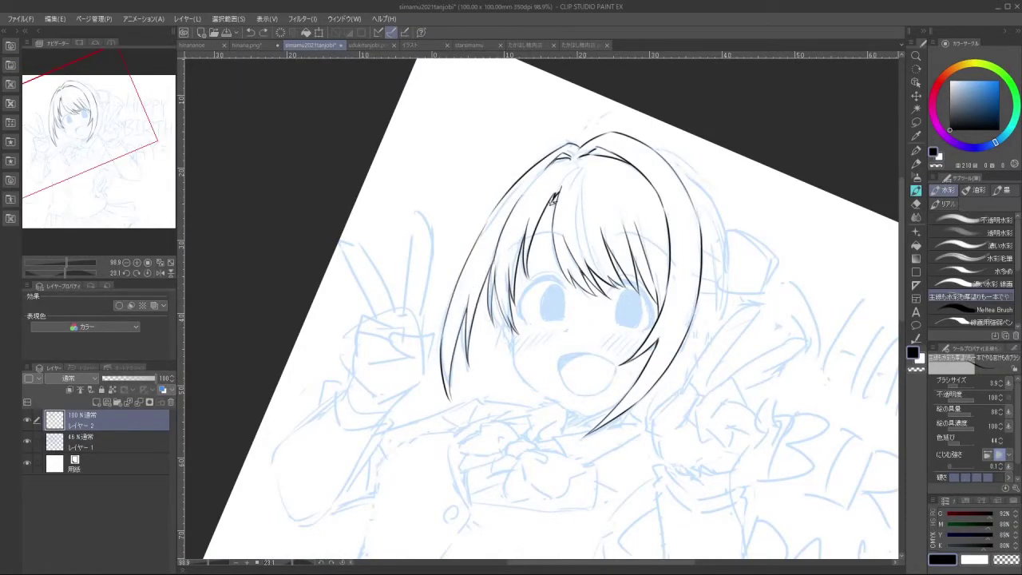
mouse_move(537, 418)
mouse_down()
mouse_move(609, 406)
mouse_move(486, 399)
mouse_up()
drag(482, 331, 423, 343)
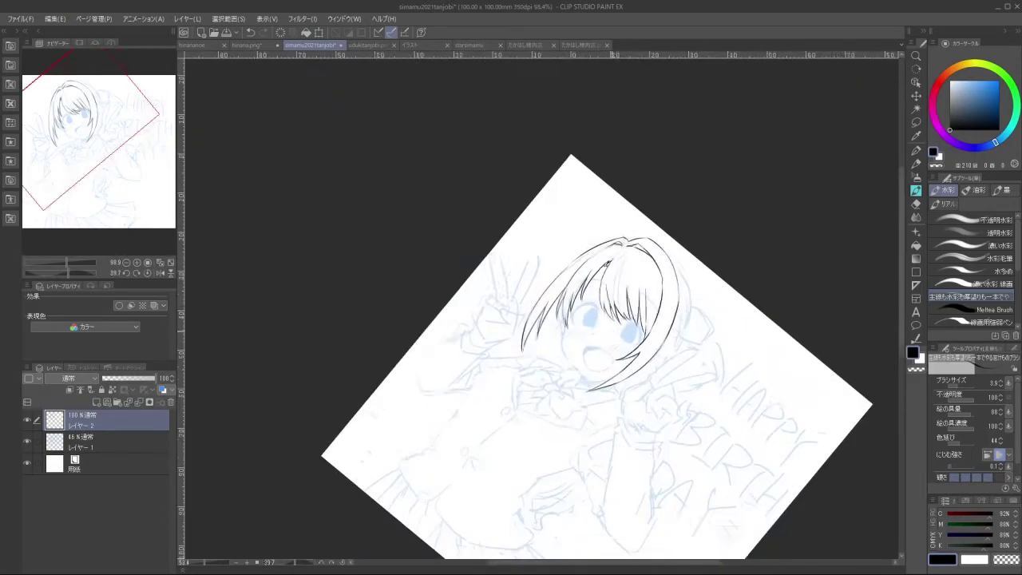
drag(506, 406, 604, 324)
drag(590, 267, 572, 270)
drag(490, 247, 539, 224)
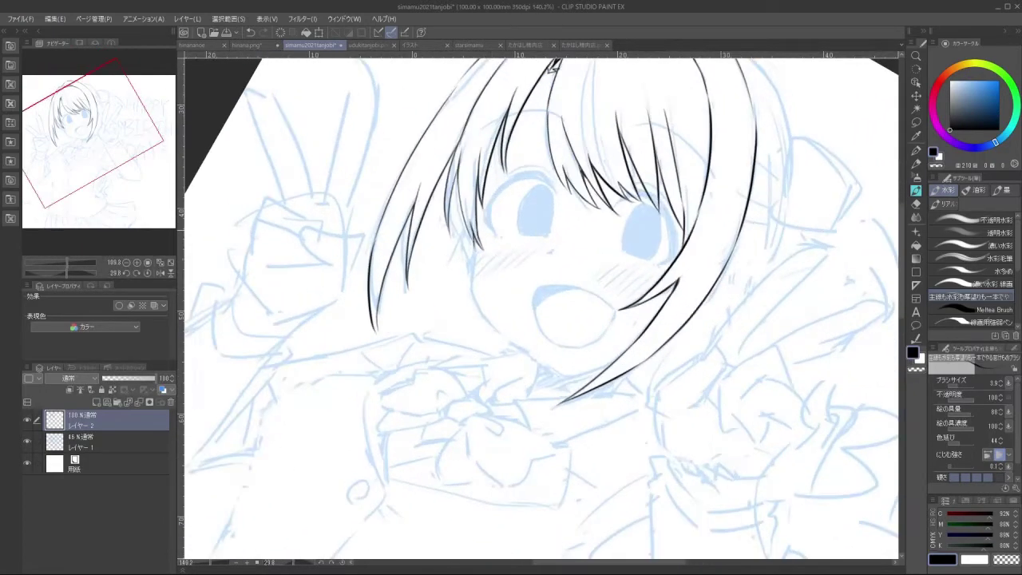
drag(475, 241, 477, 266)
key(ctrl+z)
mouse_move(476, 240)
mouse_down()
mouse_move(474, 268)
mouse_move(474, 255)
mouse_up()
key(ctrl+z)
Ink the jawline from the left-hand cheek along the underside of the face to the chin, undoing unwanted strokes
drag(581, 200, 417, 319)
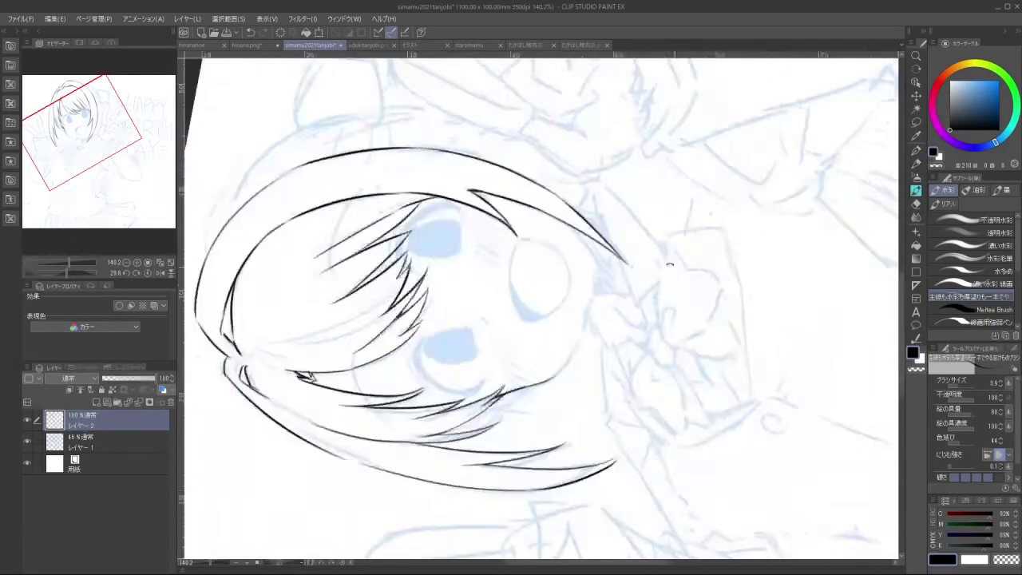
key(ctrl+z)
drag(598, 276, 583, 327)
key(ctrl+z)
drag(596, 273, 579, 332)
key(ctrl+z)
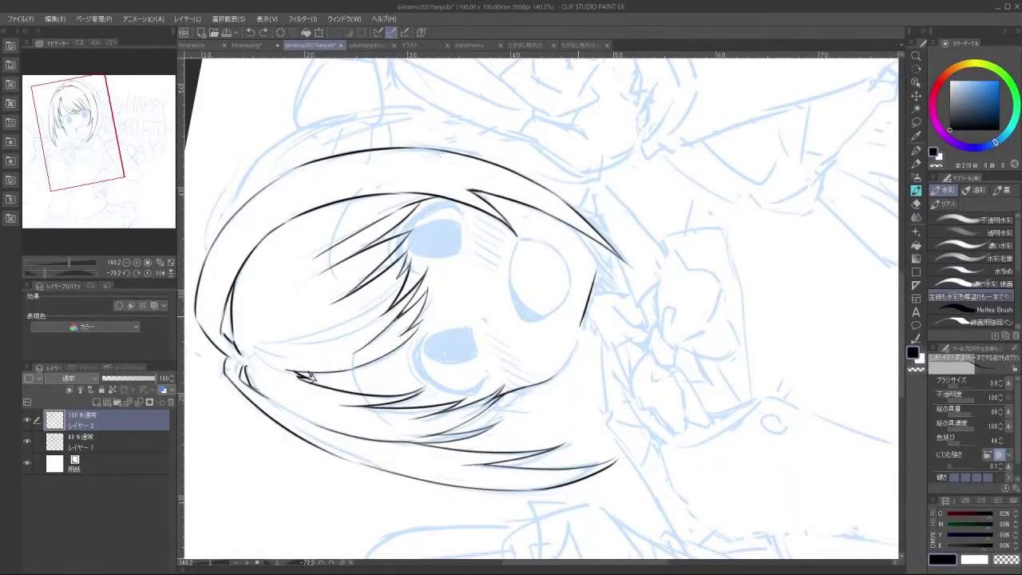
key(ctrl+z)
key(ctrl+z)
drag(597, 271, 581, 332)
drag(579, 337, 569, 361)
key(ctrl+z)
drag(598, 270, 582, 335)
Ink the jawline from the chin up to the right-hand side lock, undoing unwanted strokes
mouse_move(310, 377)
mouse_down()
mouse_move(658, 527)
mouse_move(787, 291)
mouse_up()
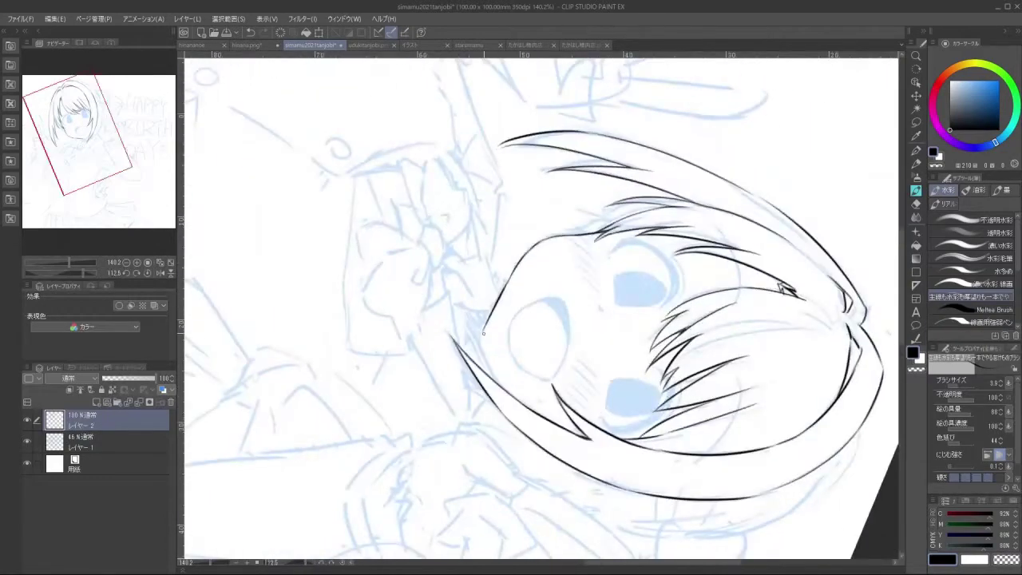
key(ctrl+z)
drag(482, 344, 502, 388)
key(ctrl+z)
key(ctrl+z)
key(ctrl+z)
drag(601, 453, 662, 195)
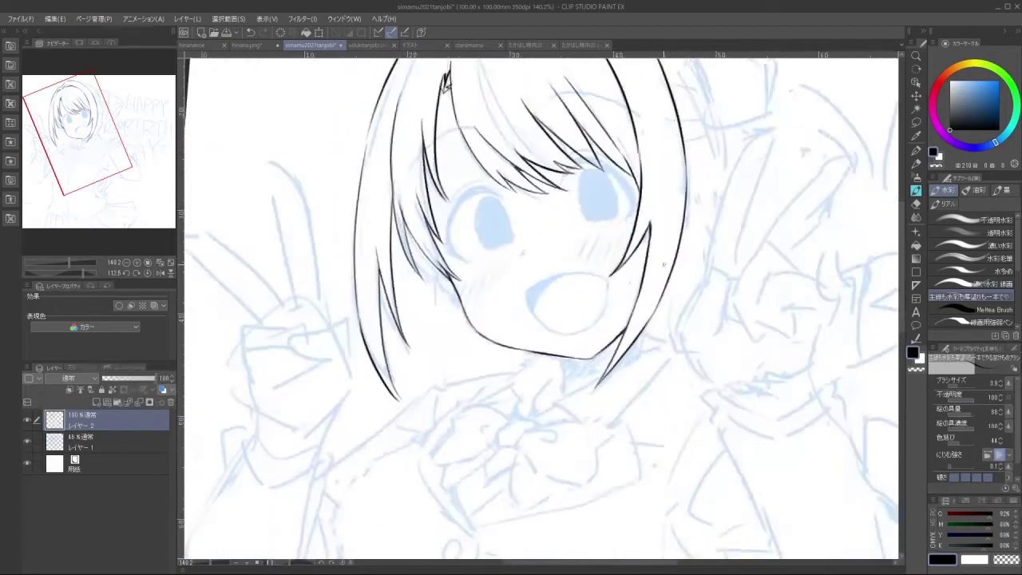
Review the inked hair and face outline against the whole sketched composition
scroll(681, 309, down, 5)
drag(681, 310, 616, 284)
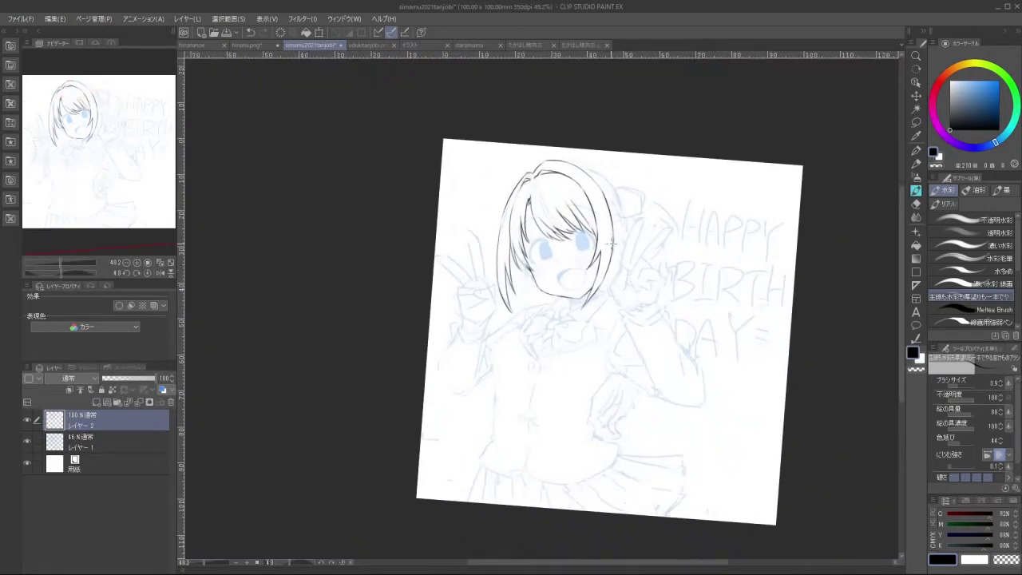
scroll(612, 299, down, 1)
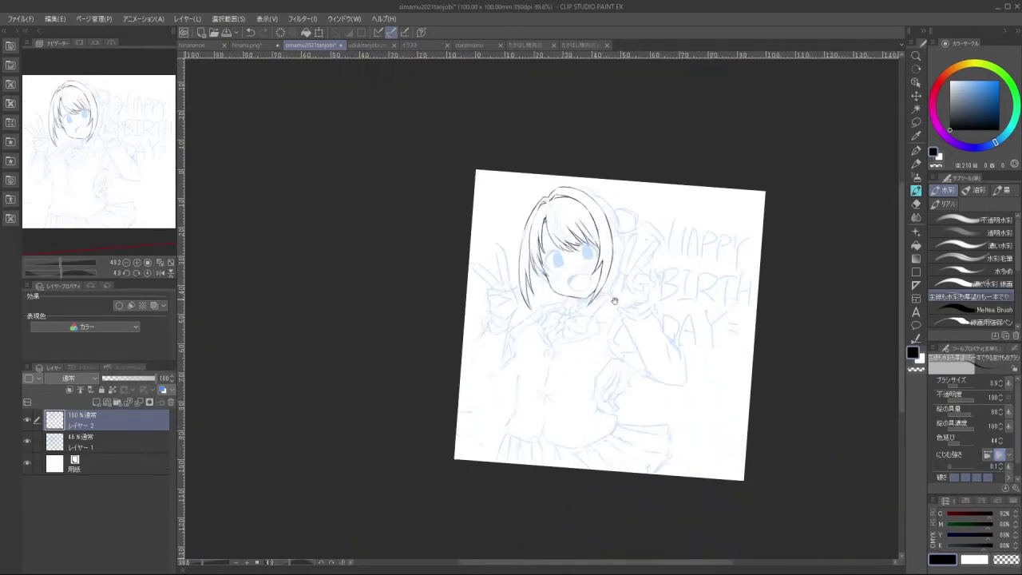
drag(612, 300, 598, 285)
scroll(584, 263, up, 4)
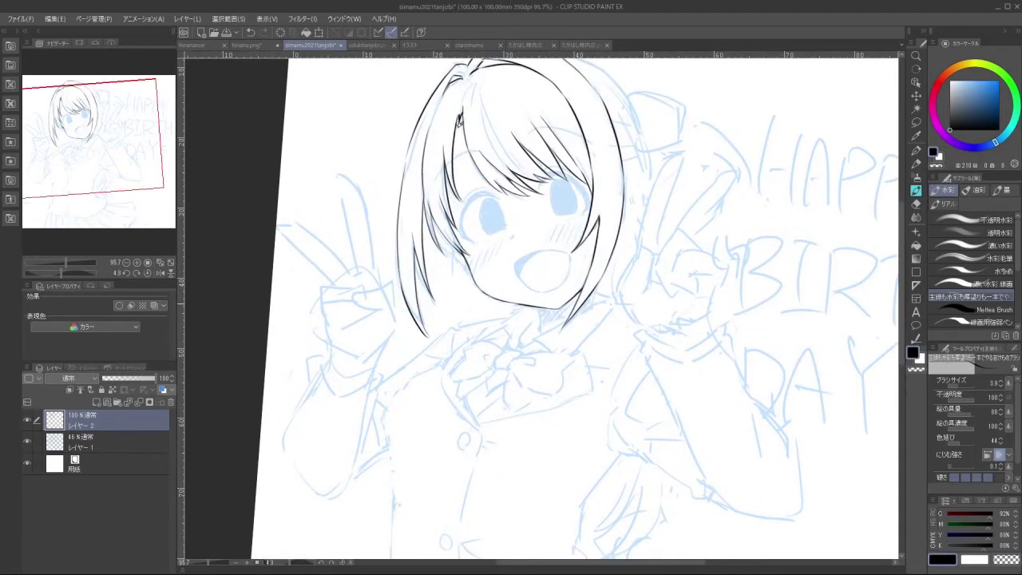
drag(627, 300, 605, 295)
drag(604, 295, 592, 224)
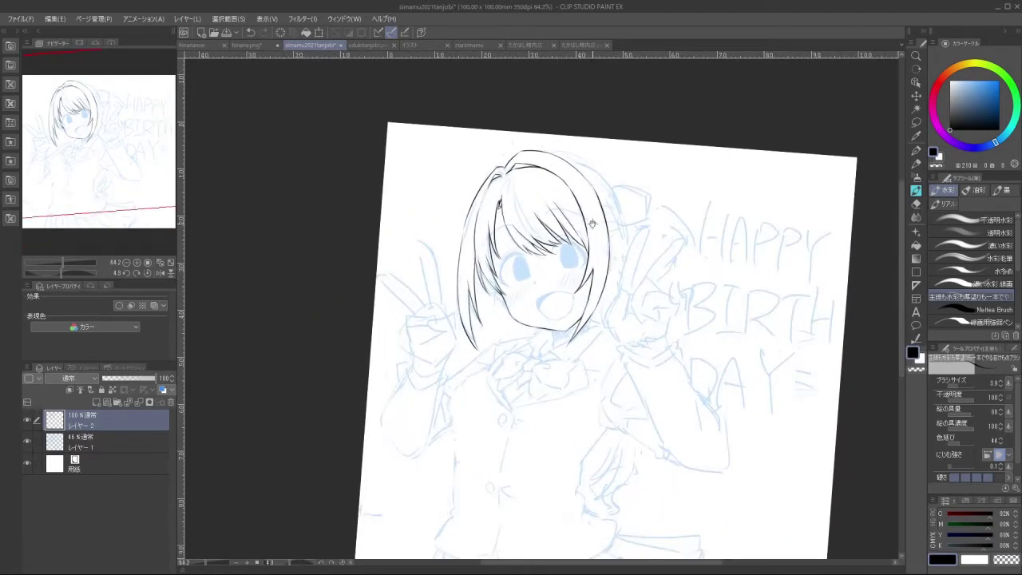
drag(579, 275, 642, 310)
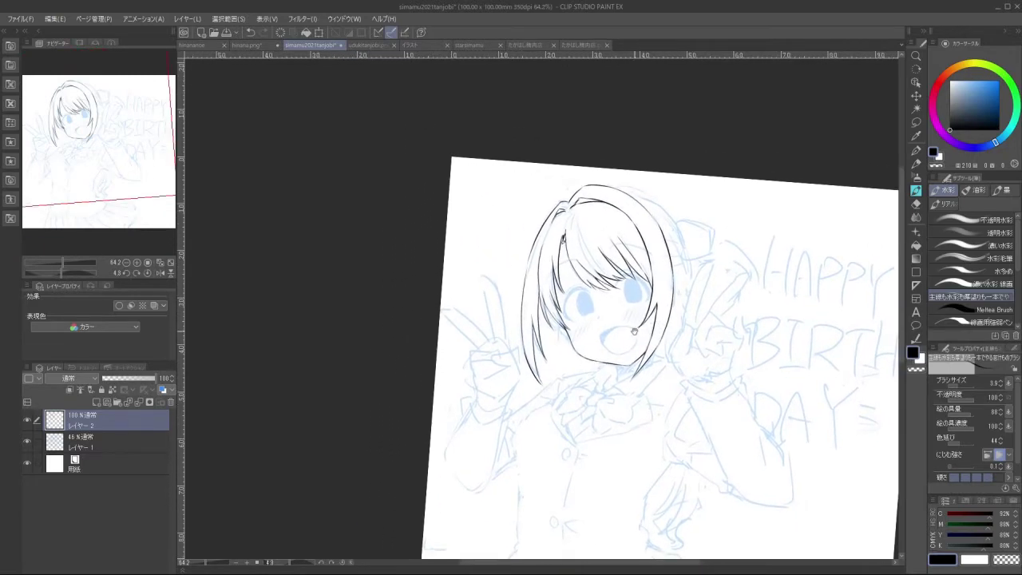
drag(627, 367, 583, 314)
Ink the short hair end behind the right-hand lock and the neck line below the chin, undoing unwanted strokes
scroll(580, 305, up, 3)
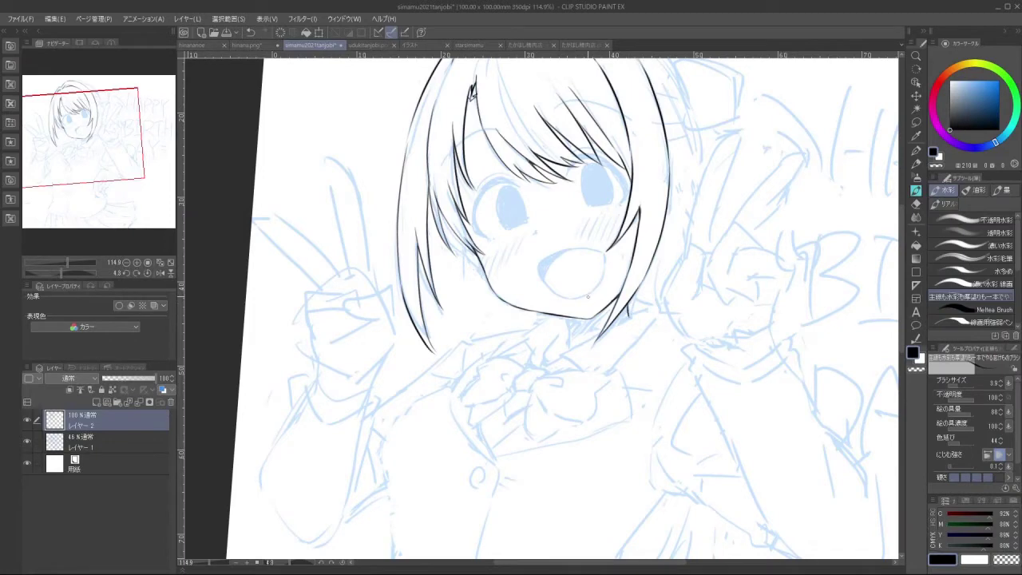
drag(629, 295, 635, 318)
key(ctrl+z)
key(ctrl+z)
drag(565, 317, 566, 328)
drag(564, 453, 629, 423)
scroll(642, 302, down, 3)
drag(639, 301, 598, 326)
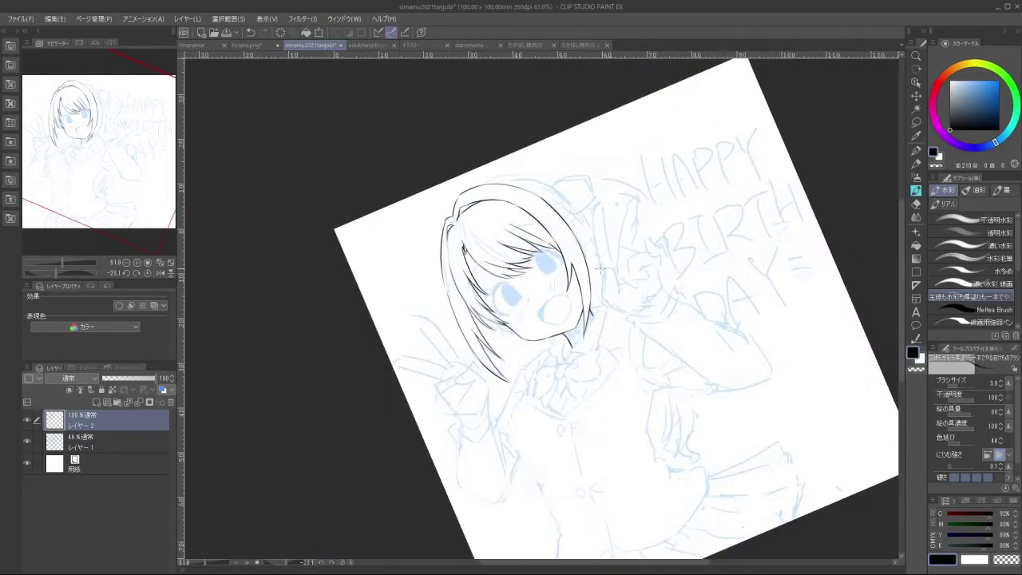
Ink the small ear line showing beneath the side hair at the left-hand cheek
mouse_move(612, 423)
mouse_down()
mouse_move(662, 365)
mouse_move(523, 441)
mouse_move(593, 432)
mouse_up()
scroll(538, 274, up, 5)
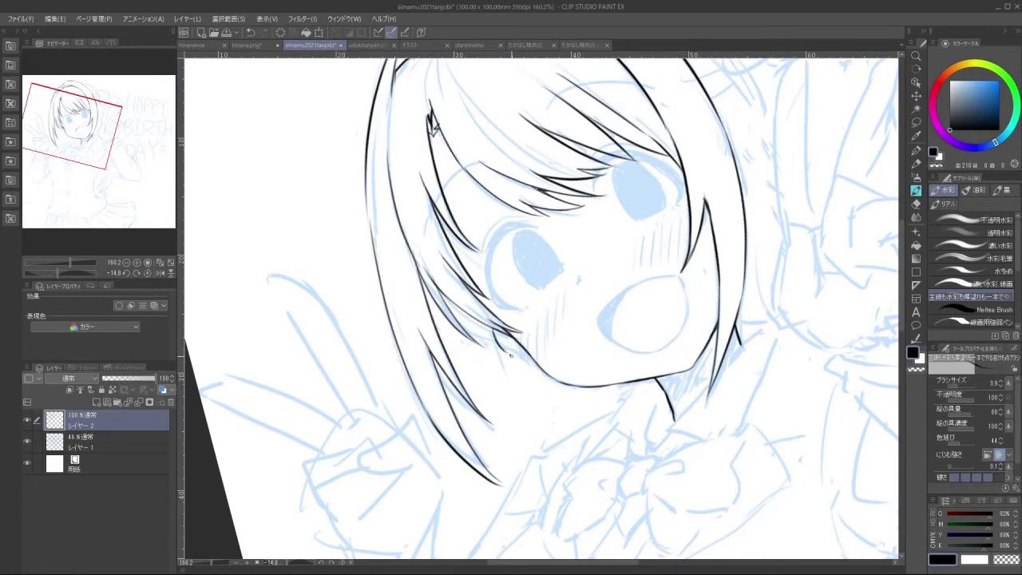
scroll(511, 355, down, 6)
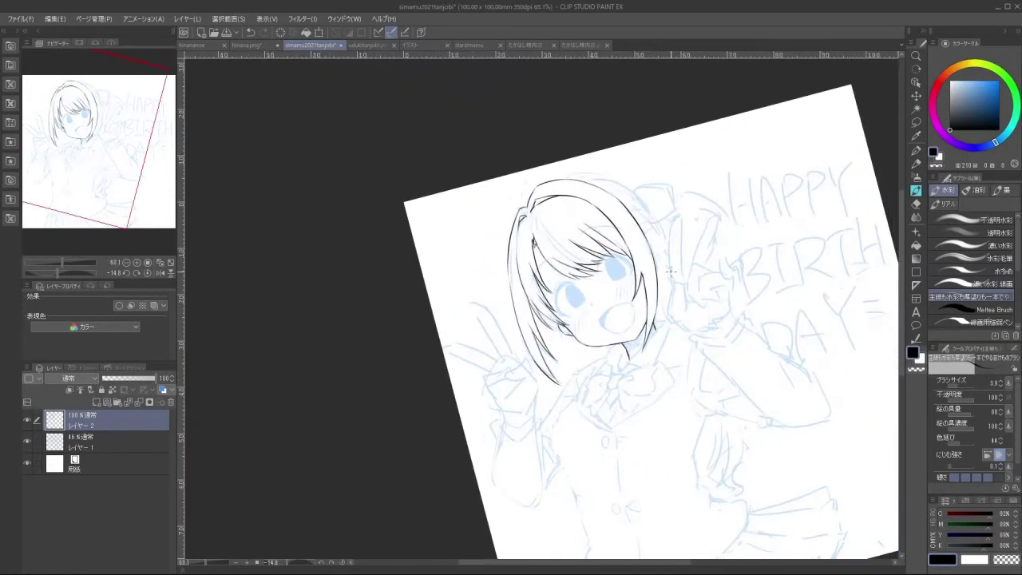
Ink the curved ear outline protruding beyond the hair on the right-hand side of the head, undoing unwanted strokes
scroll(667, 271, up, 3)
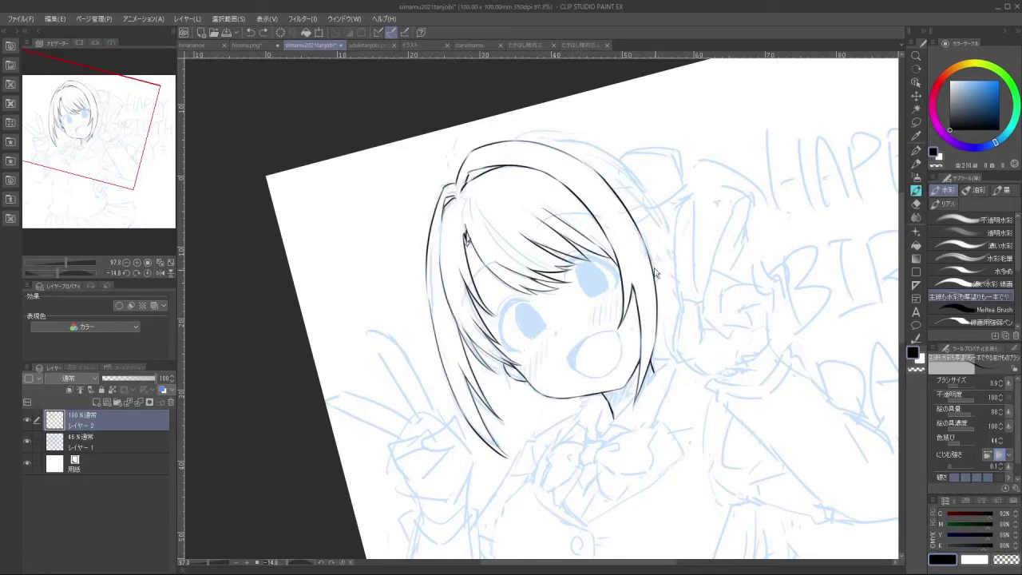
mouse_move(649, 257)
mouse_down()
mouse_move(662, 287)
mouse_move(663, 277)
mouse_move(659, 305)
mouse_up()
key(ctrl+z)
key(ctrl+z)
mouse_move(660, 437)
mouse_down()
mouse_move(669, 429)
mouse_move(636, 246)
mouse_move(642, 259)
mouse_up()
mouse_move(559, 439)
mouse_down()
mouse_move(615, 248)
mouse_move(668, 314)
mouse_move(571, 352)
mouse_move(651, 409)
mouse_move(678, 371)
mouse_up()
drag(646, 293, 692, 294)
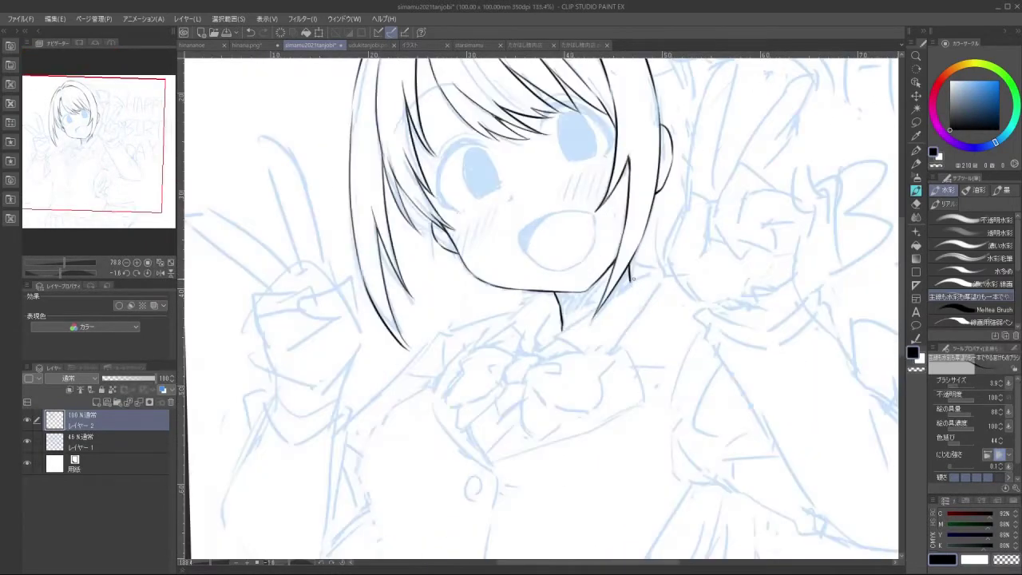
Ink the right-hand side of the shirt collar around the neck, undoing unwanted strokes
key(ctrl+z)
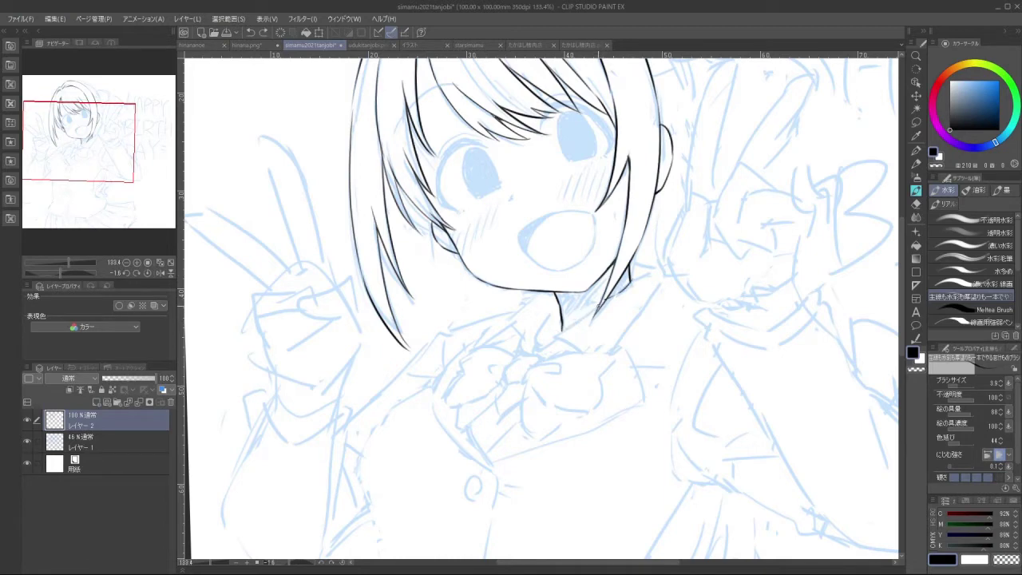
mouse_move(599, 305)
mouse_down()
mouse_move(551, 335)
mouse_move(550, 347)
mouse_move(575, 349)
mouse_move(559, 339)
mouse_move(584, 349)
mouse_up()
key(ctrl+z)
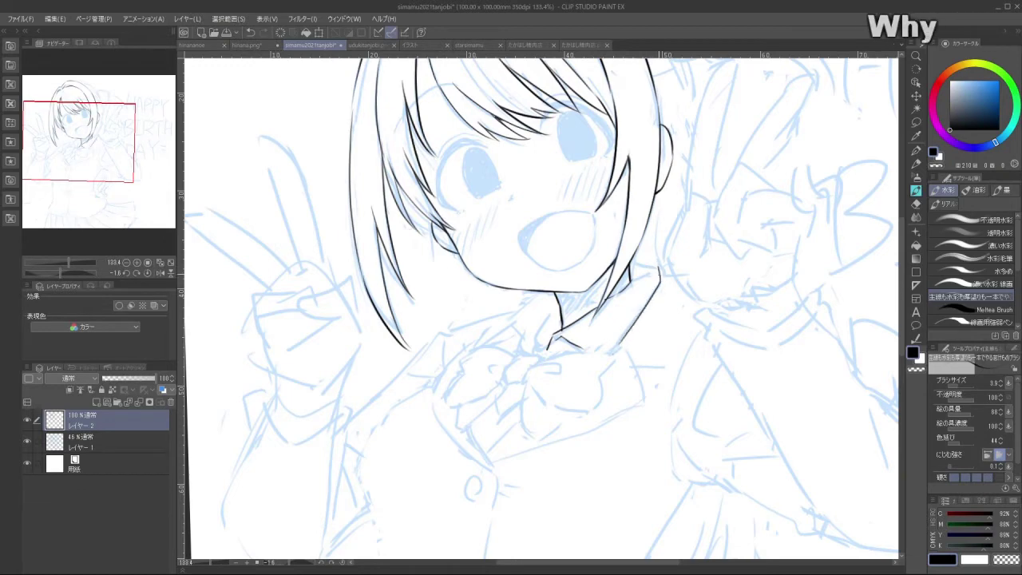
drag(611, 352, 662, 265)
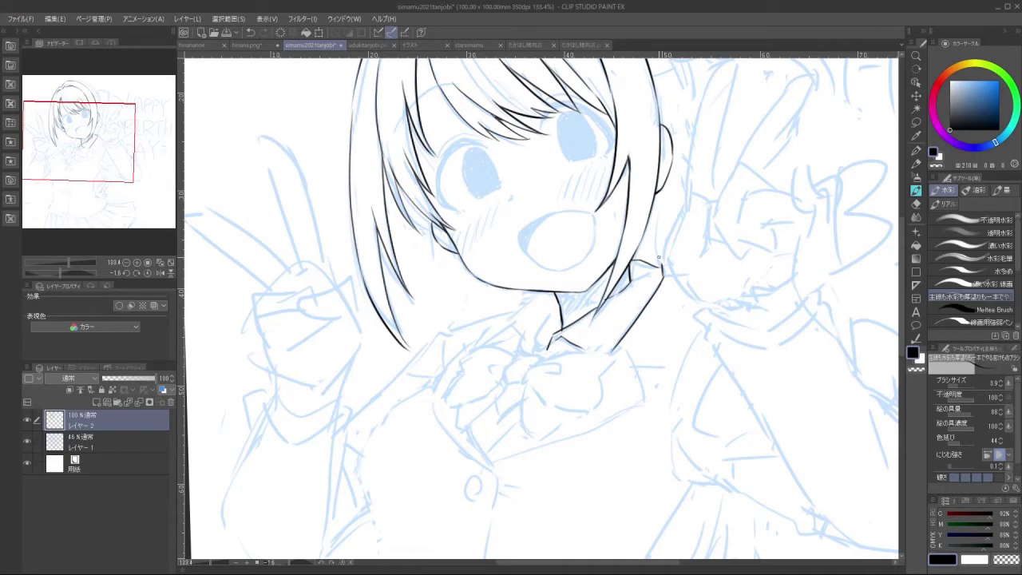
key(ctrl+z)
drag(645, 289, 636, 260)
key(ctrl+z)
Ink the left-hand side of the shirt collar and the folds where it meets below the chin
mouse_move(532, 293)
mouse_down()
mouse_move(496, 356)
mouse_move(520, 335)
mouse_move(552, 345)
mouse_up()
key(ctrl+z)
key(ctrl+z)
key(ctrl+z)
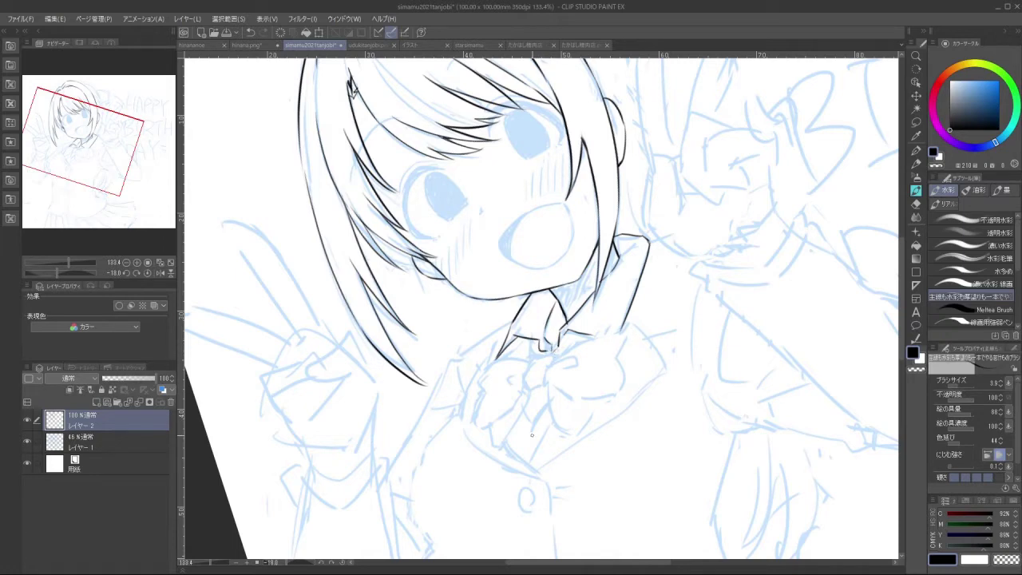
mouse_move(623, 245)
mouse_down()
mouse_move(619, 261)
mouse_move(543, 300)
mouse_move(637, 302)
mouse_move(551, 319)
mouse_up()
drag(546, 455, 497, 441)
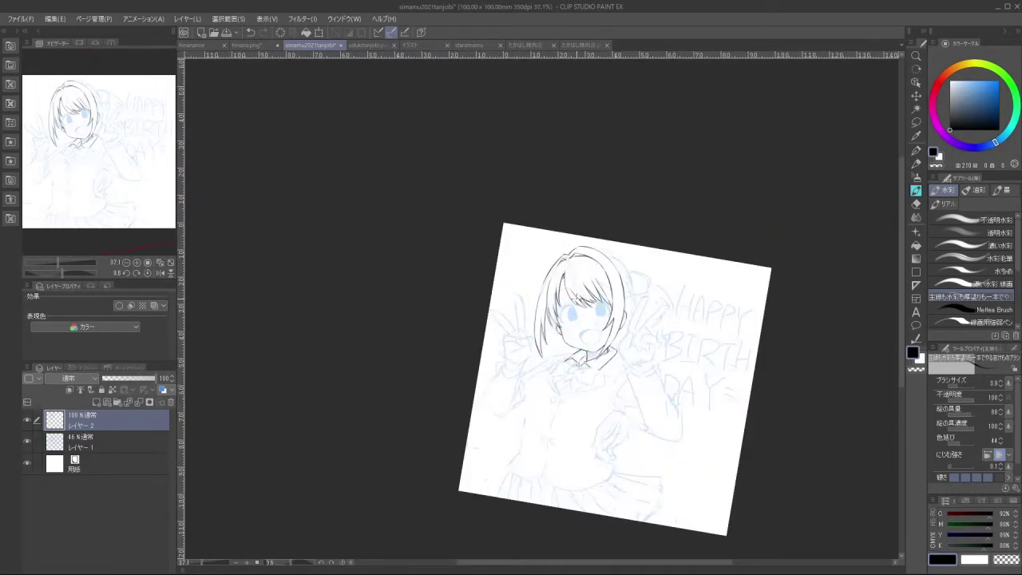
Ink the bow's central knot and start the outline of its left-hand loop, undoing unwanted strokes
drag(650, 341, 622, 343)
drag(618, 298, 592, 259)
drag(573, 320, 665, 327)
drag(567, 292, 573, 349)
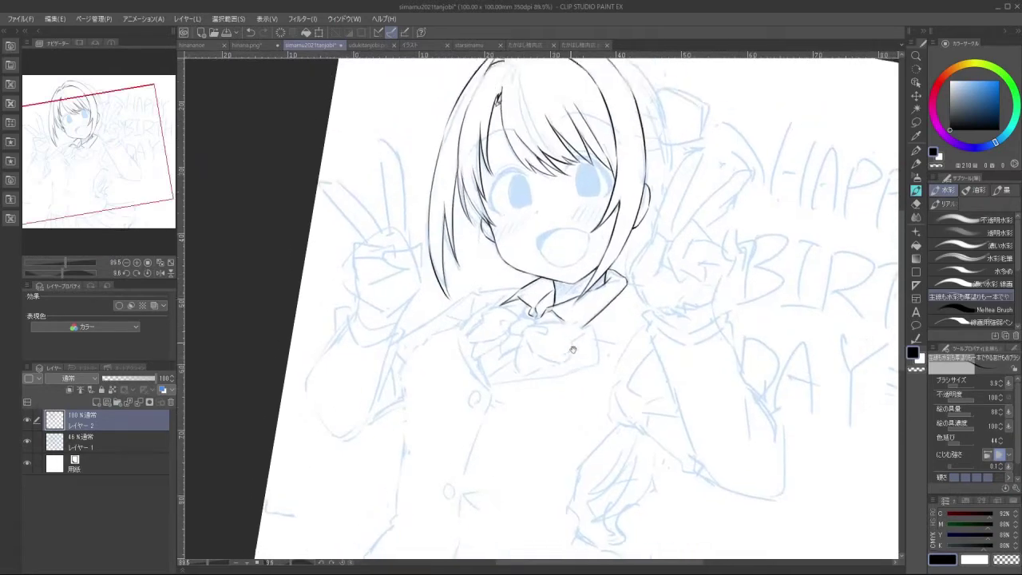
drag(540, 319, 562, 317)
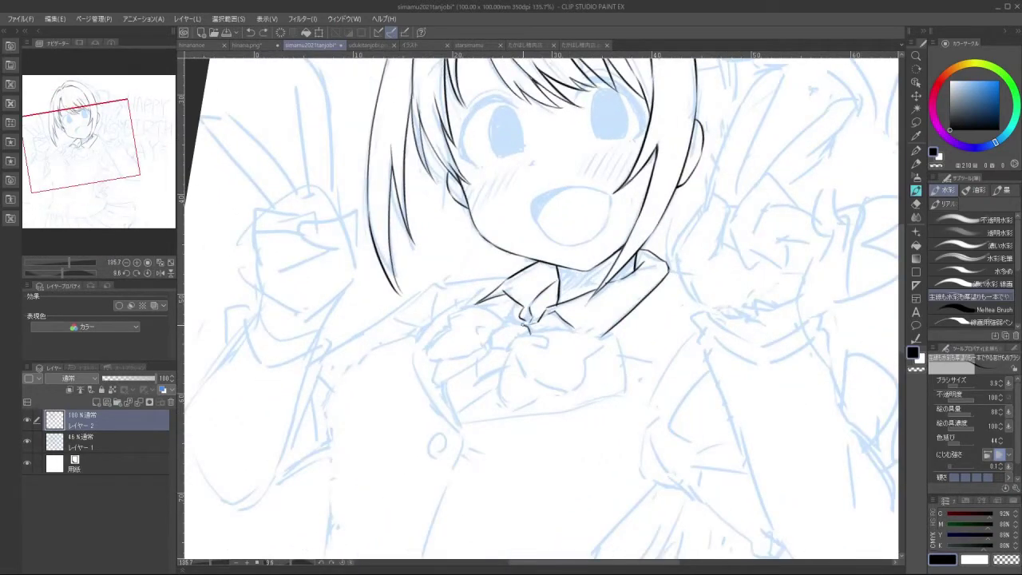
key(ctrl+z)
drag(511, 323, 492, 335)
drag(527, 438, 639, 363)
mouse_move(540, 348)
mouse_down()
mouse_move(508, 374)
mouse_move(511, 360)
mouse_move(521, 419)
mouse_move(550, 413)
mouse_up()
key(ctrl+z)
key(ctrl+z)
key(ctrl+z)
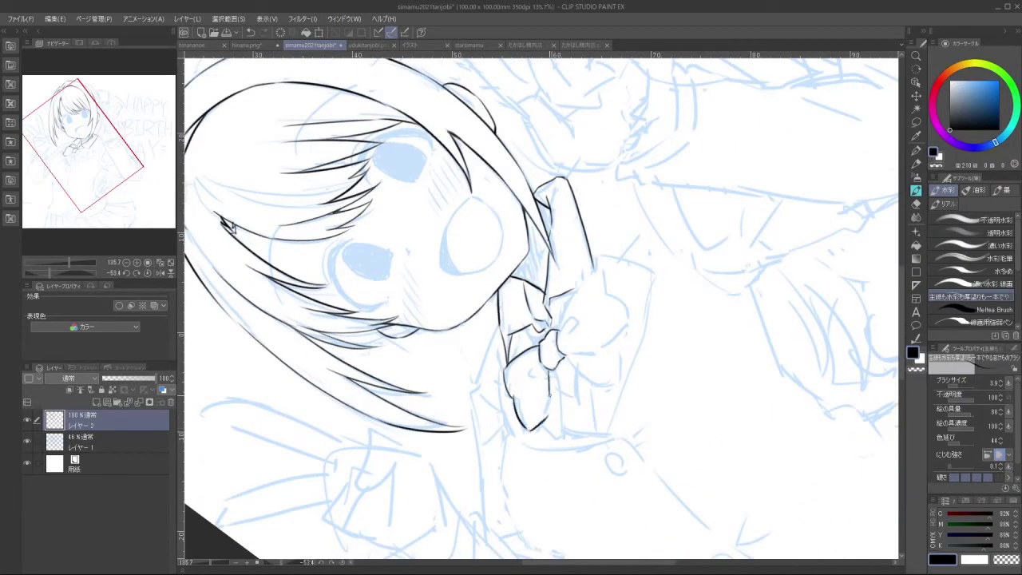
Complete the outline of the bow's left-hand loop beside the knot, undoing unwanted strokes
key(ctrl+z)
drag(547, 369, 547, 405)
key(ctrl+z)
key(ctrl+z)
mouse_move(629, 401)
mouse_down()
mouse_move(552, 436)
mouse_move(458, 406)
mouse_up()
drag(502, 332, 513, 374)
key(ctrl+z)
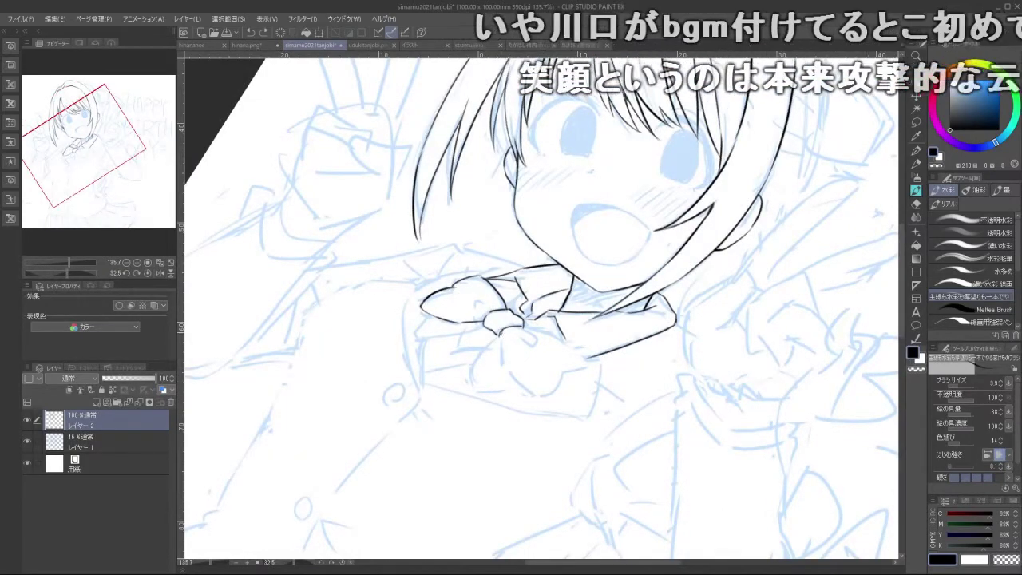
Ink the bow's right-hand loop with its fold line next to the knot, undoing unwanted strokes
mouse_move(502, 334)
mouse_down()
mouse_move(513, 370)
mouse_move(539, 395)
mouse_move(551, 392)
mouse_move(576, 370)
mouse_move(595, 370)
mouse_move(583, 300)
mouse_up()
drag(238, 423, 789, 518)
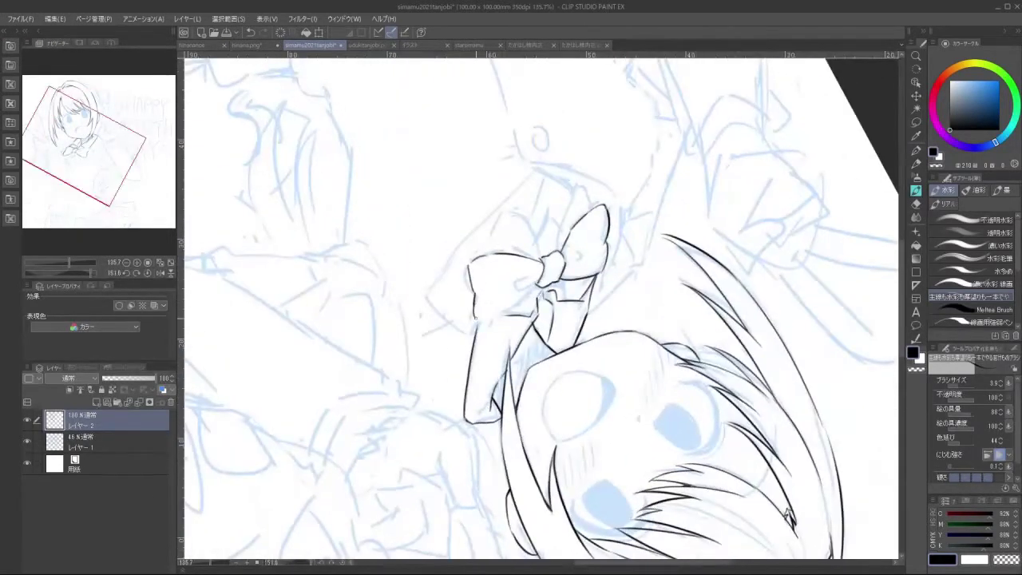
drag(536, 285, 512, 306)
key(ctrl+z)
key(ctrl+z)
drag(789, 518, 232, 201)
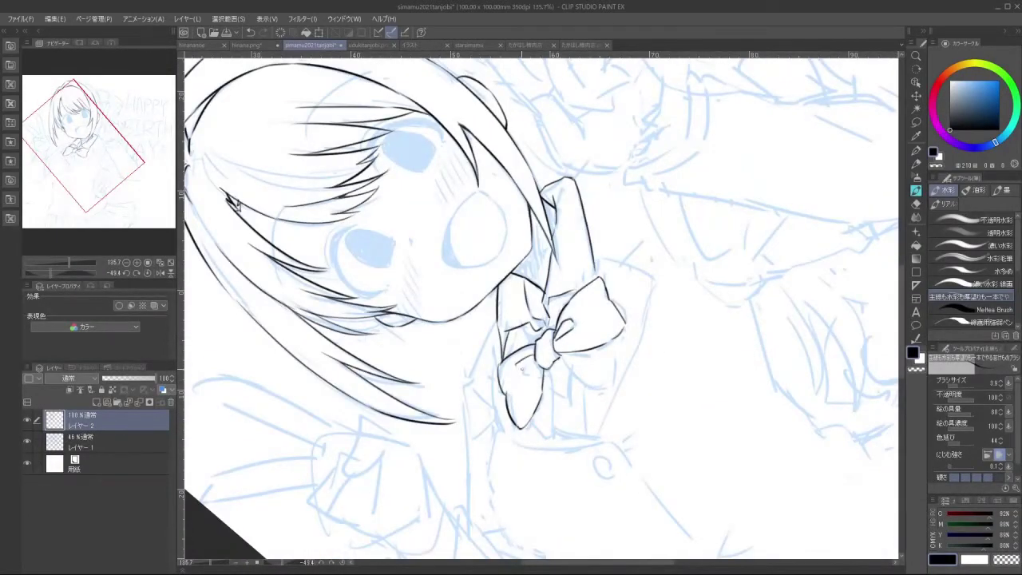
Ink the two ribbon tails hanging below the bow's knot, undoing unwanted strokes
mouse_move(581, 395)
mouse_down()
mouse_move(518, 402)
mouse_move(531, 416)
mouse_move(569, 392)
mouse_up()
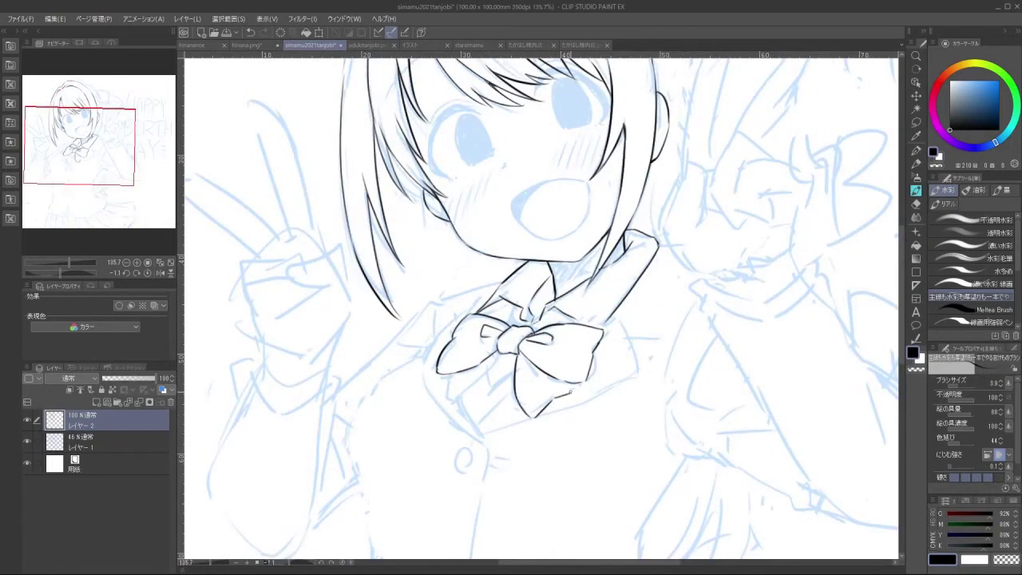
key(ctrl+z)
drag(500, 353, 458, 397)
key(ctrl+z)
mouse_move(450, 372)
mouse_down()
mouse_move(448, 385)
mouse_move(467, 396)
mouse_up()
scroll(569, 381, down, 5)
scroll(566, 386, up, 3)
drag(568, 381, 589, 370)
scroll(581, 335, up, 3)
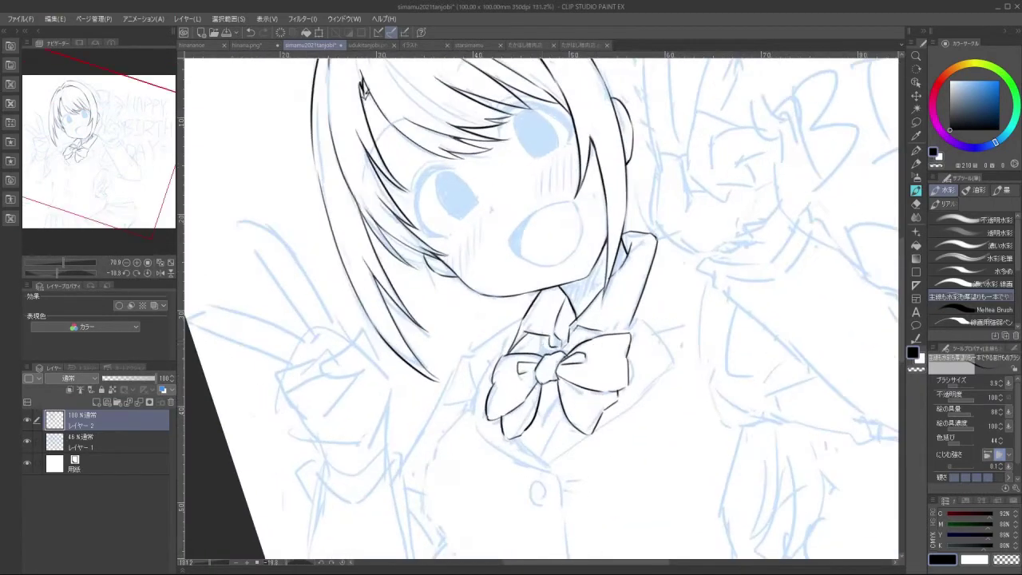
Ink the small fold lines between the shirt collar and the bow's knot, undoing unwanted strokes
key(ctrl+z)
drag(546, 343, 544, 356)
mouse_move(545, 338)
mouse_down()
mouse_move(548, 353)
mouse_move(568, 353)
mouse_up()
key(ctrl+z)
key(ctrl+z)
key(ctrl+z)
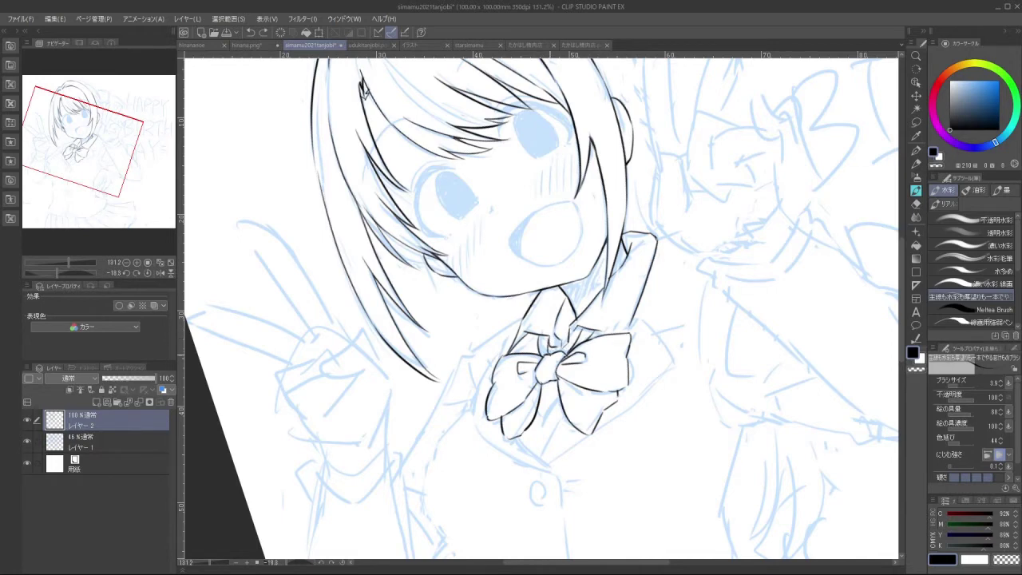
mouse_move(600, 396)
mouse_down()
mouse_move(534, 351)
mouse_move(586, 335)
mouse_up()
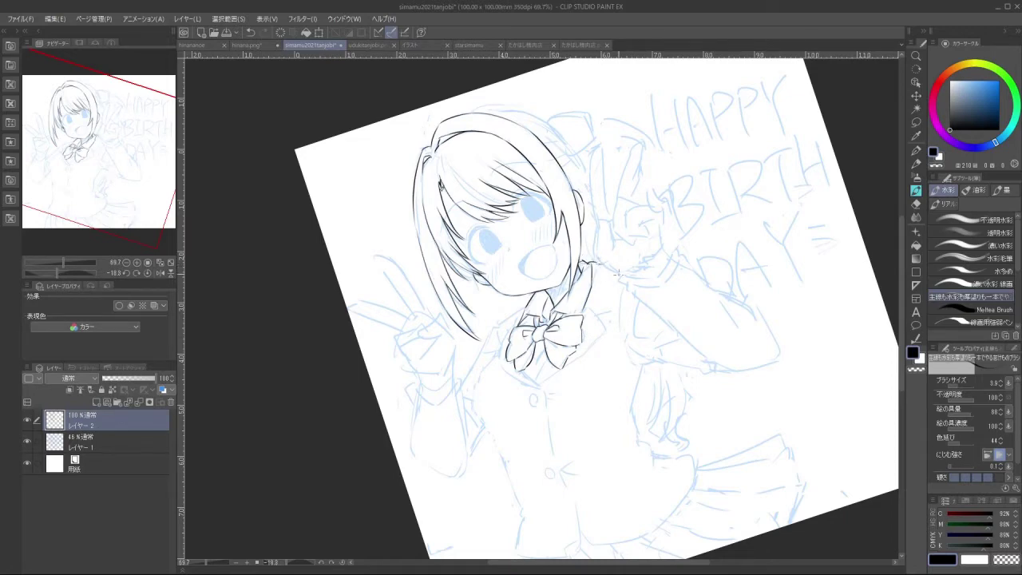
Ink the left-hand outer collar, shoulder curve and side of the torso, undoing unwanted strokes
drag(637, 407, 678, 403)
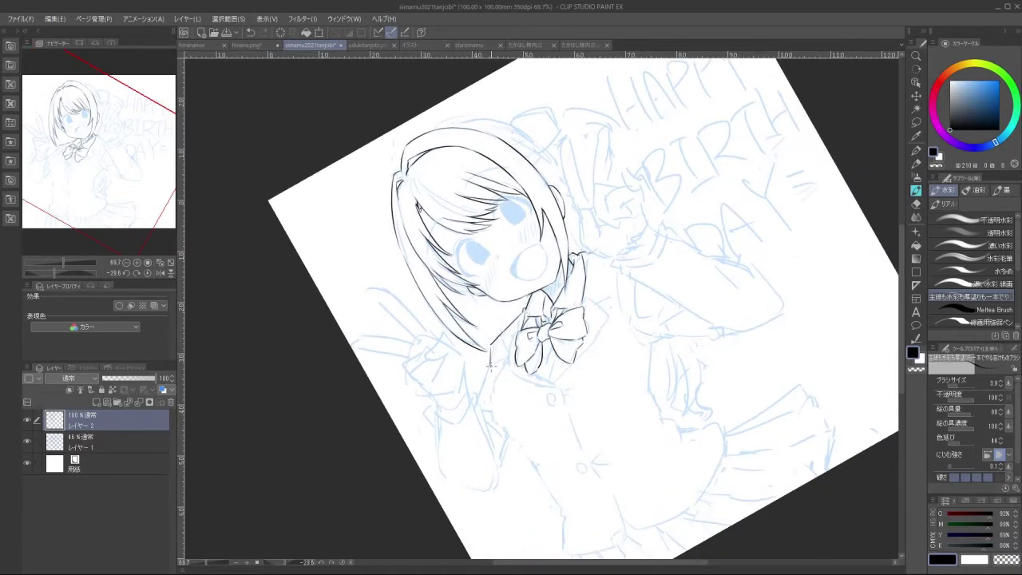
key(ctrl+z)
key(ctrl+z)
drag(495, 390, 493, 406)
key(ctrl+z)
key(ctrl+z)
mouse_move(506, 368)
mouse_down()
mouse_move(495, 416)
mouse_move(539, 469)
mouse_up()
key(ctrl+z)
key(ctrl+z)
mouse_move(443, 209)
mouse_down()
mouse_move(401, 324)
mouse_move(560, 447)
mouse_move(669, 250)
mouse_move(559, 171)
mouse_move(456, 202)
mouse_up()
drag(669, 239, 609, 231)
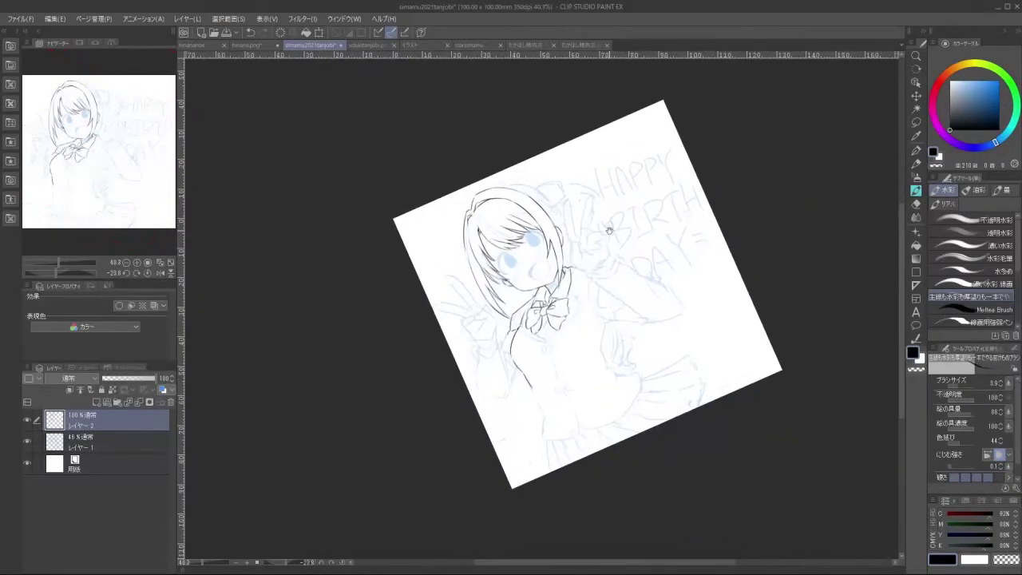
Review the inked bow, shoulder and torso lines against the whole sketch from several canvas angles
scroll(537, 269, up, 3)
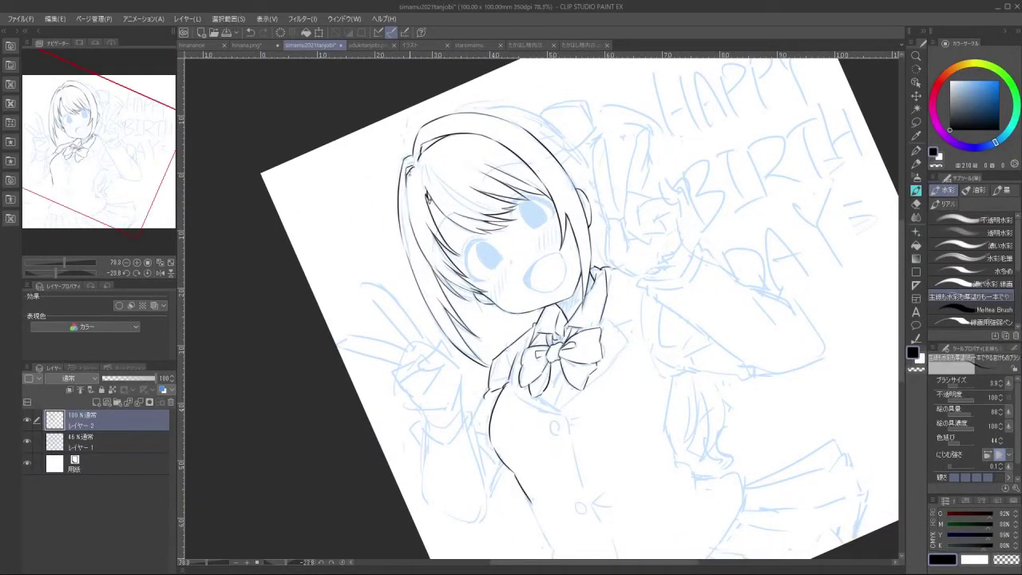
mouse_move(657, 198)
mouse_down()
mouse_move(514, 159)
mouse_move(400, 252)
mouse_move(470, 468)
mouse_move(664, 465)
mouse_move(670, 256)
mouse_up()
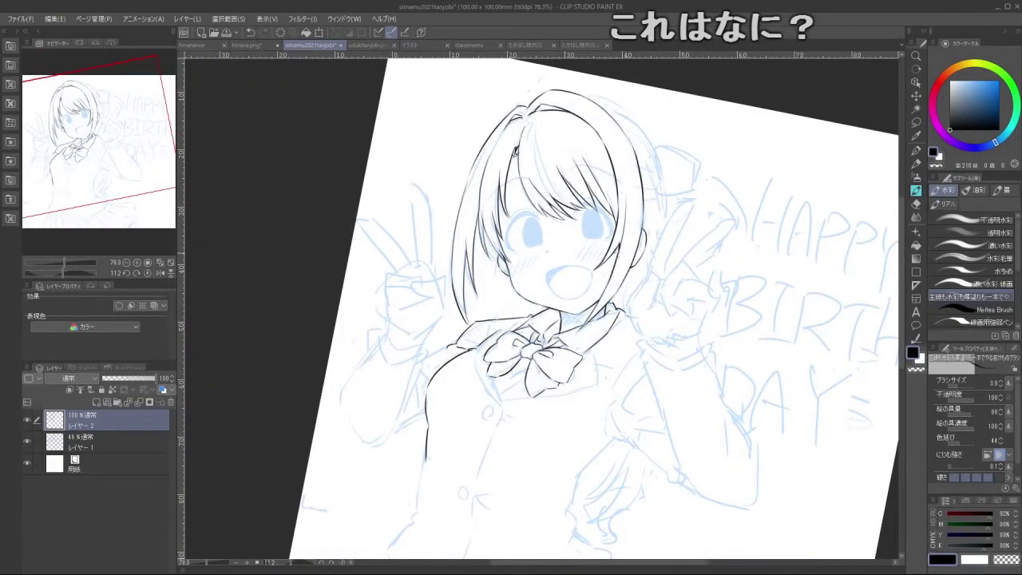
drag(669, 461, 383, 463)
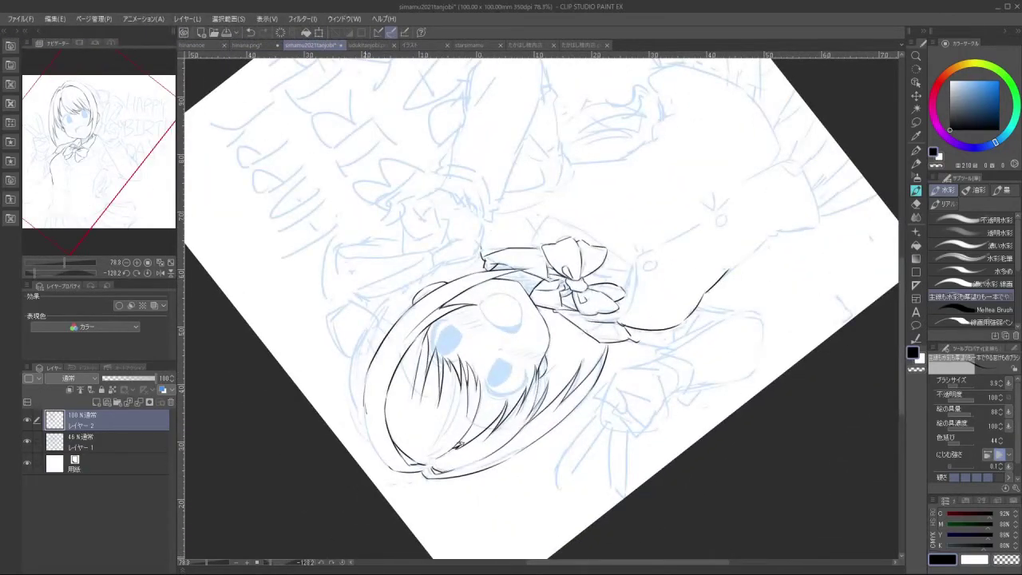
mouse_move(367, 401)
mouse_down()
mouse_move(397, 477)
mouse_move(641, 503)
mouse_up()
key(ctrl+z)
key(ctrl+z)
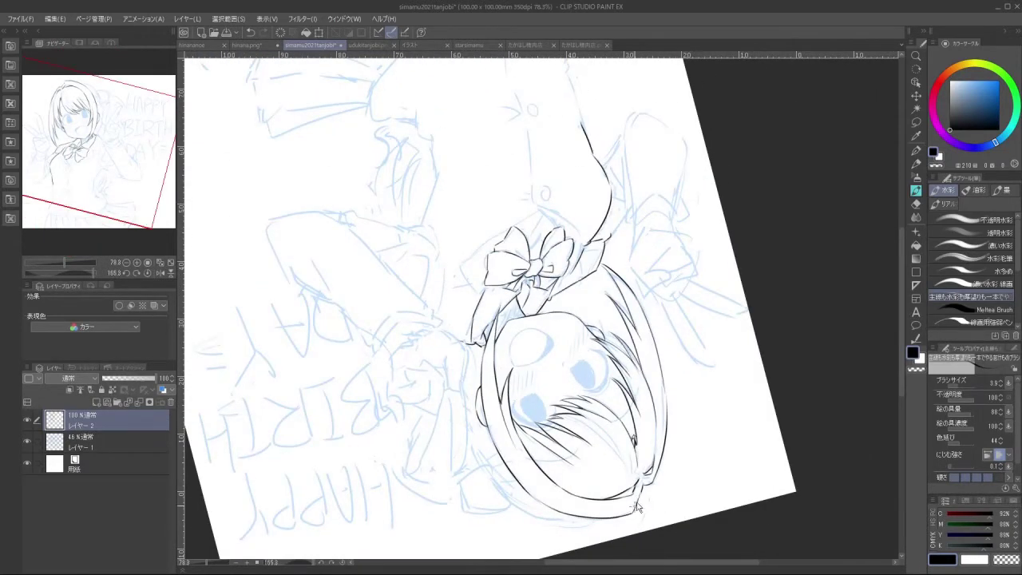
drag(835, 422, 646, 422)
mouse_move(617, 507)
mouse_down()
mouse_move(646, 496)
mouse_move(704, 176)
mouse_move(568, 100)
mouse_up()
scroll(802, 395, down, 3)
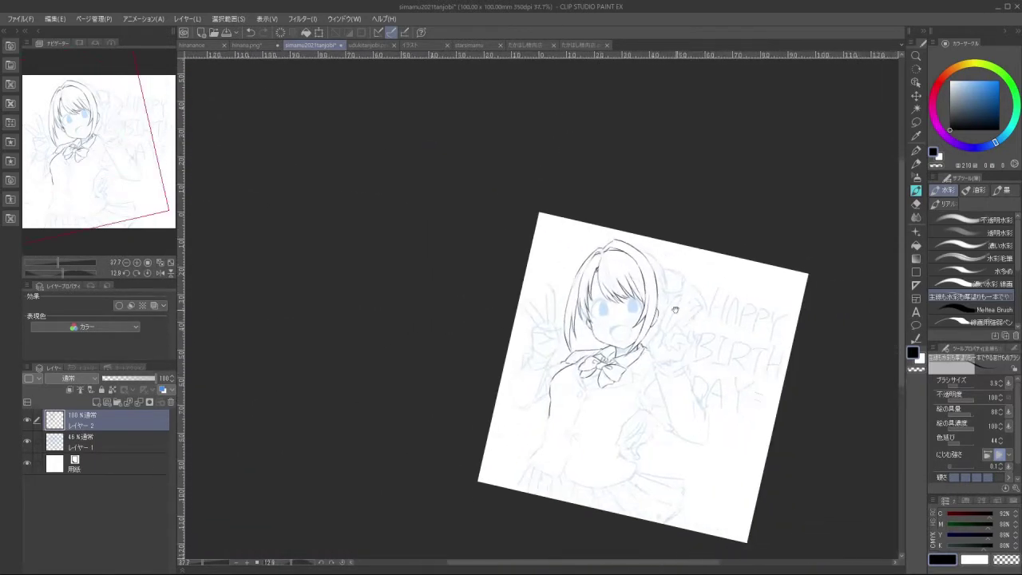
scroll(673, 251, up, 2)
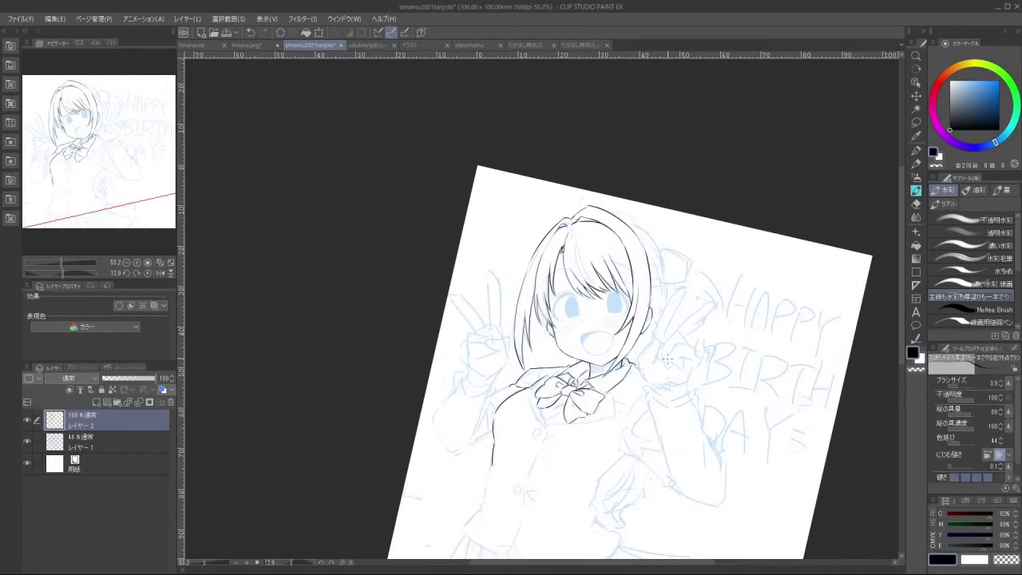
mouse_move(611, 480)
mouse_down()
mouse_move(677, 264)
mouse_move(611, 192)
mouse_up()
mouse_move(636, 449)
mouse_down()
mouse_move(639, 348)
mouse_move(666, 293)
mouse_up()
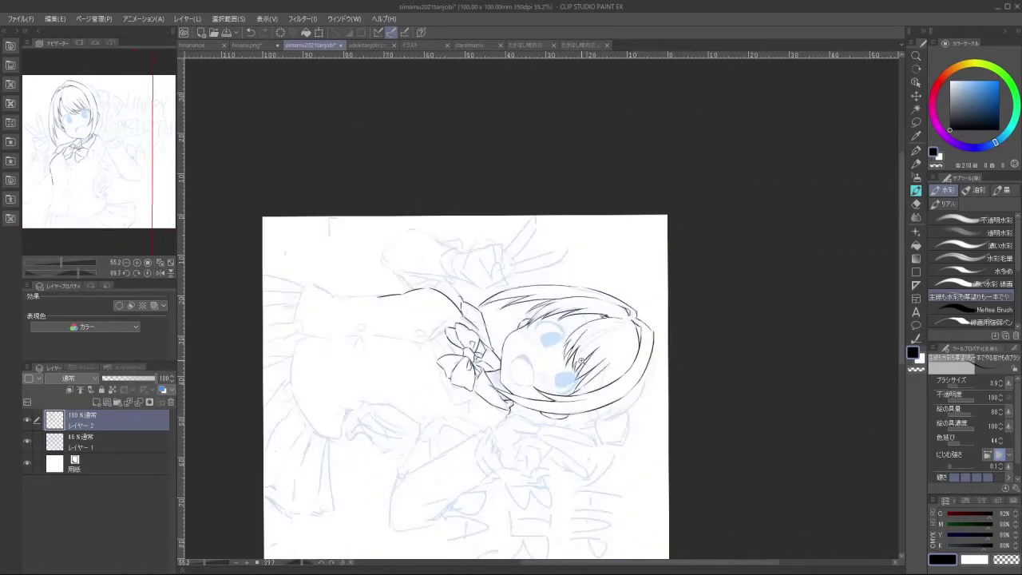
scroll(622, 281, up, 3)
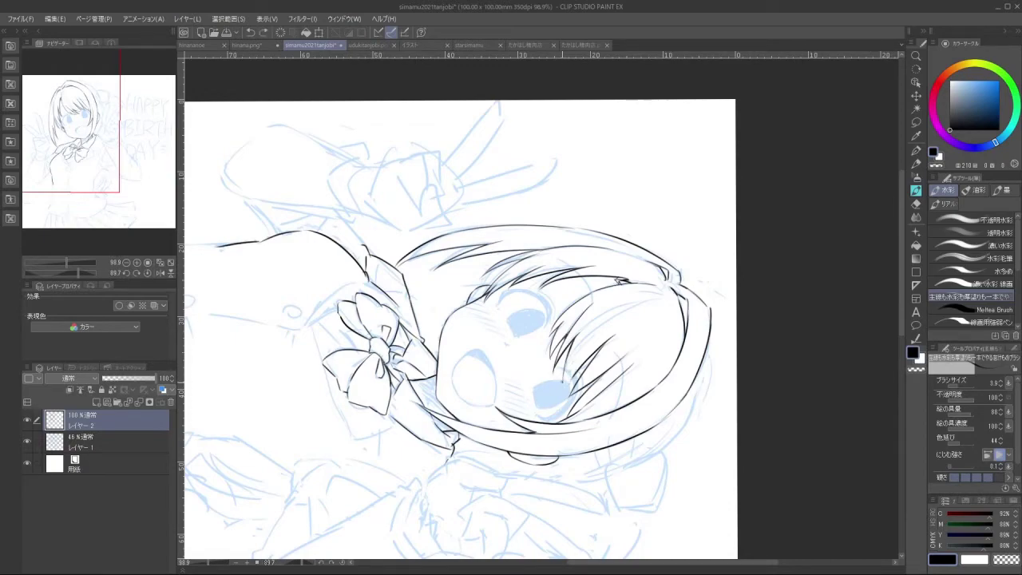
Ink the upper part of the left-hand lapel beside the bow, undoing the unwanted stroke
drag(562, 382, 570, 363)
drag(575, 355, 566, 390)
key(ctrl+z)
mouse_move(623, 184)
mouse_down()
mouse_move(561, 161)
mouse_move(400, 265)
mouse_move(548, 457)
mouse_move(584, 450)
mouse_move(692, 300)
mouse_move(520, 160)
mouse_move(496, 166)
mouse_up()
drag(603, 352, 582, 379)
drag(581, 379, 573, 328)
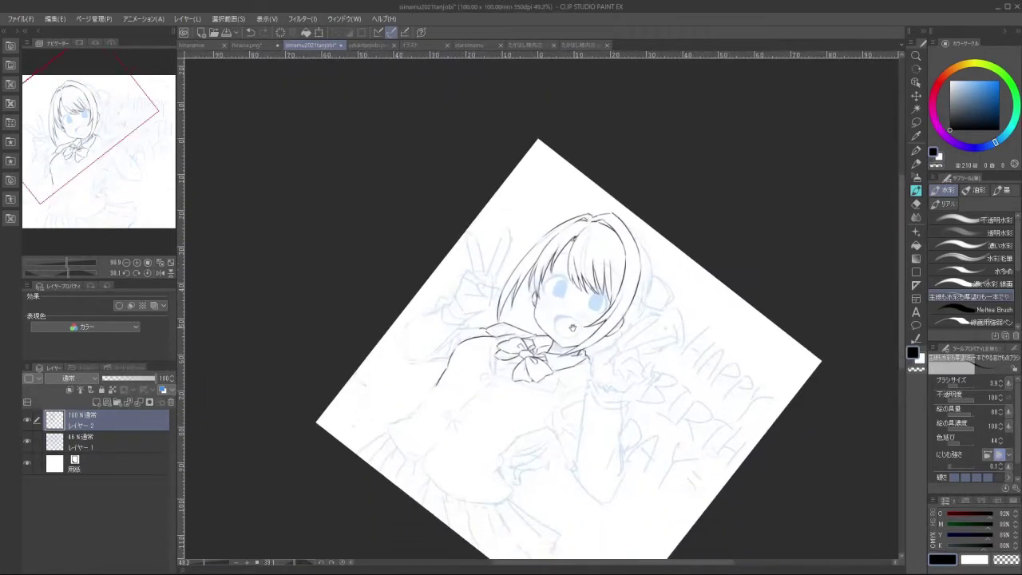
drag(548, 399, 552, 398)
drag(551, 452, 657, 393)
mouse_move(568, 360)
mouse_down()
mouse_move(649, 360)
mouse_move(631, 359)
mouse_up()
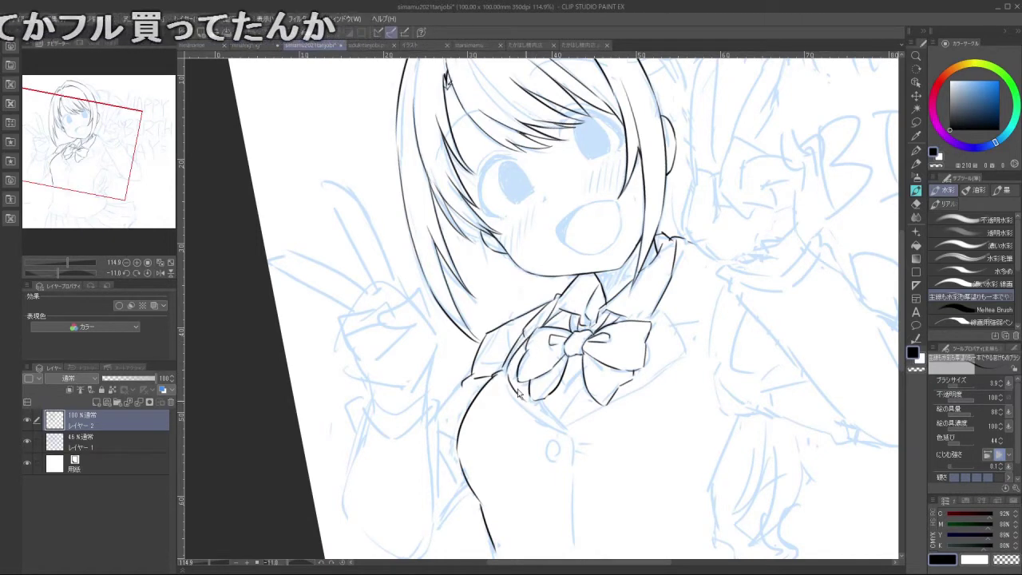
Ink the left-hand lapel edge curving under the bow to the neckline's point above the top button
drag(517, 389, 567, 437)
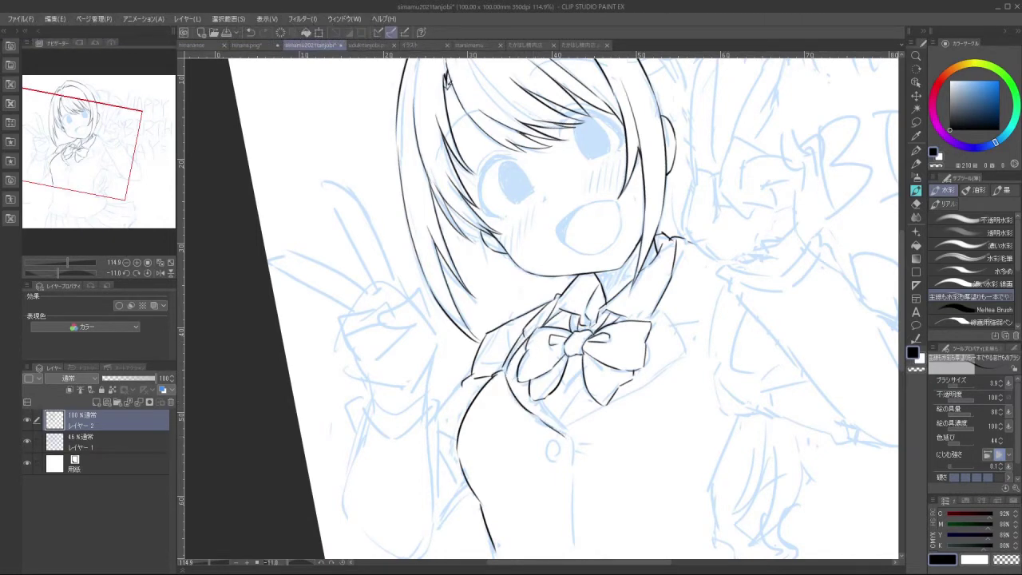
key(ctrl+z)
key(ctrl+z)
key(ctrl+z)
mouse_move(506, 375)
mouse_down()
mouse_move(535, 416)
mouse_move(571, 437)
mouse_up()
key(ctrl+z)
Ink the right-hand lapel's lower edge rising from the neckline's point below the bow, undoing unwanted strokes
drag(564, 415, 586, 389)
key(ctrl+z)
key(ctrl+z)
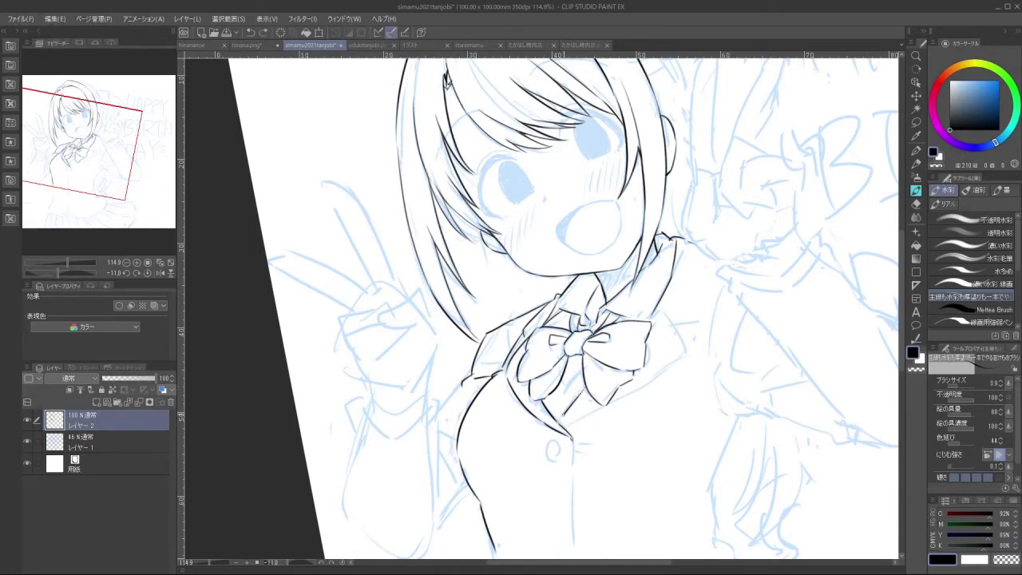
key(ctrl+z)
mouse_move(559, 422)
mouse_down()
mouse_move(581, 390)
mouse_move(592, 413)
mouse_move(673, 365)
mouse_up()
key(ctrl+z)
key(ctrl+z)
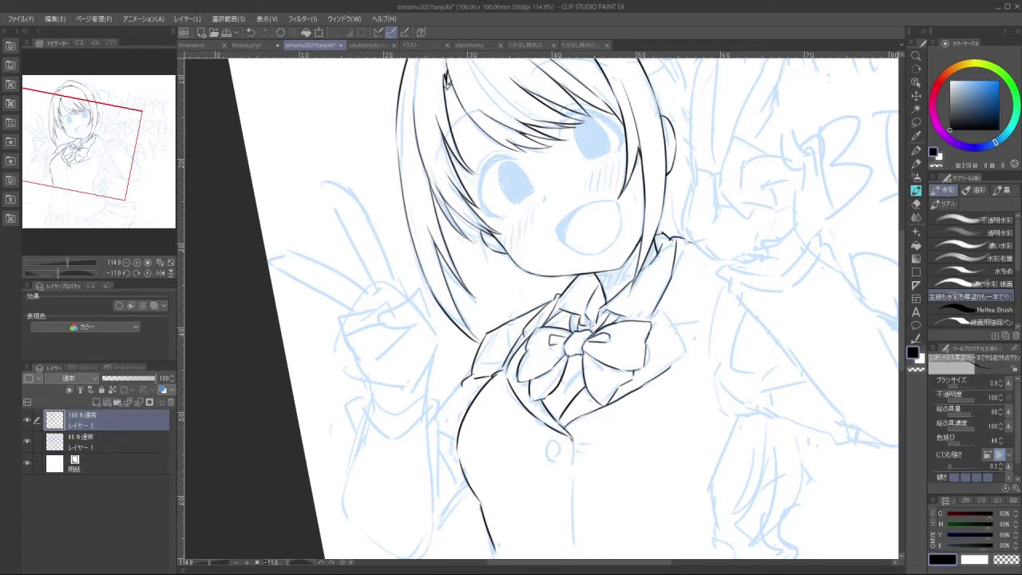
Ink the right-hand lapel's corner and upper edge next to the bow, undoing unwanted strokes
key(ctrl+z)
drag(660, 309, 684, 367)
key(ctrl+z)
drag(653, 317, 673, 332)
drag(671, 330, 677, 346)
key(ctrl+z)
key(ctrl+z)
Ink the notch and outer edge of the right-hand upper collar above the lapel, undoing unwanted strokes
drag(653, 314, 673, 327)
mouse_move(672, 325)
mouse_down()
mouse_move(681, 358)
mouse_move(671, 362)
mouse_move(703, 314)
mouse_up()
key(ctrl+z)
key(ctrl+z)
key(ctrl+z)
drag(696, 247, 711, 314)
key(ctrl+z)
key(ctrl+z)
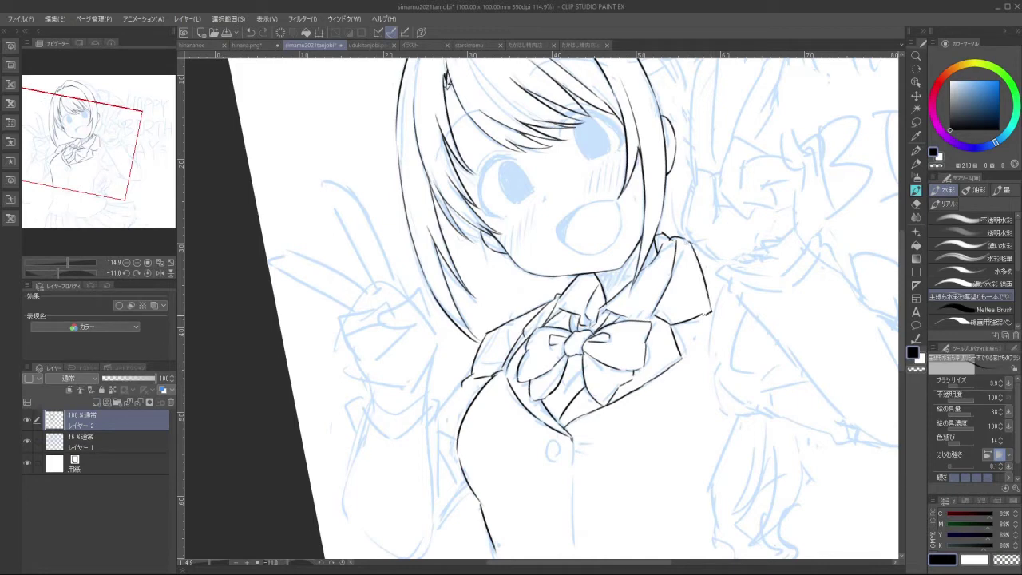
Try to ink a trim line parallel to the right-hand lapel's outer edge
drag(684, 438, 733, 323)
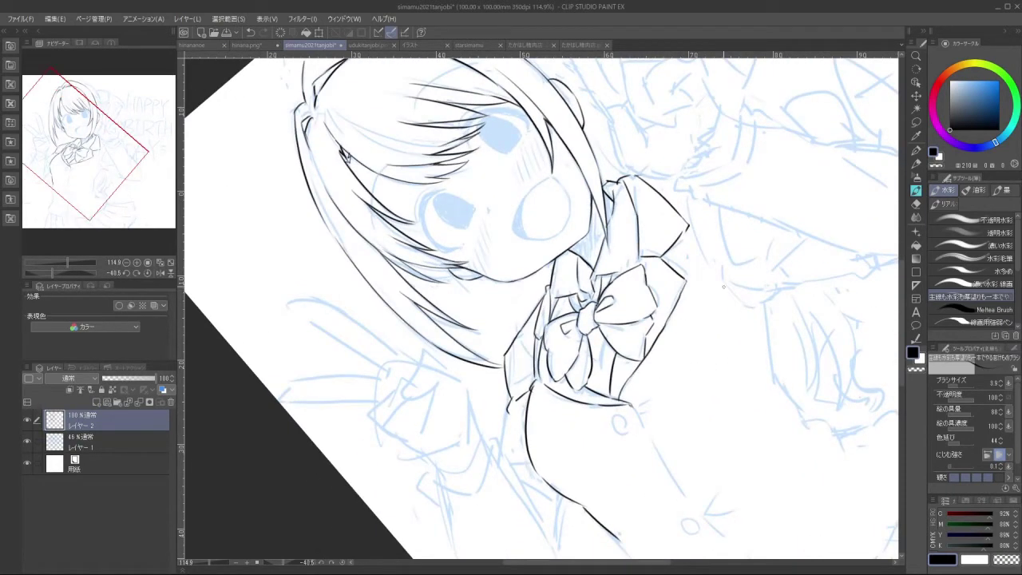
key(ctrl+z)
mouse_move(641, 263)
mouse_down()
mouse_move(675, 281)
mouse_move(660, 317)
mouse_up()
key(ctrl+z)
key(ctrl+z)
drag(677, 283, 657, 325)
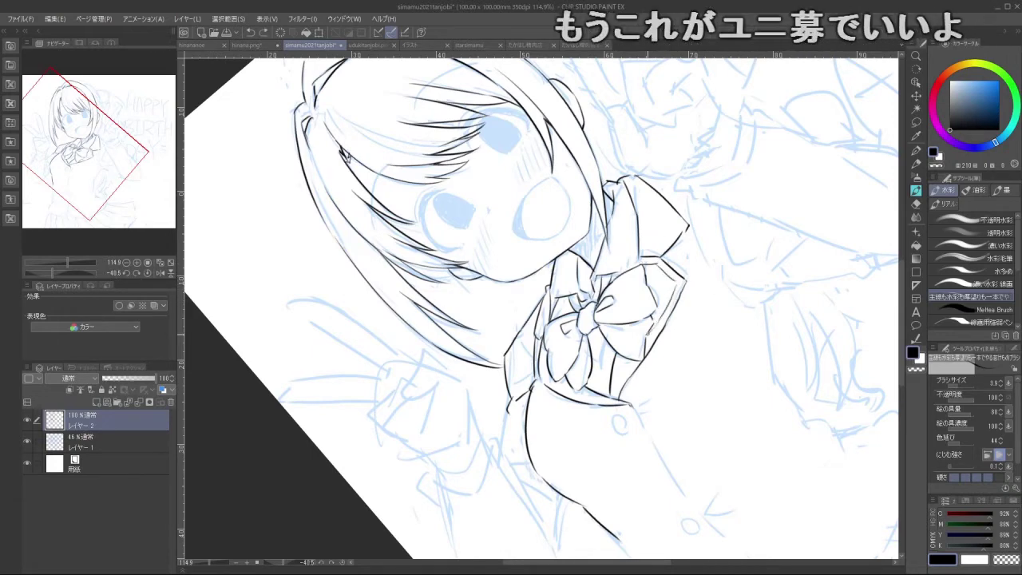
drag(638, 362, 616, 398)
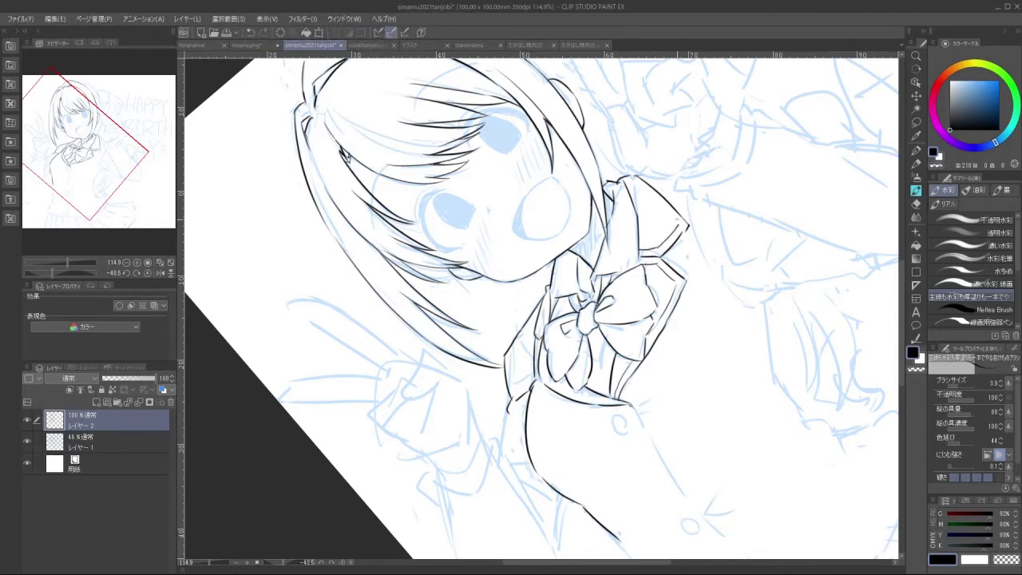
Ink the trim lines along the edges of the right-hand collar and lapel, undoing unwanted strokes
key(ctrl+z)
drag(633, 177, 674, 220)
key(ctrl+z)
key(ctrl+z)
key(ctrl+z)
key(ctrl+z)
key(ctrl+z)
drag(655, 266, 684, 283)
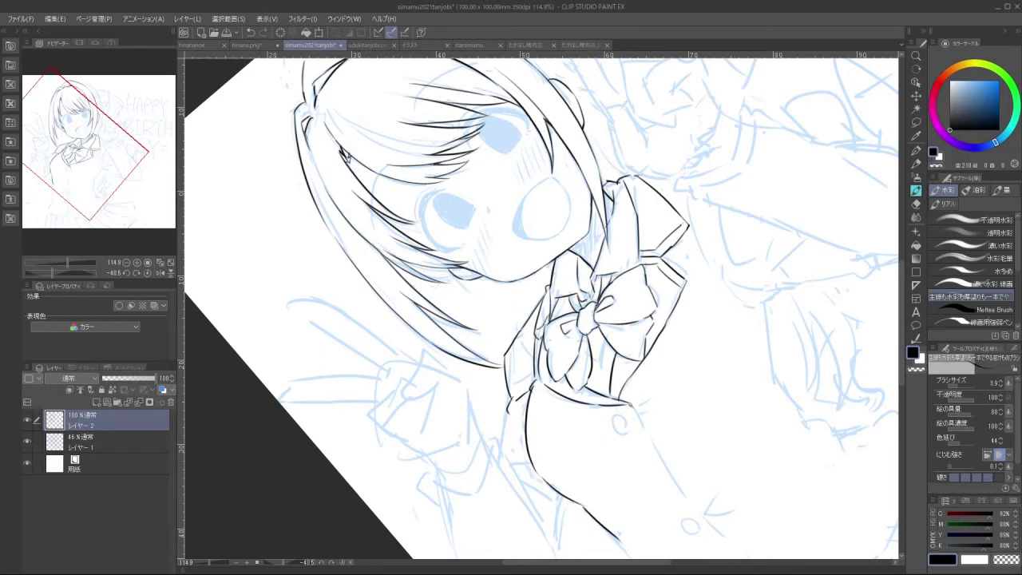
Ink the palm edge and thumb of the raised right-hand peace-sign hand, undoing unwanted strokes
scroll(623, 283, down, 5)
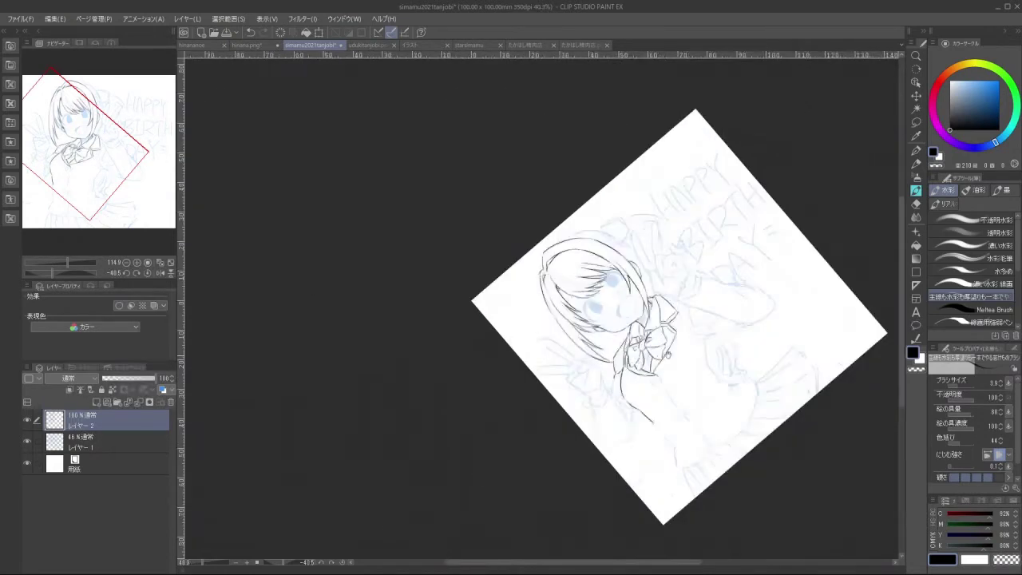
mouse_move(667, 305)
mouse_down()
mouse_move(636, 328)
mouse_move(655, 308)
mouse_up()
scroll(653, 322, up, 3)
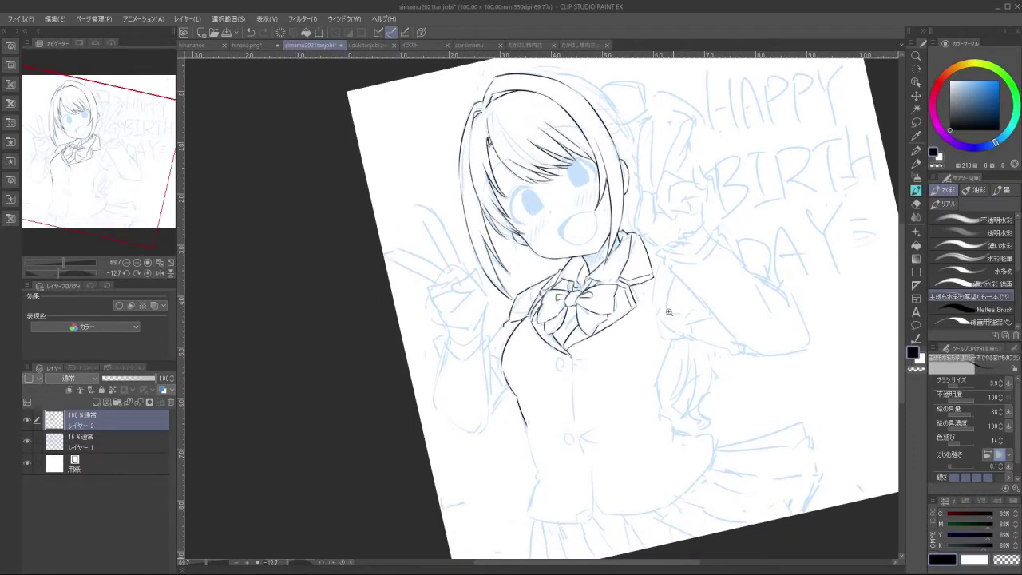
scroll(669, 311, down, 2)
scroll(639, 292, up, 5)
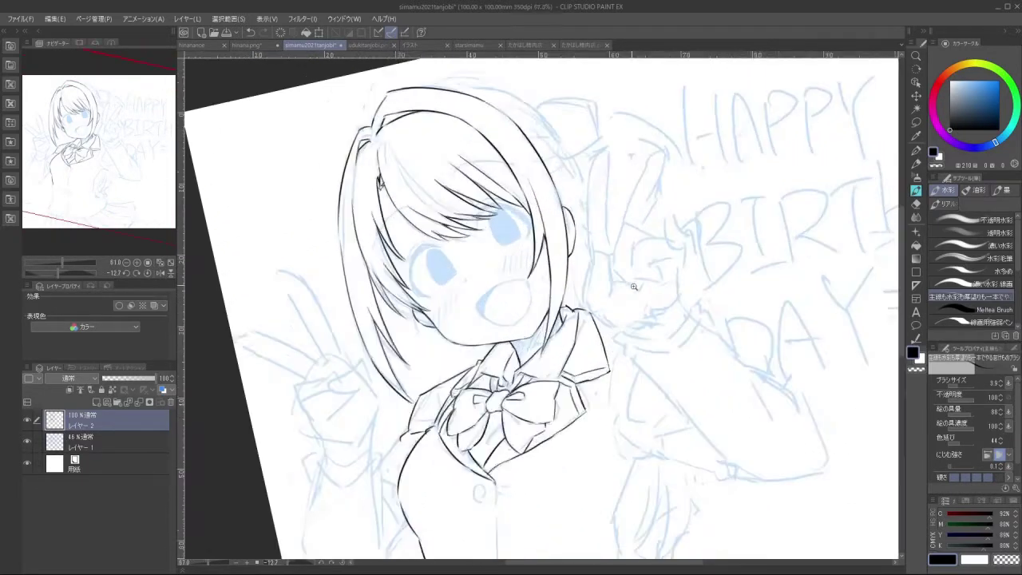
scroll(634, 286, up, 1)
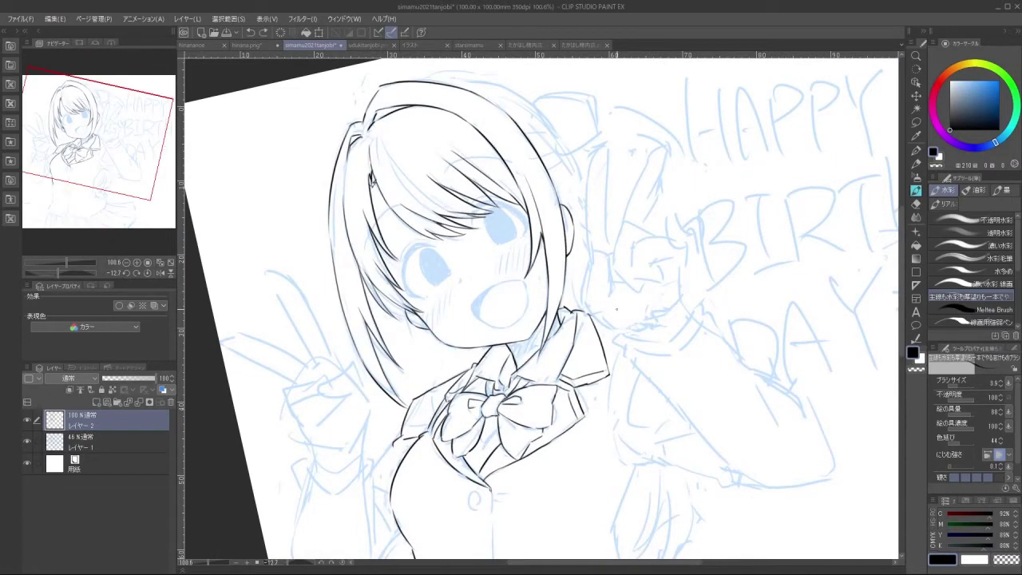
drag(590, 313, 616, 329)
drag(583, 291, 592, 256)
key(ctrl+z)
key(ctrl+z)
drag(607, 276, 620, 294)
key(ctrl+z)
Ink the upper contour of the folded finger beside the thumb, undoing unwanted strokes
mouse_move(623, 226)
mouse_down()
mouse_move(607, 266)
mouse_move(635, 288)
mouse_up()
key(ctrl+z)
key(ctrl+z)
key(ctrl+z)
key(ctrl+z)
key(ctrl+z)
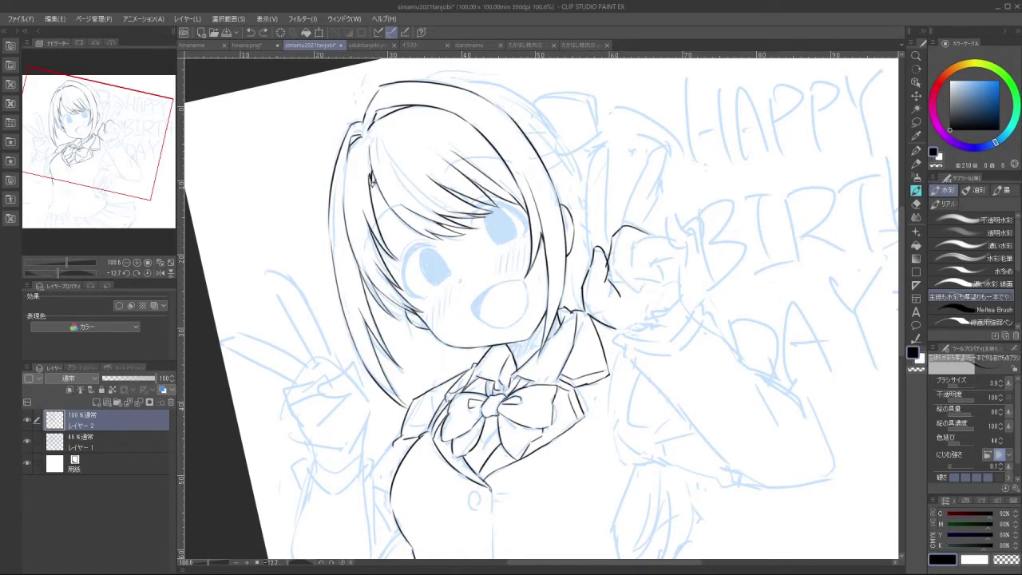
Ink the curled fingers and fingertips inside the right-hand fist, undoing unwanted strokes
key(ctrl+z)
mouse_move(642, 241)
mouse_down()
mouse_move(629, 247)
mouse_move(628, 276)
mouse_up()
key(ctrl+z)
key(ctrl+z)
key(ctrl+z)
key(ctrl+z)
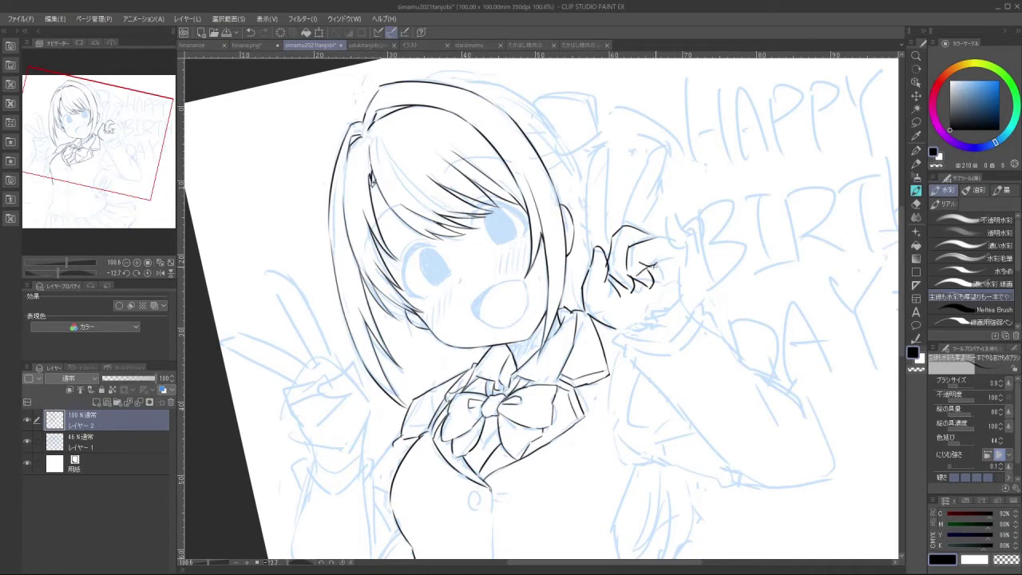
Ink the outer contour of the right-hand fist from the knuckles down to the wrist, undoing unwanted strokes
mouse_move(655, 233)
mouse_down()
mouse_move(680, 256)
mouse_move(678, 318)
mouse_move(680, 309)
mouse_up()
key(ctrl+z)
key(ctrl+z)
key(ctrl+z)
key(ctrl+z)
key(ctrl+z)
drag(683, 256, 678, 310)
key(minus)
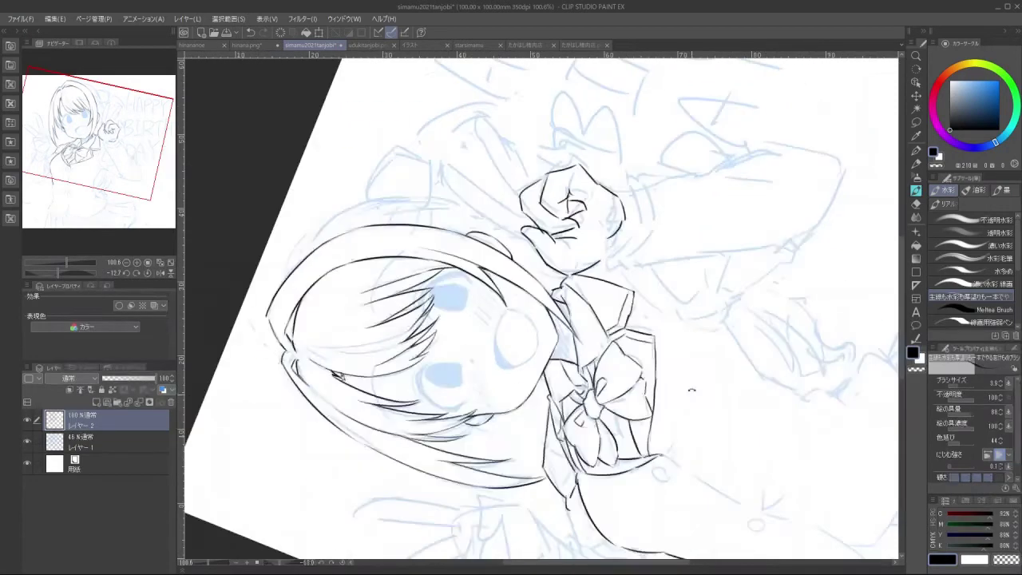
key(ctrl+at)
drag(649, 456, 571, 415)
drag(618, 317, 675, 320)
mouse_move(599, 347)
mouse_down()
mouse_move(602, 356)
mouse_move(652, 348)
mouse_up()
mouse_move(674, 450)
mouse_down()
mouse_move(685, 440)
mouse_move(667, 365)
mouse_up()
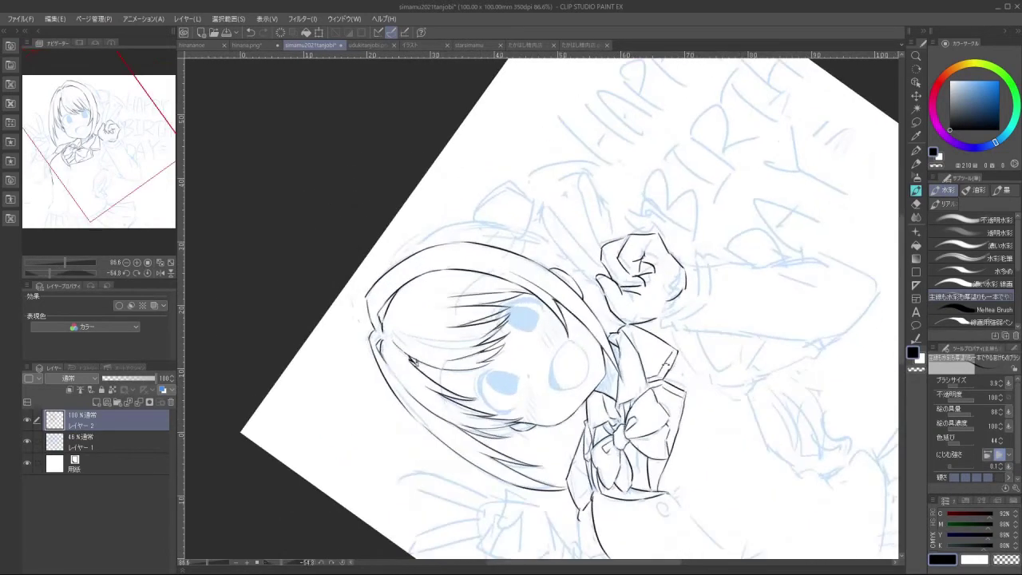
drag(711, 264, 653, 395)
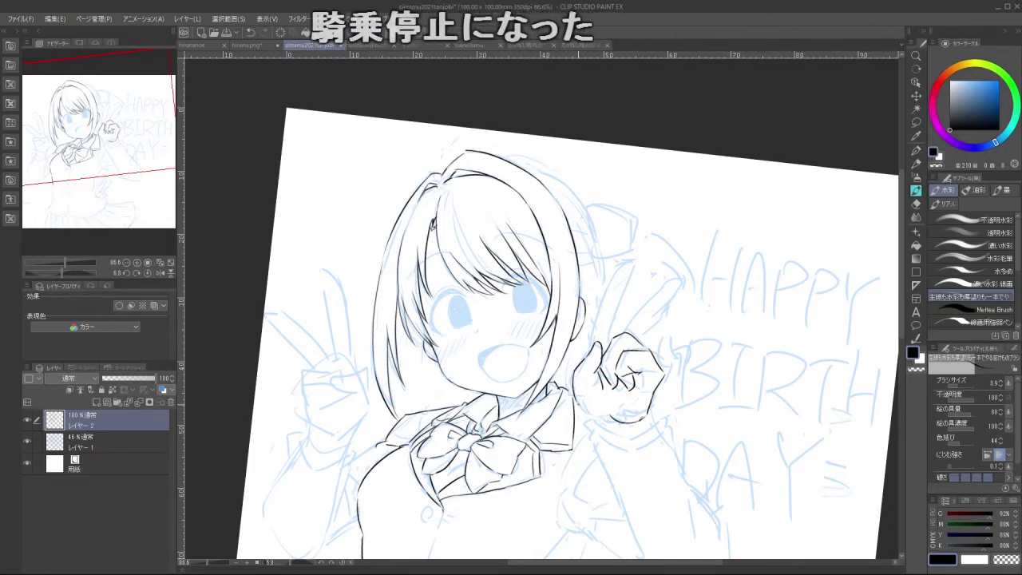
Ink both sides and the tip of the raised finger nearest the face, undoing unwanted strokes
drag(629, 490, 689, 447)
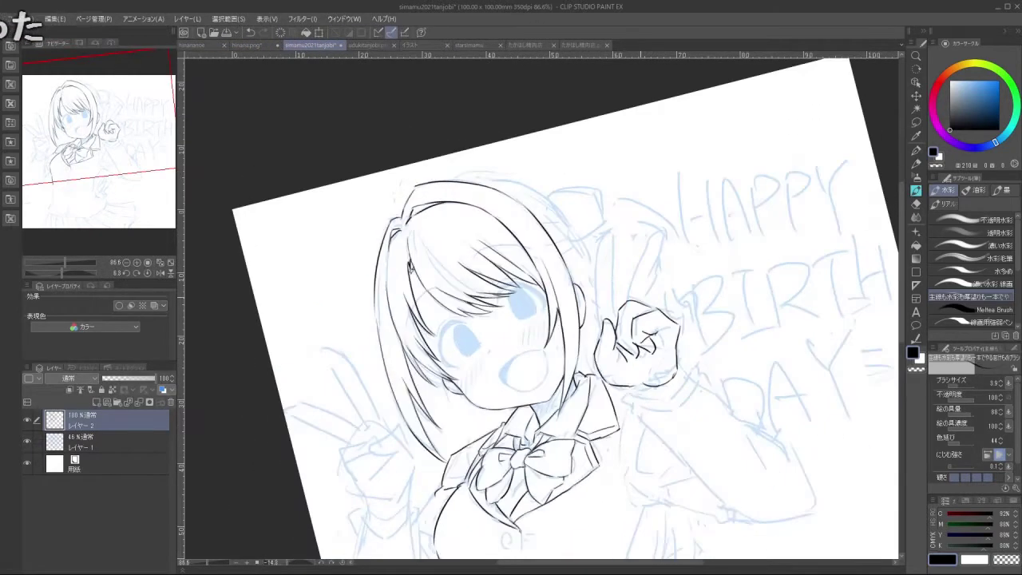
drag(603, 256, 605, 321)
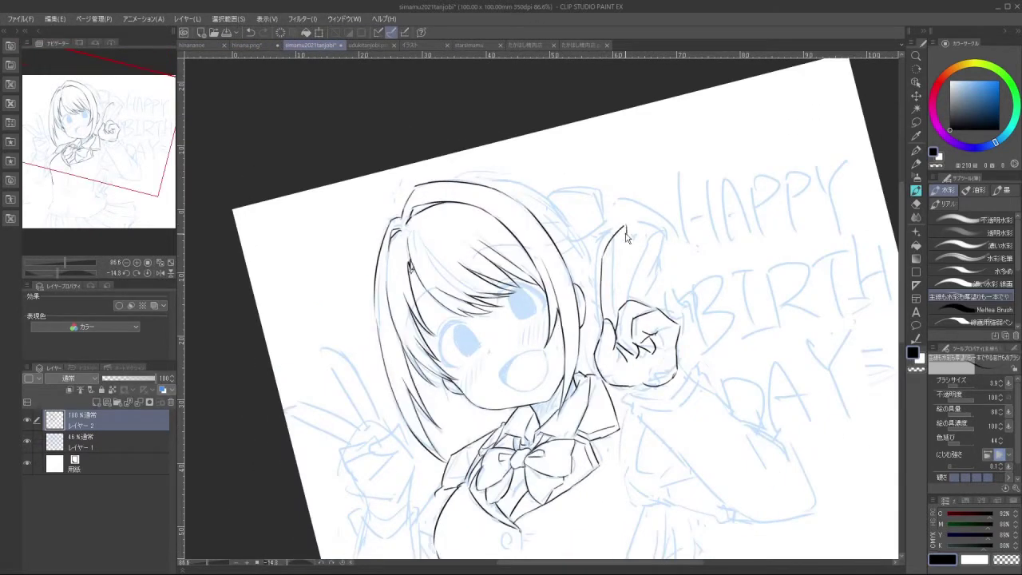
key(ctrl+z)
drag(603, 257, 619, 224)
key(ctrl+z)
key(ctrl+z)
drag(621, 224, 620, 308)
key(ctrl+z)
key(ctrl+z)
key(ctrl+z)
key(ctrl+z)
key(ctrl+z)
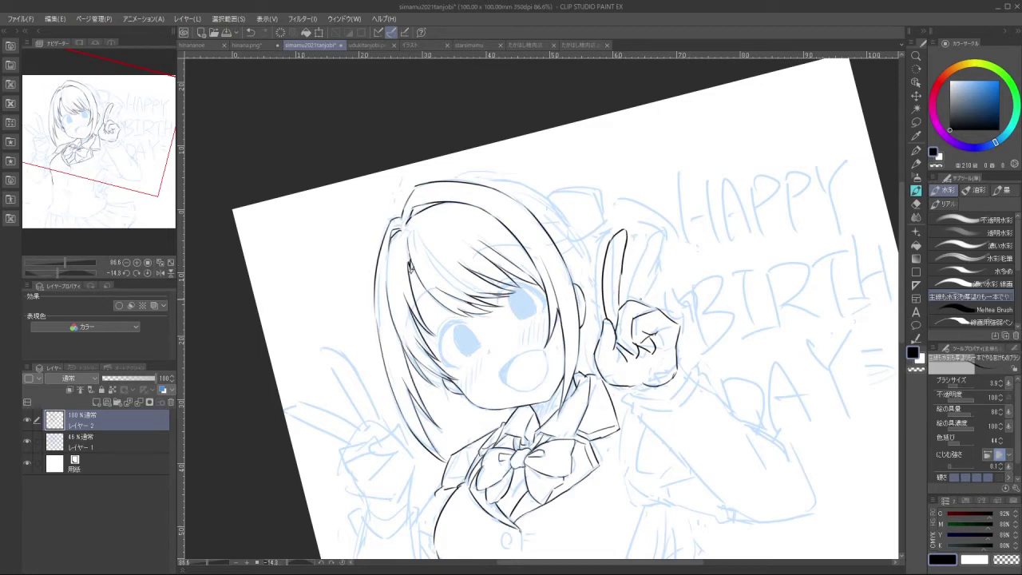
Ink the second raised finger of the peace sign down to the knuckles, undoing unwanted strokes
drag(660, 270, 638, 302)
key(ctrl+z)
drag(622, 267, 619, 305)
key(ctrl+z)
mouse_move(638, 301)
mouse_down()
mouse_move(660, 235)
mouse_move(652, 304)
mouse_up()
key(ctrl+z)
key(ctrl+z)
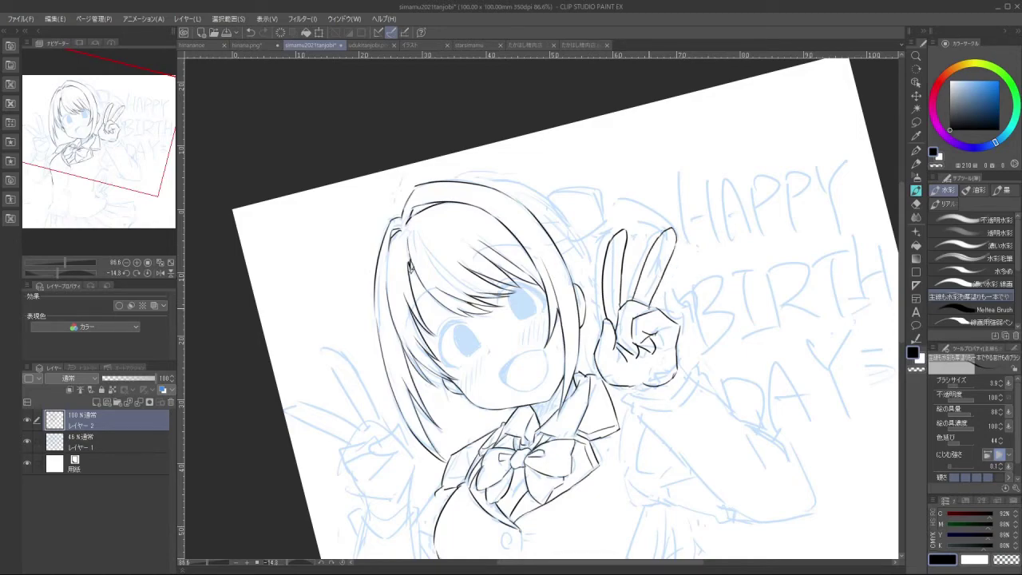
Ink the short wrist line joining the right-hand hand to the sleeve
drag(675, 464, 749, 300)
drag(687, 430, 742, 307)
drag(673, 449, 715, 392)
drag(665, 329, 679, 376)
drag(617, 475, 690, 414)
drag(568, 336, 611, 312)
drag(616, 426, 635, 412)
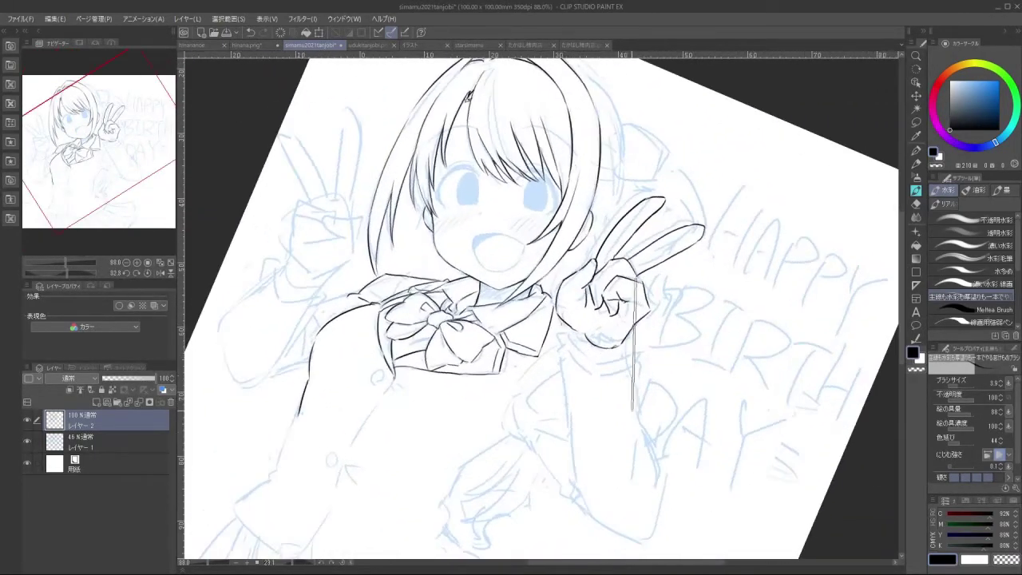
drag(574, 318, 562, 342)
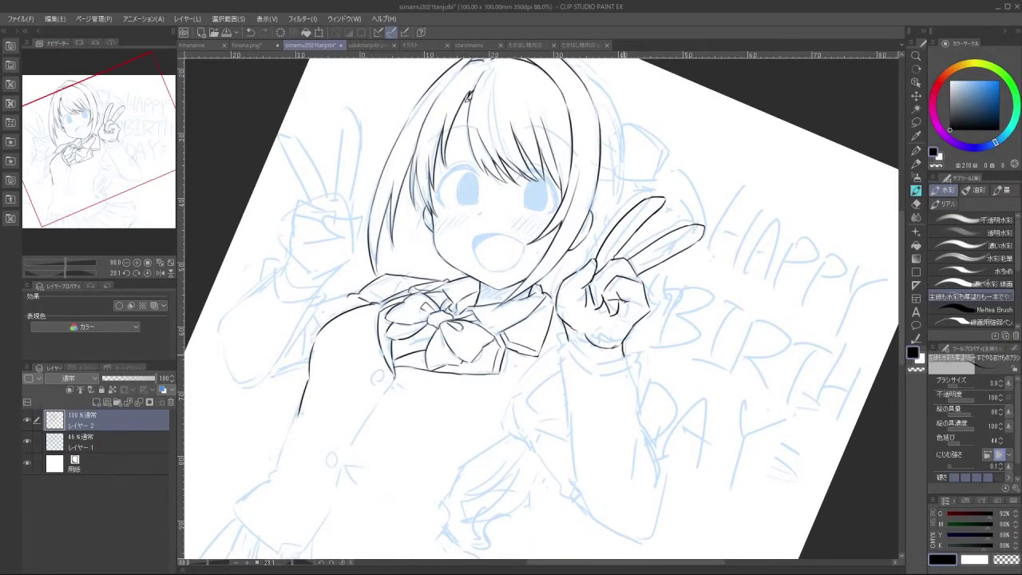
Ink the curved double band of the sleeve cuff around the right-hand wrist, undoing unwanted strokes
drag(609, 502, 664, 234)
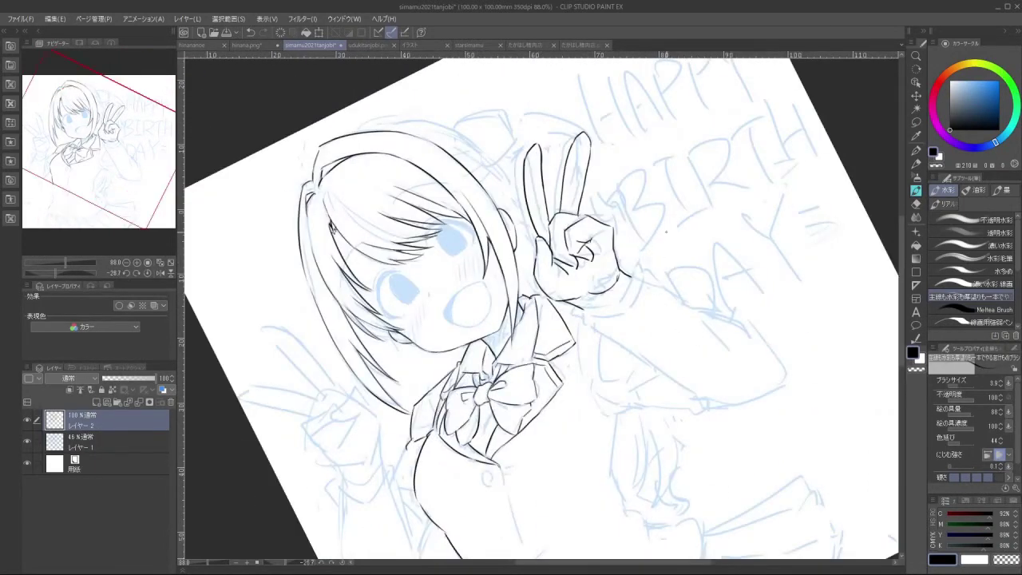
drag(573, 308, 630, 287)
key(ctrl+z)
key(ctrl+z)
mouse_move(596, 306)
mouse_down()
mouse_move(603, 318)
mouse_move(609, 309)
mouse_up()
key(ctrl+z)
key(ctrl+z)
drag(630, 273, 637, 270)
key(ctrl+z)
key(ctrl+z)
drag(573, 309, 584, 317)
Ink the outer forearm edge of the right-hand sleeve with its fold crease, undoing unwanted strokes
mouse_move(638, 274)
mouse_down()
mouse_move(694, 302)
mouse_move(646, 281)
mouse_move(693, 304)
mouse_move(724, 345)
mouse_up()
key(ctrl+z)
mouse_move(692, 307)
mouse_down()
mouse_move(743, 327)
mouse_move(708, 308)
mouse_up()
key(ctrl+z)
Ink the inner forearm edge of the right-hand sleeve running down from the cuff, undoing unwanted strokes
key(minus)
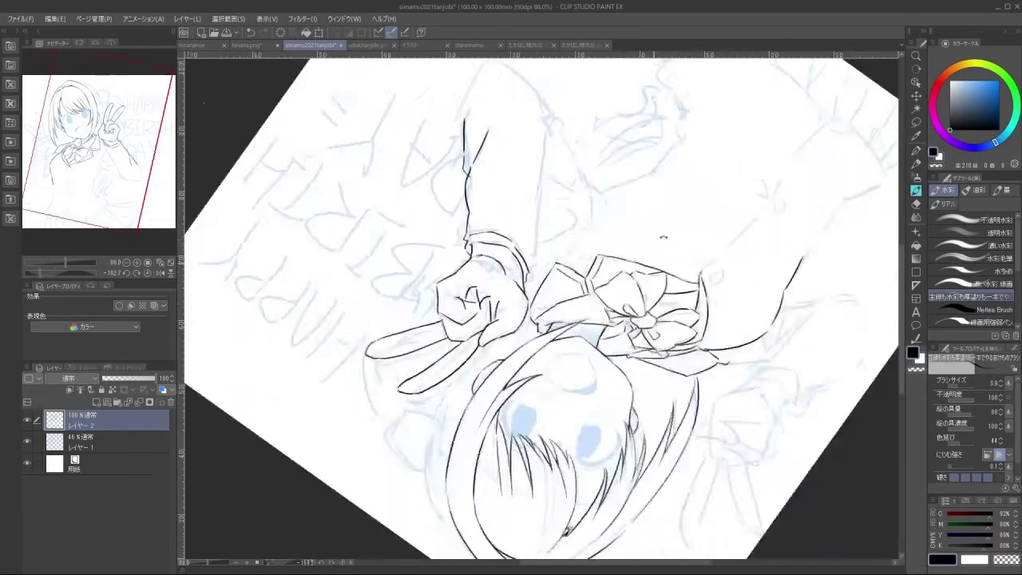
key(minus)
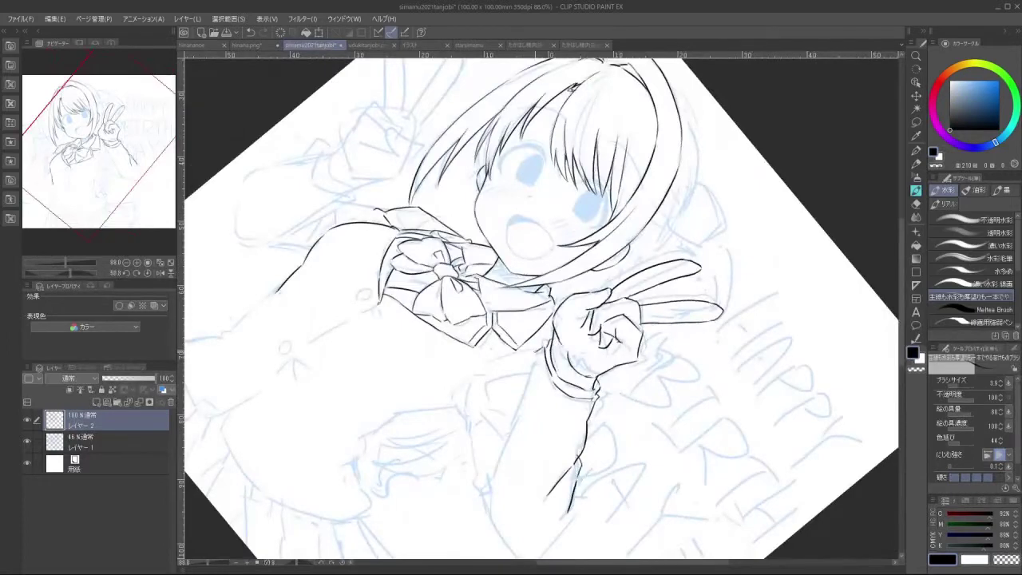
drag(536, 364, 515, 418)
key(ctrl+z)
key(ctrl+z)
Try to ink the underside of the right-hand upper arm between the armpit and the elbow
drag(624, 459, 639, 416)
drag(608, 480, 680, 429)
scroll(588, 270, up, 1)
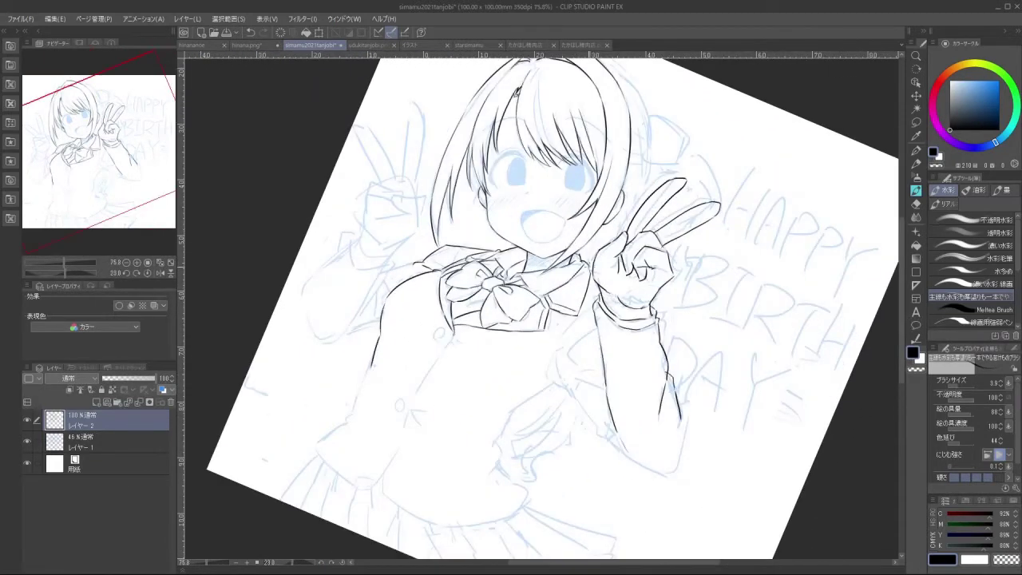
drag(557, 353, 563, 377)
key(ctrl+z)
drag(557, 358, 589, 419)
key(ctrl+z)
key(ctrl+z)
drag(554, 352, 574, 399)
key(ctrl+z)
drag(552, 351, 600, 440)
key(ctrl+z)
key(ctrl+z)
drag(566, 378, 600, 435)
drag(599, 432, 611, 440)
mouse_move(569, 393)
mouse_down()
mouse_move(579, 405)
mouse_move(730, 406)
mouse_move(707, 358)
mouse_up()
key(ctrl+z)
key(ctrl+z)
key(ctrl+z)
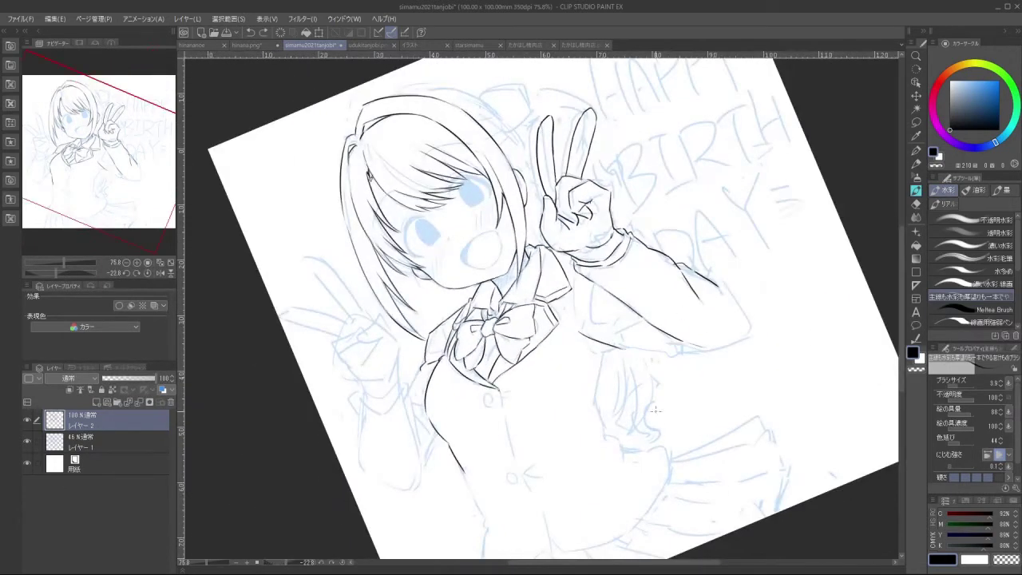
Ink the elbow curve closing the lower end of the right-hand sleeve
drag(655, 410, 651, 166)
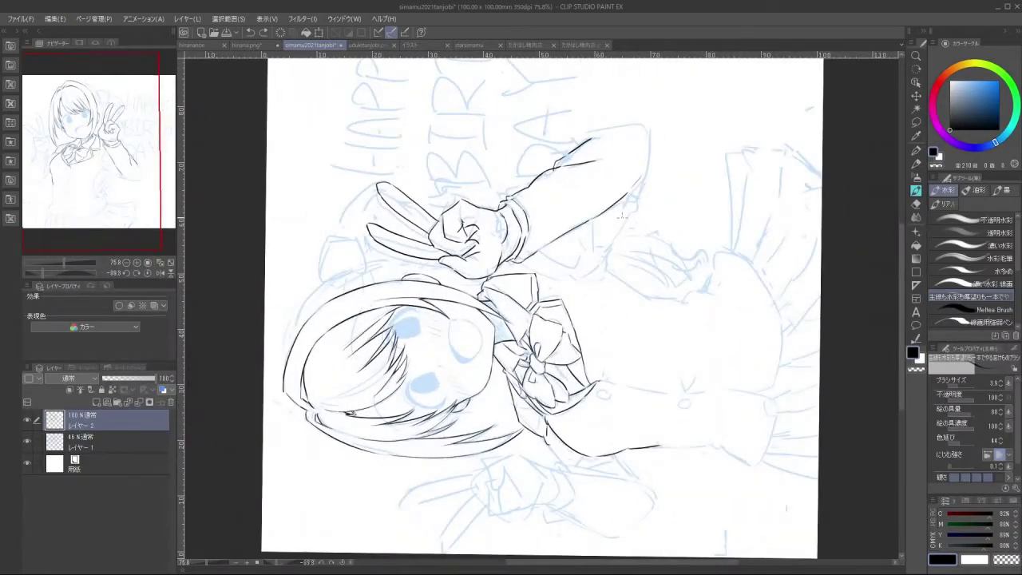
mouse_move(632, 452)
mouse_down()
mouse_move(655, 435)
mouse_move(632, 189)
mouse_up()
mouse_move(575, 447)
mouse_down()
mouse_move(659, 390)
mouse_move(674, 288)
mouse_up()
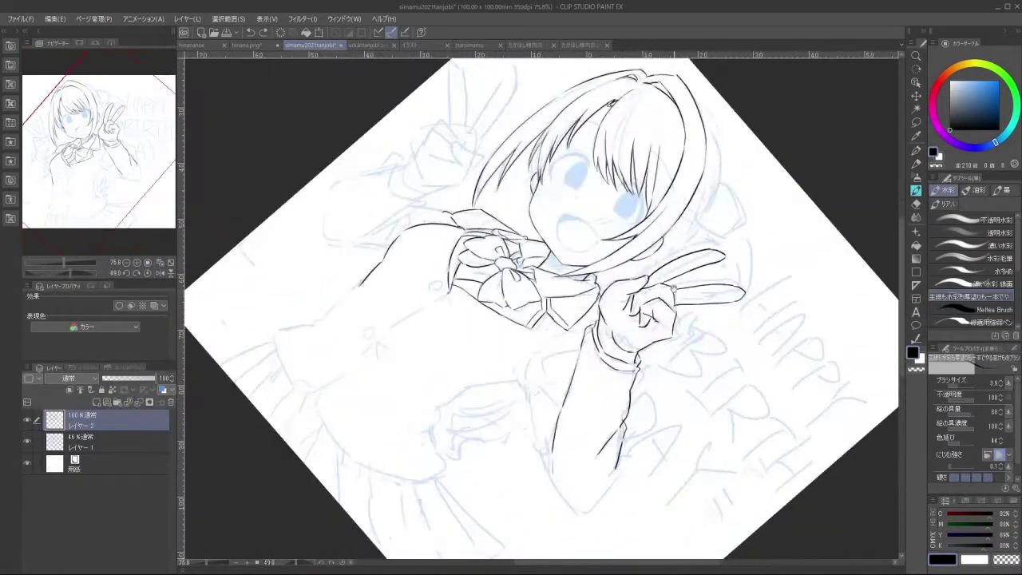
drag(667, 341, 611, 352)
drag(582, 406, 551, 380)
drag(539, 380, 571, 383)
drag(577, 480, 641, 475)
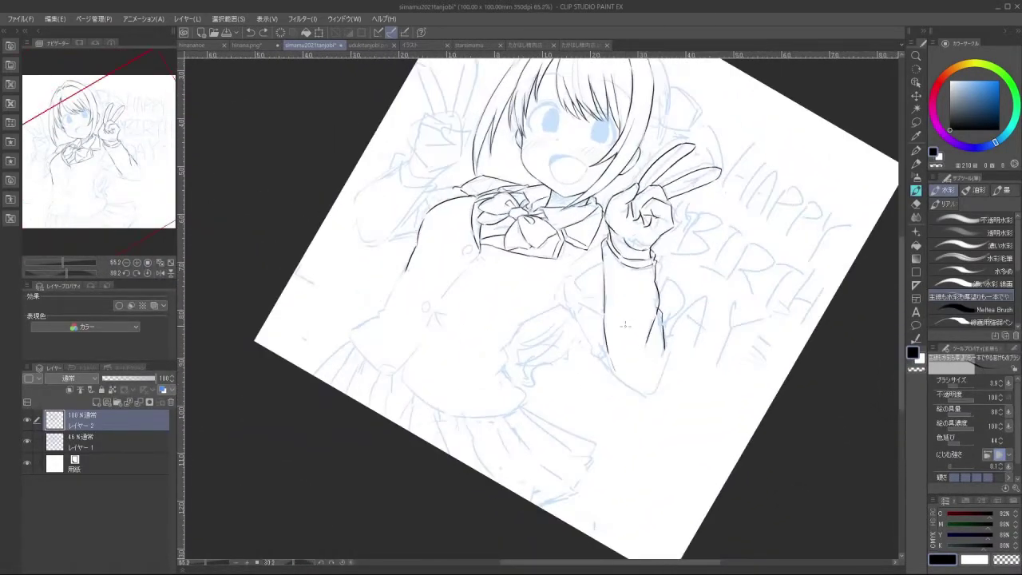
drag(606, 352, 615, 377)
Ink the underside of the right-hand upper arm from the elbow to the armpit, undoing unwanted strokes
mouse_move(666, 354)
mouse_down()
mouse_move(660, 382)
mouse_move(718, 258)
mouse_move(667, 177)
mouse_up()
drag(621, 375, 553, 195)
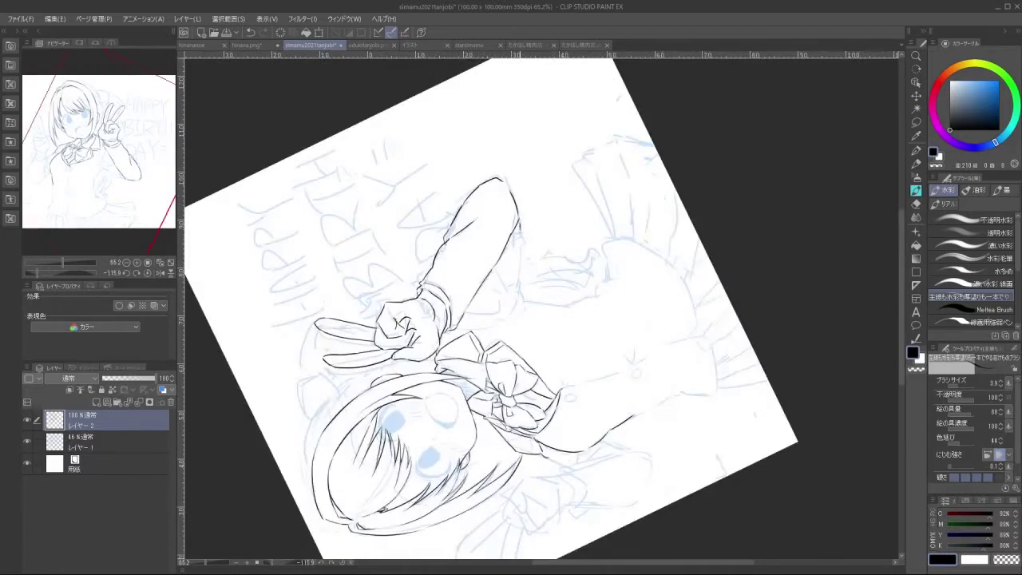
key(ctrl+z)
drag(521, 248, 524, 242)
key(ctrl+z)
drag(523, 241, 517, 310)
key(ctrl+z)
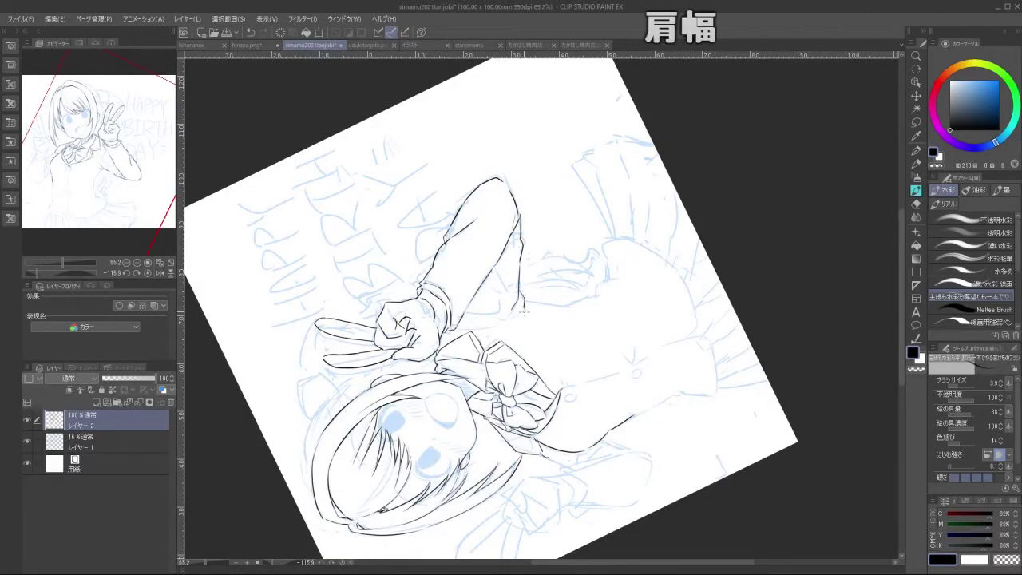
Ink the fabric folds where the right-hand sleeve meets the jacket at the armpit, undoing unwanted strokes
mouse_move(587, 425)
mouse_down()
mouse_move(669, 315)
mouse_move(624, 214)
mouse_move(557, 192)
mouse_up()
mouse_move(555, 471)
mouse_down()
mouse_move(616, 456)
mouse_move(662, 293)
mouse_up()
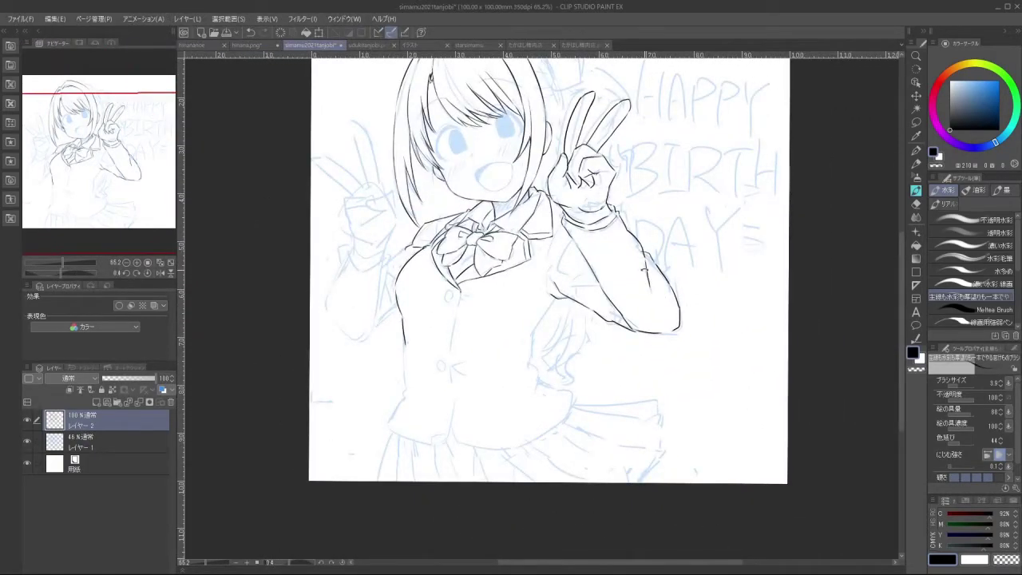
drag(550, 293, 576, 224)
key(ctrl+z)
scroll(572, 243, up, 3)
mouse_move(542, 310)
mouse_down()
mouse_move(571, 246)
mouse_move(583, 287)
mouse_up()
key(ctrl+z)
key(ctrl+z)
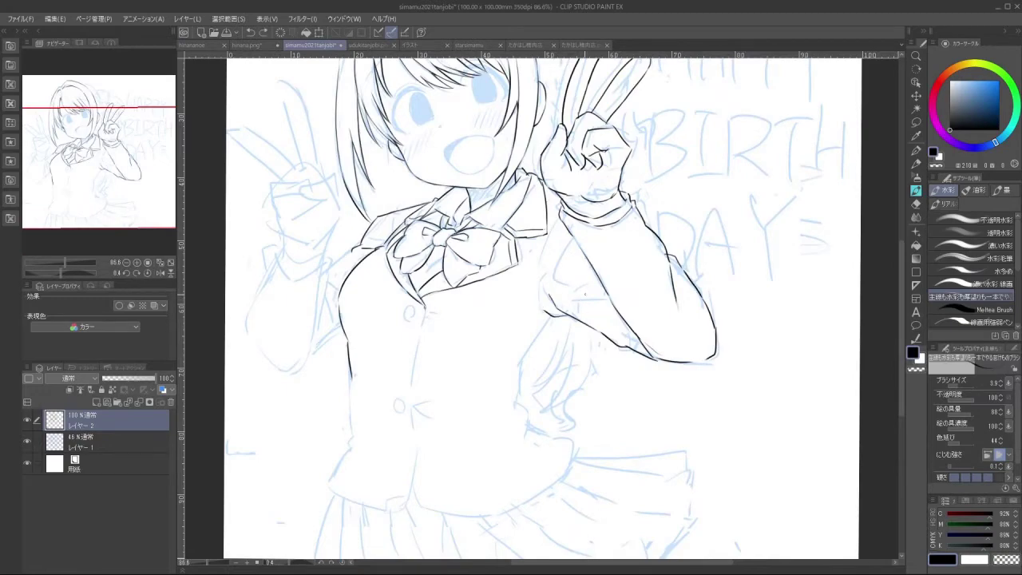
drag(573, 410, 632, 352)
mouse_move(524, 236)
mouse_down()
mouse_move(533, 272)
mouse_move(535, 237)
mouse_up()
key(ctrl+z)
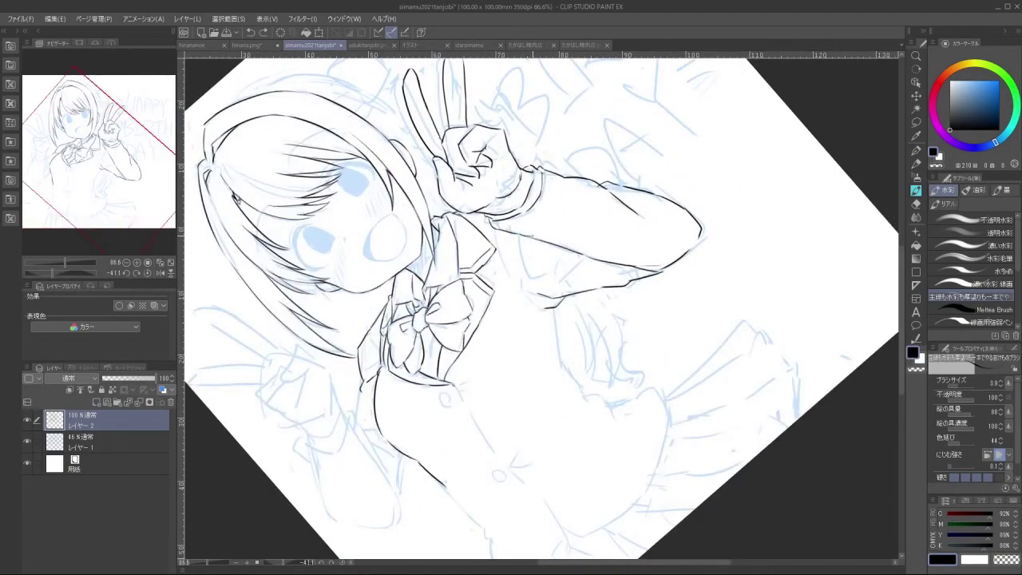
Ink the right-hand side of the jacket body from the armpit down to the waist, undoing unwanted strokes
mouse_move(620, 398)
mouse_down()
mouse_move(669, 315)
mouse_move(471, 327)
mouse_move(568, 365)
mouse_move(581, 347)
mouse_up()
key(ctrl+z)
mouse_move(579, 349)
mouse_down()
mouse_move(614, 286)
mouse_move(555, 215)
mouse_up()
mouse_move(565, 274)
mouse_down()
mouse_move(504, 279)
mouse_move(619, 295)
mouse_up()
drag(553, 287, 540, 351)
key(ctrl+z)
key(ctrl+z)
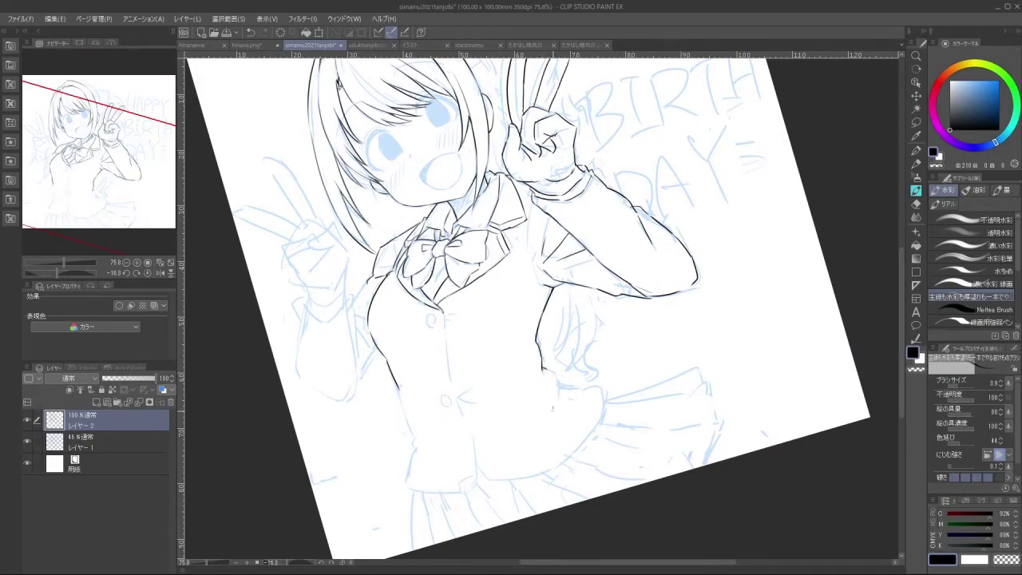
Ink the small crease at the right-hand waist of the jacket, undoing unwanted strokes
drag(552, 408, 599, 280)
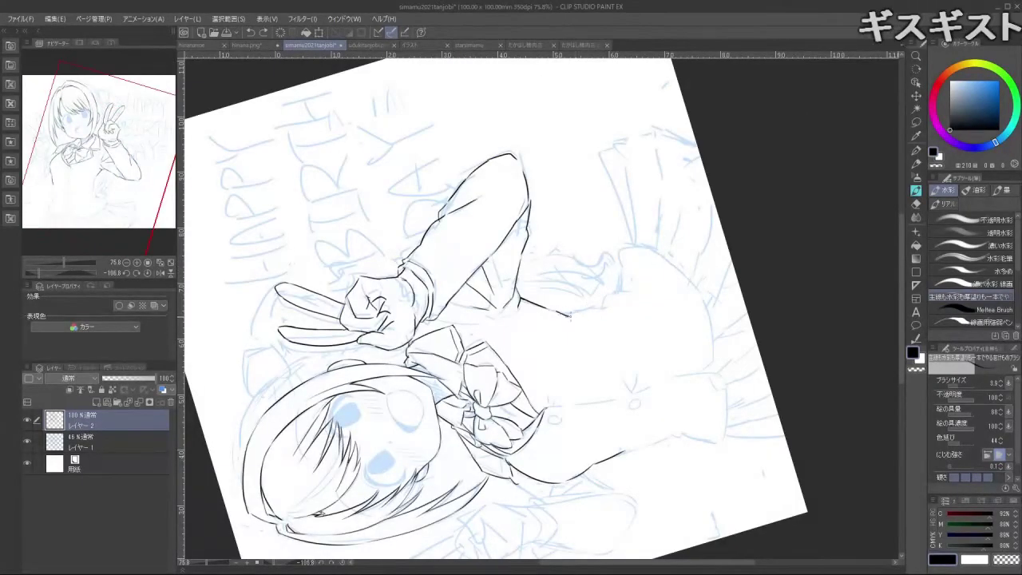
drag(552, 310, 591, 309)
mouse_move(471, 304)
mouse_down()
mouse_move(549, 395)
mouse_move(609, 300)
mouse_move(600, 273)
mouse_up()
mouse_move(499, 342)
mouse_down()
mouse_move(489, 369)
mouse_move(524, 416)
mouse_up()
drag(518, 368, 513, 382)
key(ctrl+z)
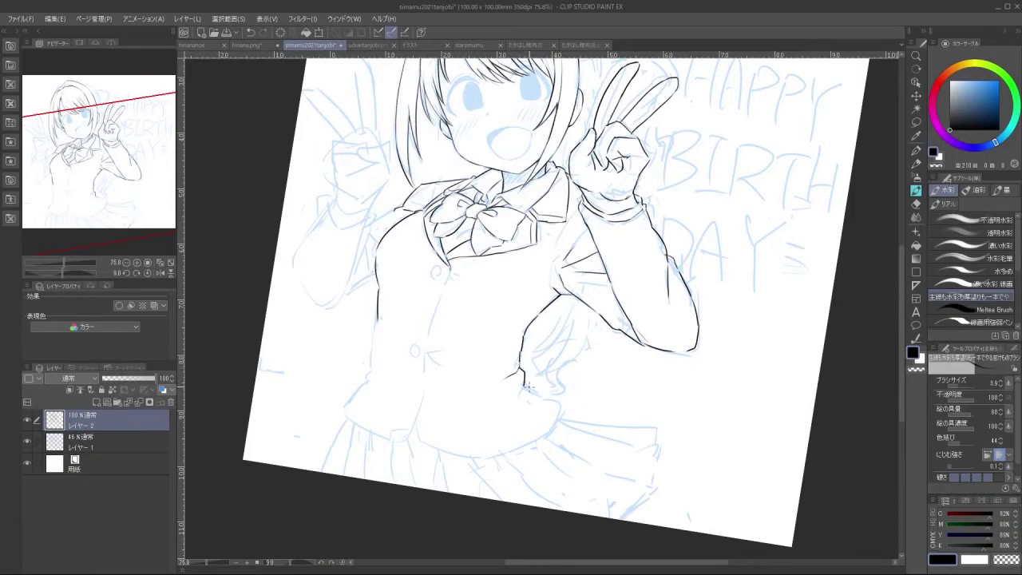
Ink the jacket's flared edge below the right-hand waist and the corner of its hem, undoing unwanted strokes
drag(526, 386, 544, 397)
mouse_move(543, 397)
mouse_down()
mouse_move(564, 398)
mouse_move(550, 426)
mouse_move(493, 402)
mouse_up()
key(ctrl+z)
key(ctrl+z)
mouse_move(532, 441)
mouse_down()
mouse_move(551, 442)
mouse_move(555, 421)
mouse_up()
Increase the inking brush size to about 7.5
scroll(555, 421, up, 2)
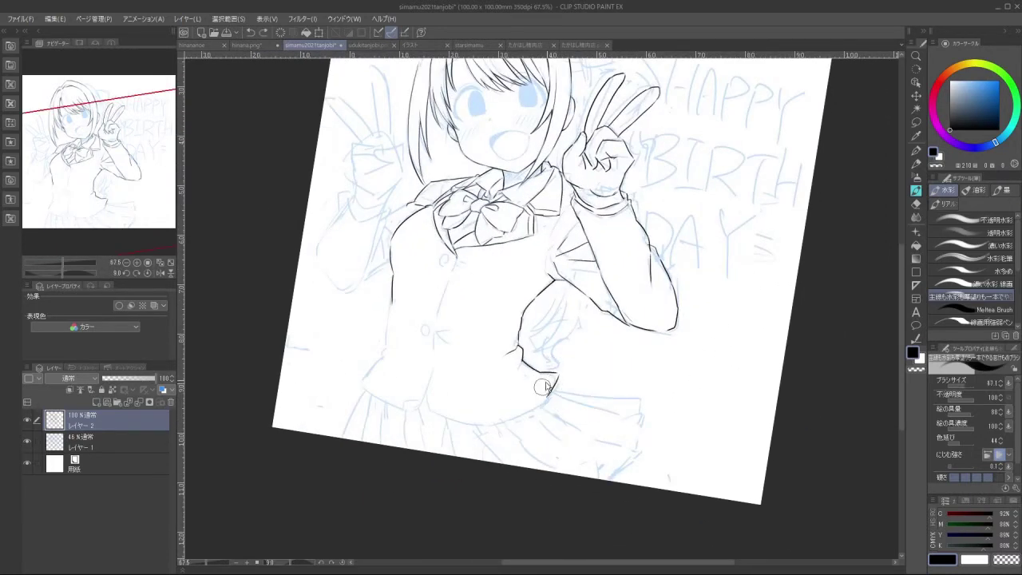
drag(545, 401, 545, 402)
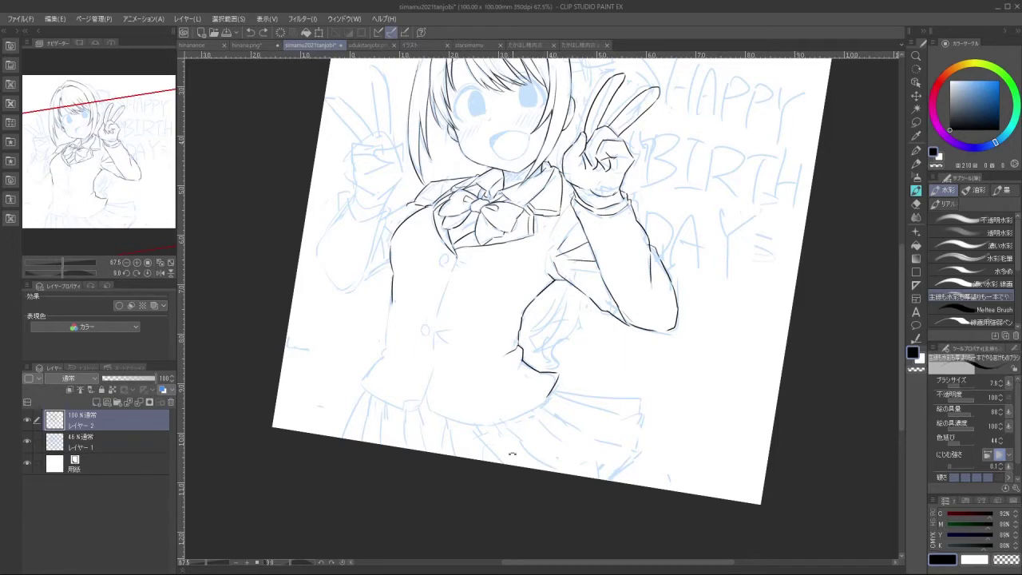
mouse_move(595, 342)
mouse_down()
mouse_move(605, 328)
mouse_move(576, 275)
mouse_up()
scroll(448, 340, up, 2)
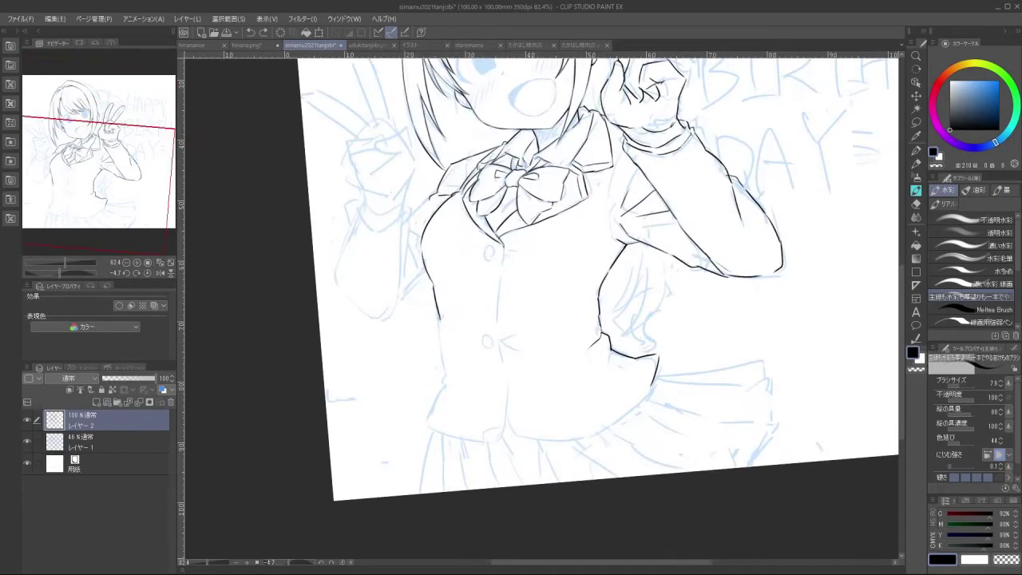
Reduce the brush size to about 5.3 and ink the jacket's left-hand side down past the waist to the hem, undoing unwanted strokes
key([)
drag(438, 313, 453, 381)
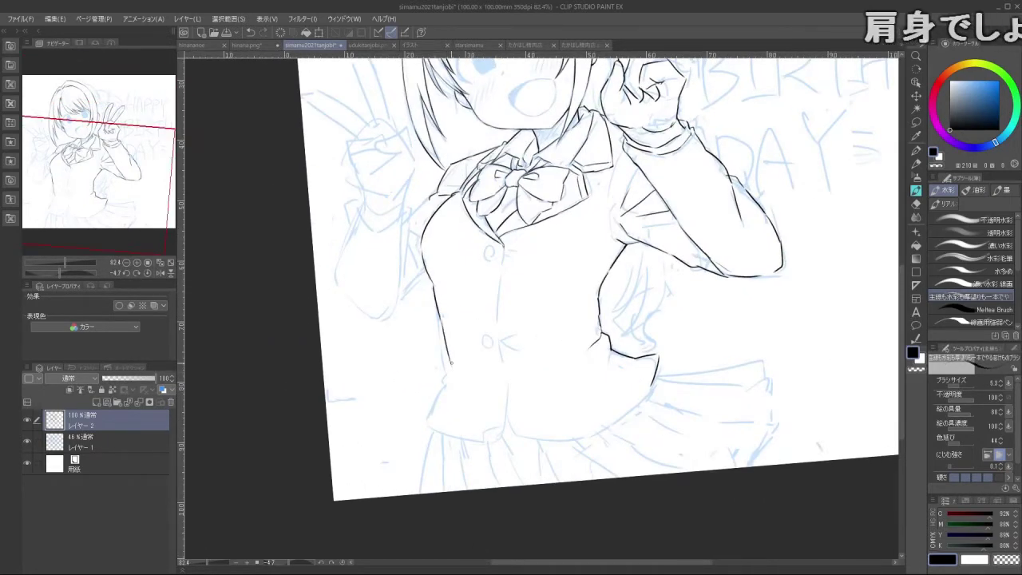
drag(598, 330, 600, 291)
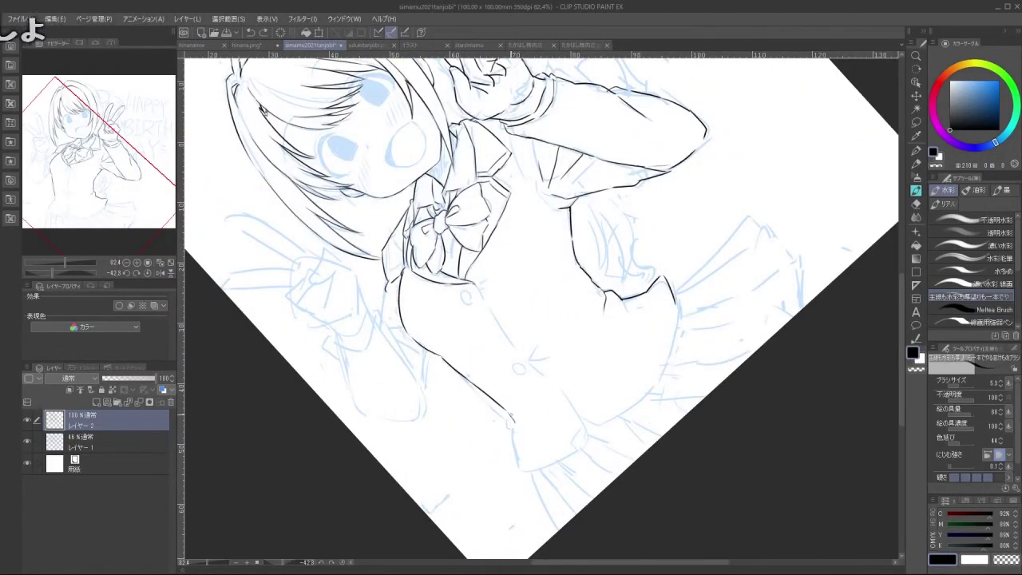
mouse_move(509, 415)
mouse_down()
mouse_move(521, 449)
mouse_move(589, 436)
mouse_move(570, 438)
mouse_move(587, 427)
mouse_move(532, 434)
mouse_up()
key(ctrl+z)
key(ctrl+z)
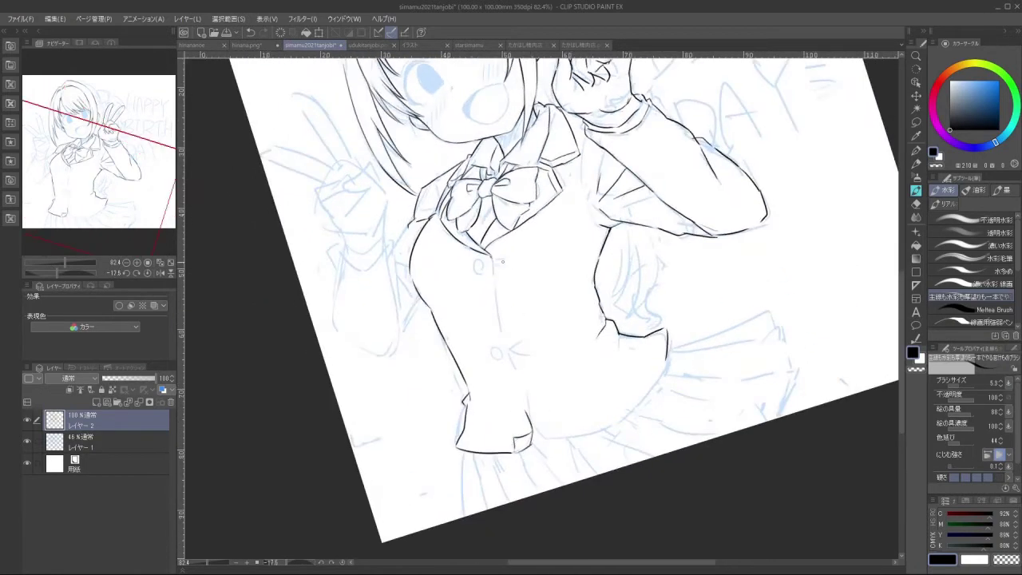
Ink the jacket's front opening edge from below the bow down to the hem, undoing unwanted strokes
drag(493, 252, 540, 232)
key(ctrl+z)
key(ctrl+z)
drag(491, 256, 497, 315)
key(ctrl+z)
key(ctrl+z)
drag(491, 256, 499, 334)
mouse_move(582, 457)
mouse_down()
mouse_move(536, 463)
mouse_move(489, 453)
mouse_up()
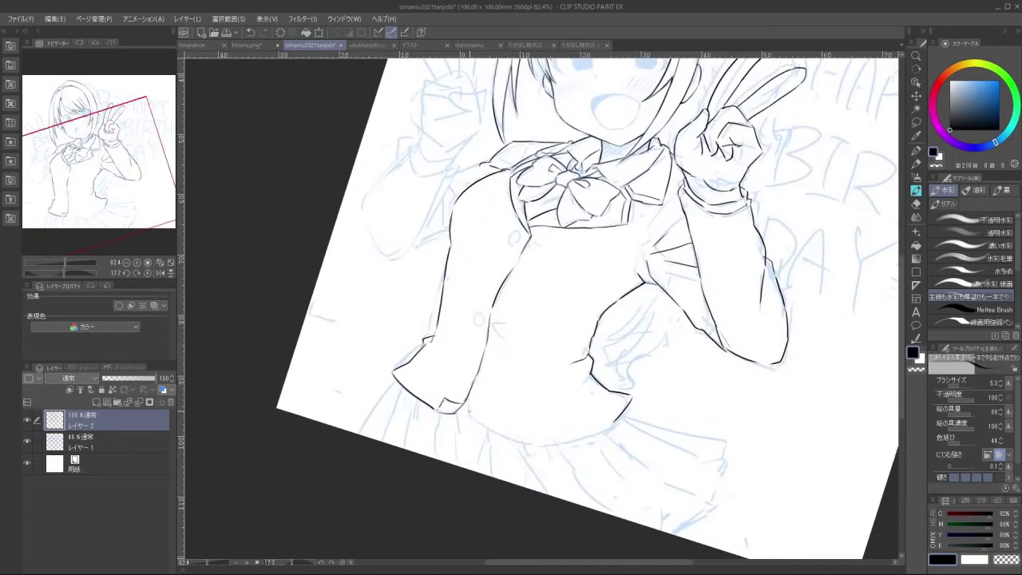
Ink the curved bottom hem of the jacket from the front opening around to its right-hand corner, undoing unwanted strokes
drag(467, 400, 501, 436)
drag(530, 484, 672, 369)
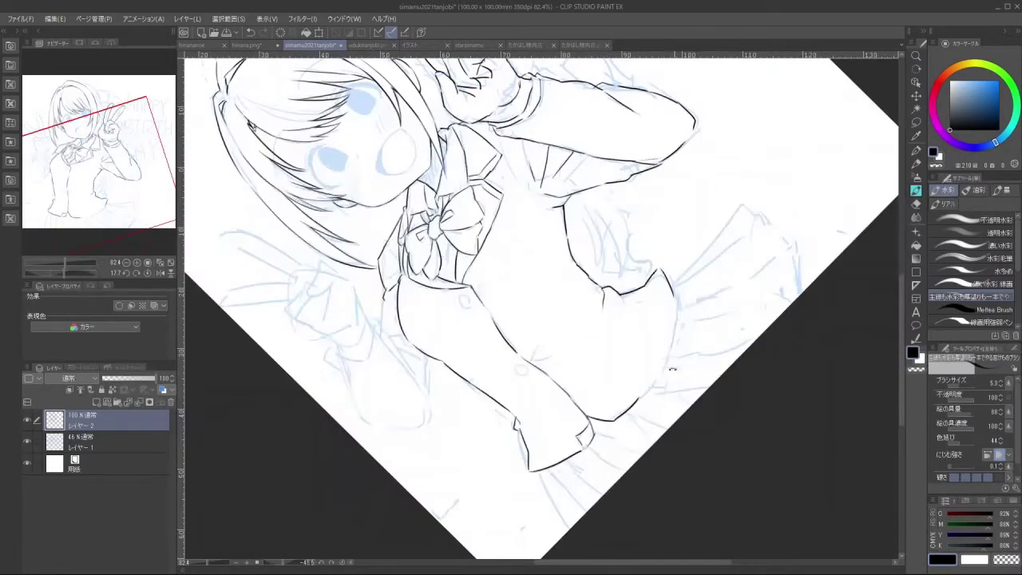
key(ctrl+z)
mouse_move(675, 301)
mouse_down()
mouse_move(669, 341)
mouse_move(638, 398)
mouse_up()
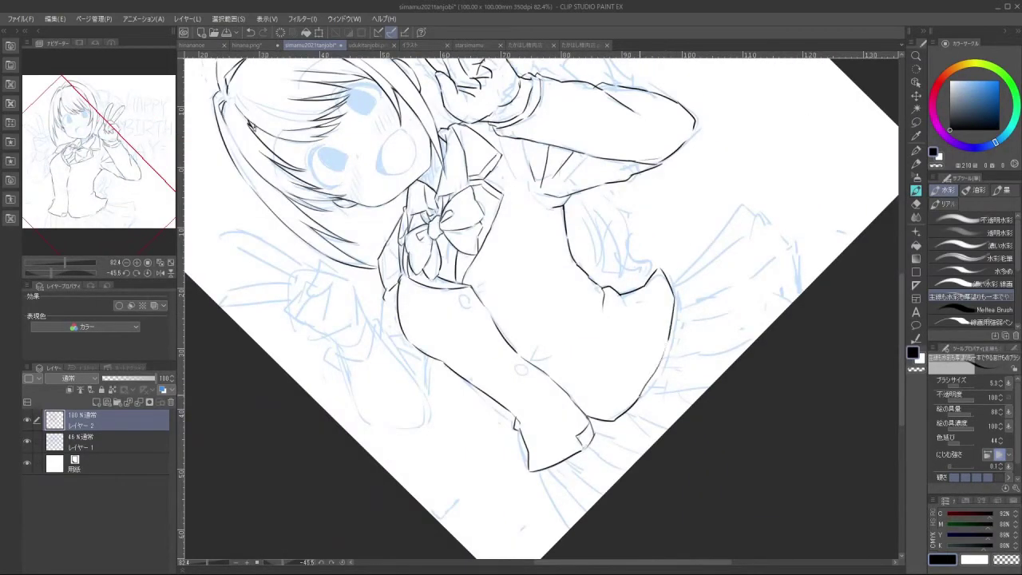
Examine the inked figure as a whole and up close from several canvas angles
drag(664, 467, 553, 480)
drag(656, 427, 576, 362)
scroll(576, 318, up, 4)
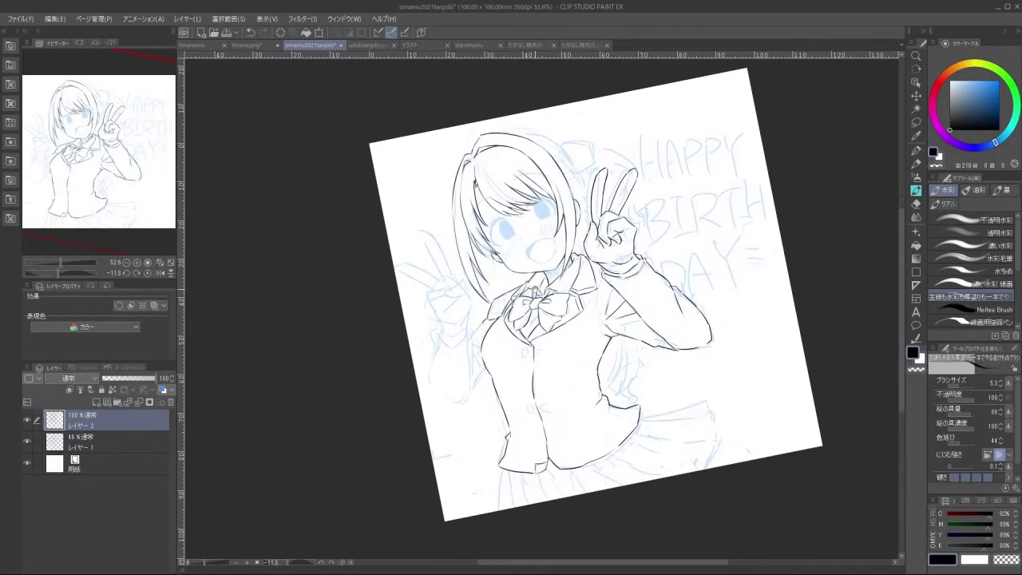
scroll(631, 295, up, 3)
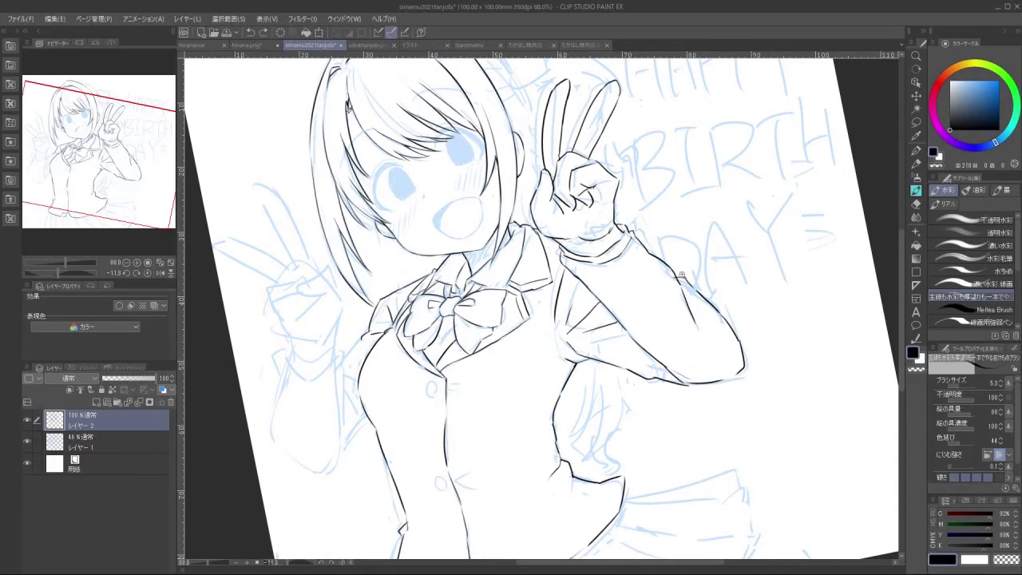
mouse_move(681, 275)
mouse_down()
mouse_move(641, 239)
mouse_move(701, 232)
mouse_move(715, 293)
mouse_up()
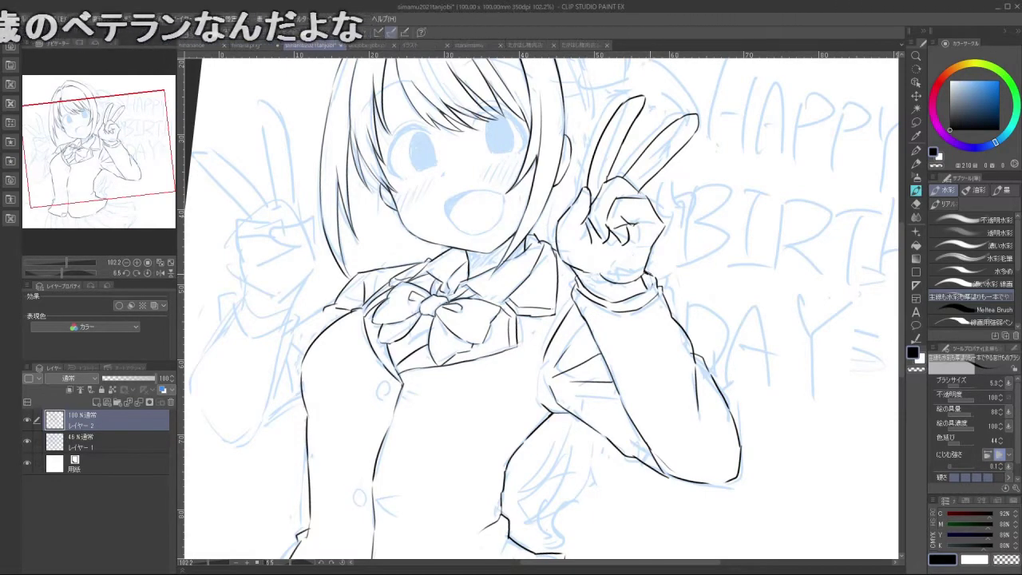
drag(693, 299, 675, 218)
mouse_move(511, 441)
mouse_down()
mouse_move(637, 411)
mouse_move(581, 186)
mouse_move(505, 188)
mouse_up()
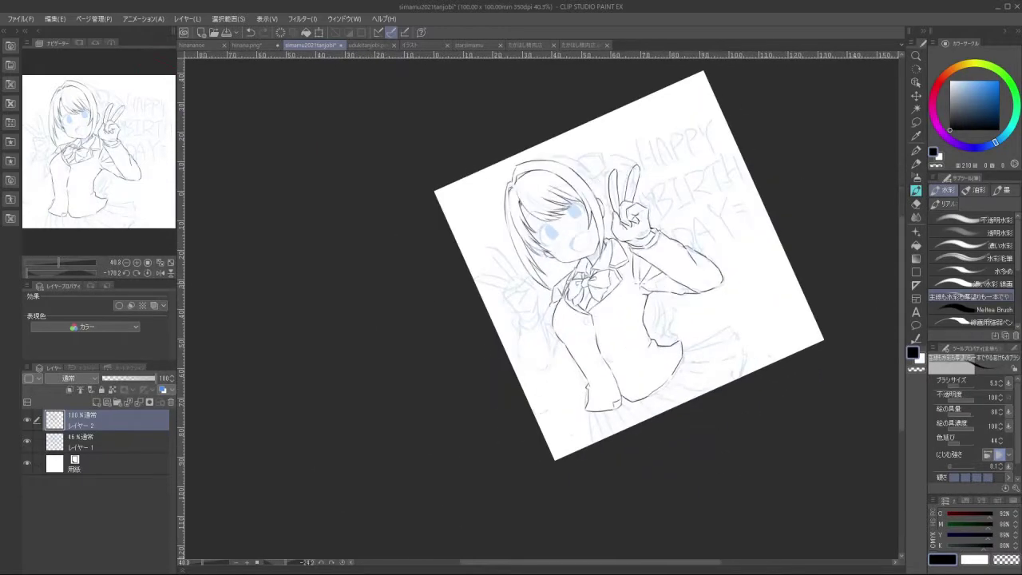
scroll(523, 267, up, 2)
scroll(572, 297, down, 2)
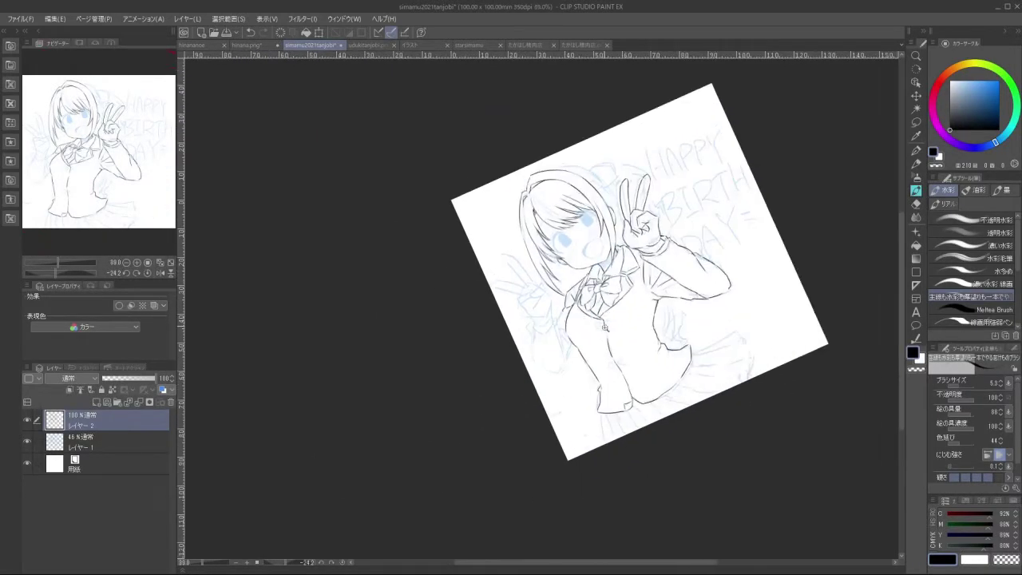
scroll(607, 336, up, 1)
drag(653, 453, 590, 432)
scroll(613, 306, up, 3)
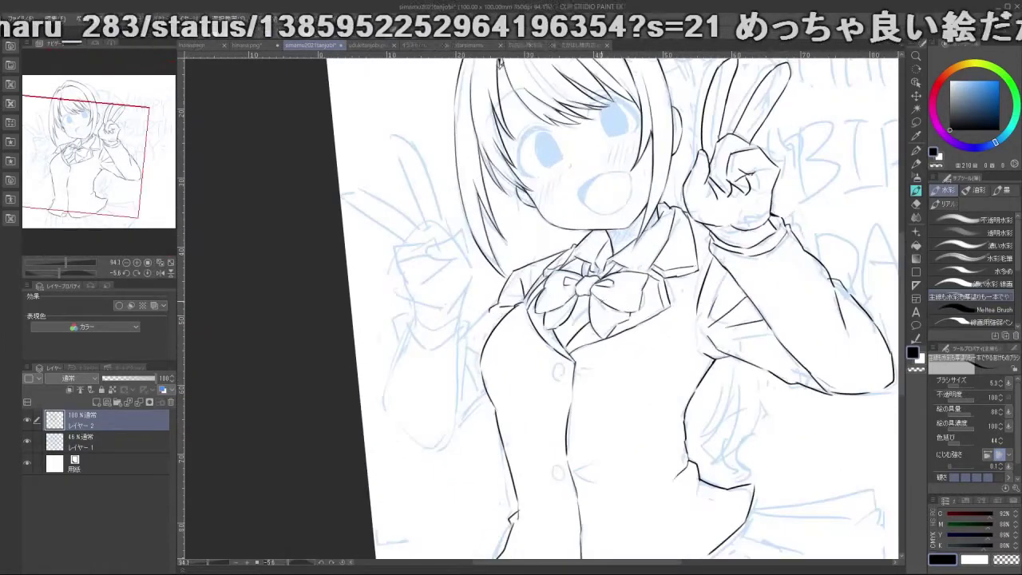
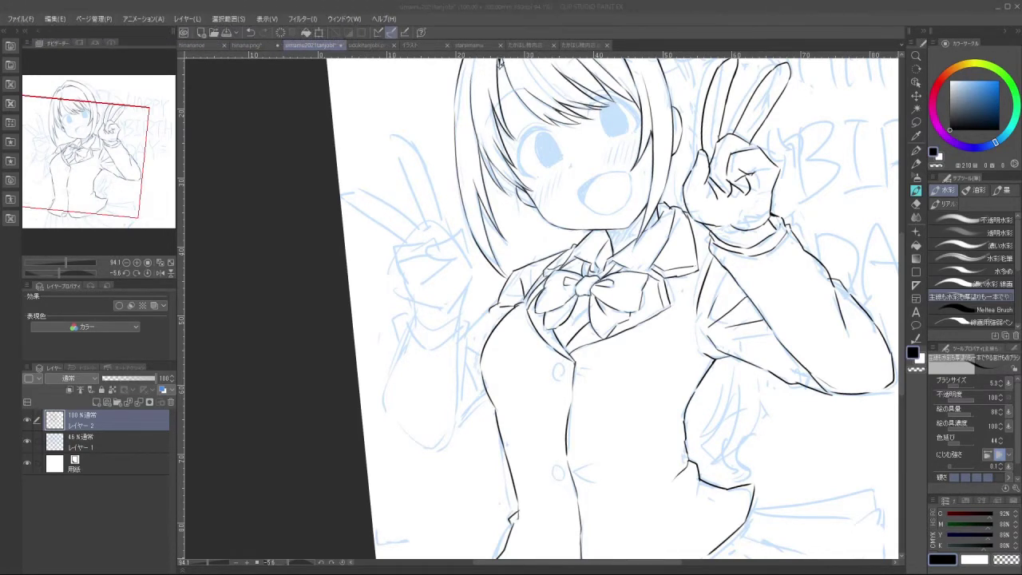
Ink the cuff edge and the inner side of the sleeve on the left-hand arm, undoing unwanted strokes
mouse_move(406, 324)
mouse_down()
mouse_move(430, 341)
mouse_move(466, 327)
mouse_up()
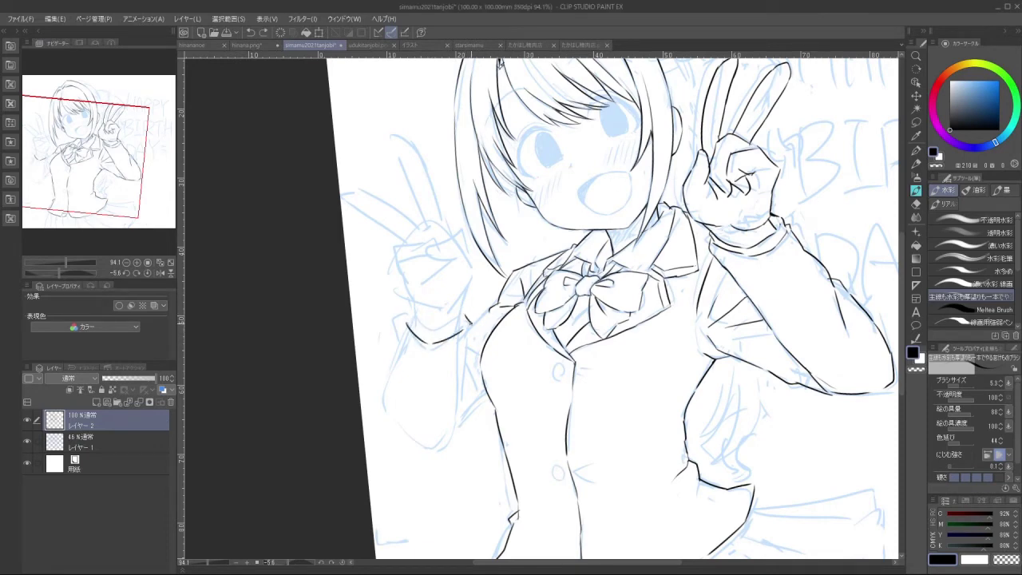
drag(465, 335, 457, 406)
mouse_move(532, 498)
mouse_down()
mouse_move(566, 497)
mouse_move(664, 455)
mouse_up()
key(ctrl+z)
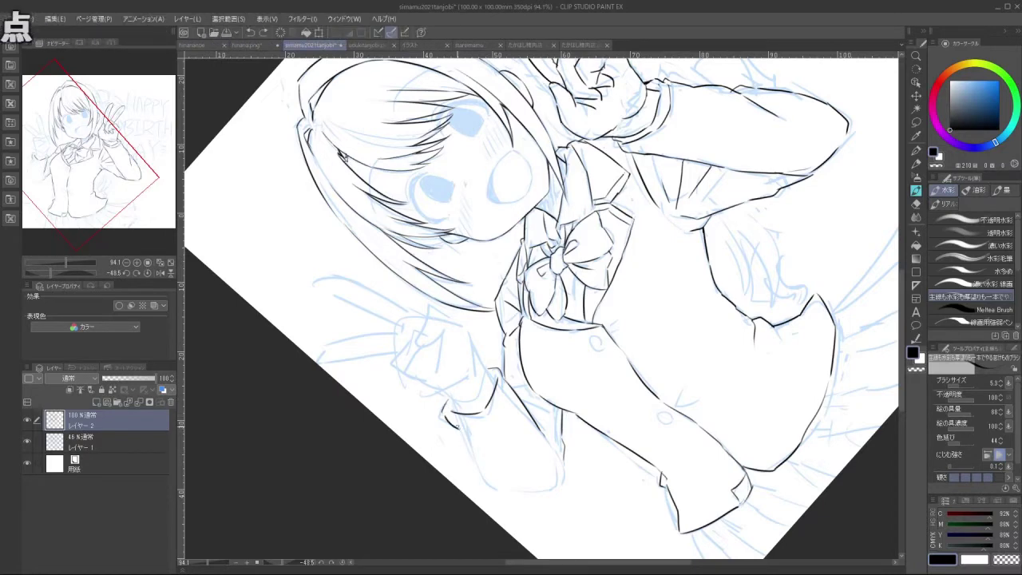
Ink the outer side and rounded elbow of the left-hand sleeve, undoing unwanted strokes
mouse_move(457, 428)
mouse_down()
mouse_move(489, 487)
mouse_move(548, 499)
mouse_up()
key(ctrl+z)
drag(484, 481, 531, 500)
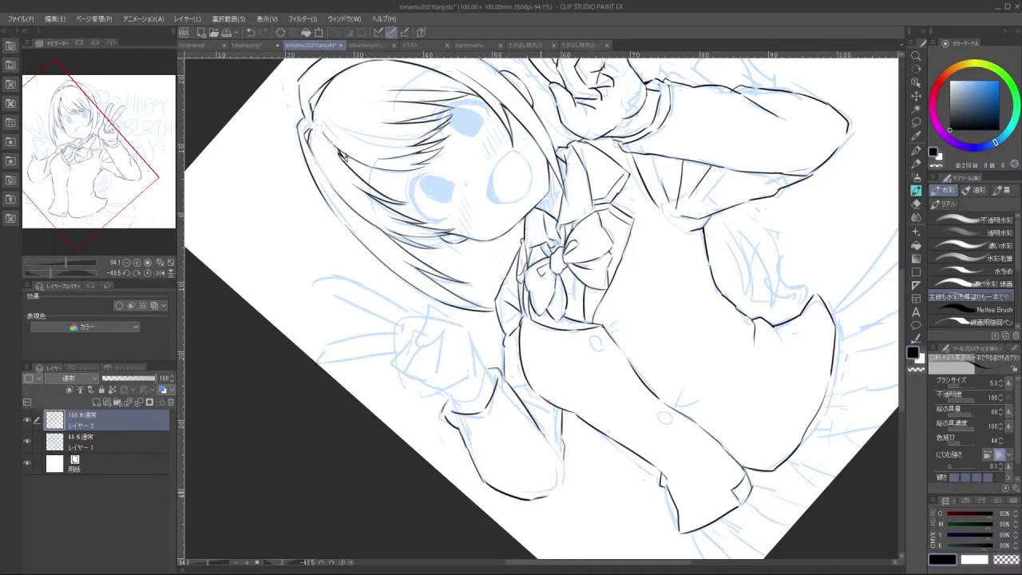
key(ctrl+z)
mouse_move(481, 478)
mouse_down()
mouse_move(499, 496)
mouse_move(559, 495)
mouse_up()
Ink the short upper-arm lines between the left-hand elbow and the jacket body, undoing unwanted strokes
drag(532, 412, 557, 424)
key(ctrl+z)
drag(529, 410, 555, 431)
key(ctrl+z)
drag(534, 417, 554, 430)
drag(521, 527, 740, 400)
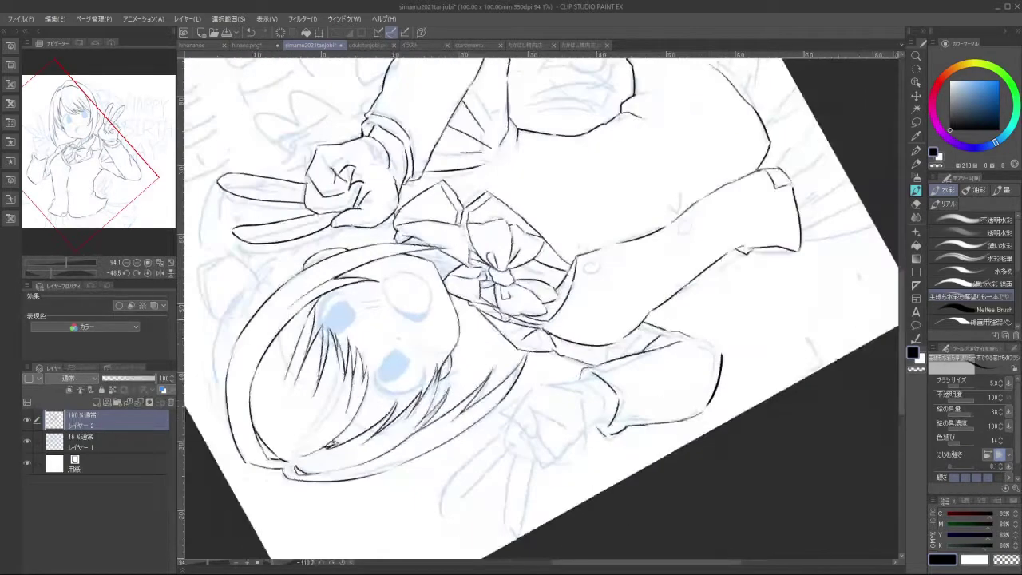
key(ctrl+z)
mouse_move(698, 341)
mouse_down()
mouse_move(719, 354)
mouse_move(710, 344)
mouse_up()
key(ctrl+z)
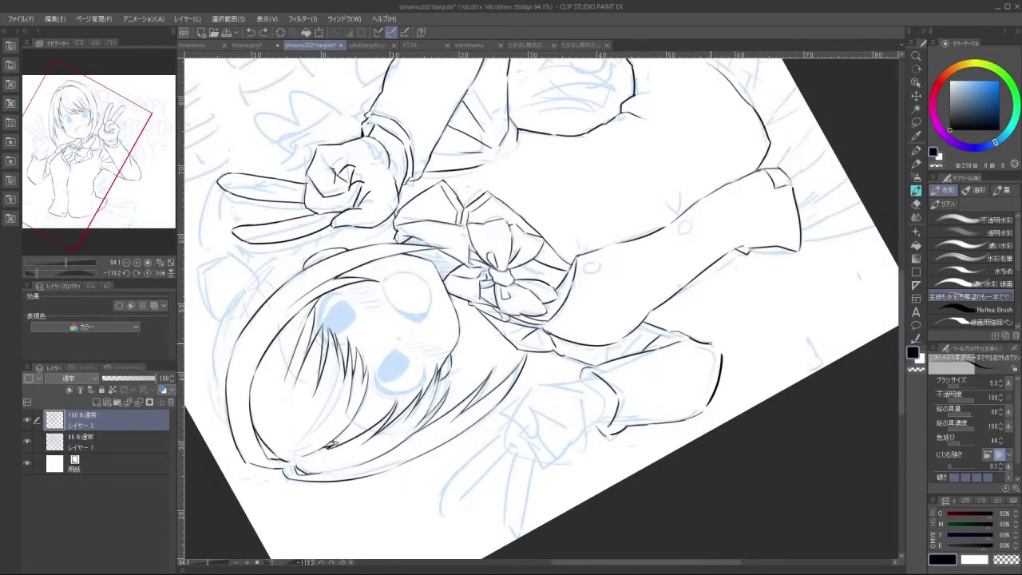
drag(564, 169, 646, 350)
drag(734, 296, 509, 273)
drag(609, 367, 622, 349)
Ink the skirt's pleat lines below the left and middle parts of the jacket hem, undoing unwanted strokes
drag(528, 397, 542, 388)
scroll(542, 386, up, 2)
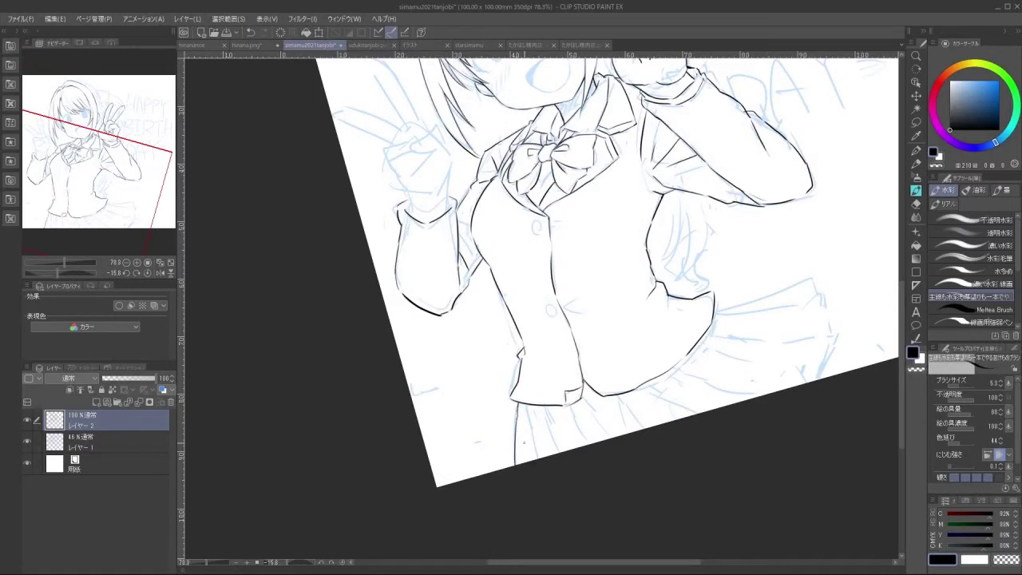
key(ctrl+z)
mouse_move(541, 405)
mouse_down()
mouse_move(555, 455)
mouse_move(585, 445)
mouse_up()
drag(584, 402, 605, 431)
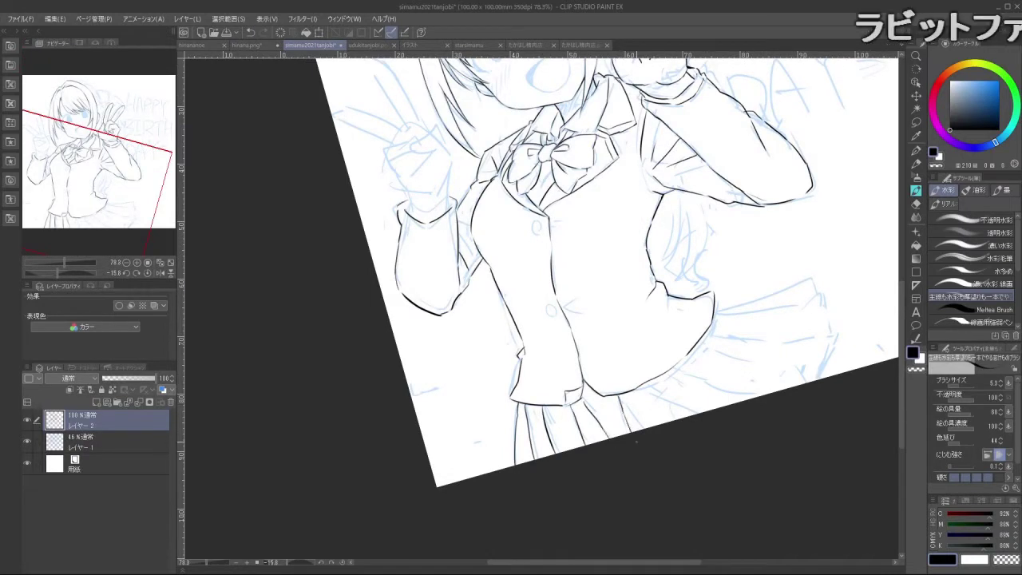
Ink the slanted skirt pleats below the right-hand part of the jacket hem, undoing unwanted strokes
mouse_move(618, 397)
mouse_down()
mouse_move(652, 436)
mouse_move(651, 396)
mouse_move(678, 417)
mouse_move(652, 385)
mouse_move(691, 415)
mouse_up()
key(ctrl+z)
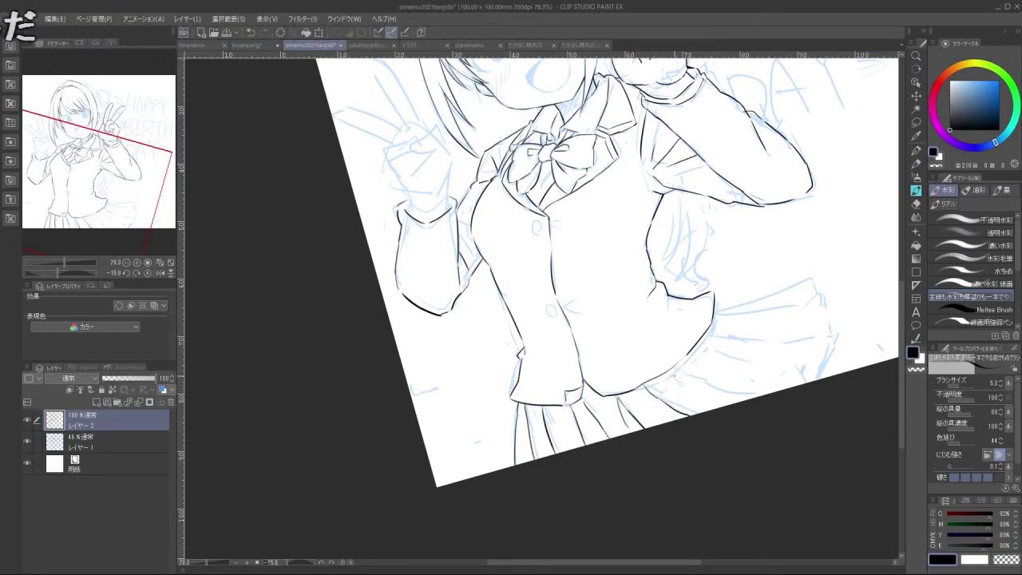
key(ctrl+z)
drag(665, 375, 698, 389)
drag(707, 393, 749, 400)
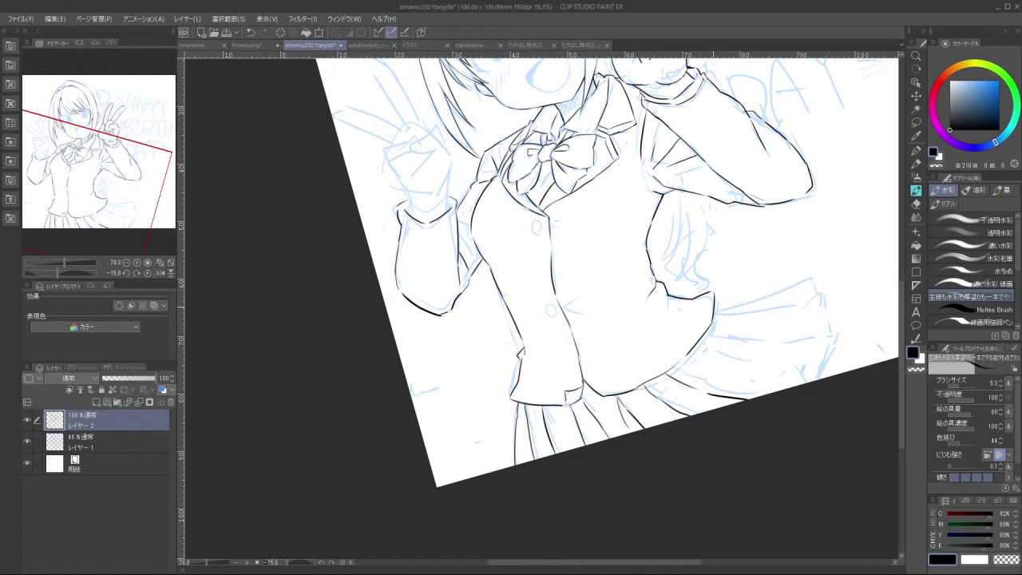
Ink the top edge and first flared pleat of the skirt on the right-hand side, undoing unwanted strokes
key(ctrl+z)
drag(714, 310, 773, 293)
key(ctrl+z)
drag(714, 310, 799, 284)
mouse_move(713, 322)
mouse_down()
mouse_move(822, 292)
mouse_move(826, 337)
mouse_up()
key(ctrl+z)
mouse_move(706, 342)
mouse_down()
mouse_move(829, 335)
mouse_move(823, 371)
mouse_up()
key(ctrl+z)
key(ctrl+z)
key(ctrl+z)
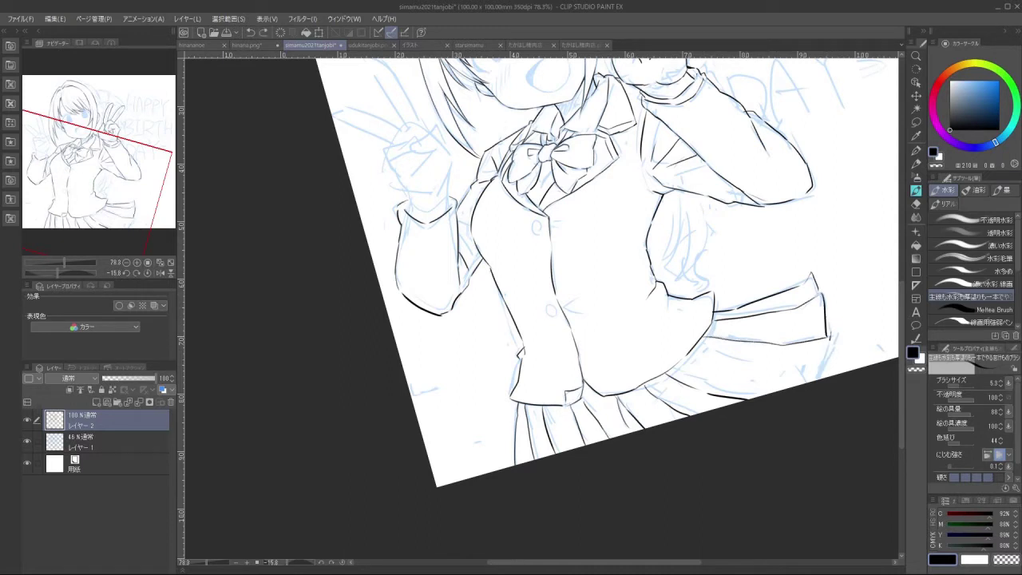
Ink the lower flared pleat and its outer edge on the skirt's right-hand side, undoing unwanted strokes
drag(831, 335, 822, 374)
drag(701, 356, 750, 369)
key(ctrl+z)
drag(692, 354, 818, 376)
Draw the small buttons on the left-hand sleeve just below the cuff
scroll(799, 400, down, 5)
scroll(679, 390, up, 3)
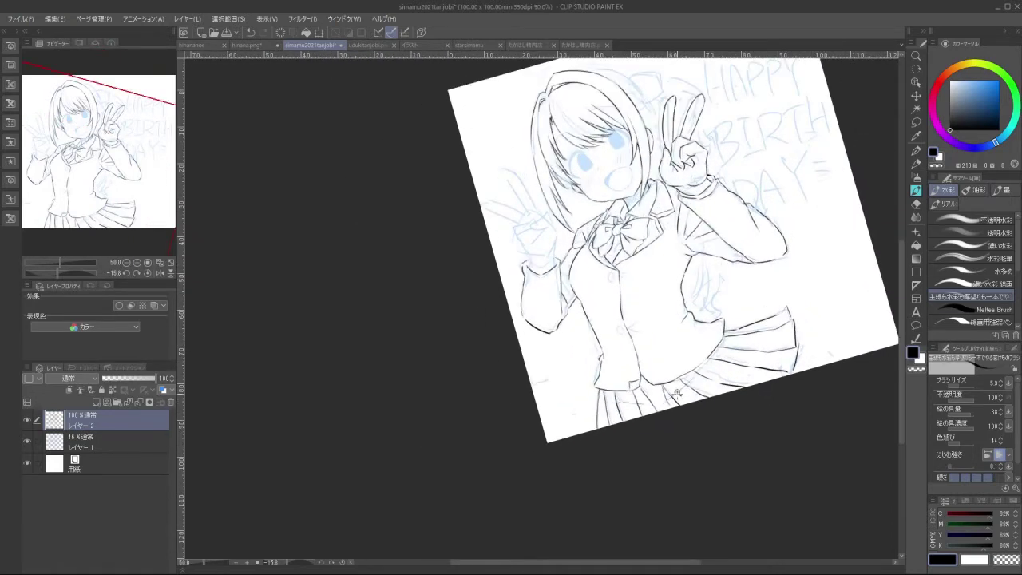
scroll(675, 393, down, 3)
scroll(635, 367, up, 4)
scroll(557, 280, up, 2)
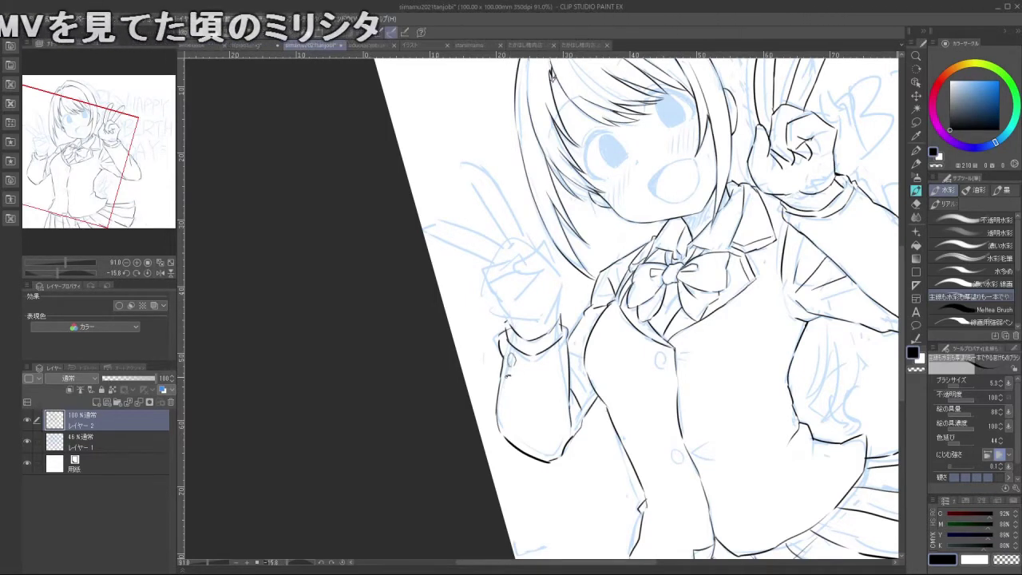
drag(509, 376, 516, 379)
Ink the wrist and inner cuff of the left-hand arm, undoing unwanted strokes
mouse_move(603, 455)
mouse_down()
mouse_move(681, 385)
mouse_move(655, 399)
mouse_move(609, 182)
mouse_move(437, 209)
mouse_move(399, 322)
mouse_up()
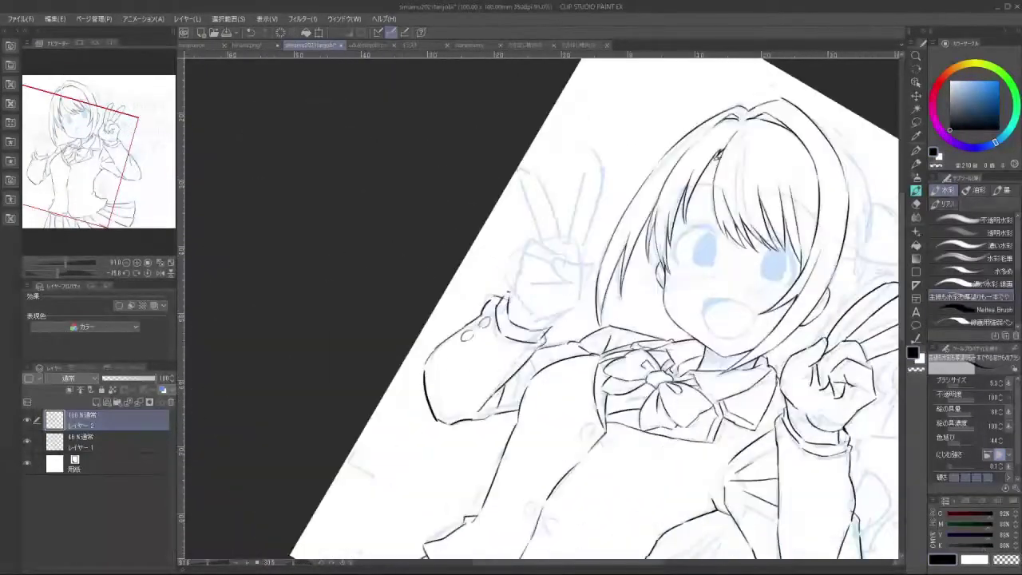
drag(651, 317, 652, 424)
mouse_move(652, 425)
mouse_down()
mouse_move(631, 452)
mouse_move(736, 389)
mouse_up()
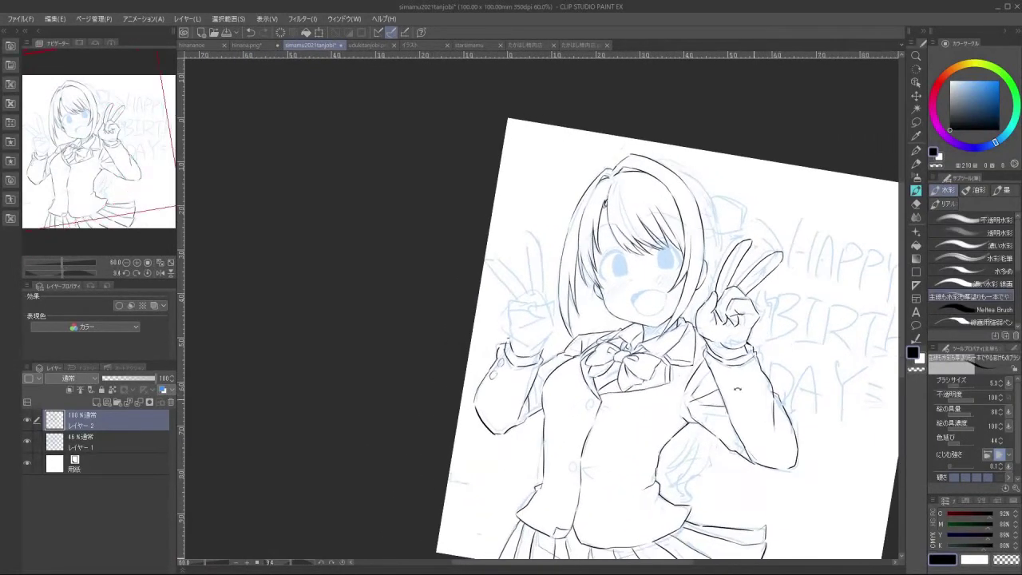
scroll(561, 333, up, 2)
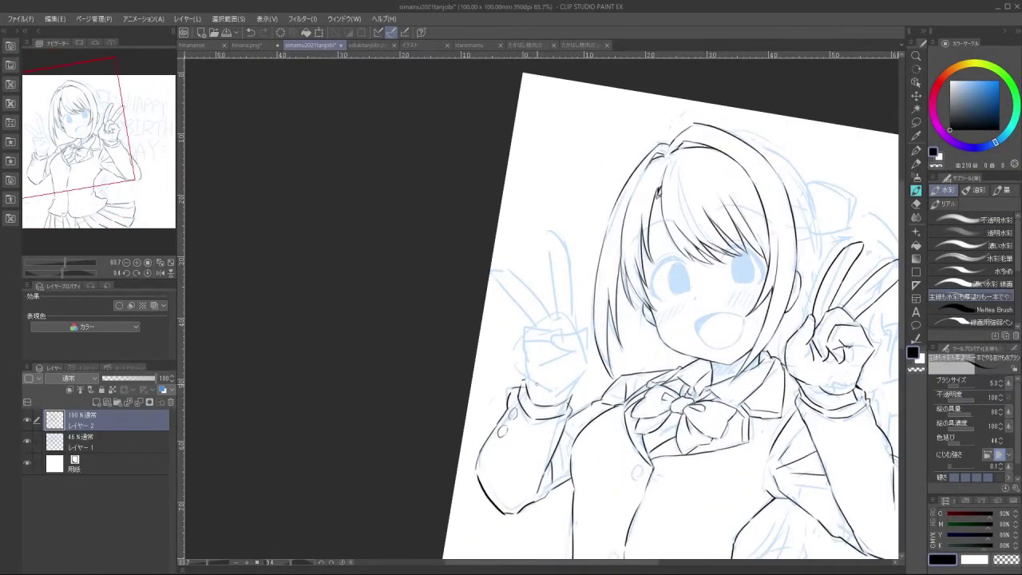
mouse_move(525, 373)
mouse_down()
mouse_move(552, 391)
mouse_move(524, 377)
mouse_move(565, 389)
mouse_move(574, 380)
mouse_move(555, 396)
mouse_up()
key(ctrl+z)
key(ctrl+z)
key(ctrl+z)
key(ctrl+z)
key(ctrl+z)
Ink the upper contour and knuckles of the left-hand peace-sign hand, undoing unwanted strokes
mouse_move(586, 329)
mouse_down()
mouse_move(565, 349)
mouse_move(555, 333)
mouse_up()
key(ctrl+z)
key(ctrl+z)
key(ctrl+z)
drag(534, 430, 568, 302)
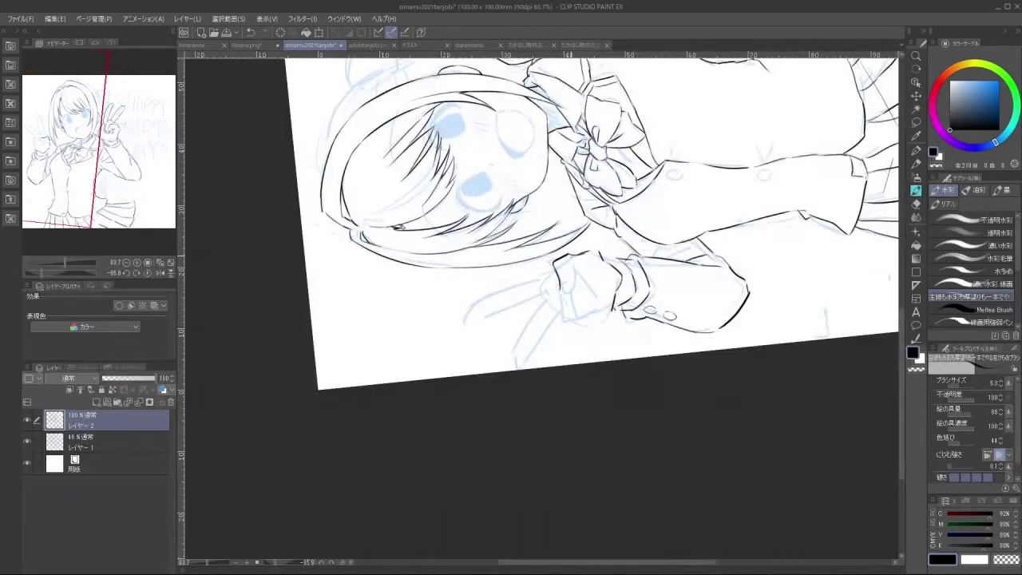
key(ctrl+z)
drag(566, 256, 585, 252)
drag(585, 366, 593, 359)
drag(565, 262, 572, 286)
key(ctrl+z)
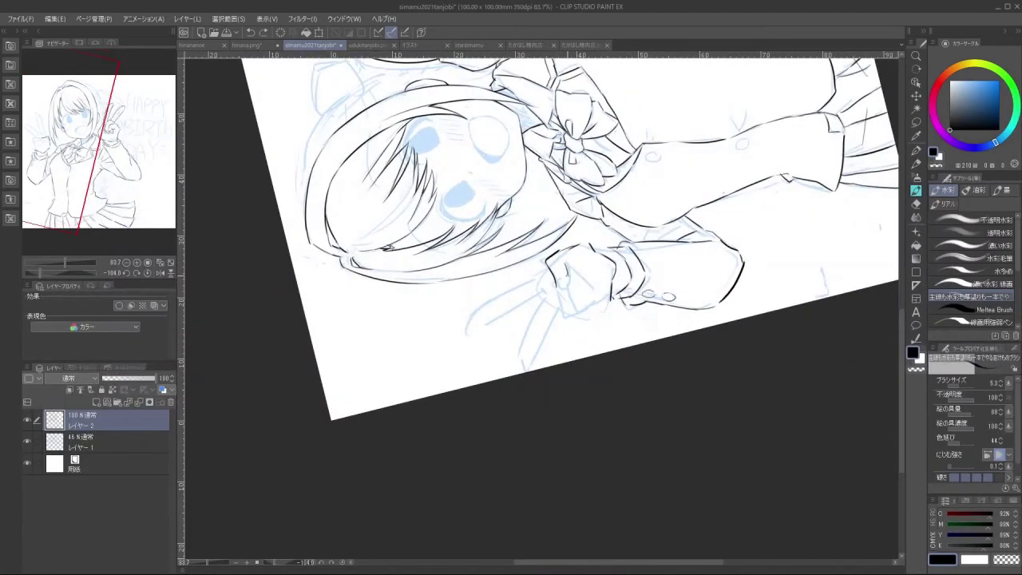
key(ctrl+z)
Ink the thumb and folded fingers of the left-hand peace-sign hand, undoing unwanted strokes
drag(597, 453, 672, 397)
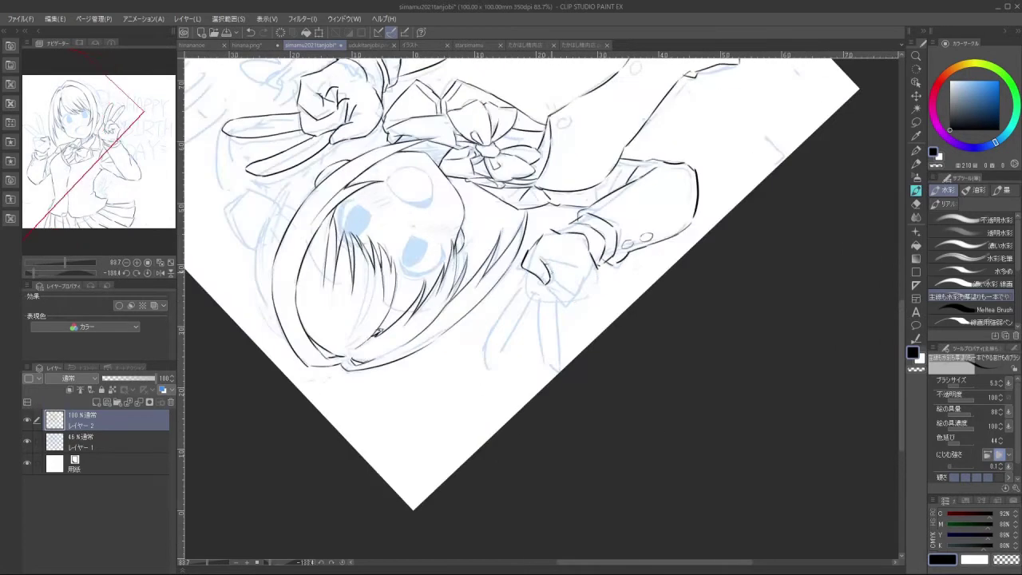
key(ctrl+z)
drag(546, 283, 555, 304)
mouse_move(564, 268)
mouse_down()
mouse_move(555, 300)
mouse_move(548, 289)
mouse_move(572, 300)
mouse_up()
key(ctrl+z)
key(ctrl+z)
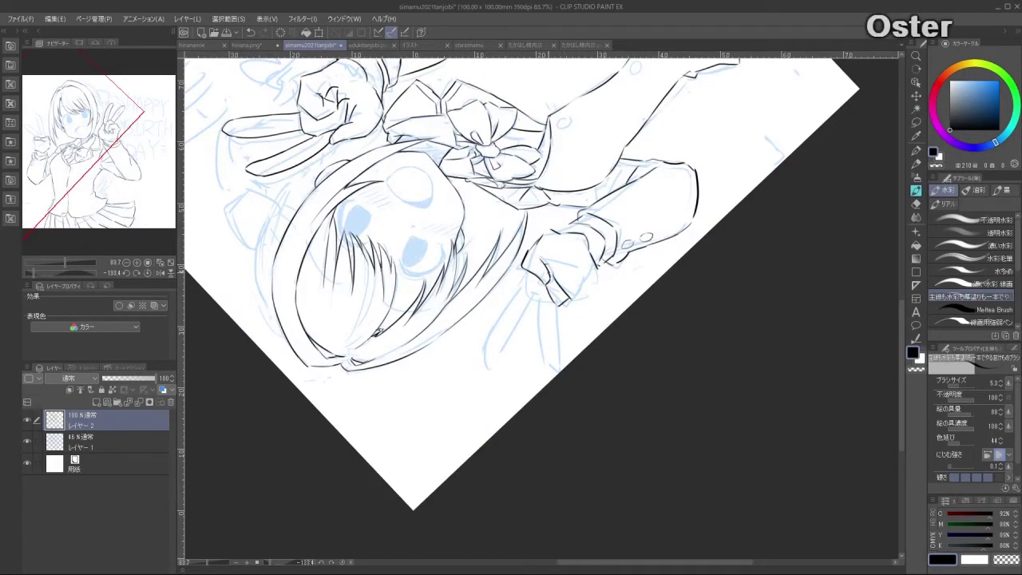
drag(554, 259, 569, 280)
Ink the palm and wrist contours of the left-hand peace-sign hand, undoing unwanted strokes
mouse_move(507, 390)
mouse_down()
mouse_move(618, 358)
mouse_move(626, 266)
mouse_up()
drag(502, 312, 545, 377)
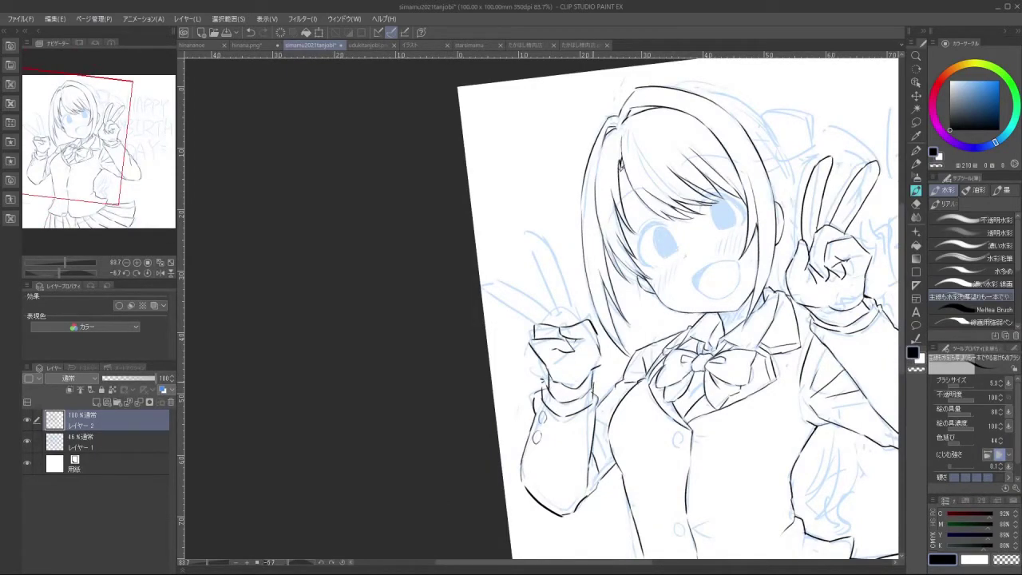
key(ctrl+z)
mouse_move(594, 369)
mouse_down()
mouse_move(591, 387)
mouse_move(632, 301)
mouse_move(610, 366)
mouse_up()
key(ctrl+z)
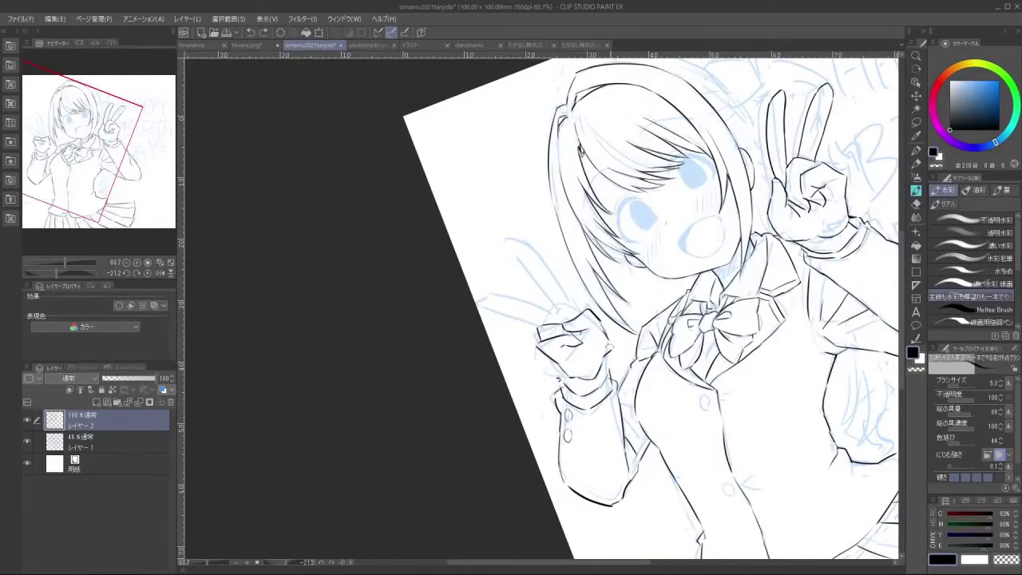
key(ctrl+z)
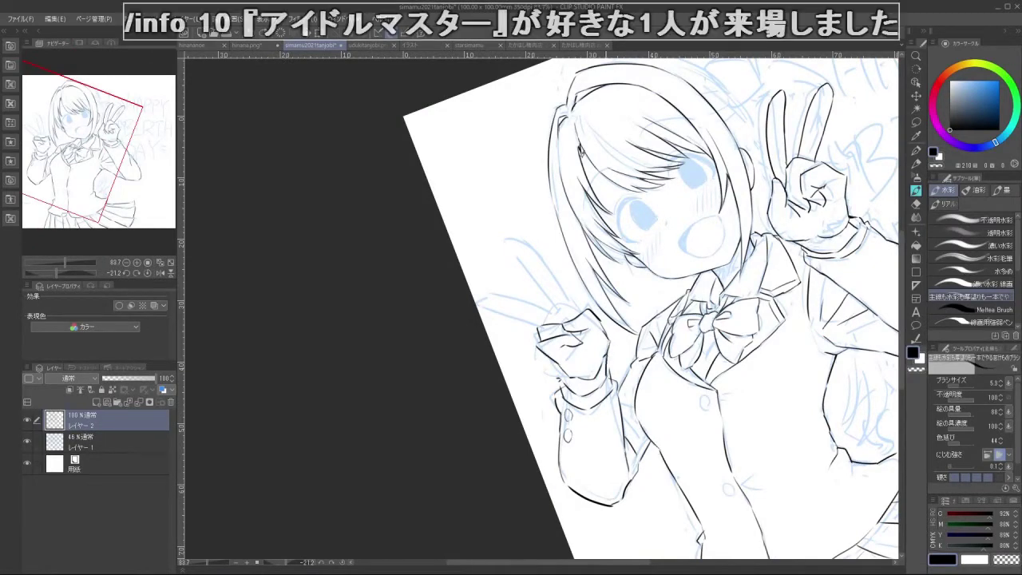
drag(449, 418, 652, 399)
drag(401, 313, 667, 224)
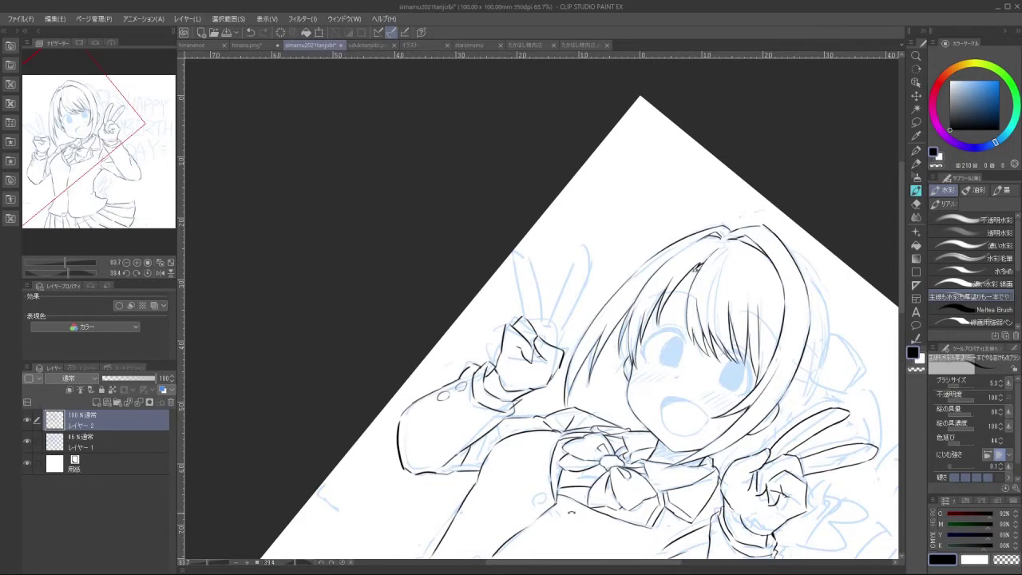
drag(571, 513, 677, 429)
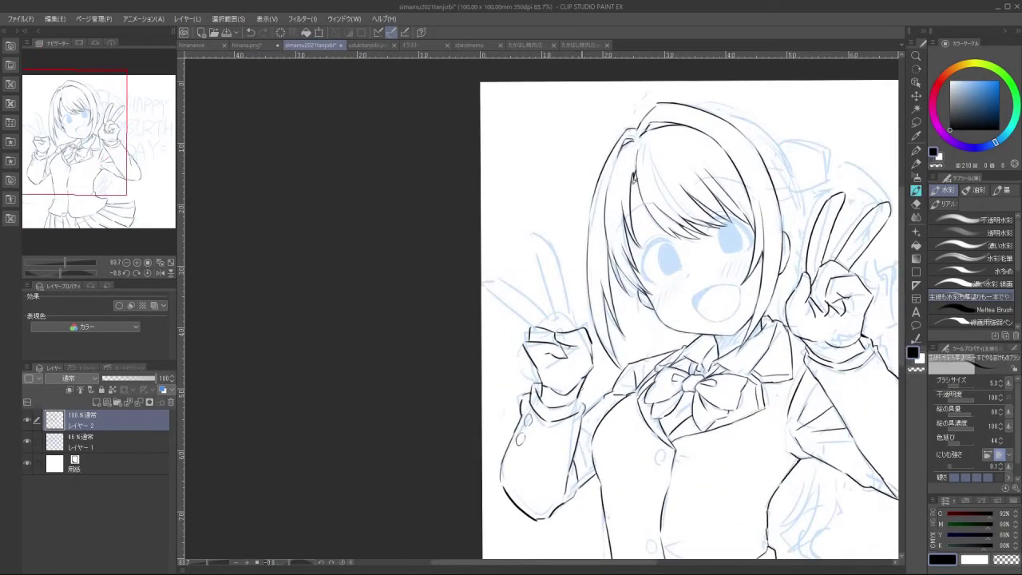
drag(586, 389, 583, 408)
drag(643, 444, 570, 429)
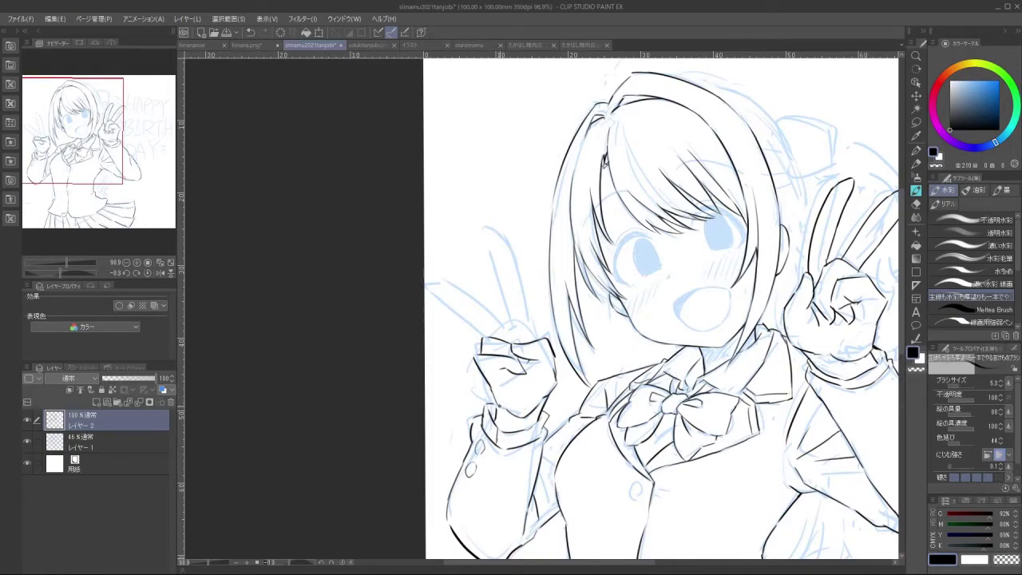
Ink the outer raised finger of the left-hand peace sign, undoing unwanted strokes
mouse_move(464, 447)
mouse_down()
mouse_move(623, 447)
mouse_move(706, 292)
mouse_move(702, 274)
mouse_up()
mouse_move(574, 318)
mouse_down()
mouse_move(583, 317)
mouse_move(593, 400)
mouse_up()
mouse_move(597, 329)
mouse_down()
mouse_move(603, 404)
mouse_move(651, 344)
mouse_up()
key(ctrl+z)
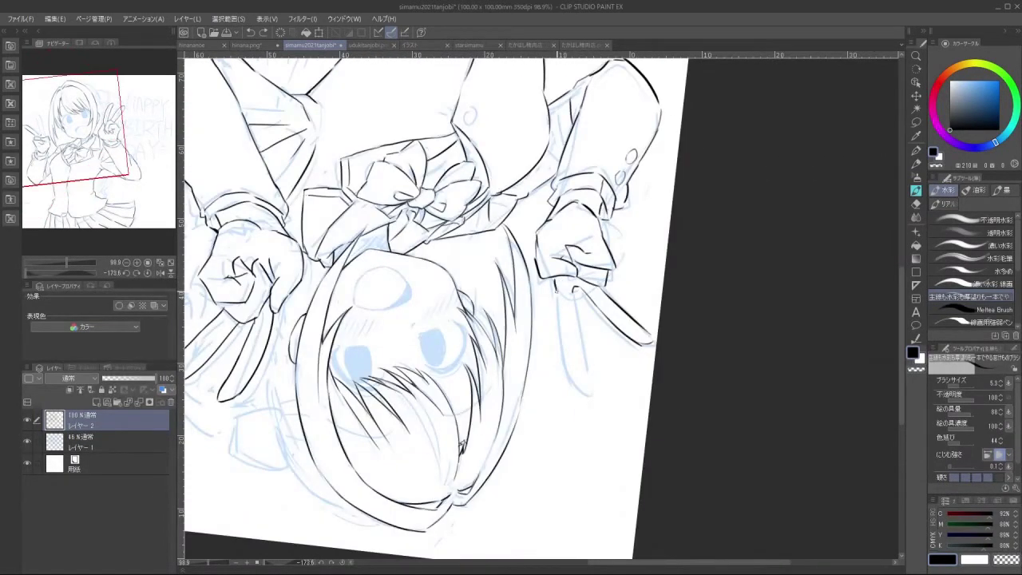
key(ctrl+z)
mouse_move(557, 277)
mouse_down()
mouse_move(566, 363)
mouse_move(582, 344)
mouse_move(589, 372)
mouse_move(576, 379)
mouse_move(587, 382)
mouse_up()
key(ctrl+z)
key(ctrl+z)
Ink the inner raised finger of the left-hand peace sign and tidy both fingertips
drag(635, 469, 473, 222)
drag(644, 371, 601, 242)
drag(673, 314, 605, 309)
drag(613, 410, 435, 402)
drag(671, 378, 655, 373)
drag(657, 373, 644, 361)
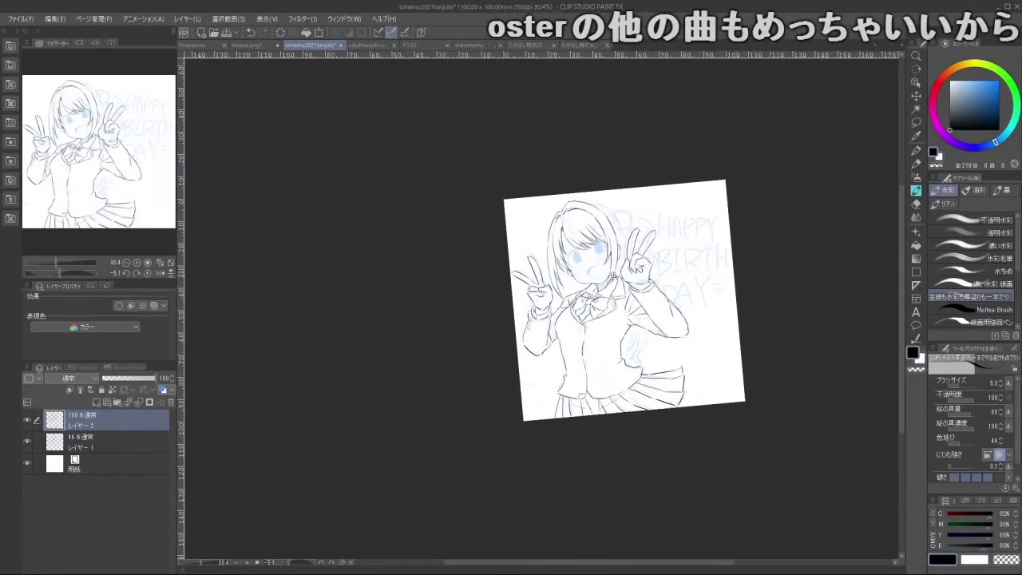
scroll(604, 357, up, 2)
scroll(604, 357, up, 2)
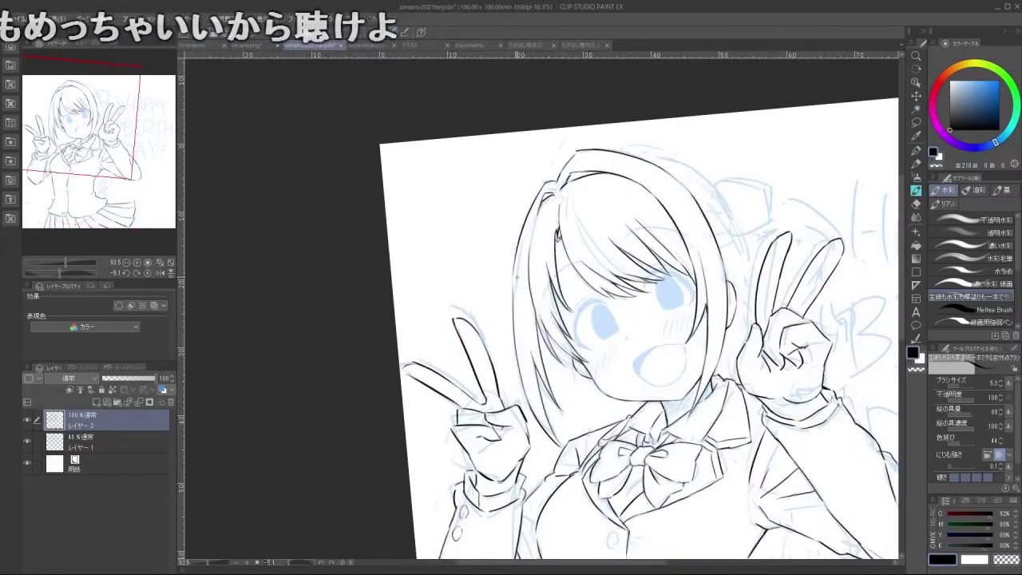
drag(613, 389, 609, 220)
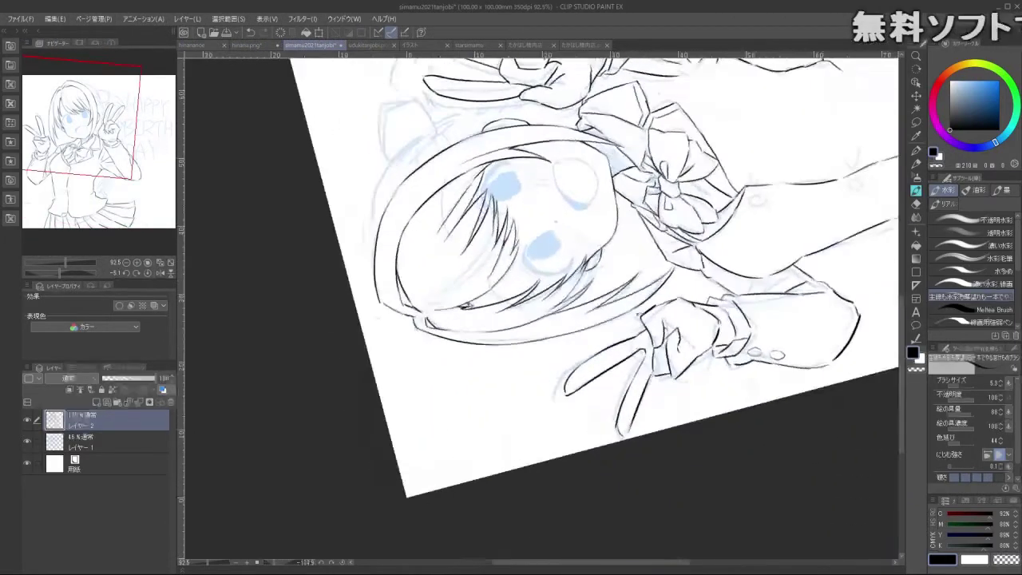
drag(499, 367, 668, 320)
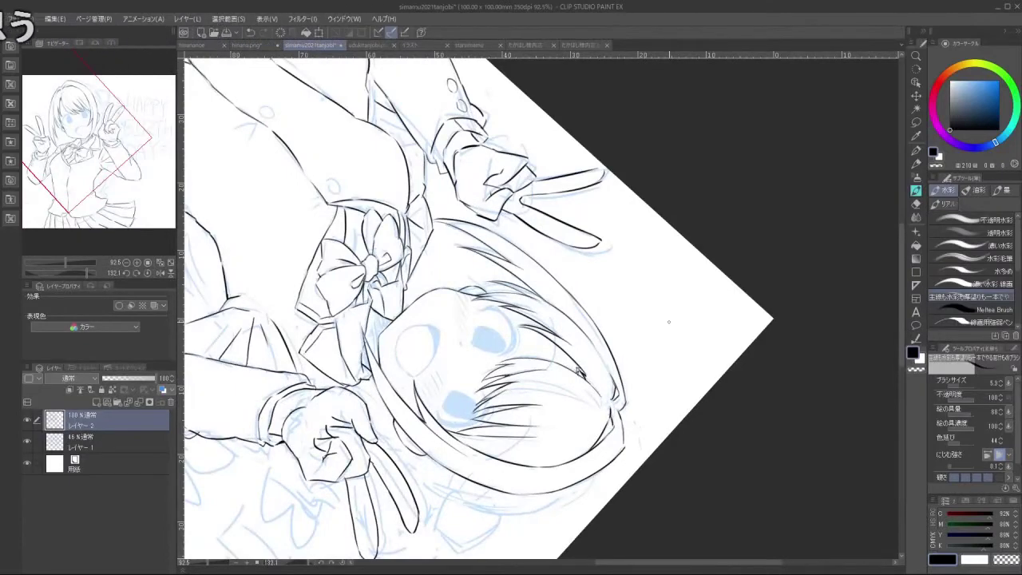
drag(668, 322, 685, 446)
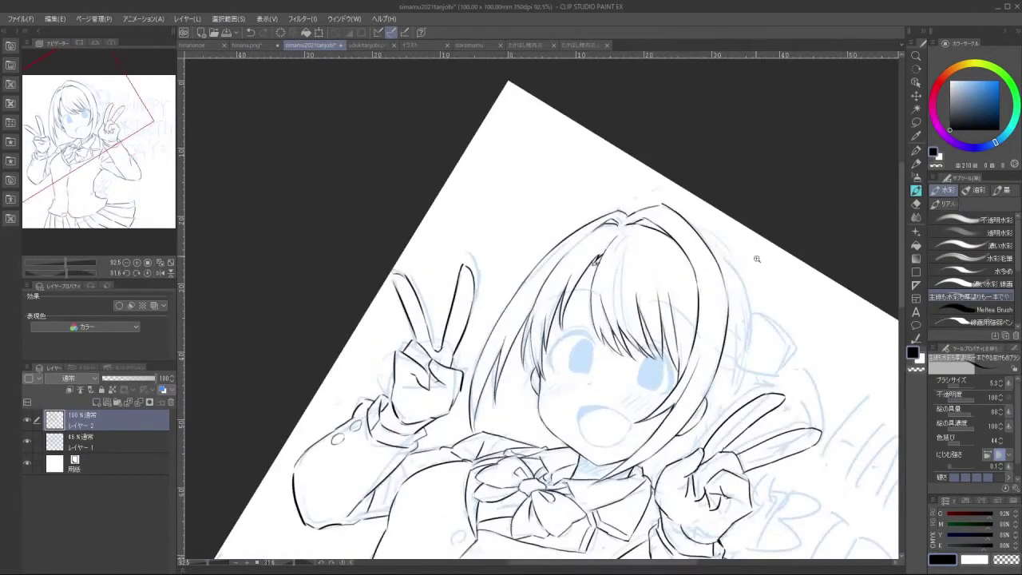
Ink the hair bun behind the head with its outline, inner strand lines and tie
scroll(757, 258, down, 5)
drag(758, 258, 673, 202)
scroll(673, 203, up, 3)
scroll(662, 215, up, 2)
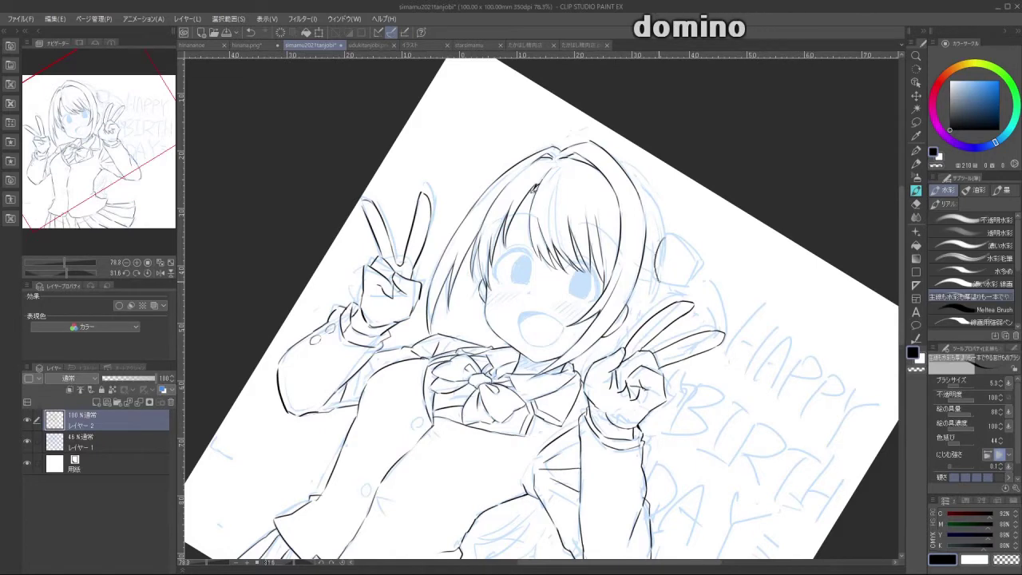
drag(668, 234, 687, 241)
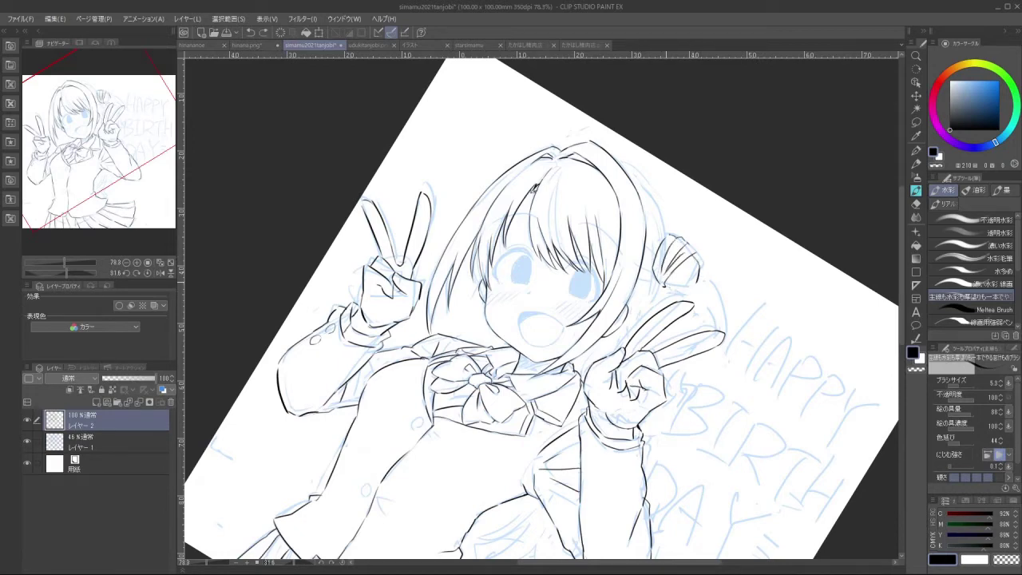
mouse_move(676, 237)
mouse_down()
mouse_move(568, 185)
mouse_move(462, 243)
mouse_move(463, 318)
mouse_move(530, 365)
mouse_move(608, 314)
mouse_move(610, 275)
mouse_up()
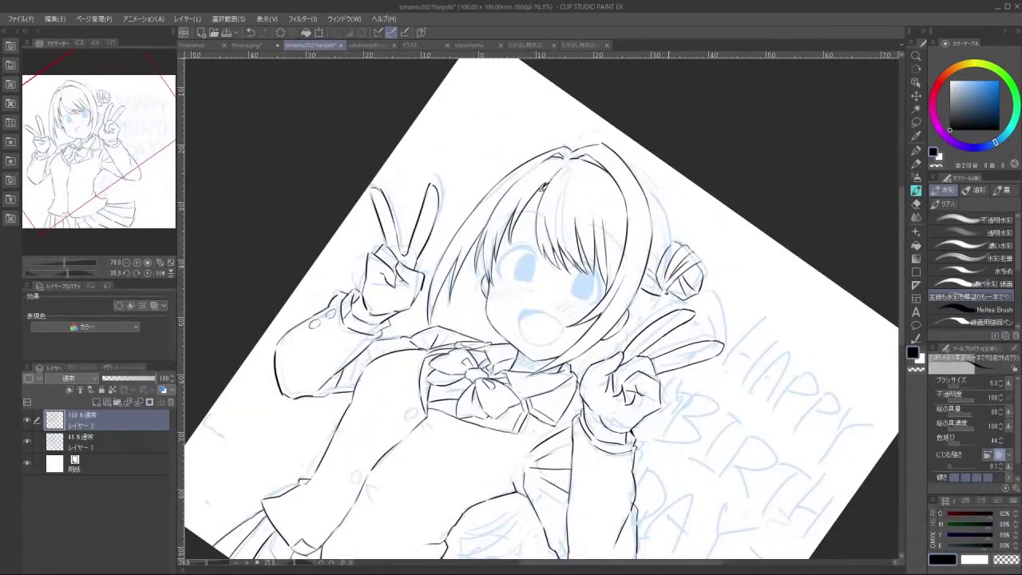
mouse_move(669, 259)
mouse_down()
mouse_move(542, 172)
mouse_move(424, 238)
mouse_move(379, 319)
mouse_up()
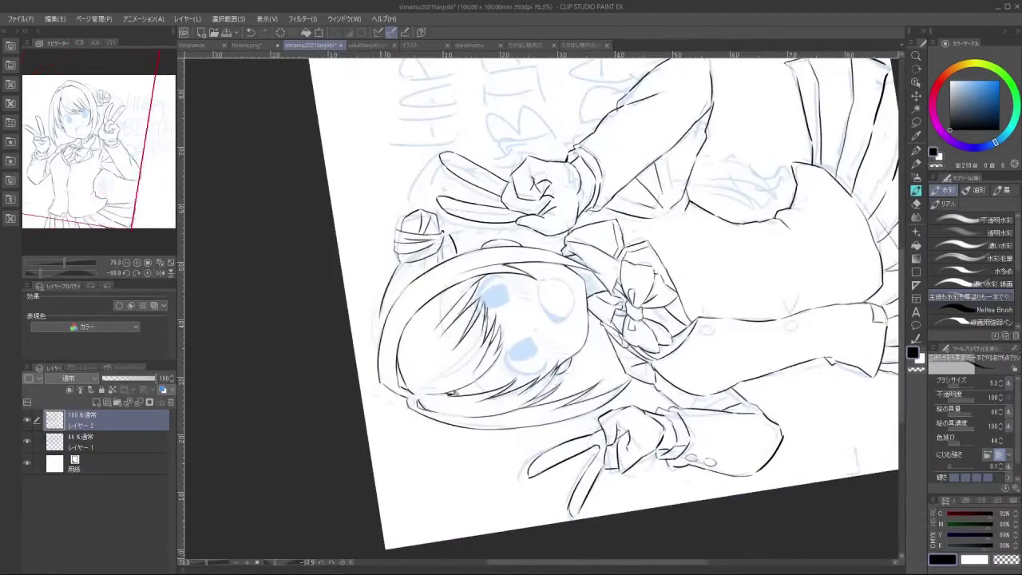
Ink the back-of-head contour between the crown and the hair bun, undoing unwanted strokes
key(ctrl+z)
drag(401, 263, 374, 323)
key(ctrl+z)
drag(376, 308, 382, 349)
key(ctrl+z)
key(minus)
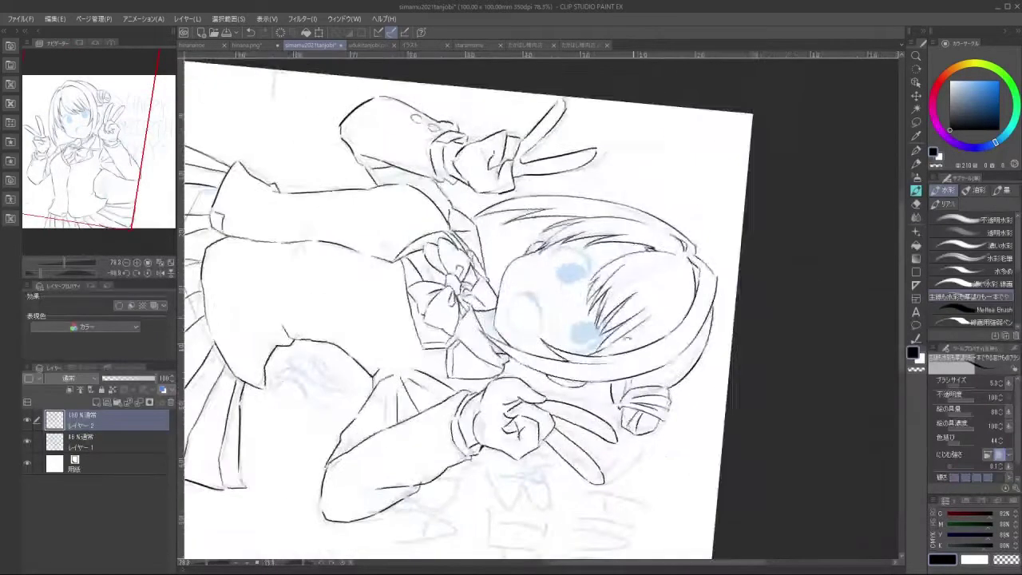
key(minus)
mouse_move(659, 436)
mouse_down()
mouse_move(709, 316)
mouse_move(591, 428)
mouse_move(559, 381)
mouse_up()
mouse_move(535, 445)
mouse_down()
mouse_move(528, 413)
mouse_move(518, 424)
mouse_up()
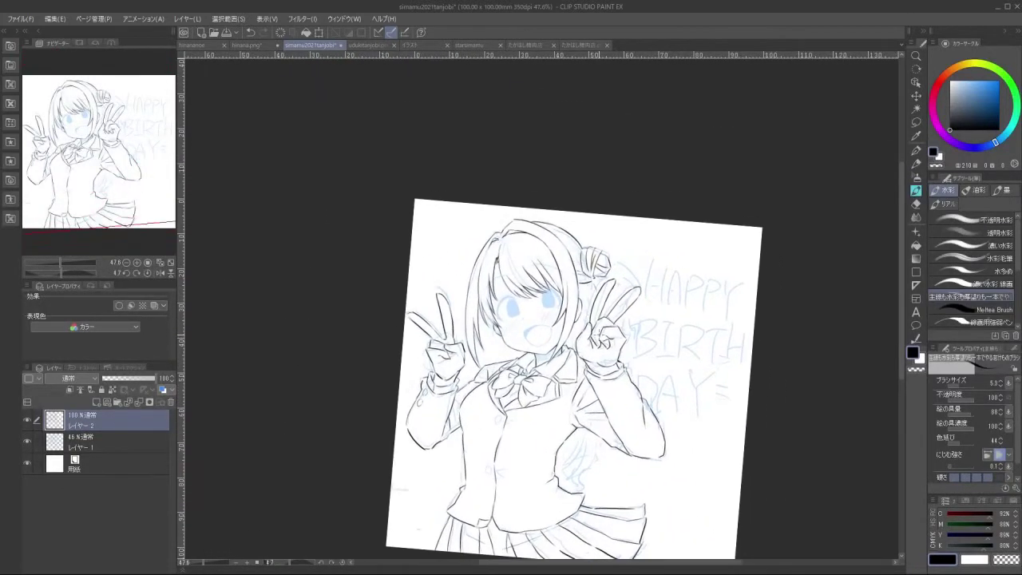
drag(596, 281, 591, 299)
key(ctrl+z)
scroll(662, 406, down, 5)
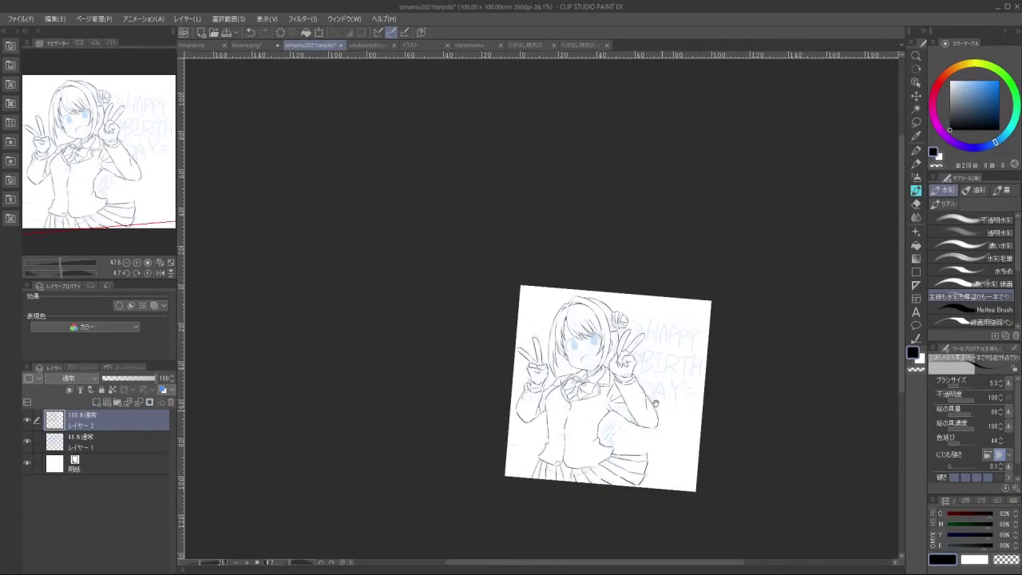
Add a new layer above the line art and ink the nose and the left-hand eye's upper lash line
scroll(568, 345, up, 10)
drag(564, 349, 556, 386)
scroll(555, 383, up, 3)
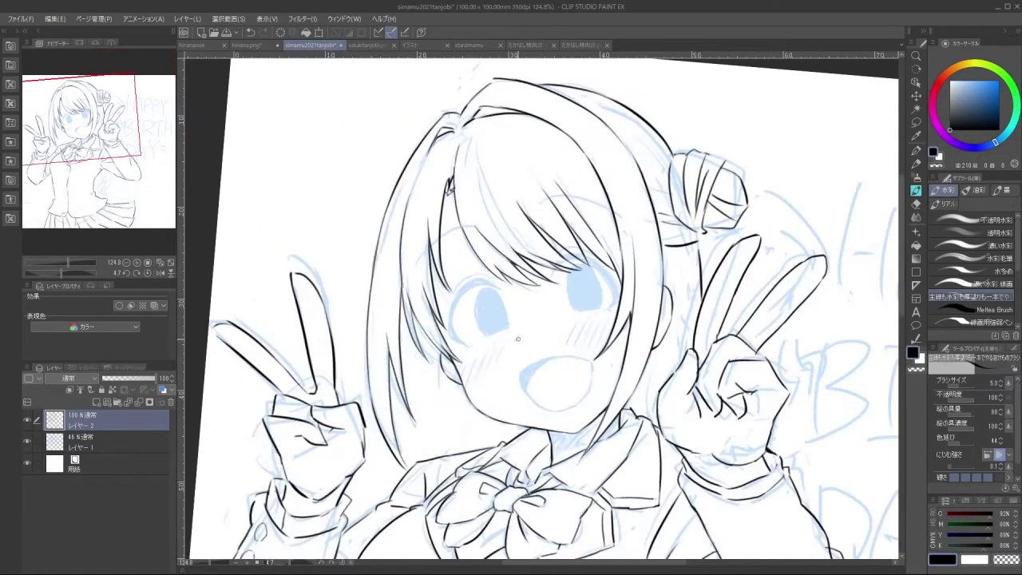
click(98, 401)
scroll(512, 373, up, 4)
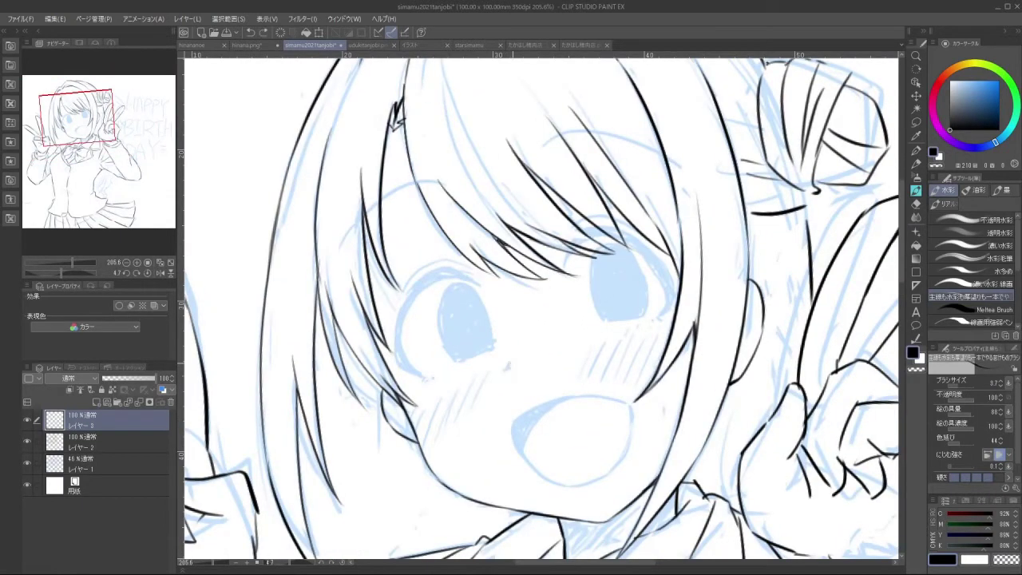
drag(548, 508, 659, 332)
drag(505, 365, 493, 418)
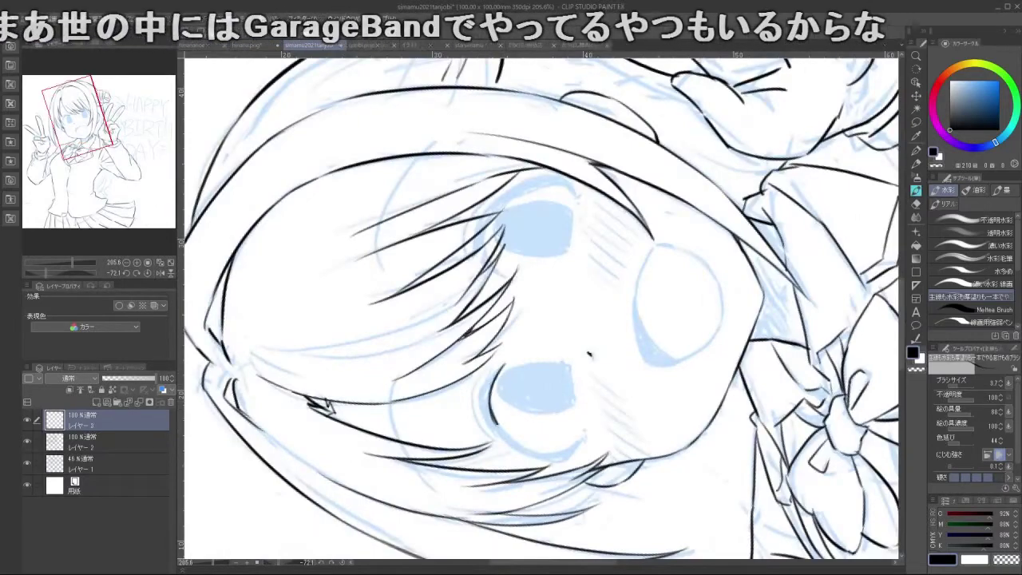
mouse_move(321, 399)
mouse_down()
mouse_move(570, 548)
mouse_move(495, 480)
mouse_move(308, 256)
mouse_move(417, 327)
mouse_up()
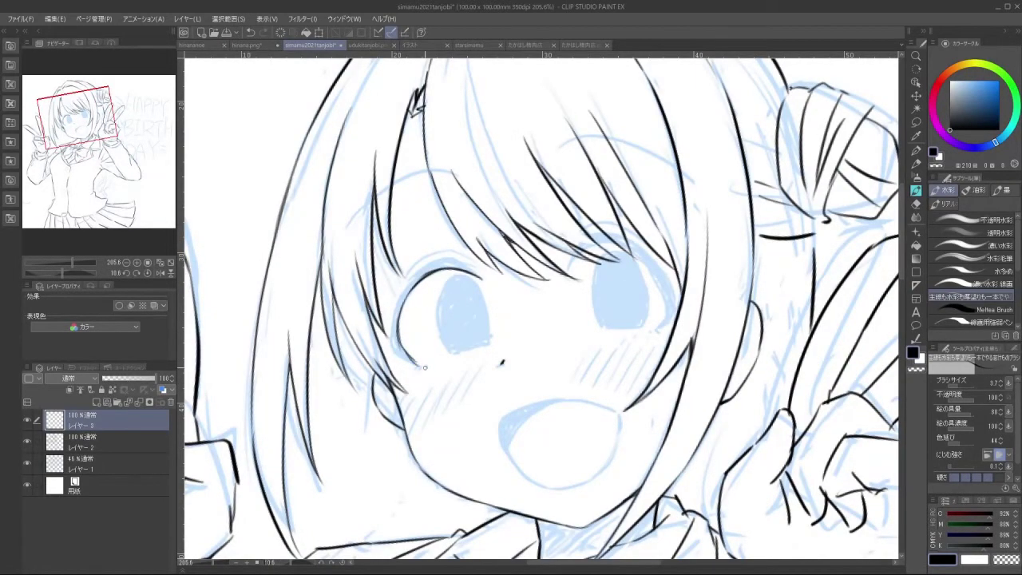
drag(424, 367, 383, 484)
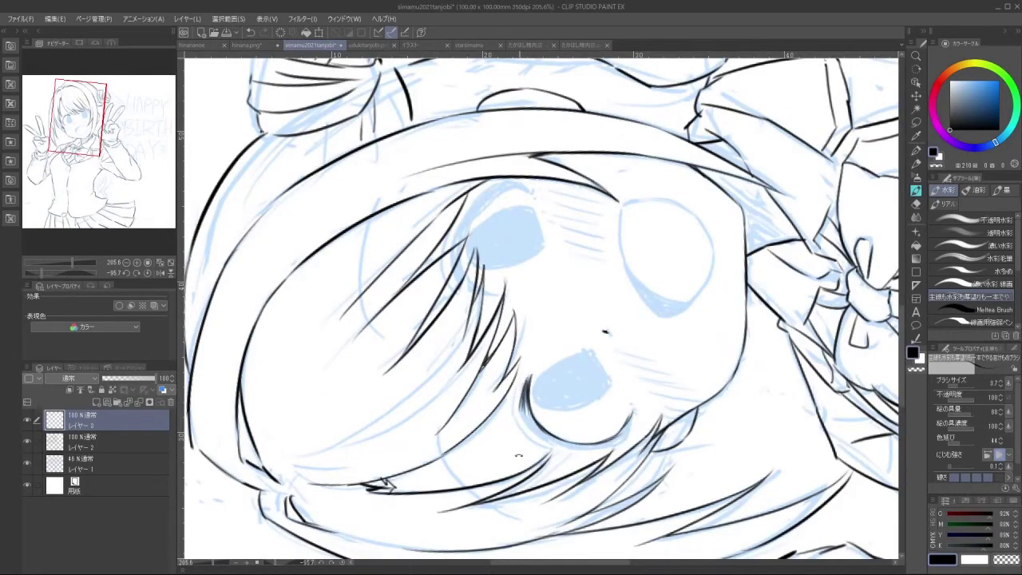
Thicken the left-hand eye's upper lash line with overlapping strokes along its curve
mouse_move(519, 456)
mouse_down()
mouse_move(619, 534)
mouse_move(616, 490)
mouse_move(574, 369)
mouse_up()
key(ctrl+z)
drag(466, 368, 462, 413)
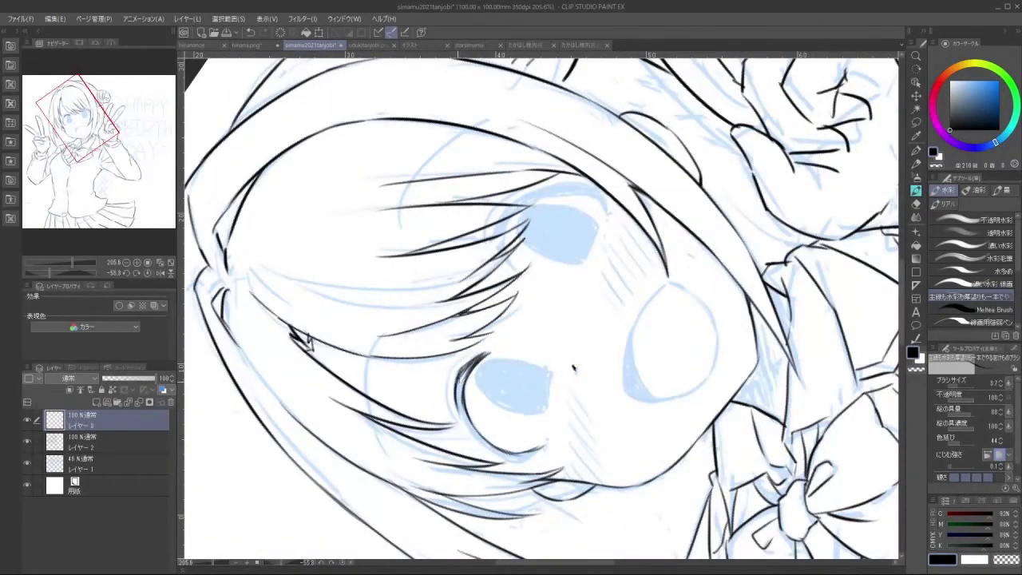
drag(467, 364, 460, 409)
mouse_move(468, 366)
mouse_down()
mouse_move(459, 423)
mouse_move(559, 454)
mouse_move(687, 368)
mouse_up()
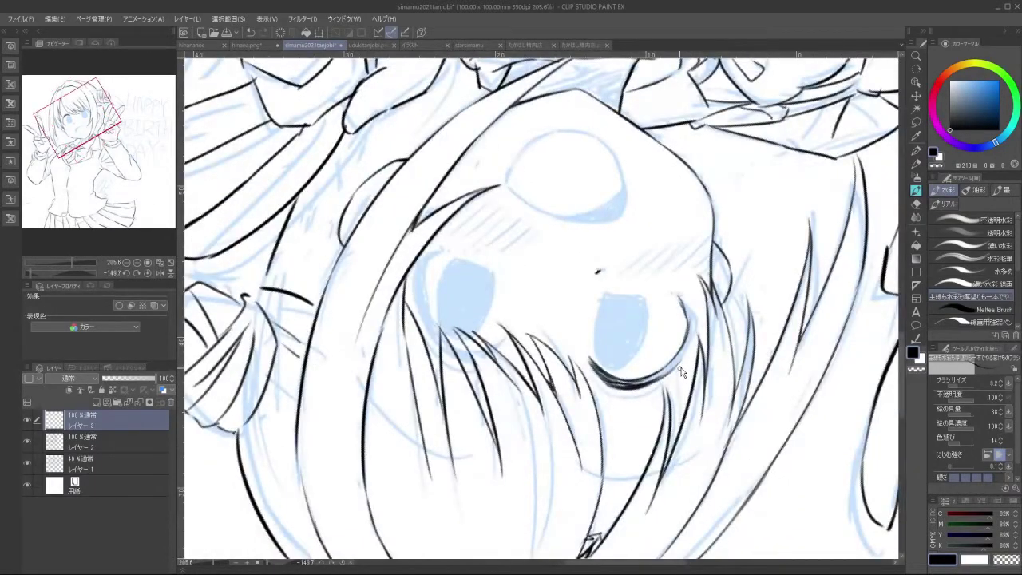
Set the brush size to 2.5 and build up the outer side of the left-hand eye's lash line
mouse_move(591, 543)
mouse_down()
mouse_move(495, 511)
mouse_move(416, 415)
mouse_move(389, 324)
mouse_move(411, 398)
mouse_up()
key(ctrl+z)
drag(404, 353, 418, 406)
mouse_move(459, 494)
mouse_down()
mouse_move(487, 543)
mouse_move(429, 519)
mouse_move(308, 261)
mouse_up()
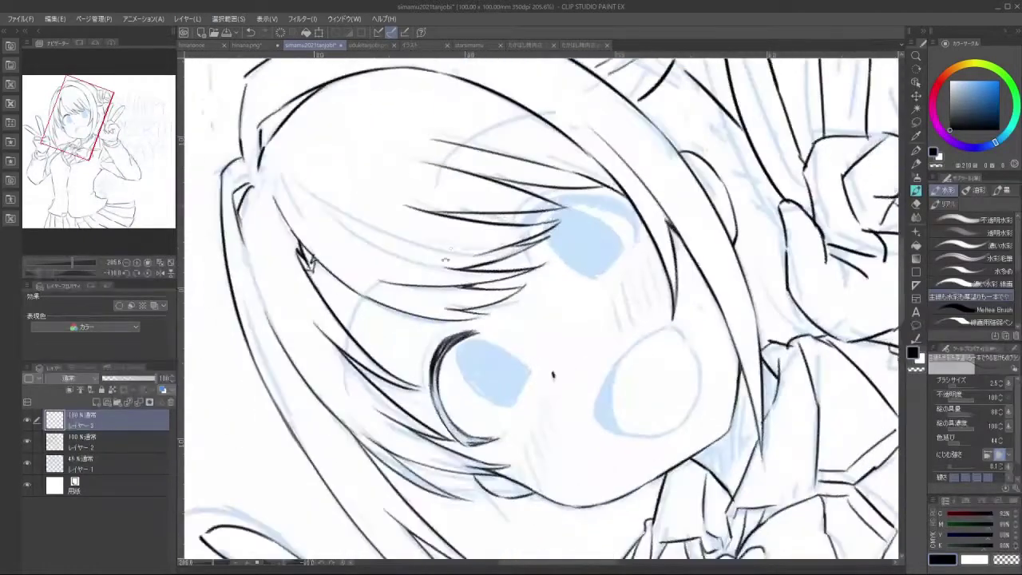
mouse_move(436, 367)
mouse_down()
mouse_move(434, 409)
mouse_move(444, 422)
mouse_up()
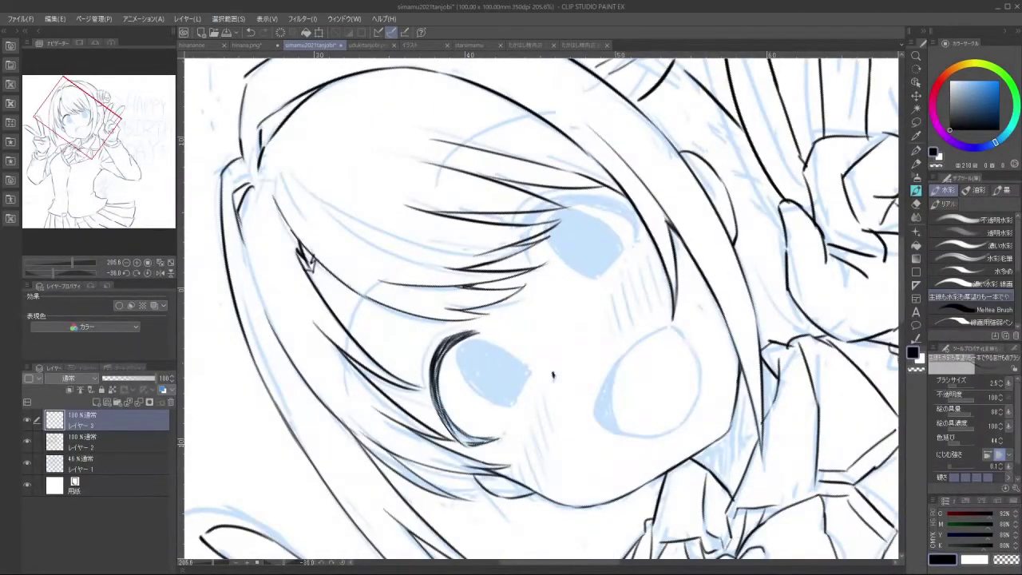
drag(310, 262, 475, 540)
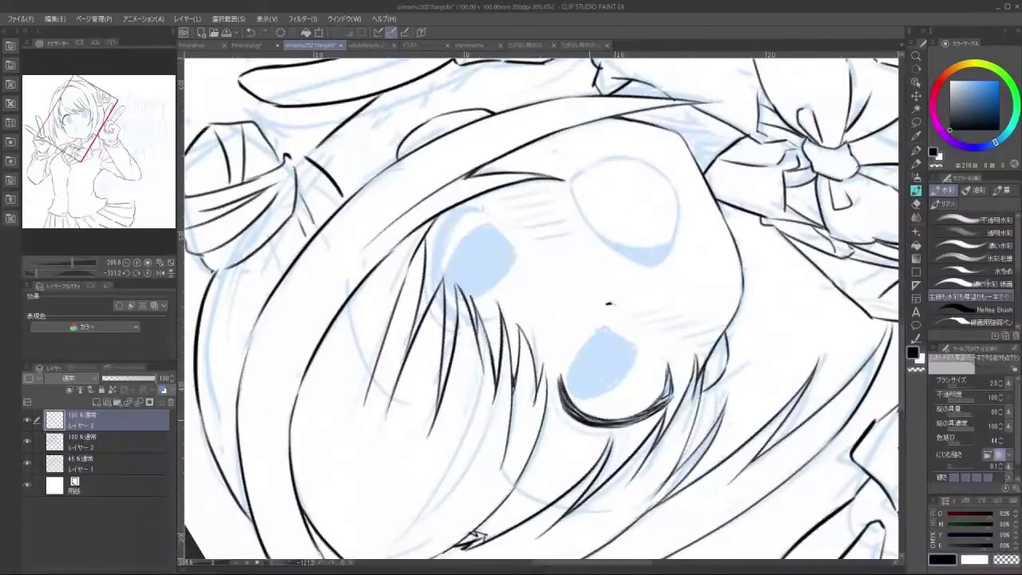
Darken and taper the outer corner of the left-hand eye's lash line, undoing unwanted extra strokes
drag(667, 375, 671, 399)
drag(611, 188, 670, 343)
drag(556, 376, 510, 389)
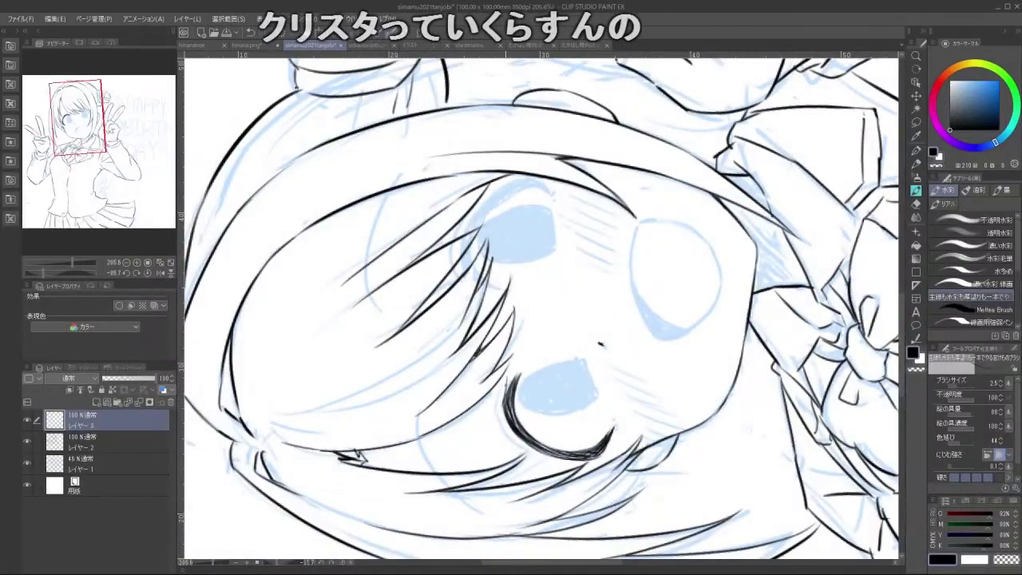
mouse_move(509, 389)
mouse_down()
mouse_move(622, 339)
mouse_move(618, 268)
mouse_move(502, 233)
mouse_move(464, 272)
mouse_move(480, 366)
mouse_move(468, 413)
mouse_move(482, 442)
mouse_up()
key(ctrl+z)
key(ctrl+z)
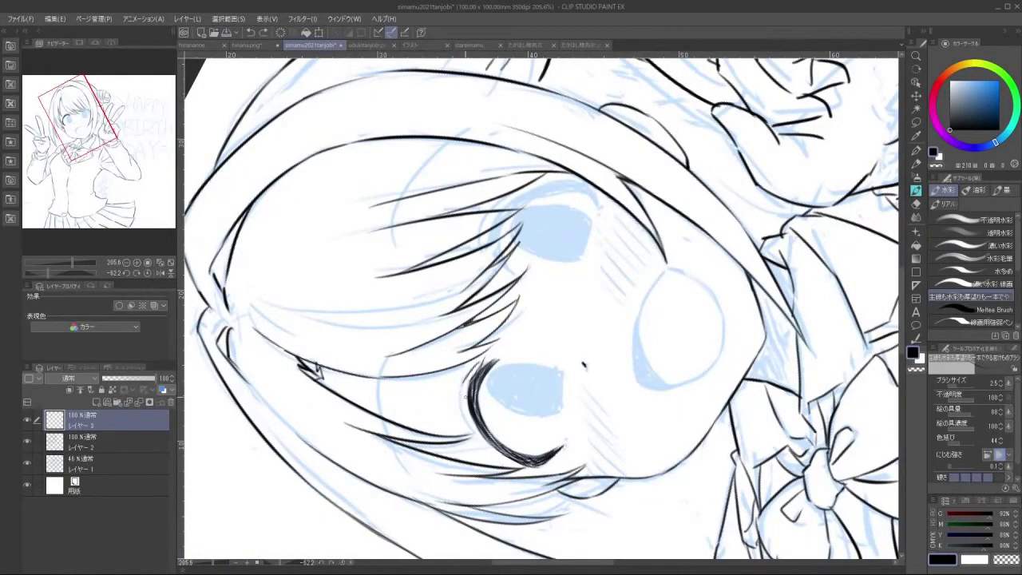
drag(464, 383, 473, 431)
key(ctrl+z)
Ink the outer side and upper curve of the right-hand eye's lash line with layered strokes
mouse_move(469, 486)
mouse_down()
mouse_move(599, 457)
mouse_move(677, 325)
mouse_move(539, 181)
mouse_move(421, 244)
mouse_move(405, 306)
mouse_up()
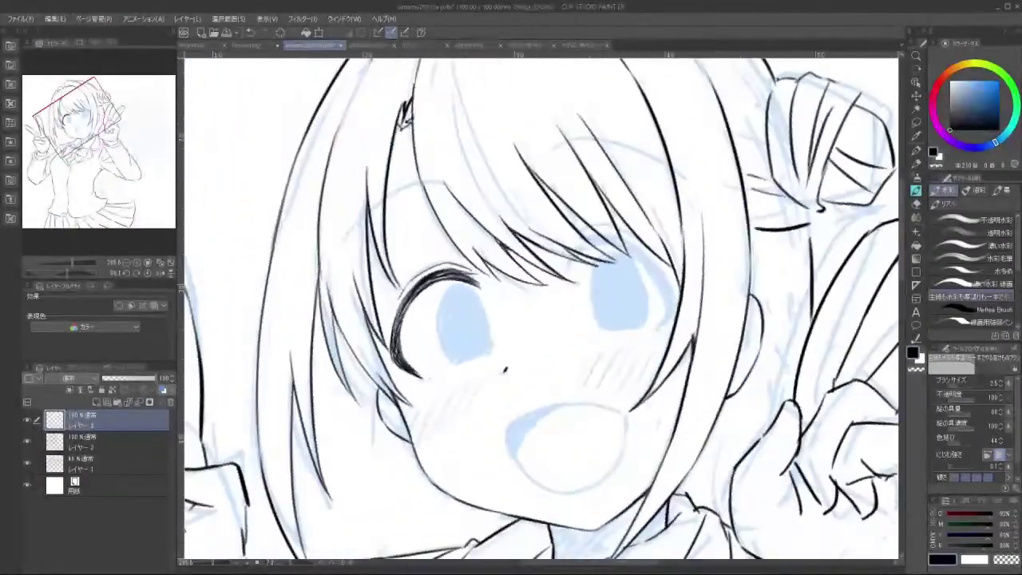
mouse_move(583, 243)
mouse_down()
mouse_move(566, 258)
mouse_move(607, 311)
mouse_move(595, 344)
mouse_move(545, 365)
mouse_move(556, 394)
mouse_move(641, 342)
mouse_move(417, 503)
mouse_up()
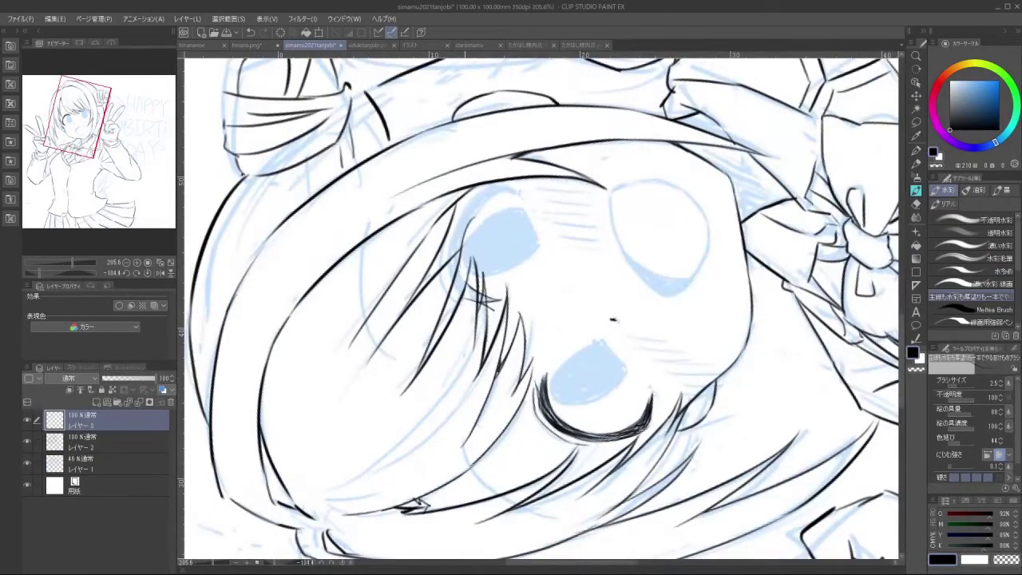
drag(417, 503, 707, 471)
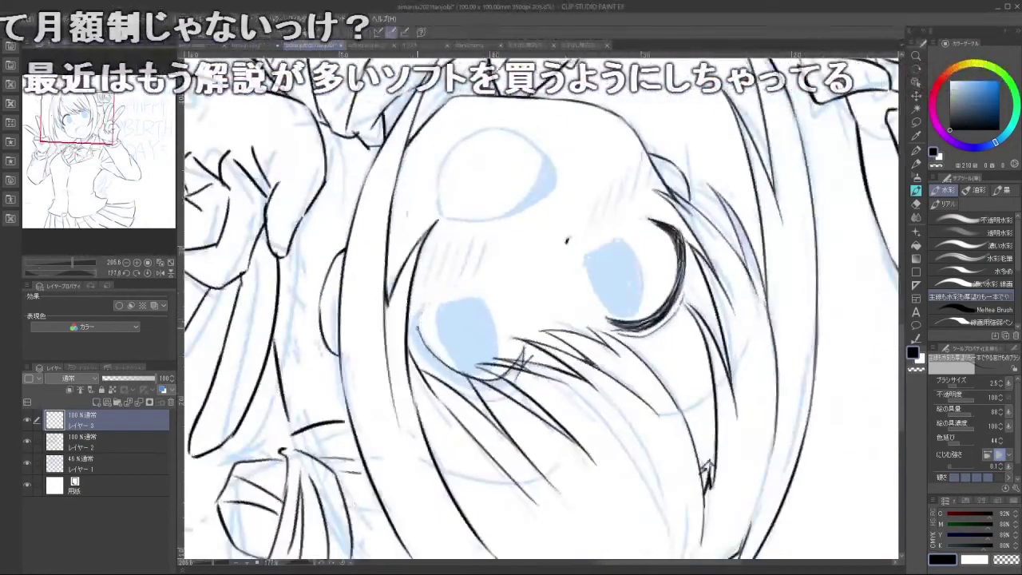
drag(707, 473, 671, 504)
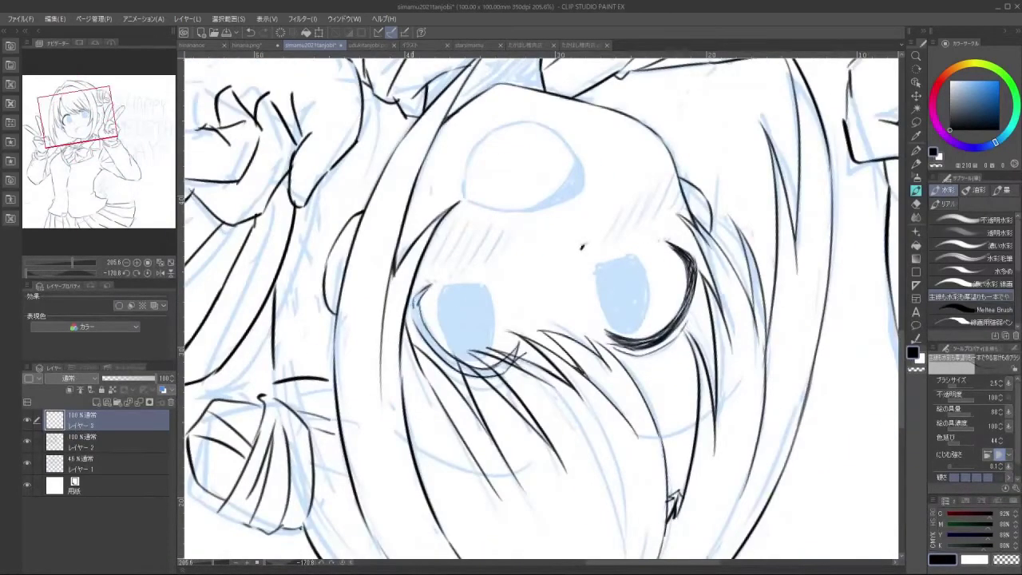
key(ctrl+z)
drag(412, 301, 427, 341)
mouse_move(405, 431)
mouse_down()
mouse_move(537, 492)
mouse_move(561, 492)
mouse_move(711, 332)
mouse_up()
drag(648, 327, 646, 380)
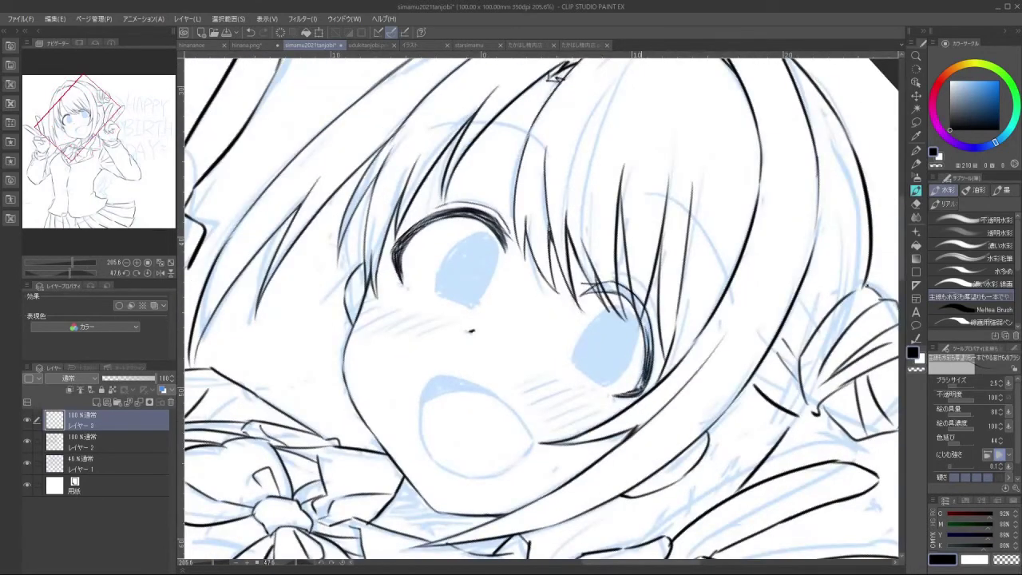
Thicken the right-hand eye's upper lash line and extend it to the inner corner beneath the bangs
drag(557, 74, 429, 516)
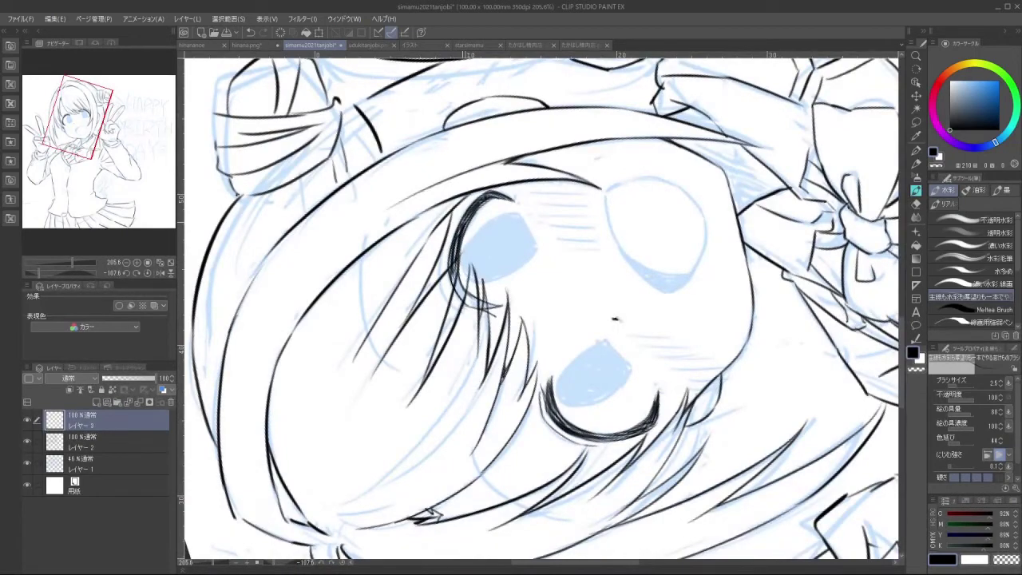
drag(429, 515, 751, 420)
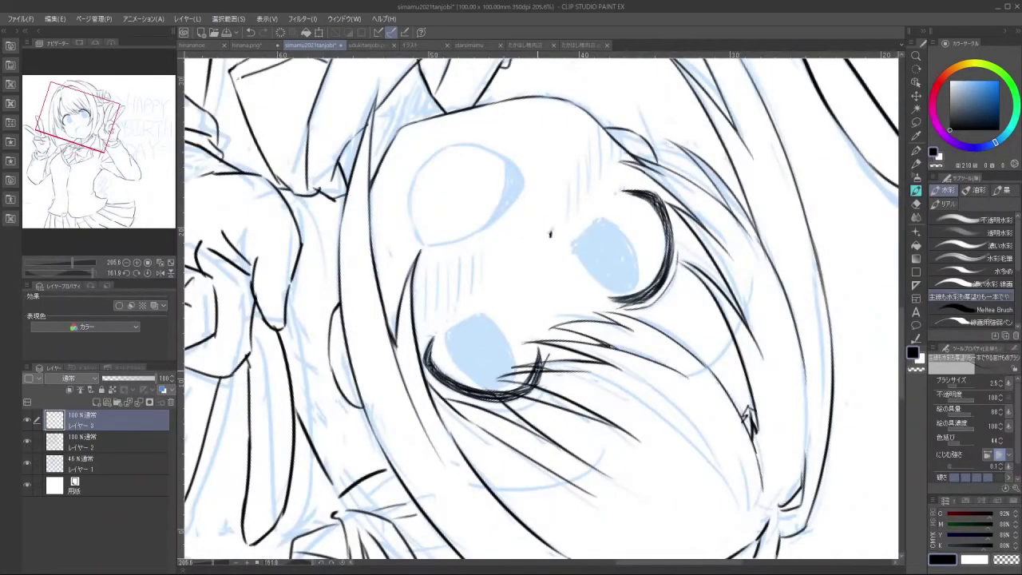
drag(536, 479, 479, 206)
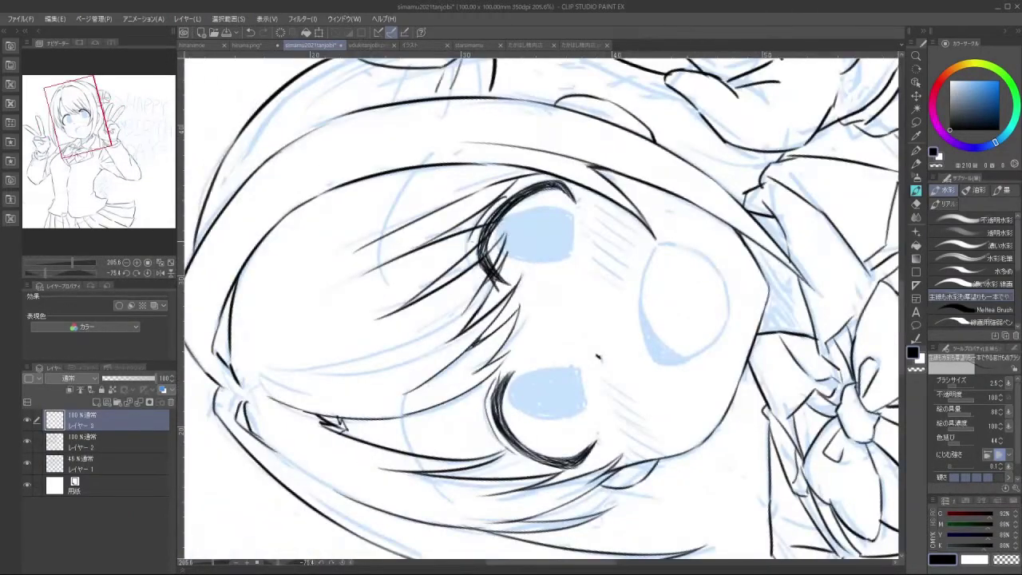
drag(568, 436, 661, 383)
scroll(629, 356, down, 2)
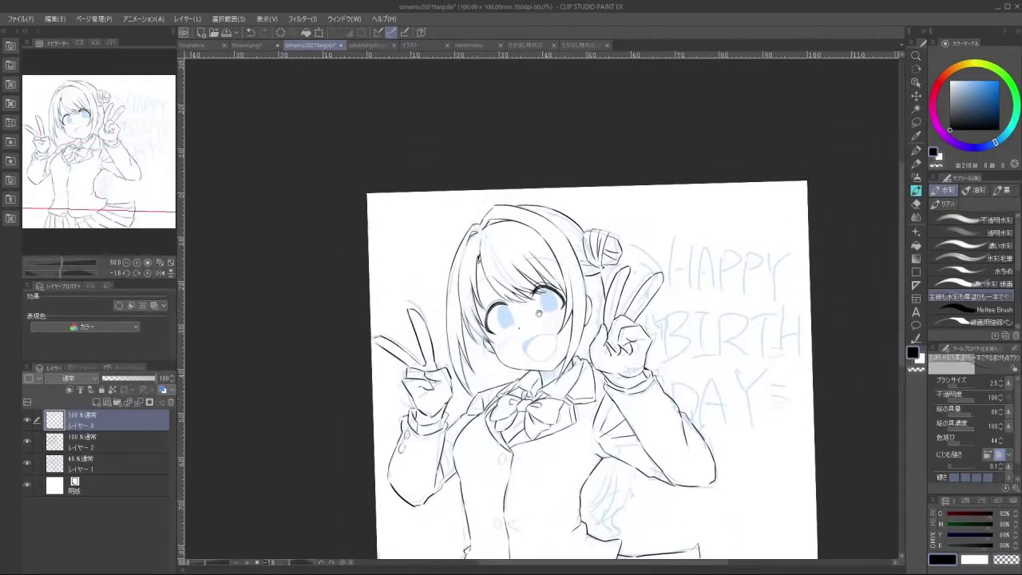
Ink the two round buttons on the vest front and the buttons on the left-hand sleeve, undoing unwanted strokes
drag(529, 319, 451, 215)
drag(560, 242, 557, 231)
scroll(468, 314, up, 3)
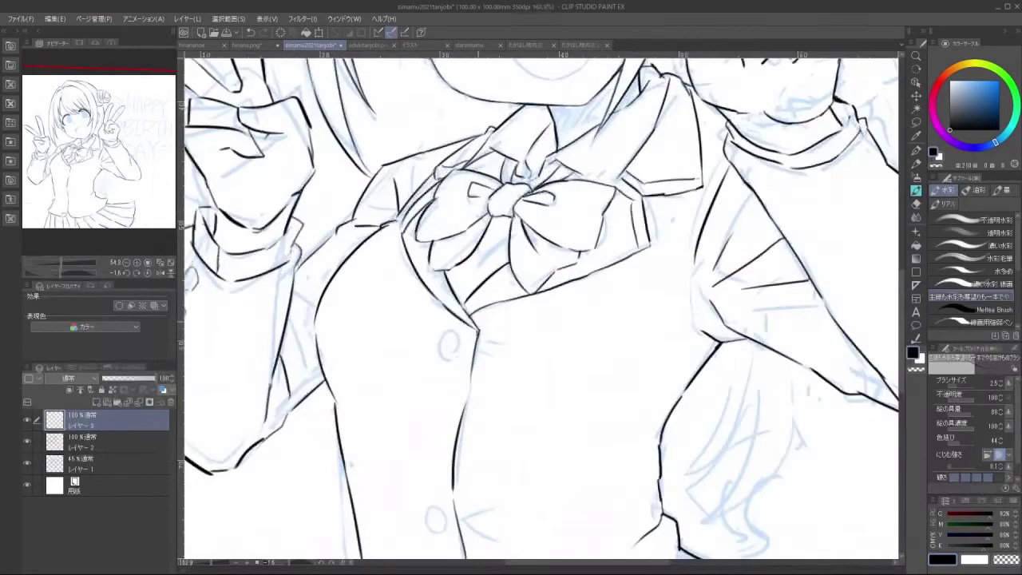
key(ctrl+z)
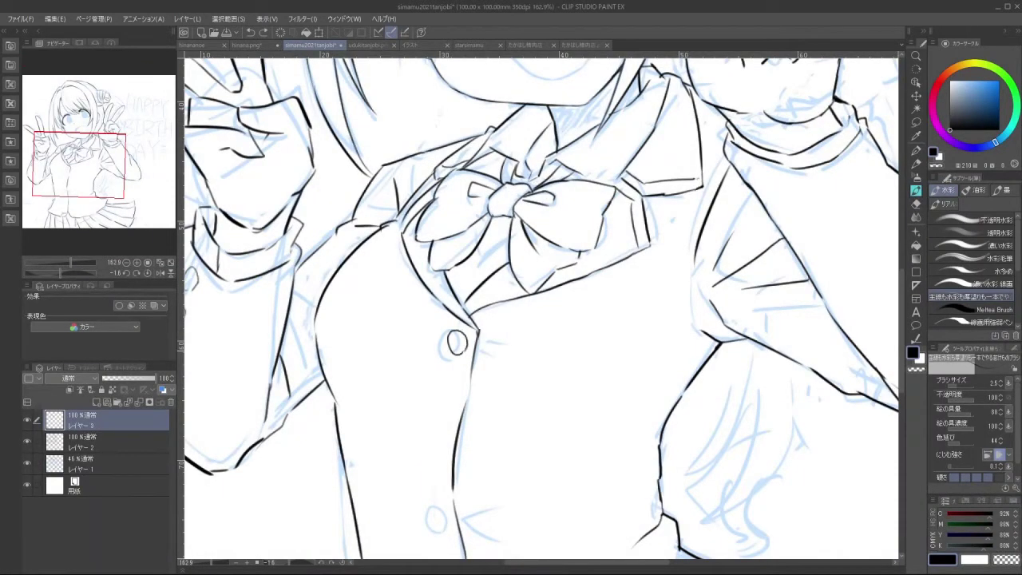
key(ctrl+z)
drag(450, 333, 455, 354)
key(ctrl+z)
drag(538, 432, 538, 369)
drag(515, 369, 532, 388)
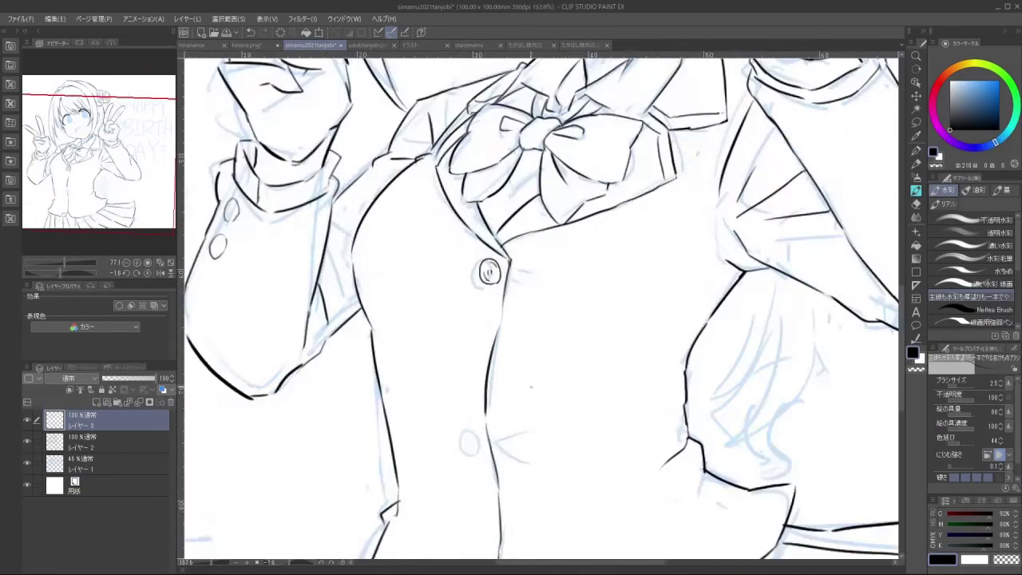
key(ctrl+z)
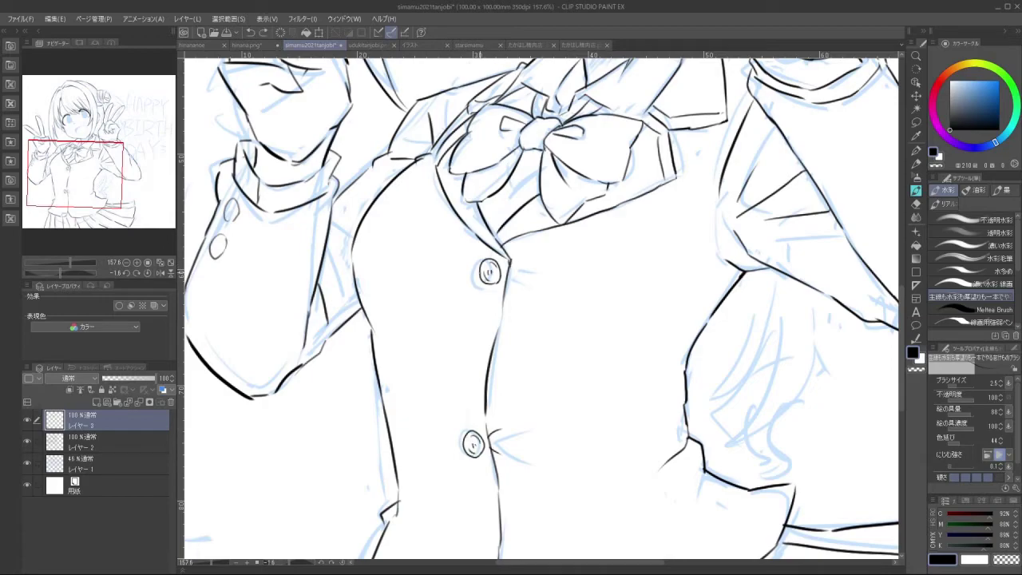
Ink small lower lash marks below the outer corners of both eyes
scroll(523, 304, down, 5)
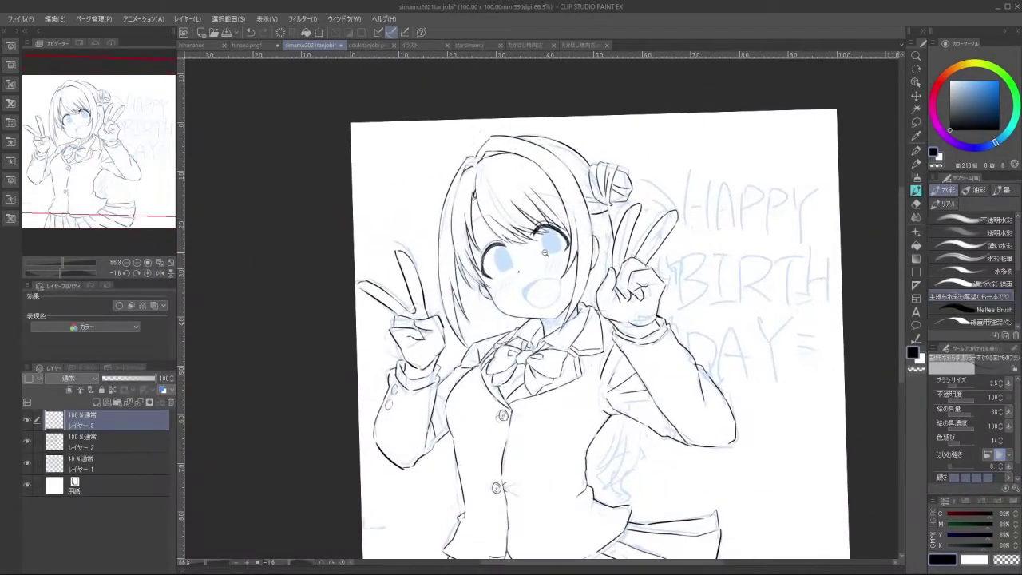
scroll(511, 264, up, 5)
drag(536, 422, 500, 413)
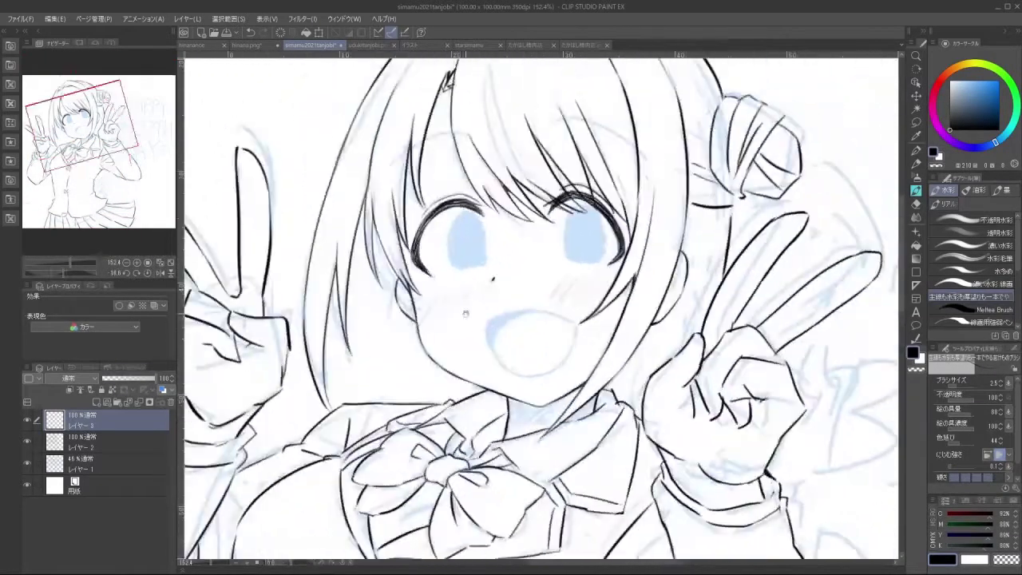
drag(473, 241, 491, 243)
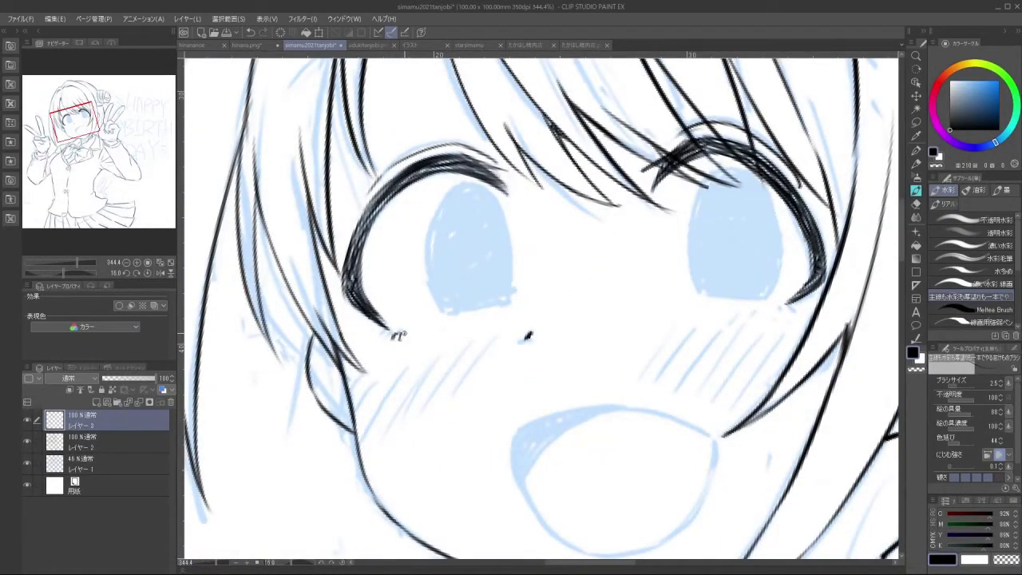
mouse_move(638, 349)
mouse_down()
mouse_move(499, 320)
mouse_move(578, 199)
mouse_up()
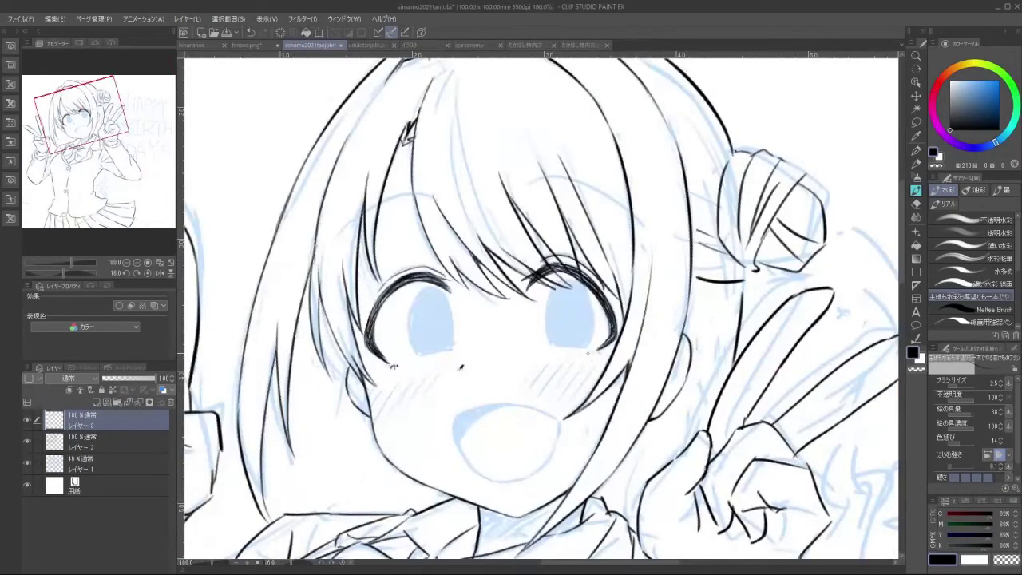
drag(602, 418, 563, 366)
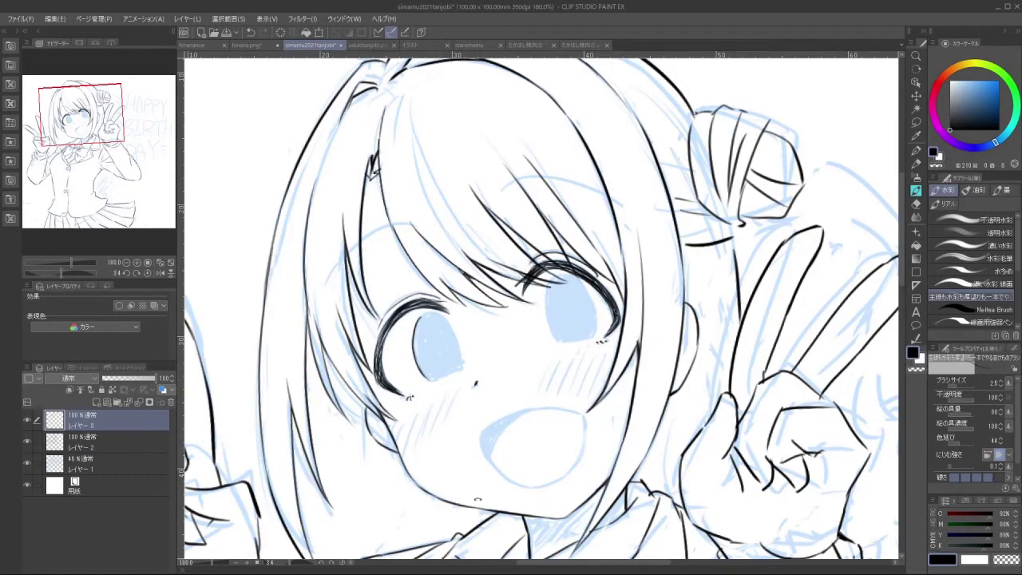
Outline the curved sides of the left-hand eye's iris, undoing unwanted strokes
drag(477, 500, 735, 251)
mouse_move(659, 514)
mouse_down()
mouse_move(776, 337)
mouse_move(778, 318)
mouse_up()
drag(649, 241, 727, 237)
mouse_move(582, 252)
mouse_down()
mouse_move(601, 333)
mouse_move(627, 367)
mouse_up()
key(ctrl+z)
key(ctrl+z)
key(ctrl+z)
mouse_move(590, 307)
mouse_down()
mouse_move(631, 368)
mouse_move(679, 362)
mouse_up()
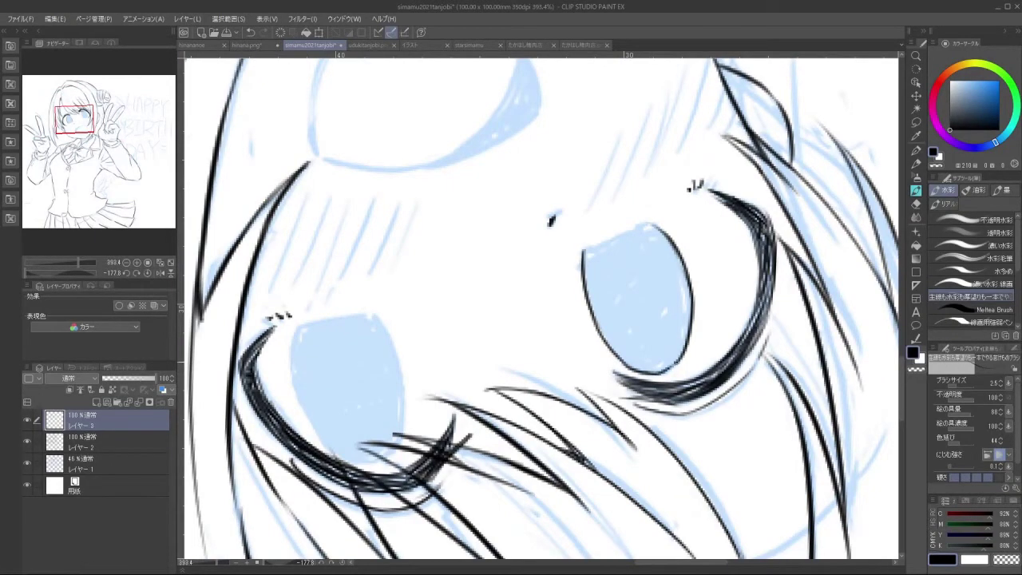
Close the lower edge of the left-hand eye's iris with a short line
mouse_move(478, 500)
mouse_down()
mouse_move(661, 471)
mouse_move(675, 164)
mouse_move(577, 140)
mouse_up()
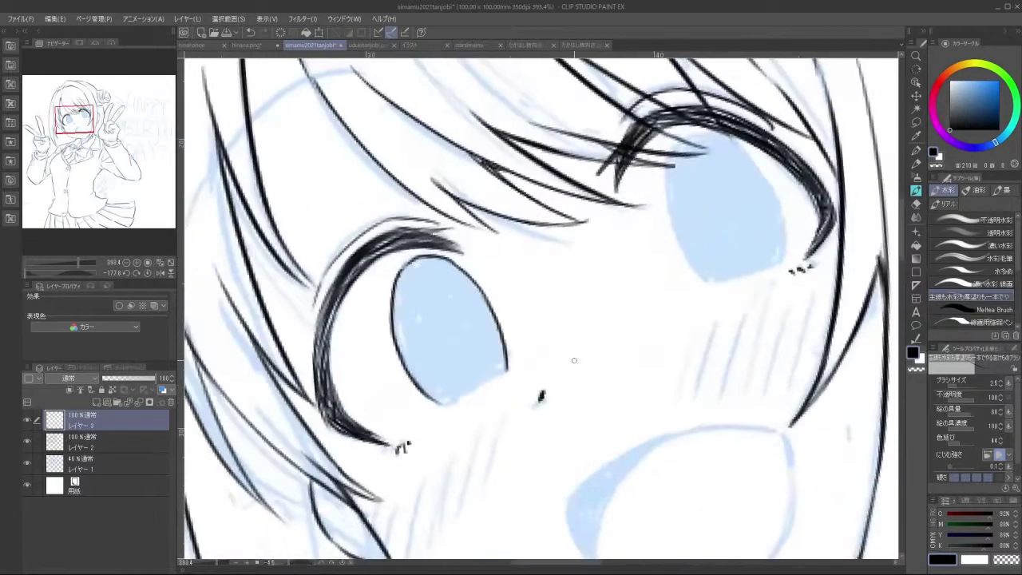
drag(450, 404, 491, 377)
key(ctrl+z)
drag(445, 402, 507, 370)
Outline the right-hand eye's iris around the blue sketch shape, including its flat lower edge
drag(615, 402, 527, 401)
mouse_move(646, 368)
mouse_down()
mouse_move(541, 351)
mouse_move(607, 351)
mouse_up()
mouse_move(502, 397)
mouse_down()
mouse_move(481, 344)
mouse_move(485, 376)
mouse_up()
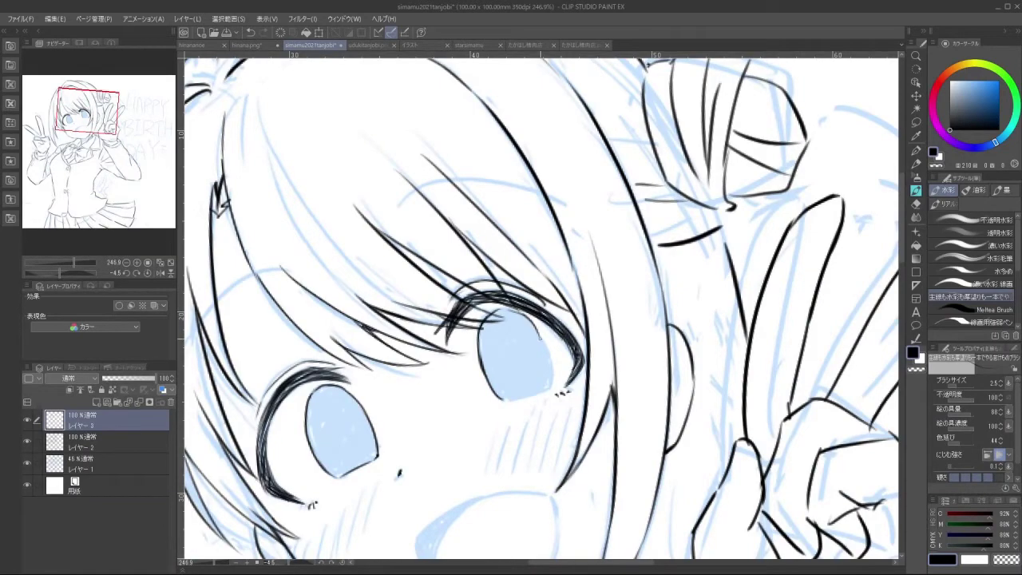
key(ctrl+z)
key(ctrl+z)
drag(639, 384, 632, 224)
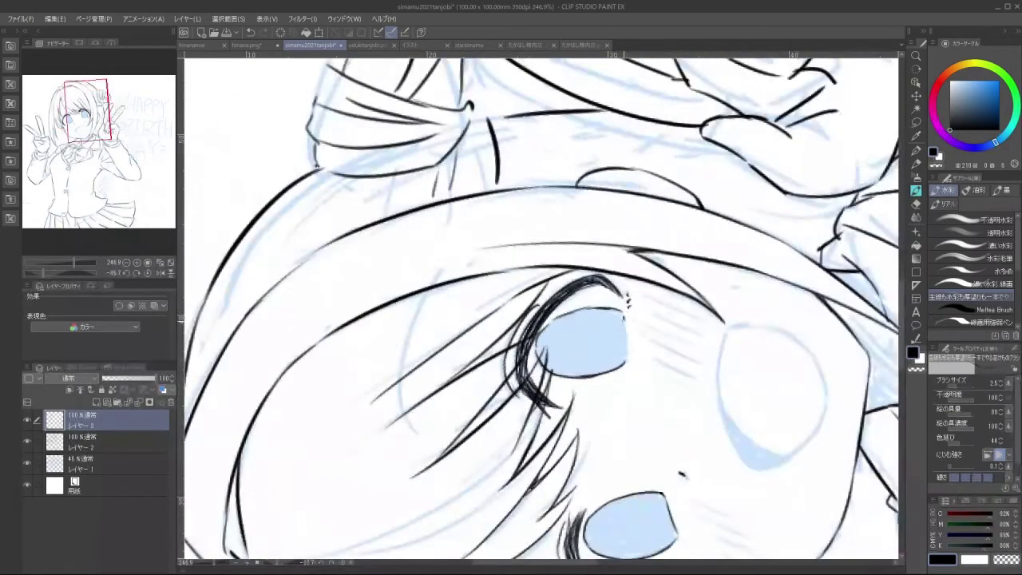
drag(624, 313, 628, 356)
key(ctrl+z)
drag(484, 381, 551, 296)
Ink rows of diagonal blush lines on both cheeks beneath the eyes
drag(611, 380, 592, 213)
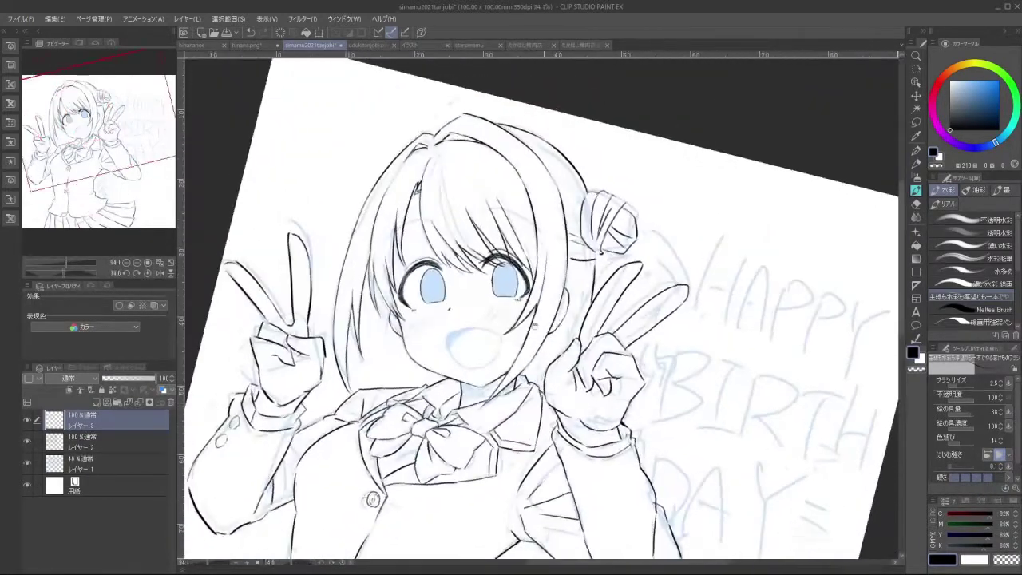
drag(503, 372, 501, 409)
drag(510, 294, 431, 297)
drag(527, 342, 507, 389)
drag(401, 350, 390, 371)
drag(408, 348, 399, 379)
drag(422, 345, 412, 376)
mouse_move(434, 343)
mouse_down()
mouse_move(421, 371)
mouse_move(431, 363)
mouse_move(473, 397)
mouse_up()
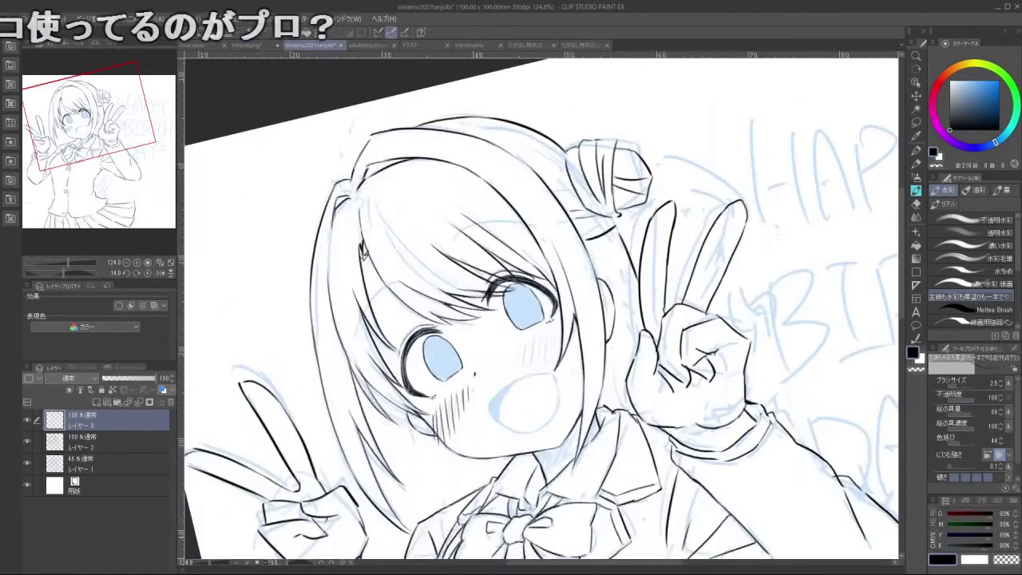
drag(522, 349, 523, 363)
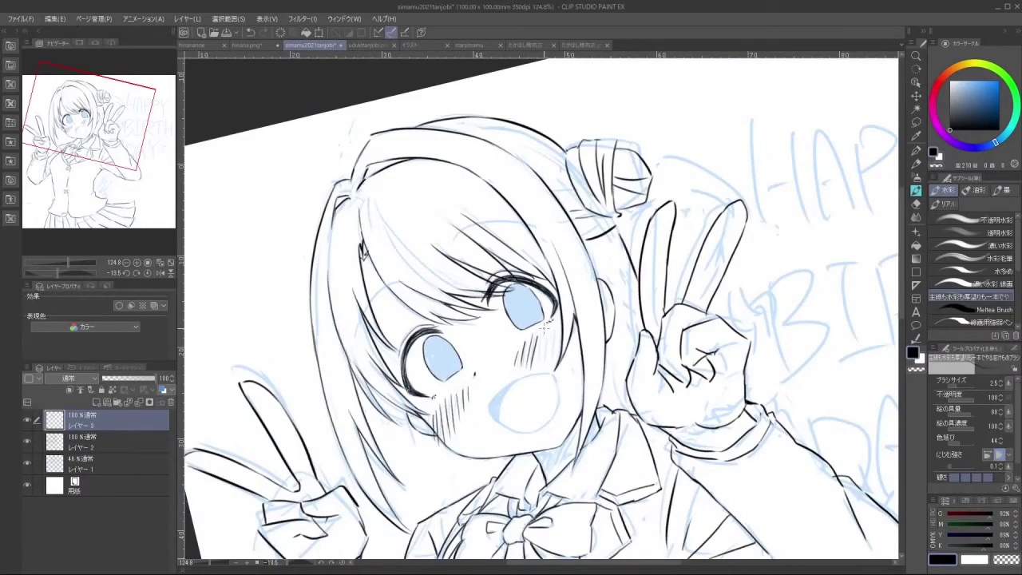
drag(531, 459, 358, 566)
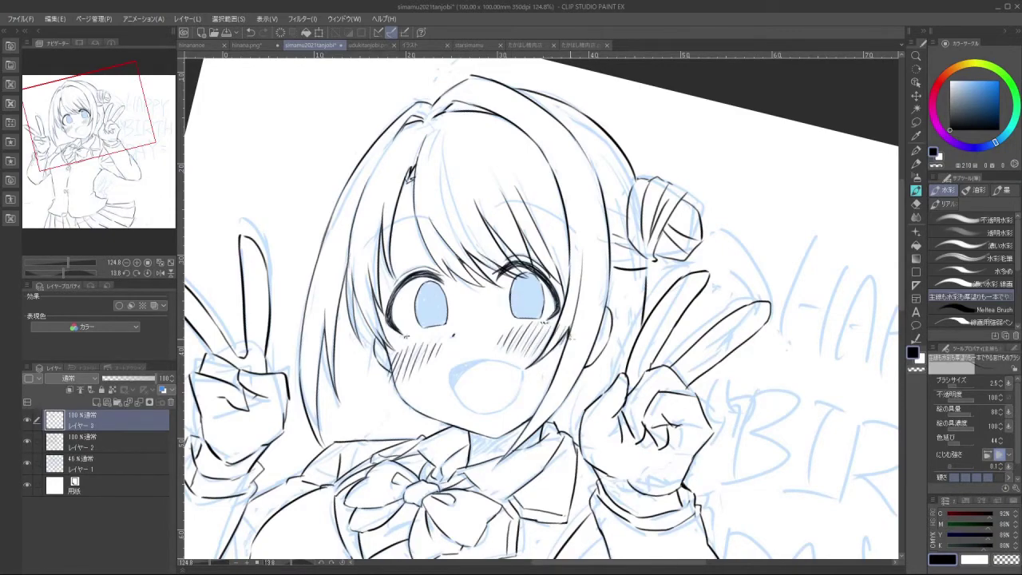
Ink the upper edge and left-hand side of the open mouth, undoing unwanted strokes
drag(557, 479, 678, 273)
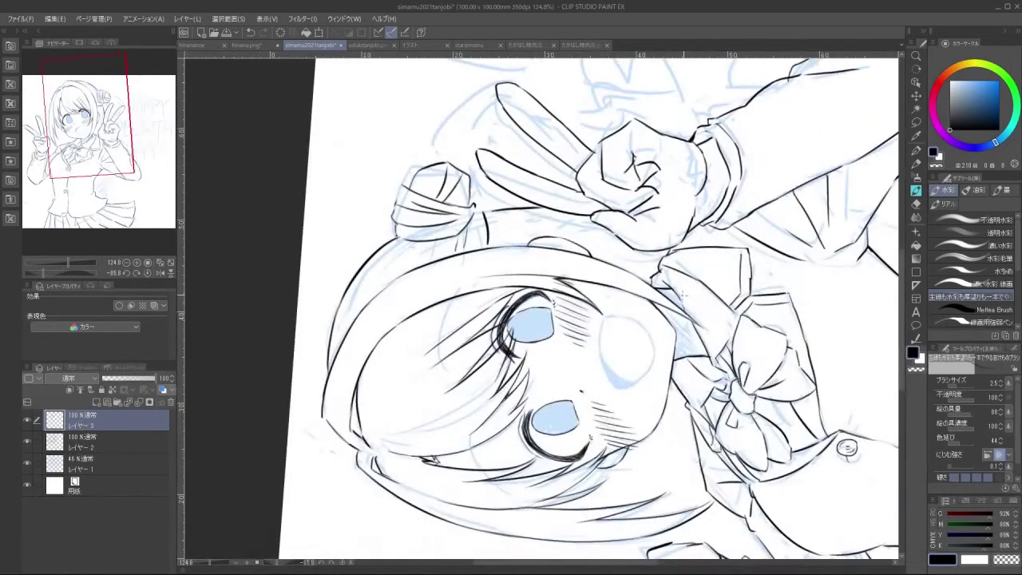
drag(679, 384, 493, 448)
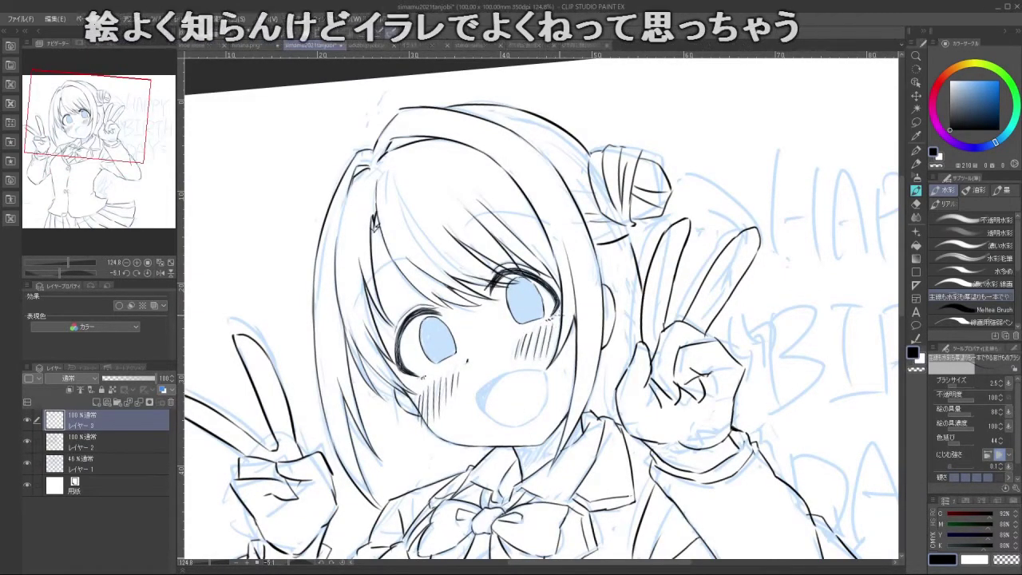
drag(626, 311, 586, 237)
scroll(607, 353, up, 3)
mouse_move(607, 352)
mouse_down()
mouse_move(616, 335)
mouse_move(579, 362)
mouse_move(578, 381)
mouse_up()
key(ctrl+z)
mouse_move(597, 311)
mouse_down()
mouse_move(579, 389)
mouse_move(597, 437)
mouse_up()
key(ctrl+z)
mouse_move(580, 398)
mouse_down()
mouse_move(600, 444)
mouse_move(656, 223)
mouse_move(551, 165)
mouse_move(406, 353)
mouse_move(410, 345)
mouse_move(409, 404)
mouse_up()
key(ctrl+z)
key(ctrl+z)
drag(401, 342, 418, 413)
key(ctrl+z)
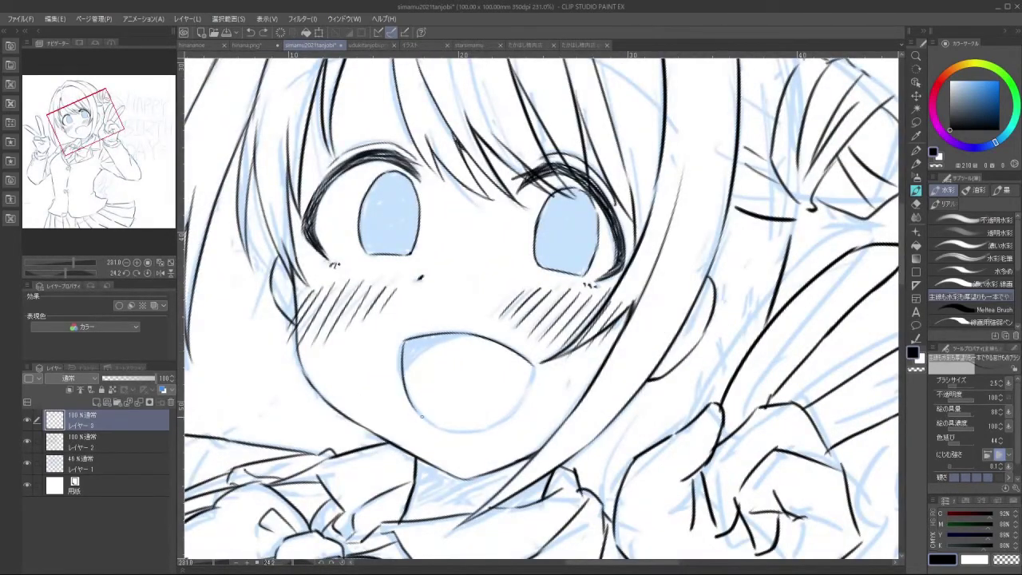
Ink the lower curve and right-hand side of the mouth to close its outline
mouse_move(441, 108)
mouse_down()
mouse_move(187, 239)
mouse_move(643, 527)
mouse_move(893, 228)
mouse_up()
mouse_move(453, 176)
mouse_down()
mouse_move(438, 229)
mouse_move(463, 275)
mouse_up()
key(ctrl+z)
key(ctrl+z)
mouse_move(448, 120)
mouse_down()
mouse_move(414, 477)
mouse_move(432, 489)
mouse_up()
drag(554, 368, 556, 397)
key(ctrl+z)
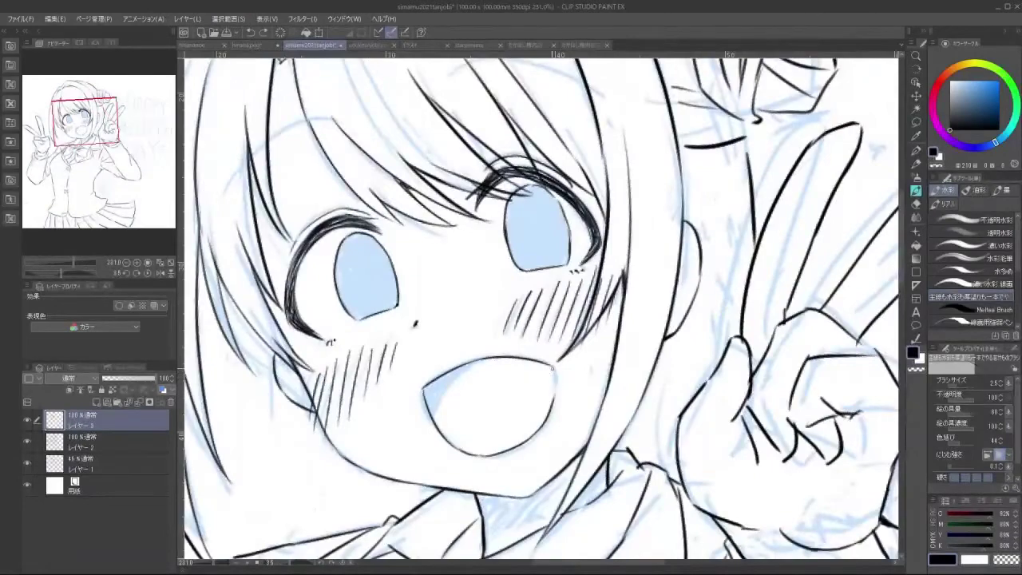
Ink the curved inner line of the open mouth along the blue shaded area
drag(445, 477, 498, 497)
drag(491, 379, 474, 421)
key(ctrl+z)
drag(512, 368, 391, 367)
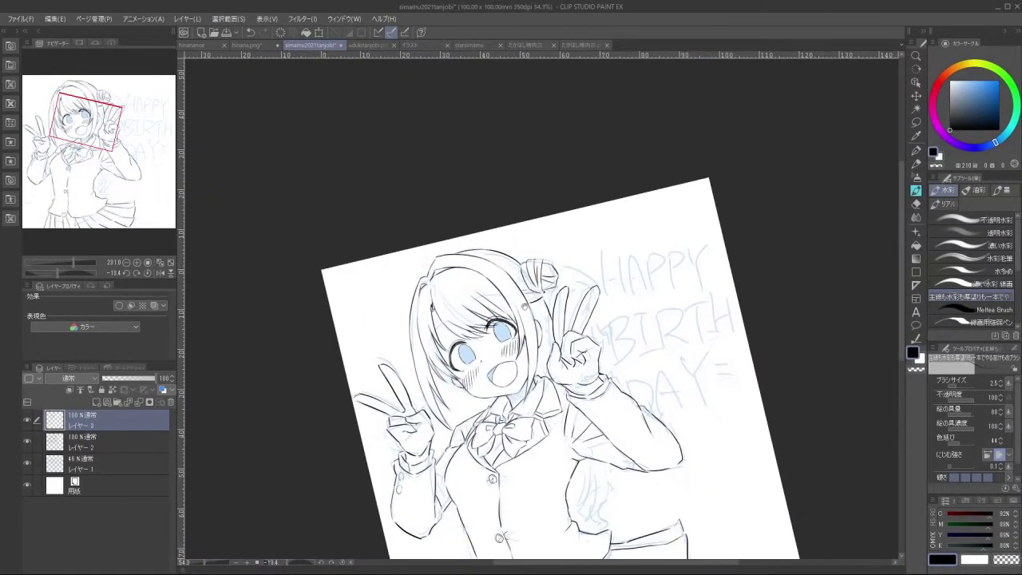
Ink both curved eyebrows over the bangs, undoing unwanted strokes
drag(448, 471, 721, 371)
drag(568, 330, 616, 331)
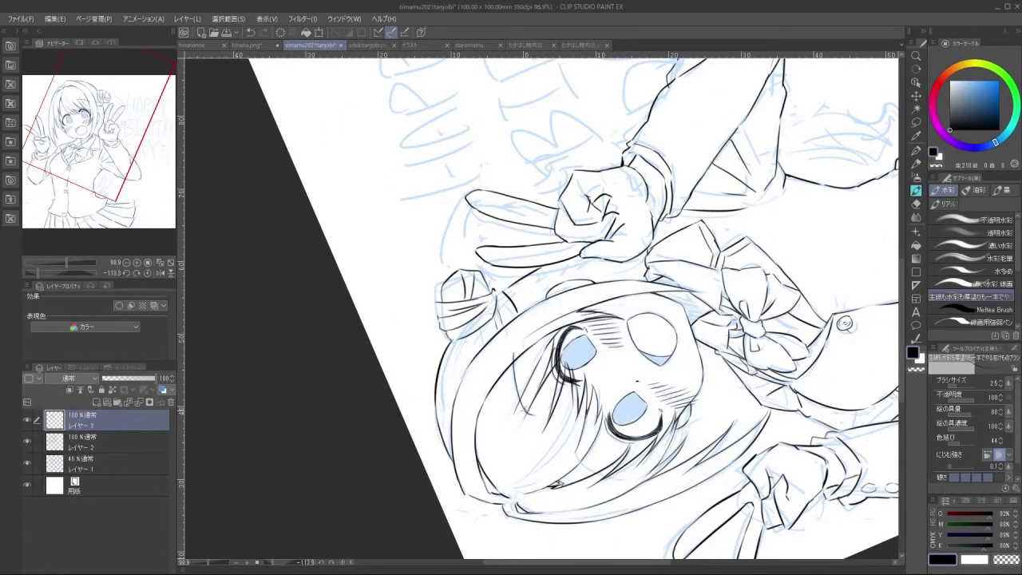
drag(604, 446, 521, 385)
drag(521, 385, 604, 375)
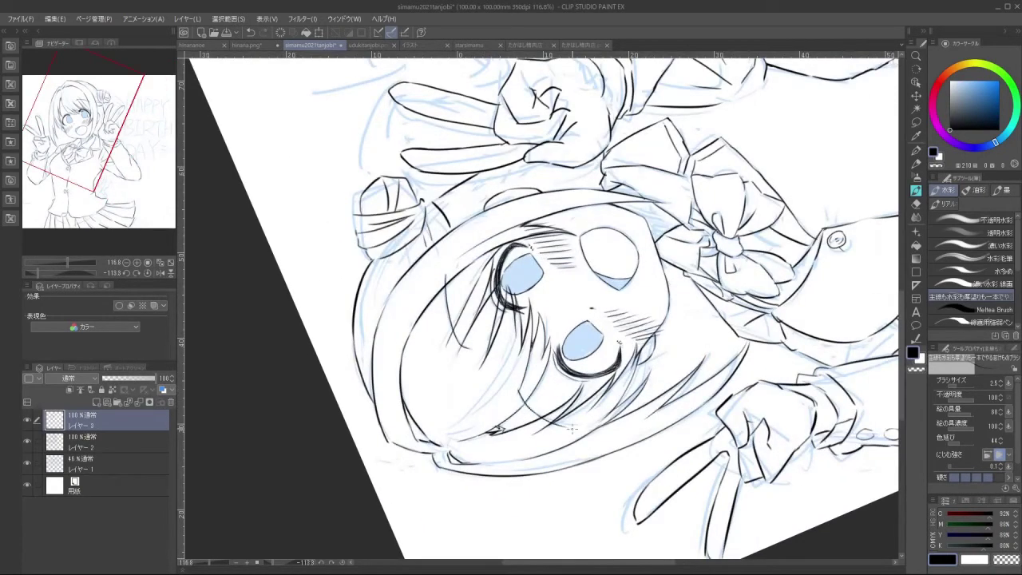
key(ctrl+z)
drag(533, 412, 583, 418)
key(ctrl+z)
mouse_move(367, 385)
mouse_down()
mouse_move(381, 411)
mouse_move(691, 429)
mouse_move(361, 338)
mouse_up()
drag(687, 350, 620, 352)
drag(704, 438, 655, 371)
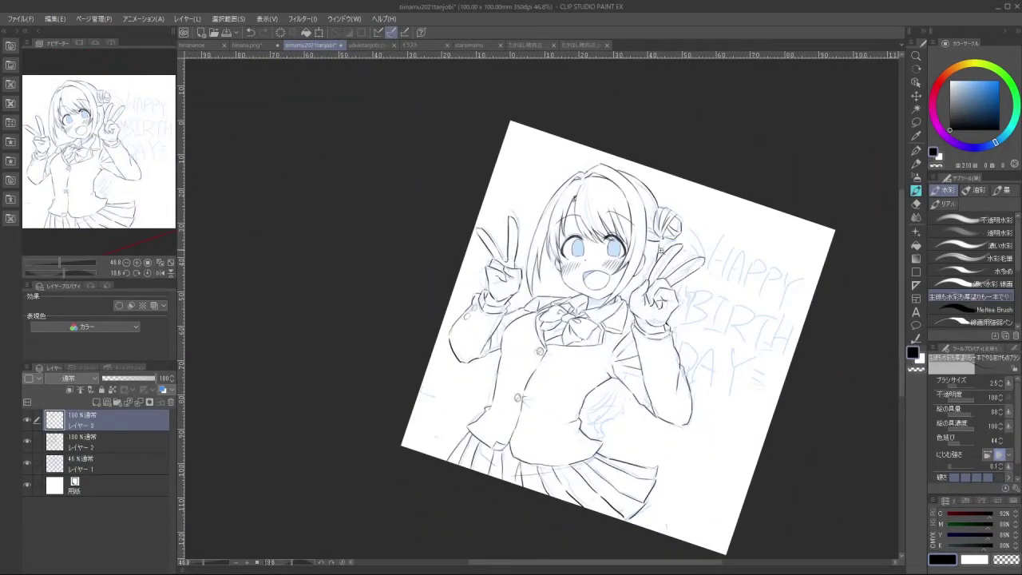
Make レイヤー 2 the active layer and hide the blue sketch layer to leave only the line art
scroll(661, 249, up, 3)
click(155, 441)
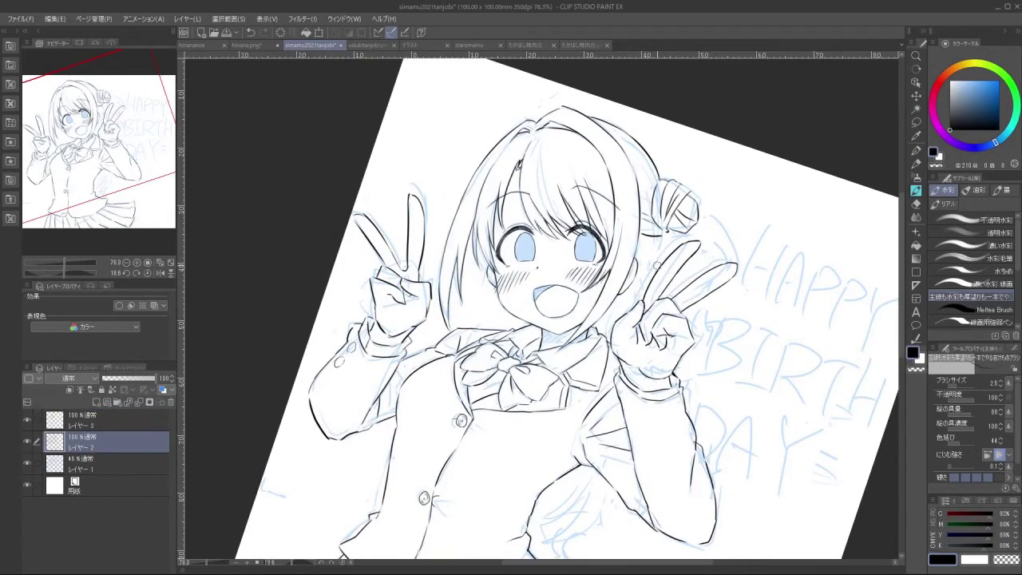
drag(680, 353, 666, 310)
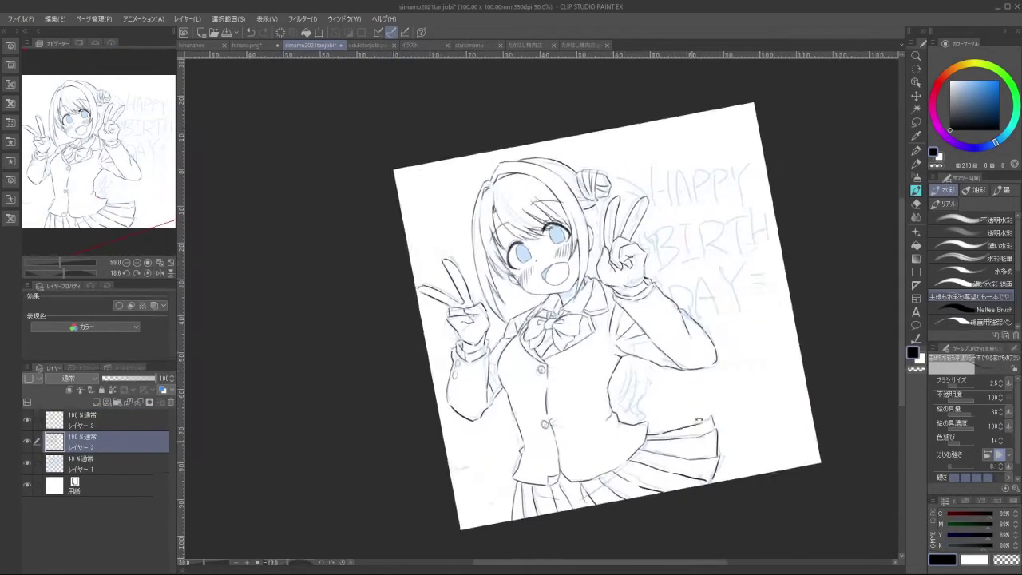
click(32, 461)
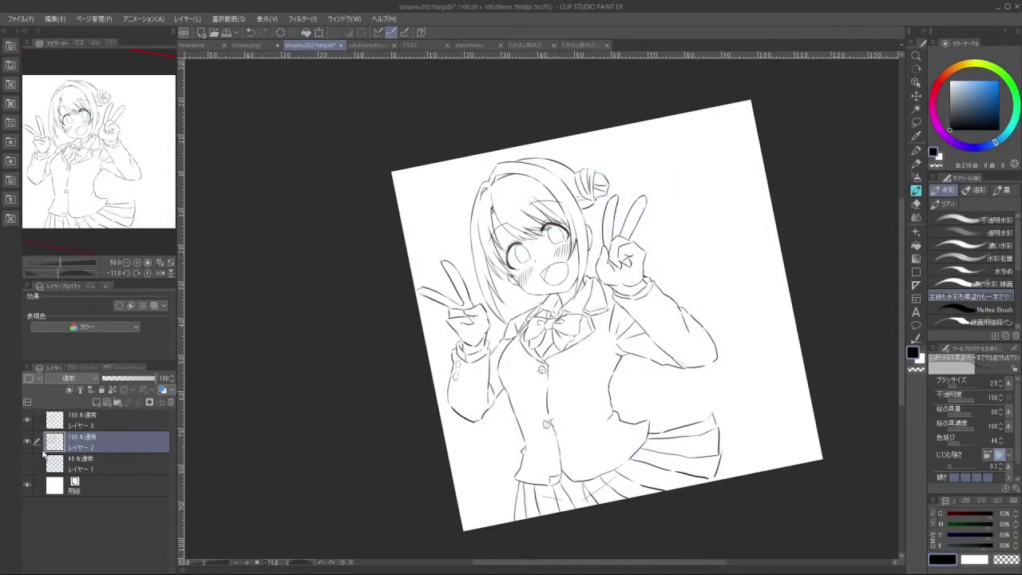
drag(690, 363, 668, 357)
mouse_move(668, 357)
mouse_down()
mouse_move(633, 325)
mouse_move(662, 324)
mouse_up()
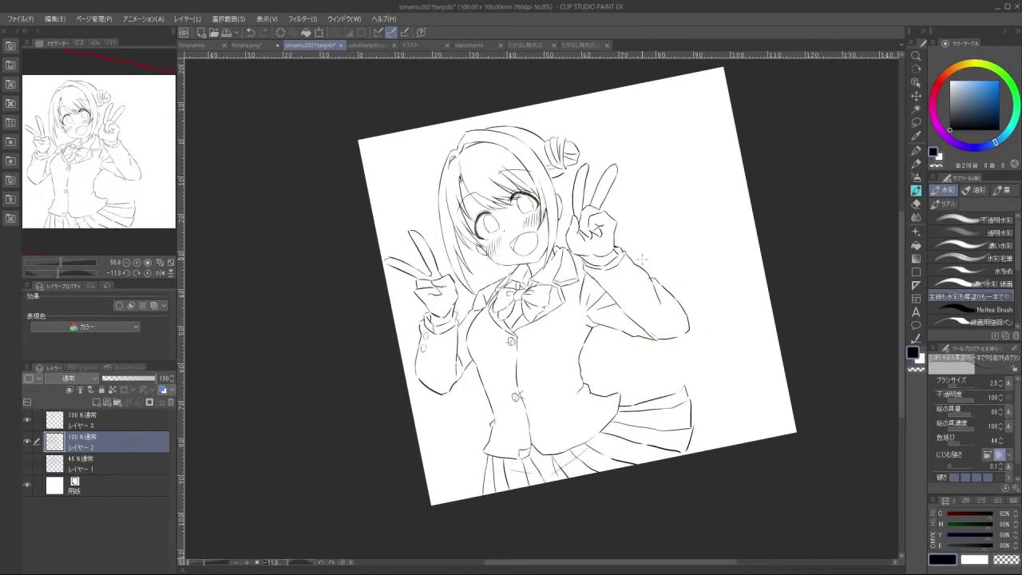
Add a new layer directly above the hidden sketch layer and choose a mid grey drawing colour
click(103, 459)
click(97, 402)
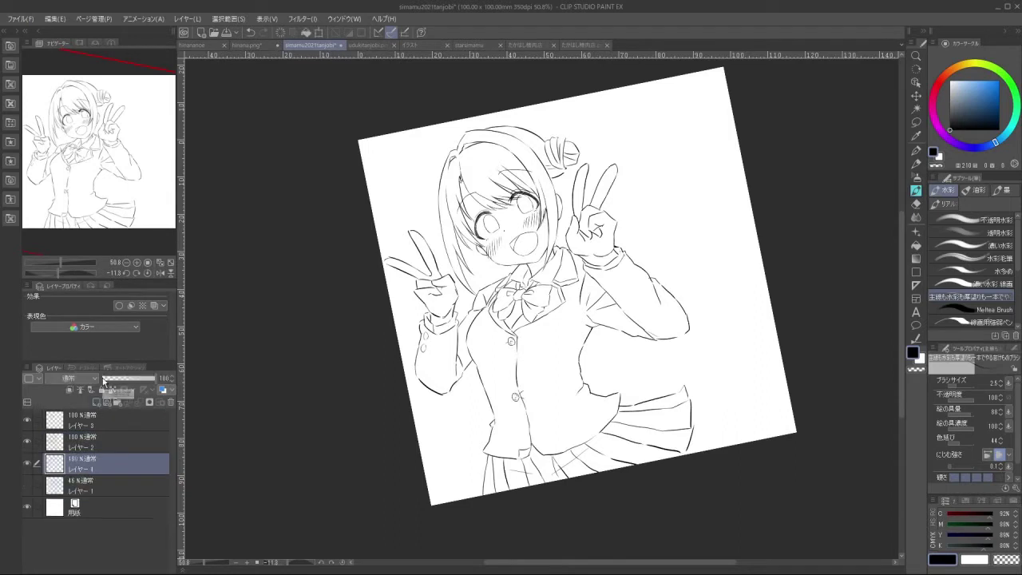
click(952, 83)
click(951, 100)
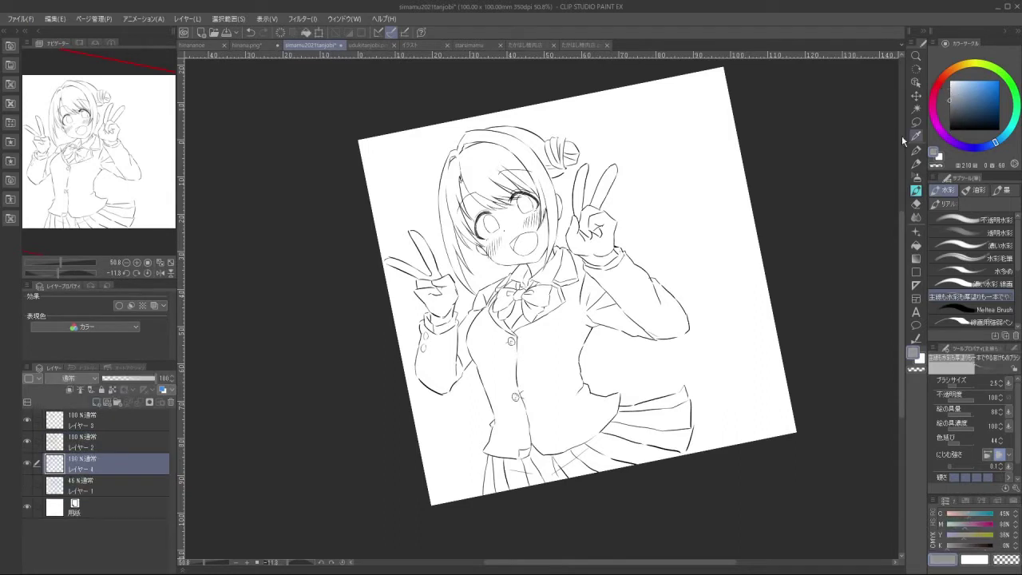
Rough in a thick grey hair strand from beside the cheek, looping around the left-hand peace sign, with brush size 47.2
mouse_move(473, 280)
mouse_down()
mouse_move(482, 280)
mouse_move(477, 313)
mouse_up()
key(ctrl+z)
drag(469, 244, 466, 321)
drag(463, 326, 406, 371)
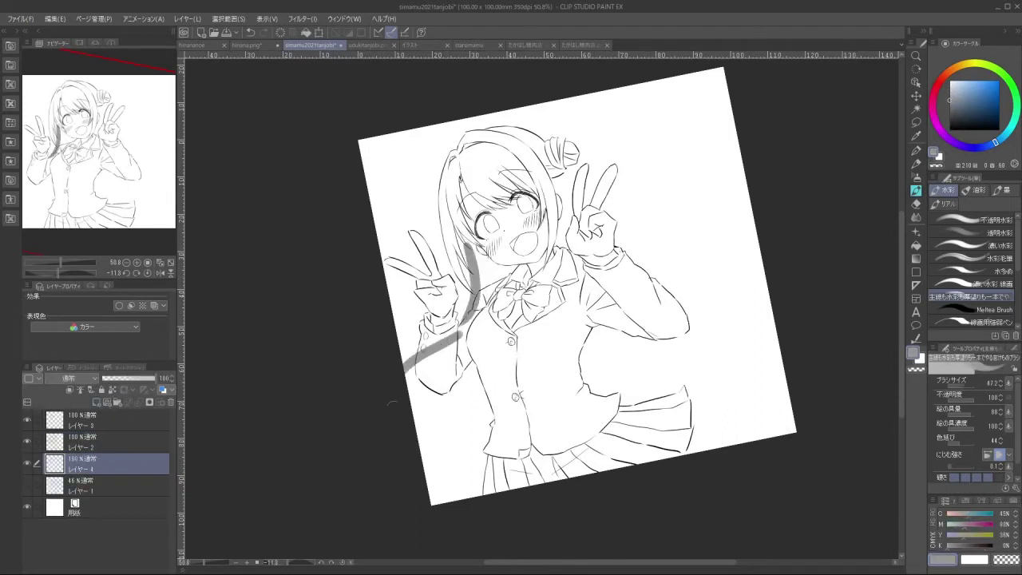
key(ctrl+z)
mouse_move(469, 303)
mouse_down()
mouse_move(411, 323)
mouse_move(401, 296)
mouse_move(425, 289)
mouse_up()
key(ctrl+z)
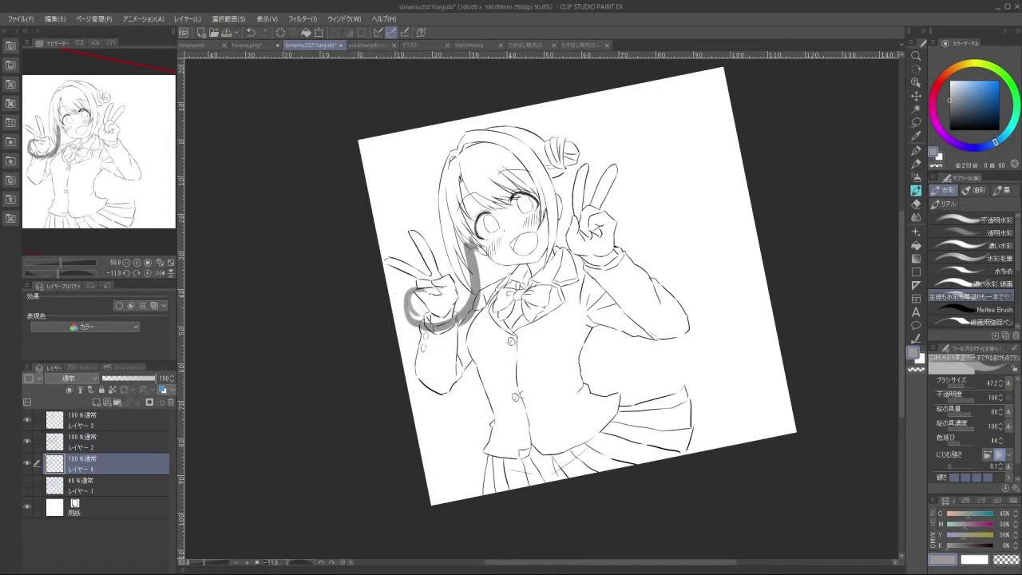
Block in grey hair beside the chin and a long strand from below the bun past the right-hand peace sign
mouse_move(477, 249)
mouse_down()
mouse_move(491, 278)
mouse_move(516, 270)
mouse_up()
mouse_move(566, 179)
mouse_down()
mouse_move(585, 248)
mouse_move(623, 259)
mouse_up()
key(ctrl+z)
key(ctrl+z)
key(ctrl+z)
drag(578, 198, 596, 310)
drag(604, 289, 597, 326)
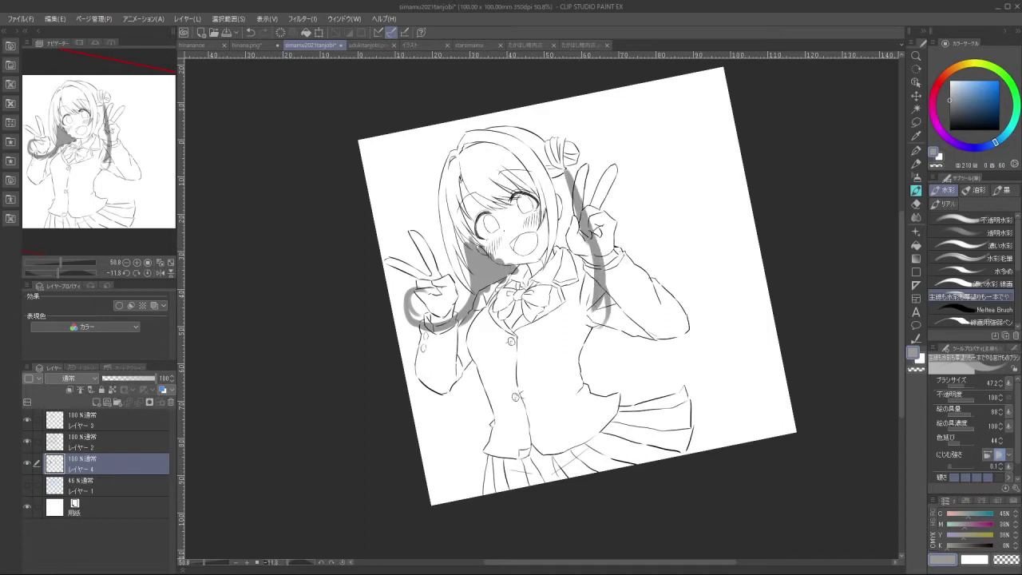
mouse_move(571, 189)
mouse_down()
mouse_move(563, 240)
mouse_move(567, 203)
mouse_move(563, 238)
mouse_move(591, 252)
mouse_up()
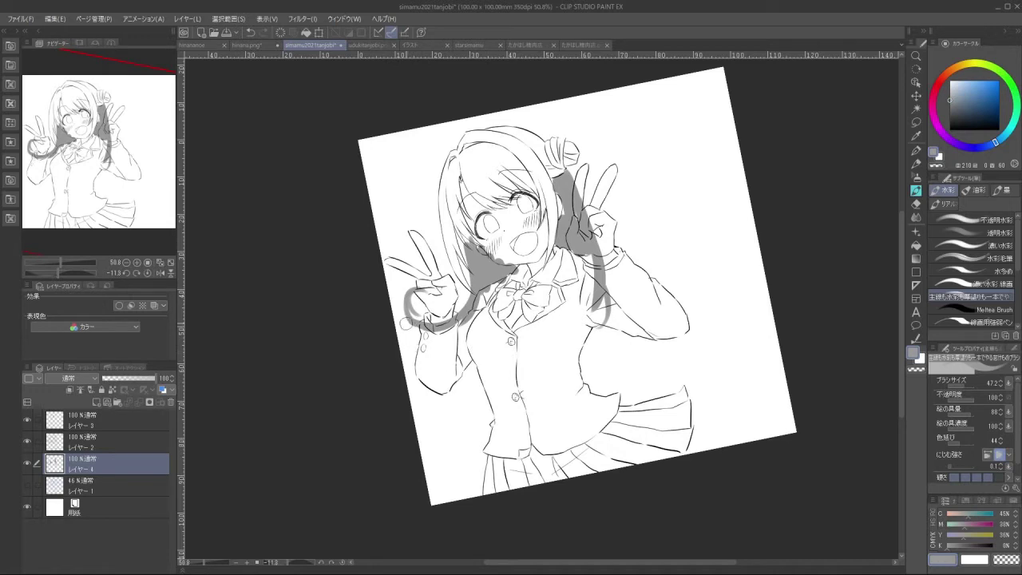
Extend the grey hair across the left-hand sleeve with curled ends and curl the tip of the long strand opposite
mouse_move(406, 323)
mouse_down()
mouse_move(424, 351)
mouse_move(411, 391)
mouse_up()
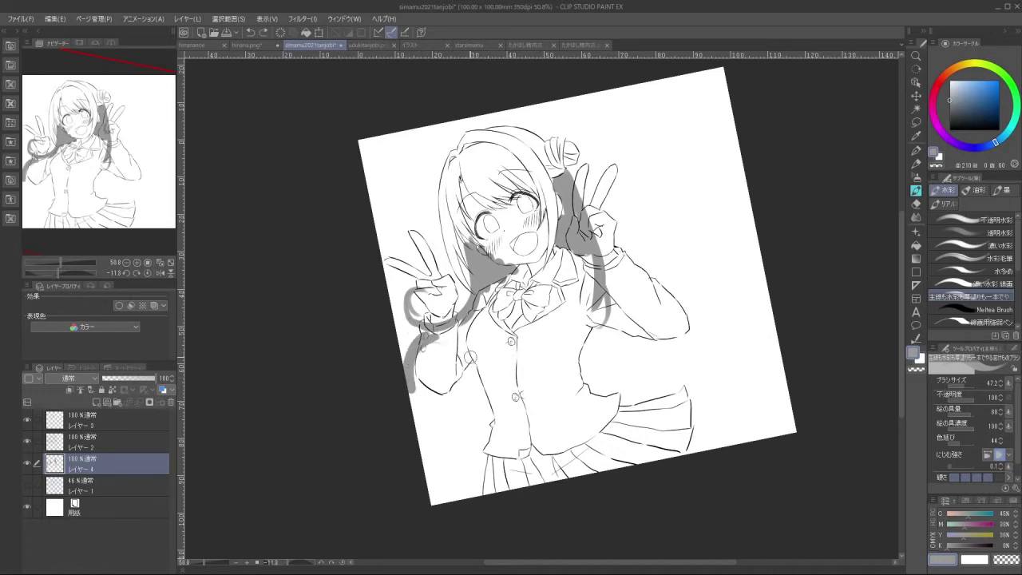
mouse_move(471, 358)
mouse_down()
mouse_move(412, 370)
mouse_move(463, 389)
mouse_up()
drag(463, 389, 476, 386)
drag(599, 313, 627, 345)
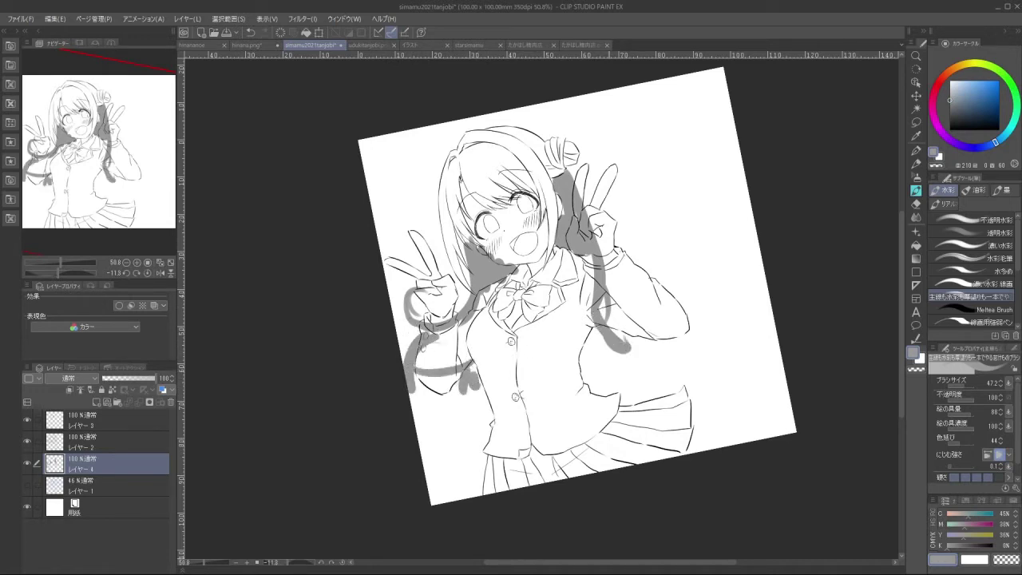
Paint a grey curl beside the right-hand wrist and branching curls at the long strand's tip near the waist
drag(588, 206, 635, 242)
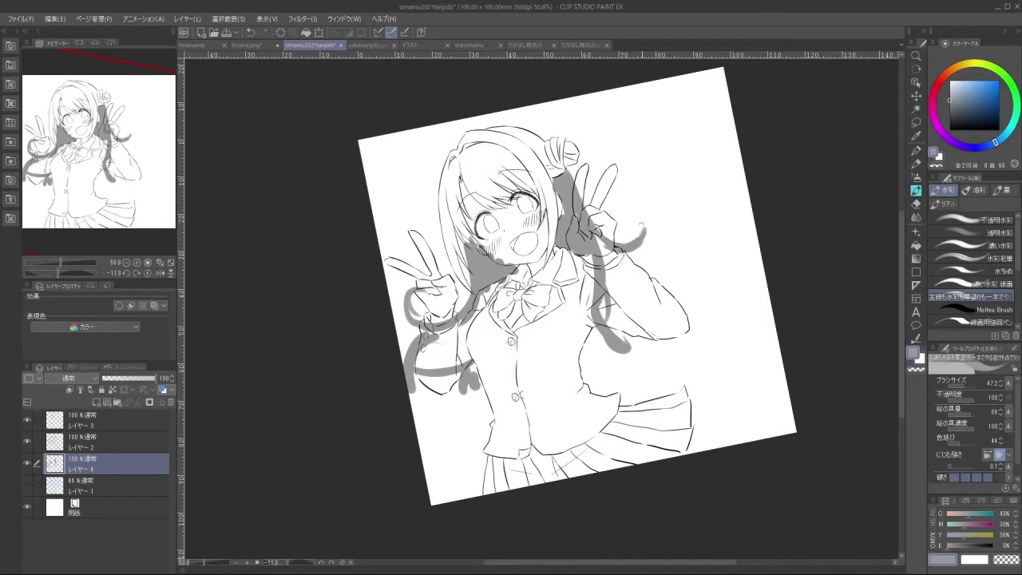
key(ctrl+z)
mouse_move(628, 245)
mouse_down()
mouse_move(641, 224)
mouse_move(629, 247)
mouse_up()
key(ctrl+z)
mouse_move(612, 285)
mouse_down()
mouse_move(620, 327)
mouse_move(627, 323)
mouse_move(593, 359)
mouse_up()
key(ctrl+z)
key(minus)
key(minus)
key(ctrl+z)
drag(599, 322, 592, 337)
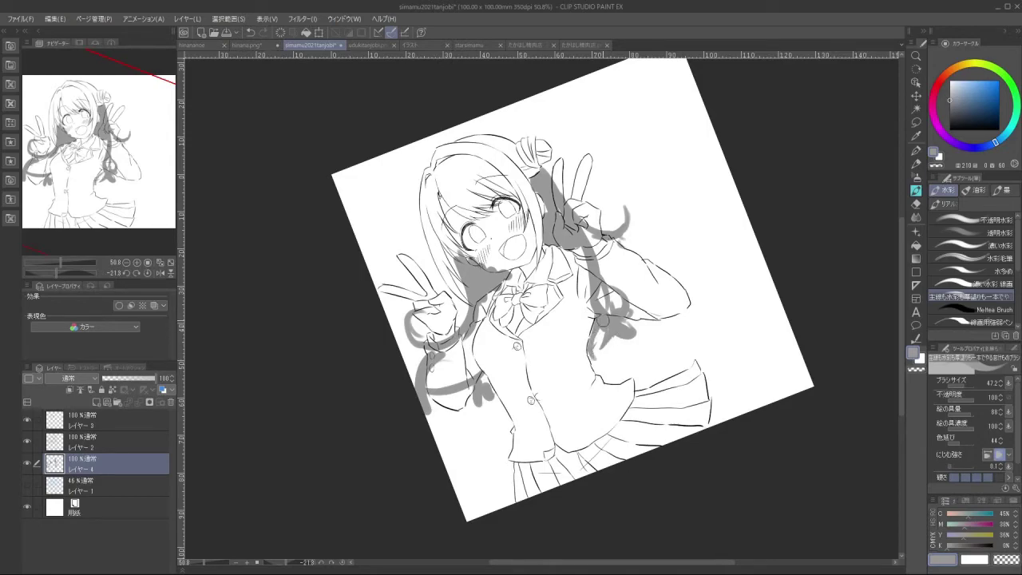
Paint a wavy grey strand with a curled tip hanging from the hair bun, undoing unwanted strokes
mouse_move(629, 396)
mouse_down()
mouse_move(666, 291)
mouse_move(608, 198)
mouse_move(415, 321)
mouse_move(481, 417)
mouse_up()
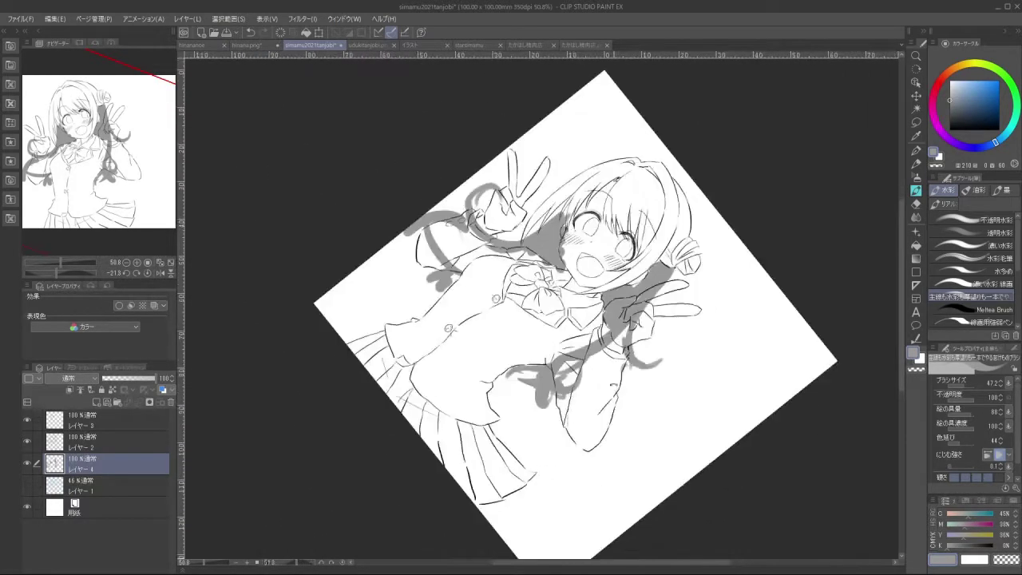
mouse_move(685, 277)
mouse_down()
mouse_move(705, 306)
mouse_move(698, 298)
mouse_move(701, 337)
mouse_up()
key(ctrl+z)
key(ctrl+z)
drag(671, 436, 722, 336)
drag(686, 217, 686, 228)
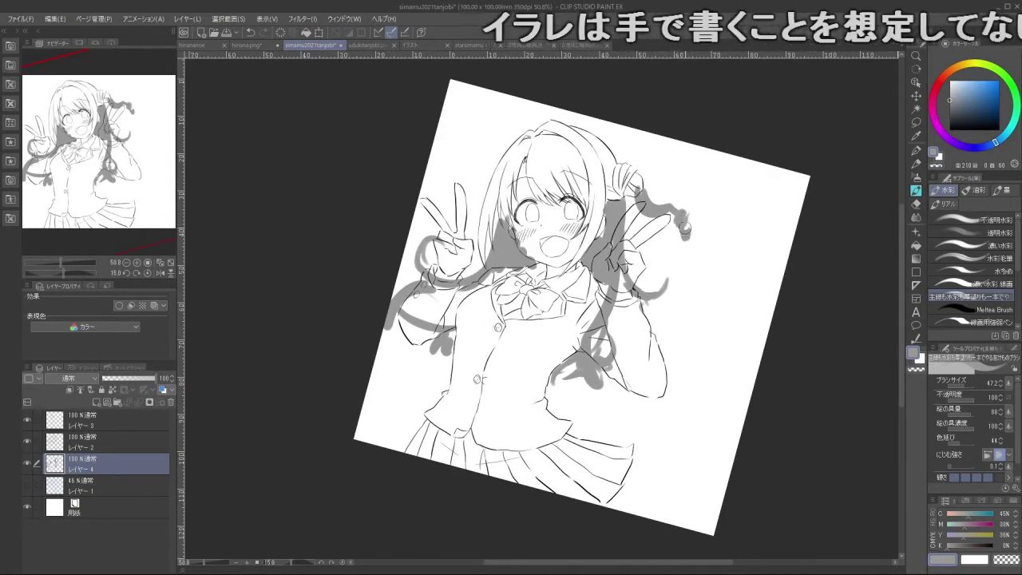
key(ctrl+plus)
drag(707, 353, 647, 349)
scroll(607, 327, up, 1)
scroll(575, 263, down, 3)
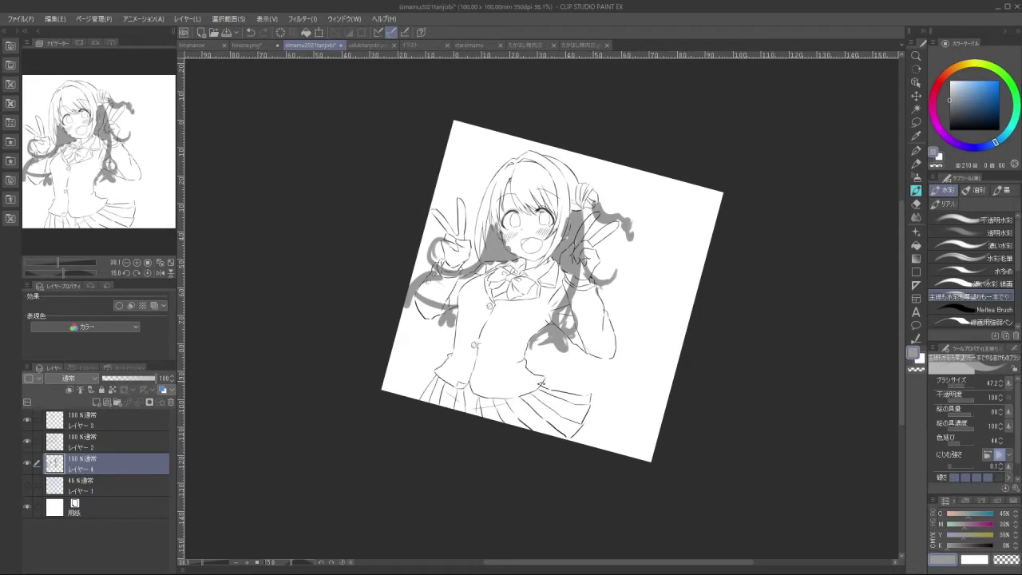
Paint grey strands curling out from the raised right-hand wrist and across the sleeve to the elbow
drag(542, 385, 601, 302)
drag(450, 266, 461, 304)
key(ctrl+z)
drag(548, 228, 572, 249)
mouse_move(576, 254)
mouse_down()
mouse_move(594, 225)
mouse_move(611, 307)
mouse_move(602, 328)
mouse_up()
key(ctrl+z)
drag(606, 282, 626, 276)
mouse_move(588, 400)
mouse_down()
mouse_move(650, 332)
mouse_move(653, 309)
mouse_up()
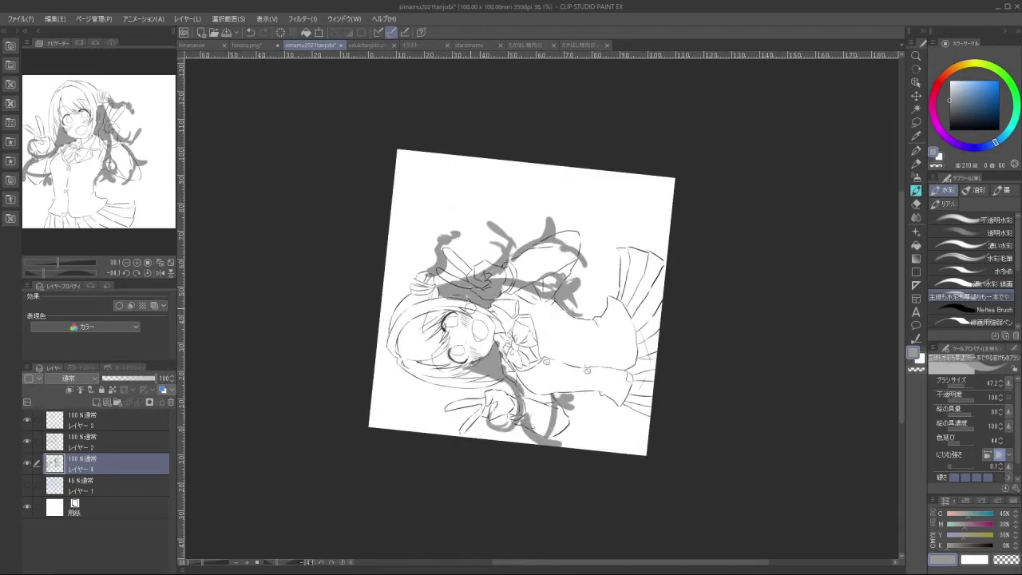
mouse_move(658, 330)
mouse_down()
mouse_move(617, 420)
mouse_move(519, 444)
mouse_up()
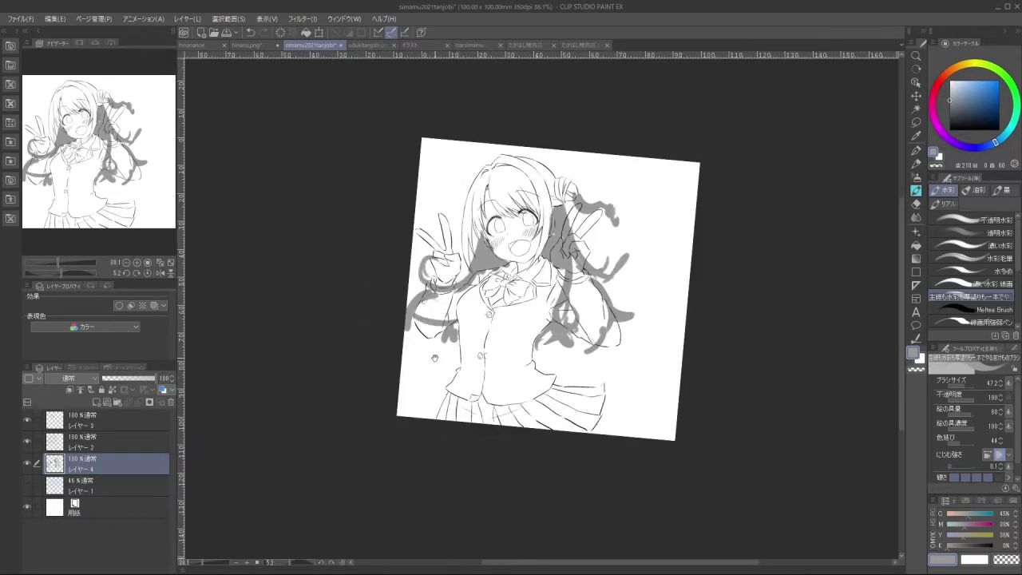
Thicken the grey hair around the left-hand peace sign and add small curls to the strand ends below the sleeve
scroll(481, 239, up, 2)
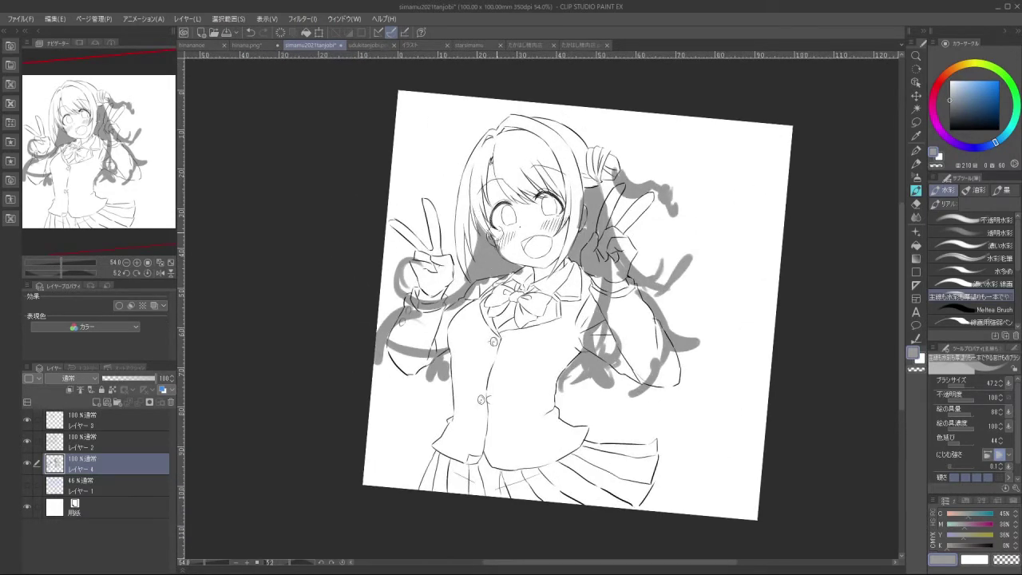
scroll(619, 359, down, 4)
scroll(555, 305, up, 4)
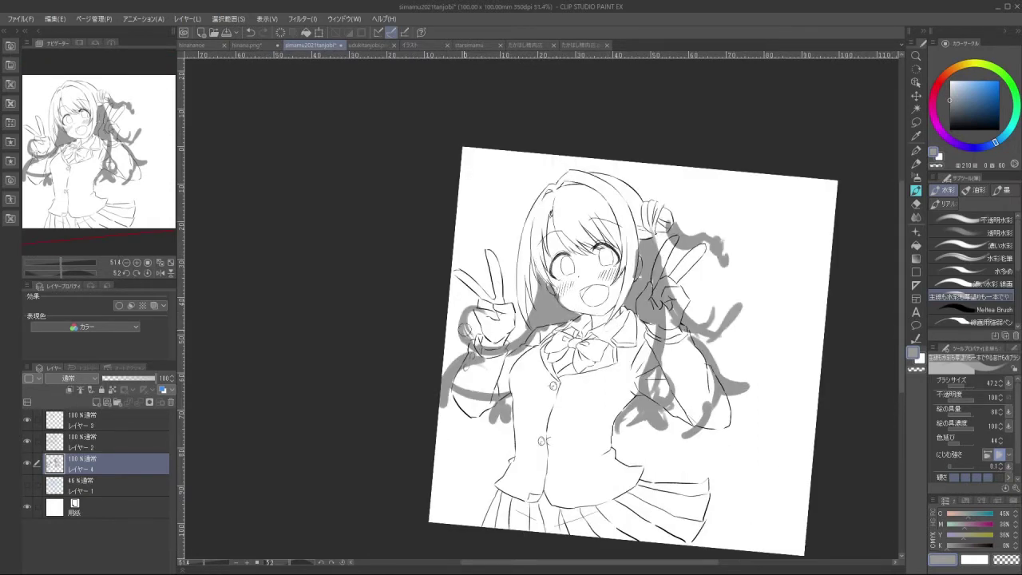
drag(464, 323, 474, 340)
mouse_move(450, 387)
mouse_down()
mouse_move(454, 411)
mouse_move(561, 407)
mouse_move(493, 400)
mouse_up()
drag(607, 455, 675, 399)
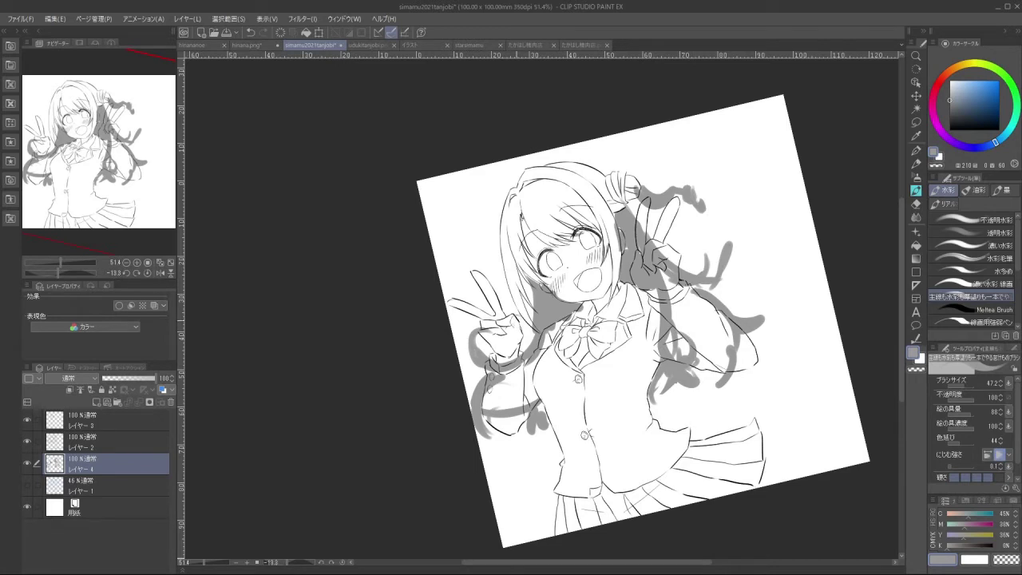
mouse_move(479, 339)
mouse_down()
mouse_move(471, 329)
mouse_move(495, 324)
mouse_up()
mouse_move(482, 413)
mouse_down()
mouse_move(491, 444)
mouse_move(538, 450)
mouse_up()
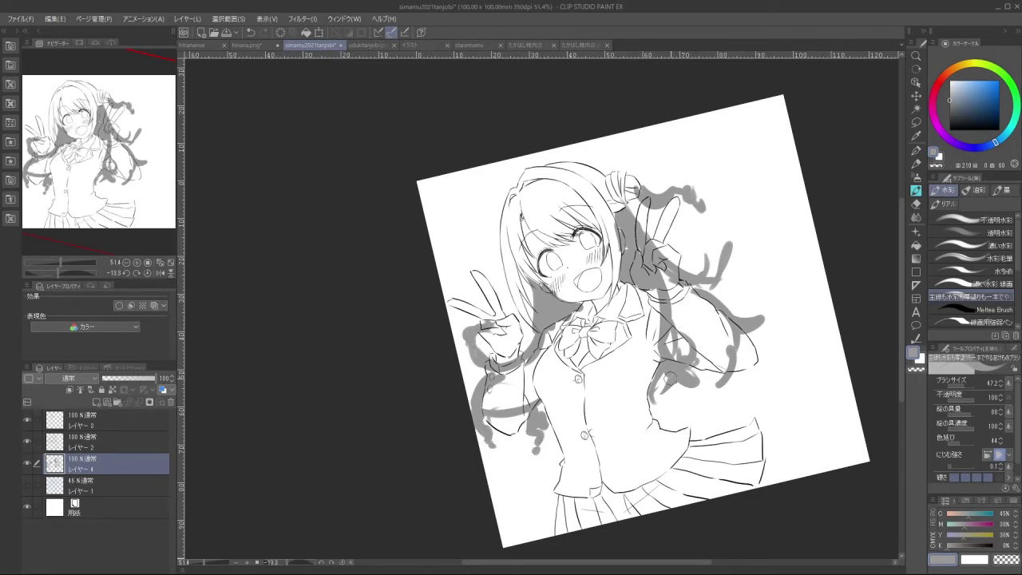
Add small grey curls at the waist and lengthen the strand tips beyond the right-hand elbow
mouse_move(671, 375)
mouse_down()
mouse_move(697, 402)
mouse_move(719, 394)
mouse_up()
mouse_move(745, 345)
mouse_down()
mouse_move(751, 328)
mouse_move(798, 302)
mouse_move(718, 332)
mouse_move(646, 329)
mouse_up()
drag(646, 328, 682, 292)
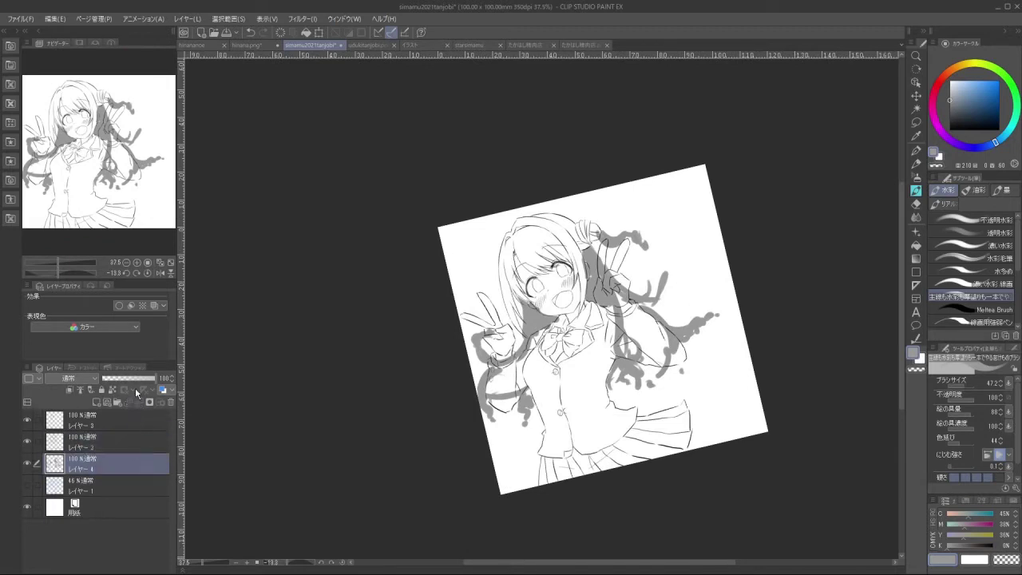
Lower the grey hair layer's opacity, return to レイヤー 2 and choose black as the drawing colour
drag(130, 379, 121, 387)
click(109, 445)
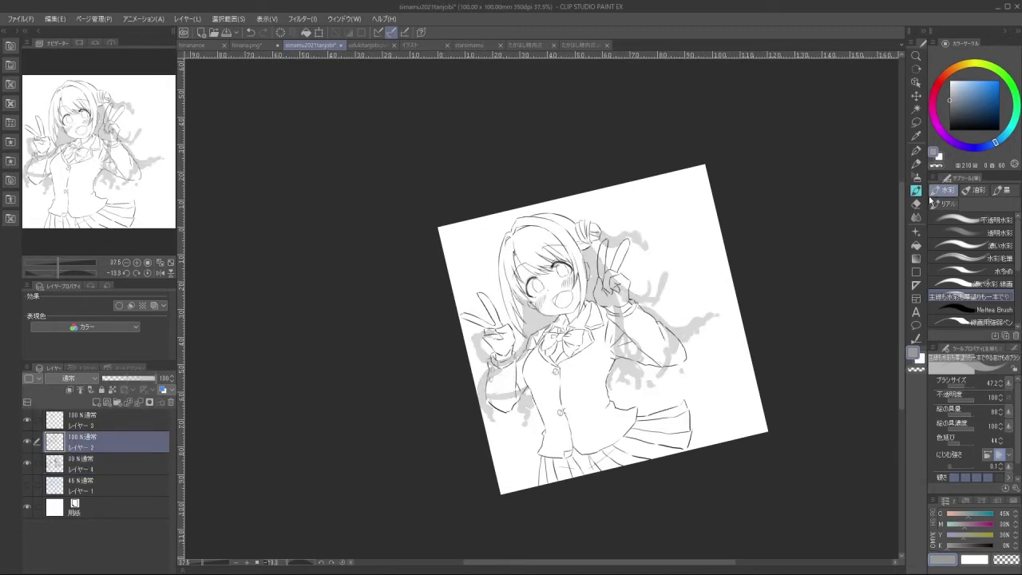
scroll(766, 213, up, 2)
drag(766, 213, 675, 376)
click(949, 129)
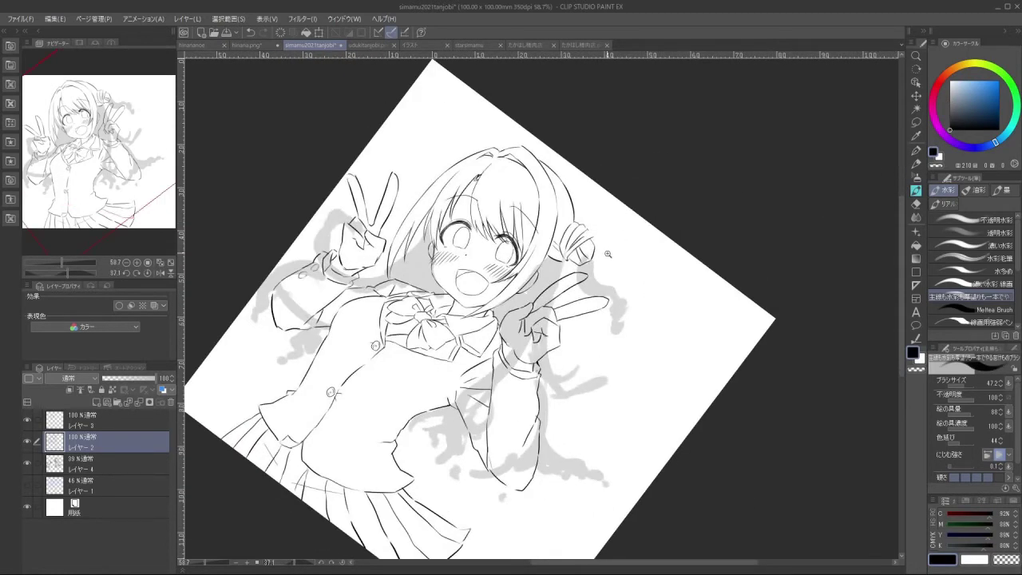
Undo the opacity change, set the grey hair layer's opacity to 45%, and reselect レイヤー 2 for inking
scroll(609, 254, up, 1)
scroll(595, 281, up, 1)
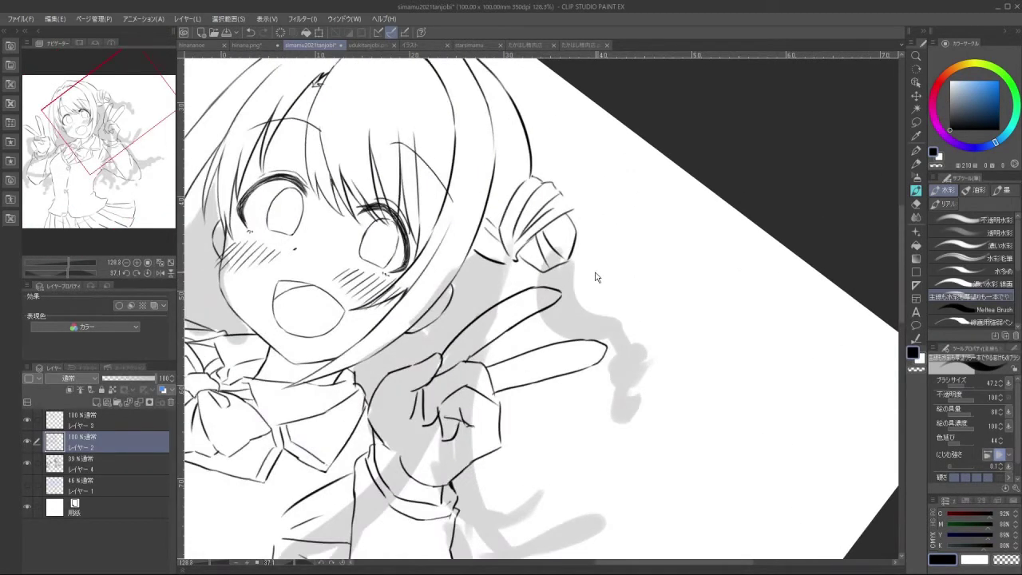
key(ctrl+z)
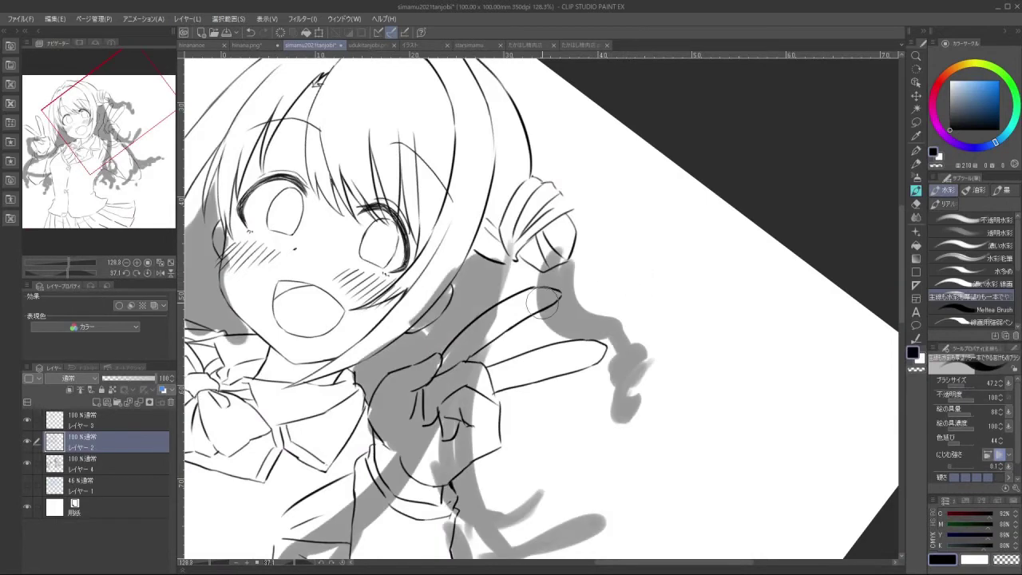
click(103, 465)
click(128, 379)
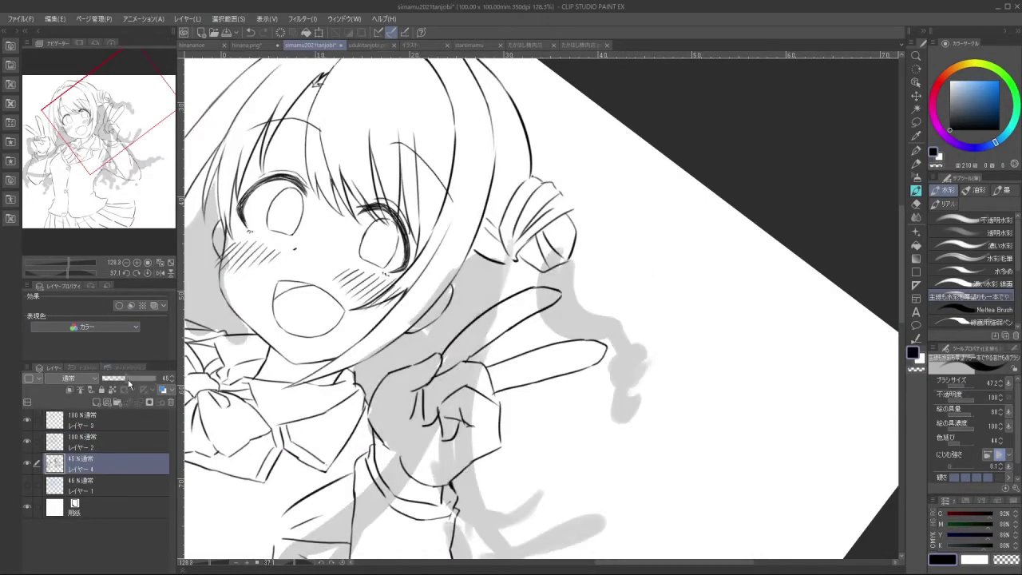
click(107, 438)
Ink the outer edge of the wavy strand below the bun with brush size 5.2, undoing unwanted strokes
mouse_move(574, 280)
mouse_down()
mouse_move(606, 304)
mouse_move(595, 295)
mouse_up()
key(ctrl+z)
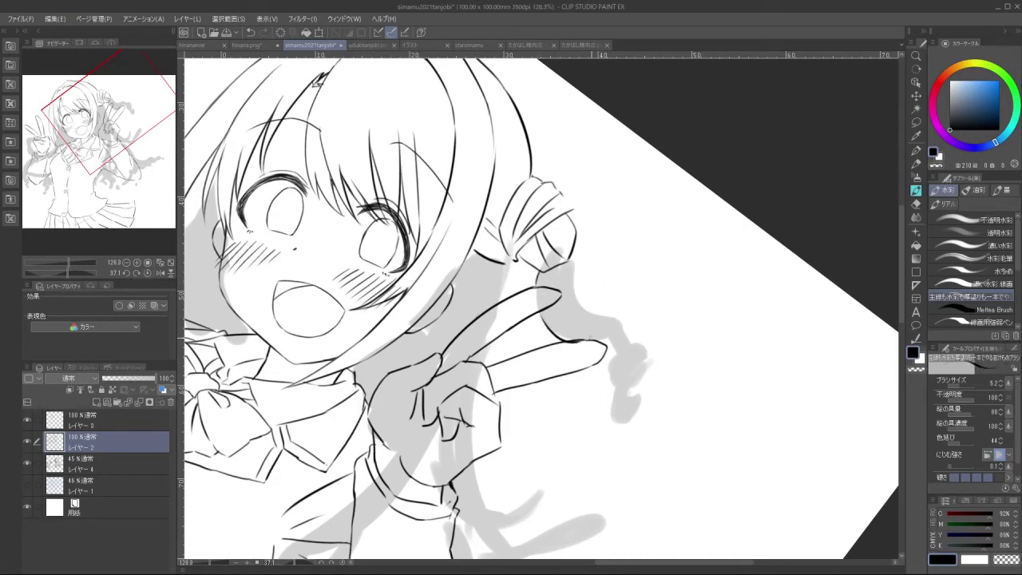
drag(572, 261, 609, 321)
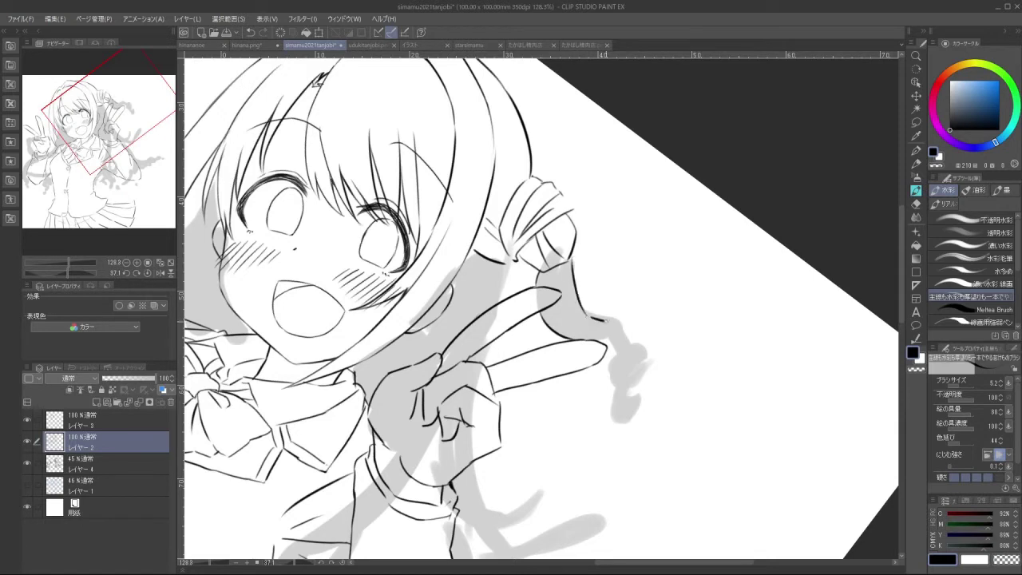
key(ctrl+z)
key(ctrl+z)
drag(572, 258, 590, 317)
key(ctrl+z)
mouse_move(590, 313)
mouse_down()
mouse_move(610, 319)
mouse_move(631, 350)
mouse_move(612, 366)
mouse_move(630, 355)
mouse_up()
key(ctrl+z)
key(ctrl+z)
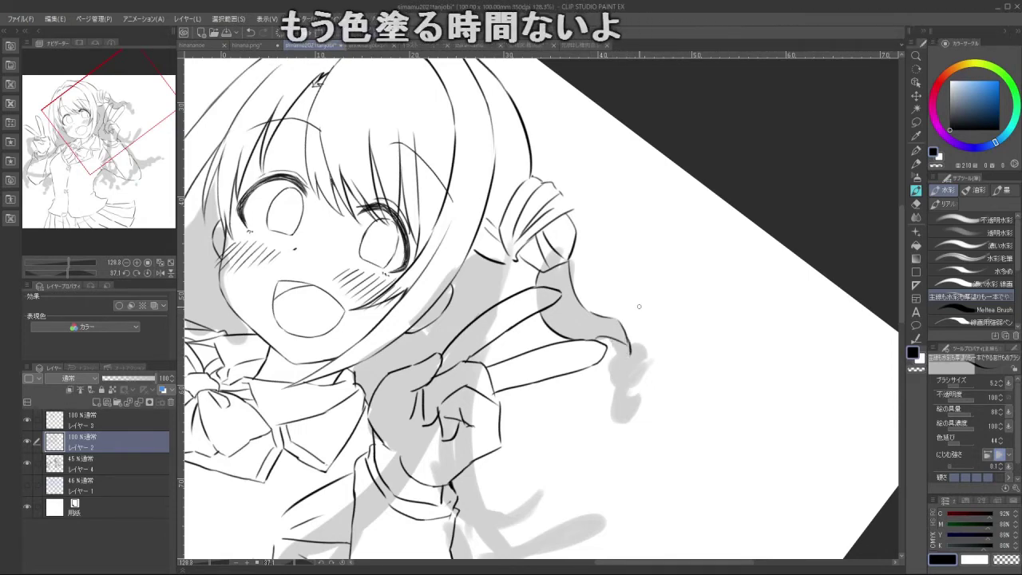
Ink the lower curve of the bun's wavy strand down to its curled tip, undoing unwanted strokes
drag(639, 307, 631, 412)
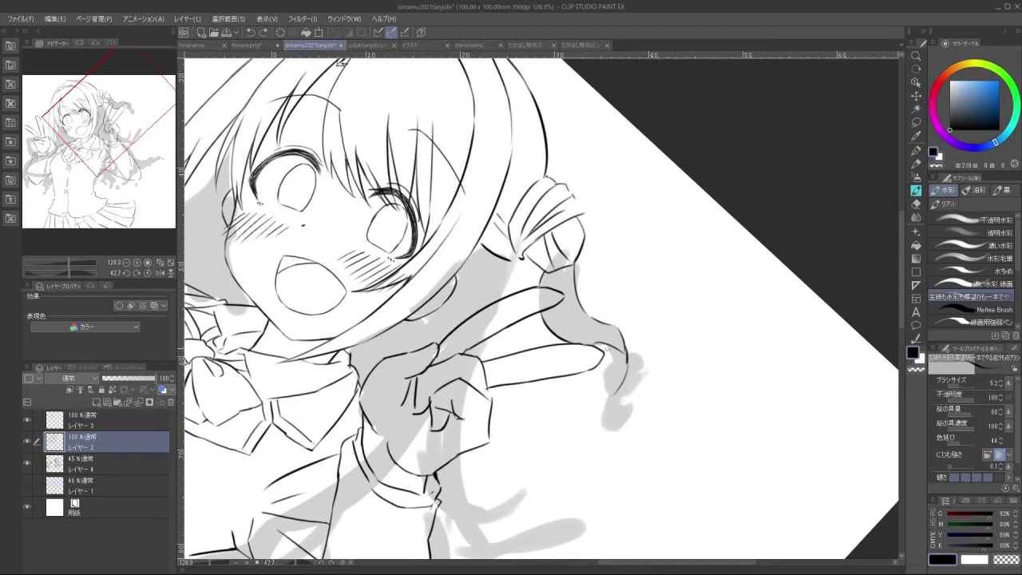
mouse_move(600, 346)
mouse_down()
mouse_move(621, 369)
mouse_move(627, 362)
mouse_move(613, 364)
mouse_move(602, 394)
mouse_up()
key(ctrl+z)
key(ctrl+z)
mouse_move(627, 361)
mouse_down()
mouse_move(584, 419)
mouse_move(601, 432)
mouse_up()
key(ctrl+z)
key(ctrl+z)
drag(605, 397, 602, 446)
mouse_move(600, 434)
mouse_down()
mouse_move(619, 453)
mouse_move(612, 471)
mouse_up()
Ink the inner edge of the bun strand's curled tip to close it, undoing unwanted strokes
drag(660, 437, 487, 408)
drag(424, 299, 627, 359)
scroll(608, 403, up, 2)
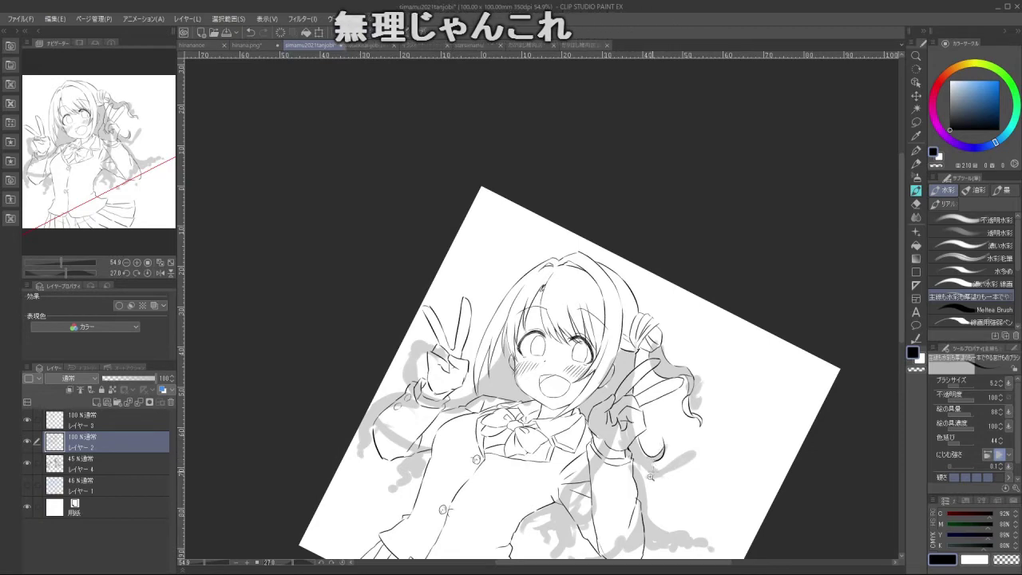
scroll(714, 397, up, 4)
drag(714, 397, 528, 423)
key(ctrl+z)
key(ctrl+z)
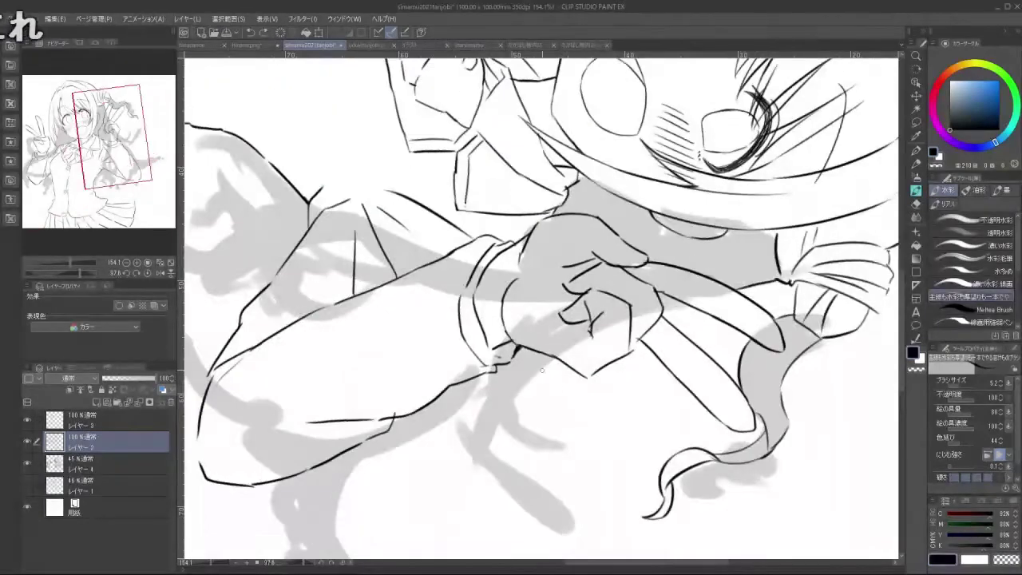
Try inking two curling strands that flow out from below the raised wrist beside the bun
drag(557, 359, 517, 413)
key(ctrl+z)
mouse_move(557, 359)
mouse_down()
mouse_move(515, 410)
mouse_move(543, 433)
mouse_move(579, 391)
mouse_move(564, 440)
mouse_up()
key(ctrl+z)
key(ctrl+z)
drag(531, 444, 562, 449)
key(ctrl+z)
mouse_move(503, 398)
mouse_down()
mouse_move(534, 444)
mouse_move(568, 435)
mouse_move(485, 409)
mouse_move(502, 465)
mouse_move(562, 528)
mouse_up()
key(ctrl+z)
key(ctrl+z)
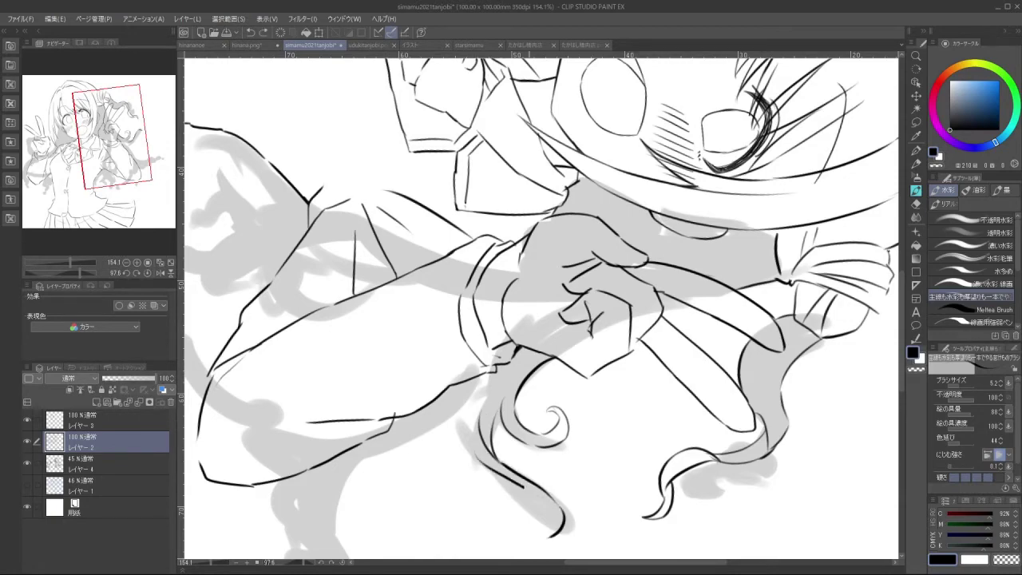
Try closing the tip of the lower wrist strand, and undo the curling strands below the wrist
mouse_move(524, 486)
mouse_down()
mouse_move(558, 510)
mouse_move(544, 536)
mouse_move(514, 536)
mouse_move(553, 533)
mouse_up()
key(ctrl+z)
drag(700, 155, 524, 120)
drag(682, 422, 575, 422)
drag(651, 439, 671, 440)
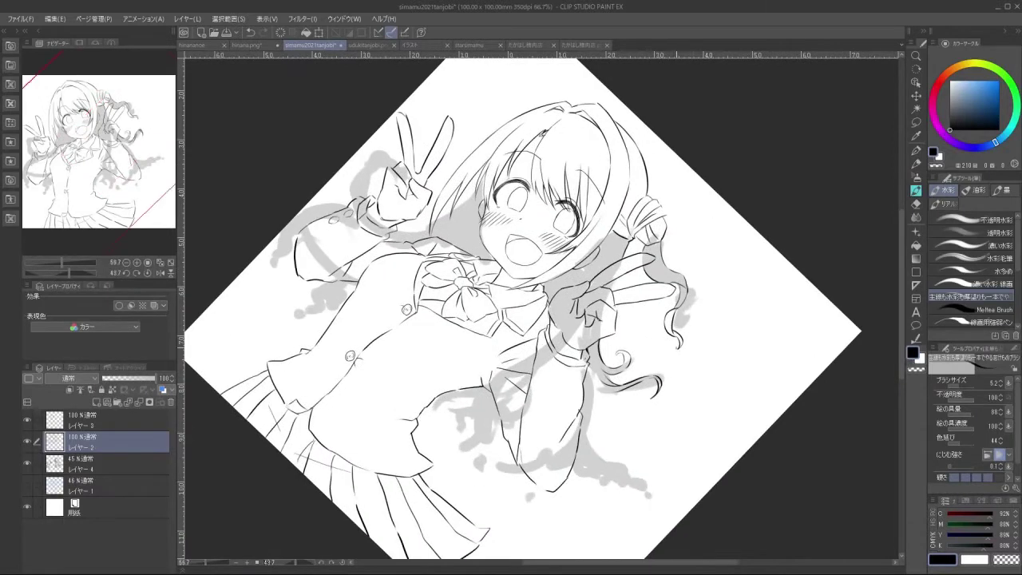
key(ctrl+z)
key(ctrl+z)
key(ctrl+z)
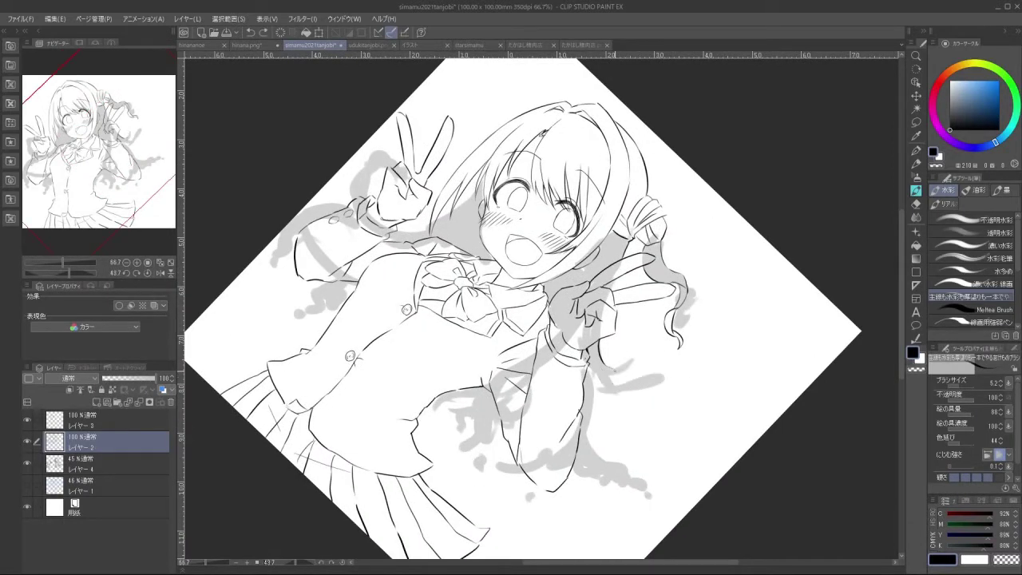
Re-ink the wavy strand flowing out from below the raised wrist, undoing unwanted strokes
mouse_move(604, 368)
mouse_down()
mouse_move(637, 351)
mouse_move(625, 382)
mouse_move(677, 363)
mouse_up()
key(ctrl+z)
key(ctrl+z)
key(ctrl+z)
key(ctrl+z)
key(ctrl+z)
key(ctrl+z)
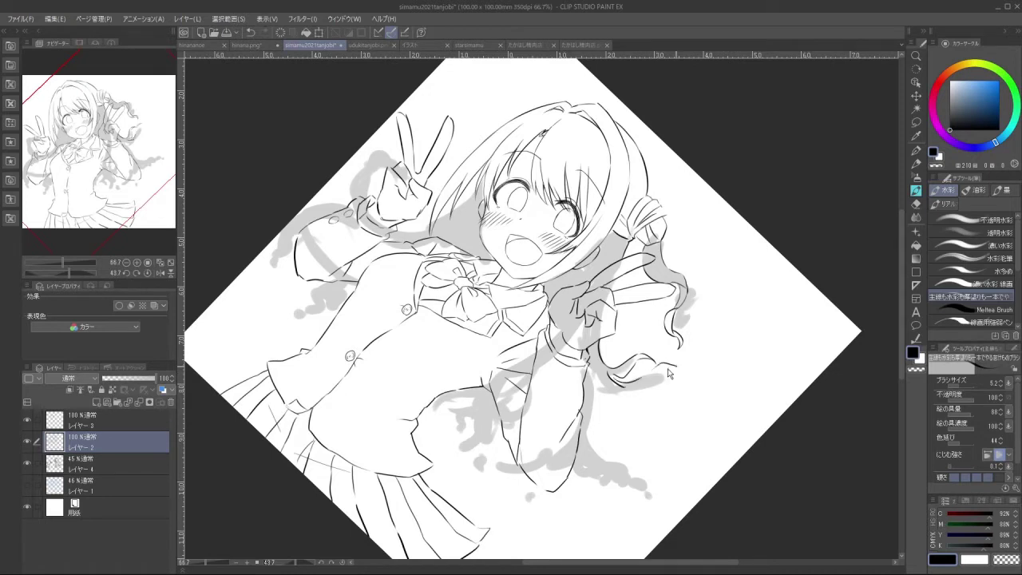
key(ctrl+z)
key(ctrl+z)
drag(618, 390, 644, 381)
key(ctrl+z)
key(ctrl+z)
Ink the lower edge of the wrist strand and finish its curled tip
drag(586, 363, 610, 394)
drag(611, 395, 650, 397)
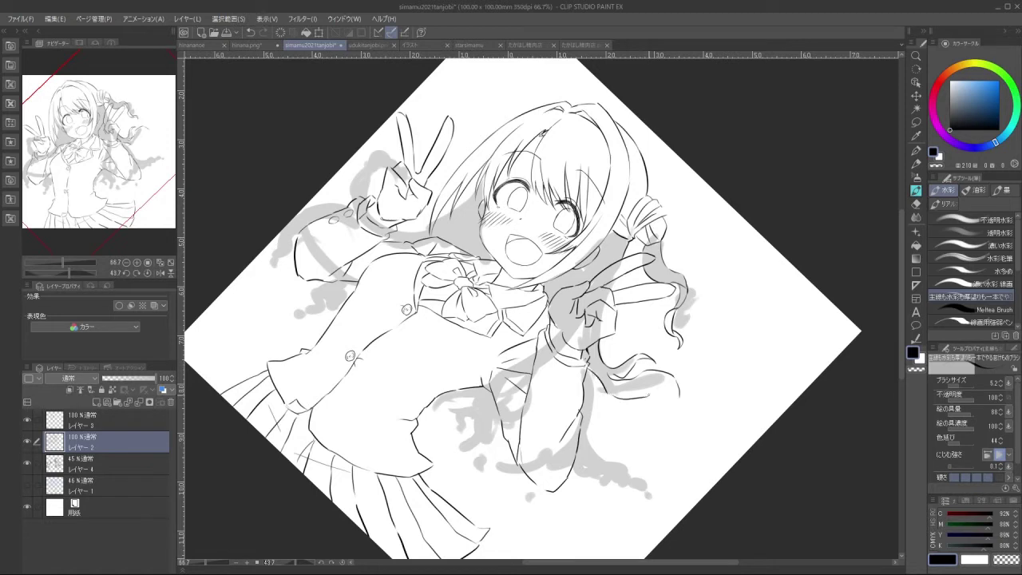
key(ctrl+z)
key(ctrl+z)
drag(588, 366, 631, 396)
key(ctrl+z)
drag(680, 388, 697, 384)
key(ctrl+z)
drag(696, 384, 687, 398)
Ink the long strand flowing from behind the raised sleeve down to its wavy tip
mouse_move(658, 503)
mouse_down()
mouse_move(728, 269)
mouse_move(639, 151)
mouse_move(392, 216)
mouse_move(586, 484)
mouse_move(696, 404)
mouse_move(723, 290)
mouse_move(687, 200)
mouse_up()
mouse_move(588, 376)
mouse_down()
mouse_move(575, 465)
mouse_move(599, 471)
mouse_up()
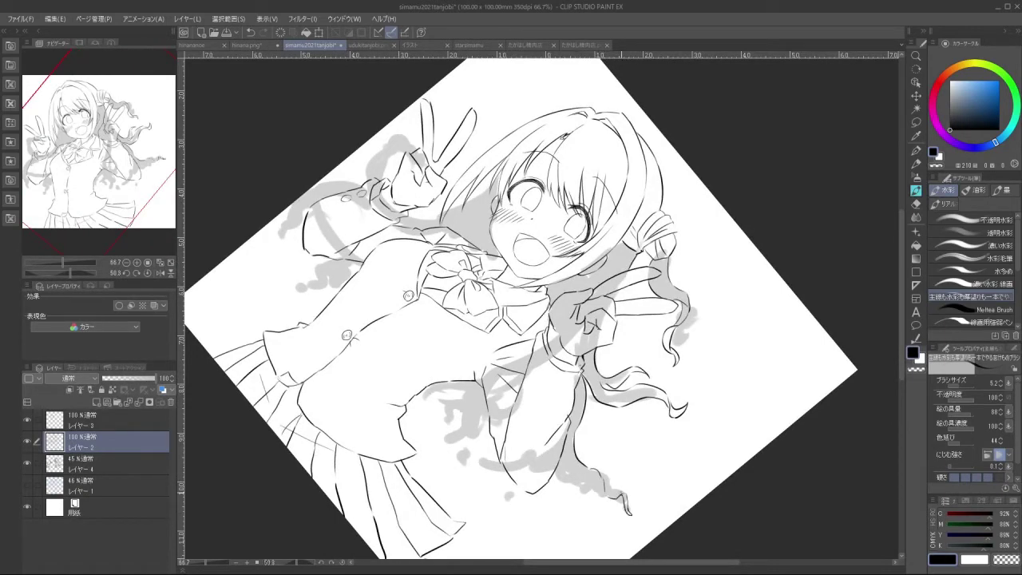
drag(584, 477, 606, 491)
key(ctrl+z)
mouse_move(564, 459)
mouse_down()
mouse_move(586, 477)
mouse_move(583, 488)
mouse_move(600, 487)
mouse_up()
key(ctrl+z)
drag(624, 554, 751, 373)
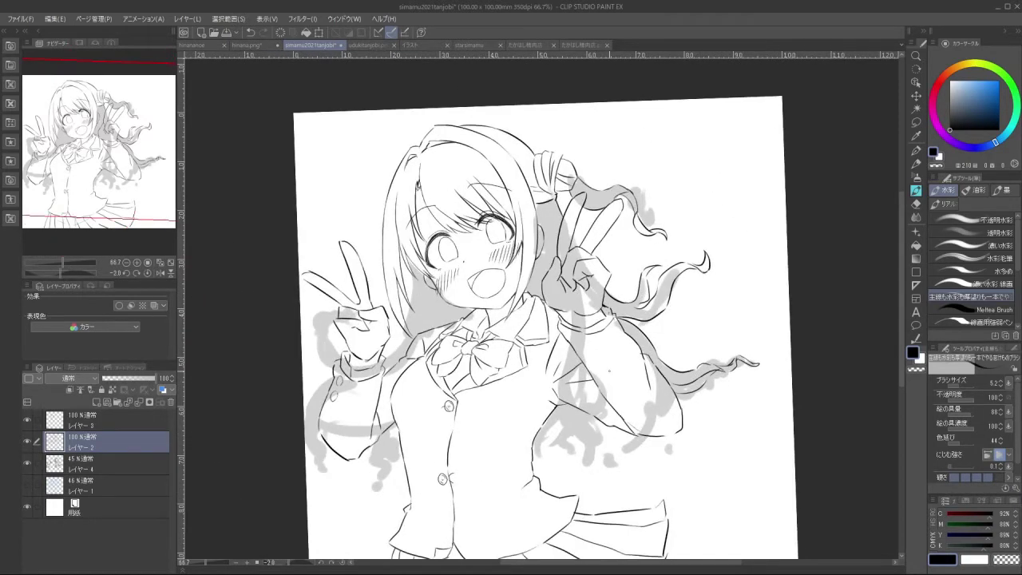
Ink the hair between the ear and the raised hand, and the first wavy lock between vest and sleeve
key(ctrl+z)
drag(544, 208, 556, 256)
key(ctrl+z)
key(ctrl+z)
drag(558, 407, 567, 441)
key(ctrl+z)
key(ctrl+z)
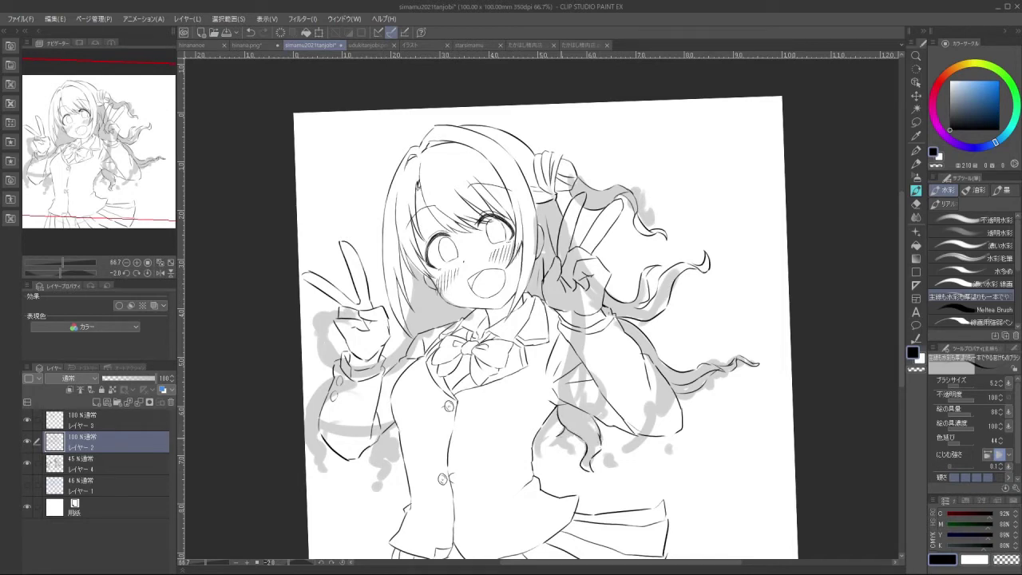
Ink the remaining curled locks hanging between the vest and the raised sleeve, undoing unwanted strokes
key(ctrl+z)
mouse_move(562, 422)
mouse_down()
mouse_move(554, 449)
mouse_move(573, 446)
mouse_move(549, 461)
mouse_up()
key(ctrl+z)
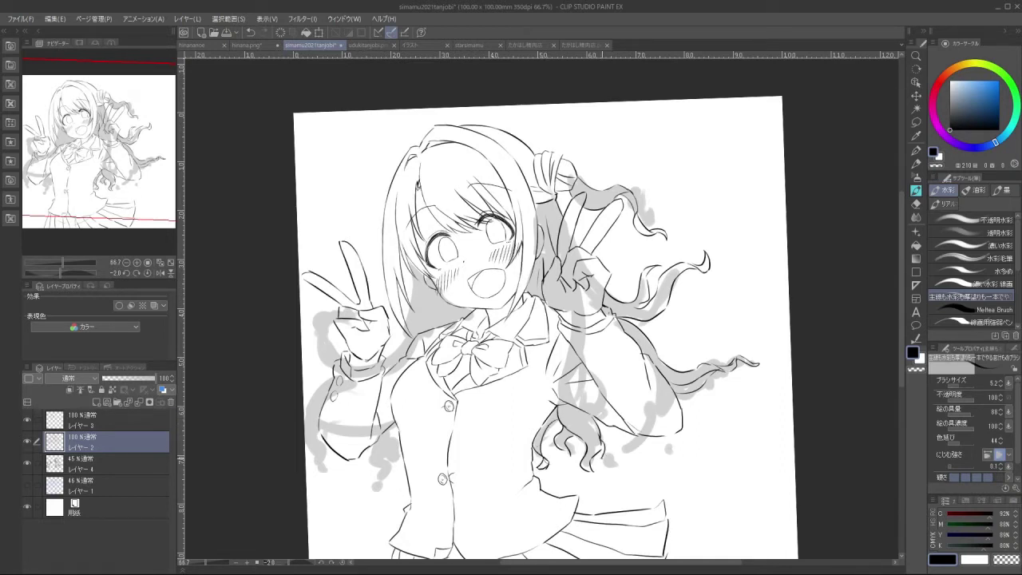
key(ctrl+z)
mouse_move(615, 436)
mouse_down()
mouse_move(644, 441)
mouse_move(623, 452)
mouse_up()
key(ctrl+z)
mouse_move(595, 323)
mouse_down()
mouse_move(590, 281)
mouse_move(563, 257)
mouse_move(594, 327)
mouse_up()
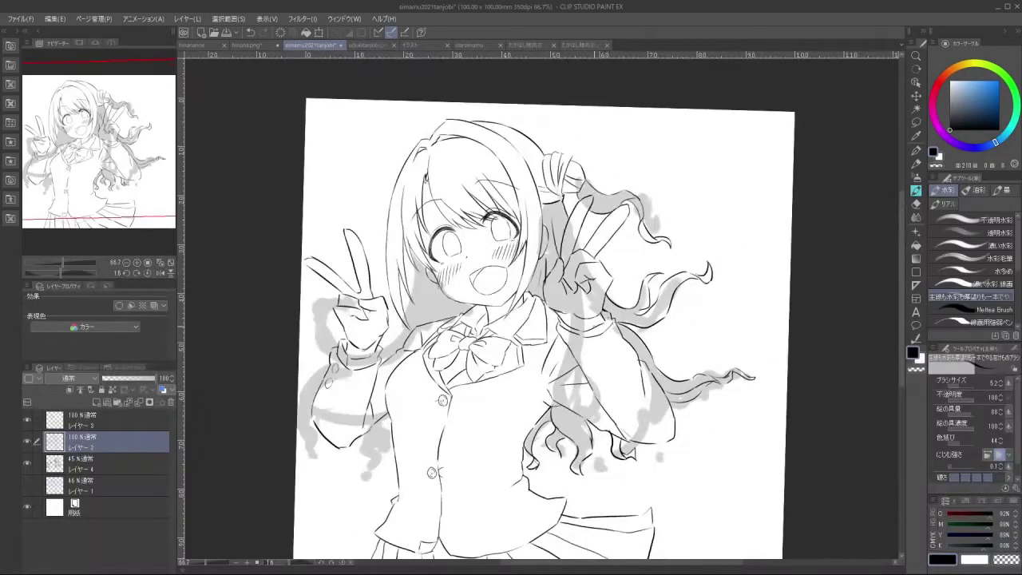
Erase the outer end of the long strand behind the raised sleeve and start re-inking its edge
mouse_move(703, 398)
mouse_down()
mouse_move(685, 371)
mouse_move(753, 361)
mouse_up()
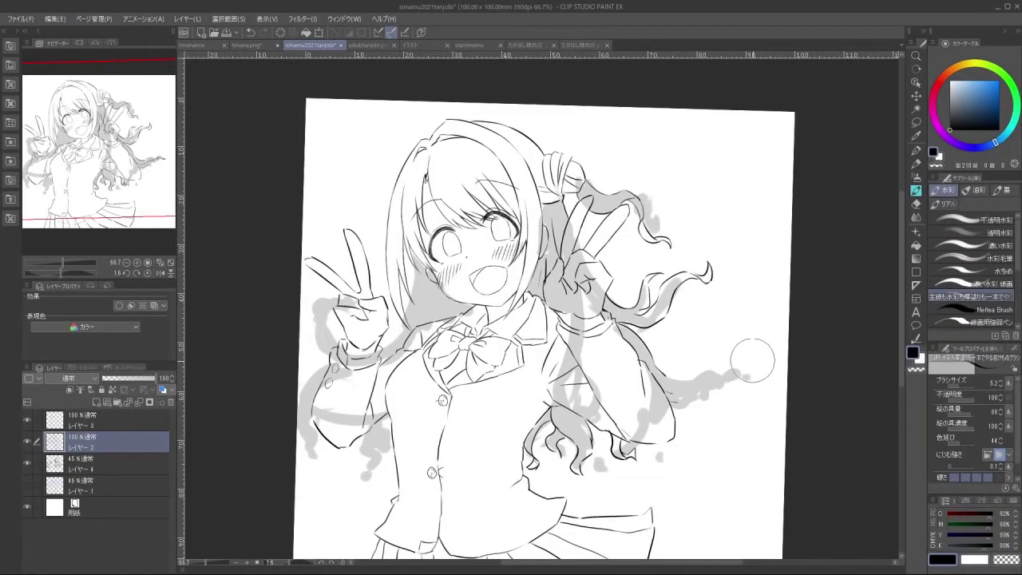
click(681, 318)
key(ctrl+z)
mouse_move(665, 373)
mouse_down()
mouse_move(683, 428)
mouse_move(681, 407)
mouse_up()
key(ctrl+z)
click(663, 370)
key(ctrl+z)
key(ctrl+z)
key(ctrl+z)
Finish the long sleeve strand with shorter, pointed ends, undoing unwanted strokes
mouse_move(653, 351)
mouse_down()
mouse_move(687, 415)
mouse_move(676, 403)
mouse_move(701, 404)
mouse_up()
key(ctrl+z)
click(667, 393)
key(ctrl+z)
key(ctrl+z)
key(ctrl+z)
drag(686, 345, 682, 258)
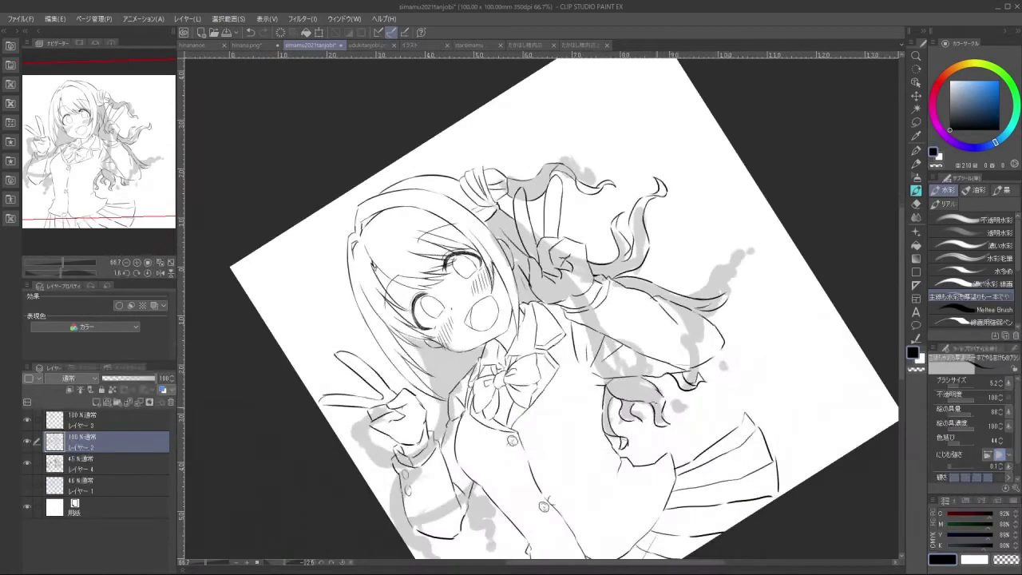
key(ctrl+z)
Ink the hair locks curling around the other peace-sign hand, undoing unwanted strokes
drag(414, 348, 426, 370)
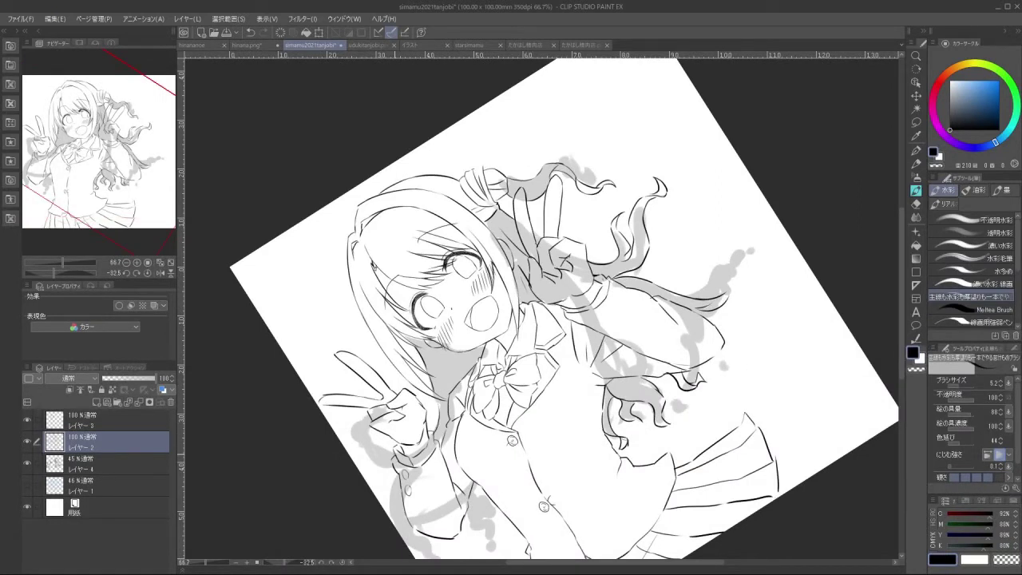
mouse_move(376, 429)
mouse_down()
mouse_move(394, 456)
mouse_move(386, 464)
mouse_up()
key(ctrl+z)
key(ctrl+z)
key(ctrl+z)
key(ctrl+z)
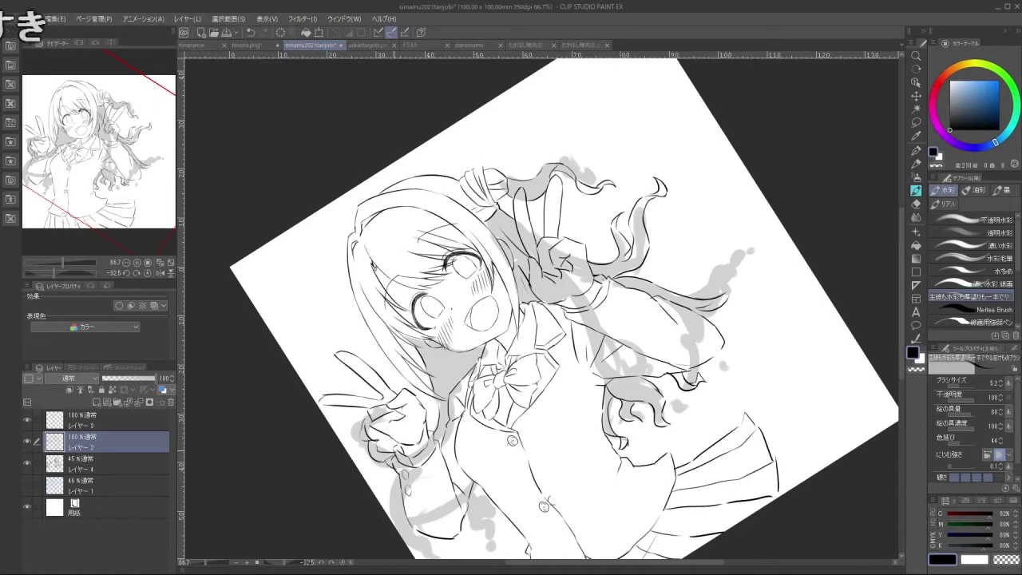
Ink the wavy strand tip running along the outer side of the sleeve opposite the bun
mouse_move(791, 166)
mouse_down()
mouse_move(665, 76)
mouse_move(607, 54)
mouse_up()
mouse_move(599, 431)
mouse_down()
mouse_move(535, 431)
mouse_move(603, 431)
mouse_up()
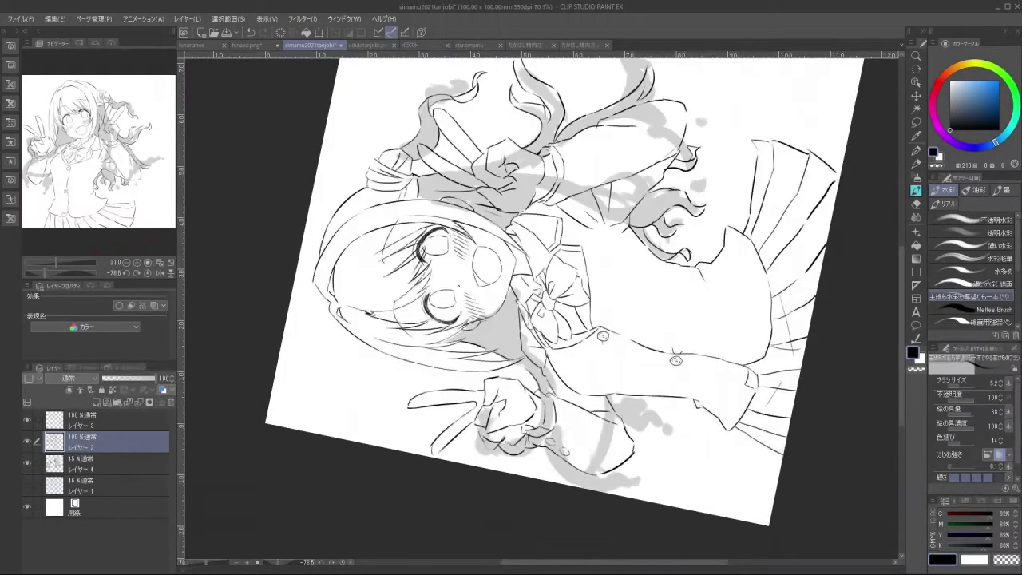
drag(551, 450, 571, 475)
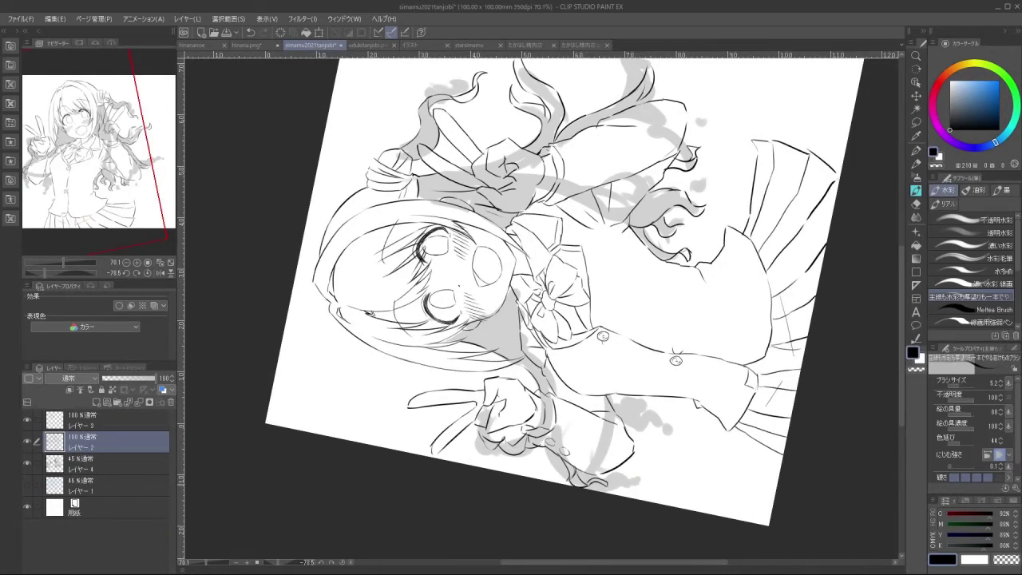
key(ctrl+z)
Ink the curled locks hanging beneath the elbow of that sleeve, undoing unwanted strokes
mouse_move(650, 456)
mouse_down()
mouse_move(531, 448)
mouse_move(533, 469)
mouse_up()
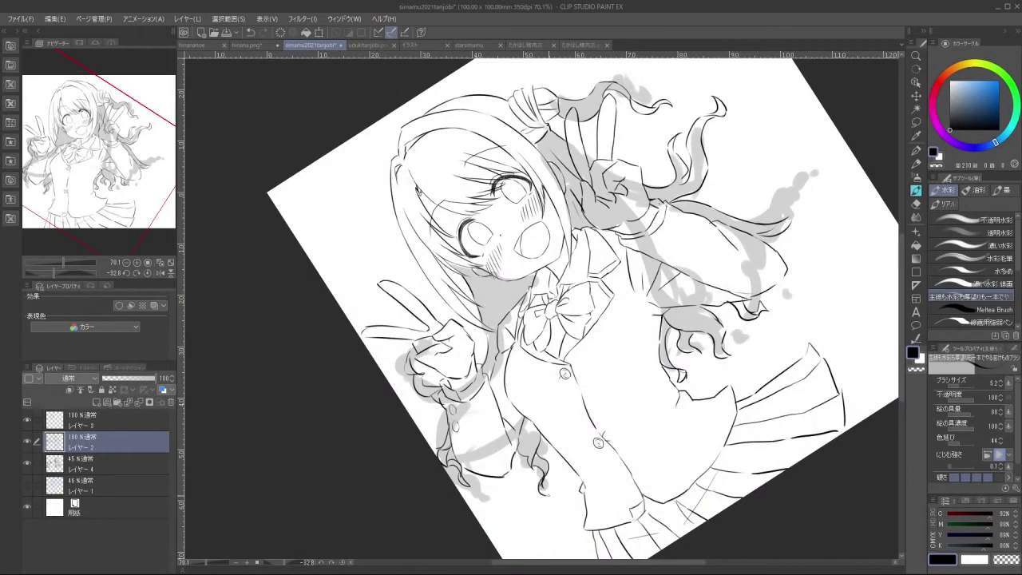
key(ctrl+z)
drag(486, 369, 416, 351)
mouse_move(452, 321)
mouse_down()
mouse_move(512, 325)
mouse_move(533, 388)
mouse_up()
key(ctrl+z)
key(ctrl+z)
drag(529, 350, 534, 384)
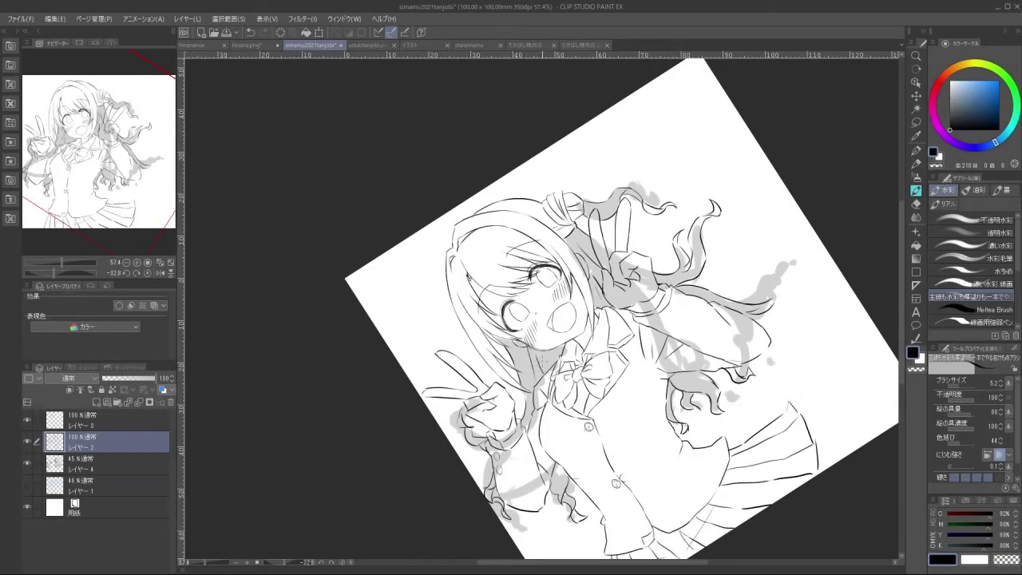
Hide the grey hair rough on レイヤー 4 and review the line art as a whole
drag(499, 167, 644, 240)
scroll(658, 302, down, 4)
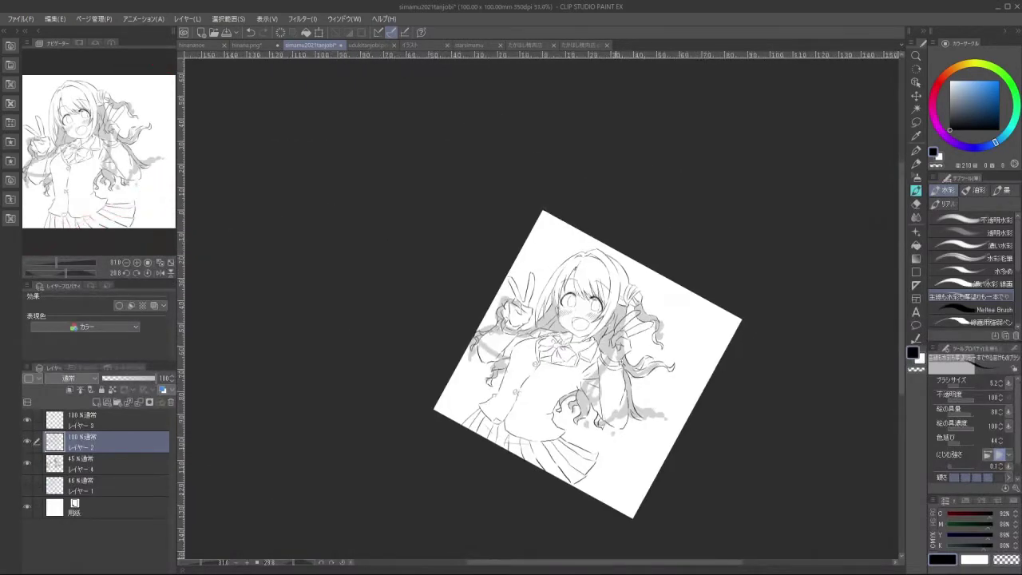
scroll(617, 382, up, 2)
scroll(618, 382, up, 2)
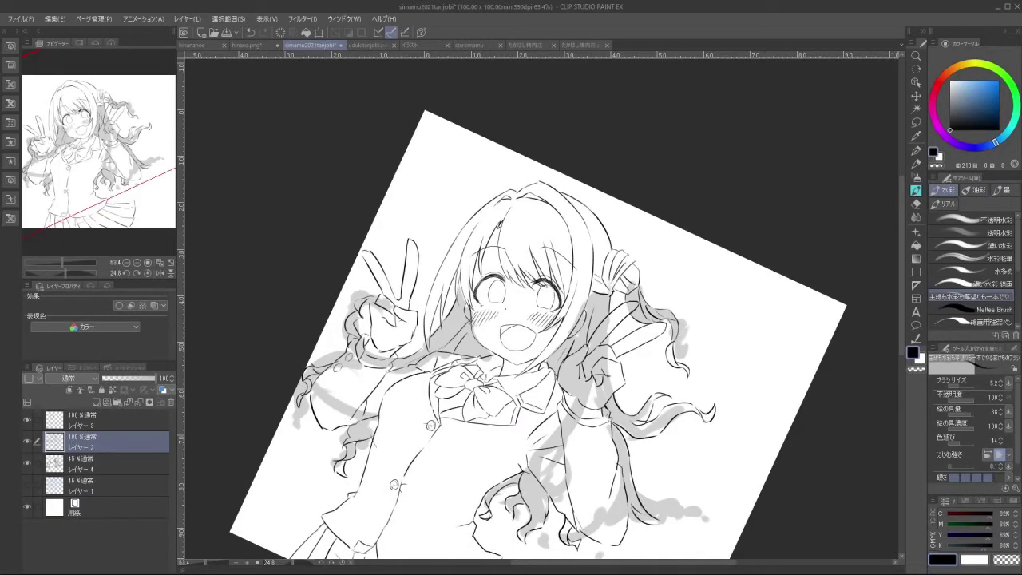
scroll(636, 456, down, 2)
drag(610, 482, 613, 436)
scroll(612, 436, up, 1)
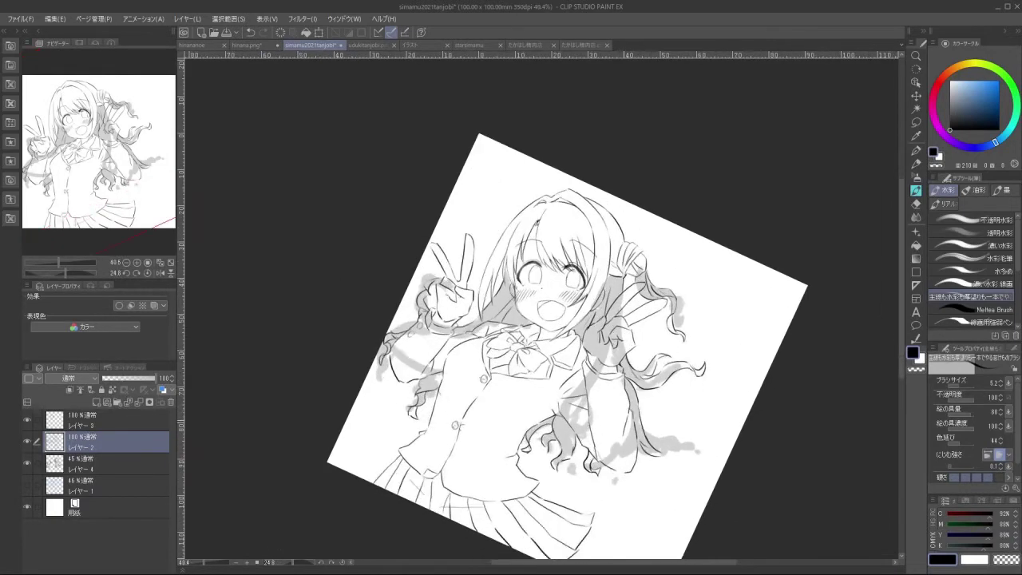
drag(553, 475, 610, 460)
click(28, 465)
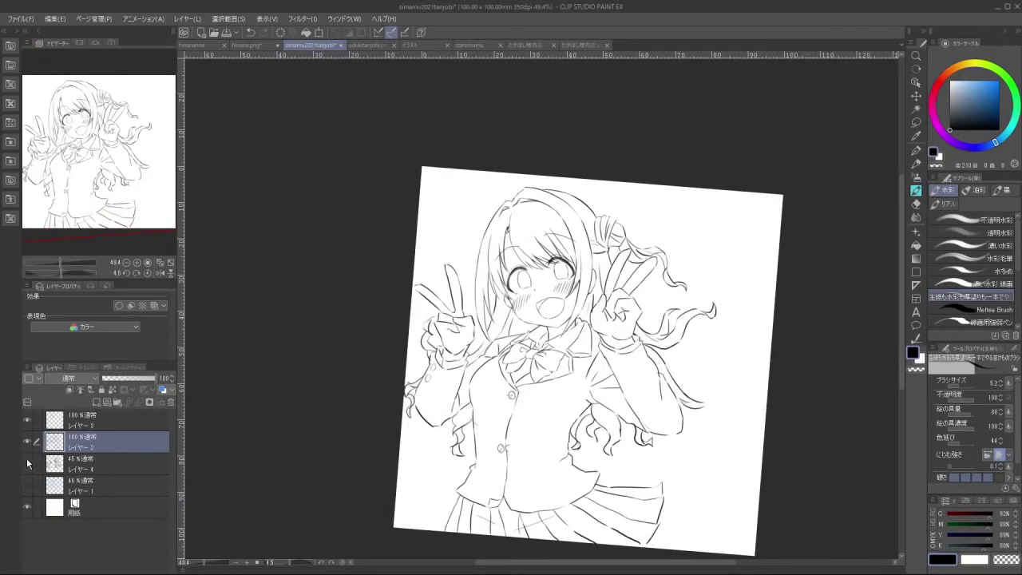
scroll(715, 397, down, 1)
scroll(712, 392, up, 2)
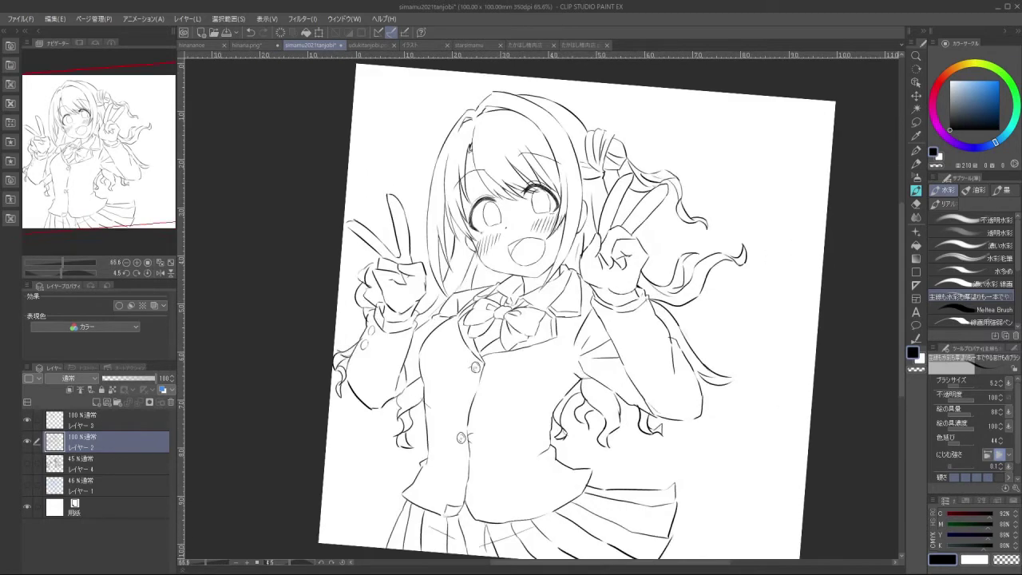
scroll(569, 402, down, 2)
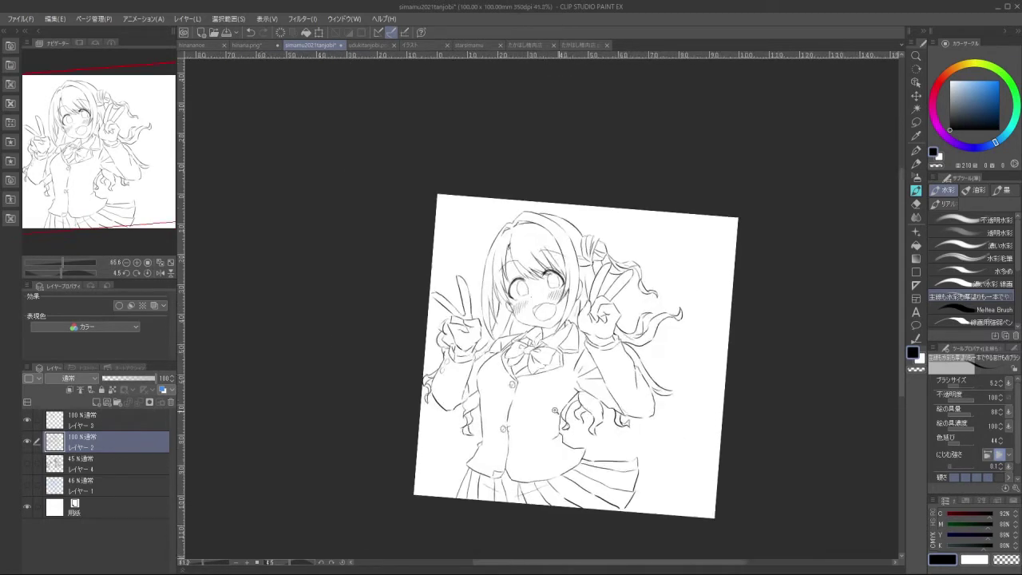
drag(569, 401, 556, 383)
drag(619, 485, 657, 437)
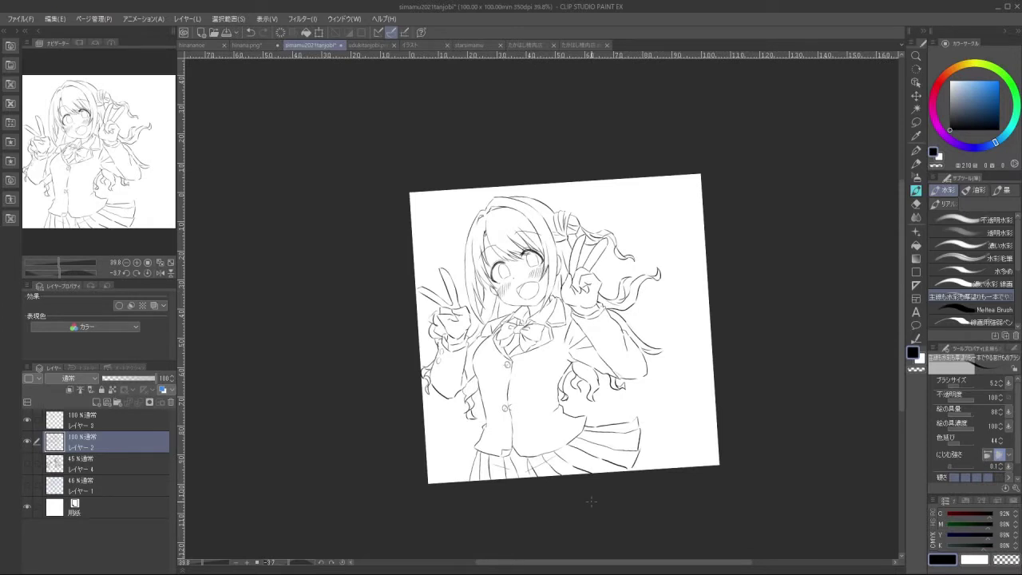
click(916, 96)
drag(635, 314, 659, 314)
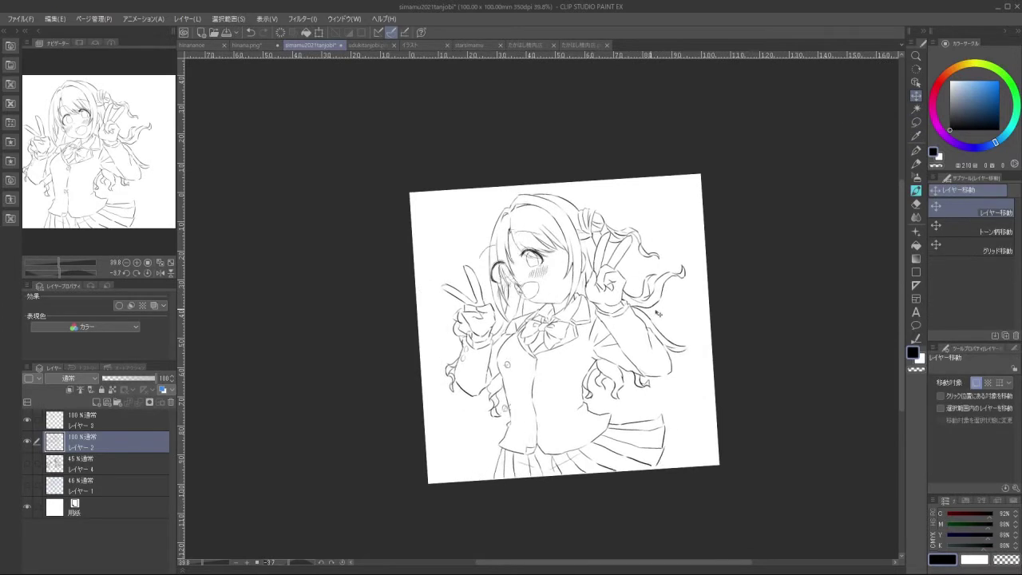
key(ctrl+z)
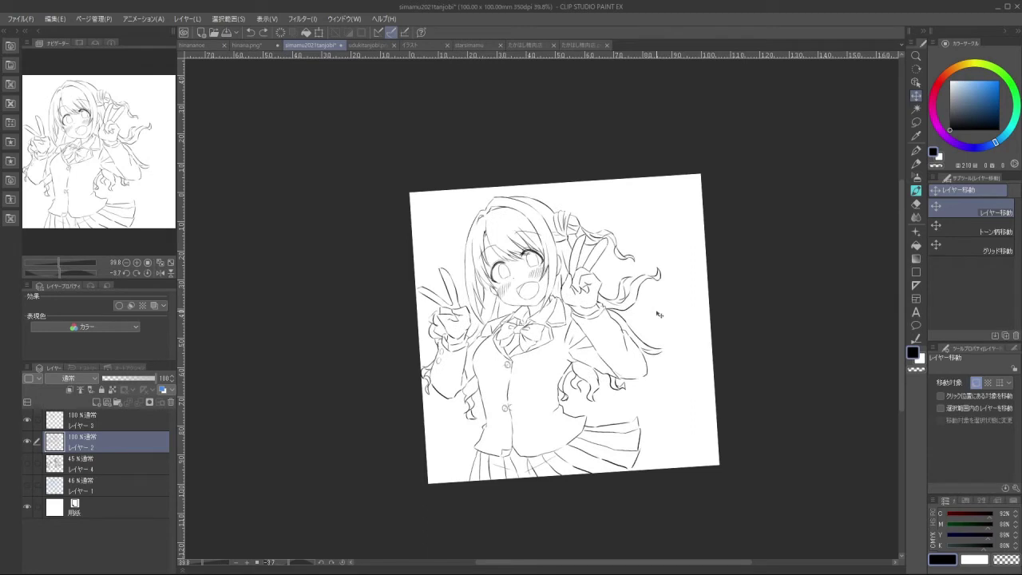
Add a new layer beneath レイヤー 2 and sample the brown hair colour from the reference character image
click(95, 402)
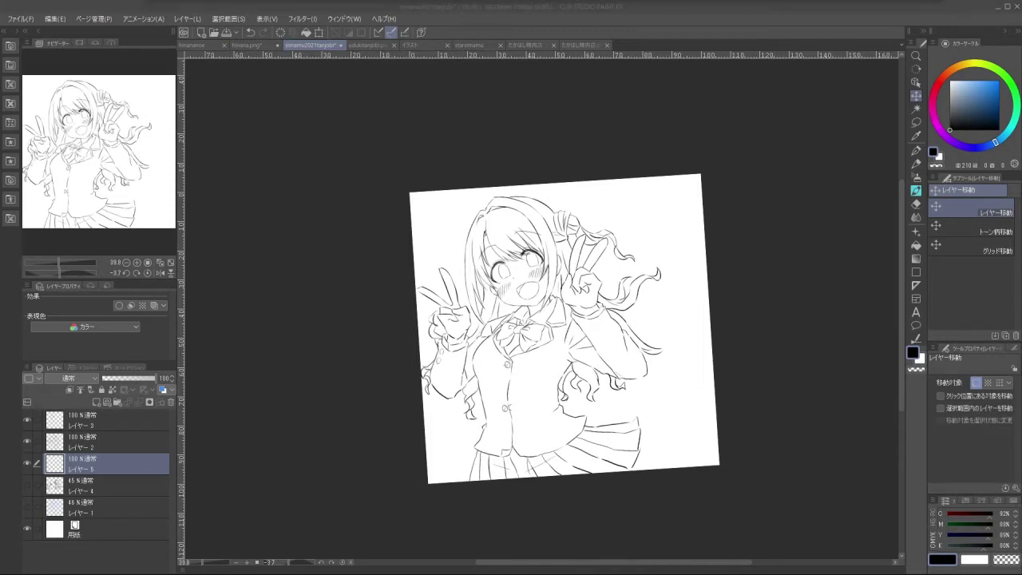
drag(668, 49, 668, 51)
scroll(580, 314, up, 5)
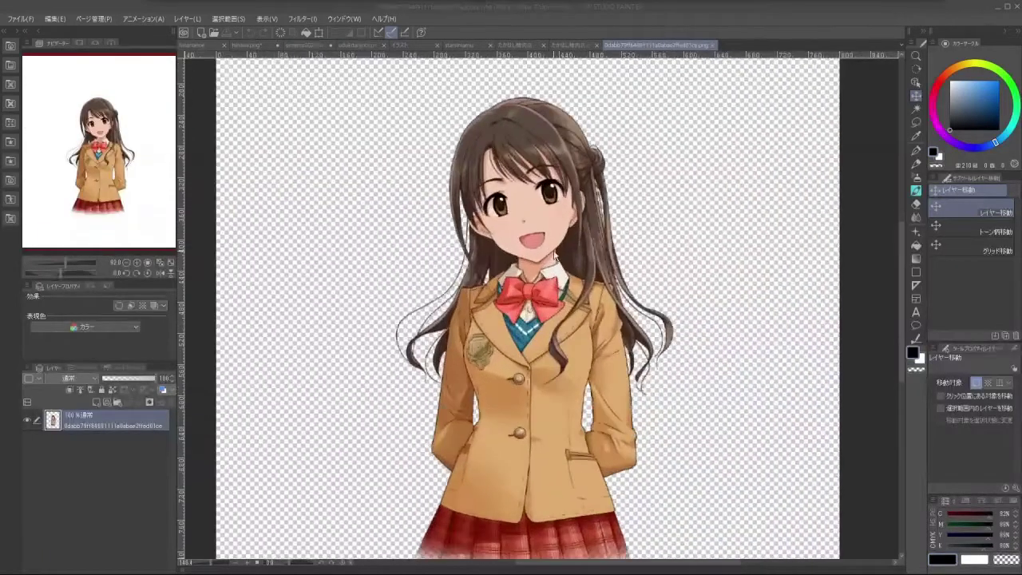
alt+click(527, 91)
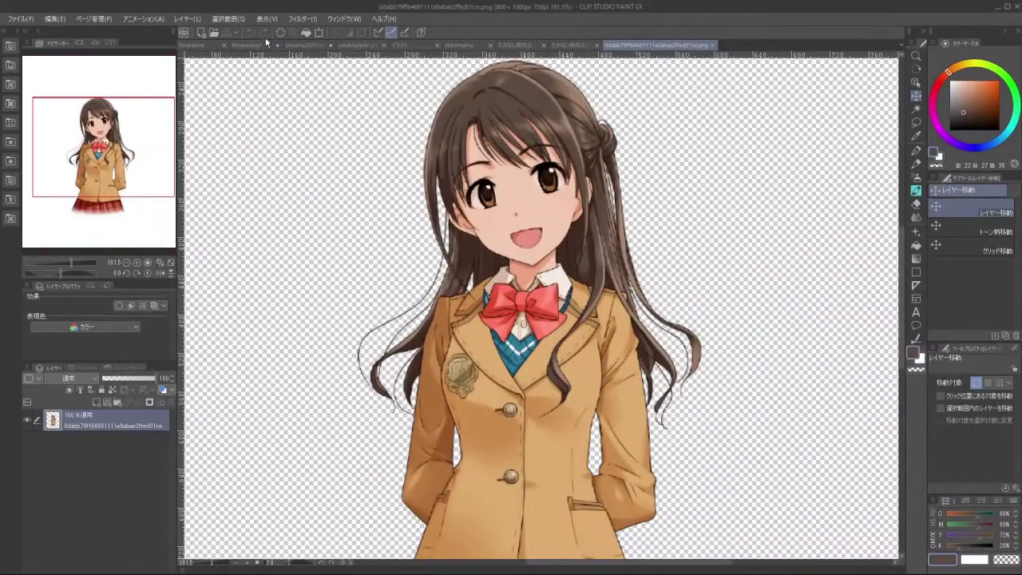
Examine the earlier coloured 4.24 birthday illustration, and return to the simamu2021tanjobi line art
click(268, 44)
click(311, 45)
click(374, 45)
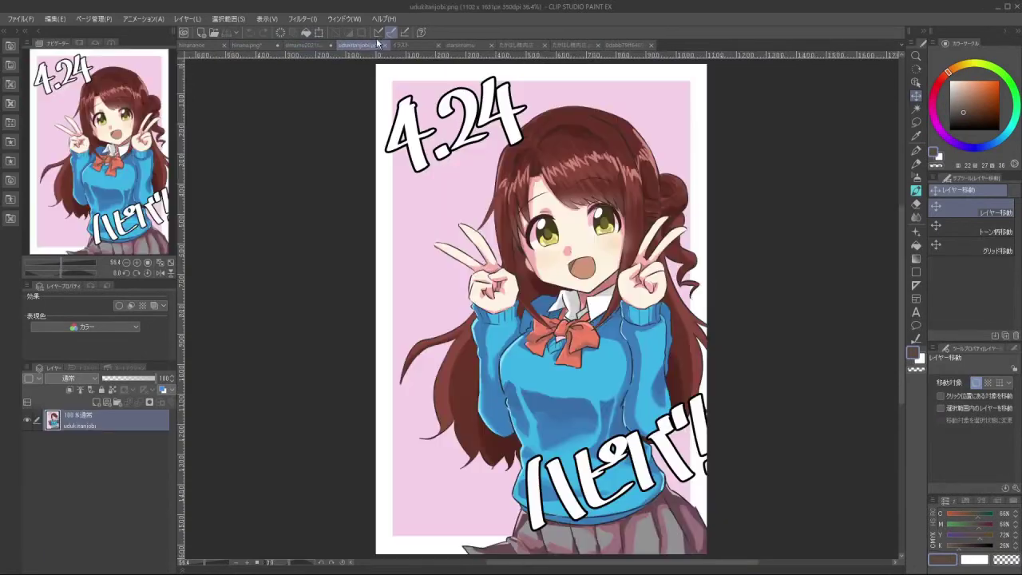
click(308, 45)
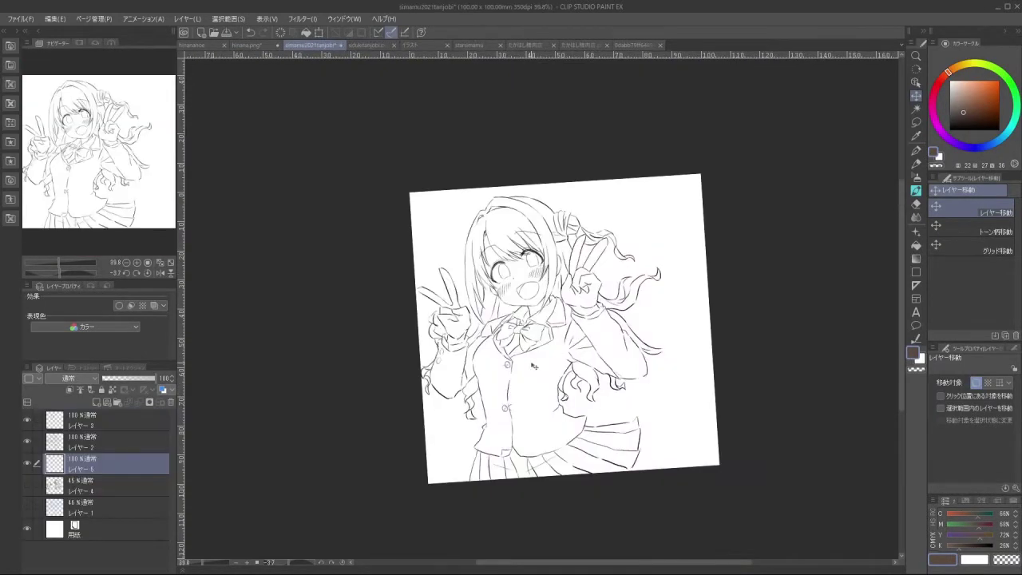
scroll(501, 224, up, 5)
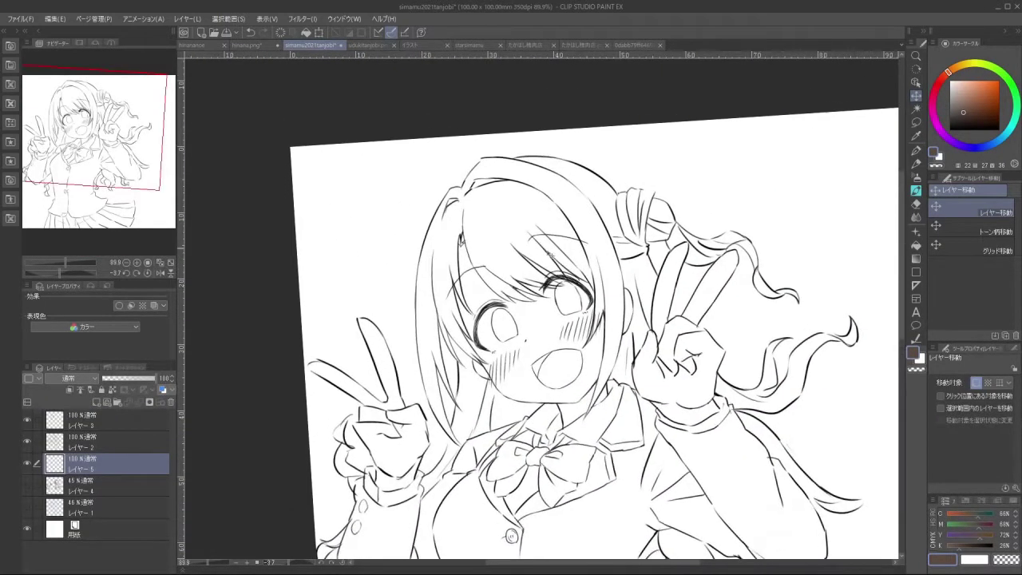
Fill the crown and fringe of the hair with brown on レイヤー 5, using the Fill tool that refers to other layers
click(916, 245)
click(582, 226)
click(529, 221)
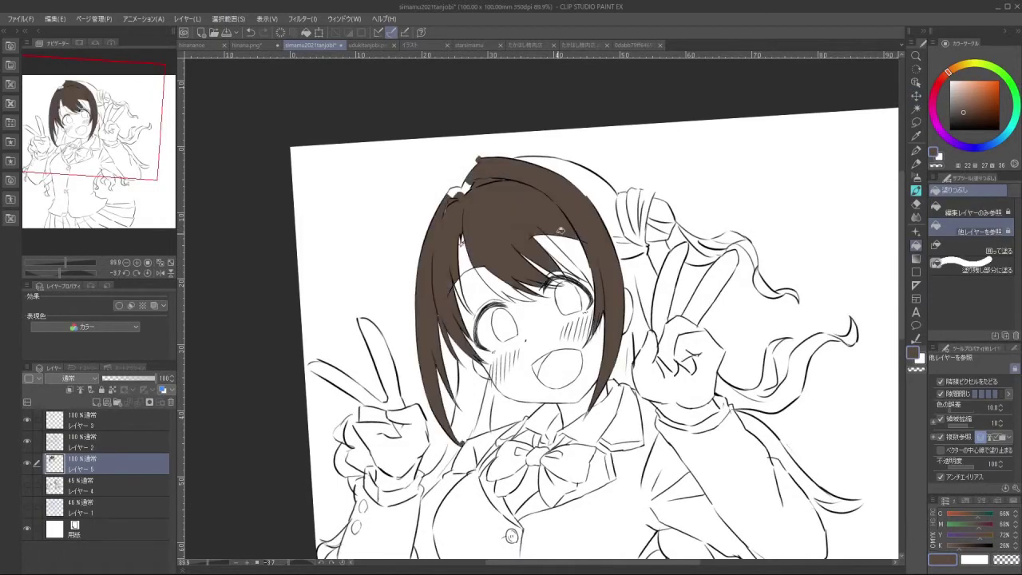
click(567, 246)
click(561, 257)
click(515, 282)
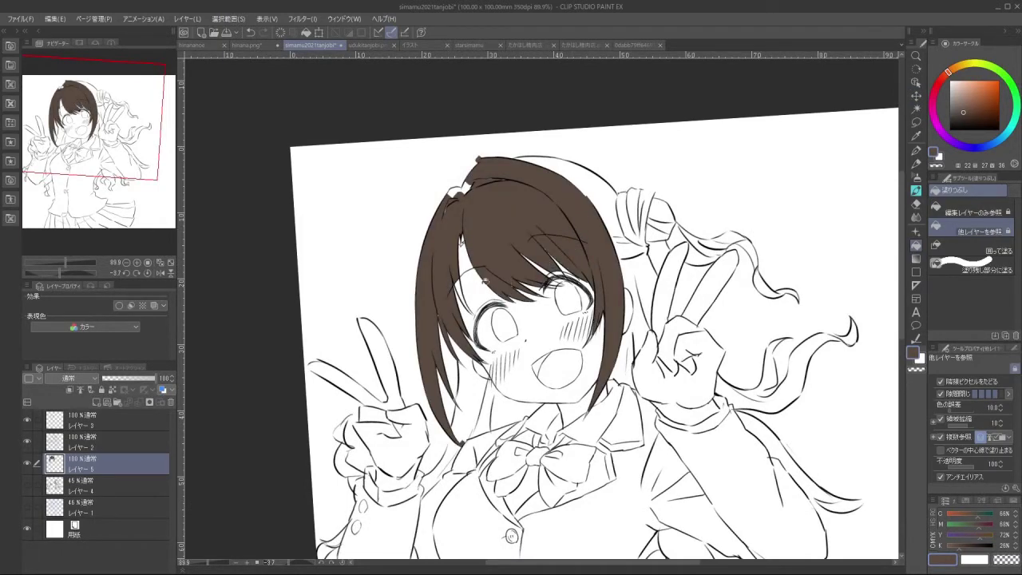
Fill the remaining fringe strands and the hair hanging beside the cheek and behind the neck with the same brown
click(462, 289)
click(474, 351)
click(500, 409)
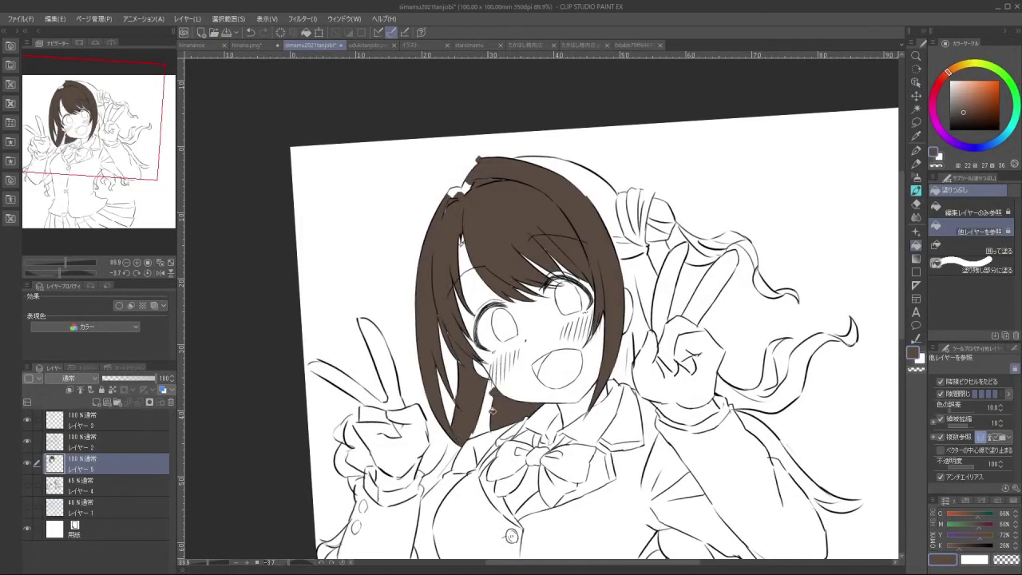
click(490, 407)
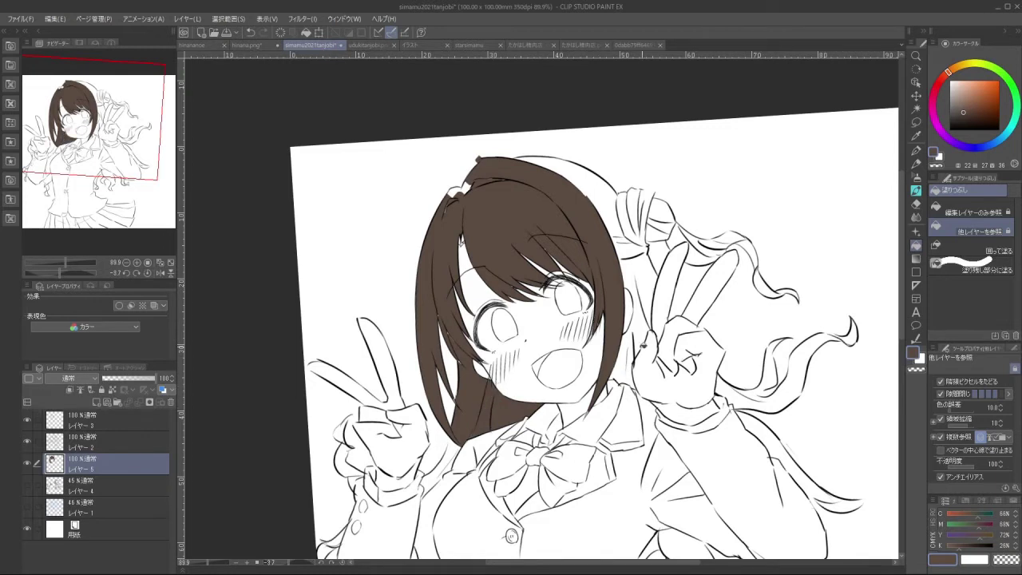
Fill the hair behind the ear beside the raised hand and the first loop of the tied side hair with brown
click(634, 327)
click(638, 334)
click(643, 278)
click(631, 248)
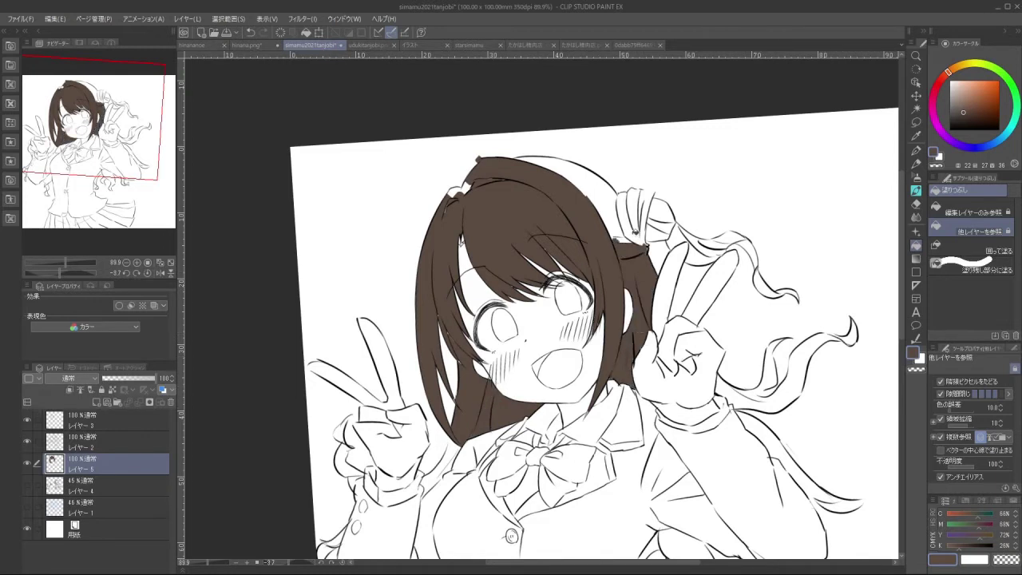
click(639, 218)
Brush brown along the edges of the tied side hair and into the unfilled gaps at the parting
key(b)
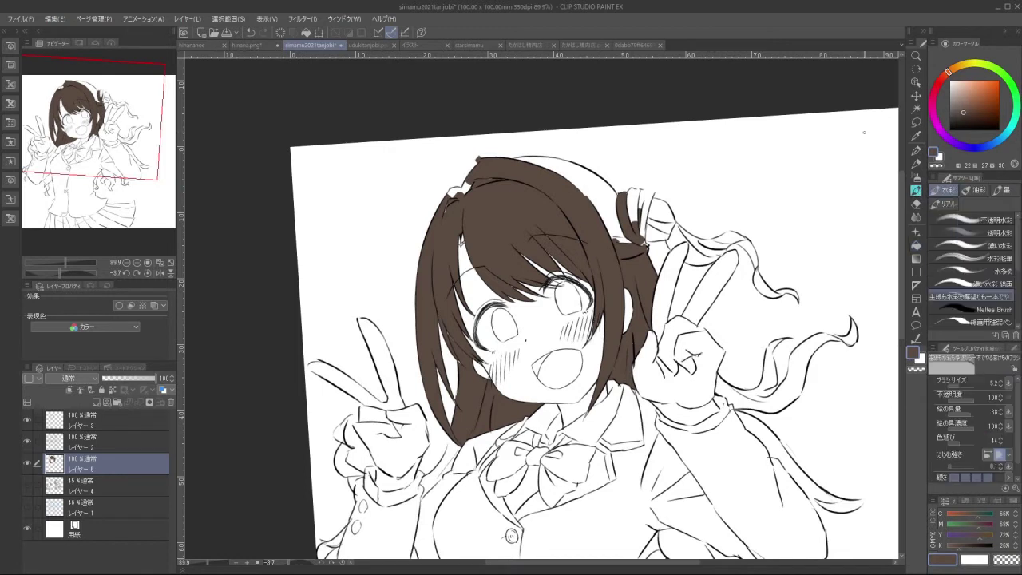
mouse_move(639, 200)
mouse_down()
mouse_move(638, 245)
mouse_move(514, 260)
mouse_move(506, 286)
mouse_up()
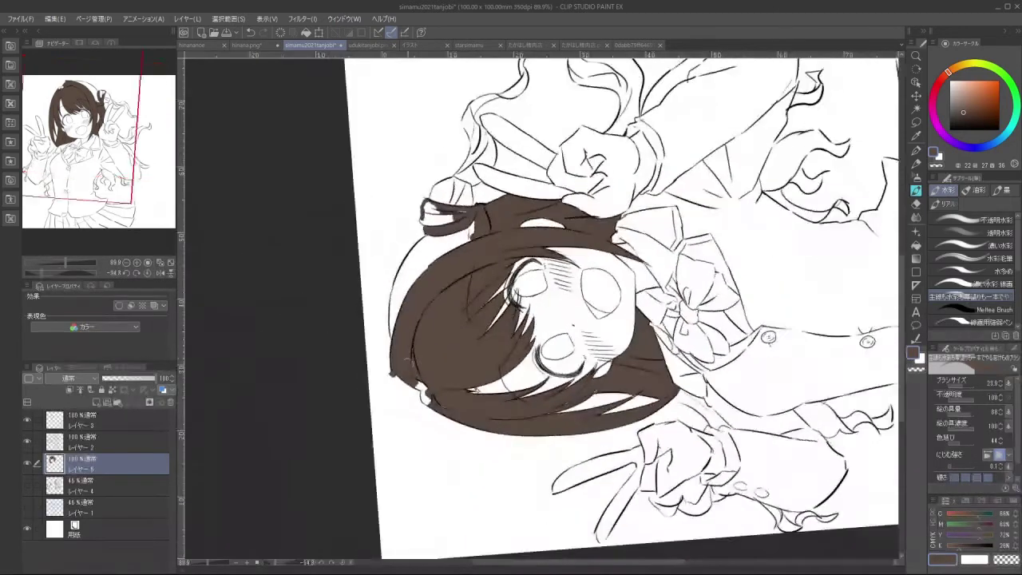
mouse_move(412, 375)
mouse_down()
mouse_move(426, 395)
mouse_move(615, 387)
mouse_up()
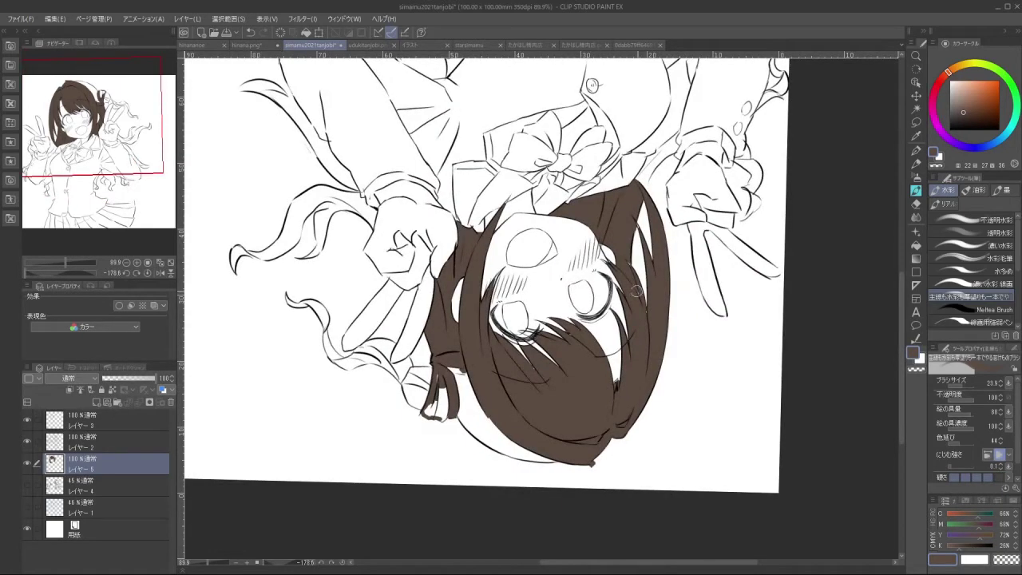
mouse_move(581, 420)
mouse_down()
mouse_move(658, 339)
mouse_move(609, 208)
mouse_move(466, 215)
mouse_up()
scroll(521, 425, down, 3)
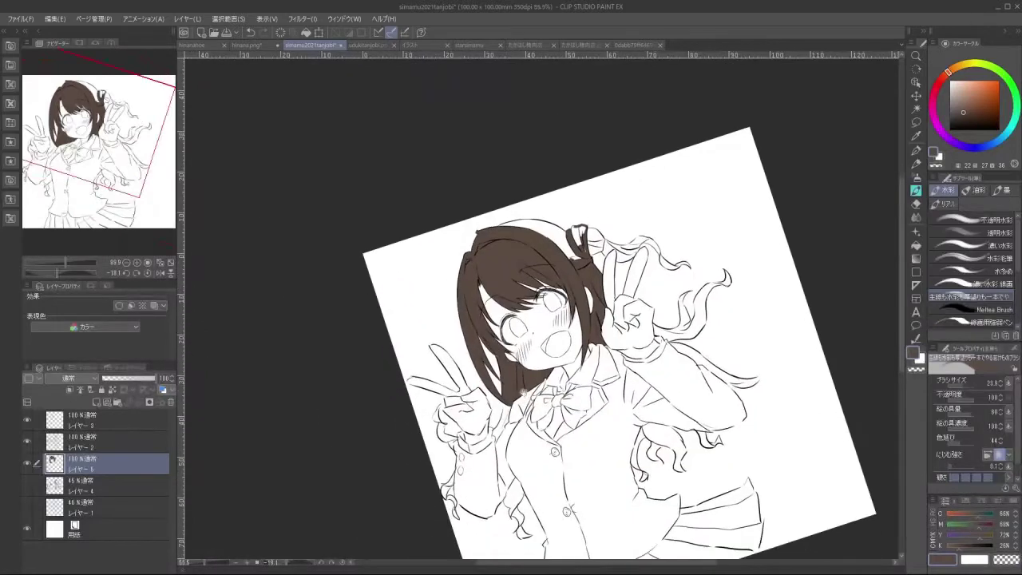
Touch up the small unfilled slivers along the side locks and fringe tips with a brush of size 7.6
scroll(521, 424, up, 5)
scroll(497, 277, up, 4)
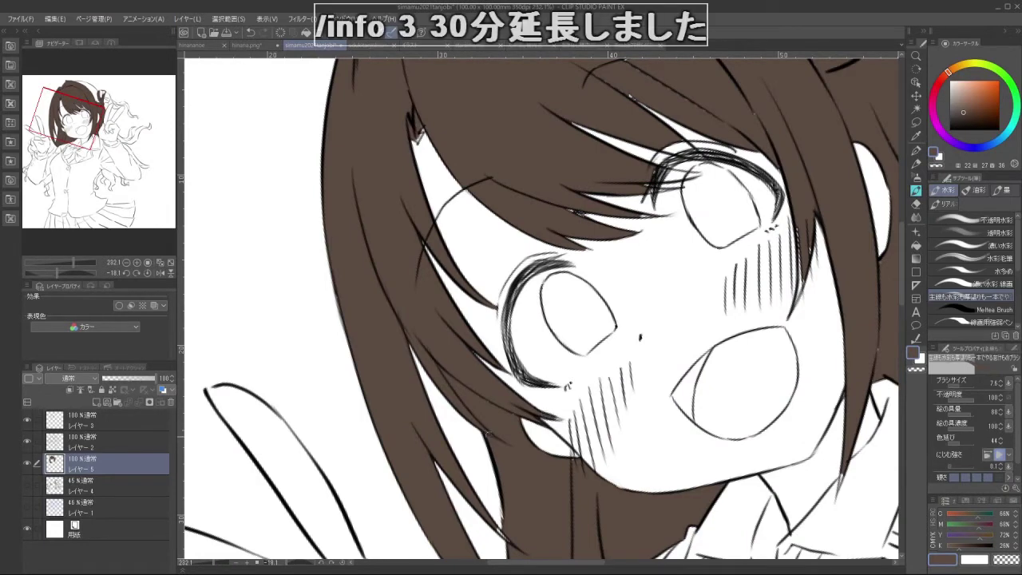
scroll(787, 520, down, 5)
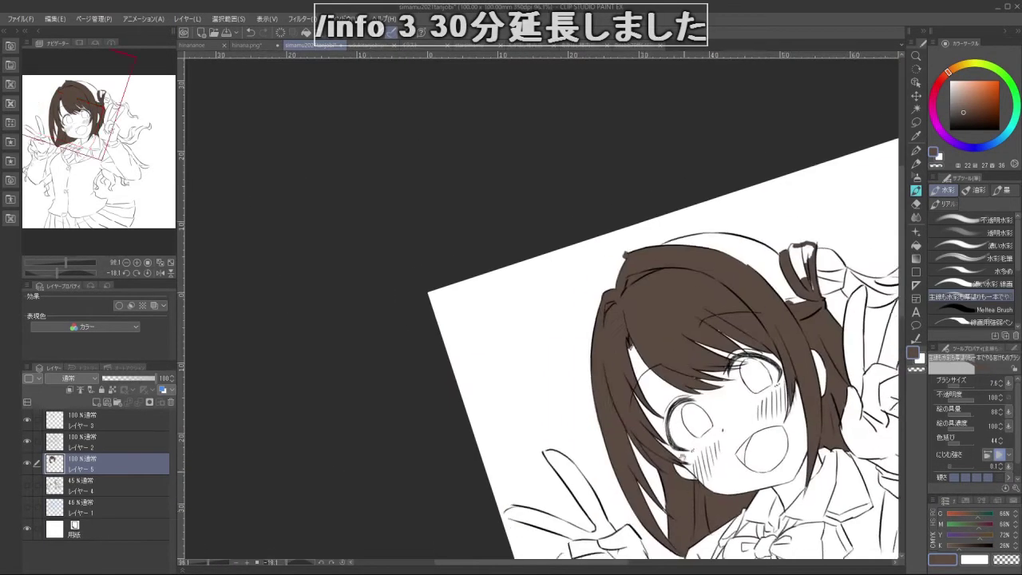
drag(637, 424, 635, 309)
scroll(673, 409, up, 4)
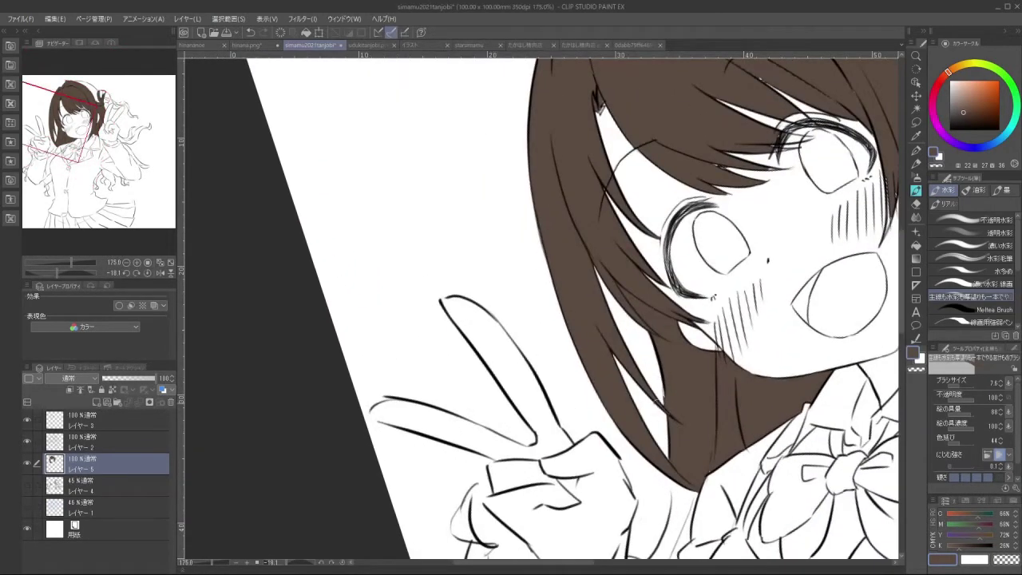
drag(633, 489, 596, 238)
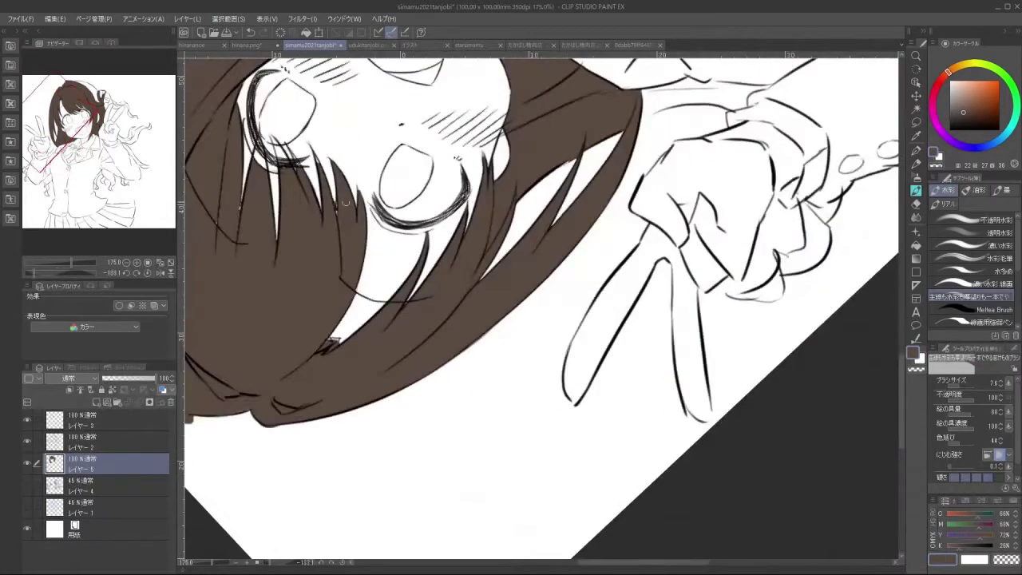
scroll(342, 258, down, 2)
scroll(308, 303, up, 4)
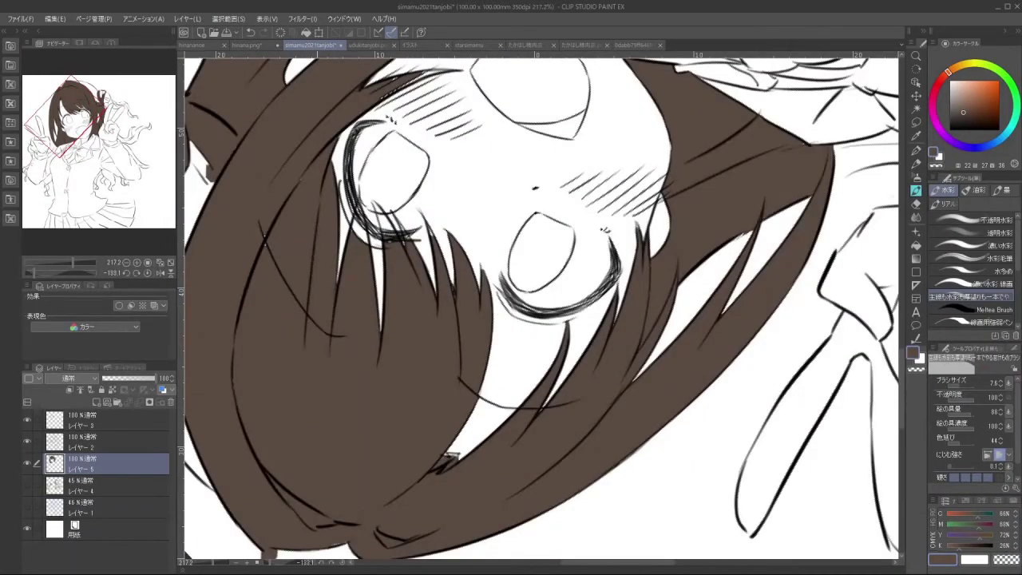
Erase the brown that spills outside the hair outline at the top of the parting
scroll(319, 430, down, 3)
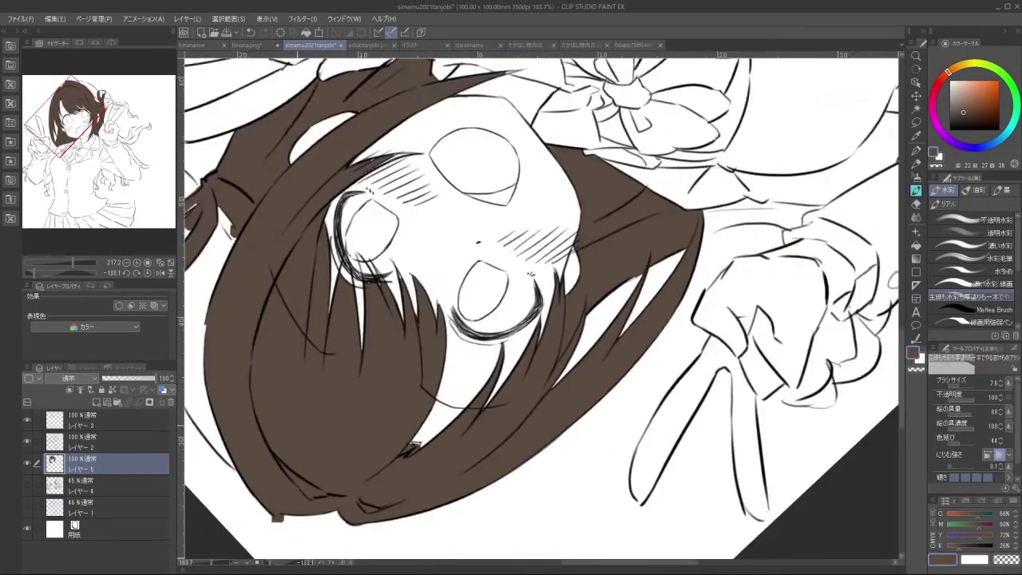
drag(320, 429, 328, 345)
drag(282, 440, 297, 443)
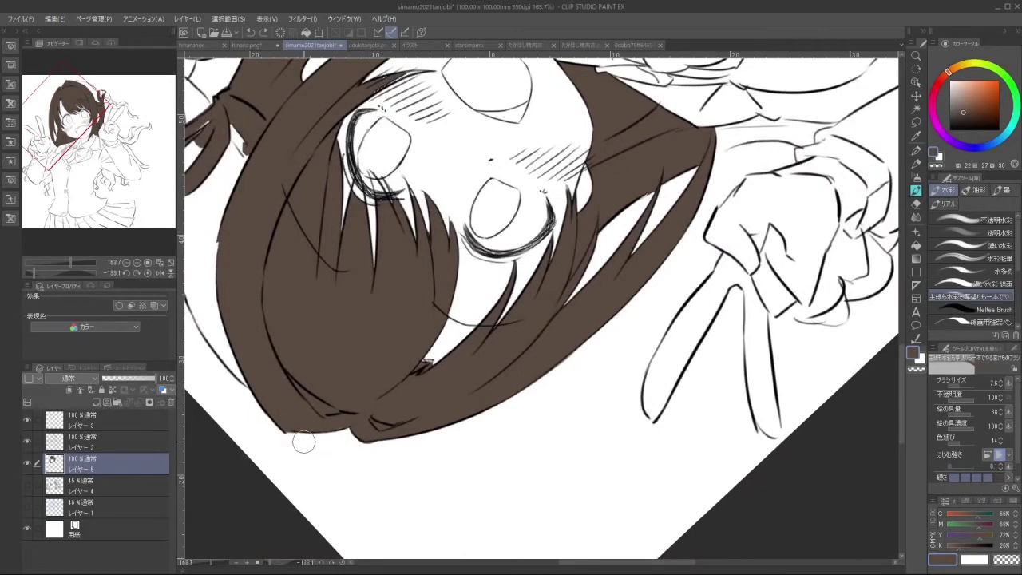
scroll(425, 363, down, 3)
scroll(328, 331, up, 3)
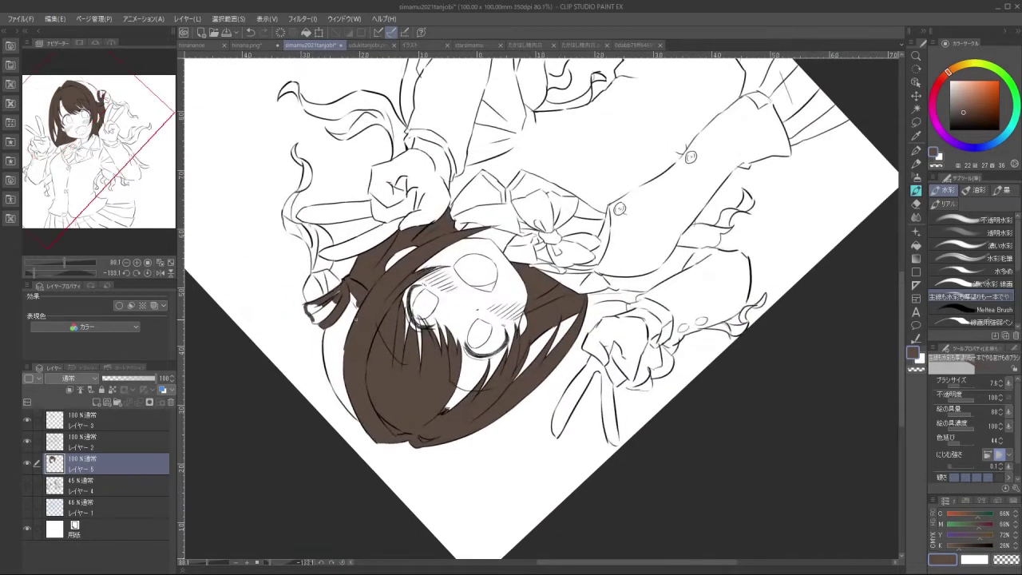
Paint the unfilled area between the front hair and the outer outline at the back of the head brown
mouse_move(323, 322)
mouse_down()
mouse_move(337, 413)
mouse_move(322, 385)
mouse_move(351, 444)
mouse_up()
mouse_move(336, 399)
mouse_down()
mouse_move(365, 462)
mouse_move(334, 301)
mouse_up()
mouse_move(347, 349)
mouse_down()
mouse_move(357, 272)
mouse_move(373, 302)
mouse_up()
mouse_move(403, 407)
mouse_down()
mouse_move(576, 419)
mouse_move(651, 259)
mouse_up()
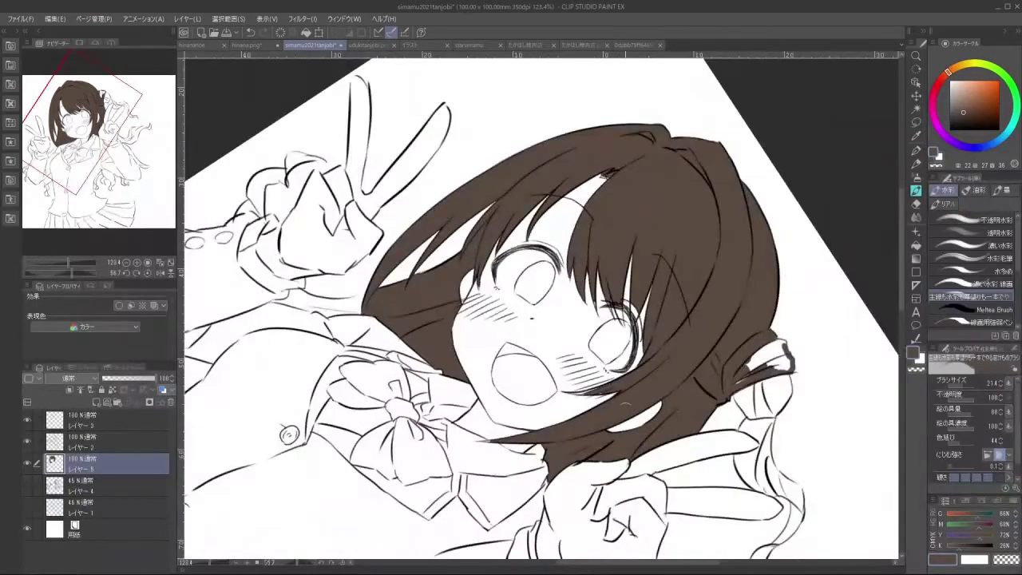
Touch up the brown fill of the side lock running past the eye and mouth with small brush strokes
mouse_move(626, 405)
mouse_down()
mouse_move(689, 349)
mouse_move(661, 262)
mouse_move(700, 261)
mouse_up()
mouse_move(626, 298)
mouse_down()
mouse_move(622, 284)
mouse_move(604, 365)
mouse_up()
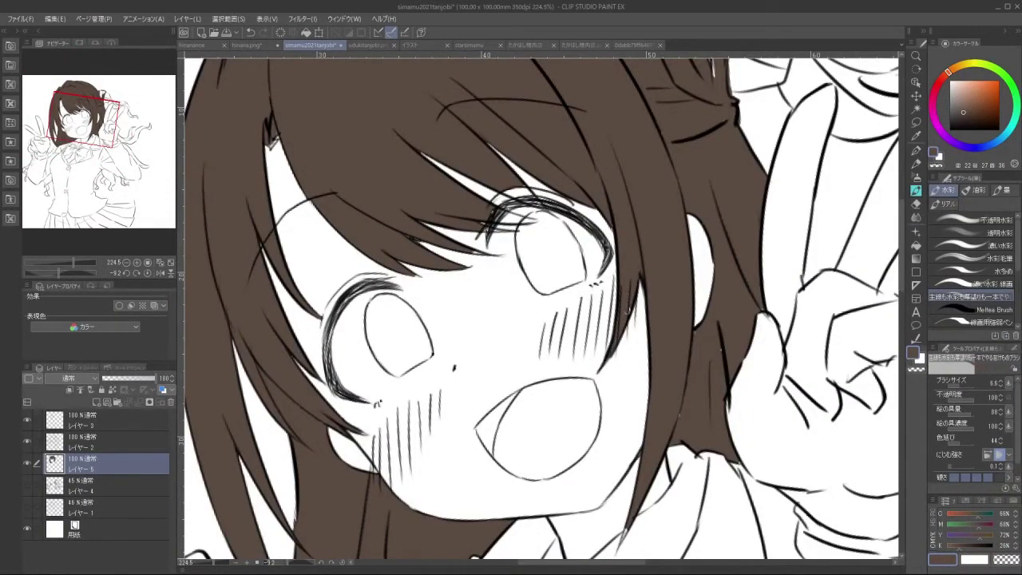
key(ctrl+z)
key(ctrl+z)
drag(627, 326, 610, 361)
drag(609, 358, 600, 372)
key(ctrl+z)
key(ctrl+z)
drag(634, 310, 615, 341)
mouse_move(710, 436)
mouse_down()
mouse_move(655, 436)
mouse_move(696, 424)
mouse_up()
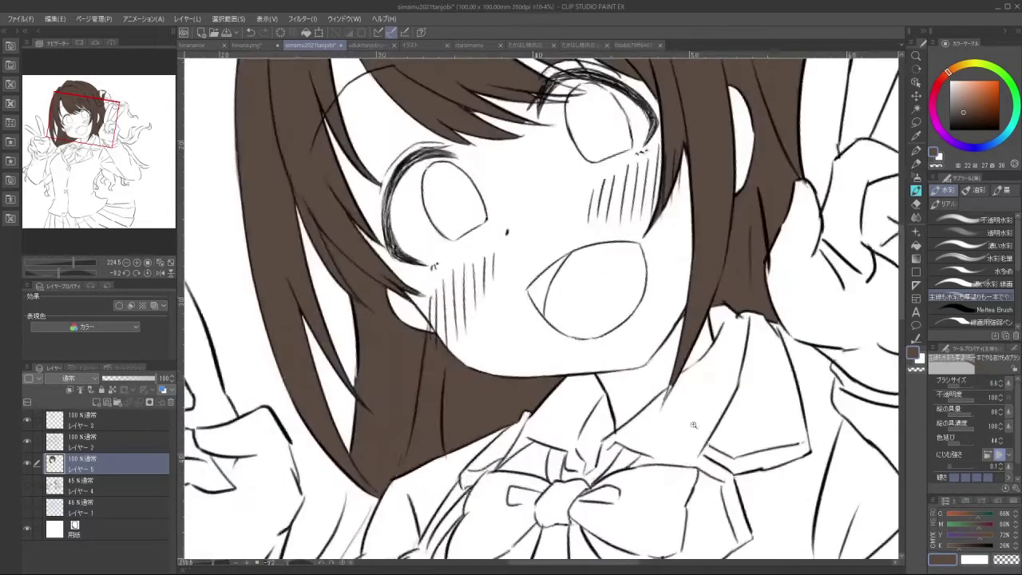
drag(677, 385, 665, 402)
key(ctrl+z)
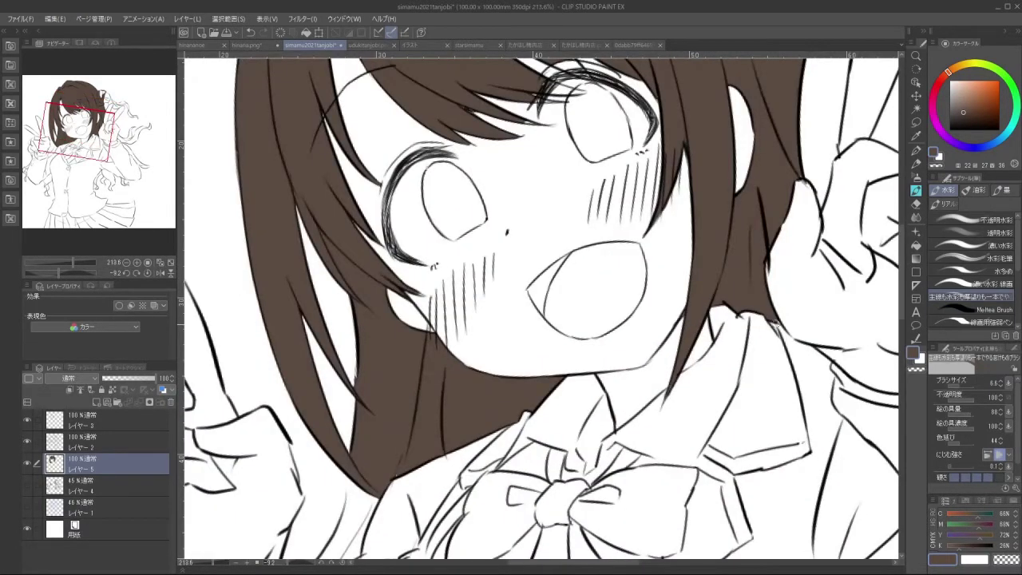
Paint the remaining white part of the side hair bun brown and tidy its outer edge
scroll(773, 334, down, 5)
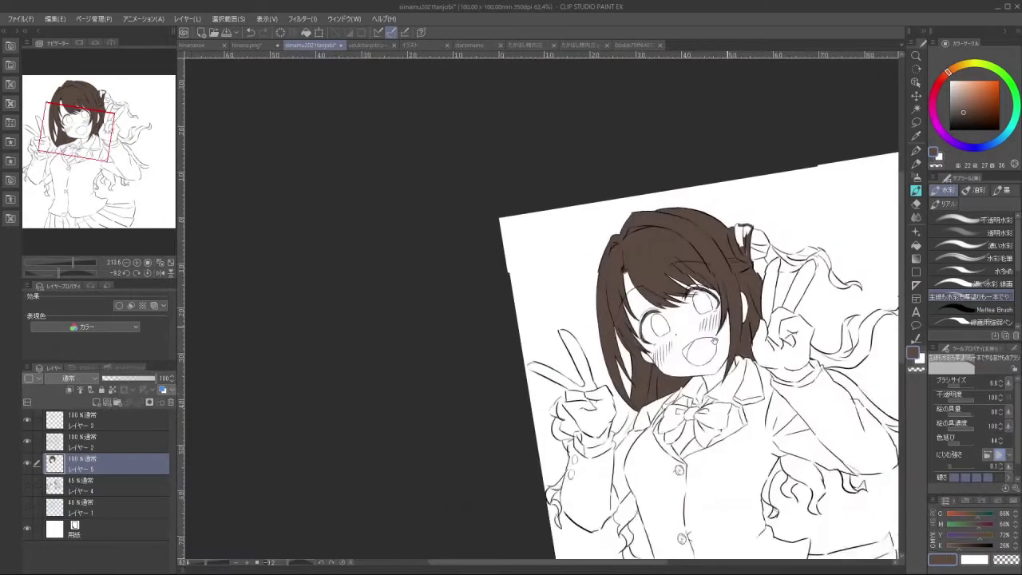
scroll(773, 333, up, 4)
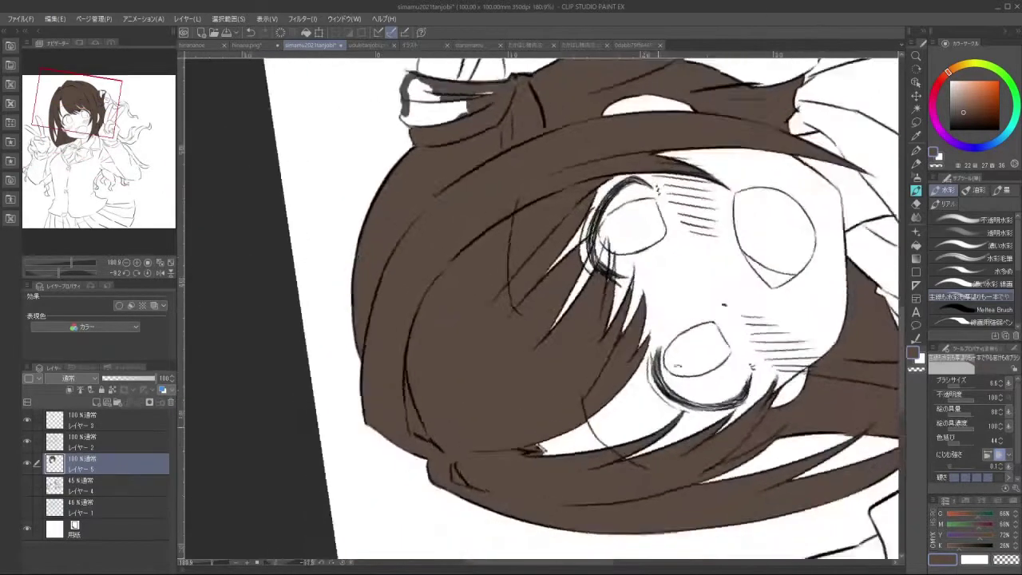
mouse_move(678, 366)
mouse_down()
mouse_move(607, 230)
mouse_move(573, 249)
mouse_up()
mouse_move(562, 214)
mouse_down()
mouse_move(580, 250)
mouse_move(548, 247)
mouse_move(553, 257)
mouse_up()
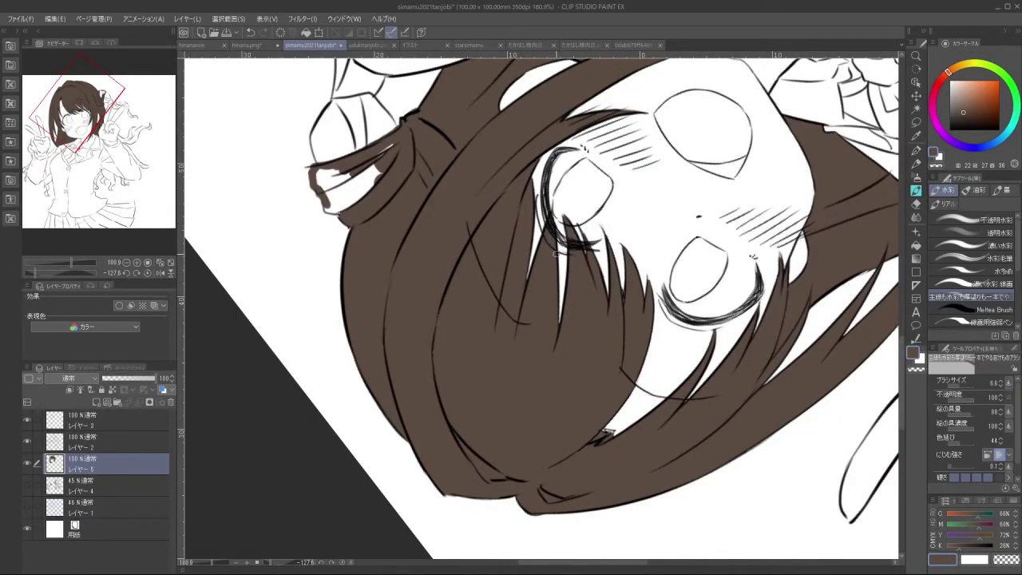
drag(446, 418, 599, 399)
mouse_move(336, 373)
mouse_down()
mouse_move(347, 418)
mouse_move(329, 450)
mouse_move(357, 453)
mouse_move(371, 446)
mouse_move(351, 417)
mouse_move(343, 433)
mouse_move(361, 420)
mouse_move(338, 389)
mouse_move(357, 360)
mouse_up()
drag(383, 396, 653, 406)
mouse_move(747, 396)
mouse_down()
mouse_move(609, 356)
mouse_move(691, 342)
mouse_up()
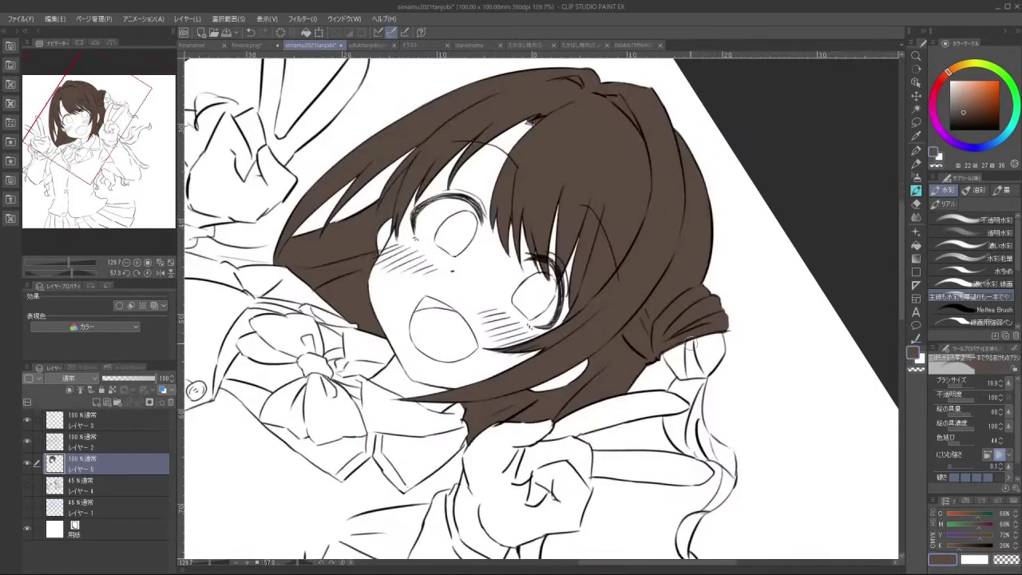
Fill the ponytail sections from below the bun down to the curled tip with brown, using the fill that references other layers
click(916, 245)
click(709, 356)
click(697, 361)
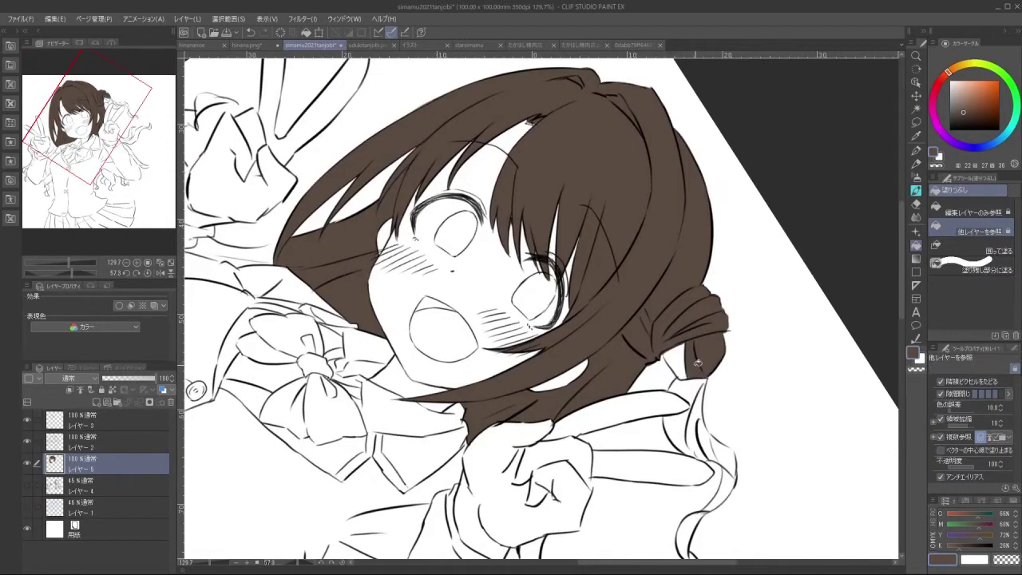
click(679, 362)
click(692, 387)
click(701, 409)
drag(699, 409, 691, 431)
click(697, 520)
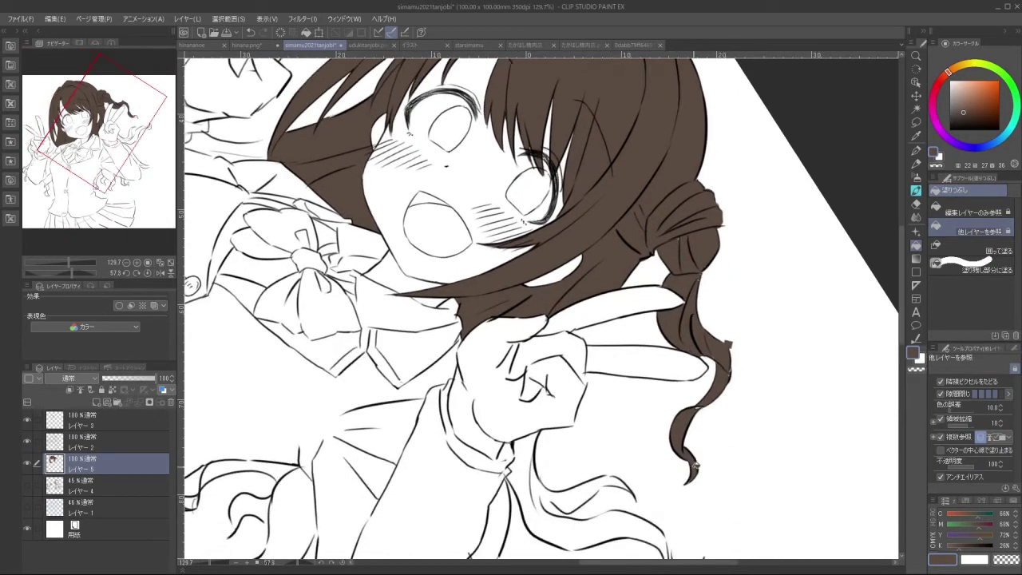
Clean up the fill edges along the ponytail with the watercolour brush at size 11.4
click(916, 190)
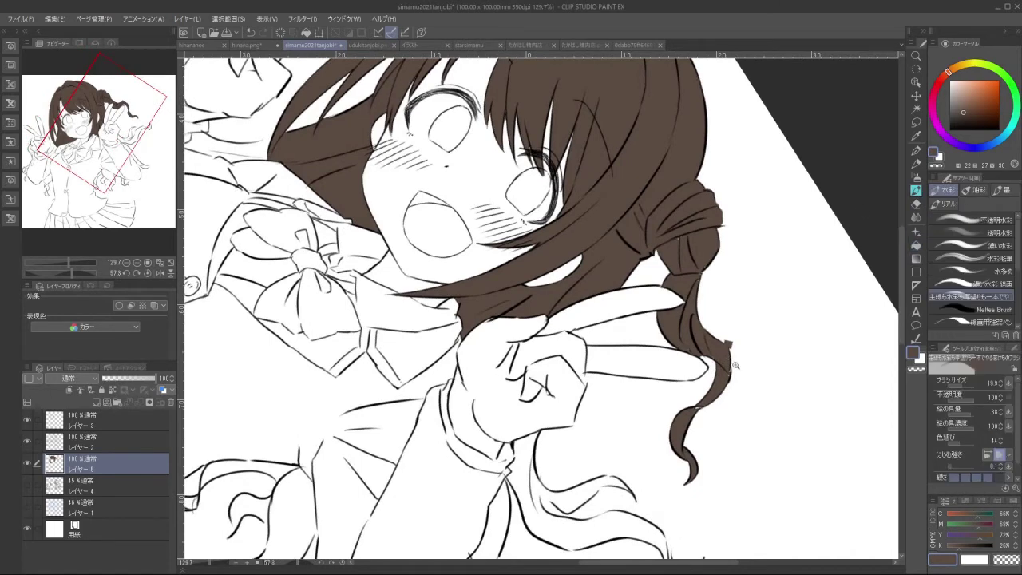
scroll(717, 361, up, 2)
key(bracketleft)
click(667, 342)
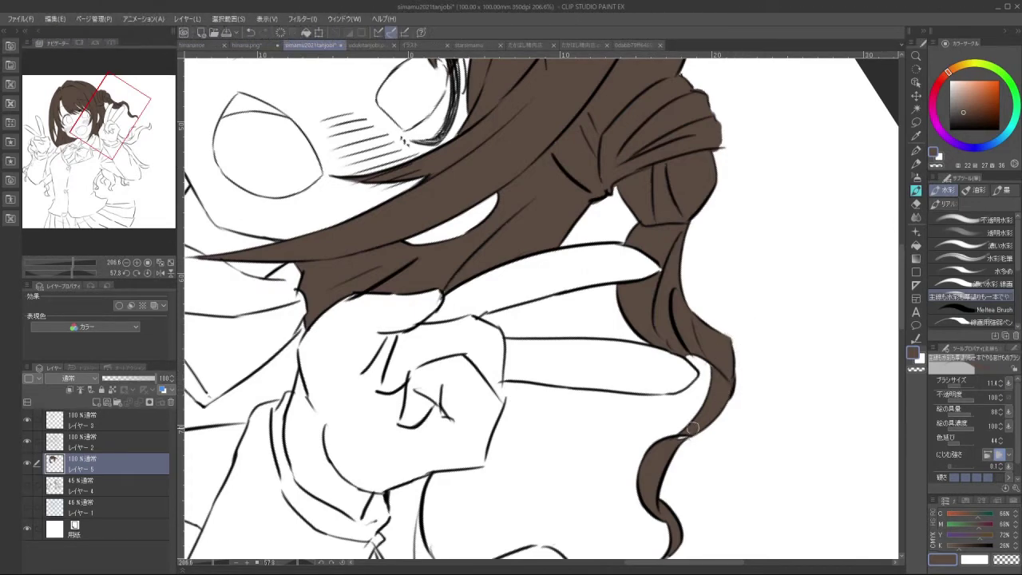
scroll(682, 478, down, 3)
drag(684, 462, 712, 224)
scroll(548, 335, down, 4)
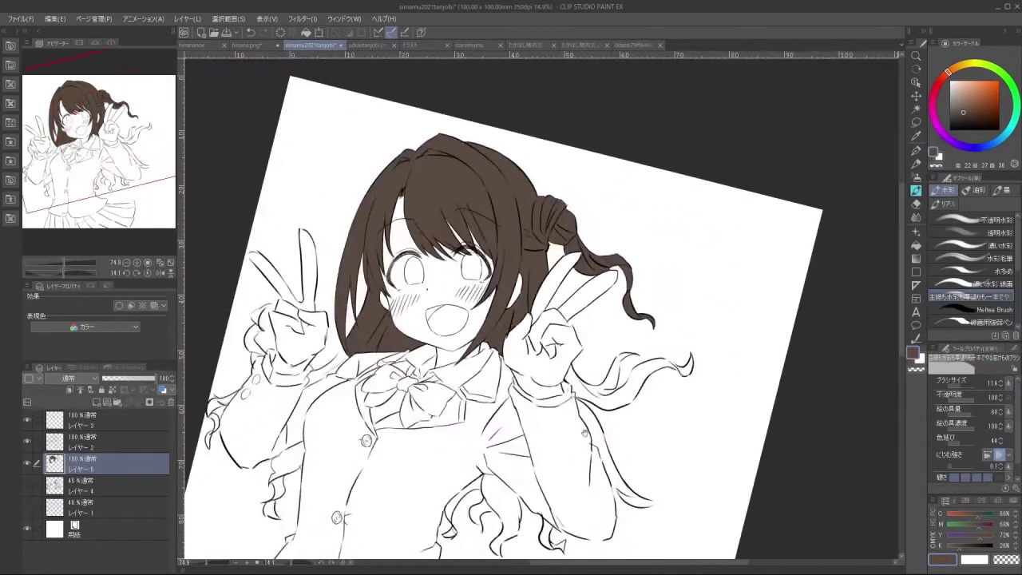
drag(534, 416, 562, 325)
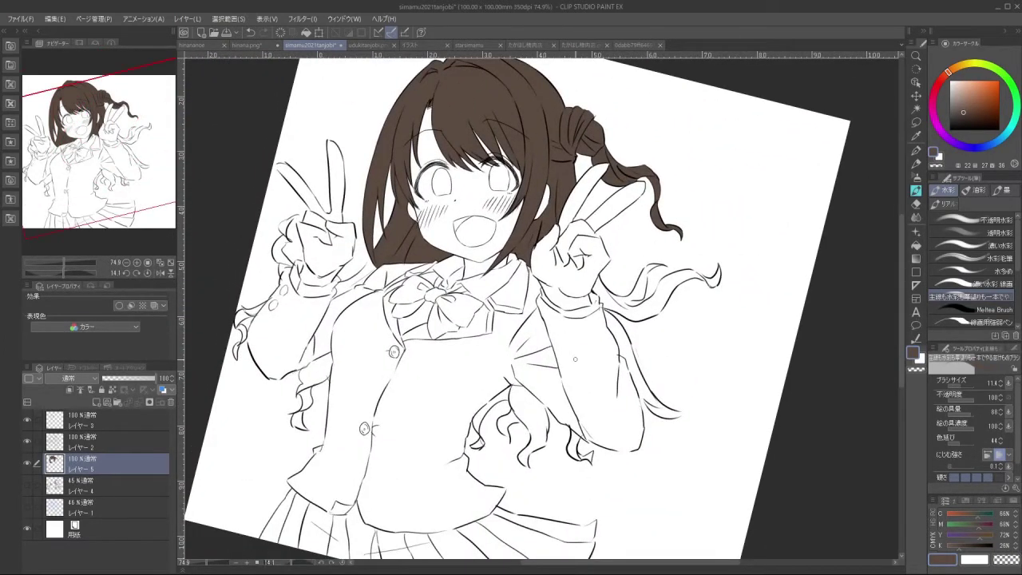
scroll(569, 328, down, 1)
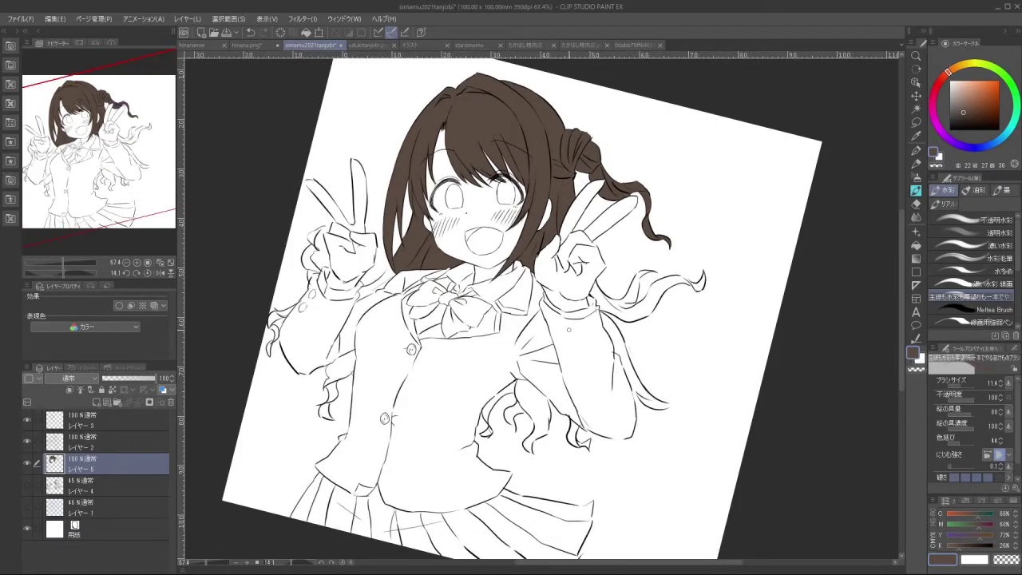
scroll(569, 329, up, 2)
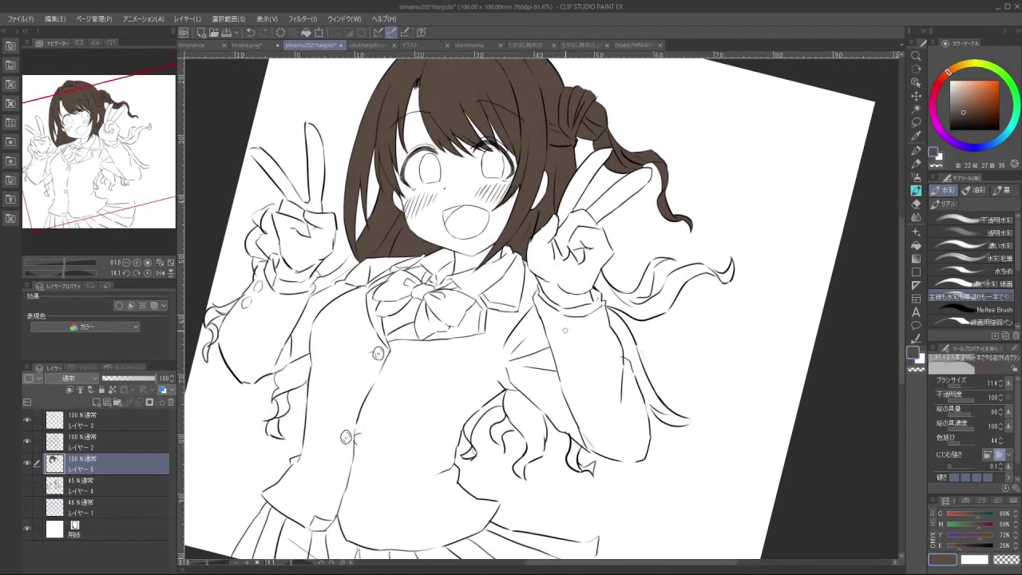
drag(566, 407, 603, 388)
drag(617, 317, 577, 320)
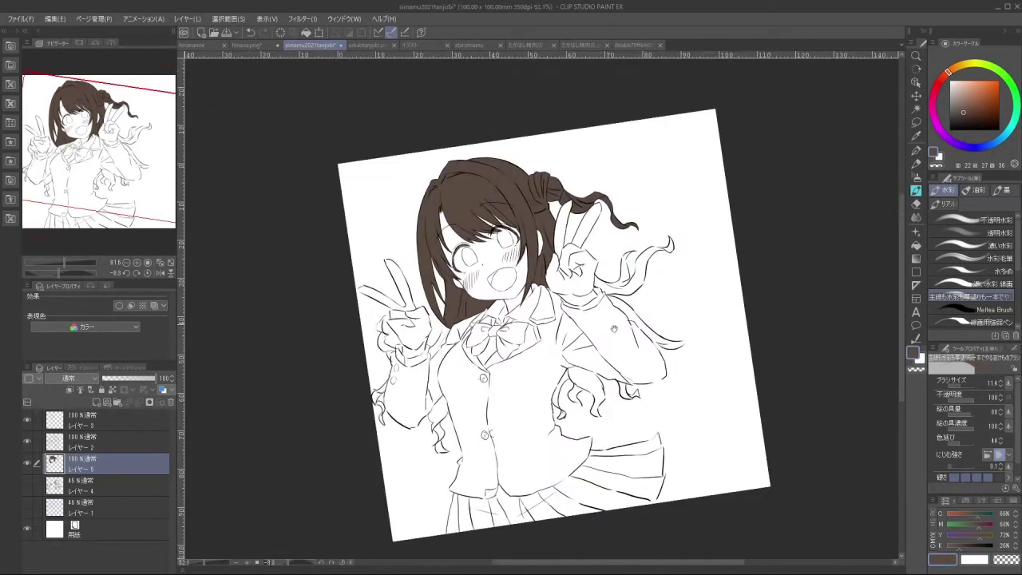
Fill the wavy hair strands behind the raised hand and beside the elbow below the ponytail with brown
drag(651, 277, 706, 258)
drag(632, 270, 640, 307)
drag(661, 372, 551, 445)
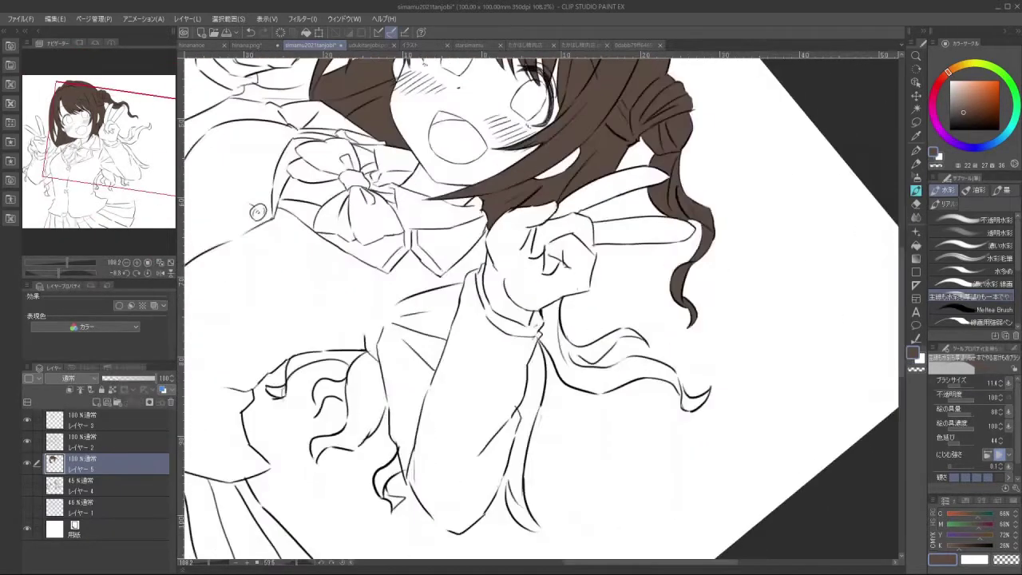
click(916, 245)
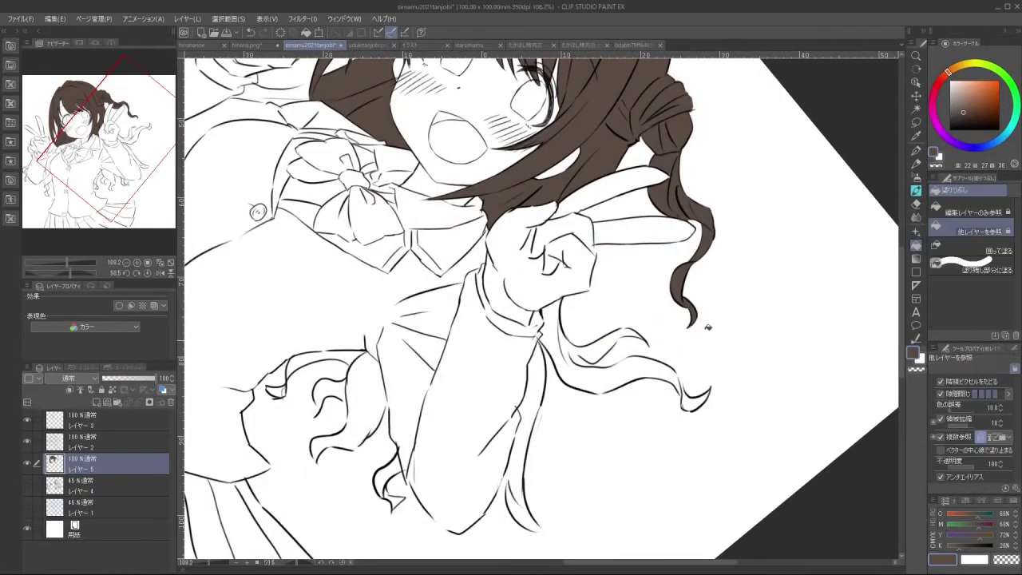
click(636, 369)
click(600, 350)
click(573, 349)
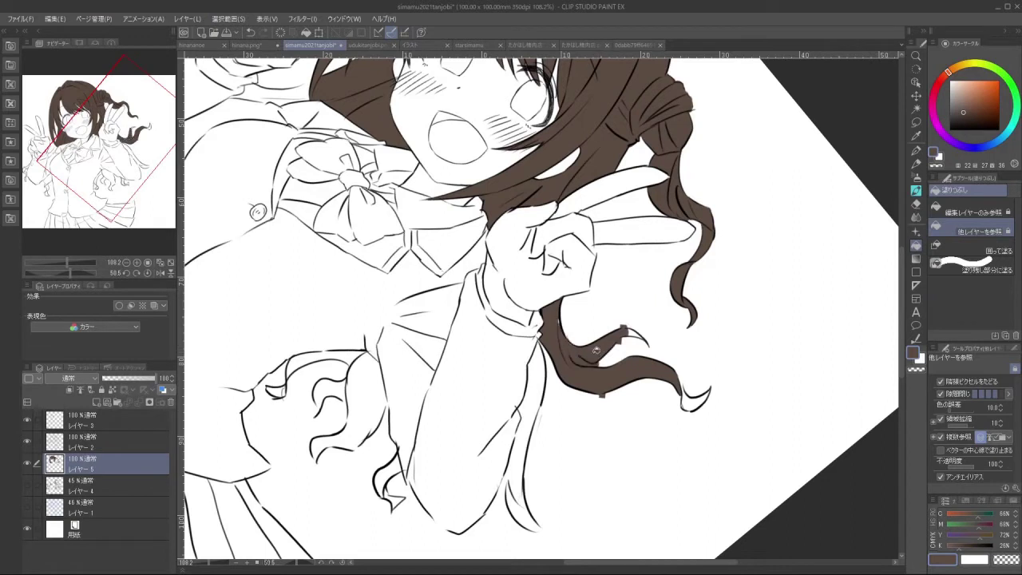
click(710, 390)
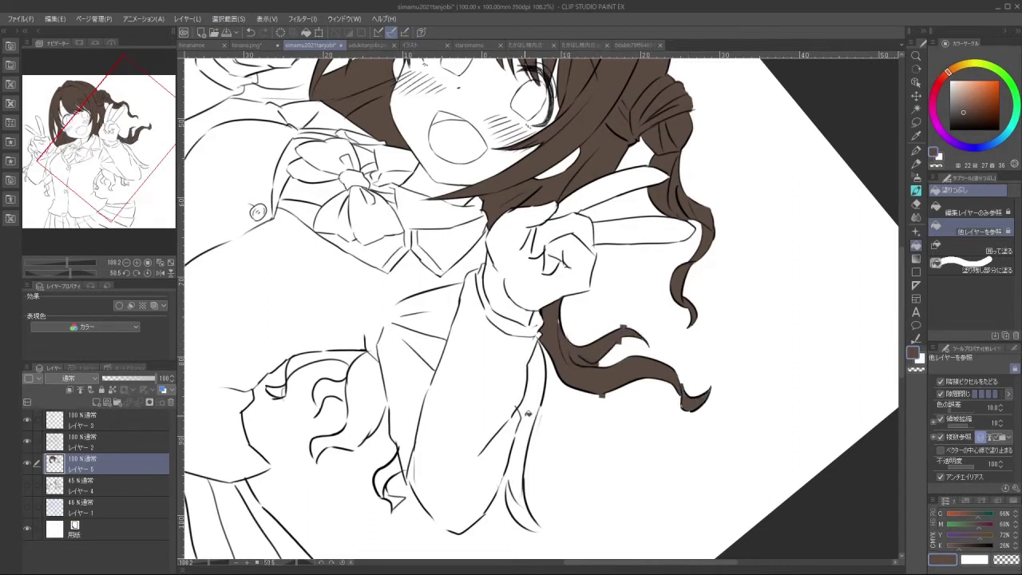
click(527, 414)
click(518, 492)
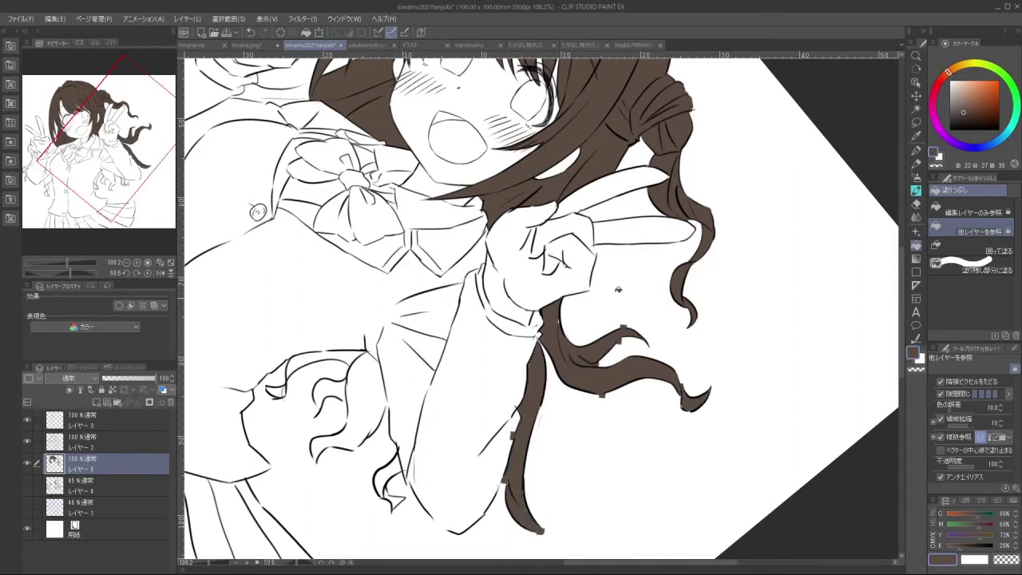
Clean up fill overflow around the forked wavy strand beside the wrist with the watercolour brush at size 10.7
click(916, 192)
scroll(538, 317, up, 4)
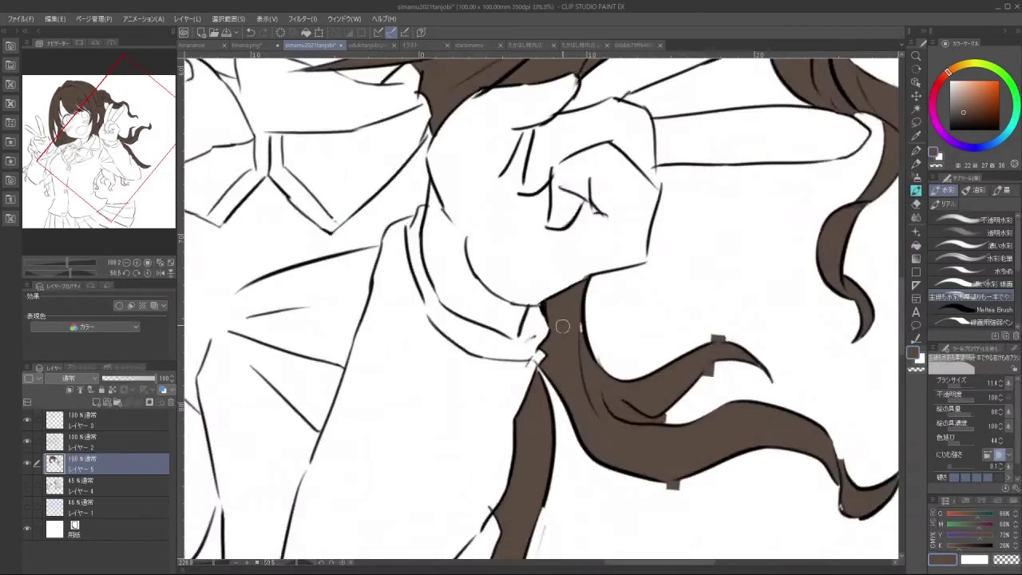
key(bracketleft)
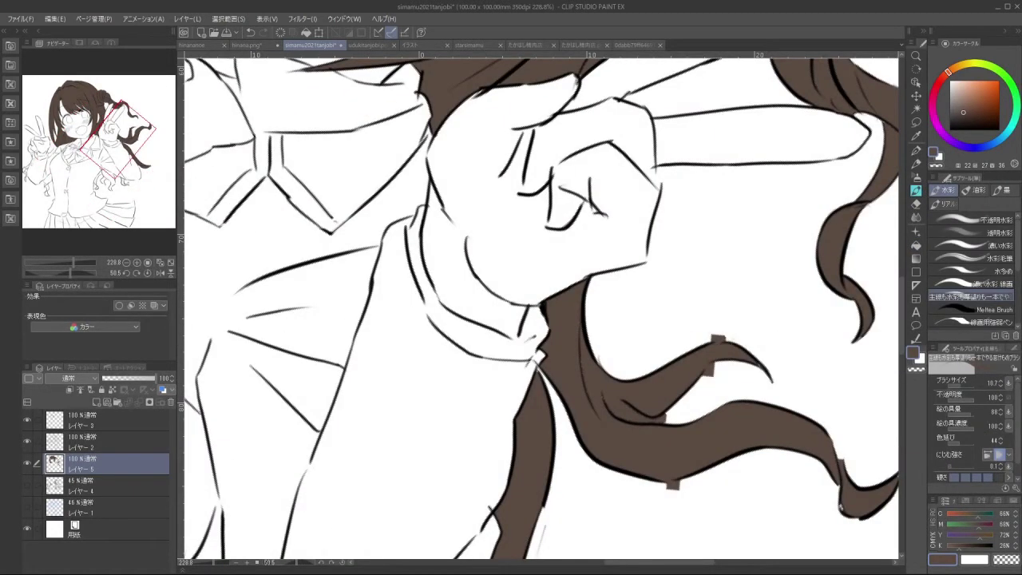
mouse_move(727, 331)
mouse_down()
mouse_move(663, 164)
mouse_move(652, 188)
mouse_move(687, 195)
mouse_up()
drag(701, 263, 699, 269)
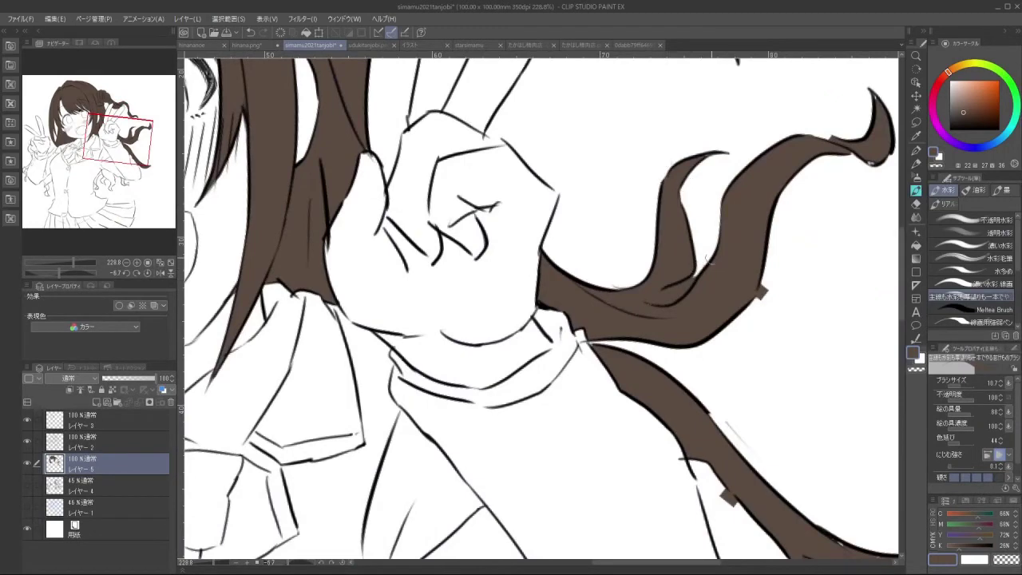
drag(759, 290, 763, 299)
Tidy the fill around the curled tip of the long wavy strand beside the hand
drag(814, 232, 691, 337)
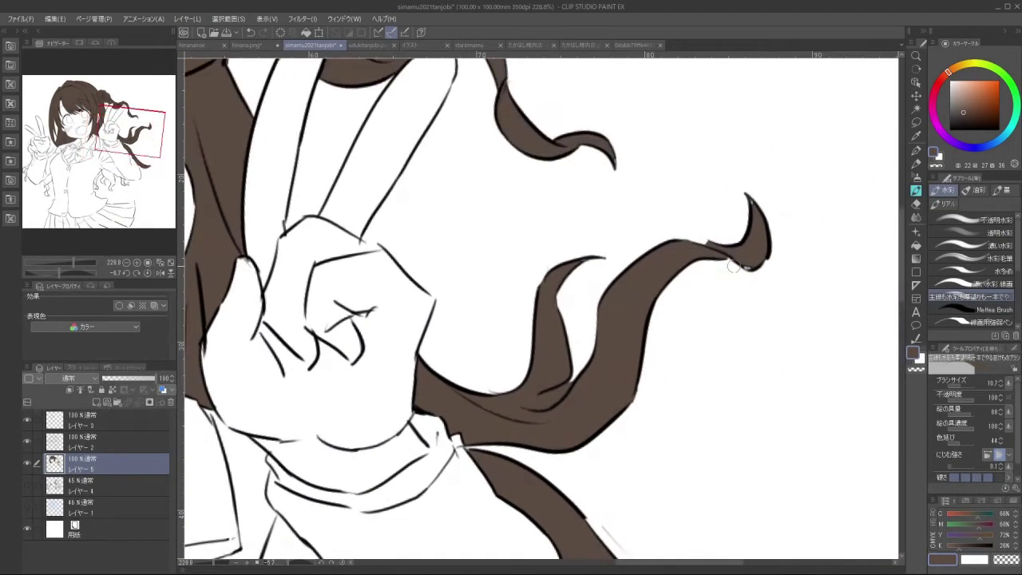
mouse_move(709, 243)
mouse_down()
mouse_move(700, 250)
mouse_move(721, 252)
mouse_up()
key(ctrl+z)
drag(750, 201, 758, 225)
drag(741, 309, 655, 352)
drag(743, 366, 690, 257)
drag(693, 260, 751, 271)
drag(739, 310, 646, 369)
drag(675, 322, 698, 322)
Clean up the fill edges of the lower hair strand that runs behind the sleeve near the elbow
drag(697, 322, 564, 434)
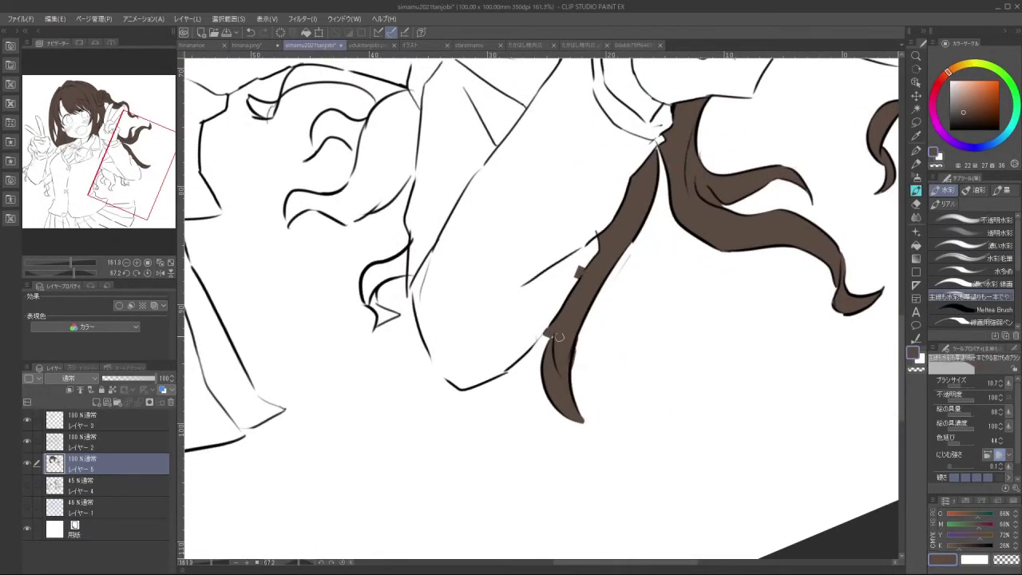
key(ctrl+z)
mouse_move(543, 343)
mouse_down()
mouse_move(561, 305)
mouse_move(540, 354)
mouse_up()
mouse_move(583, 267)
mouse_down()
mouse_move(573, 280)
mouse_move(605, 327)
mouse_move(583, 351)
mouse_up()
drag(595, 368, 603, 138)
drag(601, 350, 557, 361)
drag(568, 239, 544, 252)
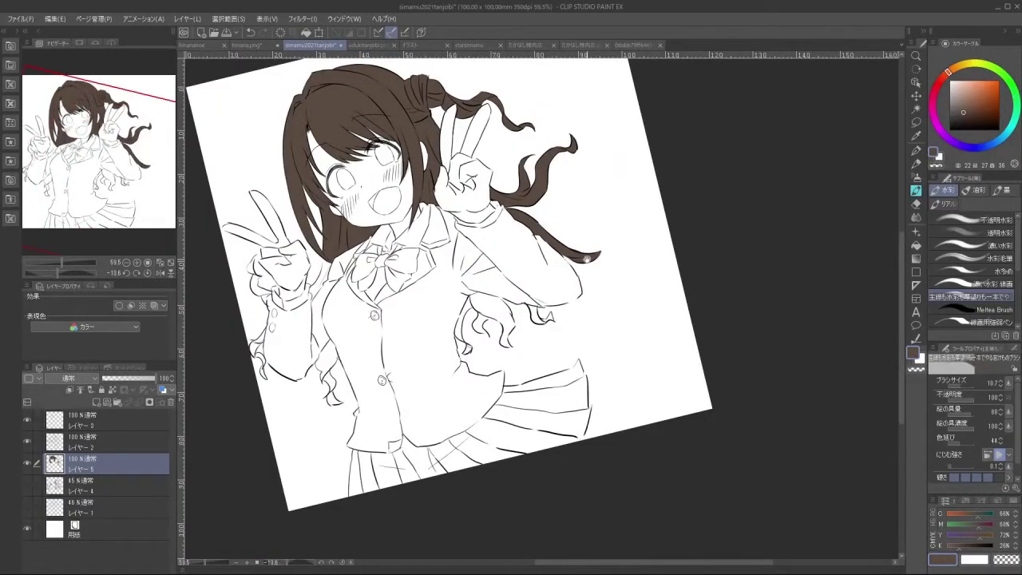
Fill the curly hair ends hanging below the bent arm, between the torso and elbow, with brown
scroll(534, 306, up, 5)
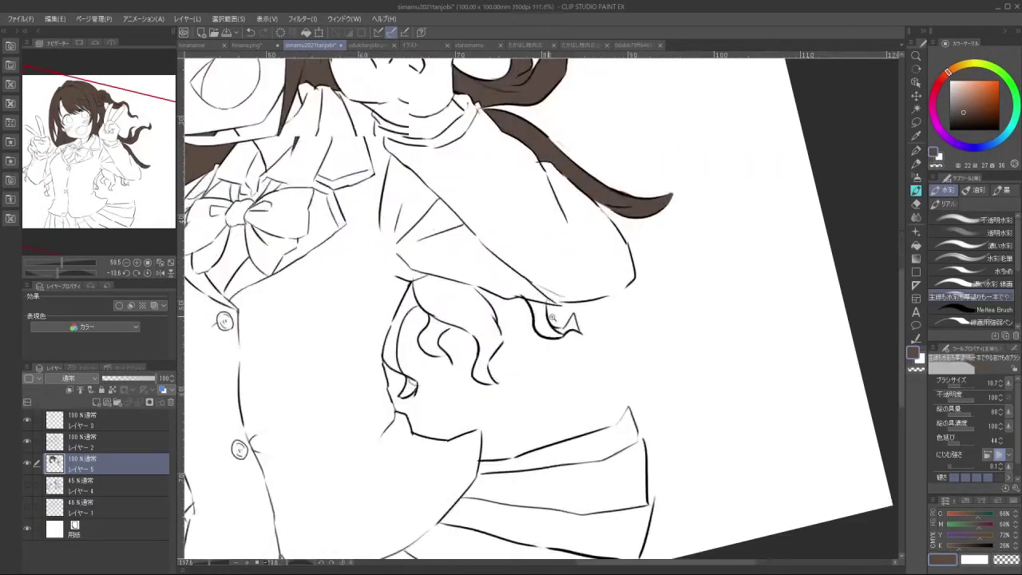
click(916, 244)
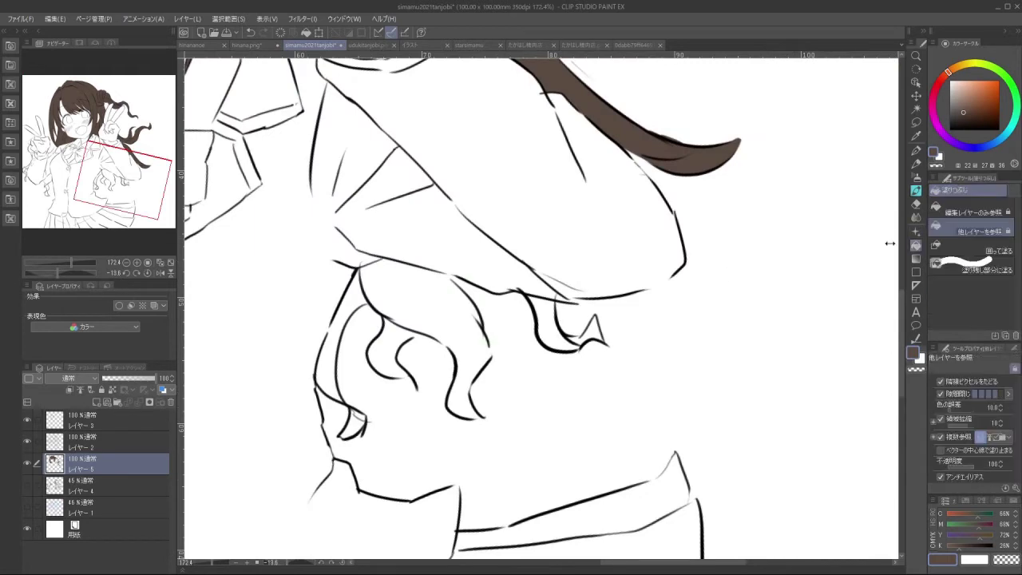
mouse_move(593, 331)
mouse_down()
mouse_move(604, 338)
mouse_move(381, 349)
mouse_move(353, 300)
mouse_move(332, 365)
mouse_up()
drag(356, 408, 361, 414)
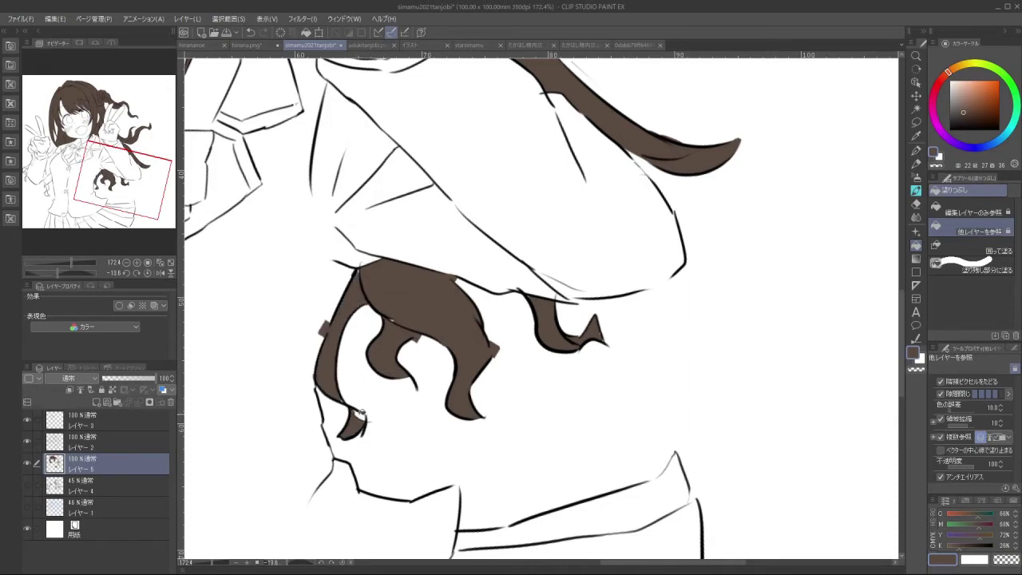
Fill the curly lock between the cardigan and the opposite sleeve with brown
scroll(511, 375, down, 6)
scroll(312, 455, up, 4)
drag(397, 363, 405, 398)
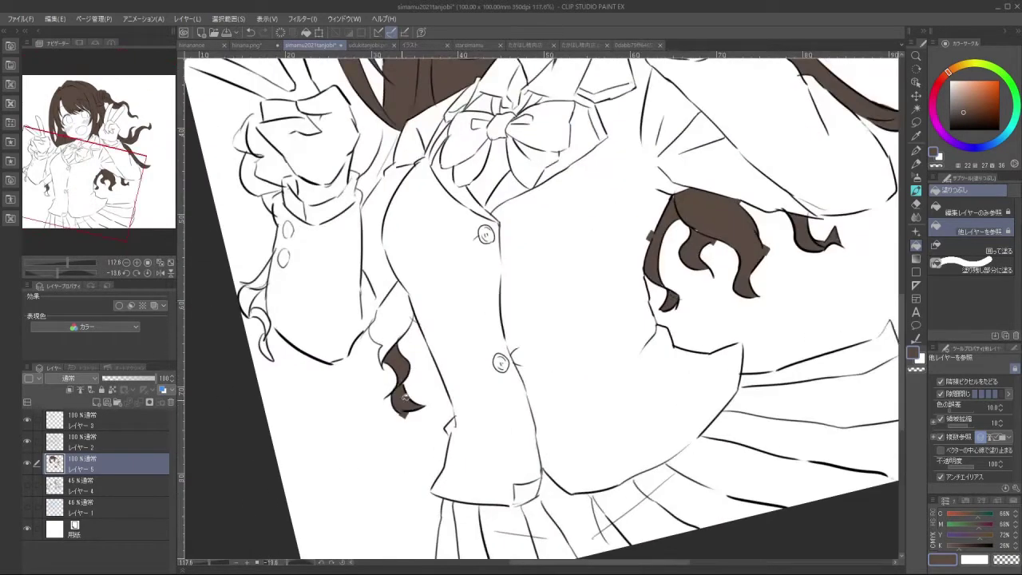
click(398, 323)
Fill the curls around the outer sleeve and peace-sign hand, and the hair between hand and shoulder, with brown
drag(335, 298, 399, 381)
drag(328, 357, 327, 396)
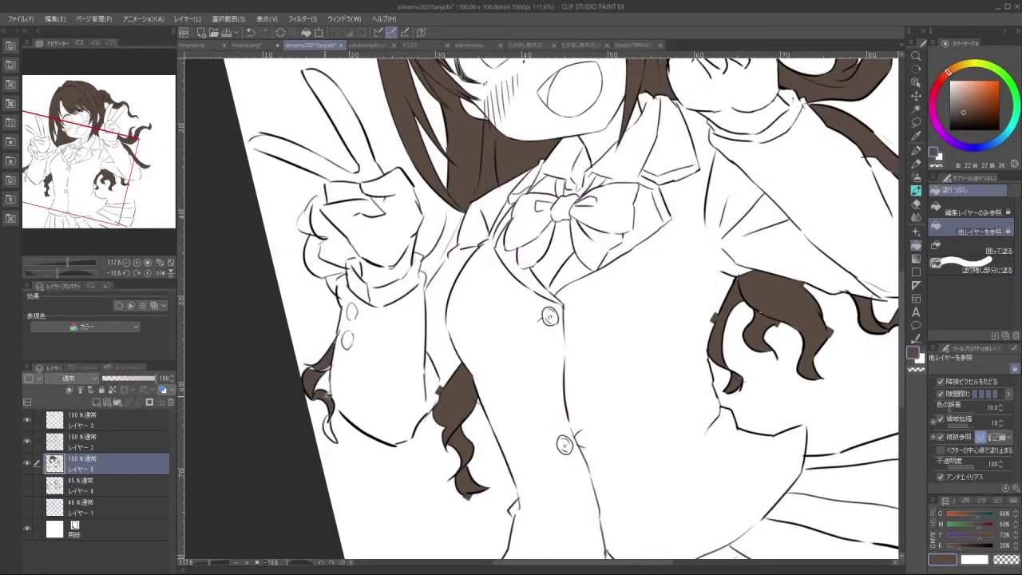
drag(344, 351, 360, 412)
click(335, 320)
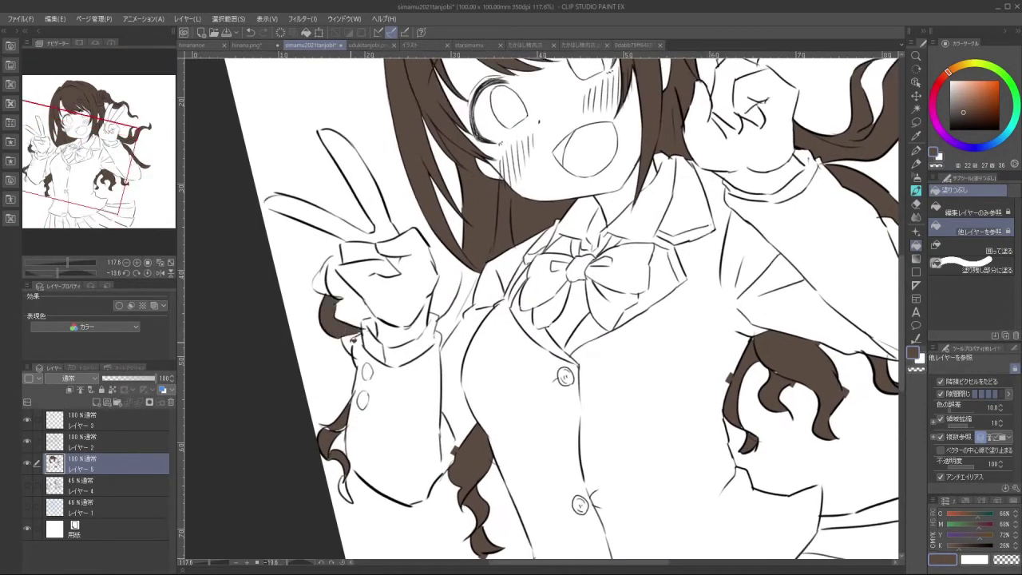
click(352, 343)
click(325, 286)
mouse_move(455, 317)
mouse_down()
mouse_move(476, 266)
mouse_move(469, 296)
mouse_up()
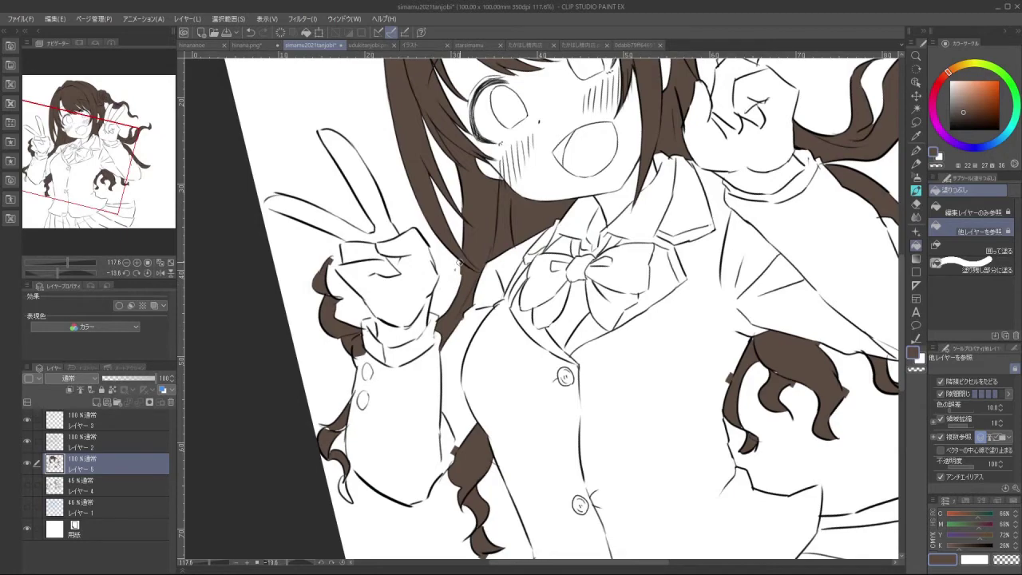
drag(476, 462, 684, 226)
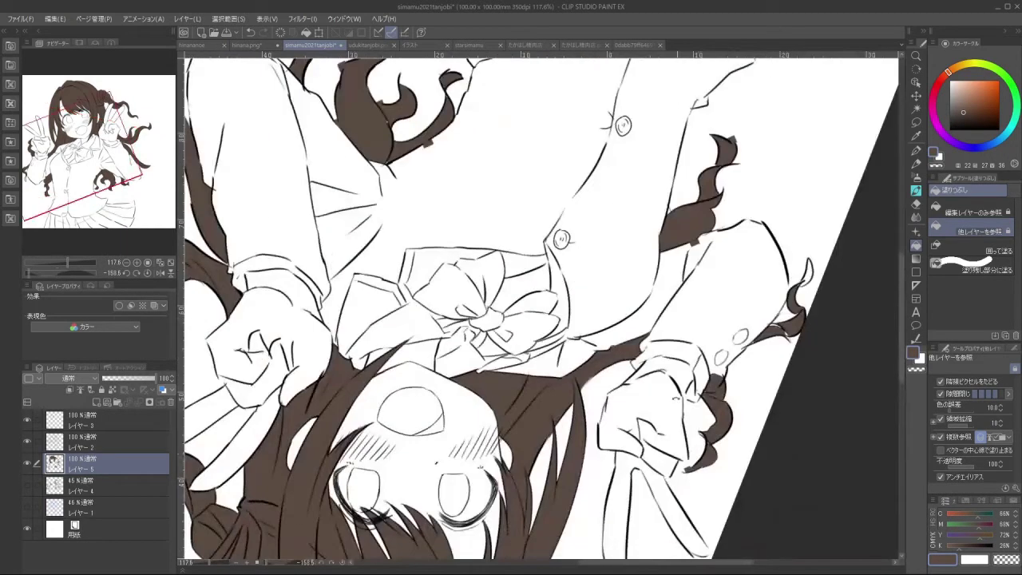
Touch up the brown edges of the curls around the outer cuff and peace-sign hand with the watercolour brush
drag(677, 399, 735, 394)
drag(745, 398, 676, 376)
scroll(675, 377, up, 3)
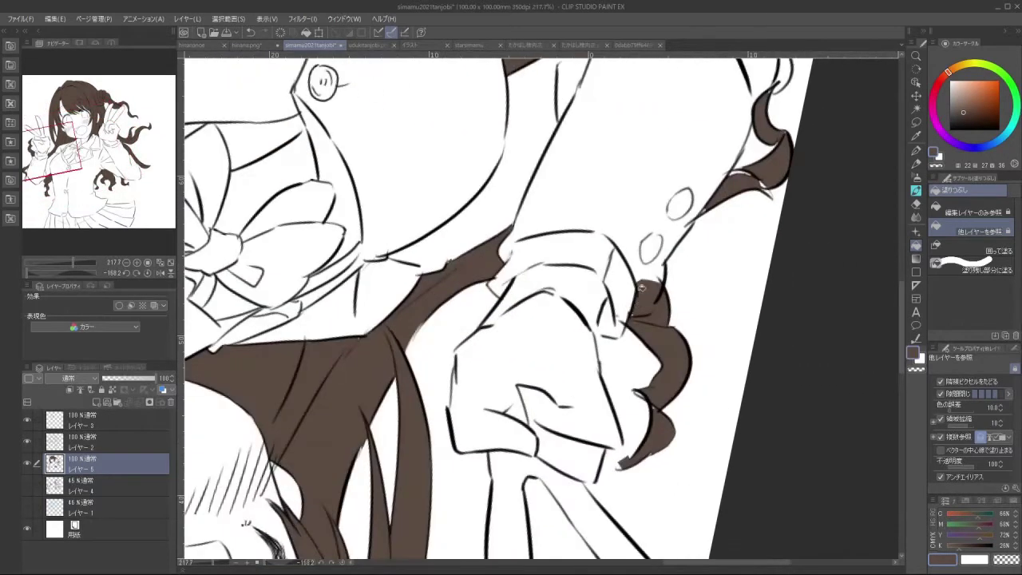
key(b)
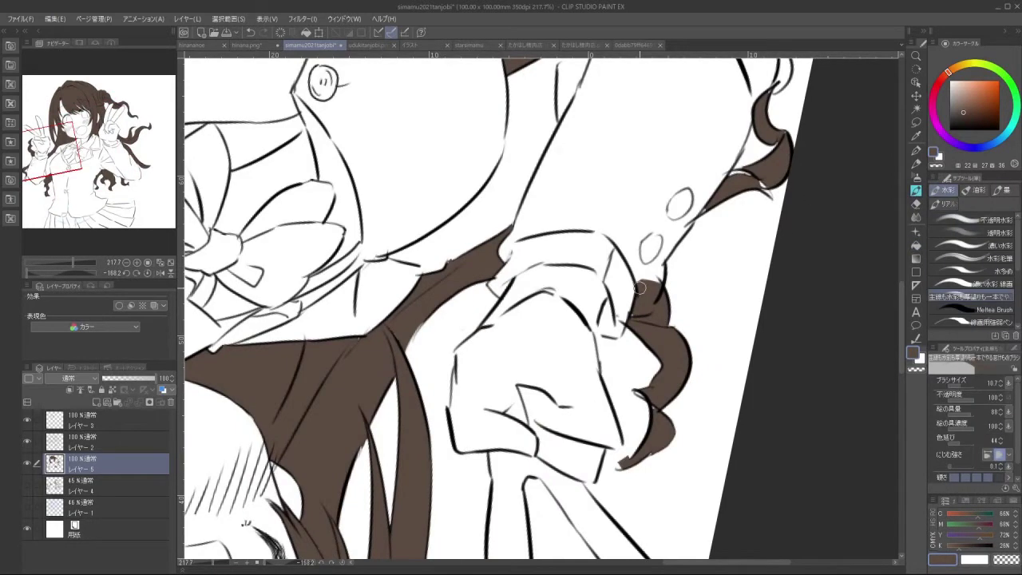
mouse_move(640, 288)
mouse_down()
mouse_move(637, 299)
mouse_move(648, 275)
mouse_move(657, 282)
mouse_move(644, 310)
mouse_move(636, 299)
mouse_up()
key(c)
mouse_move(639, 393)
mouse_down()
mouse_move(656, 424)
mouse_move(641, 424)
mouse_move(612, 466)
mouse_up()
Paint the uncoloured tip of the curl beside the outer sleeve brown
drag(706, 211, 630, 341)
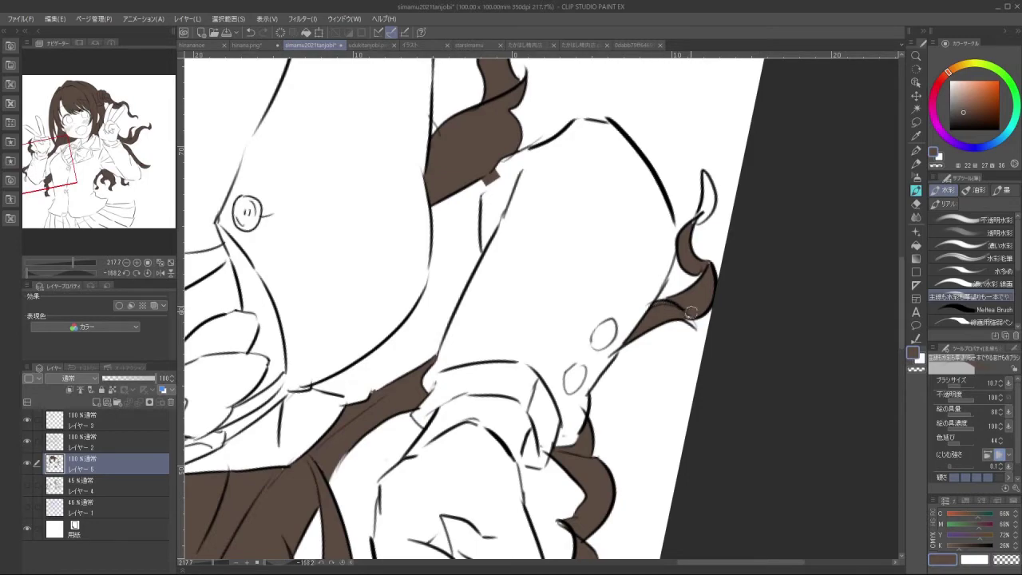
mouse_move(692, 327)
mouse_down()
mouse_move(644, 196)
mouse_move(454, 184)
mouse_move(398, 355)
mouse_up()
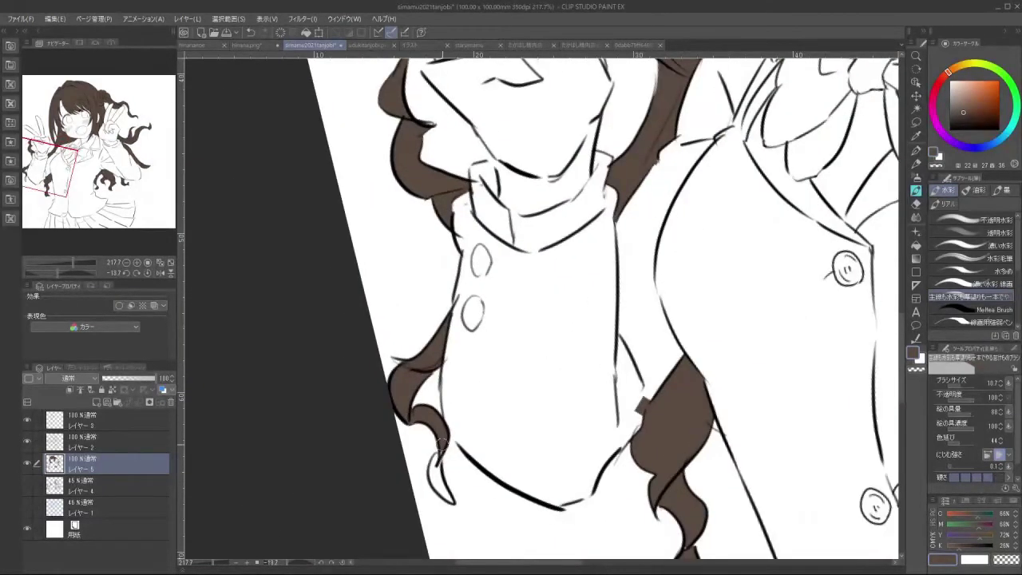
mouse_move(442, 444)
mouse_down()
mouse_move(434, 487)
mouse_move(449, 493)
mouse_up()
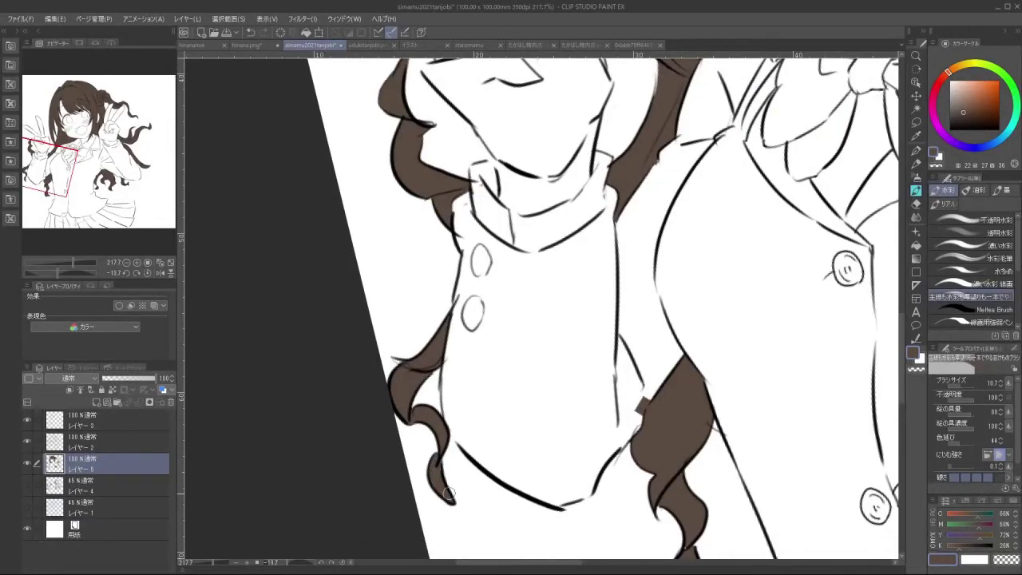
Clean up the brown overspill along the curly lock between the cardigan and the outer sleeve
drag(732, 426, 639, 400)
drag(663, 361, 734, 360)
drag(662, 328, 653, 343)
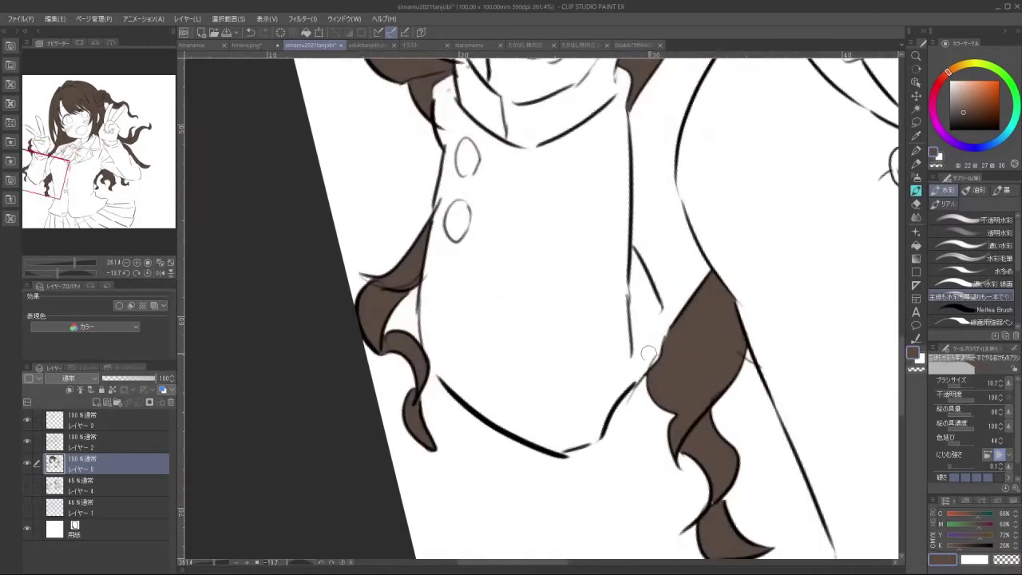
drag(713, 403, 638, 369)
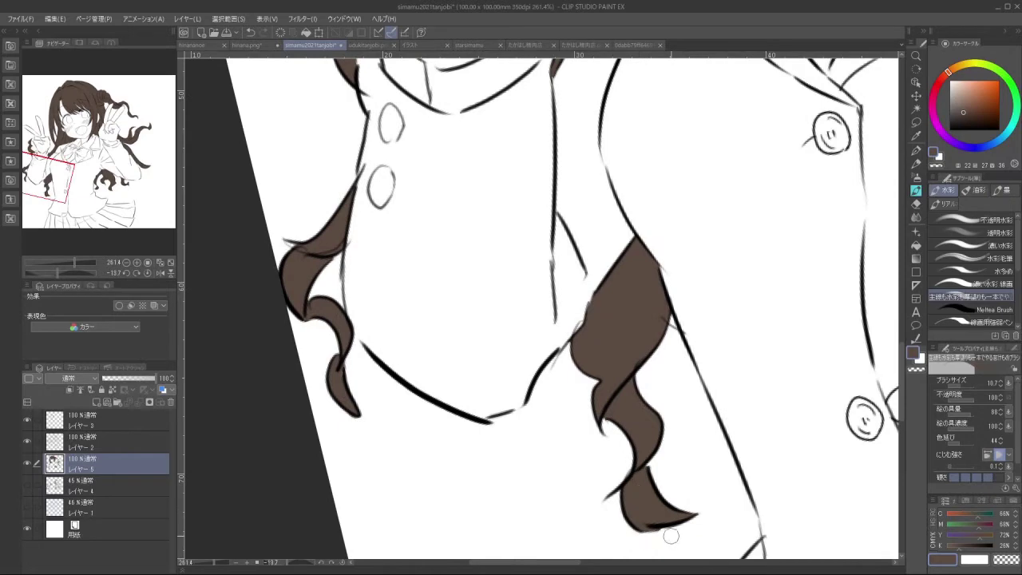
Clean up the stray brown patches on the curls hanging below the bent arm
scroll(611, 314, down, 6)
scroll(610, 315, up, 5)
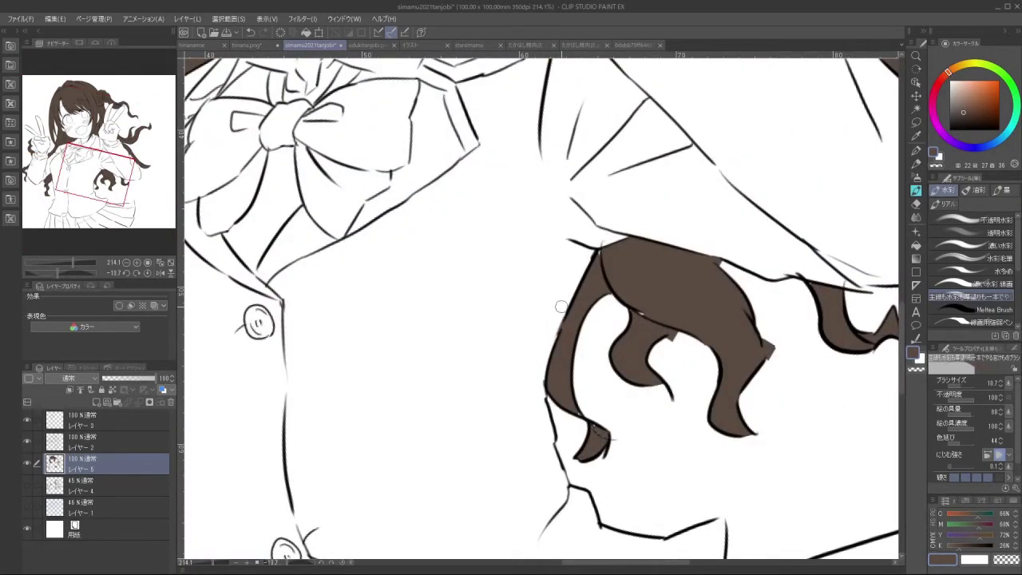
drag(592, 425, 601, 444)
drag(734, 361, 671, 363)
drag(755, 370, 592, 355)
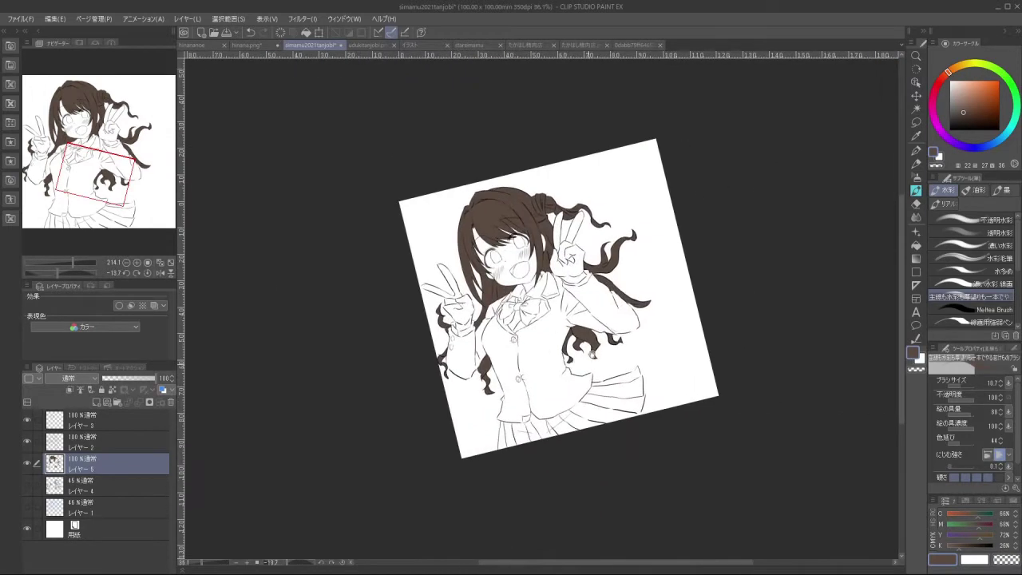
drag(676, 357, 619, 425)
drag(625, 346, 711, 347)
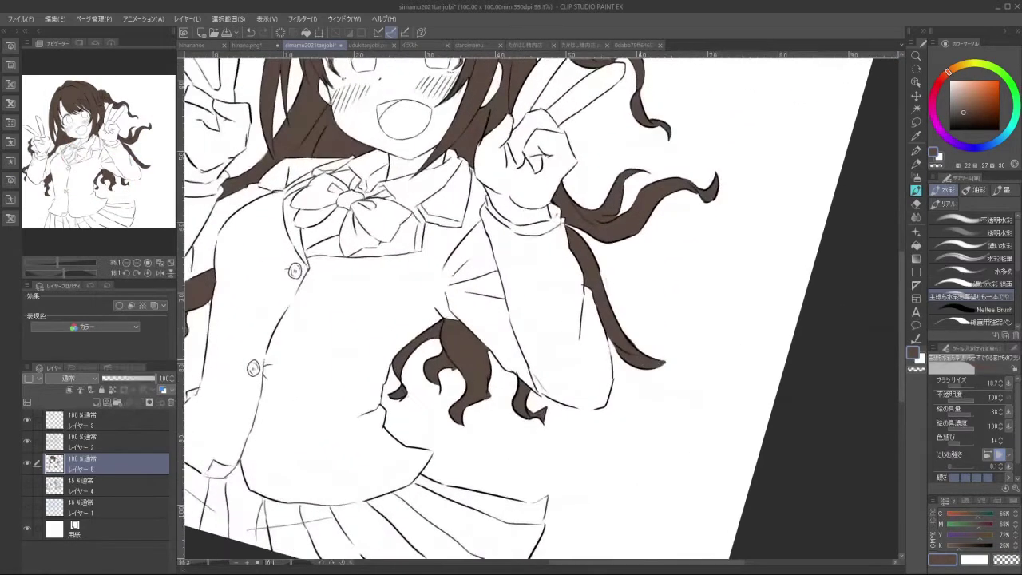
drag(527, 383, 555, 384)
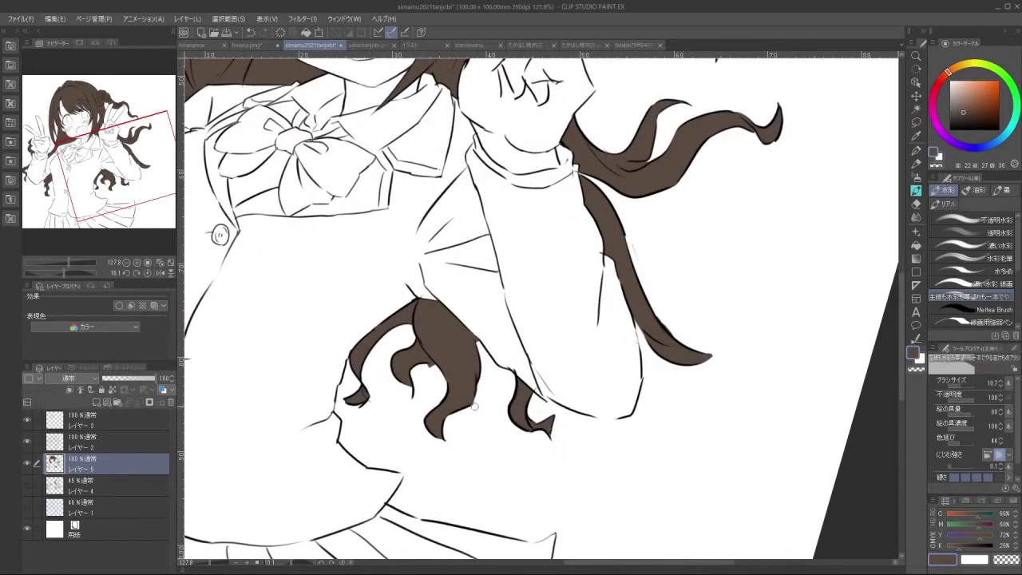
drag(520, 432, 469, 428)
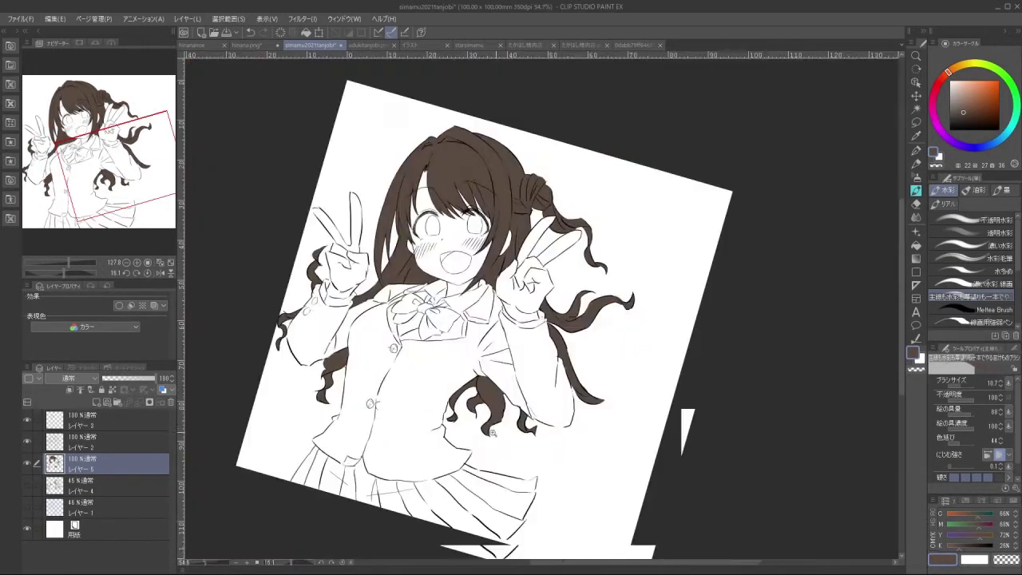
drag(546, 342, 564, 329)
drag(537, 430, 594, 448)
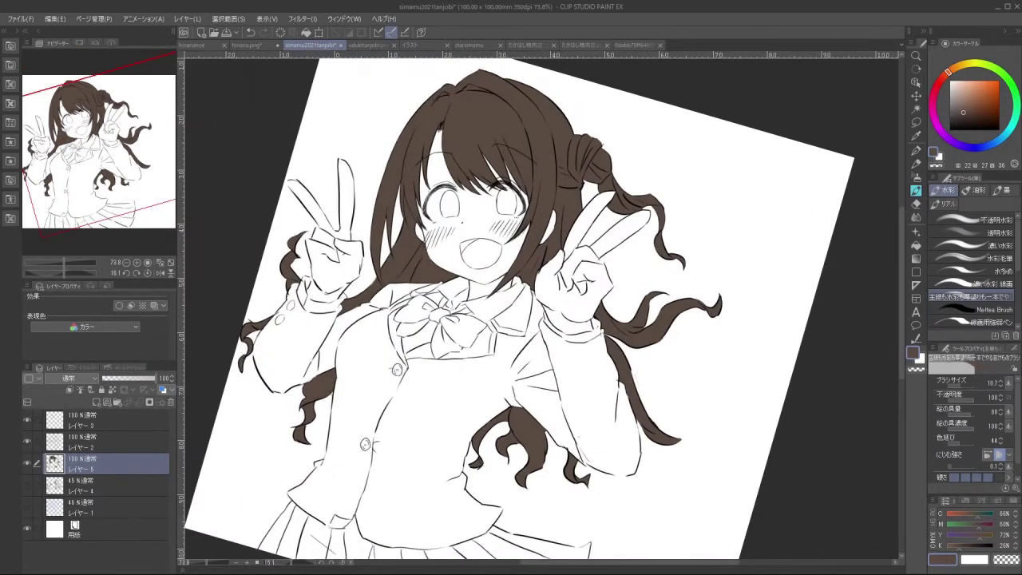
drag(591, 385, 604, 358)
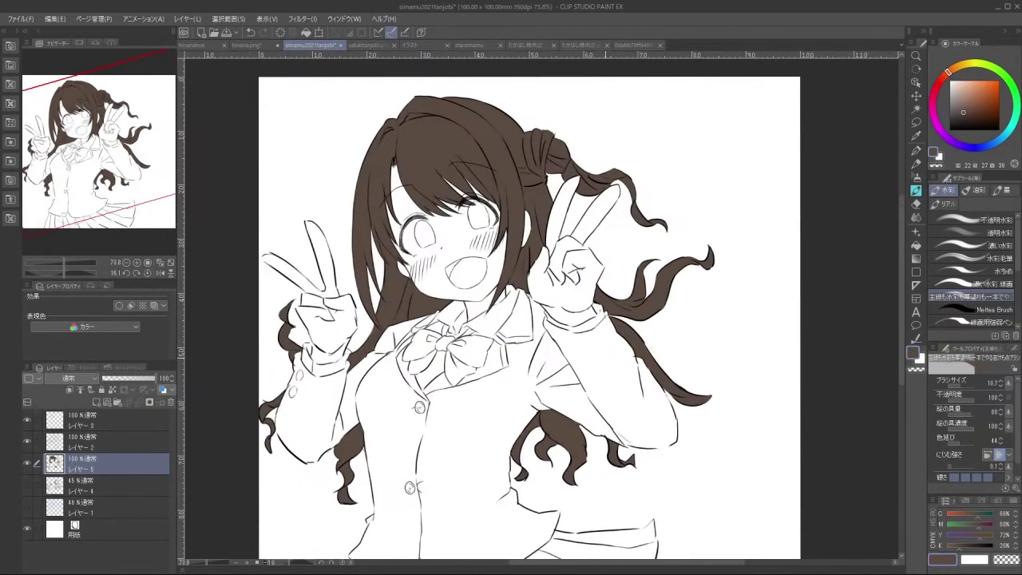
Close the five unneeded documents between the illustration and the character reference image
click(605, 45)
click(552, 45)
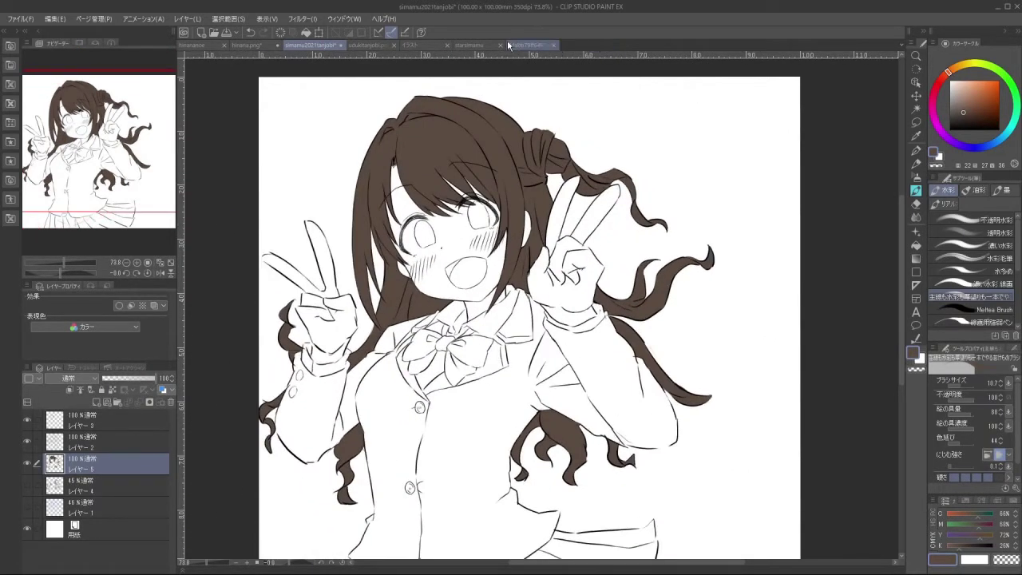
click(499, 44)
click(448, 46)
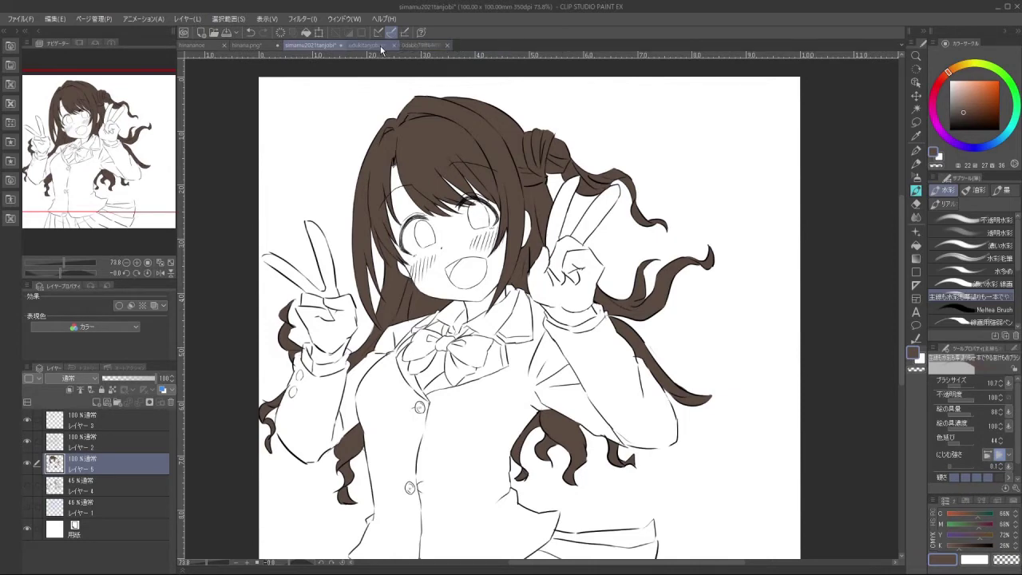
click(395, 46)
Pick up the blazer's tan colour from the character reference image and return to the illustration
click(380, 46)
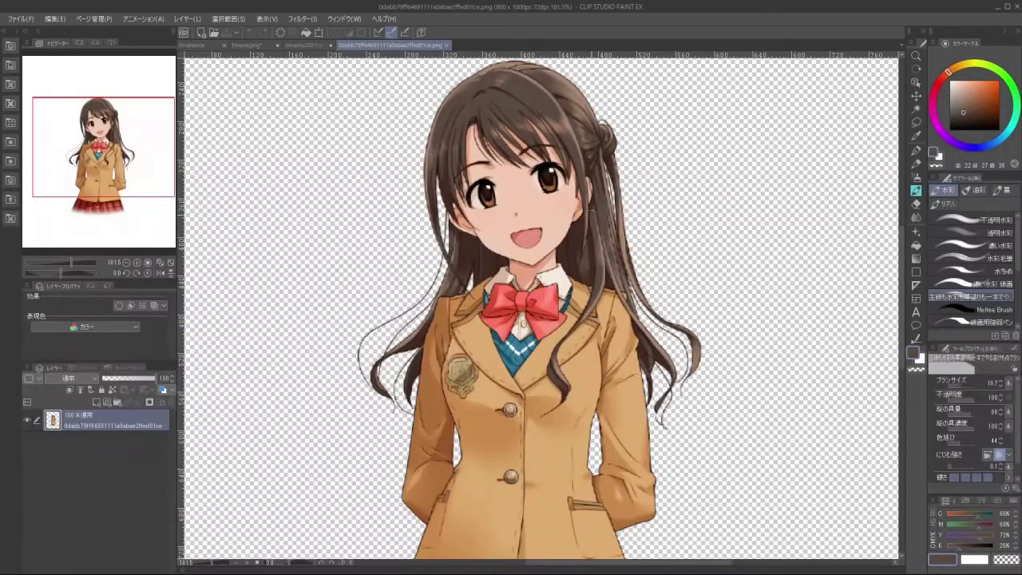
click(584, 378)
alt+click(584, 364)
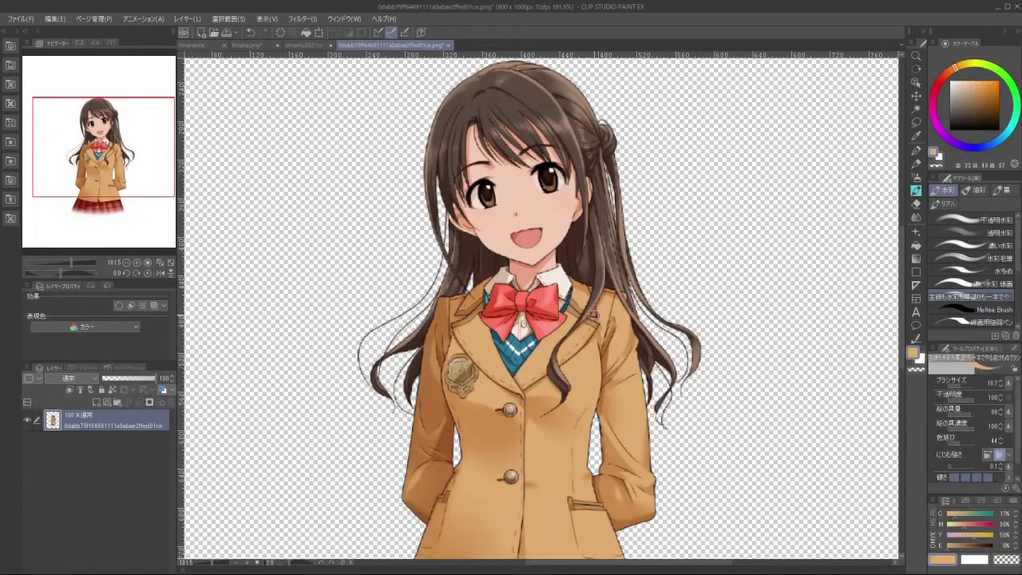
click(305, 46)
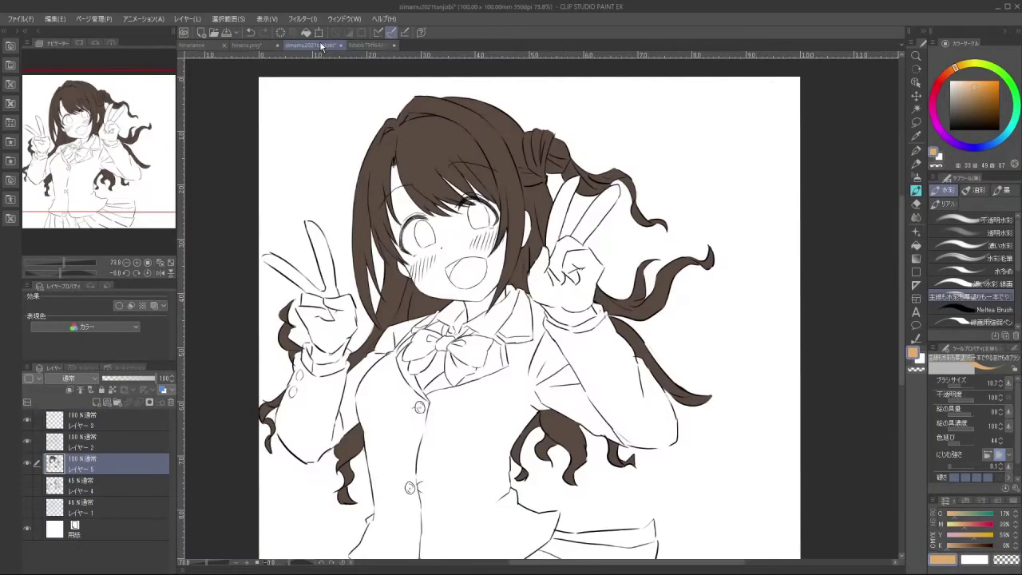
Add a new layer for the clothing colour directly beneath the hair colour layer
scroll(534, 375, down, 2)
drag(534, 376, 533, 310)
click(108, 489)
click(96, 402)
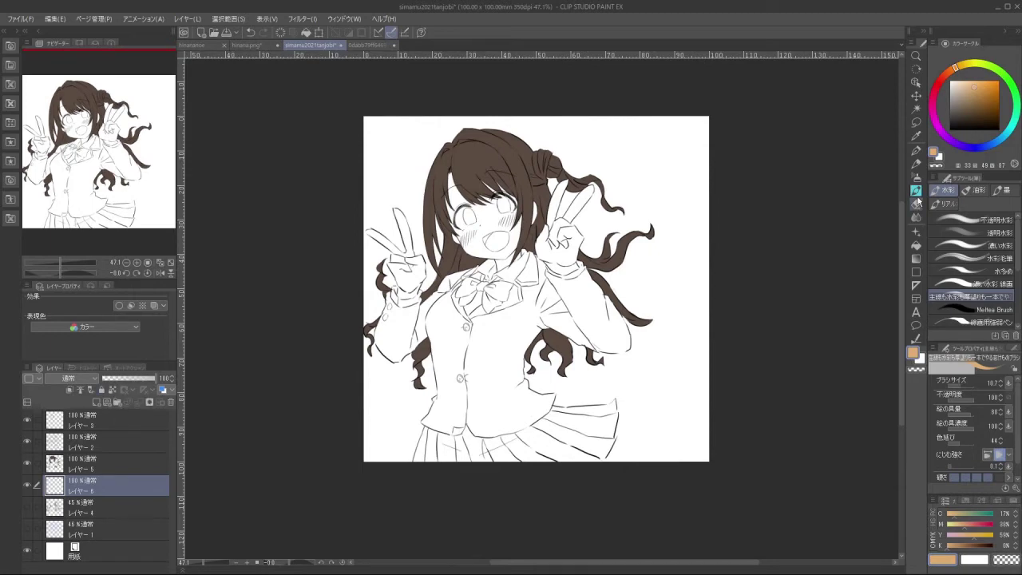
Try to fill the bent arm's sleeve with tan
click(916, 244)
click(593, 317)
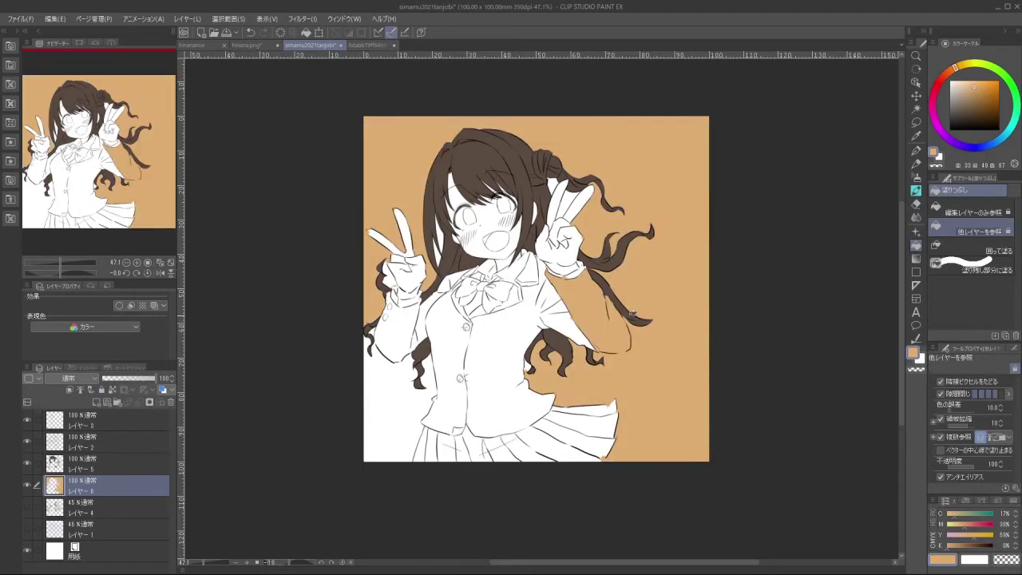
key(ctrl+z)
Close the gaps in the bent arm's sleeve outline at the elbow and cuff with tan brush strokes
click(916, 190)
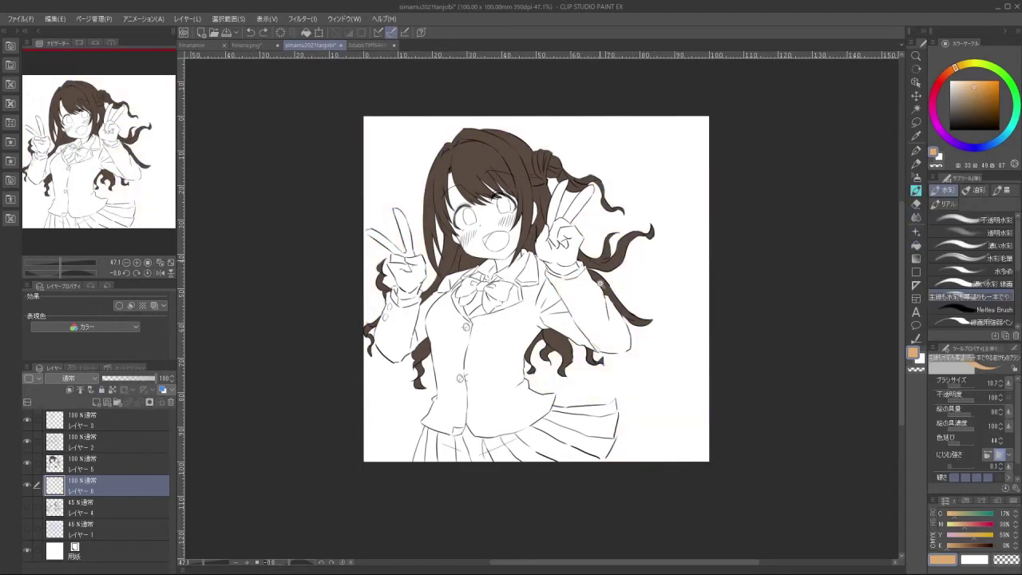
drag(606, 318, 635, 324)
drag(585, 394, 653, 392)
key(ctrl+z)
key(ctrl+z)
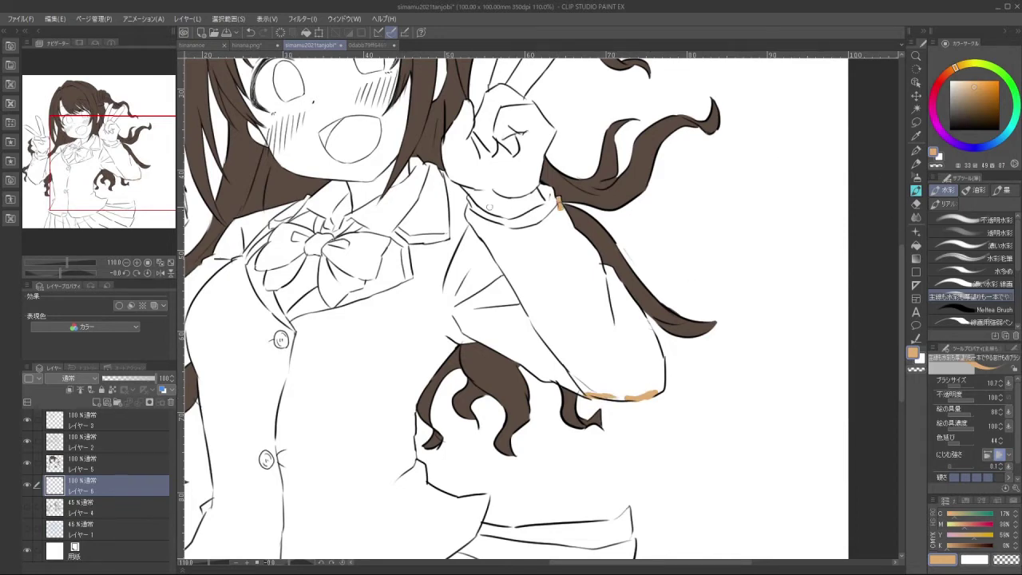
mouse_move(615, 473)
mouse_down()
mouse_move(717, 371)
mouse_move(721, 264)
mouse_up()
key(ctrl+z)
drag(429, 366, 461, 323)
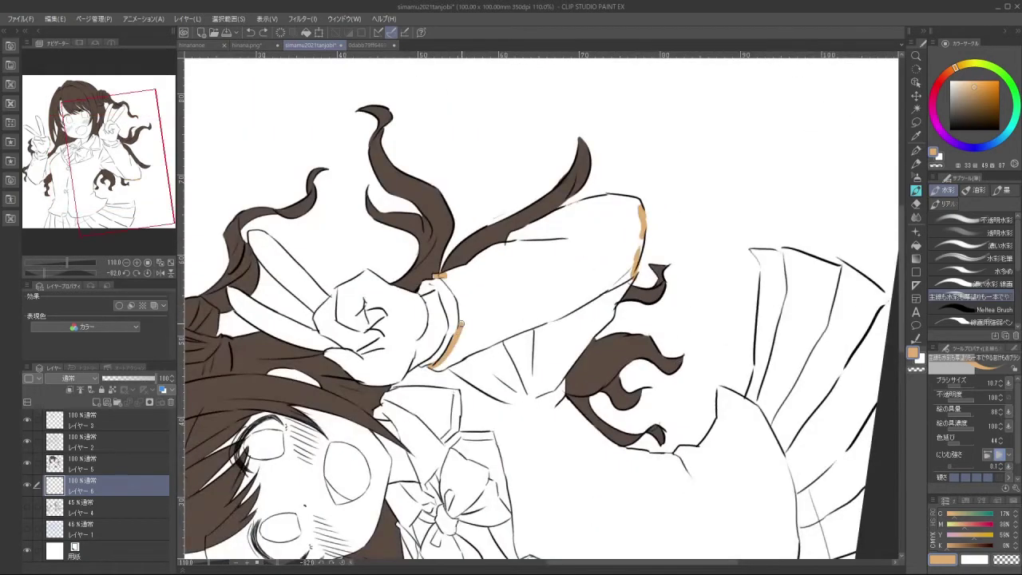
drag(443, 276, 444, 277)
mouse_move(648, 292)
mouse_down()
mouse_move(573, 420)
mouse_move(557, 430)
mouse_up()
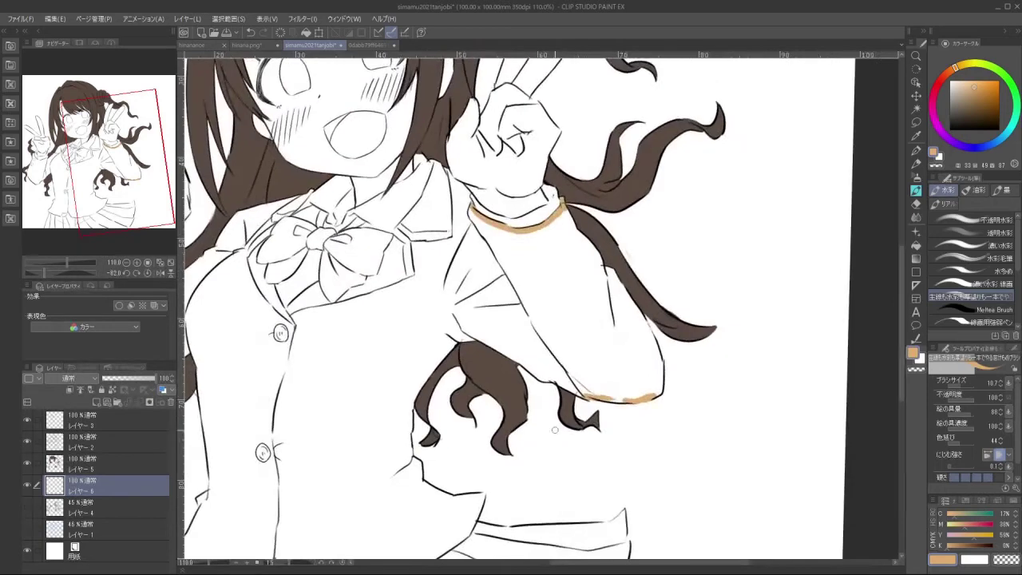
Fill the bent arm's sleeve and the front of the jacket with tan
click(917, 245)
click(595, 324)
click(502, 329)
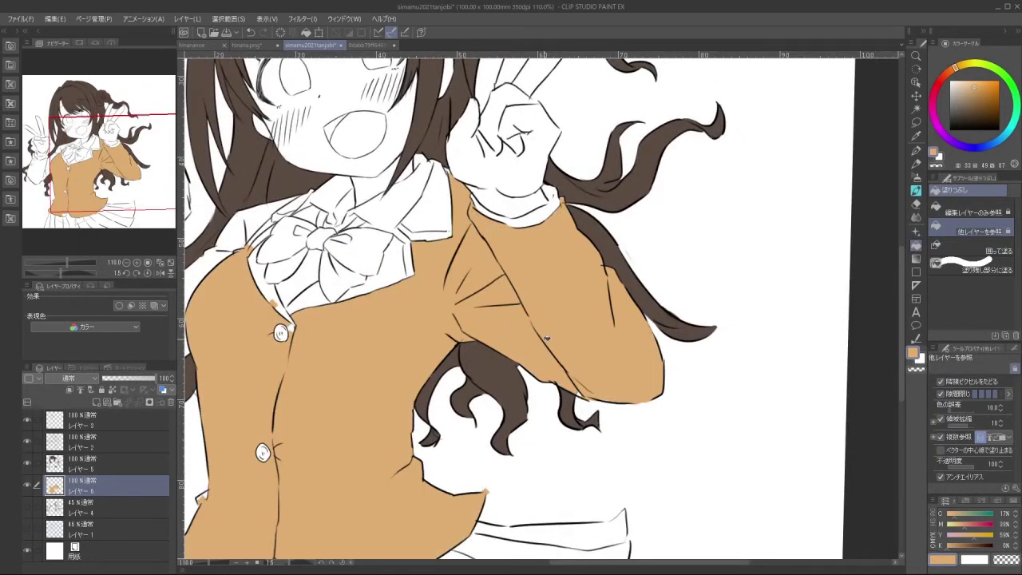
Fill the small unfilled areas at the jacket's front hem and waist edge with tan
drag(548, 441, 516, 345)
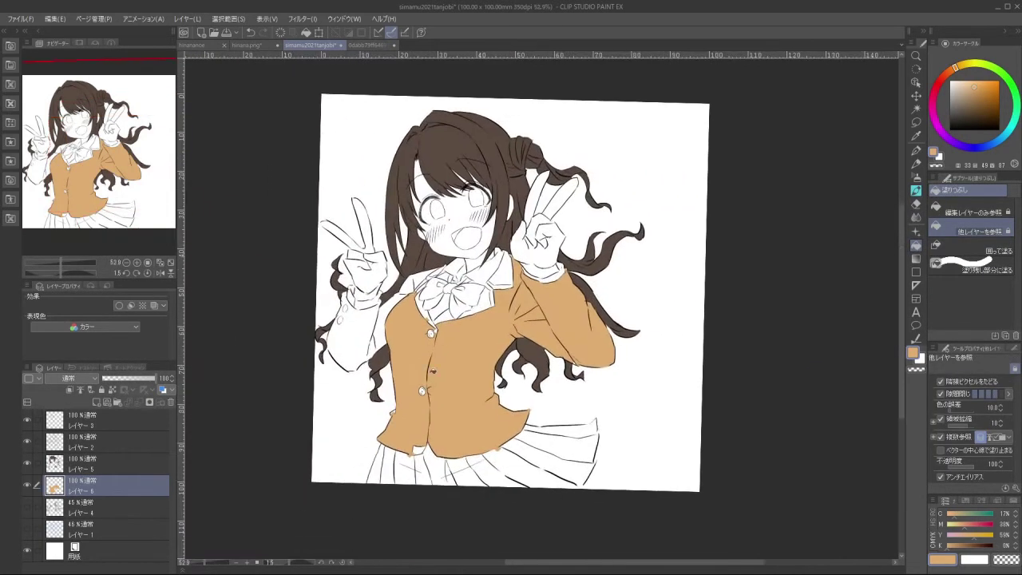
drag(417, 449, 431, 450)
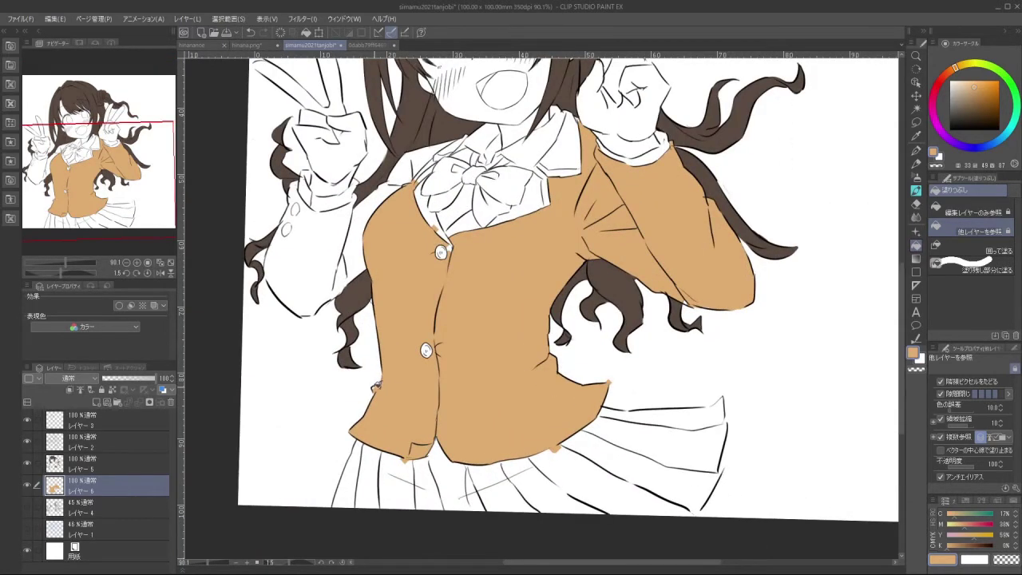
drag(377, 386, 408, 463)
Fill the opposite sleeve, its cuff corner and the adjoining shoulder with tan
click(385, 326)
click(336, 351)
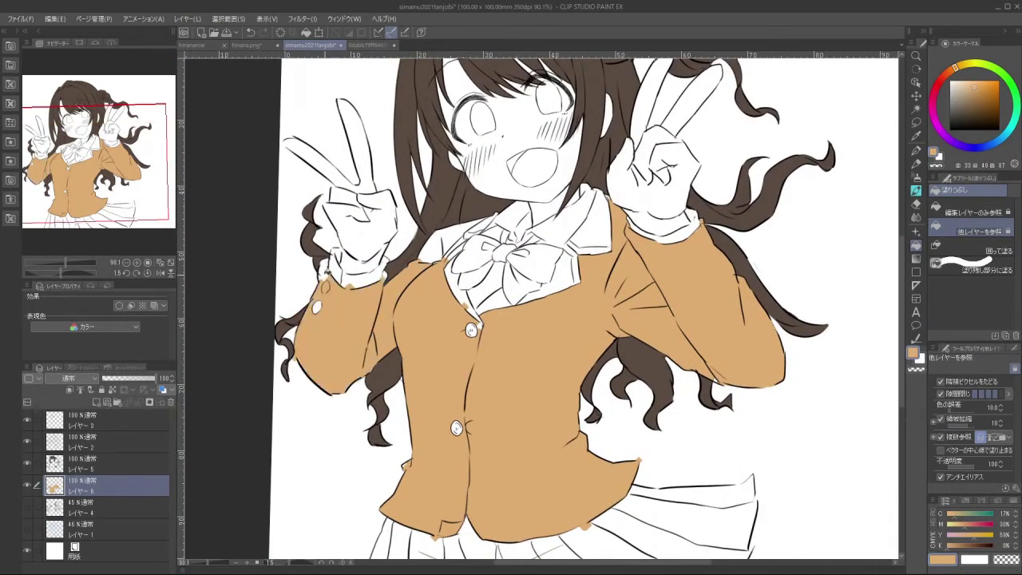
click(326, 272)
click(436, 249)
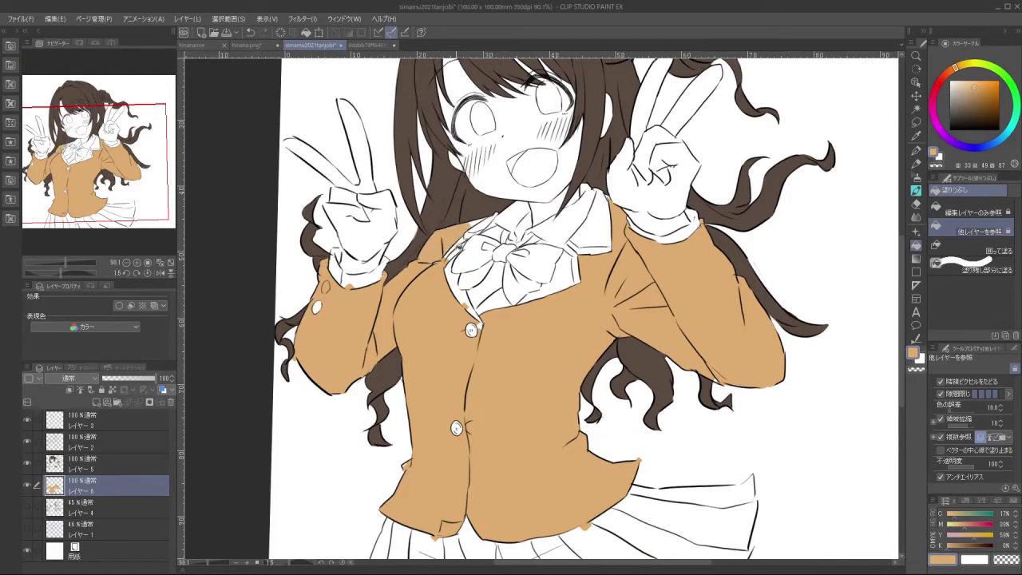
Fill the jacket's lapels and collar pieces around the bow with tan
click(455, 278)
click(567, 276)
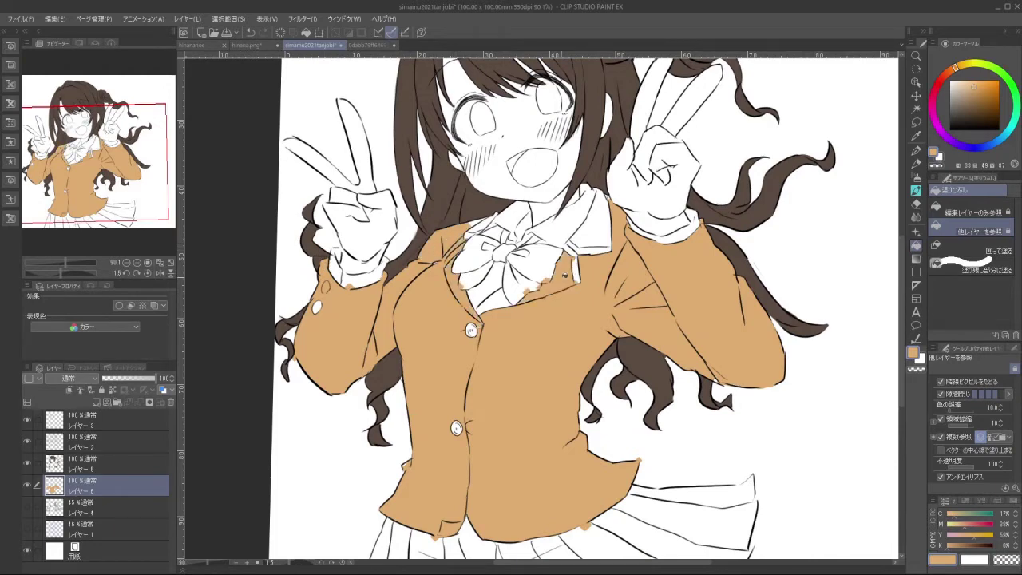
click(496, 300)
click(575, 272)
click(594, 231)
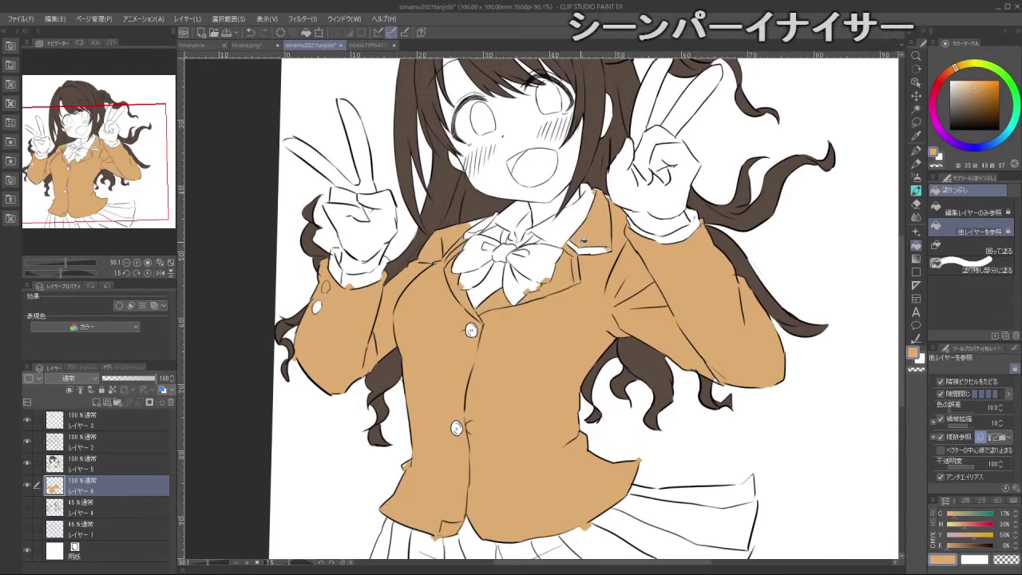
click(594, 249)
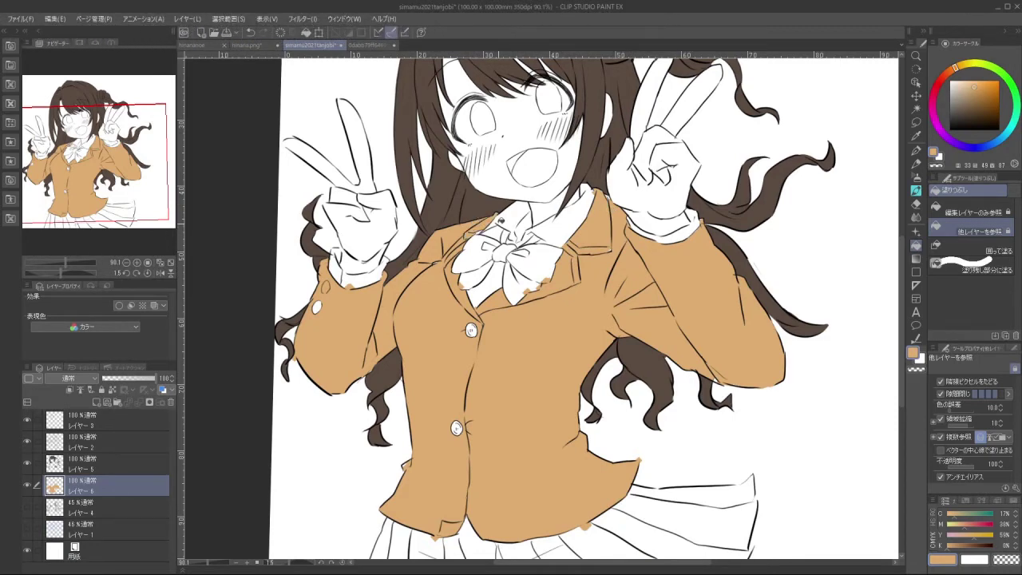
scroll(501, 219, down, 4)
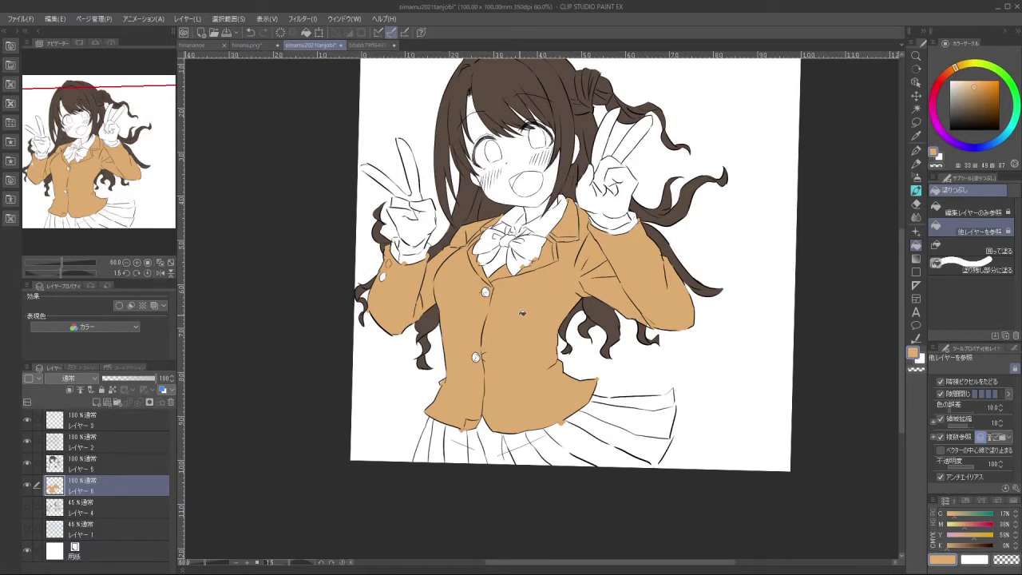
drag(575, 360, 571, 334)
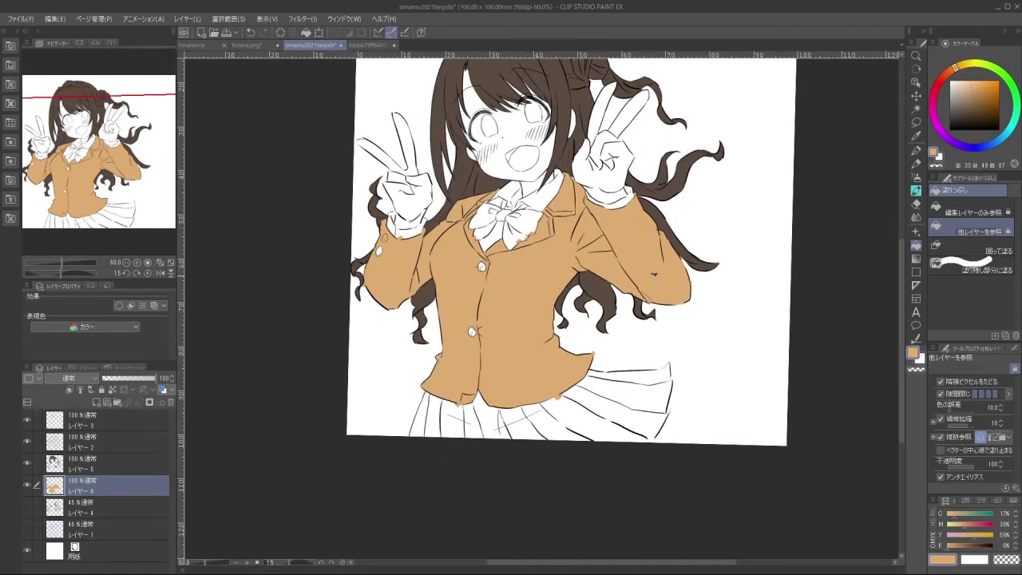
Clean away the tan that spilled past the jacket's outline below the bow and along the hem and waist corner
scroll(525, 230, up, 5)
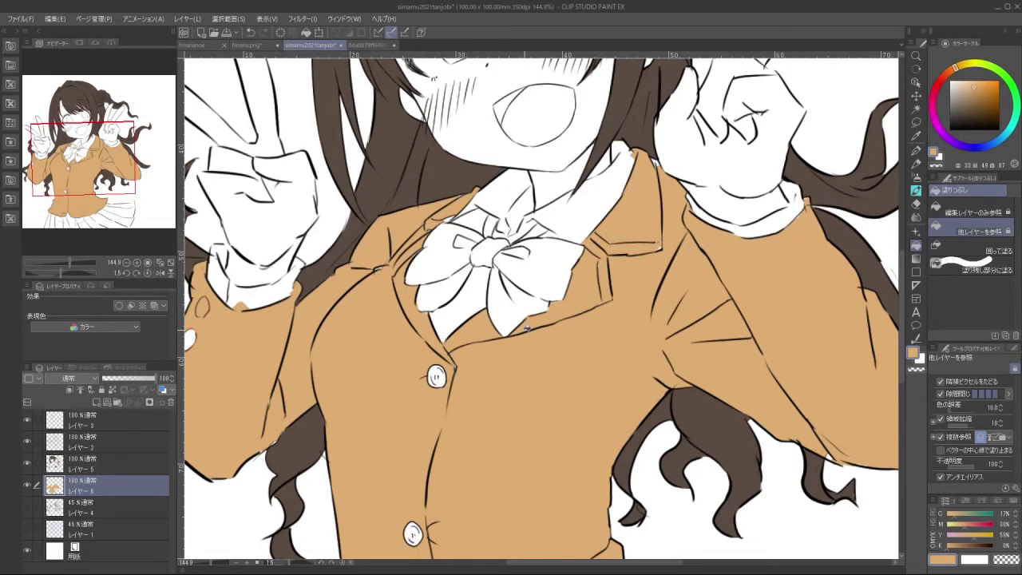
key(b)
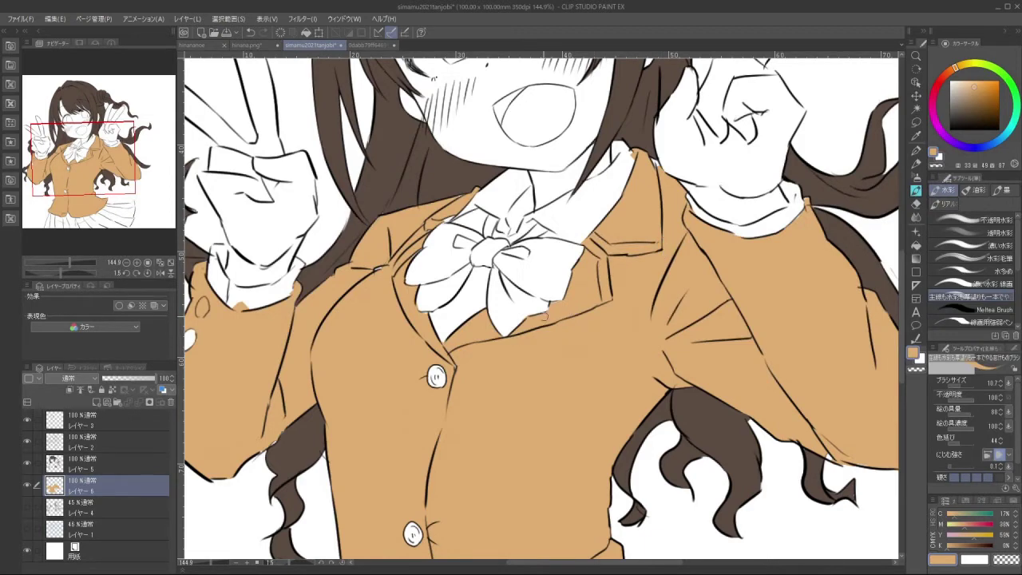
scroll(460, 389, down, 5)
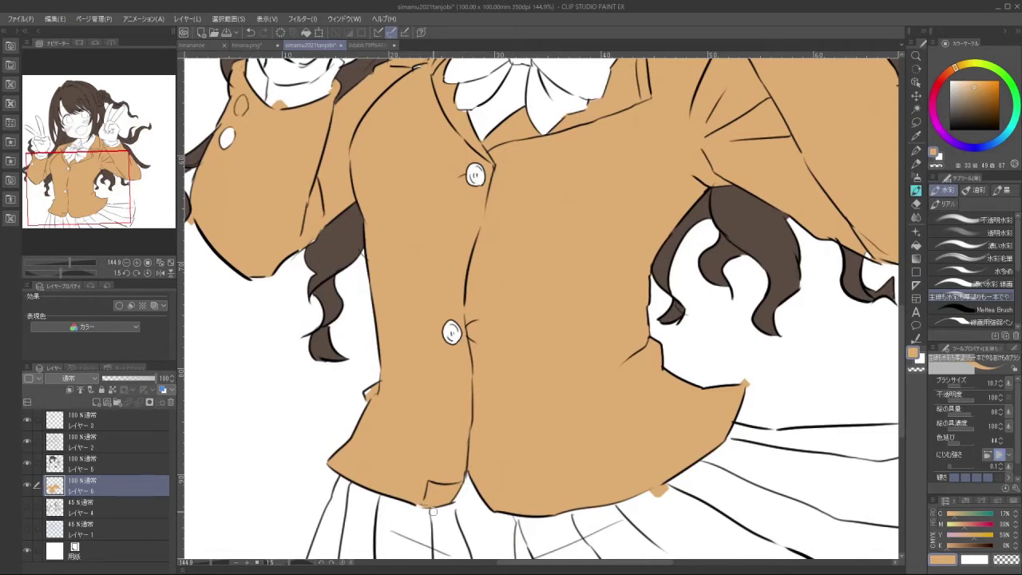
scroll(583, 369, down, 2)
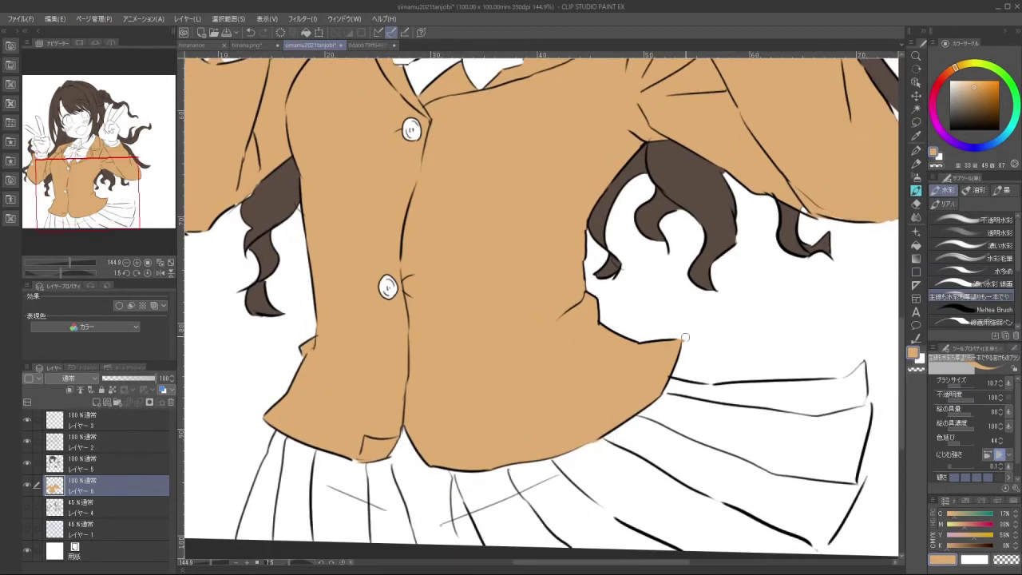
drag(685, 303, 656, 368)
scroll(656, 368, down, 3)
scroll(667, 329, up, 4)
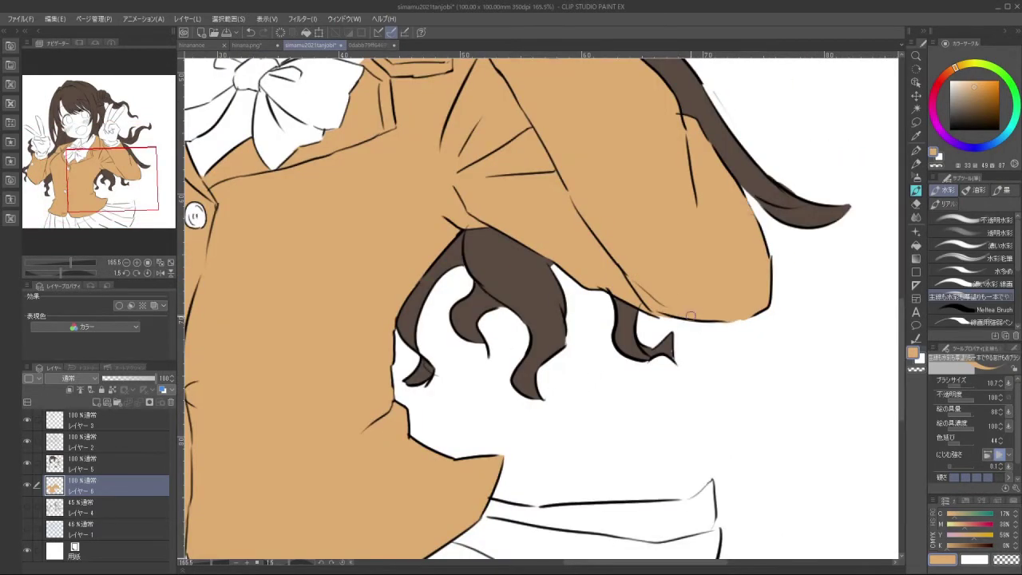
Clean the tan spill from the shoulders, collar edge and bent arm's cuff, and clear the tan from the cuff button
scroll(711, 327, down, 5)
scroll(621, 249, up, 5)
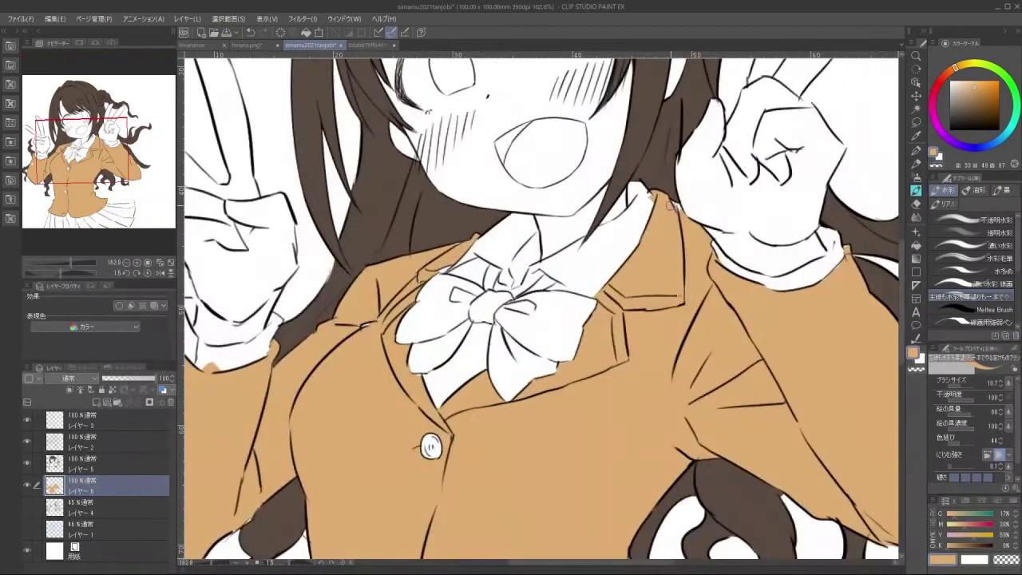
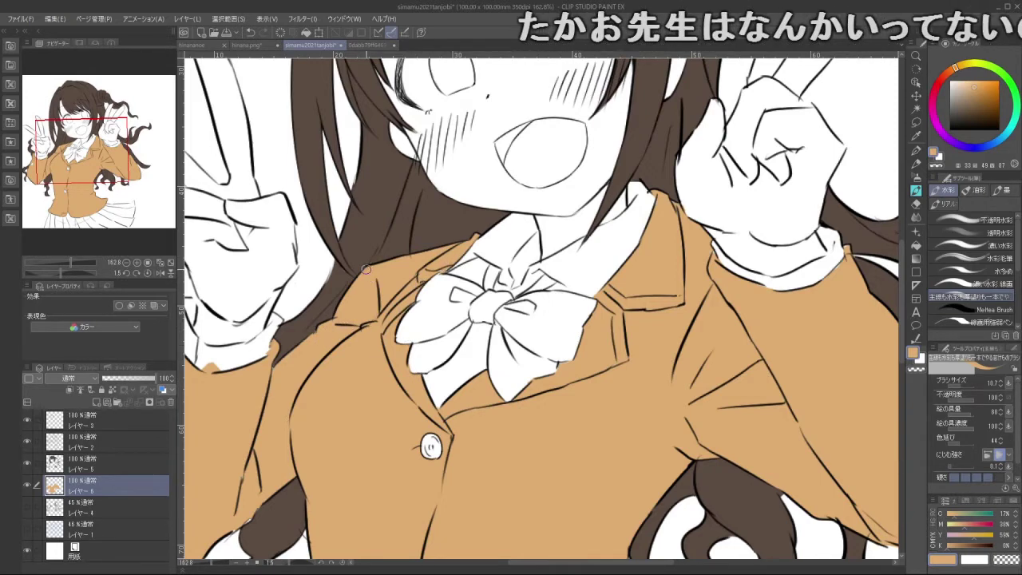
drag(374, 353, 332, 353)
mouse_move(283, 302)
mouse_down()
mouse_move(318, 299)
mouse_move(280, 320)
mouse_up()
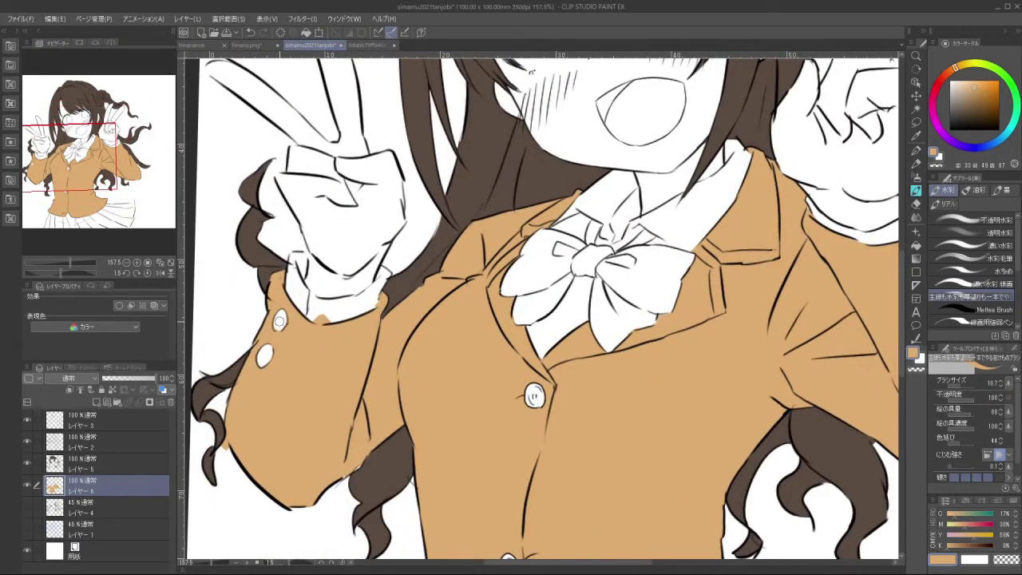
drag(321, 322, 327, 318)
scroll(628, 309, down, 5)
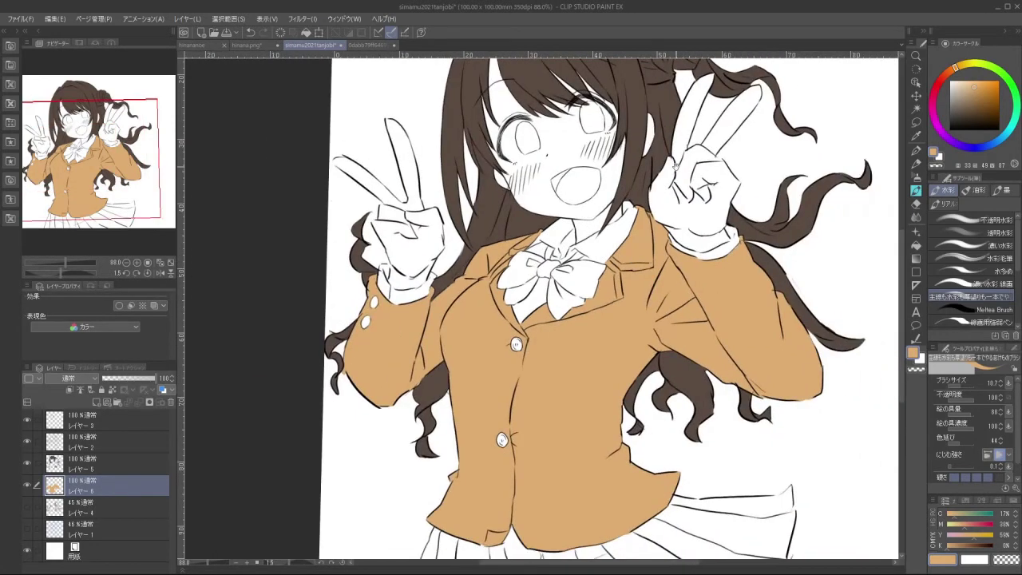
On the line-art layer レイヤー 2, erase the jacket's hem lines and the skirt lines directly beneath them with an enlarged brush
scroll(736, 221, down, 3)
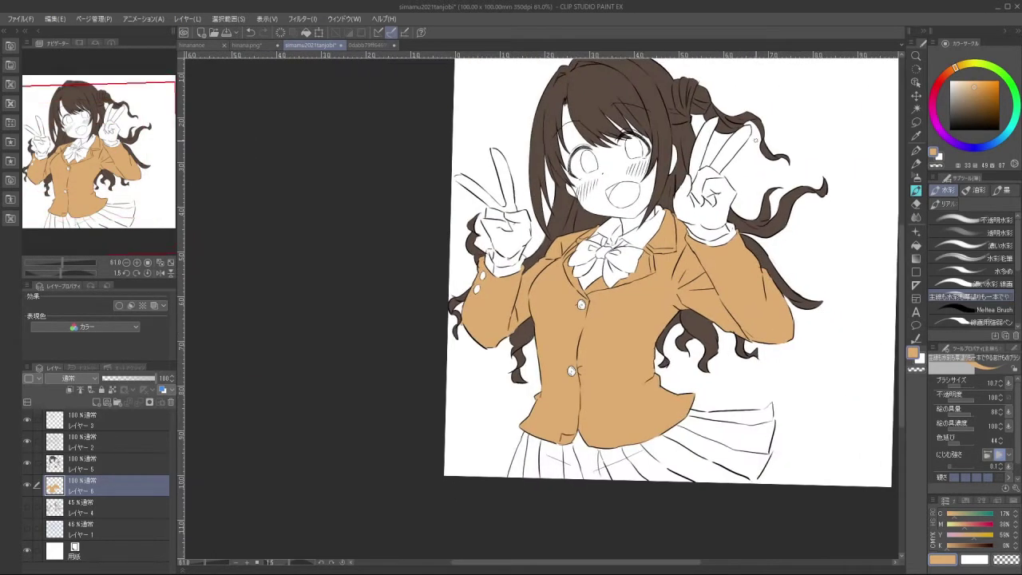
scroll(756, 141, up, 2)
scroll(707, 310, down, 3)
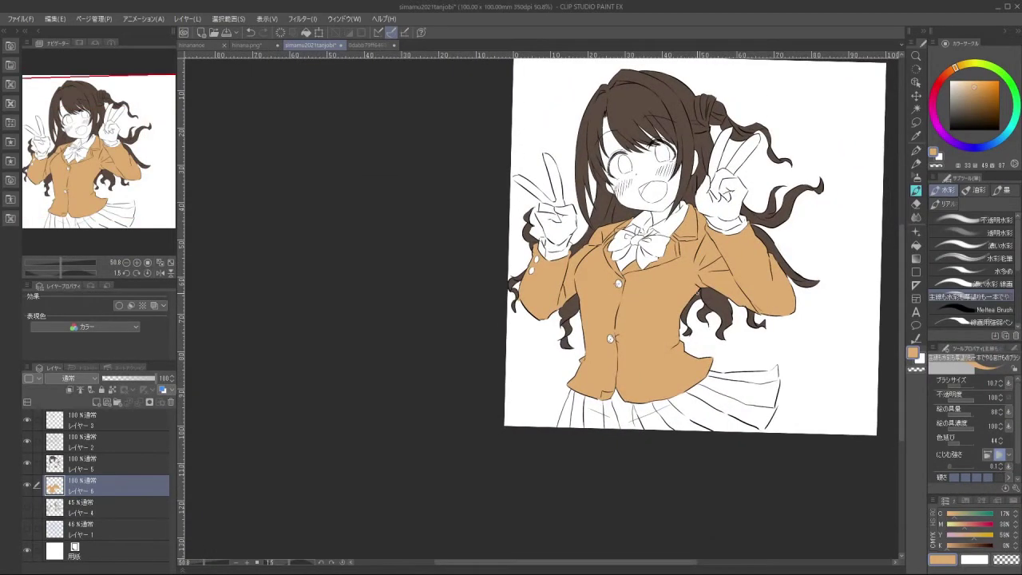
click(124, 447)
scroll(604, 398, up, 6)
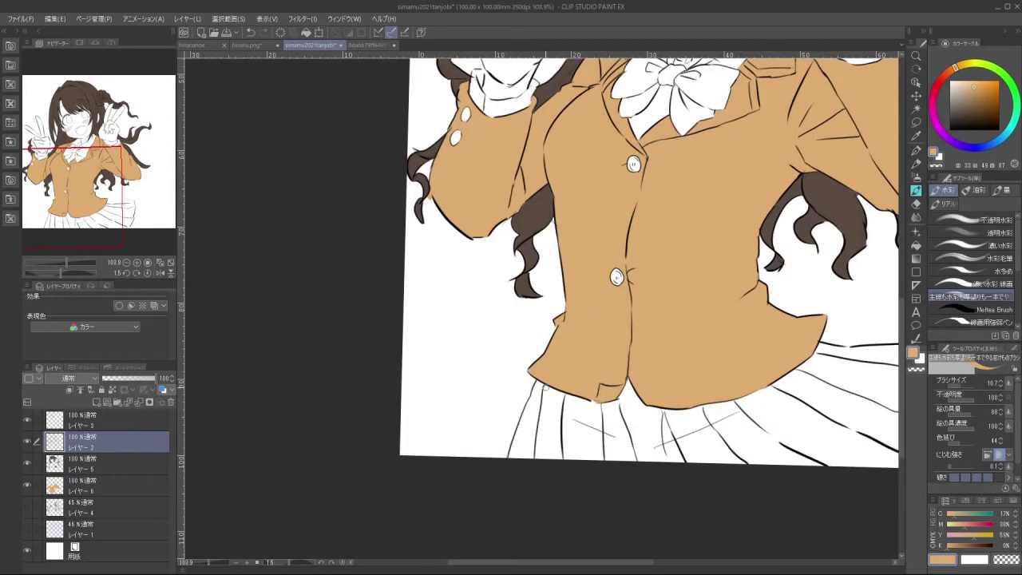
mouse_move(530, 381)
mouse_down()
mouse_move(581, 399)
mouse_move(616, 388)
mouse_move(610, 405)
mouse_move(559, 410)
mouse_move(623, 430)
mouse_move(658, 395)
mouse_move(636, 379)
mouse_move(635, 411)
mouse_up()
key(ctrl+z)
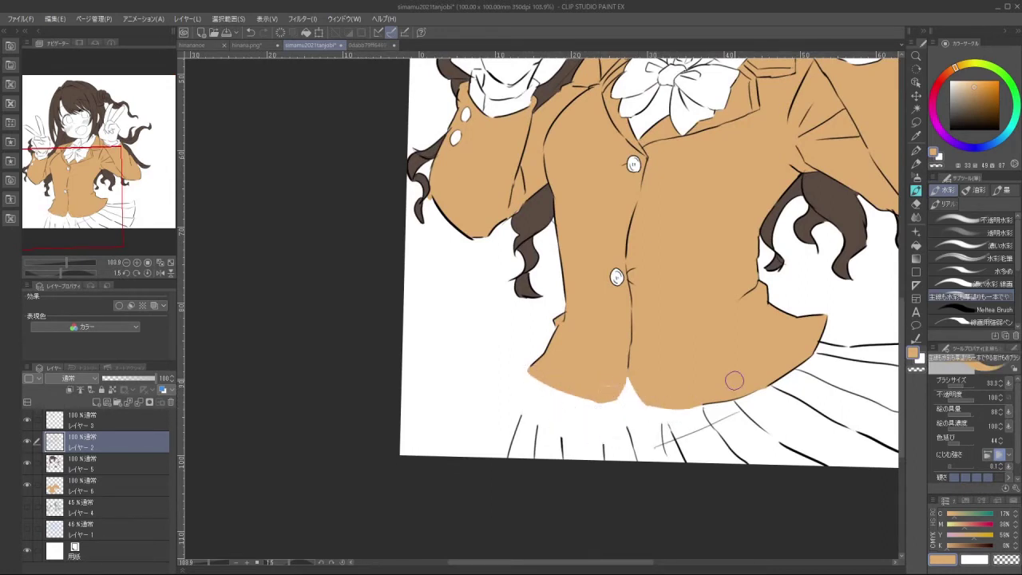
drag(721, 398, 826, 336)
Redraw the narrower front panel's side edge and hem in black so the jacket reaches further down over the skirt
click(951, 130)
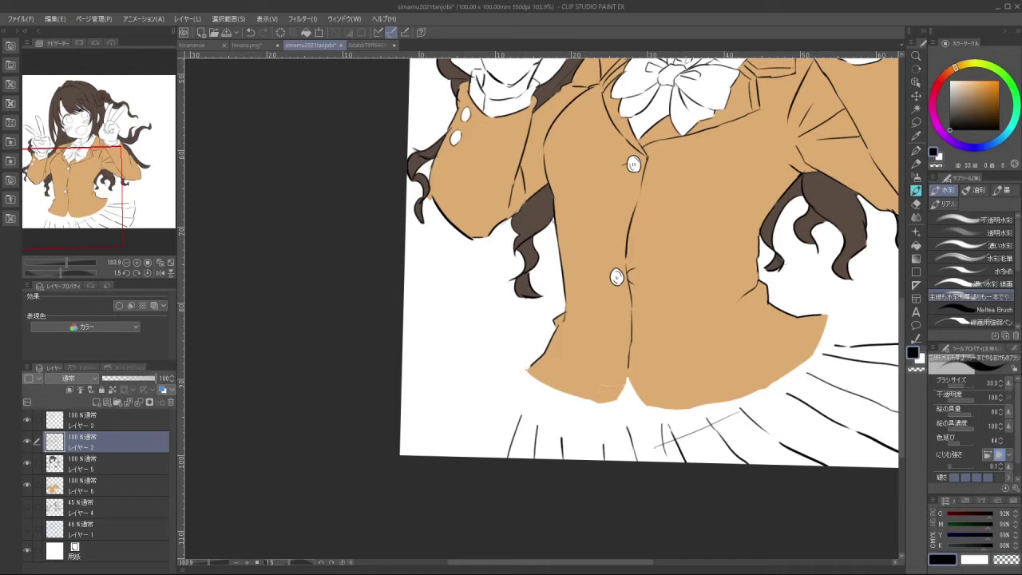
mouse_move(531, 369)
mouse_down()
mouse_move(526, 394)
mouse_move(530, 377)
mouse_move(505, 395)
mouse_up()
key(ctrl+z)
key(ctrl+z)
drag(508, 397, 556, 418)
key(ctrl+z)
drag(511, 399, 587, 422)
key(ctrl+z)
key(ctrl+z)
drag(533, 367, 506, 416)
key(ctrl+z)
key(ctrl+z)
key(ctrl+z)
key(ctrl+z)
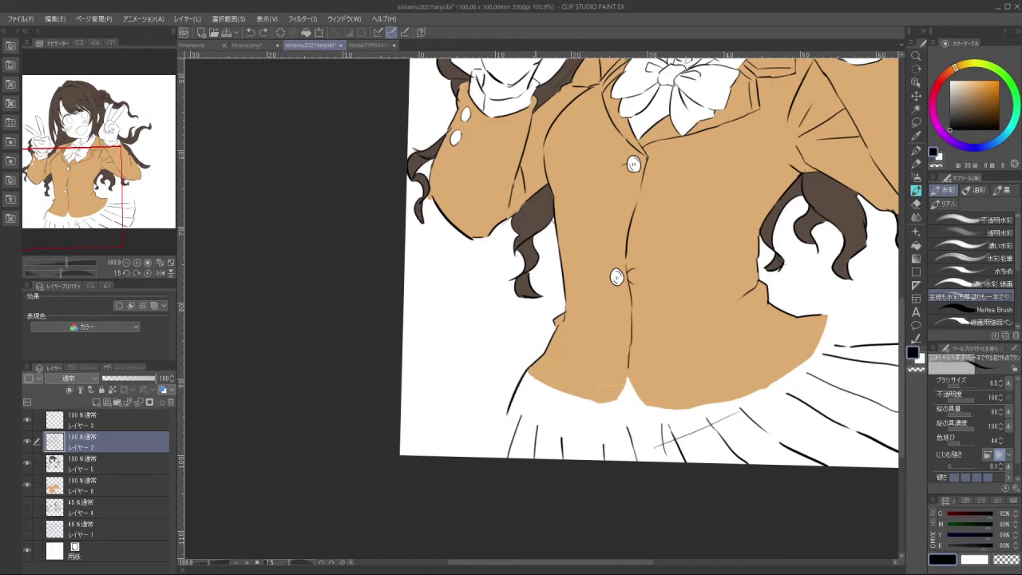
key(ctrl+z)
mouse_move(530, 370)
mouse_down()
mouse_move(503, 422)
mouse_move(591, 430)
mouse_up()
key(ctrl+z)
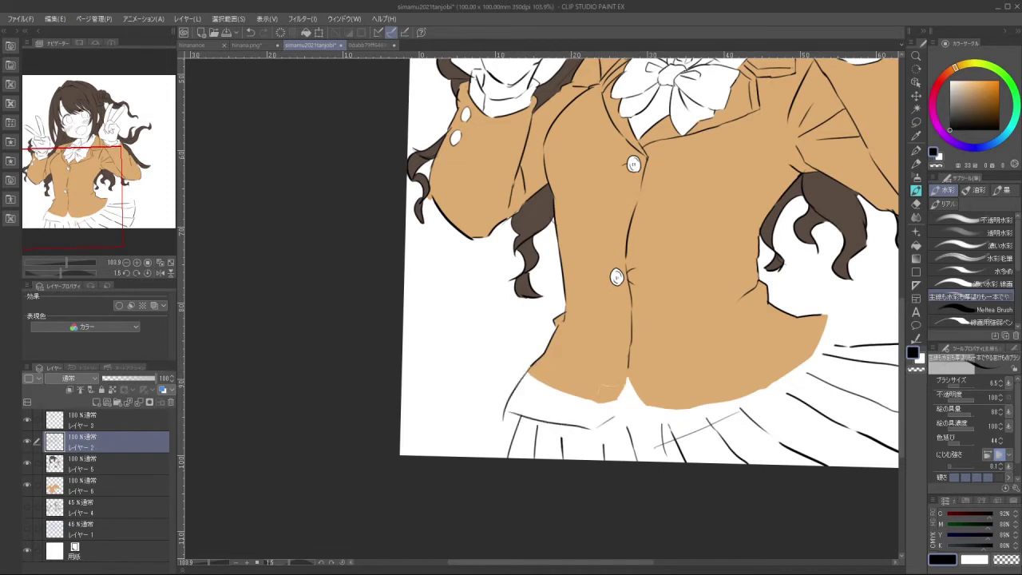
Redraw the wider front panel's hem in black, from the centre opening to the jacket's outer corner
mouse_move(628, 369)
mouse_down()
mouse_move(622, 402)
mouse_move(646, 428)
mouse_move(623, 399)
mouse_move(649, 426)
mouse_move(714, 416)
mouse_up()
key(ctrl+z)
key(ctrl+z)
key(ctrl+z)
key(ctrl+z)
key(ctrl+z)
key(ctrl+z)
drag(628, 388, 657, 419)
key(ctrl+z)
mouse_move(627, 380)
mouse_down()
mouse_move(651, 421)
mouse_move(706, 409)
mouse_move(662, 422)
mouse_move(779, 380)
mouse_up()
key(ctrl+z)
key(ctrl+z)
key(ctrl+z)
key(ctrl+z)
mouse_move(625, 398)
mouse_down()
mouse_move(656, 438)
mouse_move(770, 401)
mouse_move(824, 345)
mouse_move(817, 363)
mouse_up()
key(ctrl+z)
key(ctrl+z)
drag(835, 317, 796, 386)
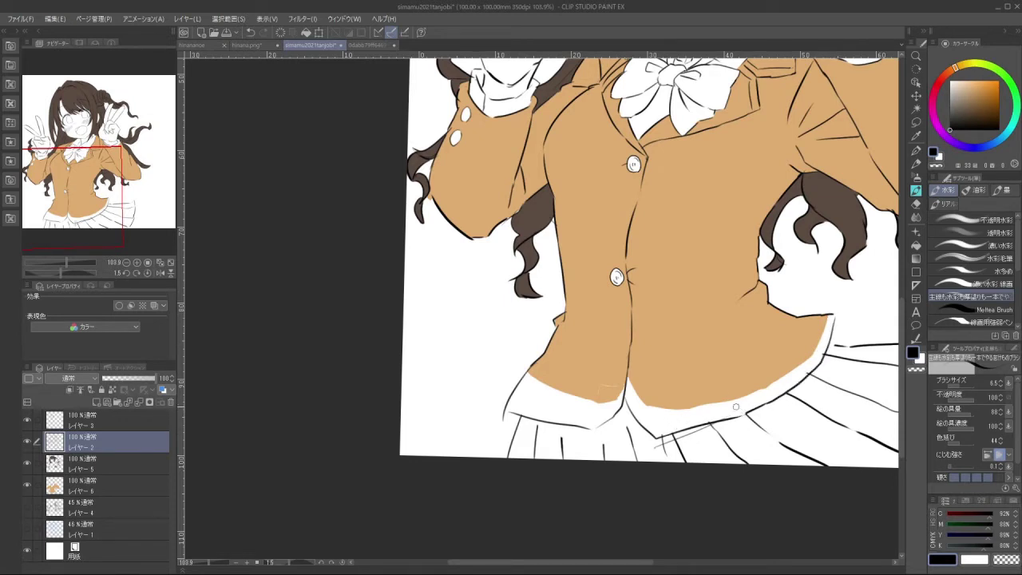
Pick the jacket's tan and paint it on レイヤー 6 into the gap along the wider front panel's hem
alt+click(604, 337)
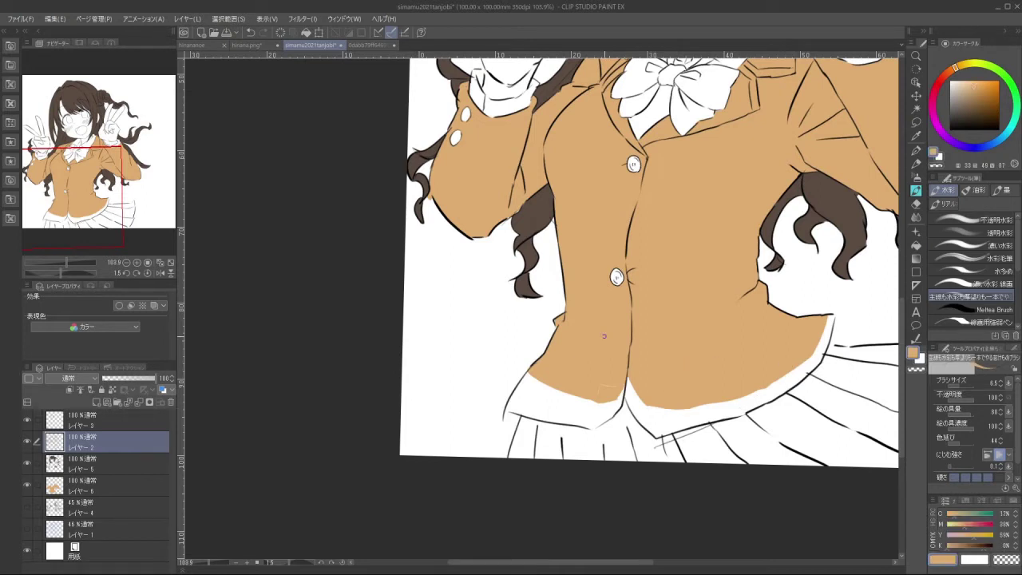
click(132, 486)
mouse_move(590, 398)
mouse_down()
mouse_move(617, 388)
mouse_move(616, 399)
mouse_move(632, 380)
mouse_move(657, 425)
mouse_up()
drag(831, 321, 826, 341)
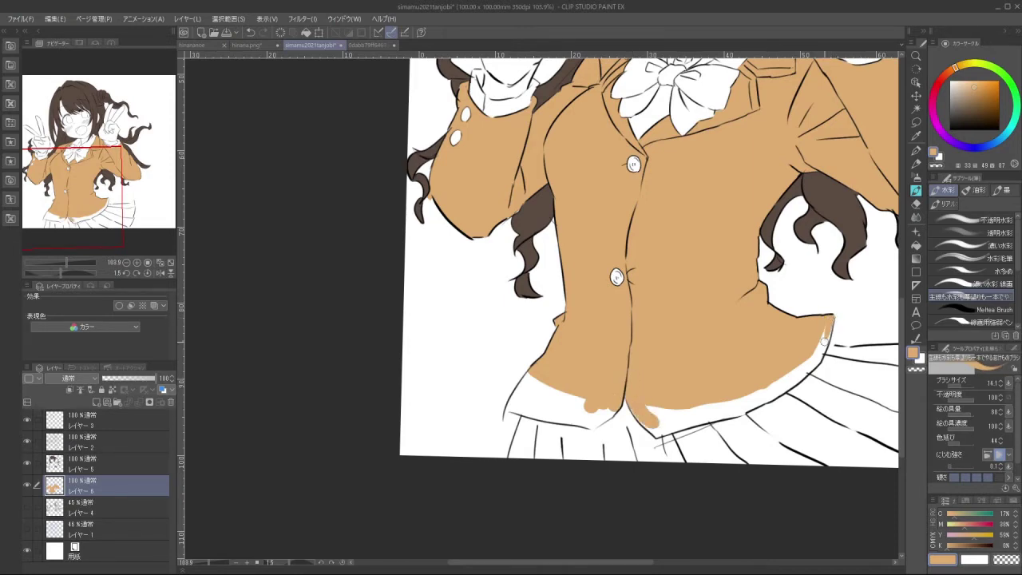
mouse_move(763, 416)
mouse_down()
mouse_move(635, 487)
mouse_move(454, 458)
mouse_move(436, 334)
mouse_up()
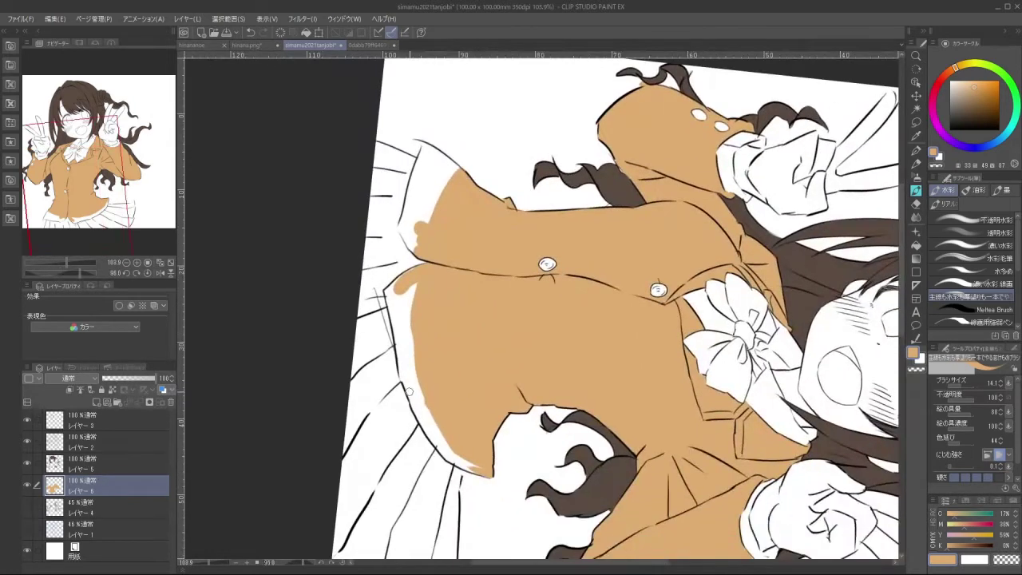
mouse_move(407, 386)
mouse_down()
mouse_move(389, 292)
mouse_move(412, 271)
mouse_move(395, 317)
mouse_move(405, 283)
mouse_move(418, 281)
mouse_move(408, 358)
mouse_move(433, 437)
mouse_move(480, 469)
mouse_move(443, 432)
mouse_up()
Paint tan into the remaining gap along the narrower front panel's hem
mouse_move(484, 505)
mouse_down()
mouse_move(663, 313)
mouse_move(637, 243)
mouse_up()
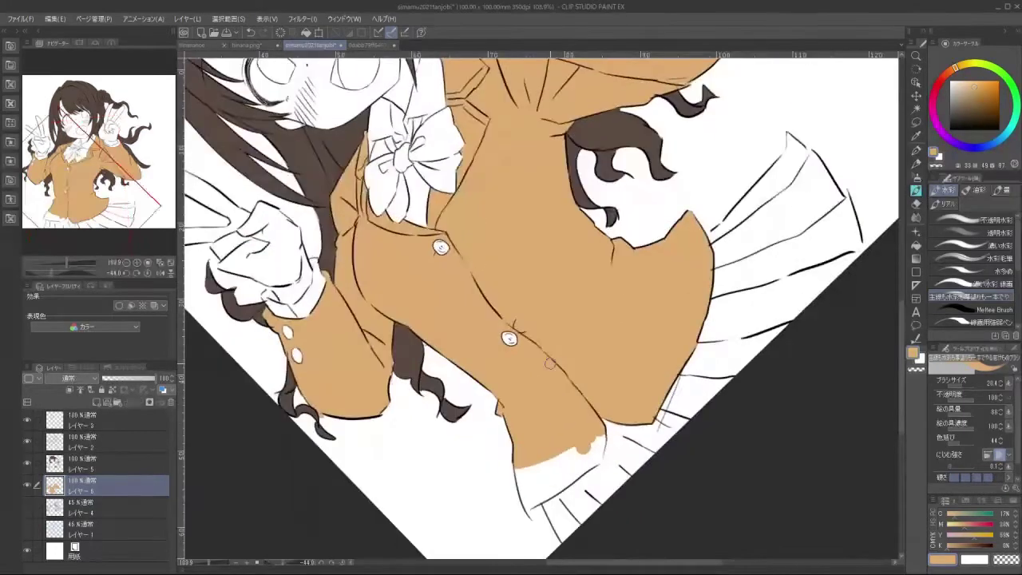
mouse_move(601, 429)
mouse_down()
mouse_move(515, 429)
mouse_move(627, 432)
mouse_up()
mouse_move(500, 438)
mouse_down()
mouse_move(515, 494)
mouse_move(563, 465)
mouse_move(523, 461)
mouse_move(587, 420)
mouse_move(604, 429)
mouse_move(611, 414)
mouse_move(564, 463)
mouse_move(543, 462)
mouse_up()
mouse_move(579, 422)
mouse_down()
mouse_move(509, 447)
mouse_move(520, 458)
mouse_move(457, 459)
mouse_up()
On レイヤー 2, draw thin black shirt-front lines below the bow's knot with a size 4.0 brush
click(133, 447)
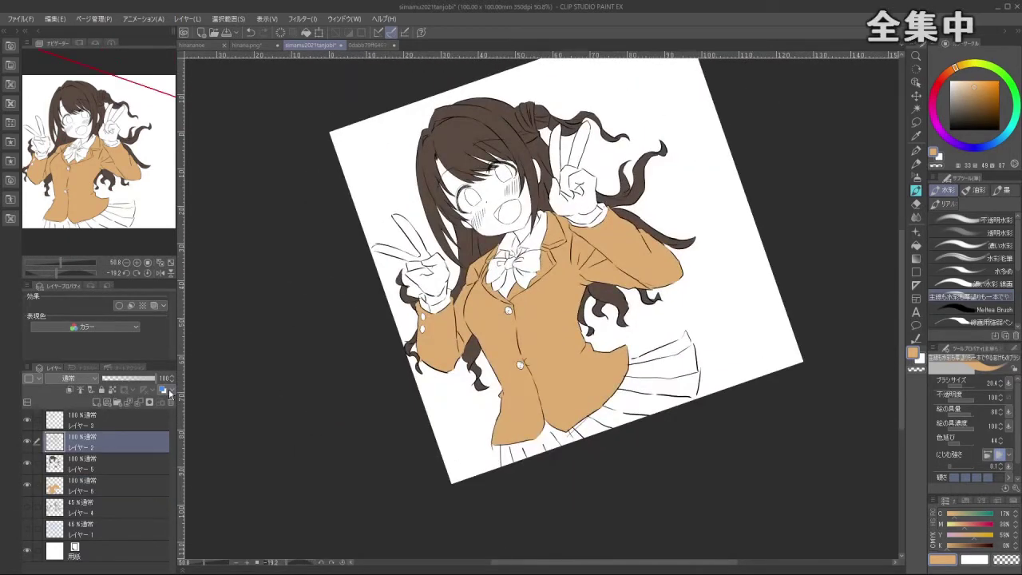
alt+click(566, 433)
alt+click(568, 432)
drag(504, 273, 520, 302)
key(bracketleft)
key(bracketleft)
key(bracketleft)
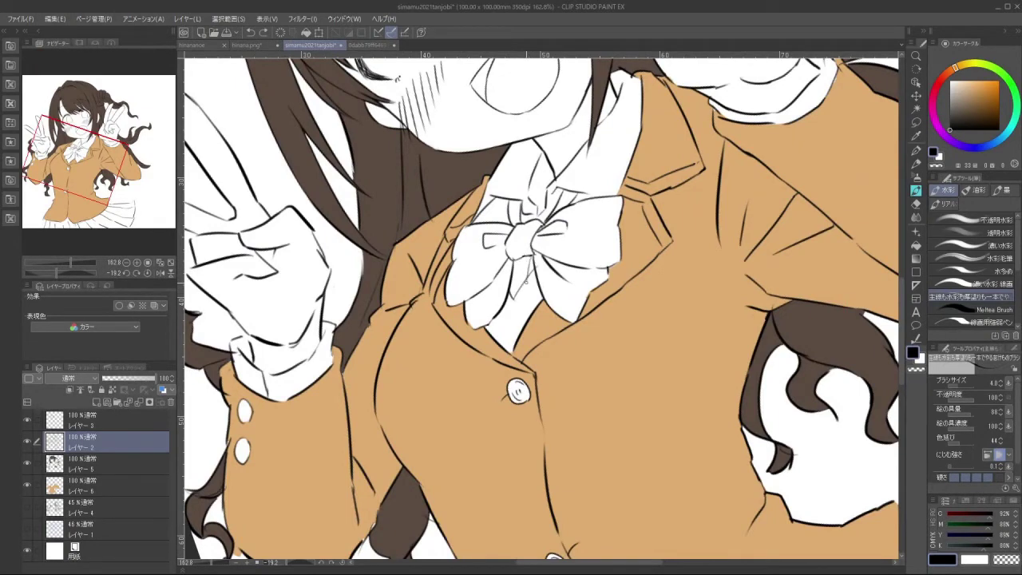
key(ctrl+z)
drag(517, 258, 515, 284)
drag(510, 319, 535, 287)
key(ctrl+z)
scroll(641, 334, down, 8)
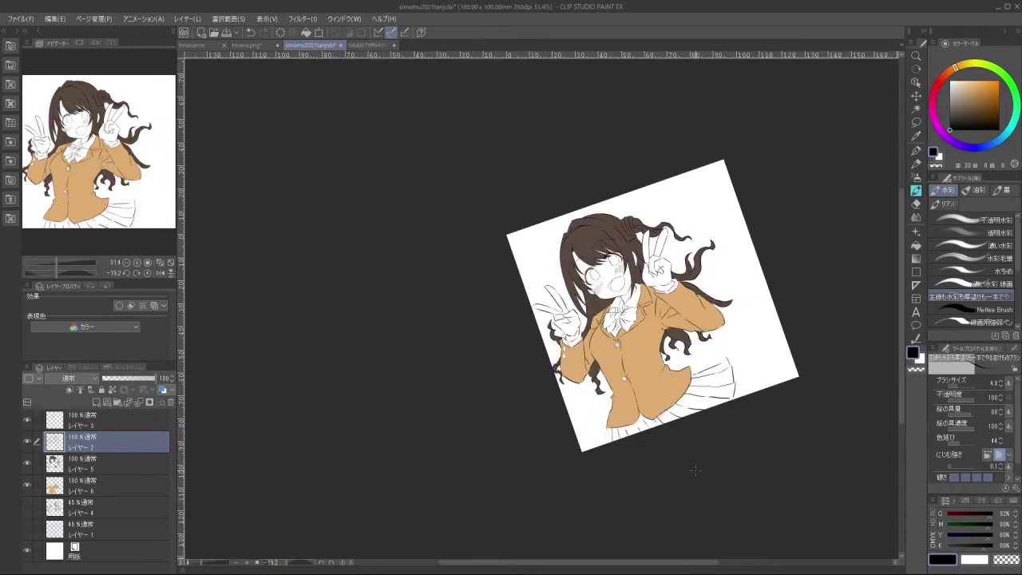
Pick the red of the bow from the character reference image and return to the illustration
drag(695, 470, 622, 459)
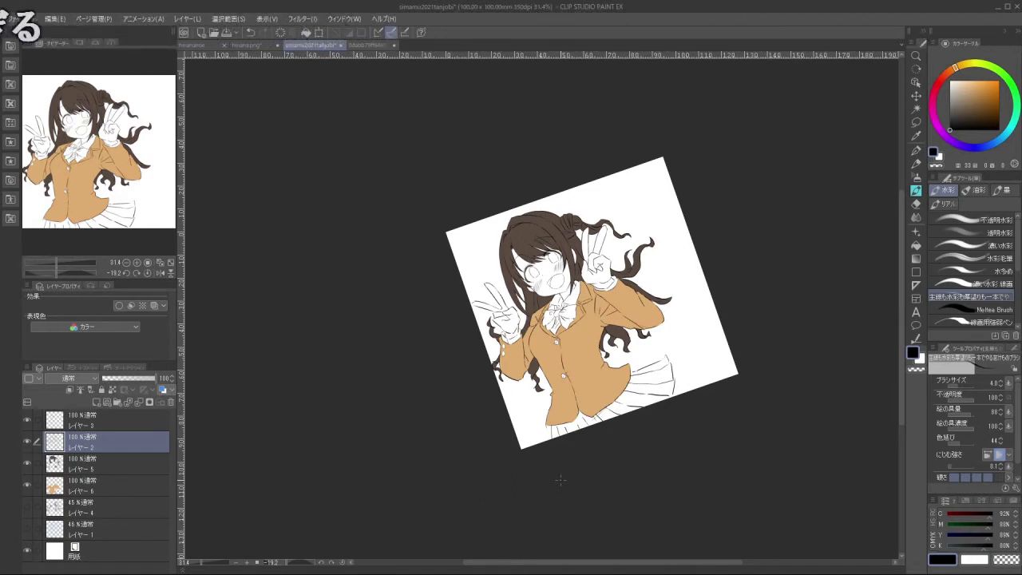
scroll(644, 282, up, 5)
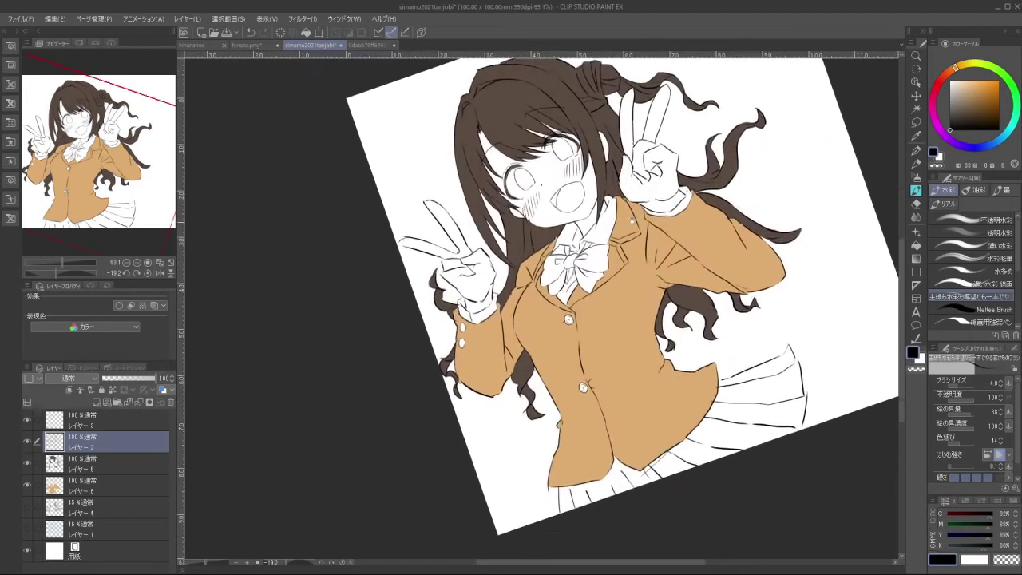
click(366, 45)
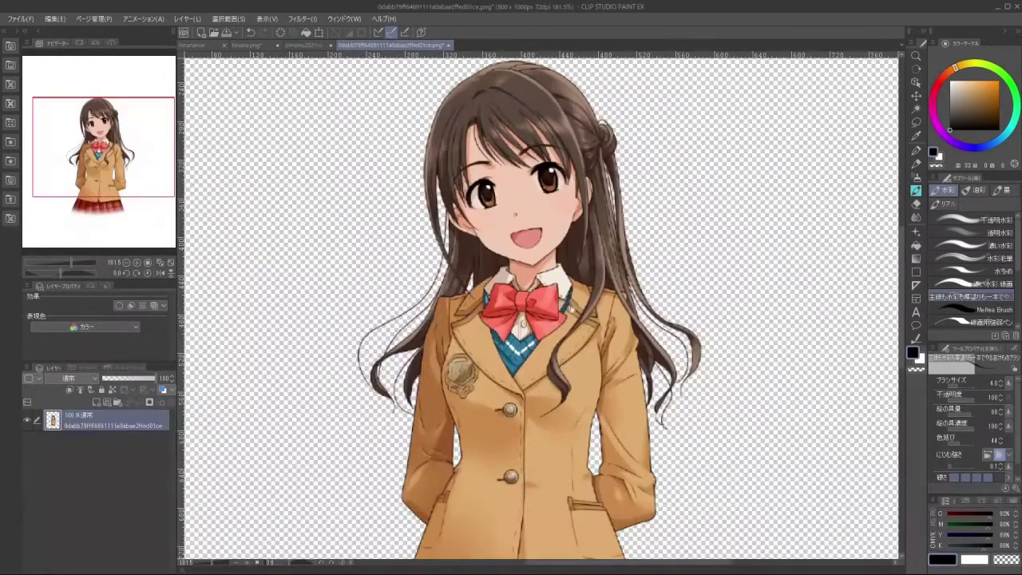
scroll(569, 252, up, 4)
alt+click(569, 253)
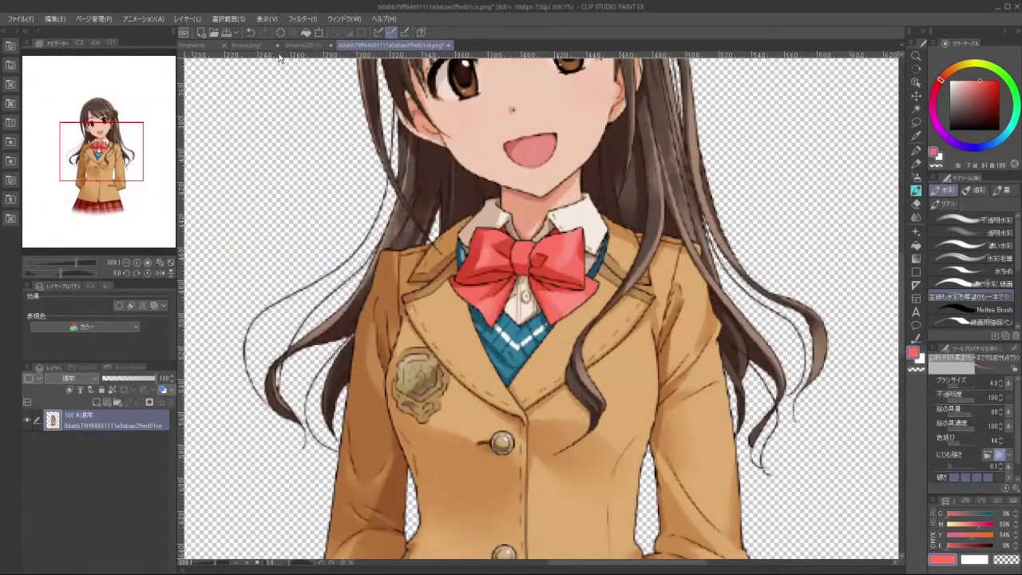
click(304, 44)
Add a new layer directly above jacket layer レイヤー 6 and paint the bow's first loop, tail and knot red
click(104, 493)
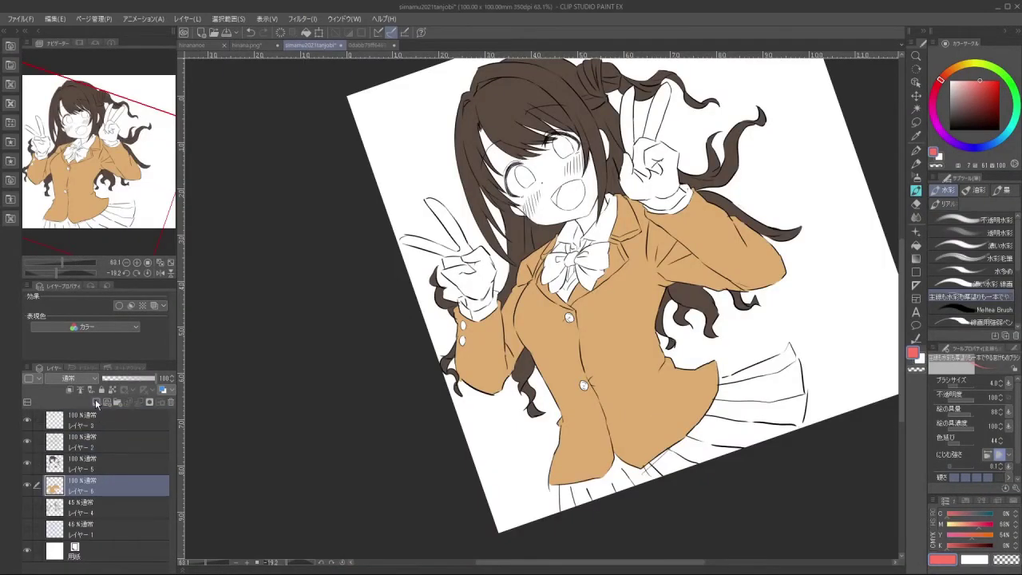
click(98, 402)
scroll(523, 275, up, 4)
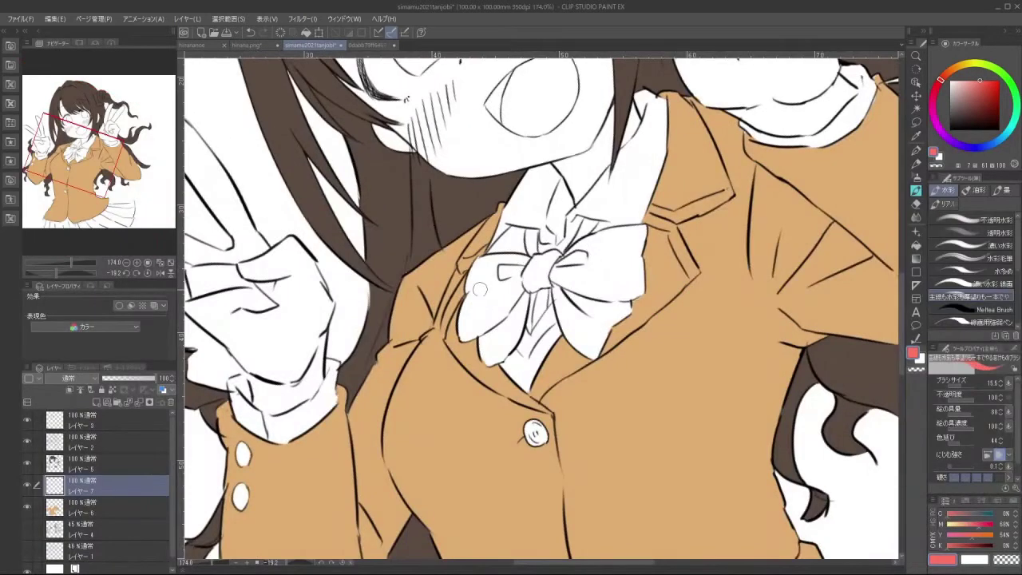
mouse_move(480, 281)
mouse_down()
mouse_move(475, 297)
mouse_move(481, 260)
mouse_move(539, 262)
mouse_move(479, 272)
mouse_move(461, 337)
mouse_move(518, 300)
mouse_move(527, 269)
mouse_up()
key(ctrl+z)
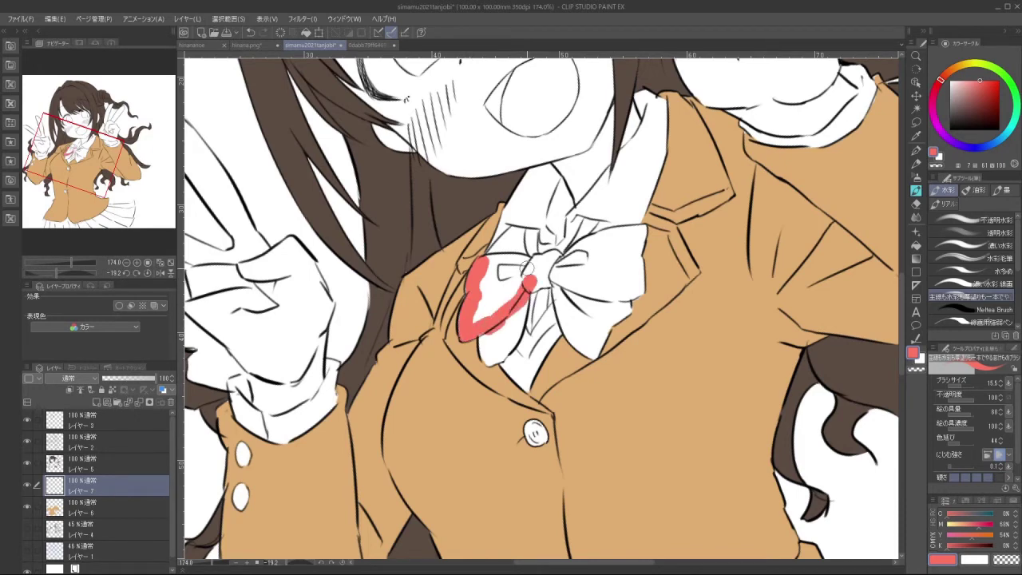
mouse_move(488, 301)
mouse_down()
mouse_move(487, 262)
mouse_move(533, 263)
mouse_move(487, 275)
mouse_move(490, 309)
mouse_move(507, 293)
mouse_move(487, 308)
mouse_move(491, 362)
mouse_move(502, 337)
mouse_up()
mouse_move(506, 296)
mouse_down()
mouse_move(607, 300)
mouse_move(580, 289)
mouse_move(612, 250)
mouse_move(639, 250)
mouse_up()
drag(672, 449, 690, 186)
mouse_move(487, 158)
mouse_down()
mouse_move(531, 240)
mouse_move(512, 231)
mouse_move(527, 284)
mouse_move(541, 294)
mouse_up()
Paint the bow's opposite loop and its hanging tail red up to the line art
drag(672, 454, 612, 139)
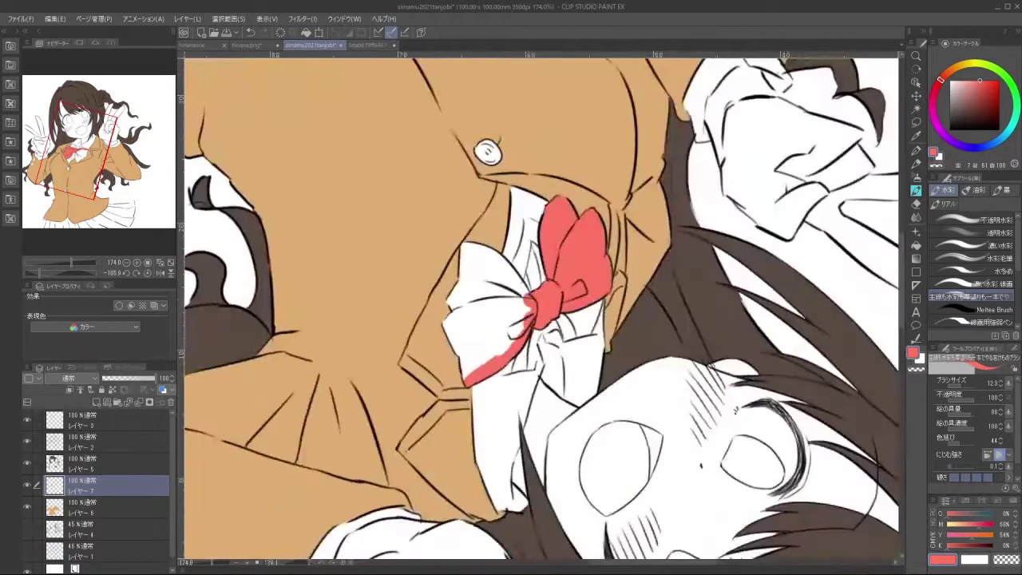
mouse_move(468, 374)
mouse_down()
mouse_move(450, 321)
mouse_move(489, 305)
mouse_up()
drag(672, 451, 719, 241)
mouse_move(530, 322)
mouse_down()
mouse_move(516, 377)
mouse_move(523, 382)
mouse_move(543, 328)
mouse_move(564, 352)
mouse_move(570, 391)
mouse_move(502, 389)
mouse_move(489, 371)
mouse_up()
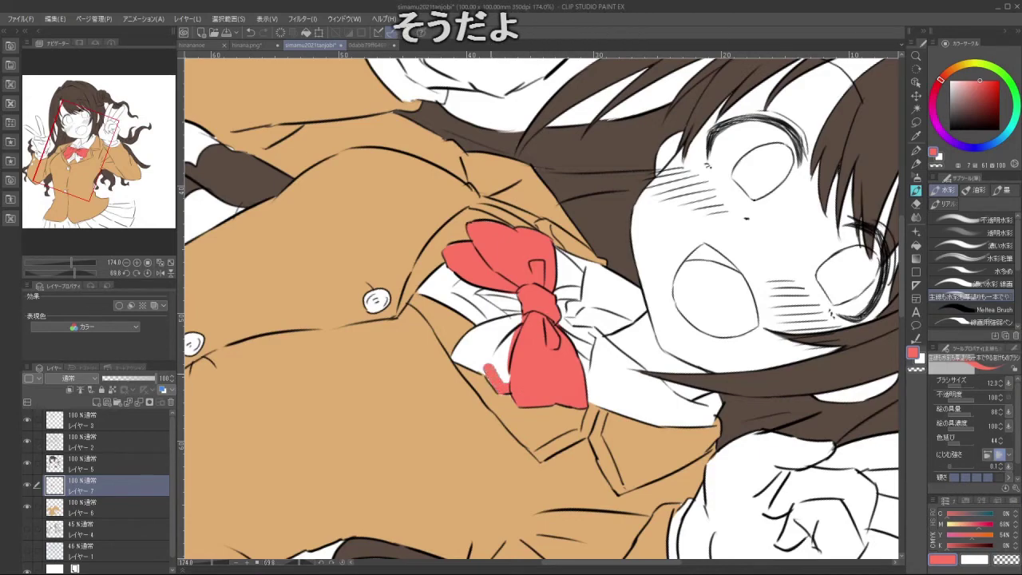
mouse_move(511, 424)
mouse_down()
mouse_move(598, 413)
mouse_move(510, 382)
mouse_move(521, 349)
mouse_move(517, 365)
mouse_move(538, 388)
mouse_move(598, 366)
mouse_up()
Paint the short ribbon band pieces between the bow and the shirt collar red
drag(521, 272, 529, 301)
key(ctrl+z)
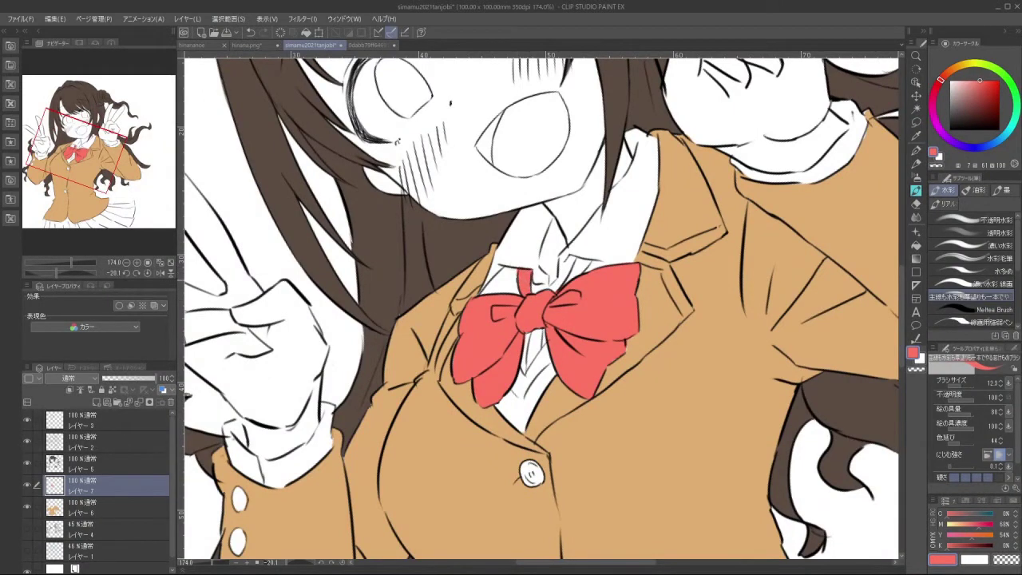
key(ctrl+z)
drag(574, 262, 568, 285)
scroll(588, 256, down, 10)
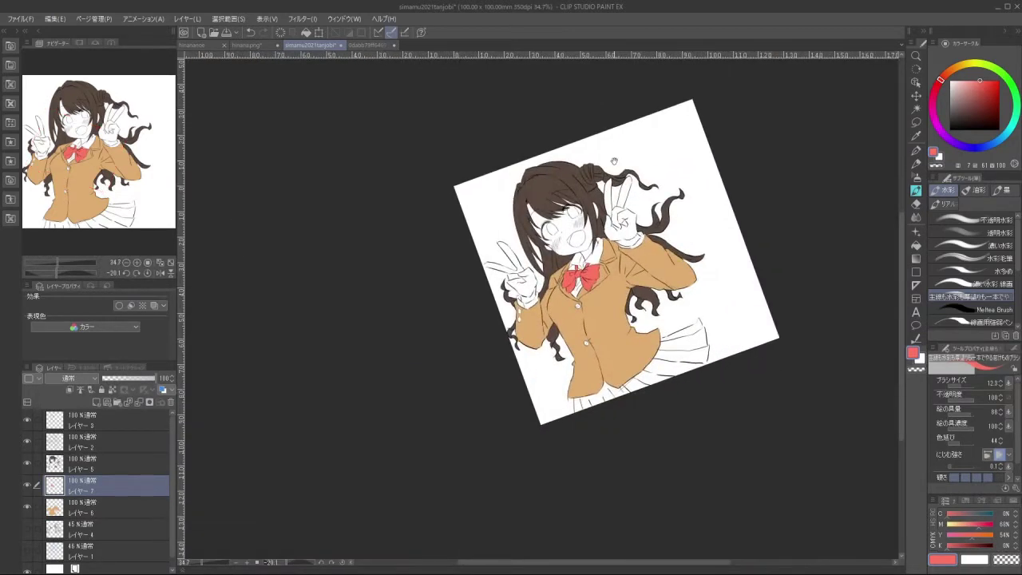
Pick the teal of the vest from the character reference image and add a new layer above jacket layer レイヤー 6 in the illustration
click(361, 45)
scroll(512, 326, up, 2)
alt+click(518, 334)
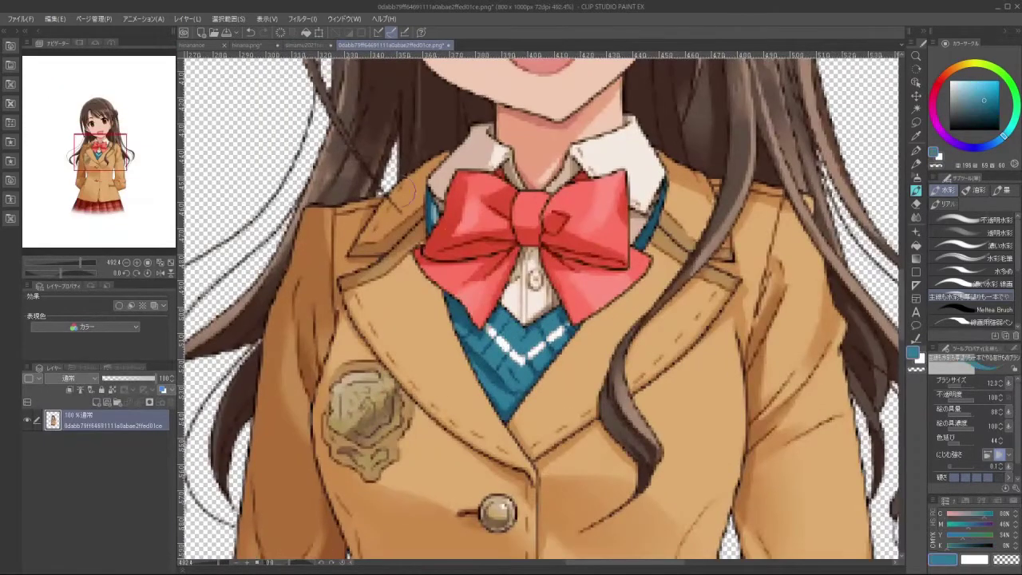
click(305, 46)
scroll(575, 231, up, 4)
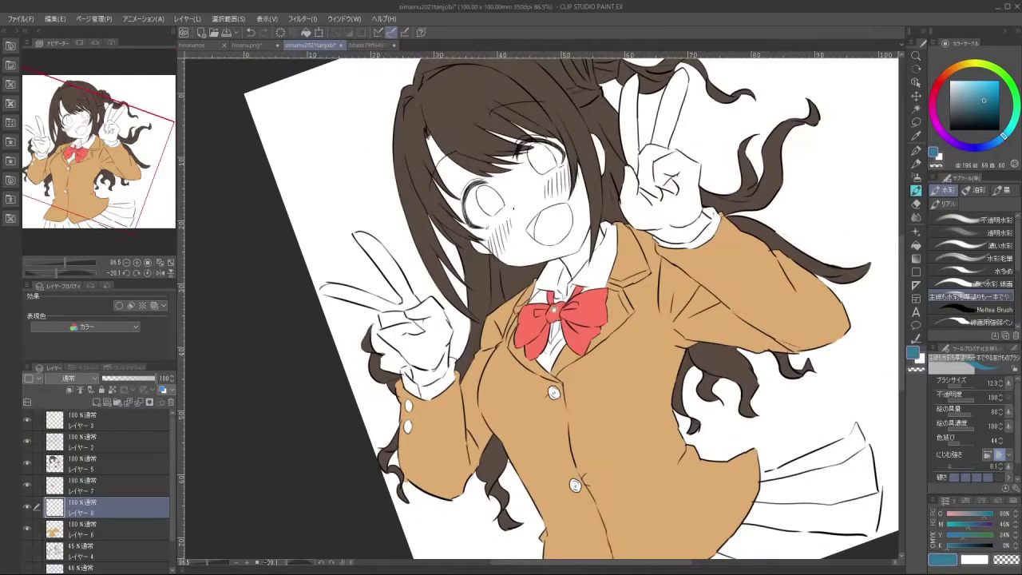
scroll(555, 338, up, 2)
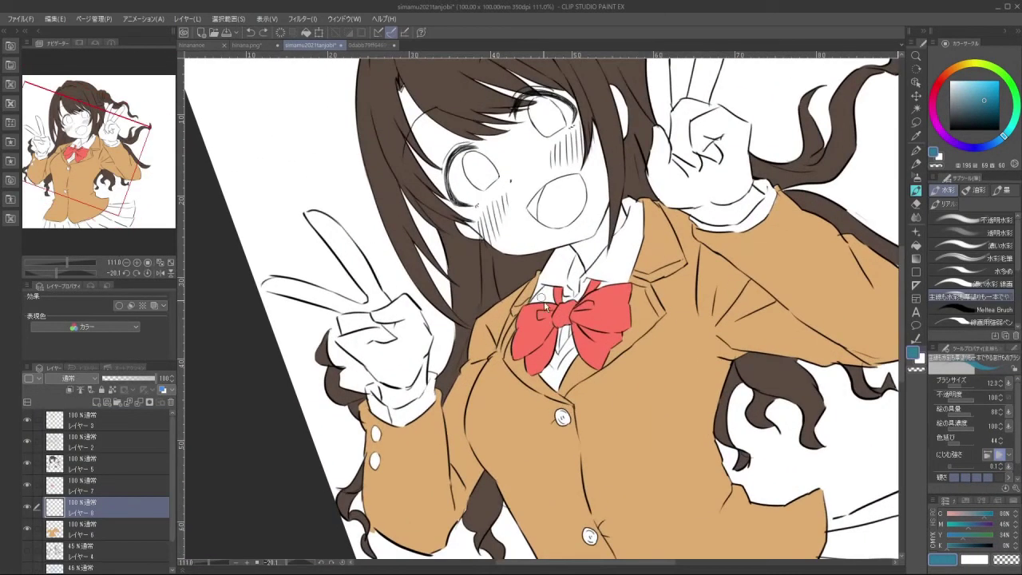
Paint the vest areas visible beside the shirt collar and below the bow teal
drag(545, 303, 549, 303)
drag(543, 293, 538, 298)
key(ctrl+z)
drag(556, 350, 549, 391)
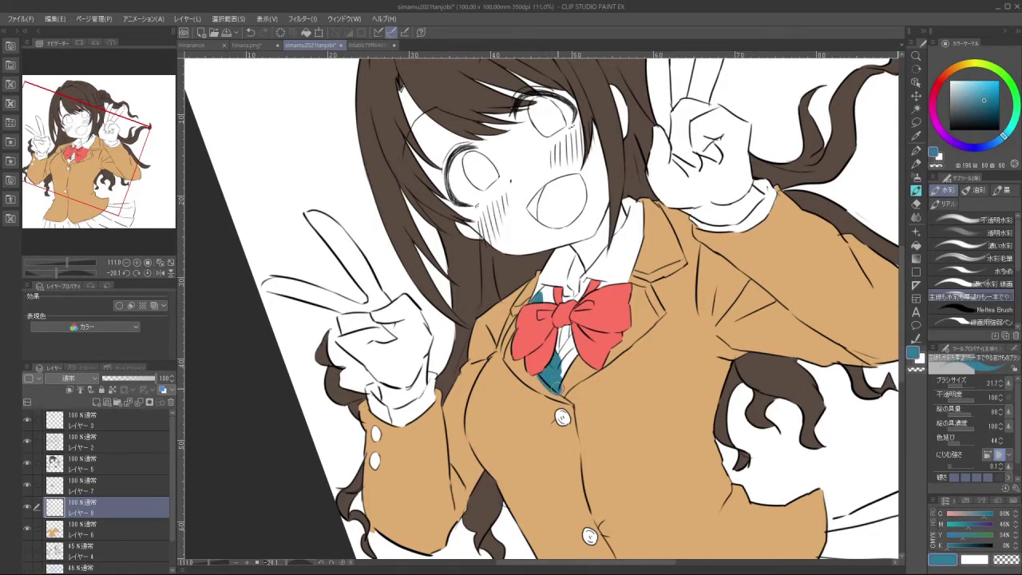
key(ctrl+z)
mouse_move(554, 365)
mouse_down()
mouse_move(566, 352)
mouse_move(578, 381)
mouse_up()
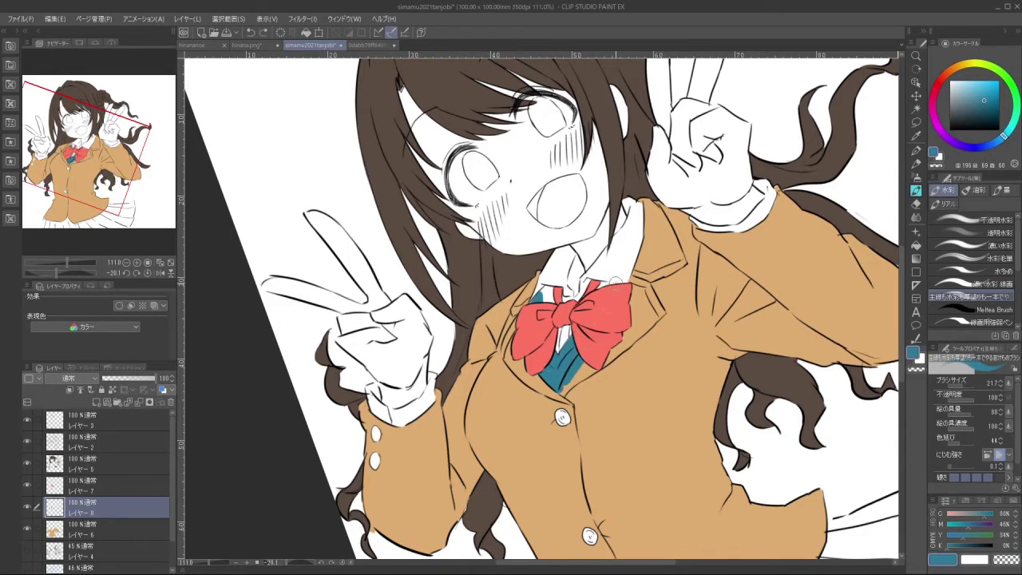
Move the vest layer beneath jacket layer レイヤー 6 and paint the remaining vest gaps around the bow and collar teal
drag(123, 517, 141, 532)
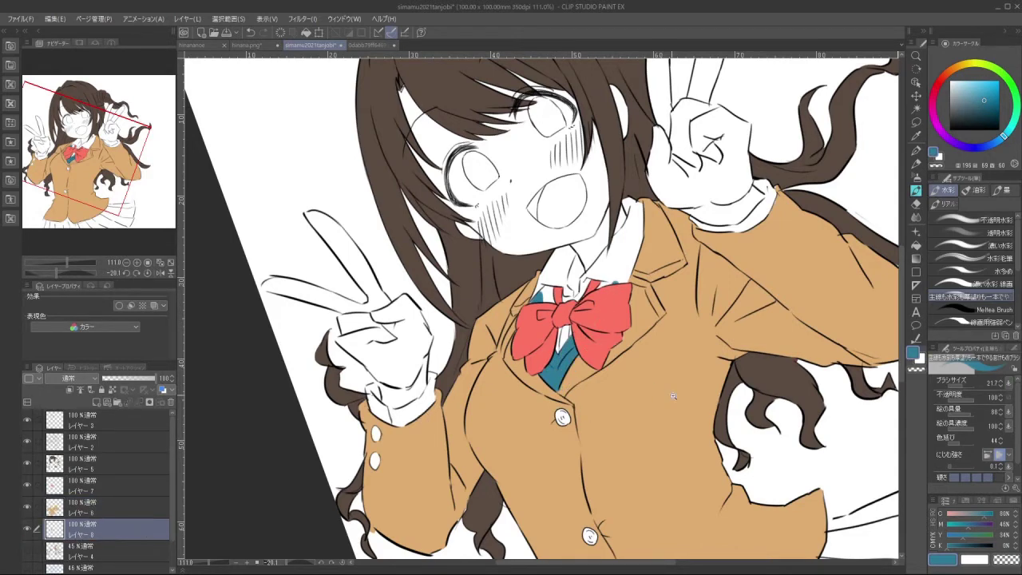
drag(674, 397, 646, 383)
drag(676, 324, 664, 290)
drag(563, 289, 643, 289)
key(bracketleft)
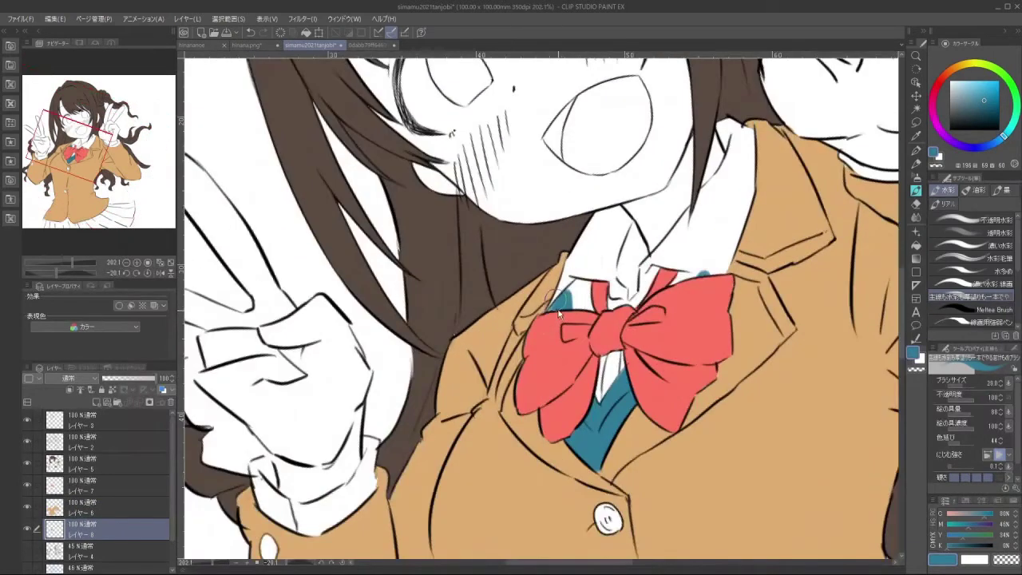
drag(571, 285, 573, 313)
key(bracketleft)
key(bracketleft)
key(bracketleft)
key(bracketleft)
key(bracketleft)
key(bracketleft)
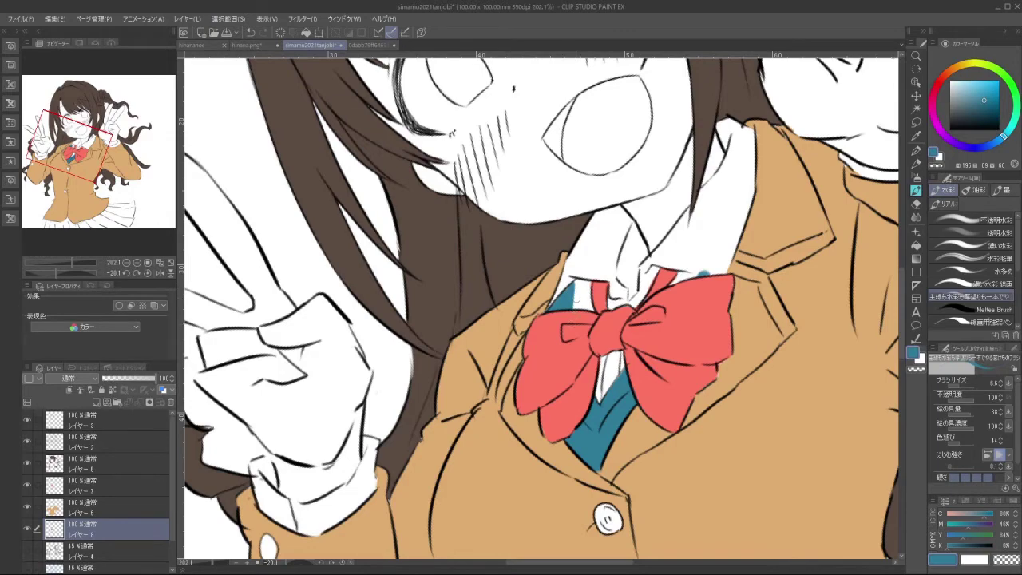
drag(633, 397, 561, 363)
drag(659, 331, 719, 329)
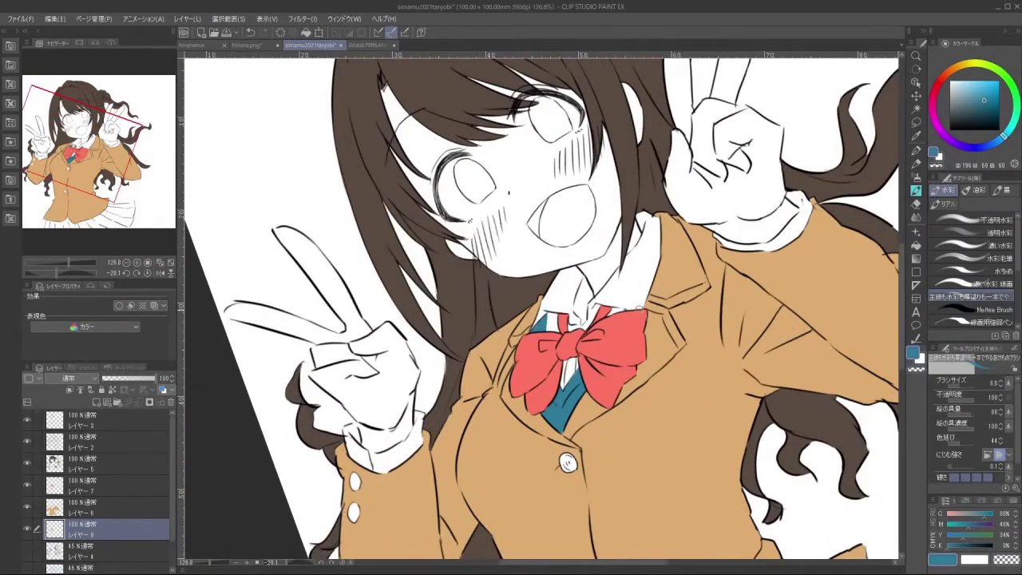
Pick the pale skin colour from the character reference image and add a new layer directly above レイヤー 4 in the illustration
scroll(700, 372, down, 4)
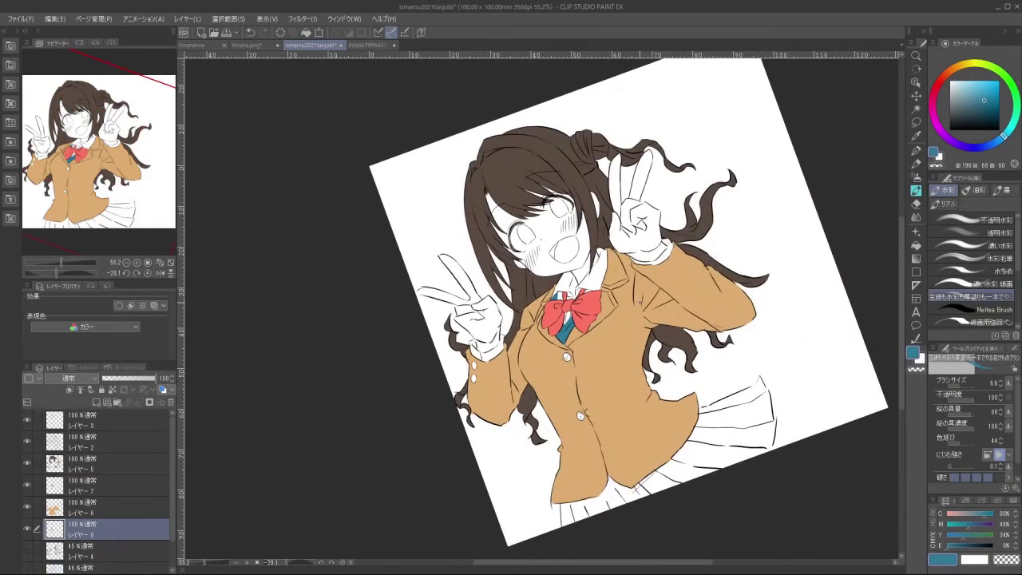
click(387, 45)
drag(608, 246, 635, 444)
alt+click(586, 166)
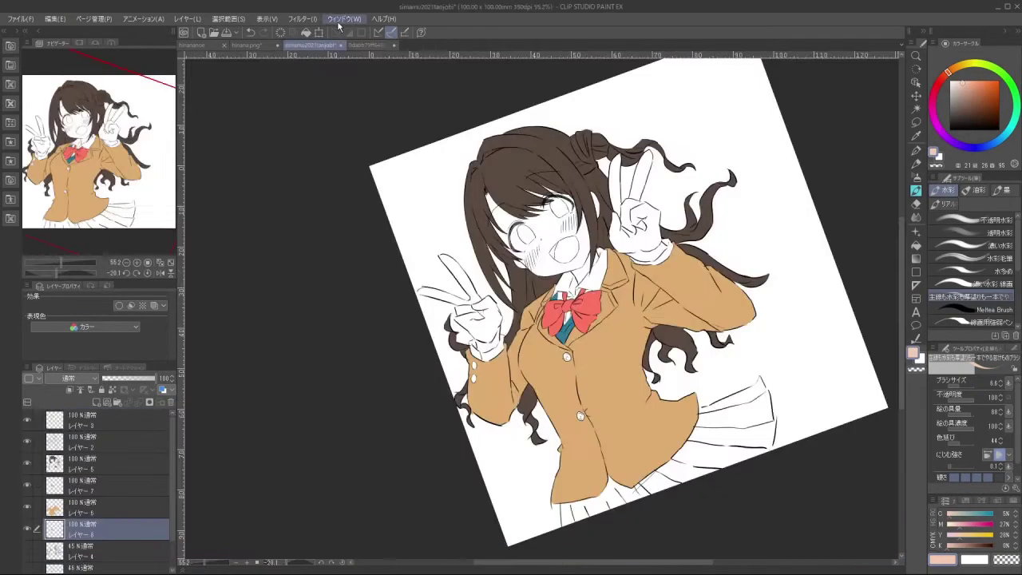
click(297, 45)
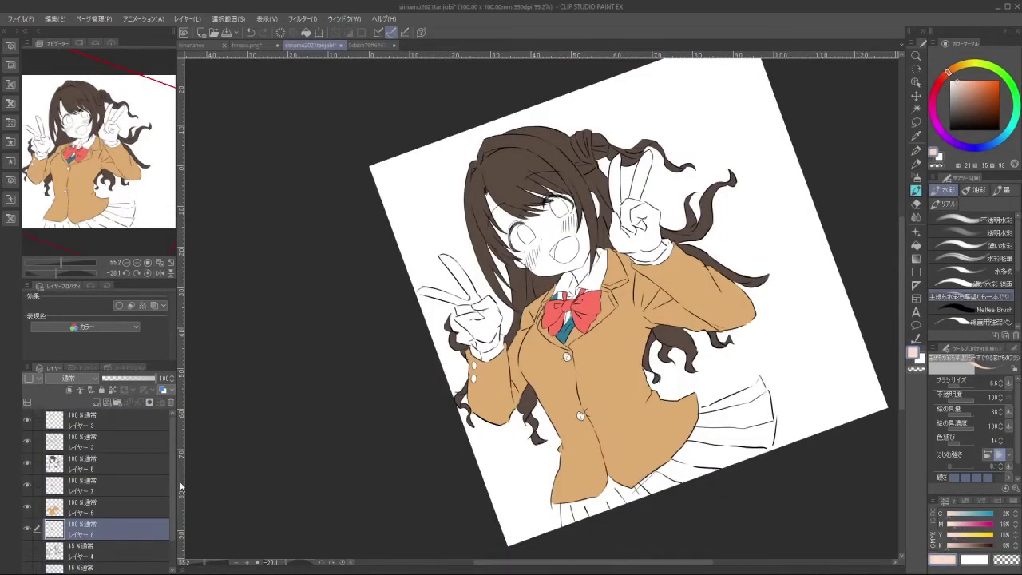
click(105, 553)
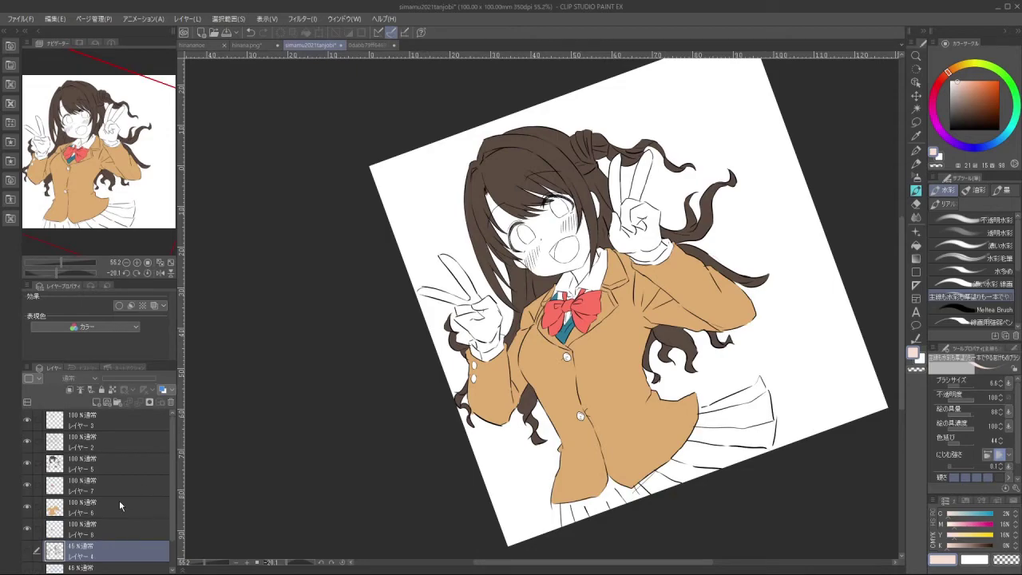
click(100, 405)
Paint the face, ears and neck in the pale skin colour up to the line art
scroll(558, 293, up, 4)
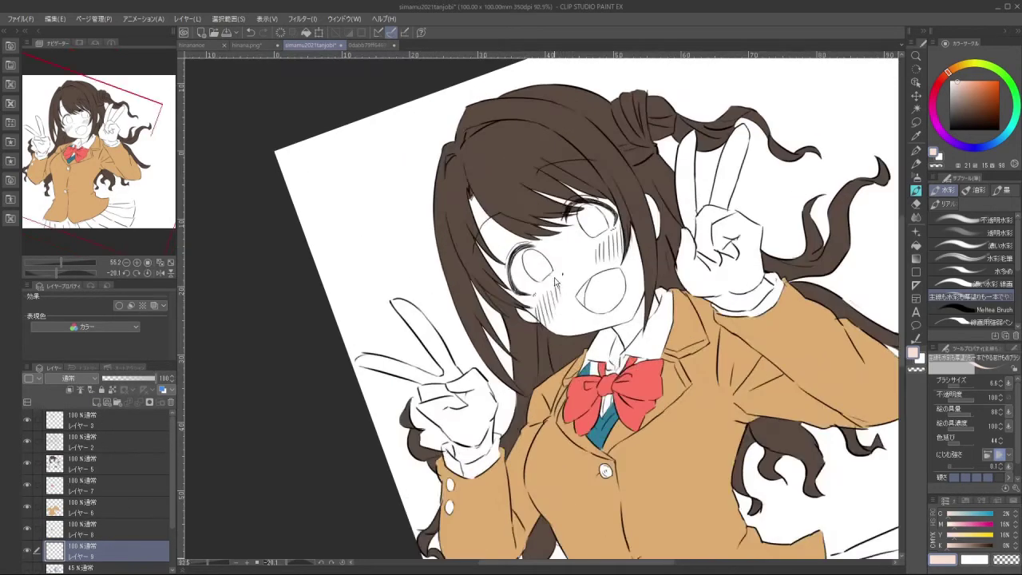
mouse_move(471, 195)
mouse_down()
mouse_move(491, 252)
mouse_move(521, 250)
mouse_up()
mouse_move(636, 234)
mouse_down()
mouse_move(437, 250)
mouse_move(411, 374)
mouse_move(457, 278)
mouse_move(470, 270)
mouse_move(476, 281)
mouse_up()
mouse_move(477, 281)
mouse_down()
mouse_move(471, 294)
mouse_move(537, 380)
mouse_up()
mouse_move(522, 322)
mouse_down()
mouse_move(528, 378)
mouse_move(540, 301)
mouse_move(524, 320)
mouse_move(534, 304)
mouse_move(568, 328)
mouse_move(568, 358)
mouse_move(538, 349)
mouse_move(543, 392)
mouse_move(558, 403)
mouse_move(555, 381)
mouse_move(645, 415)
mouse_up()
mouse_move(403, 307)
mouse_down()
mouse_move(471, 451)
mouse_move(608, 431)
mouse_move(555, 447)
mouse_up()
mouse_move(638, 307)
mouse_down()
mouse_move(590, 363)
mouse_move(639, 369)
mouse_up()
mouse_move(559, 405)
mouse_down()
mouse_move(534, 393)
mouse_move(545, 386)
mouse_move(488, 394)
mouse_move(519, 384)
mouse_move(494, 391)
mouse_move(564, 401)
mouse_move(550, 411)
mouse_move(559, 434)
mouse_move(537, 469)
mouse_up()
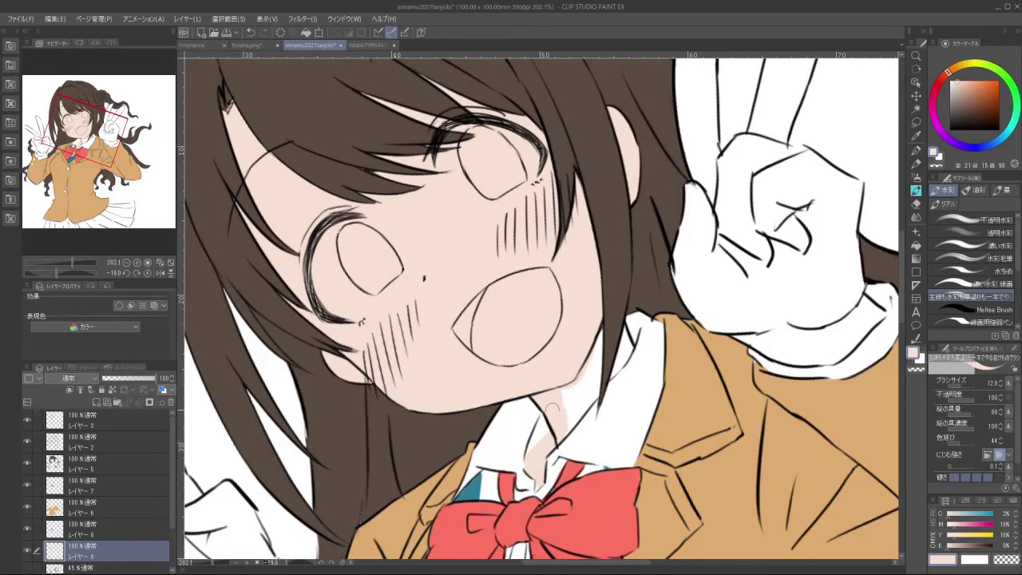
mouse_move(554, 387)
mouse_down()
mouse_move(563, 424)
mouse_move(540, 459)
mouse_move(619, 366)
mouse_move(620, 328)
mouse_move(567, 409)
mouse_move(559, 391)
mouse_up()
key(ctrl+z)
scroll(559, 384, down, 8)
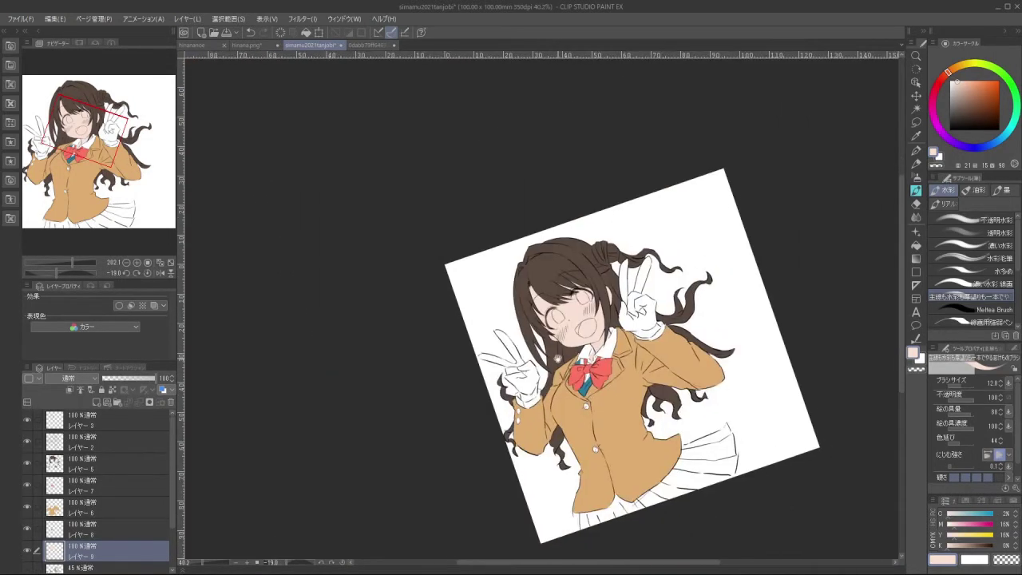
Paint the open tip of a raised finger on the peace-sign hand beside the buttoned sleeve in skin colour
scroll(539, 361, up, 4)
drag(551, 448, 670, 269)
scroll(617, 414, up, 2)
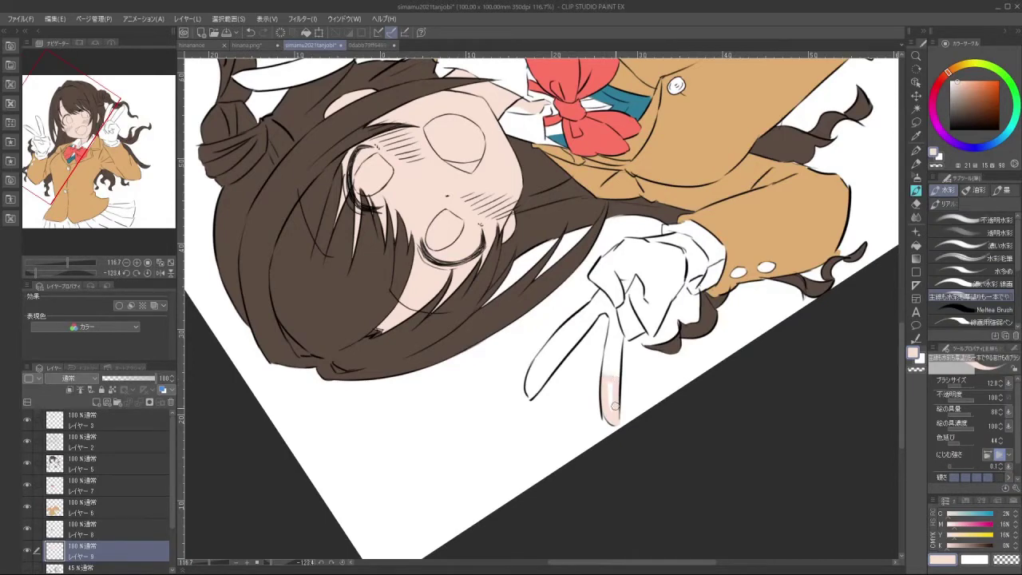
drag(615, 406, 611, 410)
drag(618, 473, 684, 404)
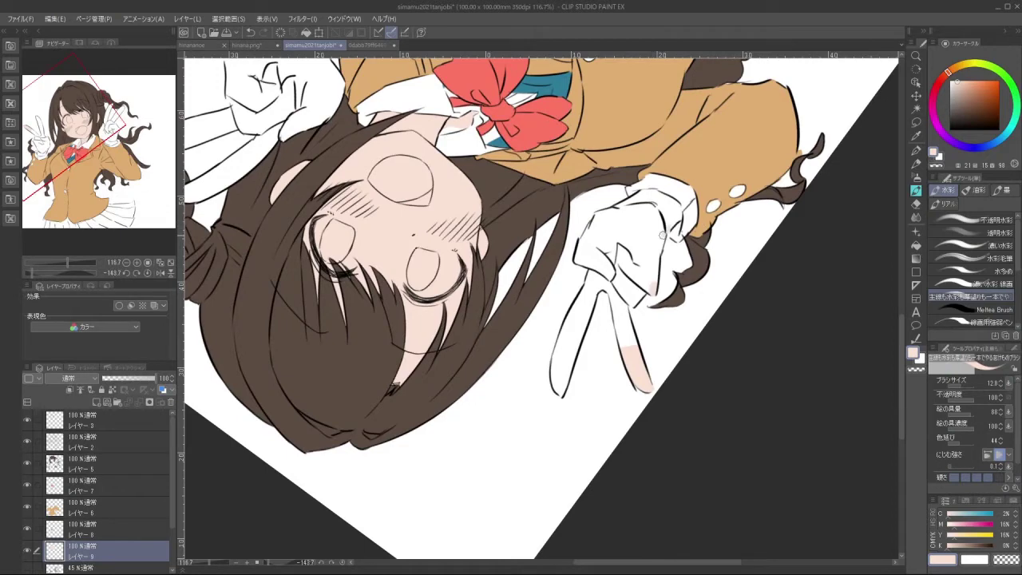
Fill the wrist, palm and both raised fingers of that hand with skin colour, with the Fill tool referring to other layers
click(916, 245)
click(674, 204)
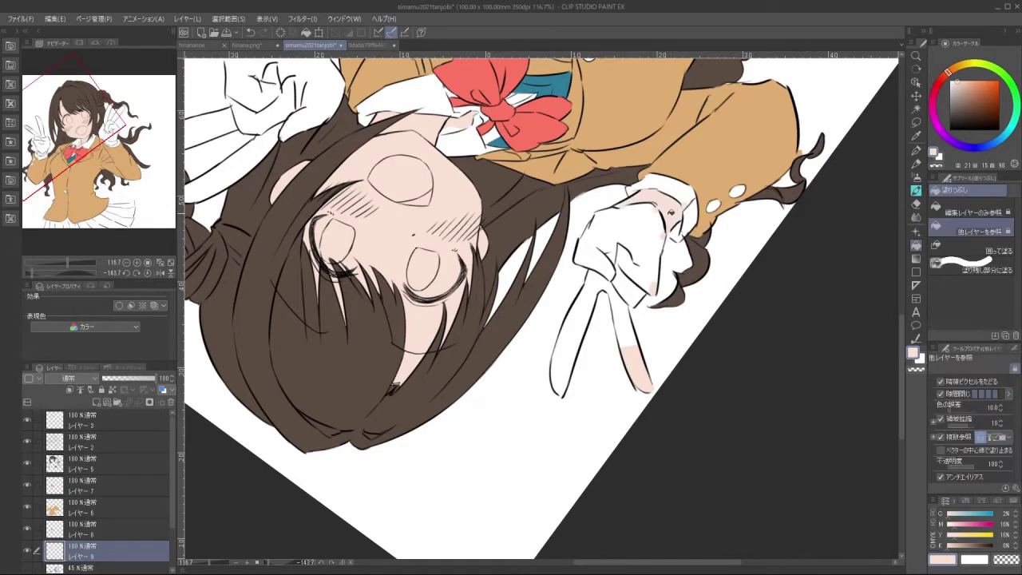
click(628, 260)
click(622, 320)
click(579, 343)
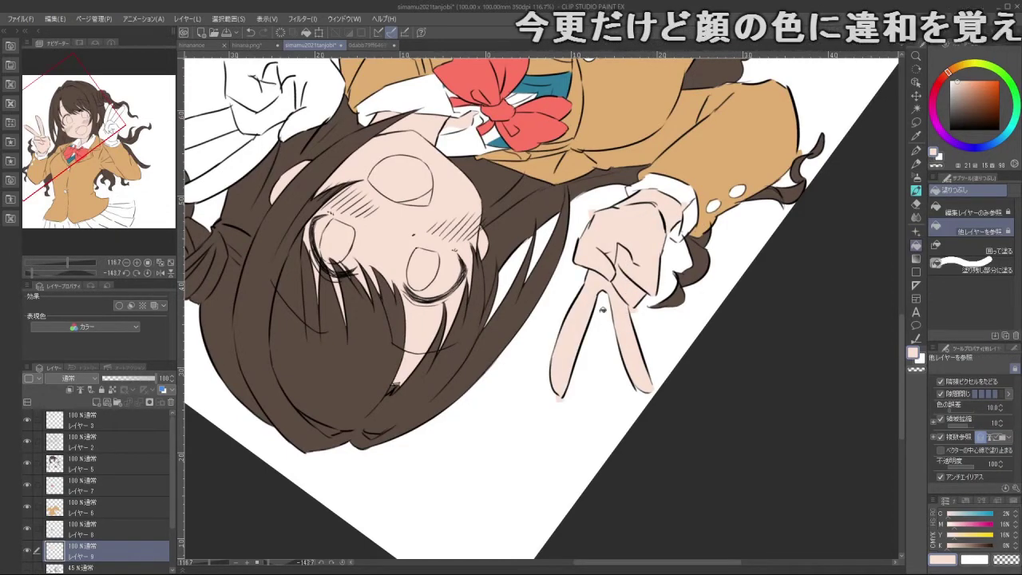
scroll(664, 285, up, 2)
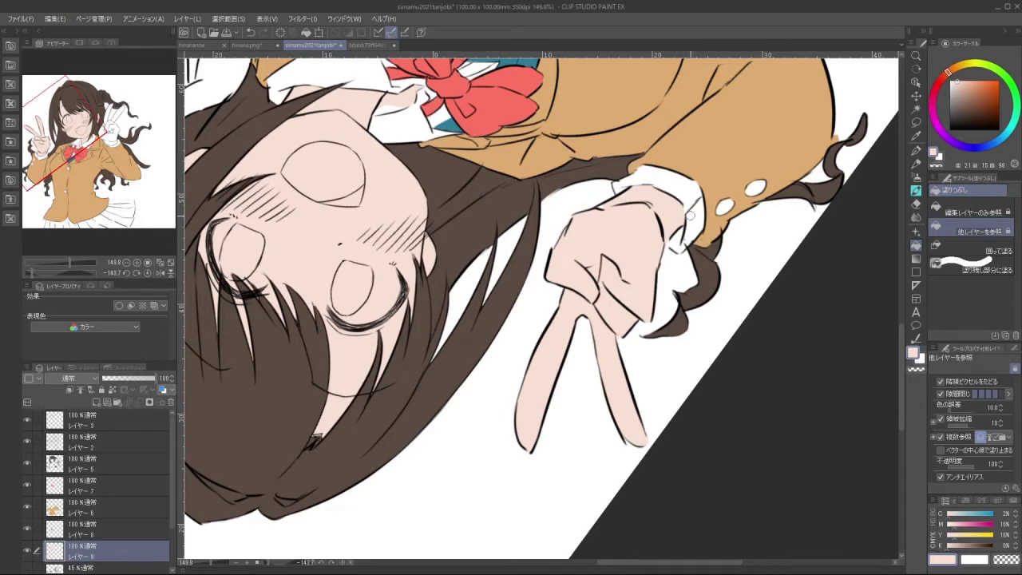
key(b)
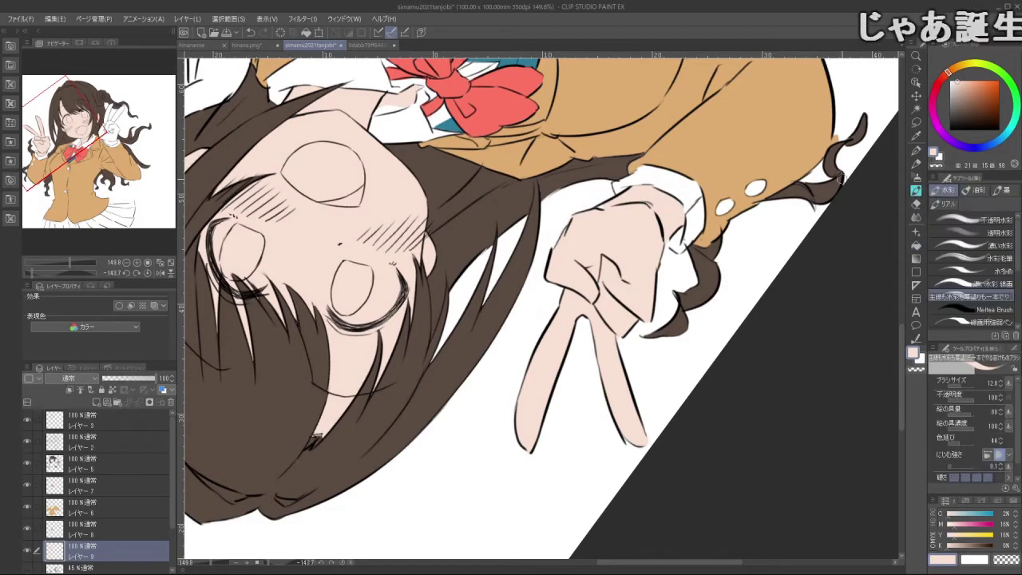
Fill the other peace-sign hand's raised fingers, palm and wrist with the same skin colour
scroll(623, 246, down, 5)
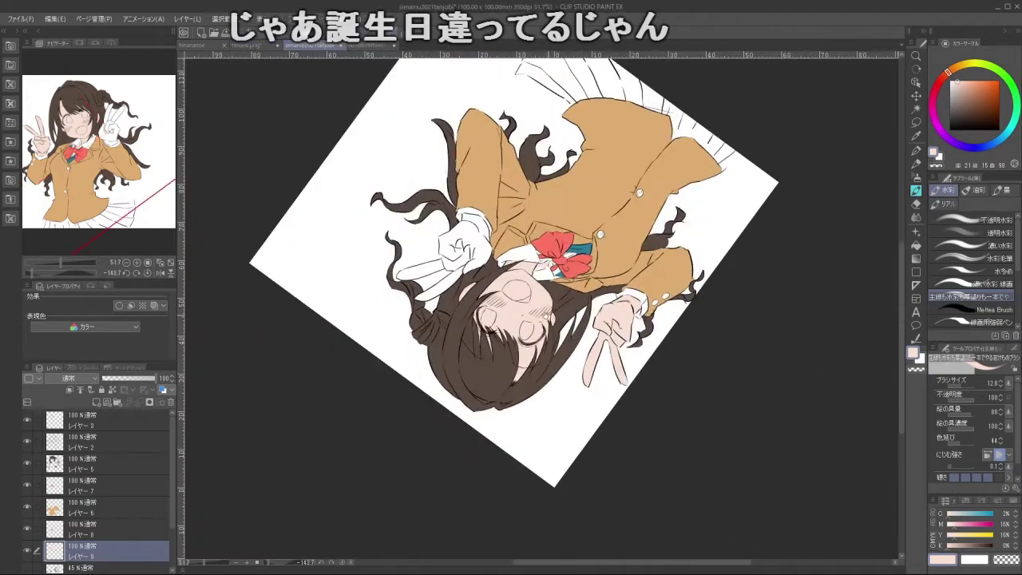
drag(623, 310, 628, 346)
scroll(501, 340, up, 2)
drag(472, 459, 607, 163)
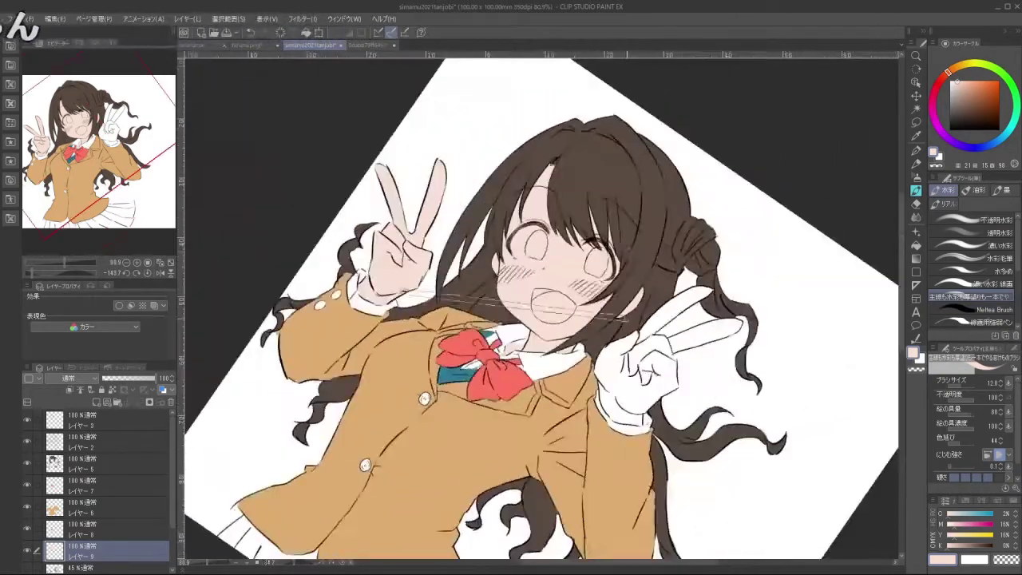
scroll(681, 339, up, 1)
drag(682, 340, 649, 311)
drag(629, 362, 671, 347)
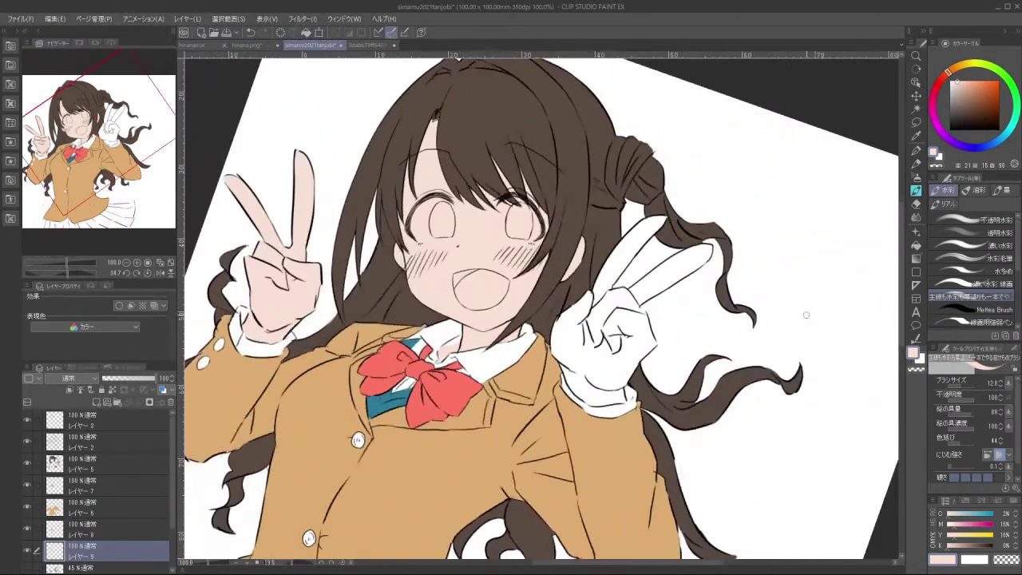
key(g)
click(673, 273)
click(672, 271)
click(615, 316)
click(607, 367)
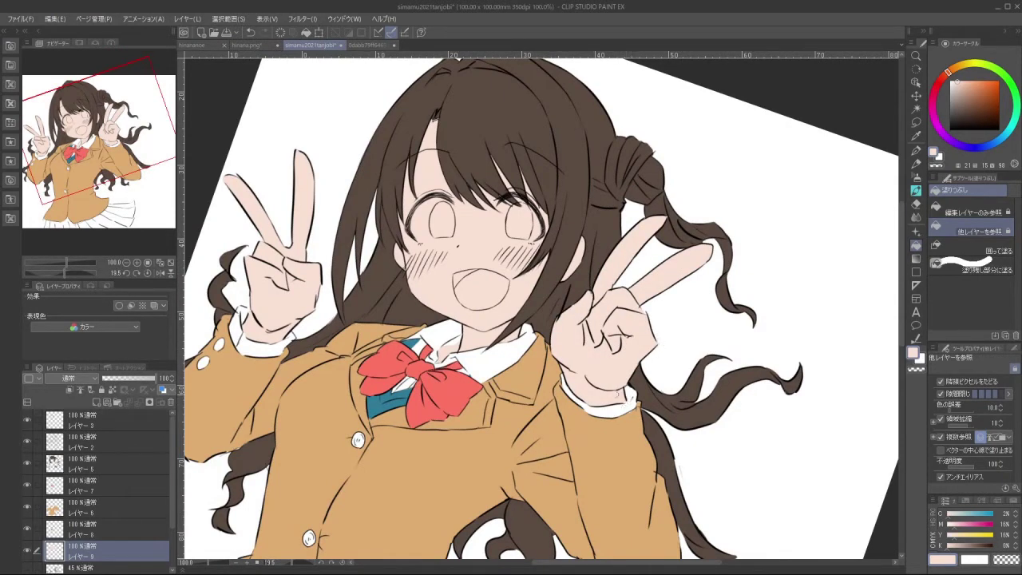
Add a new layer clipped to skin layer レイヤー 9 and shift the drawing colour to a pinker, paler skin tone of 13, 11, 100
drag(683, 385, 662, 398)
scroll(661, 400, up, 3)
scroll(578, 347, up, 3)
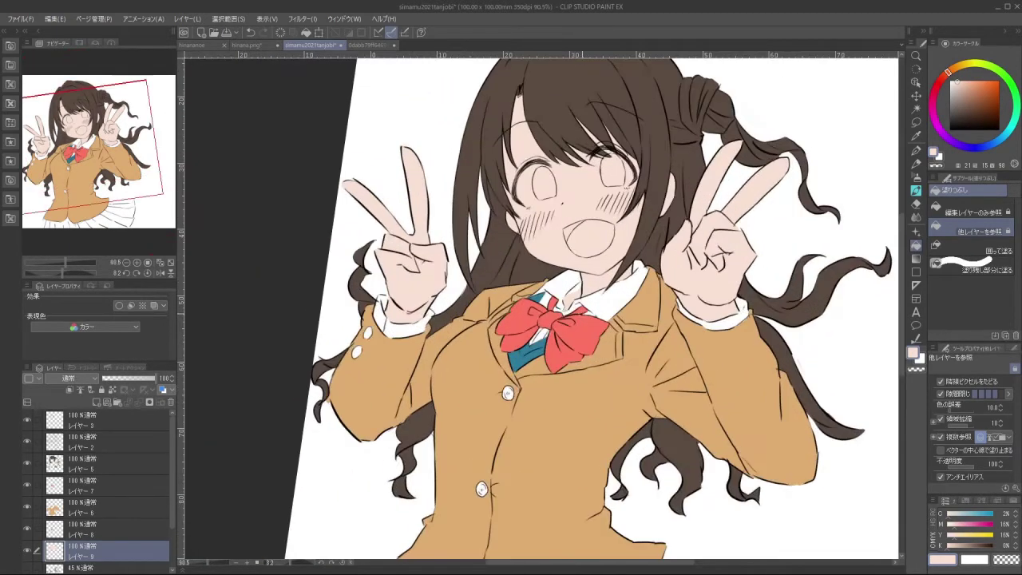
click(97, 403)
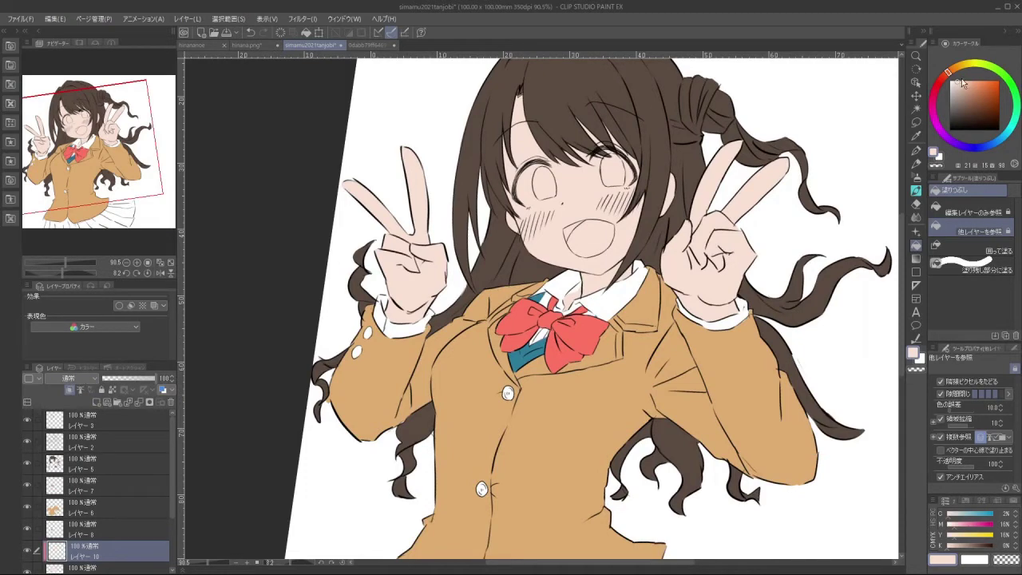
drag(949, 72, 955, 78)
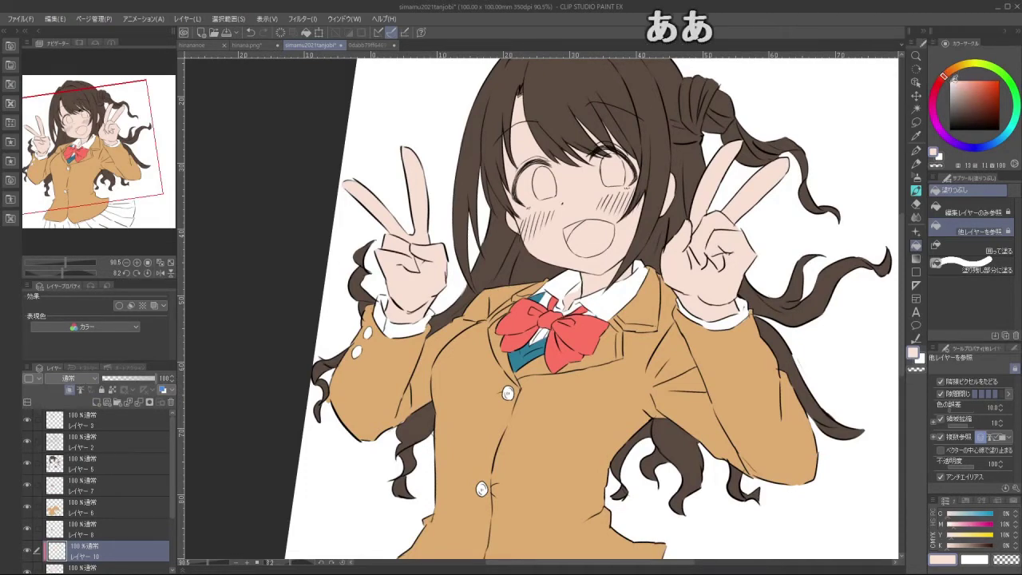
Paint over the face and both hands with the paler skin tone at brush size 150 and merge the clipped layer down
click(916, 191)
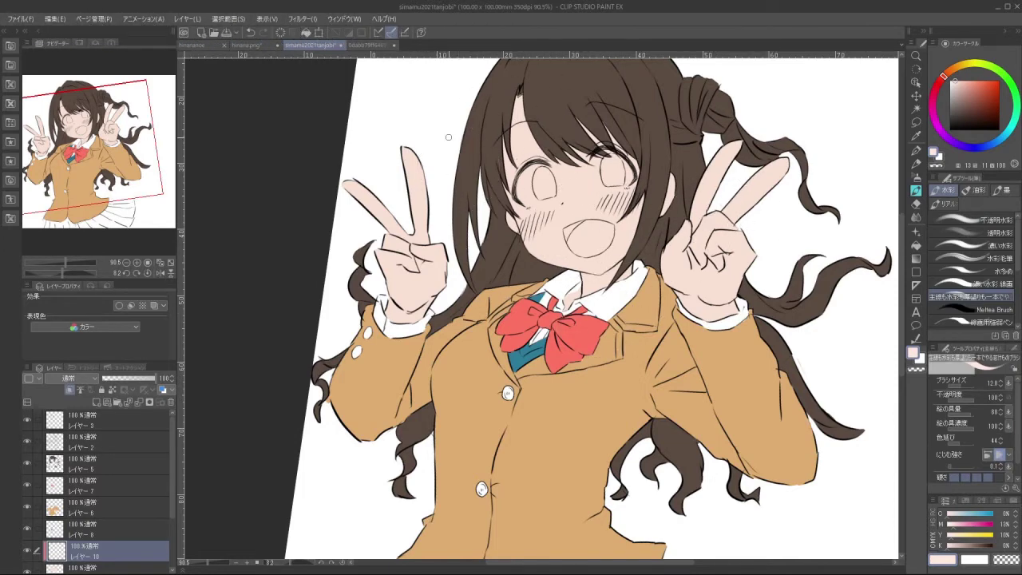
key(ctrl+z)
drag(568, 298, 610, 330)
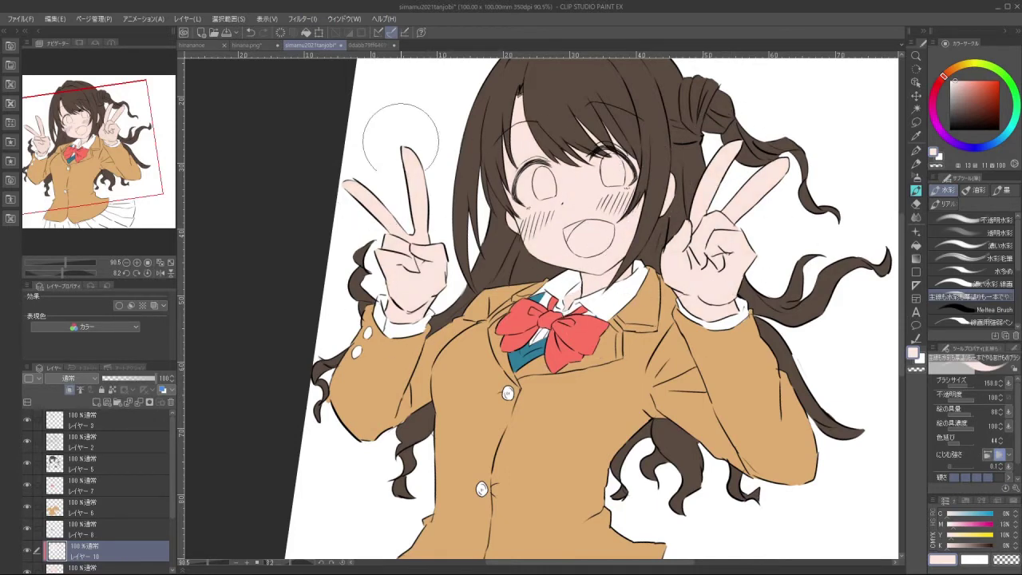
scroll(669, 252, down, 2)
drag(667, 252, 619, 247)
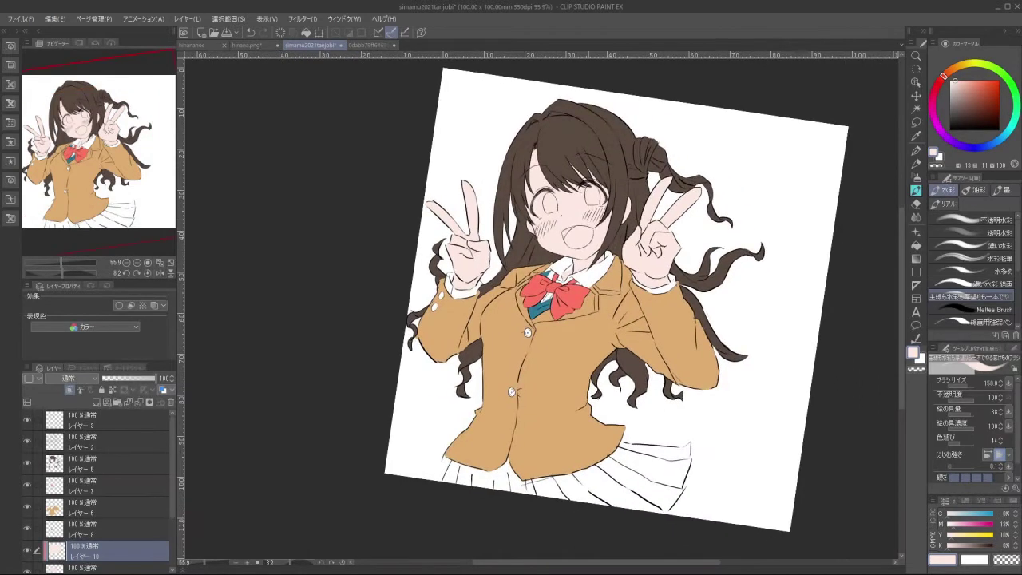
click(139, 403)
Add another new layer directly above レイヤー 4, beneath the skin layer
drag(173, 490, 174, 517)
click(132, 535)
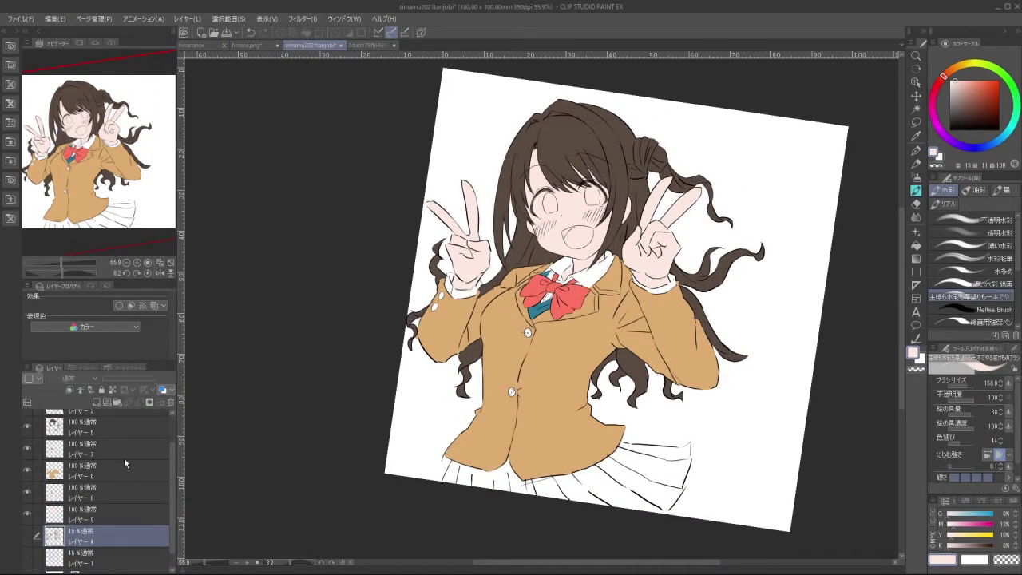
click(97, 403)
drag(664, 382, 655, 349)
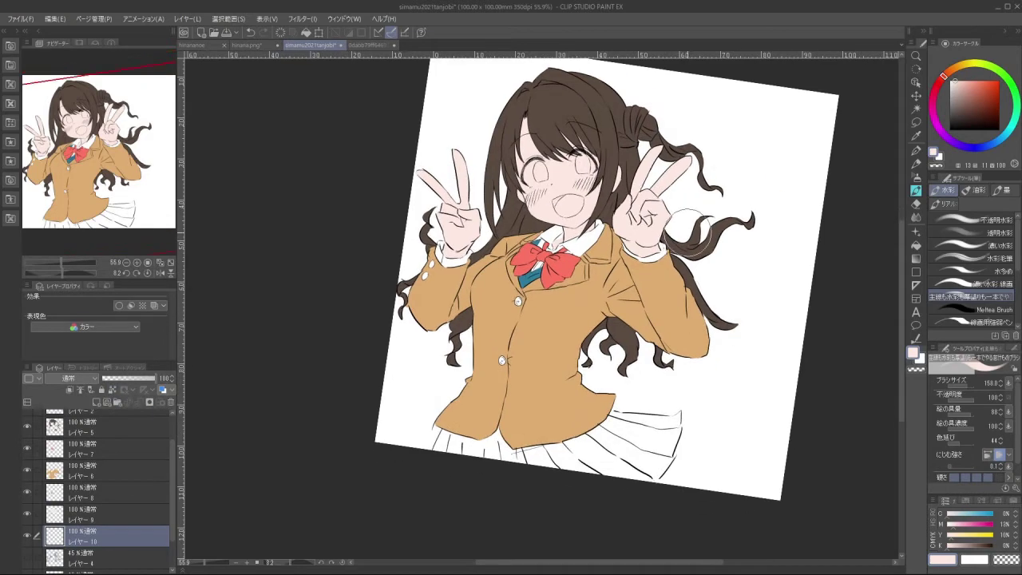
Sample the red of the plaid skirt from the reference image and return to the simamu2021tanjobi drawing
click(369, 46)
drag(584, 452, 580, 287)
scroll(579, 288, down, 7)
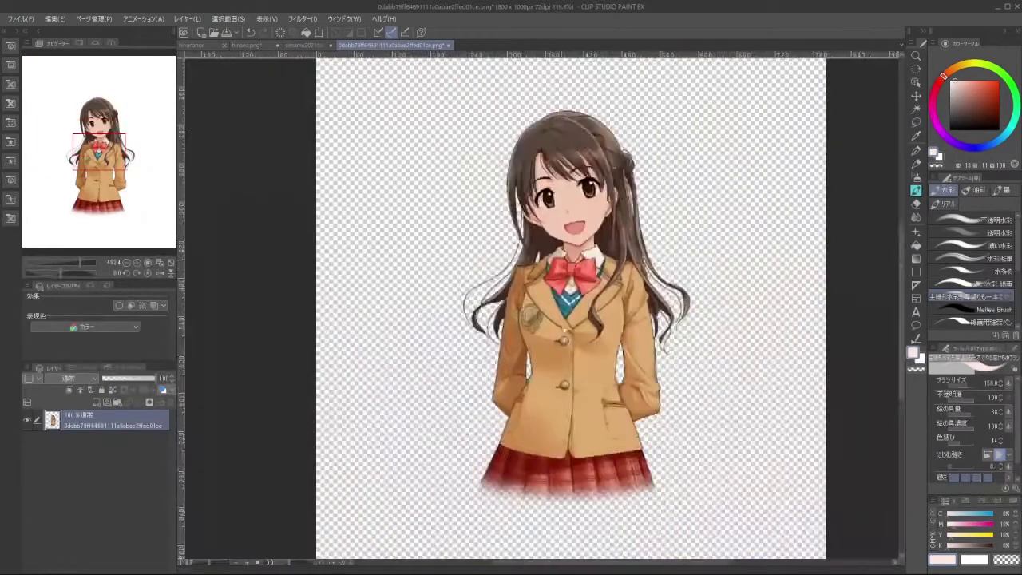
drag(565, 329, 528, 211)
scroll(552, 343, up, 3)
alt+click(539, 369)
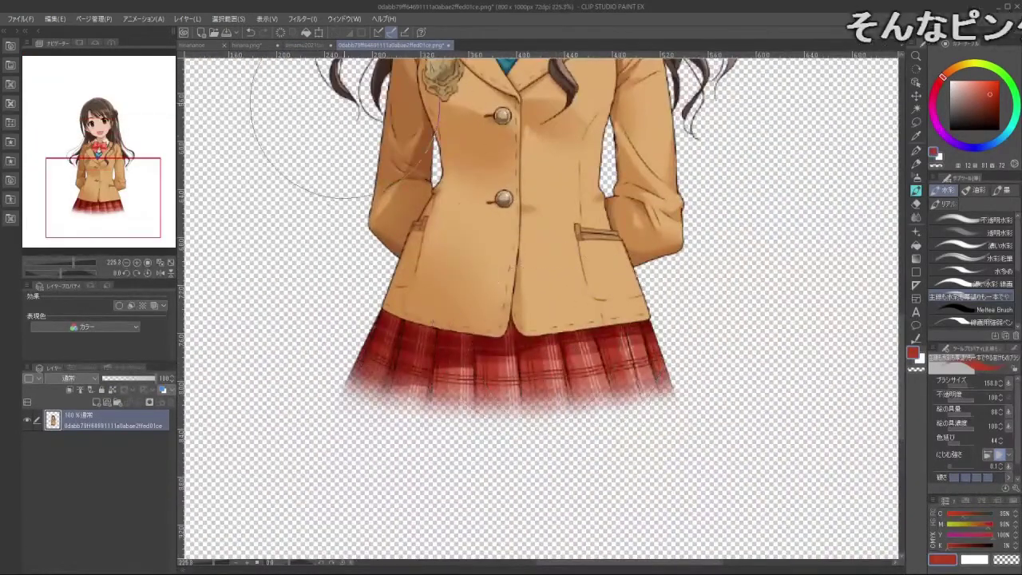
click(316, 45)
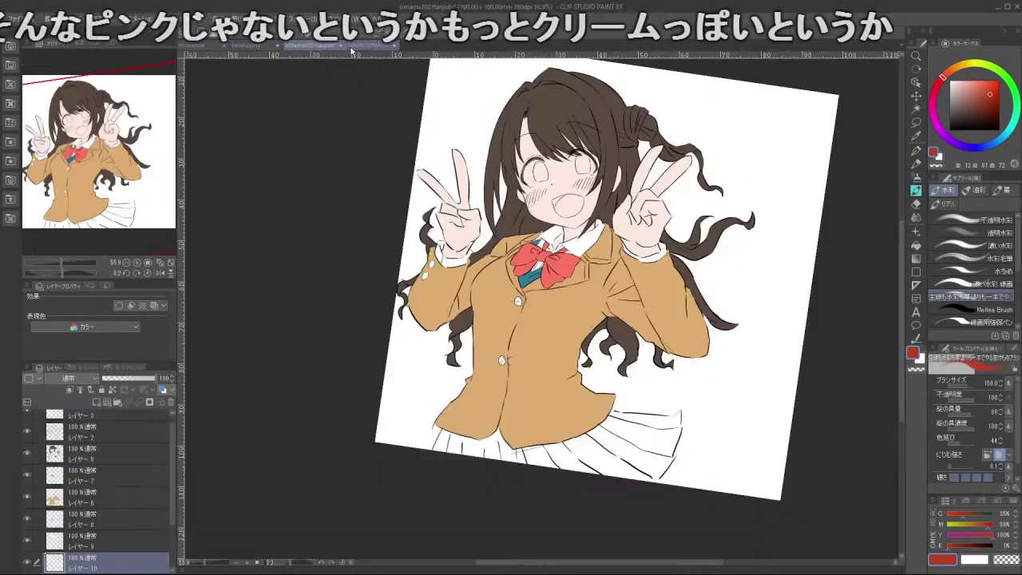
Fill all the skirt pleats below the jacket with the sampled red on レイヤー 10, out to the flared hem
scroll(476, 399, up, 2)
scroll(471, 406, up, 2)
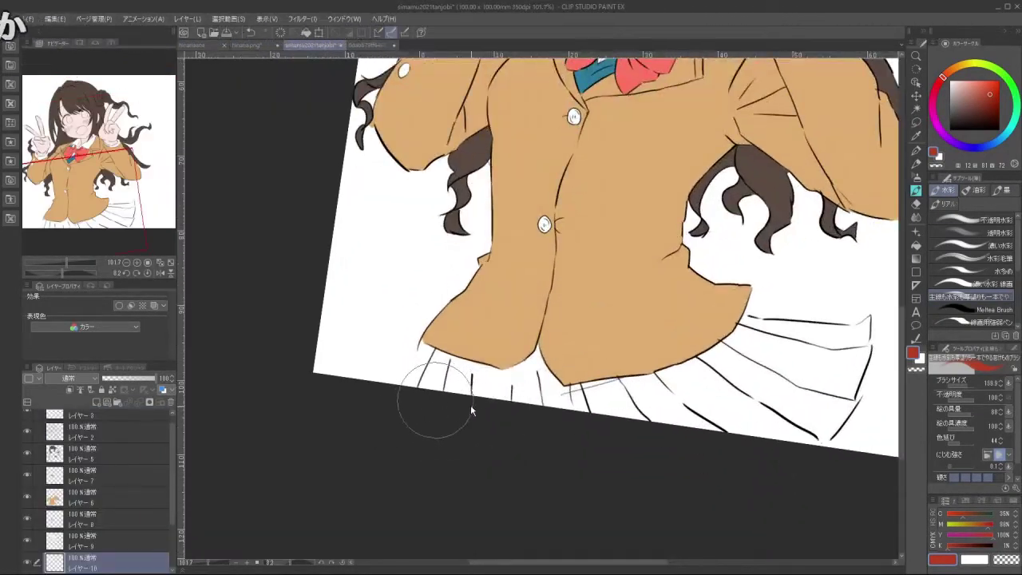
drag(470, 405, 454, 401)
mouse_move(450, 352)
mouse_down()
mouse_move(438, 392)
mouse_move(447, 381)
mouse_move(458, 400)
mouse_move(492, 414)
mouse_move(580, 356)
mouse_move(614, 371)
mouse_move(674, 435)
mouse_move(707, 368)
mouse_move(749, 357)
mouse_move(740, 332)
mouse_move(818, 347)
mouse_up()
key(ctrl+z)
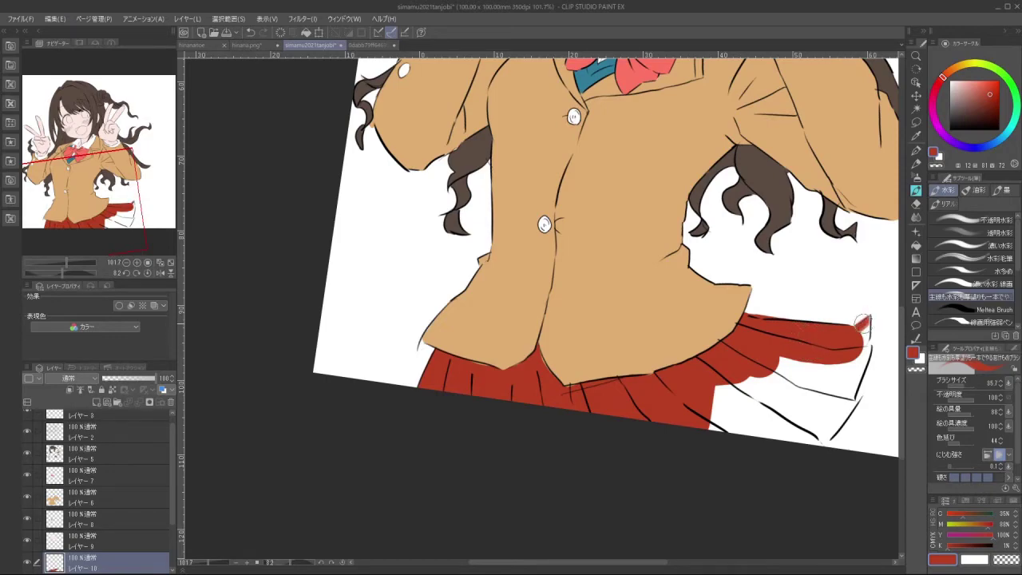
mouse_move(862, 321)
mouse_down()
mouse_move(798, 456)
mouse_move(388, 465)
mouse_move(435, 387)
mouse_up()
mouse_move(318, 382)
mouse_down()
mouse_move(329, 439)
mouse_move(356, 478)
mouse_move(349, 447)
mouse_move(366, 429)
mouse_move(397, 327)
mouse_move(411, 329)
mouse_move(415, 380)
mouse_move(604, 343)
mouse_up()
Sample the jacket button's greyish beige from the reference image and add a new layer directly above jacket layer レイヤー 6
click(104, 497)
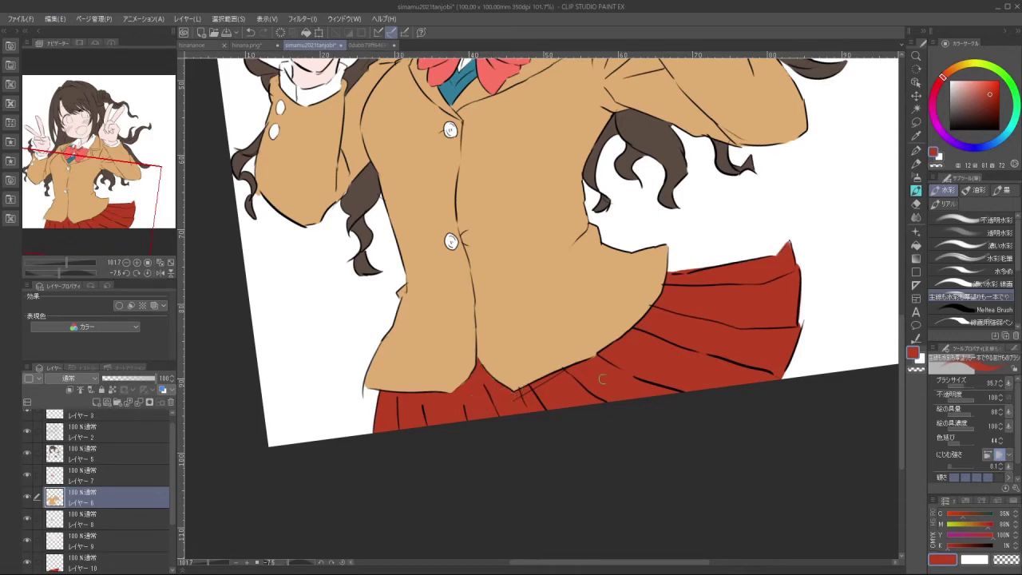
scroll(602, 379, down, 4)
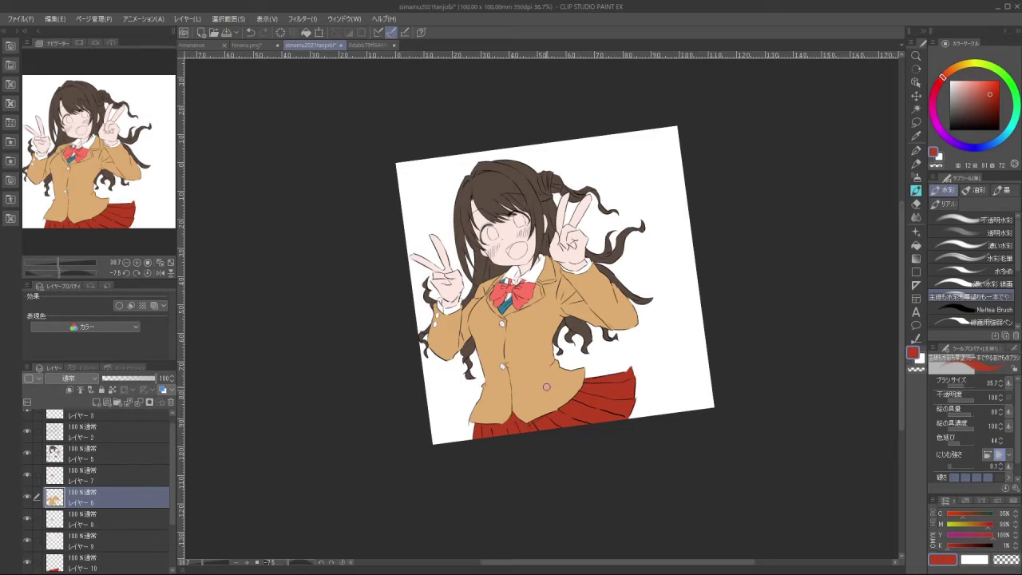
click(357, 46)
scroll(543, 304, up, 3)
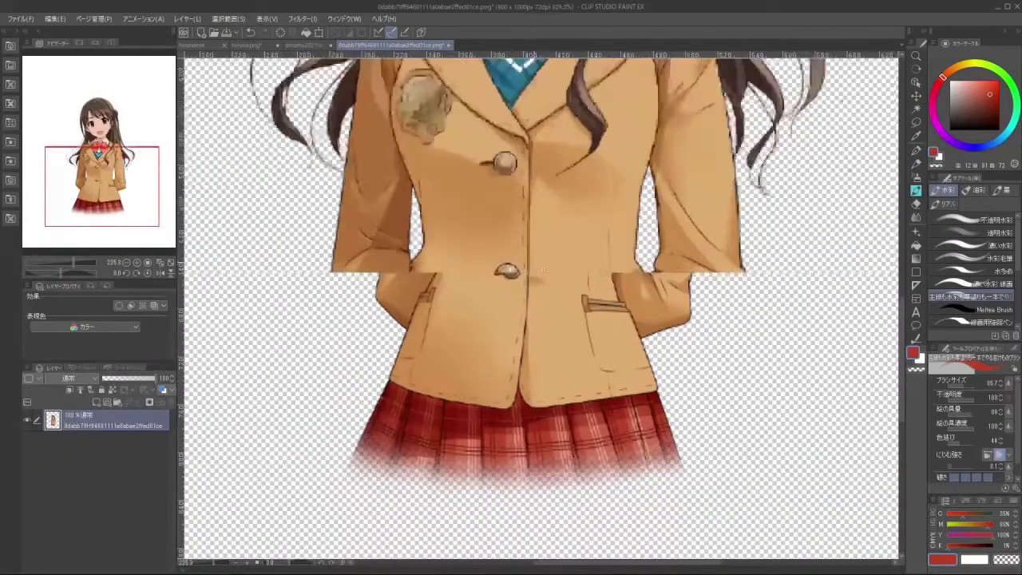
alt+click(496, 275)
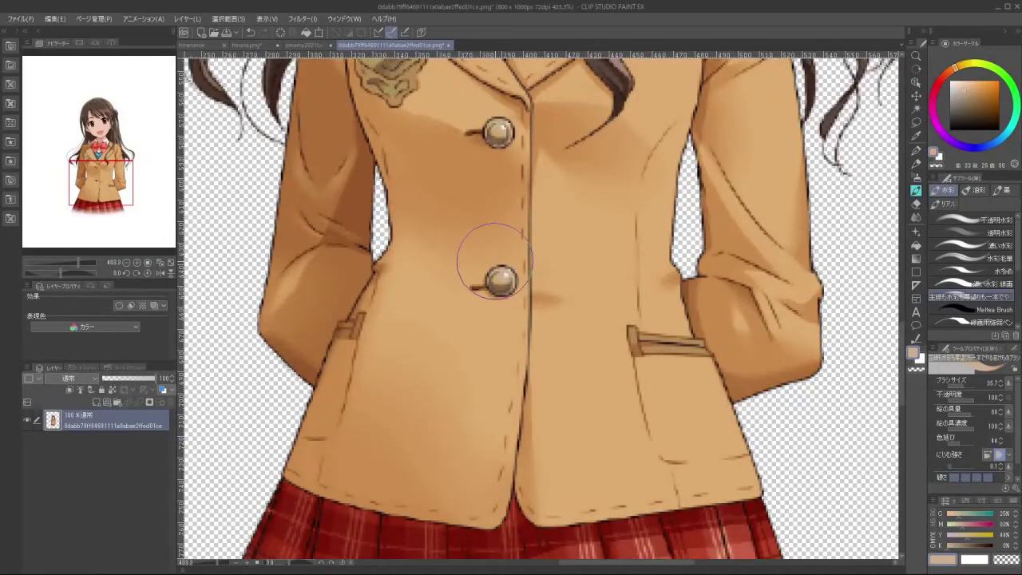
click(304, 46)
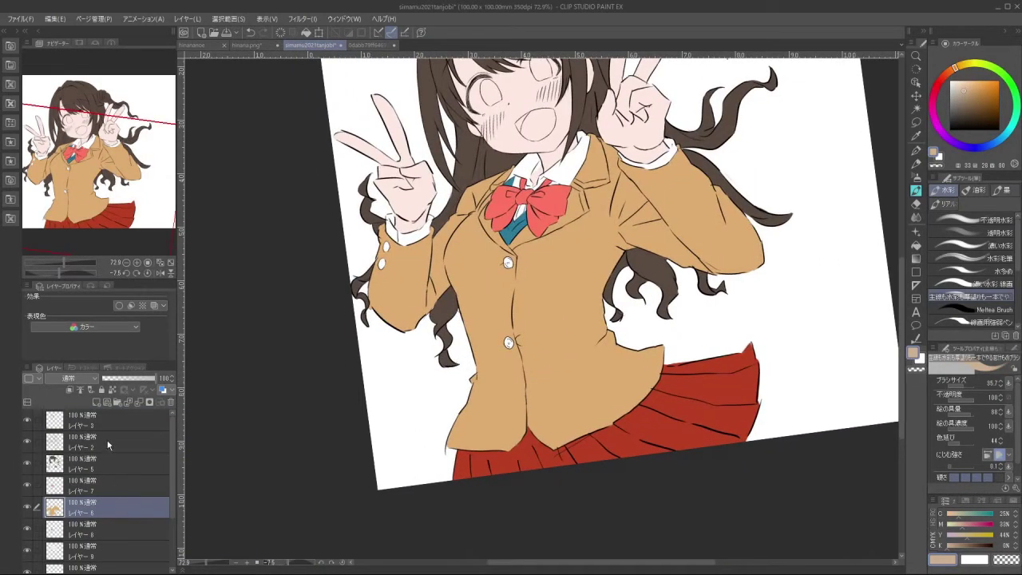
click(96, 402)
Fill the two front jacket buttons and the two cuff buttons with the beige at brush size 17.5
scroll(510, 348, up, 2)
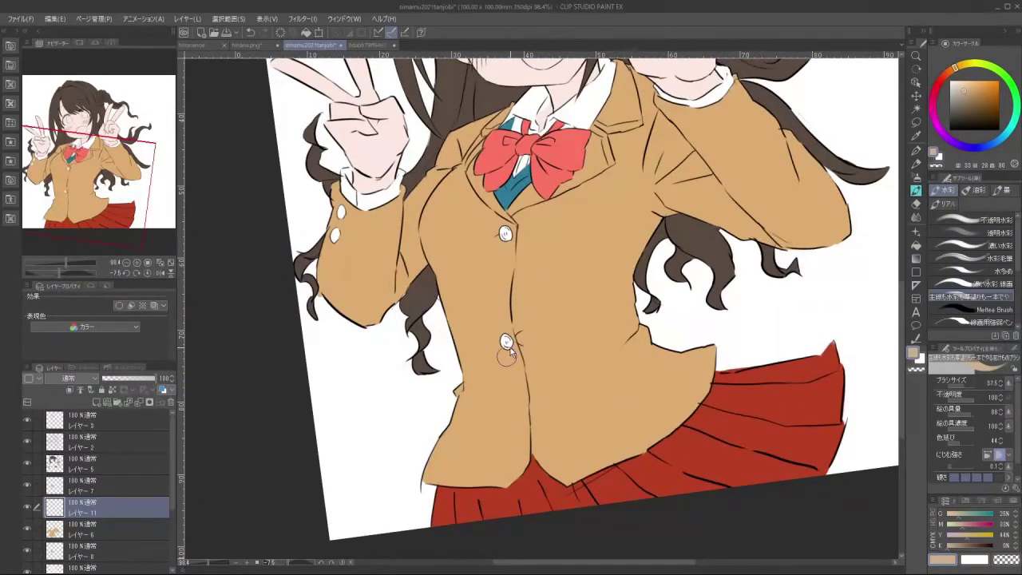
scroll(506, 342, up, 3)
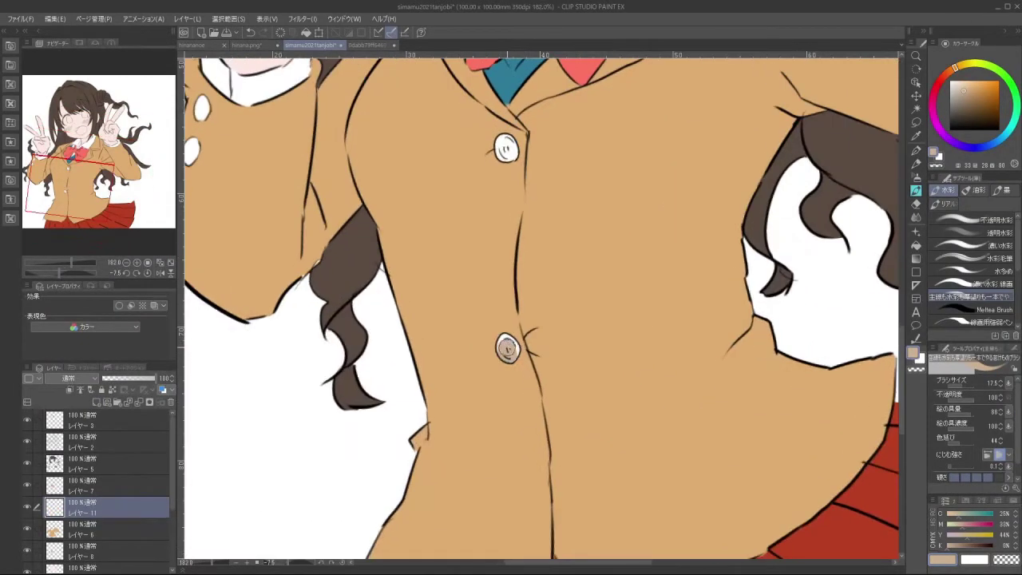
drag(516, 239, 534, 345)
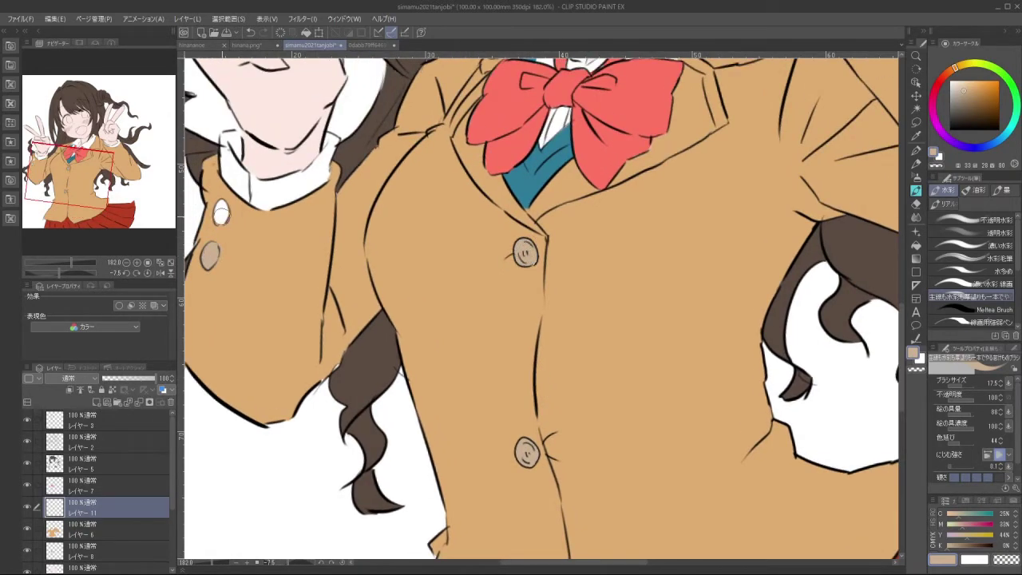
drag(219, 215, 229, 206)
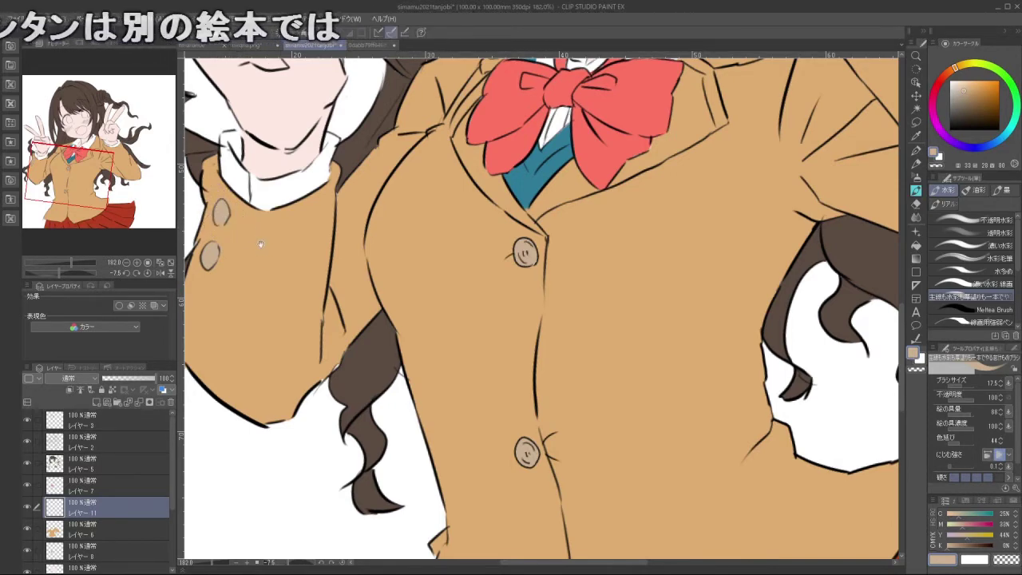
Toggle レイヤー 2 to check its lines, and rework the inner line details of the front jacket buttons on レイヤー 3
click(125, 444)
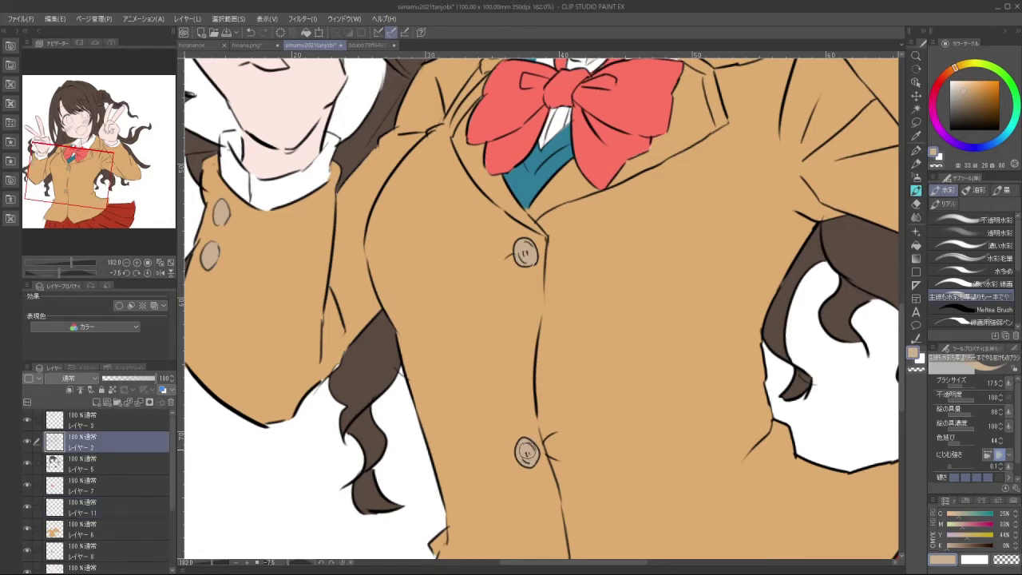
click(28, 443)
click(28, 443)
click(96, 420)
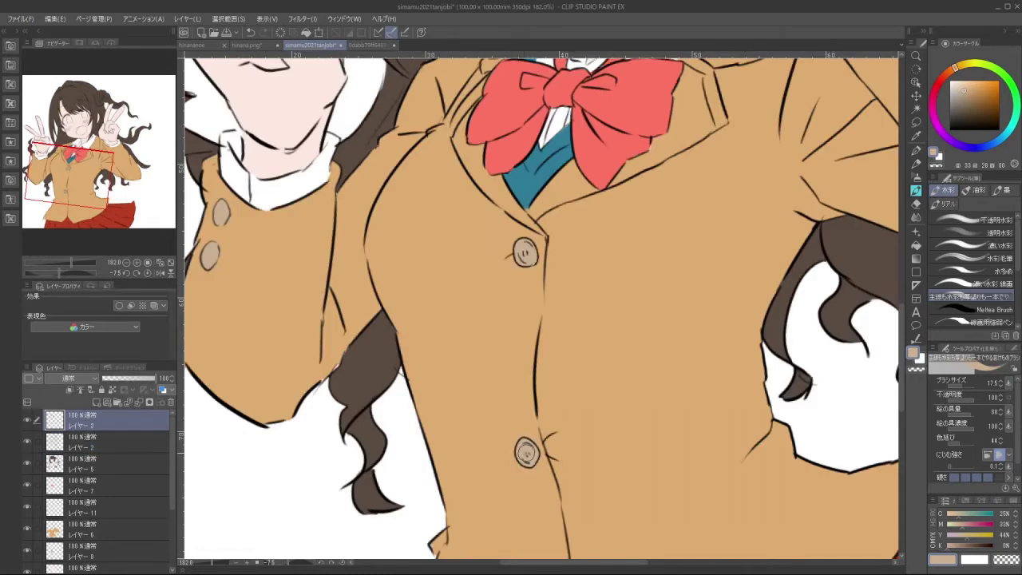
drag(531, 563, 530, 573)
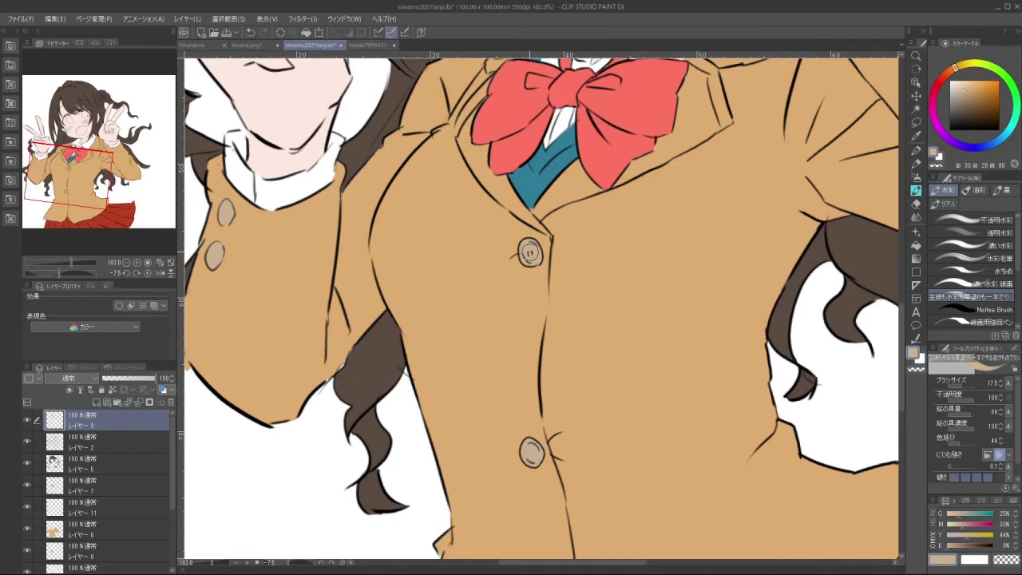
Add a new layer clipped to skin layer レイヤー 9 and pick a darker skin tone with saturation 17 and brightness 92
scroll(701, 268, down, 8)
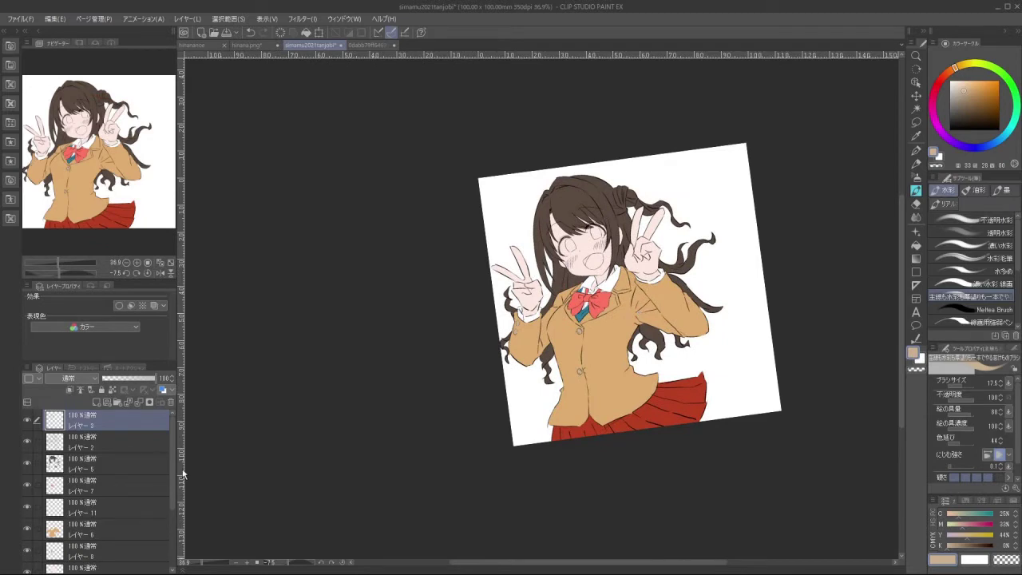
scroll(172, 471, down, 2)
click(120, 521)
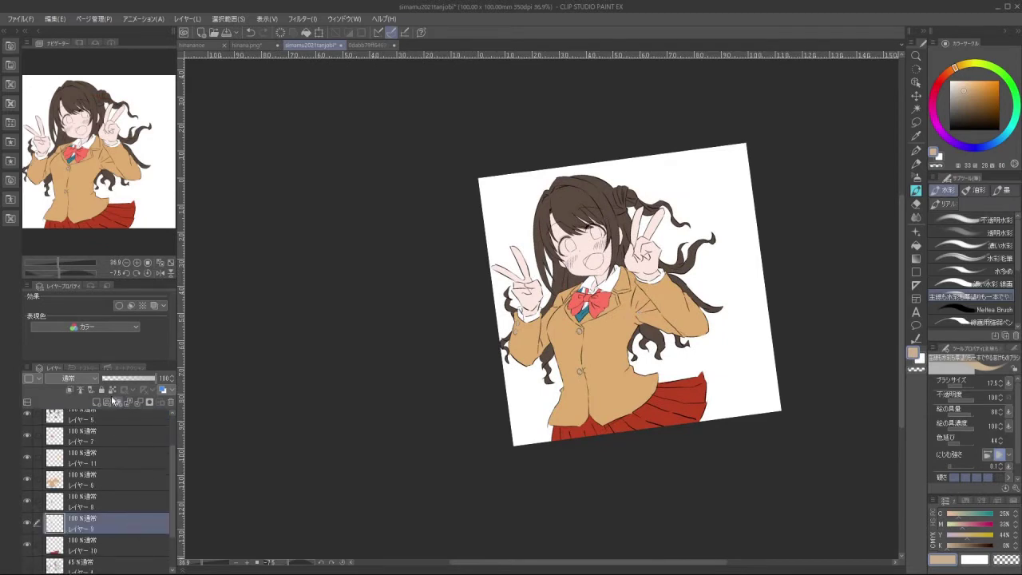
click(80, 393)
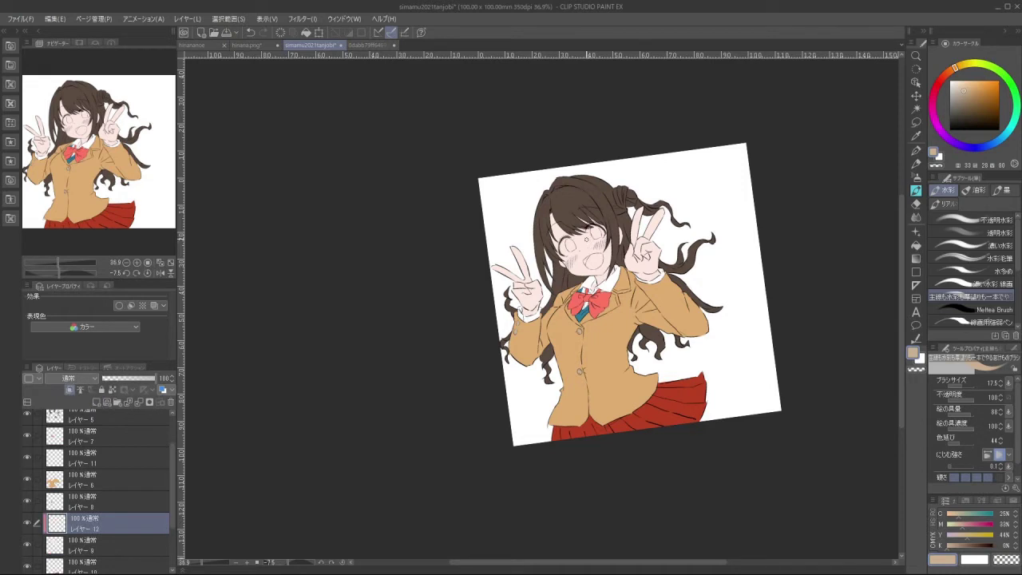
alt+click(588, 243)
click(948, 77)
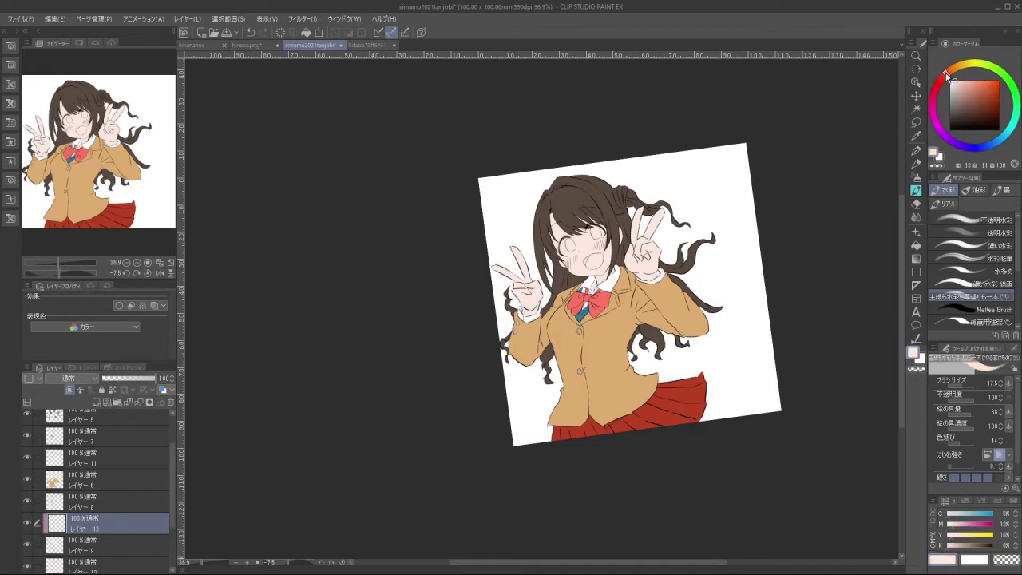
click(964, 80)
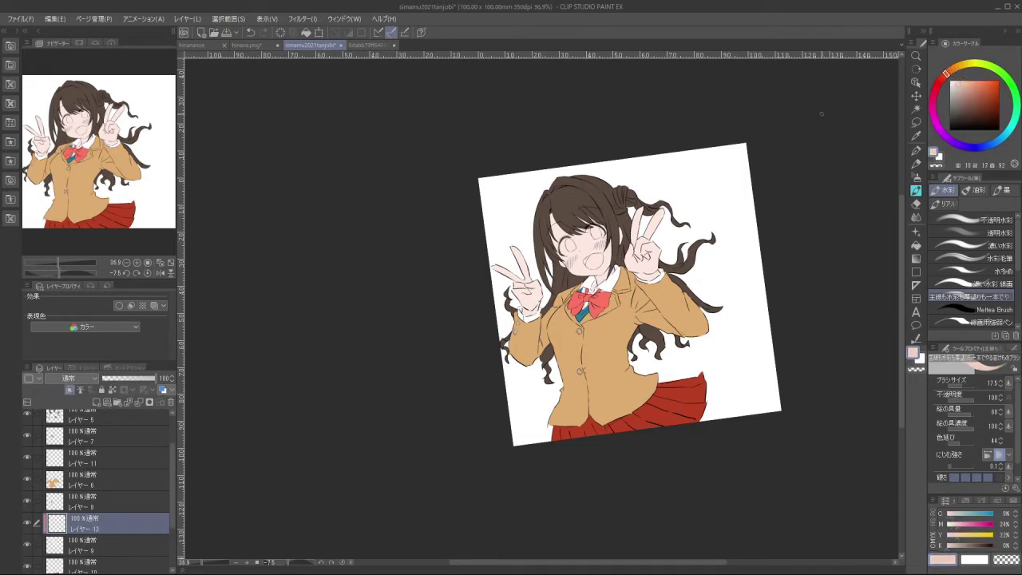
Paint the darker skin tone over the face and both hands on the clipped layer with a large brush
drag(637, 270, 655, 271)
mouse_move(560, 203)
mouse_down()
mouse_move(585, 244)
mouse_move(620, 210)
mouse_move(681, 239)
mouse_up()
drag(550, 344, 486, 251)
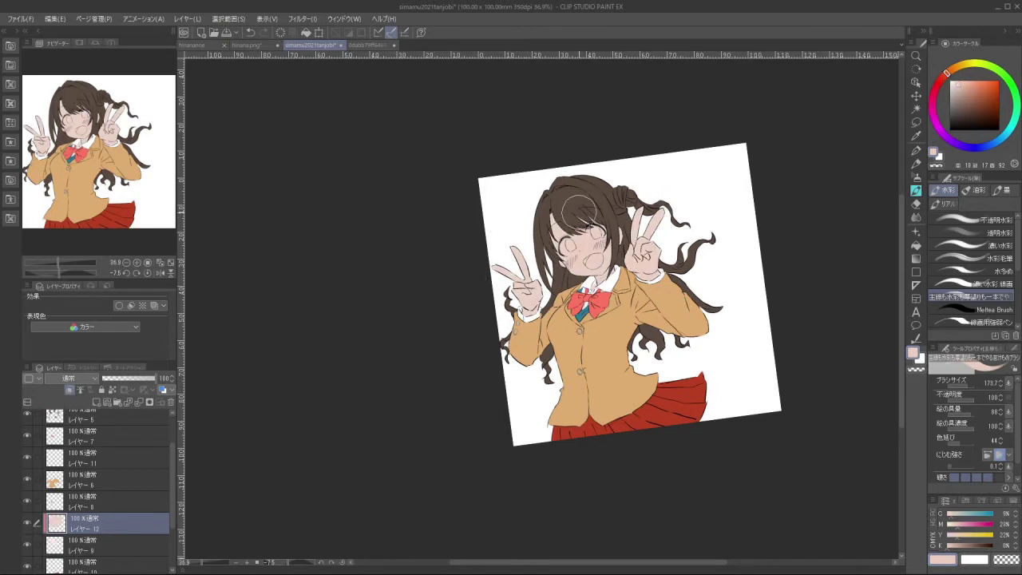
drag(703, 268, 664, 260)
scroll(663, 260, up, 2)
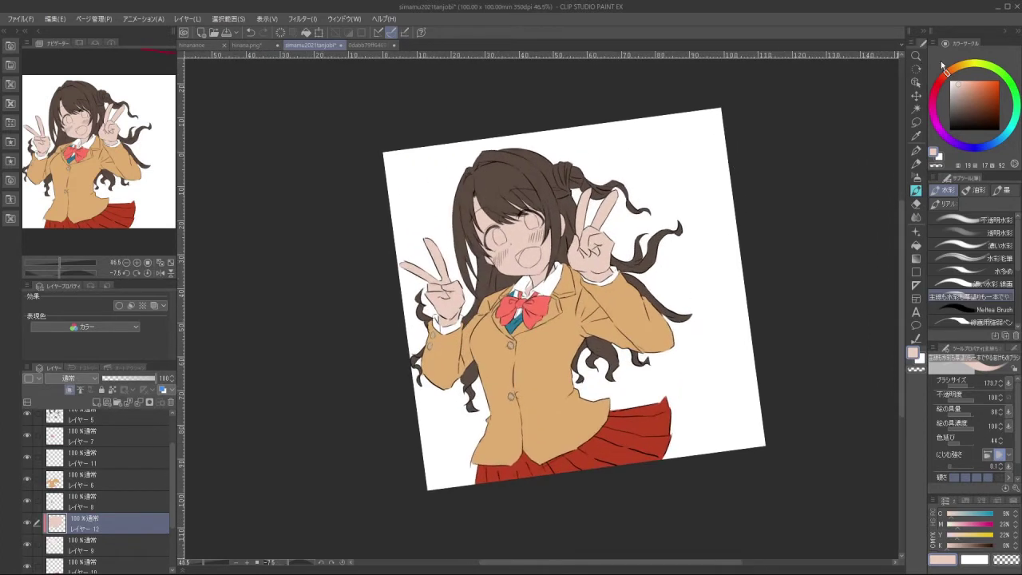
Repaint the face and both hands in a lighter skin tone of saturation 18, brightness 98, and merge the clipped layer down
click(962, 77)
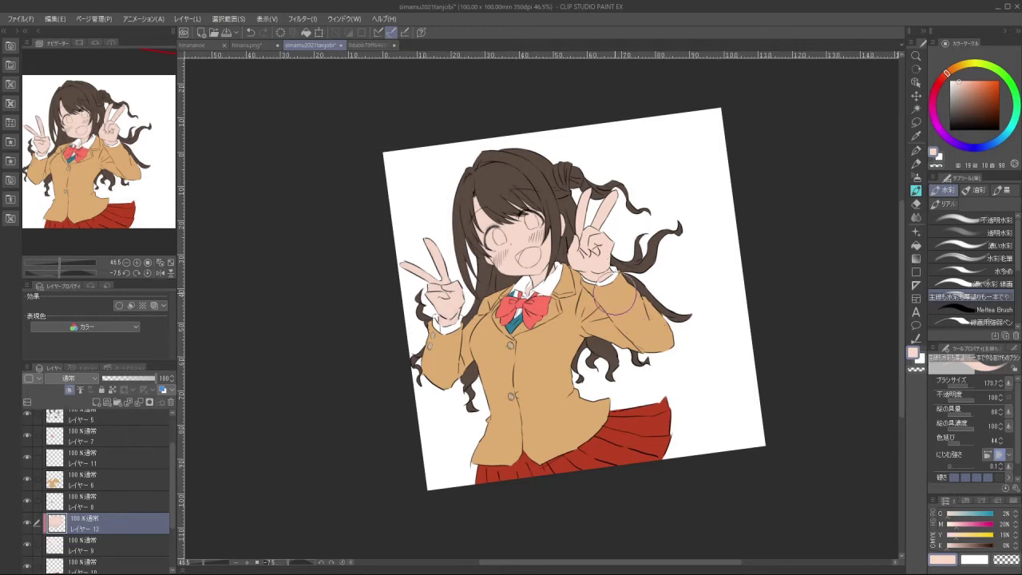
scroll(700, 392, down, 1)
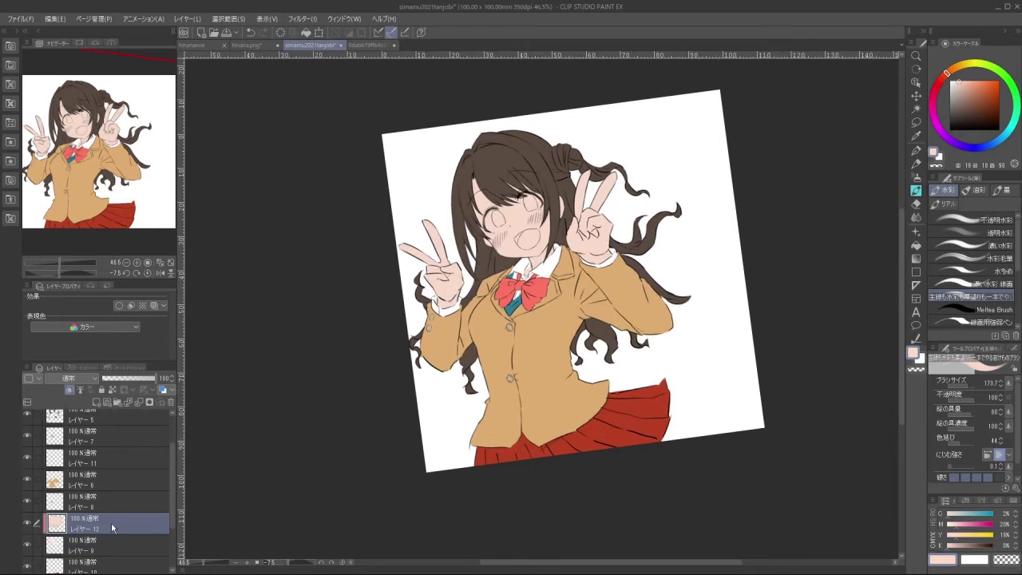
click(140, 402)
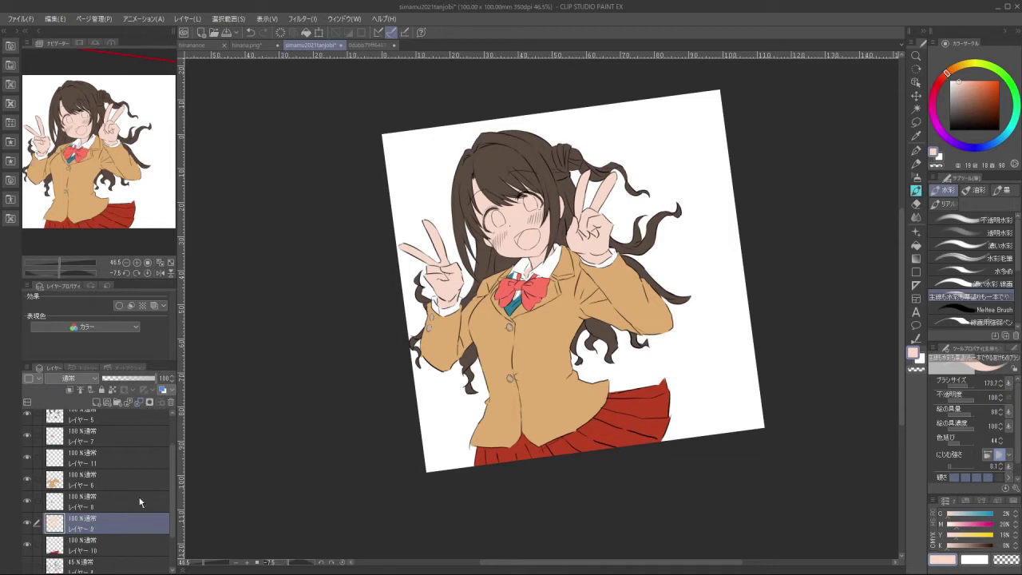
Add another new layer above skin layer レイヤー 9 and clip it to that layer
scroll(163, 472, up, 2)
click(156, 450)
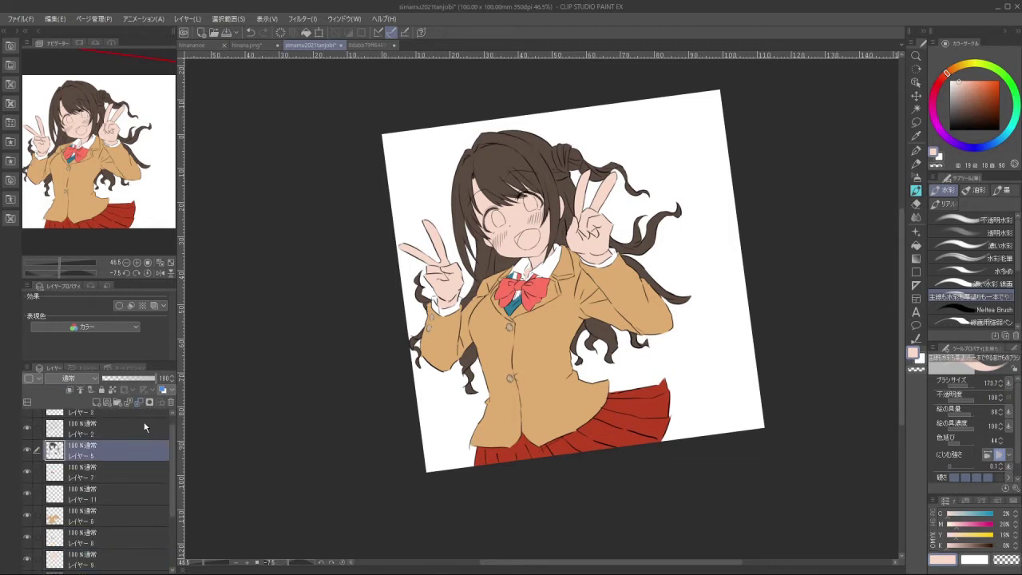
click(120, 562)
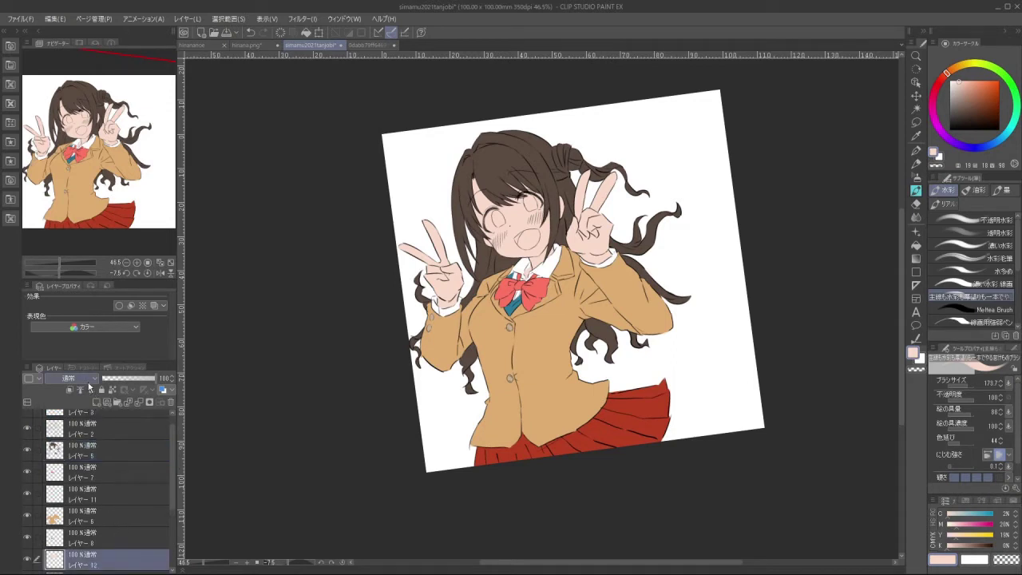
click(69, 390)
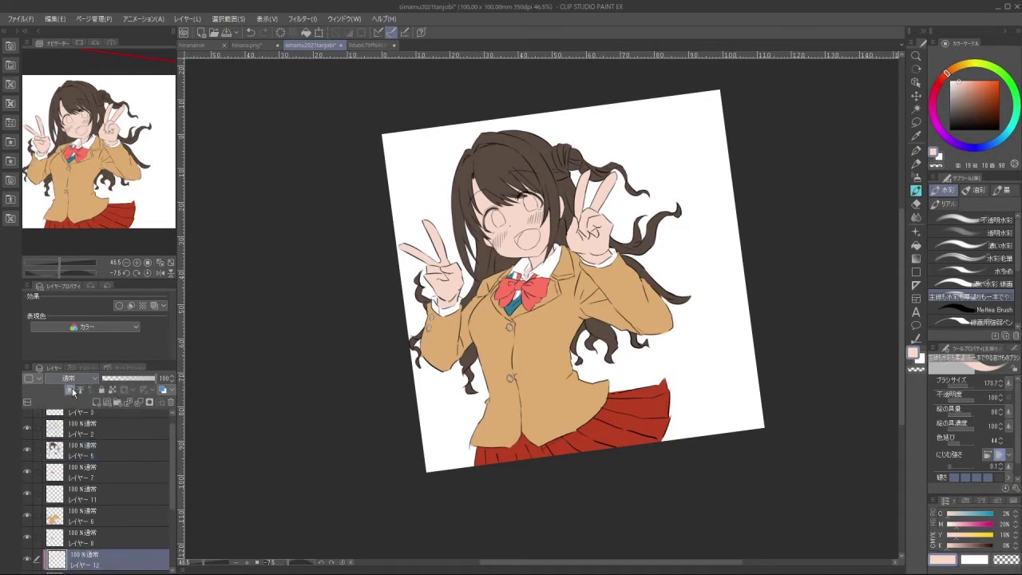
Sample the face's skin colour and shift it to a pinker shadow tone with saturation 28 and brightness 91
drag(588, 238, 590, 283)
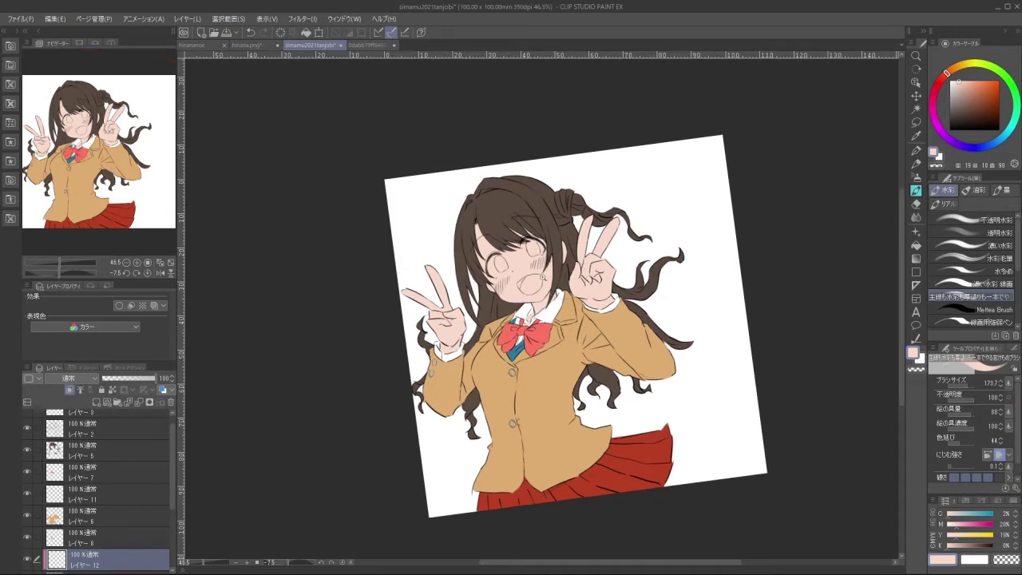
scroll(545, 276, up, 5)
alt+click(501, 241)
ctrl+alt+drag(457, 265, 424, 265)
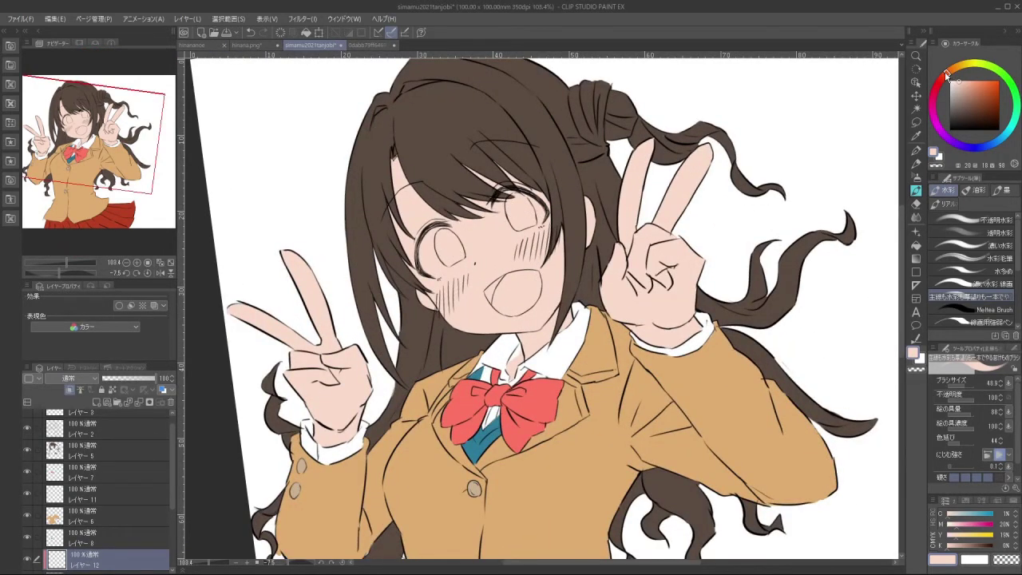
click(965, 82)
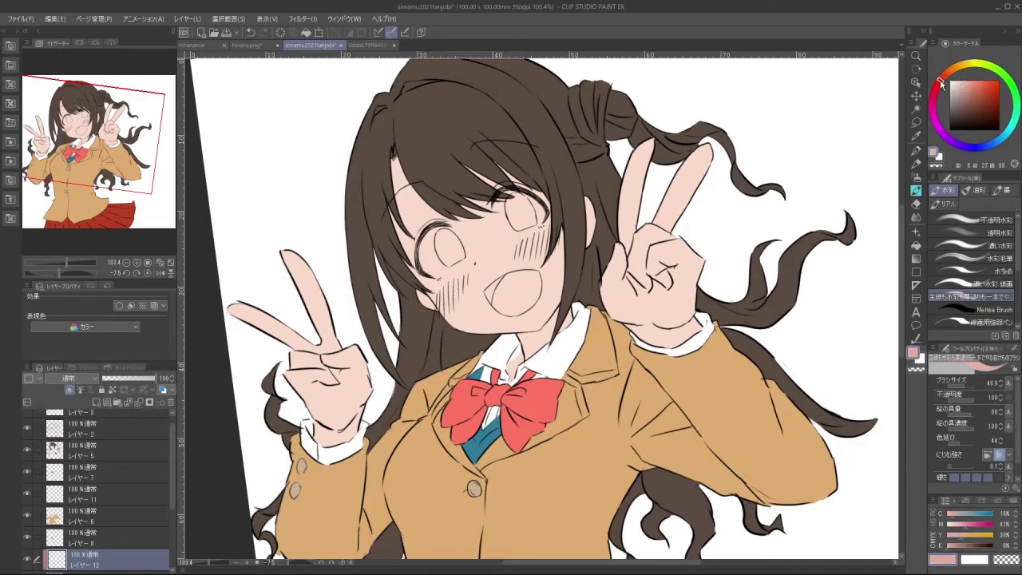
click(942, 83)
mouse_move(397, 166)
mouse_down()
mouse_move(432, 209)
mouse_move(397, 181)
mouse_up()
key(ctrl+z)
mouse_move(395, 161)
mouse_down()
mouse_move(430, 205)
mouse_move(433, 395)
mouse_move(508, 444)
mouse_move(540, 450)
mouse_move(674, 359)
mouse_up()
key(ctrl+z)
Paint pink shadow on the forehead along the hair parting with a brush size of about 20.7
key(minus)
key(minus)
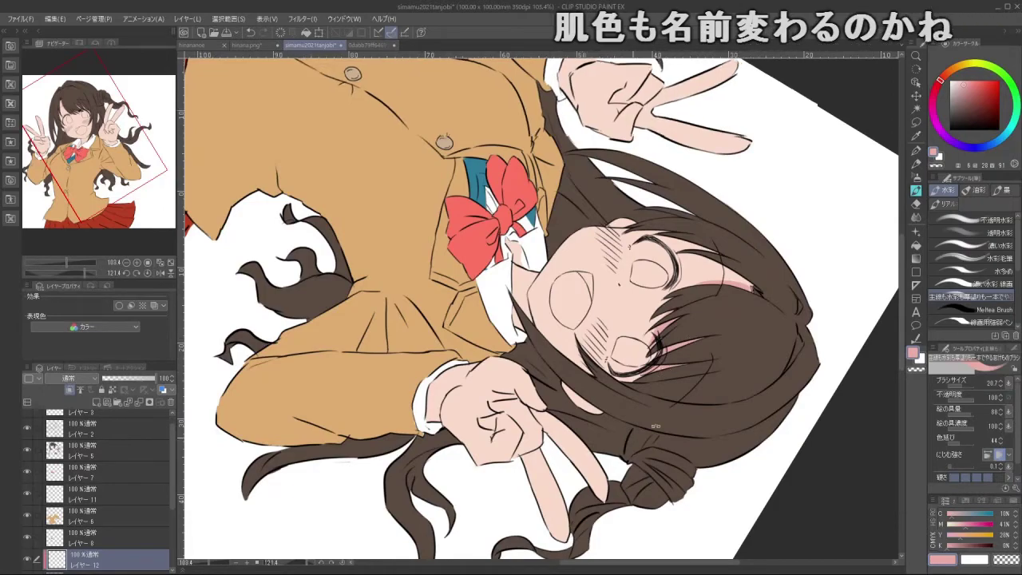
drag(656, 426, 544, 310)
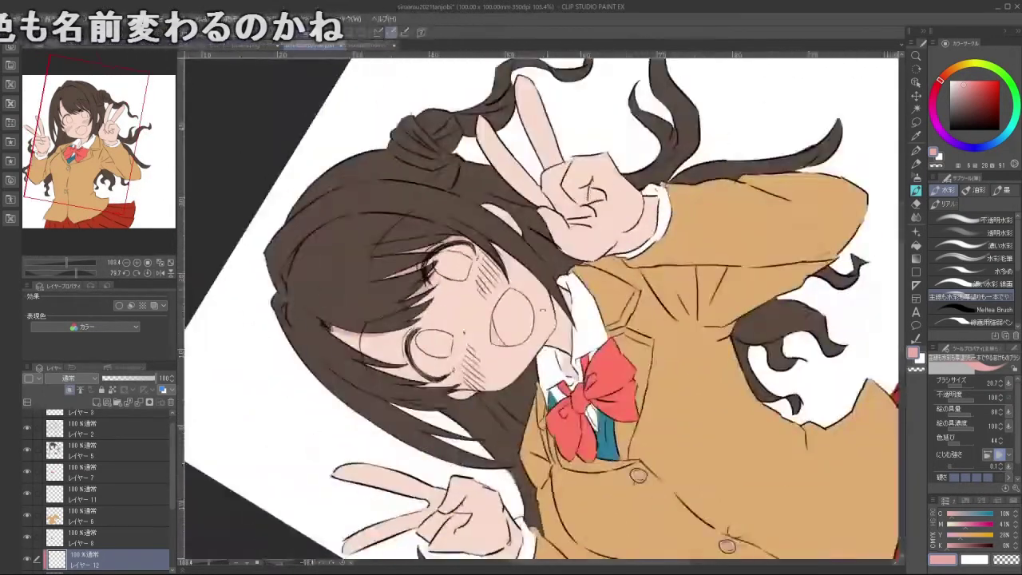
drag(344, 337, 361, 344)
mouse_move(439, 462)
mouse_down()
mouse_move(454, 472)
mouse_move(697, 399)
mouse_up()
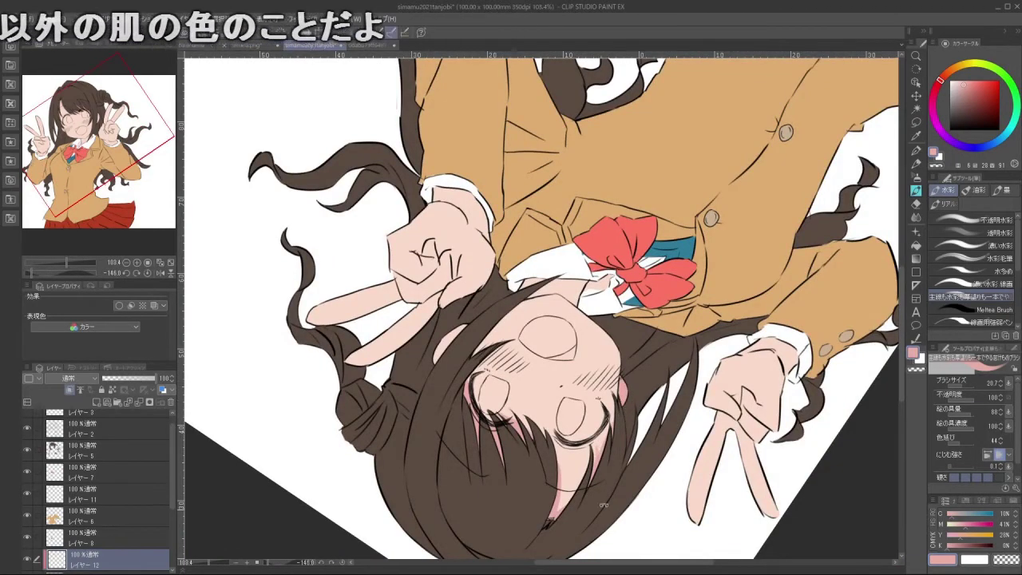
drag(604, 505, 564, 104)
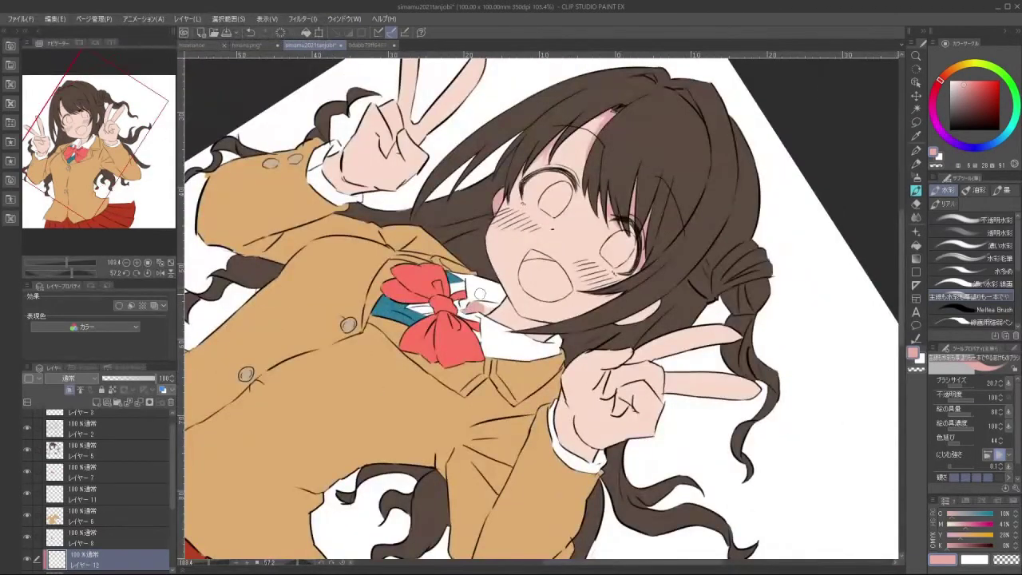
Fill the neck below the chin and between the collar flaps with the pink shadow colour
drag(473, 401, 631, 381)
drag(543, 343, 538, 361)
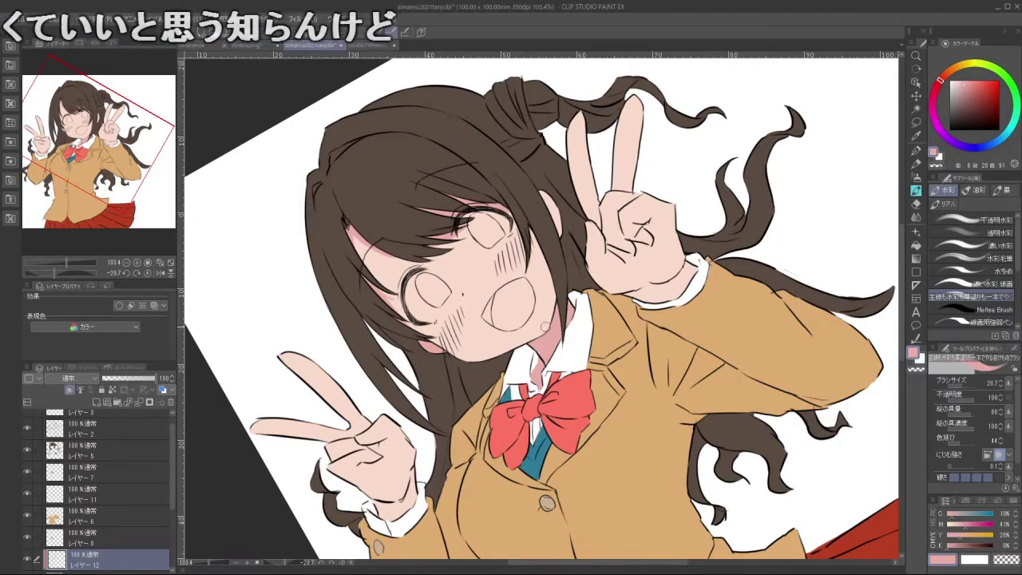
mouse_move(561, 379)
mouse_down()
mouse_move(539, 372)
mouse_move(577, 369)
mouse_up()
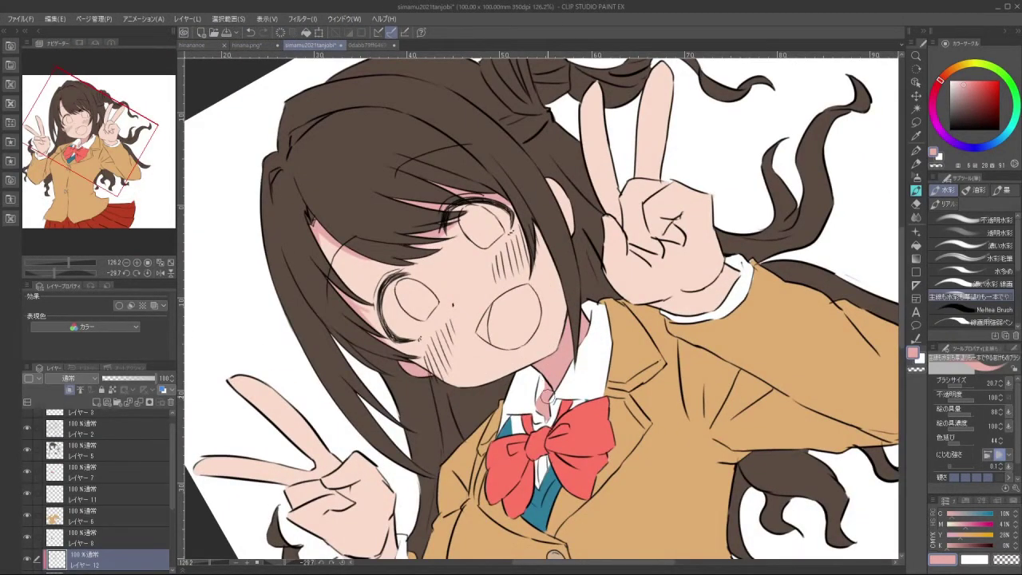
drag(548, 397, 524, 358)
Shade the skin under the fringe above the eyes and along the side of the face next to the hair lock
drag(485, 219, 520, 204)
scroll(520, 204, up, 4)
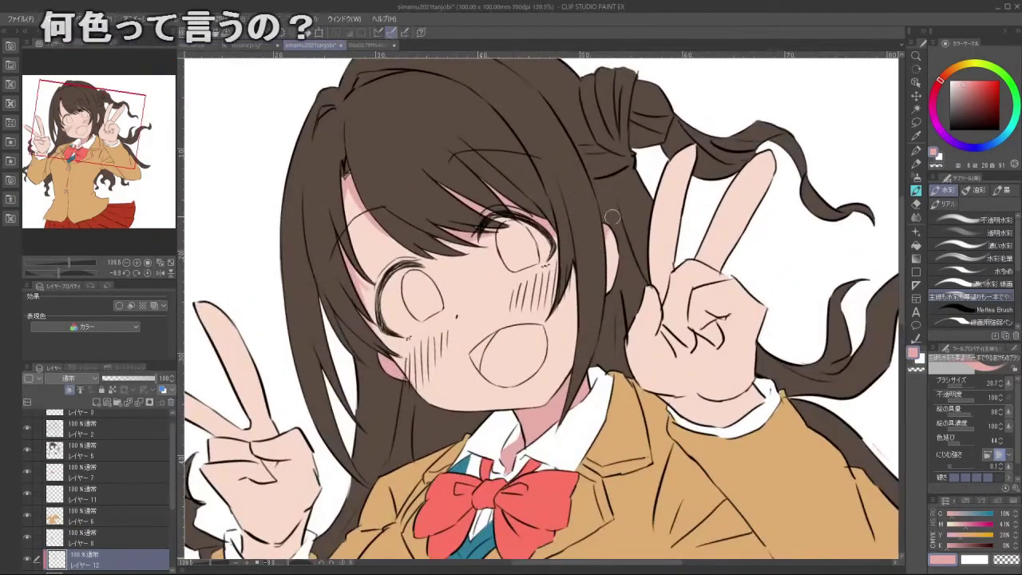
mouse_move(600, 227)
mouse_down()
mouse_move(489, 320)
mouse_move(503, 345)
mouse_up()
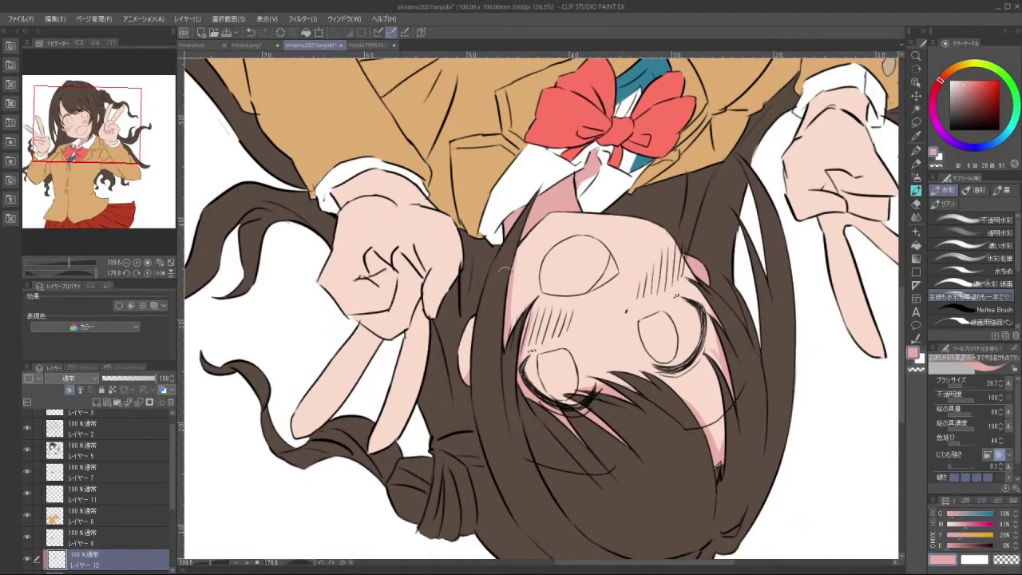
drag(502, 366, 590, 257)
drag(581, 333, 458, 415)
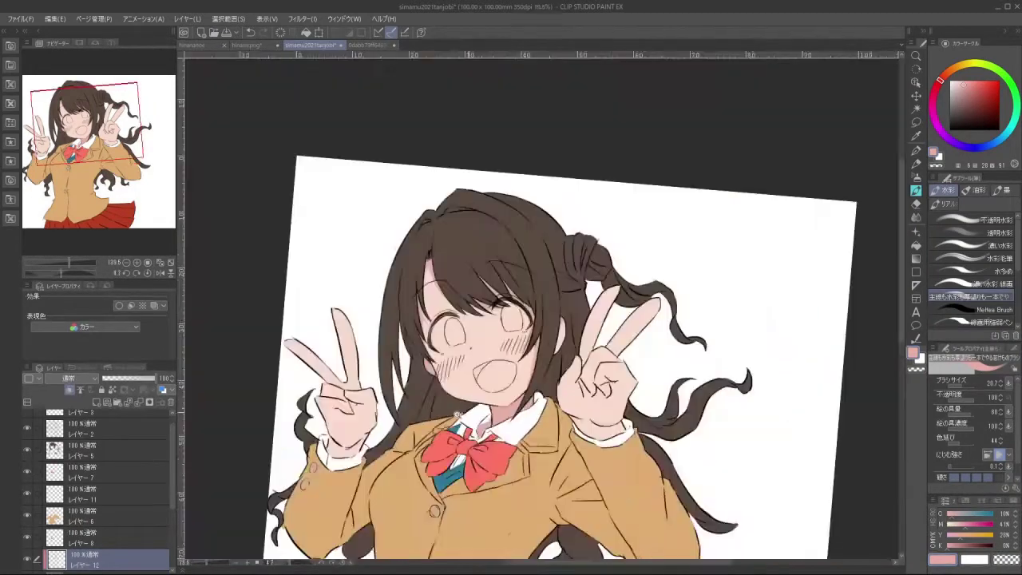
Enlarge the brush and paint pink shadow on the lower parts of the two raised fingers of her right hand
scroll(458, 415, down, 1)
scroll(457, 414, up, 3)
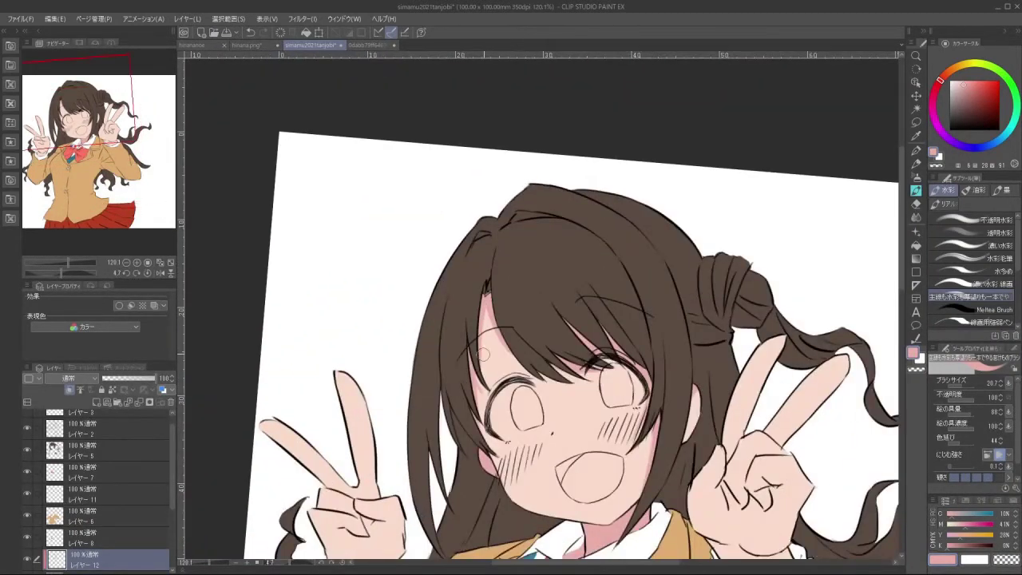
scroll(392, 410, down, 1)
scroll(378, 461, down, 1)
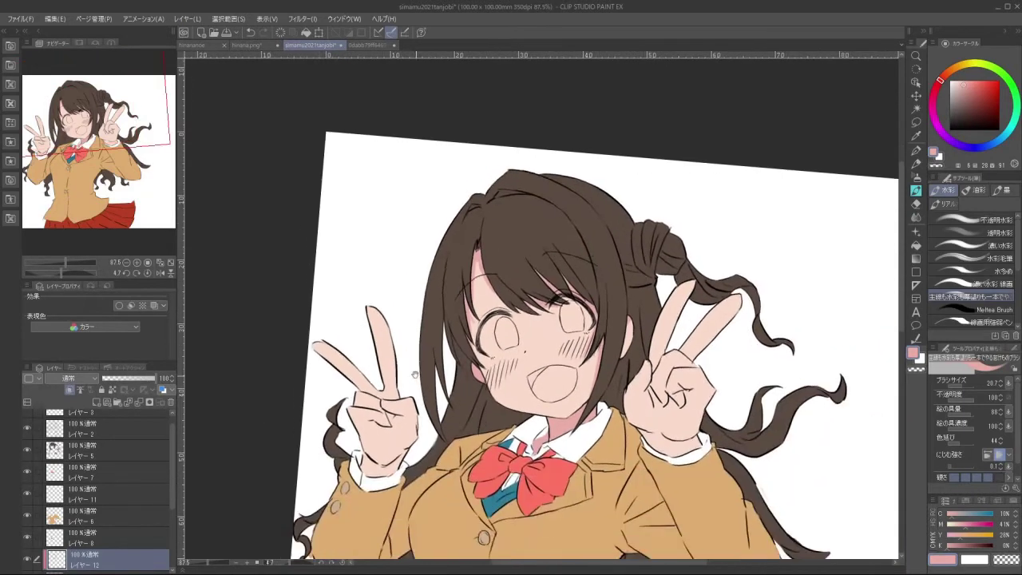
scroll(320, 347, up, 4)
mouse_move(272, 344)
mouse_down()
mouse_move(351, 400)
mouse_move(331, 376)
mouse_move(375, 417)
mouse_move(399, 420)
mouse_up()
key(bracketright)
key(bracketright)
drag(384, 366, 411, 415)
drag(470, 382, 407, 403)
mouse_move(504, 438)
mouse_down()
mouse_move(569, 440)
mouse_move(664, 249)
mouse_up()
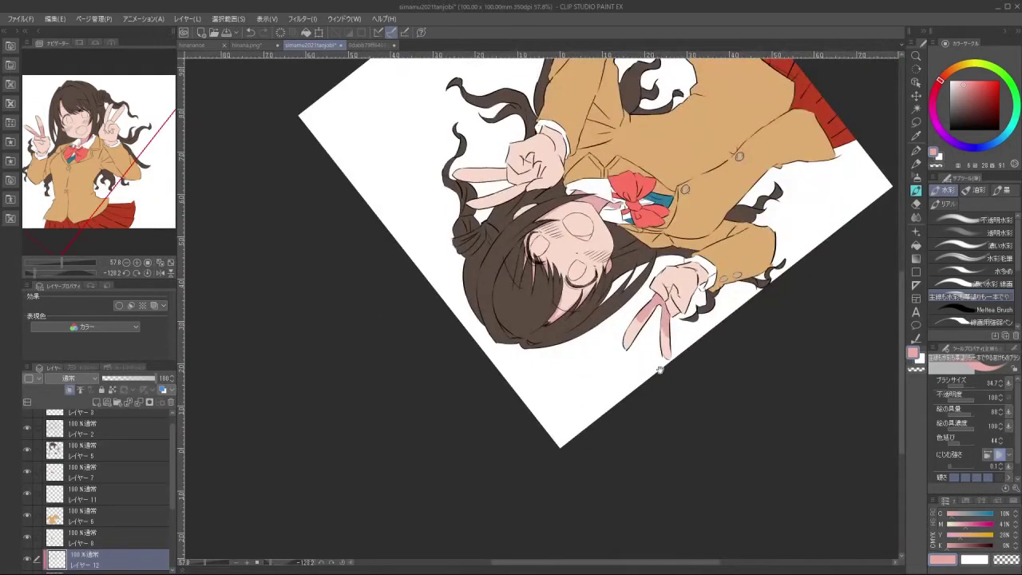
Shade the folded fingers and palm of her right hand with the pink shadow colour
drag(660, 370, 613, 406)
drag(537, 418, 470, 390)
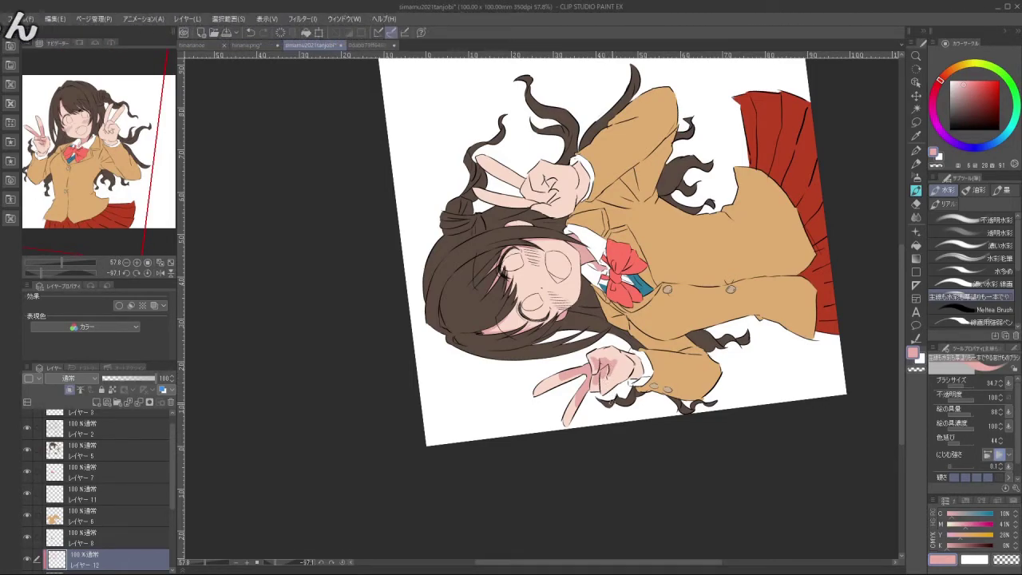
drag(634, 440, 605, 255)
mouse_move(464, 305)
mouse_down()
mouse_move(491, 318)
mouse_move(483, 369)
mouse_move(589, 398)
mouse_move(555, 413)
mouse_up()
key(ctrl+z)
Add pink shadow to her right wrist next to the shirt cuff
mouse_move(619, 443)
mouse_down()
mouse_move(570, 424)
mouse_move(616, 439)
mouse_move(638, 388)
mouse_up()
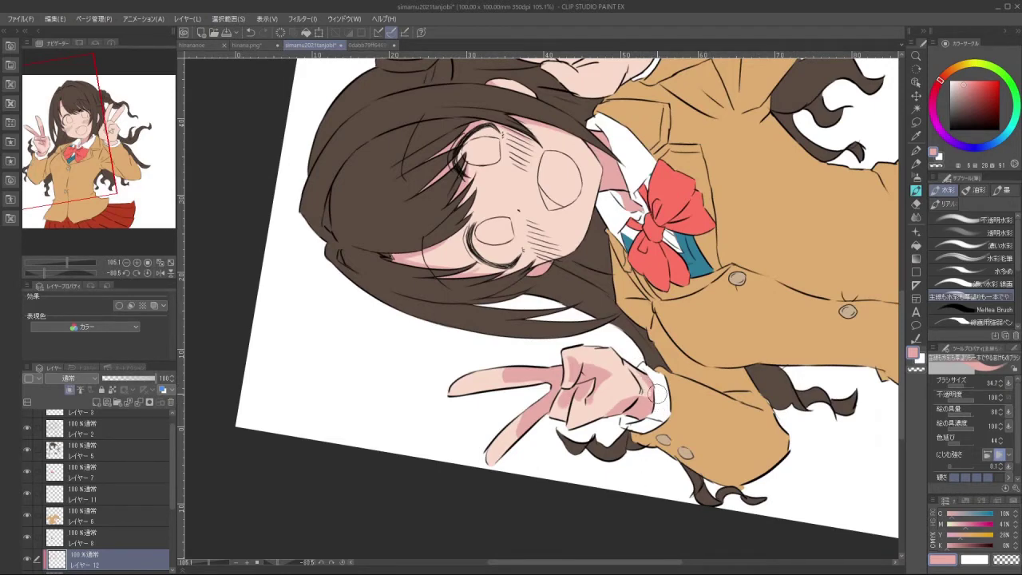
drag(623, 485, 639, 318)
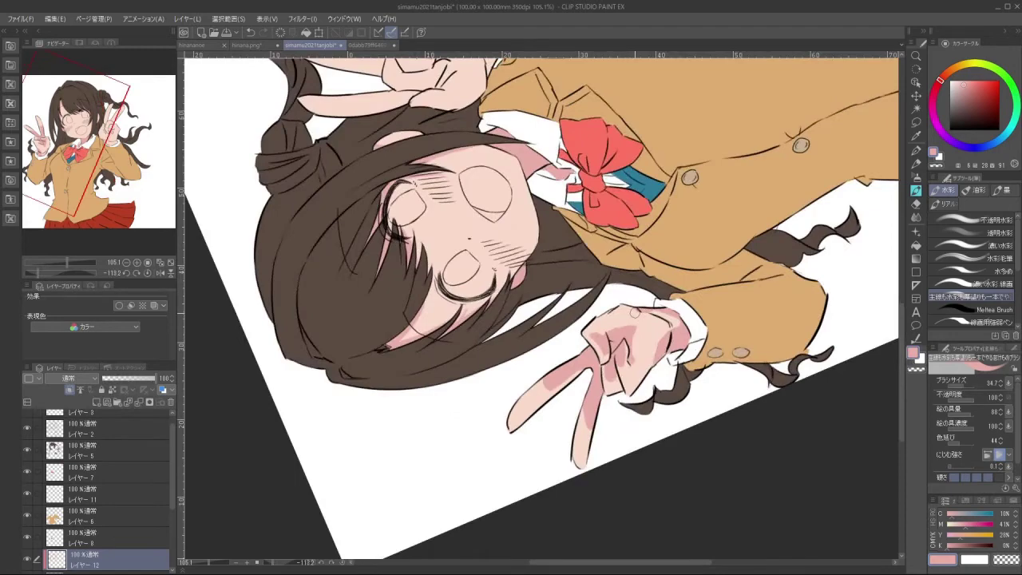
drag(640, 370, 448, 383)
drag(631, 467, 715, 319)
drag(416, 444, 689, 269)
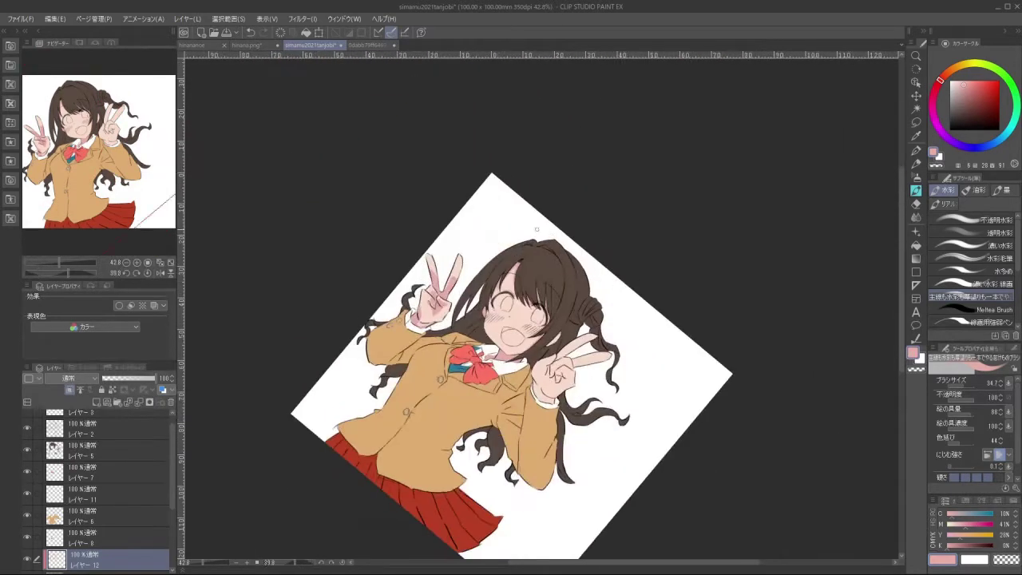
Refine the pink shadow around the folded fingers of her right hand
drag(374, 348, 460, 281)
scroll(459, 281, up, 1)
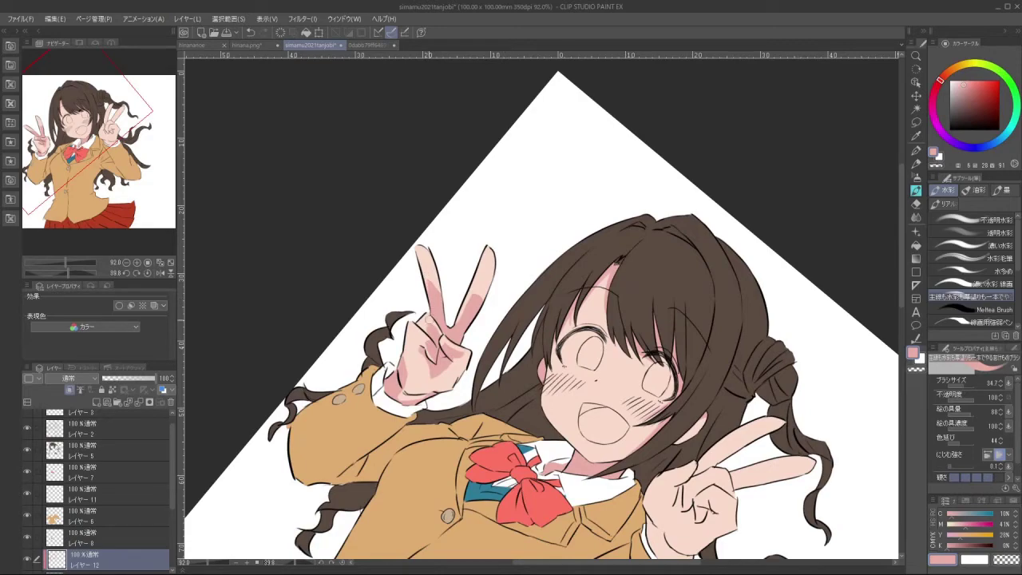
mouse_move(434, 436)
mouse_down()
mouse_move(613, 456)
mouse_move(675, 382)
mouse_up()
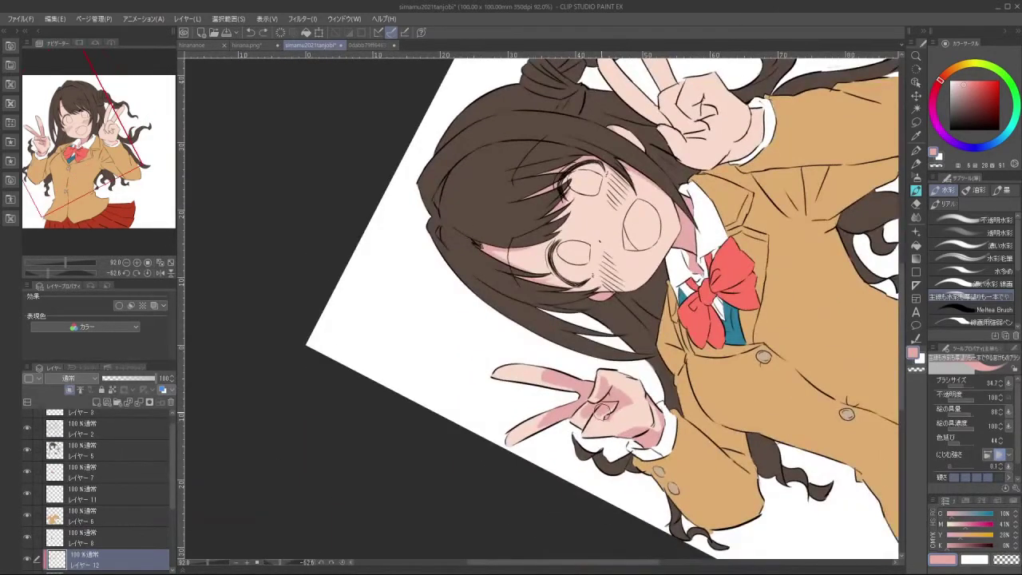
drag(601, 414, 588, 411)
scroll(654, 439, down, 5)
drag(697, 430, 613, 393)
scroll(614, 393, up, 4)
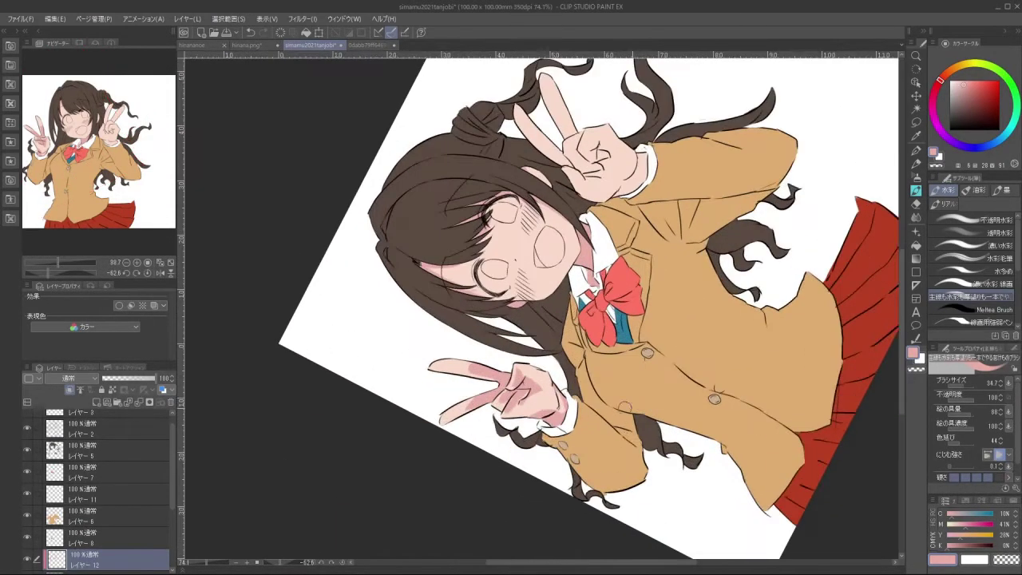
Paint pink shadow at the base of the two raised fingers of her left hand
drag(589, 128, 729, 345)
scroll(717, 382, down, 4)
scroll(655, 385, up, 6)
mouse_move(717, 382)
mouse_down()
mouse_move(655, 390)
mouse_move(680, 329)
mouse_move(634, 367)
mouse_move(703, 382)
mouse_up()
key(ctrl+z)
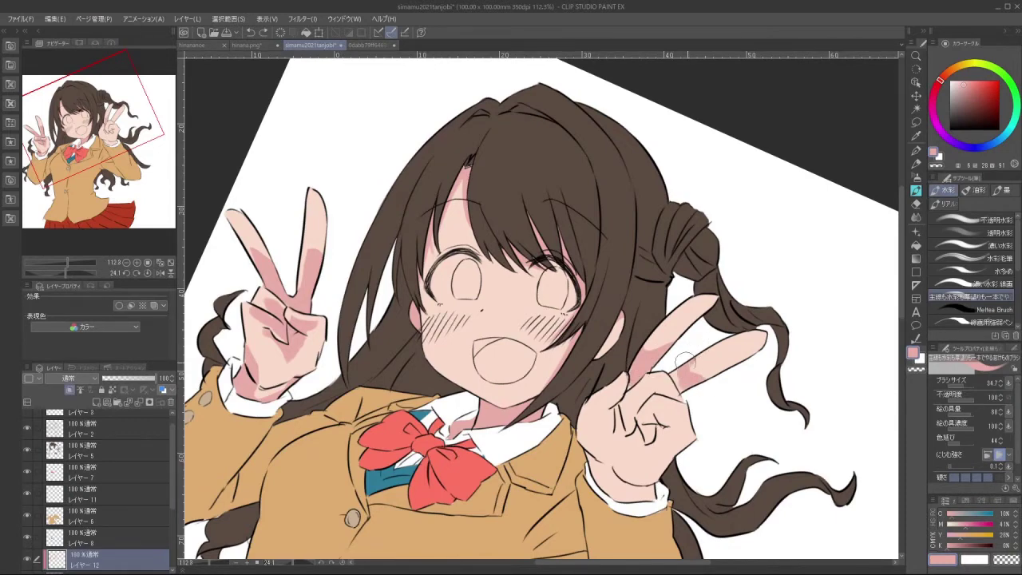
drag(667, 477, 715, 427)
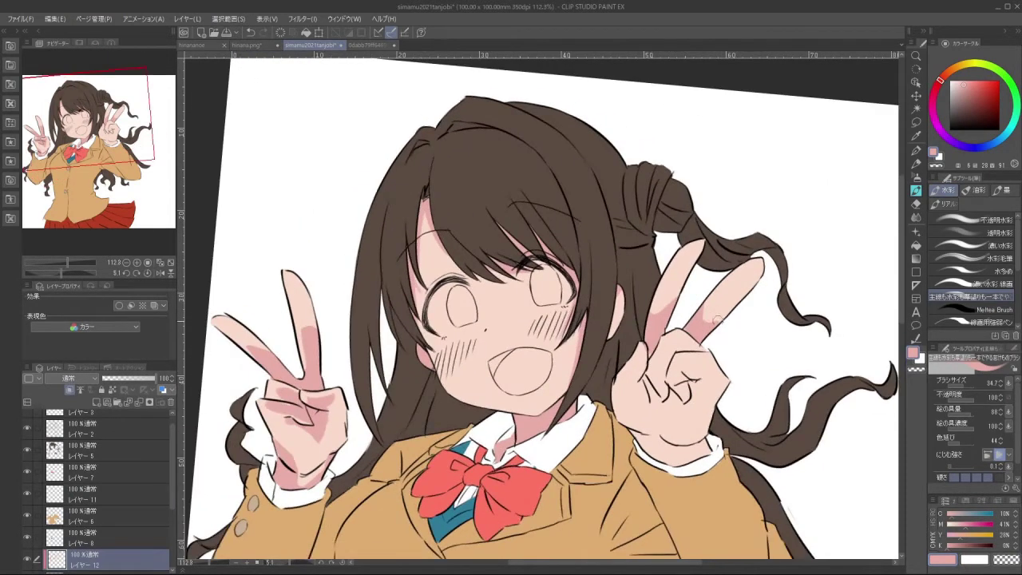
mouse_move(716, 318)
mouse_down()
mouse_move(757, 303)
mouse_move(700, 334)
mouse_up()
mouse_move(730, 301)
mouse_down()
mouse_move(670, 171)
mouse_move(364, 247)
mouse_move(365, 372)
mouse_move(471, 483)
mouse_move(667, 448)
mouse_move(725, 286)
mouse_up()
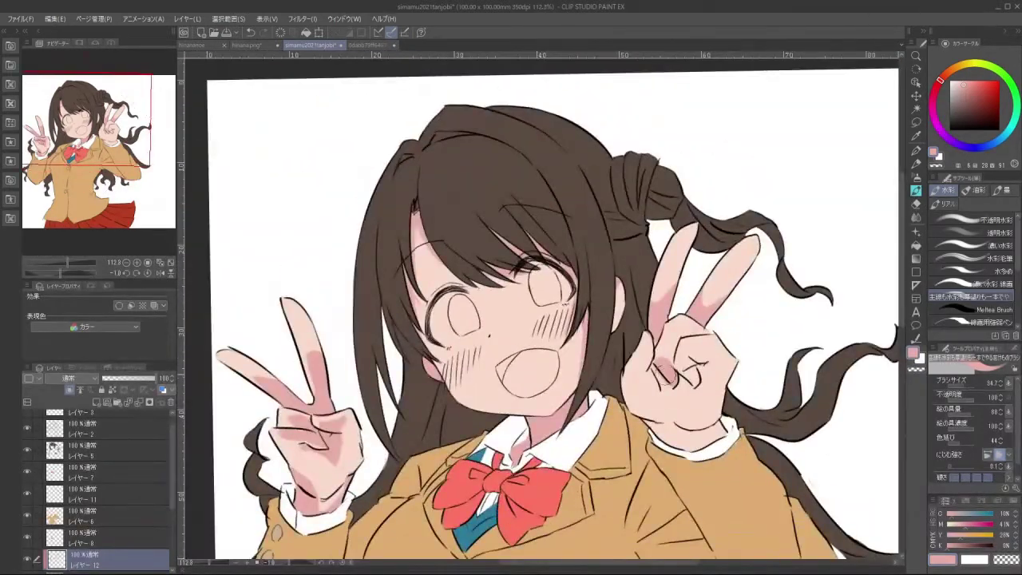
Shade the gaps between and beneath the folded fingers of her left hand
drag(664, 373, 665, 363)
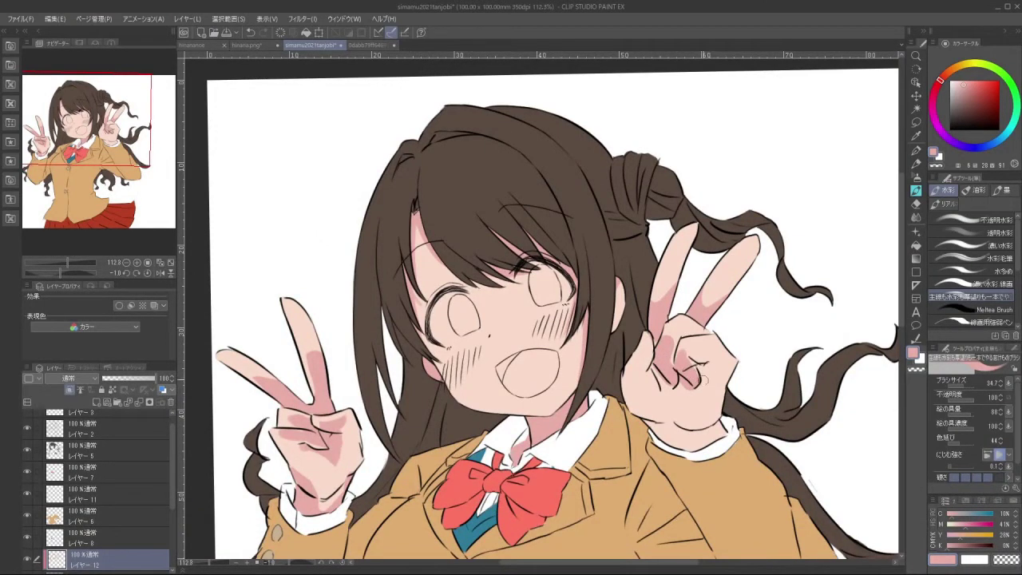
drag(689, 390, 661, 377)
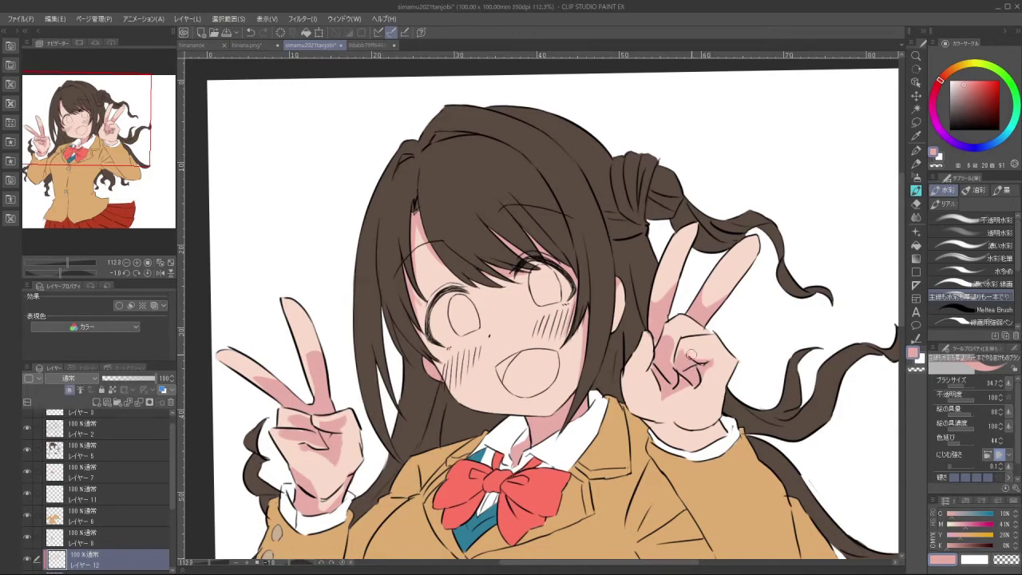
mouse_move(683, 496)
mouse_down()
mouse_move(760, 224)
mouse_move(641, 96)
mouse_move(408, 117)
mouse_move(564, 489)
mouse_move(501, 420)
mouse_up()
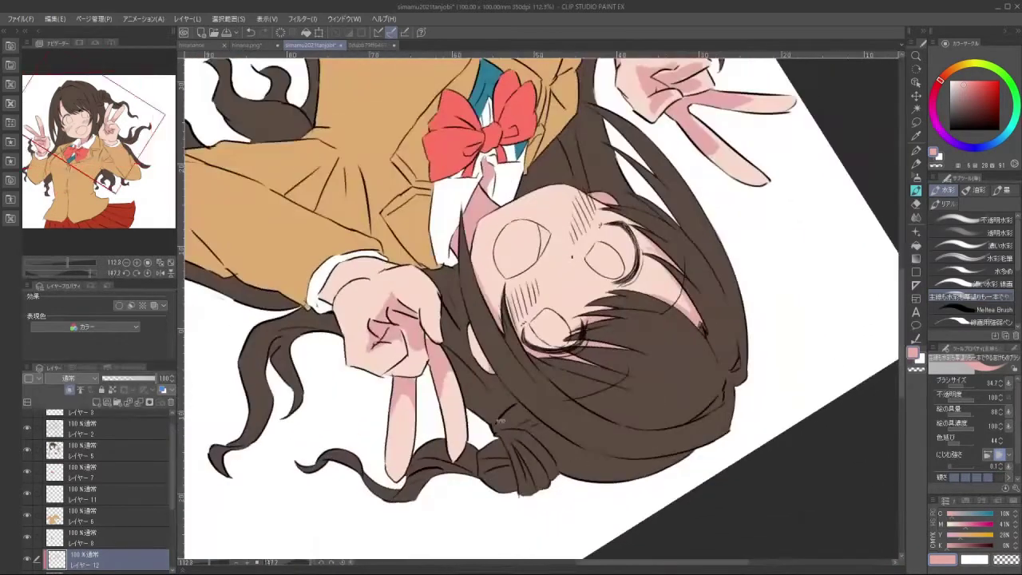
click(152, 429)
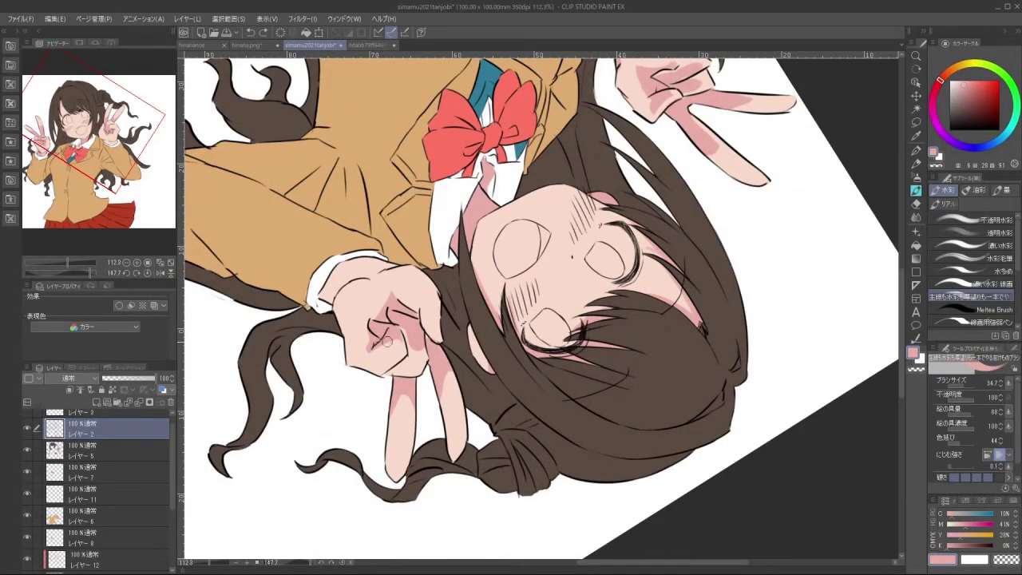
mouse_move(376, 416)
mouse_down()
mouse_move(508, 451)
mouse_move(577, 444)
mouse_move(651, 382)
mouse_up()
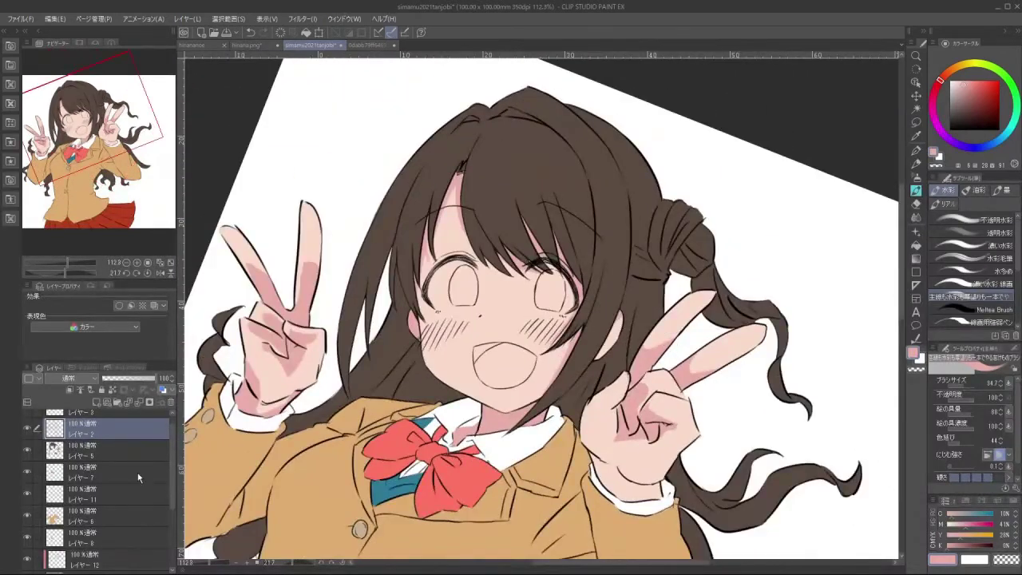
click(162, 560)
drag(797, 536, 845, 466)
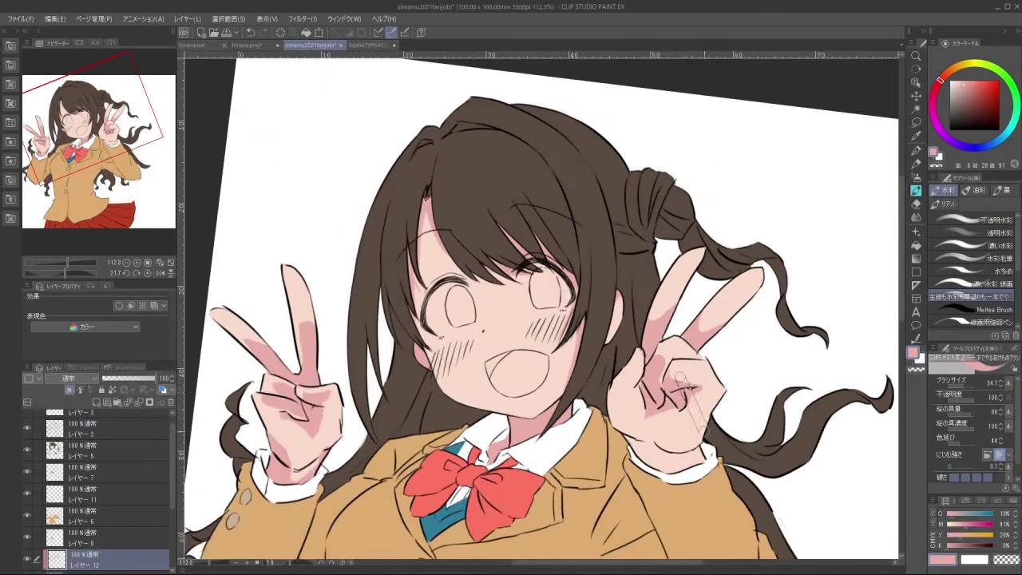
key(ctrl+z)
mouse_move(688, 390)
mouse_down()
mouse_move(679, 411)
mouse_move(684, 405)
mouse_up()
key(ctrl+z)
key(ctrl+z)
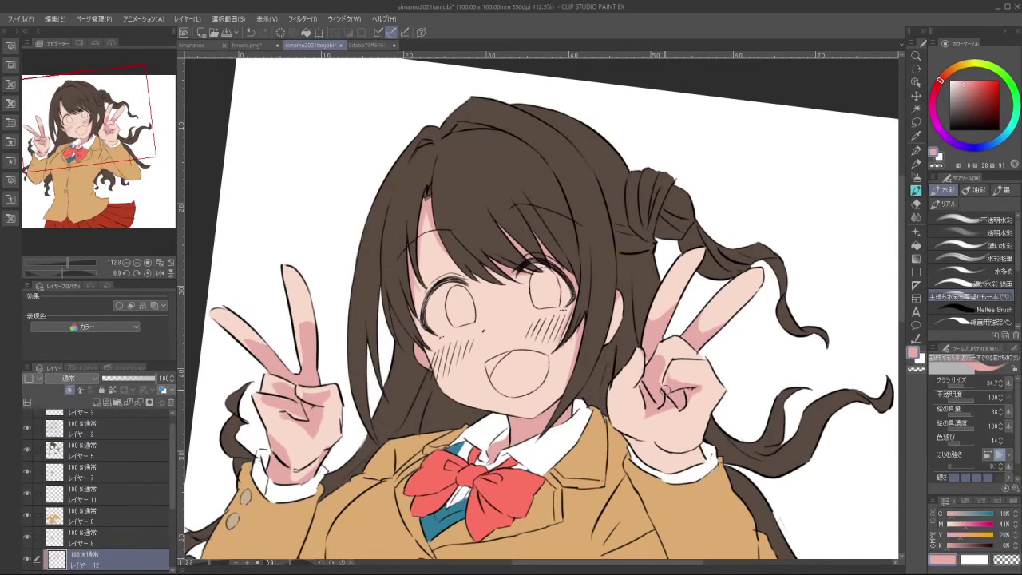
Paint pink shadow on her left wrist just above the shirt cuff
key(minus)
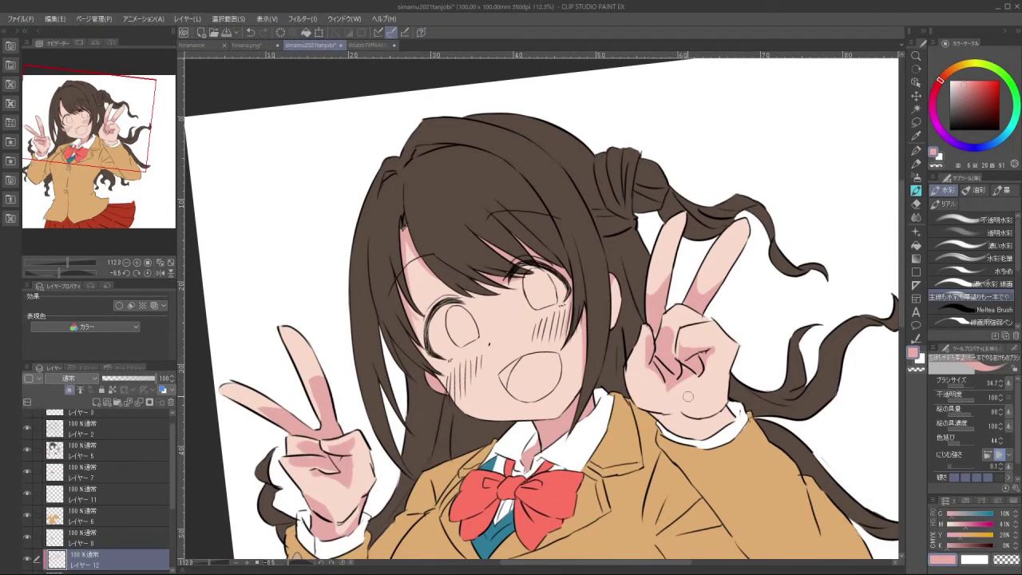
drag(665, 413, 638, 398)
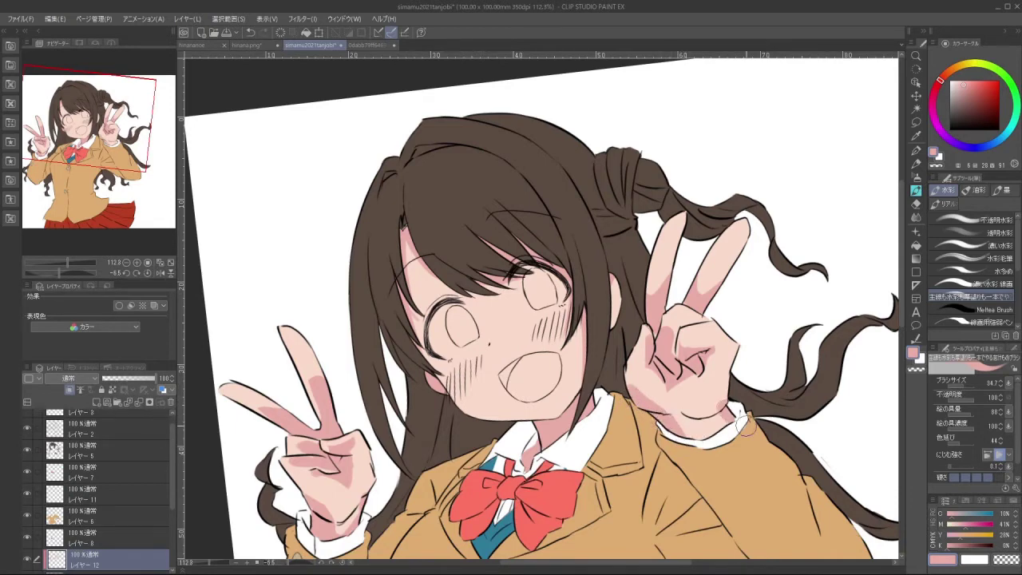
drag(728, 406, 724, 424)
key(ctrl+z)
drag(708, 351, 724, 345)
Place a small pink shadow at the tip of the nose, undoing and repainting it until it fits
drag(664, 395, 599, 392)
mouse_move(647, 372)
mouse_down()
mouse_move(564, 231)
mouse_move(639, 232)
mouse_up()
mouse_move(408, 417)
mouse_down()
mouse_move(587, 404)
mouse_move(576, 276)
mouse_up()
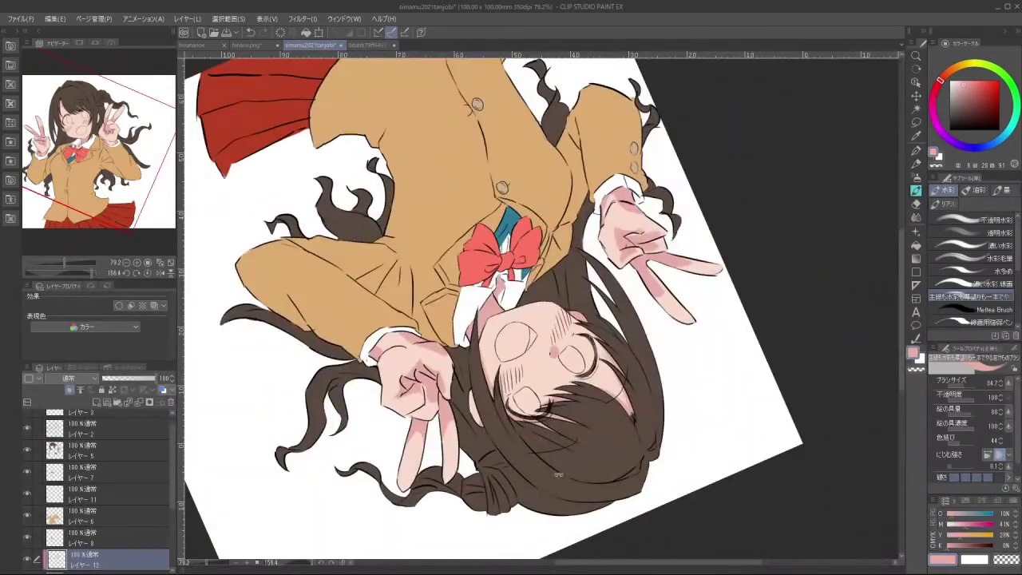
mouse_move(559, 474)
mouse_down()
mouse_move(645, 217)
mouse_move(596, 235)
mouse_up()
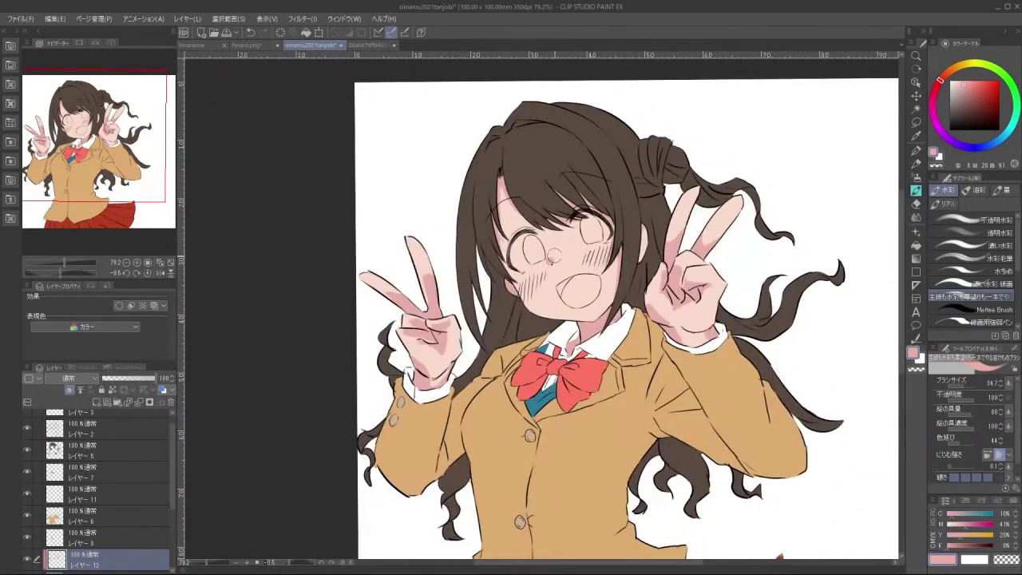
key(ctrl+z)
drag(552, 262, 556, 256)
key(ctrl+z)
drag(605, 320, 557, 346)
drag(560, 345, 567, 195)
drag(577, 373, 572, 441)
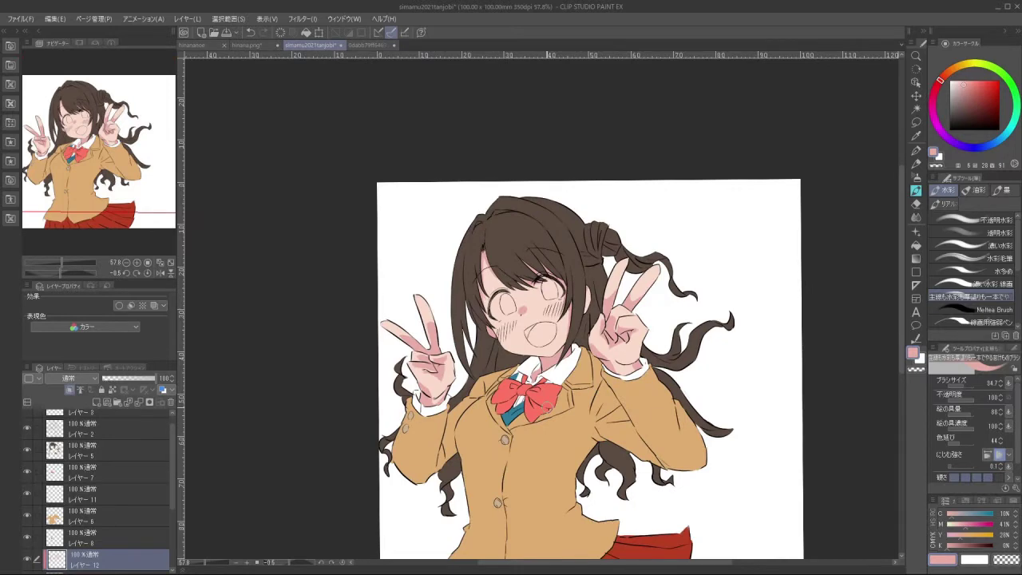
drag(677, 331, 680, 289)
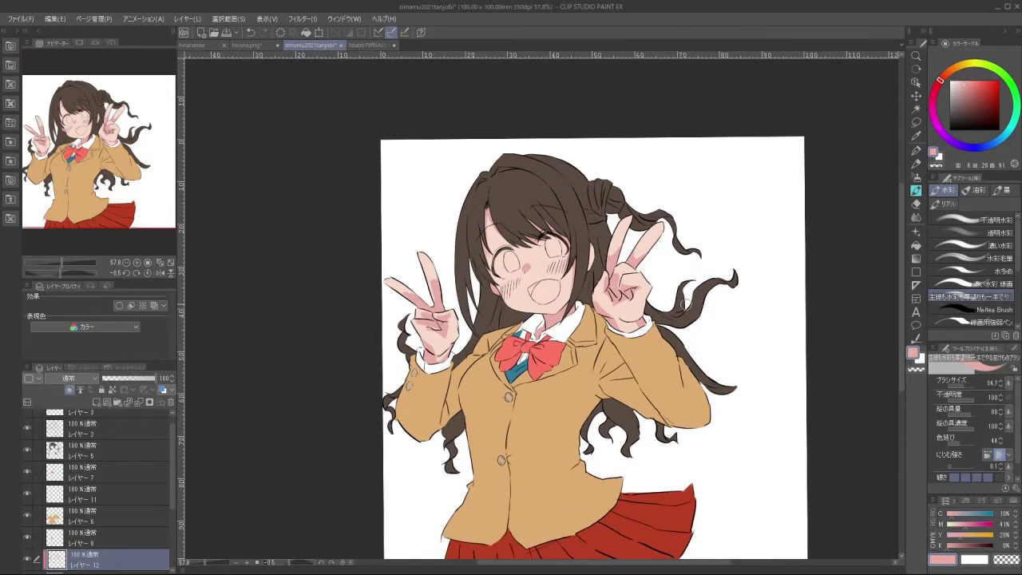
Undo the last stroke and repaint pink shadow across the lower part of the two raised fingers of her left hand
scroll(652, 249, up, 2)
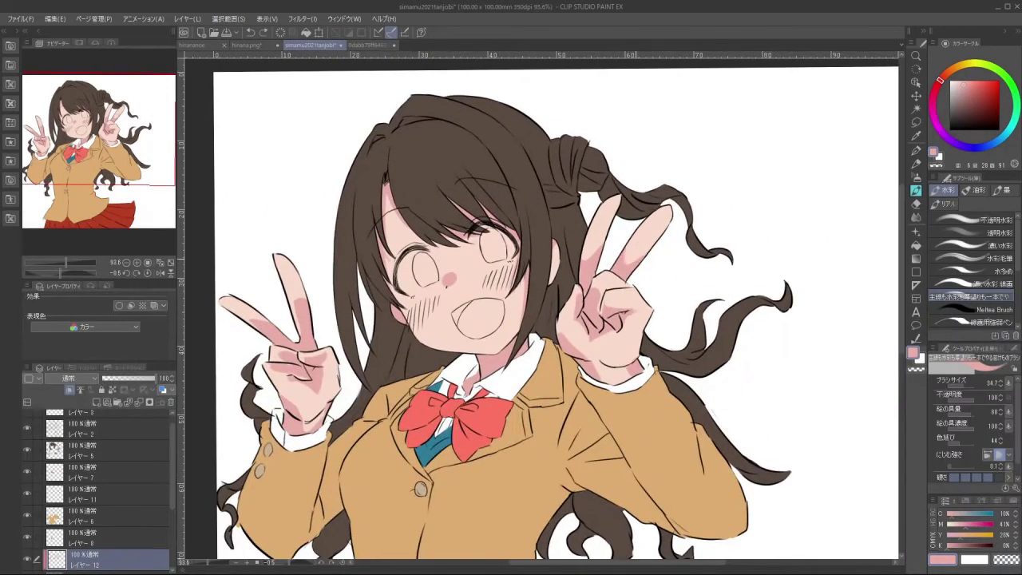
key(ctrl+z)
mouse_move(617, 262)
mouse_down()
mouse_move(644, 250)
mouse_move(628, 268)
mouse_up()
drag(581, 272, 598, 251)
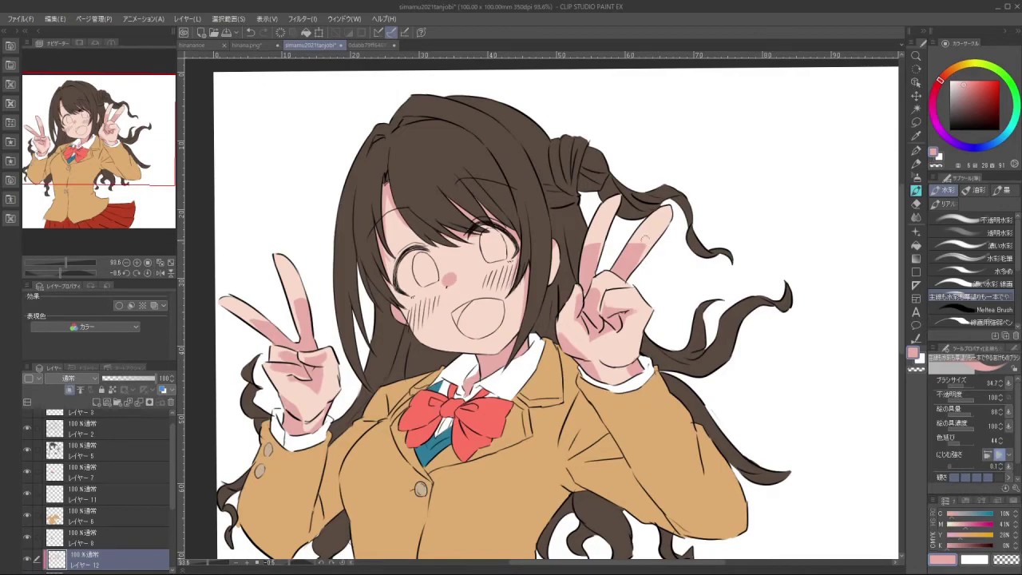
drag(578, 189, 637, 234)
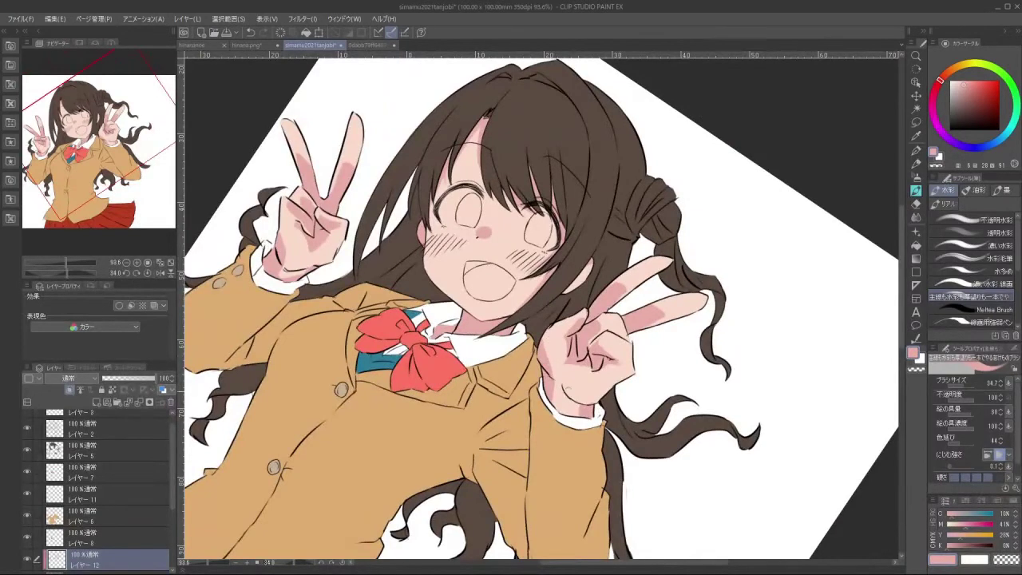
drag(610, 486, 628, 329)
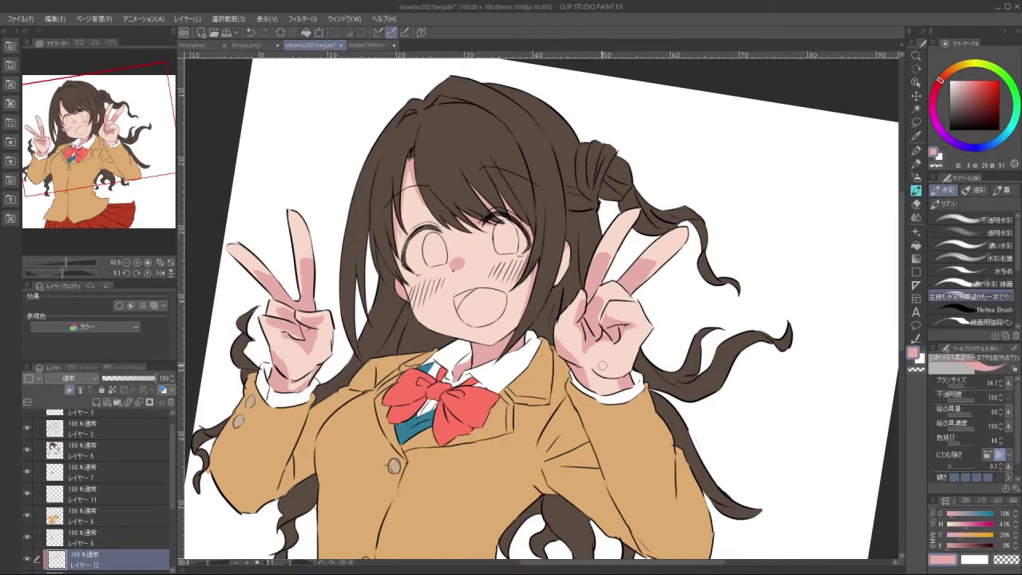
drag(644, 402, 571, 445)
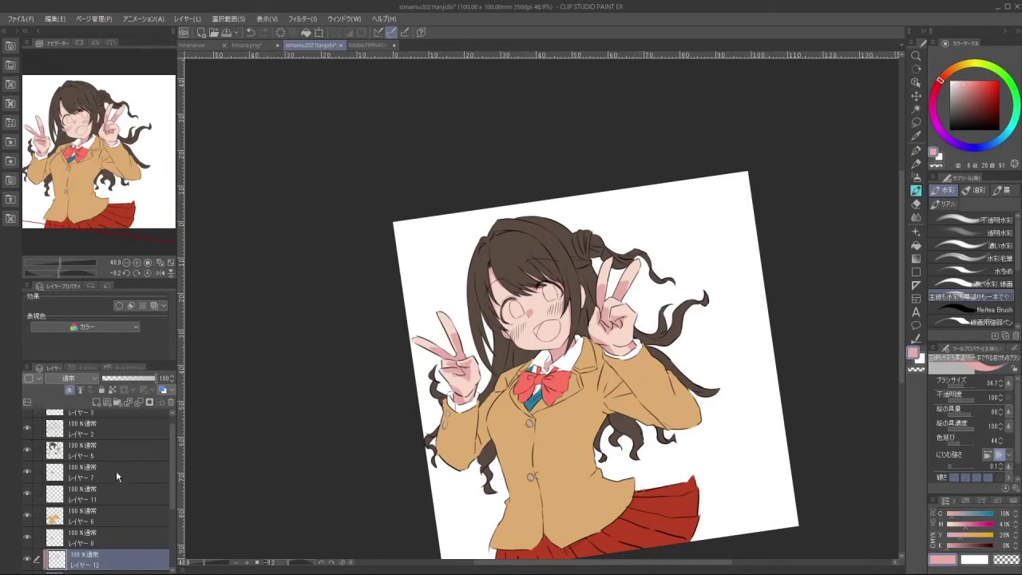
Create a new layer above the blazer's base colour layer and clip it to that layer
click(136, 522)
click(96, 402)
click(70, 390)
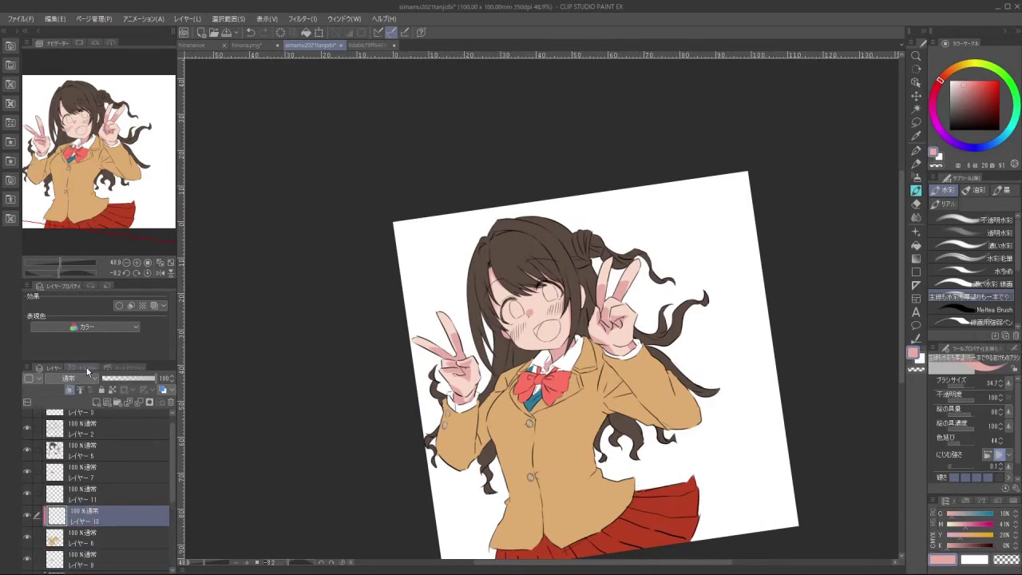
Sample the blazer's tan and shift it to a darker reddish brown with hue 24, saturation 54 and value 73
mouse_move(559, 400)
mouse_down()
mouse_move(553, 385)
mouse_move(553, 396)
mouse_up()
alt+click(548, 392)
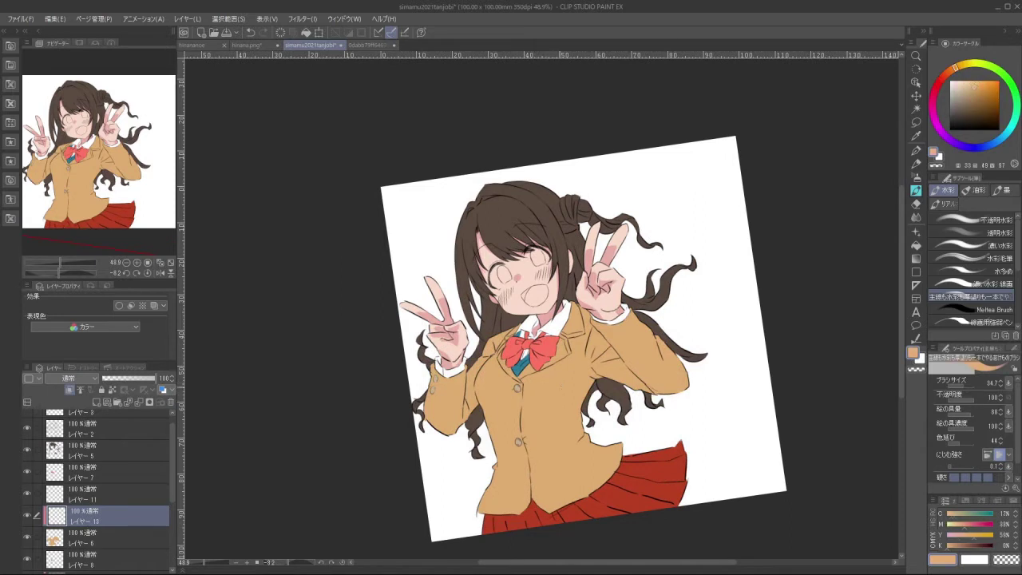
drag(976, 89, 950, 72)
mouse_move(570, 330)
mouse_down()
mouse_move(585, 330)
mouse_move(562, 317)
mouse_move(568, 309)
mouse_up()
key(ctrl+z)
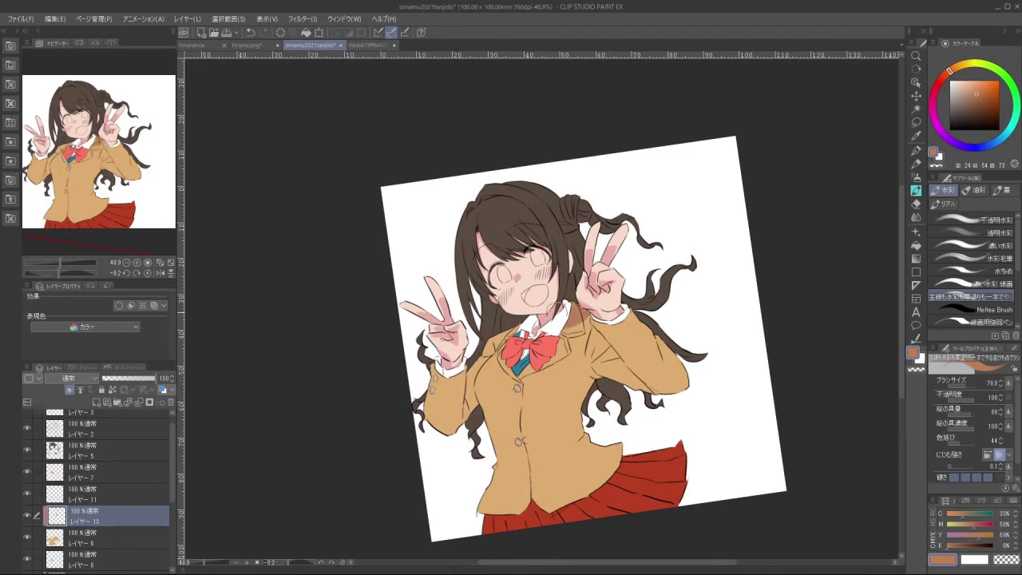
Paint brown shadows on the blazer's shoulders beside the collar and along the cuff, outer edge and elbow of her right sleeve
scroll(489, 357, up, 2)
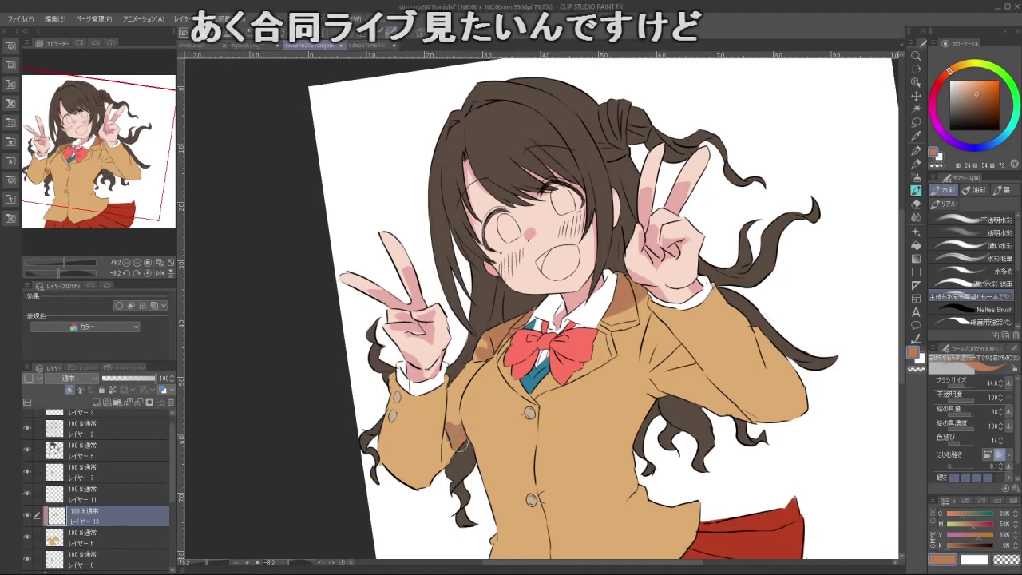
drag(444, 471, 453, 477)
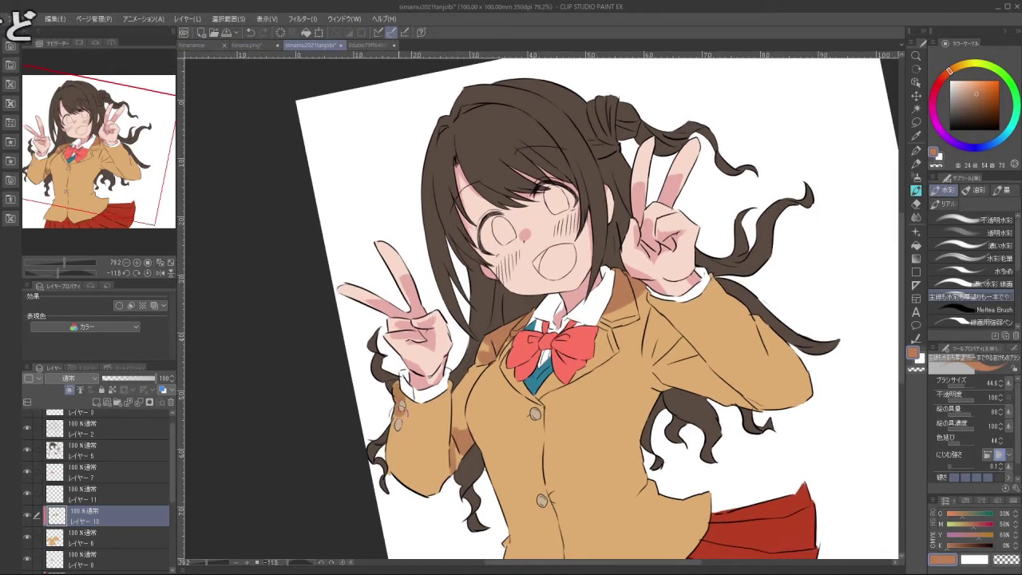
mouse_move(399, 392)
mouse_down()
mouse_move(393, 452)
mouse_move(424, 498)
mouse_up()
mouse_move(386, 450)
mouse_down()
mouse_move(422, 495)
mouse_move(448, 477)
mouse_up()
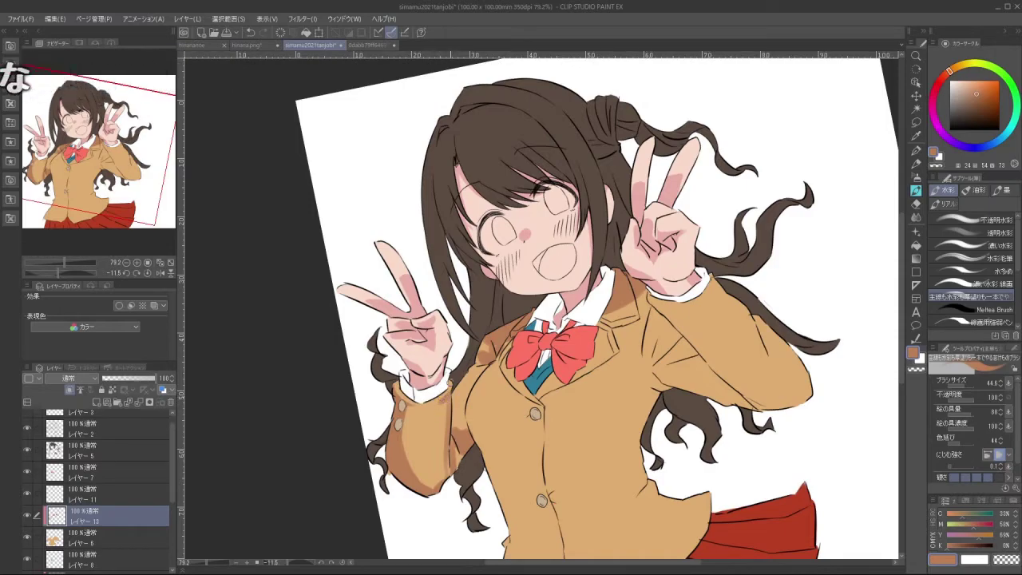
drag(416, 469, 378, 427)
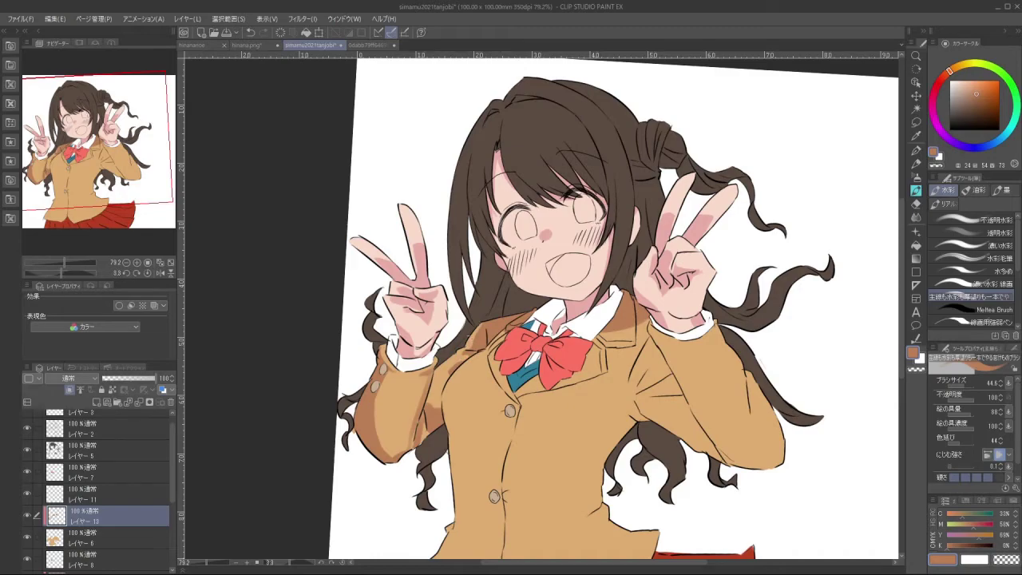
Shade the folds between her left armpit and upper sleeve in brown, undoing the strokes that do not fit
drag(603, 164, 633, 186)
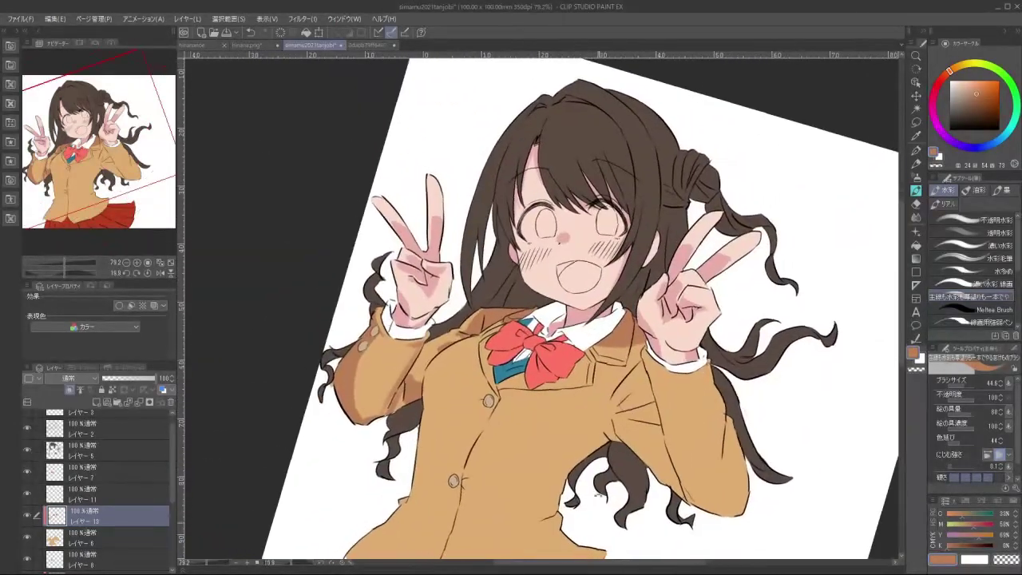
mouse_move(642, 389)
mouse_down()
mouse_move(619, 410)
mouse_move(644, 398)
mouse_move(627, 418)
mouse_up()
key(ctrl+z)
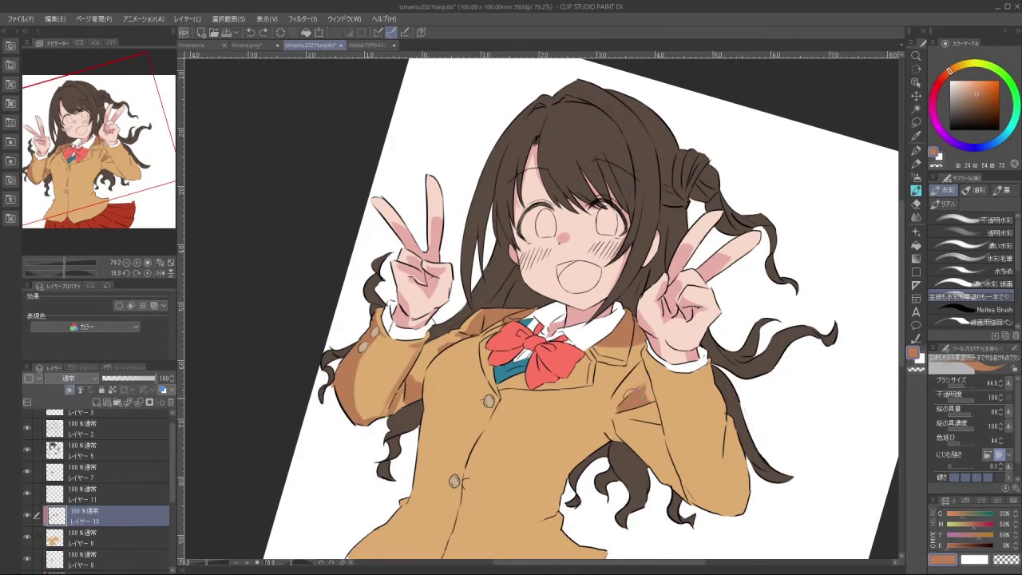
mouse_move(643, 399)
mouse_down()
mouse_move(660, 418)
mouse_move(628, 414)
mouse_move(622, 431)
mouse_move(635, 448)
mouse_move(615, 424)
mouse_move(628, 446)
mouse_move(658, 439)
mouse_move(672, 456)
mouse_move(673, 484)
mouse_move(663, 472)
mouse_move(692, 505)
mouse_up()
key(ctrl+z)
key(ctrl+z)
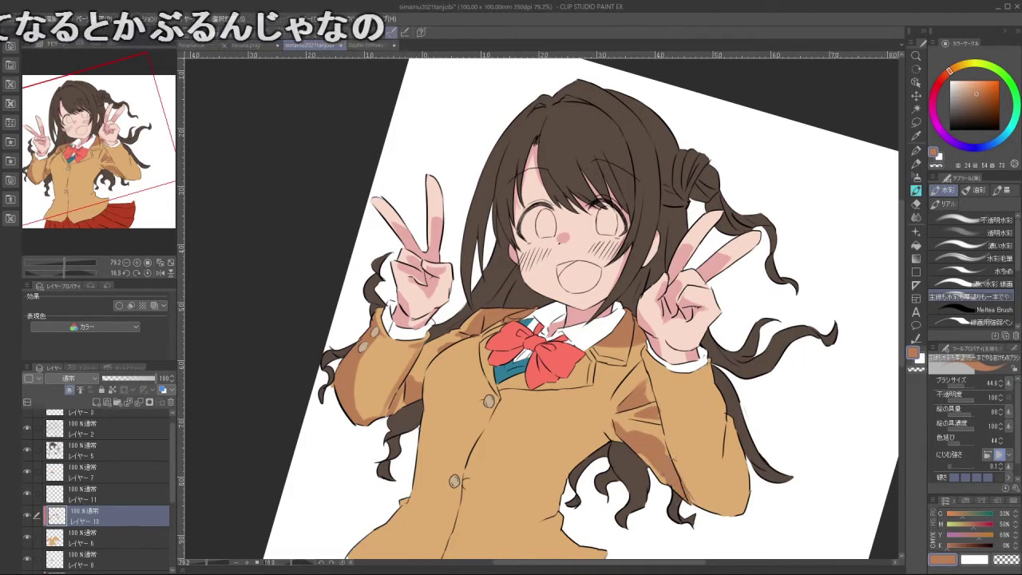
Refine the brown shadow along the underside of her left sleeve, undoing the misplaced stroke
mouse_move(587, 484)
mouse_down()
mouse_move(709, 392)
mouse_move(713, 306)
mouse_up()
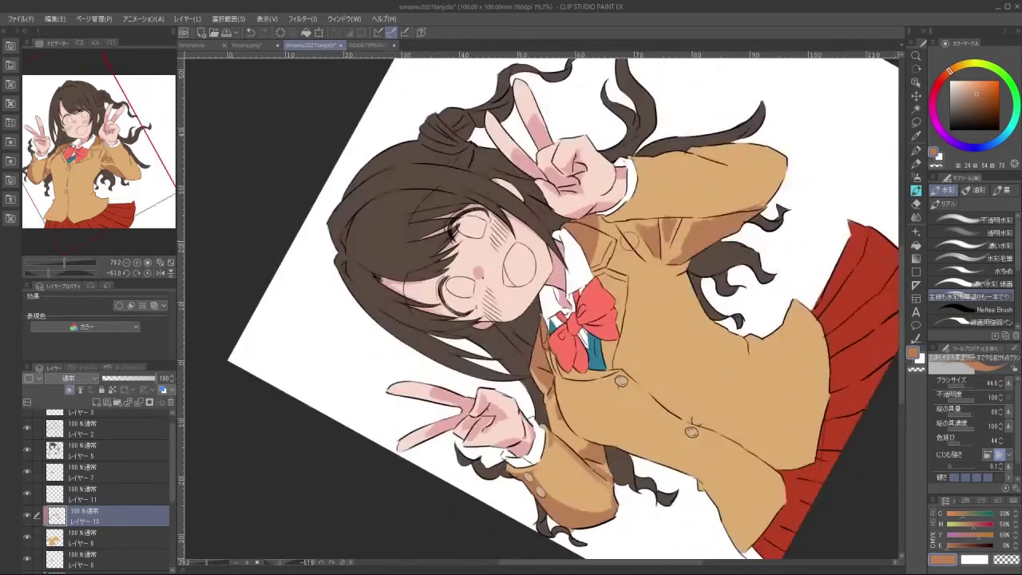
mouse_move(679, 239)
mouse_down()
mouse_move(431, 251)
mouse_move(436, 329)
mouse_up()
key(ctrl+z)
key(minus)
key(minus)
key(minus)
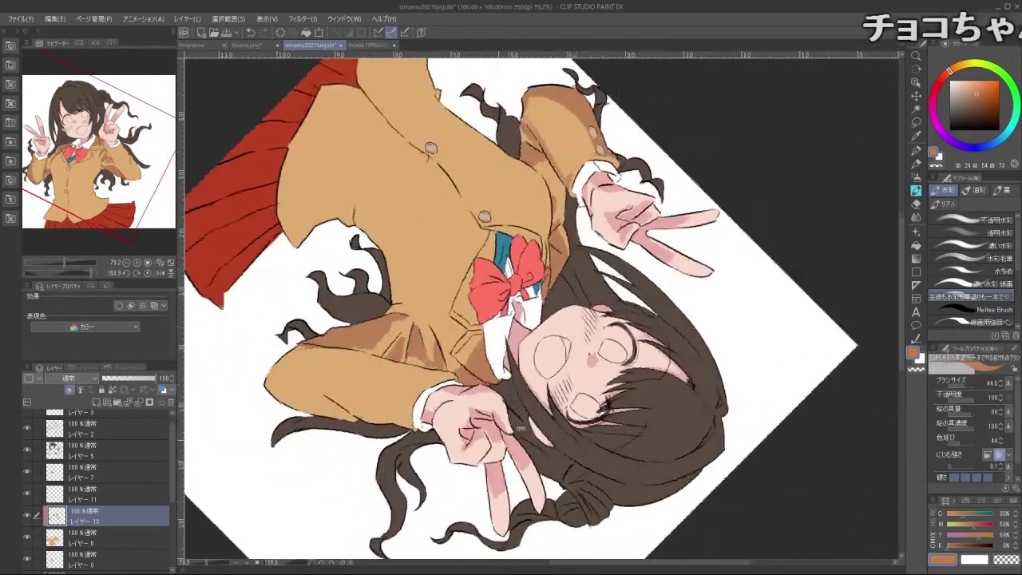
Paint small brown shadows along her left lapel and beside the blazer's front buttons with a smaller brush
drag(463, 440, 660, 382)
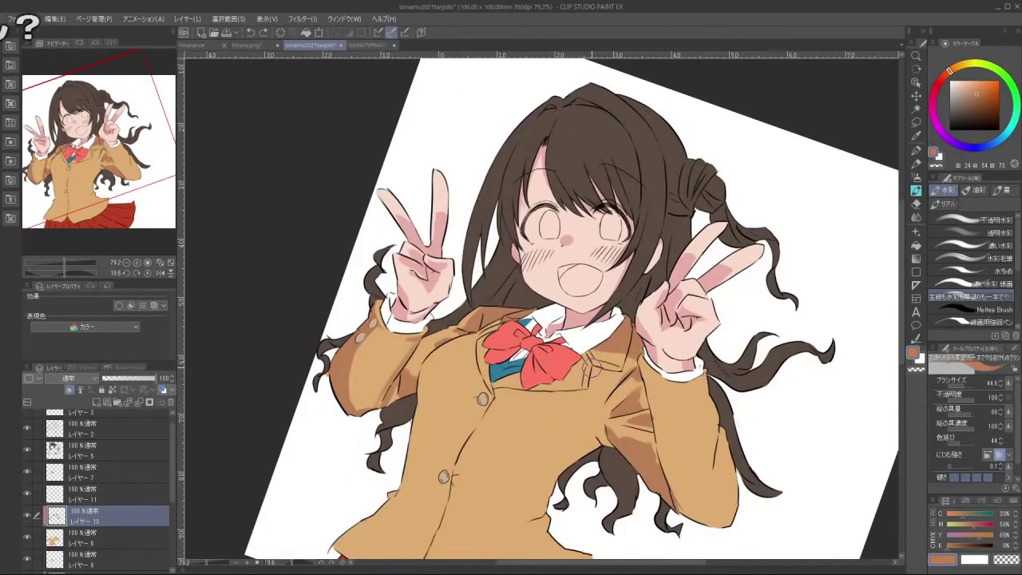
drag(591, 368, 588, 374)
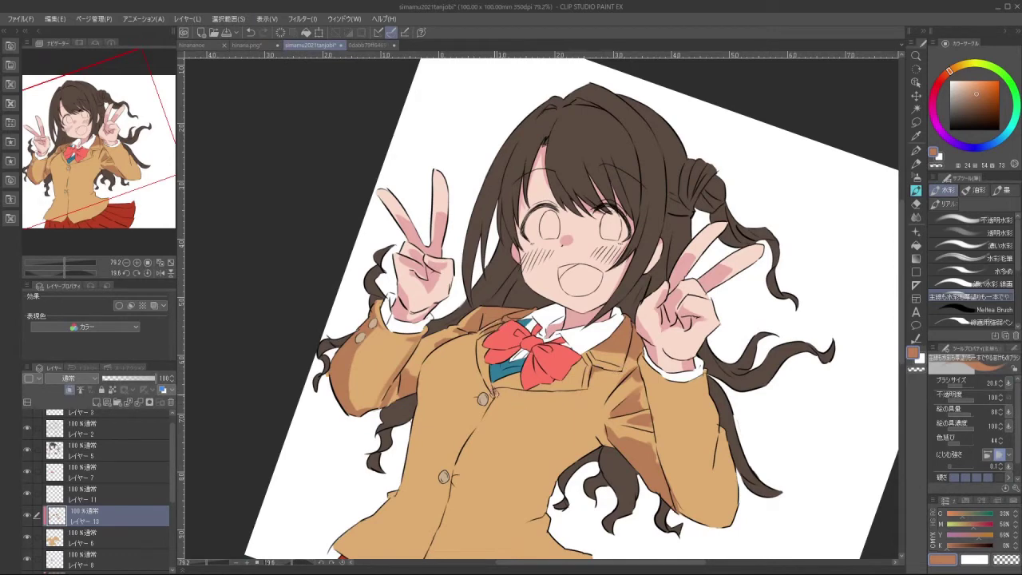
drag(465, 449, 461, 457)
drag(603, 347, 519, 351)
drag(575, 478, 639, 471)
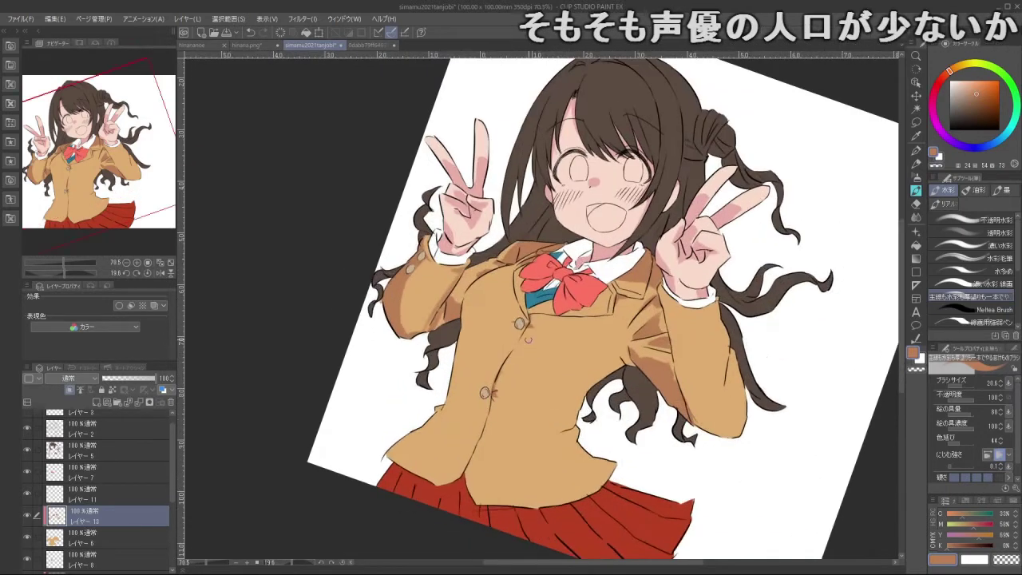
Shade the crease at her left waist and the blazer side below the left armpit in brown
mouse_move(551, 447)
mouse_down()
mouse_move(629, 424)
mouse_move(624, 406)
mouse_up()
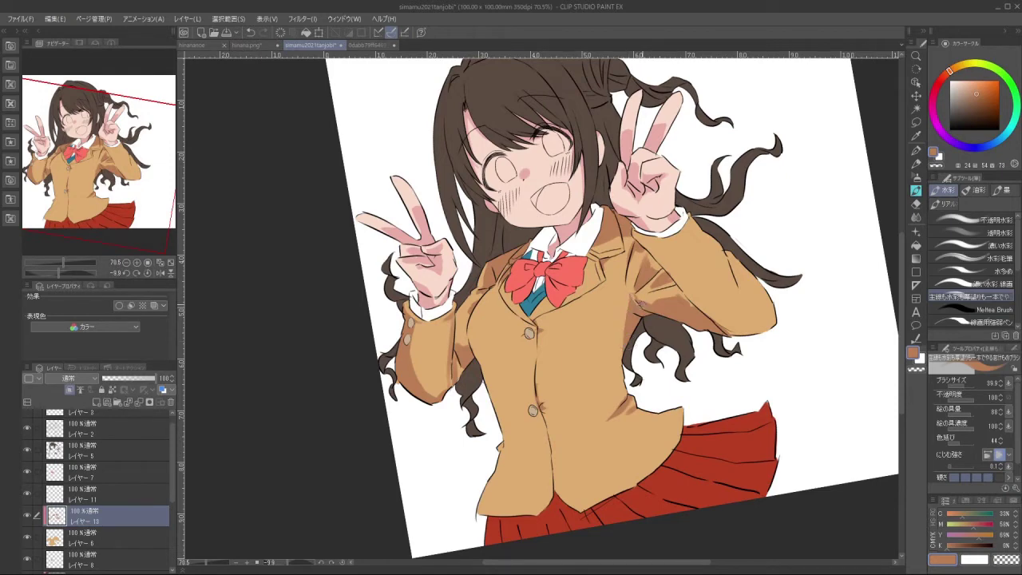
drag(632, 295, 582, 369)
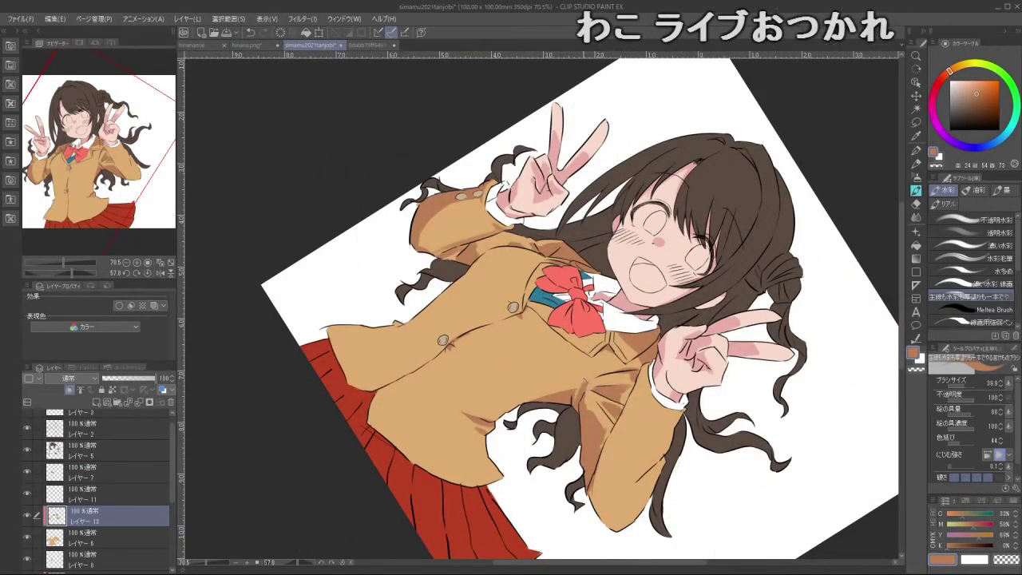
drag(562, 382, 634, 385)
drag(572, 397, 580, 352)
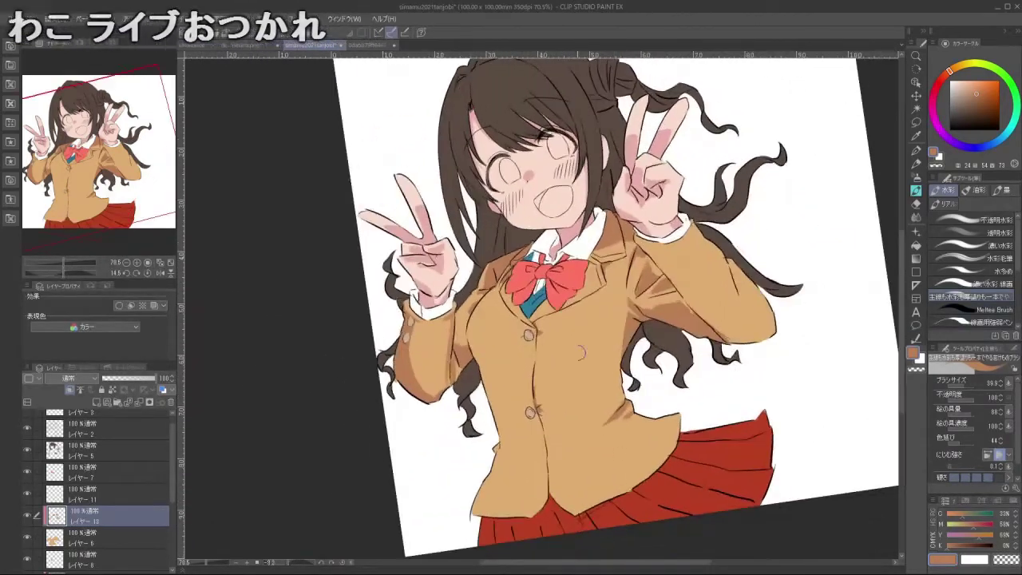
Paint brown shadow on the crease at her right waist and at the blazer's right hem corner
drag(496, 403, 511, 444)
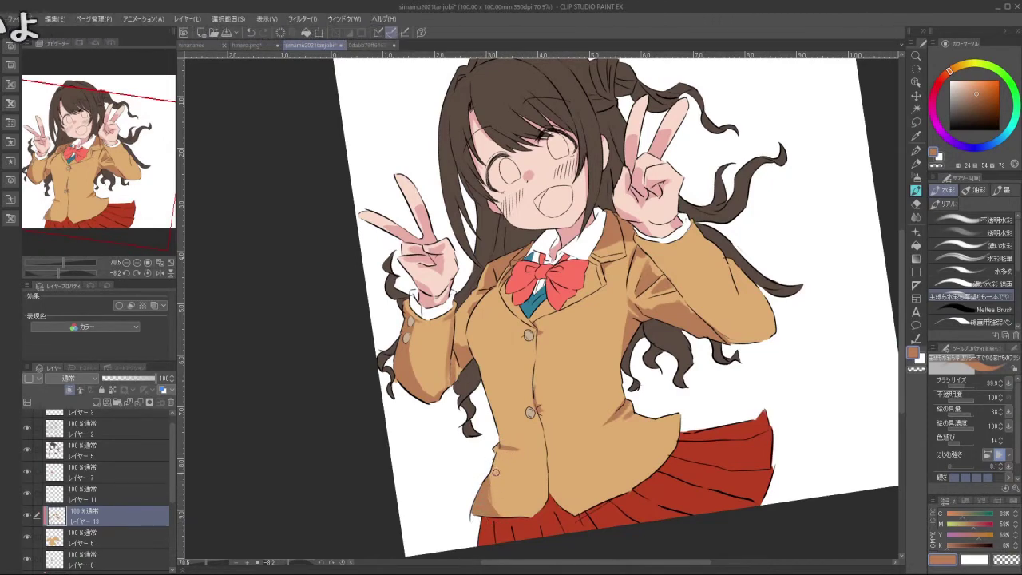
shift+drag(640, 517, 709, 468)
drag(617, 490, 614, 504)
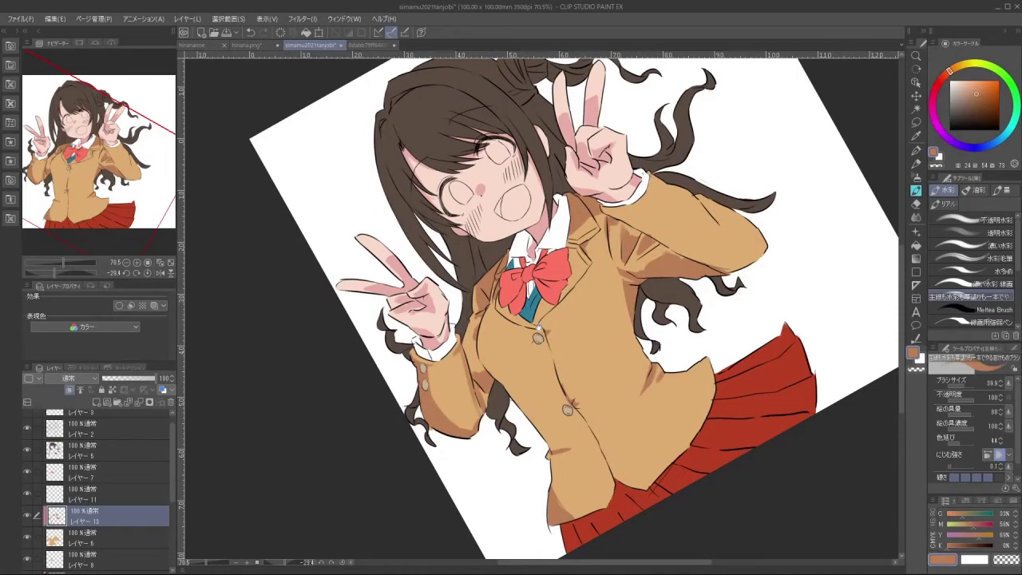
Add a thin brown shadow at the blazer opening by the upper button and undo the misplaced stroke
drag(538, 328, 545, 386)
ctrl+drag(546, 386, 581, 384)
mouse_move(504, 382)
ctrl+alt+mouse_down()
mouse_move(490, 382)
mouse_move(537, 389)
ctrl+alt+mouse_up()
key(ctrl+z)
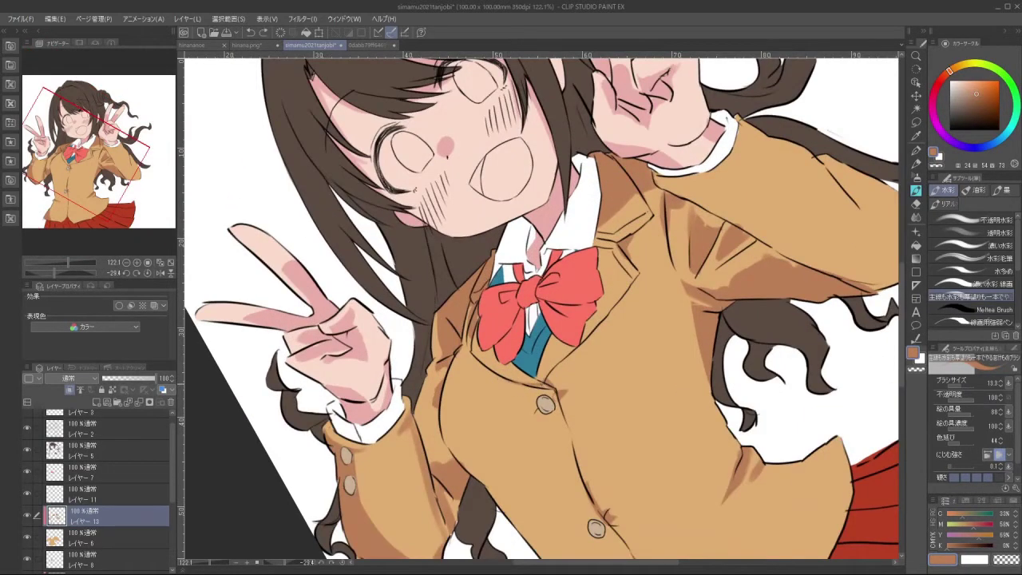
key(ctrl+minus)
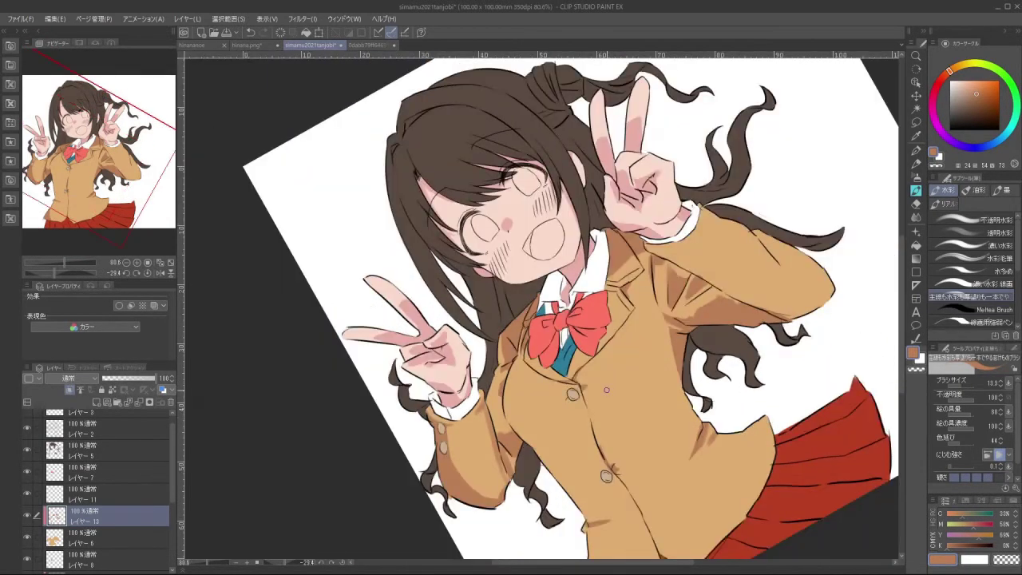
Block in a broad brown shadow beneath her right breast with an enlarged brush, undoing strokes that do not fit
shift+drag(611, 376, 594, 389)
ctrl+alt+drag(582, 424, 600, 424)
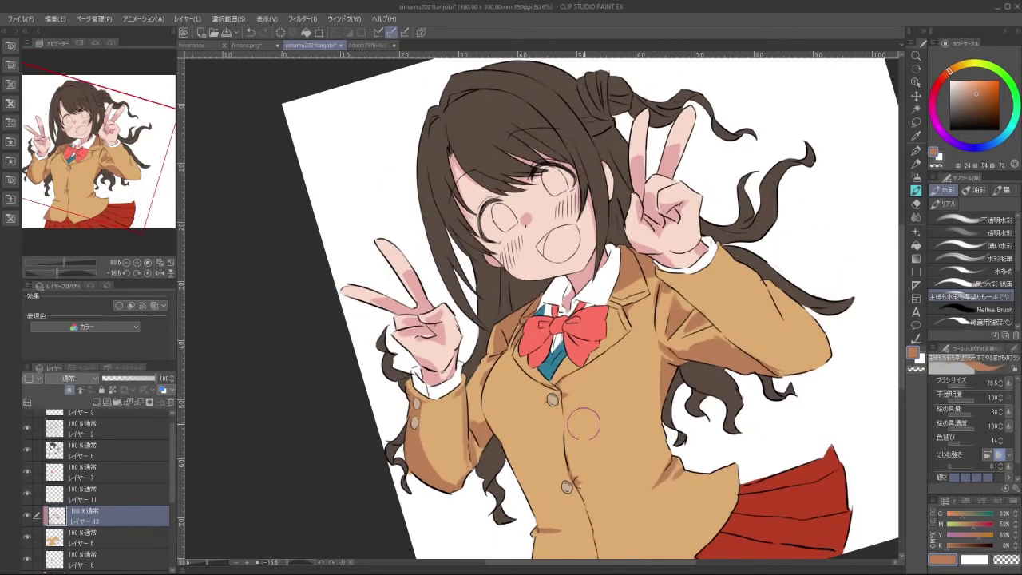
drag(506, 418, 537, 422)
key(ctrl+z)
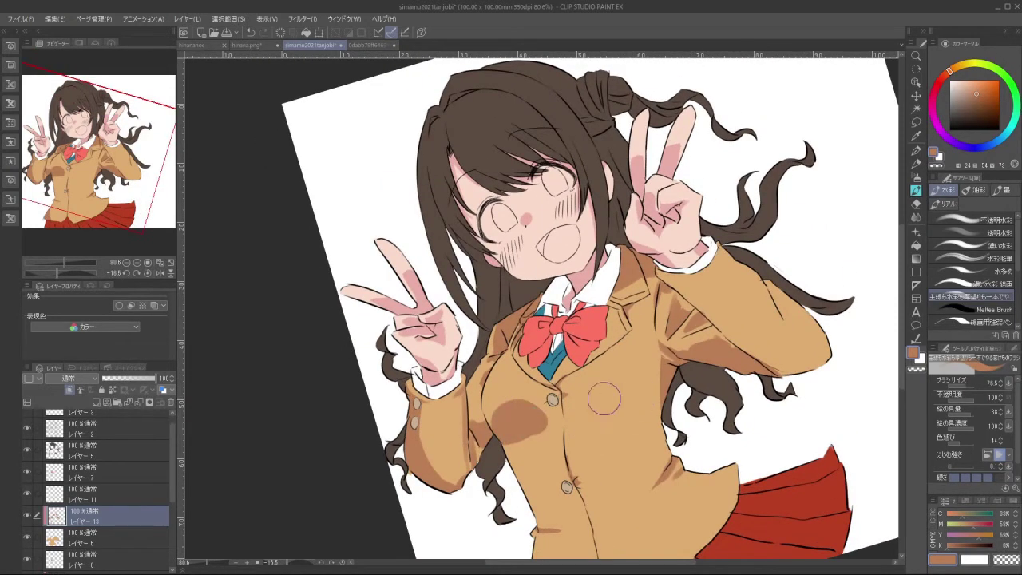
mouse_move(605, 399)
mouse_down()
mouse_move(639, 389)
mouse_move(602, 404)
mouse_move(629, 405)
mouse_move(604, 406)
mouse_move(621, 408)
mouse_move(611, 369)
mouse_move(558, 413)
mouse_move(570, 415)
mouse_move(518, 417)
mouse_move(607, 405)
mouse_up()
key(ctrl+z)
Extend the brown shadow into a continuous band beneath the bust to her left side and refine its edges
mouse_move(544, 427)
mouse_down()
mouse_move(648, 404)
mouse_move(659, 369)
mouse_move(645, 300)
mouse_move(497, 211)
mouse_move(433, 287)
mouse_up()
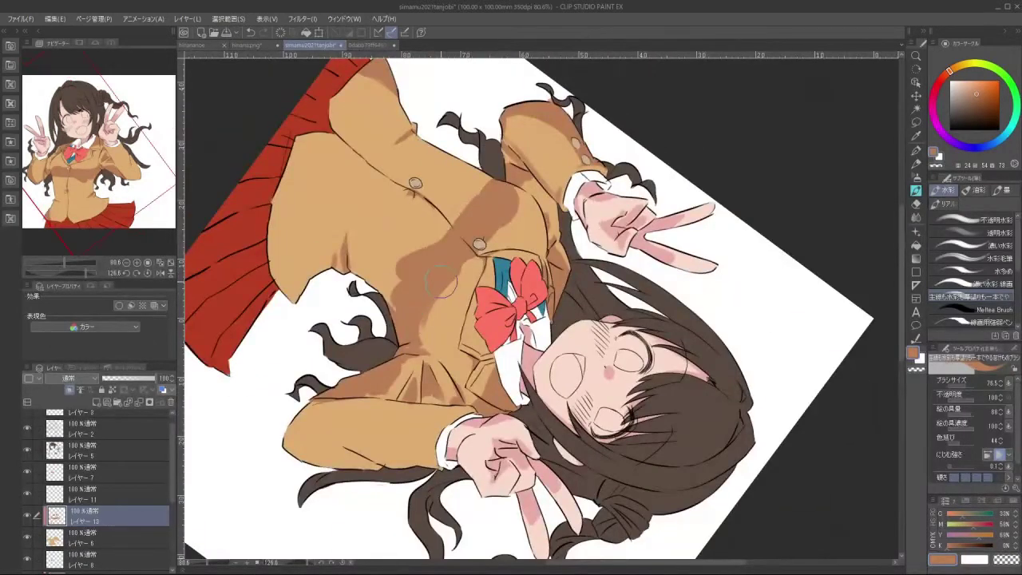
drag(427, 469, 543, 463)
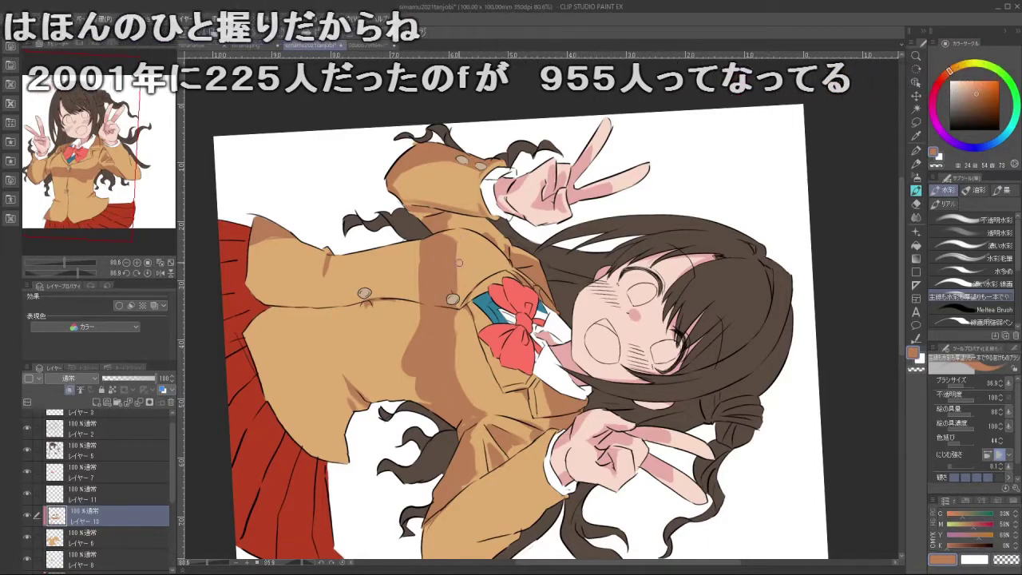
drag(459, 268, 581, 385)
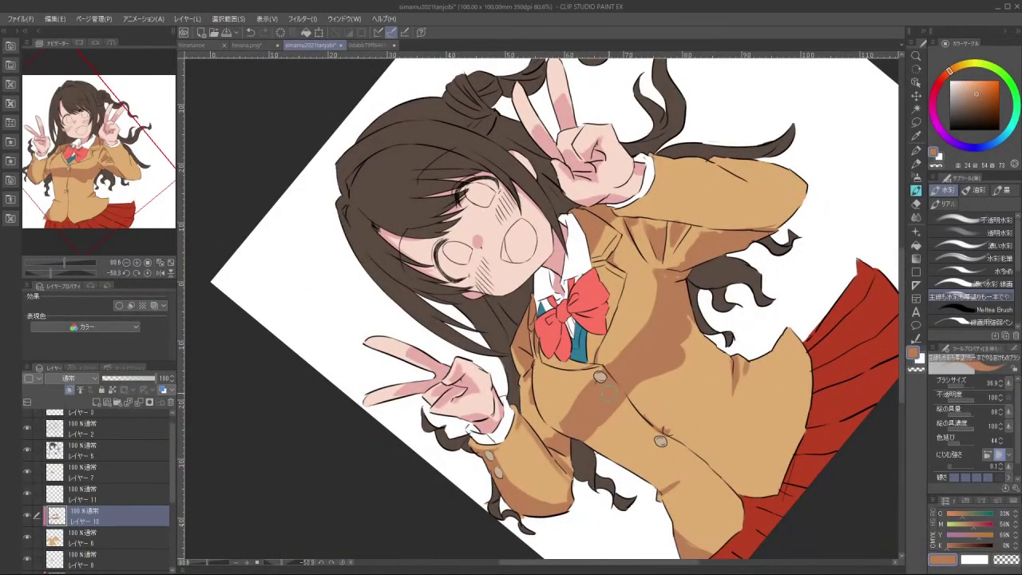
drag(608, 393, 553, 416)
key(ctrl+z)
drag(657, 426, 649, 409)
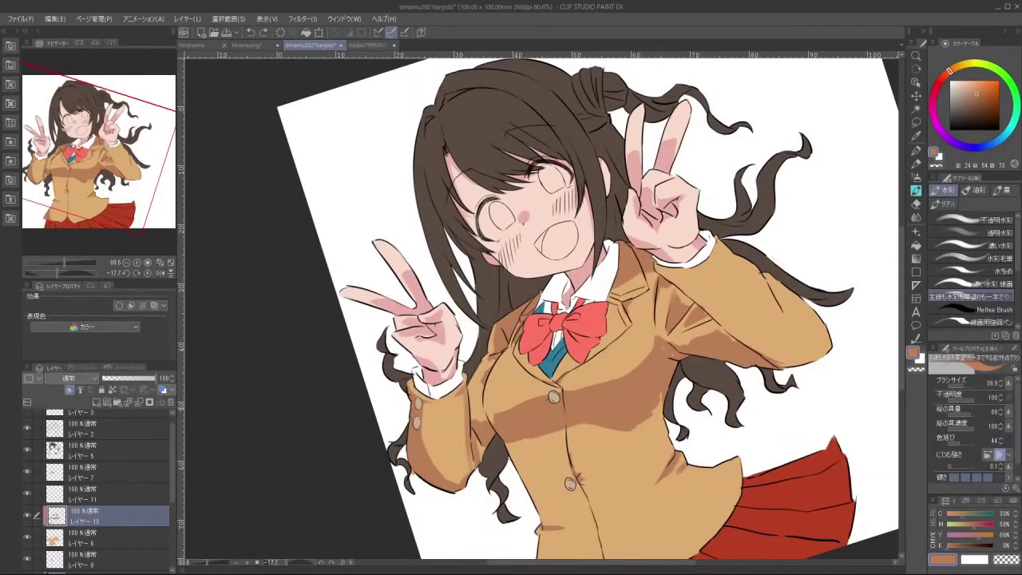
Extend the brown shadow from the bust band down the blazer's left side toward the waist
drag(593, 465, 523, 439)
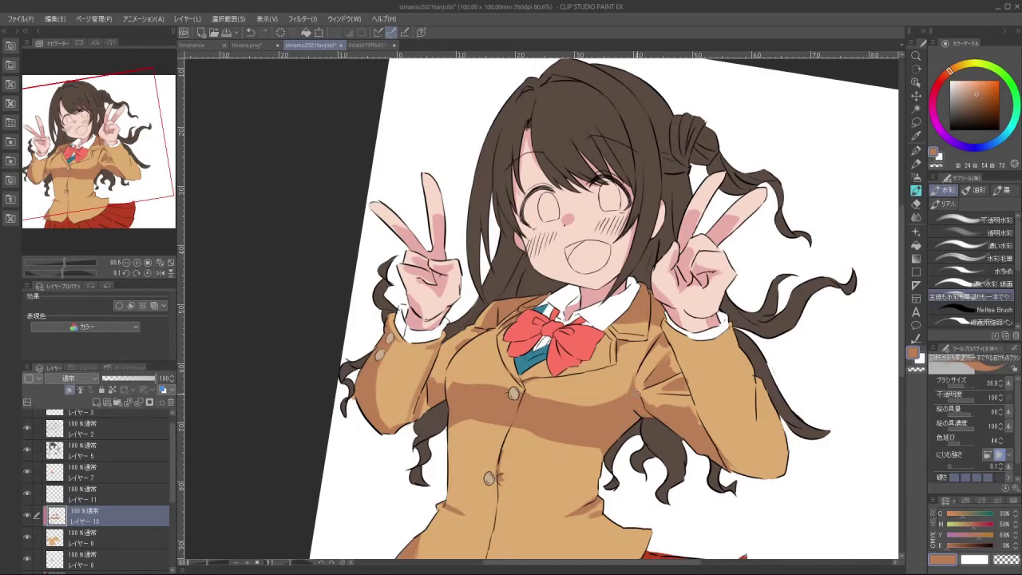
drag(629, 518, 583, 449)
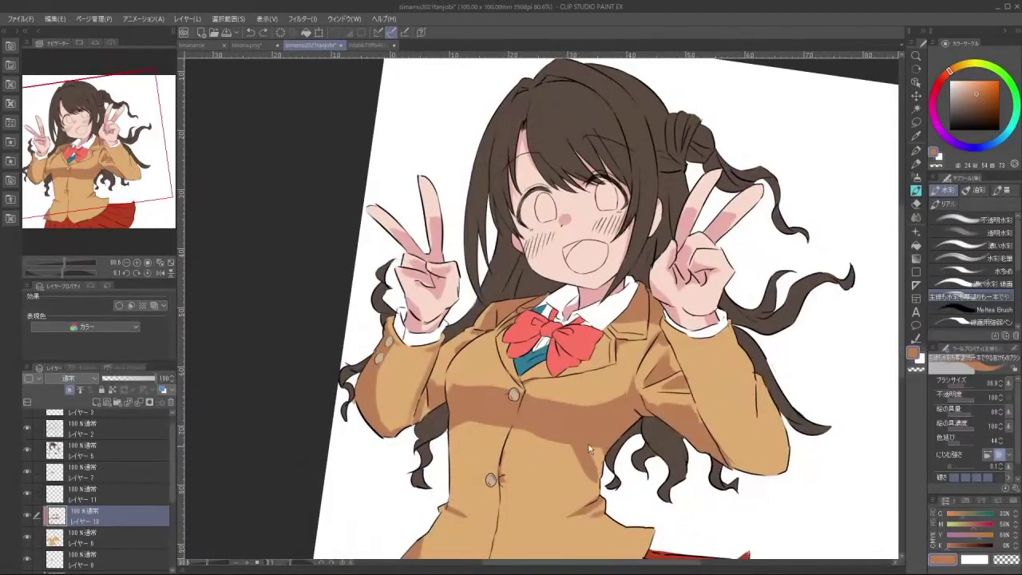
Touch up the brown shadow on the blazer's left side, undoing the last stroke there
drag(647, 444, 567, 439)
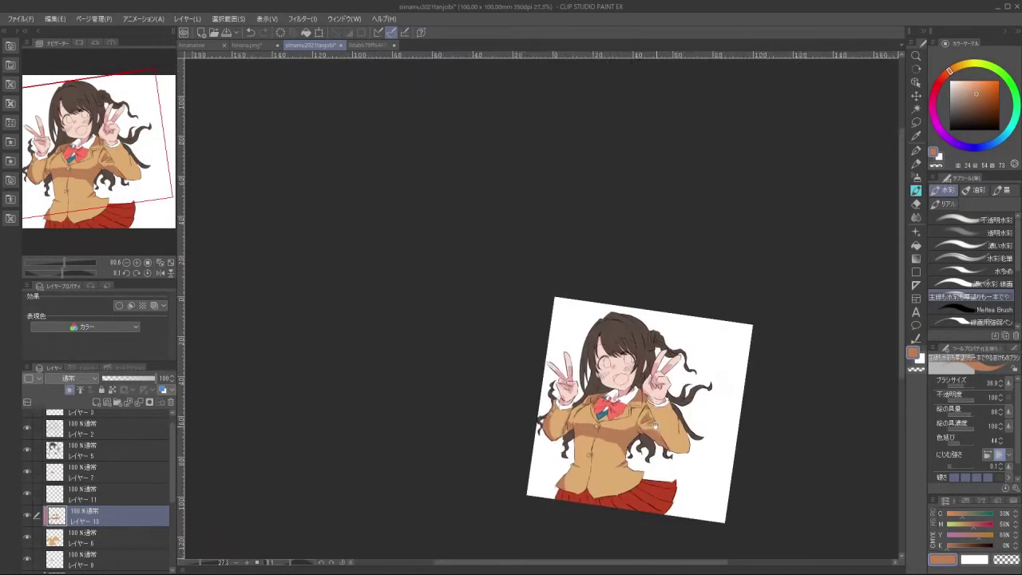
drag(645, 407, 607, 393)
drag(651, 365, 703, 328)
drag(647, 280, 637, 362)
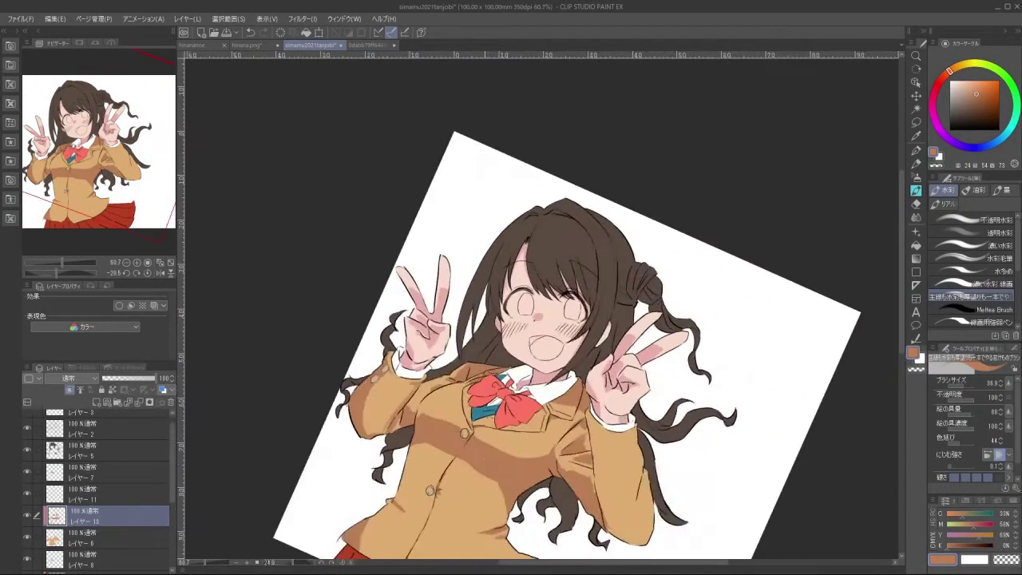
key(ctrl+z)
drag(569, 402, 568, 445)
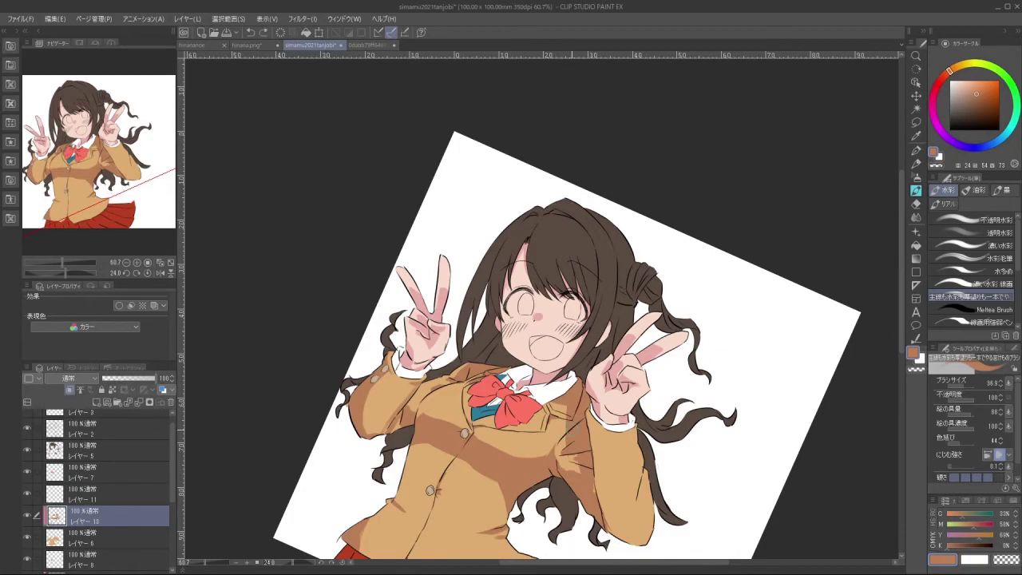
drag(639, 360, 570, 413)
drag(432, 521, 614, 511)
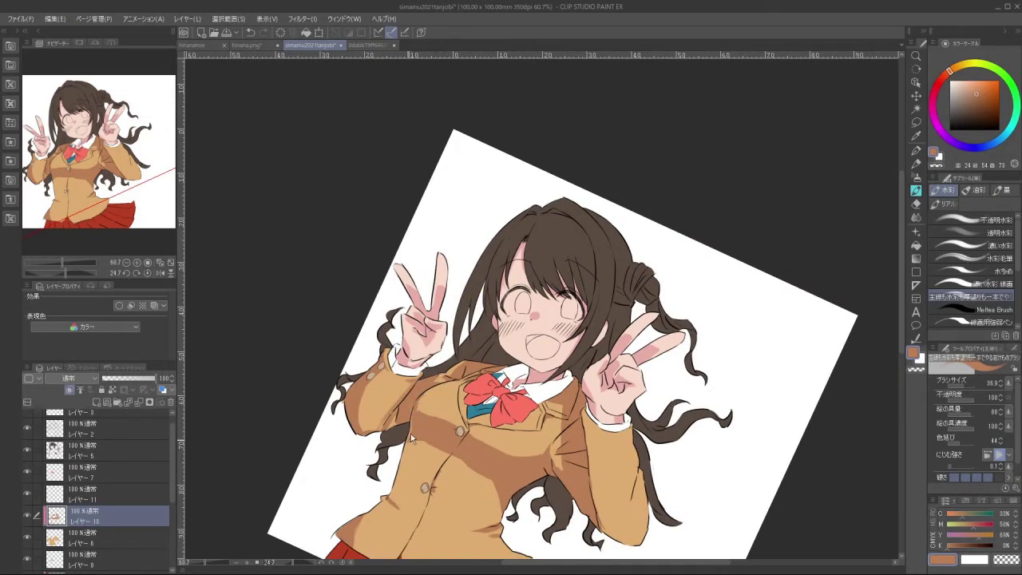
Examine the blazer shading as a whole and close up at several canvas rotations
drag(400, 505, 589, 545)
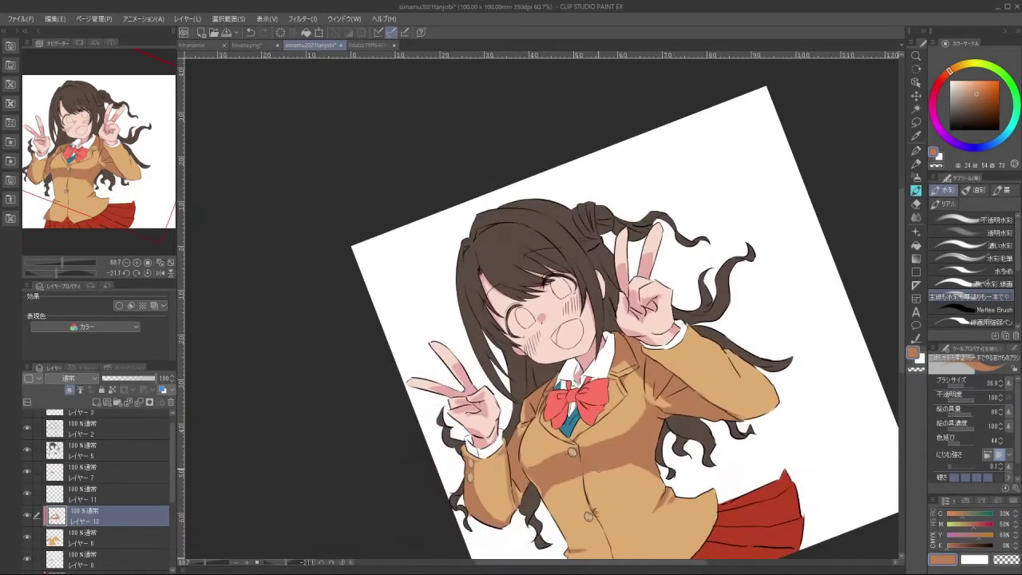
drag(590, 492, 547, 498)
drag(574, 442, 523, 447)
drag(563, 451, 612, 436)
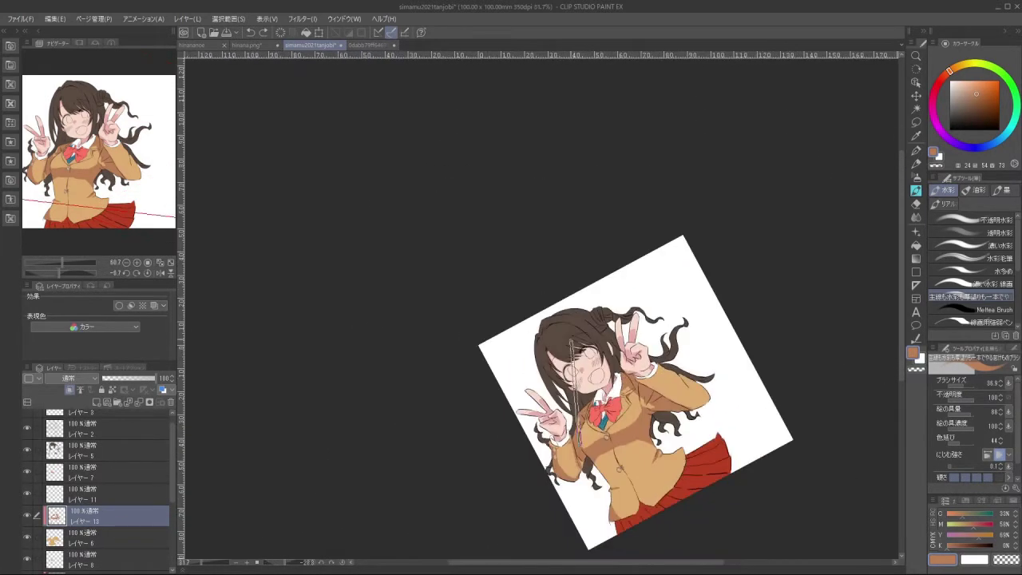
drag(692, 413, 684, 387)
drag(653, 419, 691, 417)
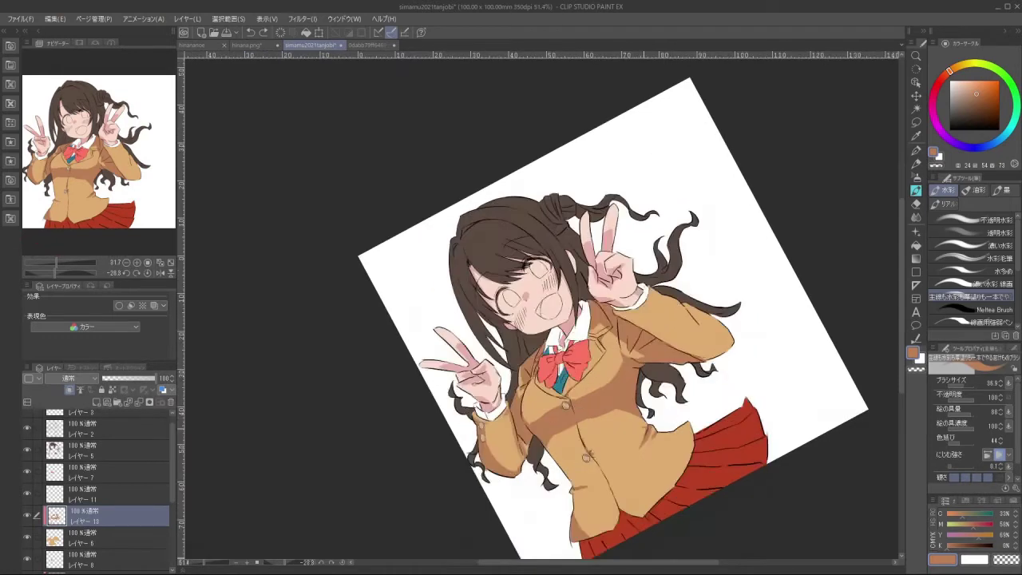
drag(643, 472, 585, 496)
scroll(584, 496, down, 1)
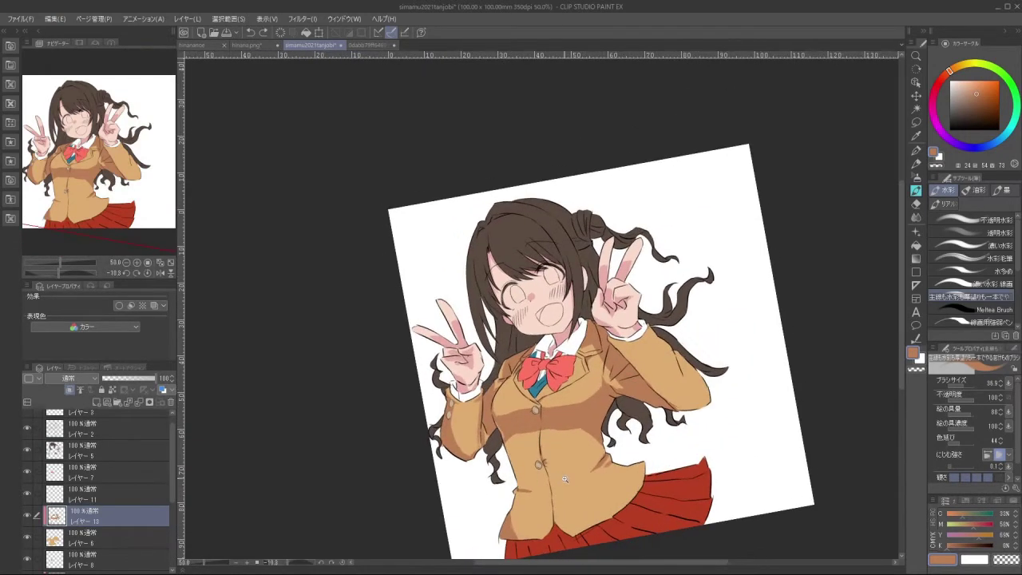
scroll(565, 480, up, 1)
drag(504, 424, 502, 431)
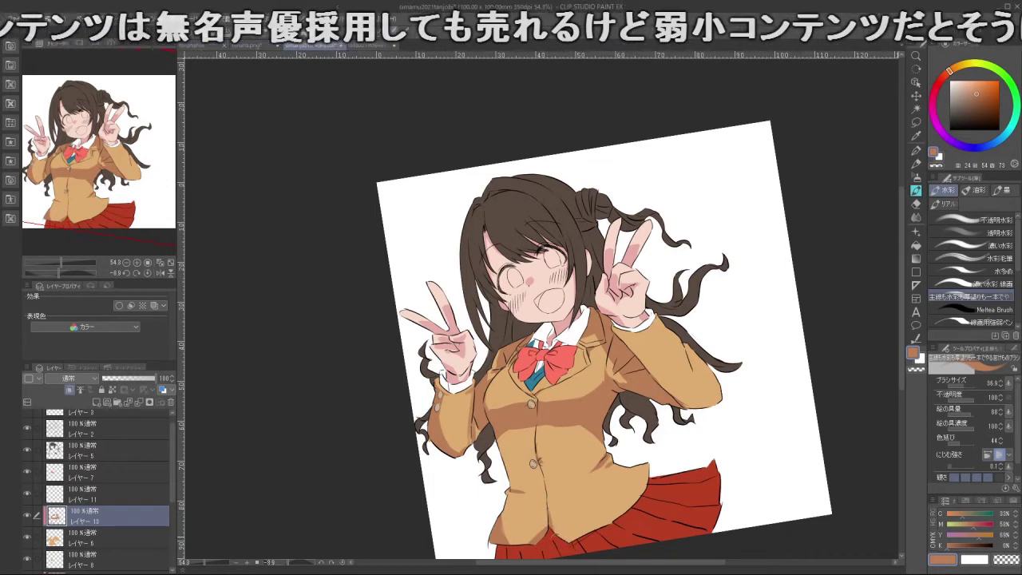
scroll(667, 459, down, 3)
scroll(667, 459, up, 3)
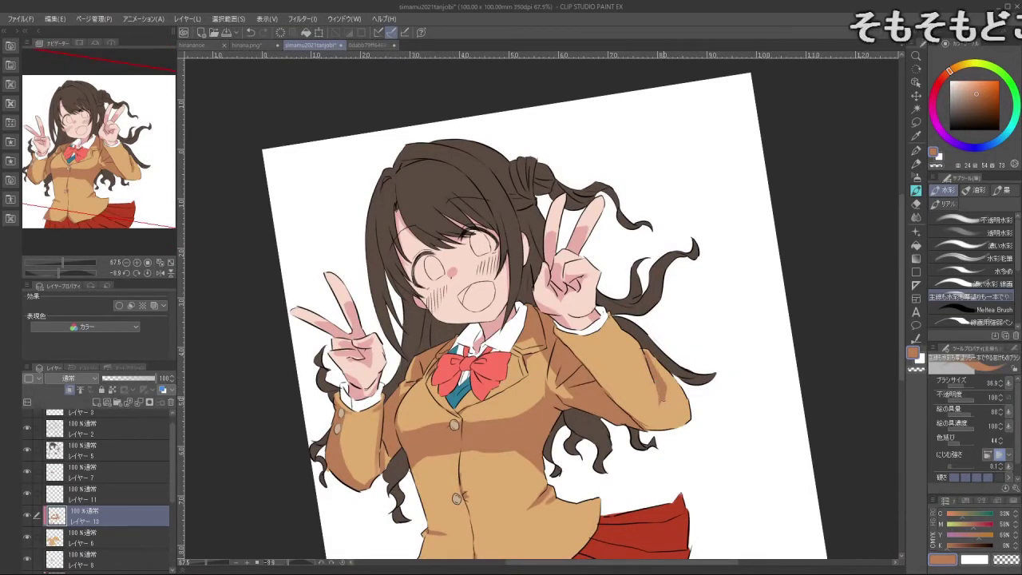
Refine the brown shadow at the outer elbow of her left sleeve, undoing the stroke that does not fit
mouse_move(599, 462)
mouse_down()
mouse_move(639, 310)
mouse_move(518, 192)
mouse_move(570, 468)
mouse_move(487, 403)
mouse_move(491, 454)
mouse_up()
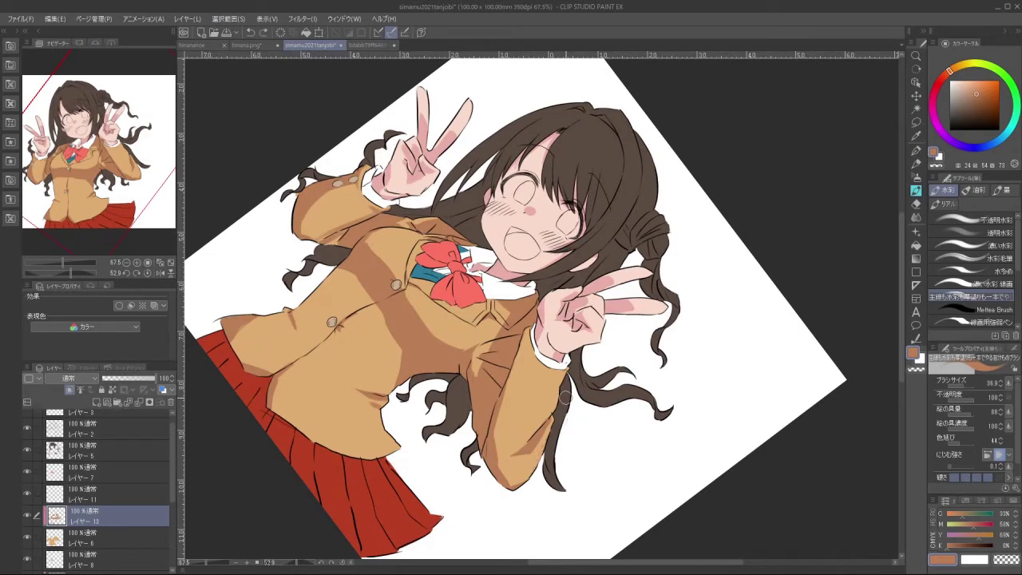
drag(600, 490, 710, 398)
drag(549, 339, 569, 394)
key(ctrl+z)
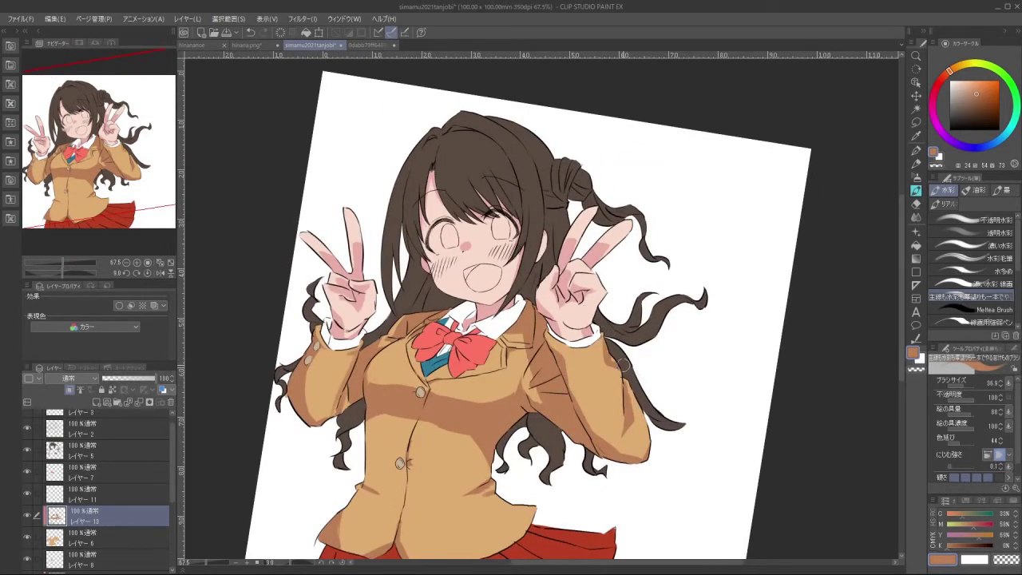
drag(601, 329, 479, 498)
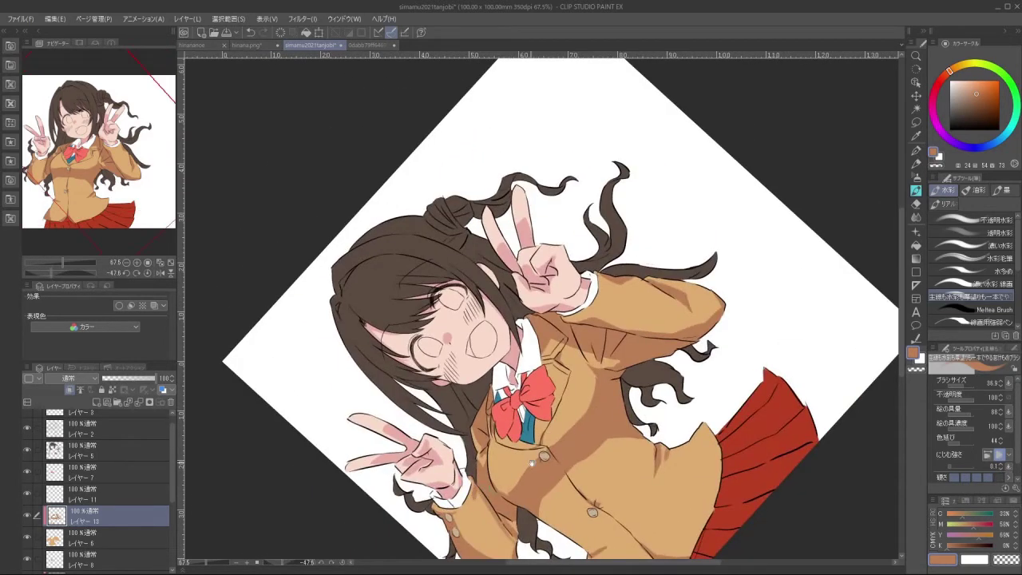
Touch up the edges of the blazer's bust and side shadows with the brush size reduced to 20.2
drag(605, 453, 521, 457)
drag(625, 437, 597, 389)
drag(598, 389, 652, 393)
drag(578, 445, 626, 422)
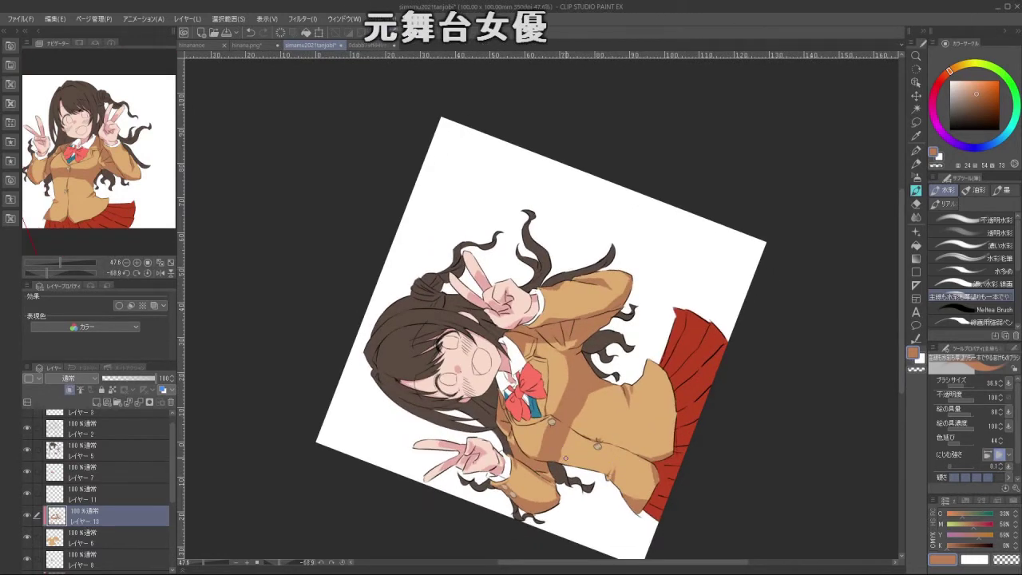
drag(568, 454, 473, 438)
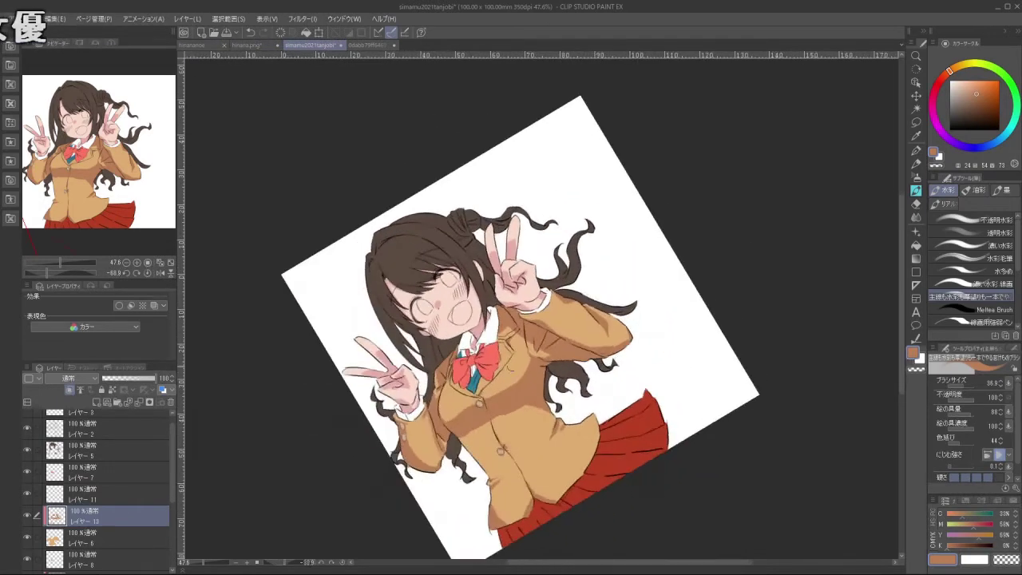
mouse_move(496, 387)
mouse_down()
mouse_move(562, 389)
mouse_move(480, 391)
mouse_up()
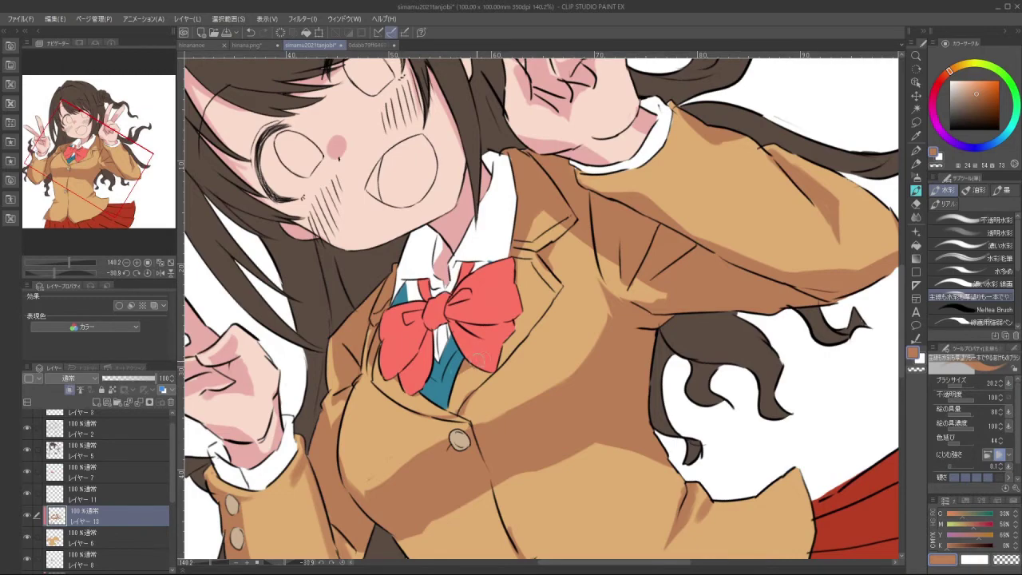
scroll(584, 355, down, 4)
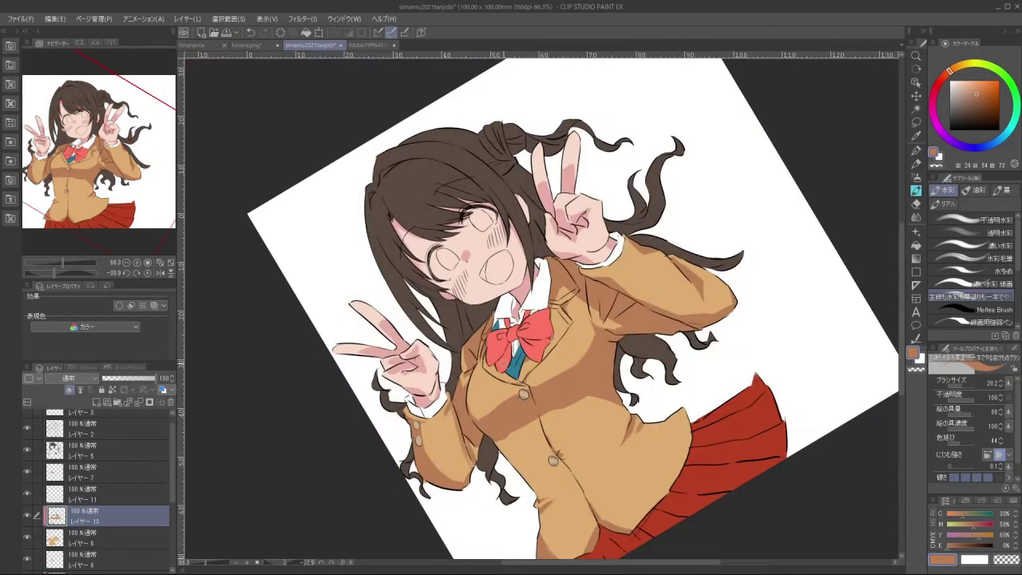
drag(602, 454, 530, 382)
scroll(561, 406, down, 3)
scroll(519, 385, up, 6)
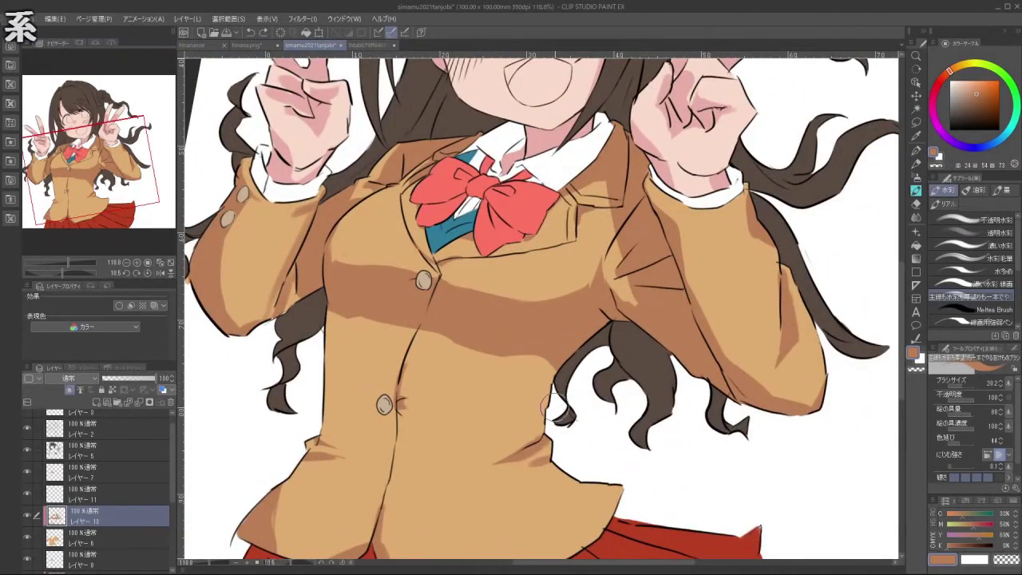
scroll(568, 364, down, 3)
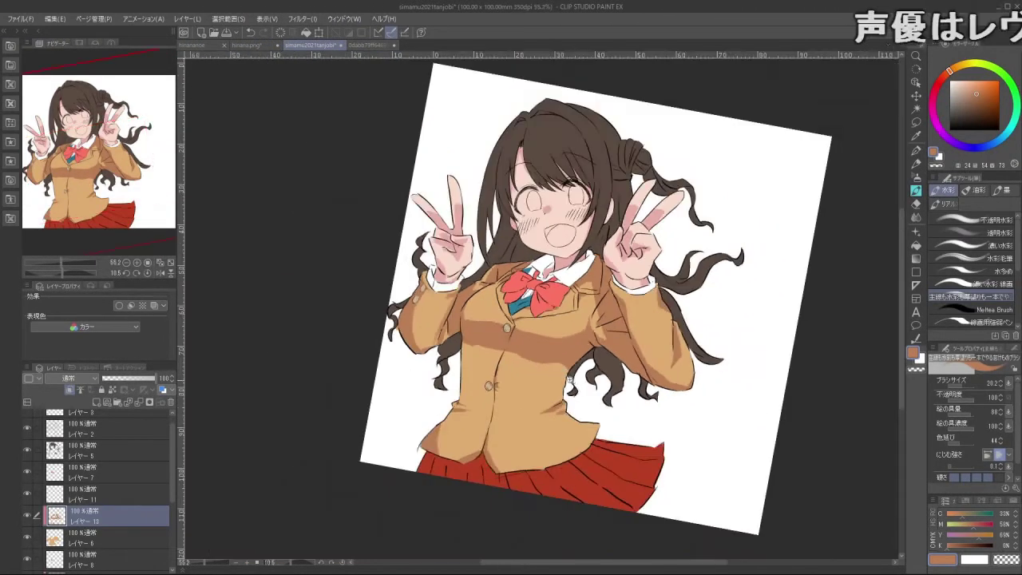
scroll(570, 379, up, 2)
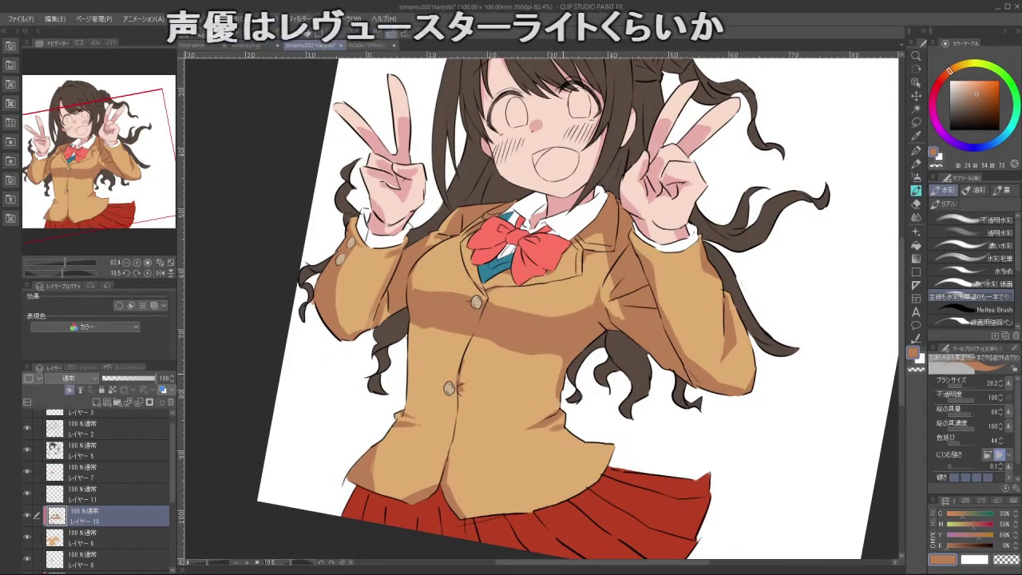
Broaden the brown fold shadow at the waist on her left side with a larger brush, undoing a misplaced stroke
drag(508, 541, 718, 452)
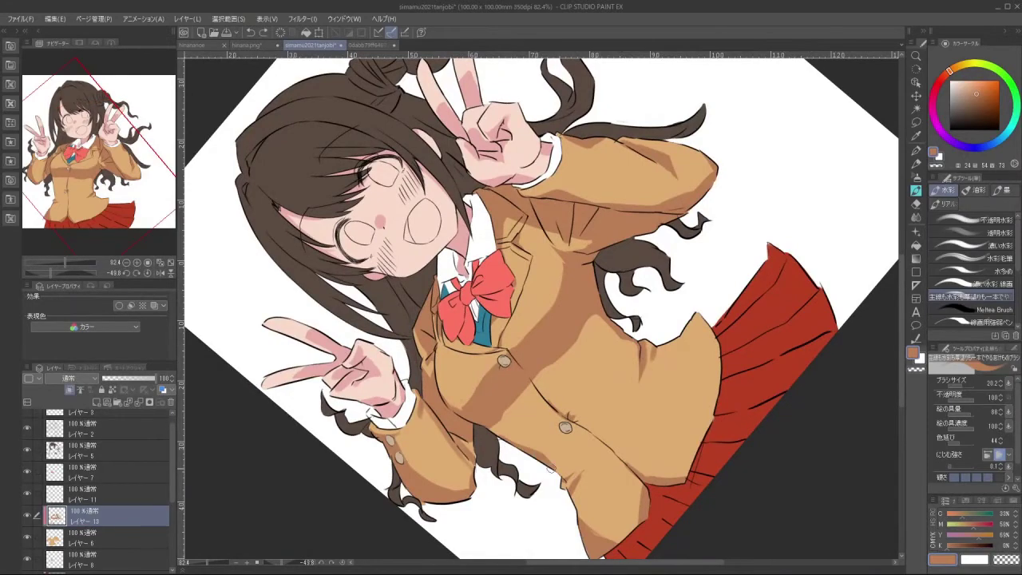
mouse_move(516, 498)
mouse_down()
mouse_move(797, 372)
mouse_move(620, 124)
mouse_move(358, 302)
mouse_up()
mouse_move(475, 426)
mouse_down()
mouse_move(519, 452)
mouse_move(493, 425)
mouse_move(516, 434)
mouse_move(488, 443)
mouse_move(627, 402)
mouse_up()
key(ctrl+z)
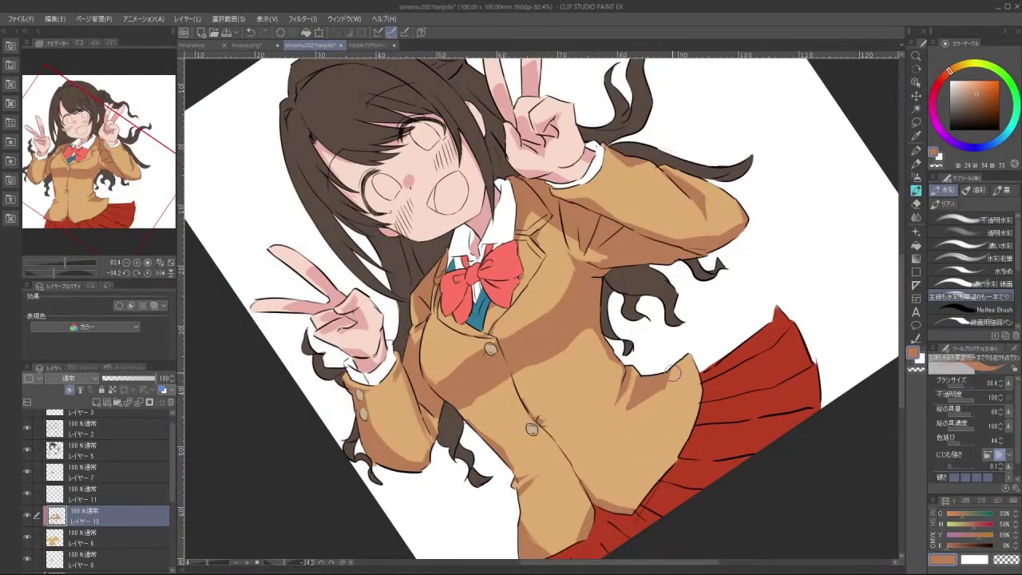
drag(700, 399, 602, 391)
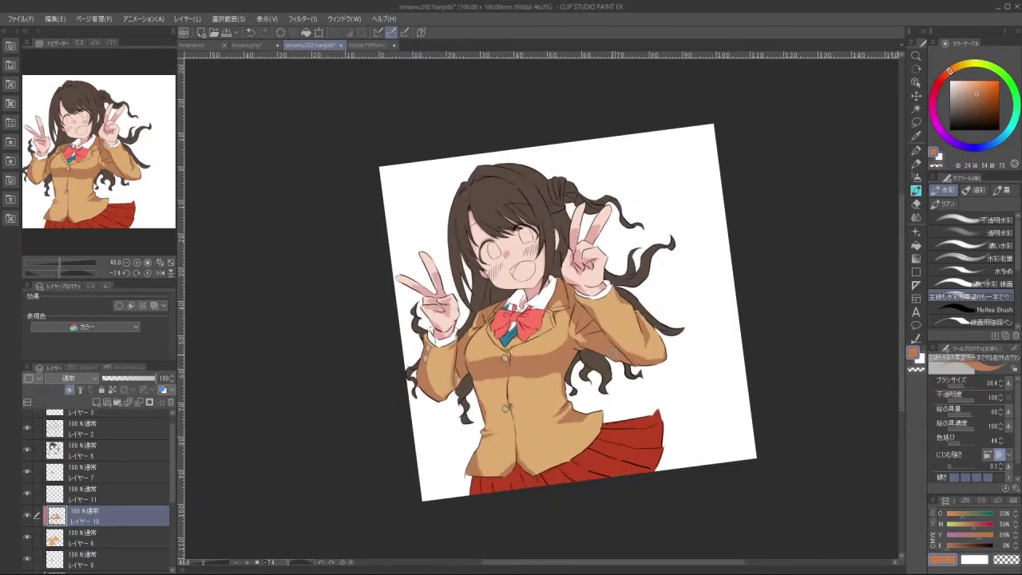
scroll(521, 383, up, 4)
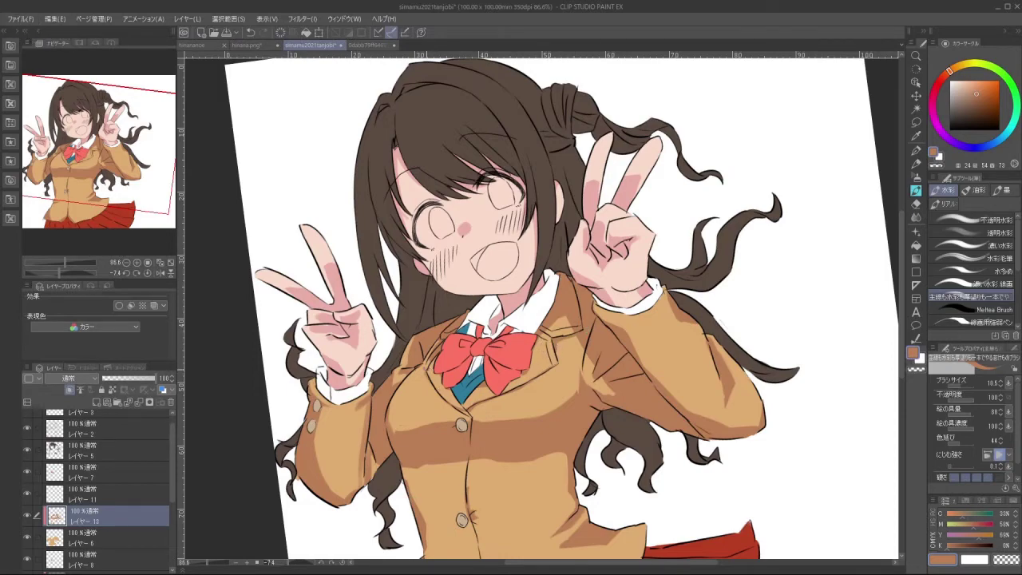
drag(446, 489, 402, 375)
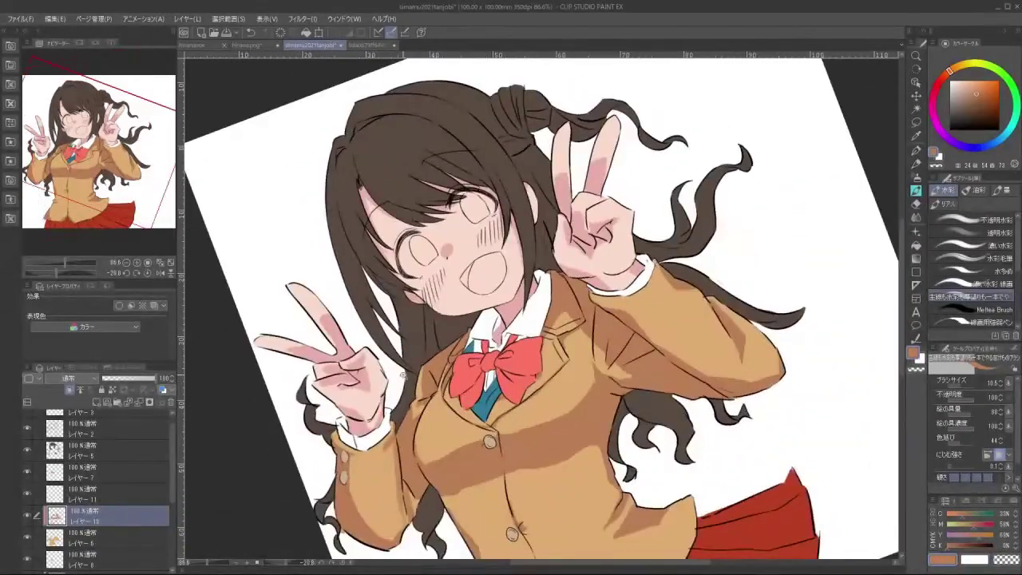
Add a new layer directly above the hair colour layer and clip it to that layer
scroll(606, 289, down, 3)
click(99, 449)
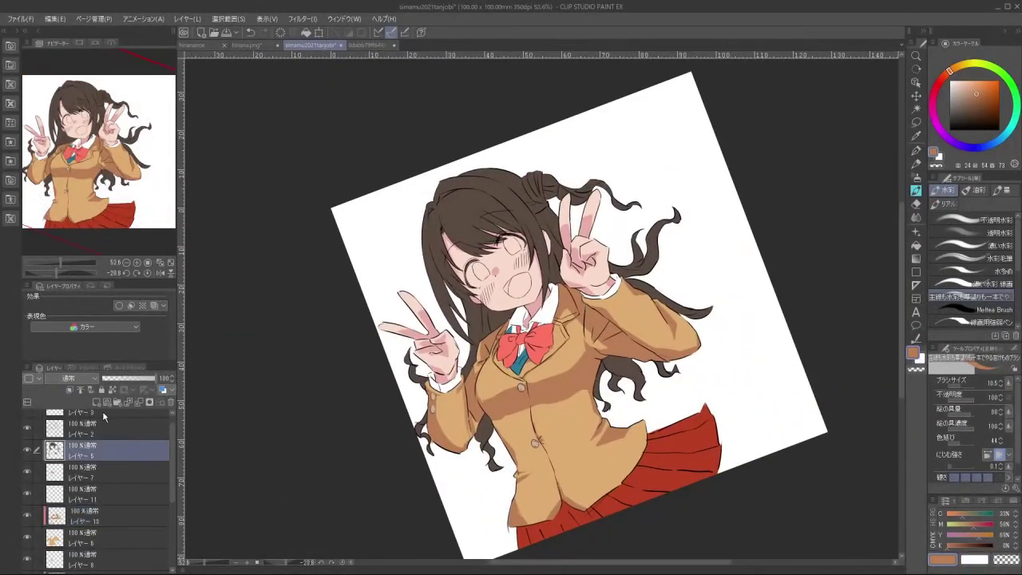
click(97, 402)
click(71, 390)
drag(575, 302, 604, 356)
scroll(604, 355, up, 3)
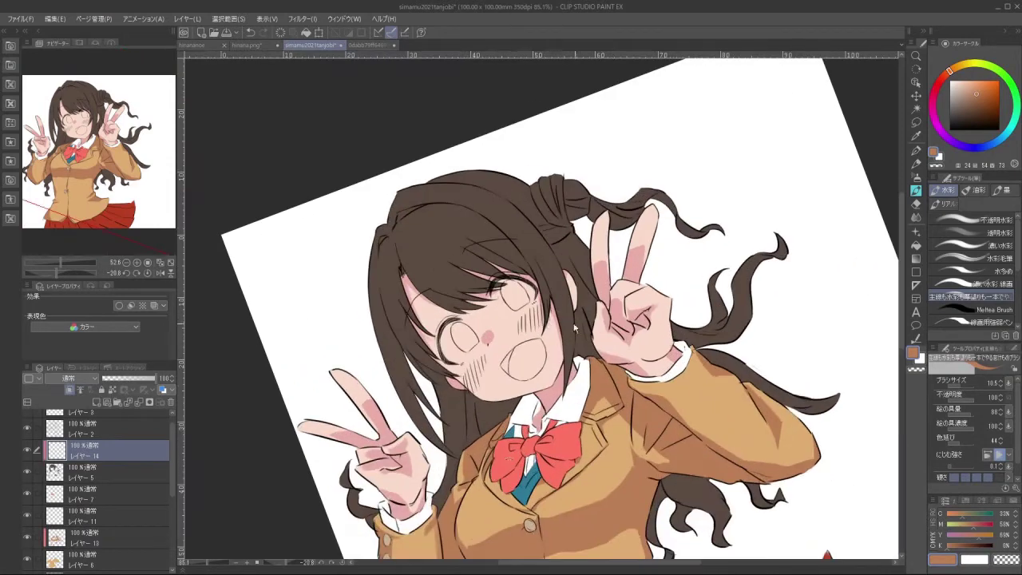
Paint a shadow band across the fringe in a darker brown derived from the sampled hair colour
mouse_move(734, 360)
mouse_down()
mouse_move(794, 130)
mouse_move(669, 80)
mouse_up()
alt+click(488, 400)
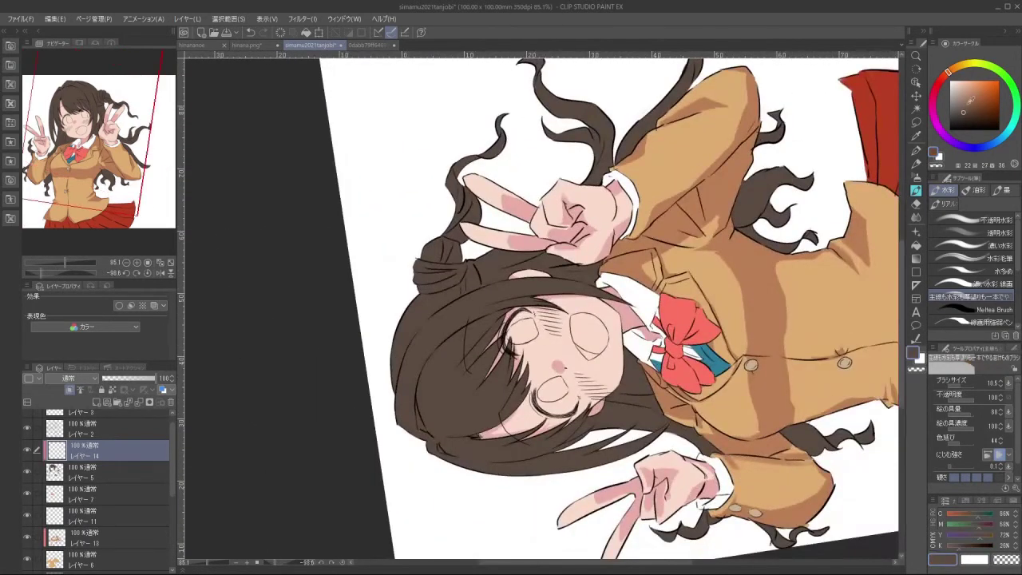
click(967, 114)
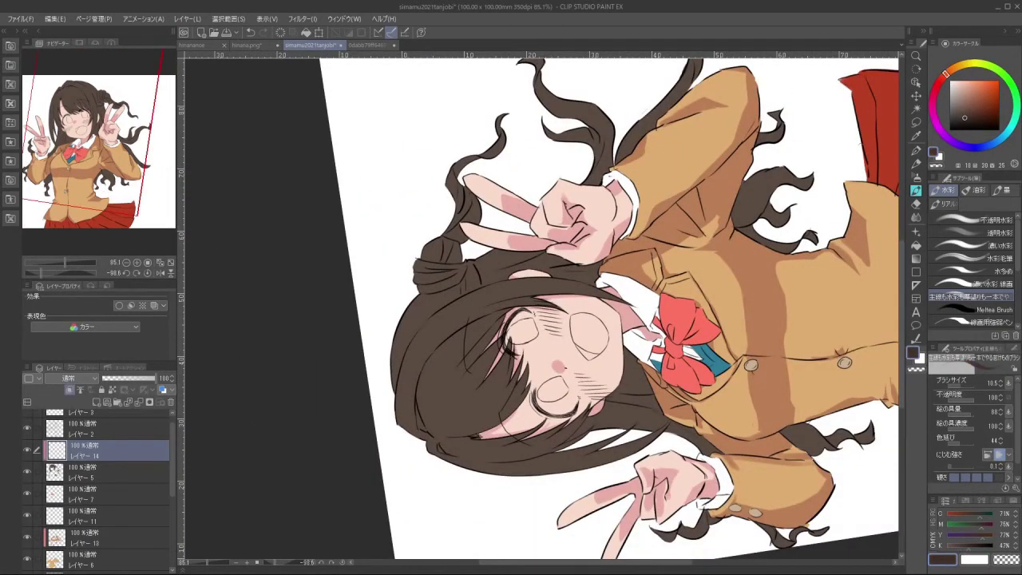
drag(511, 369, 527, 384)
mouse_move(488, 331)
mouse_down()
mouse_move(511, 402)
mouse_move(496, 369)
mouse_move(726, 289)
mouse_move(659, 341)
mouse_move(649, 253)
mouse_up()
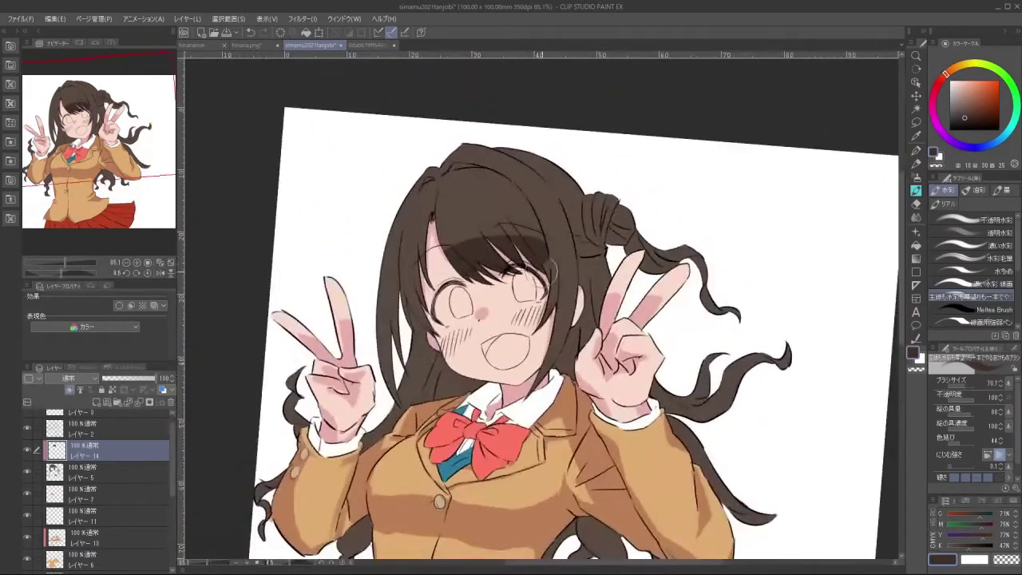
Shade the hair beside her right cheek and behind her neck down to the shoulder with the dark brown
drag(421, 279, 421, 318)
drag(433, 351, 418, 402)
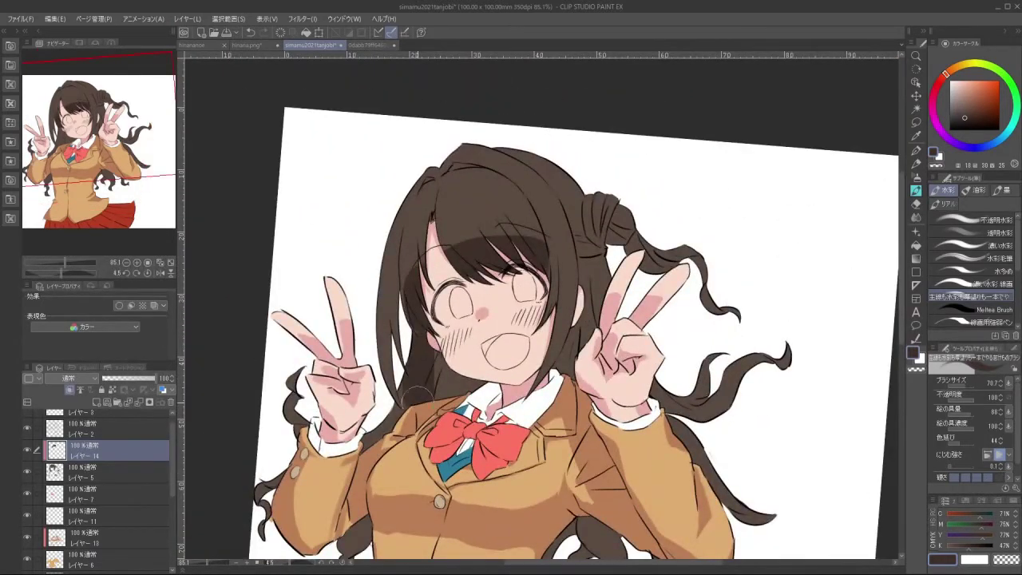
drag(413, 346, 438, 369)
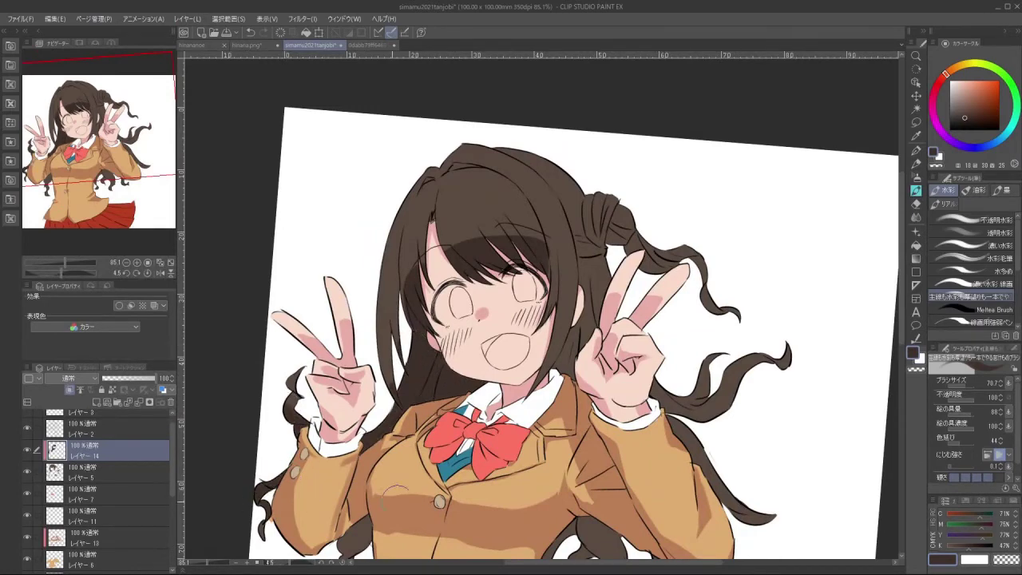
Shade the hair curls beneath her left arm and the strands behind her left sleeve with the dark brown
scroll(397, 490, down, 3)
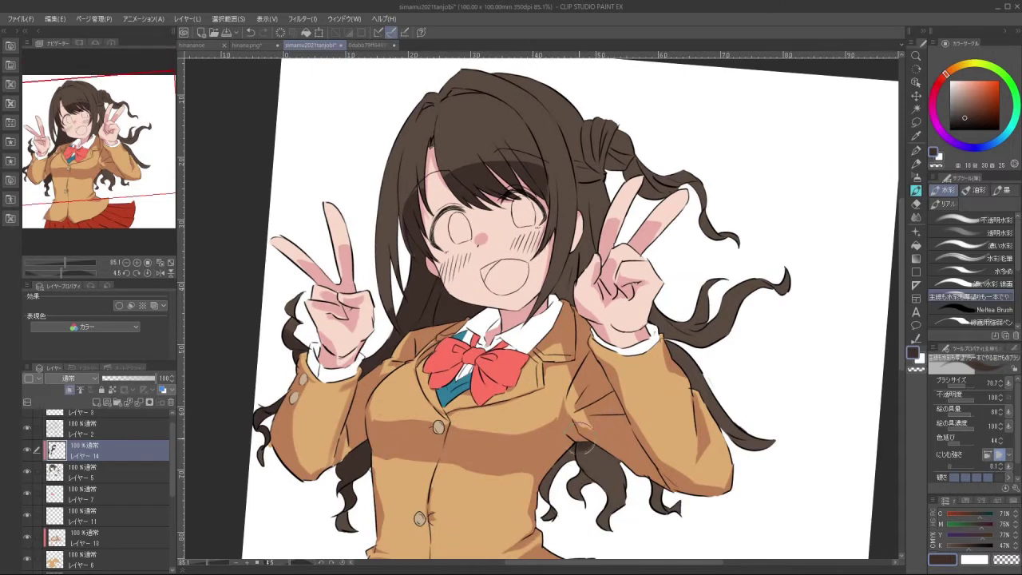
drag(587, 446, 604, 456)
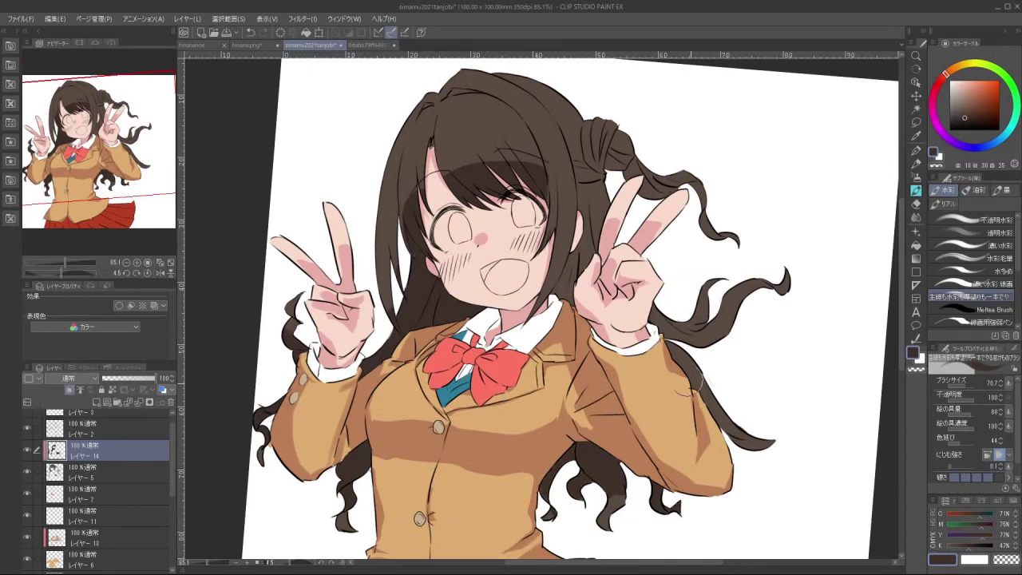
drag(689, 382, 702, 393)
mouse_move(665, 328)
mouse_down()
mouse_move(721, 330)
mouse_move(687, 392)
mouse_up()
key([)
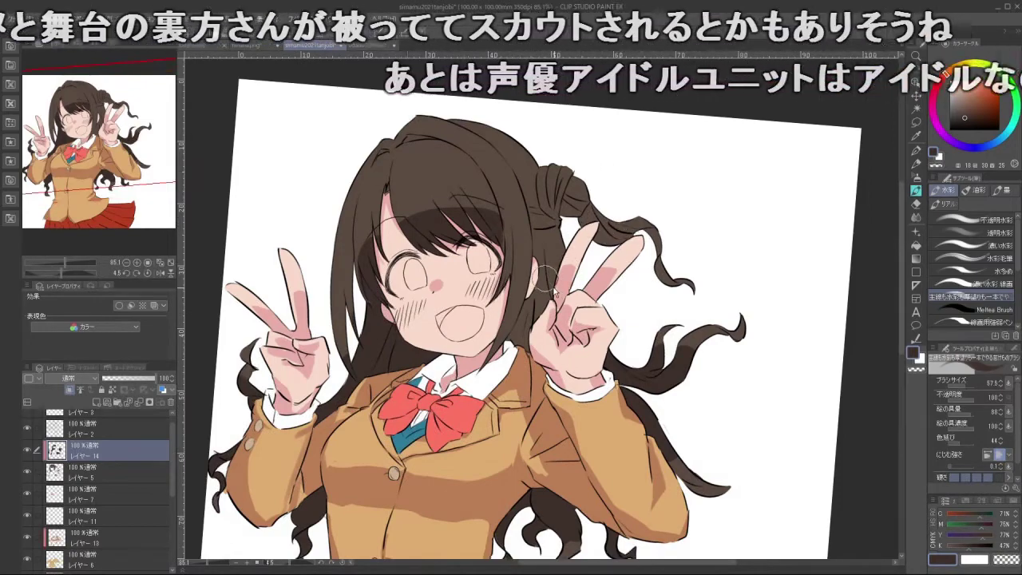
Shade the hair between her left ear and raised left hand with the dark brown
drag(554, 290, 559, 294)
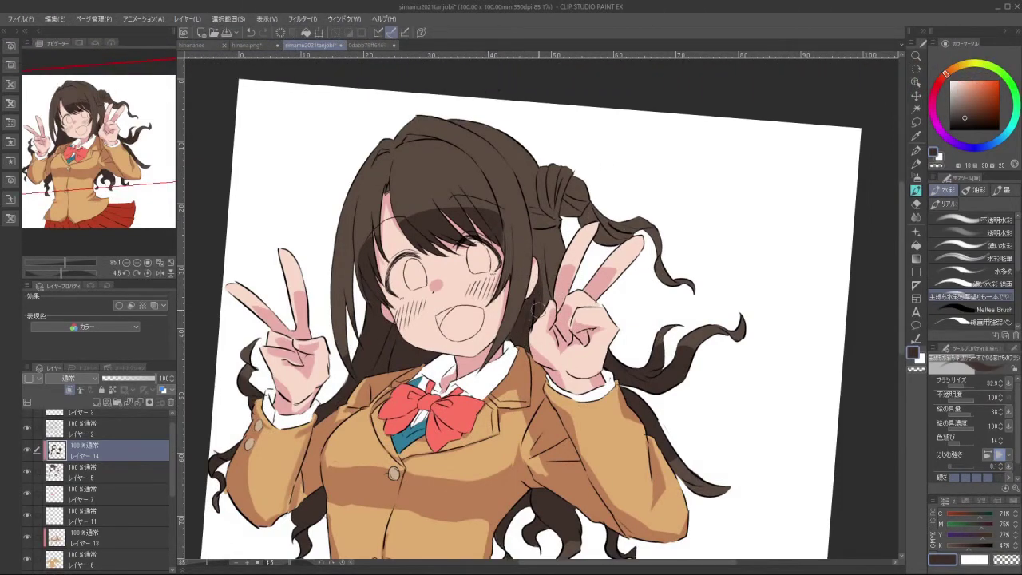
mouse_move(564, 334)
mouse_down()
mouse_move(585, 308)
mouse_move(574, 273)
mouse_move(546, 260)
mouse_move(520, 266)
mouse_up()
drag(575, 373, 571, 369)
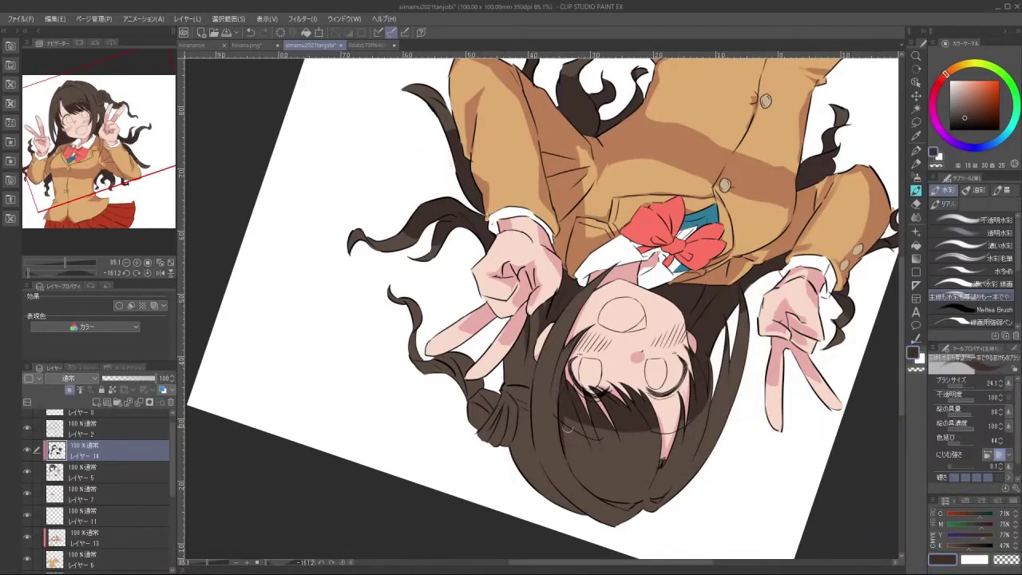
drag(568, 429, 588, 264)
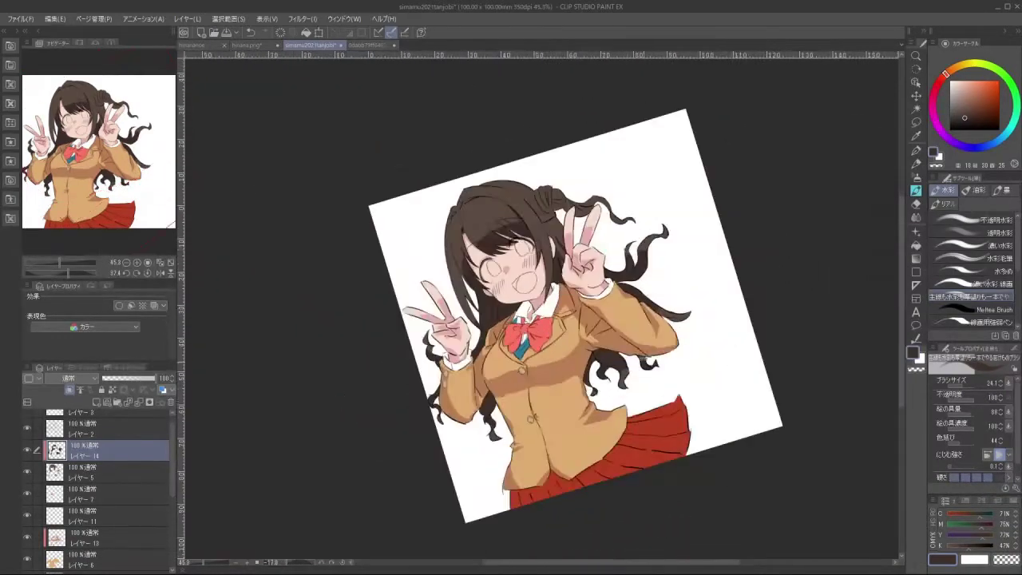
drag(473, 325, 481, 323)
drag(530, 265, 516, 342)
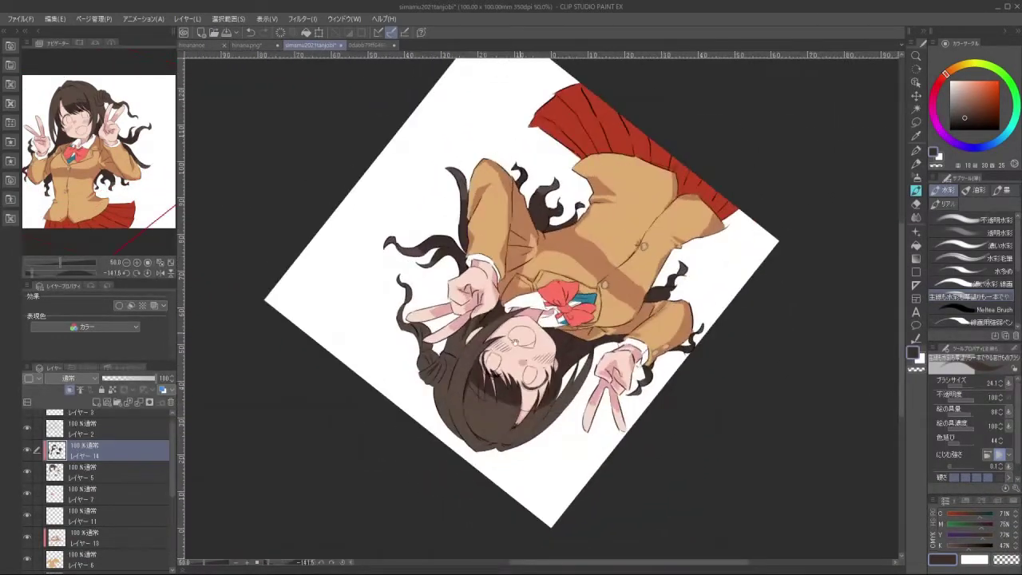
drag(481, 387, 499, 392)
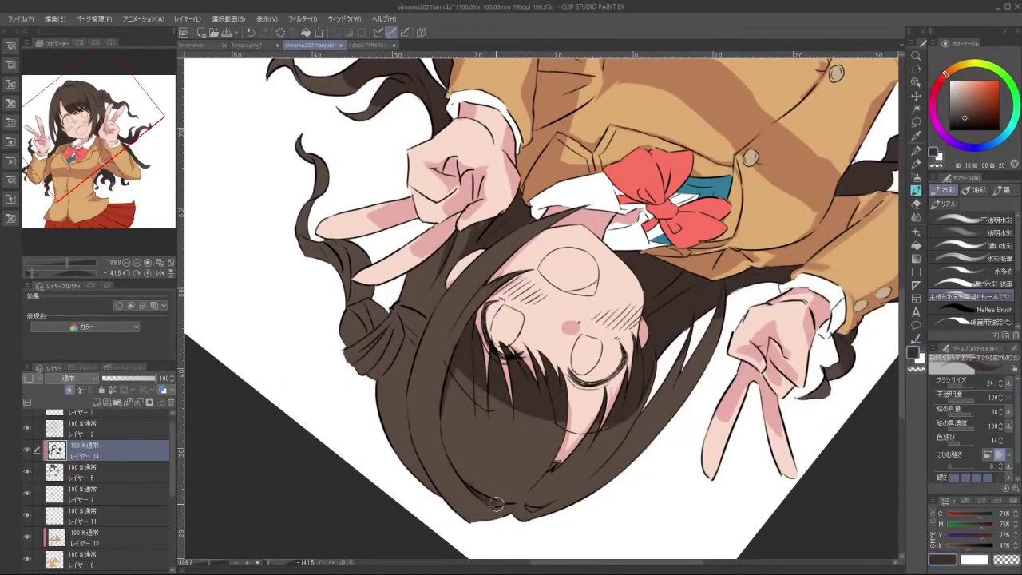
Add small dark brown shadows around the parting at the crown and at the hair beneath the bun
drag(484, 499, 692, 361)
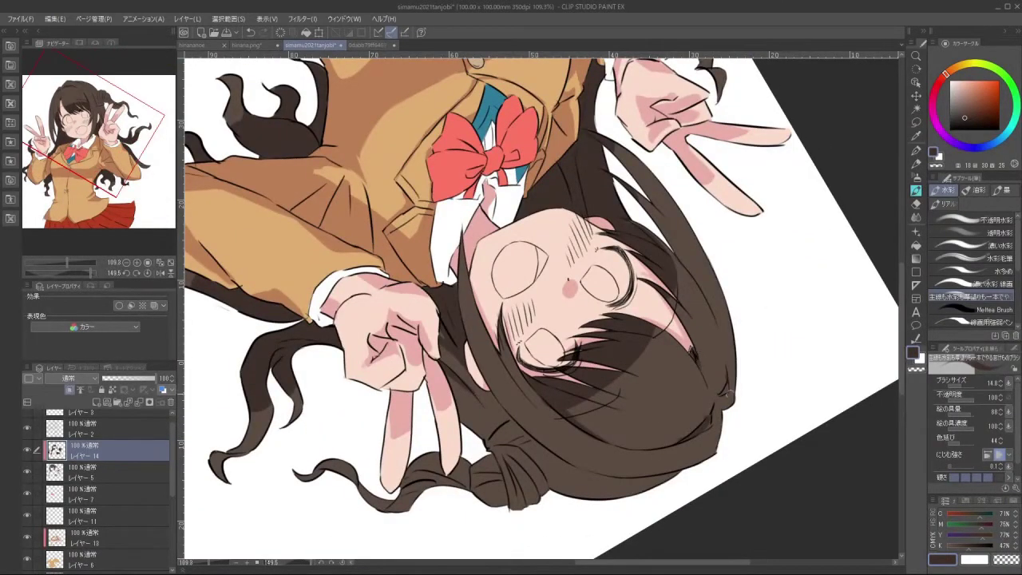
drag(725, 389, 352, 245)
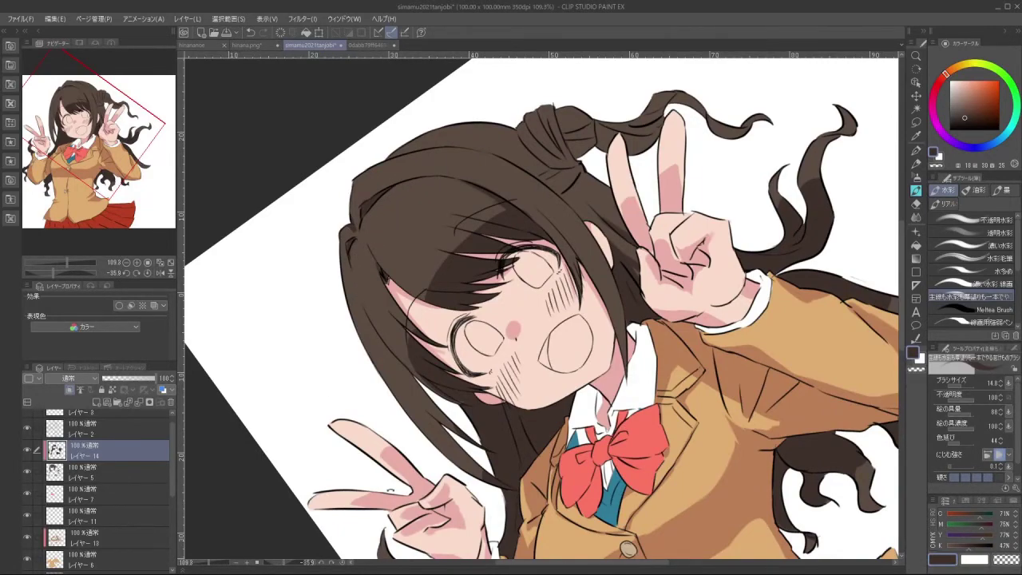
drag(391, 490, 719, 460)
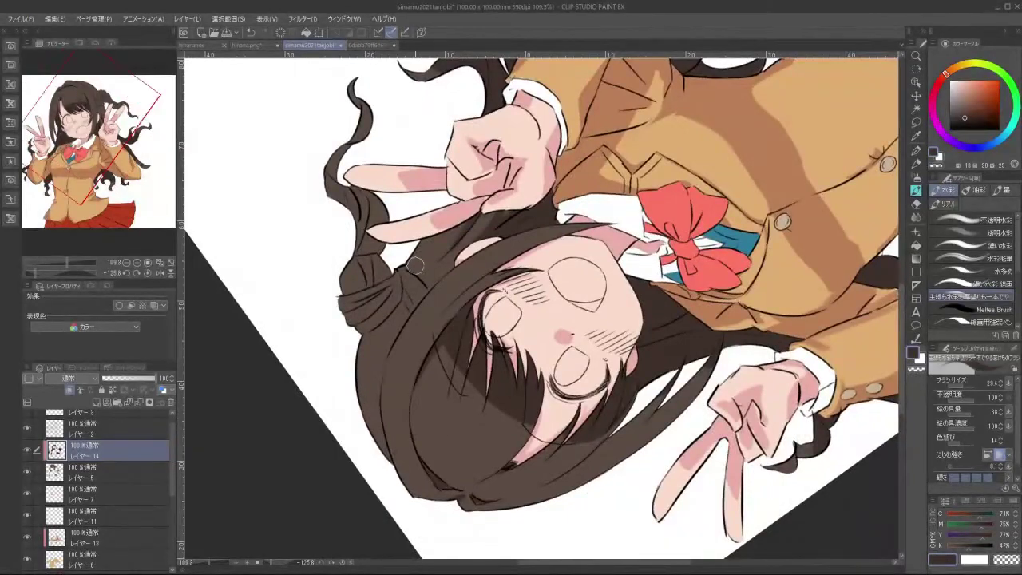
drag(415, 266, 651, 382)
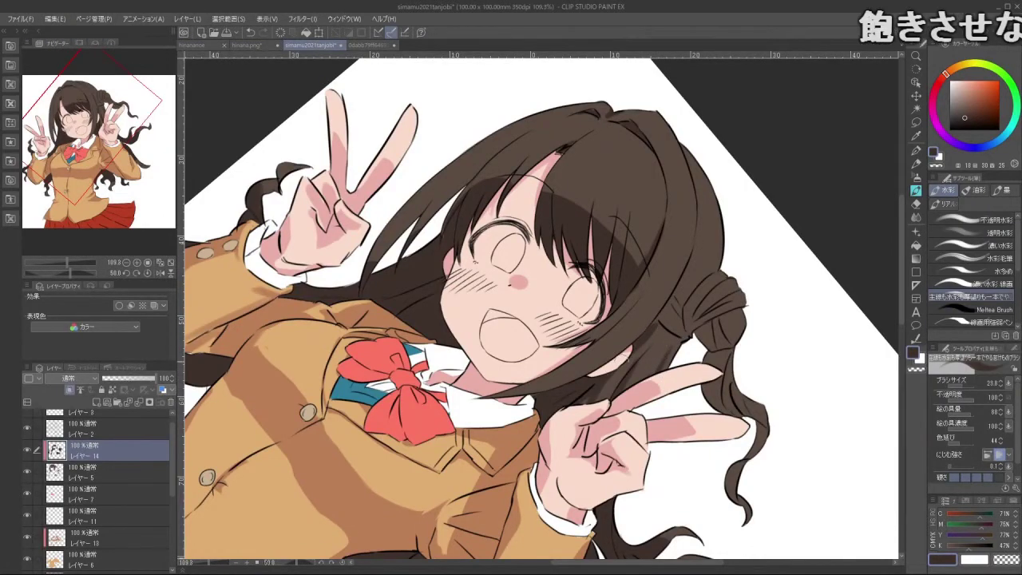
drag(580, 409, 403, 335)
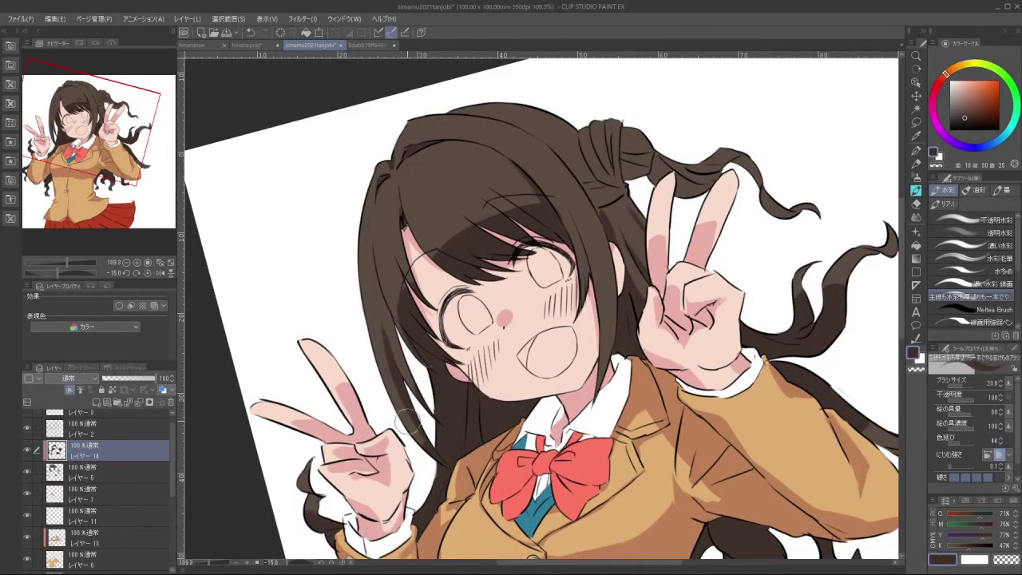
Shade the long side lock beside her right cheek and its loose tips with the dark brown
mouse_move(407, 376)
mouse_down()
mouse_move(571, 457)
mouse_move(679, 375)
mouse_move(685, 351)
mouse_up()
key(ctrl+z)
mouse_move(656, 405)
mouse_down()
mouse_move(619, 474)
mouse_move(629, 459)
mouse_up()
drag(660, 396, 641, 444)
mouse_move(407, 398)
mouse_down()
mouse_move(526, 460)
mouse_move(669, 232)
mouse_up()
drag(530, 421, 599, 403)
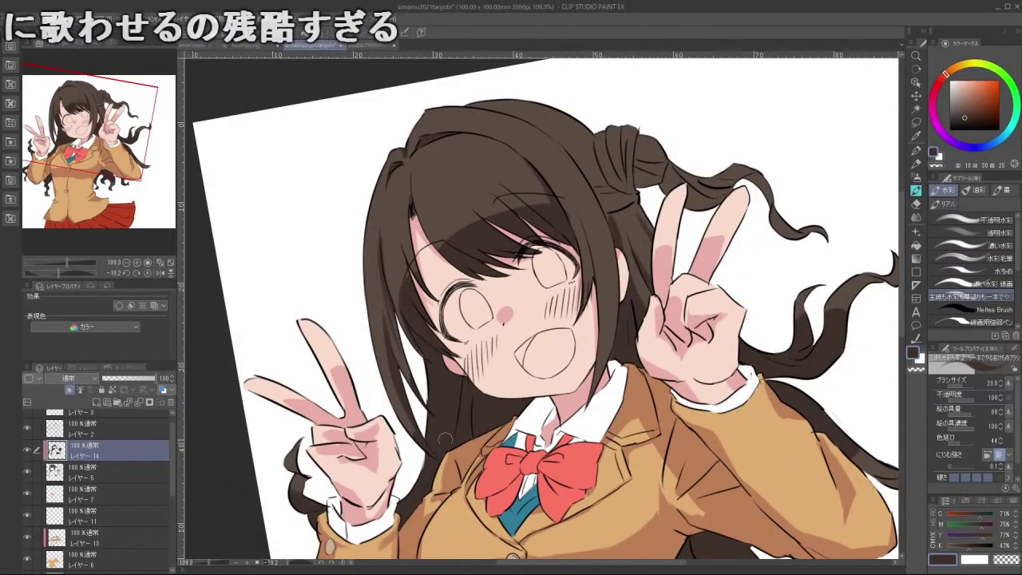
mouse_move(393, 367)
mouse_down()
mouse_move(528, 467)
mouse_move(698, 331)
mouse_move(701, 318)
mouse_up()
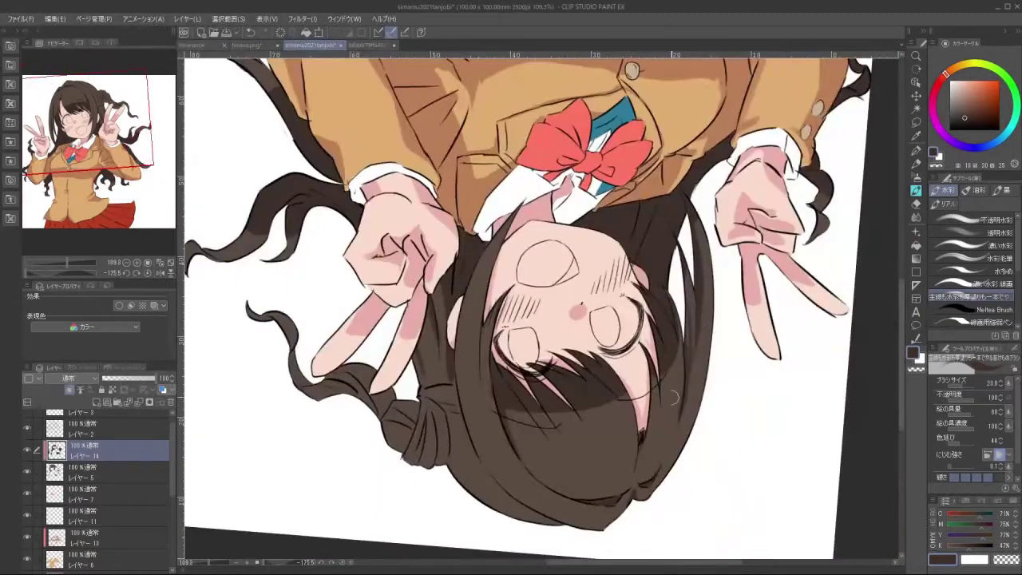
Paint tapered dark brown streaks along the upper part of the side lock on her right
drag(676, 397, 404, 314)
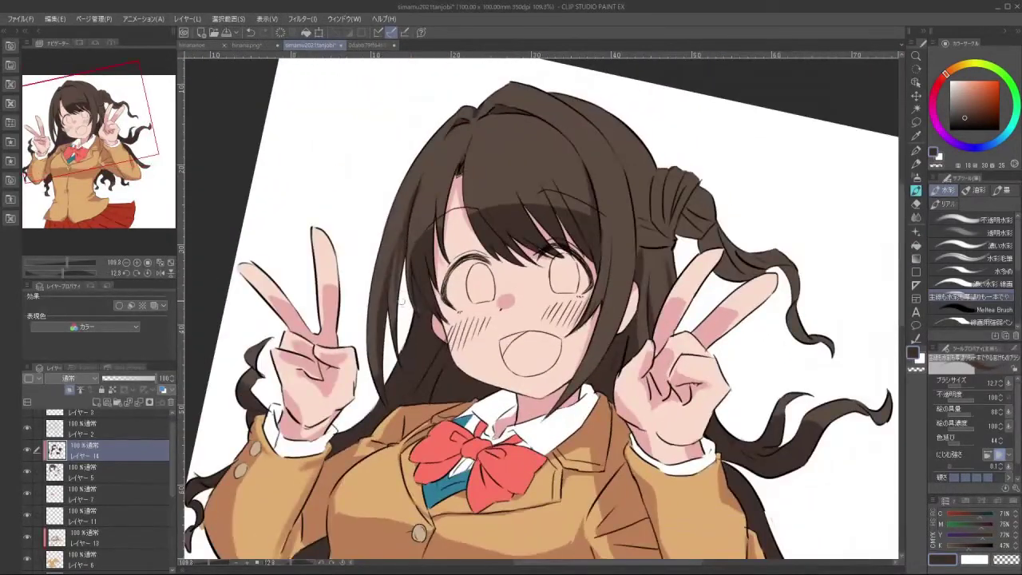
drag(485, 378, 440, 379)
drag(475, 415, 675, 172)
drag(542, 275, 591, 277)
mouse_move(543, 411)
mouse_down()
mouse_move(626, 406)
mouse_move(662, 355)
mouse_up()
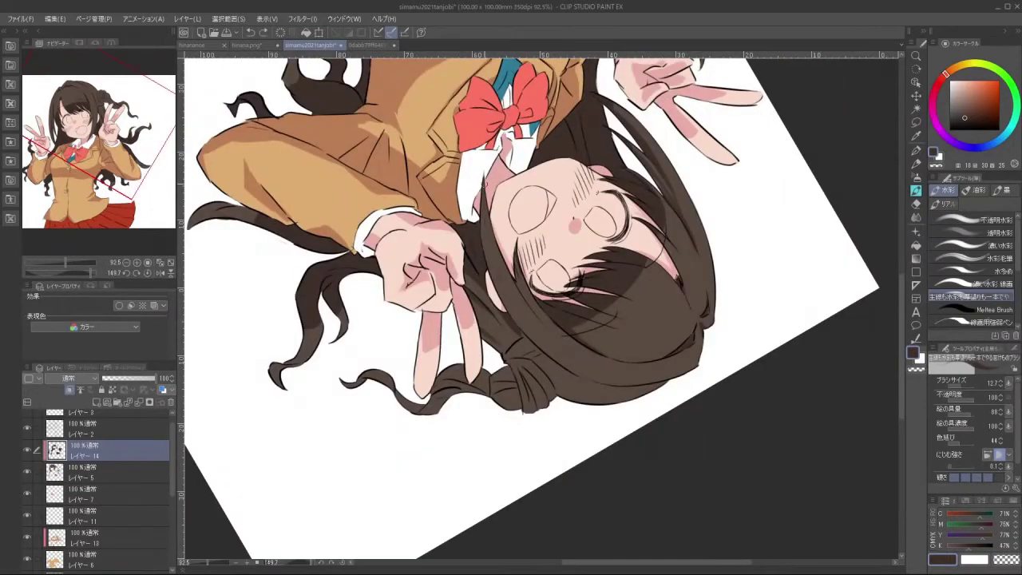
Paint dark brown shadow streaks along the side lock in front of her left ear, redoing the first stroke
drag(482, 214, 524, 325)
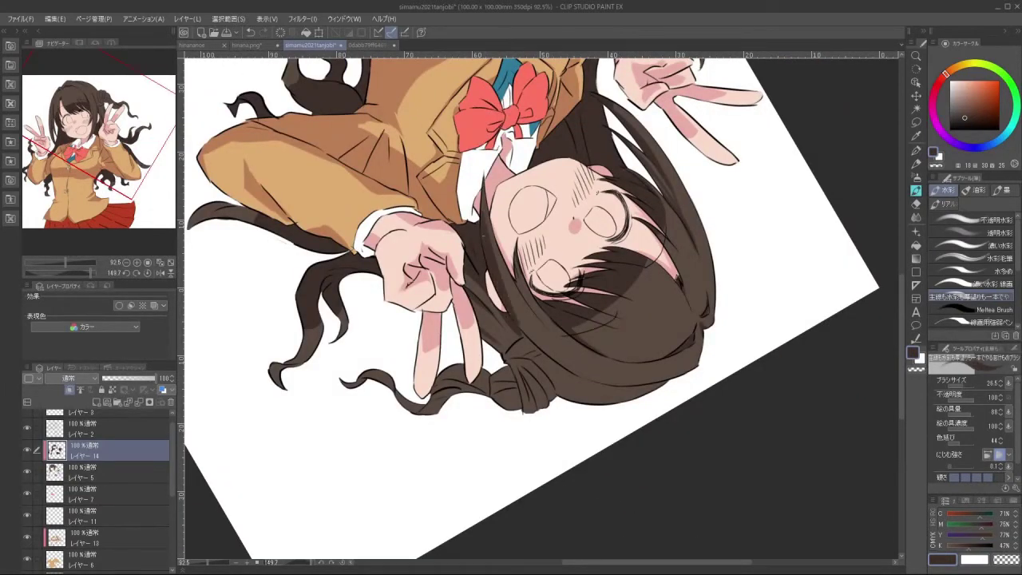
key(ctrl+z)
drag(491, 264, 549, 353)
mouse_move(572, 460)
mouse_down()
mouse_move(607, 449)
mouse_move(627, 255)
mouse_move(572, 272)
mouse_move(559, 318)
mouse_move(533, 272)
mouse_up()
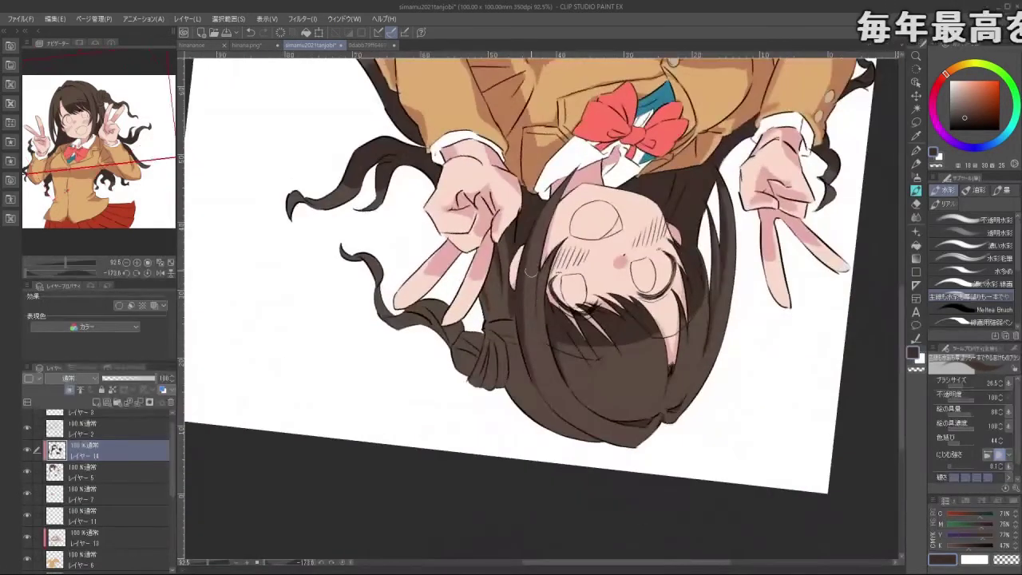
drag(547, 231, 540, 349)
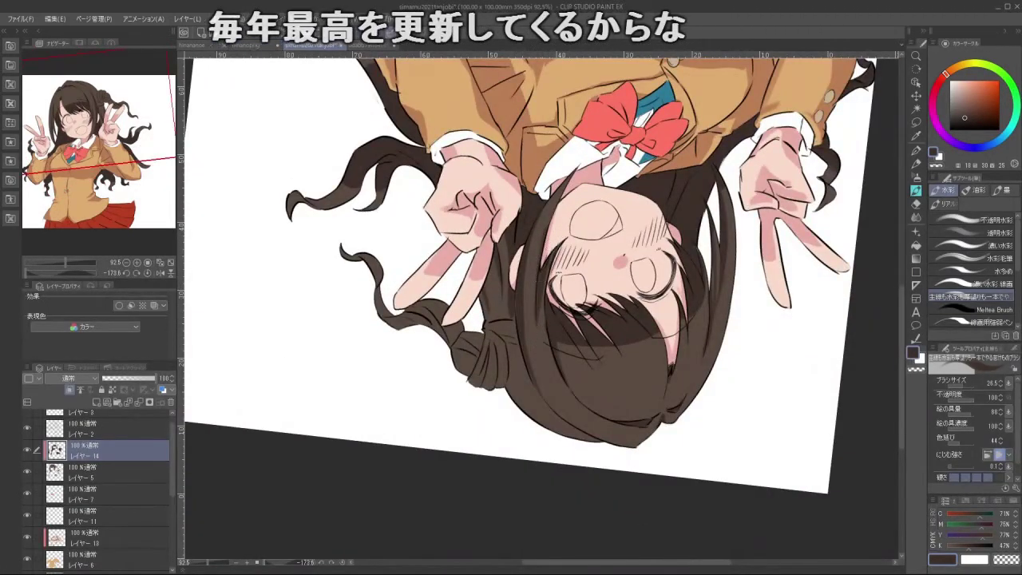
Shade the crown near the parting and the upper fringe on her left with the dark brown
mouse_move(592, 420)
mouse_down()
mouse_move(667, 348)
mouse_move(362, 352)
mouse_move(359, 292)
mouse_up()
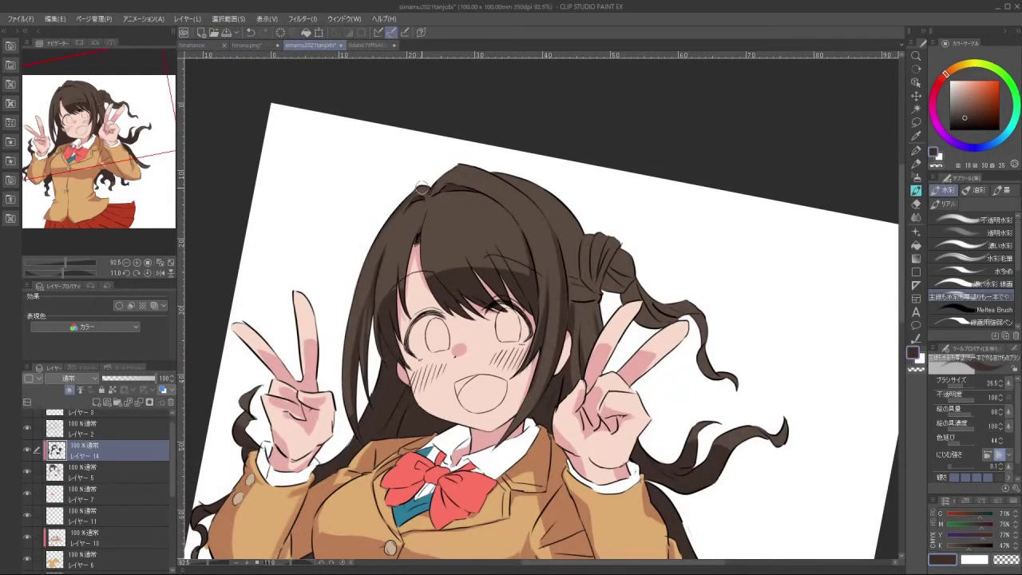
drag(445, 209, 551, 254)
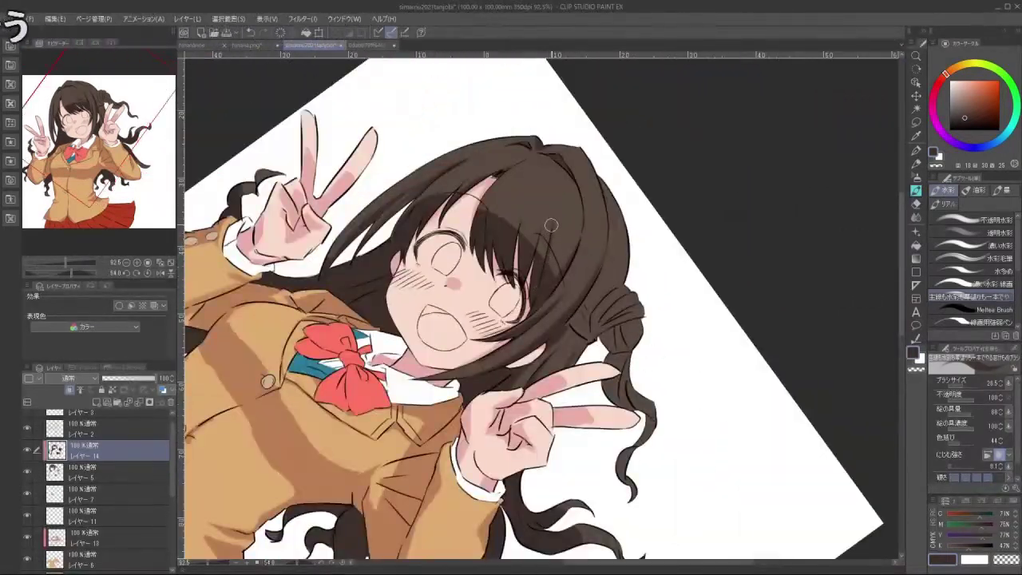
drag(533, 288, 496, 172)
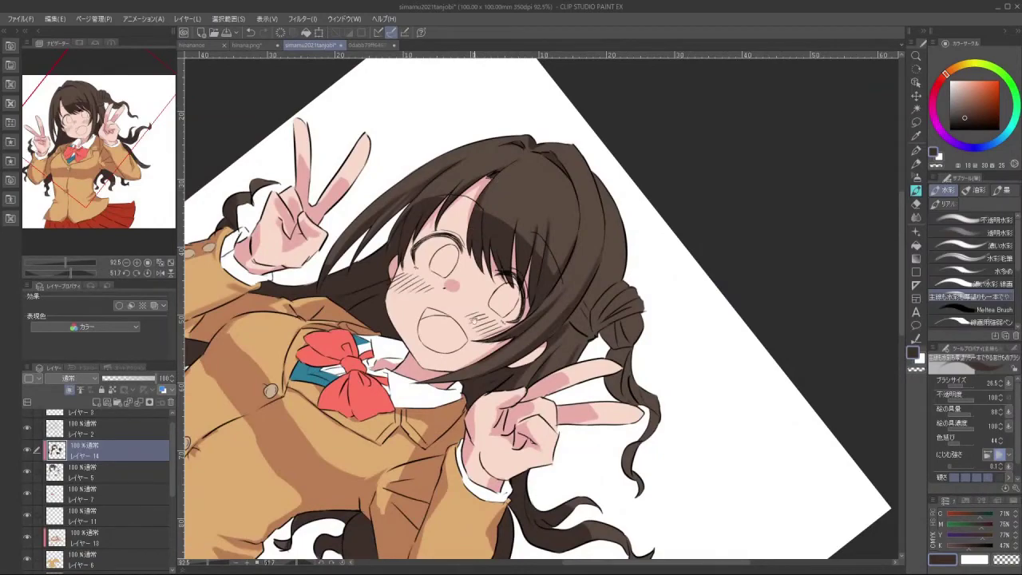
drag(470, 328, 483, 393)
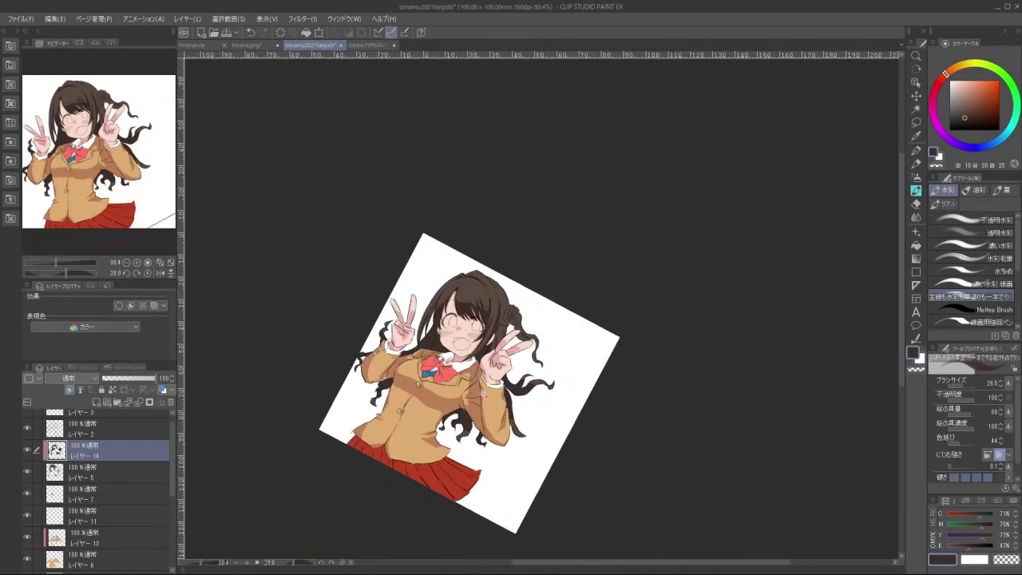
Paint dark brown streaks across the hair on the left of her head, running towards the bun
scroll(483, 392, up, 5)
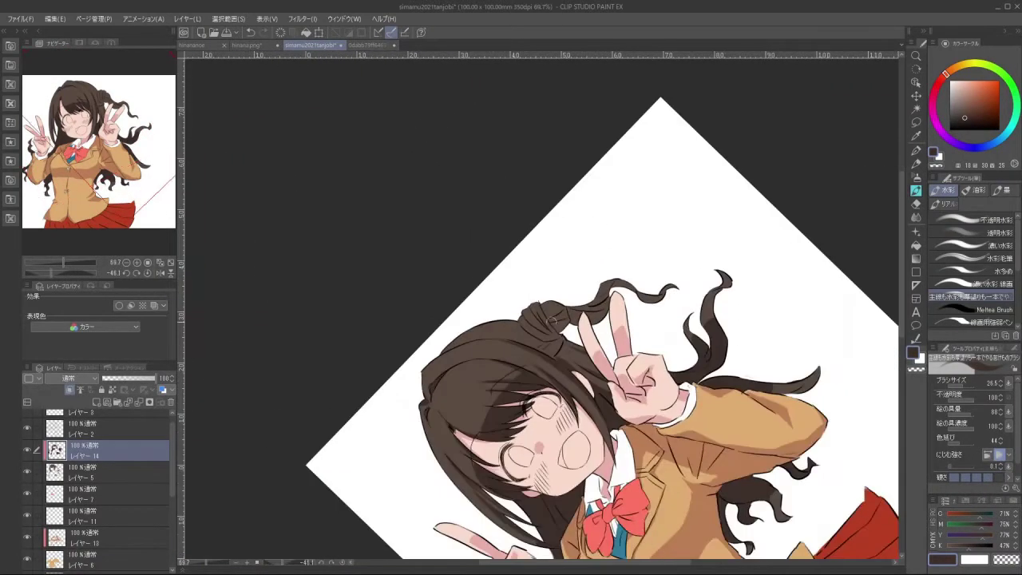
scroll(551, 321, up, 3)
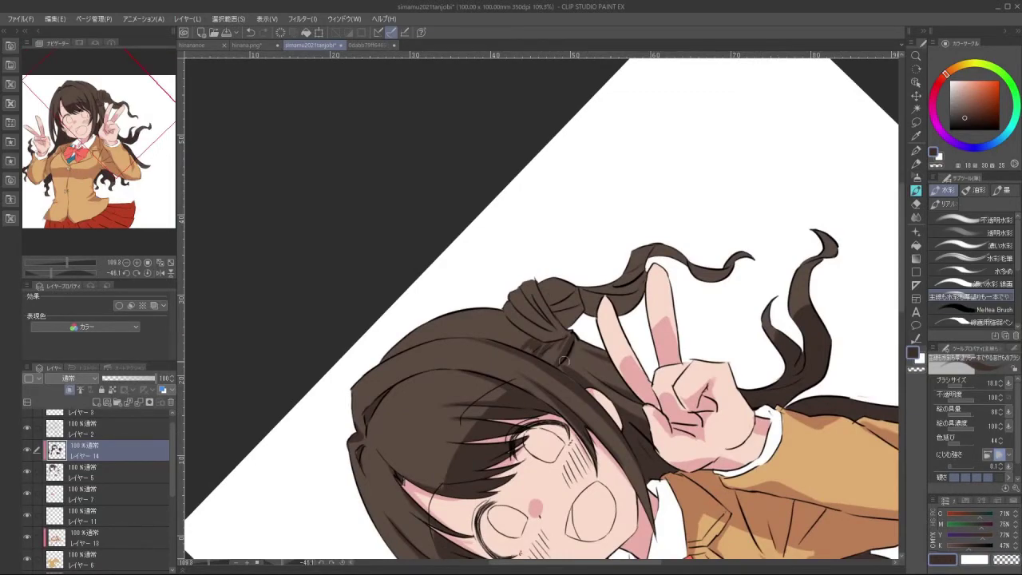
mouse_move(526, 318)
mouse_down()
mouse_move(587, 313)
mouse_move(583, 281)
mouse_move(660, 278)
mouse_up()
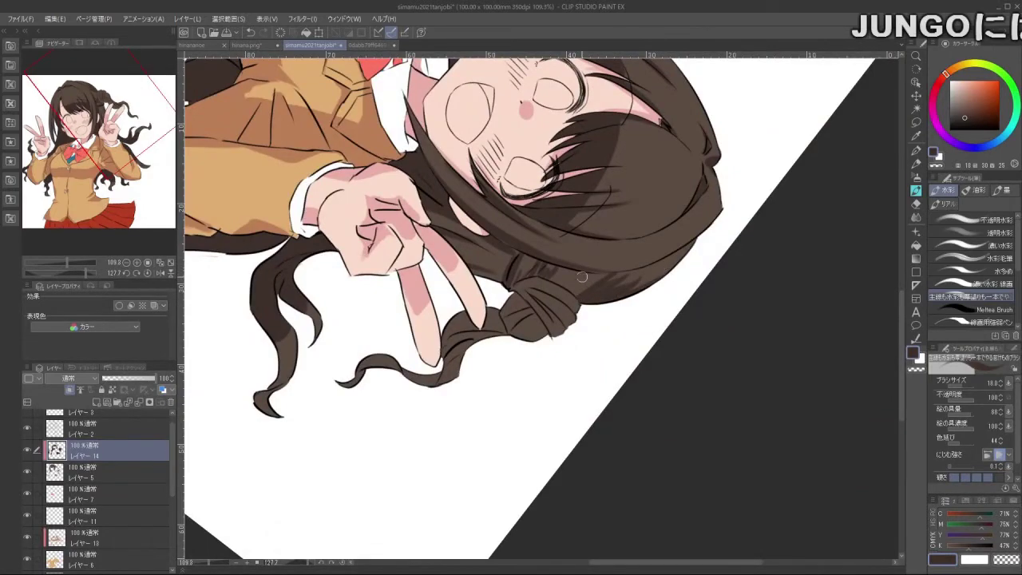
drag(584, 274, 568, 290)
mouse_move(523, 326)
mouse_down()
mouse_move(607, 299)
mouse_move(601, 375)
mouse_move(625, 337)
mouse_up()
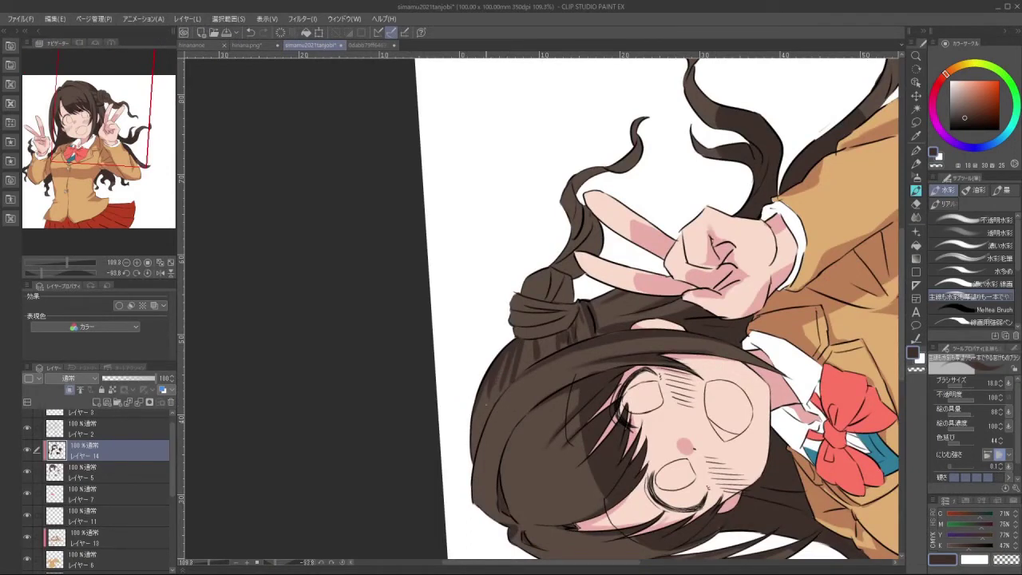
drag(482, 459, 609, 289)
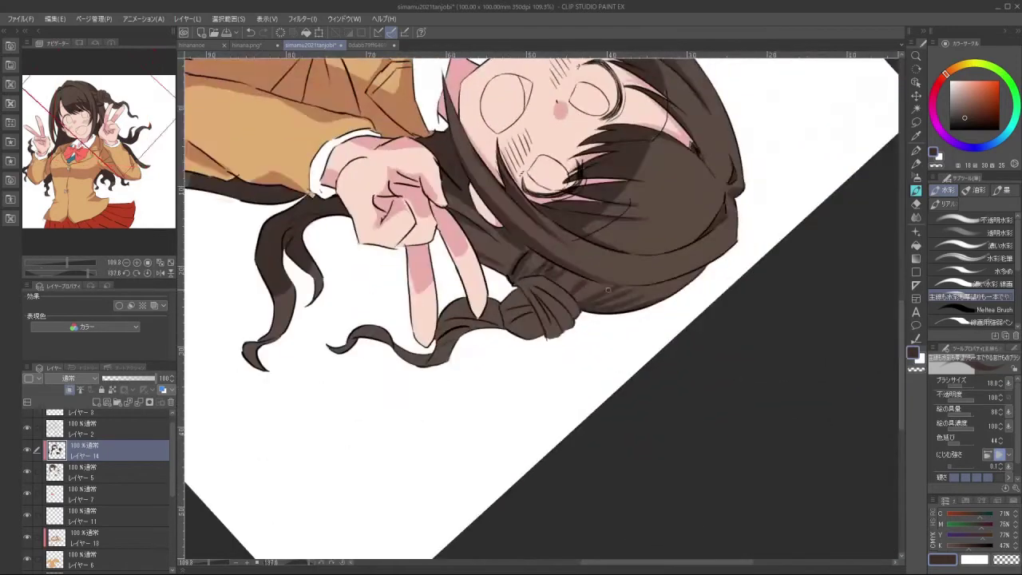
Shade the folds and underside of the hair bun with the dark brown
drag(533, 339, 537, 349)
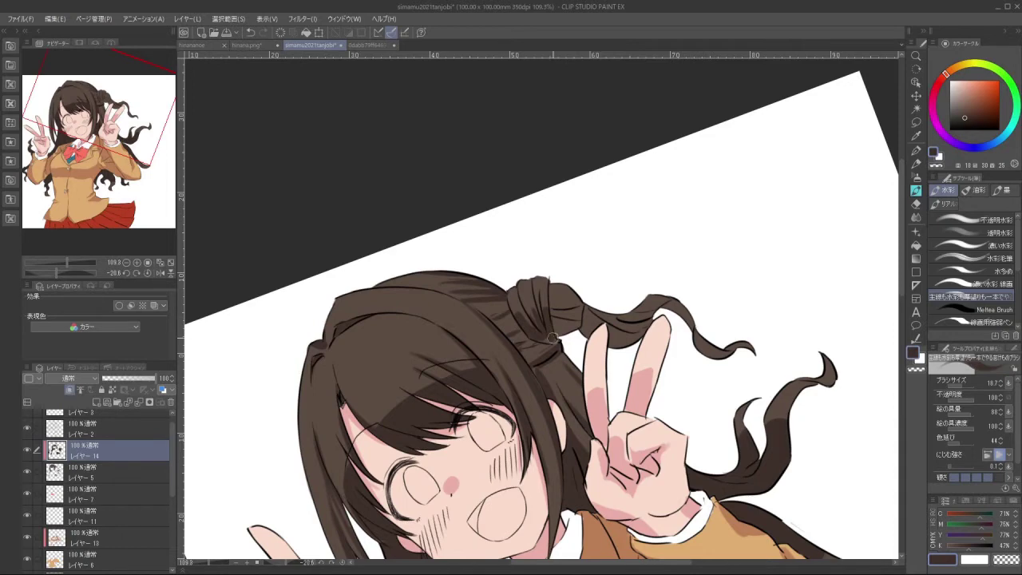
drag(528, 447, 534, 313)
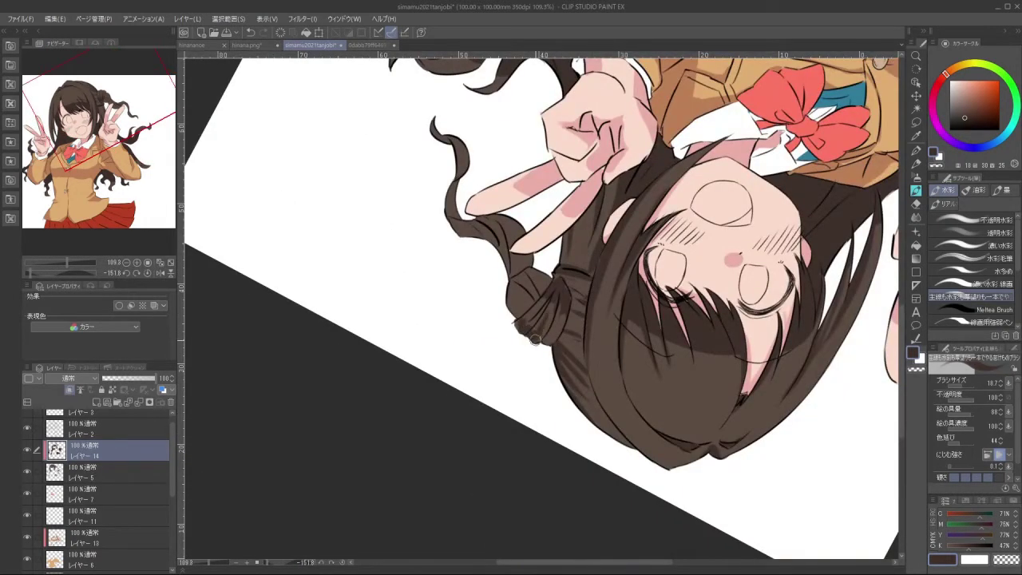
drag(551, 337, 526, 341)
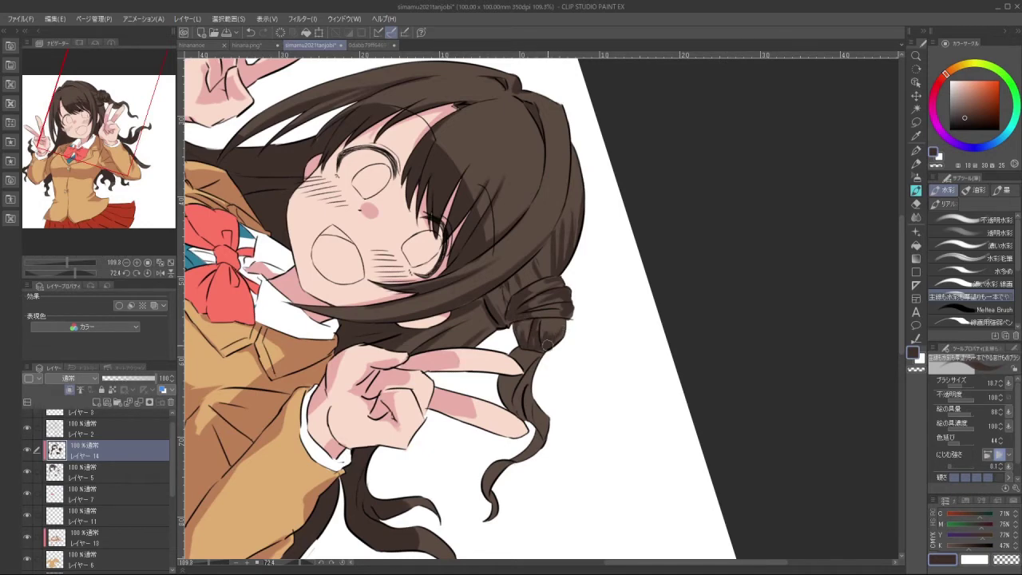
Shade the wavy strand hanging from the bun down to its curled tip with the dark brown
scroll(527, 362, up, 2)
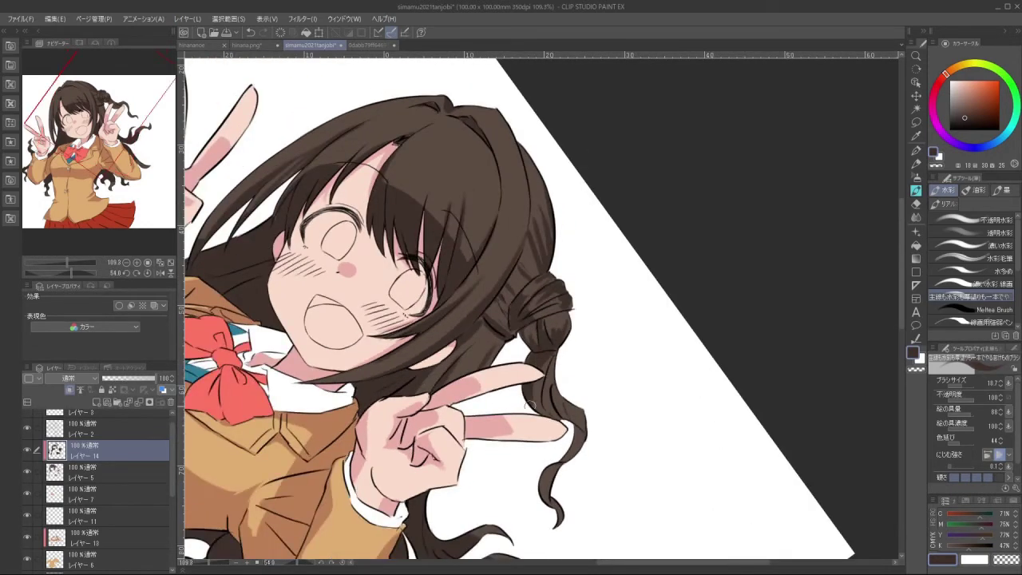
drag(547, 365, 566, 418)
drag(594, 507, 682, 457)
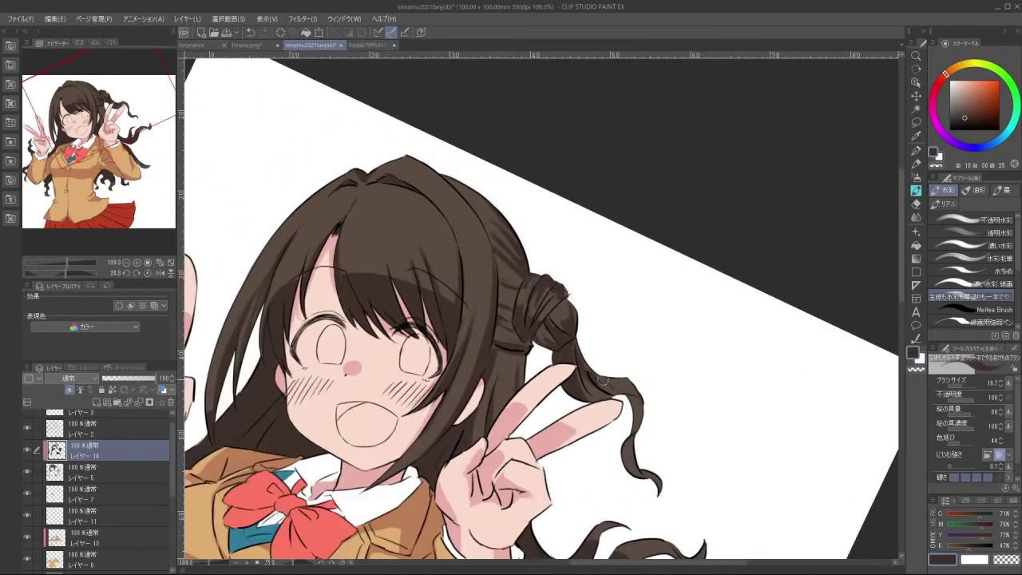
mouse_move(605, 388)
mouse_down()
mouse_move(635, 400)
mouse_move(631, 467)
mouse_move(642, 476)
mouse_up()
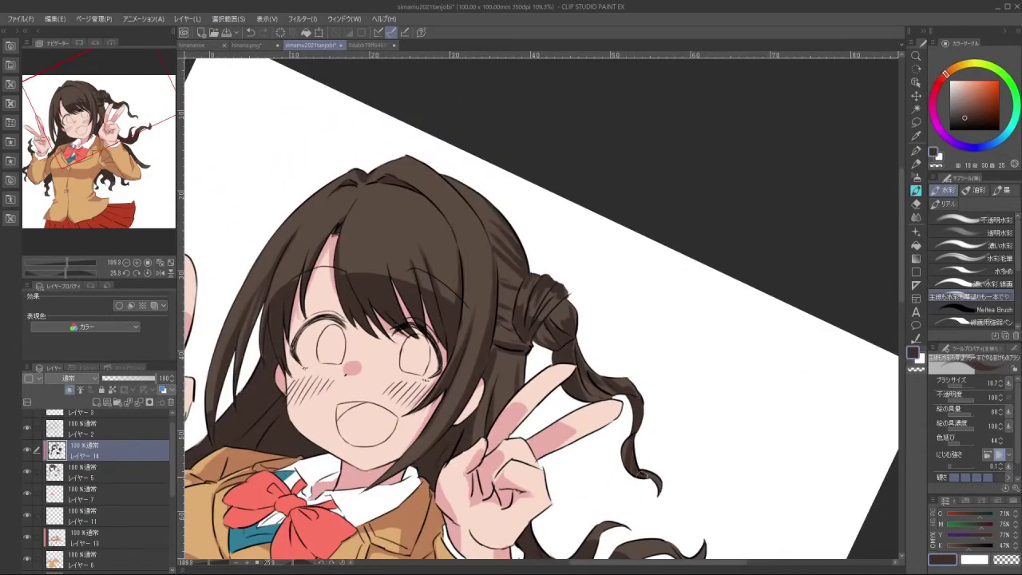
mouse_move(662, 362)
mouse_down()
mouse_move(571, 366)
mouse_move(659, 363)
mouse_up()
drag(660, 362, 593, 437)
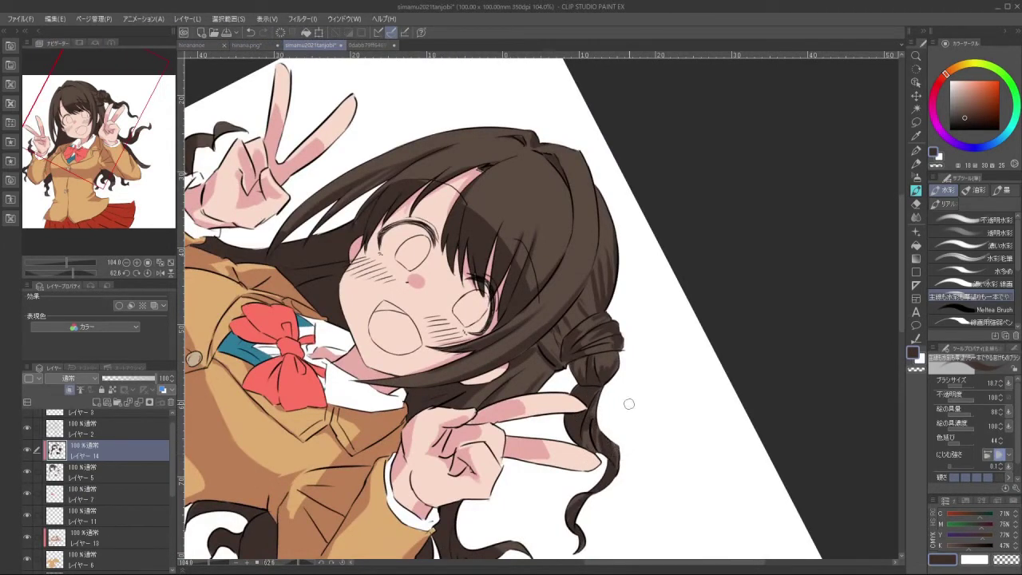
Shade the hair roots across the crown beside the parting with the dark brown
drag(556, 214, 556, 407)
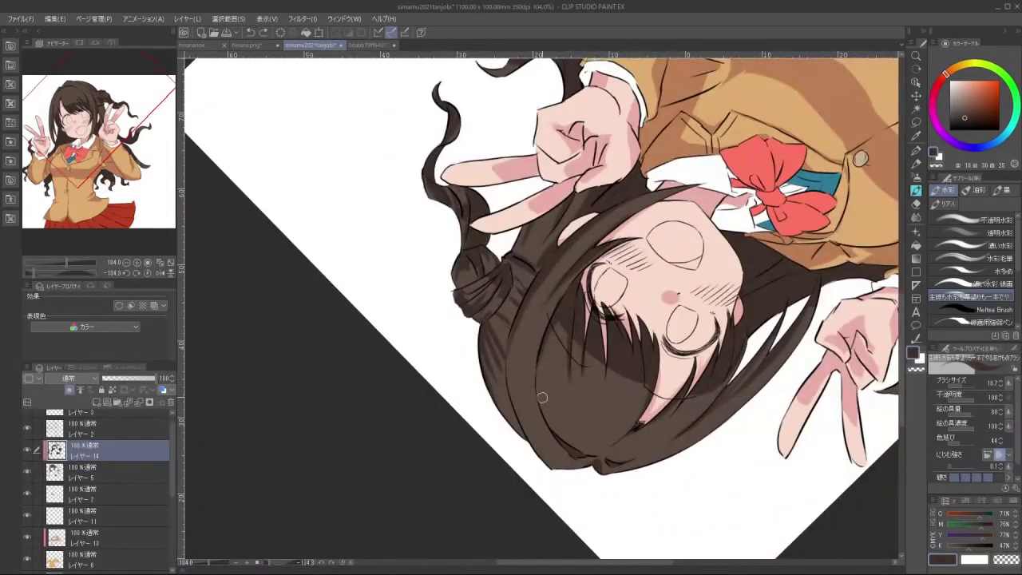
drag(573, 448, 388, 352)
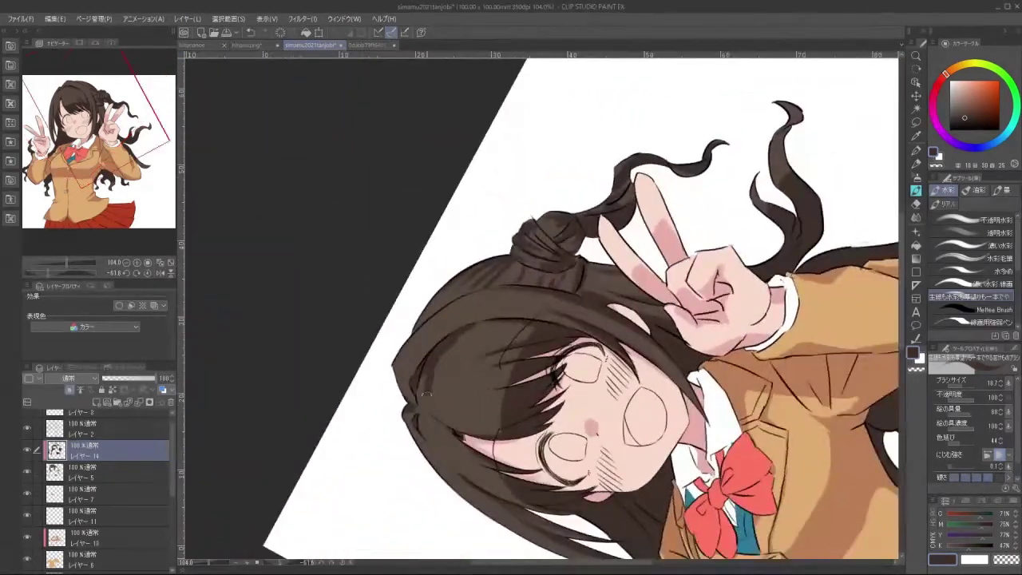
drag(426, 394, 424, 404)
key(ctrl+z)
mouse_move(430, 423)
mouse_down()
mouse_move(523, 463)
mouse_move(679, 376)
mouse_up()
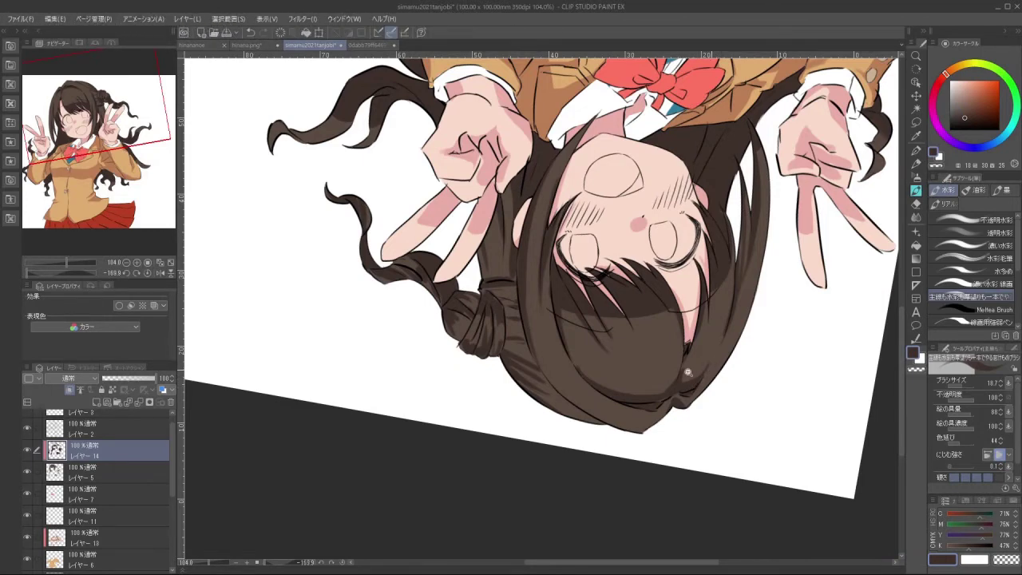
drag(688, 372, 551, 400)
drag(547, 431, 631, 196)
drag(477, 327, 535, 405)
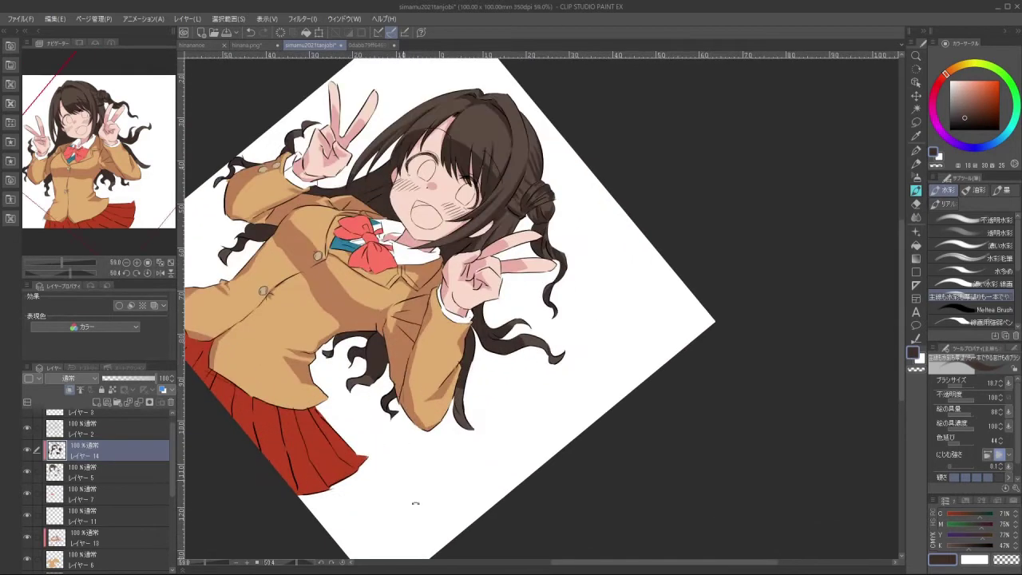
Paint dark brown shadow strokes on the side hair next to the parting on her right
drag(416, 504, 693, 484)
drag(325, 333, 392, 333)
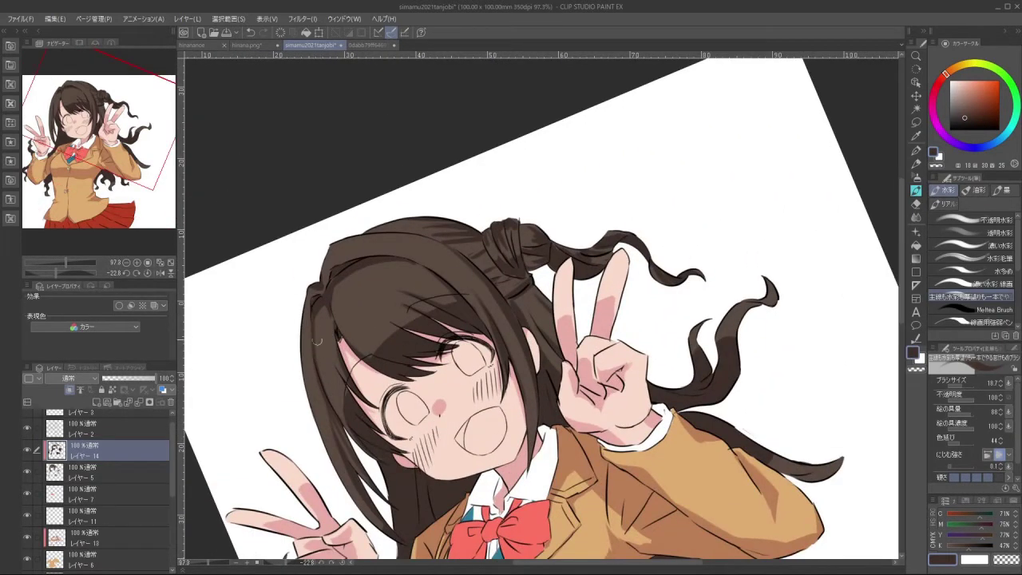
mouse_move(318, 341)
mouse_down()
mouse_move(343, 383)
mouse_move(479, 479)
mouse_move(679, 463)
mouse_move(748, 416)
mouse_move(692, 319)
mouse_move(620, 455)
mouse_up()
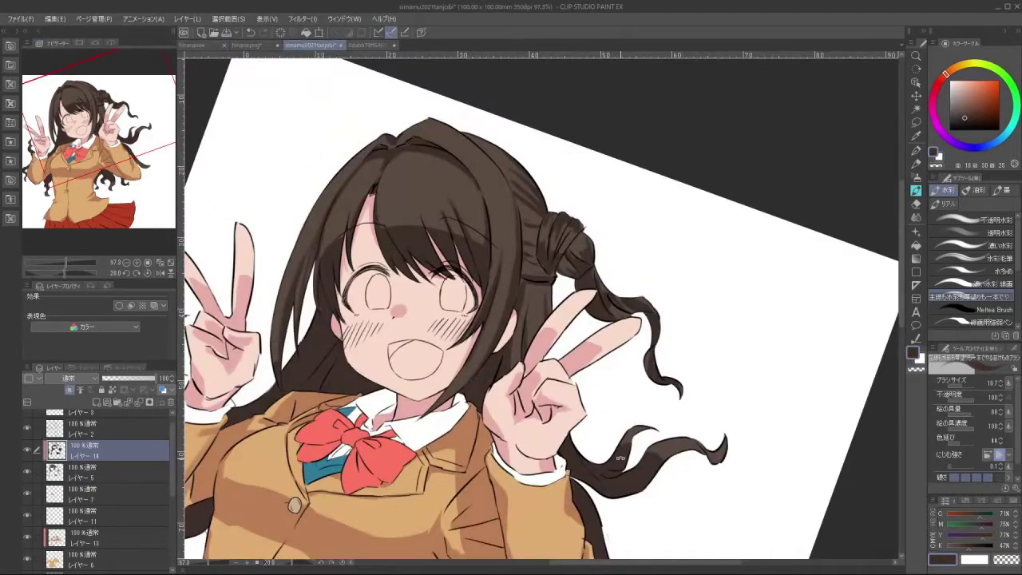
drag(497, 389, 431, 459)
drag(423, 543, 462, 461)
On レイヤー 12, extend the sampled pink skin shadow along the palm edge near the wrist of her raised left hand
scroll(559, 319, up, 3)
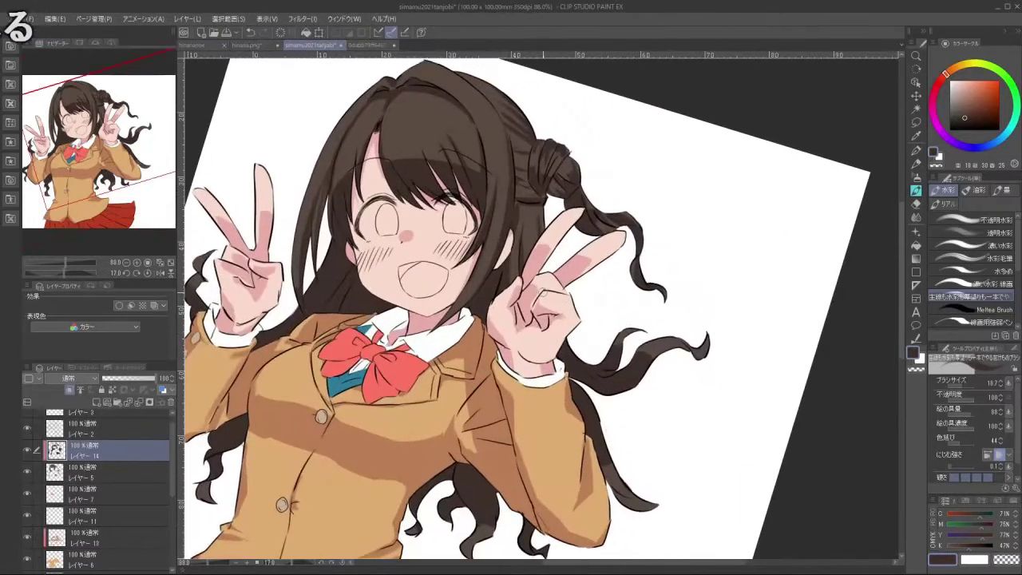
scroll(173, 486, down, 2)
scroll(172, 495, down, 3)
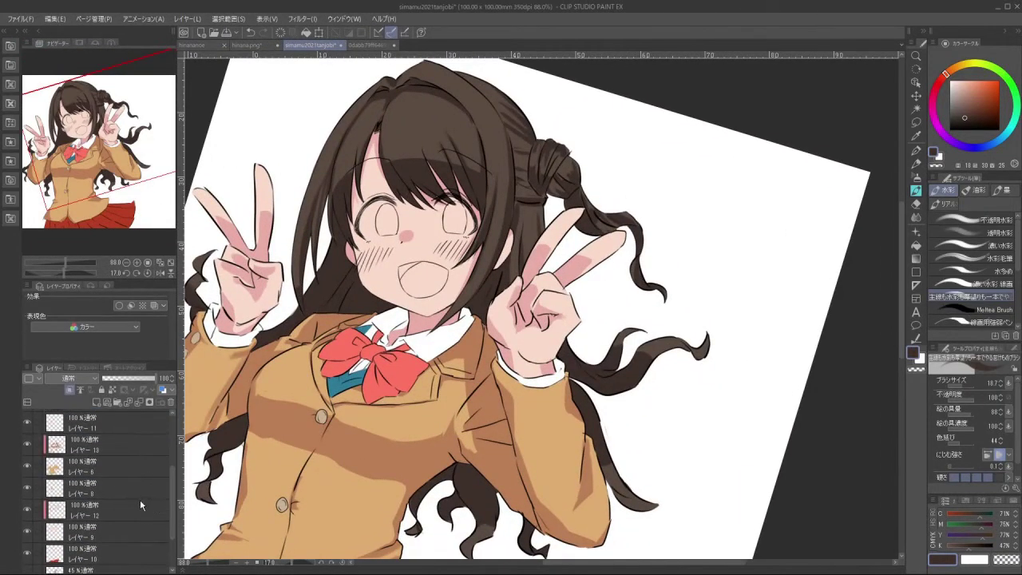
click(140, 508)
scroll(555, 359, up, 2)
alt+click(548, 370)
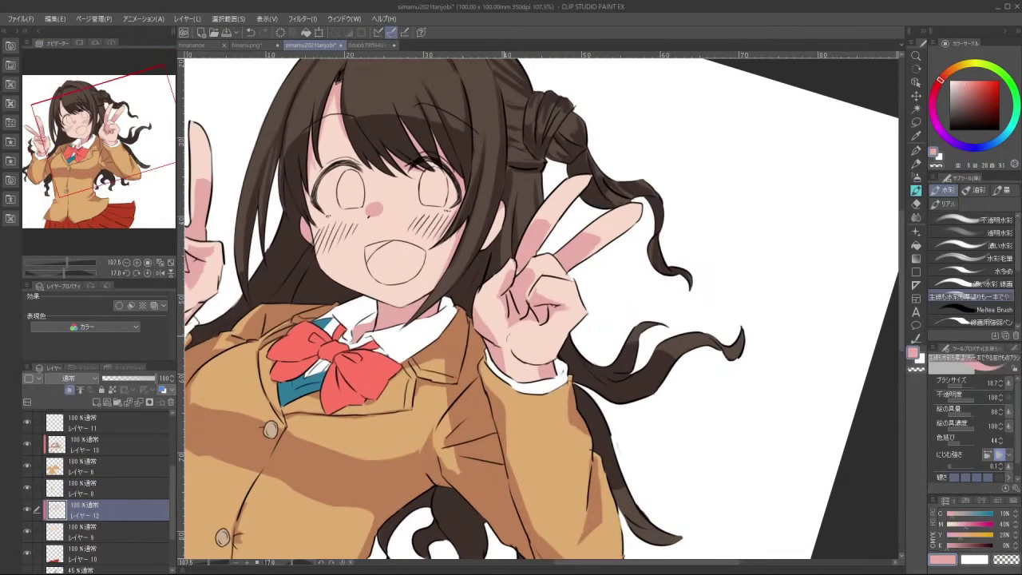
drag(545, 353, 554, 352)
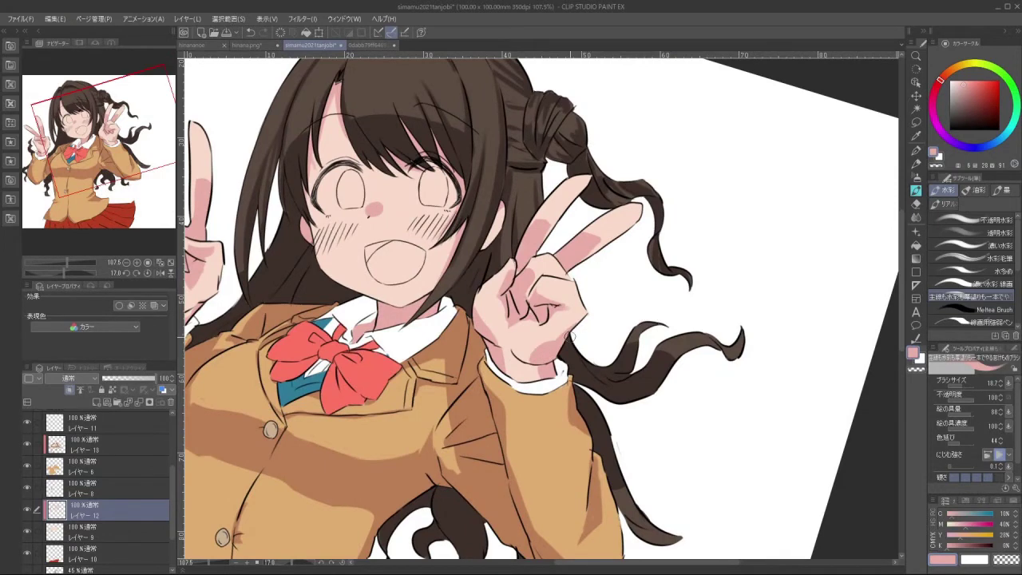
Add a new layer directly above レイヤー 8 and clip it to that layer
scroll(576, 408, down, 8)
drag(577, 407, 572, 404)
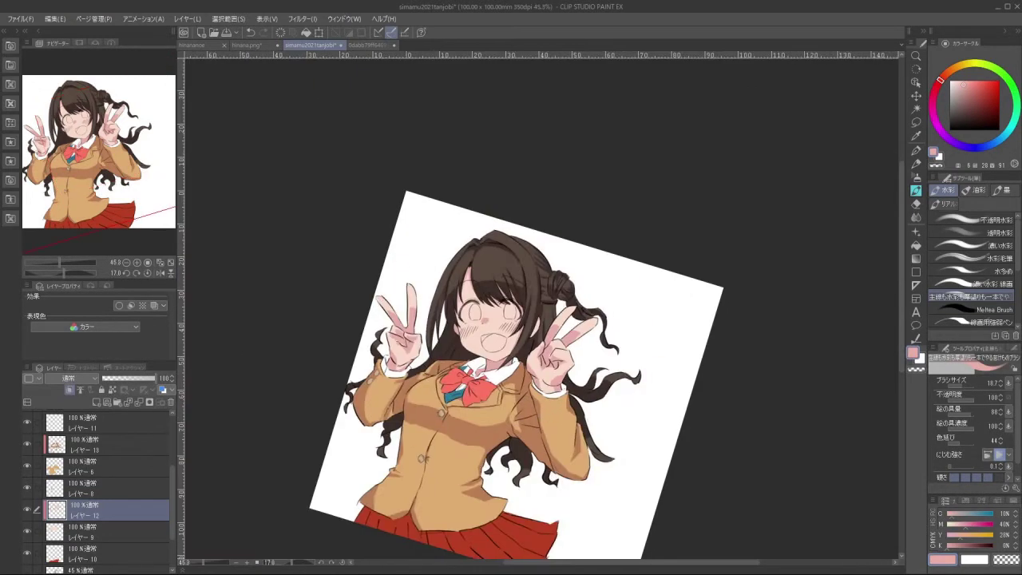
drag(534, 280, 522, 286)
scroll(502, 310, up, 6)
mouse_move(558, 216)
mouse_down()
mouse_move(440, 274)
mouse_move(454, 373)
mouse_move(582, 413)
mouse_move(624, 253)
mouse_move(606, 230)
mouse_up()
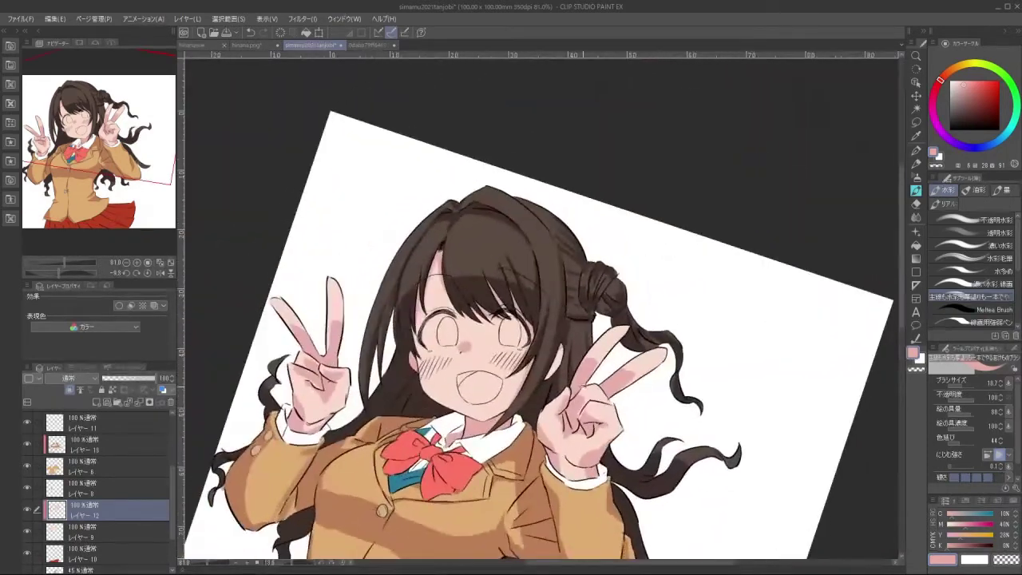
drag(561, 413, 611, 358)
scroll(610, 358, up, 3)
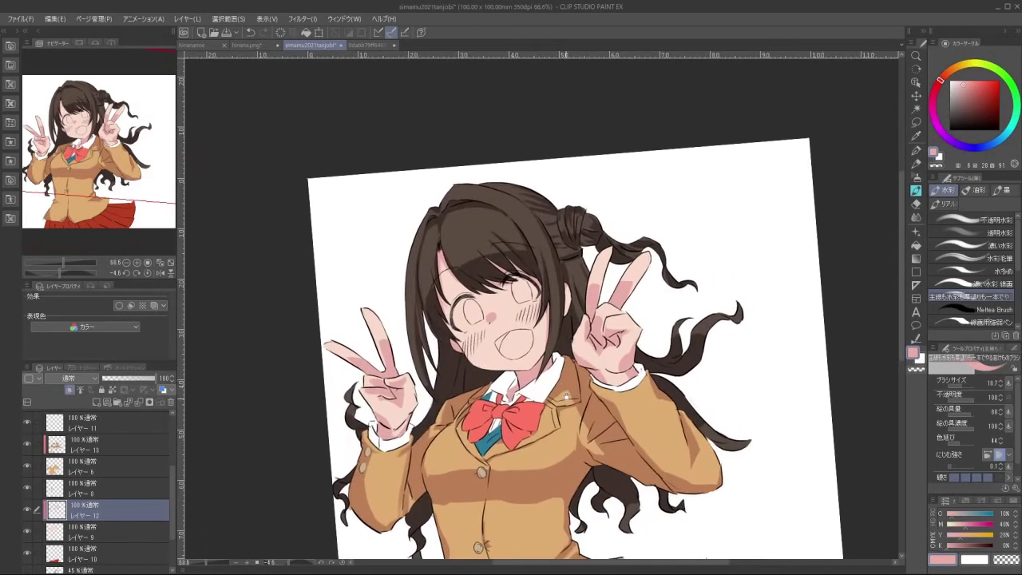
drag(172, 492, 173, 498)
click(132, 478)
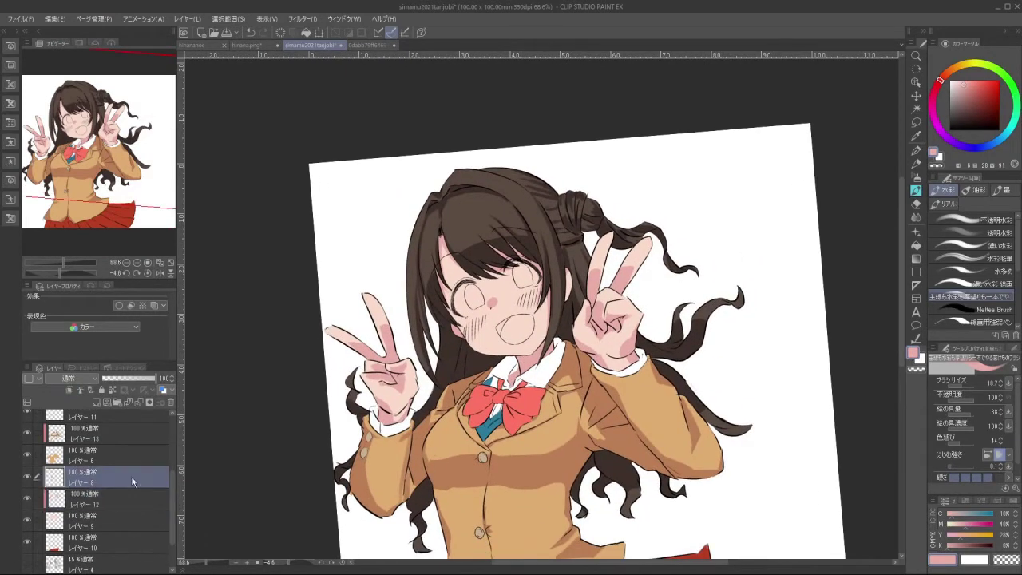
click(96, 402)
click(70, 390)
Shade the teal fabric under the red bow with a darker teal of H 196, S 70, V 44
scroll(519, 411, up, 4)
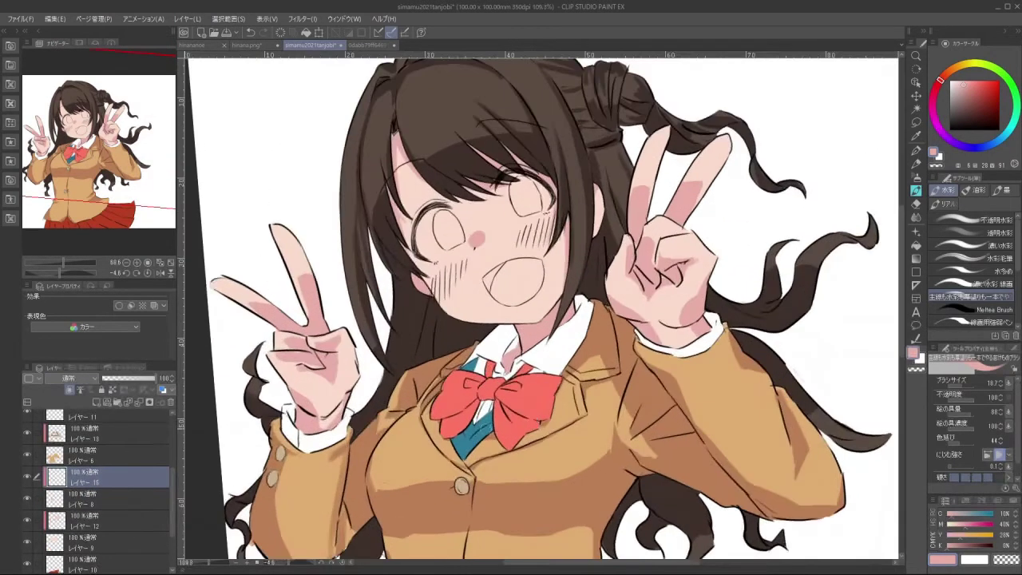
alt+click(477, 435)
drag(1004, 139, 994, 144)
click(983, 108)
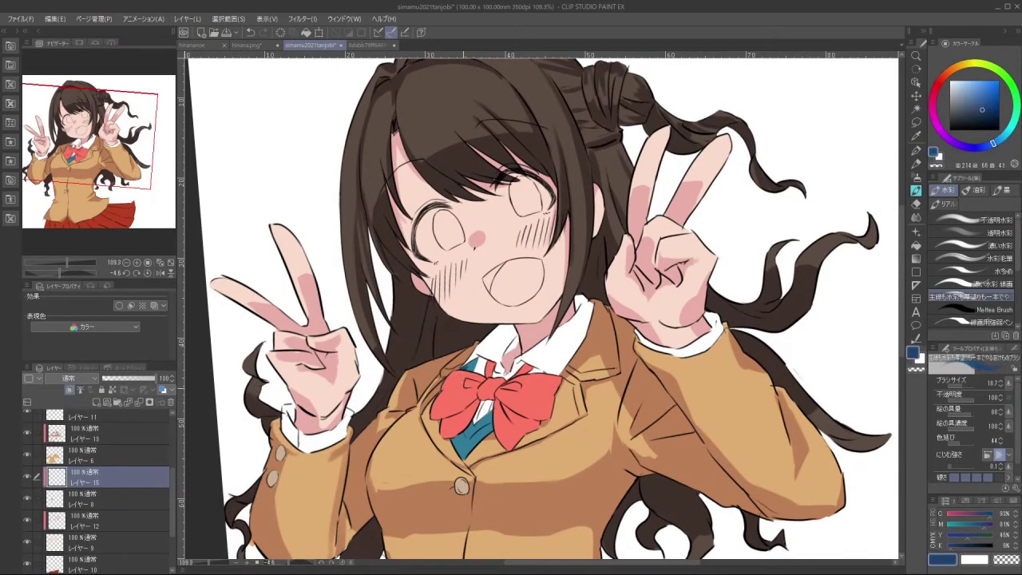
alt+click(469, 431)
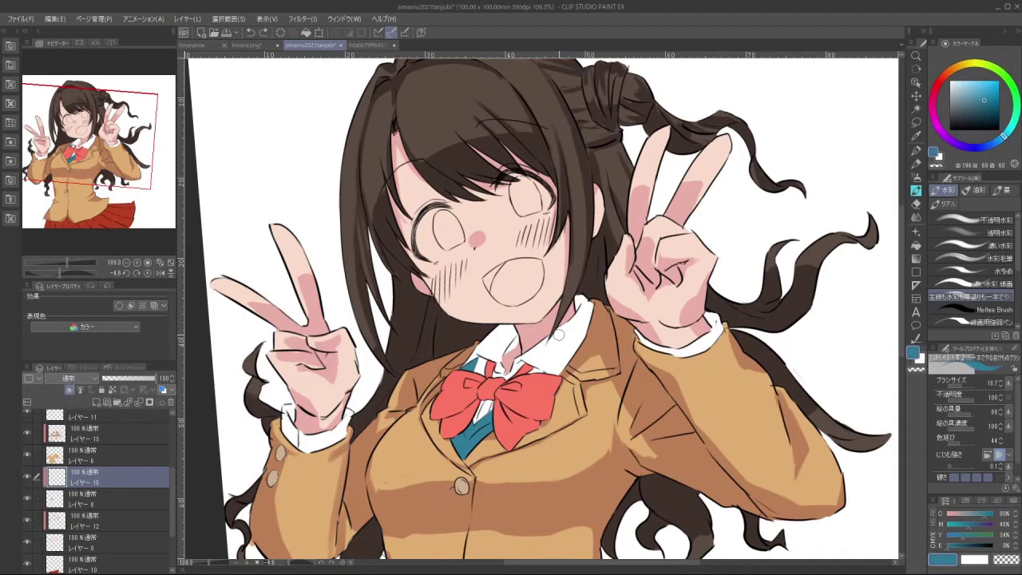
click(987, 102)
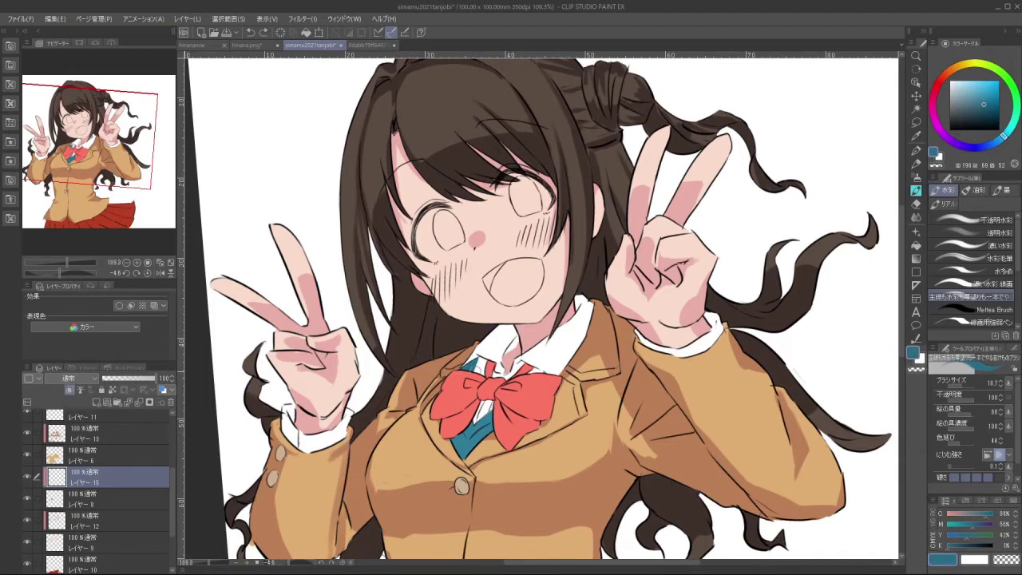
drag(987, 103, 984, 108)
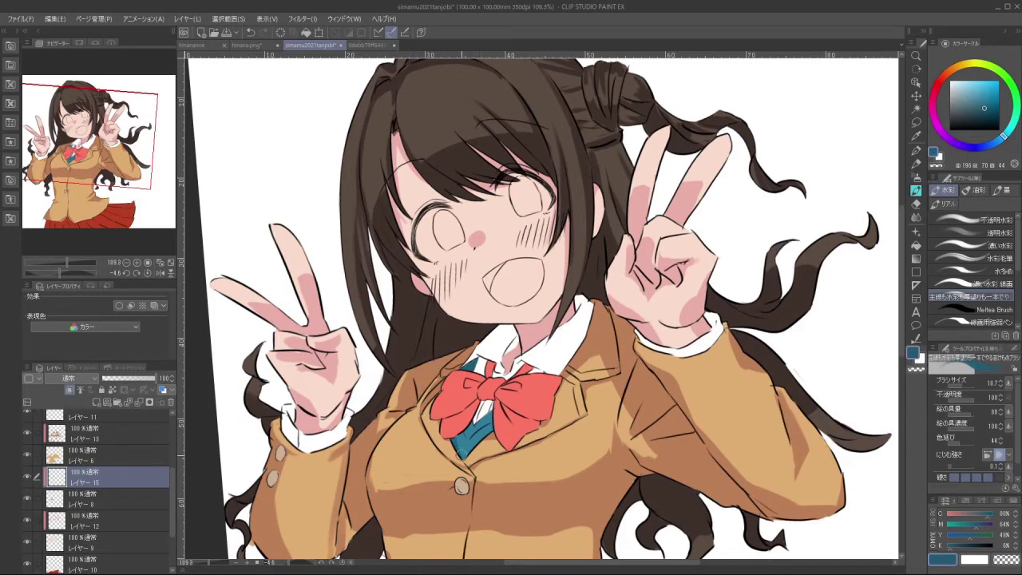
drag(475, 424, 456, 441)
drag(562, 371, 594, 348)
drag(566, 458, 559, 478)
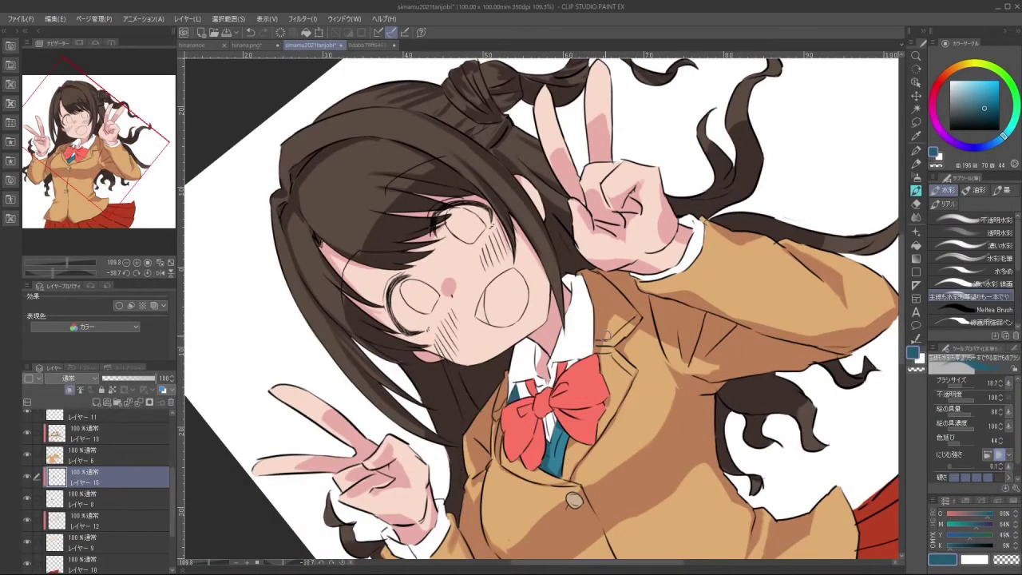
Draw thin light blue stripes (H 196, S 24, V 100) on the teal fabric around the bow with a smaller brush
click(961, 80)
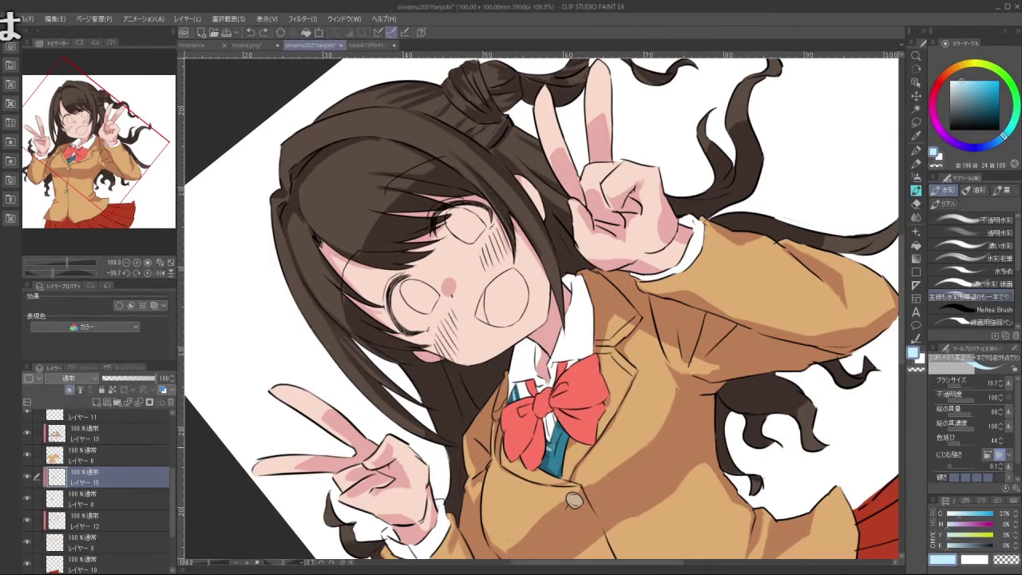
key(bracketleft)
key(bracketleft)
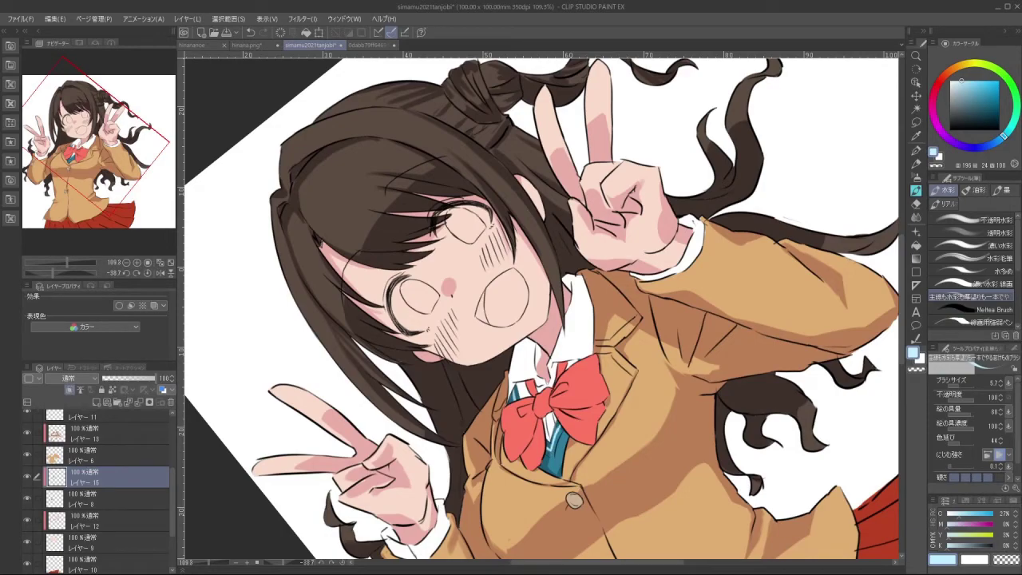
key(minus)
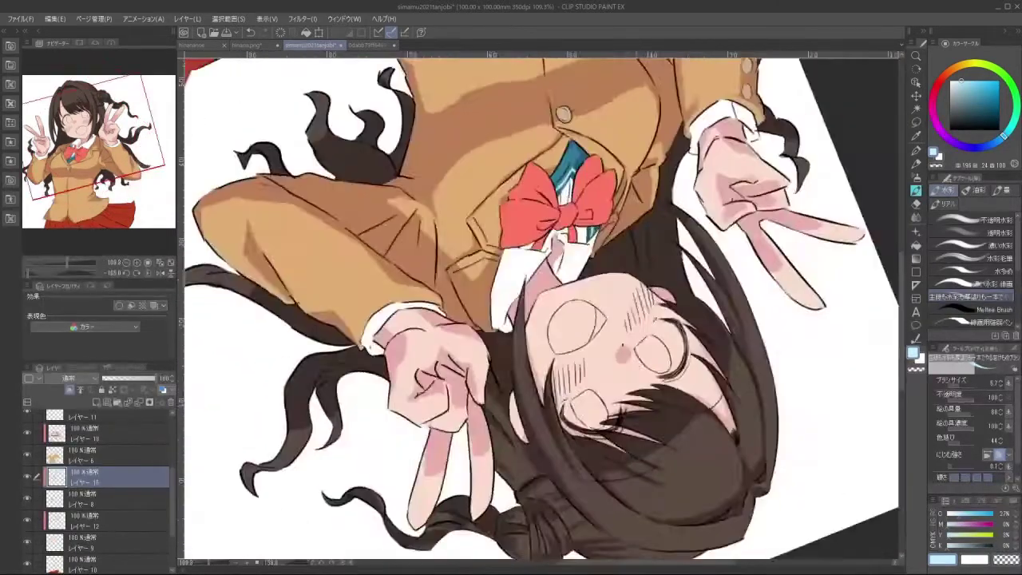
key(minus)
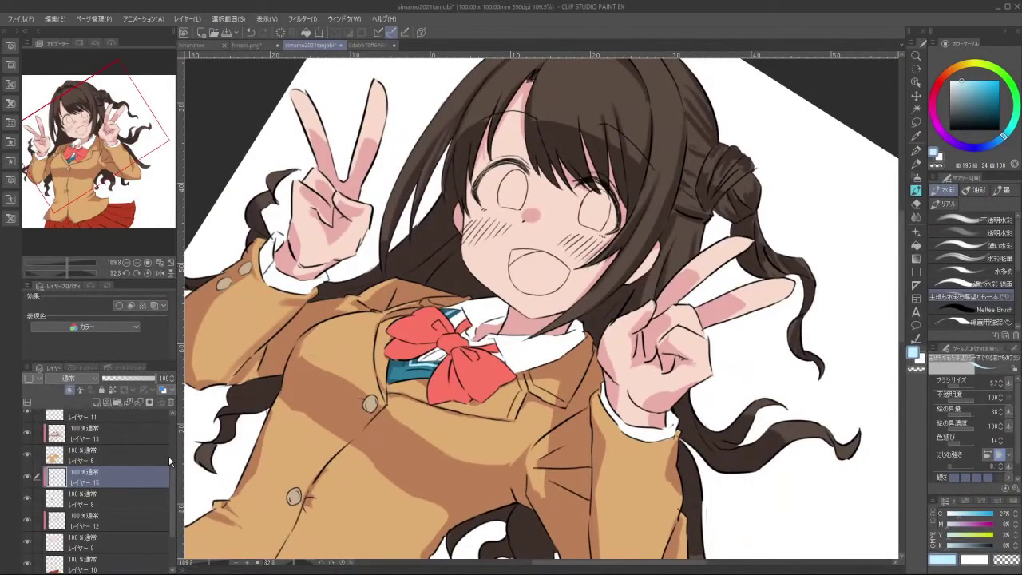
Add a new layer above レイヤー 7 and clip it to that layer
scroll(171, 504, up, 2)
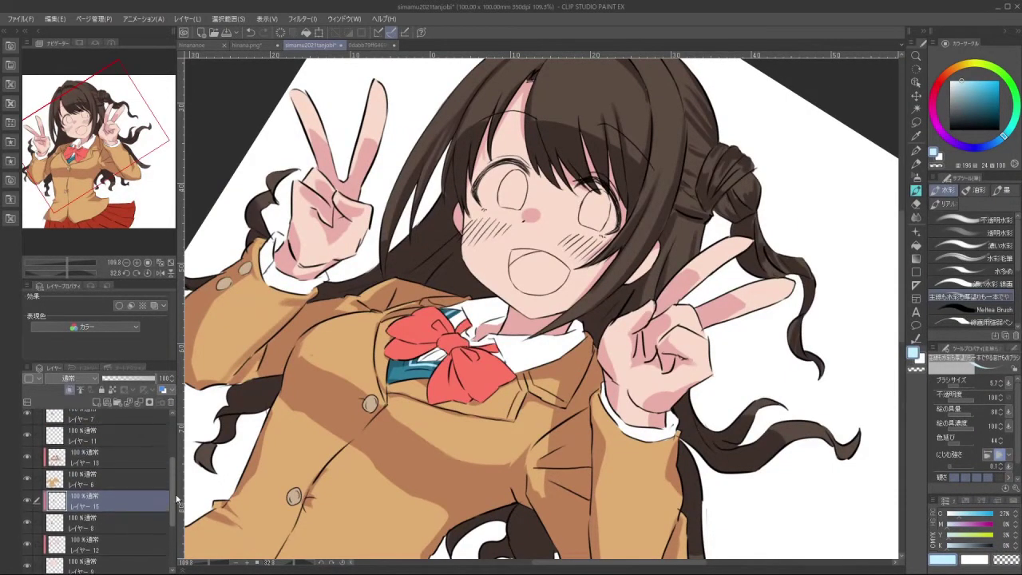
click(76, 423)
click(96, 402)
click(70, 390)
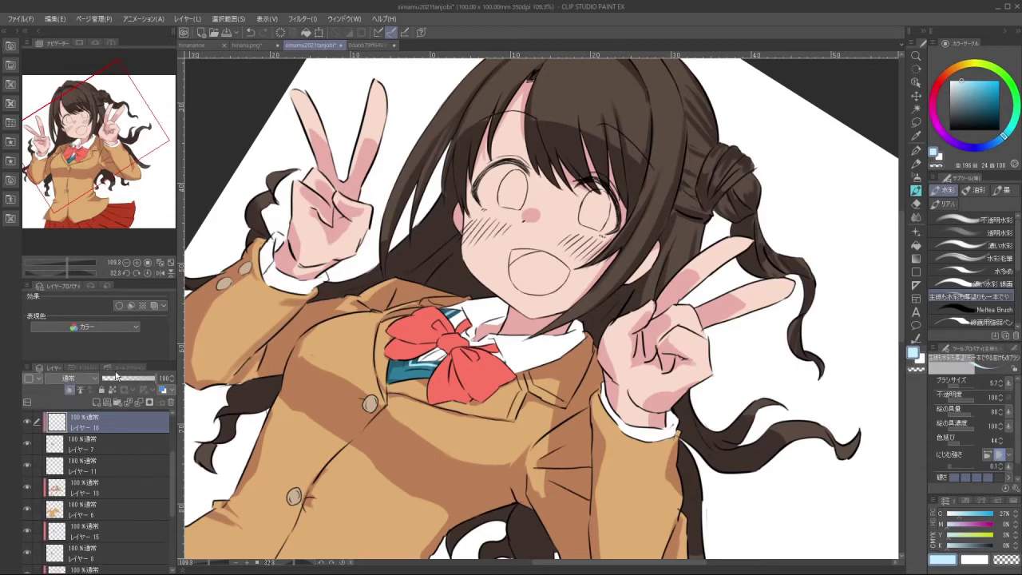
Choose a darker red (H 0, S 58, V 80) based on the bow's colour and clip the new layer to the bow layer
drag(440, 373, 456, 438)
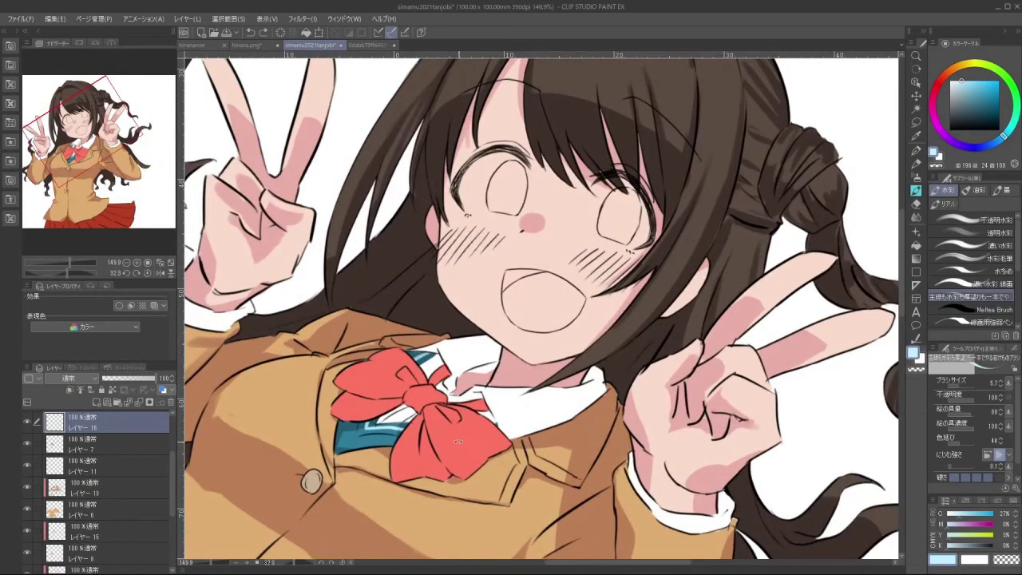
alt+click(463, 436)
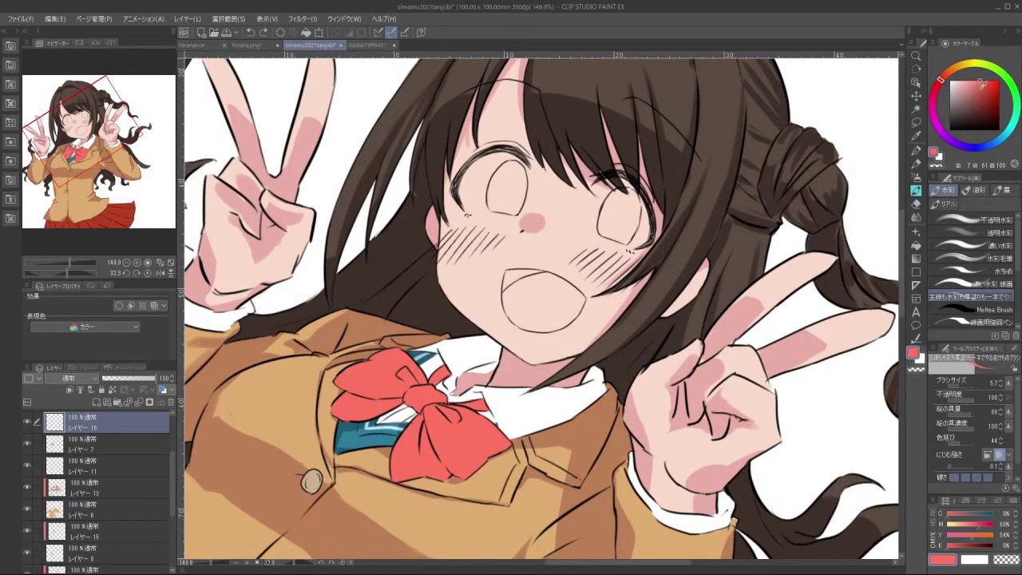
click(979, 90)
click(937, 84)
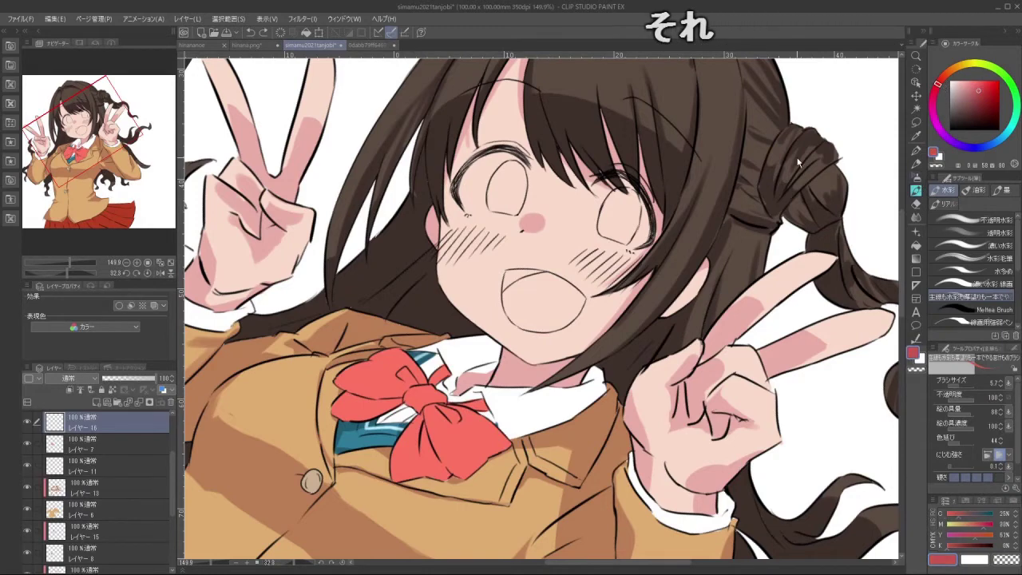
mouse_move(461, 404)
mouse_down()
mouse_move(441, 379)
mouse_move(444, 366)
mouse_up()
key(ctrl+z)
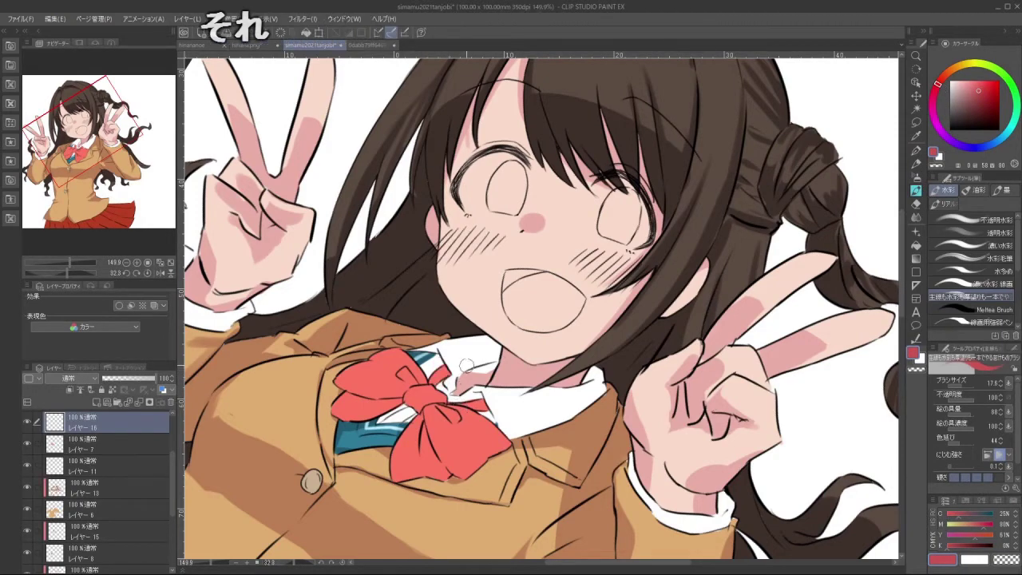
click(70, 390)
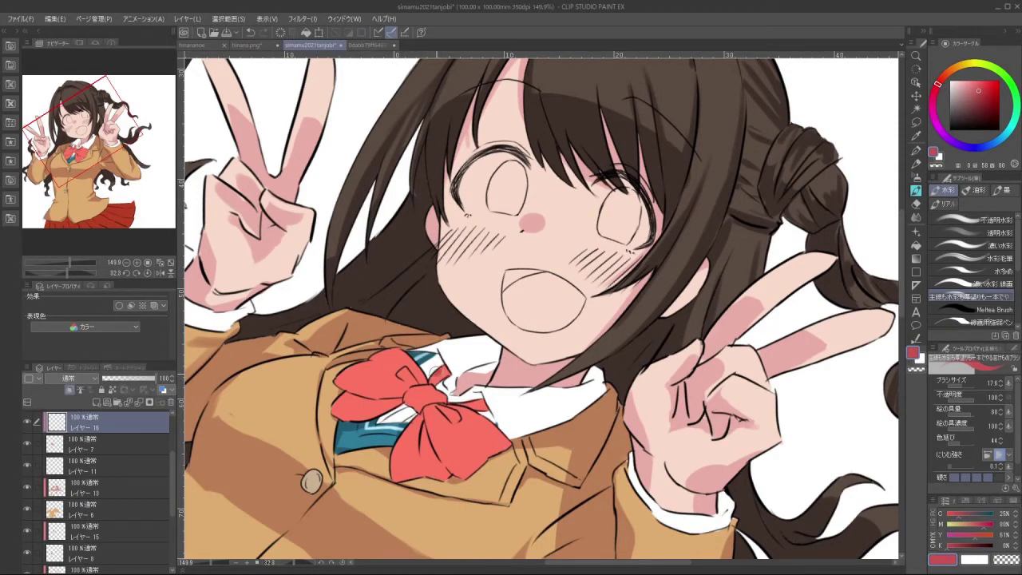
Shade the folds and tail of the bow's loop on her right with the darker red
mouse_move(435, 381)
mouse_down()
mouse_move(447, 366)
mouse_move(523, 413)
mouse_move(622, 396)
mouse_up()
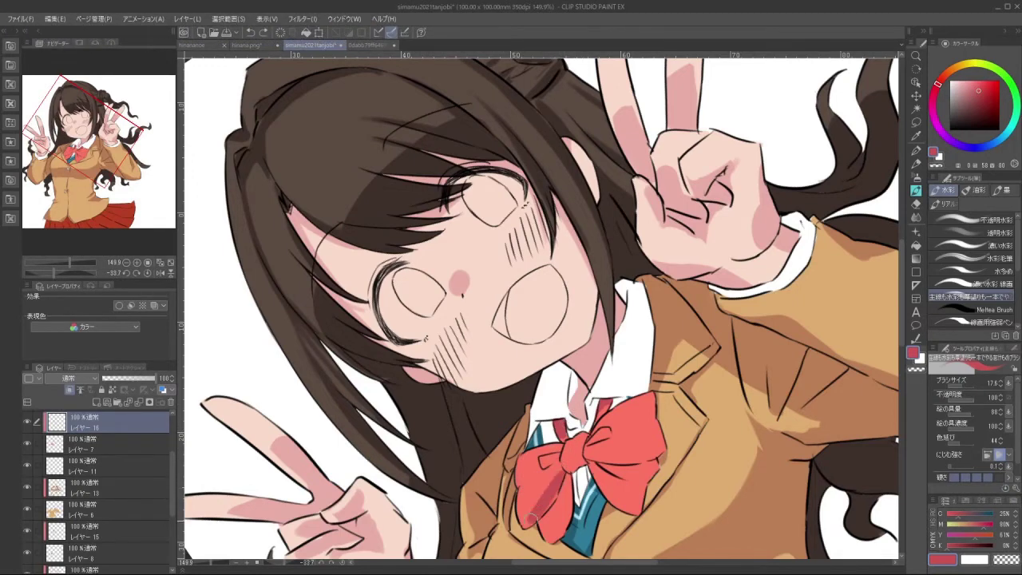
drag(533, 518, 526, 517)
drag(559, 484, 539, 527)
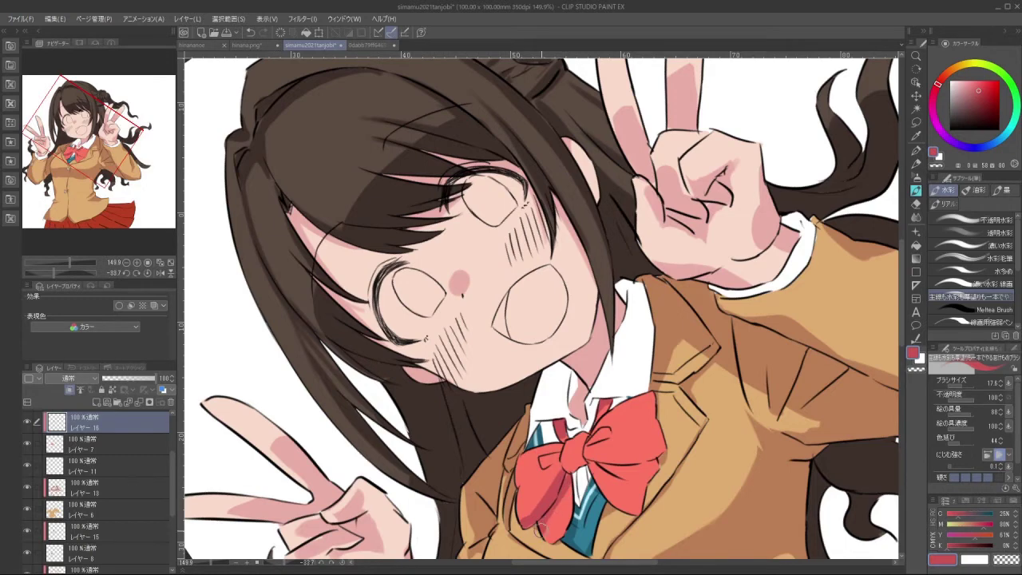
Shade the bow's knot and the folds of the loop on her left with the darker red
mouse_move(566, 477)
mouse_down()
mouse_move(577, 464)
mouse_move(662, 448)
mouse_up()
key(ctrl+z)
mouse_move(590, 463)
mouse_down()
mouse_move(616, 506)
mouse_move(606, 468)
mouse_move(641, 459)
mouse_move(614, 487)
mouse_move(616, 501)
mouse_up()
drag(593, 446, 600, 433)
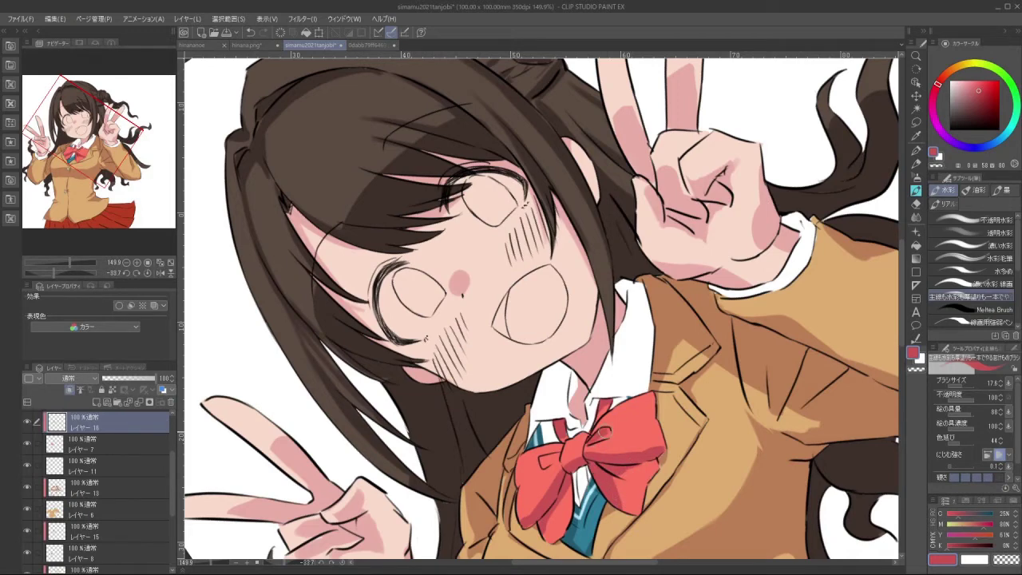
key(ctrl+z)
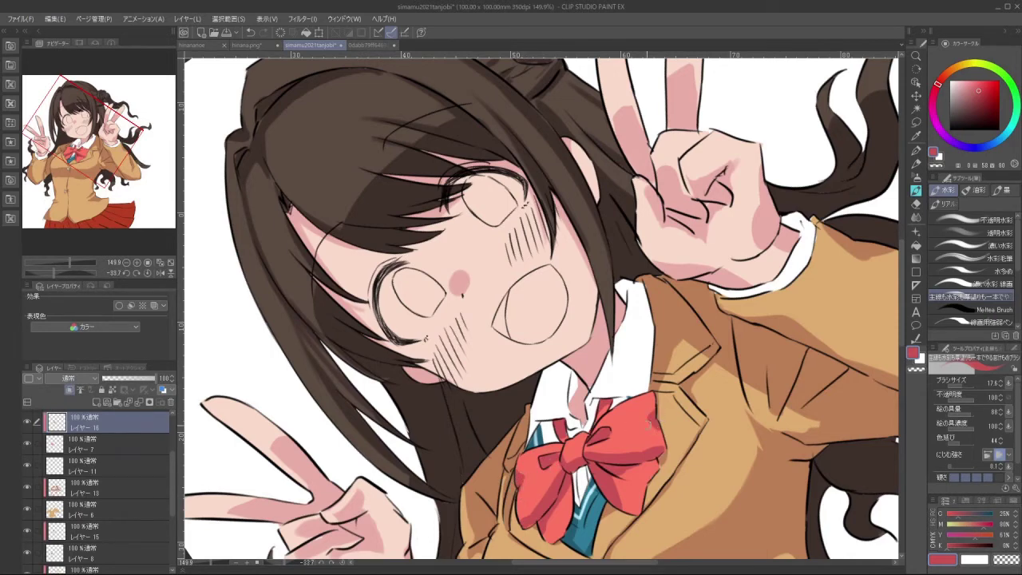
drag(670, 409, 405, 443)
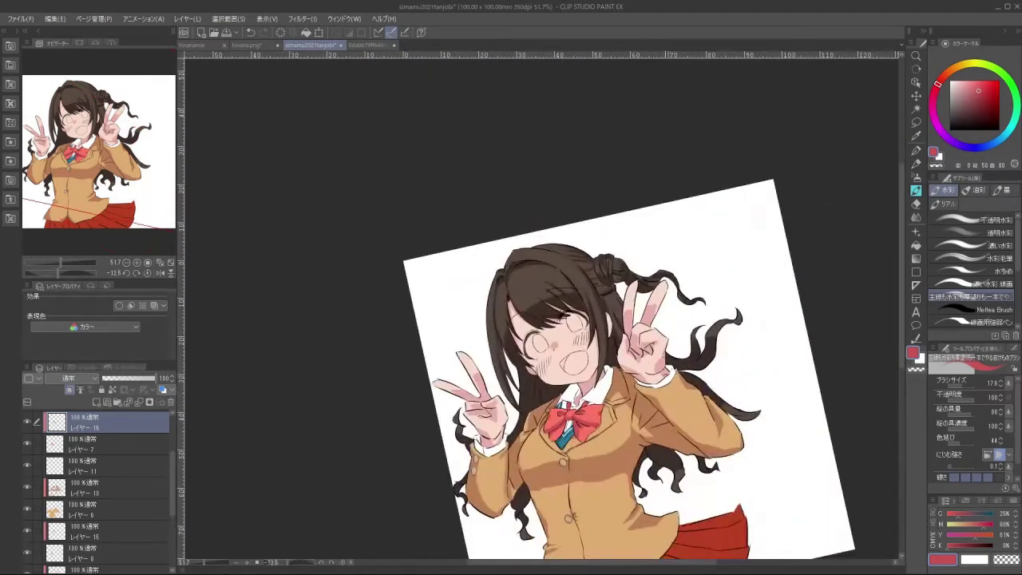
Examine the overall colouring of the figure, including the newly shaded bow
drag(666, 426, 607, 432)
drag(660, 407, 622, 392)
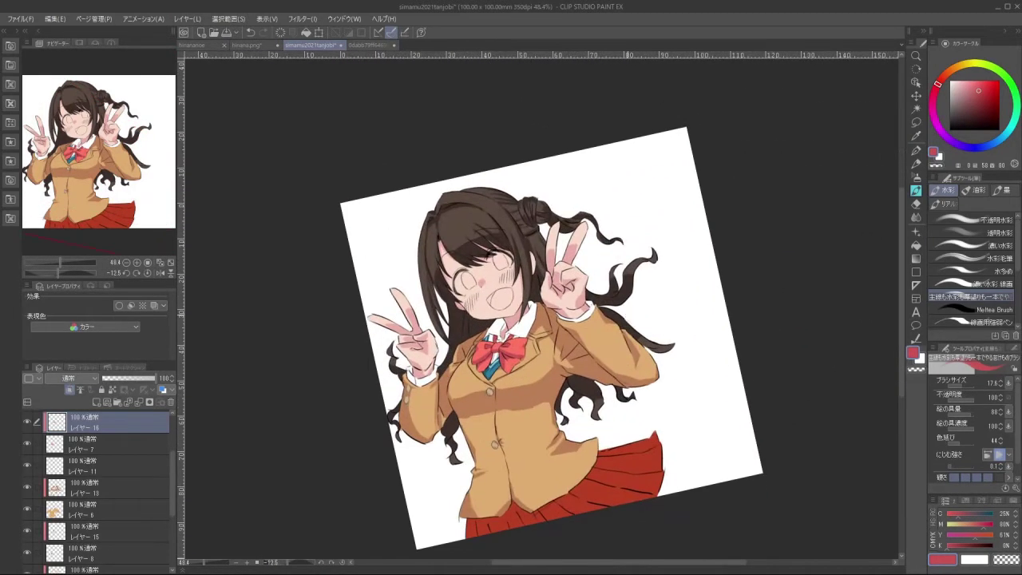
drag(522, 278, 570, 279)
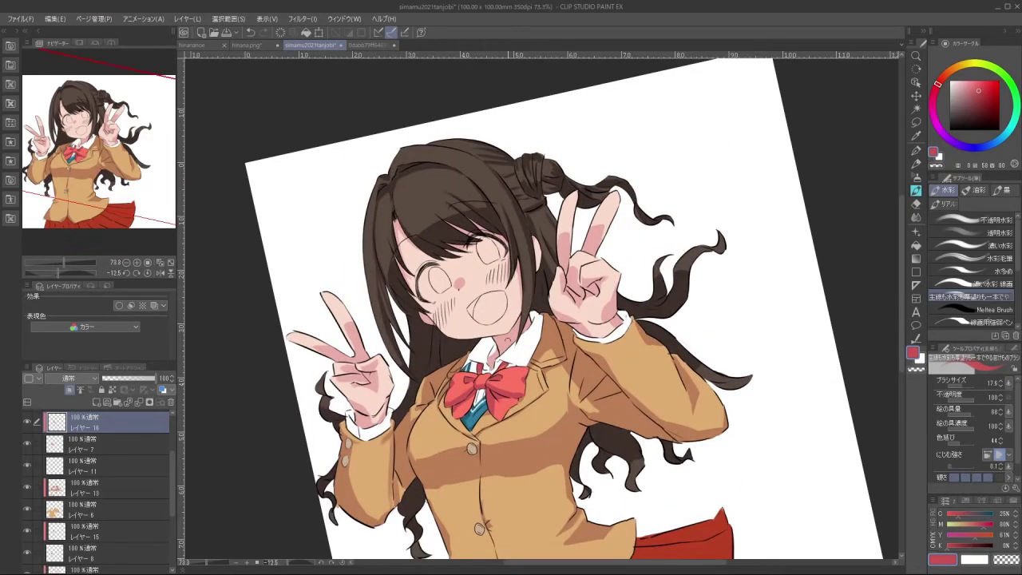
drag(559, 386, 524, 376)
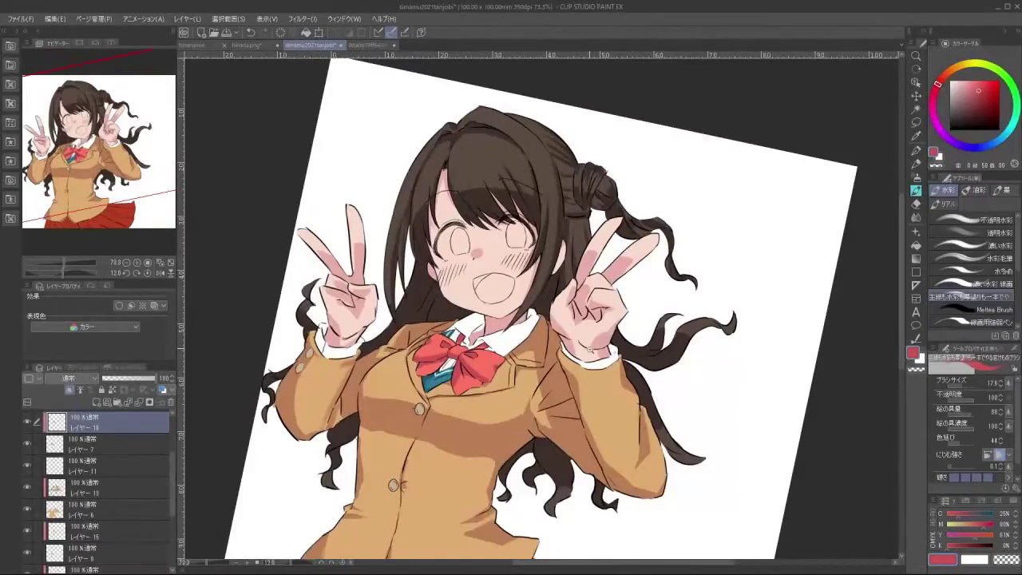
scroll(589, 349, down, 1)
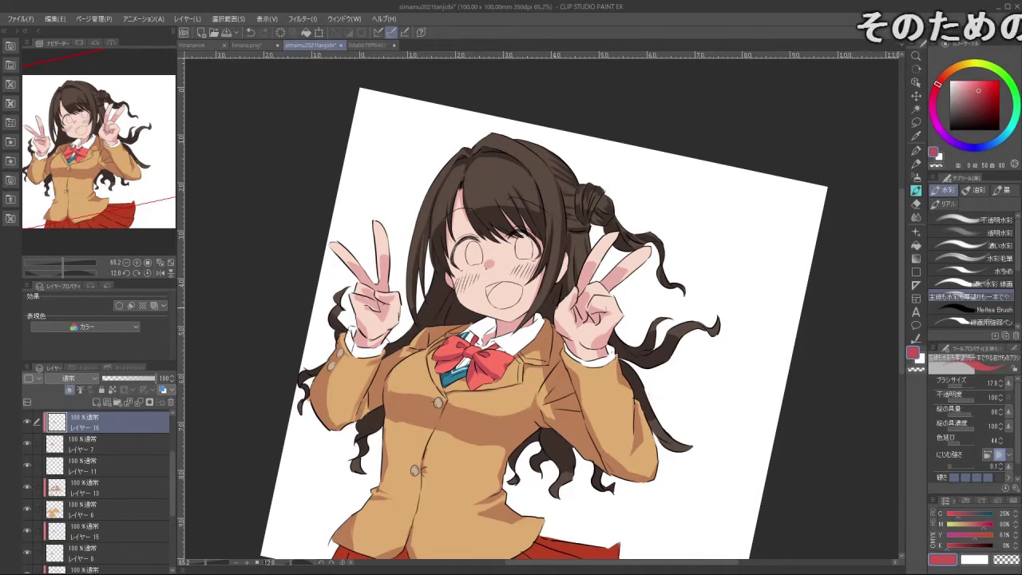
scroll(598, 322, down, 2)
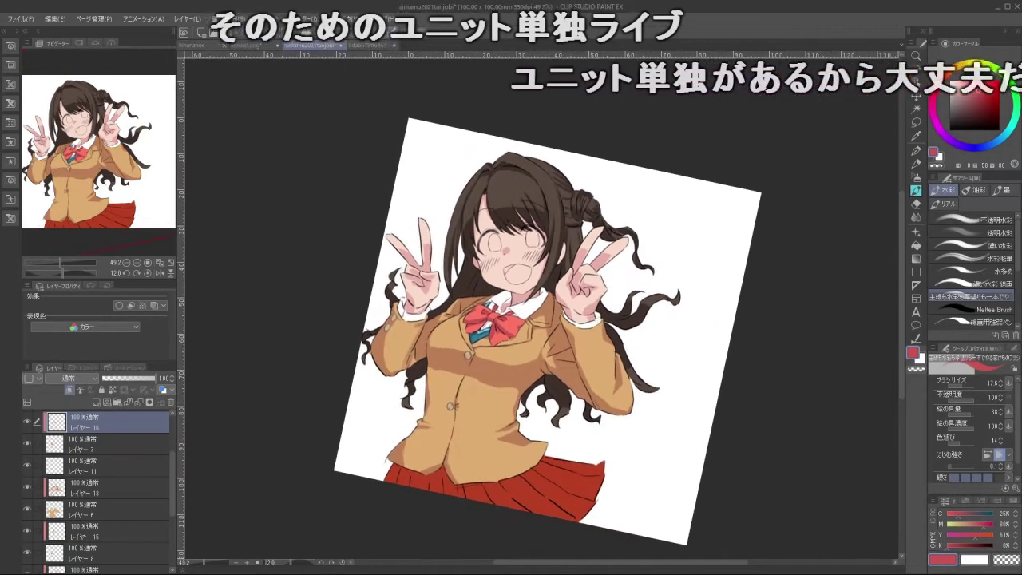
drag(597, 323, 600, 298)
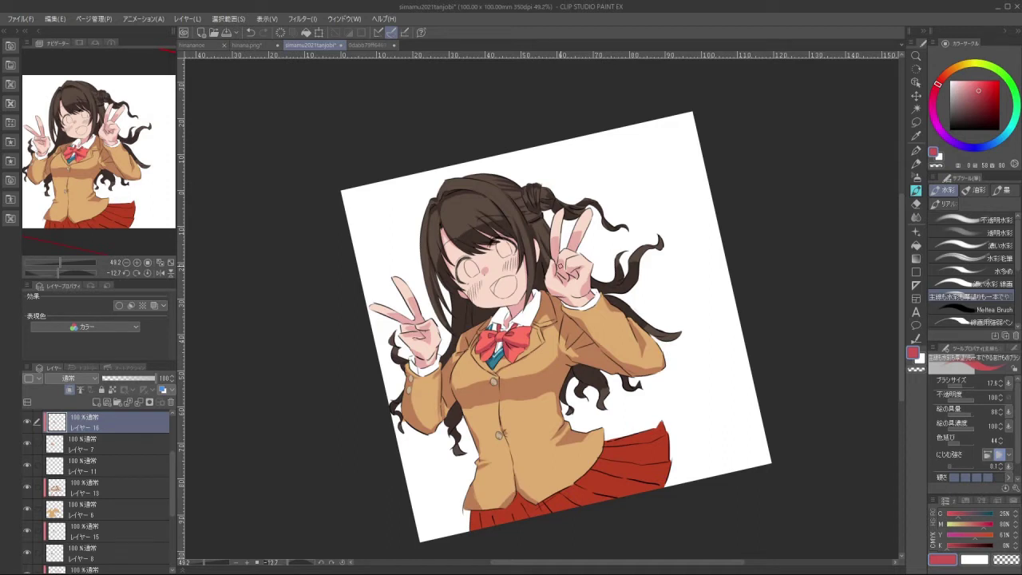
drag(904, 218, 888, 208)
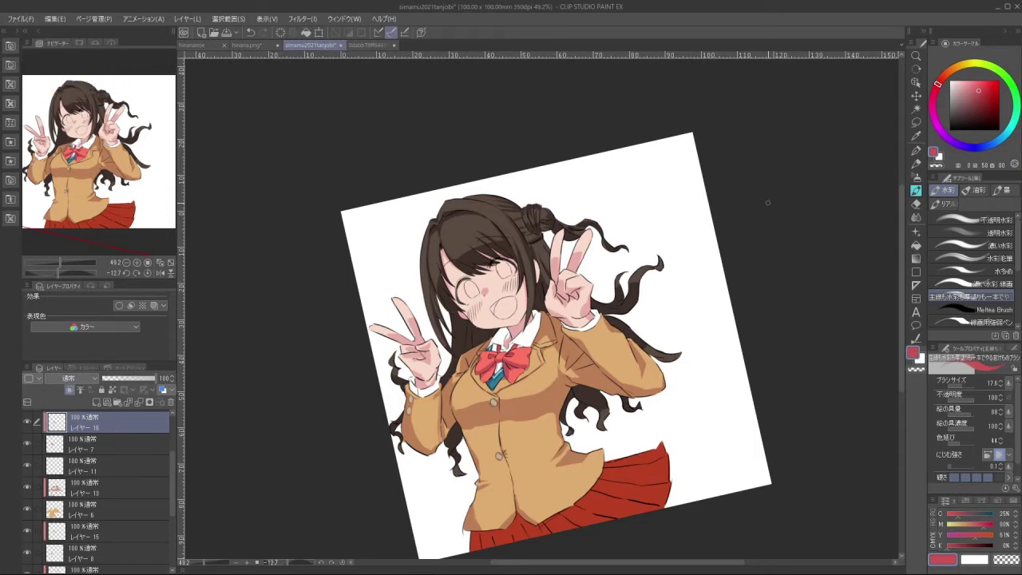
drag(903, 214, 903, 207)
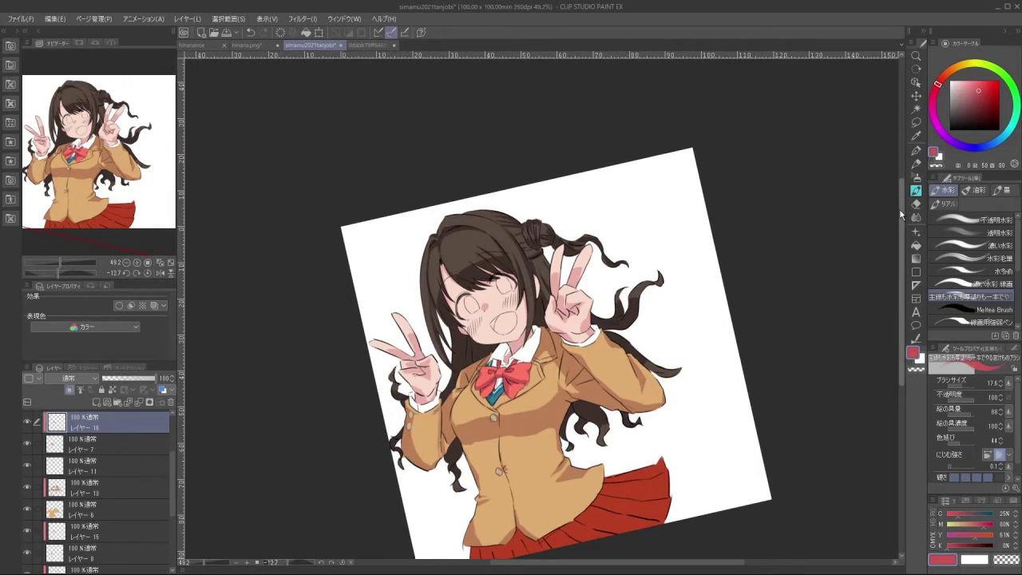
scroll(669, 245, up, 1)
drag(670, 248, 660, 223)
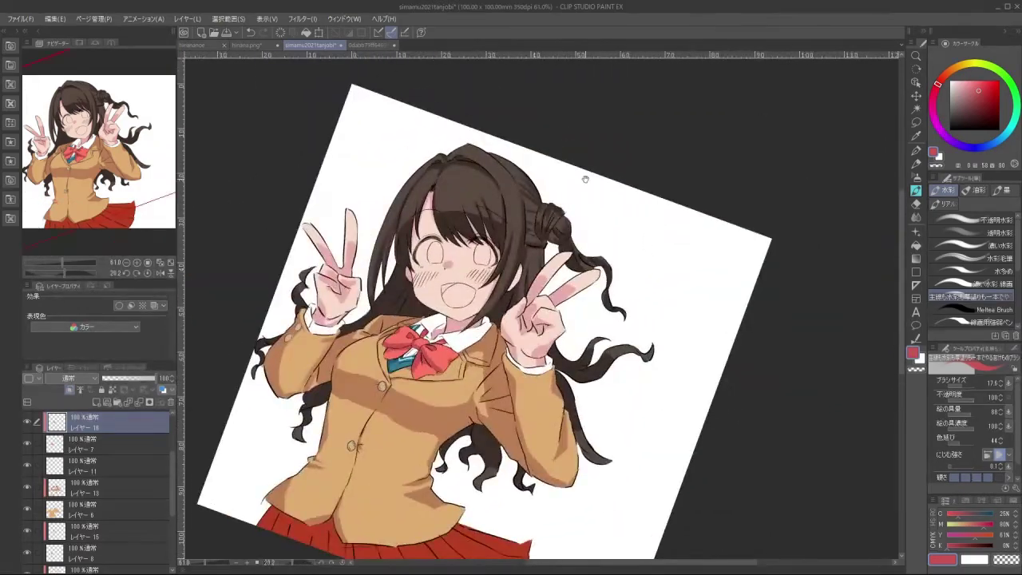
scroll(497, 246, down, 2)
drag(484, 269, 484, 304)
scroll(511, 303, up, 4)
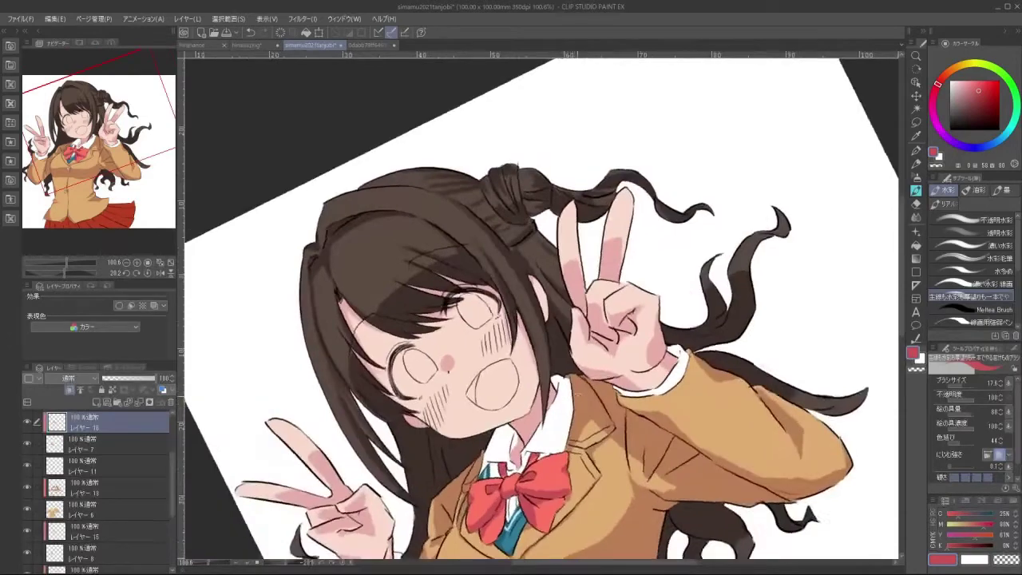
mouse_move(578, 394)
mouse_down()
mouse_move(558, 399)
mouse_move(574, 395)
mouse_up()
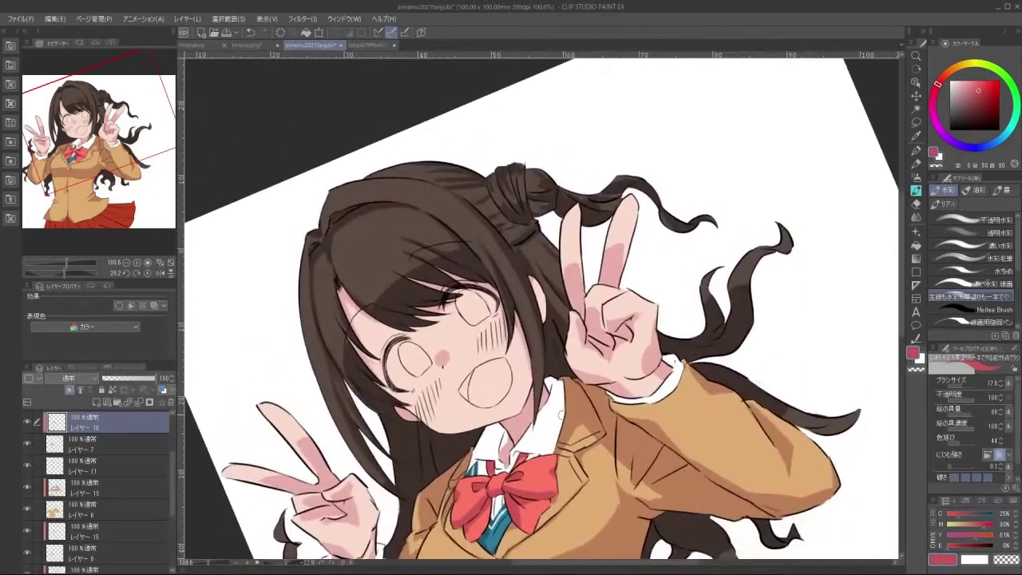
Sample the pink skin-shadow colour for レイヤー 12 and try a size 11.4 brush stroke around her right eye
drag(173, 484, 172, 511)
click(156, 481)
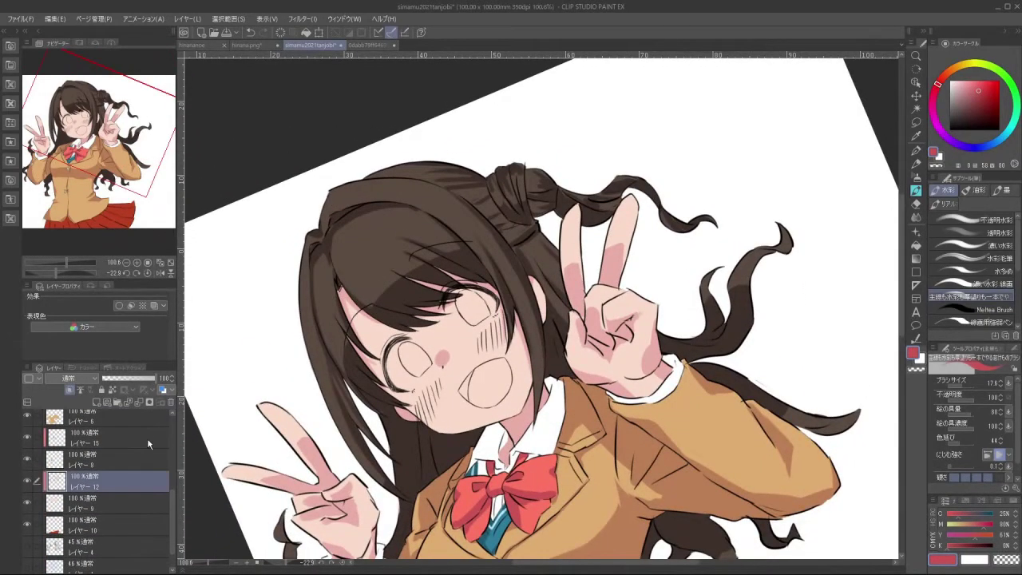
scroll(400, 351, up, 3)
alt+click(303, 243)
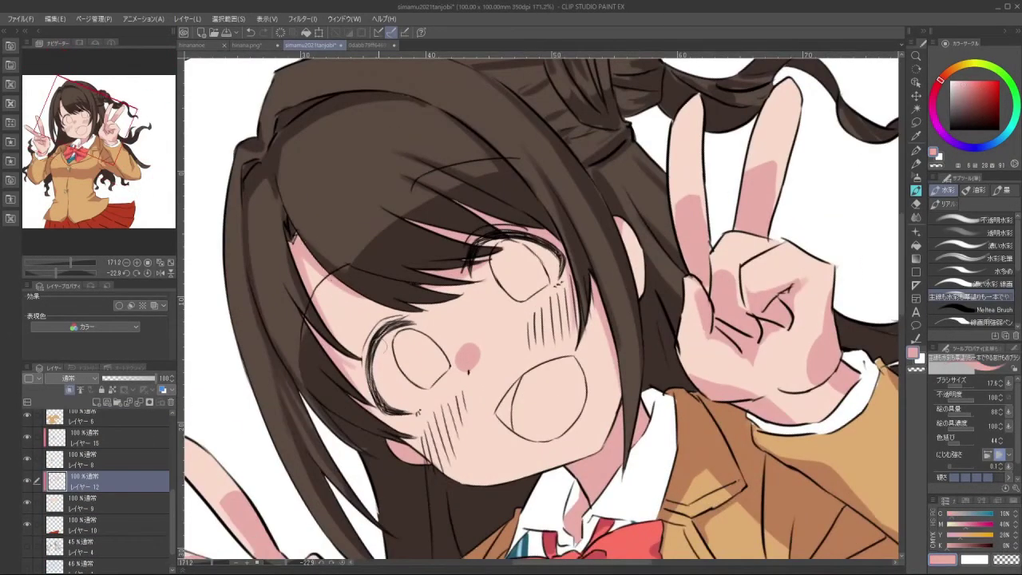
key(bracketleft)
mouse_move(365, 373)
mouse_down()
mouse_move(384, 322)
mouse_move(406, 318)
mouse_up()
key(ctrl+z)
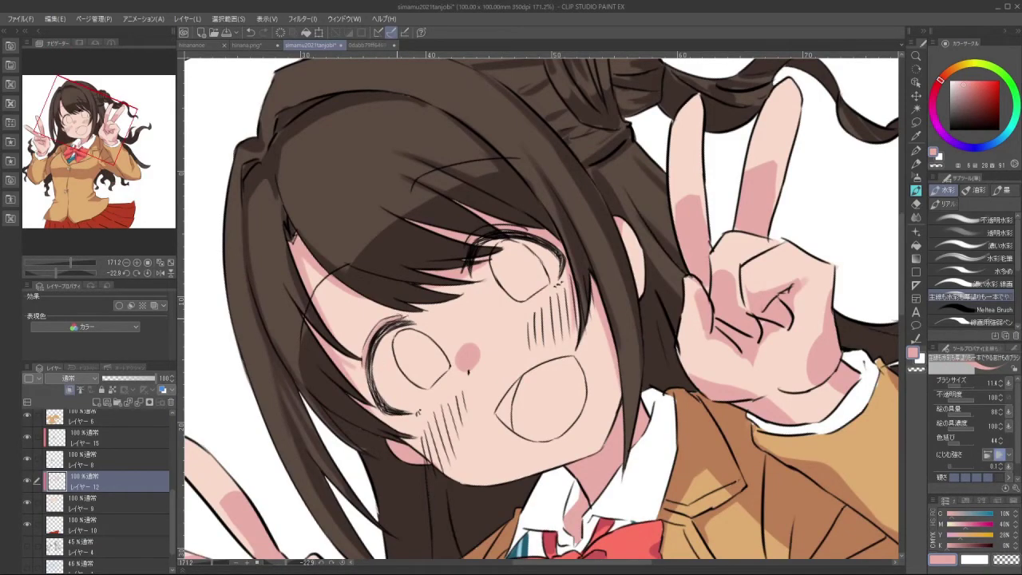
key(minus)
key(minus)
key(minus)
key(minus)
key(minus)
key(minus)
key(minus)
key(minus)
key(minus)
key(minus)
key(minus)
key(minus)
key(minus)
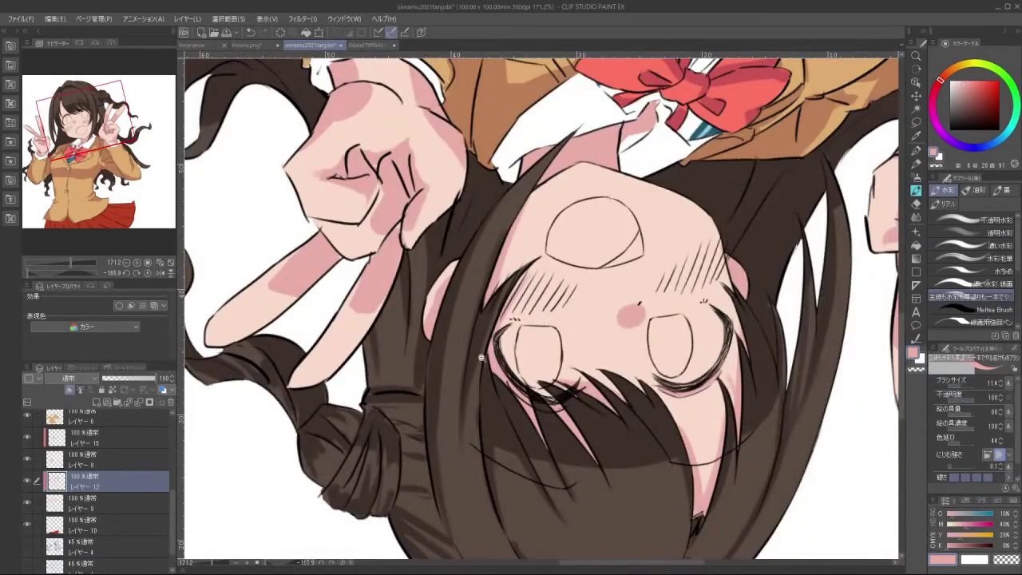
scroll(488, 359, down, 5)
drag(517, 458, 611, 239)
scroll(593, 262, up, 5)
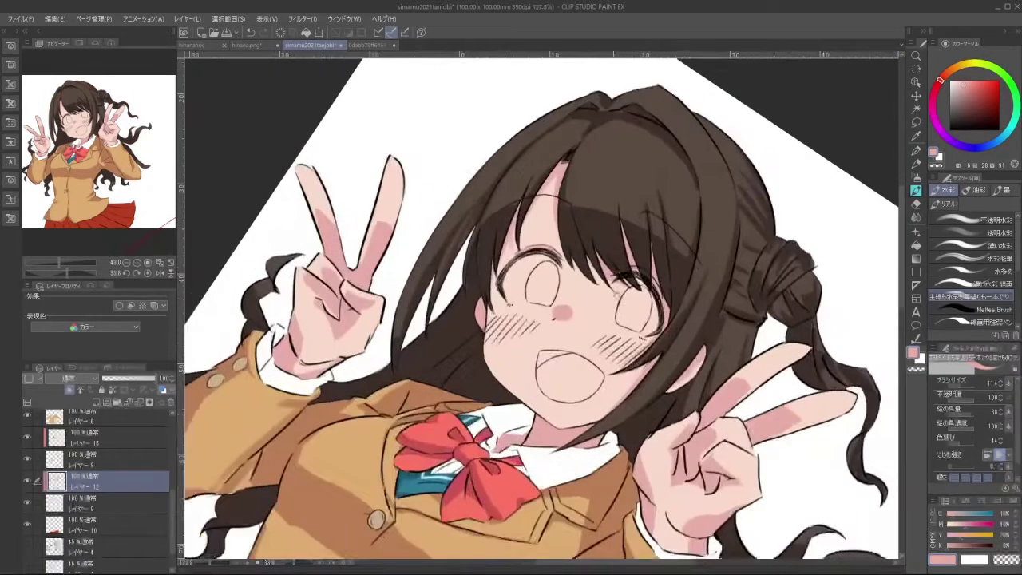
drag(571, 397, 592, 400)
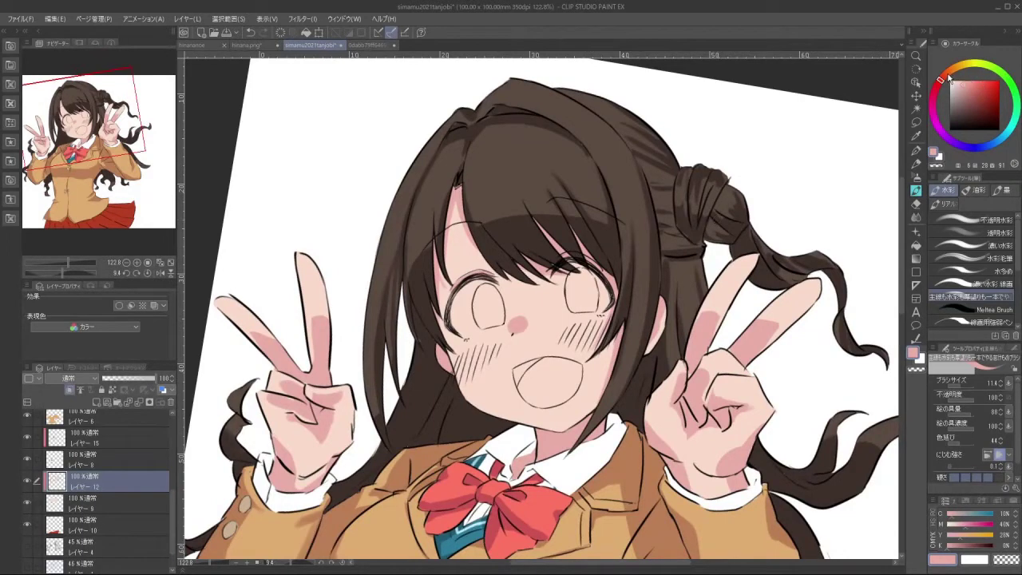
Fill the open mouth on レイヤー 12 with a salmon pink (H 0, S 47, V 94)
drag(941, 79, 974, 88)
click(969, 84)
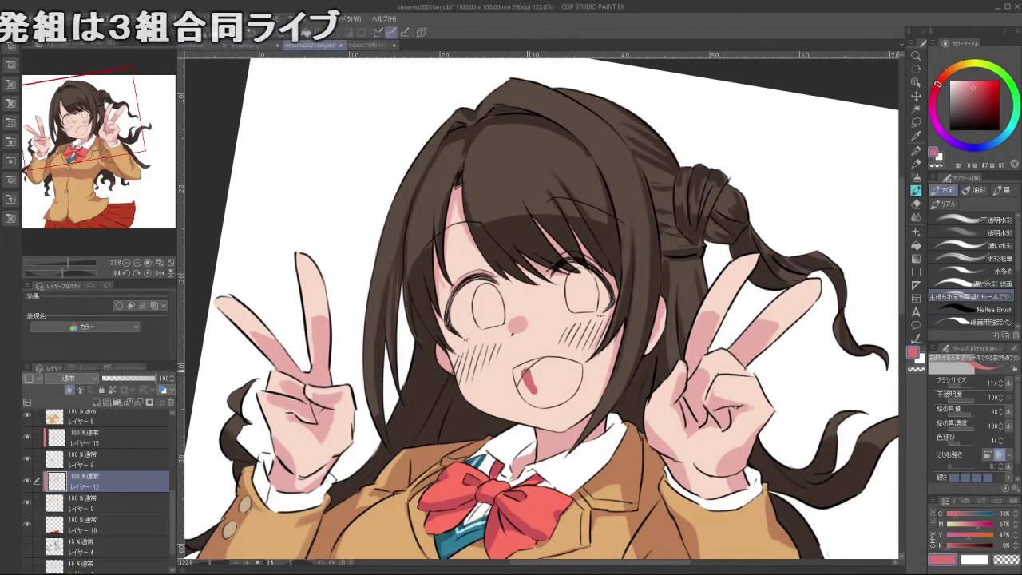
drag(981, 94, 976, 82)
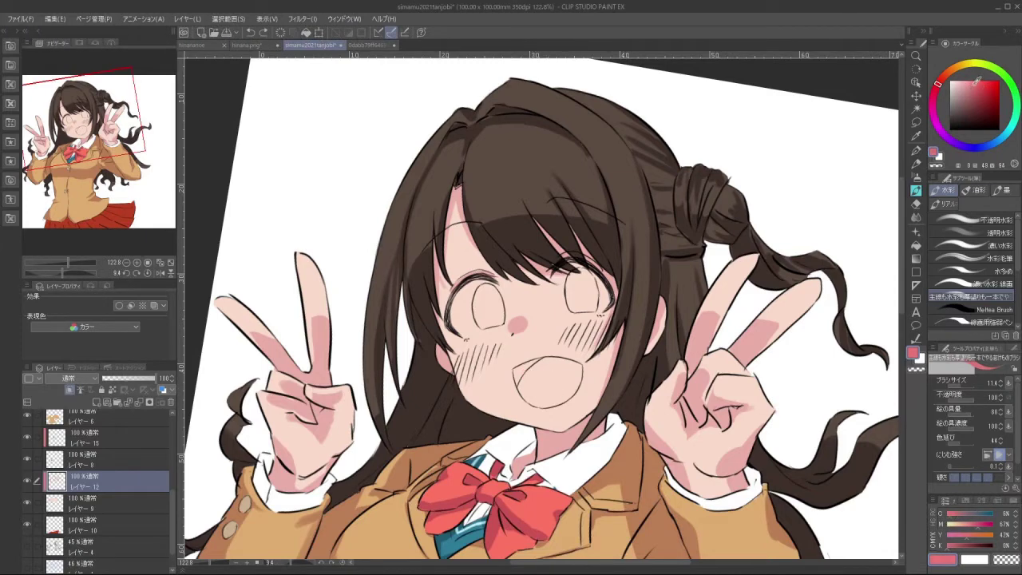
drag(529, 375, 589, 383)
drag(545, 392, 557, 392)
drag(501, 367, 517, 400)
mouse_move(497, 365)
mouse_down()
mouse_move(500, 393)
mouse_move(515, 407)
mouse_move(533, 416)
mouse_move(569, 406)
mouse_move(599, 367)
mouse_move(591, 358)
mouse_move(605, 298)
mouse_up()
key(ctrl+z)
drag(594, 338, 586, 338)
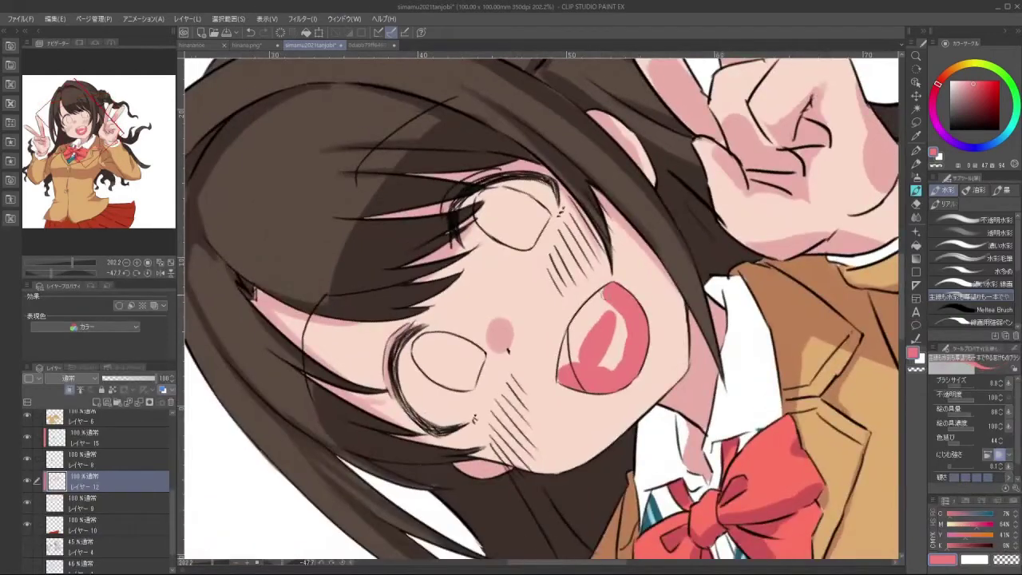
mouse_move(601, 296)
mouse_down()
mouse_move(562, 368)
mouse_move(609, 304)
mouse_move(622, 327)
mouse_move(611, 366)
mouse_up()
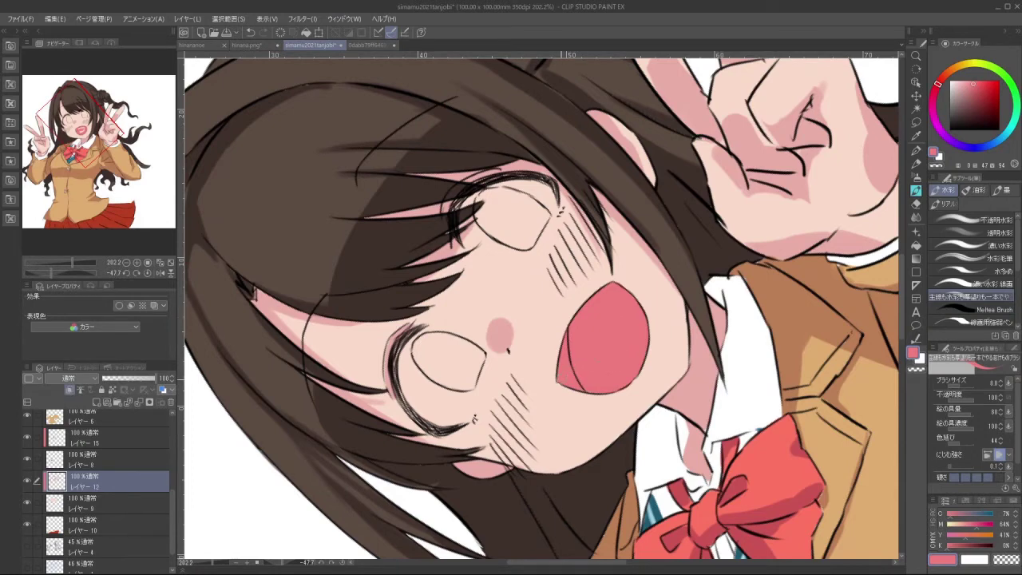
Shade the inside of the mouth along the tongue line with a darker red (H 0, S 62, V 87)
drag(981, 80, 980, 88)
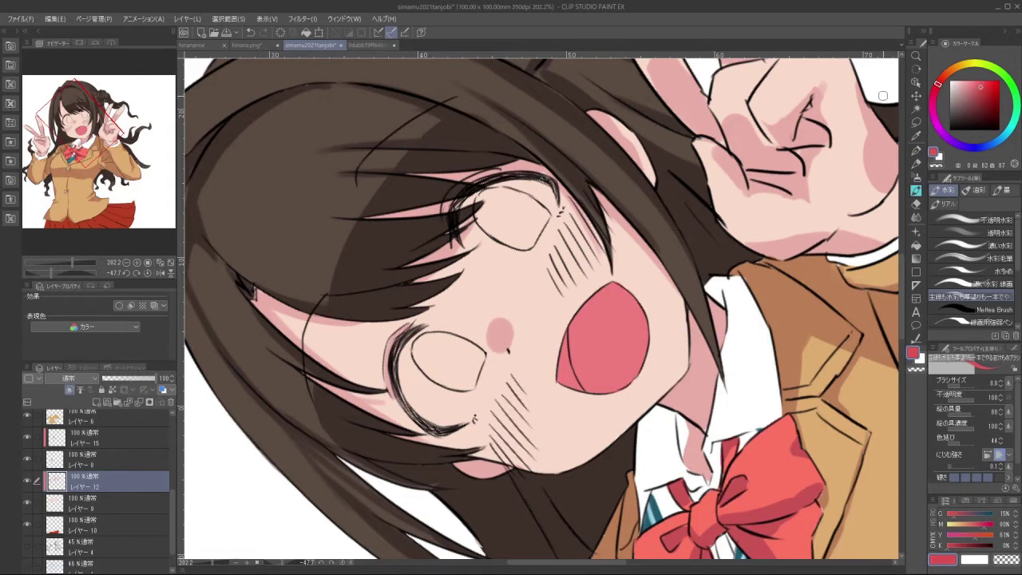
mouse_move(569, 340)
mouse_down()
mouse_move(576, 378)
mouse_move(563, 374)
mouse_up()
key(ctrl+z)
key(ctrl+z)
scroll(616, 386, down, 5)
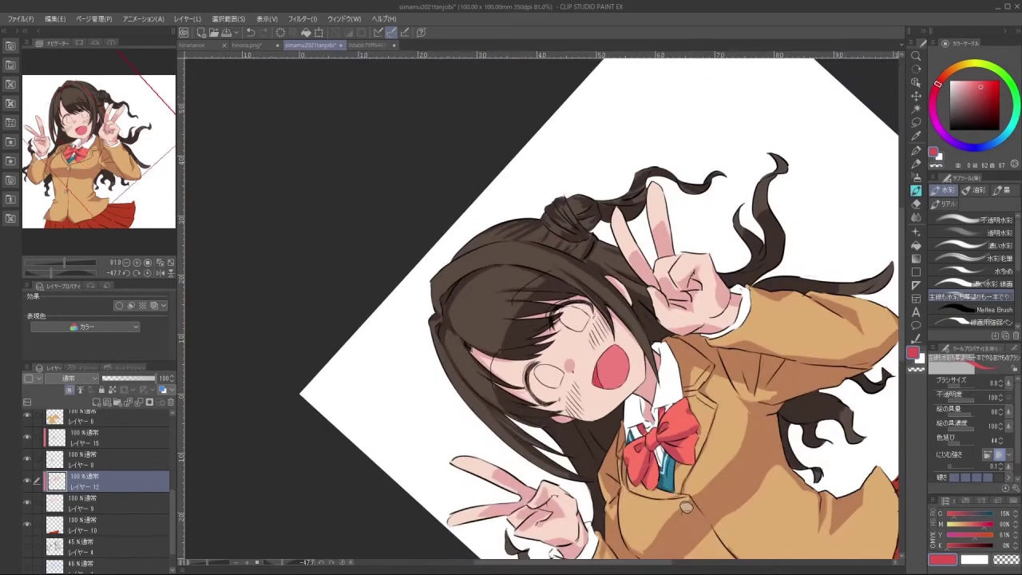
drag(451, 391, 684, 354)
drag(408, 380, 634, 256)
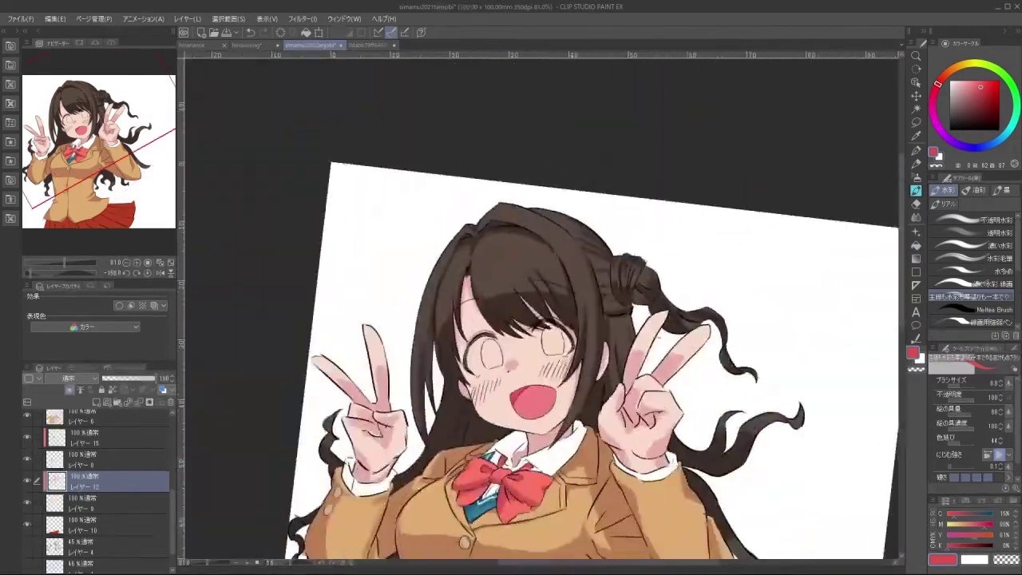
Sample a pale salmon (H 17, S 41, V 91) from the reference image's plaid skirt and return to the simamu2021tanjobi illustration
scroll(634, 259, down, 6)
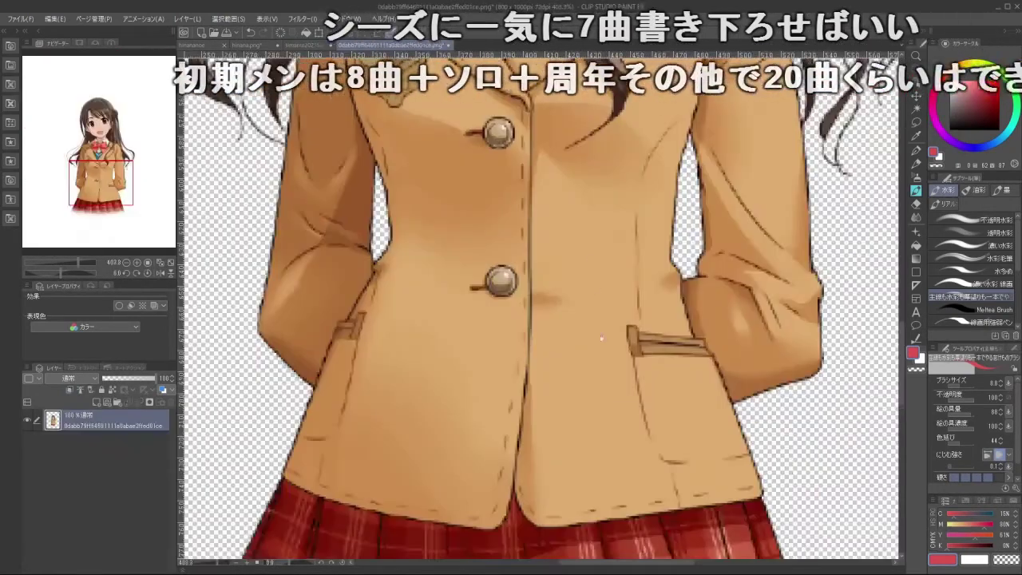
scroll(601, 339, down, 3)
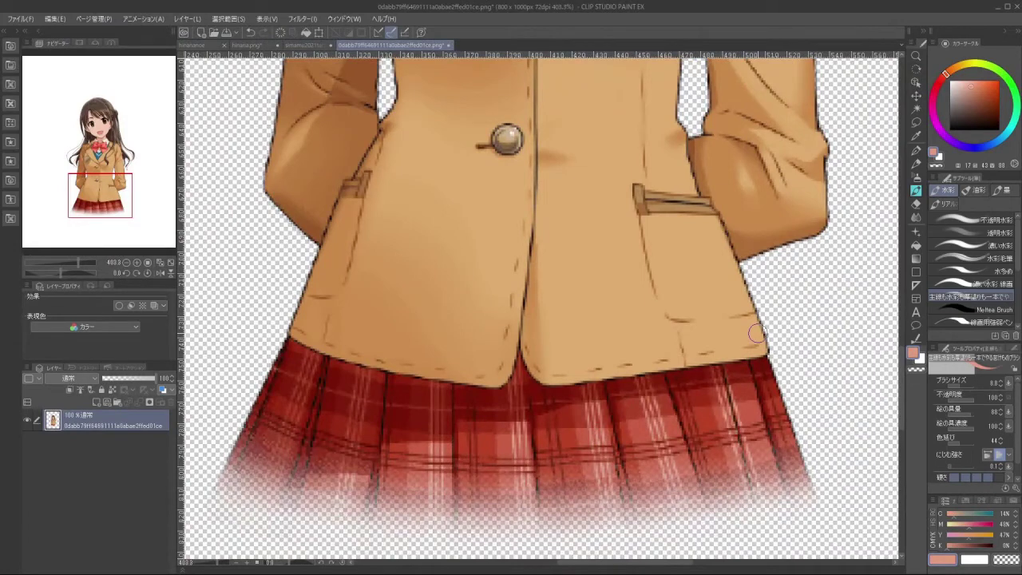
click(312, 45)
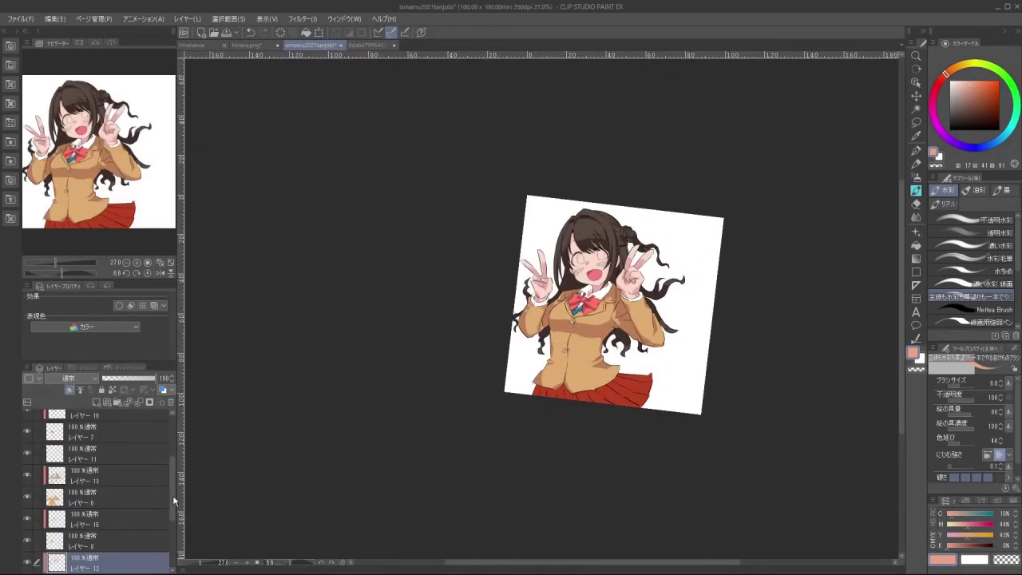
Add a new layer above the skirt layer レイヤー 10 and clip it to that layer
drag(173, 501, 176, 548)
click(132, 498)
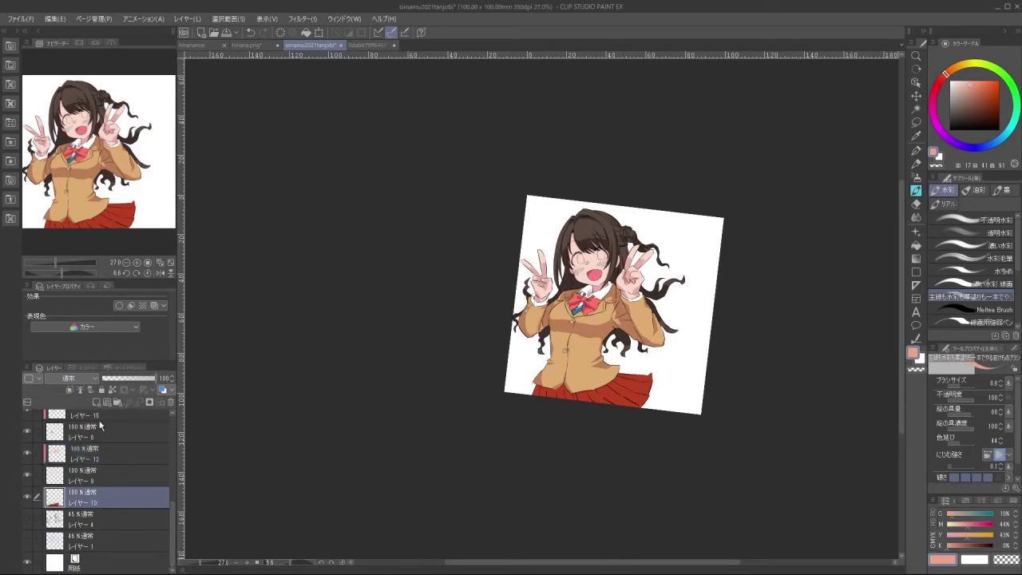
click(70, 391)
Draw thin pale salmon stripes down the skirt's middle pleats with the brush size reduced to 5.1
scroll(588, 400, up, 3)
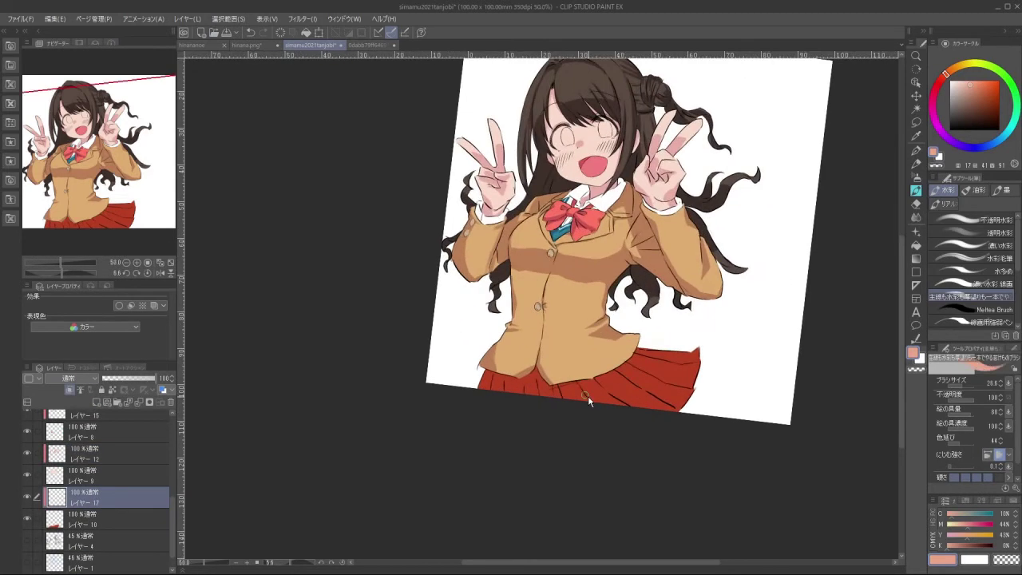
key(bracketleft)
key(bracketleft)
key(ctrl+z)
mouse_move(572, 382)
mouse_down()
mouse_move(589, 413)
mouse_move(572, 377)
mouse_move(620, 379)
mouse_move(635, 417)
mouse_move(617, 381)
mouse_move(667, 409)
mouse_up()
key(ctrl+z)
key(bracketleft)
key(bracketleft)
key(bracketleft)
key(ctrl+z)
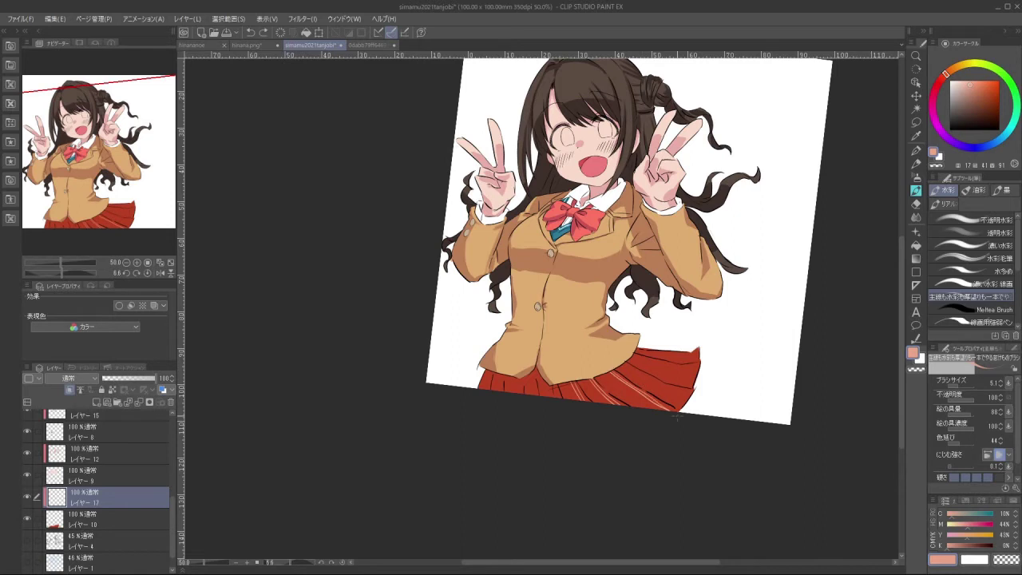
Continue the thin pale salmon stripes over the remaining pleats on both sides of the skirt
drag(636, 378, 688, 395)
mouse_move(631, 356)
mouse_down()
mouse_move(680, 371)
mouse_move(699, 353)
mouse_up()
key(ctrl+z)
key(ctrl+z)
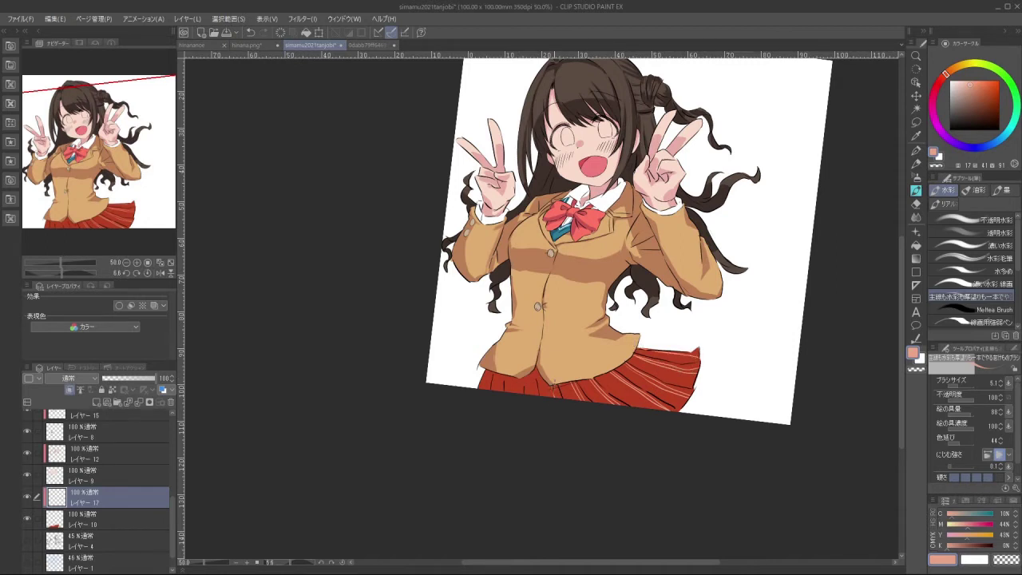
drag(534, 374, 539, 397)
key(ctrl+z)
Compare the reference image's plaid and try short pale salmon strokes on the illustration's skirt pleats
click(370, 46)
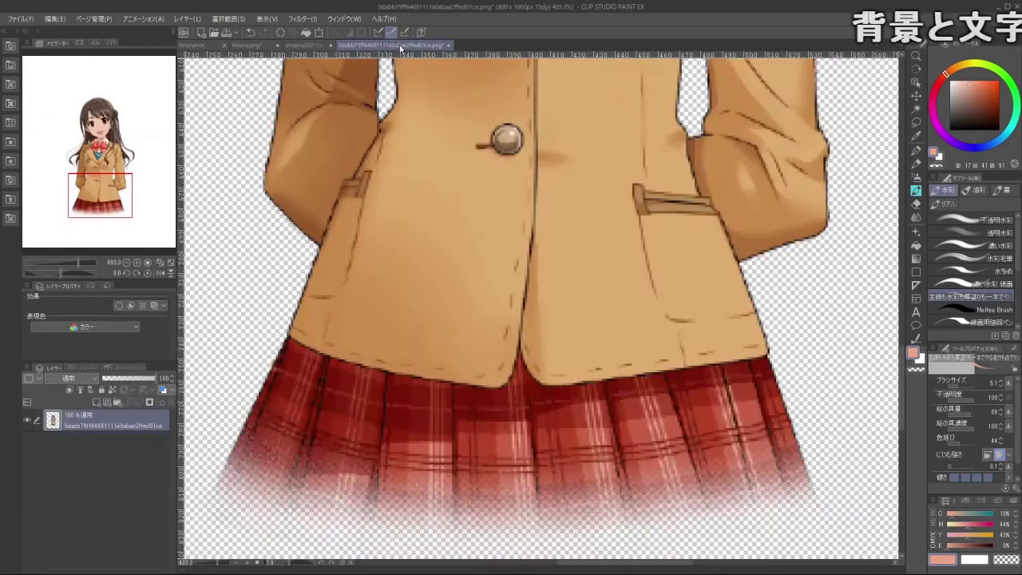
click(309, 45)
drag(549, 415, 474, 390)
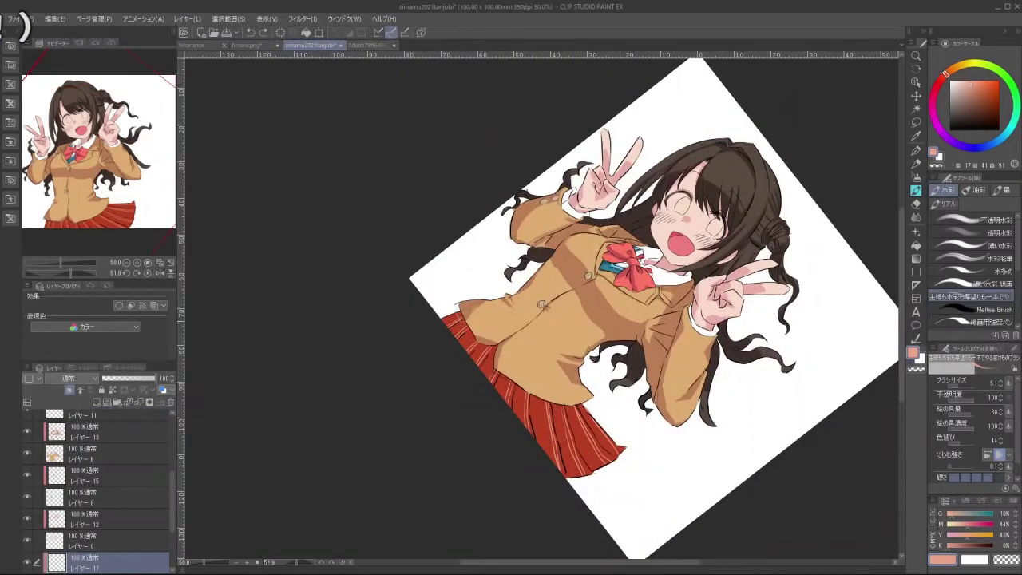
drag(467, 334, 481, 345)
key(ctrl+z)
drag(616, 438, 572, 482)
drag(499, 376, 508, 392)
key(ctrl+z)
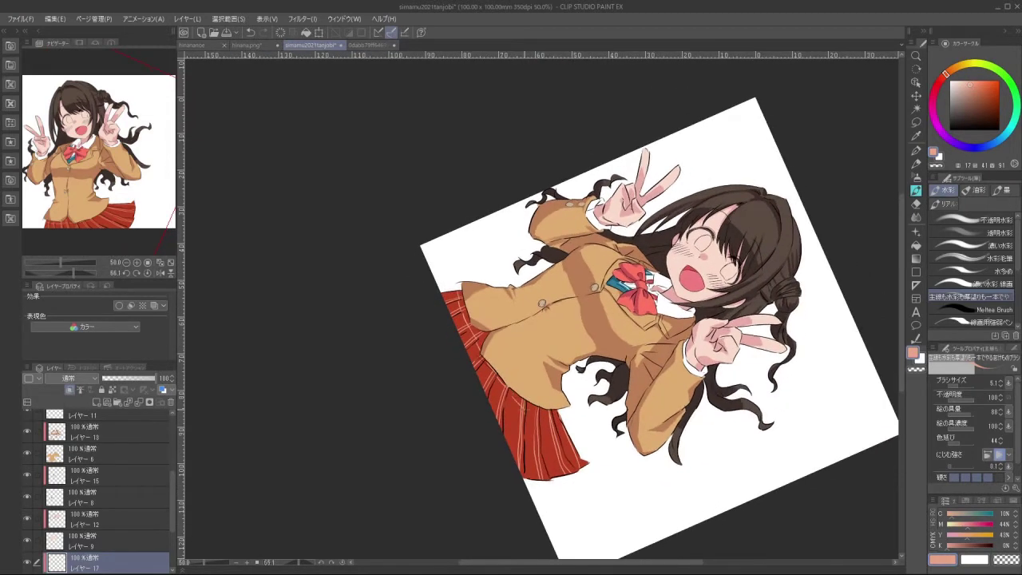
Sample a red (H 12, S 81, V 72) from the reference image's plaid skirt and return to the simamu2021tanjobi illustration
drag(628, 490, 703, 244)
drag(691, 342, 693, 405)
click(391, 44)
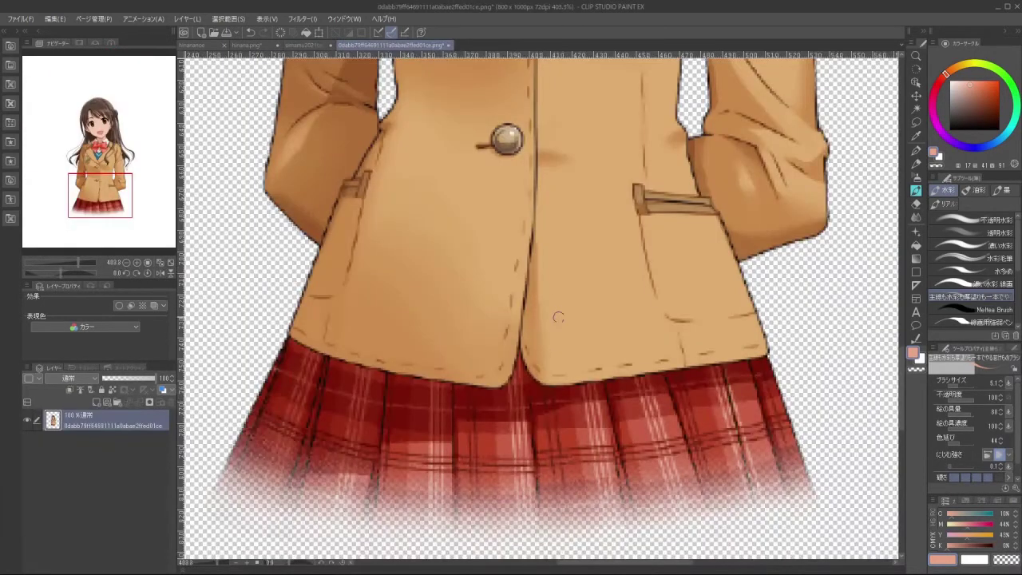
alt+click(408, 445)
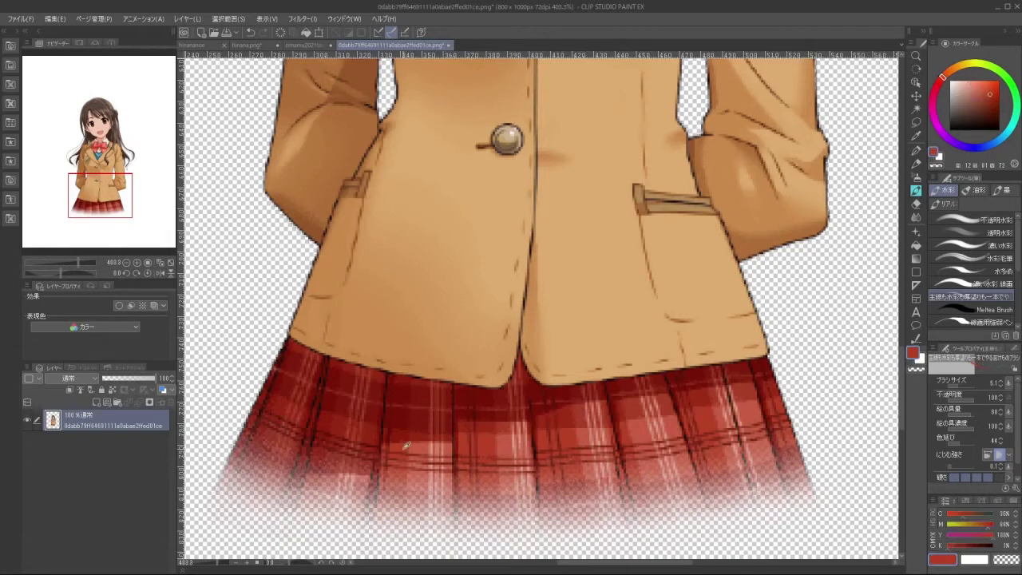
click(312, 45)
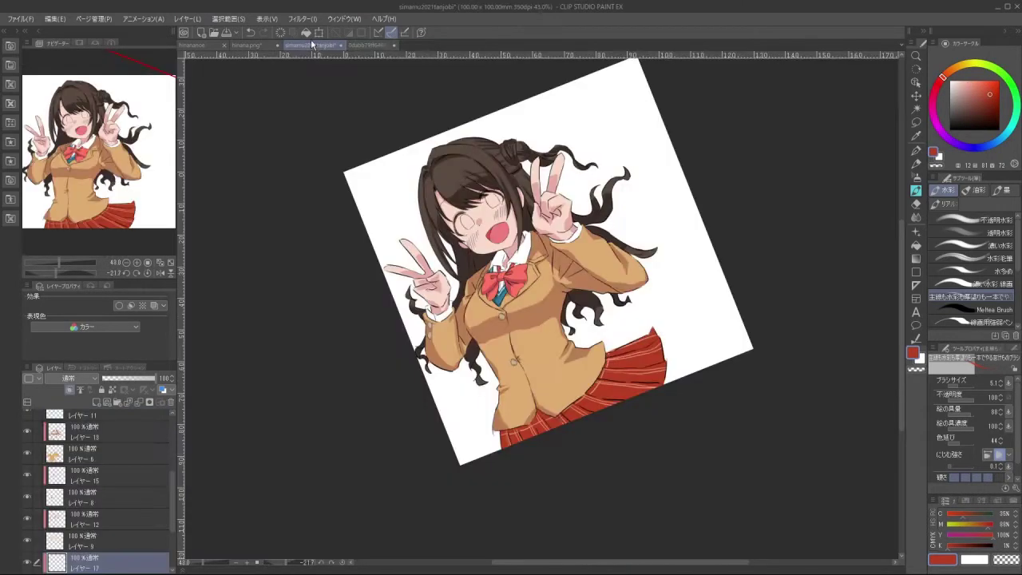
Add a new layer directly above レイヤー 10, clip it to that layer, and enlarge the brush to 33.5
scroll(131, 519, down, 2)
click(147, 532)
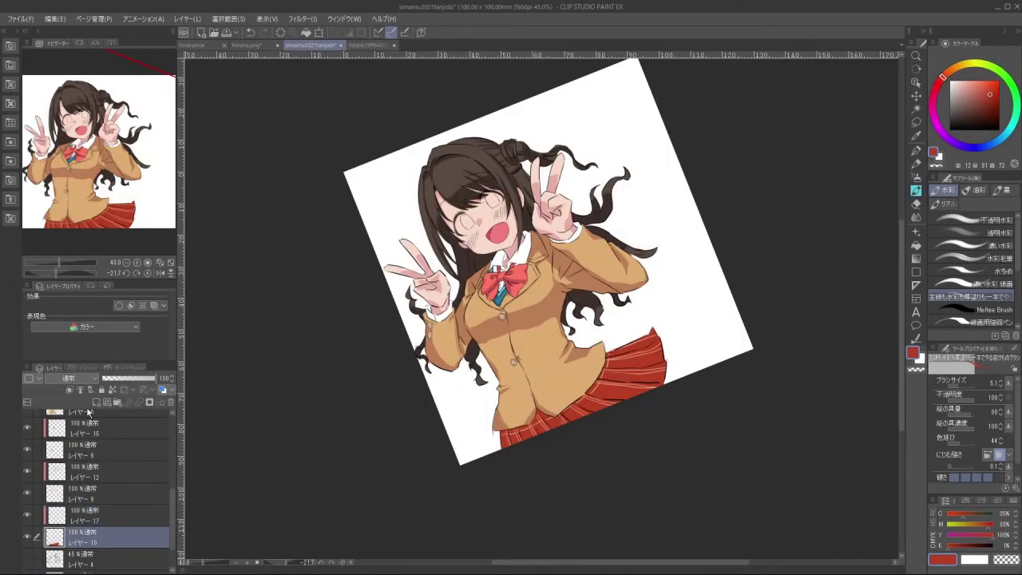
click(75, 389)
click(74, 390)
click(74, 390)
key(bracketright)
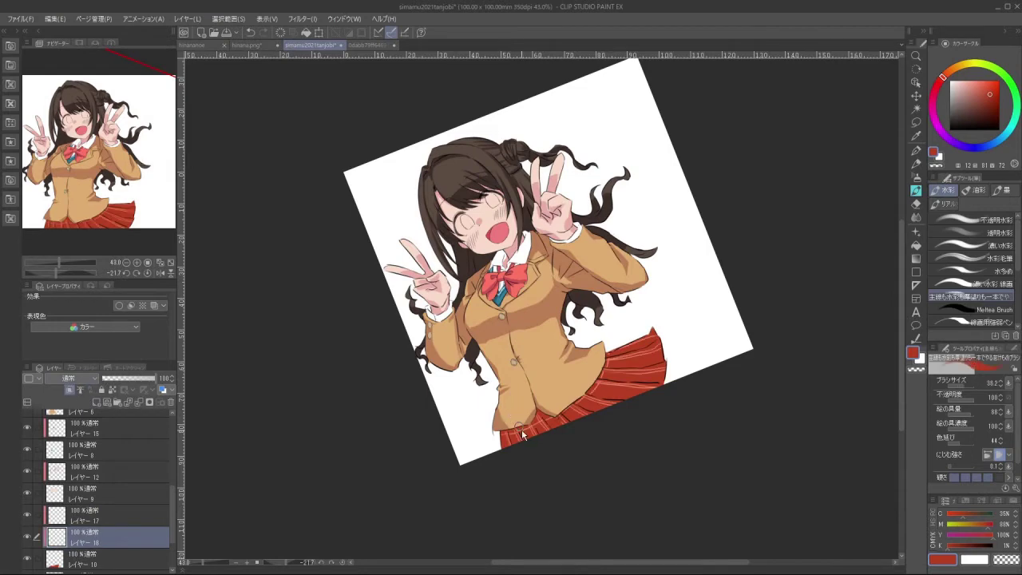
key(ctrl+z)
key(bracketright)
scroll(593, 432, up, 3)
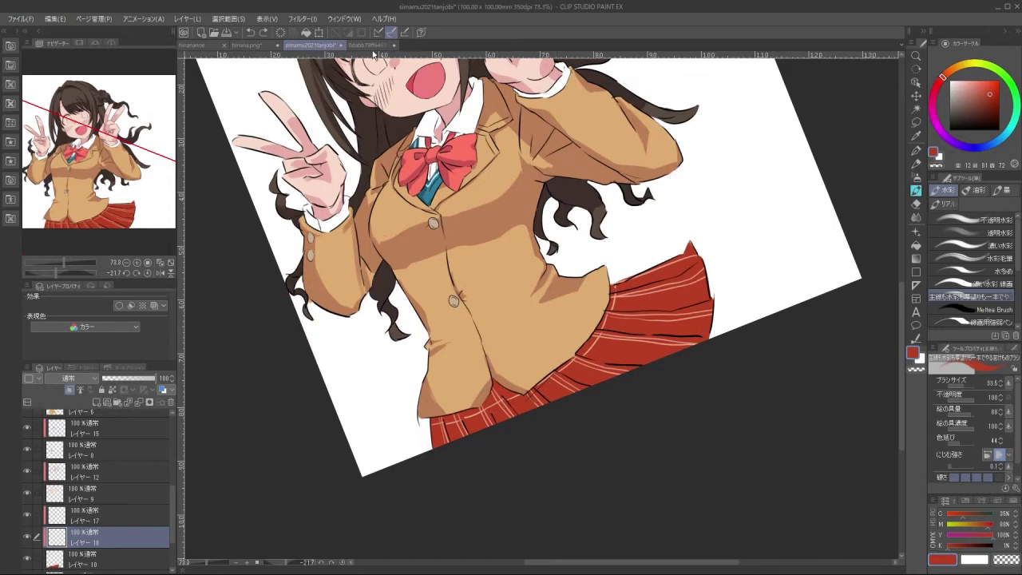
Paint bands along the skirt's right-hand pleats in a lighter red (H 12, S 66, V 78) sampled from the reference skirt
key(ctrl+Tab)
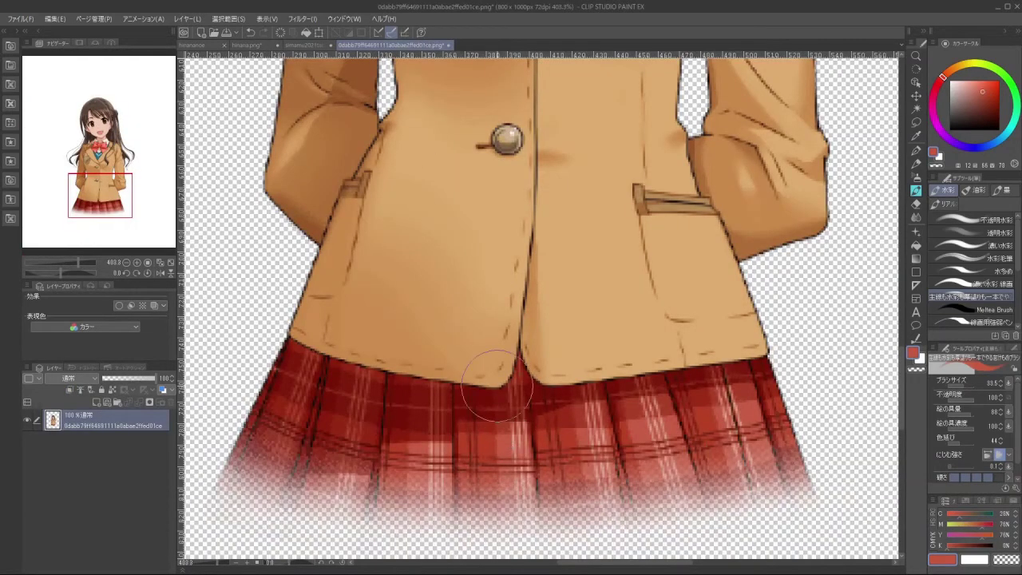
key(ctrl+shift+Tab)
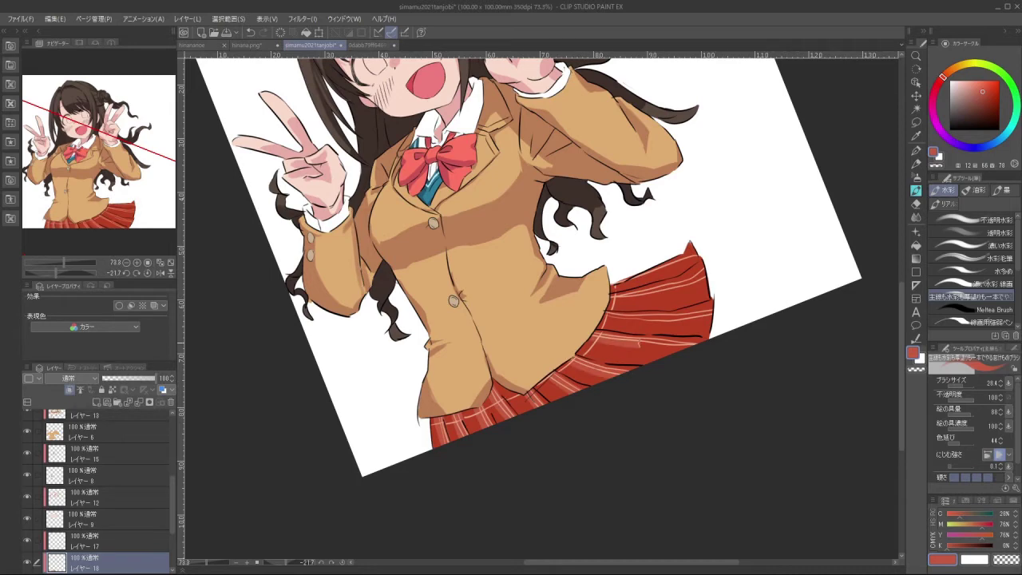
drag(610, 321, 692, 310)
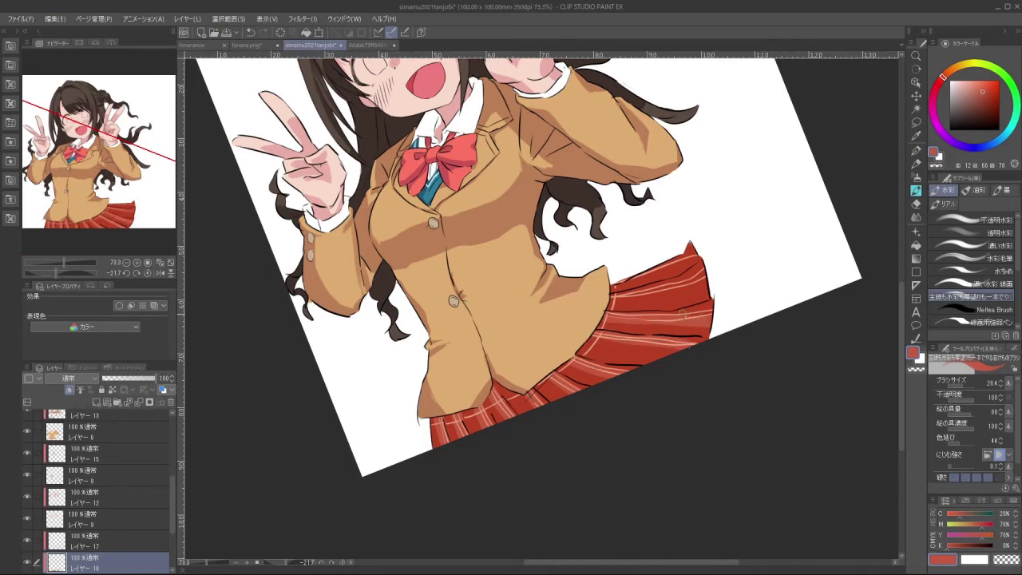
drag(606, 297, 693, 282)
drag(615, 287, 696, 253)
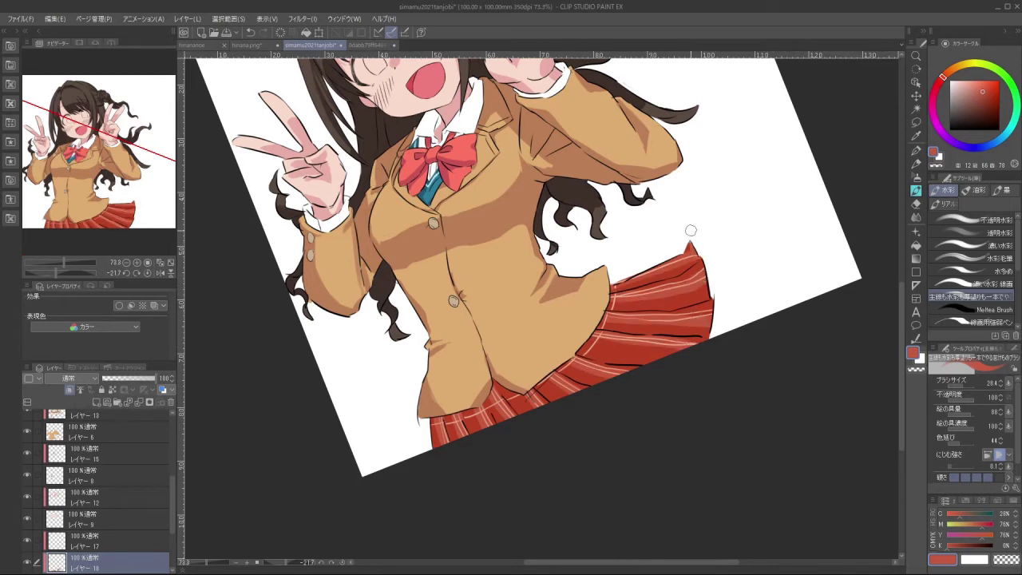
Sample a dark red (H 11, S 85, V 47) from the plaid lines of the reference image's skirt
click(369, 44)
mouse_move(596, 429)
mouse_down()
mouse_move(514, 429)
mouse_move(687, 435)
mouse_up()
alt+click(523, 463)
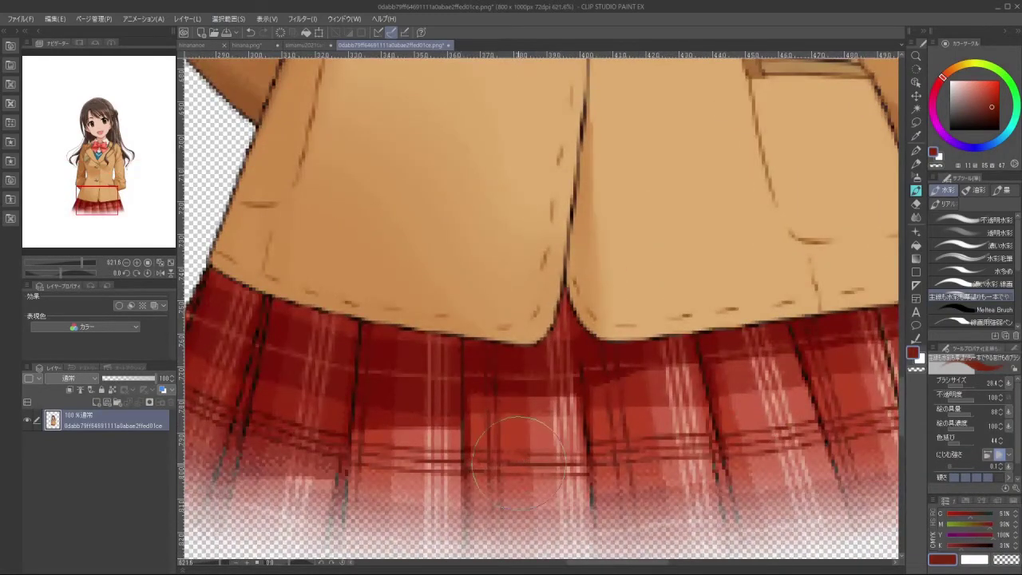
Return to the simamu2021tanjobi illustration and draw thin dark red plaid lines across the skirt pleats on レイヤー 17
scroll(524, 343, down, 3)
scroll(524, 345, down, 2)
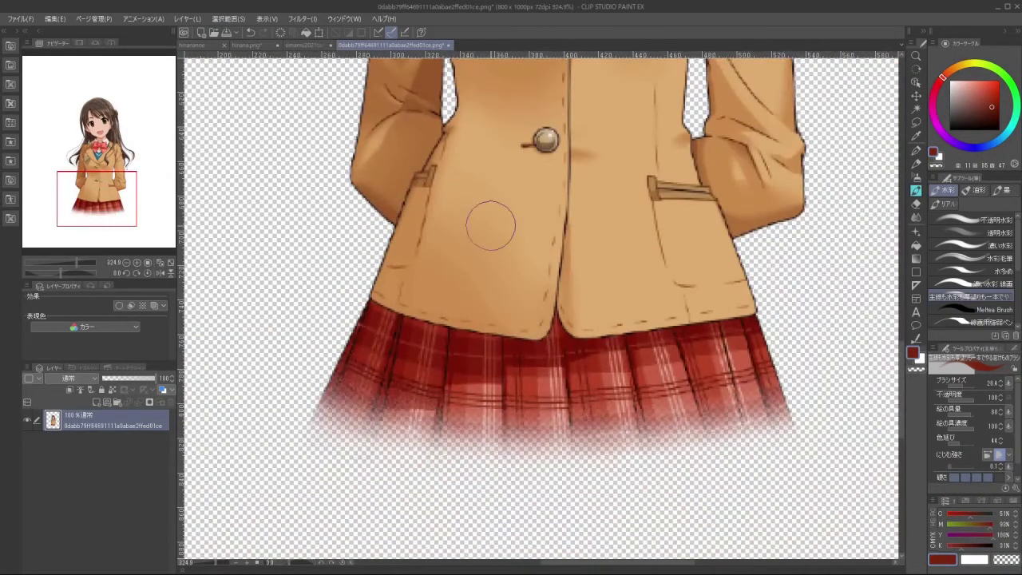
click(308, 45)
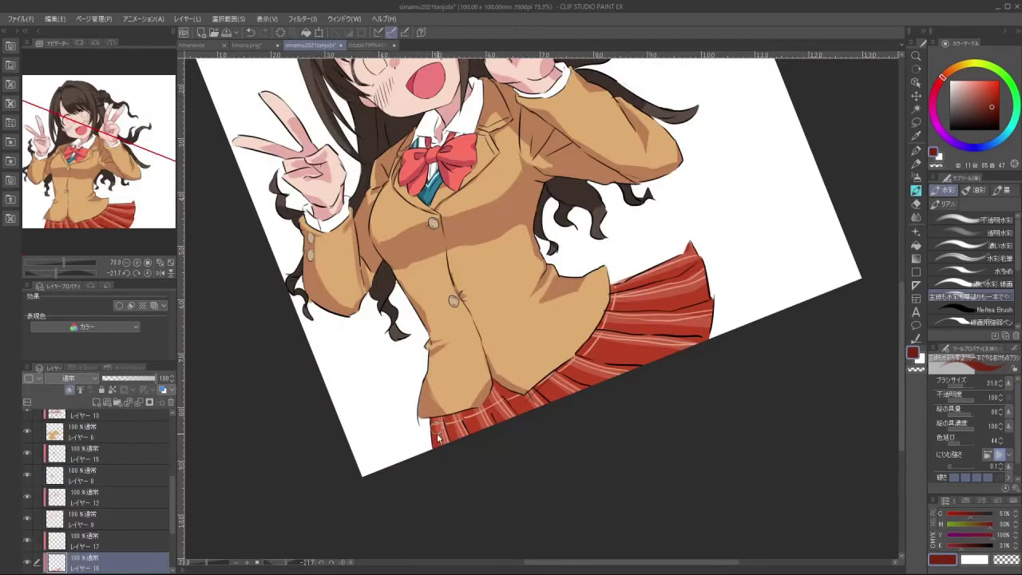
ctrl+alt+drag(438, 432, 438, 449)
click(120, 543)
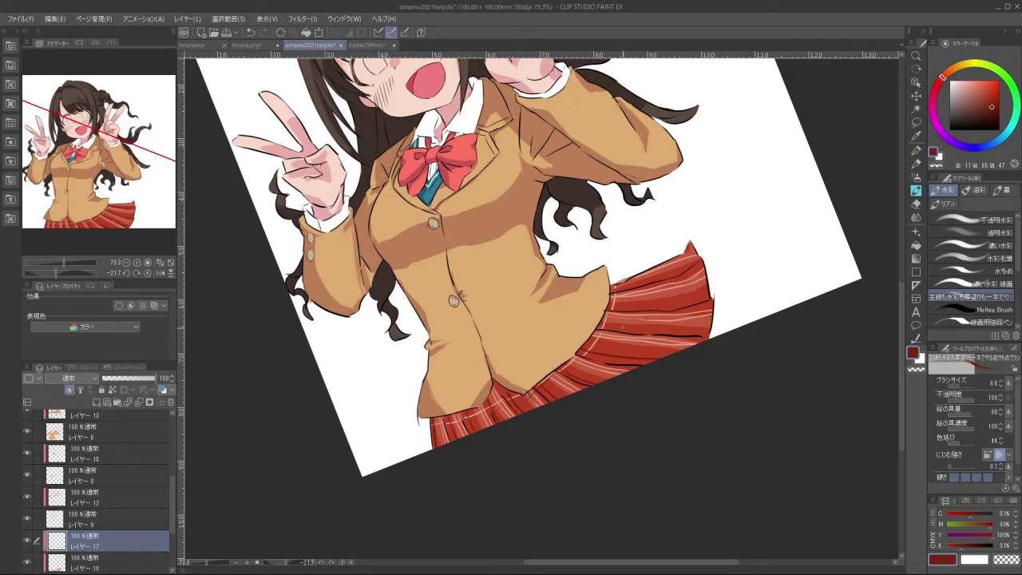
key(ctrl+z)
drag(602, 326, 717, 330)
drag(598, 470, 354, 371)
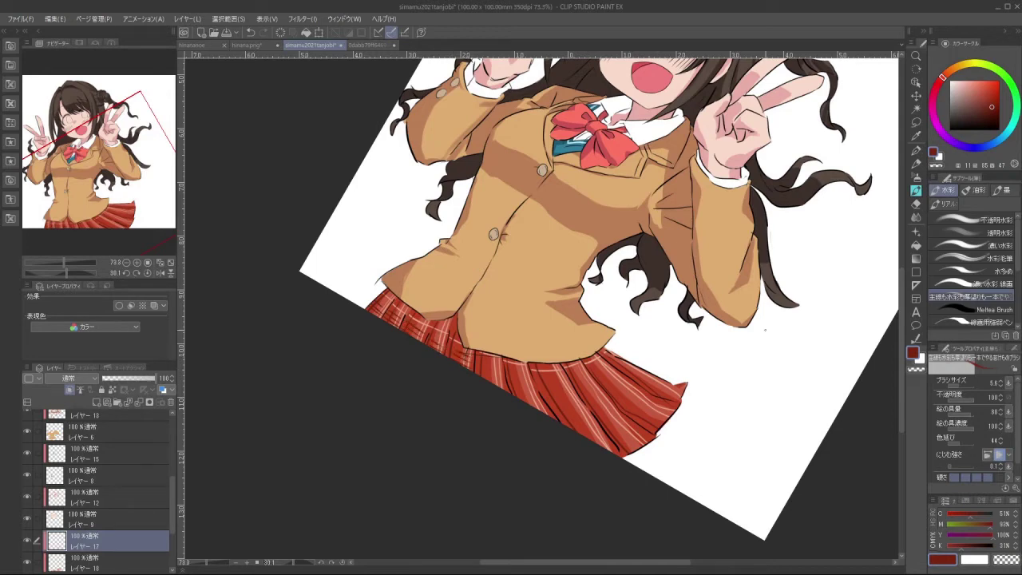
drag(448, 423, 663, 436)
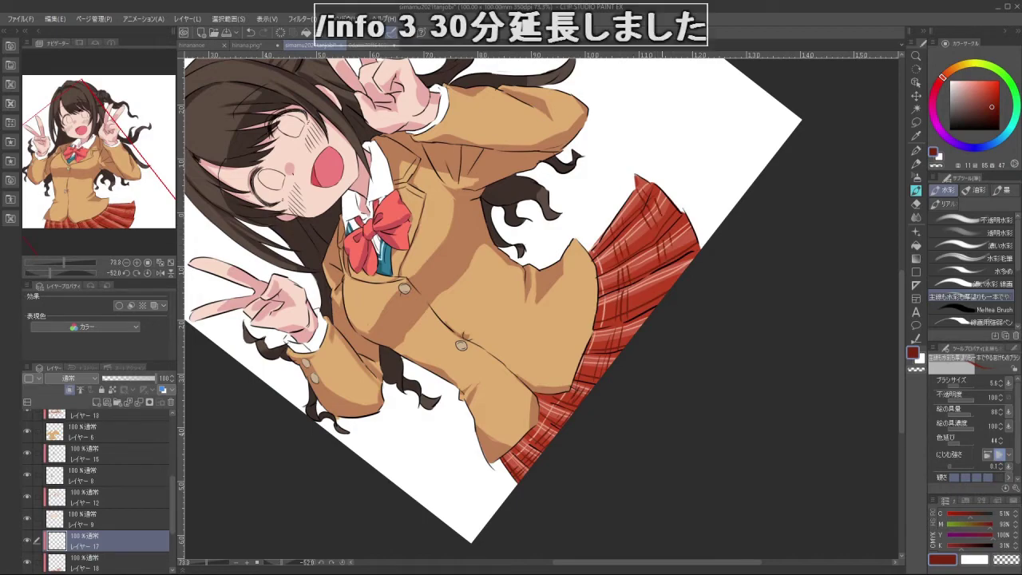
mouse_move(649, 452)
mouse_down()
mouse_move(686, 413)
mouse_move(485, 479)
mouse_up()
Sample the pale salmon stripe colour from the skirt
alt+click(578, 360)
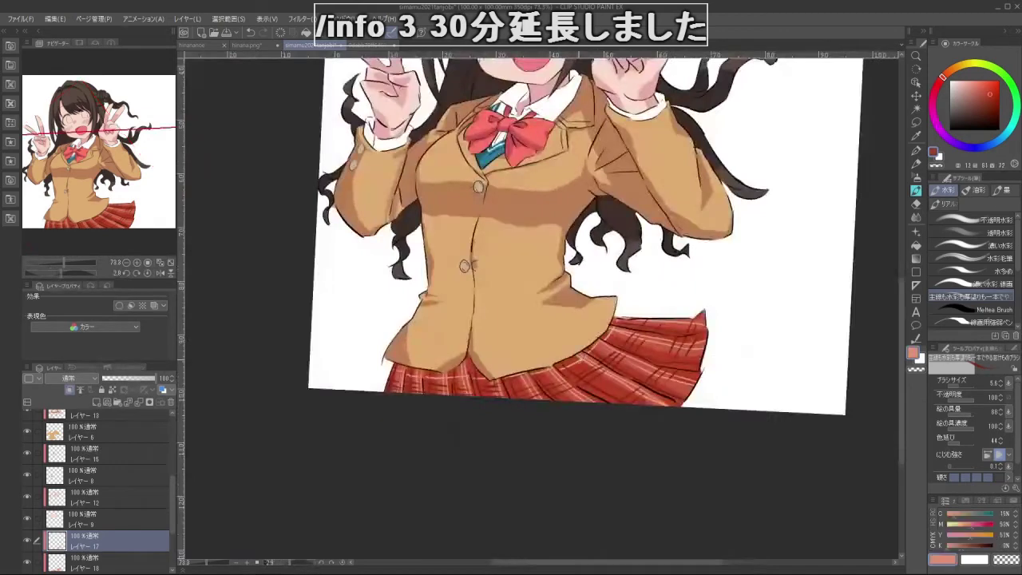
alt+click(578, 359)
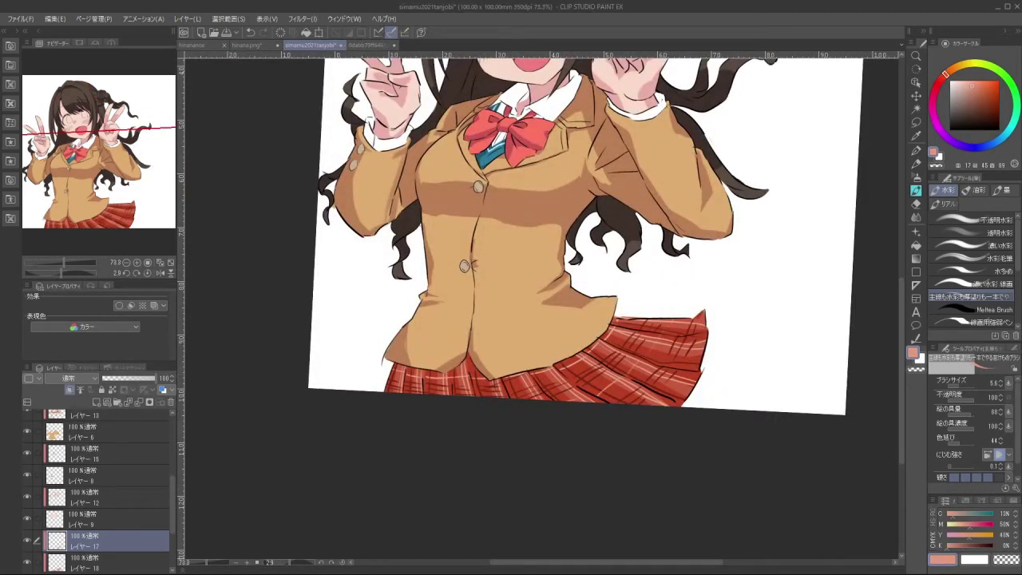
scroll(626, 405, down, 4)
drag(625, 397, 603, 406)
drag(548, 469, 625, 378)
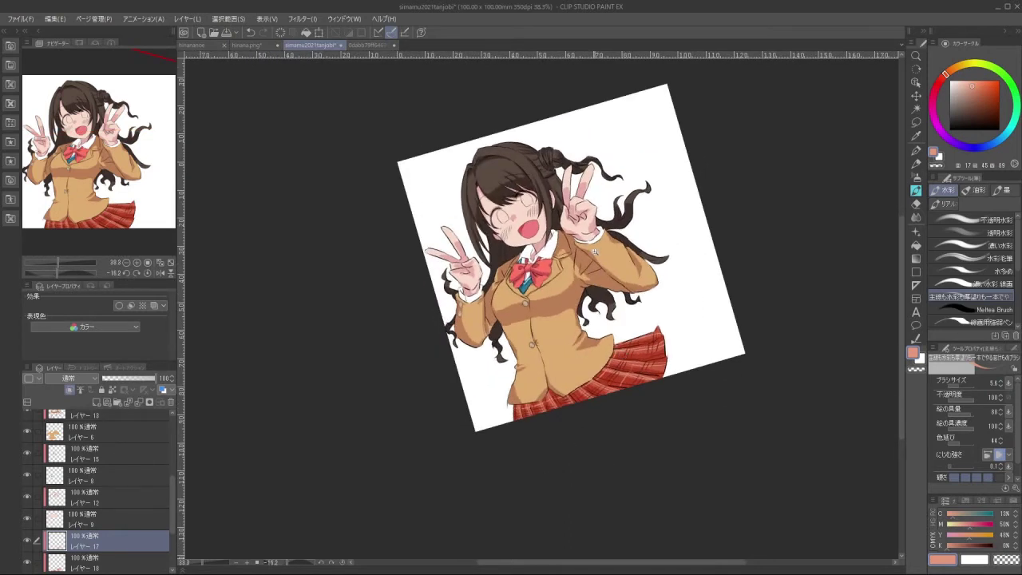
scroll(573, 152, up, 2)
scroll(163, 506, up, 5)
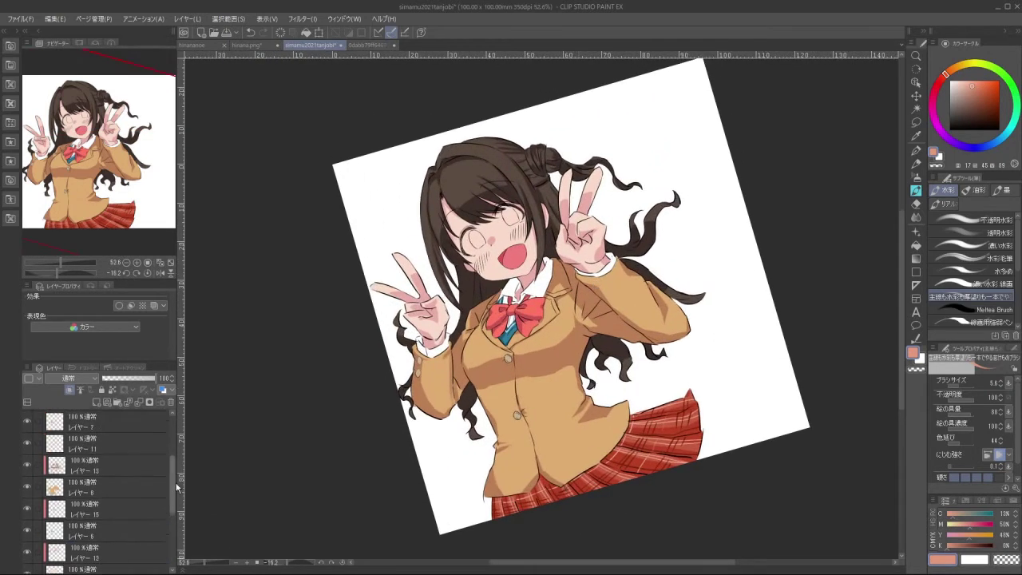
Add a new layer directly above レイヤー 12 and set the drawing colour to white
drag(175, 454, 178, 509)
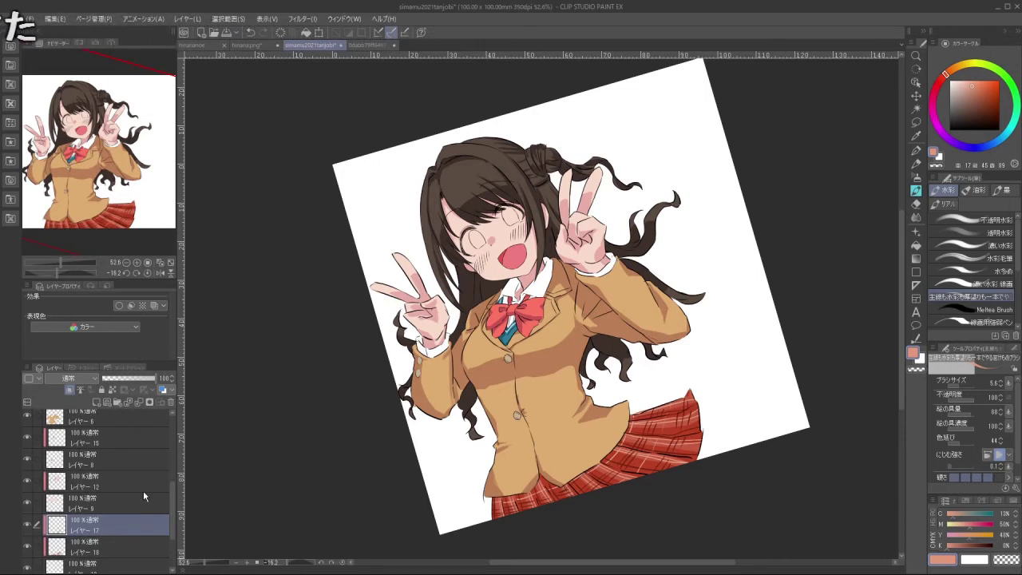
click(113, 476)
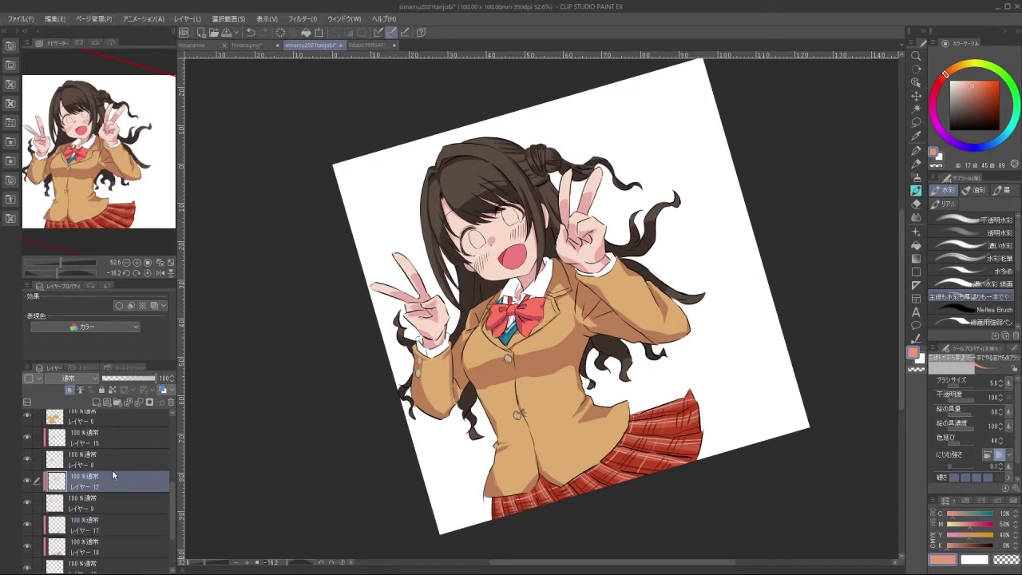
click(98, 402)
drag(521, 252, 528, 265)
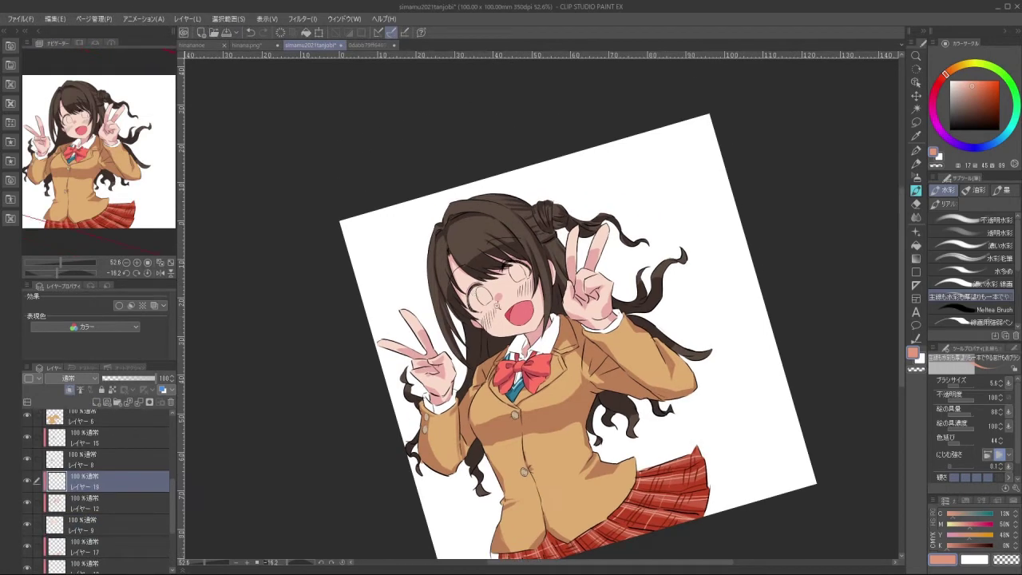
drag(477, 232, 568, 231)
drag(968, 93, 924, 38)
Paint the white of the eye on the left side of the face inside the sketched eye outline
scroll(477, 333, up, 3)
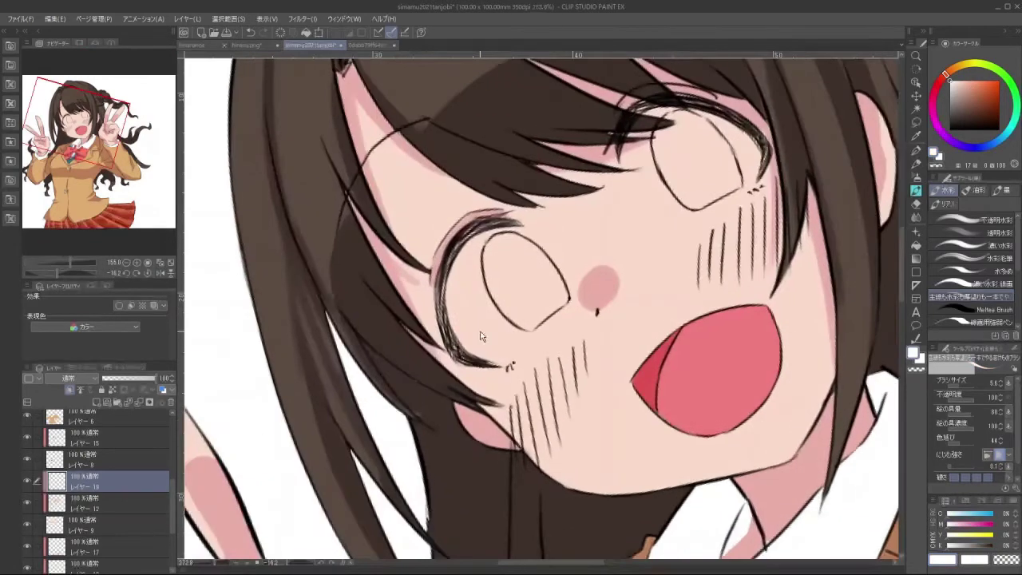
mouse_move(494, 351)
mouse_down()
mouse_move(469, 328)
mouse_move(461, 301)
mouse_move(465, 339)
mouse_move(458, 286)
mouse_move(489, 248)
mouse_up()
mouse_move(523, 369)
mouse_down()
mouse_move(536, 371)
mouse_move(589, 274)
mouse_up()
drag(520, 305, 513, 364)
key(ctrl+z)
mouse_move(519, 305)
mouse_down()
mouse_move(512, 332)
mouse_move(524, 385)
mouse_move(538, 396)
mouse_move(621, 342)
mouse_up()
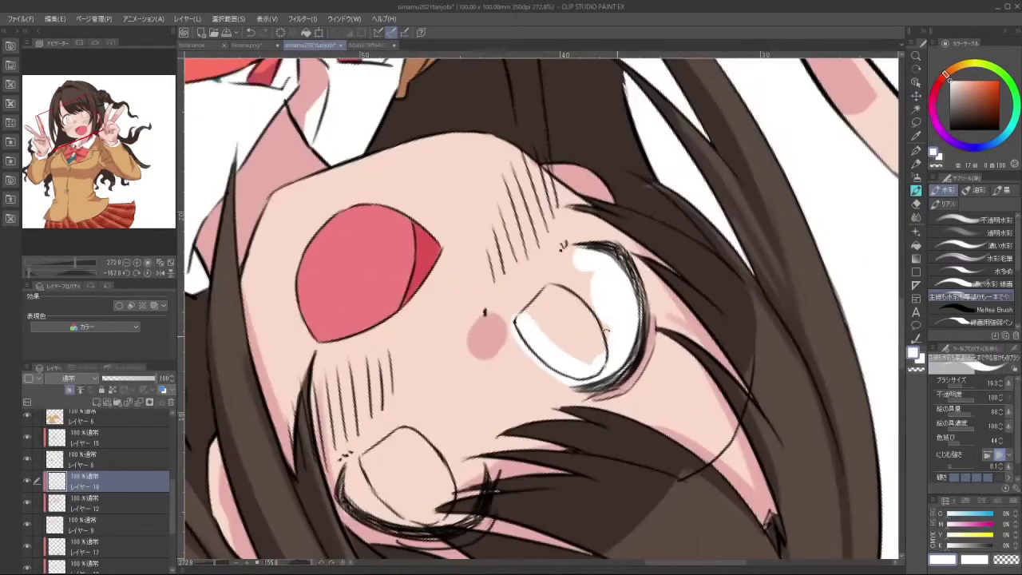
mouse_move(557, 281)
mouse_down()
mouse_move(542, 309)
mouse_move(573, 262)
mouse_move(574, 340)
mouse_move(553, 326)
mouse_move(591, 354)
mouse_up()
mouse_move(493, 325)
mouse_down()
mouse_move(496, 336)
mouse_move(590, 272)
mouse_up()
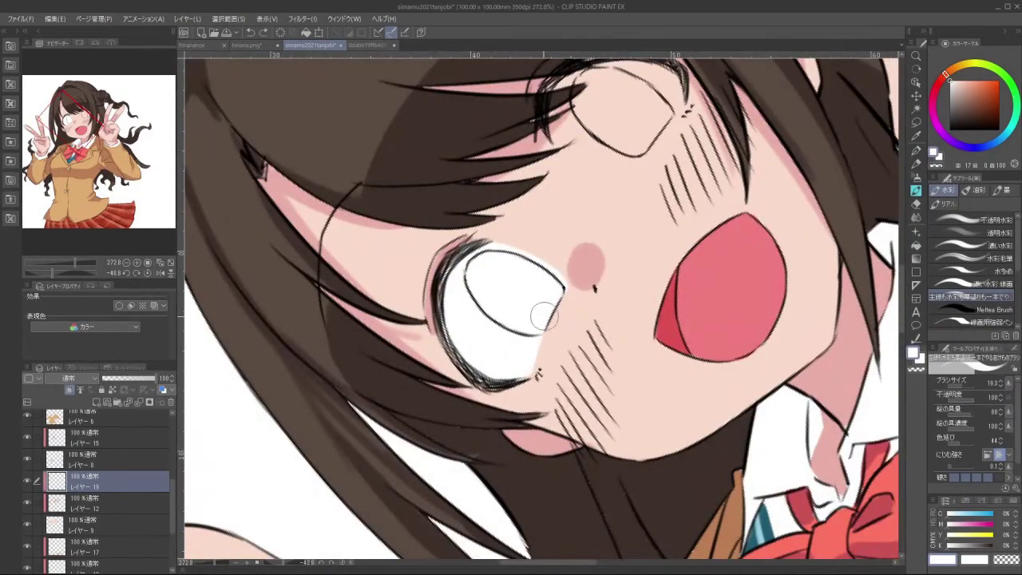
Paint the white of the eye on the right side of the face, up to the lashes and bangs
scroll(560, 320, down, 5)
mouse_move(530, 433)
mouse_down()
mouse_move(659, 300)
mouse_move(571, 198)
mouse_move(450, 241)
mouse_move(441, 254)
mouse_move(466, 222)
mouse_up()
mouse_move(521, 388)
mouse_down()
mouse_move(520, 373)
mouse_move(572, 358)
mouse_move(606, 318)
mouse_move(564, 345)
mouse_up()
scroll(606, 318, up, 4)
mouse_move(580, 311)
mouse_down()
mouse_move(569, 372)
mouse_move(591, 369)
mouse_move(578, 371)
mouse_move(603, 332)
mouse_move(631, 354)
mouse_up()
mouse_move(552, 383)
mouse_down()
mouse_move(612, 336)
mouse_move(598, 240)
mouse_up()
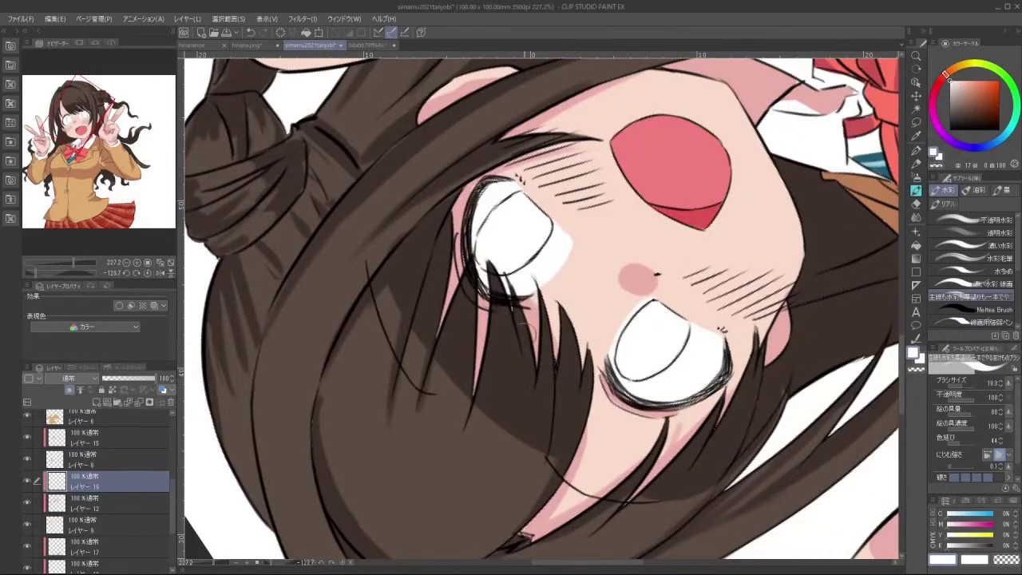
Touch up the edges of both eye whites with white strokes, reducing the brush size for the finer areas
mouse_move(528, 424)
mouse_down()
mouse_move(562, 424)
mouse_move(653, 268)
mouse_move(519, 198)
mouse_up()
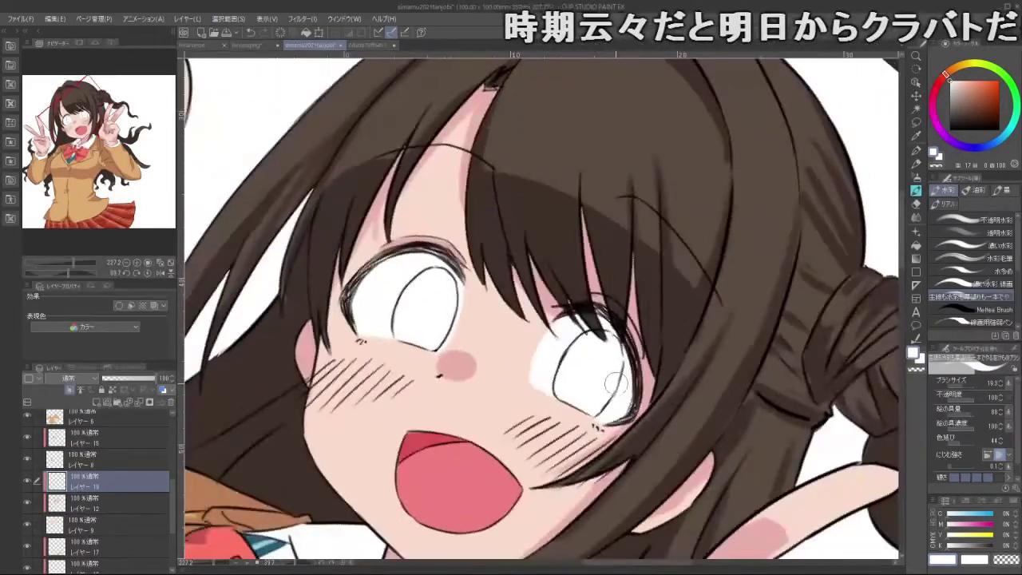
drag(611, 384, 595, 367)
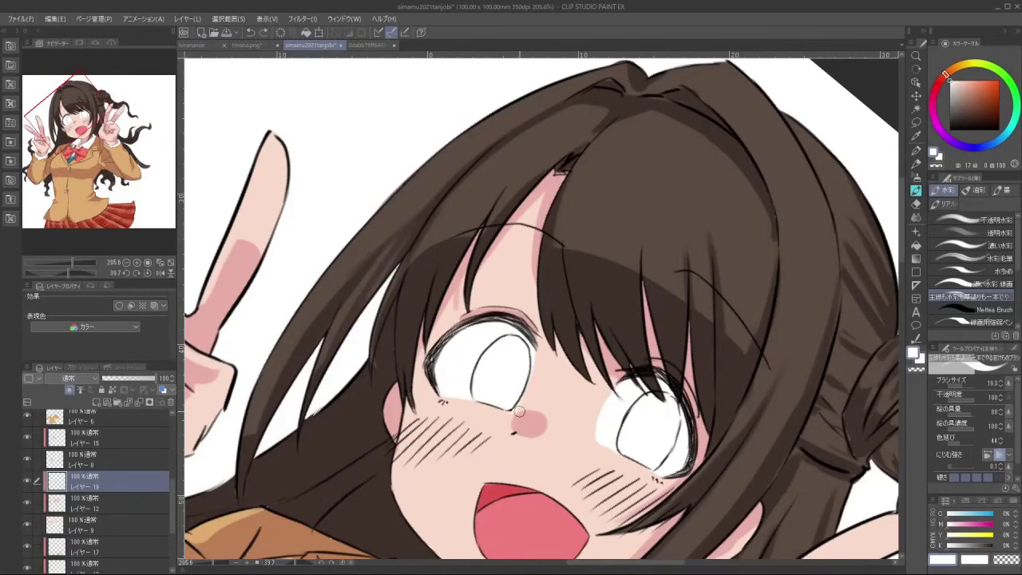
mouse_move(531, 488)
mouse_down()
mouse_move(683, 268)
mouse_move(576, 205)
mouse_move(551, 211)
mouse_move(545, 260)
mouse_up()
key(bracketleft)
key(bracketleft)
key(bracketleft)
key(bracketleft)
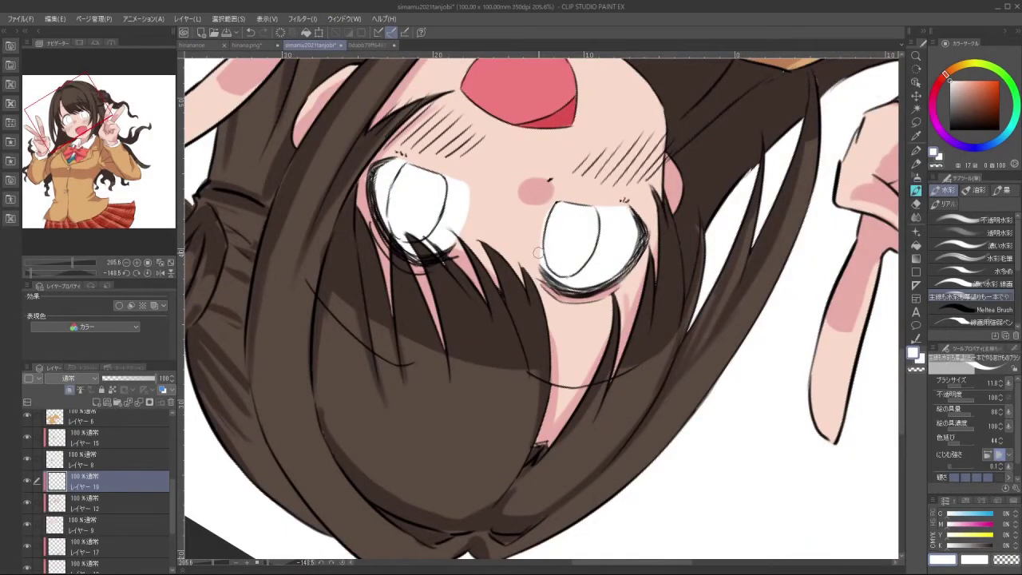
drag(541, 445, 577, 192)
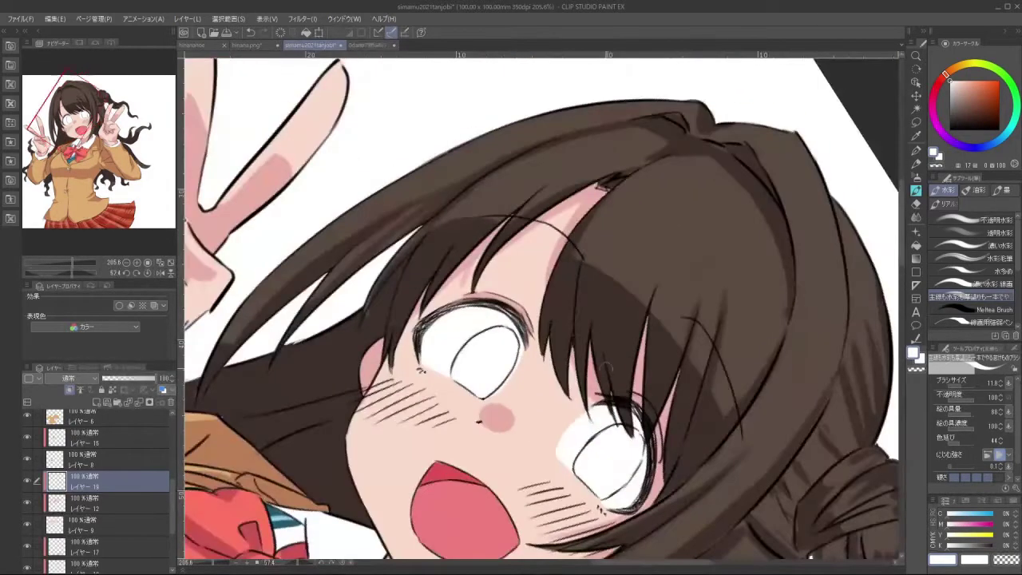
drag(609, 369, 613, 434)
Switch to the reference image and sample the brown colour from the character's iris
click(365, 47)
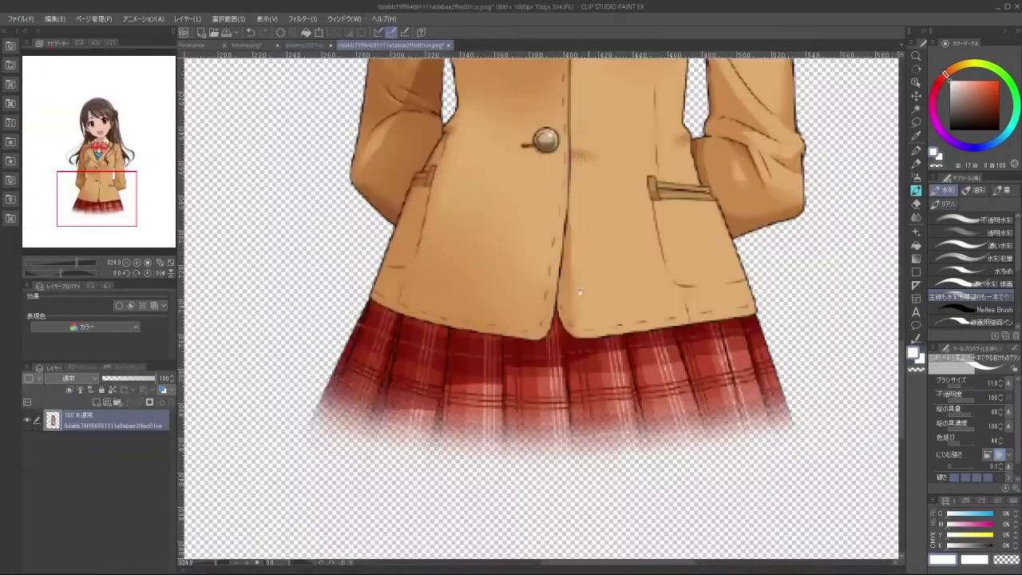
drag(581, 279, 538, 551)
mouse_move(599, 275)
mouse_down()
mouse_move(551, 513)
mouse_move(558, 550)
mouse_up()
scroll(524, 288, up, 3)
alt+click(538, 281)
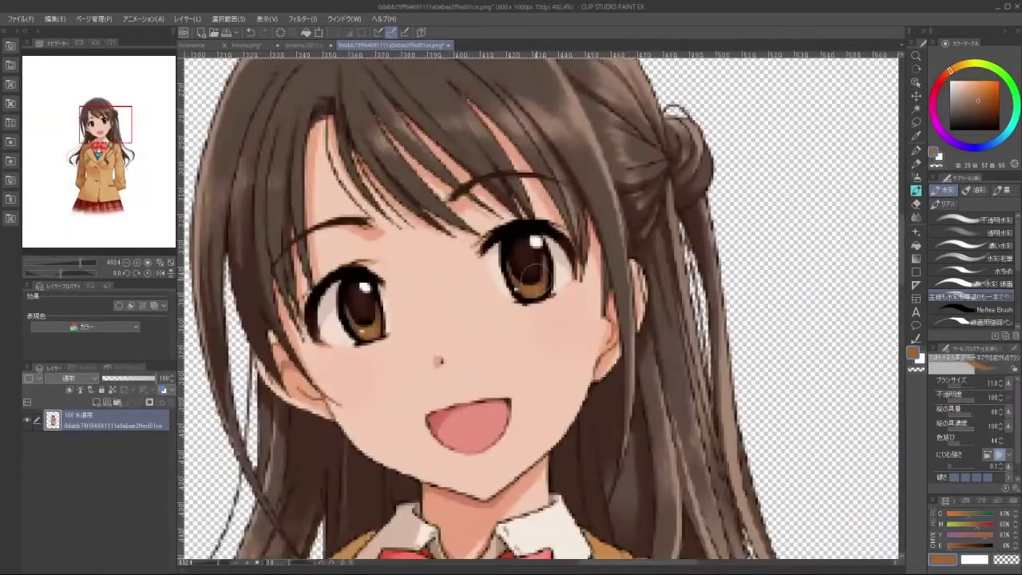
Return to the illustration, add a new layer above the eye whites and fill the left-hand iris with the sampled brown
click(326, 45)
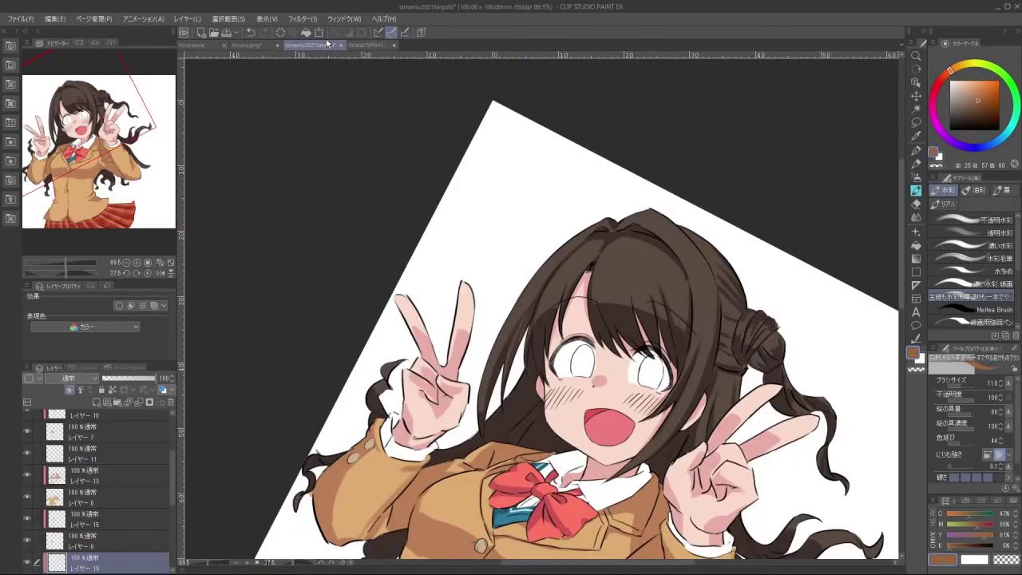
click(96, 403)
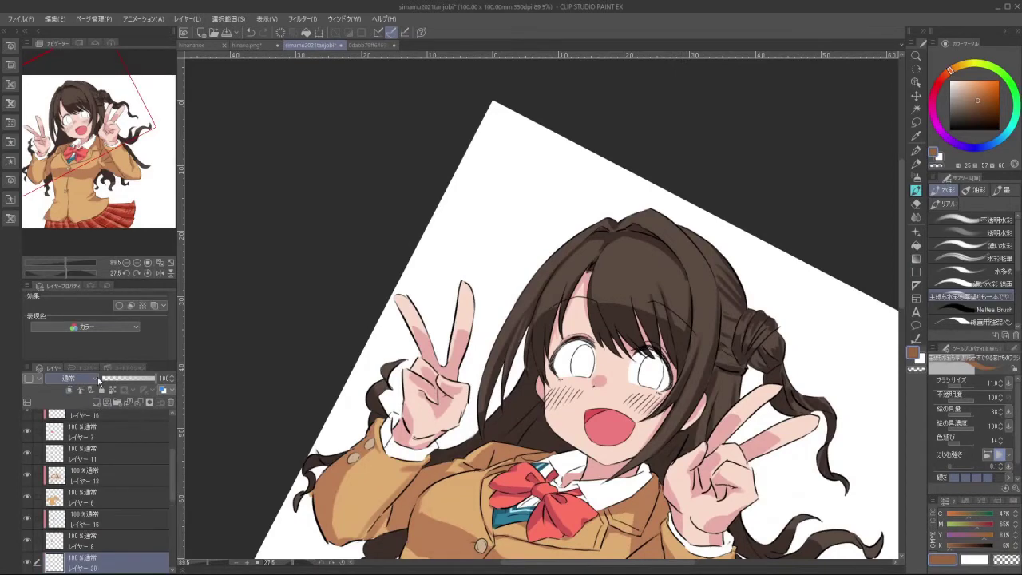
scroll(563, 360, up, 4)
mouse_move(551, 350)
mouse_down()
mouse_move(569, 364)
mouse_move(555, 377)
mouse_move(550, 341)
mouse_move(561, 329)
mouse_move(577, 350)
mouse_up()
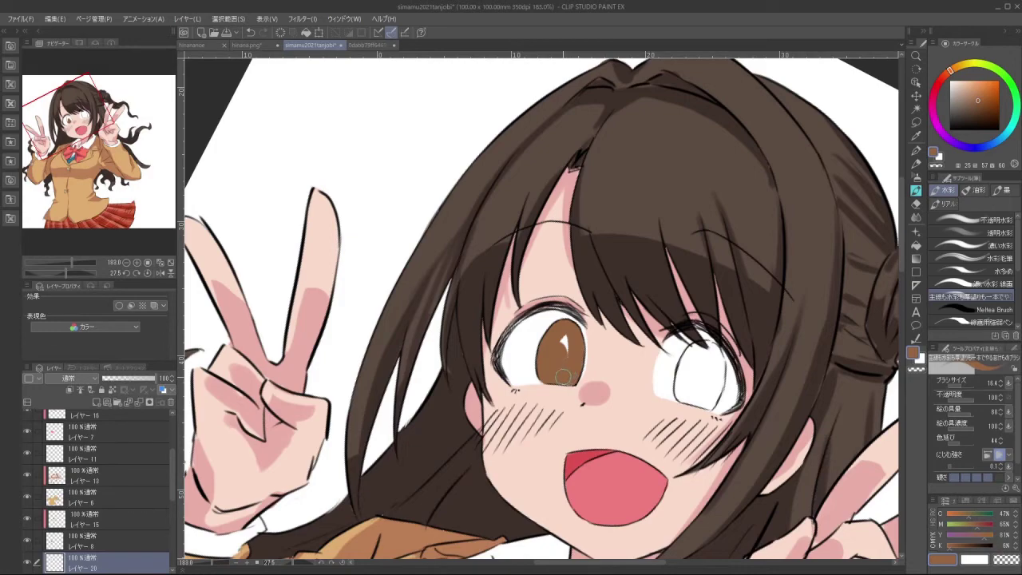
Fill the right-hand iris with the same brown inside its sketched outline
drag(536, 367, 523, 245)
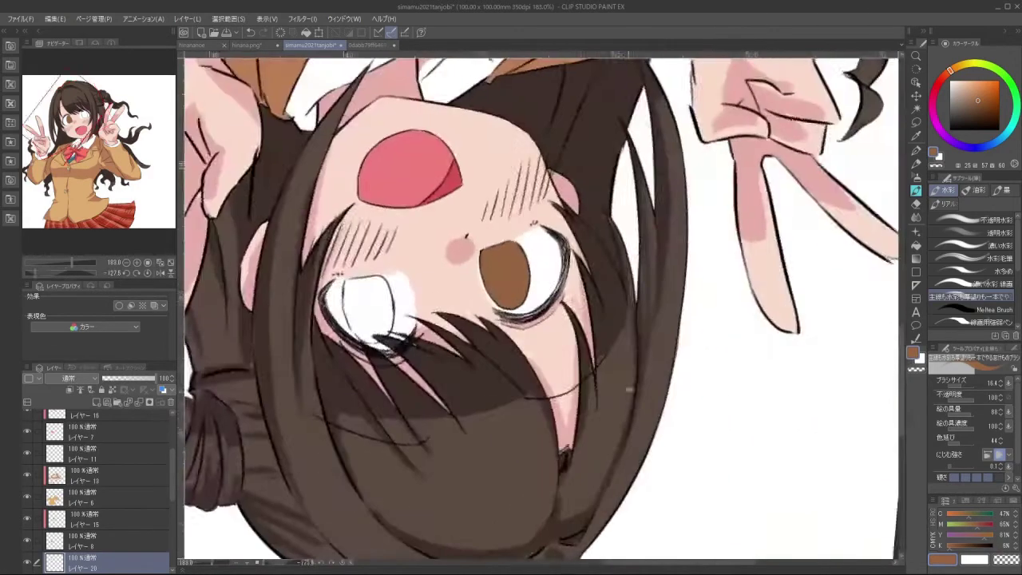
scroll(360, 292, up, 5)
mouse_move(349, 290)
mouse_down()
mouse_move(341, 304)
mouse_move(342, 284)
mouse_move(348, 335)
mouse_move(379, 361)
mouse_move(397, 350)
mouse_move(391, 268)
mouse_move(358, 268)
mouse_move(353, 303)
mouse_move(376, 340)
mouse_up()
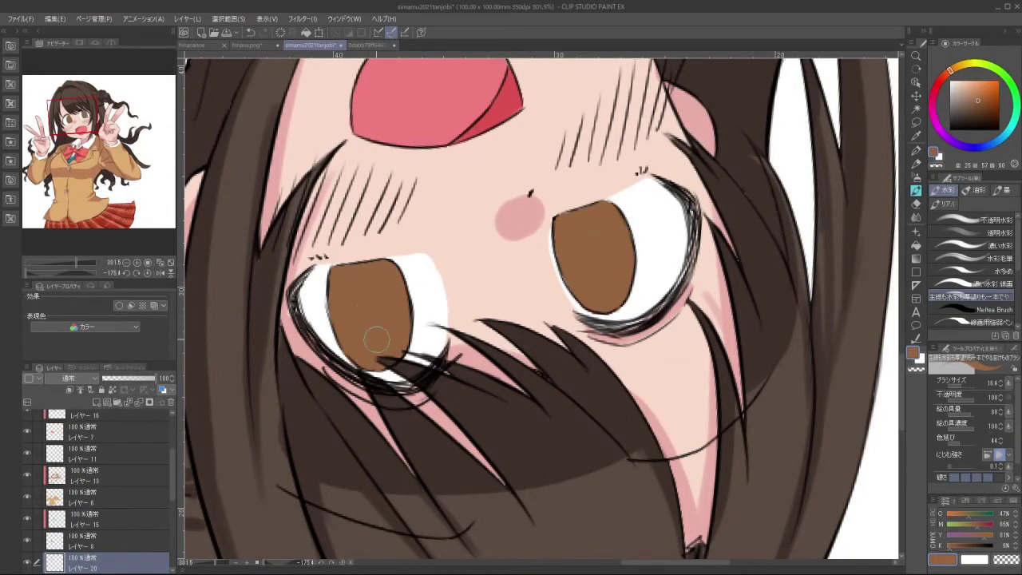
Add a new clipped layer above the iris layer and darken the drawing colour to a deep brown
mouse_move(489, 232)
mouse_down()
mouse_move(458, 320)
mouse_move(589, 377)
mouse_up()
scroll(587, 369, down, 10)
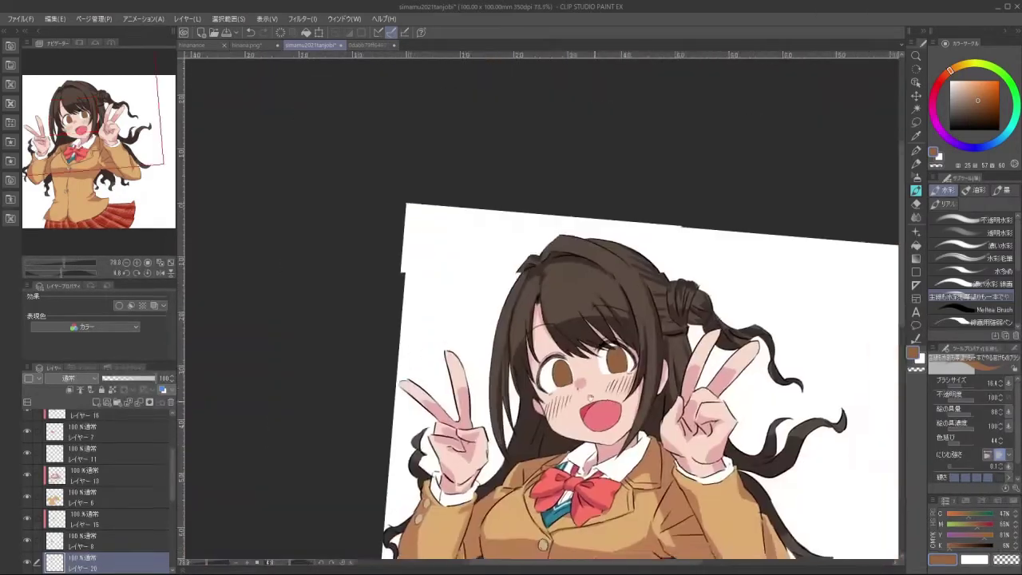
scroll(524, 317, up, 5)
mouse_move(511, 232)
mouse_down()
mouse_move(468, 337)
mouse_move(489, 242)
mouse_move(511, 230)
mouse_up()
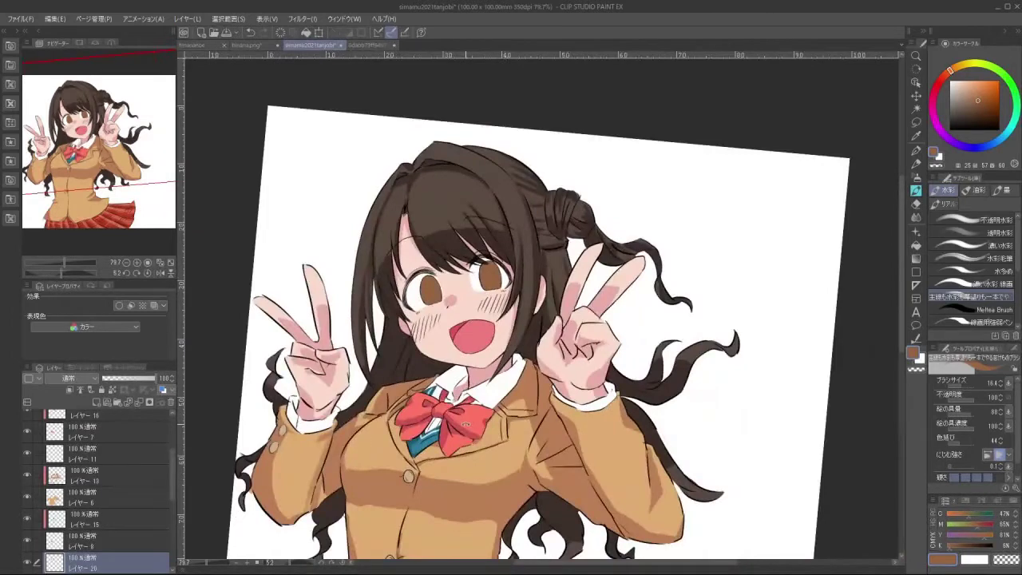
click(96, 402)
scroll(452, 221, up, 3)
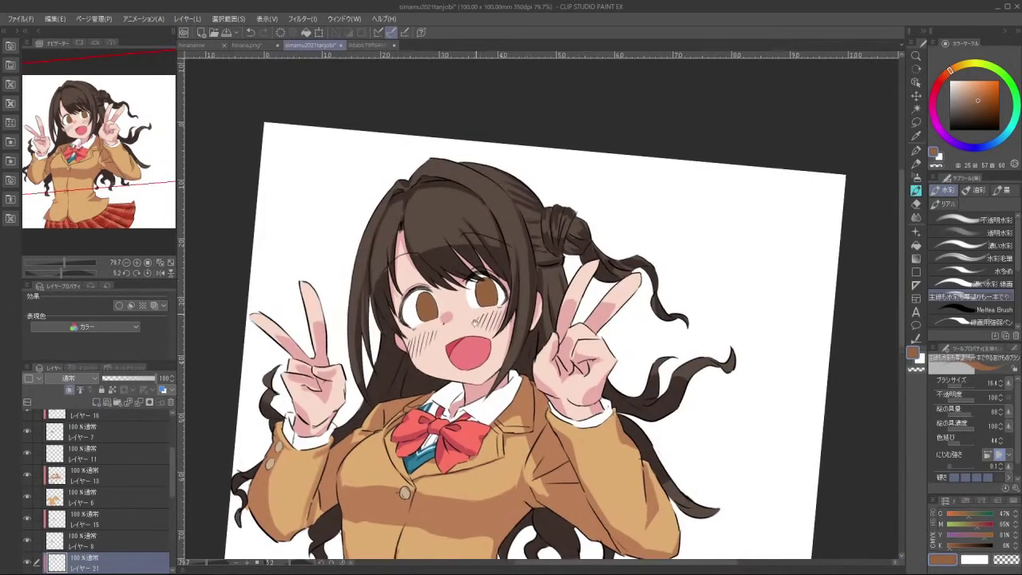
click(981, 111)
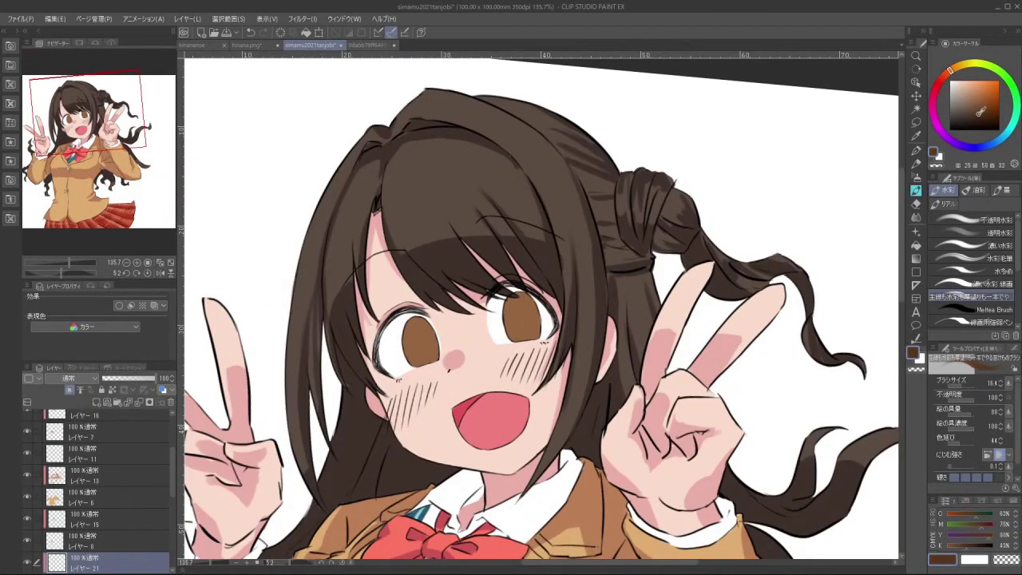
Paint dark brown shading over the upper part of both irises, adjusting the brush size and redoing unsatisfactory strokes
key(bracketright)
mouse_move(406, 342)
mouse_down()
mouse_move(437, 348)
mouse_move(421, 364)
mouse_move(444, 355)
mouse_move(439, 325)
mouse_move(407, 329)
mouse_up()
key(ctrl+z)
key(bracketleft)
key(bracketleft)
key(bracketleft)
key(ctrl+z)
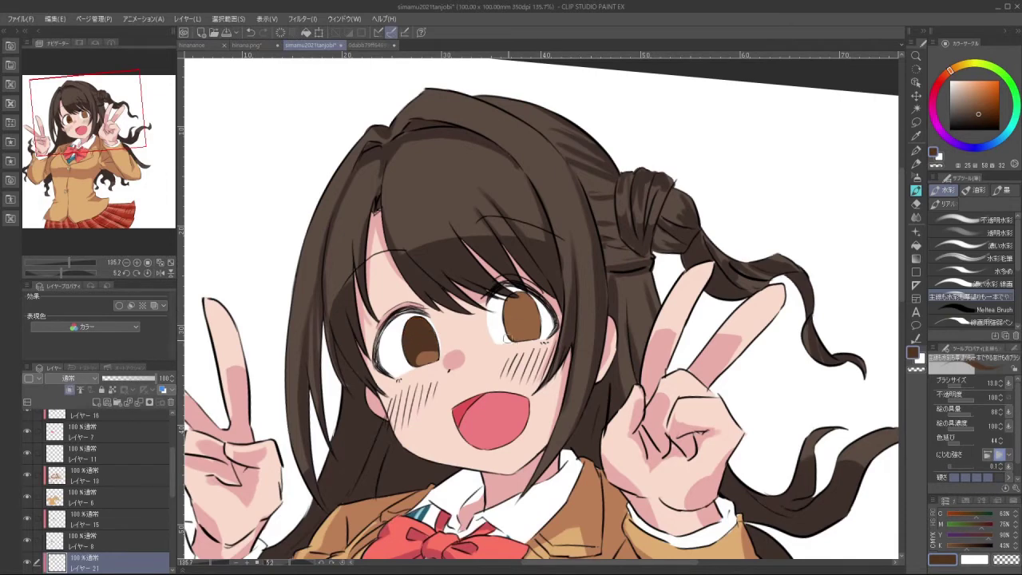
mouse_move(508, 339)
mouse_down()
mouse_move(549, 332)
mouse_move(505, 325)
mouse_move(527, 295)
mouse_move(481, 321)
mouse_move(583, 353)
mouse_move(523, 367)
mouse_move(480, 318)
mouse_up()
key(ctrl+z)
Choose a near-black brown and paint an oval pupil in the middle of each iris
click(981, 121)
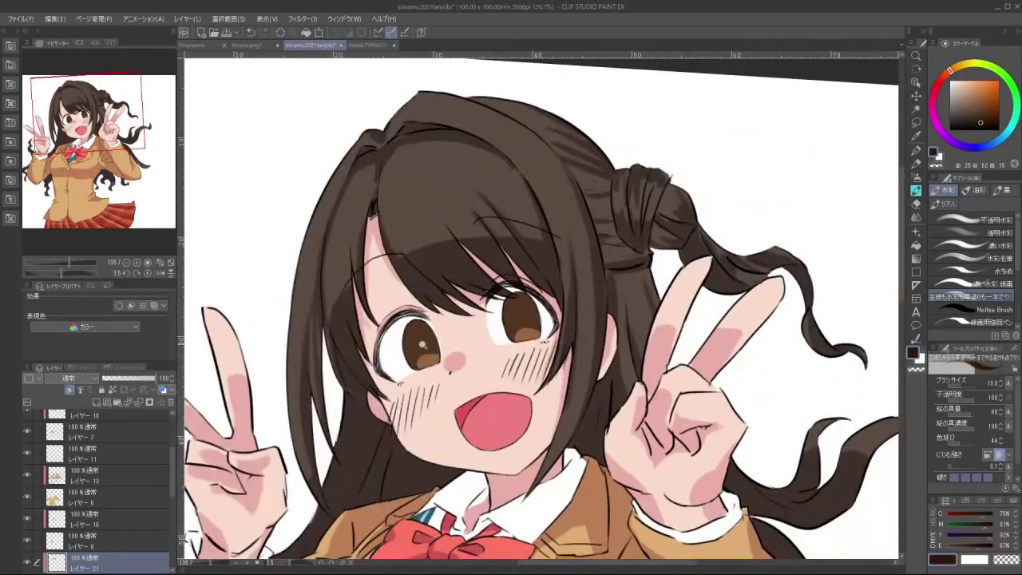
scroll(422, 344, up, 2)
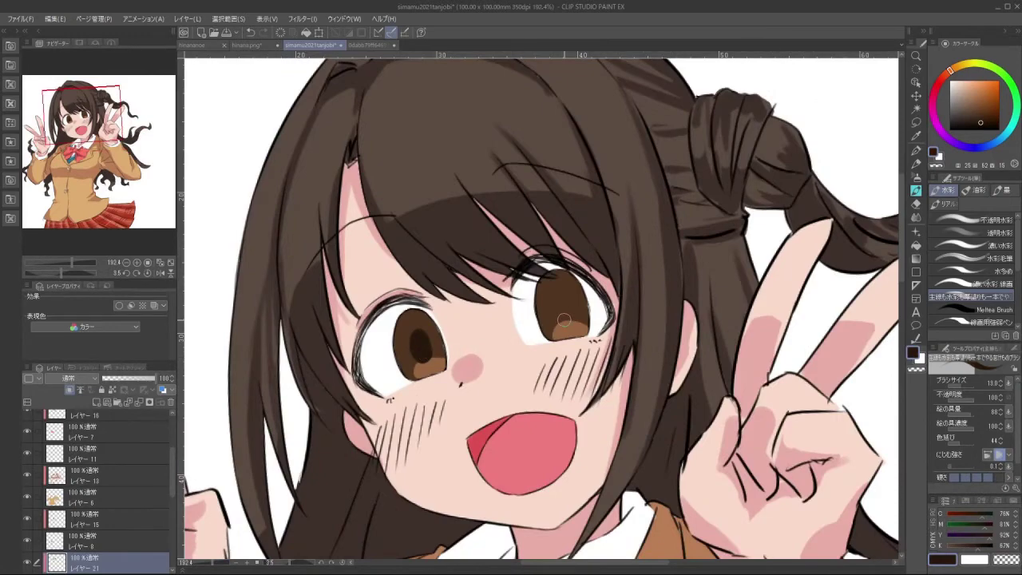
drag(563, 320, 565, 303)
key(ctrl+z)
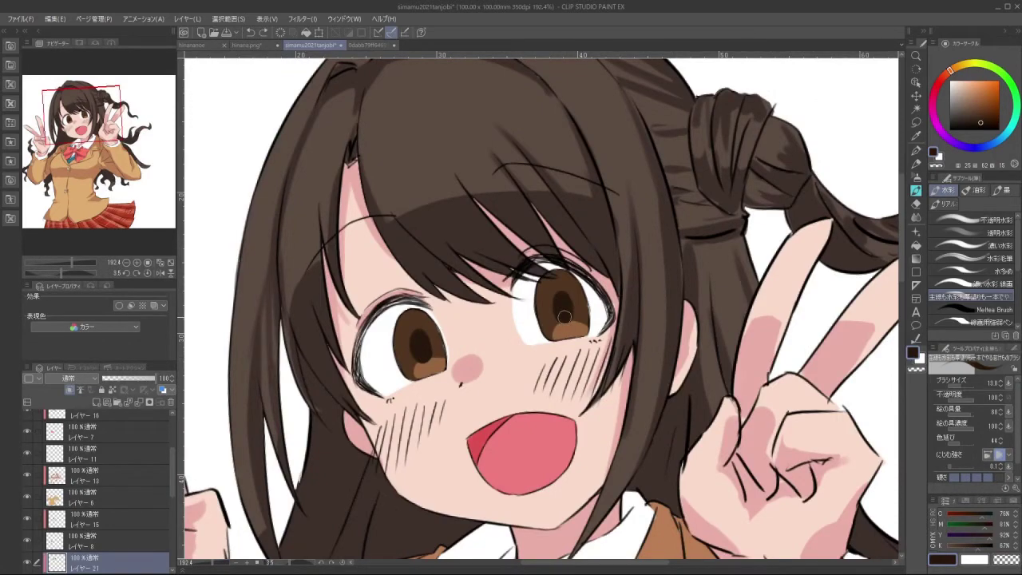
Touch up the near-black pupil of the right-hand eye
scroll(587, 357, down, 4)
scroll(537, 360, up, 6)
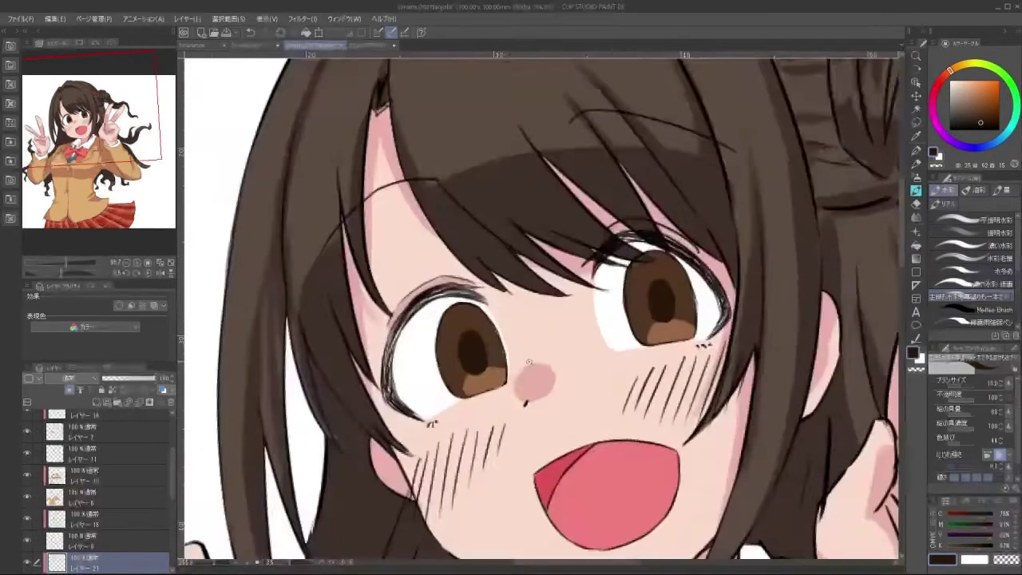
drag(661, 315, 662, 289)
scroll(659, 371, down, 5)
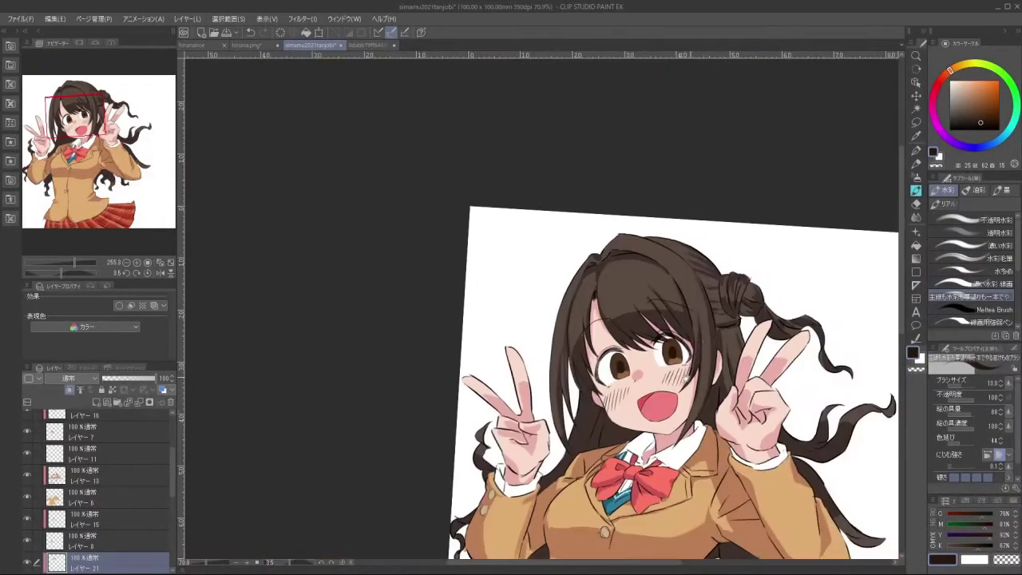
drag(660, 371, 555, 362)
Sample the light iris brown and, with a small brush, paint fine reflection shapes into the lower part of both irises
scroll(535, 356, up, 5)
alt+click(489, 420)
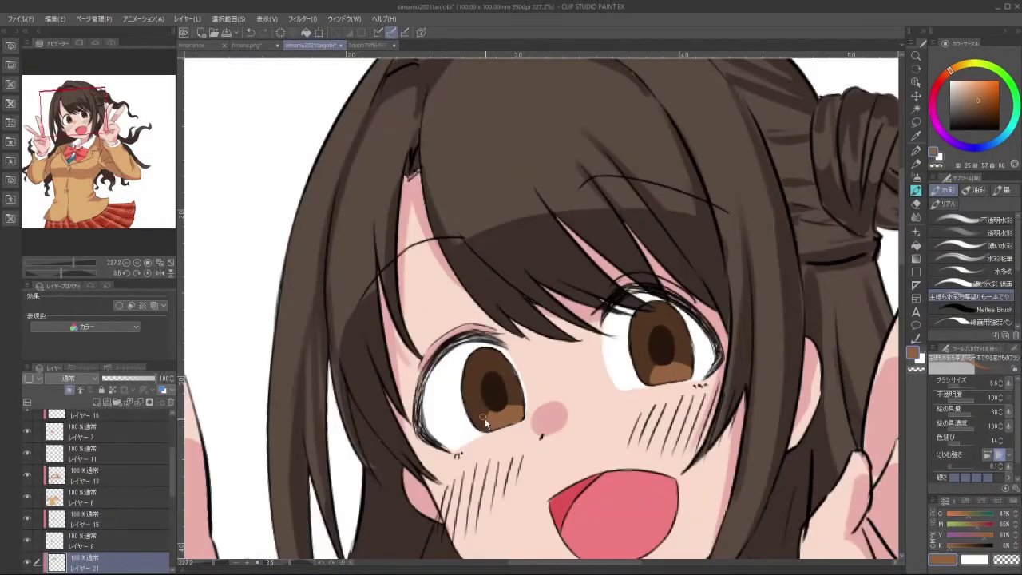
key(ctrl+z)
drag(477, 417, 496, 417)
key(ctrl+z)
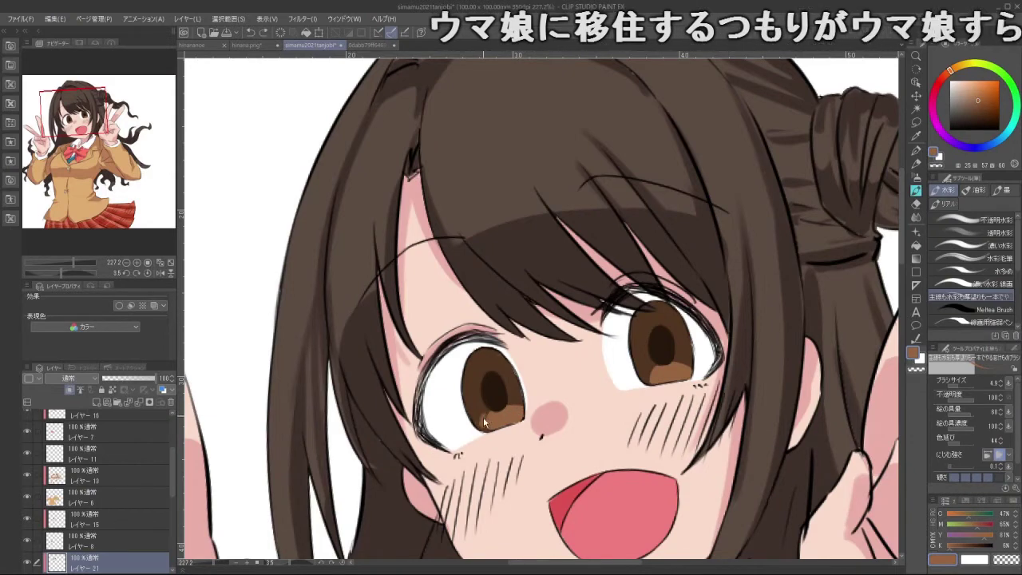
key(bracketleft)
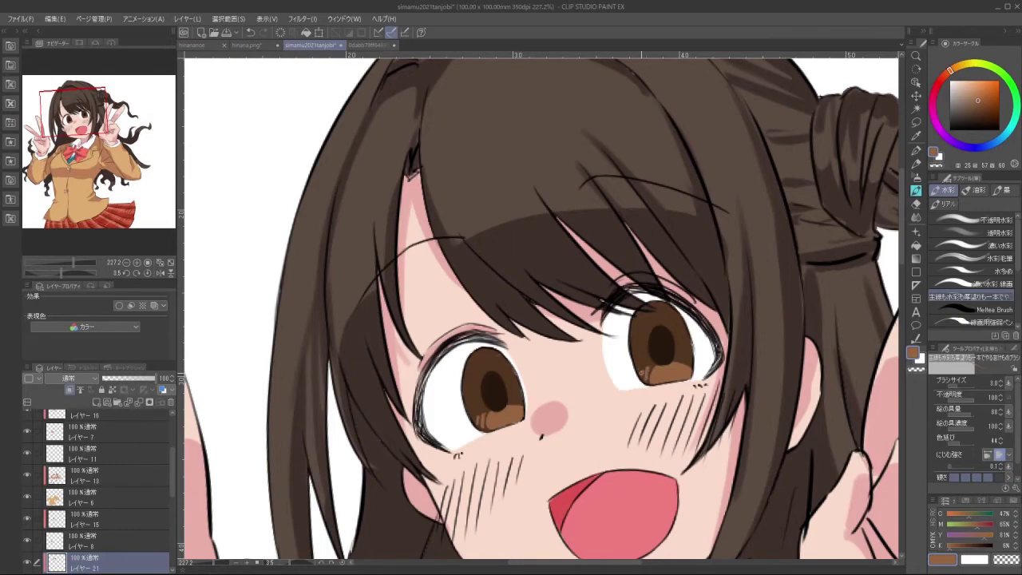
drag(525, 402, 541, 338)
scroll(541, 338, up, 3)
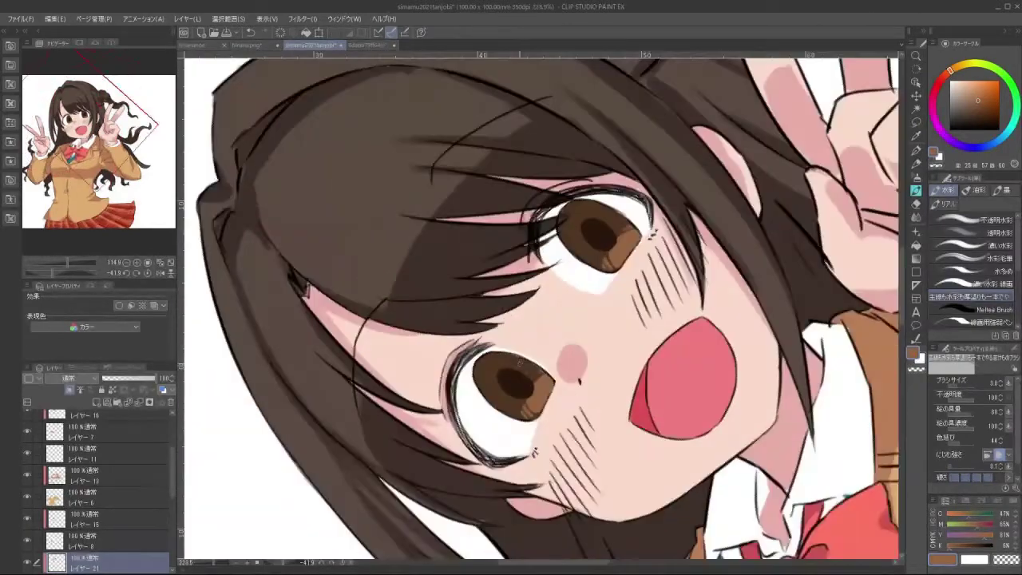
Choose a darker brown with brush size 9.7 and deepen the shading across the upper part of both irises
click(980, 119)
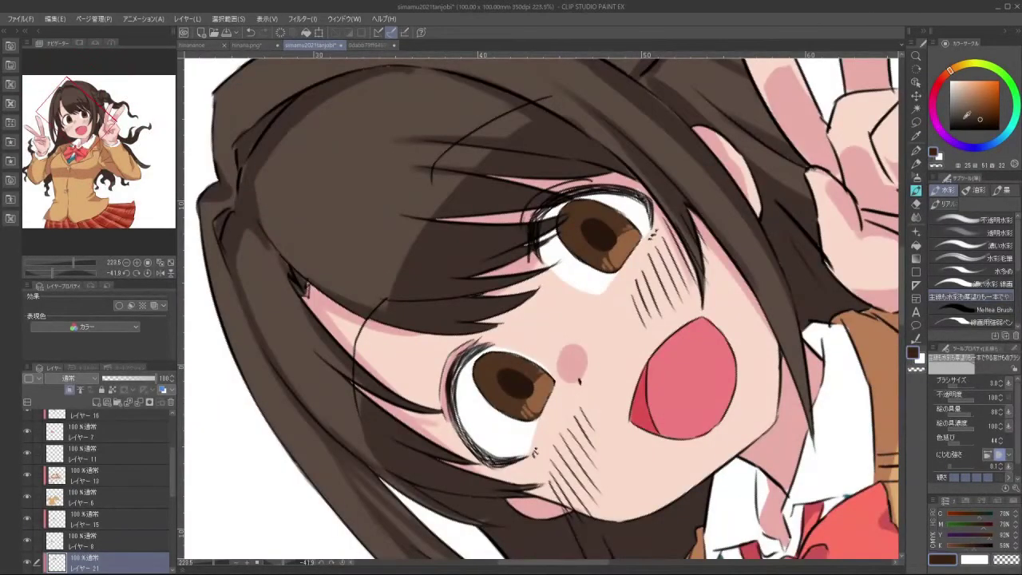
ctrl+alt+drag(495, 389, 491, 399)
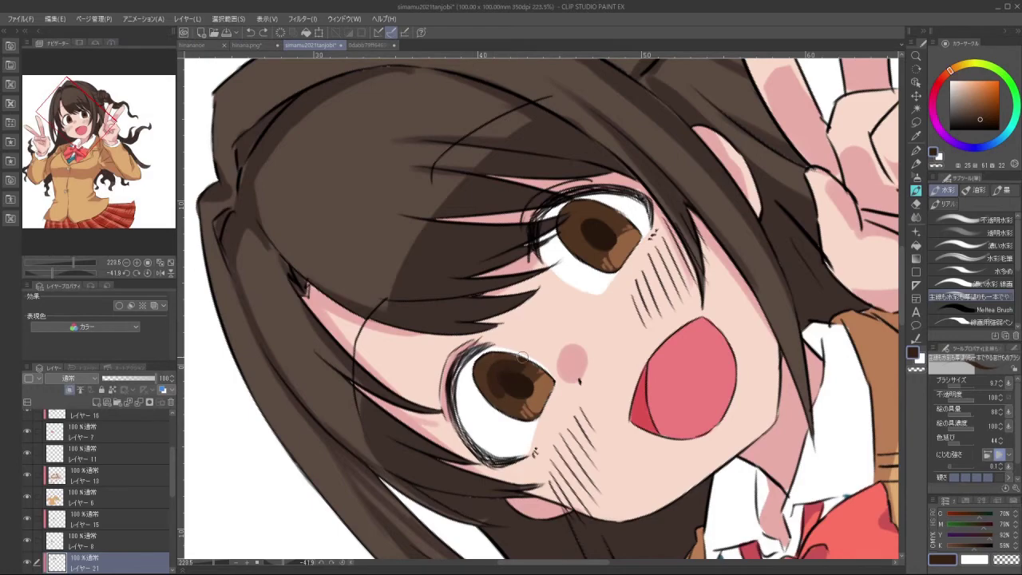
drag(522, 357, 499, 353)
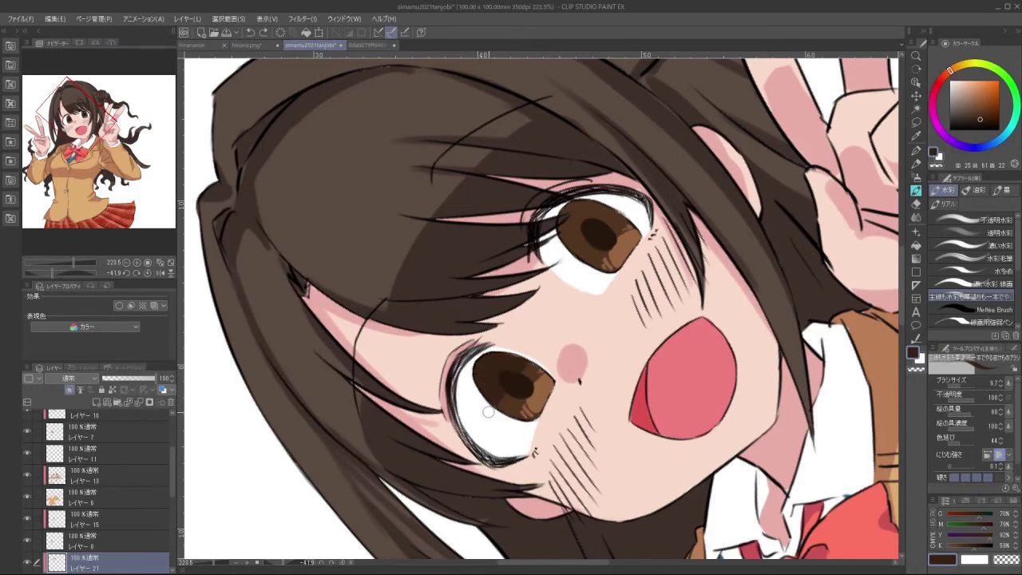
drag(627, 427, 682, 271)
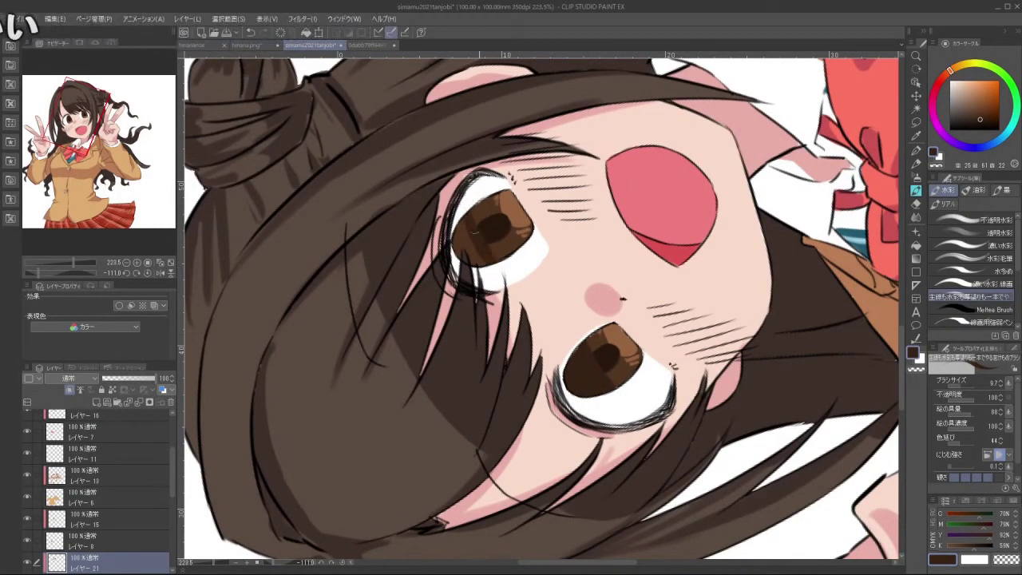
Sample the near-black pupil colour and restate the pupil shapes in both eyes
alt+click(490, 224)
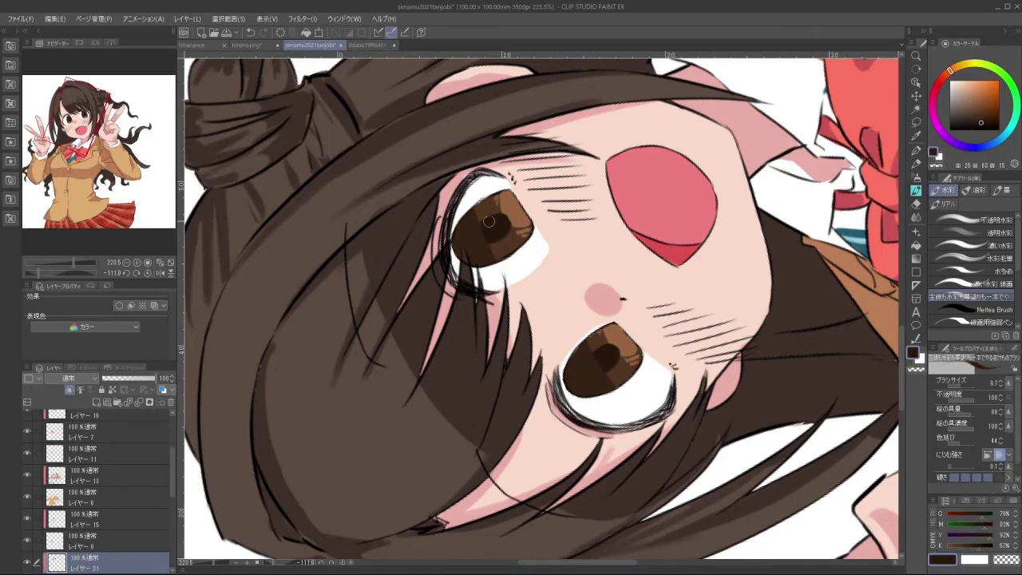
drag(479, 399, 586, 409)
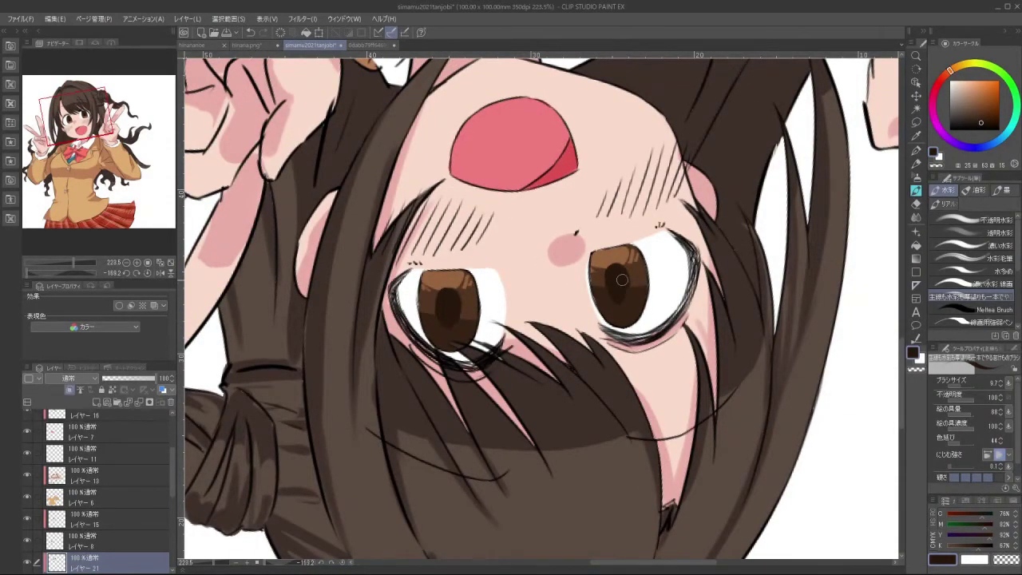
mouse_move(601, 486)
mouse_down()
mouse_move(619, 180)
mouse_move(536, 183)
mouse_up()
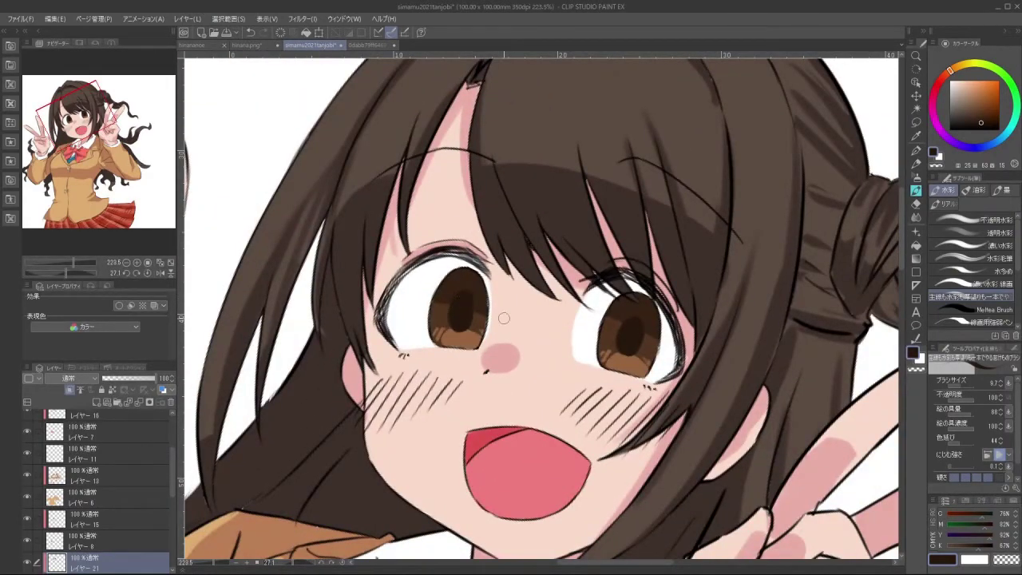
drag(611, 373, 471, 370)
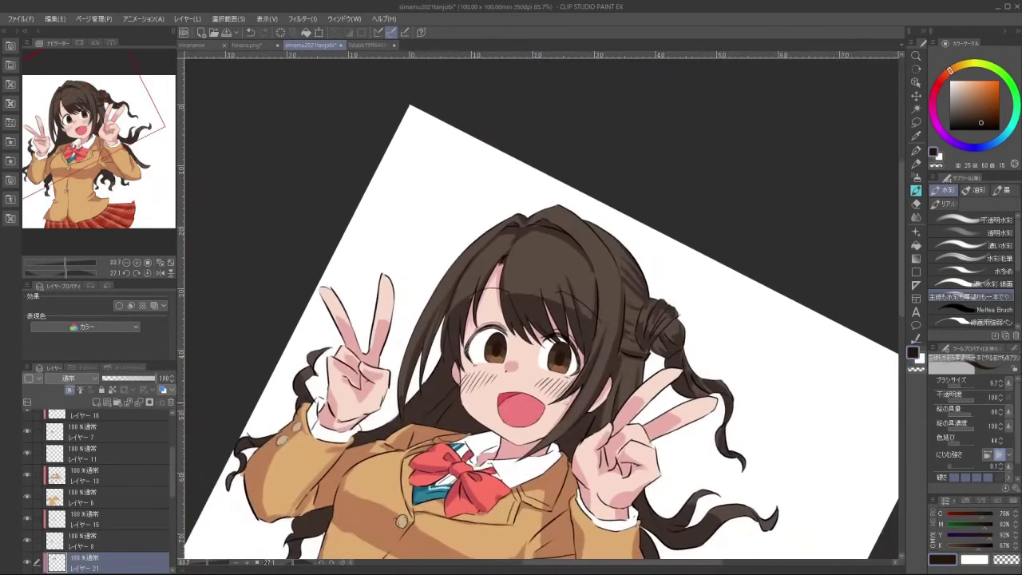
drag(619, 431, 623, 208)
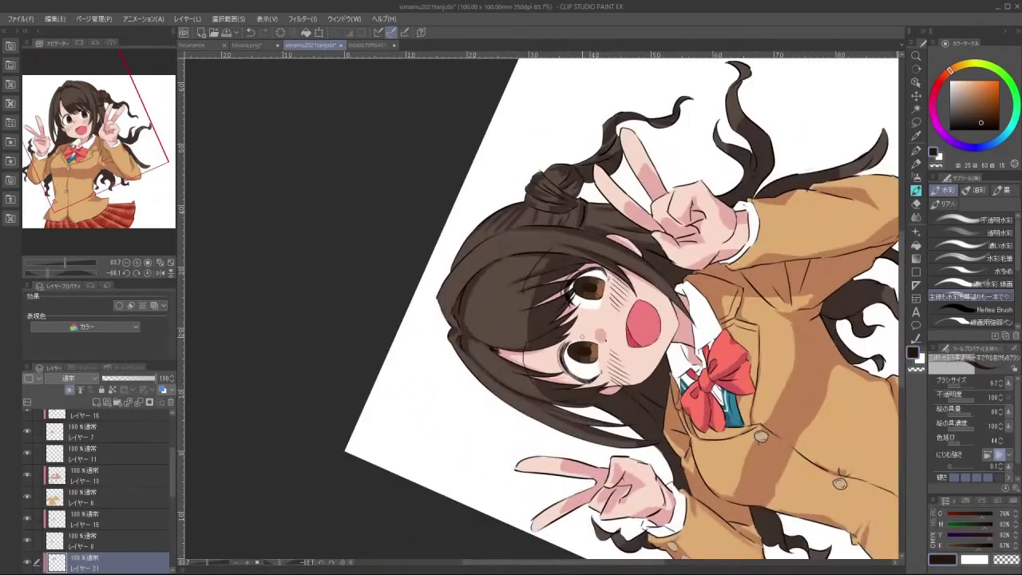
Check the layers below the iris shading one by one, switching their visibility, to identify the layer holding the eye whites
drag(172, 482, 173, 508)
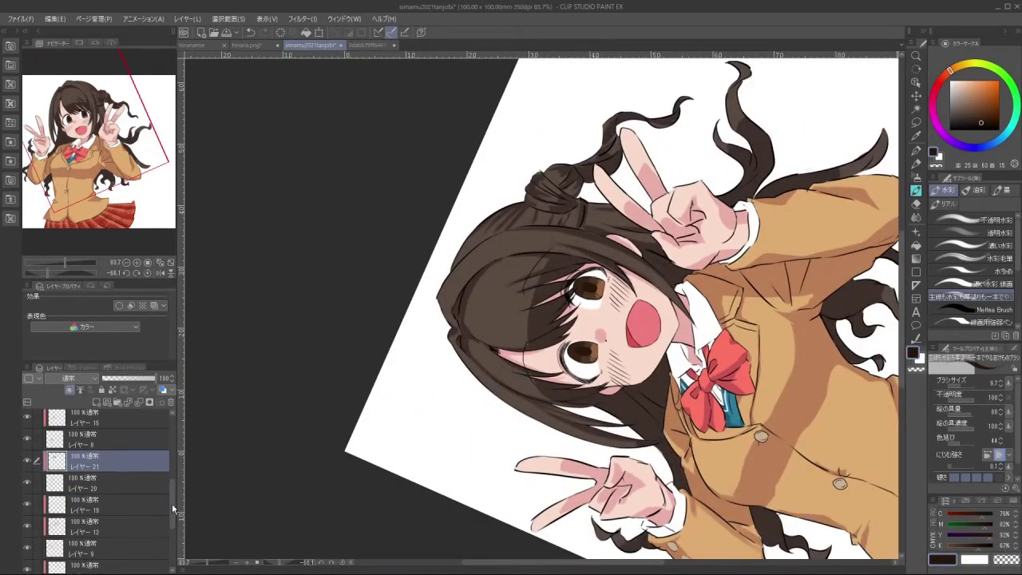
click(107, 486)
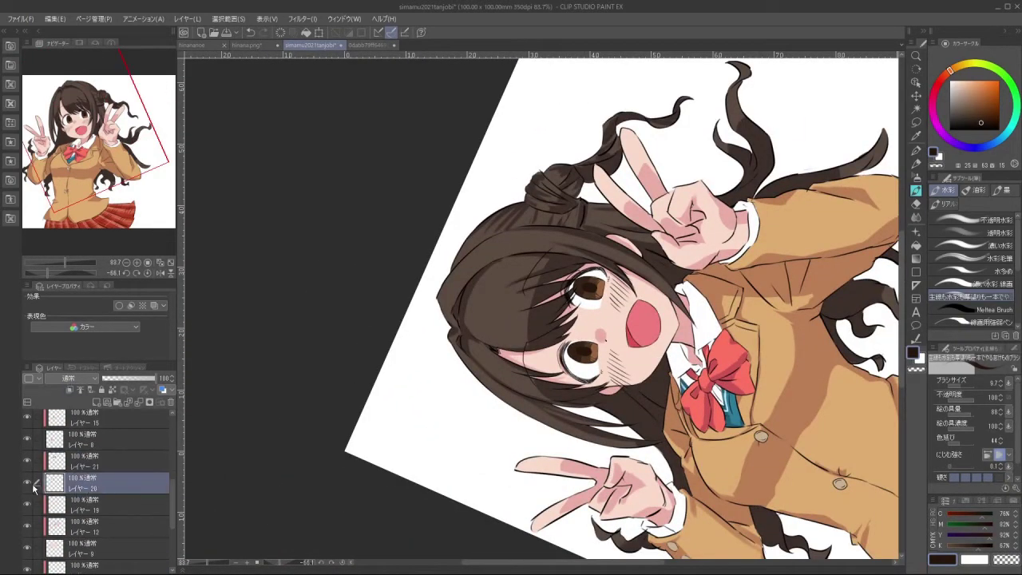
click(93, 531)
click(32, 527)
click(33, 527)
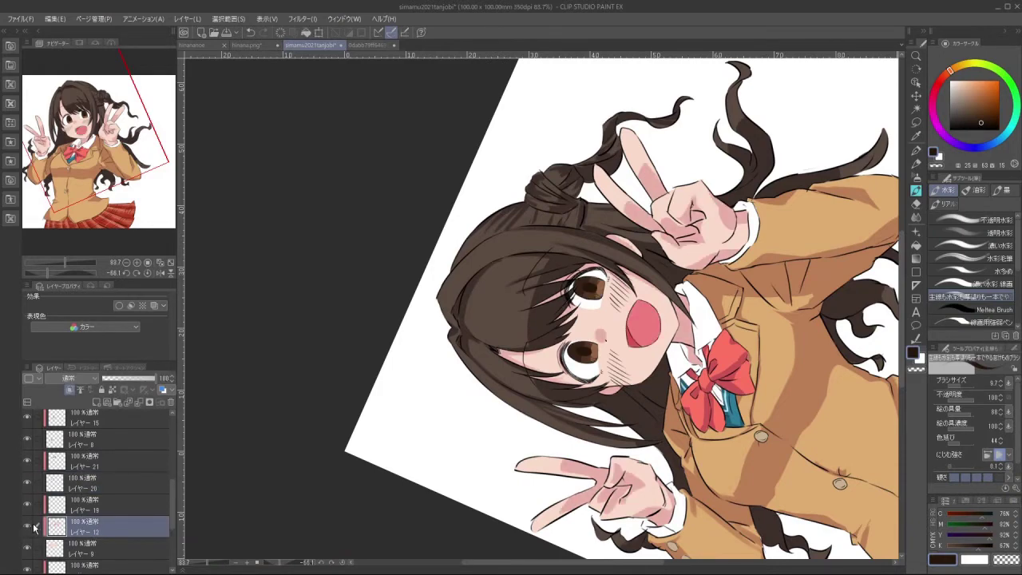
click(94, 508)
click(93, 484)
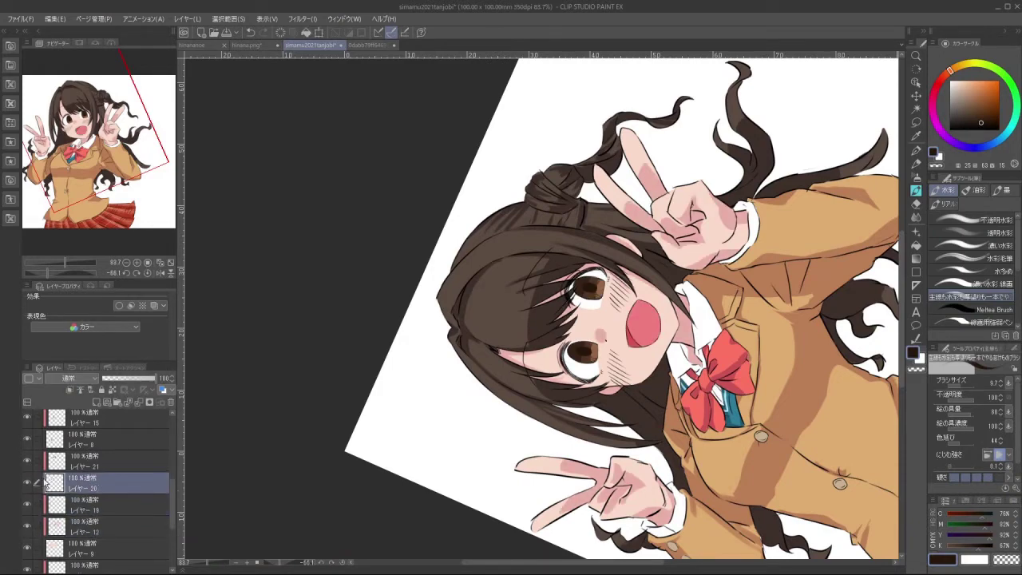
click(32, 484)
click(32, 484)
scroll(166, 475, up, 1)
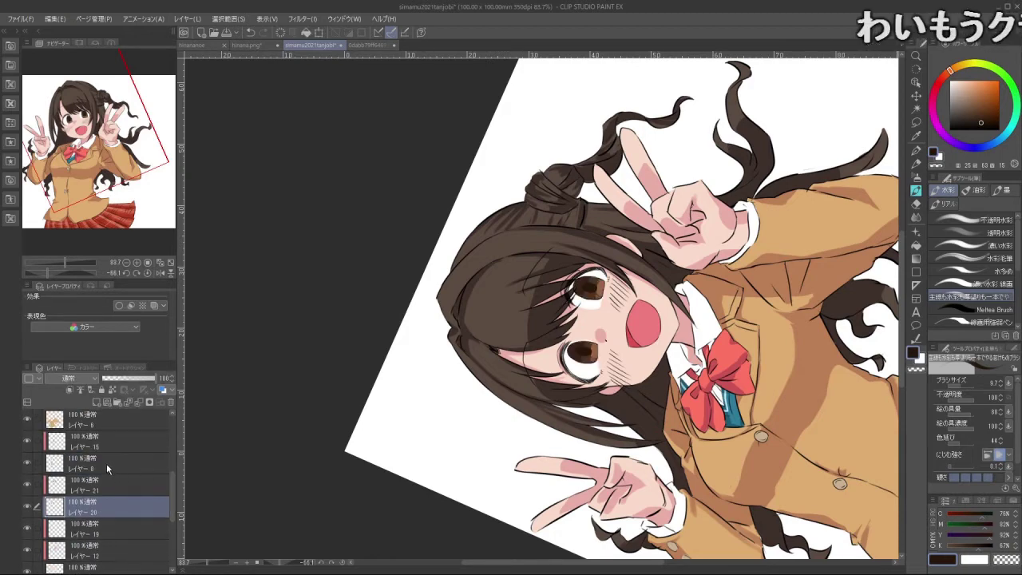
Add a new layer directly above the eye-white layer (レイヤー 19) and clip it to that layer
click(78, 533)
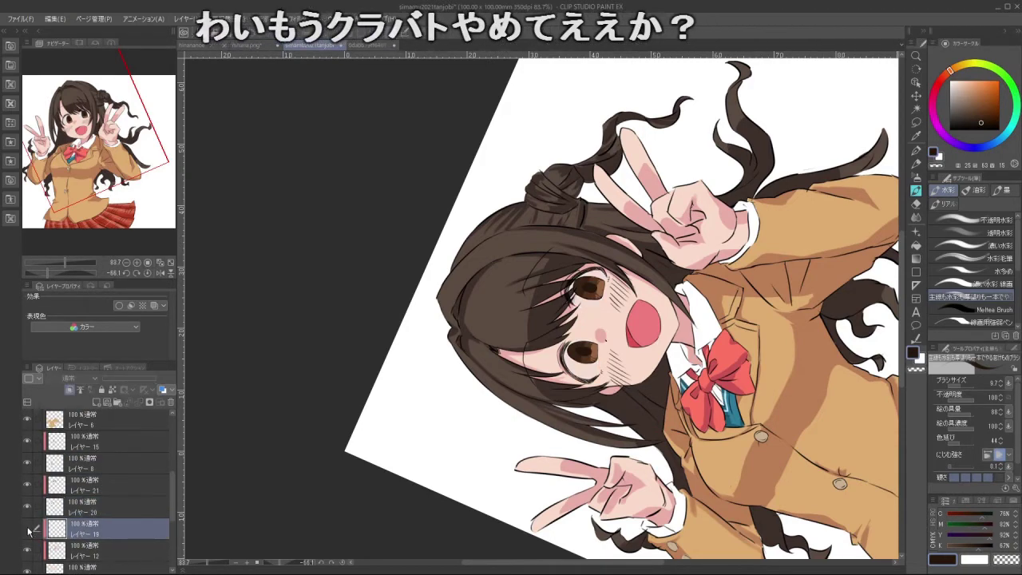
click(97, 403)
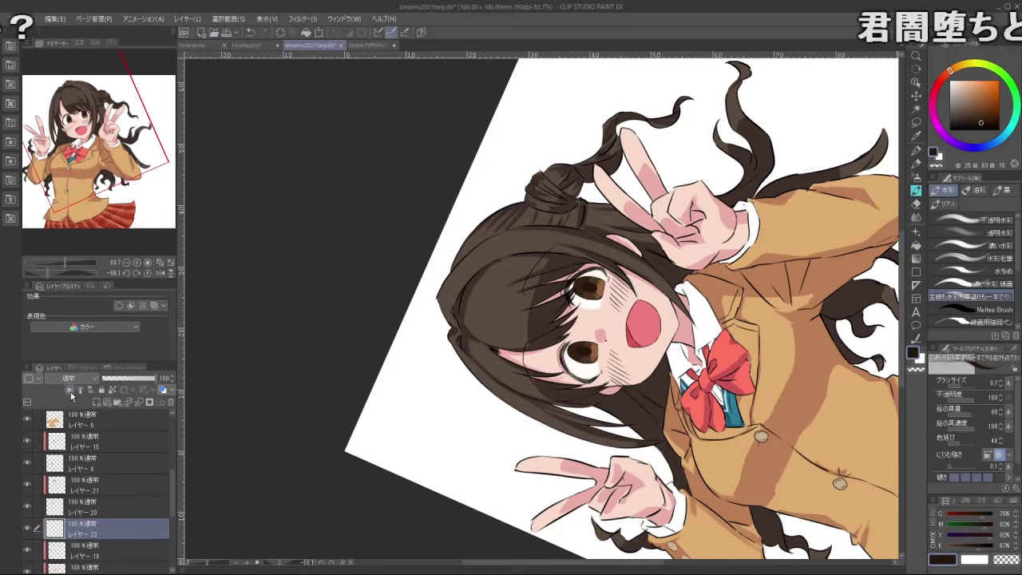
click(70, 391)
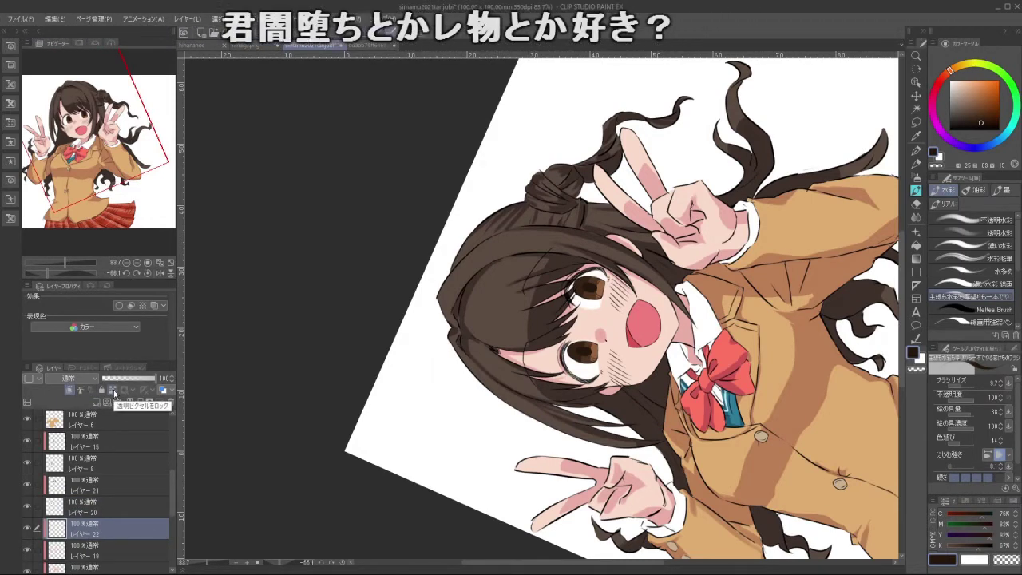
Choose a pale pink and paint a soft shadow shape over the upper eye white of both eyes
scroll(541, 417, up, 5)
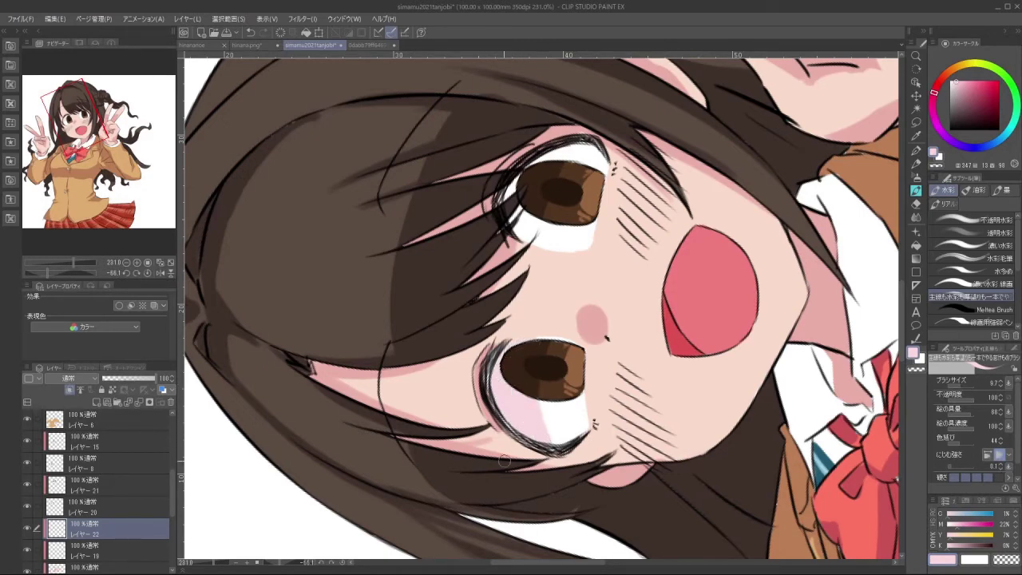
drag(504, 461, 559, 152)
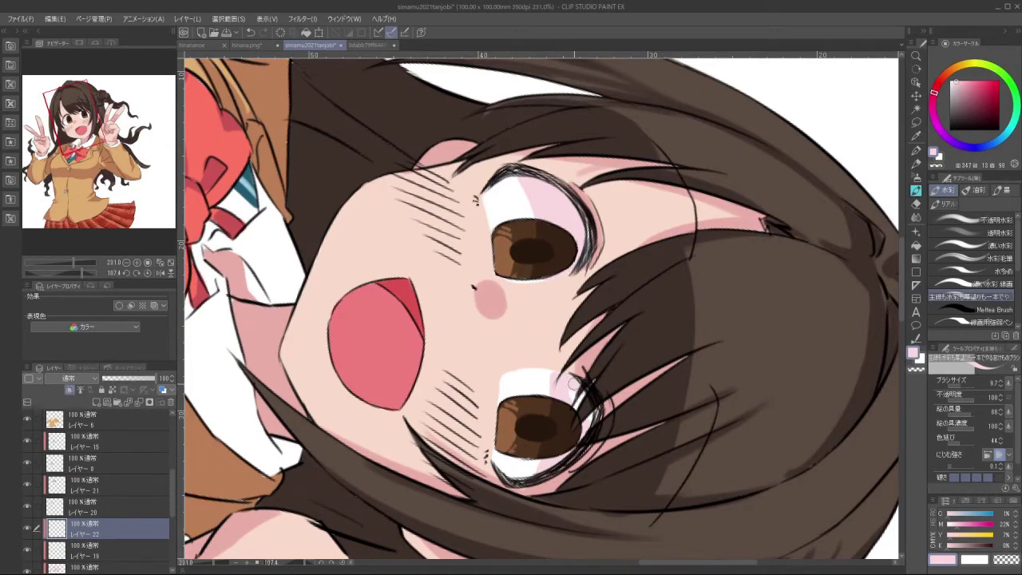
drag(587, 451, 662, 525)
scroll(635, 447, down, 10)
scroll(643, 450, up, 2)
drag(630, 331, 651, 331)
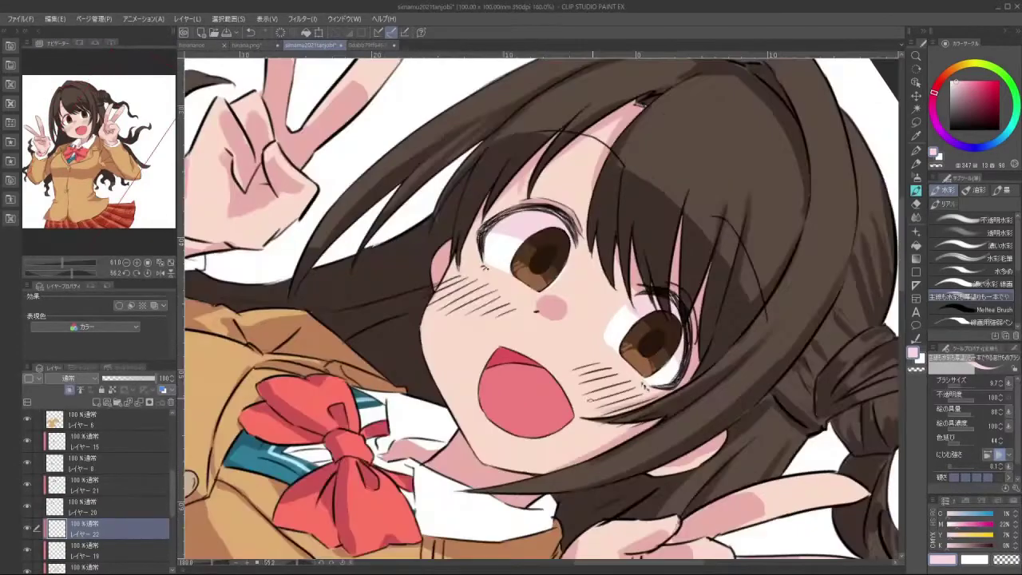
drag(667, 469, 741, 263)
scroll(576, 236, up, 4)
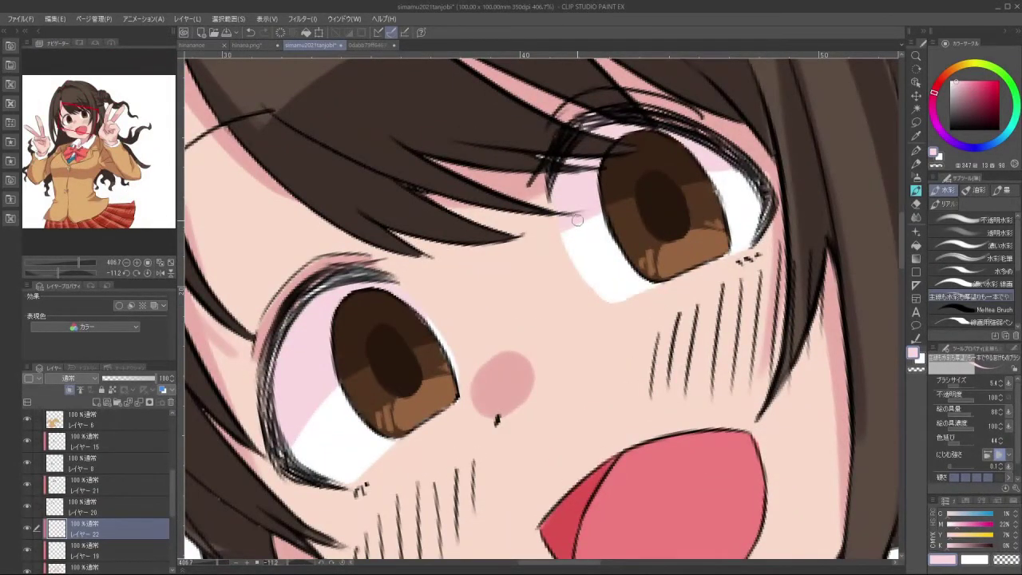
scroll(626, 308, down, 3)
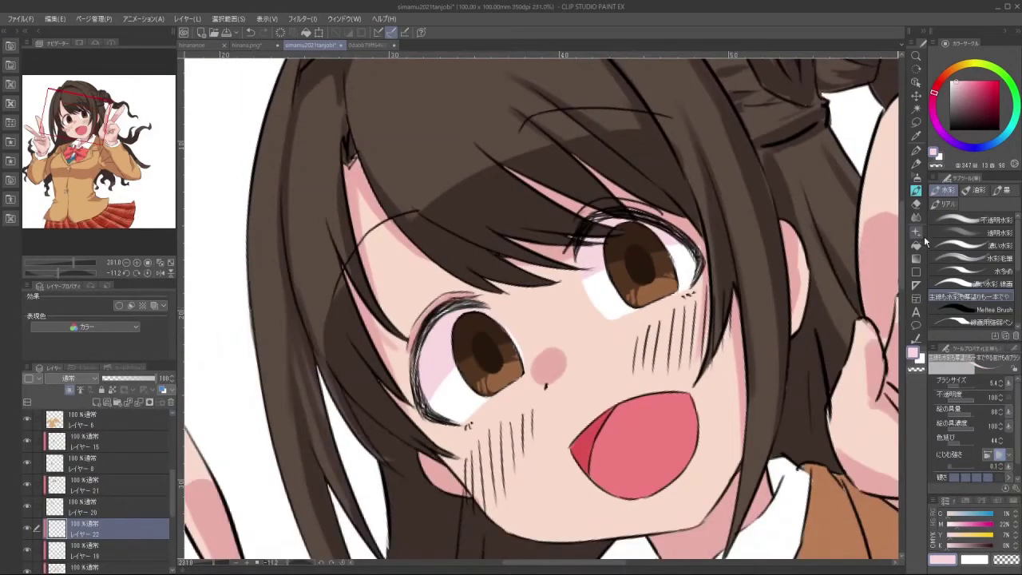
Soften the edges of the pink eye-white shadows in both eyes with the Blur (ぼかし) blending tool
click(917, 217)
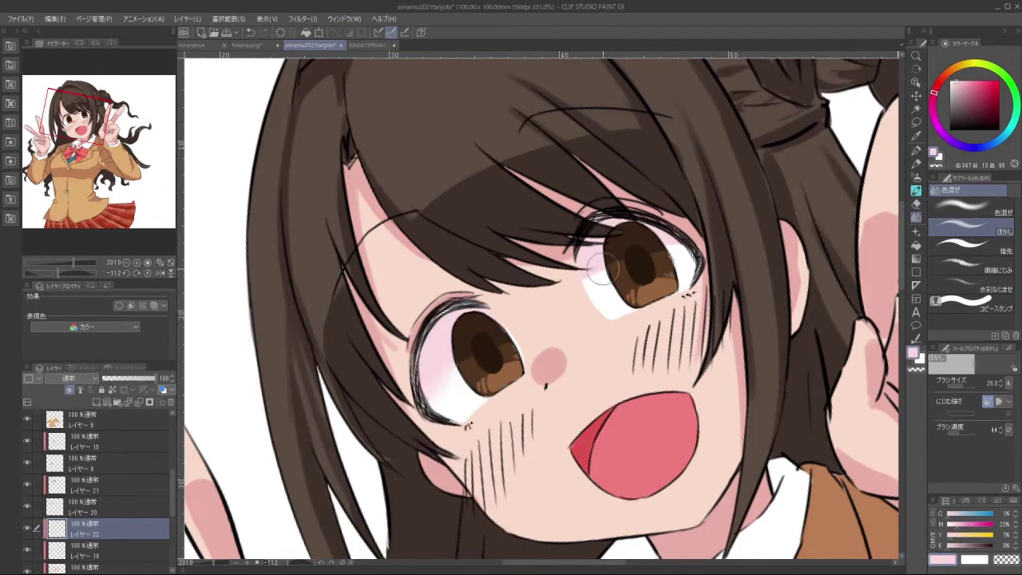
drag(651, 310, 593, 313)
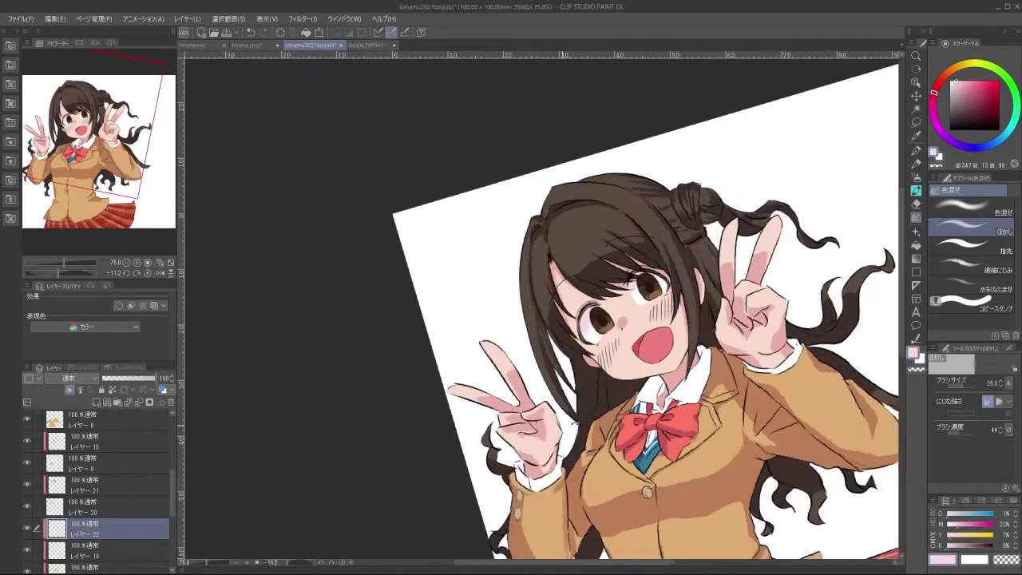
drag(631, 220, 621, 211)
drag(622, 212, 744, 334)
drag(634, 486, 727, 386)
drag(743, 329, 669, 280)
drag(718, 245, 692, 251)
drag(511, 267, 529, 267)
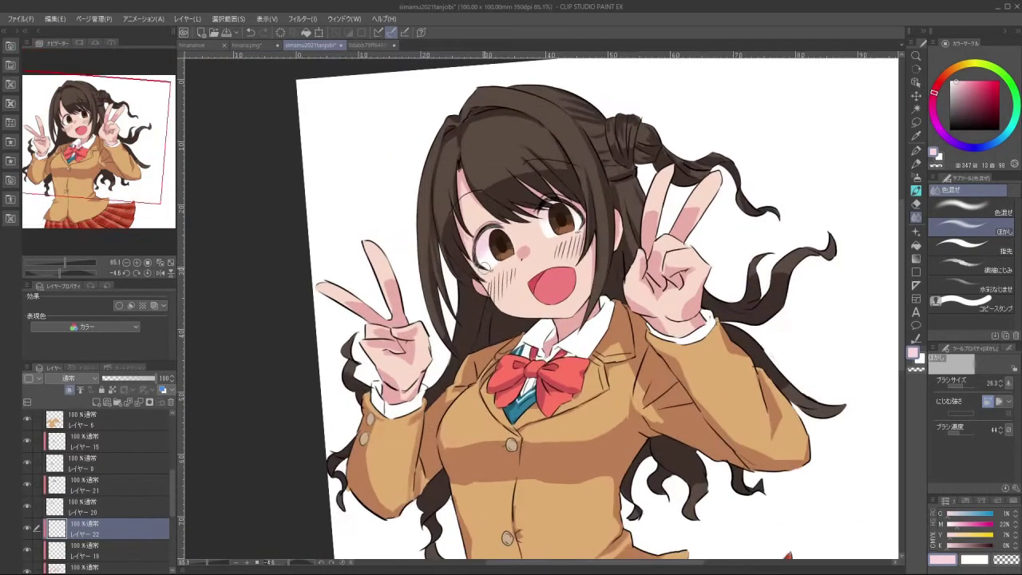
Add a new clipped layer directly above レイヤー 12 and switch to the soft (柔らか) airbrush
scroll(145, 527, down, 3)
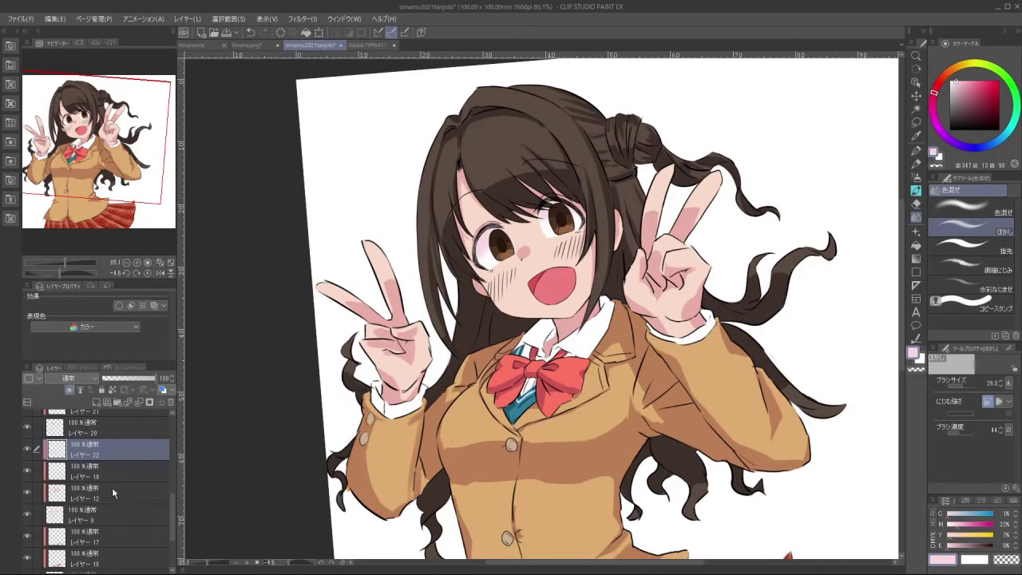
click(102, 472)
click(94, 498)
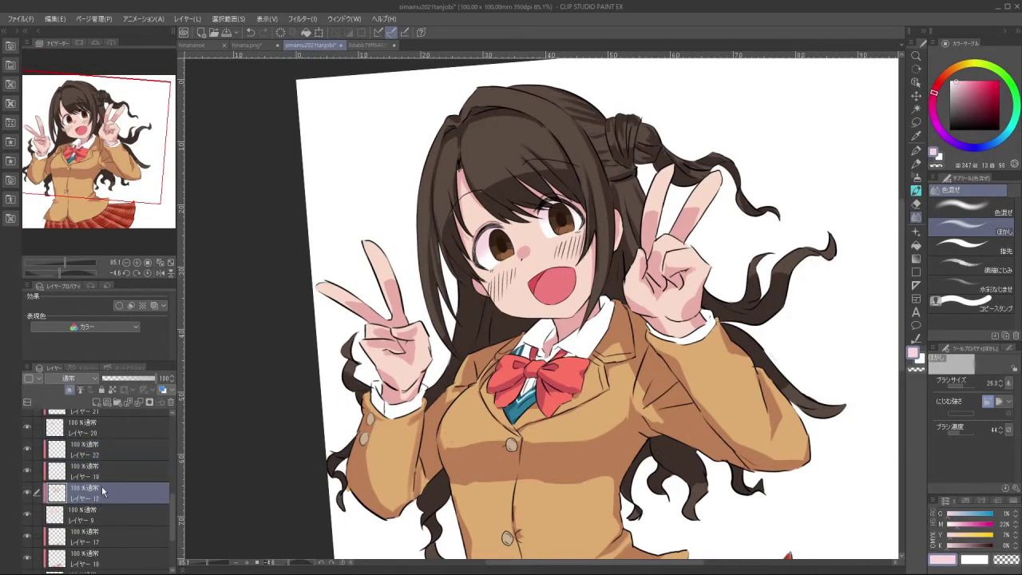
click(105, 475)
click(105, 454)
click(103, 496)
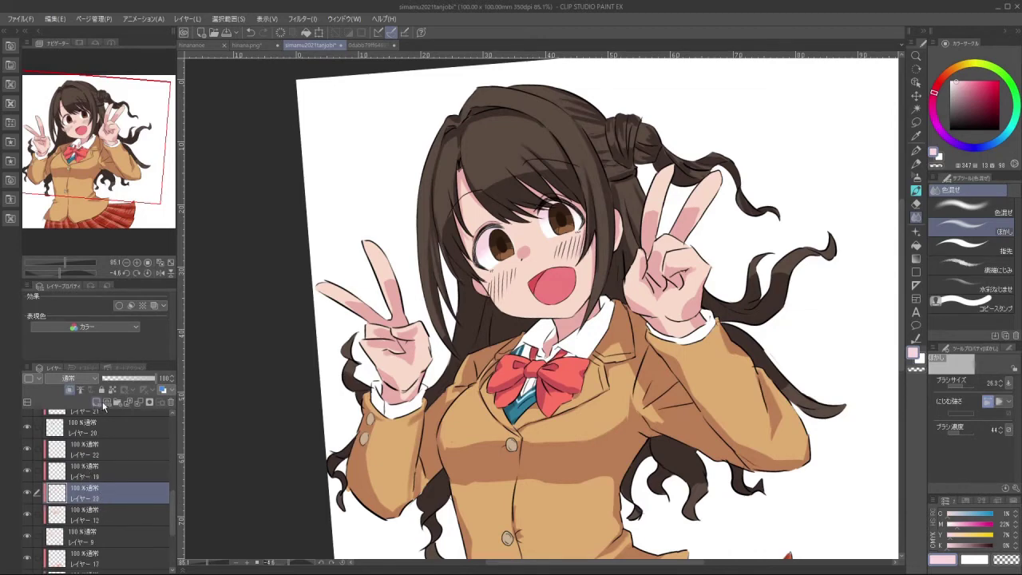
click(917, 190)
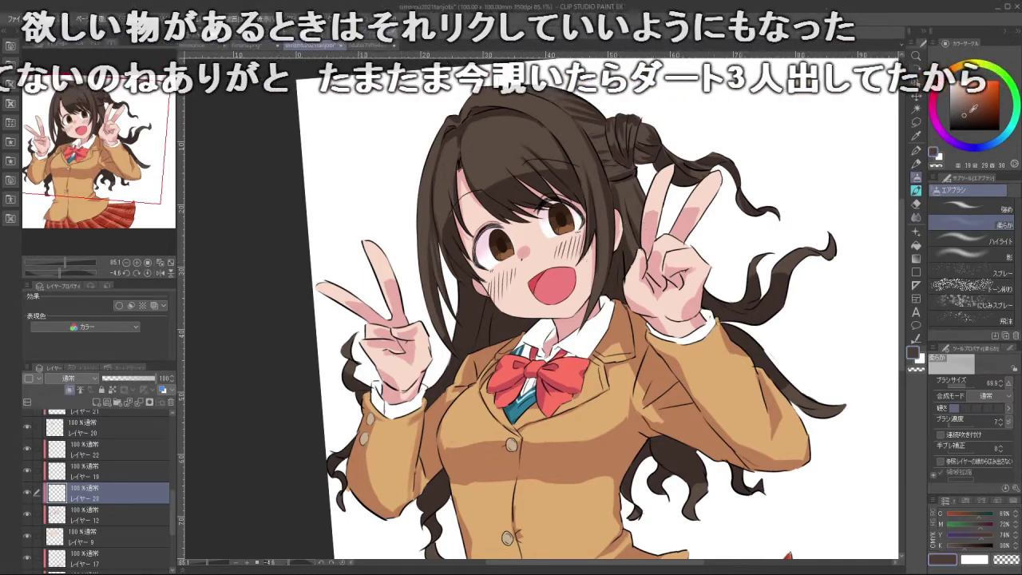
Sample a salmon pink from the face, brighten it slightly, and airbrush a soft blush over the cheeks and fingers with an enlarged brush
alt+click(590, 266)
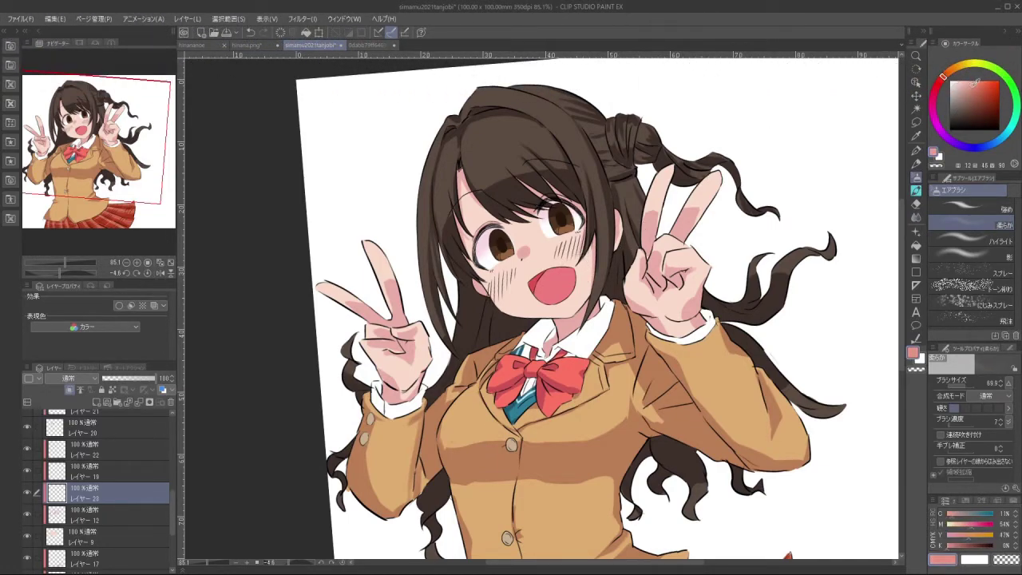
drag(972, 85, 973, 85)
ctrl+alt+drag(487, 296, 512, 299)
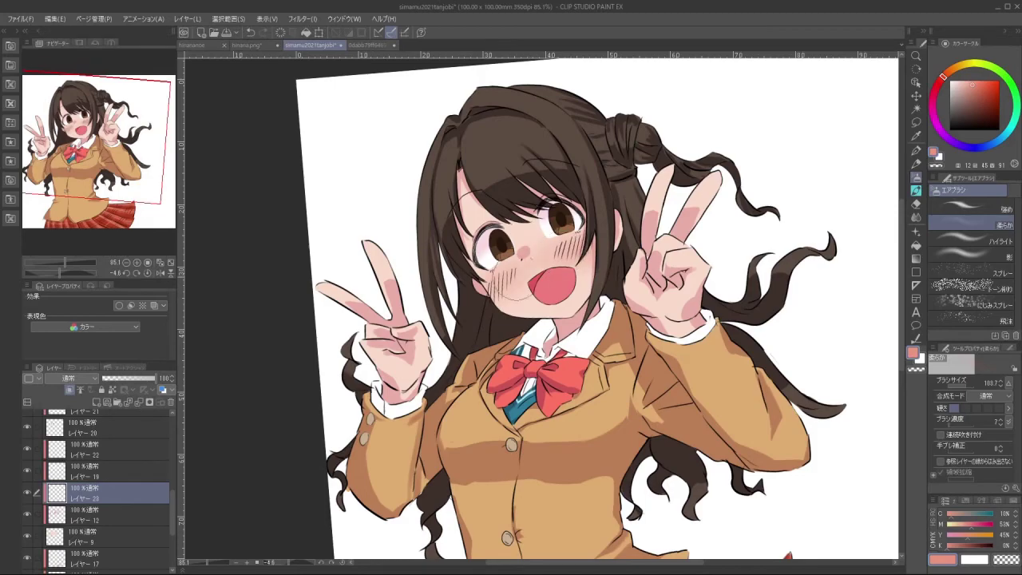
shift+drag(480, 285, 499, 338)
shift+drag(489, 294, 532, 262)
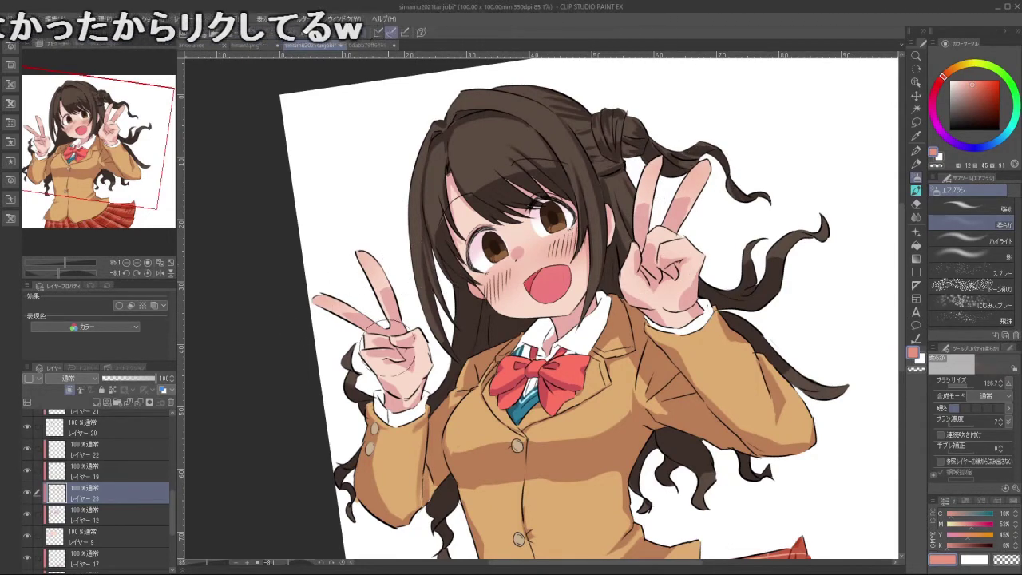
drag(550, 415, 614, 308)
mouse_move(532, 313)
mouse_down()
mouse_move(558, 314)
mouse_move(545, 314)
mouse_up()
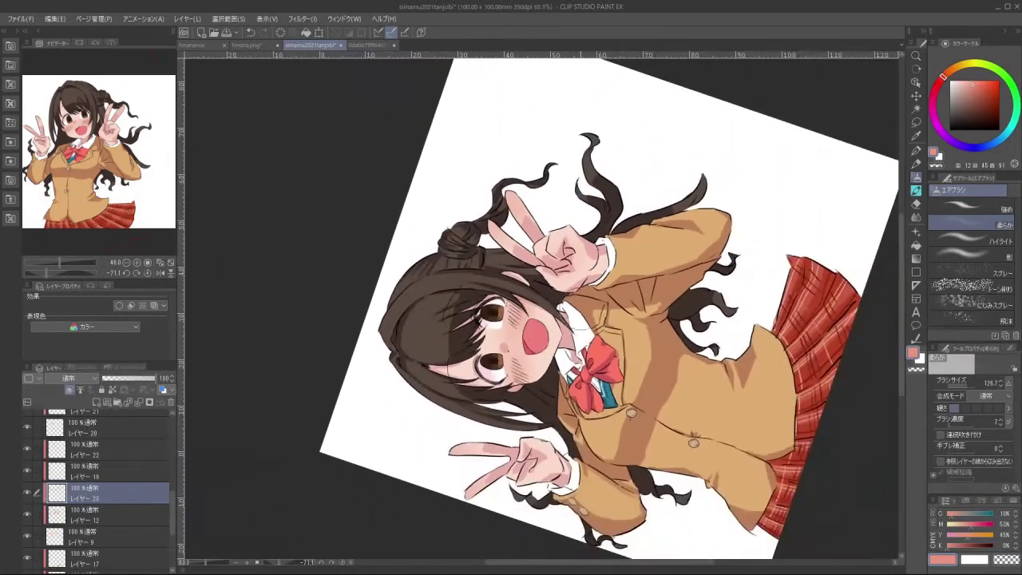
Add a new clipped layer directly above the hair layer レイヤー 14
mouse_move(615, 351)
mouse_down()
mouse_move(591, 438)
mouse_move(443, 483)
mouse_up()
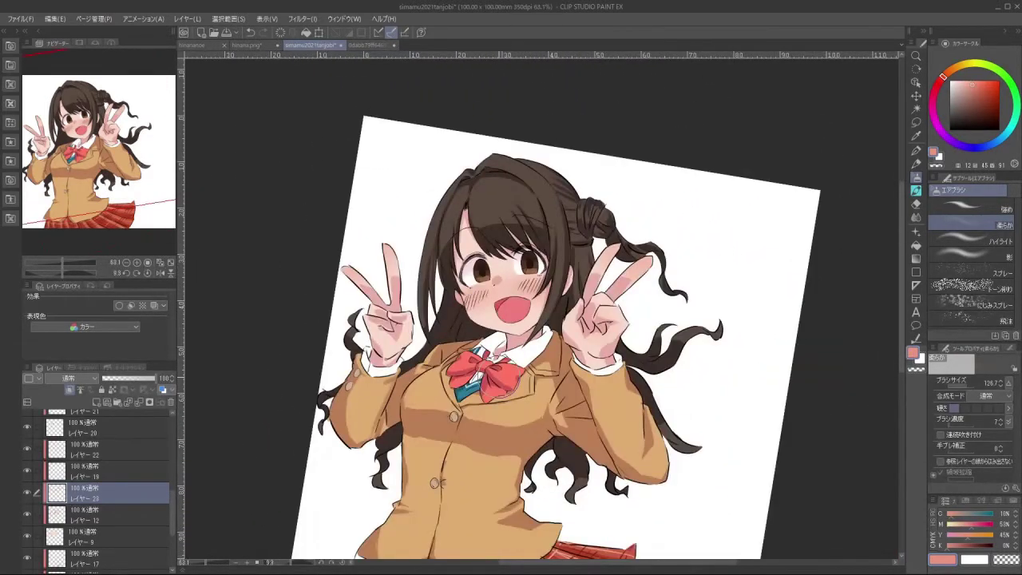
drag(703, 361, 663, 376)
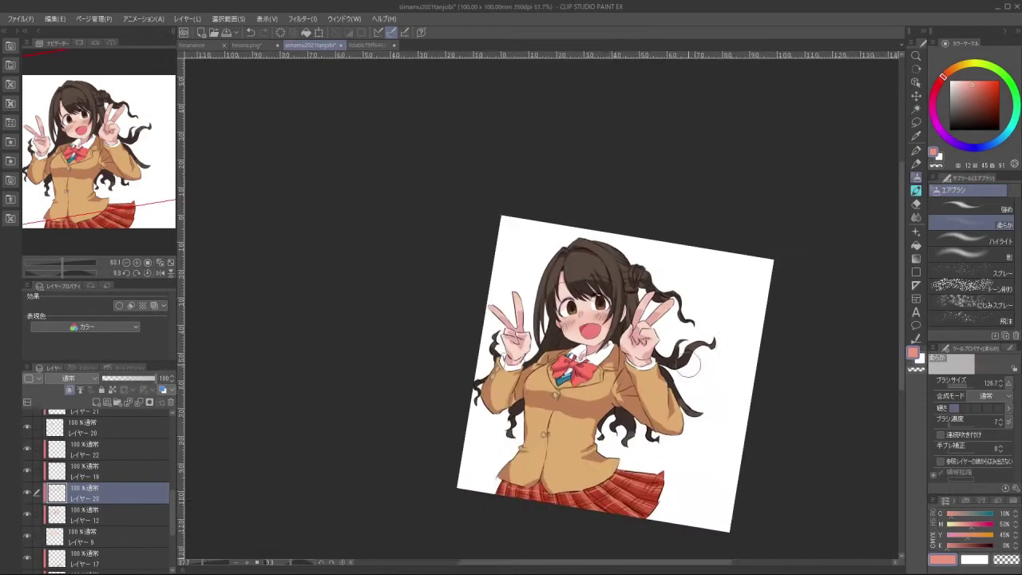
mouse_move(659, 484)
mouse_down()
mouse_move(641, 436)
mouse_move(657, 424)
mouse_up()
scroll(585, 210, up, 3)
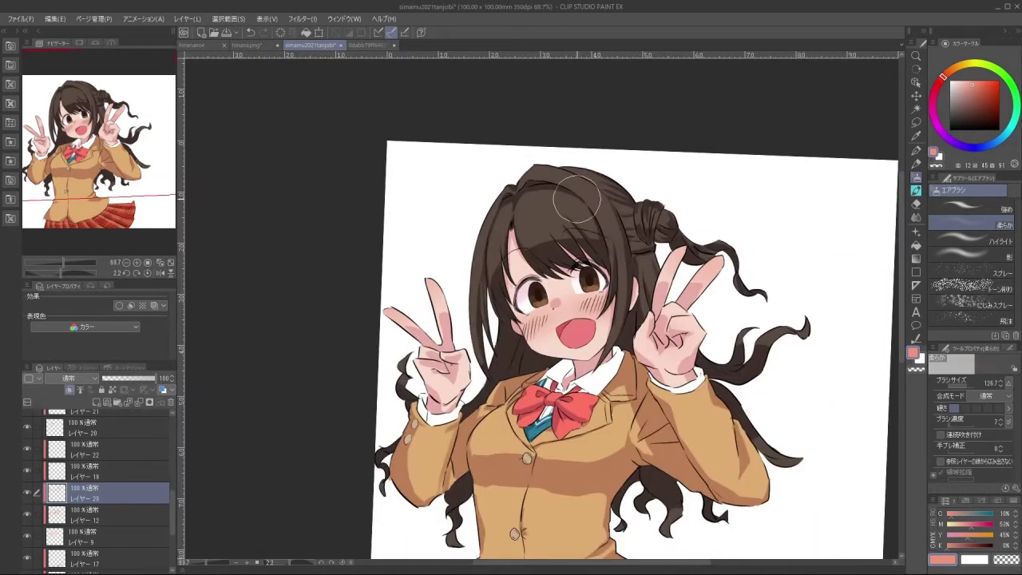
drag(172, 499, 169, 428)
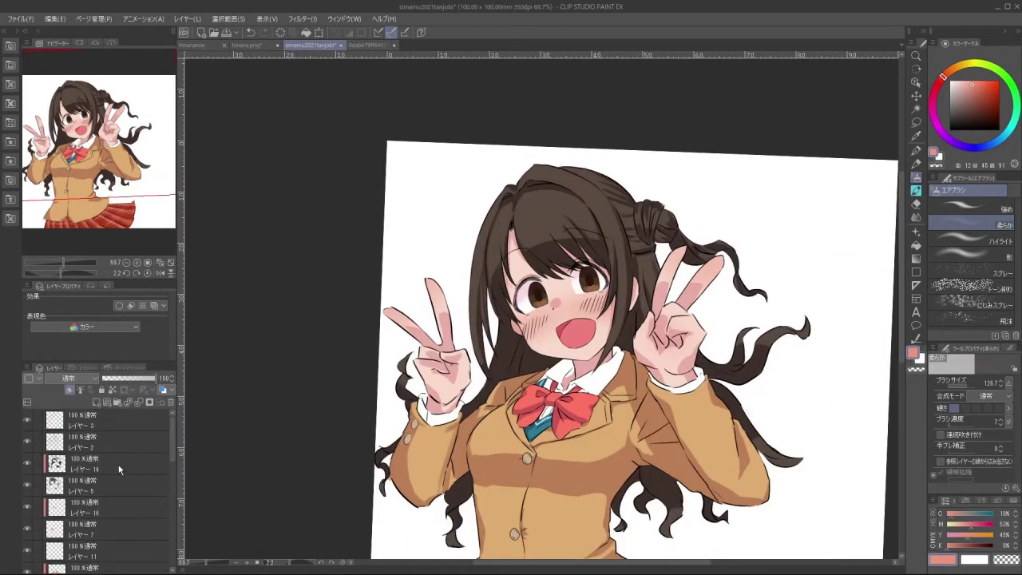
click(97, 402)
Choose a pale greyish beige and block in a curved highlight band across the bangs with the watercolour brush, undoing unsatisfactory strokes
drag(572, 295, 568, 360)
scroll(568, 361, up, 2)
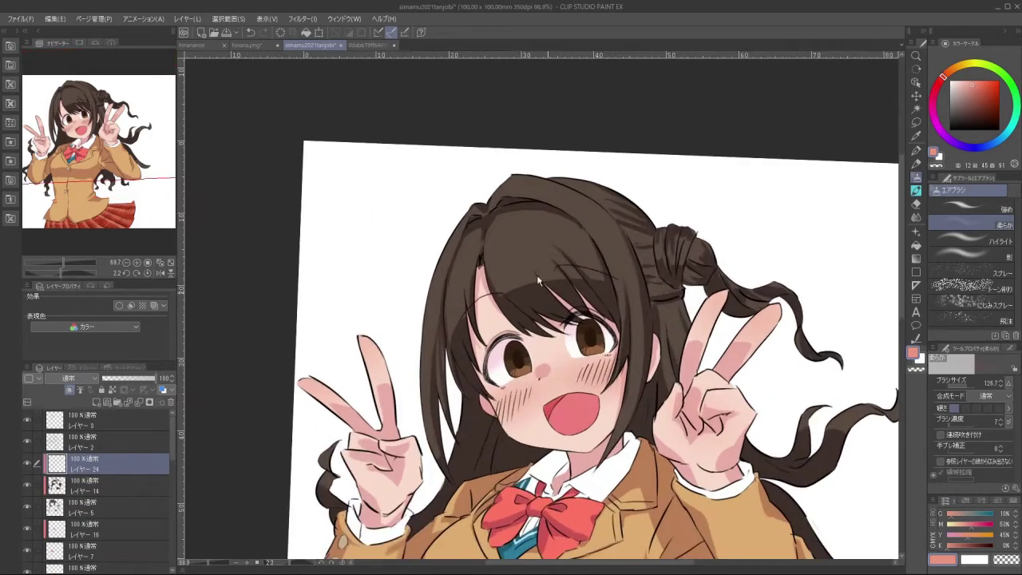
alt+click(530, 258)
key(minus)
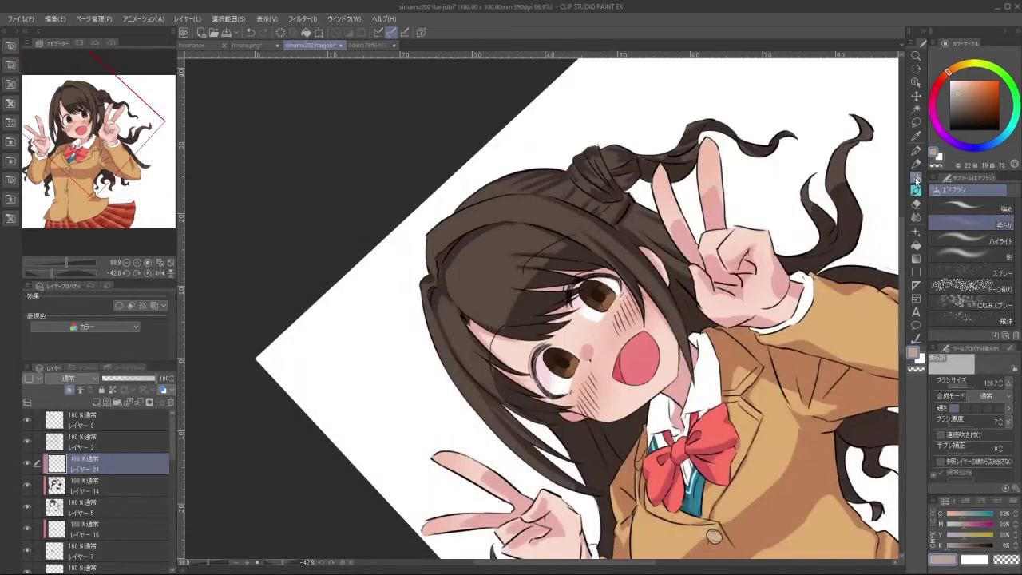
click(919, 193)
drag(521, 262, 503, 282)
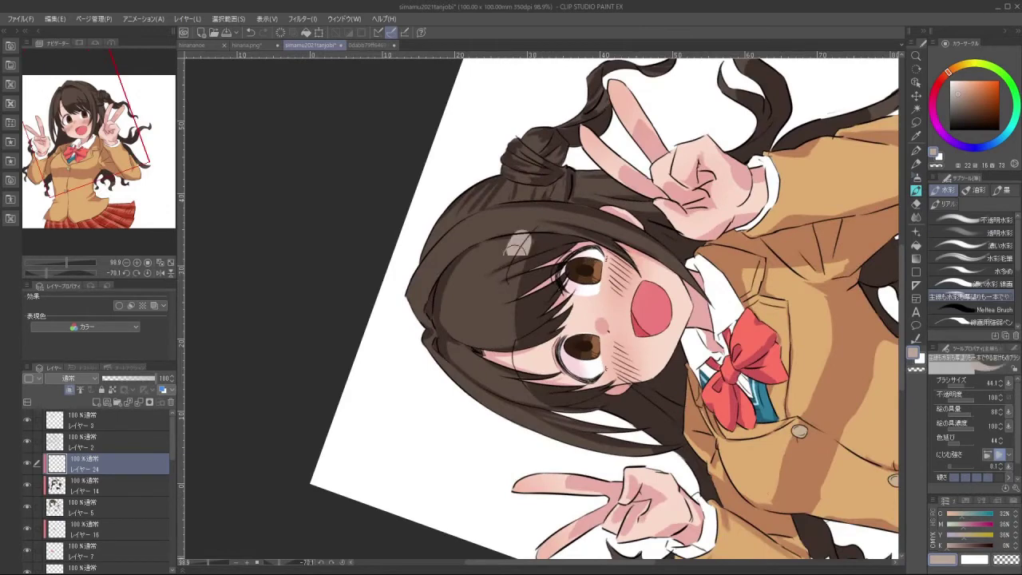
mouse_move(516, 245)
mouse_down()
mouse_move(489, 343)
mouse_move(515, 236)
mouse_move(488, 361)
mouse_move(504, 284)
mouse_up()
key(ctrl+z)
key(ctrl+z)
key(ctrl+z)
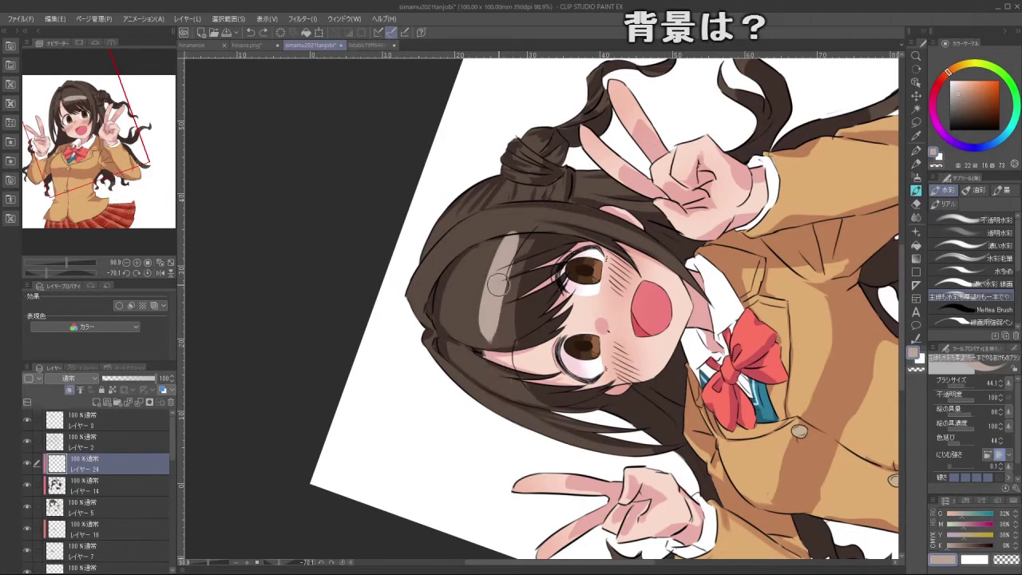
Widen and shape the highlight band over the bangs and paint a matching patch on the hair across the parting
key(bracketleft)
mouse_move(513, 238)
mouse_down()
mouse_move(481, 335)
mouse_move(489, 339)
mouse_move(501, 308)
mouse_move(495, 348)
mouse_move(612, 364)
mouse_move(632, 290)
mouse_move(613, 313)
mouse_up()
drag(624, 278, 613, 316)
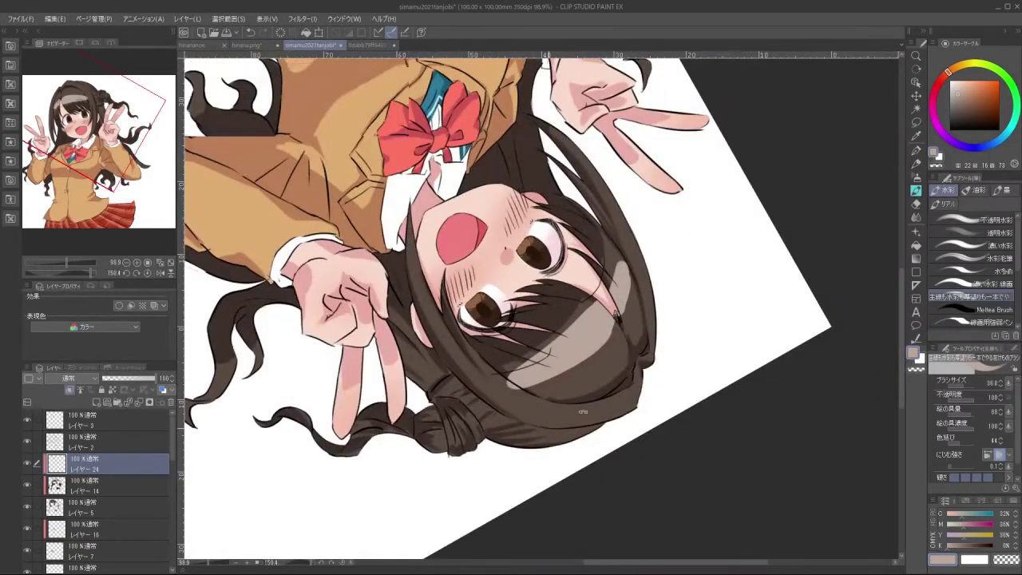
mouse_move(491, 252)
mouse_down()
mouse_move(594, 389)
mouse_move(627, 353)
mouse_up()
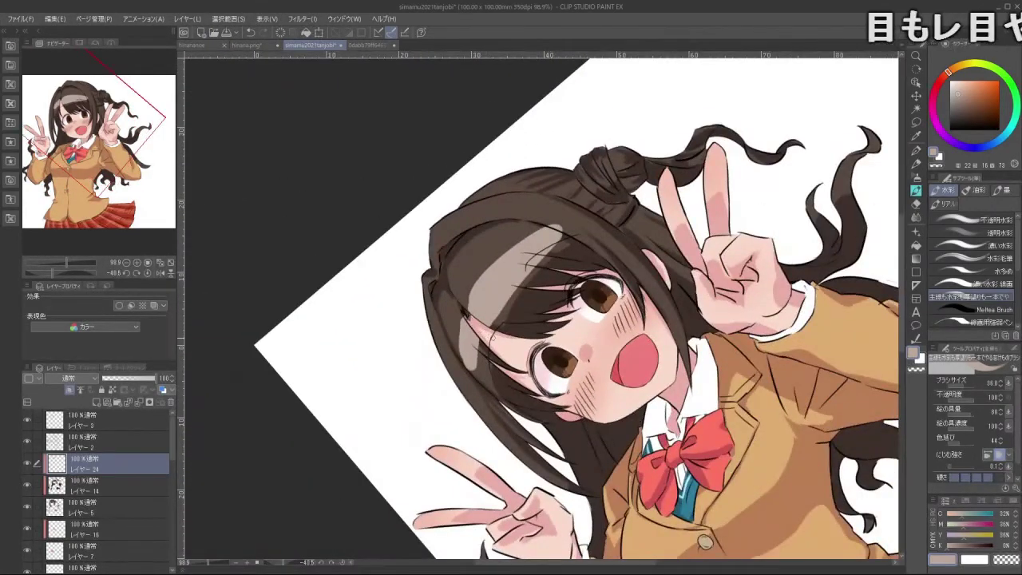
drag(523, 437, 563, 357)
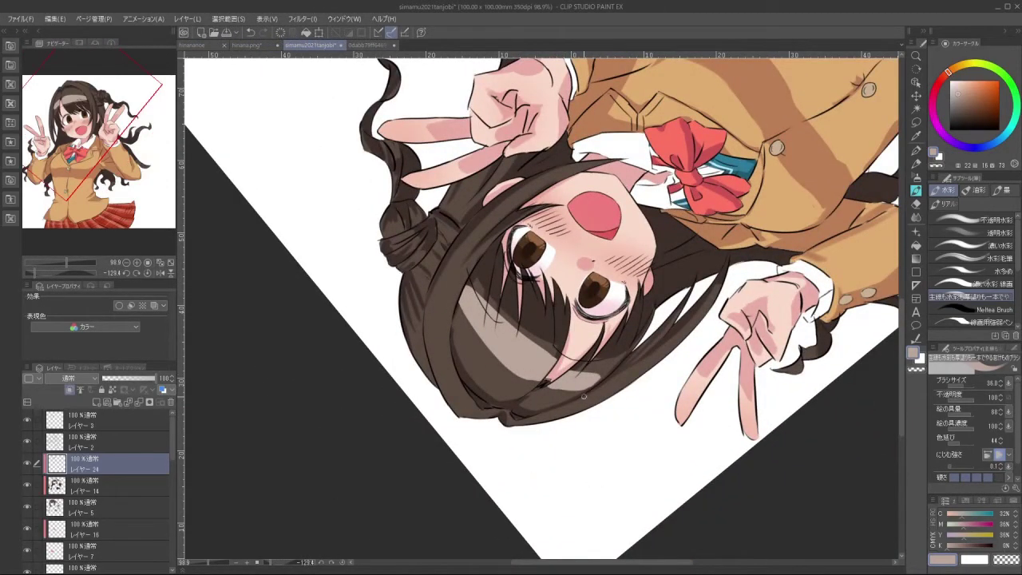
Extend the highlight band over the long face-framing lock on the hair-bun side and refine its edges
drag(513, 394, 588, 214)
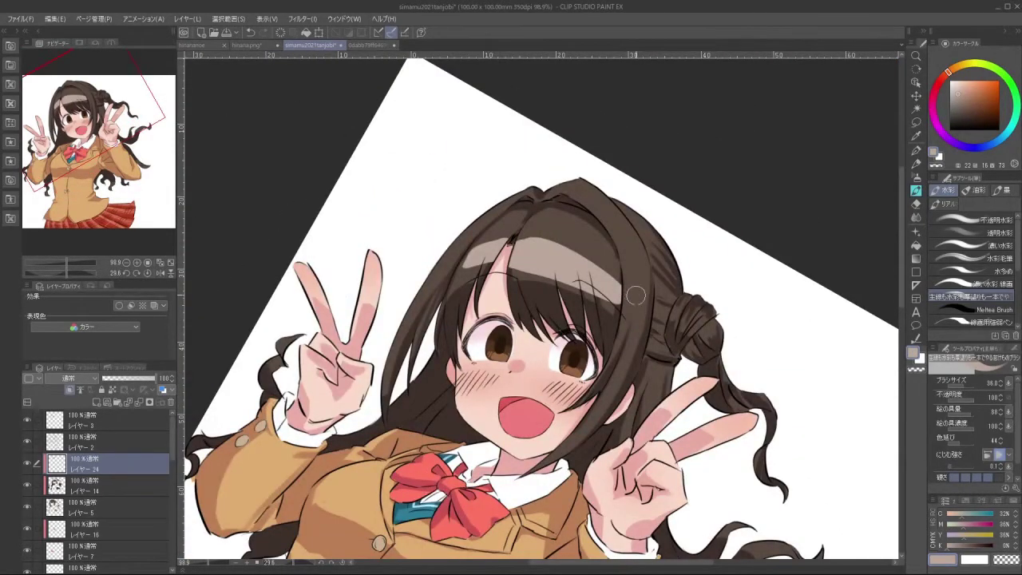
drag(604, 409, 577, 228)
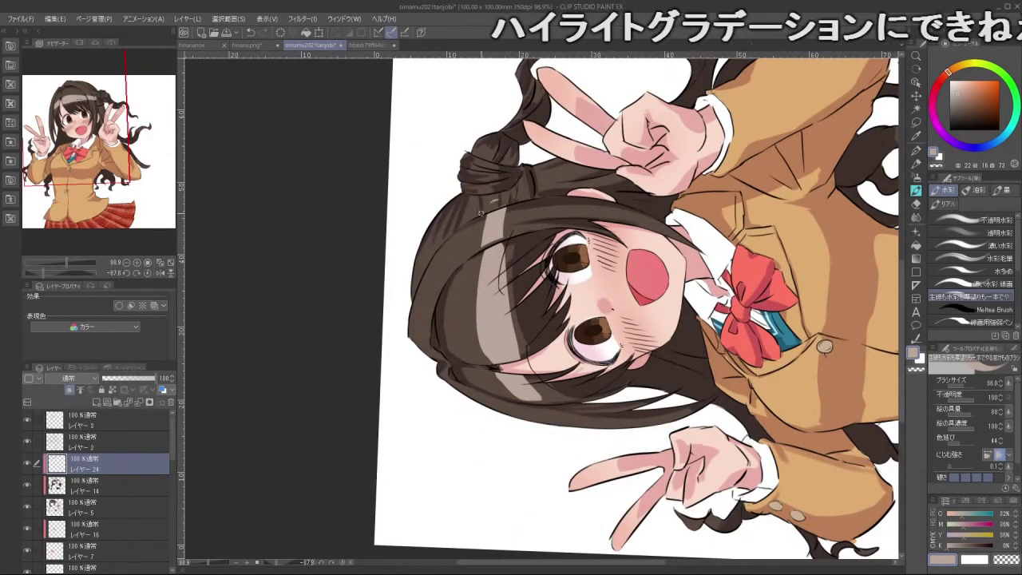
drag(470, 385, 471, 282)
drag(603, 408, 612, 401)
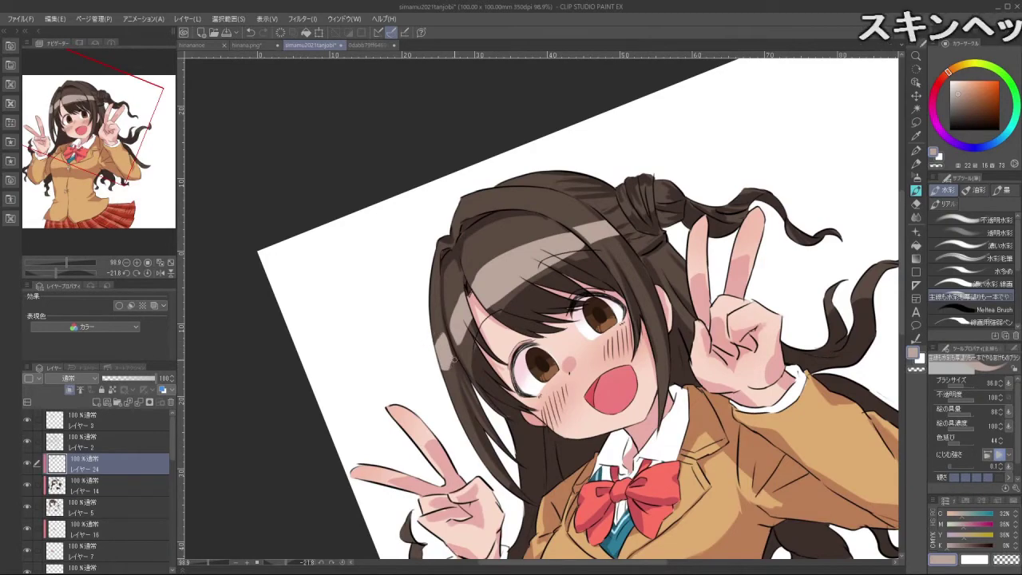
drag(445, 416, 430, 320)
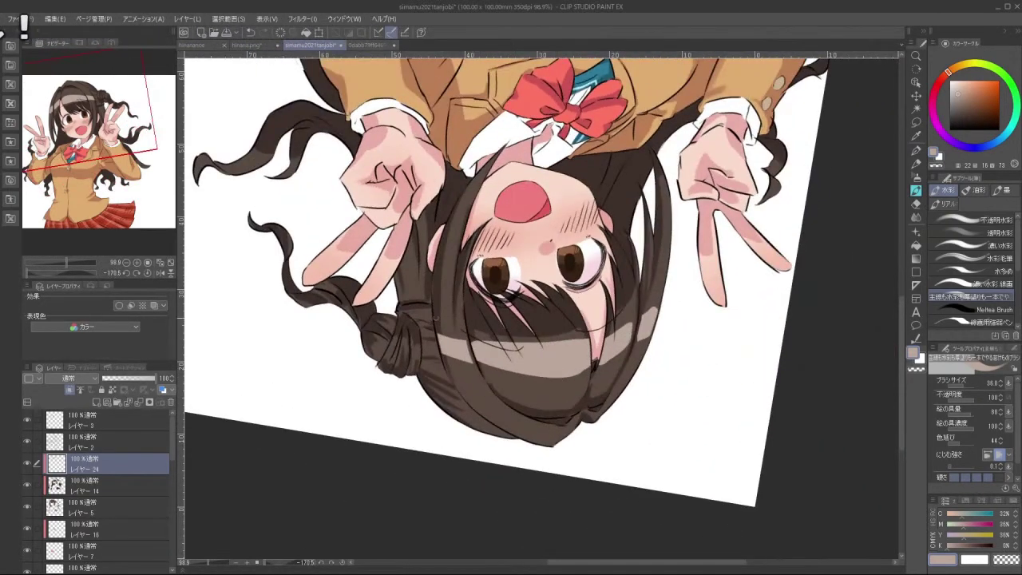
Reduce the brush size and paint small highlight strokes on the strands of the hair bun
drag(465, 474, 582, 417)
drag(551, 449, 663, 397)
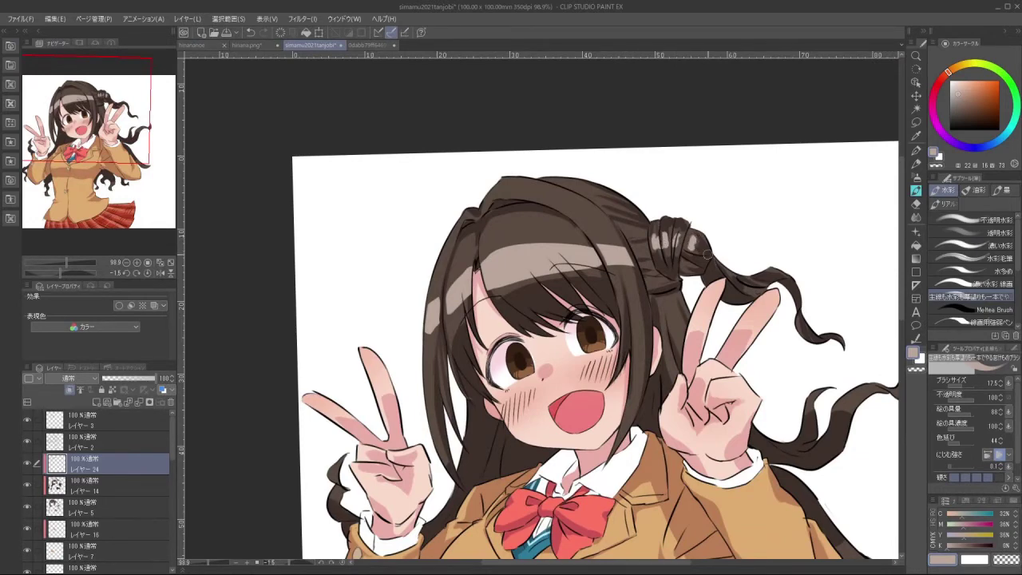
drag(663, 397, 678, 369)
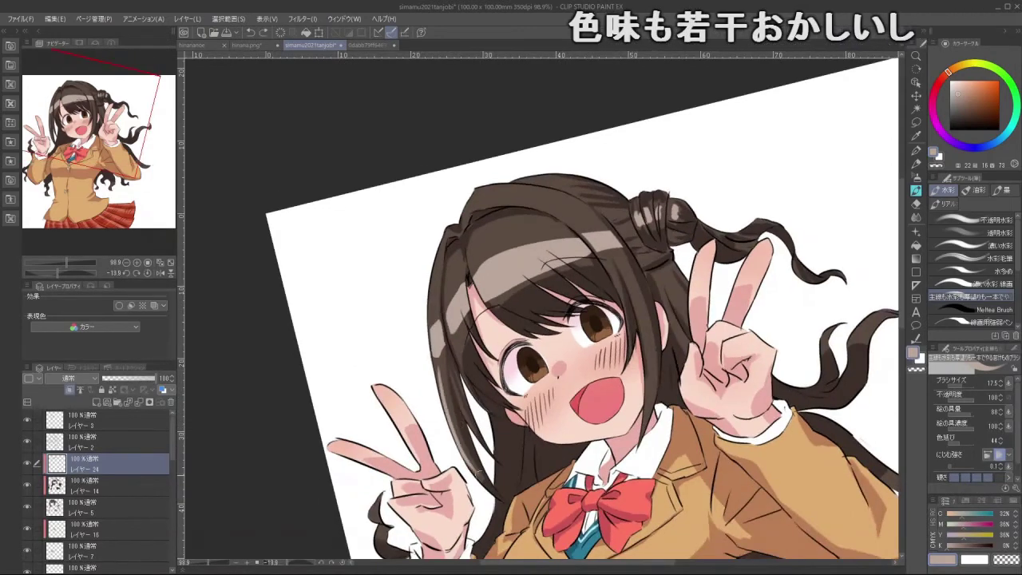
Shrink the brush further and draw a thin highlight line along the outer front lock on the side opposite the bun
key(bracketleft)
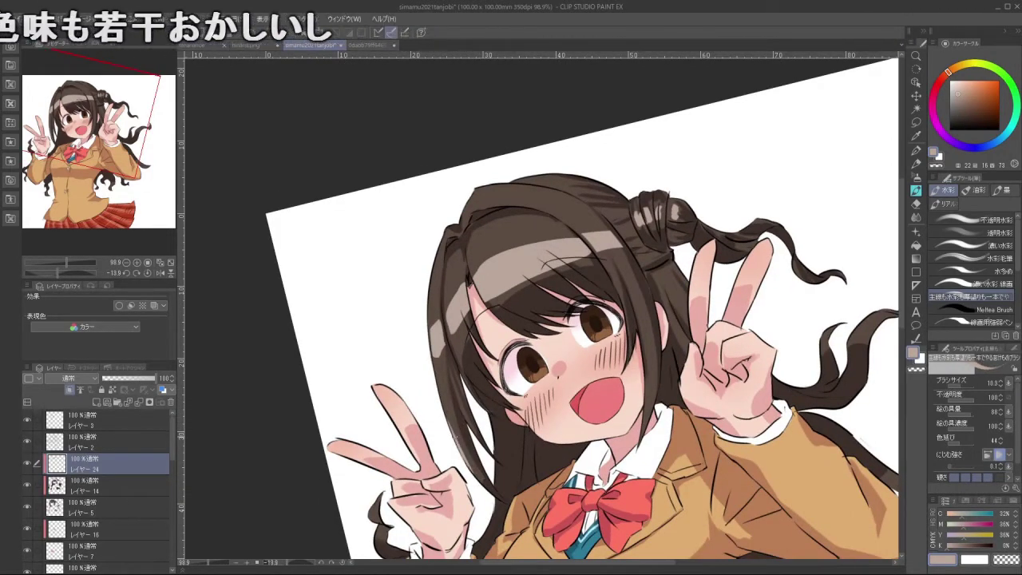
drag(446, 412, 475, 471)
mouse_move(559, 480)
mouse_down()
mouse_move(870, 376)
mouse_move(531, 144)
mouse_move(520, 148)
mouse_up()
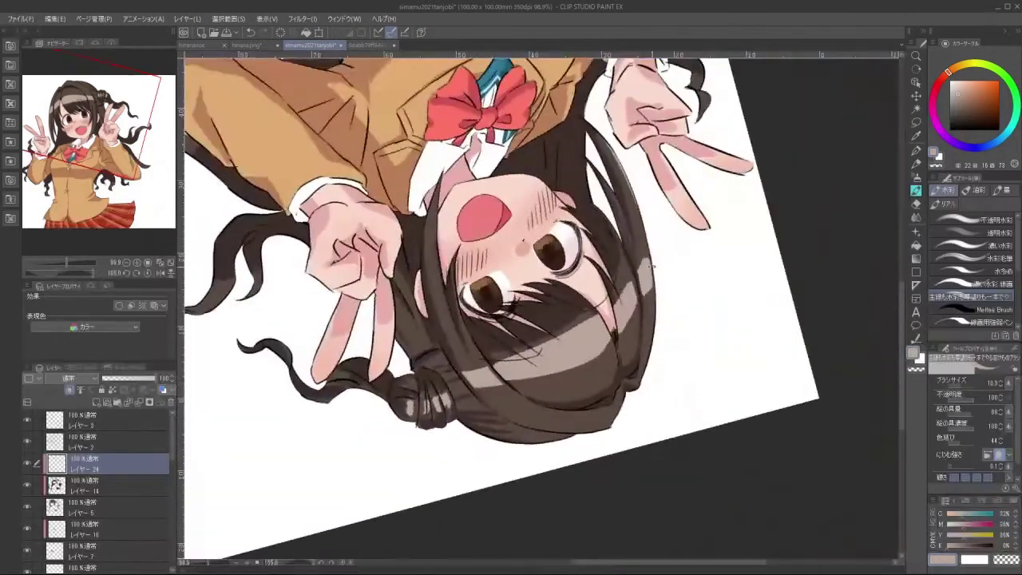
drag(459, 424, 601, 389)
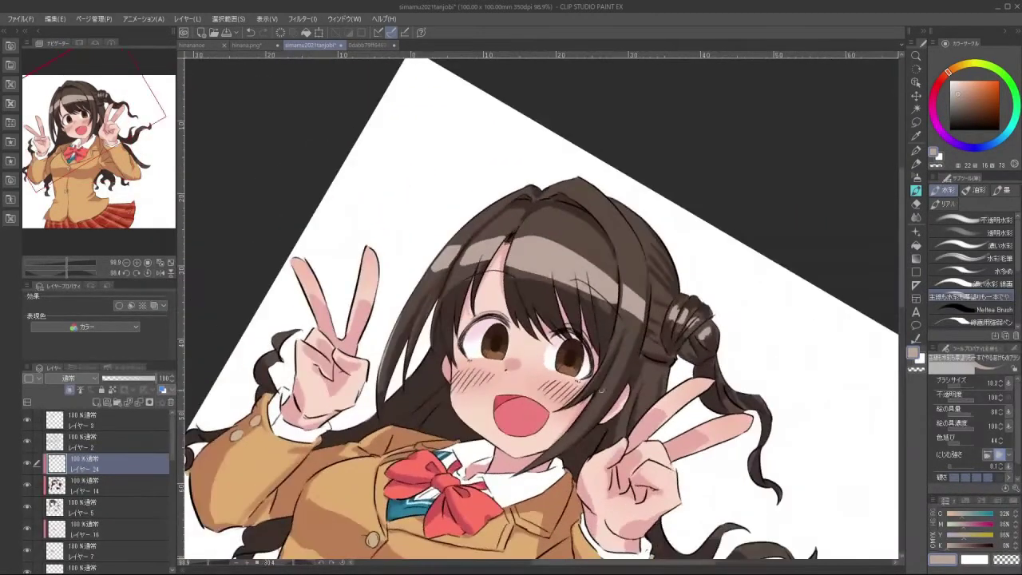
scroll(599, 389, down, 5)
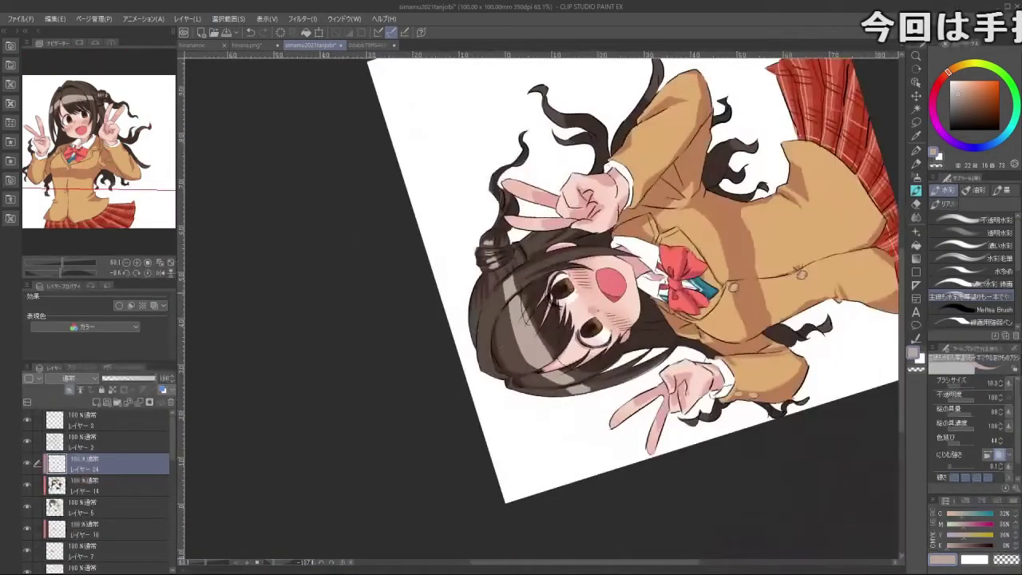
scroll(476, 345, up, 3)
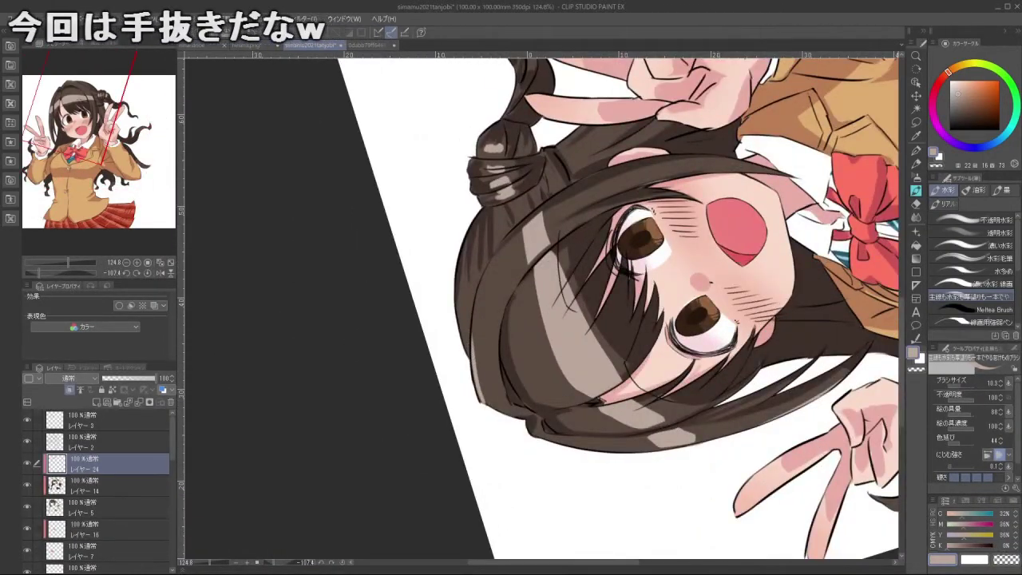
Paint thin rim highlights along the outer edge of the hair at the crown and parting
drag(484, 403, 638, 399)
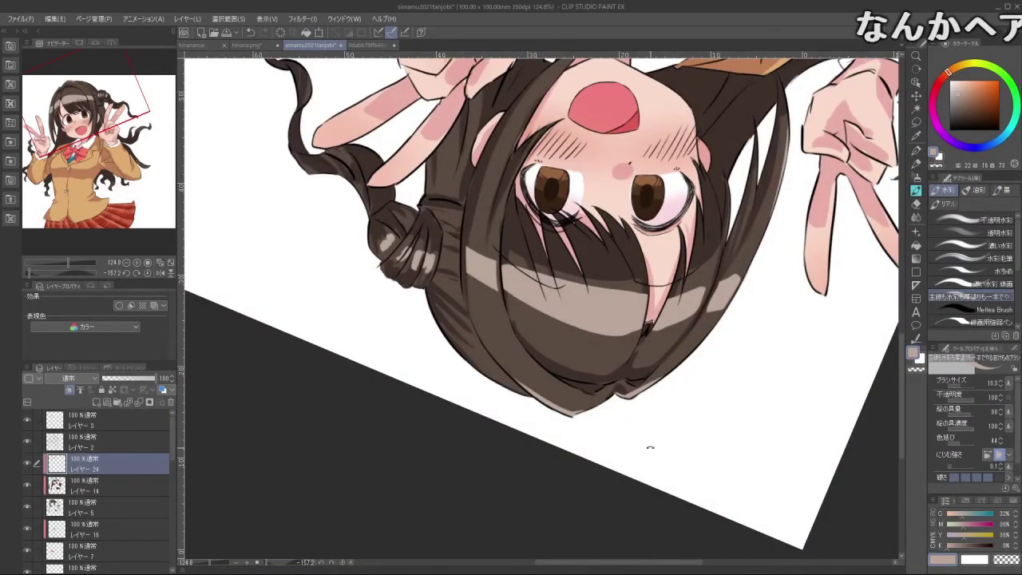
drag(650, 448, 580, 367)
drag(595, 354, 551, 280)
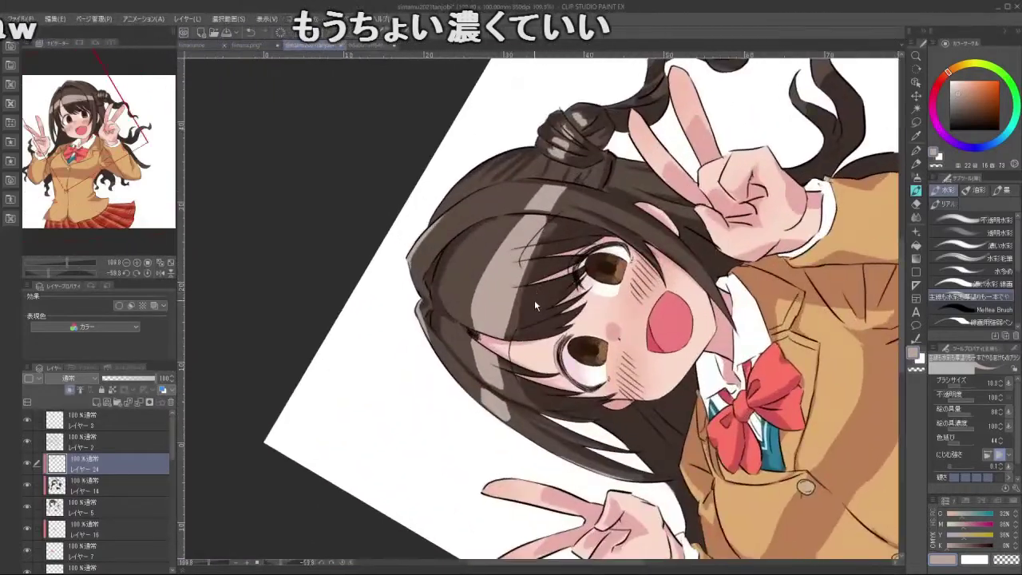
drag(509, 335, 589, 326)
mouse_move(508, 451)
mouse_down()
mouse_move(587, 417)
mouse_move(617, 375)
mouse_move(527, 268)
mouse_move(508, 277)
mouse_up()
drag(492, 374, 603, 418)
drag(549, 278, 580, 362)
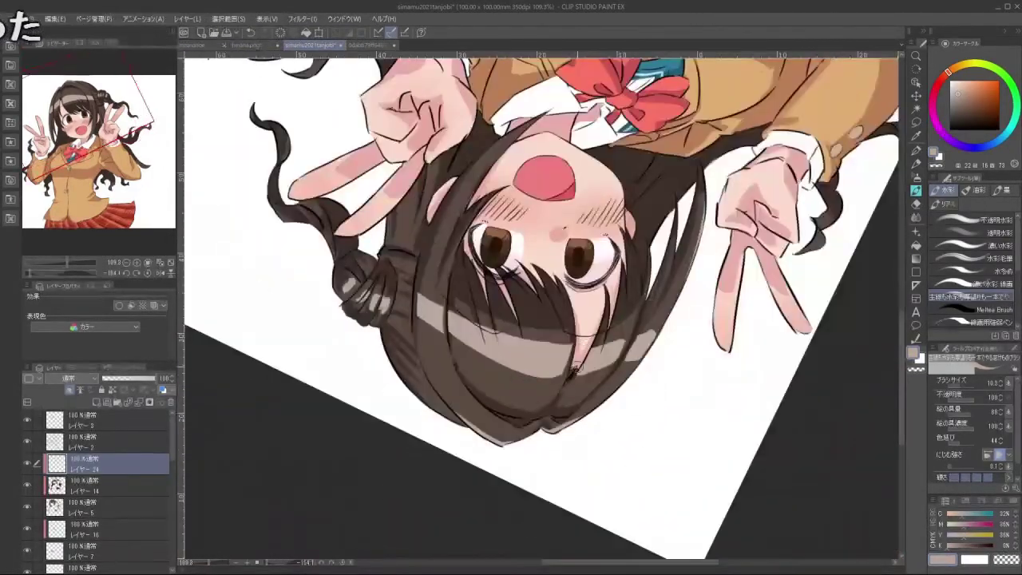
Split the highlight patch on the side hair opposite the bun into separate strands with thin dark gaps
ctrl+shift+click(616, 332)
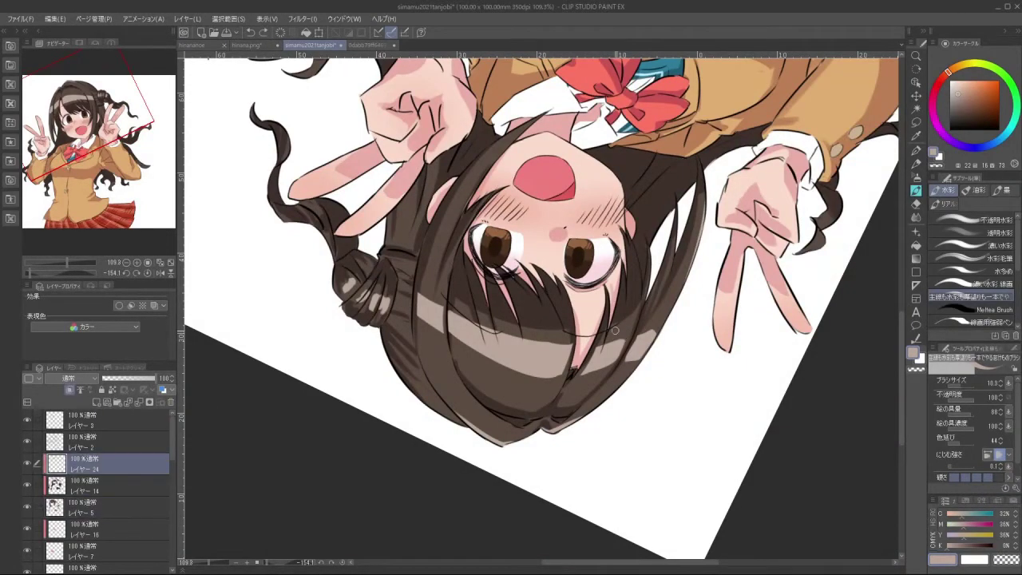
drag(604, 347, 595, 363)
mouse_move(605, 346)
mouse_down()
mouse_move(615, 318)
mouse_move(517, 240)
mouse_move(486, 261)
mouse_up()
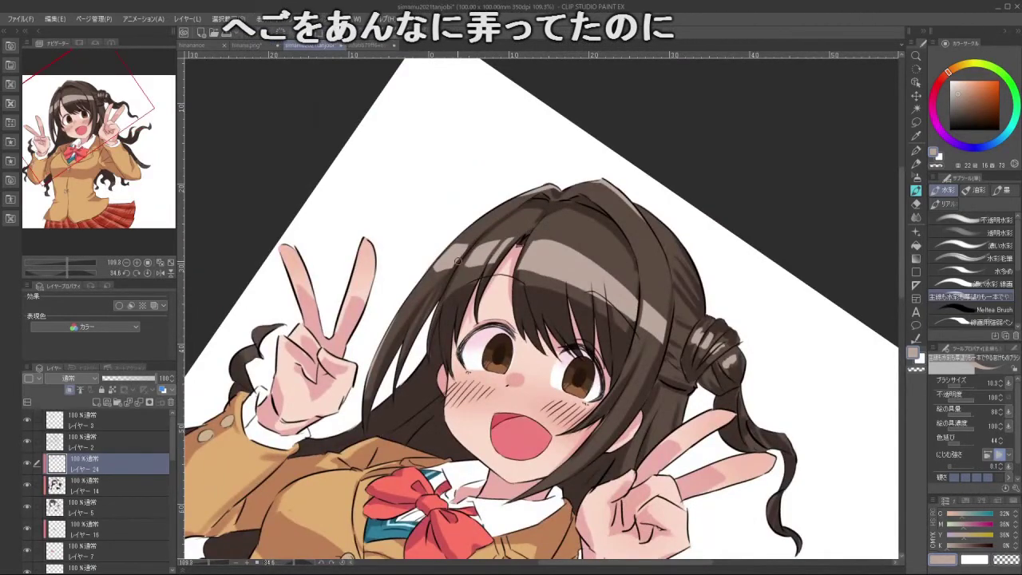
mouse_move(492, 370)
mouse_down()
mouse_move(548, 418)
mouse_move(570, 415)
mouse_up()
Cut thin tapering gaps into the bangs highlight band to break it into strands, undoing a misplaced stroke
drag(492, 259, 515, 288)
key(ctrl+z)
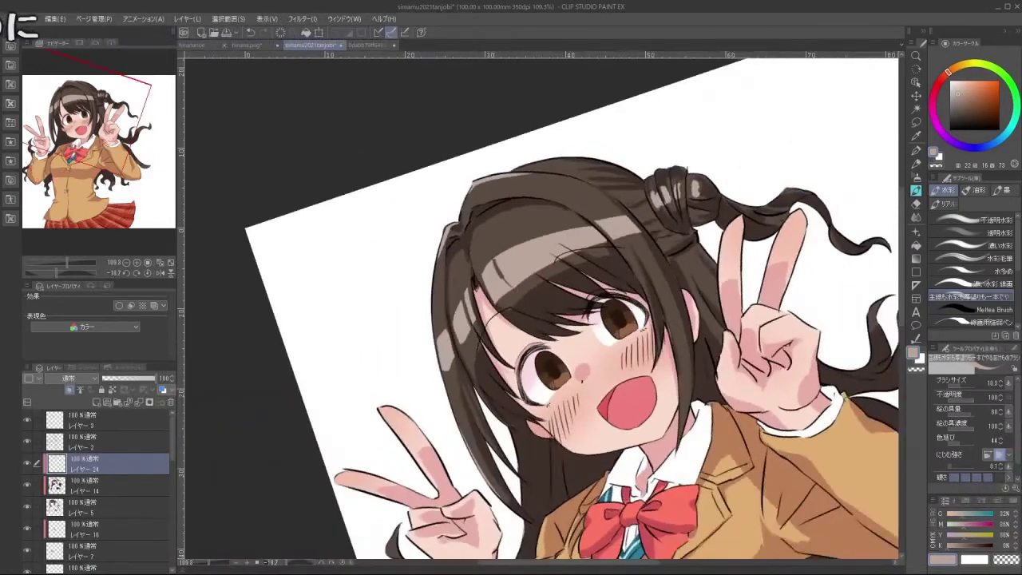
mouse_move(633, 408)
mouse_down()
mouse_move(653, 384)
mouse_move(607, 225)
mouse_up()
mouse_move(512, 361)
mouse_down()
mouse_move(493, 368)
mouse_move(511, 382)
mouse_move(541, 377)
mouse_up()
mouse_move(534, 463)
mouse_down()
mouse_move(525, 339)
mouse_move(607, 343)
mouse_move(616, 315)
mouse_up()
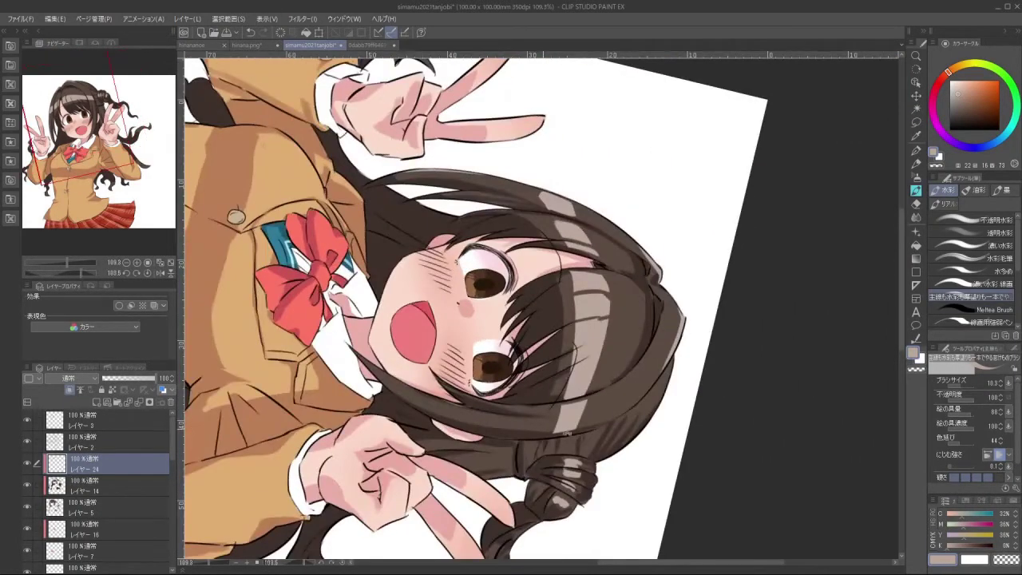
mouse_move(565, 432)
mouse_down()
mouse_move(631, 388)
mouse_move(636, 299)
mouse_up()
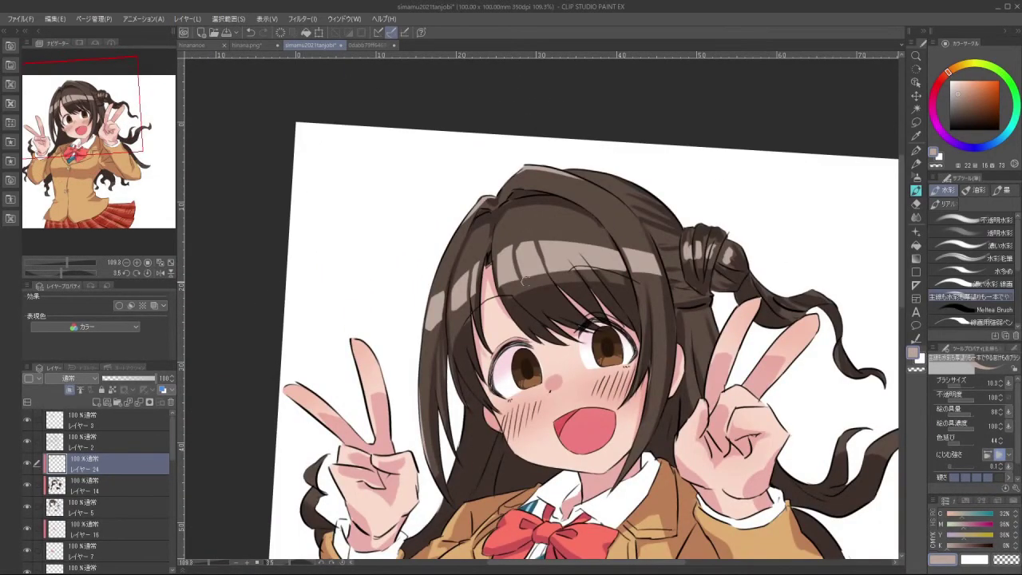
drag(608, 292, 484, 264)
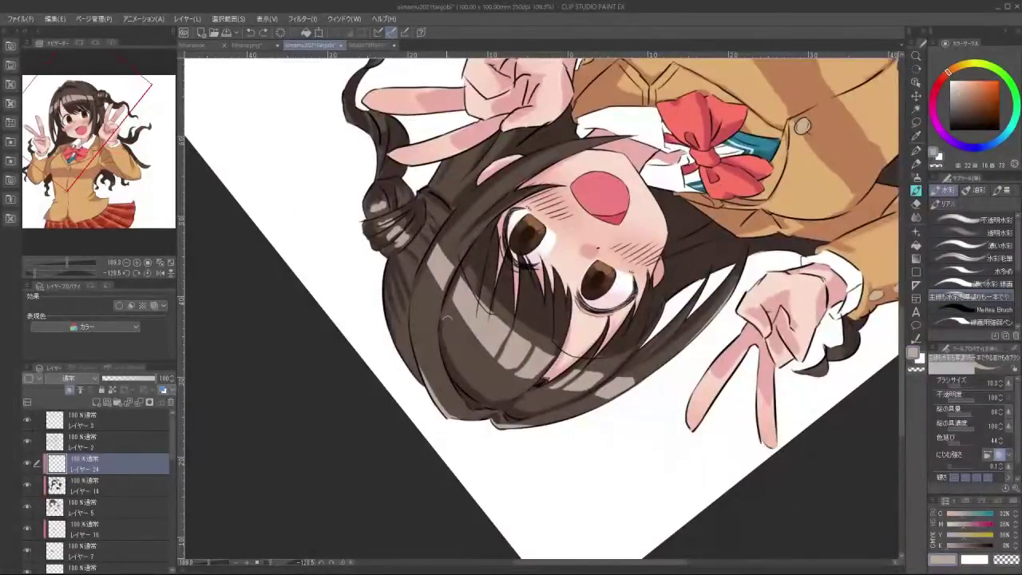
drag(447, 318, 534, 241)
drag(498, 270, 547, 272)
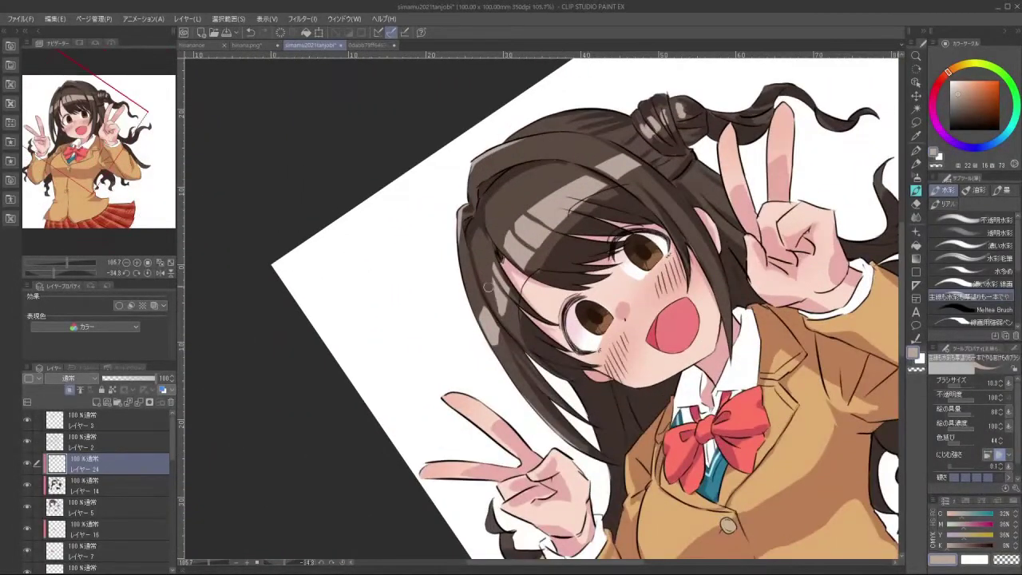
drag(513, 322, 570, 292)
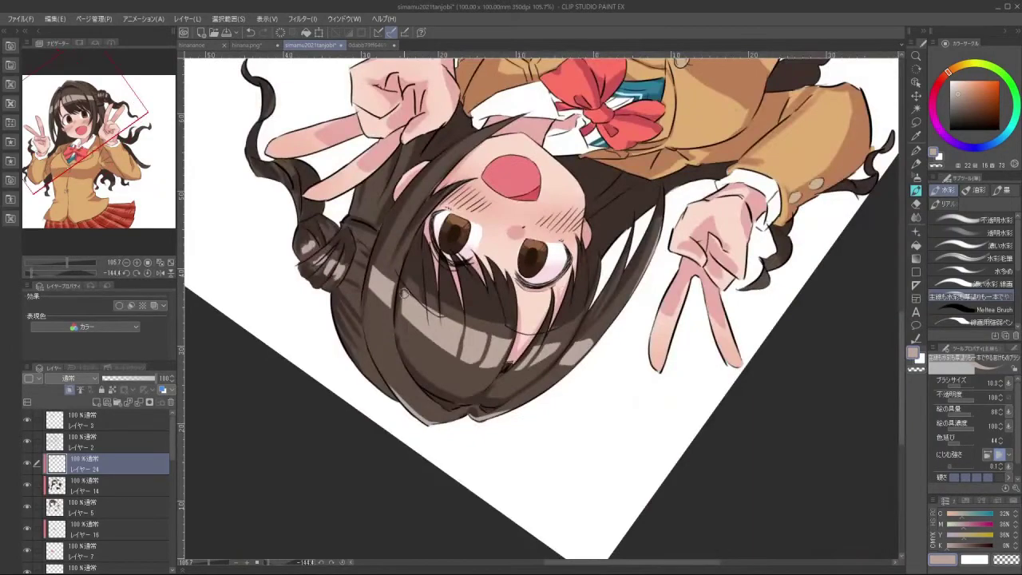
drag(419, 336, 653, 329)
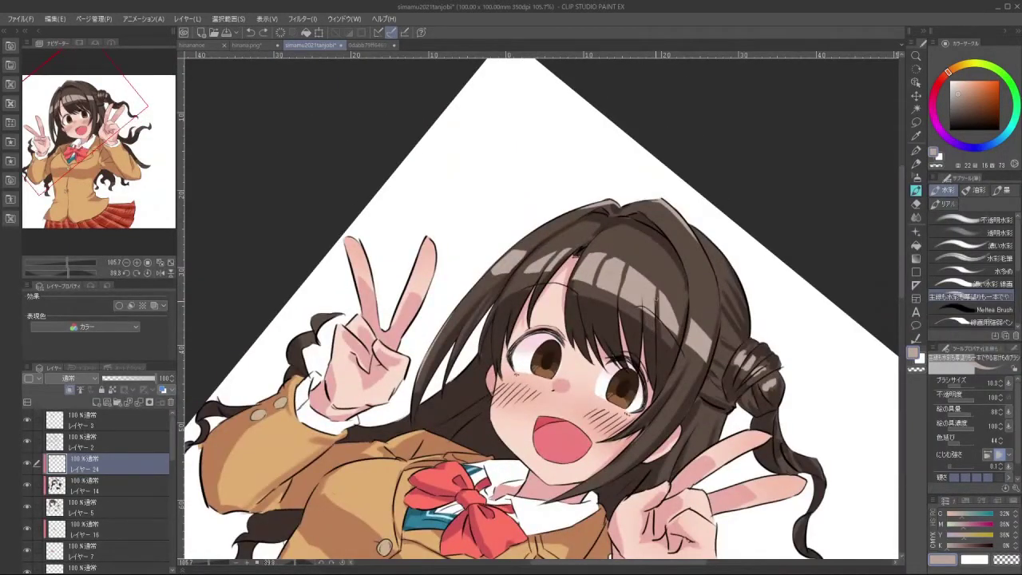
drag(451, 326, 609, 364)
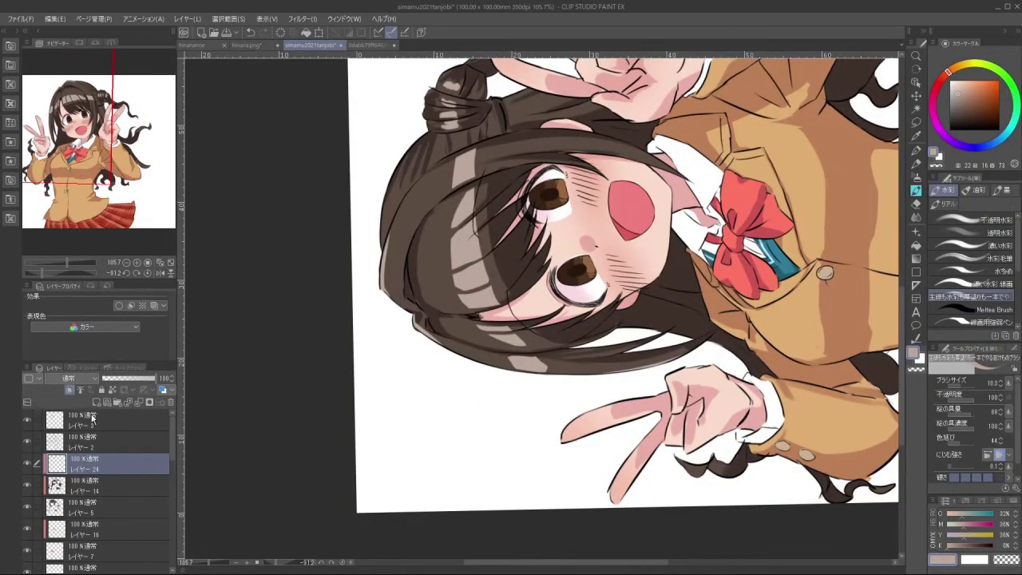
Select the painted areas of the hair-highlight layer and blur them with the Blur tool at about size 53, clearing the selection once done
ctrl+click(64, 465)
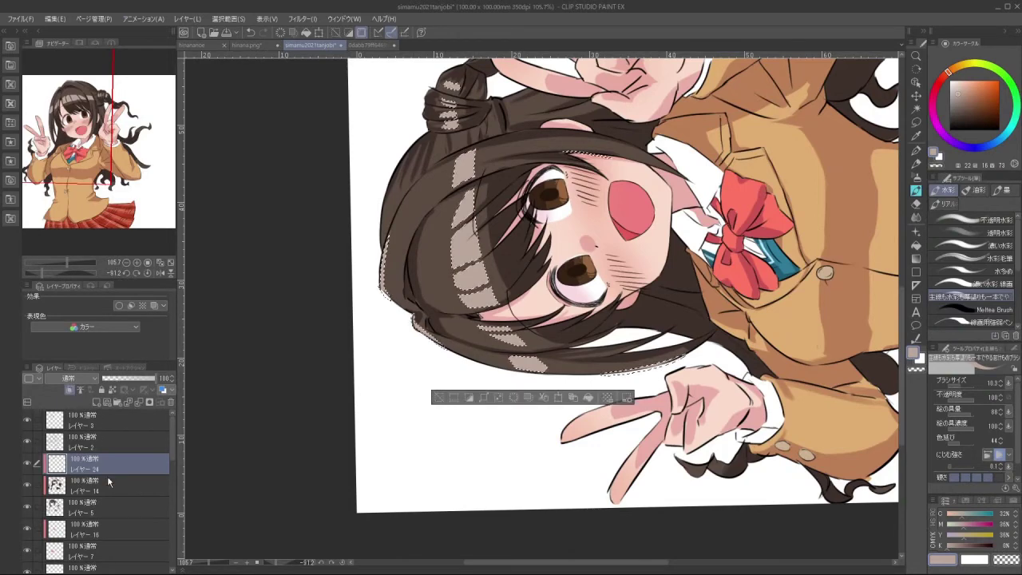
click(917, 216)
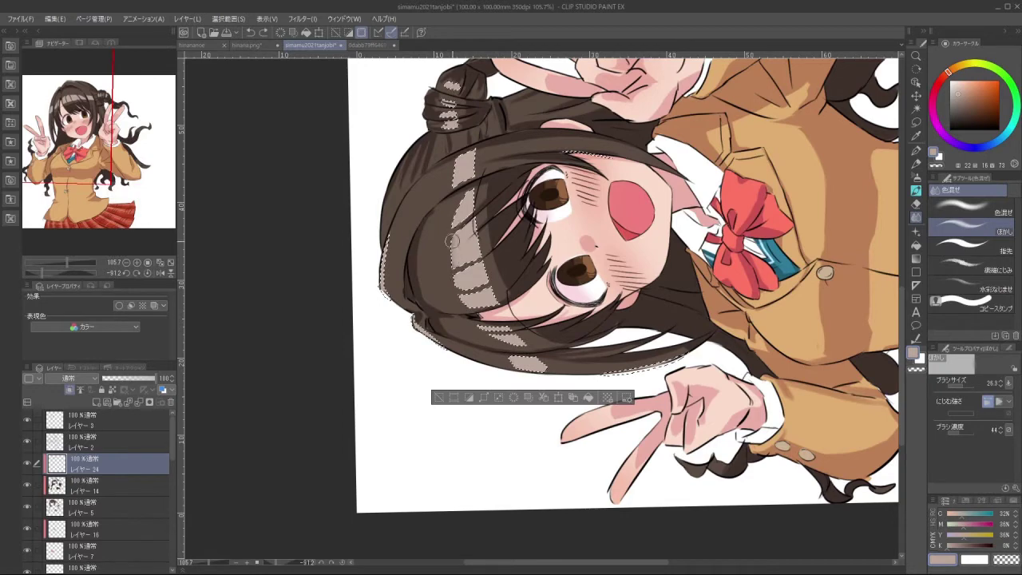
key(bracketright)
key(bracketright)
key(bracketright)
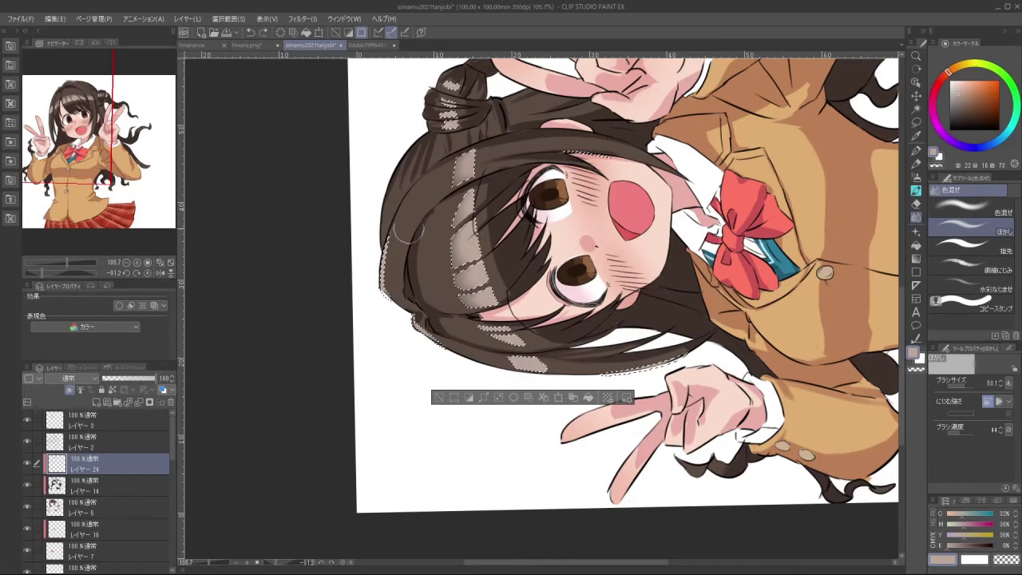
mouse_move(526, 408)
mouse_down()
mouse_move(631, 381)
mouse_move(659, 310)
mouse_up()
drag(608, 444, 670, 391)
click(533, 474)
mouse_move(483, 435)
mouse_down()
mouse_move(649, 372)
mouse_move(652, 319)
mouse_move(560, 326)
mouse_move(555, 394)
mouse_move(589, 389)
mouse_up()
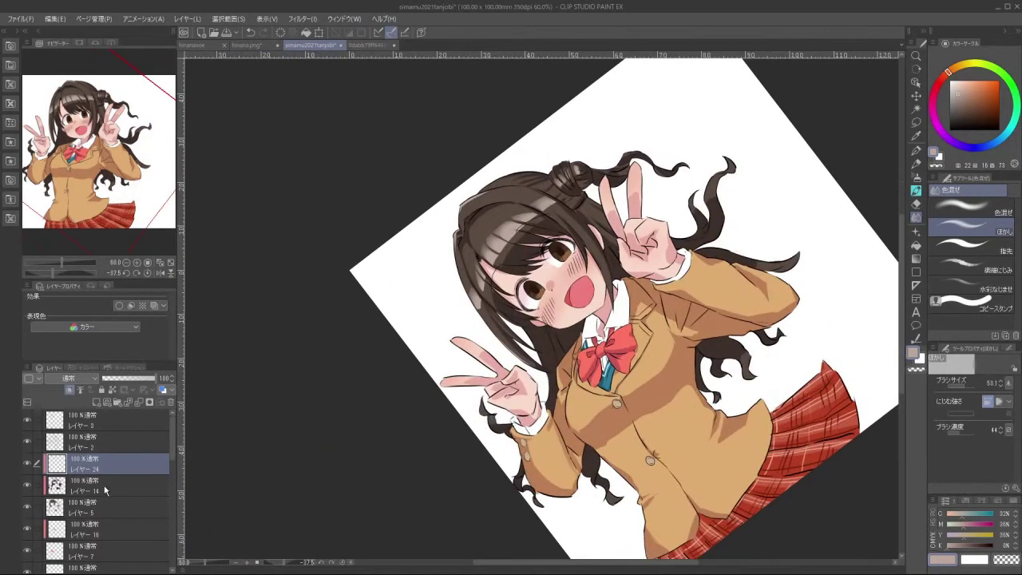
Add a new layer directly beneath the hair-highlight layer, sample the dark brown of the hair and softly airbrush around the highlights
key(ctrl+shift+n)
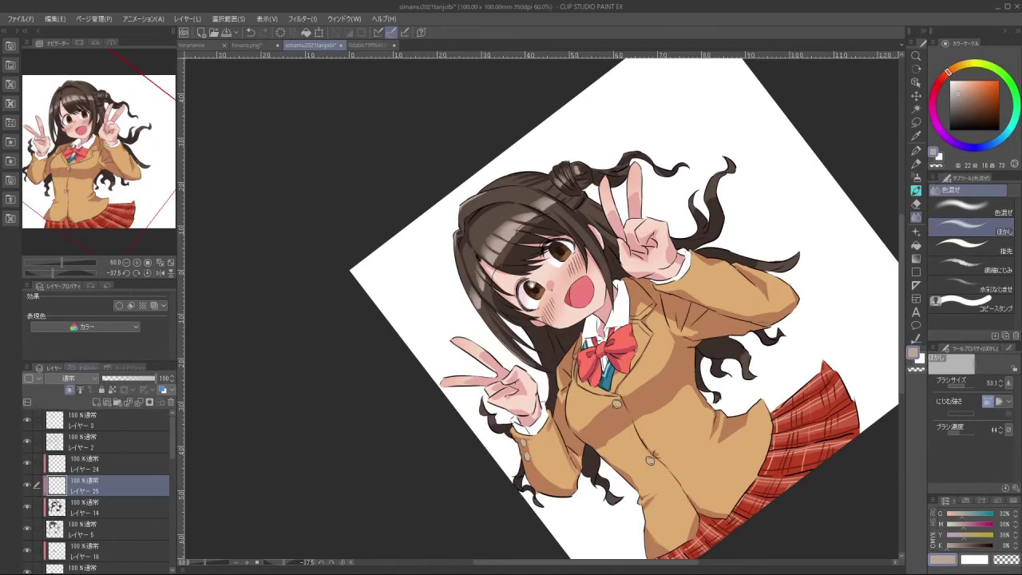
scroll(515, 203, up, 4)
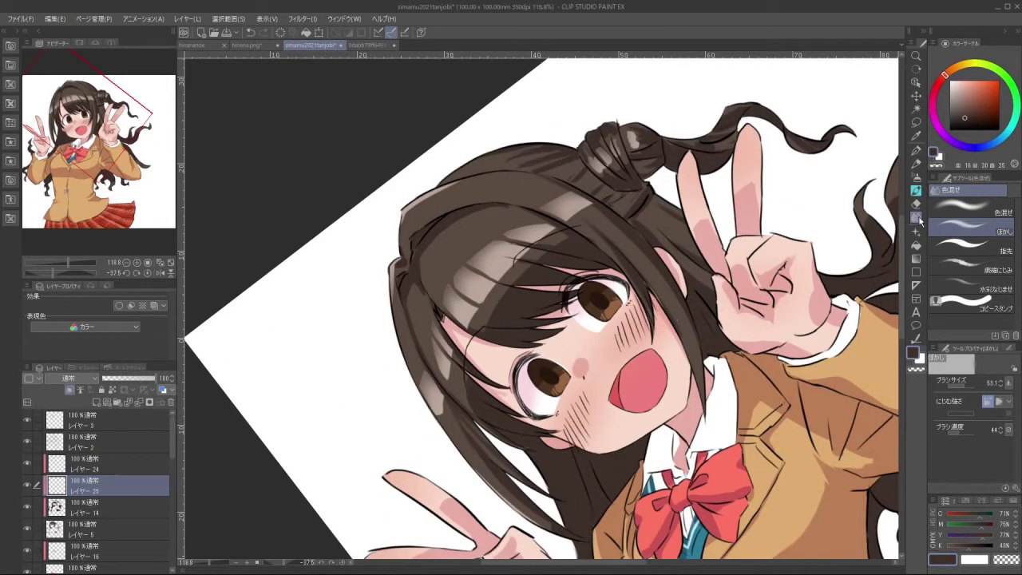
click(916, 176)
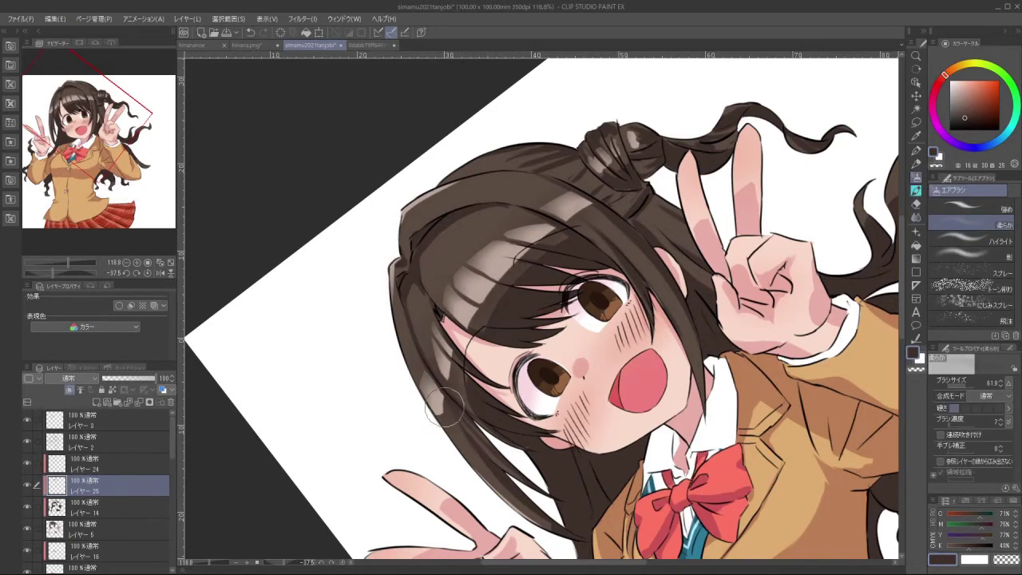
drag(435, 473, 639, 215)
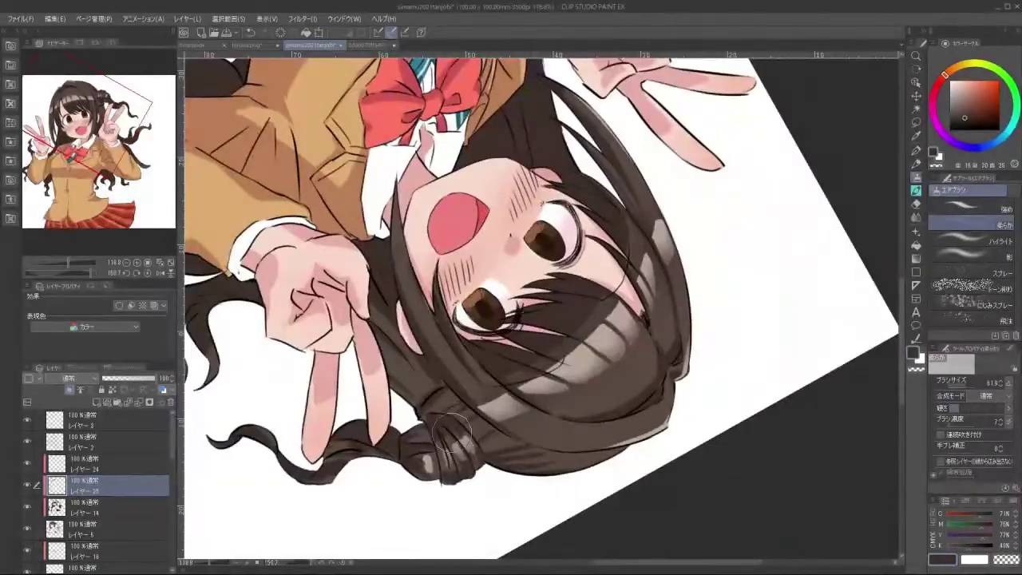
Examine the brightness and balance of the hair highlights across the whole figure from several zooms and angles
scroll(504, 399, down, 8)
drag(461, 468, 679, 232)
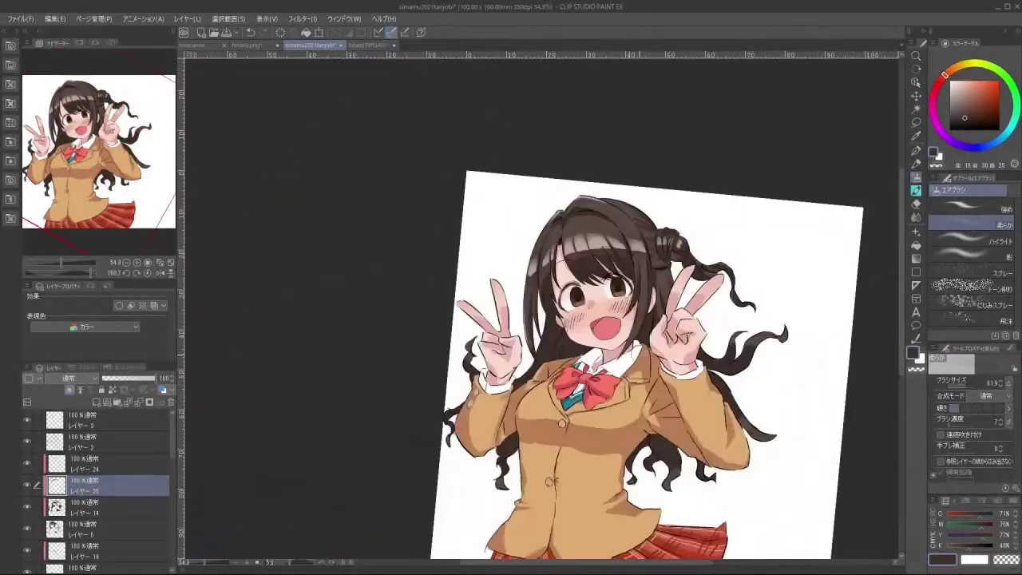
scroll(520, 284, down, 7)
scroll(603, 344, up, 6)
drag(672, 411, 689, 386)
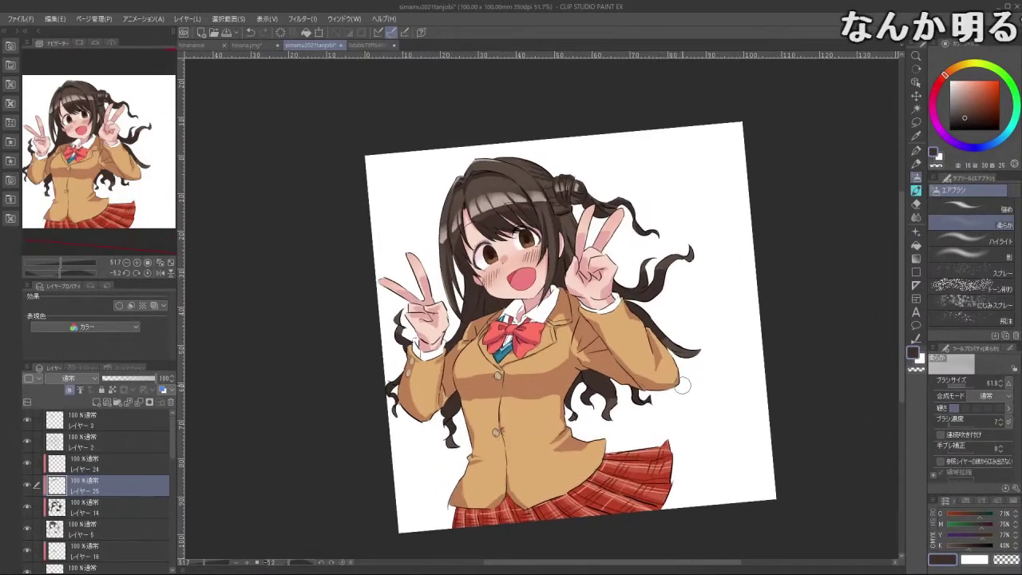
scroll(517, 249, up, 5)
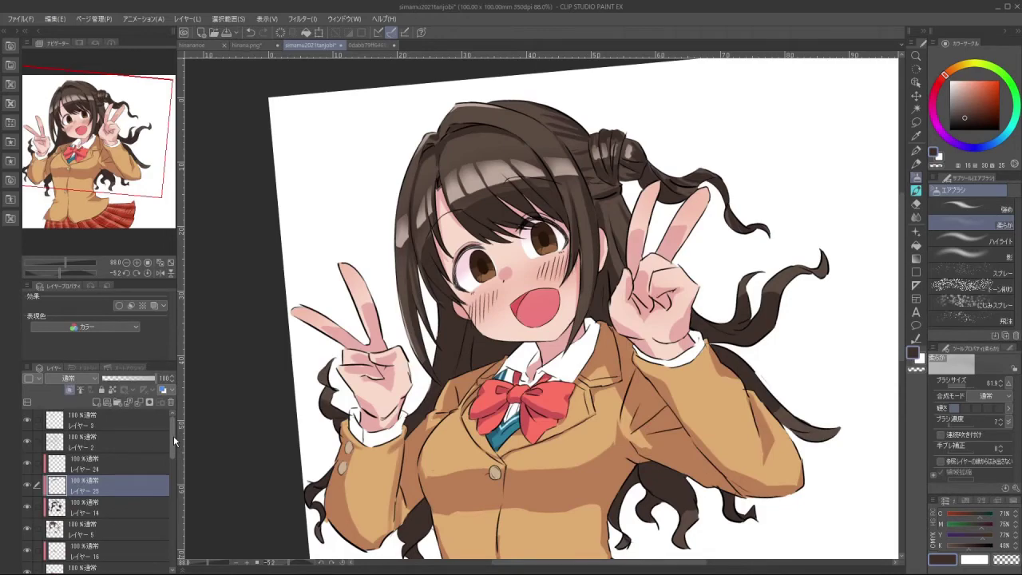
scroll(711, 382, down, 3)
drag(703, 380, 682, 391)
scroll(634, 380, up, 2)
drag(481, 349, 559, 391)
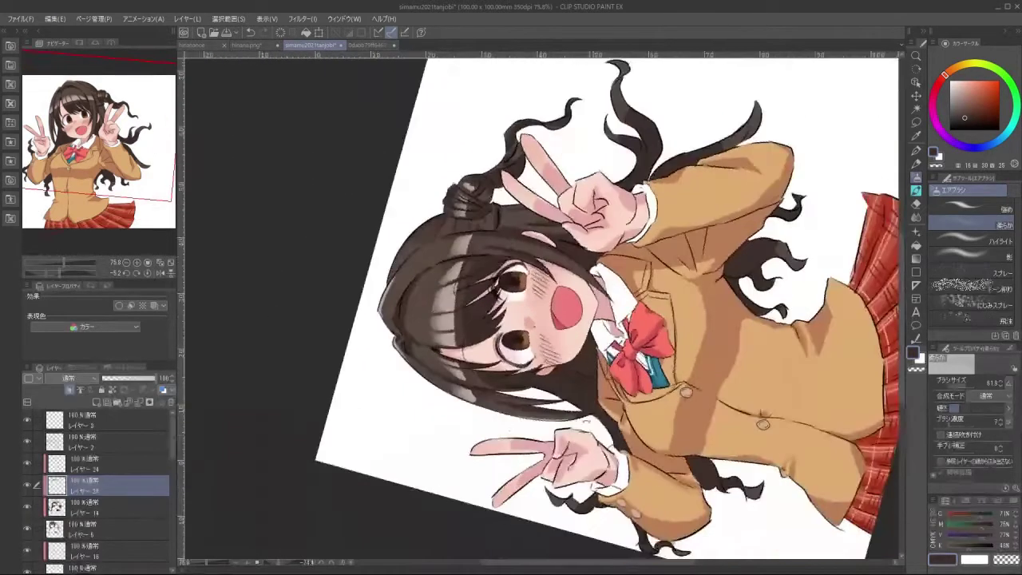
Reselect the highlight layer's painted areas, blur the lower edge of the bangs highlight further and clear the selection
ctrl+click(65, 461)
click(63, 466)
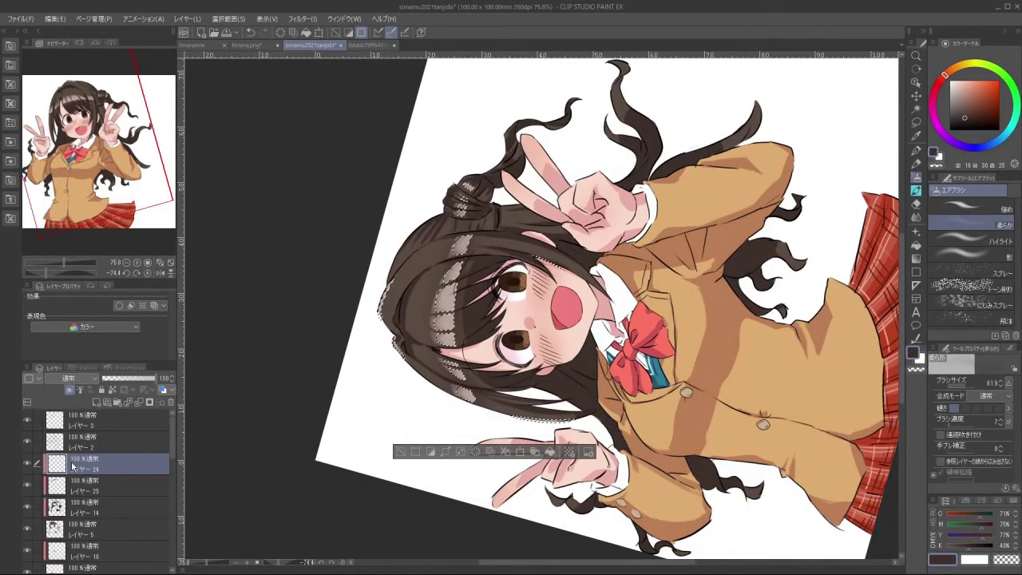
key(j)
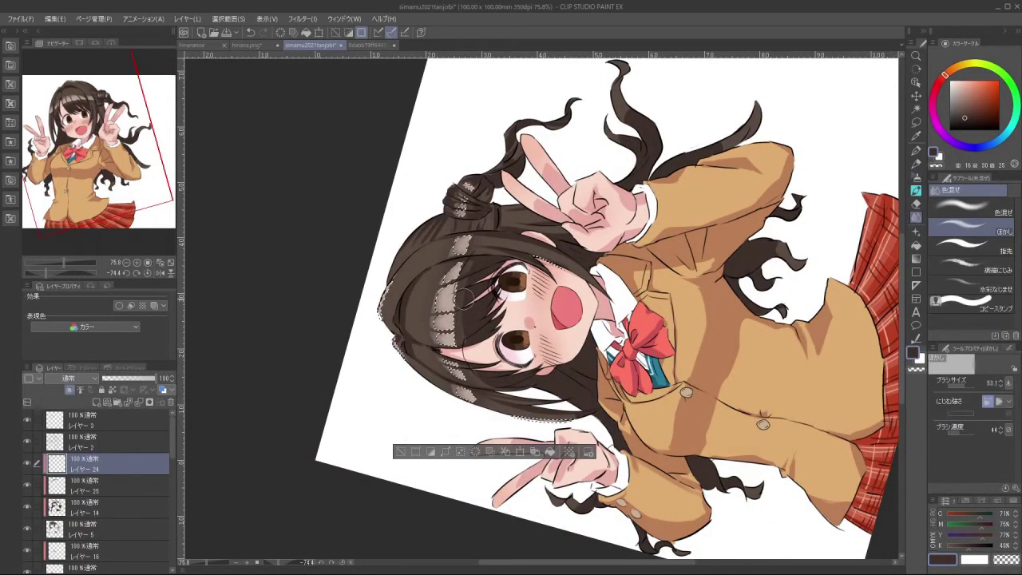
drag(466, 299, 458, 340)
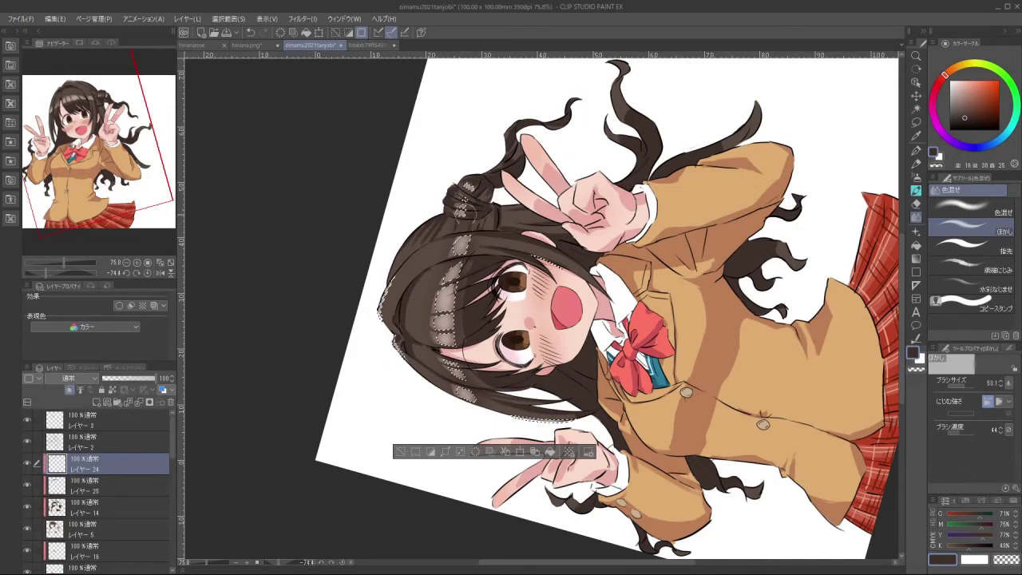
click(401, 452)
drag(420, 466, 347, 266)
drag(615, 349, 599, 314)
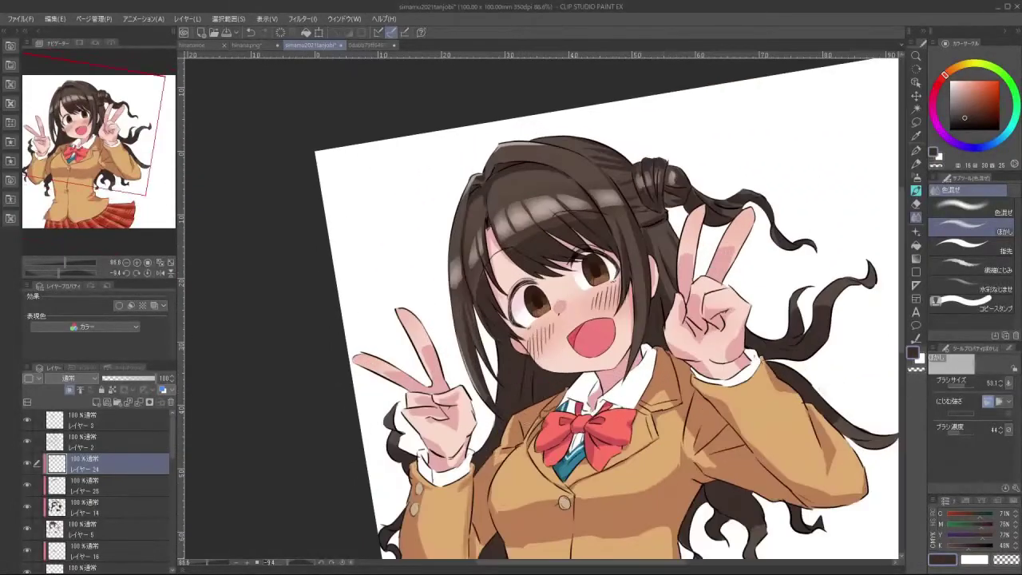
mouse_move(718, 360)
mouse_down()
mouse_move(722, 267)
mouse_move(698, 405)
mouse_up()
Fade the edges of the highlights on the bangs and side hair with the soft eraser
click(916, 206)
drag(554, 240, 561, 305)
drag(519, 319, 591, 321)
key(bracketleft)
key(bracketleft)
key(bracketleft)
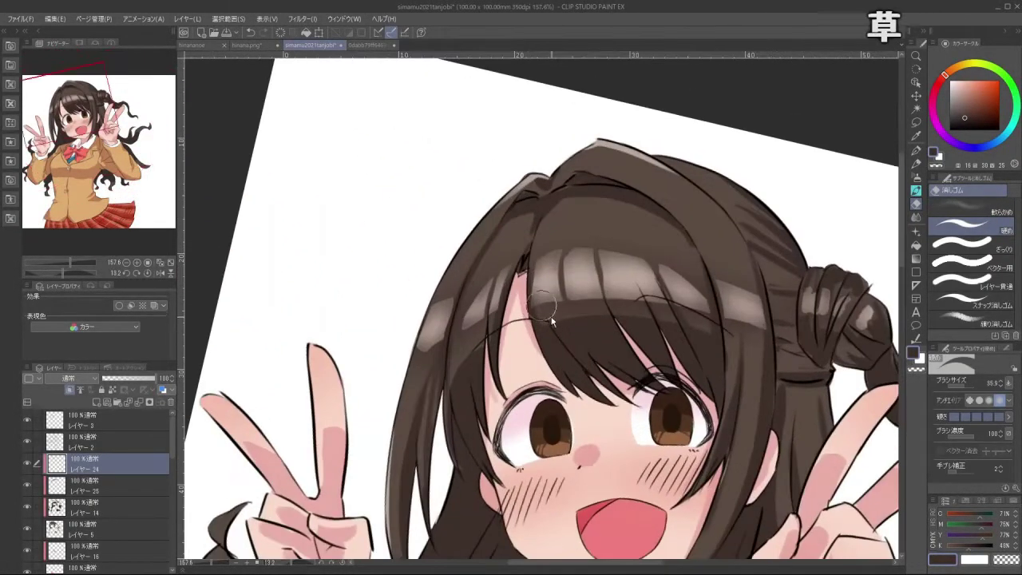
mouse_move(679, 383)
mouse_down()
mouse_move(686, 369)
mouse_move(507, 185)
mouse_up()
key(bracketleft)
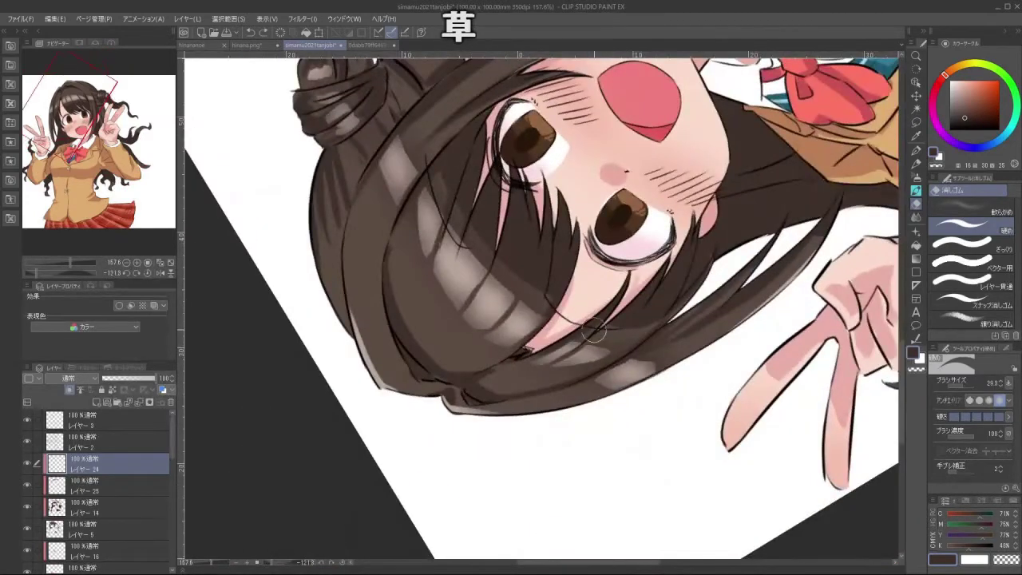
click(973, 210)
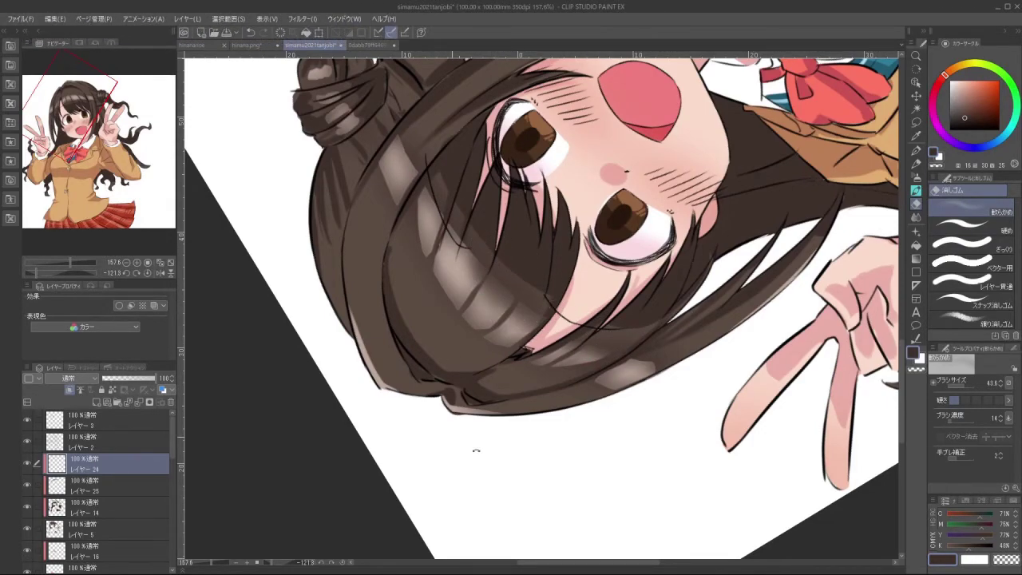
drag(476, 450, 631, 224)
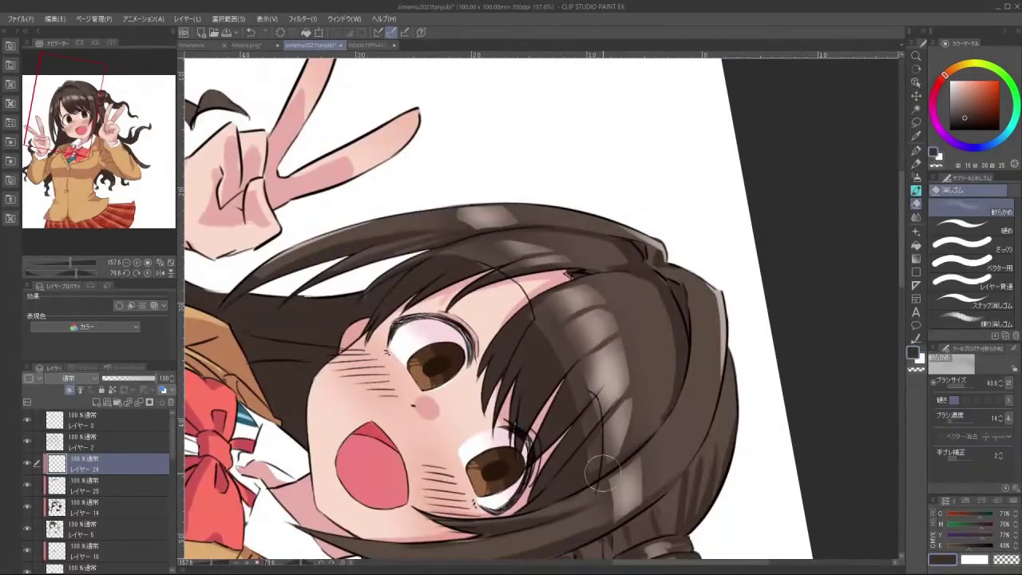
drag(603, 475, 741, 385)
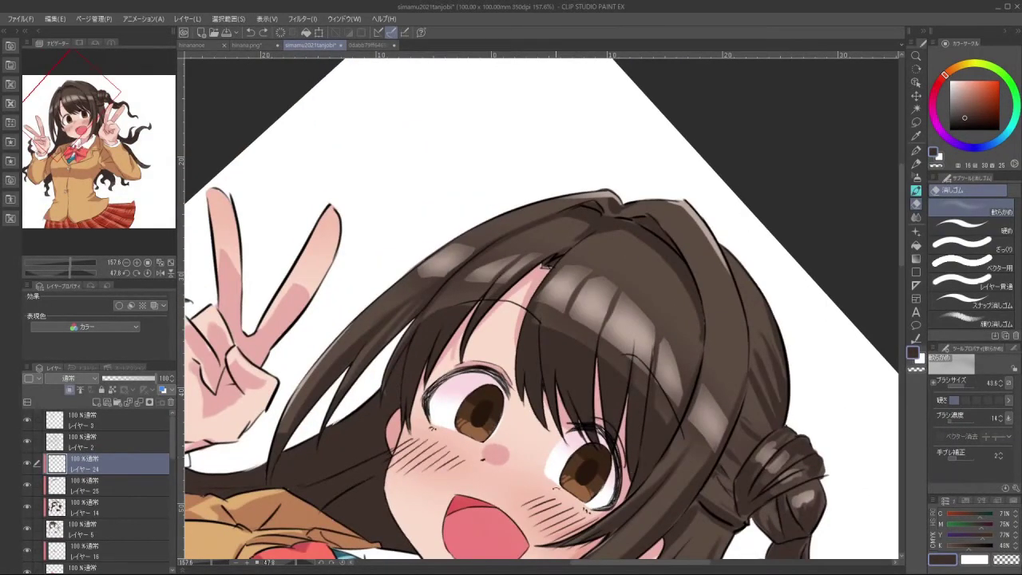
drag(578, 479, 671, 425)
drag(614, 383, 544, 391)
Review the softened hair highlights against the full illustration at a reduced zoom and different rotations
drag(587, 471, 710, 283)
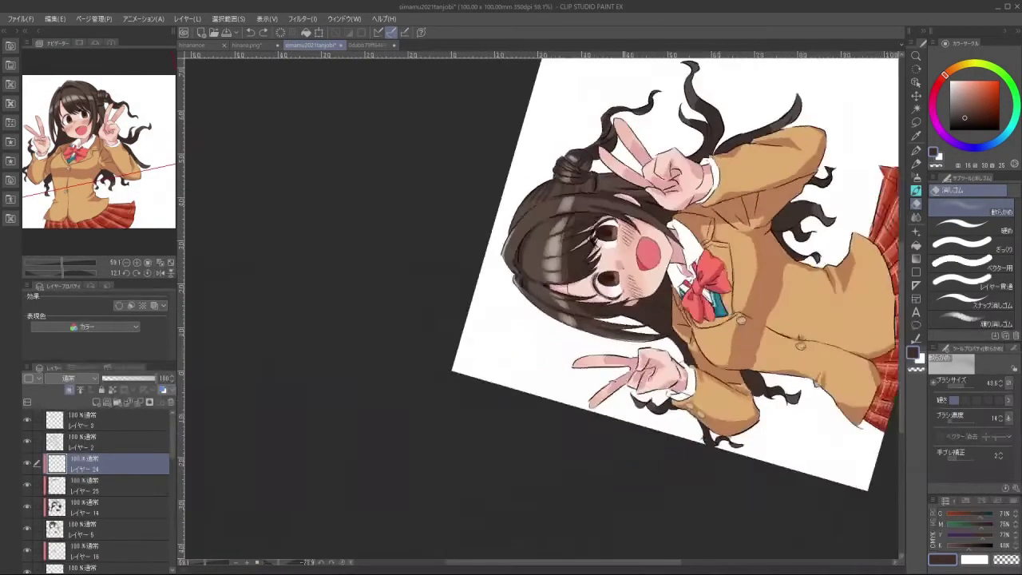
drag(546, 473, 667, 323)
drag(550, 471, 679, 317)
drag(519, 469, 703, 382)
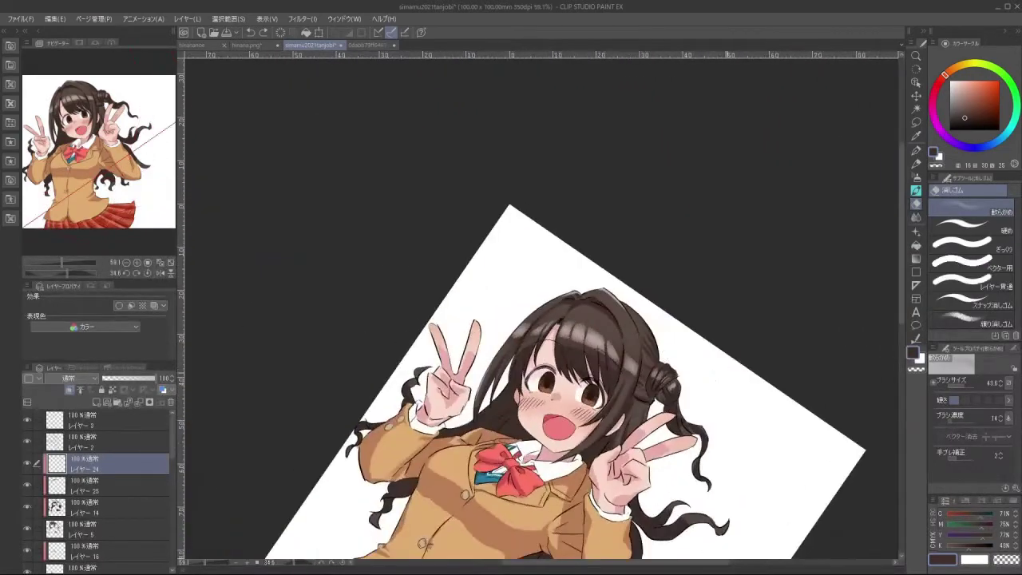
drag(761, 397, 717, 399)
drag(717, 483, 748, 479)
drag(553, 471, 607, 457)
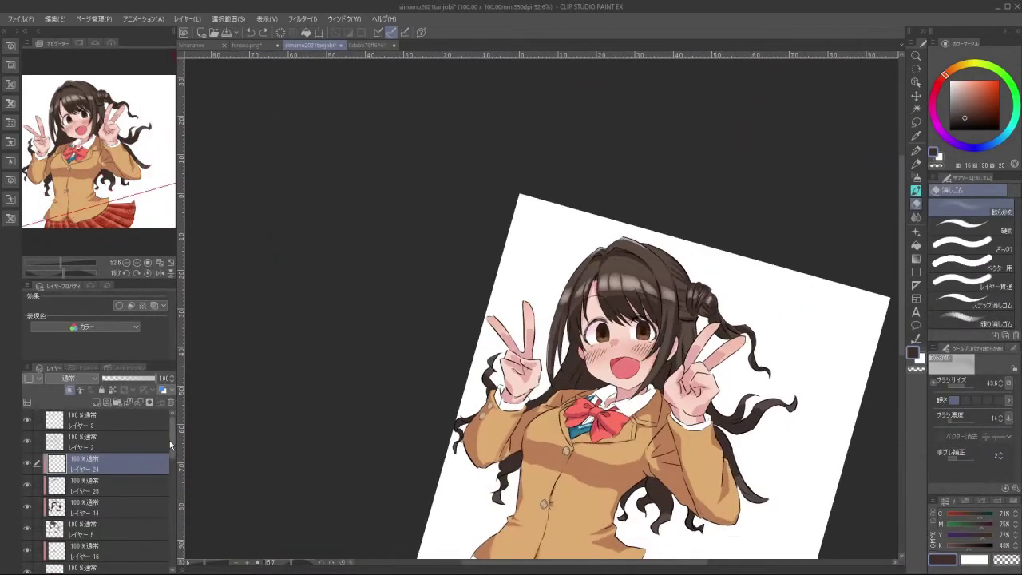
Add a new clipped layer directly above レイヤー 22 in the skin part of the layer stack
drag(170, 445, 175, 496)
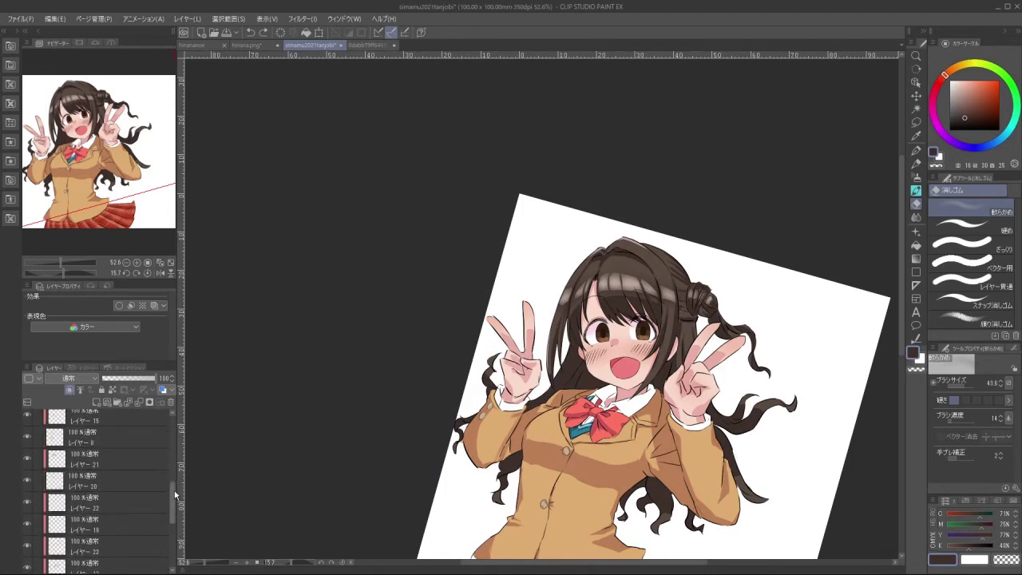
click(129, 502)
click(97, 402)
click(69, 390)
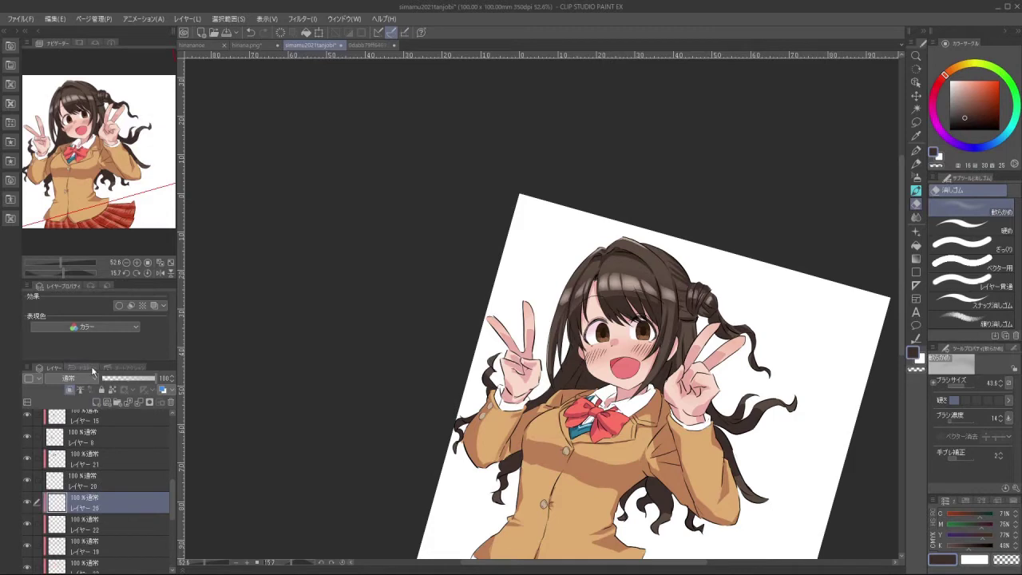
Lighten the sampled skin tone to a pale pink and paint small watercolour-brush highlights on the cheeks beneath the outer eye corners
drag(631, 344, 625, 368)
scroll(619, 367, up, 5)
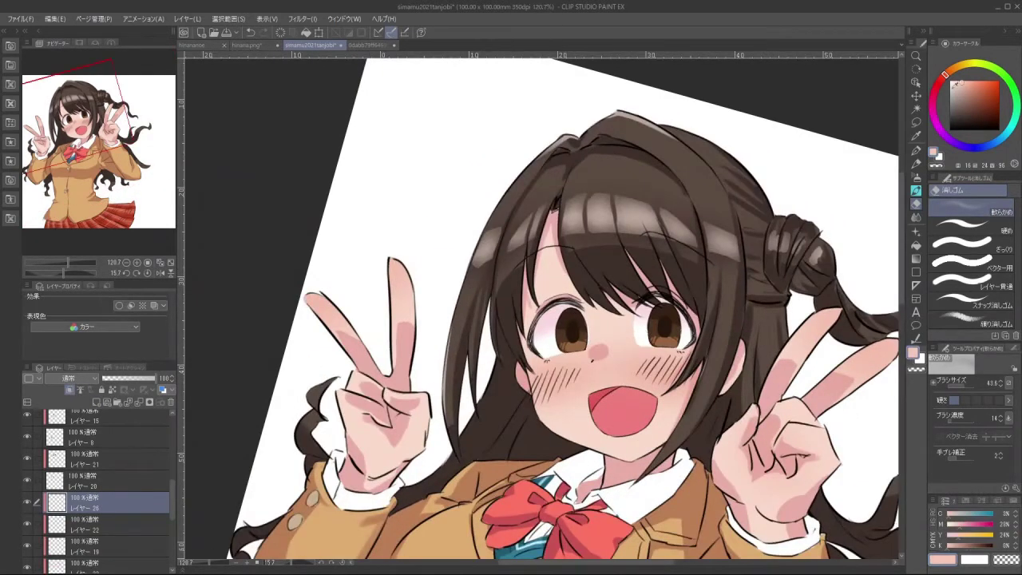
click(959, 78)
key(b)
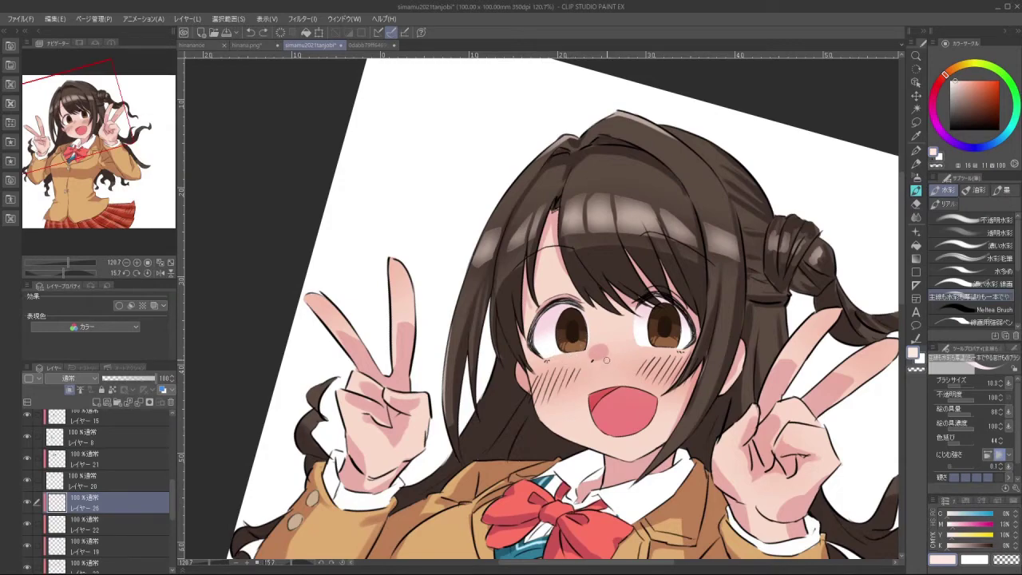
drag(376, 271, 646, 444)
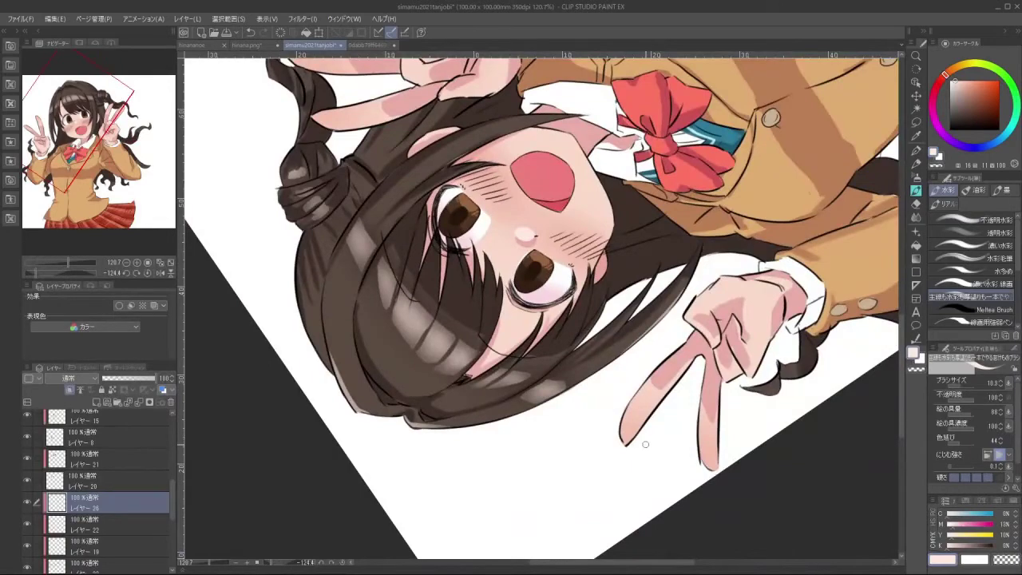
drag(504, 424, 588, 366)
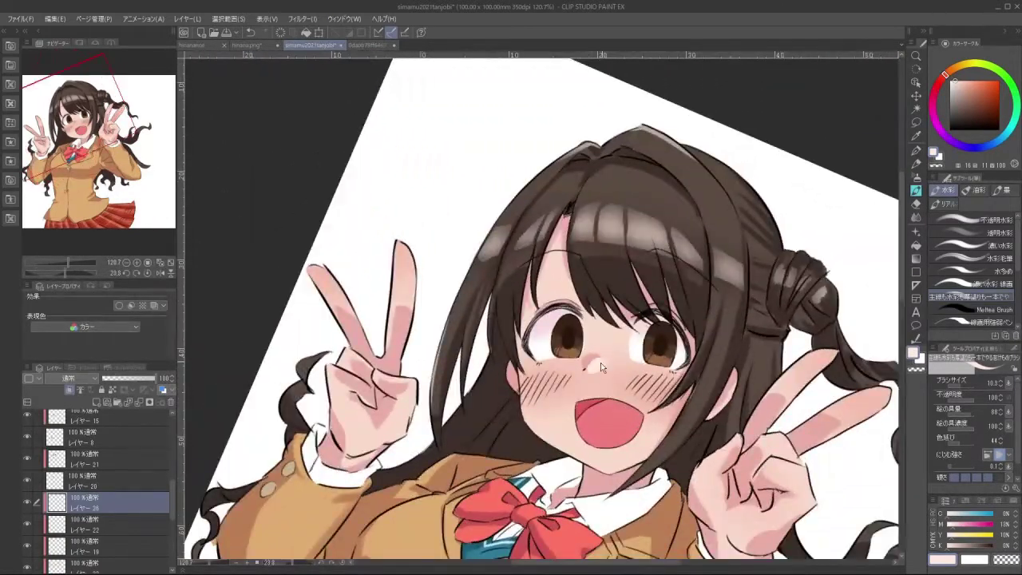
drag(671, 395, 597, 204)
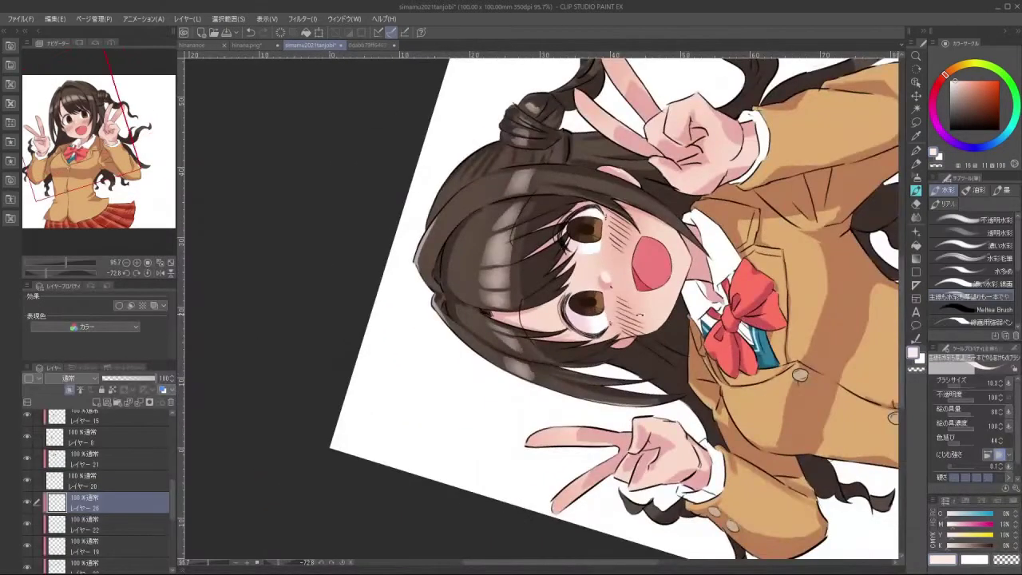
drag(630, 365, 593, 372)
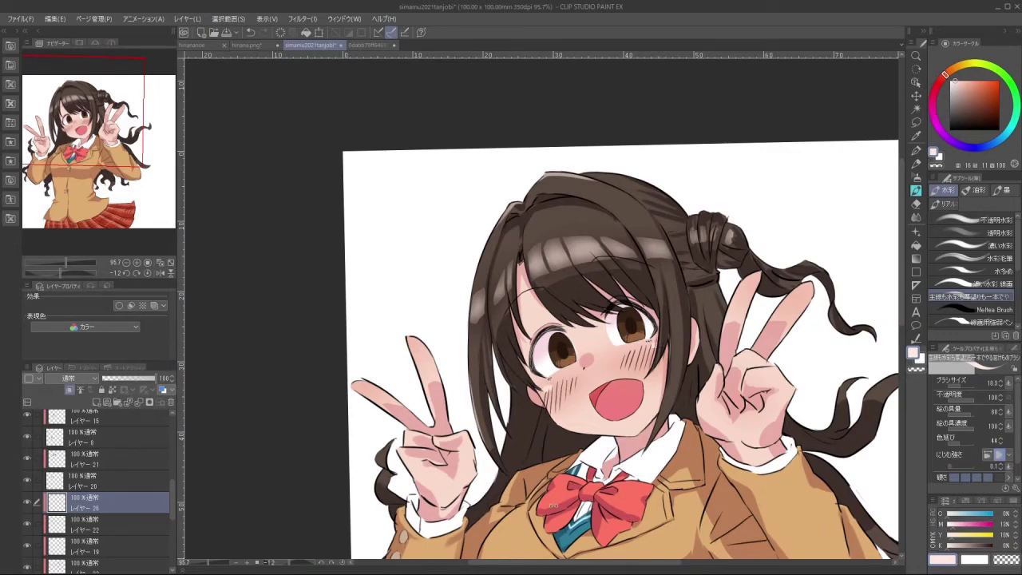
drag(554, 506, 738, 331)
drag(613, 238, 607, 382)
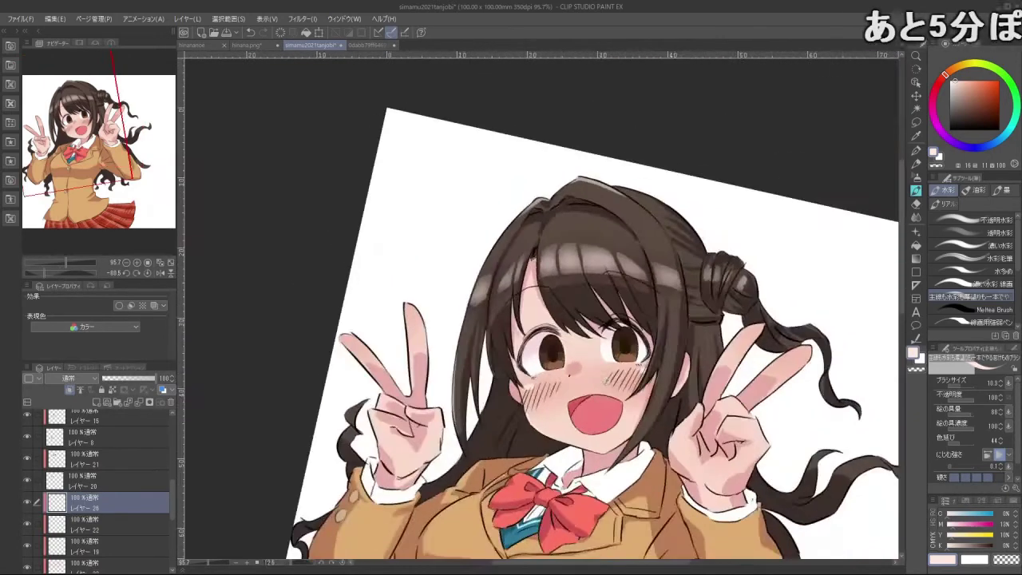
Paint small pale pink highlights on the fingertips and edges of the peace-sign hands
drag(531, 307, 591, 324)
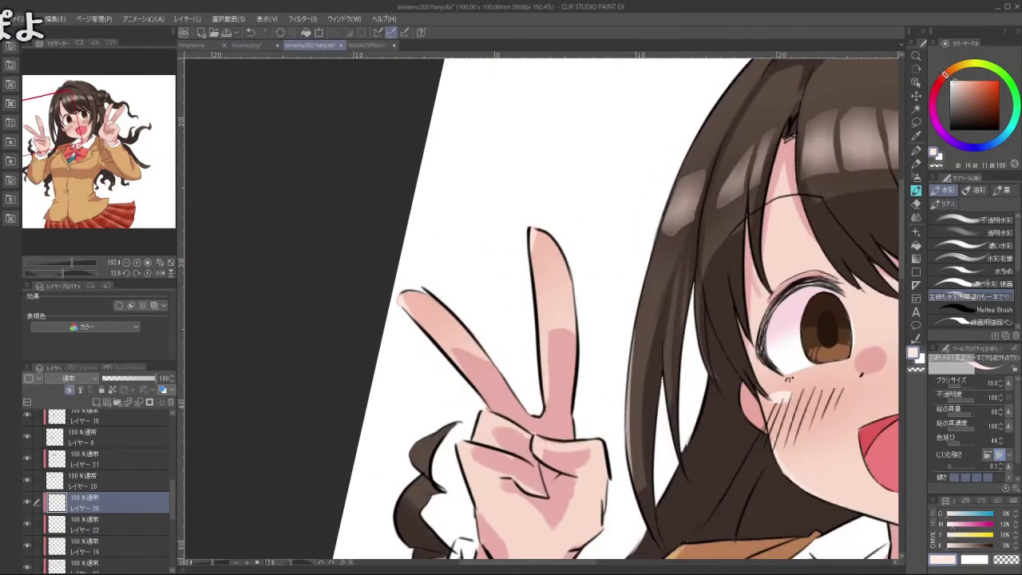
drag(581, 388, 497, 389)
drag(598, 452, 681, 451)
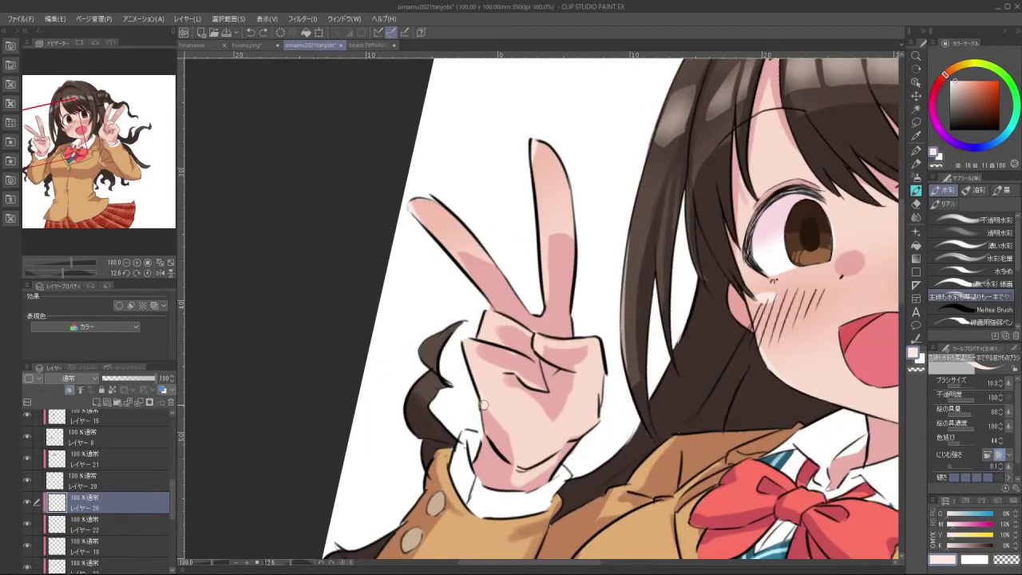
scroll(484, 432, down, 5)
scroll(543, 403, up, 4)
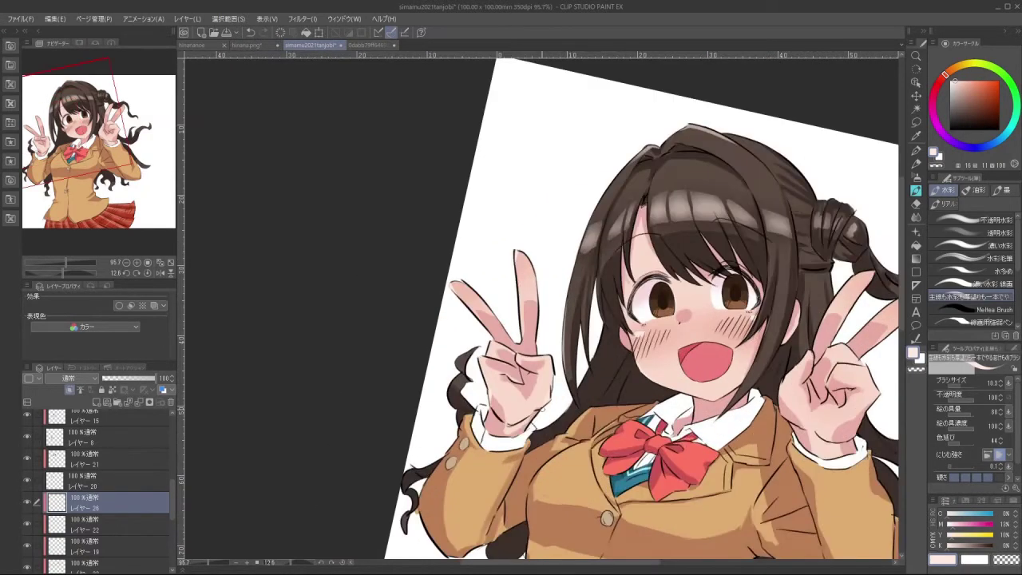
drag(602, 404, 447, 413)
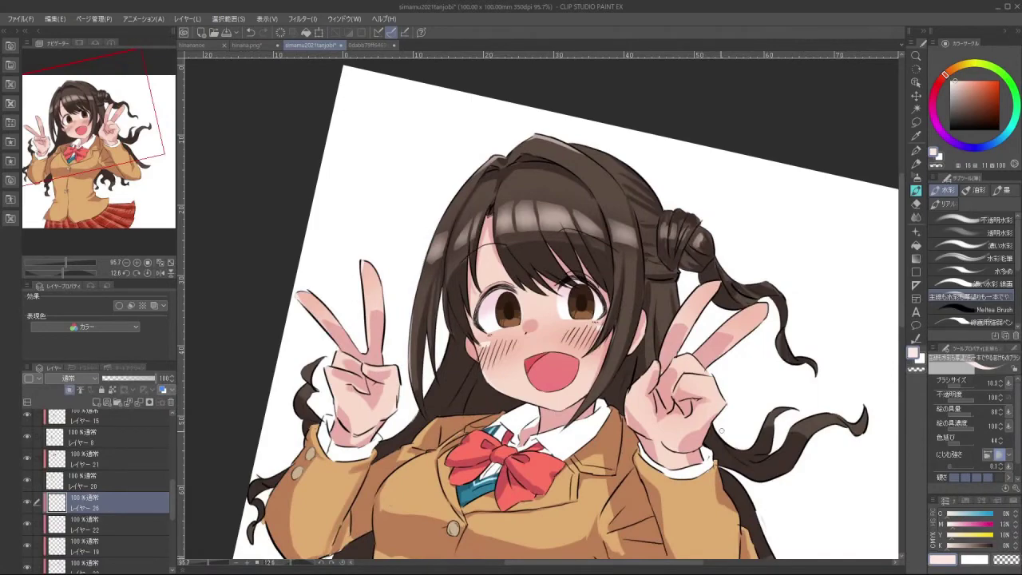
scroll(763, 409, down, 5)
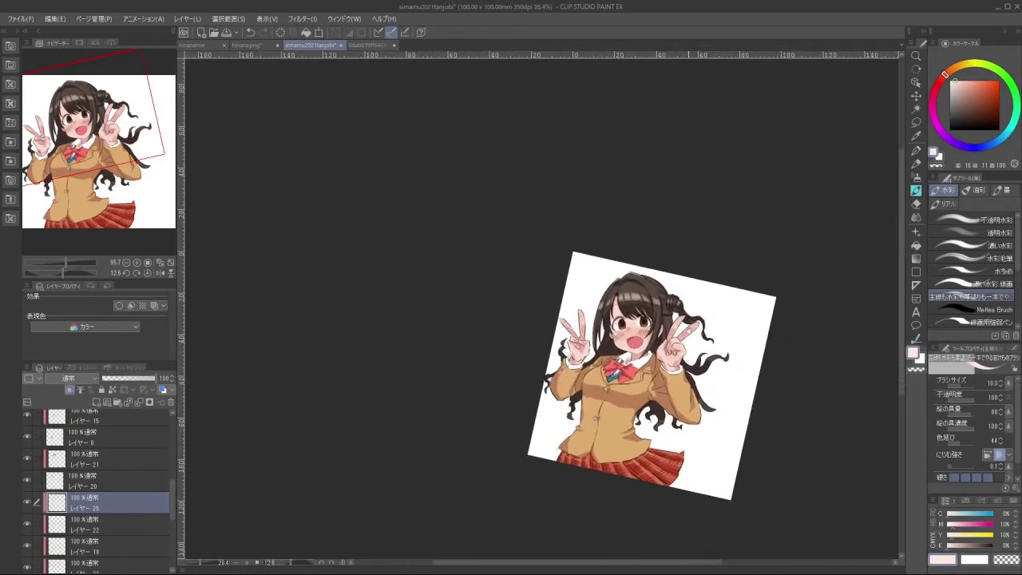
scroll(578, 350, up, 4)
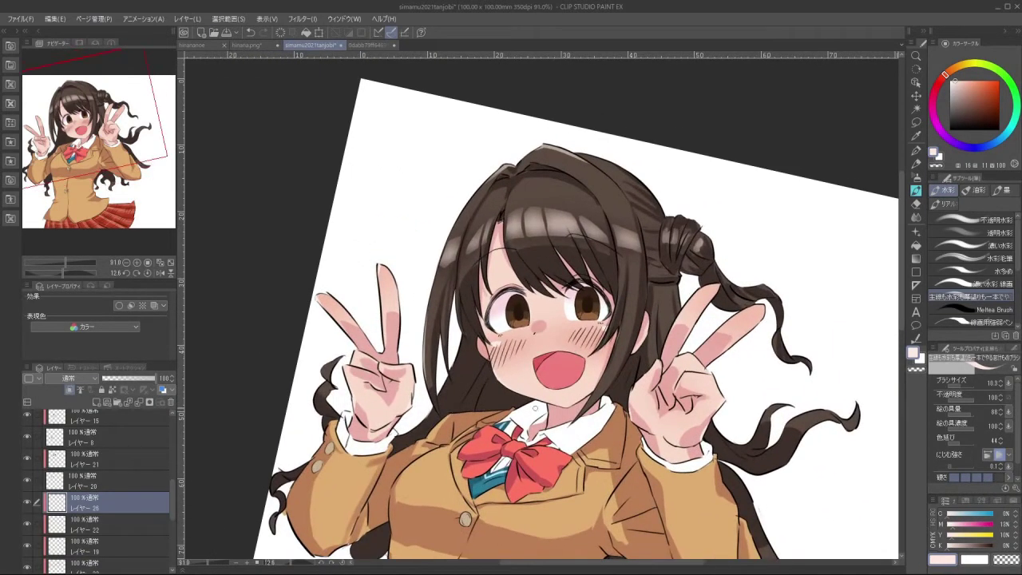
drag(444, 321, 448, 343)
drag(442, 313, 466, 464)
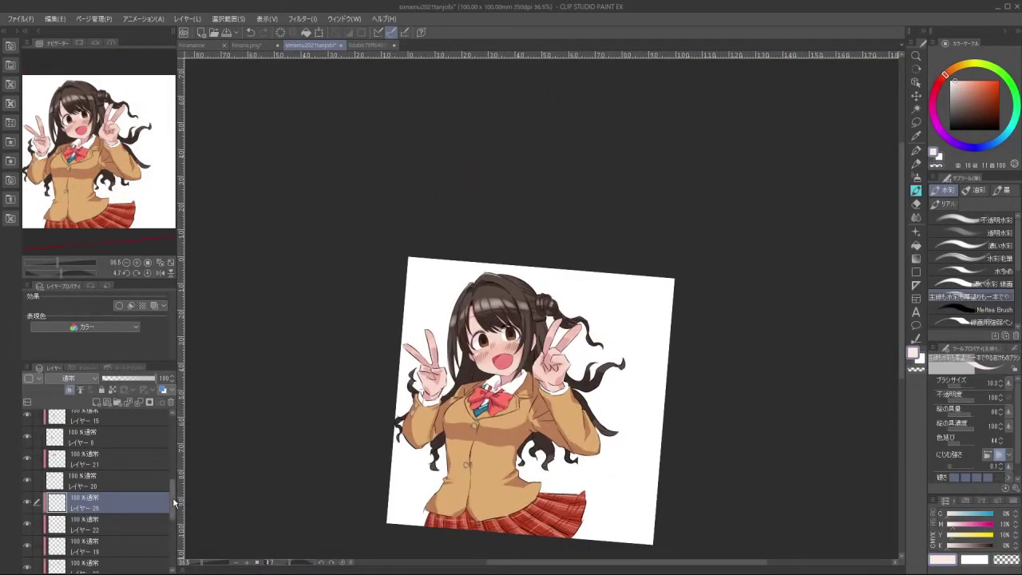
Add a new layer at the top of the stack and paint a white highlight in the upper part of each iris
scroll(124, 447, up, 3)
click(125, 417)
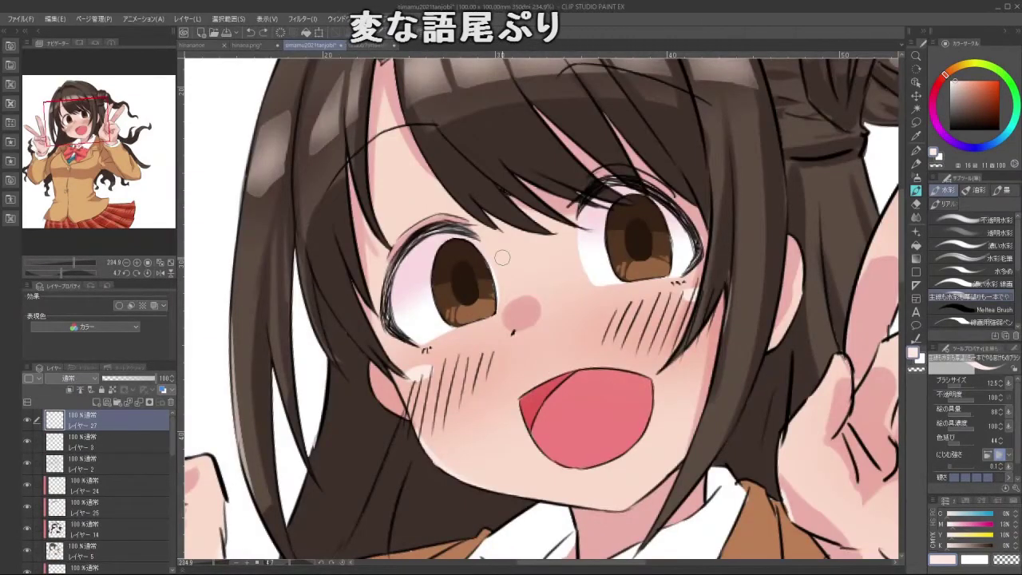
alt+click(411, 320)
drag(423, 209, 479, 215)
drag(452, 306, 439, 308)
key(ctrl+z)
key([)
scroll(568, 407, down, 4)
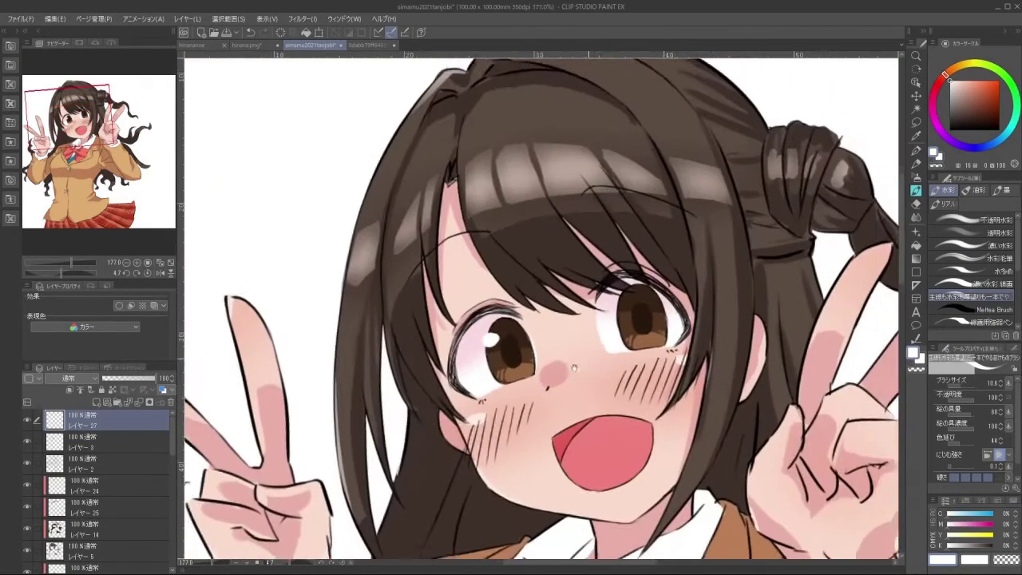
drag(527, 481, 611, 289)
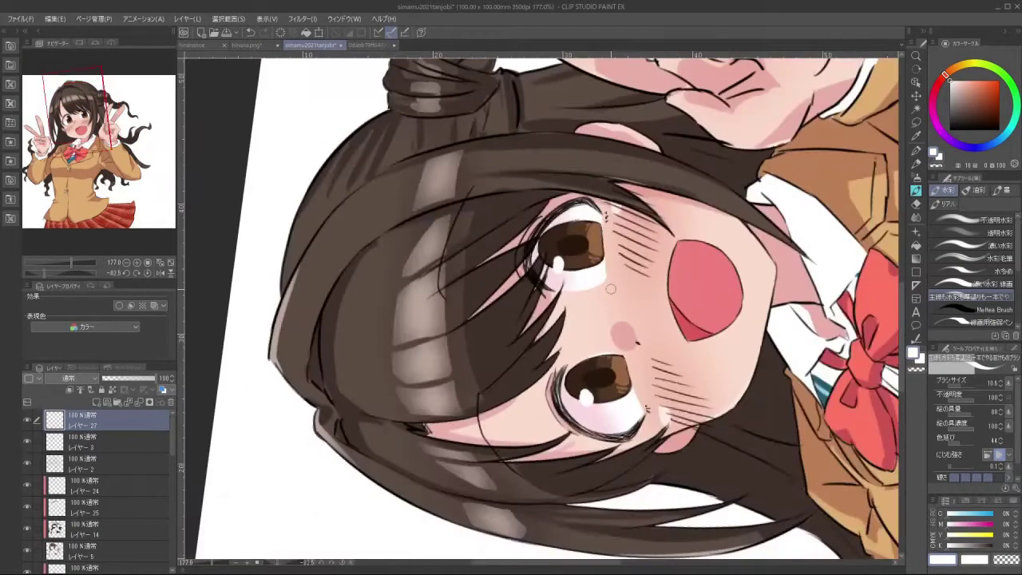
drag(594, 250, 619, 319)
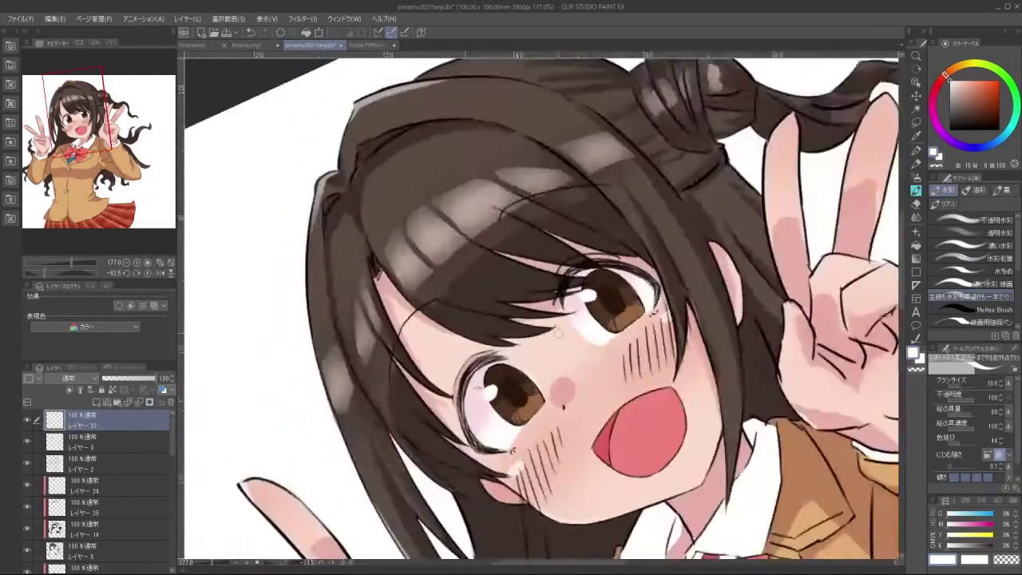
Add a smaller white highlight near the lower outer edge of each iris with a slightly smaller brush
drag(555, 342, 476, 345)
scroll(536, 384, up, 5)
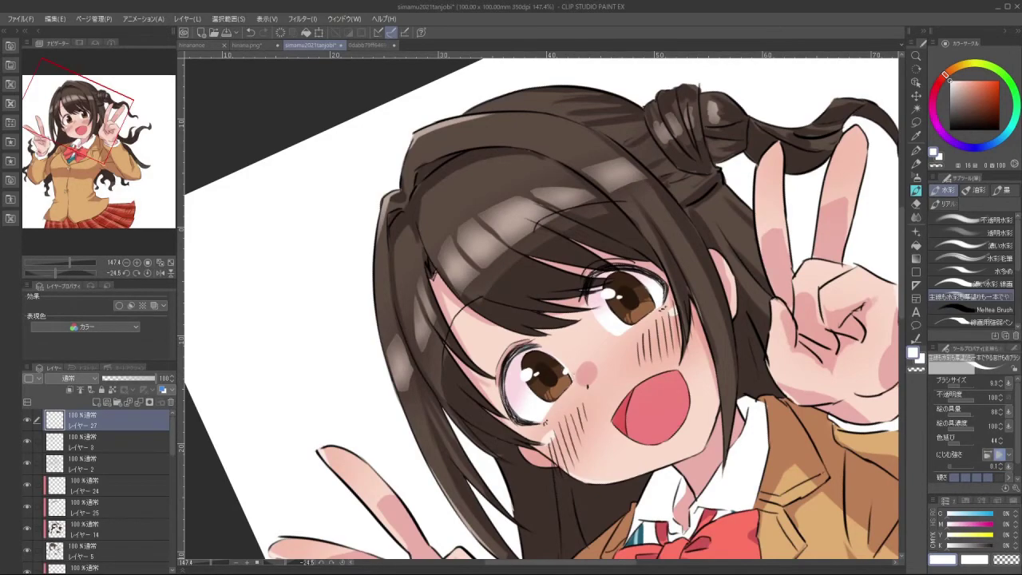
drag(483, 233, 551, 294)
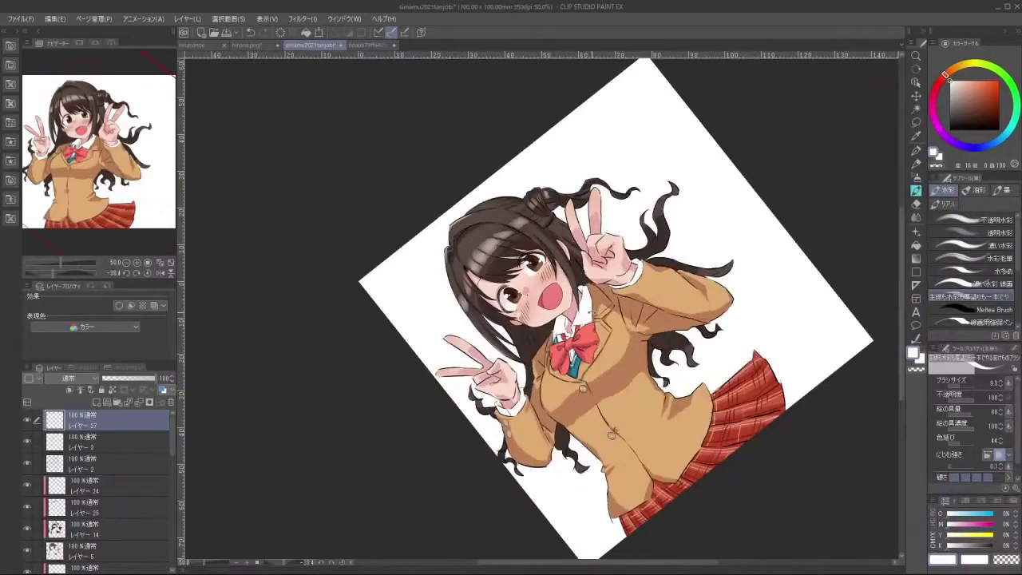
mouse_move(637, 298)
mouse_down()
mouse_move(612, 288)
mouse_move(590, 310)
mouse_move(621, 317)
mouse_move(599, 326)
mouse_up()
drag(459, 327, 474, 257)
scroll(600, 335, up, 5)
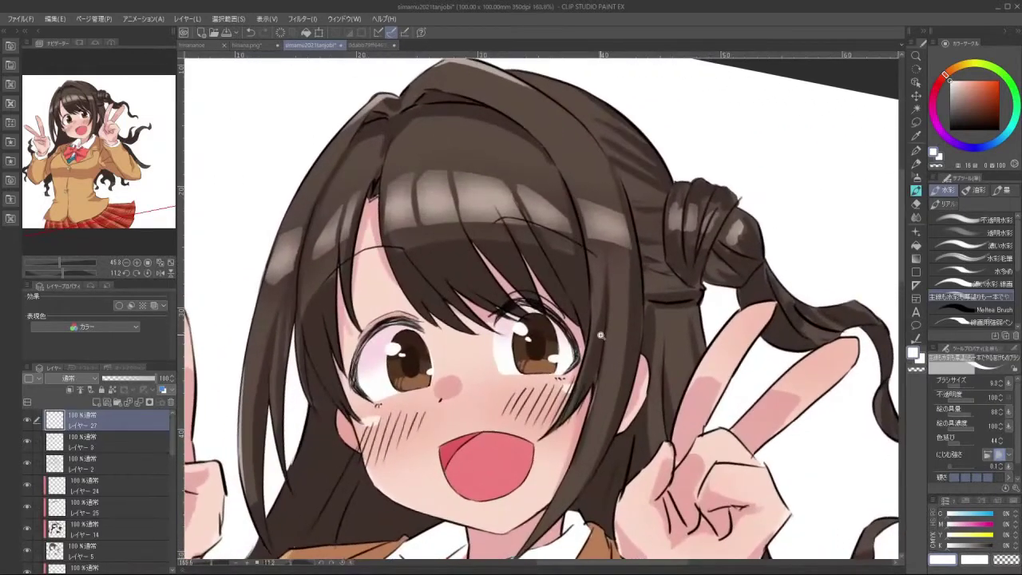
Identify the skin shading on レイヤー 12 by toggling its visibility and remove the pink shading from the nose
scroll(599, 336, down, 1)
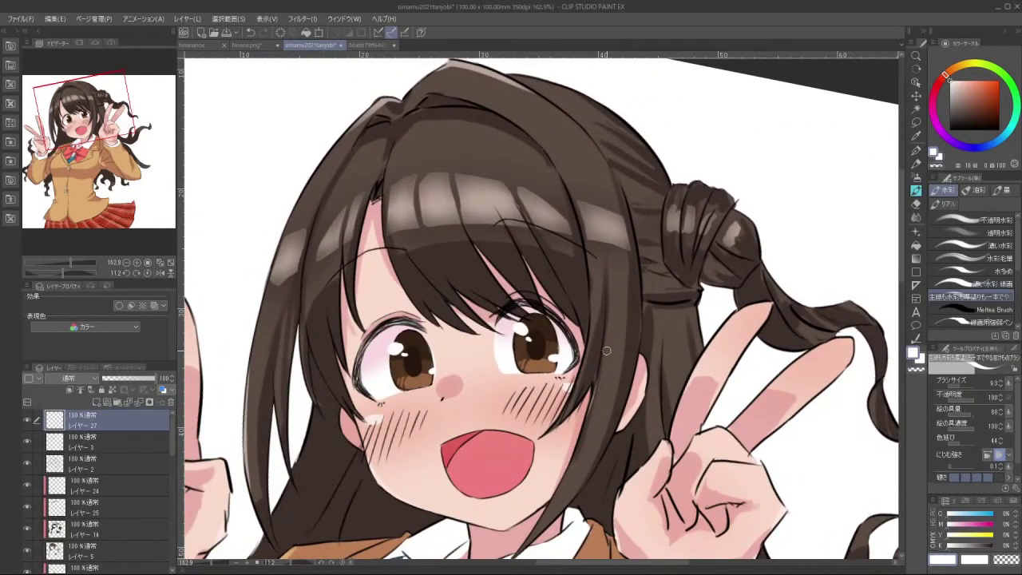
scroll(157, 480, down, 10)
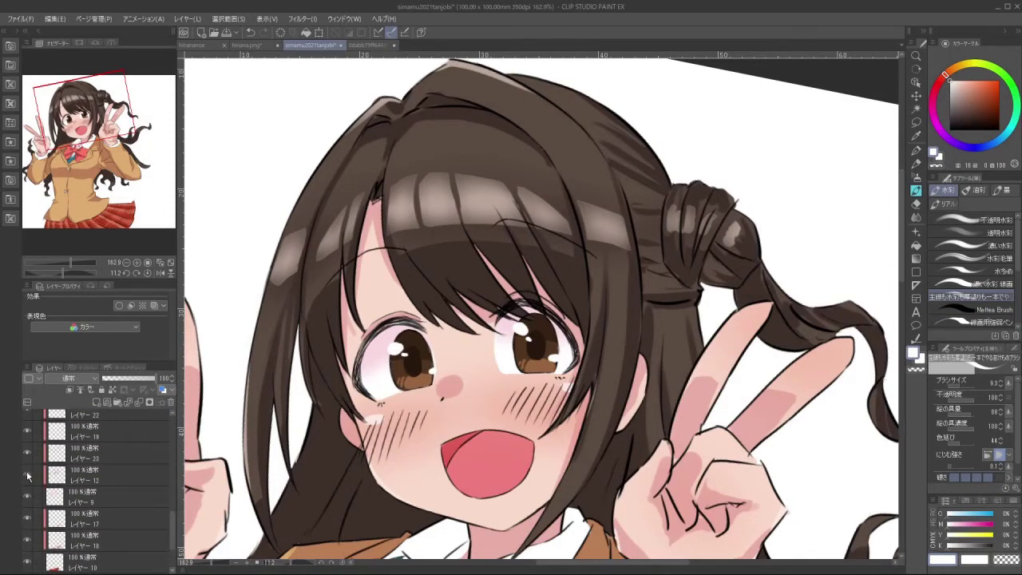
click(27, 476)
click(27, 476)
click(109, 474)
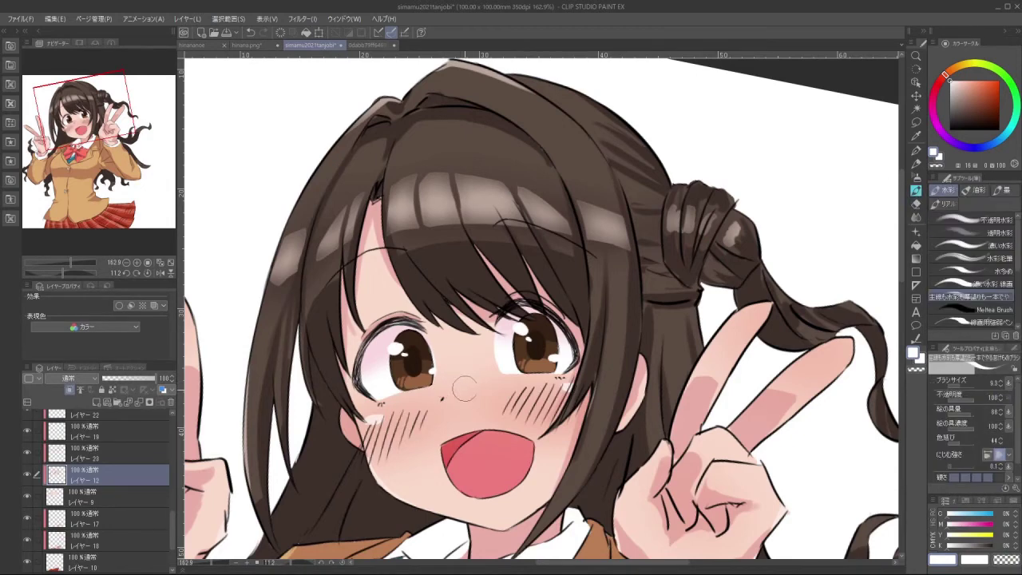
Return to the clipped skin highlight layer, sample the pale pink from the cheek and paint a round highlight on the nose
drag(174, 520, 172, 494)
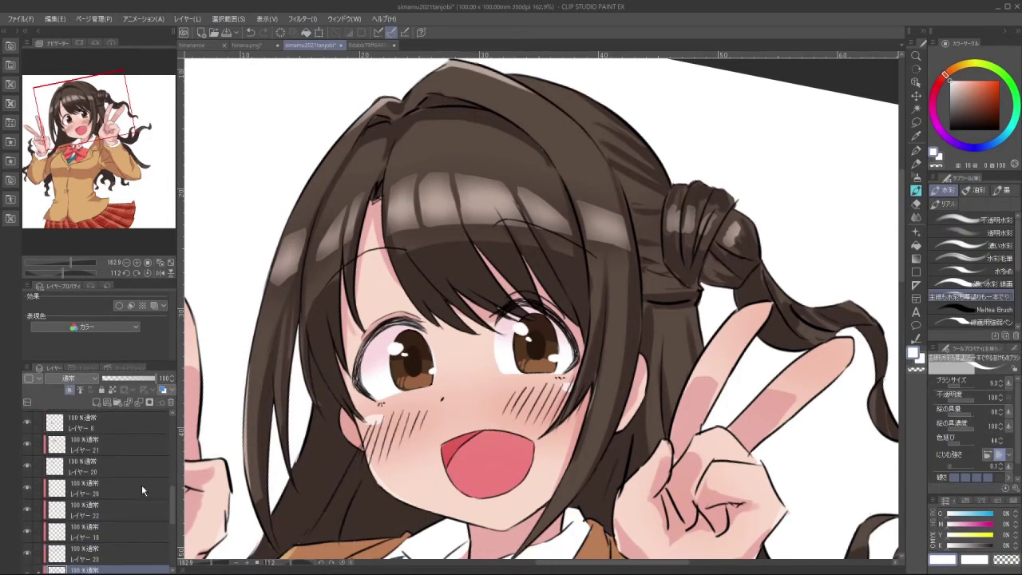
click(137, 486)
alt+click(375, 416)
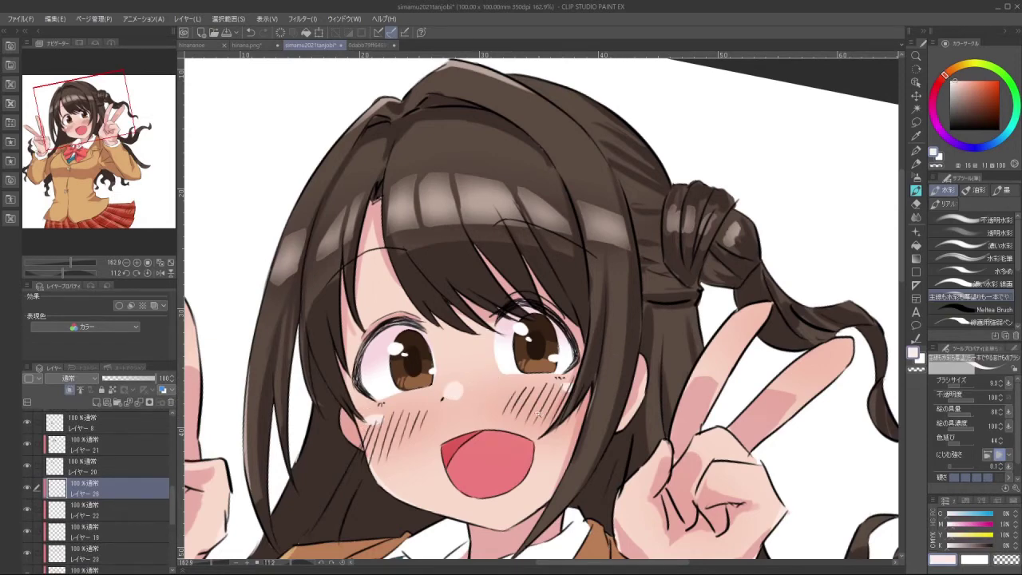
scroll(537, 413, down, 5)
scroll(548, 419, up, 3)
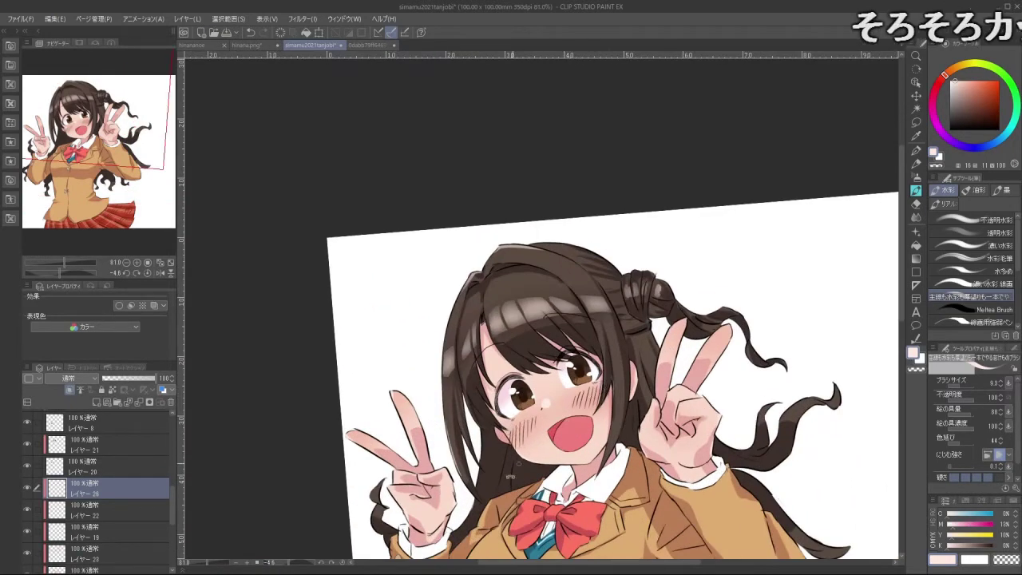
Reduce the brush size to about 5.8 and add small pale highlights around the mouth and chin
drag(511, 477, 620, 155)
drag(584, 397, 639, 288)
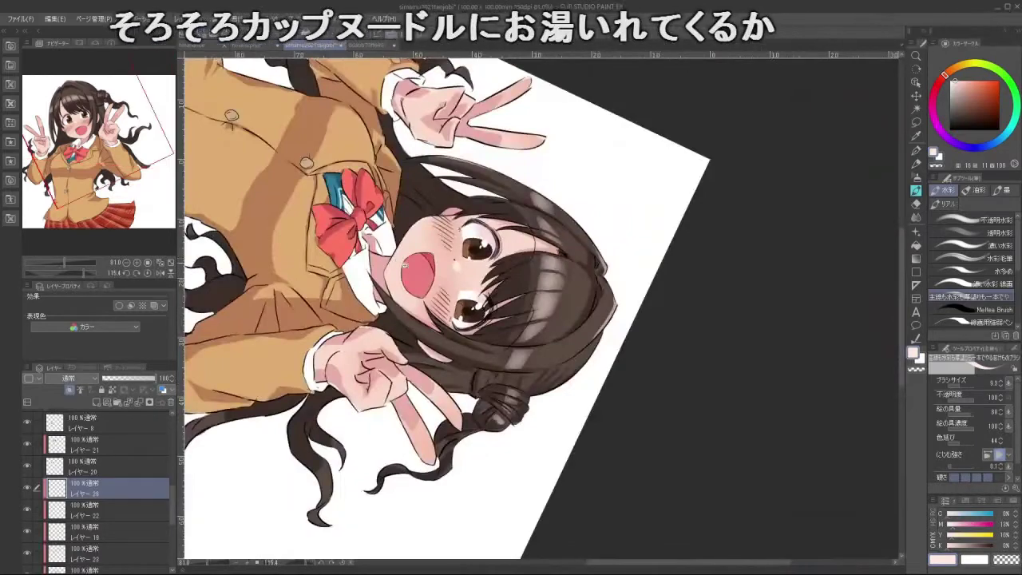
scroll(400, 277, up, 3)
drag(402, 277, 556, 450)
click(621, 453)
scroll(529, 387, down, 5)
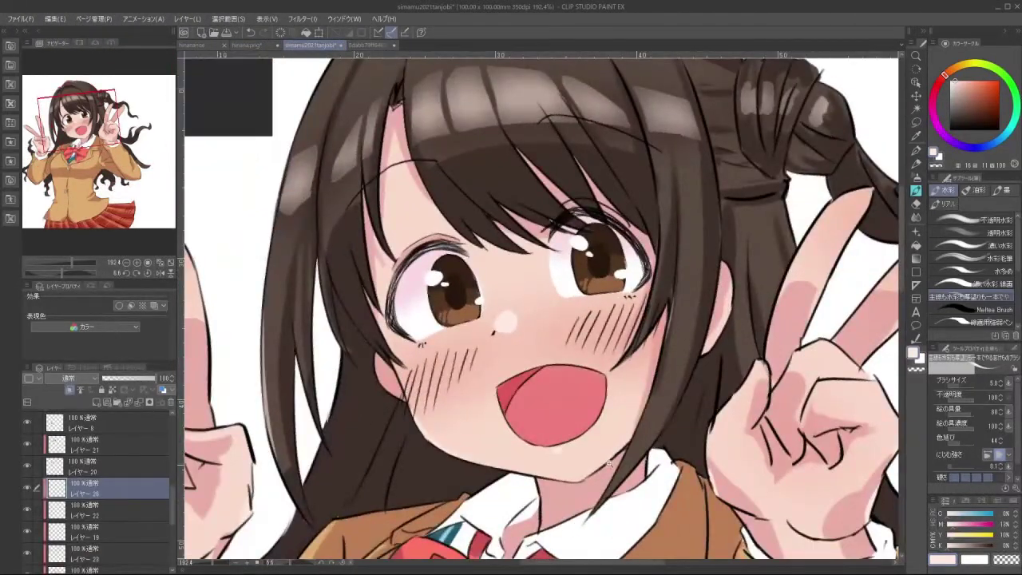
Review the nose, cheek and eye highlights against the whole illustration at several zoom levels and rotations
mouse_move(520, 388)
mouse_down()
mouse_move(591, 393)
mouse_move(662, 337)
mouse_move(337, 508)
mouse_up()
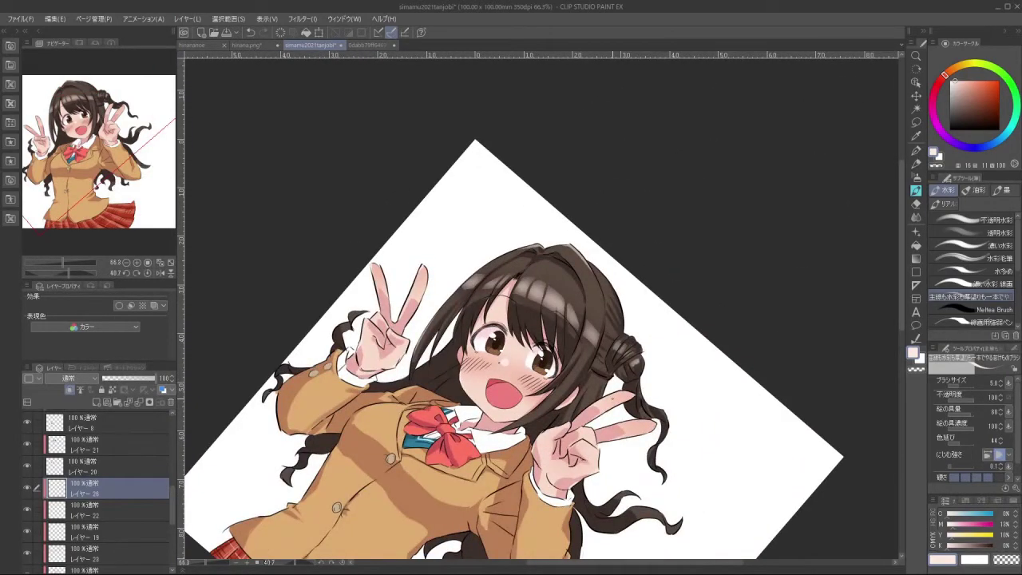
drag(574, 484, 639, 461)
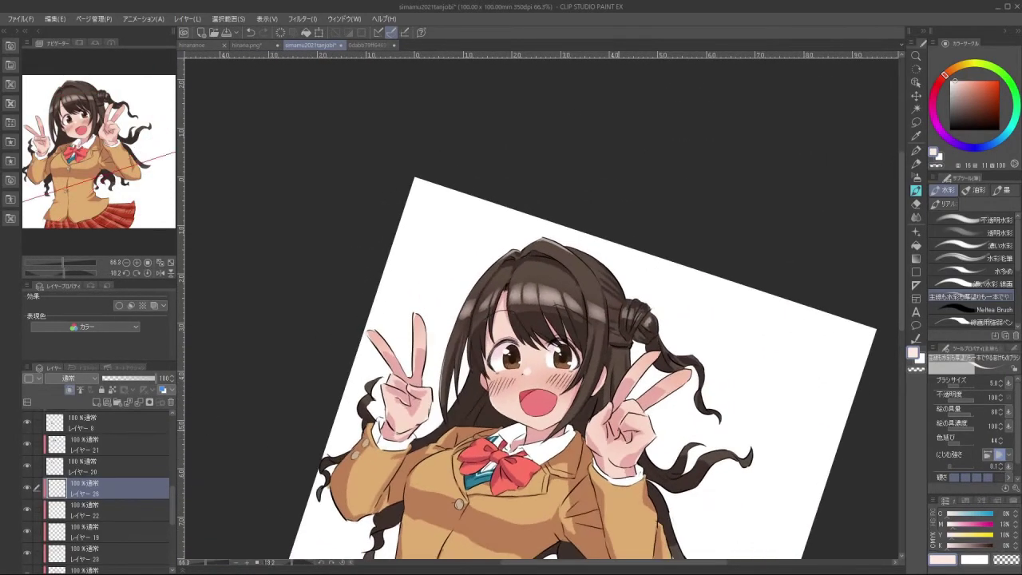
drag(595, 366, 667, 363)
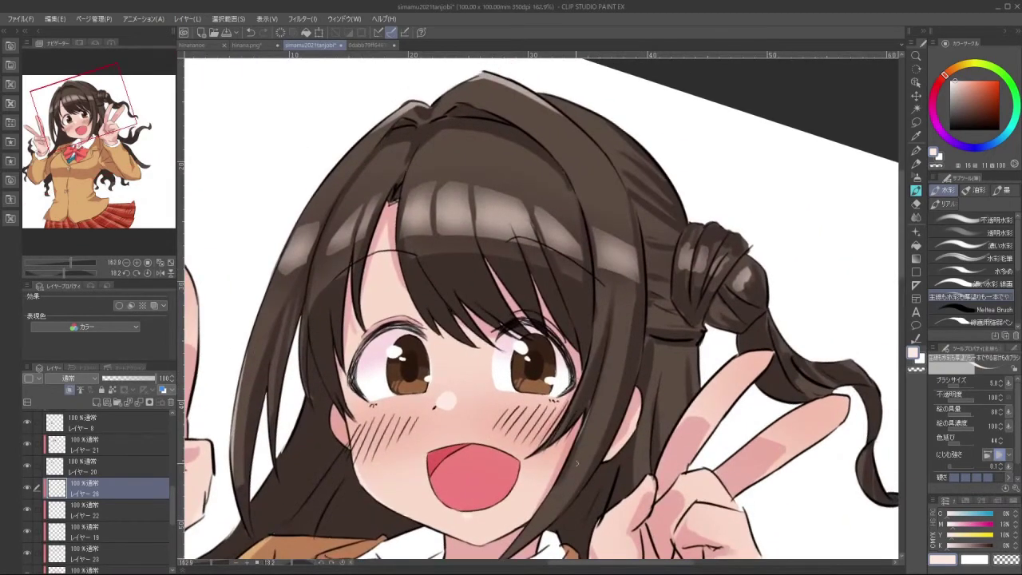
drag(574, 365, 600, 330)
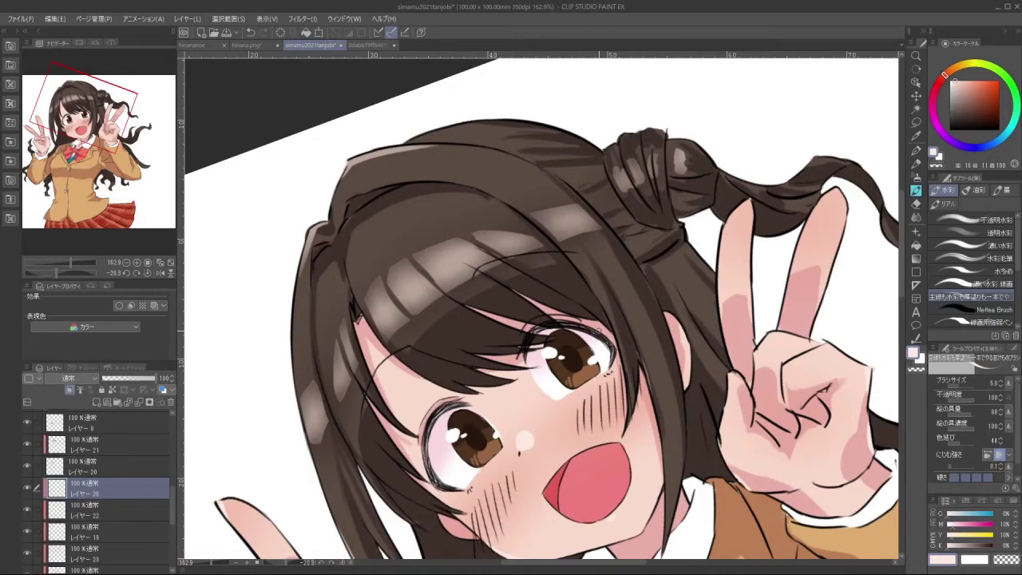
drag(736, 366, 656, 476)
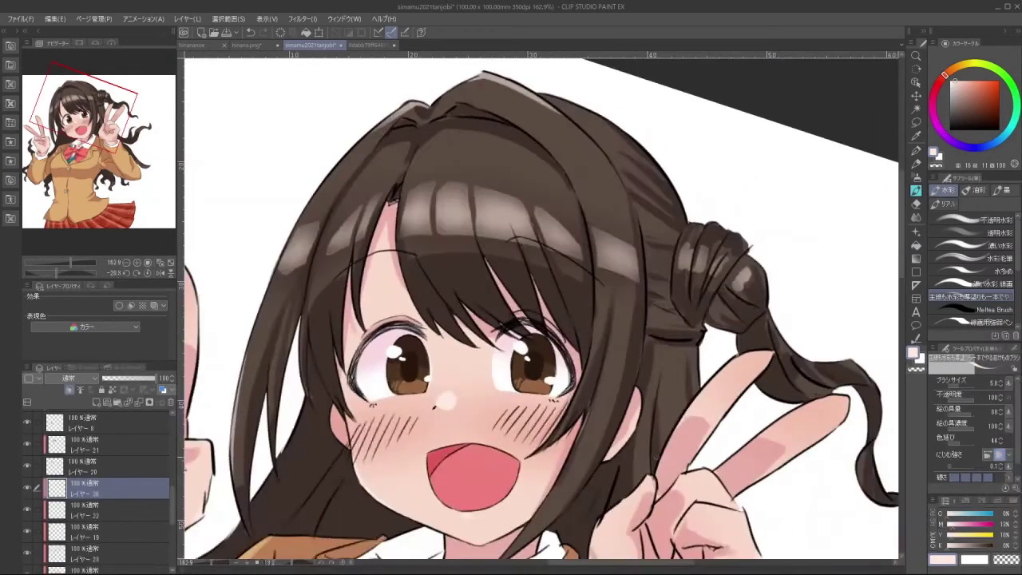
drag(672, 437, 588, 438)
drag(690, 397, 660, 305)
scroll(531, 357, up, 5)
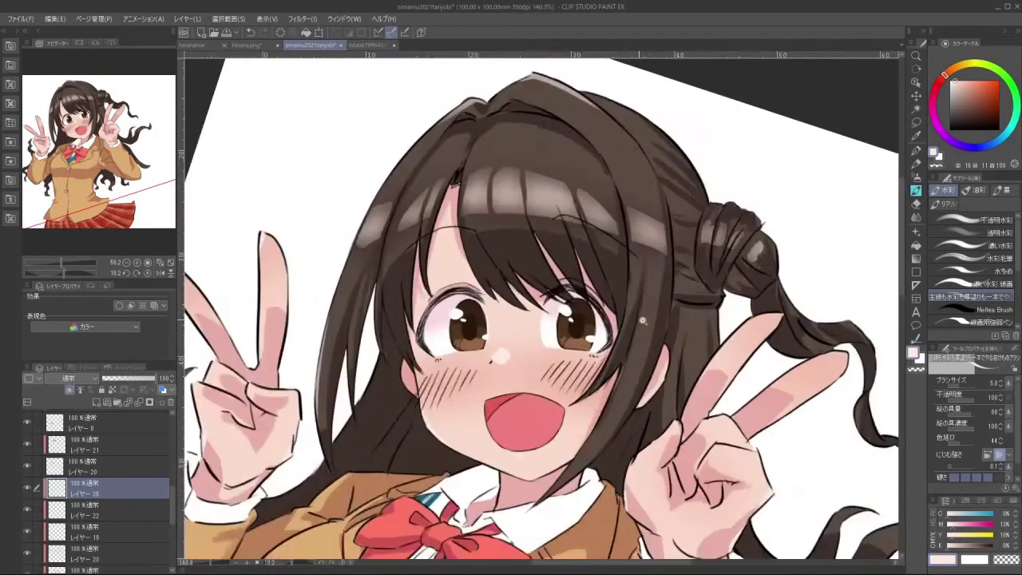
Add a new layer directly beneath レイヤー 10, above the hidden sketch layer レイヤー 4
drag(174, 487, 182, 570)
click(115, 497)
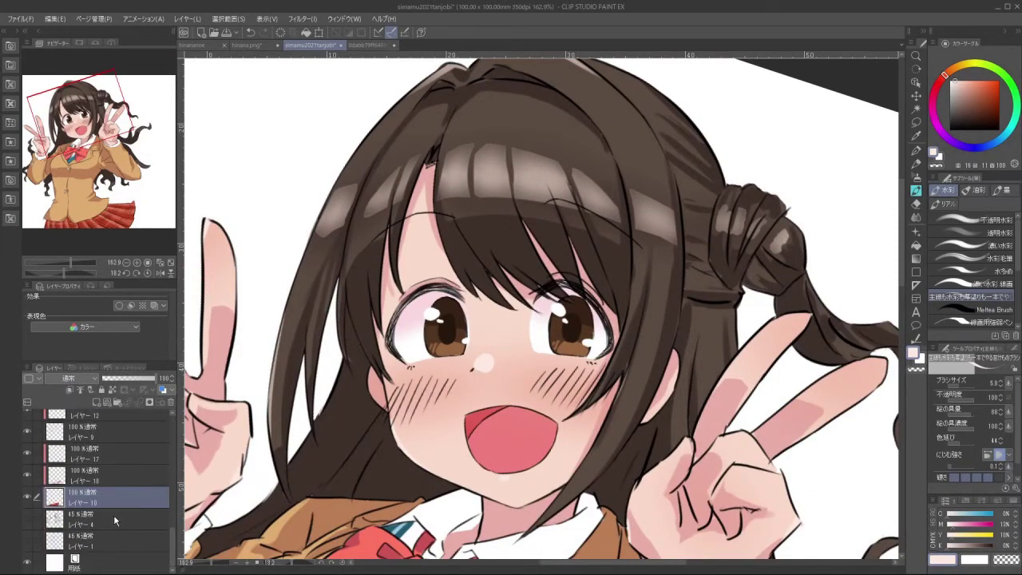
click(101, 404)
scroll(623, 463, down, 3)
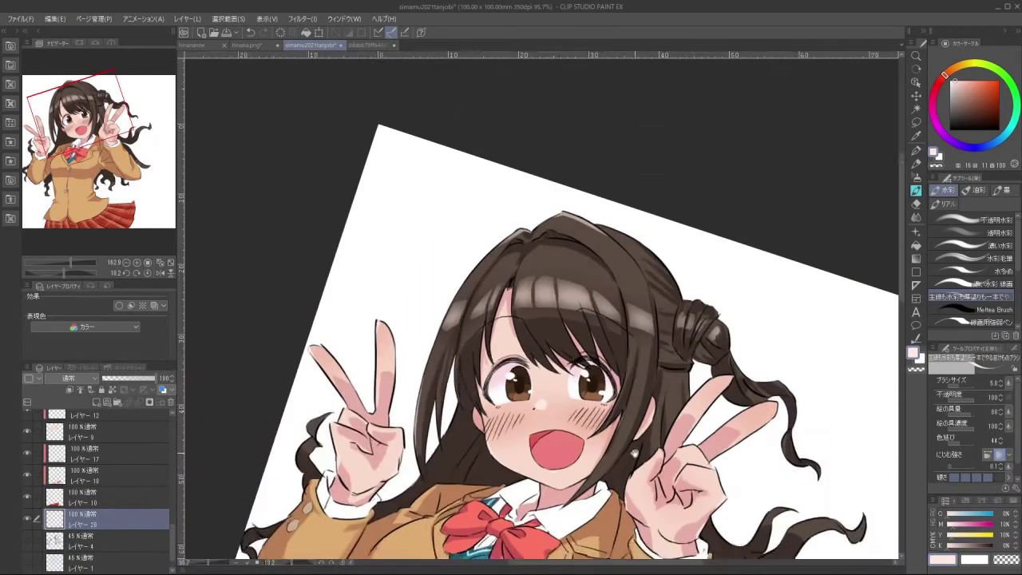
Sample the collar's white, shift it to a pale pink and shade the shirt collar and cuffs at brush size 31.4
drag(623, 465, 582, 381)
scroll(569, 386, up, 1)
alt+click(469, 405)
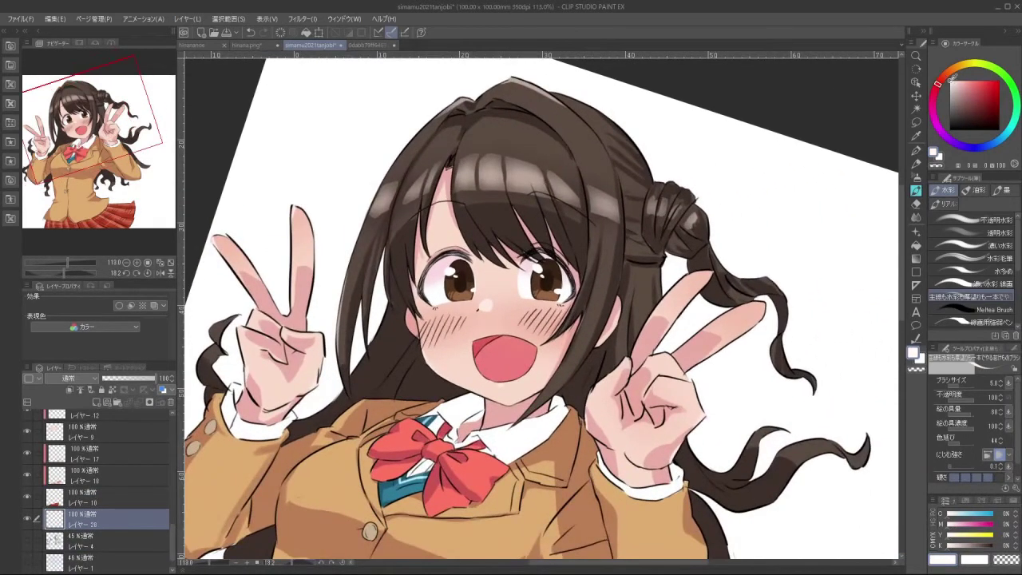
drag(970, 79, 959, 78)
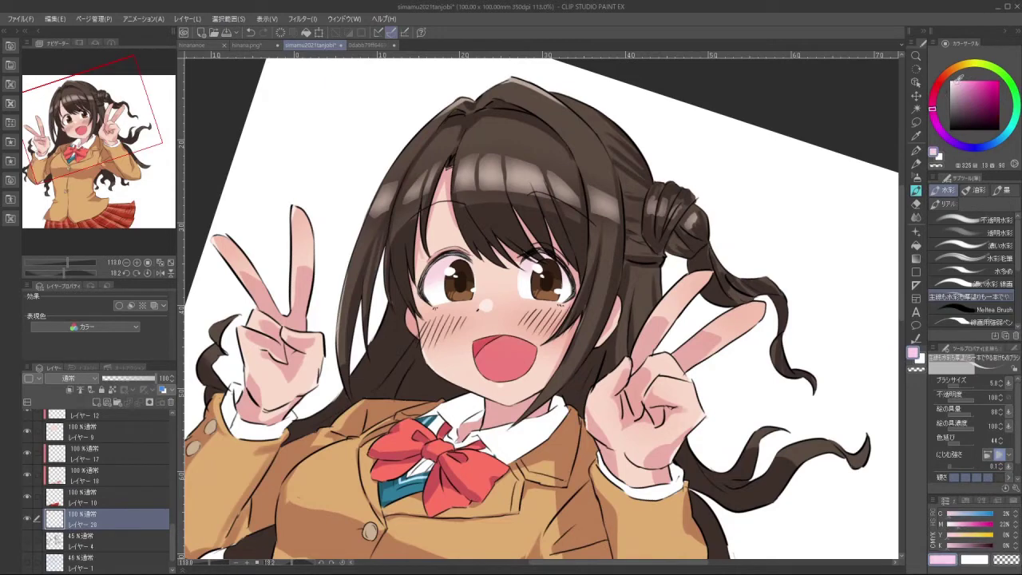
mouse_move(471, 393)
mouse_down()
mouse_move(480, 394)
mouse_move(456, 412)
mouse_up()
key(ctrl+z)
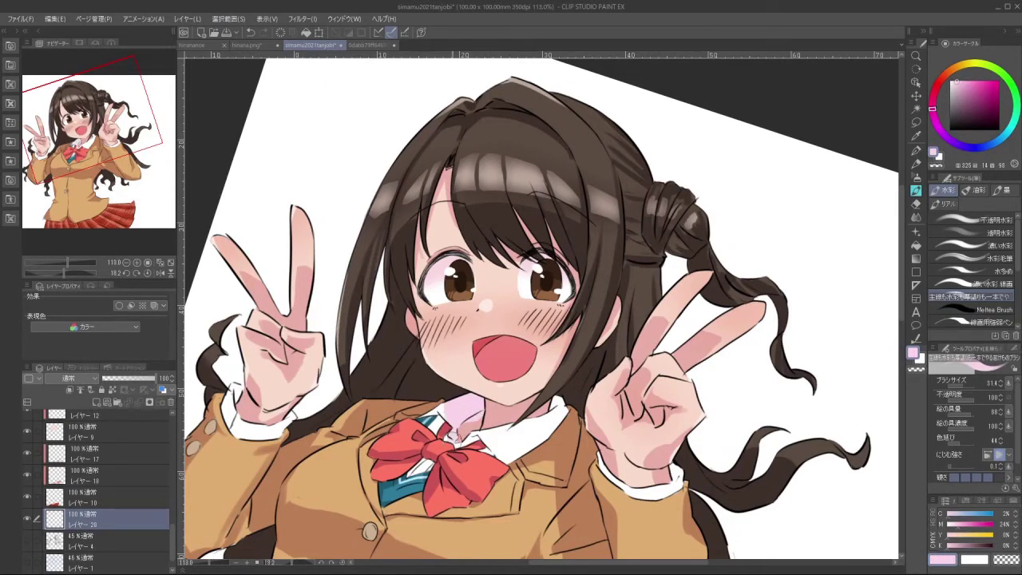
key(ctrl+z)
mouse_move(479, 436)
mouse_down()
mouse_move(569, 411)
mouse_move(552, 415)
mouse_up()
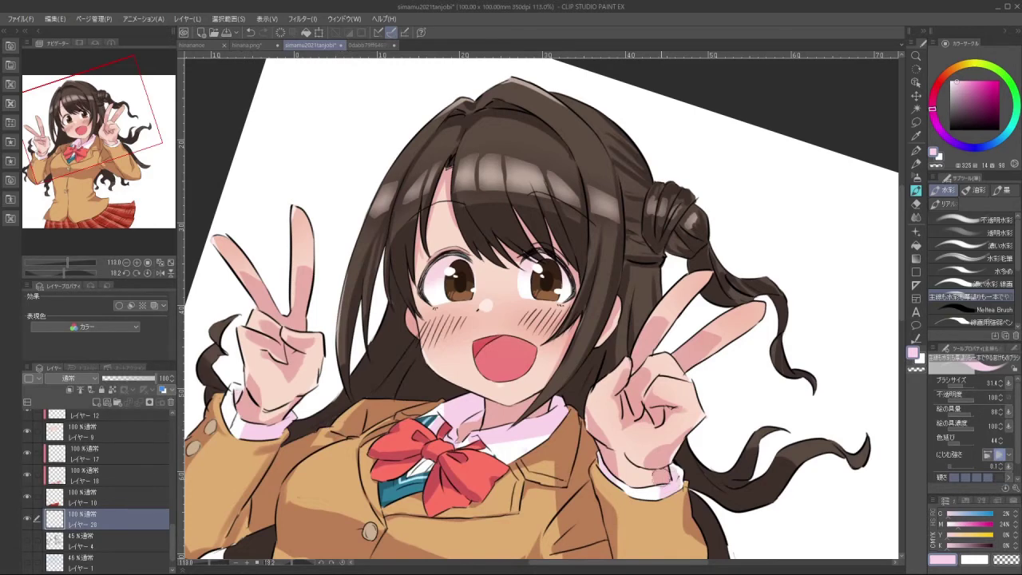
Inspect the face and toggle the visibility of レイヤー 22, 19, 26 and 21 to identify which layers hold the eyes
drag(701, 361, 650, 382)
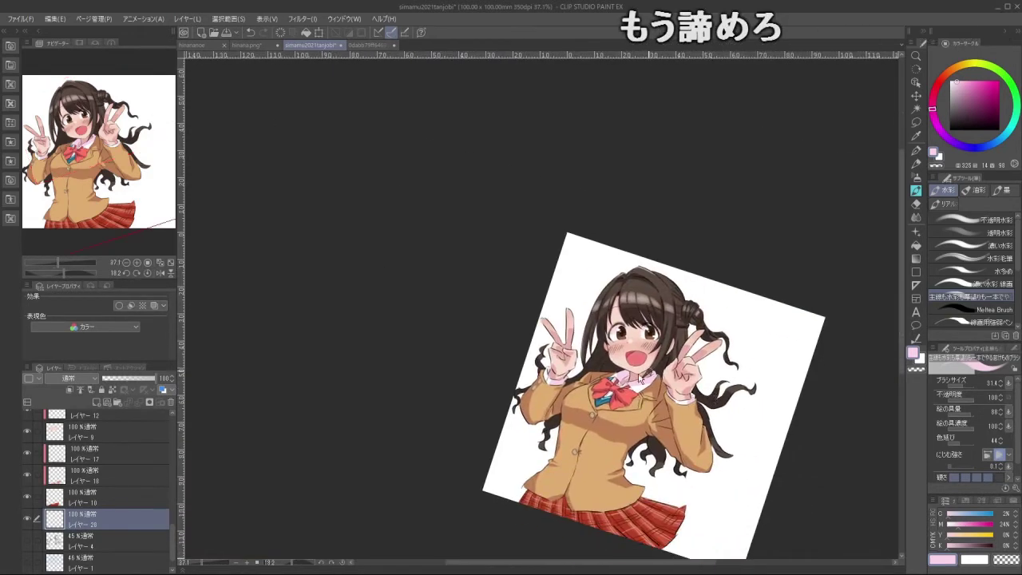
scroll(639, 380, up, 4)
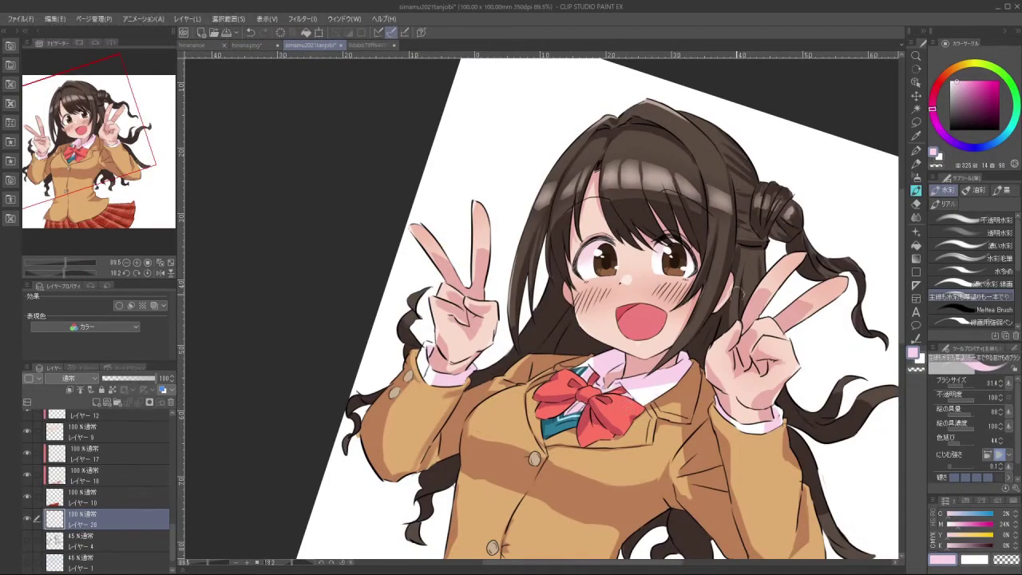
drag(730, 347, 711, 279)
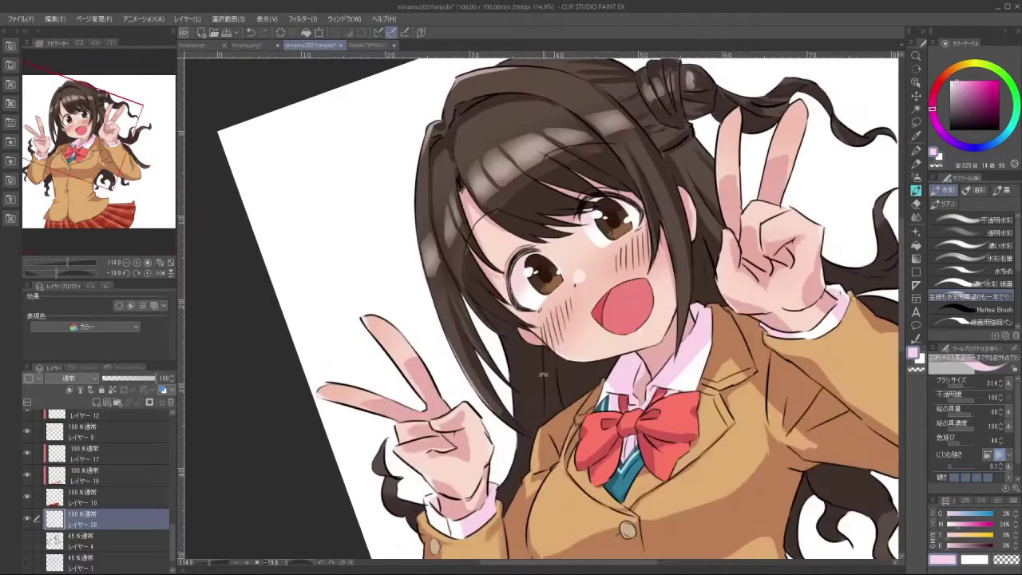
drag(543, 375, 488, 352)
drag(692, 313, 740, 321)
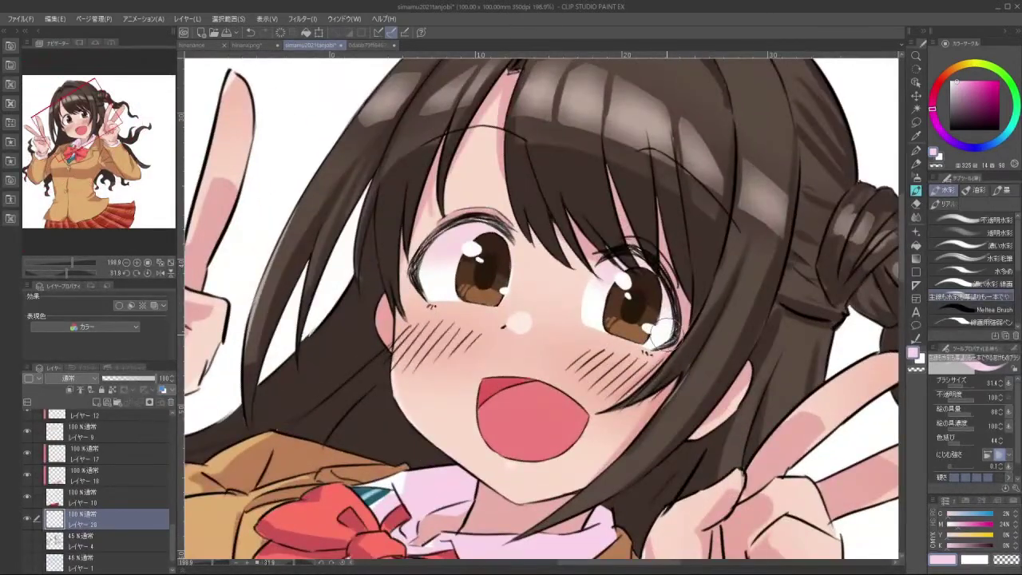
drag(174, 546, 174, 515)
click(28, 482)
click(28, 481)
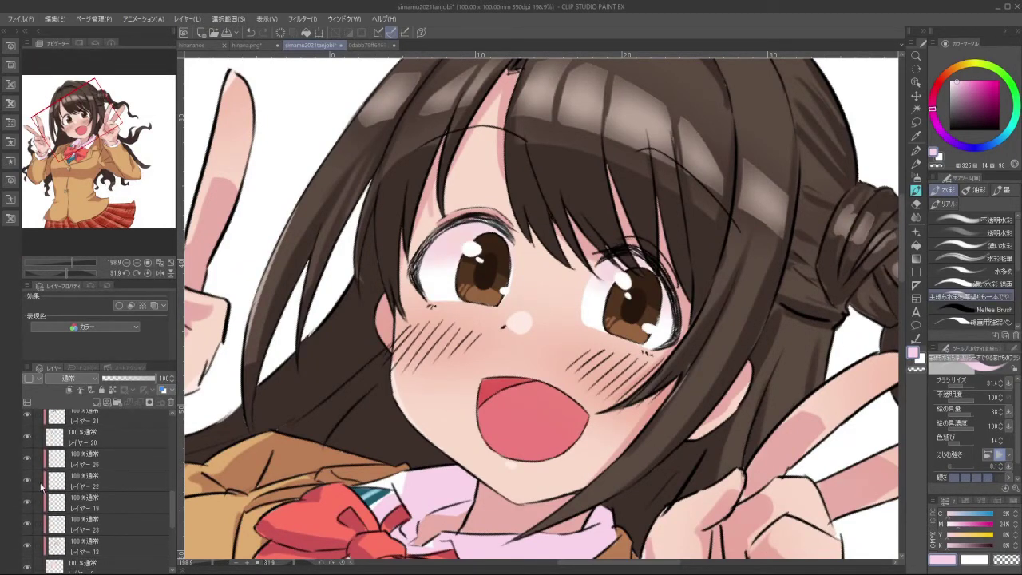
click(29, 503)
click(29, 503)
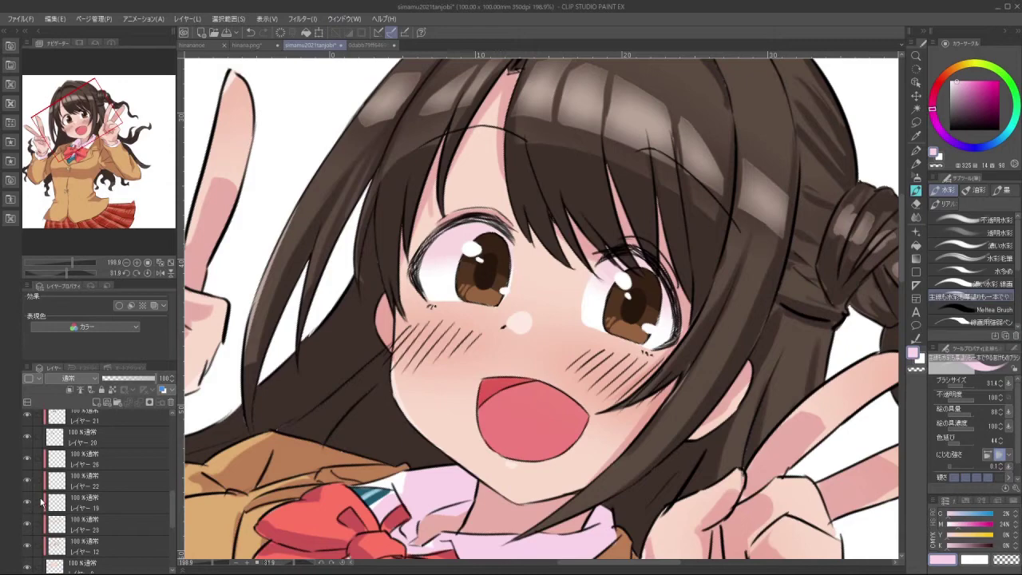
click(28, 460)
click(28, 460)
click(27, 460)
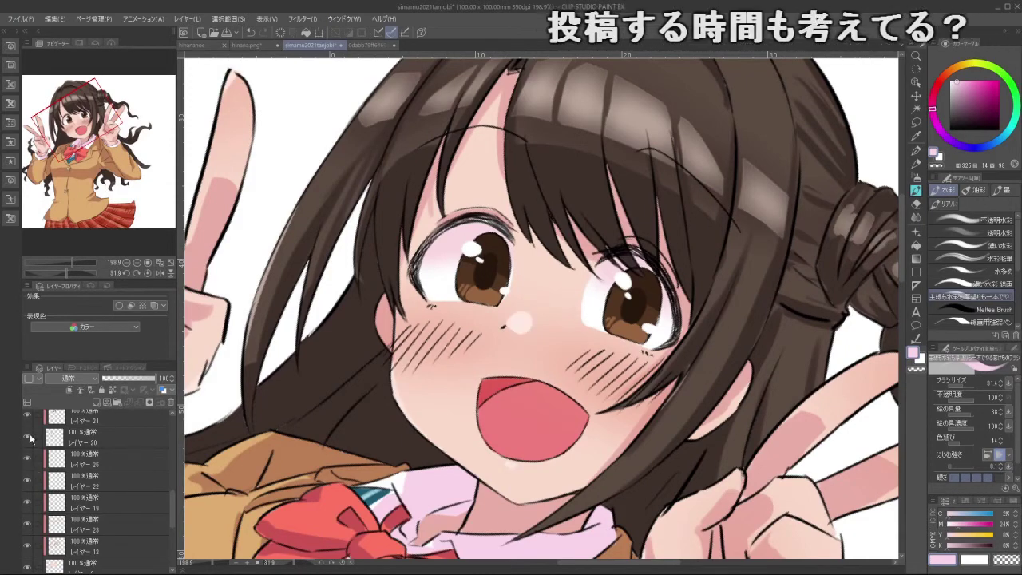
click(27, 416)
click(27, 416)
Select レイヤー 21 together with レイヤー 20, checking レイヤー 20 and レイヤー 8 by toggling their visibility
click(78, 419)
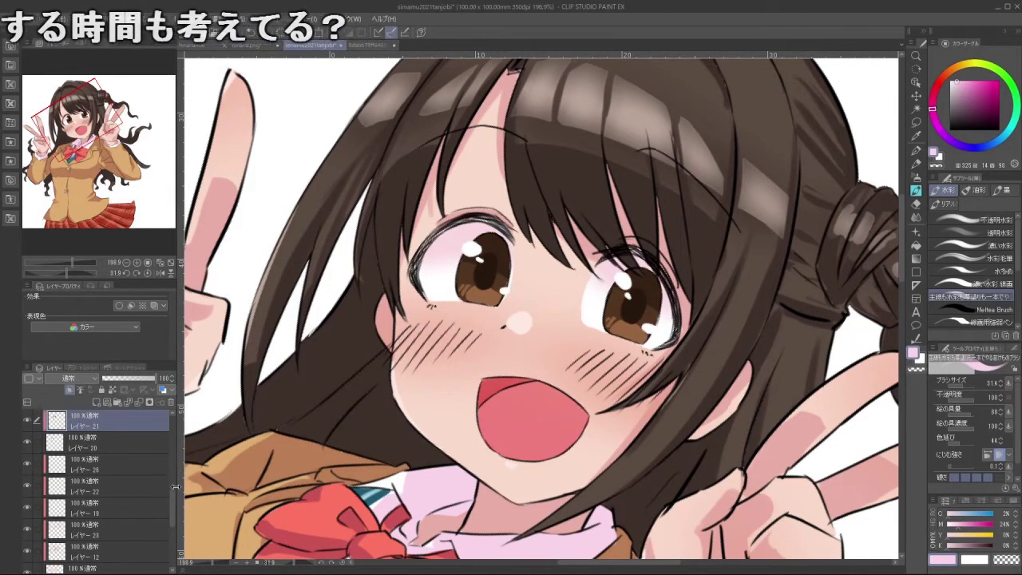
scroll(96, 487, up, 2)
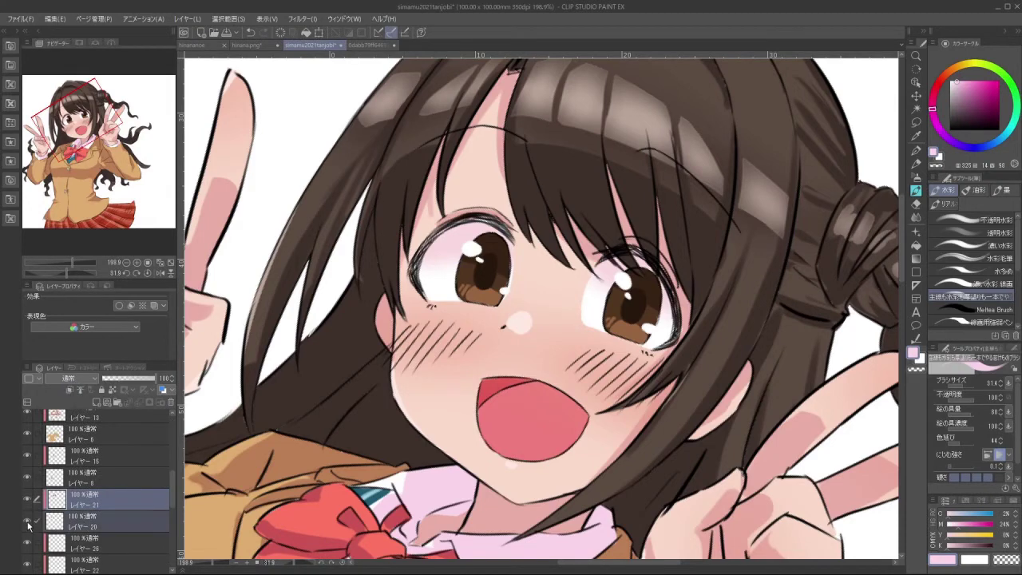
click(28, 522)
click(28, 523)
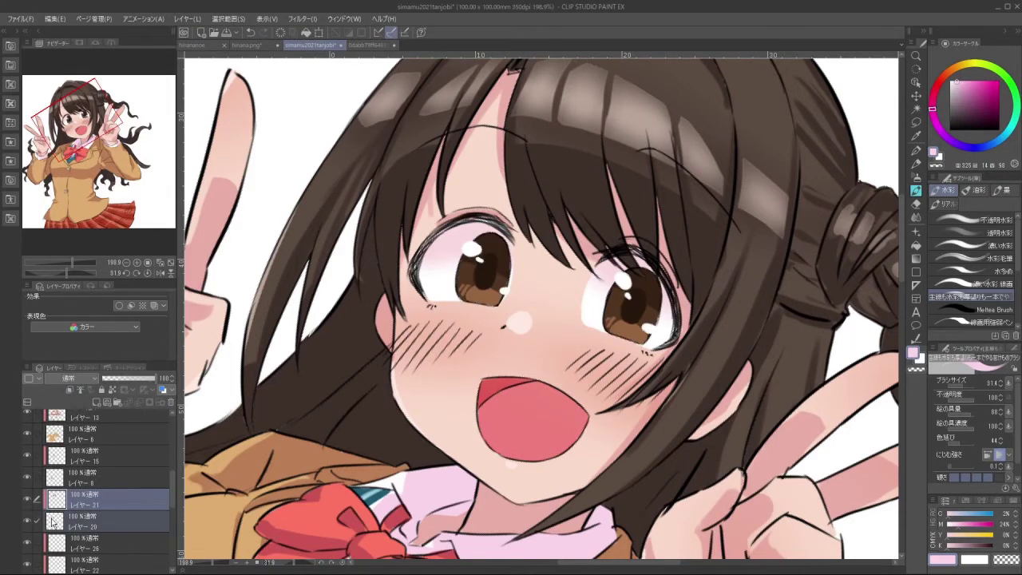
click(28, 478)
click(28, 477)
Lasso the iris of the eye nearer the hair bun, include レイヤー 3, shift the iris outward and clear the selection
click(917, 122)
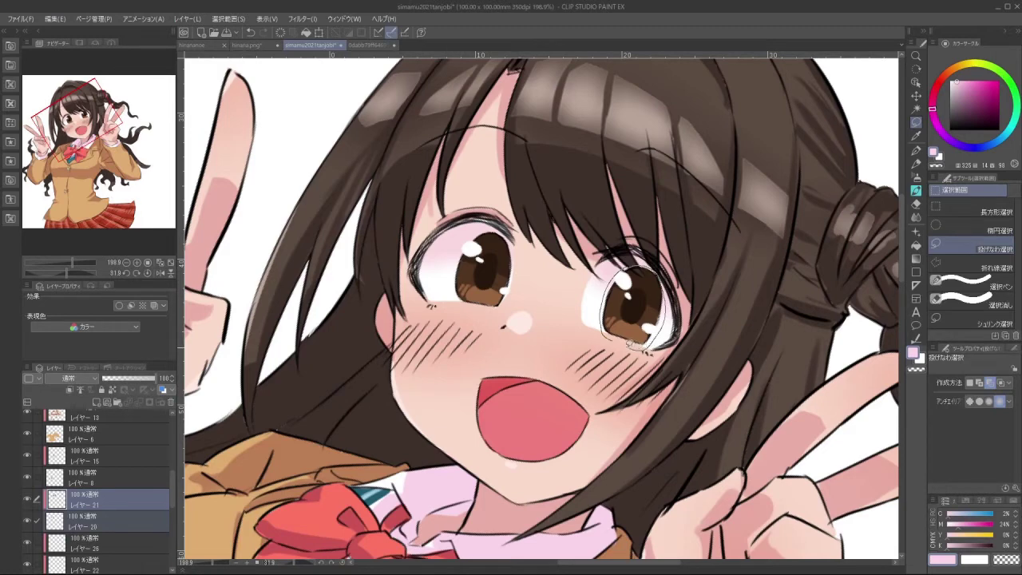
drag(643, 349, 625, 331)
drag(174, 496, 172, 420)
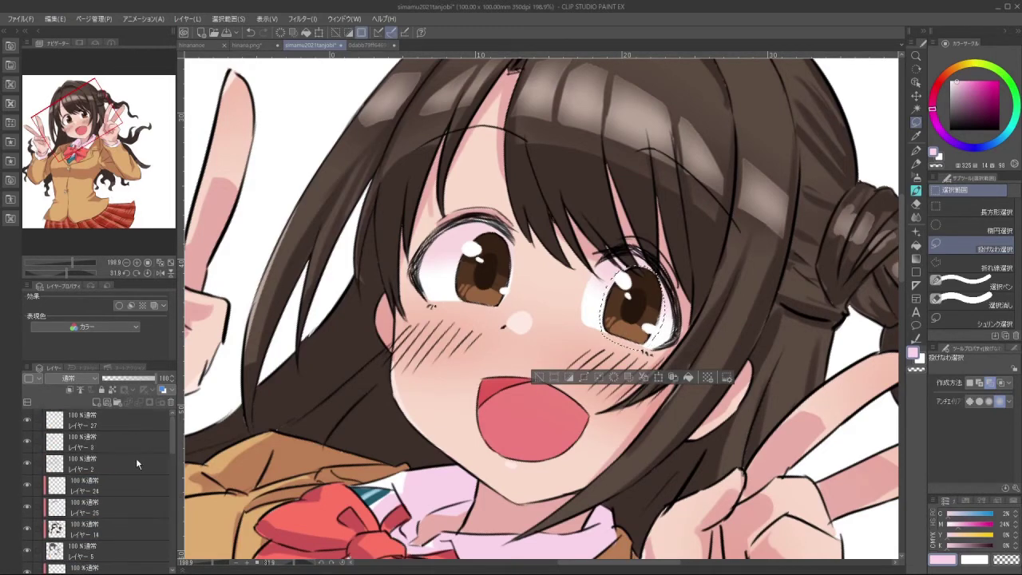
click(161, 433)
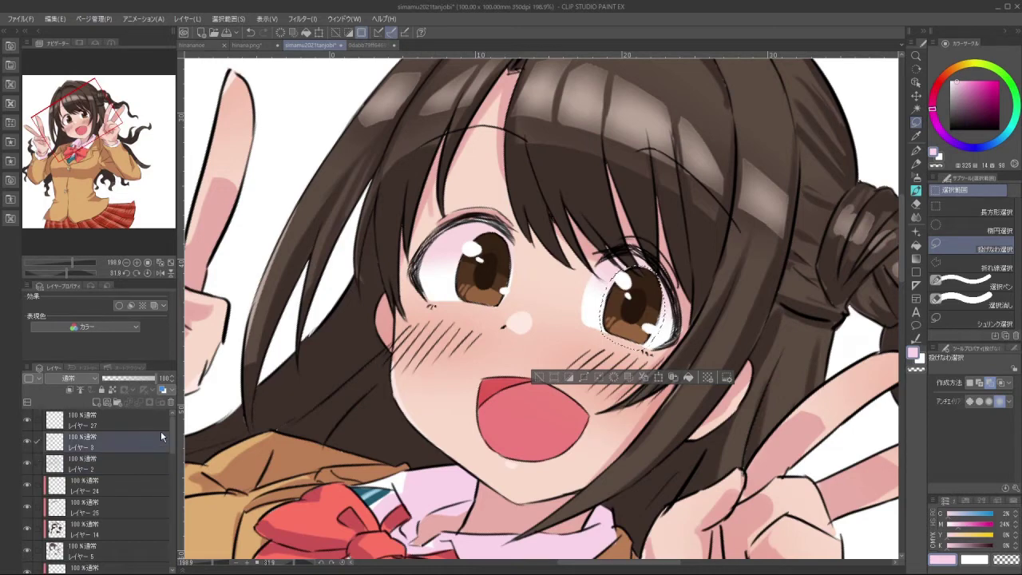
click(660, 378)
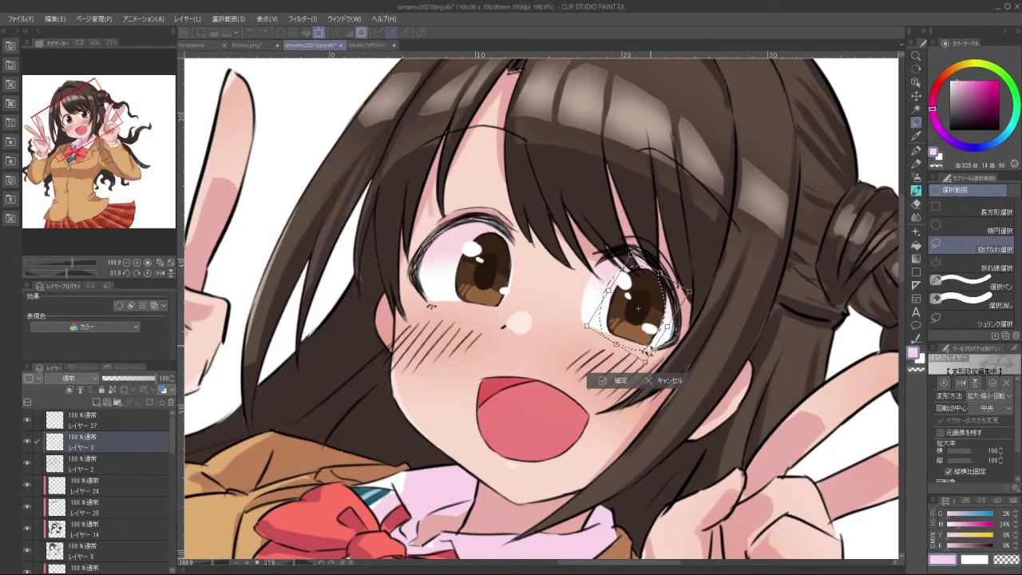
click(605, 387)
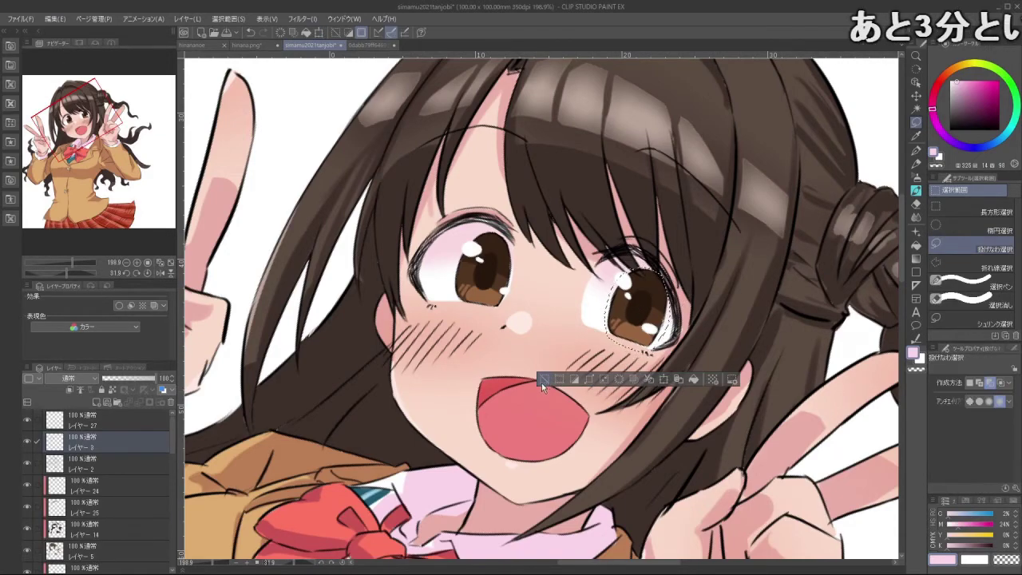
click(546, 384)
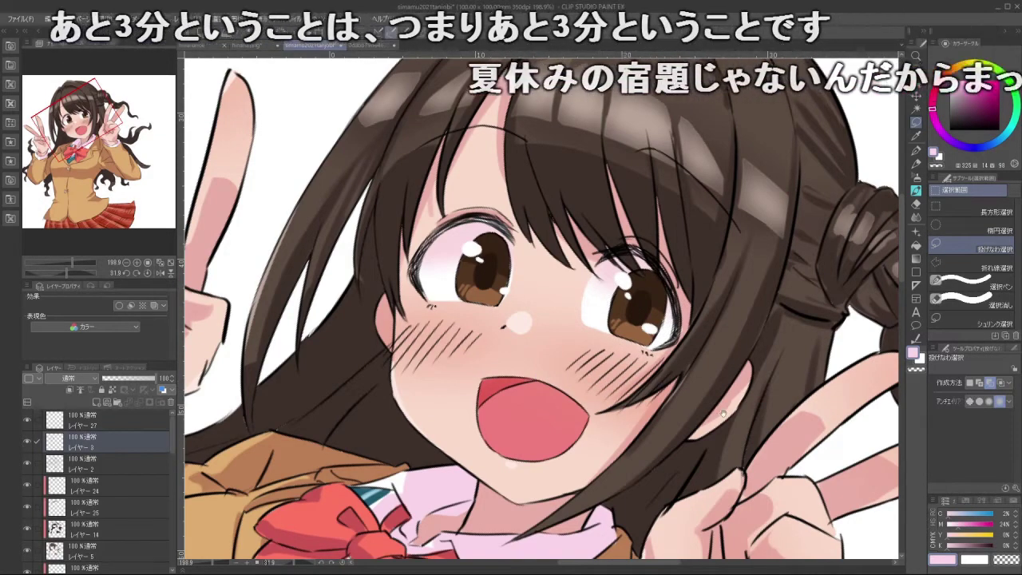
Compare the moved iris with the whole face, lasso it again and nudge it slightly back toward the nose
scroll(568, 378, down, 3)
drag(613, 483, 537, 417)
drag(733, 398, 750, 358)
scroll(750, 359, down, 4)
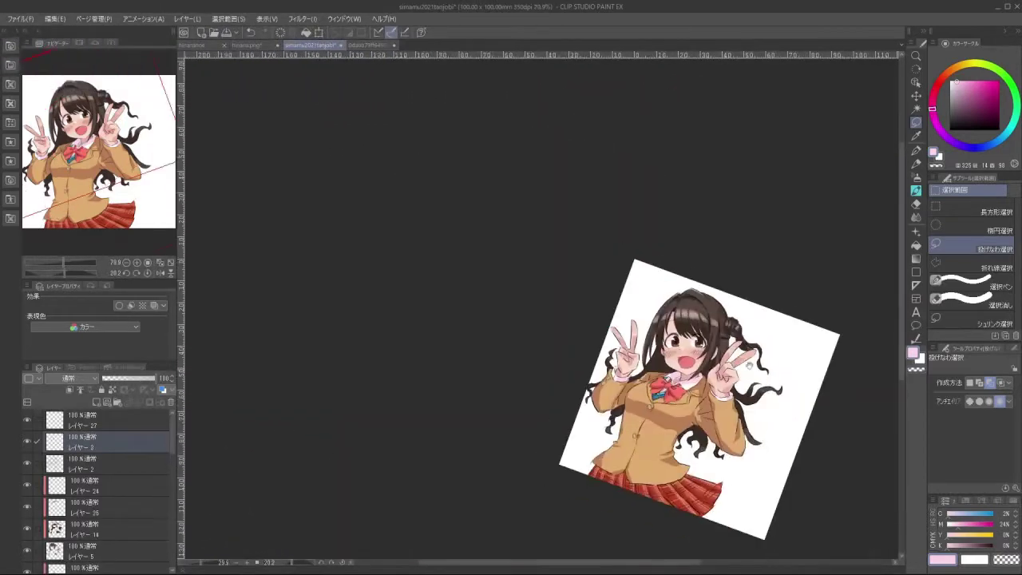
scroll(757, 381, up, 2)
drag(716, 451, 655, 346)
scroll(668, 349, up, 2)
scroll(572, 245, up, 5)
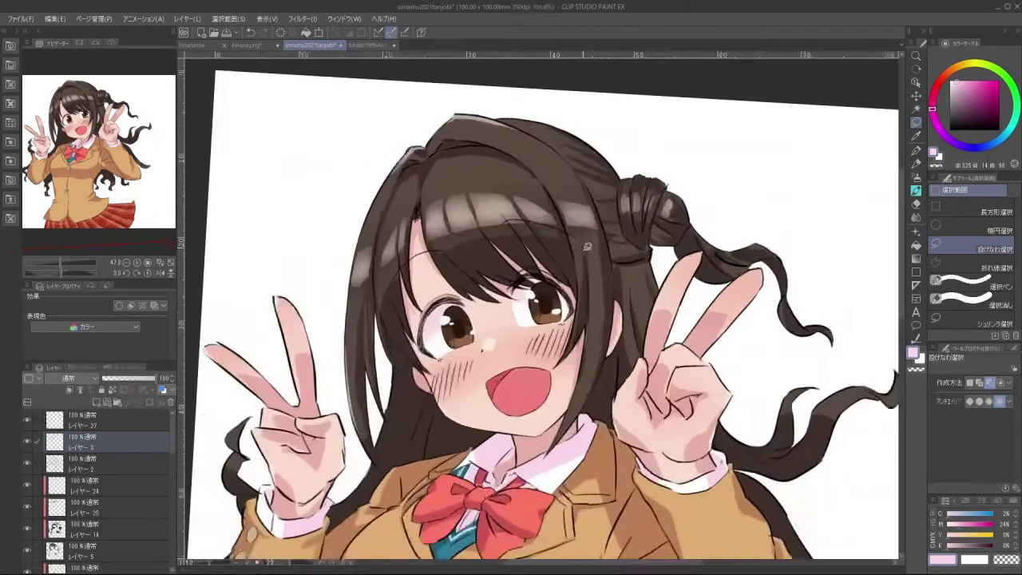
drag(545, 282, 539, 284)
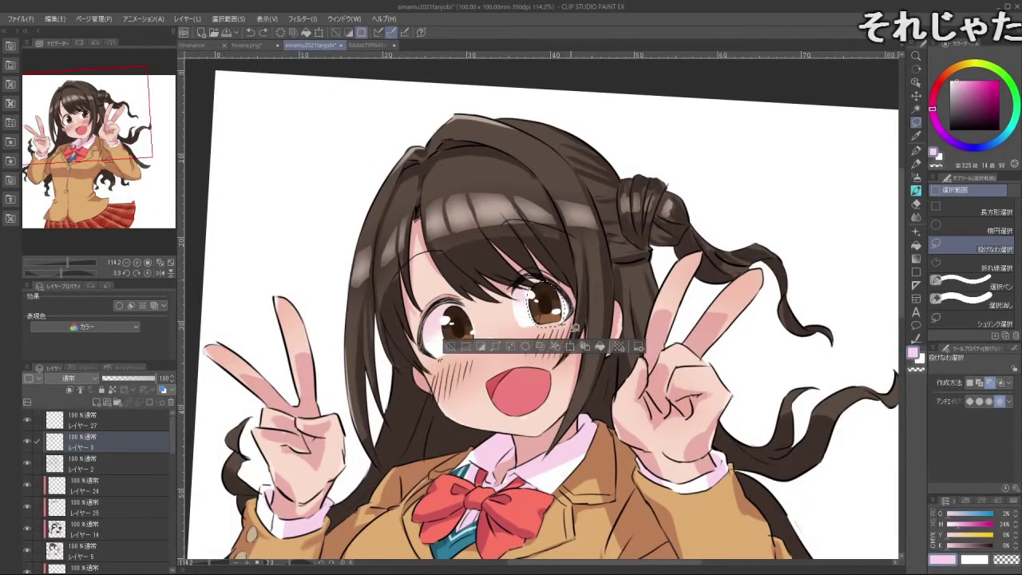
click(572, 347)
drag(559, 324, 556, 324)
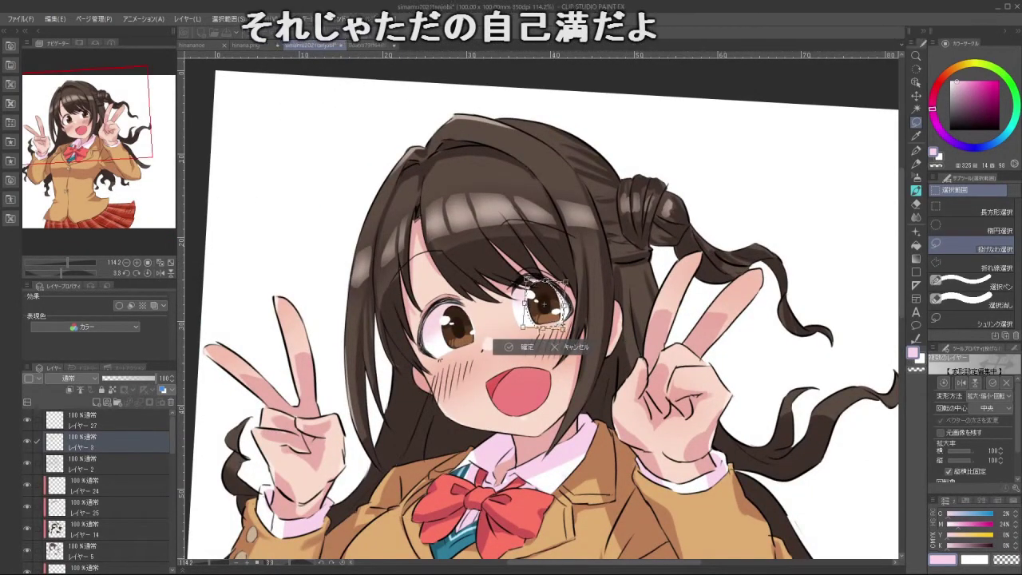
click(525, 349)
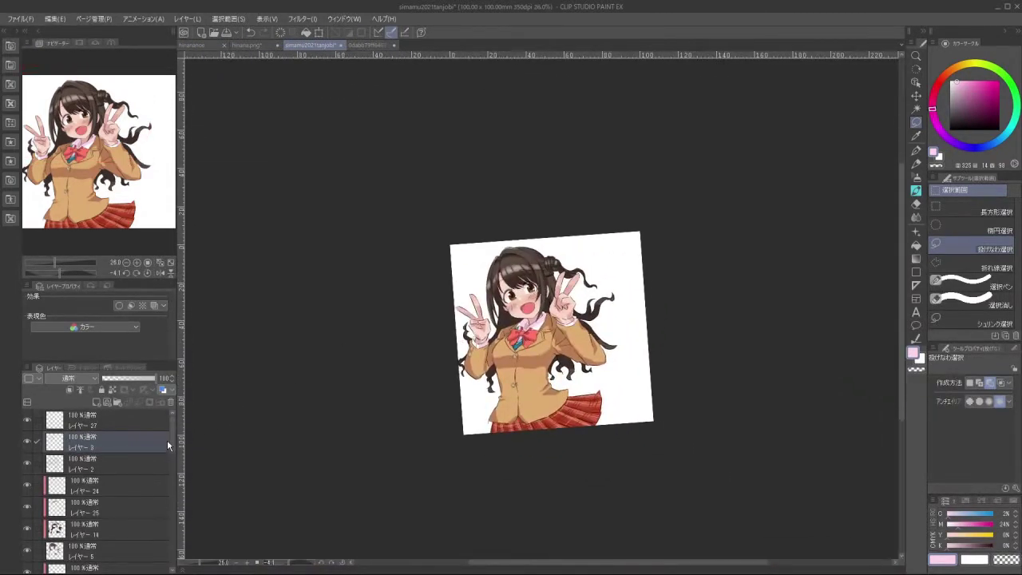
Add a new layer directly above the hidden レイヤー 4 and set the drawing colour to bright yellow
scroll(168, 444, down, 5)
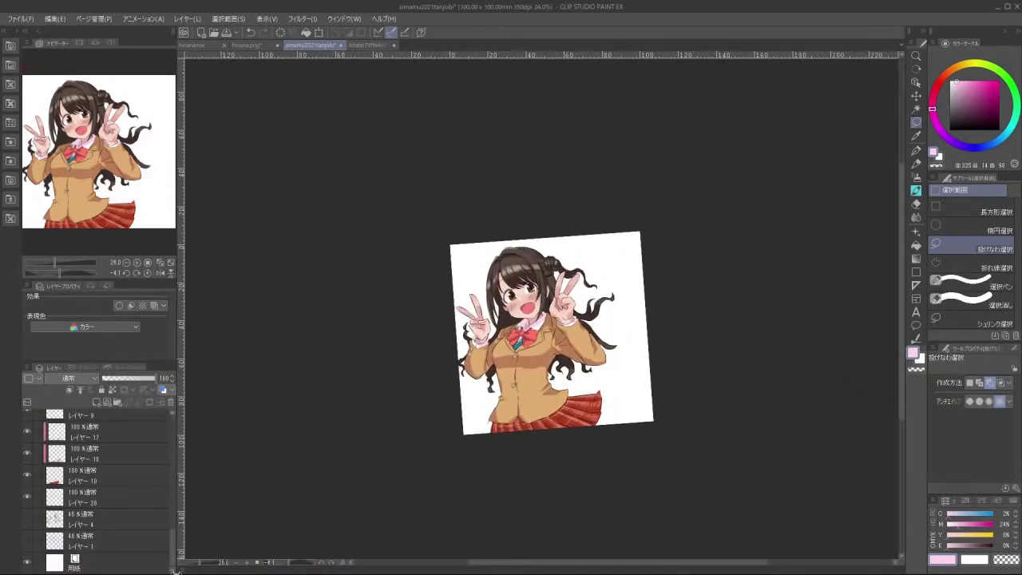
click(125, 516)
click(97, 402)
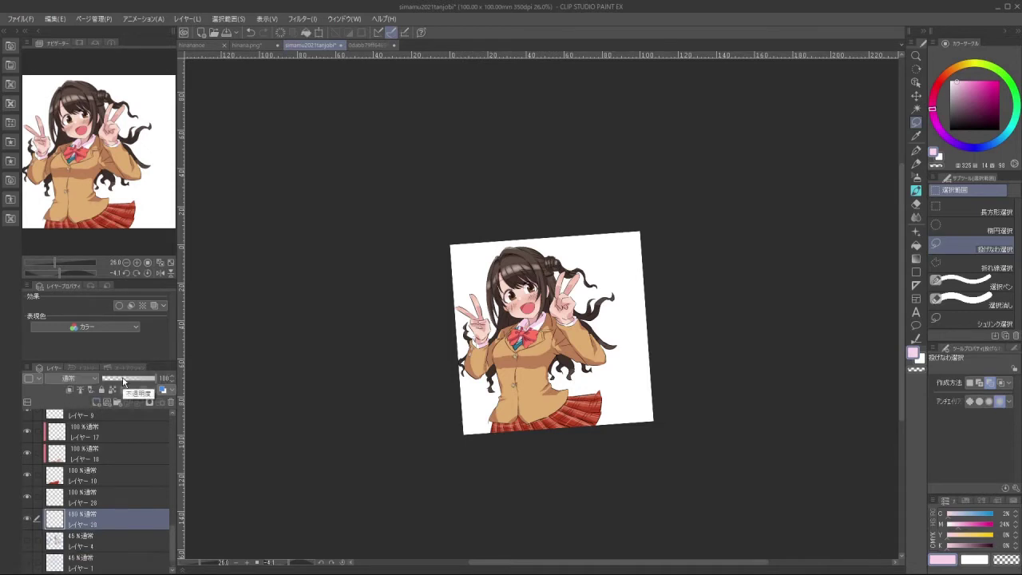
click(979, 63)
click(998, 81)
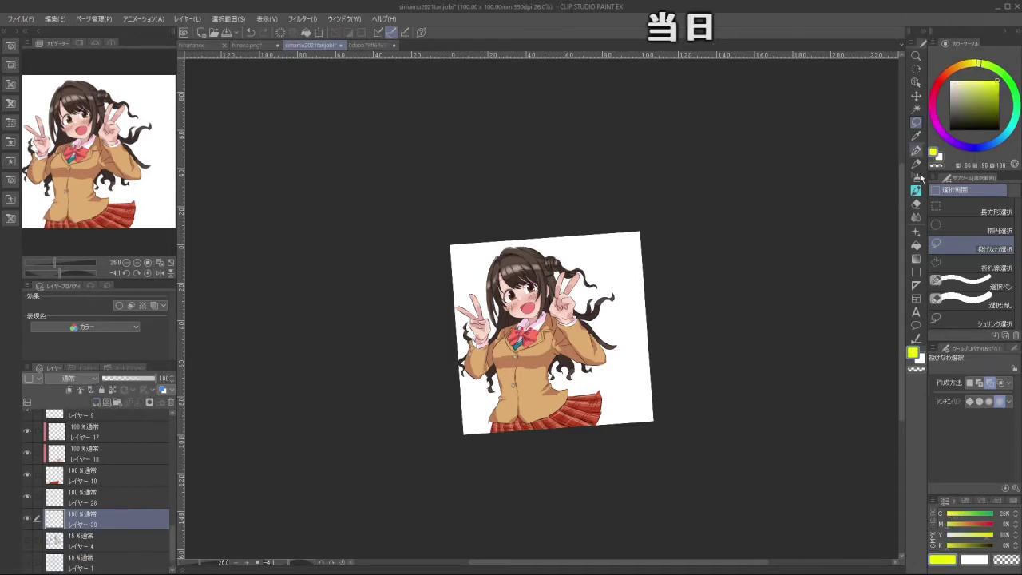
Paint a broad bright yellow backdrop behind the girl with the watercolour brush enlarged to about 300
click(916, 191)
ctrl+alt+drag(615, 323, 622, 325)
mouse_move(614, 249)
mouse_down()
mouse_move(567, 287)
mouse_move(596, 286)
mouse_up()
key(ctrl+z)
mouse_move(628, 242)
mouse_down()
mouse_move(566, 270)
mouse_move(510, 389)
mouse_move(563, 372)
mouse_up()
key(ctrl+z)
key(ctrl+z)
mouse_move(601, 253)
mouse_down()
mouse_move(458, 363)
mouse_move(615, 299)
mouse_move(613, 345)
mouse_move(576, 370)
mouse_up()
mouse_move(535, 260)
mouse_down()
mouse_move(480, 290)
mouse_move(621, 343)
mouse_move(587, 367)
mouse_up()
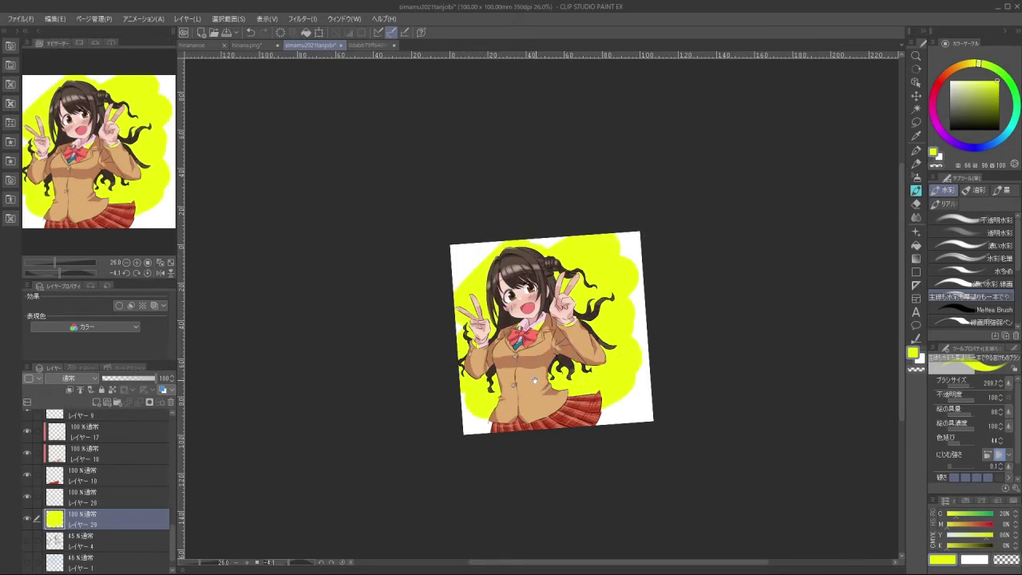
Clear the yellow showing through the shirt collar and cuffs and check the whole illustration
scroll(516, 366, up, 2)
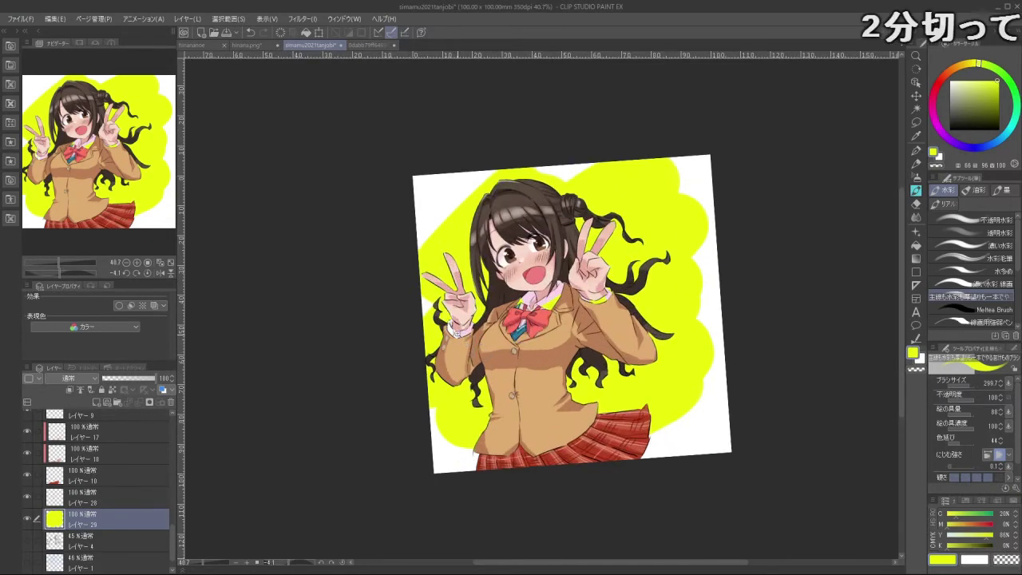
scroll(459, 327, up, 3)
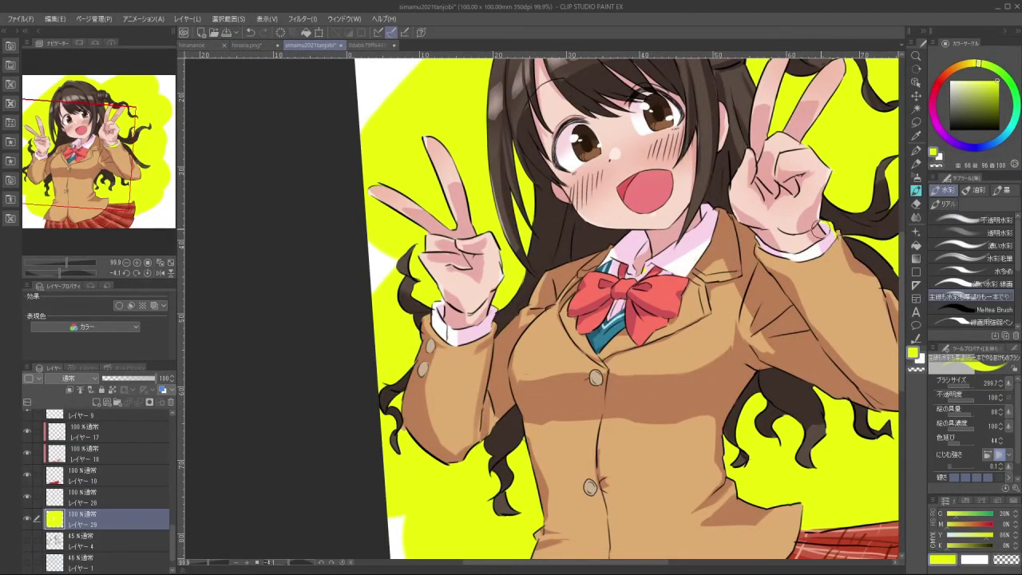
scroll(685, 318, down, 5)
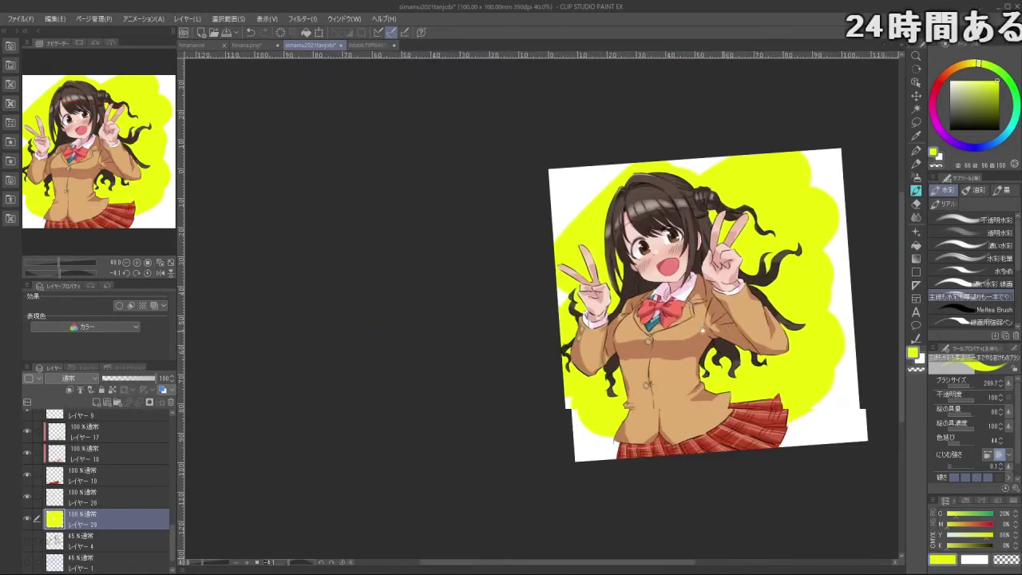
drag(685, 317, 575, 312)
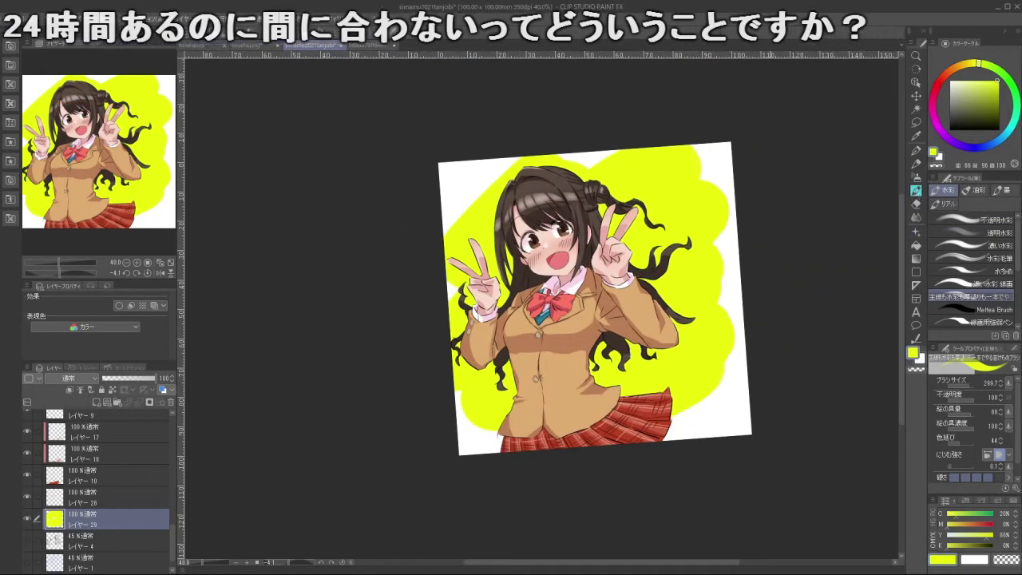
Trim the yellow backdrop to a slightly tilted, straight-edged square with broad erasing strokes along all four sides
drag(723, 158, 755, 411)
key(ctrl+z)
drag(716, 137, 742, 312)
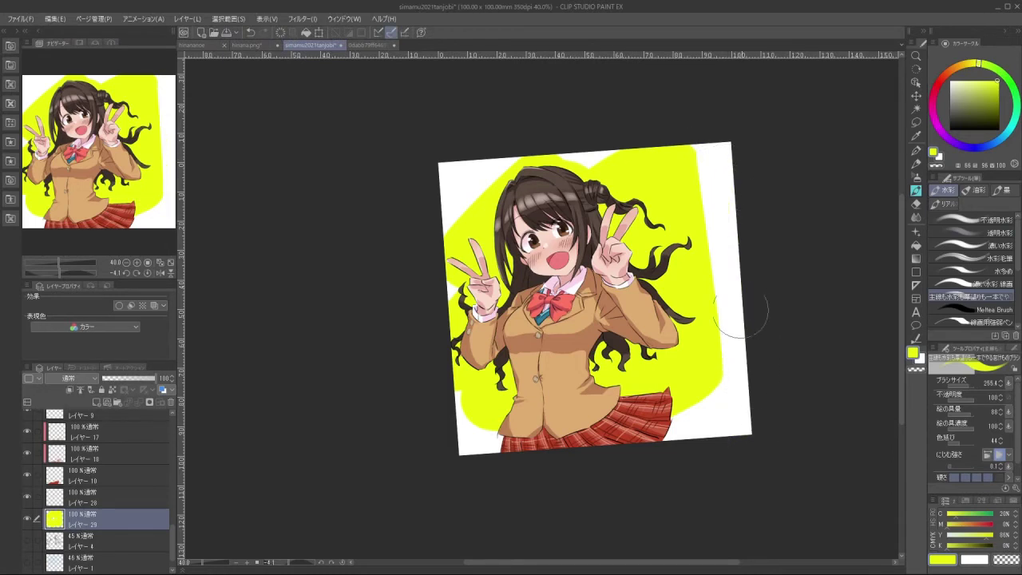
drag(444, 192, 747, 132)
mouse_move(455, 200)
mouse_down()
mouse_move(469, 445)
mouse_move(461, 286)
mouse_move(458, 375)
mouse_move(739, 392)
mouse_up()
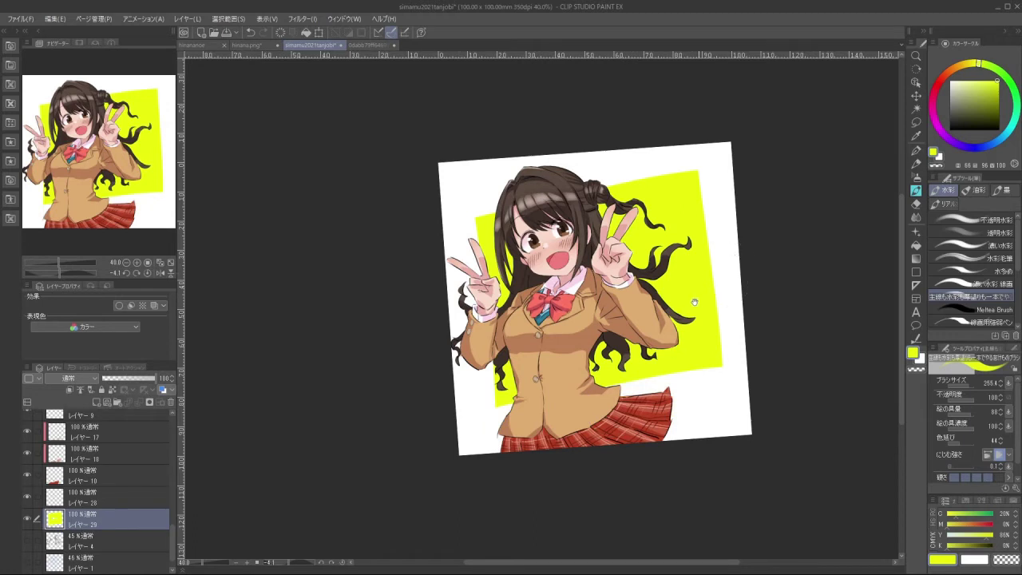
Set the drawing colour to black, choose the calligraphy pen and add a new layer above all the others
drag(695, 302, 656, 341)
drag(960, 121, 912, 162)
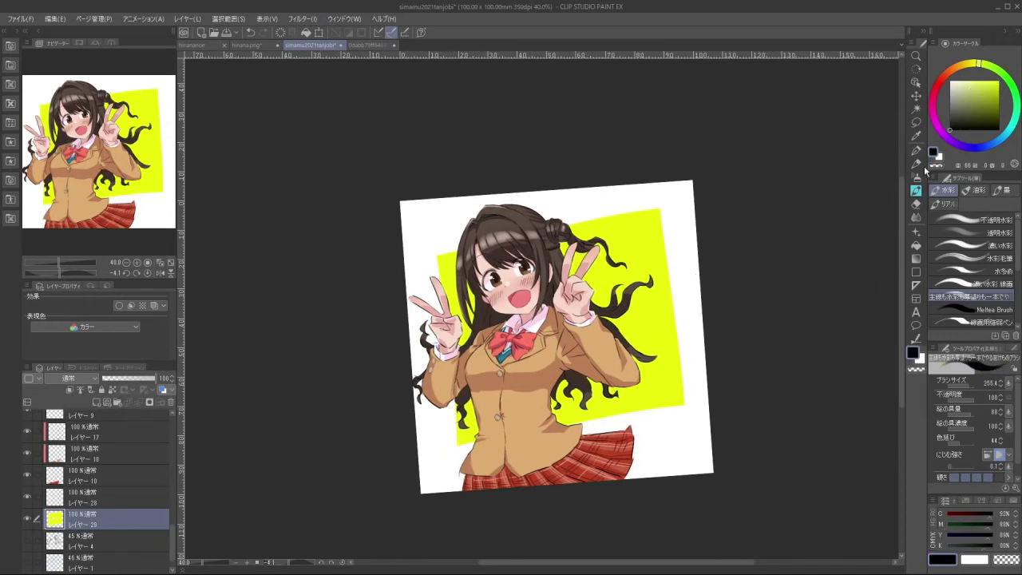
click(917, 150)
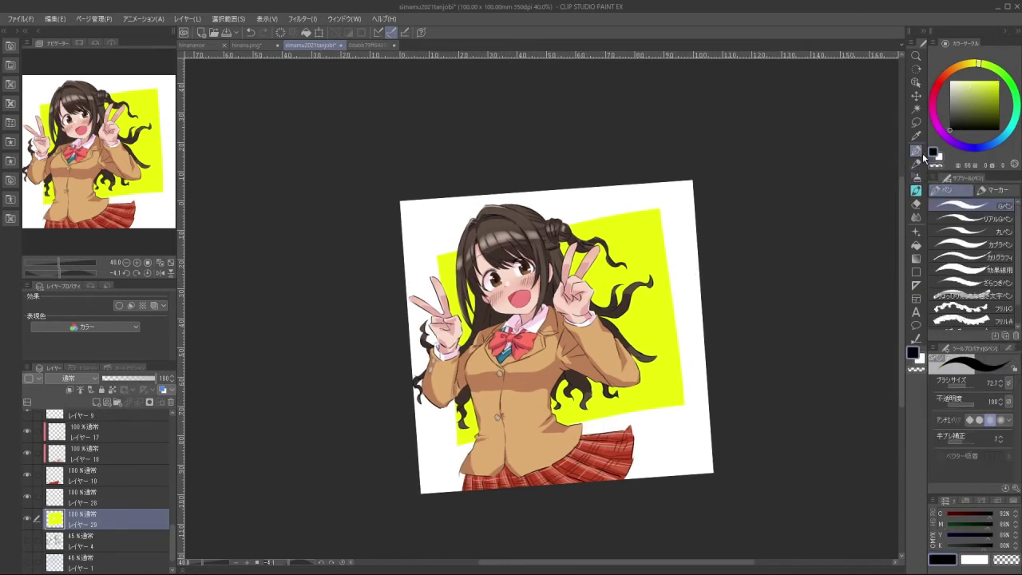
click(972, 258)
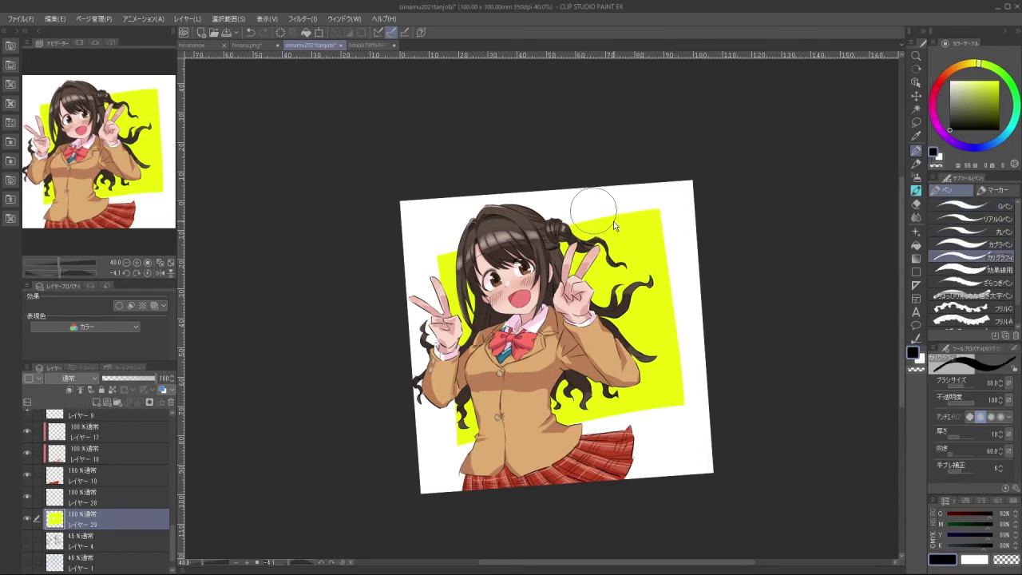
drag(174, 519, 174, 420)
click(111, 420)
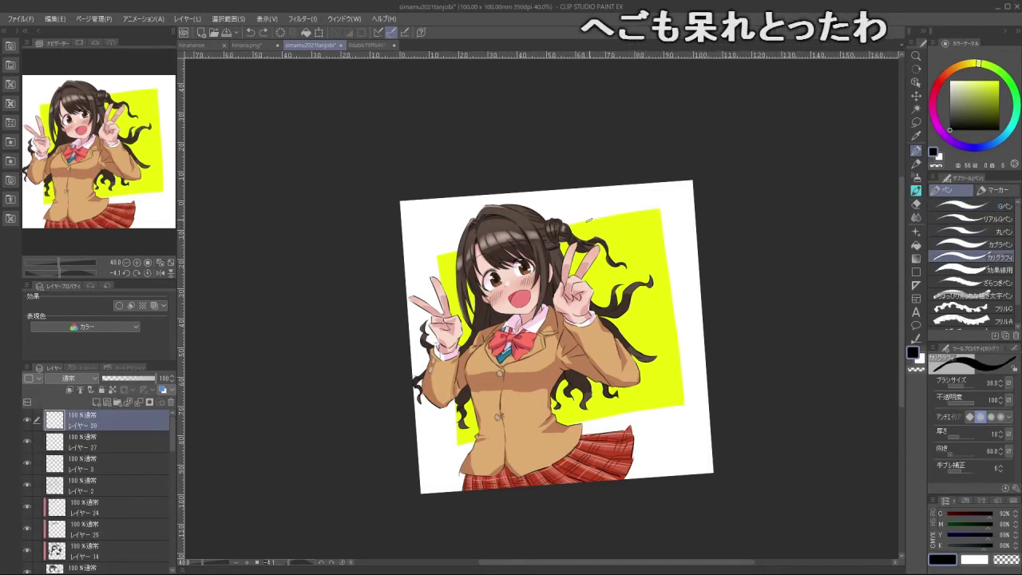
Hand-letter HAPPY in black capitals in the upper corner beside the girl's hair bun, redoing unsatisfactory strokes
mouse_move(580, 240)
mouse_down()
mouse_move(583, 206)
mouse_move(570, 238)
mouse_move(587, 216)
mouse_up()
key(ctrl+z)
drag(585, 199, 590, 239)
mouse_move(598, 199)
mouse_down()
mouse_move(607, 232)
mouse_move(593, 236)
mouse_move(608, 235)
mouse_up()
key(ctrl+z)
key(ctrl+z)
mouse_move(595, 224)
mouse_down()
mouse_move(628, 192)
mouse_move(619, 233)
mouse_up()
mouse_move(634, 202)
mouse_down()
mouse_move(652, 196)
mouse_move(628, 197)
mouse_move(618, 215)
mouse_up()
key(ctrl+z)
key(ctrl+z)
key(ctrl+z)
mouse_move(614, 203)
mouse_down()
mouse_move(618, 232)
mouse_move(642, 209)
mouse_move(639, 234)
mouse_up()
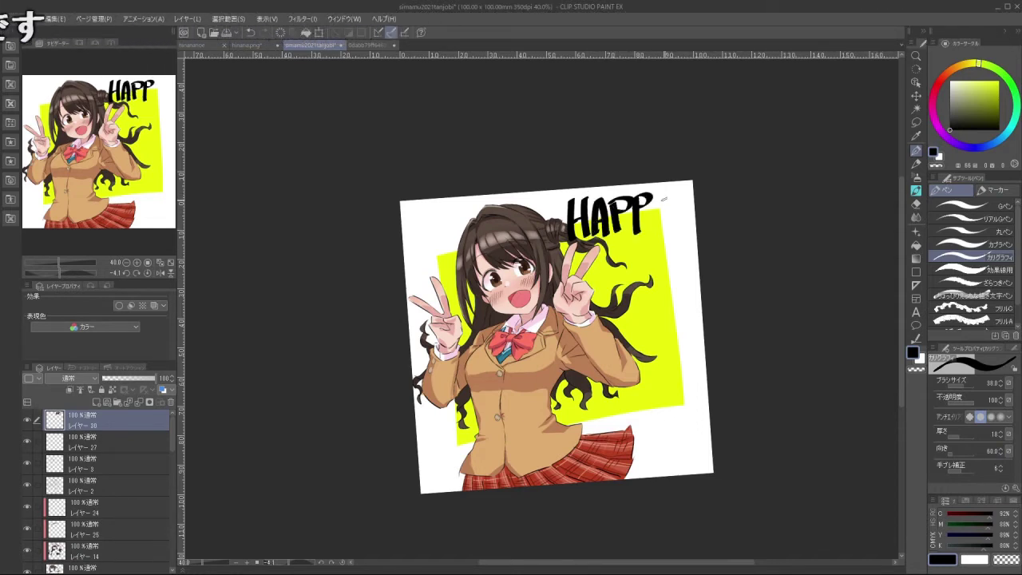
key(ctrl+z)
key(ctrl+z)
drag(634, 200, 639, 233)
drag(649, 193, 663, 209)
drag(663, 204, 657, 233)
Hand-letter BIRTH in black capitals beneath HAPPY, overlapping the raised fingers
mouse_move(590, 250)
mouse_down()
mouse_move(592, 293)
mouse_move(604, 256)
mouse_move(595, 292)
mouse_move(615, 274)
mouse_move(609, 254)
mouse_move(621, 281)
mouse_up()
key(ctrl+z)
mouse_move(627, 246)
mouse_down()
mouse_move(629, 281)
mouse_move(628, 262)
mouse_up()
drag(630, 262, 649, 276)
key(ctrl+z)
drag(643, 250, 655, 245)
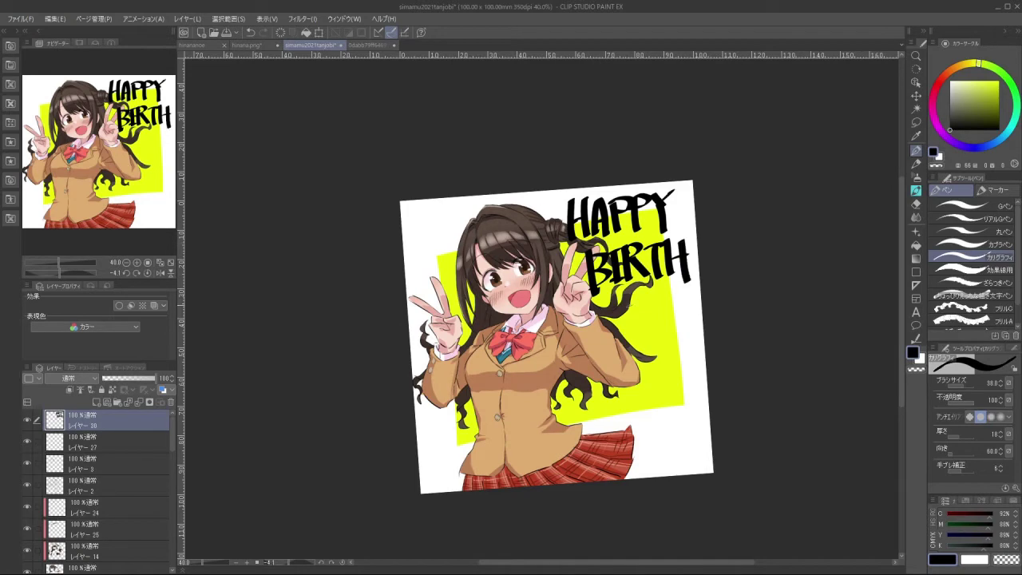
Hand-letter DAY in black capitals beneath BIRTH, over the wavy hair
drag(611, 293, 620, 327)
mouse_move(641, 296)
mouse_down()
mouse_move(636, 324)
mouse_move(655, 322)
mouse_up()
drag(637, 314, 666, 302)
mouse_move(677, 291)
mouse_down()
mouse_move(648, 362)
mouse_move(701, 356)
mouse_up()
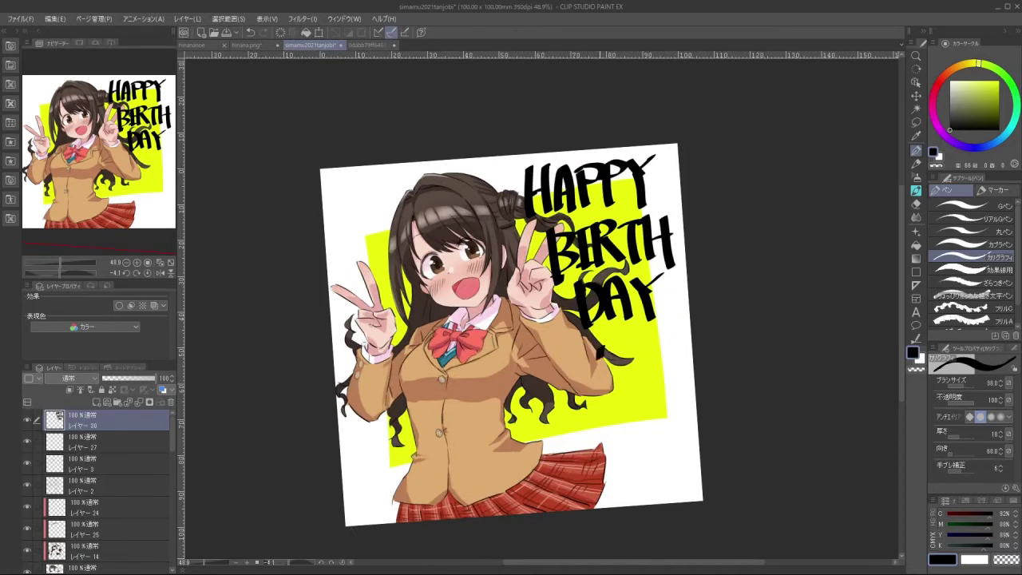
Try lettering UZU below DAY, undo it and write the date 2021.4.24 in black above the skirt instead
key(ctrl+z)
drag(594, 346, 620, 346)
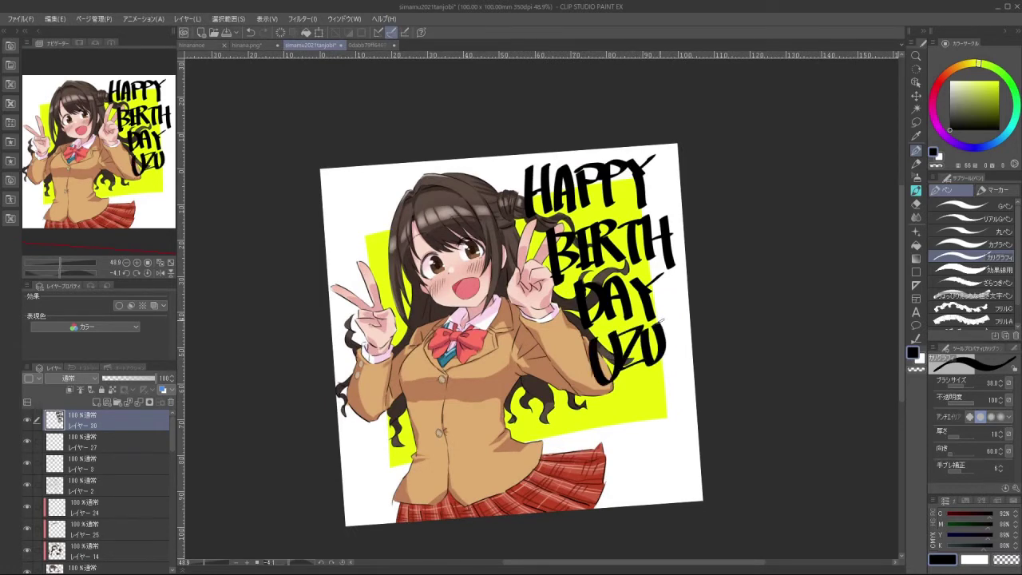
key(ctrl+z)
key(ctrl+z)
key(ctrl+z)
key(ctrl+z)
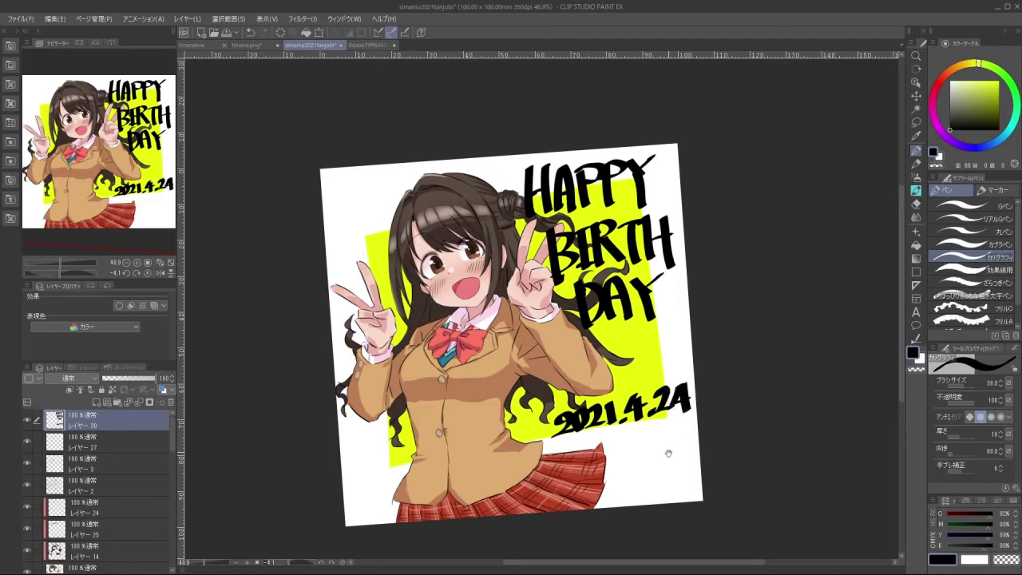
Sign the illustration in small black script beside the skirt with the calligraphy pen reduced to size 14.5
drag(678, 461, 639, 461)
drag(683, 372, 599, 319)
drag(488, 321, 545, 317)
drag(497, 413, 458, 393)
drag(601, 390, 578, 312)
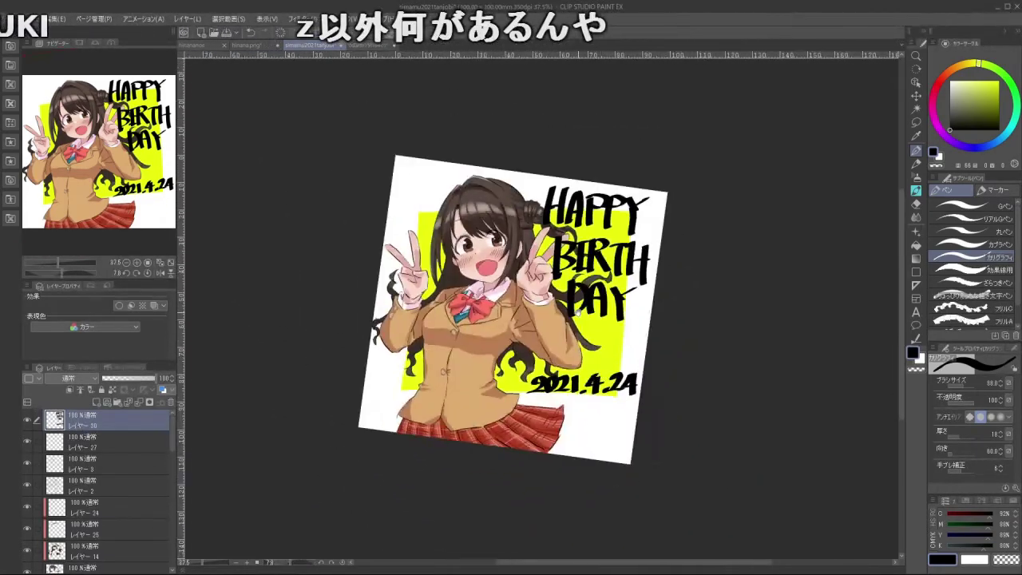
scroll(588, 407, up, 5)
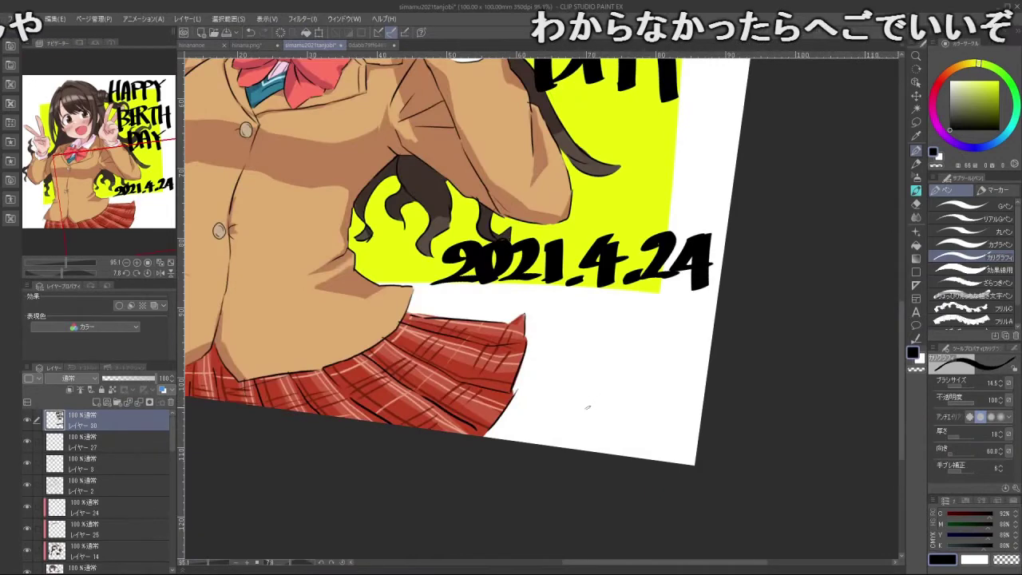
drag(542, 419, 585, 432)
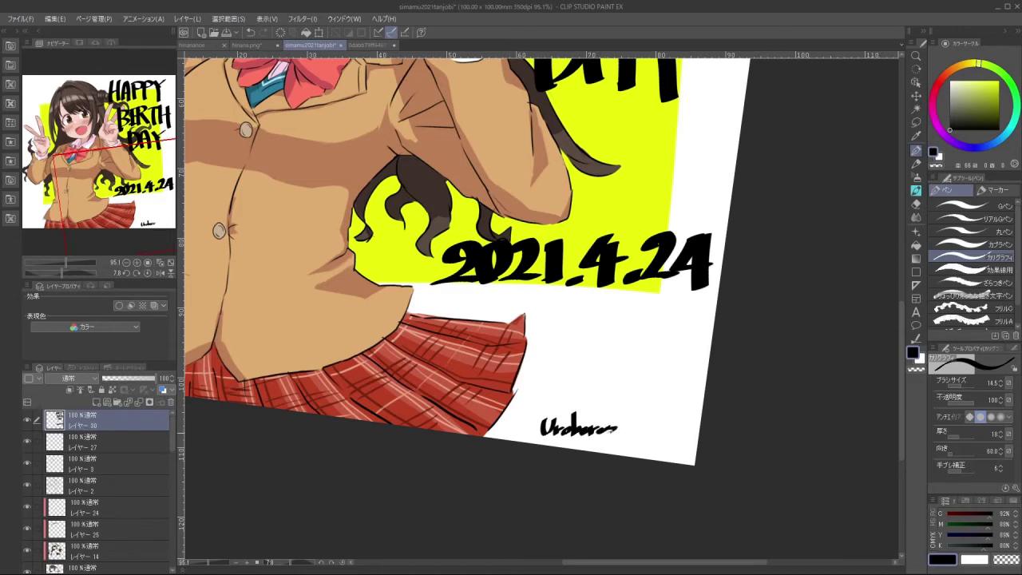
drag(676, 439, 647, 454)
drag(647, 314, 602, 360)
drag(602, 360, 655, 359)
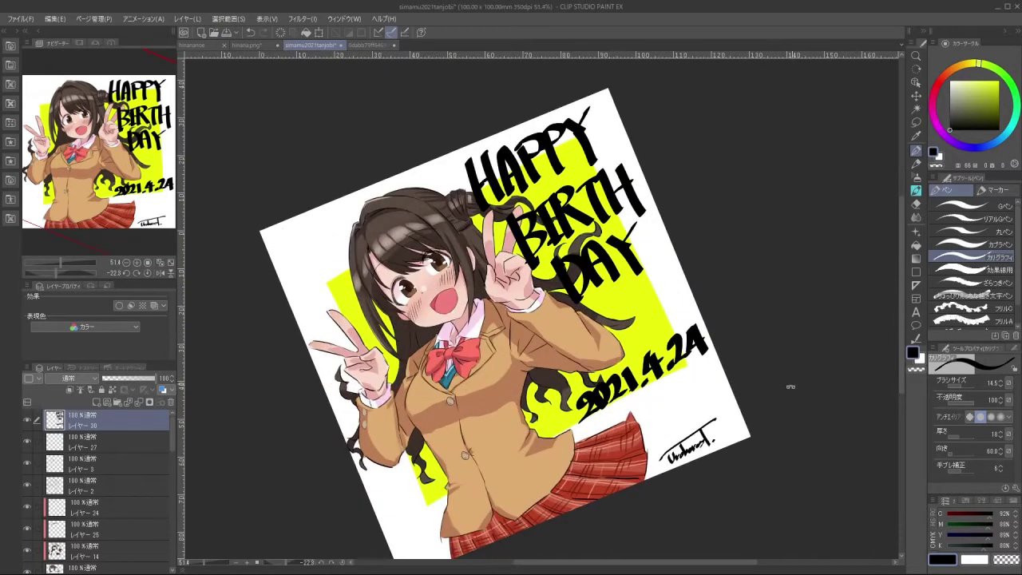
drag(790, 386, 785, 412)
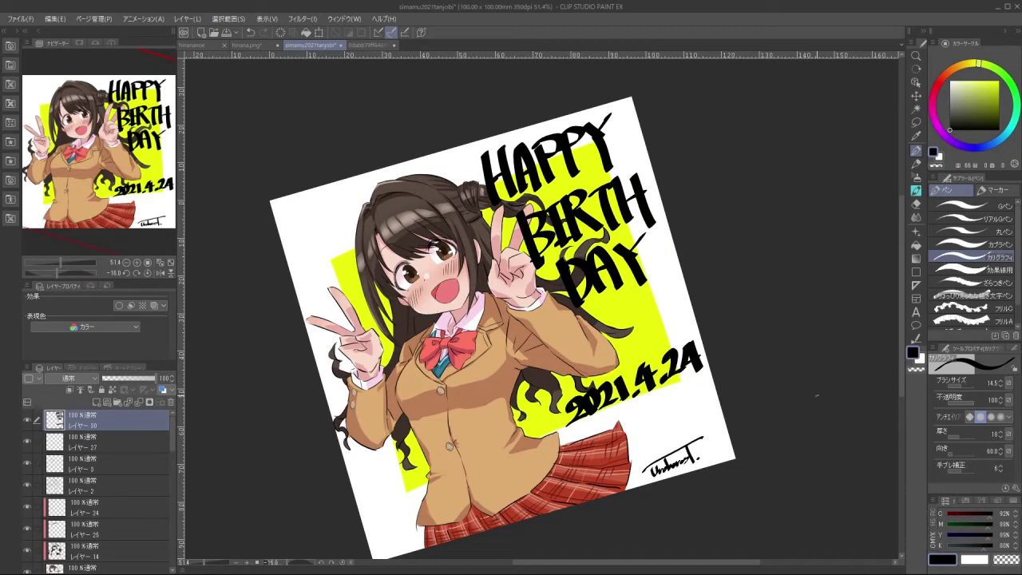
Select レイヤー 3 and switch to the watercolour brush at size 4.2 for retouching the eyes in black
scroll(170, 441, down, 1)
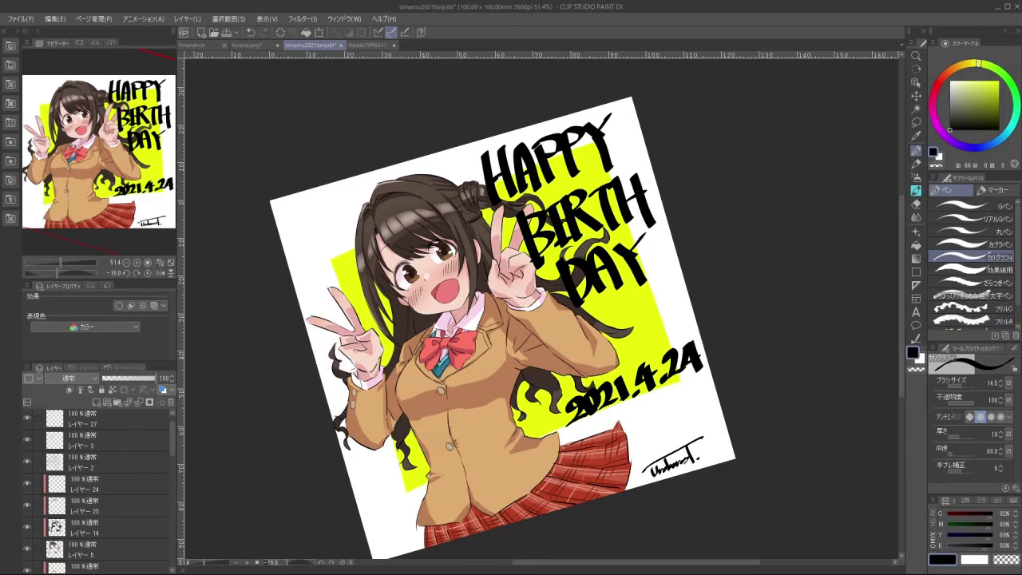
drag(610, 256, 629, 221)
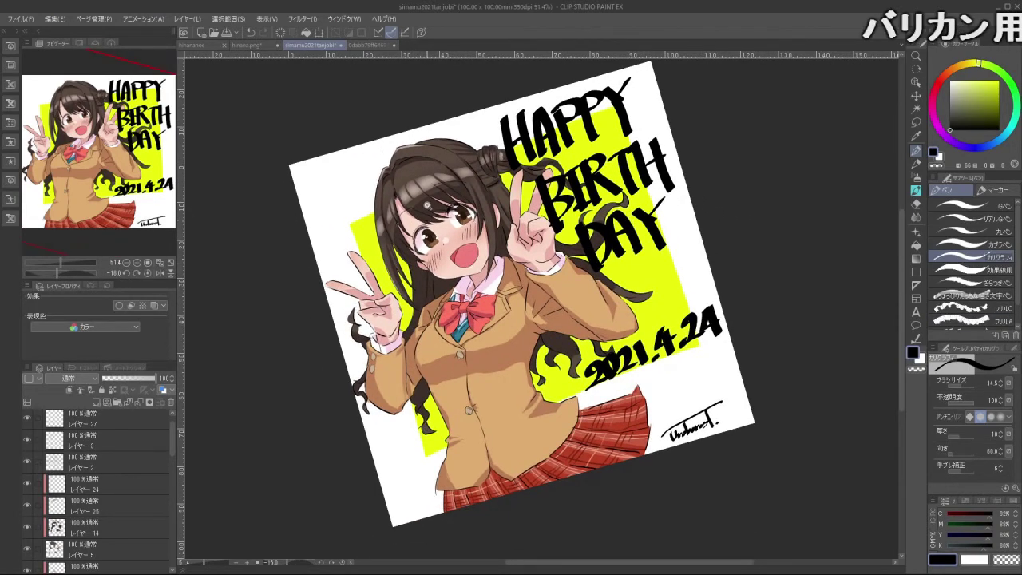
scroll(428, 206, up, 6)
scroll(172, 450, up, 1)
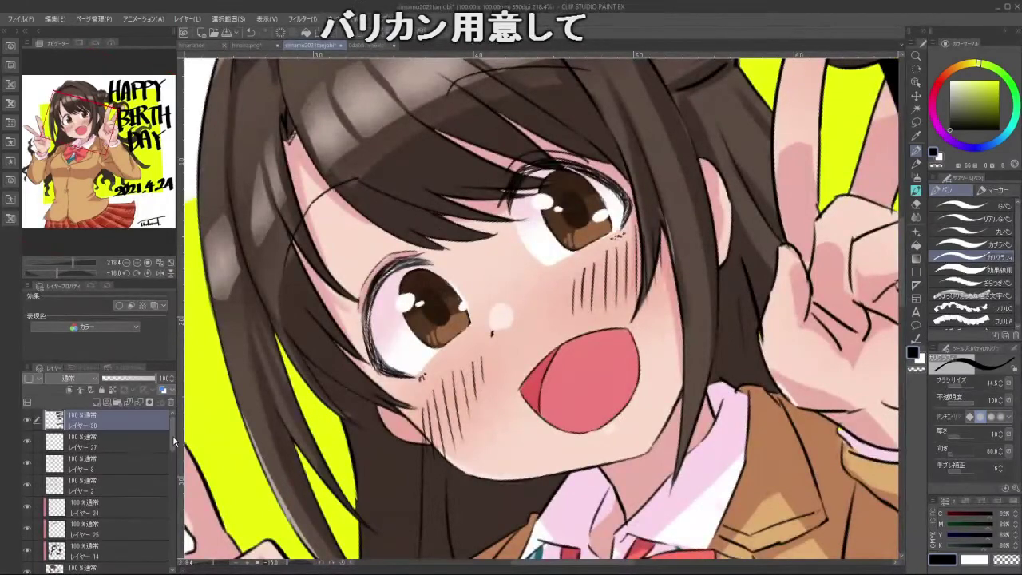
click(121, 460)
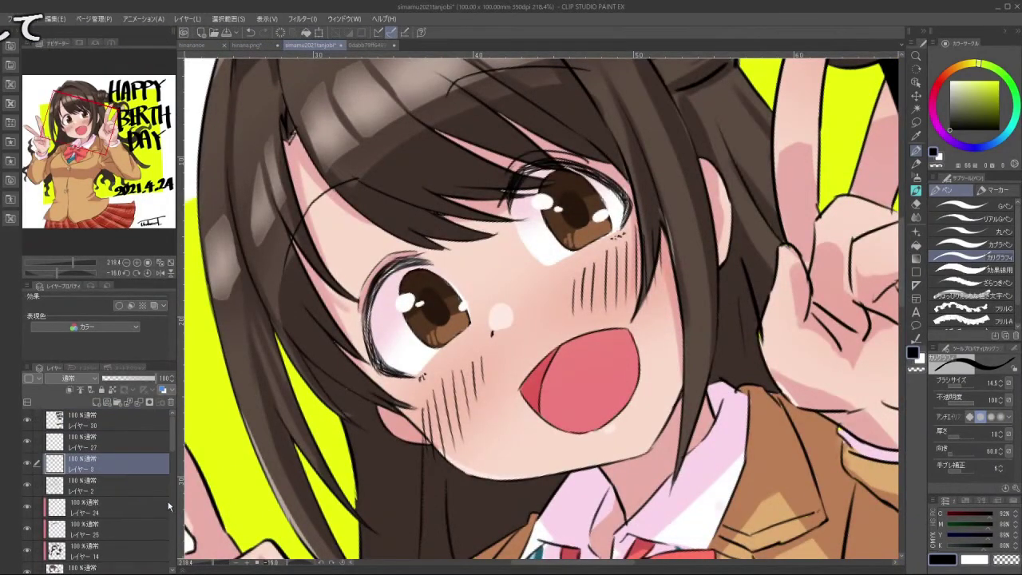
click(916, 188)
mouse_move(382, 280)
mouse_down()
mouse_move(398, 383)
mouse_move(424, 420)
mouse_move(329, 379)
mouse_up()
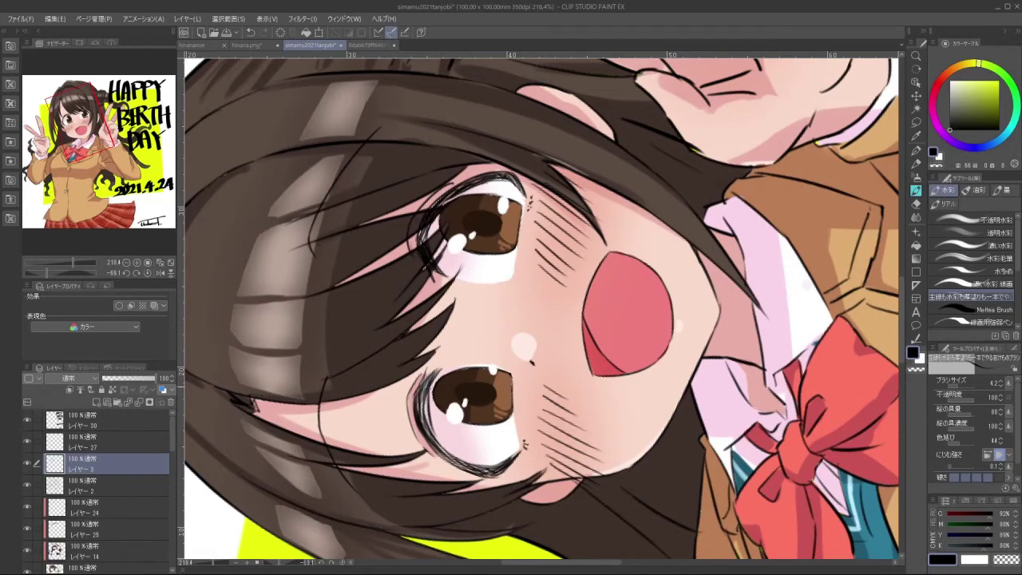
Thicken the black upper lash lines of both eyes with fine strokes, working from rotated views
mouse_move(433, 426)
mouse_down()
mouse_move(463, 465)
mouse_move(576, 474)
mouse_move(663, 426)
mouse_up()
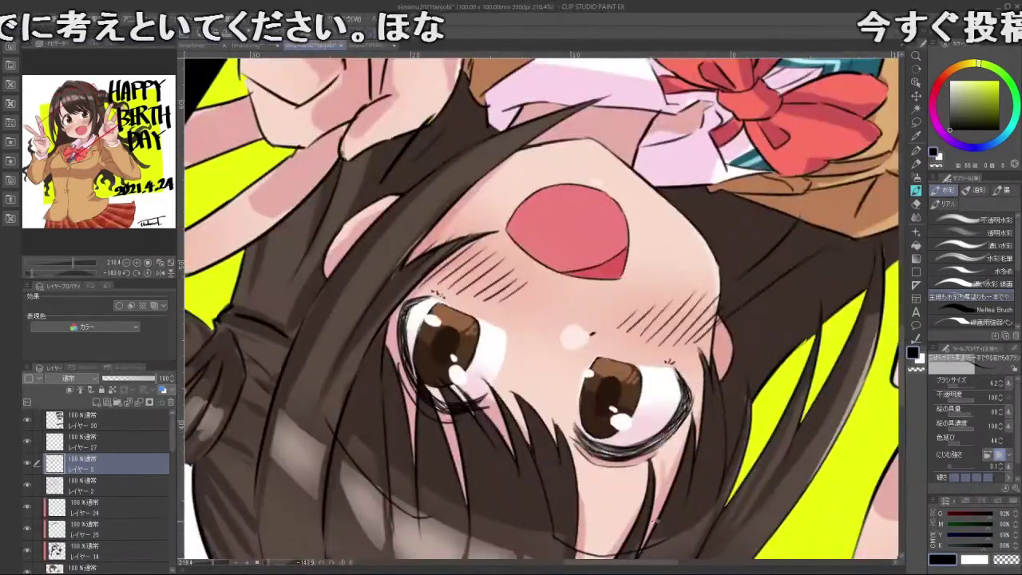
drag(460, 419, 664, 250)
drag(669, 357, 416, 511)
drag(543, 367, 591, 368)
mouse_move(512, 479)
mouse_down()
mouse_move(695, 471)
mouse_move(844, 274)
mouse_move(837, 236)
mouse_up()
drag(485, 221, 540, 221)
drag(470, 238, 472, 301)
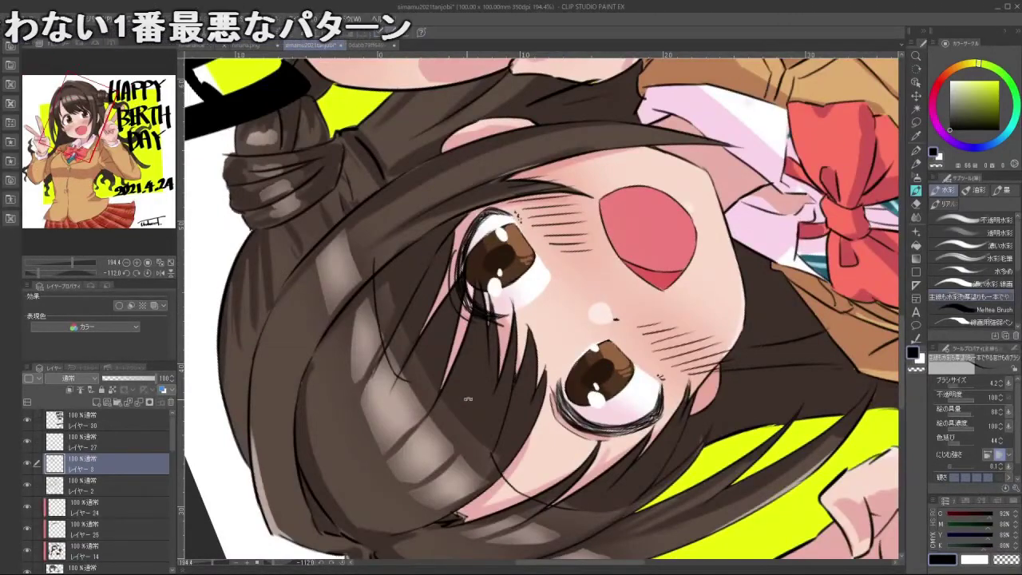
Check the reworked lashes on the face from several angles and against the whole illustration
mouse_move(469, 393)
mouse_down()
mouse_move(575, 381)
mouse_move(582, 452)
mouse_move(691, 318)
mouse_up()
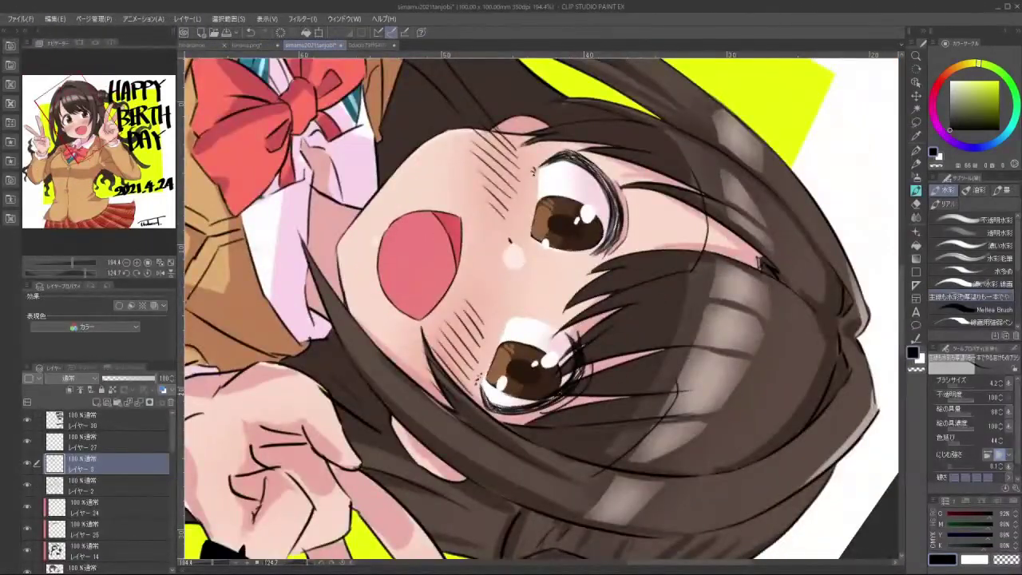
drag(631, 415, 680, 322)
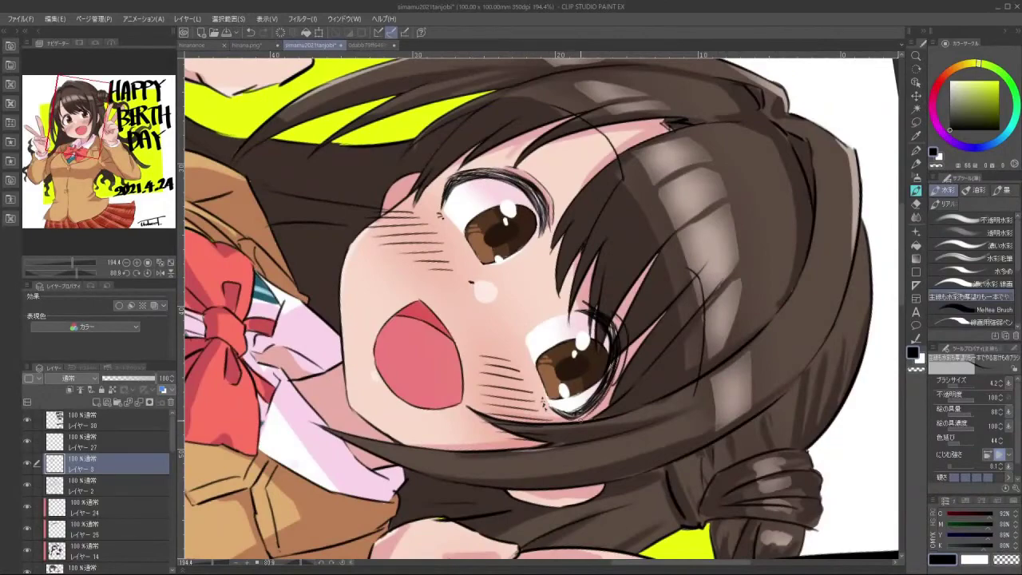
drag(631, 415, 669, 365)
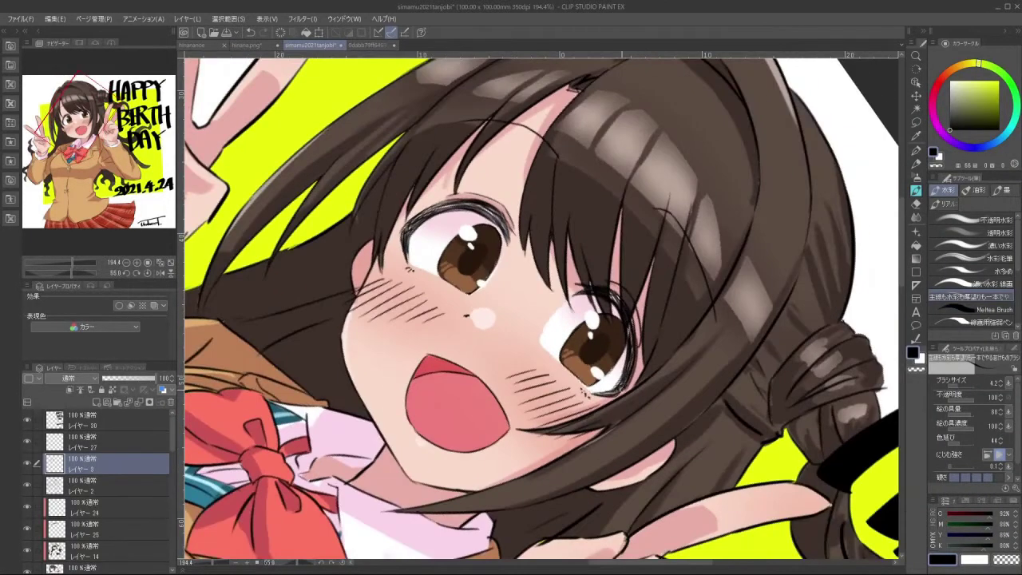
drag(639, 414, 487, 415)
drag(479, 416, 638, 386)
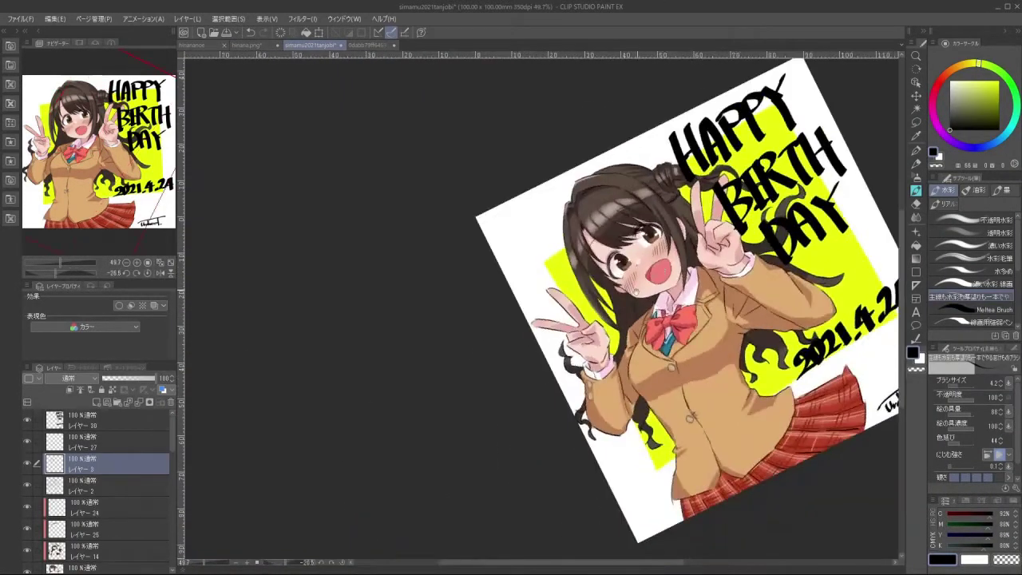
drag(635, 231, 740, 232)
drag(657, 318, 543, 240)
Reinforce the lash line of the eye nearer the hair bun and compare it with the complete picture
scroll(582, 364, up, 2)
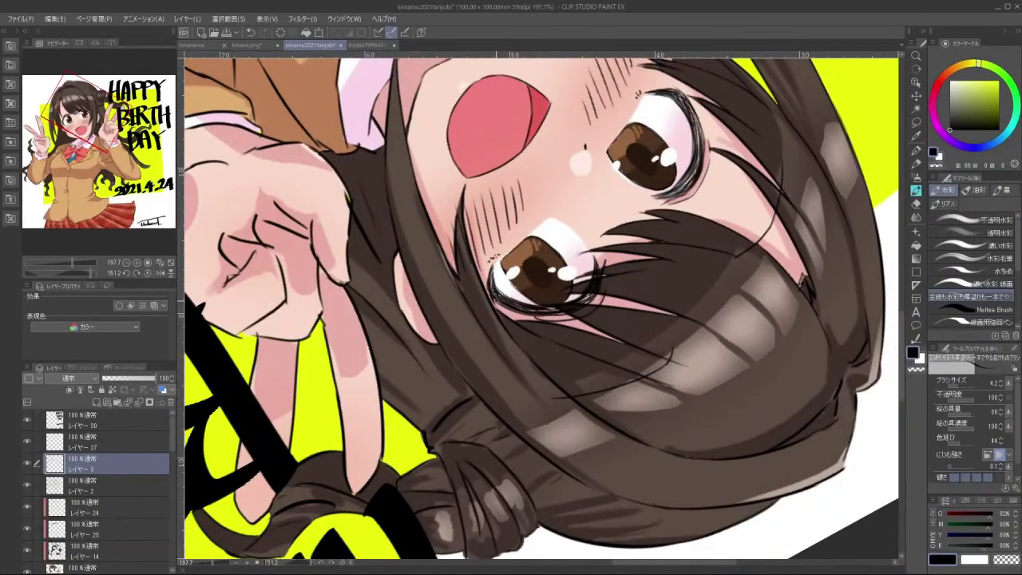
drag(521, 310, 595, 321)
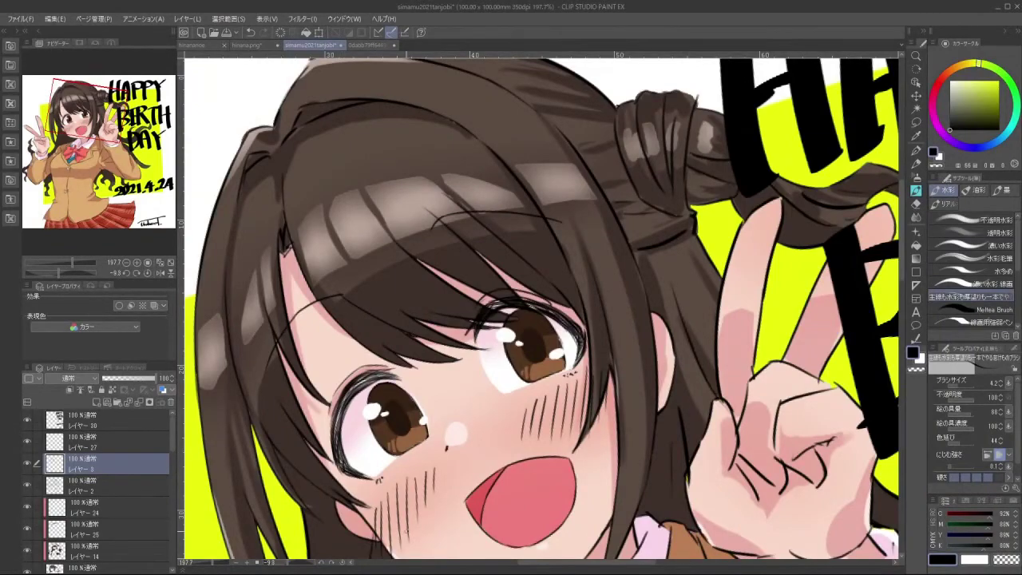
drag(543, 457, 479, 444)
drag(490, 301, 423, 164)
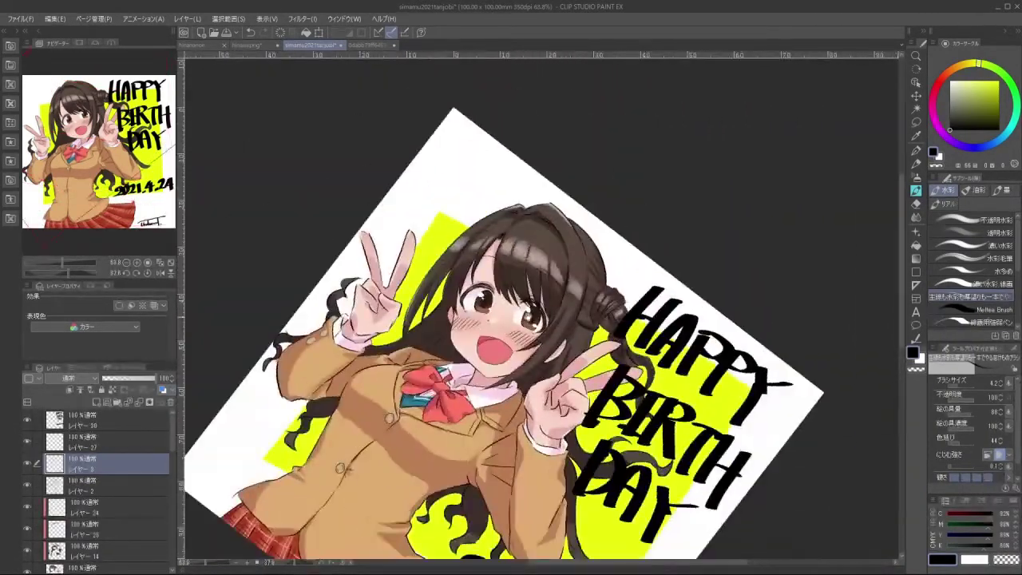
drag(507, 335, 562, 334)
drag(663, 375, 597, 182)
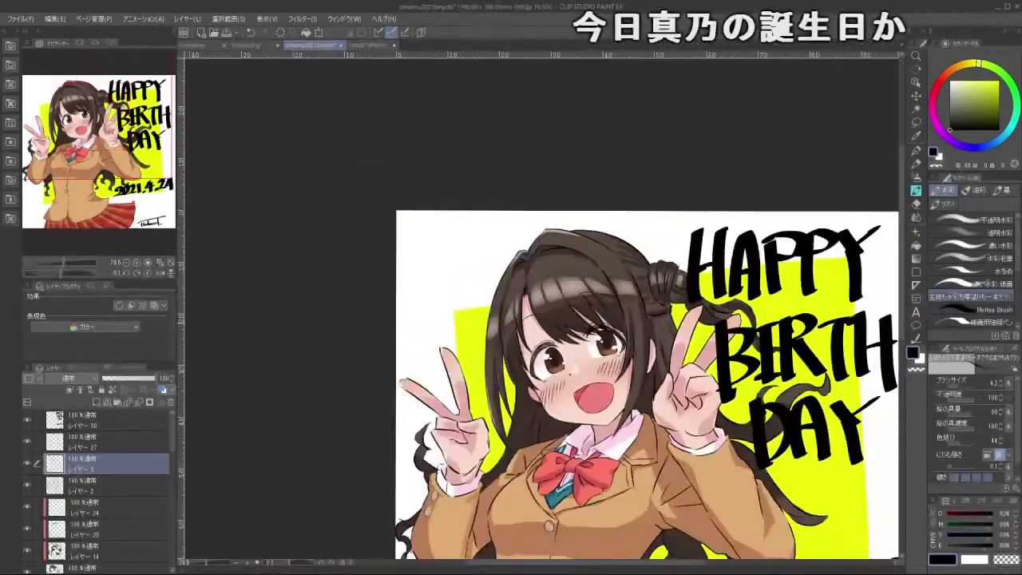
drag(468, 557, 445, 565)
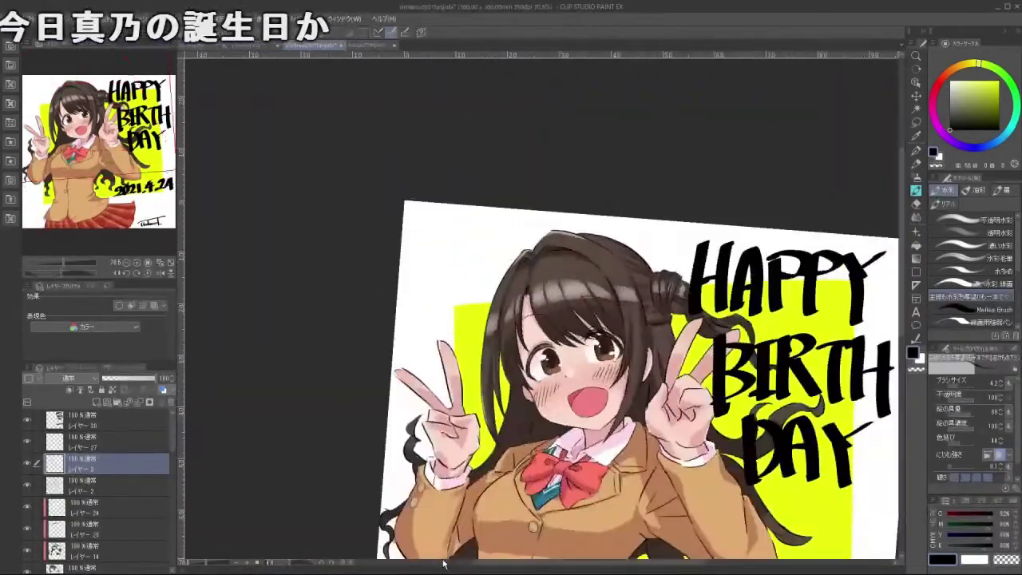
scroll(567, 227, down, 3)
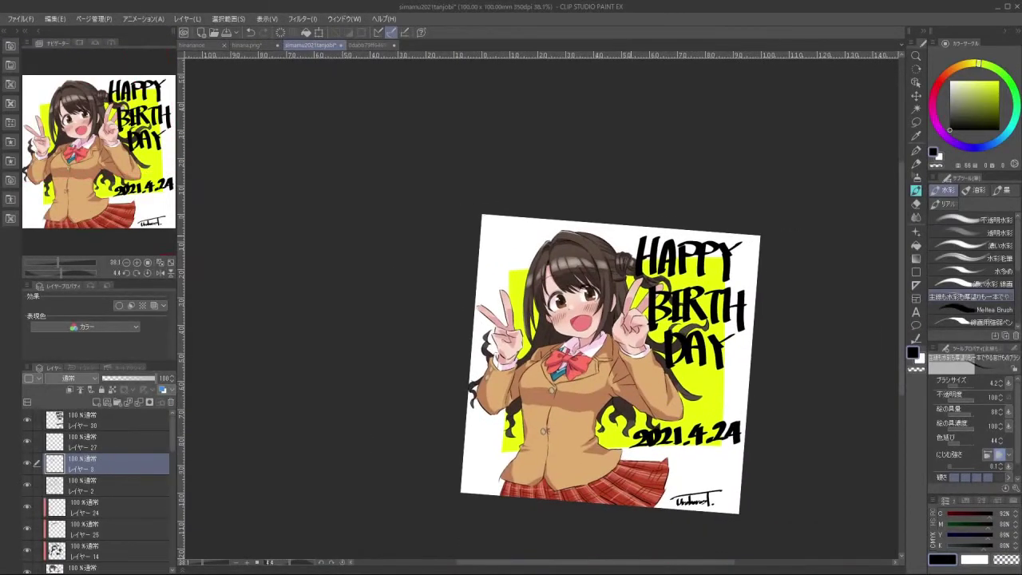
Touch up the lashes at the outer corners of both eyes with fine black strokes from rotated views
scroll(577, 294, up, 6)
drag(554, 531, 727, 276)
drag(538, 432, 656, 262)
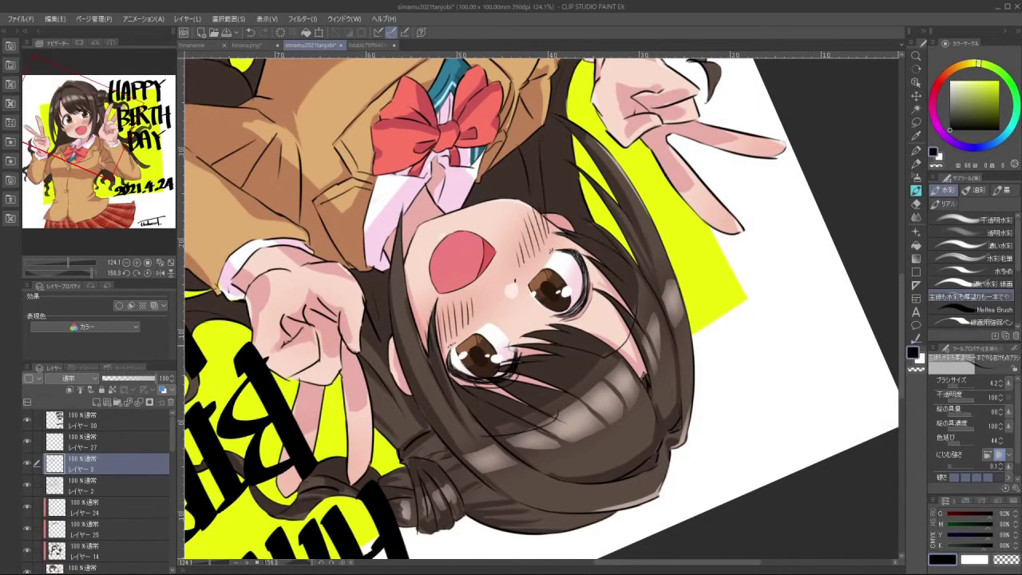
drag(516, 359, 661, 219)
scroll(684, 340, down, 4)
scroll(684, 347, up, 3)
drag(663, 348, 599, 196)
scroll(530, 271, up, 2)
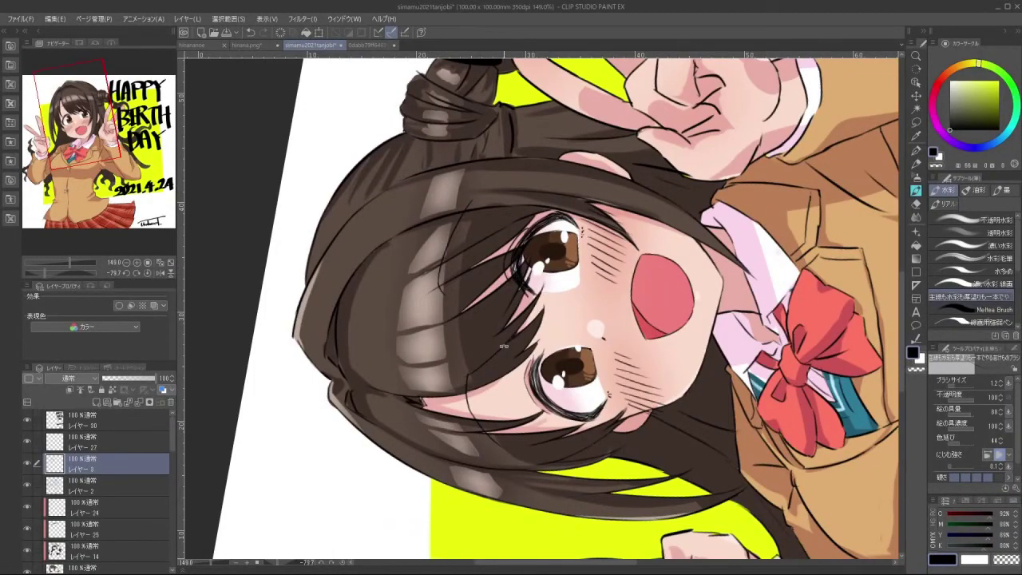
Compare both eyes from opposite rotations and against the whole illustration
drag(504, 346, 611, 326)
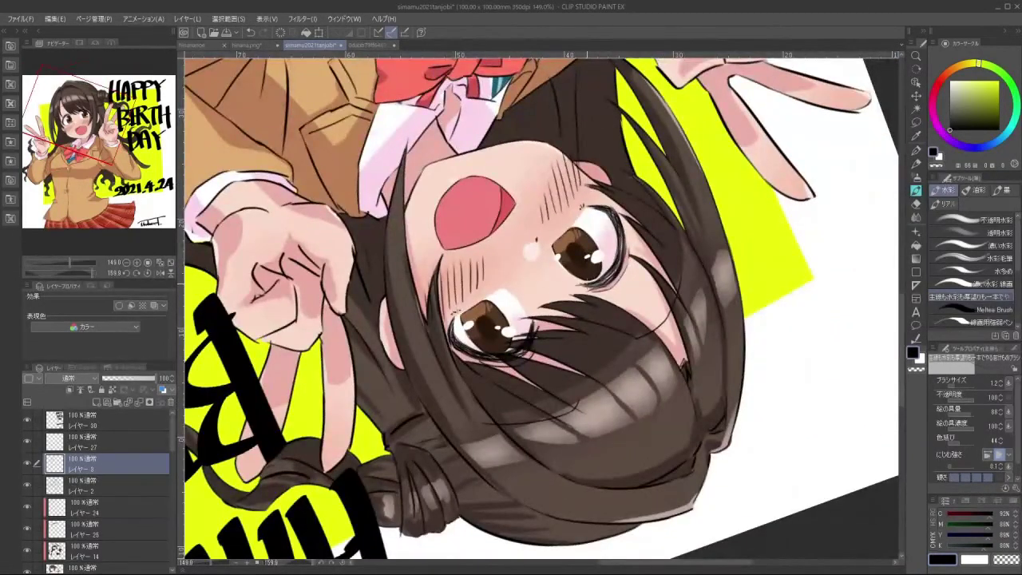
drag(481, 347, 551, 228)
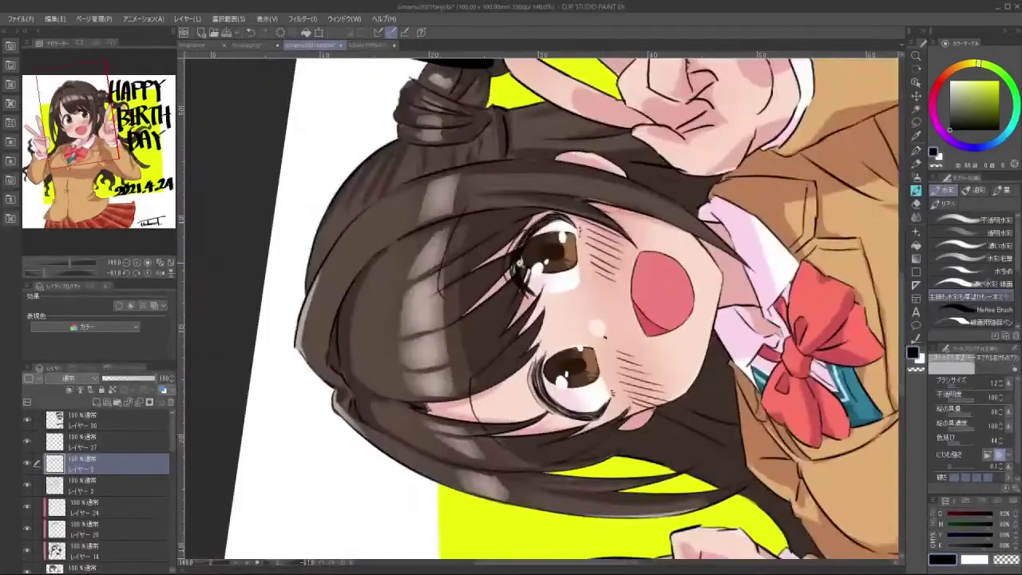
scroll(516, 283, up, 1)
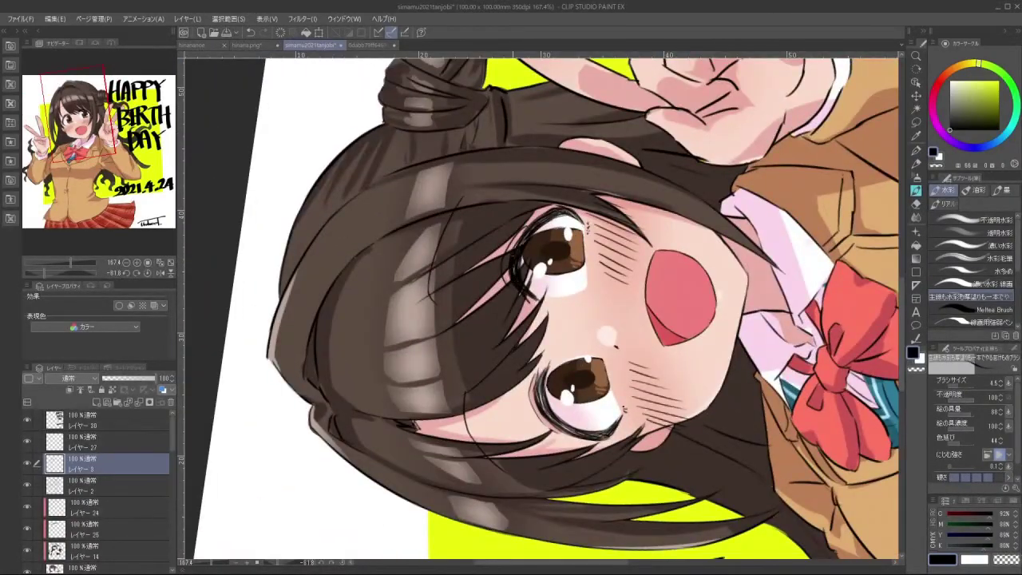
drag(484, 340, 664, 298)
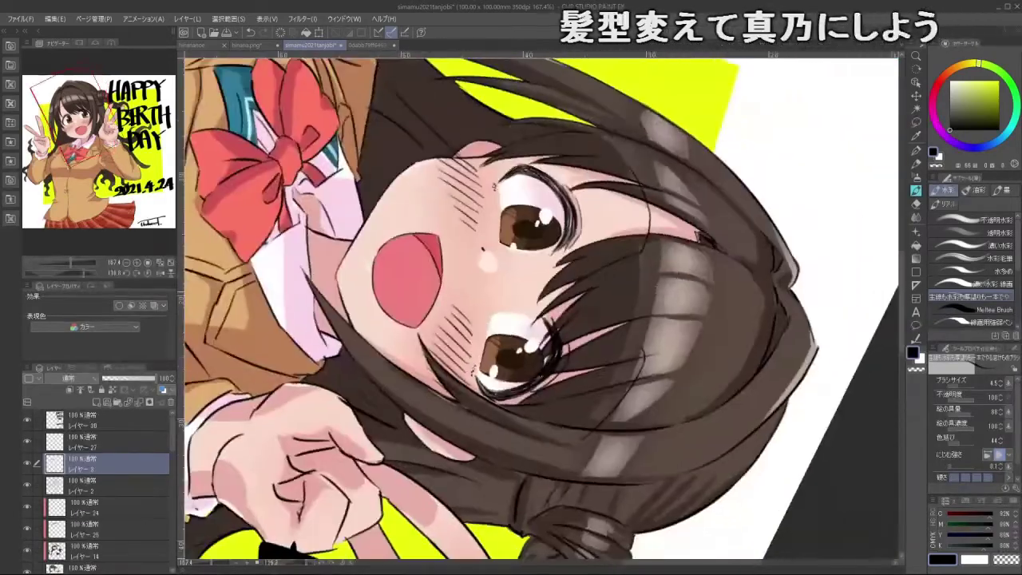
scroll(659, 305, down, 8)
drag(480, 344, 655, 306)
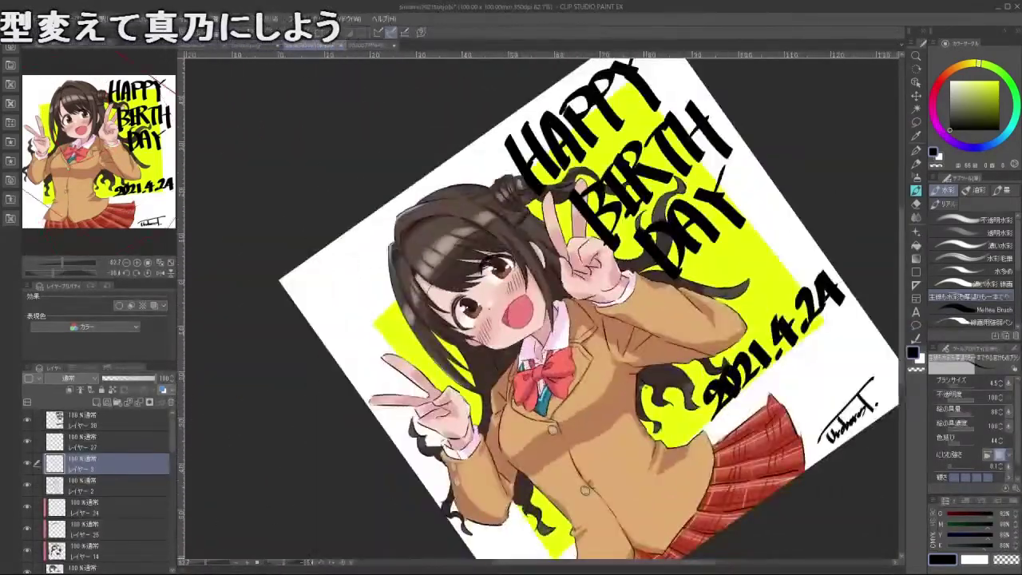
Draw short black lower-lash ticks at the outer eye corners with the brush reduced to size 2.8
drag(468, 332, 500, 322)
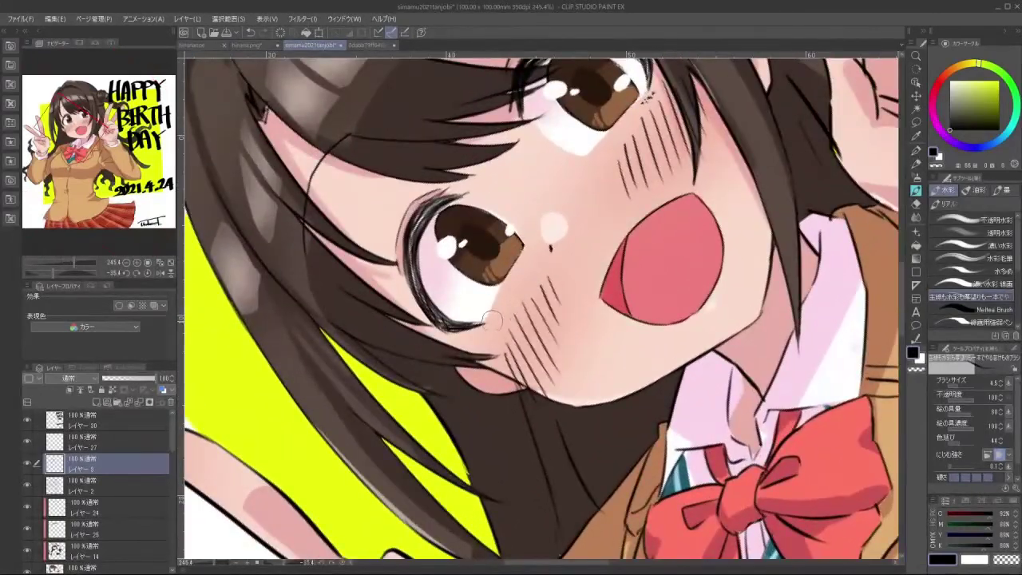
drag(564, 128, 524, 245)
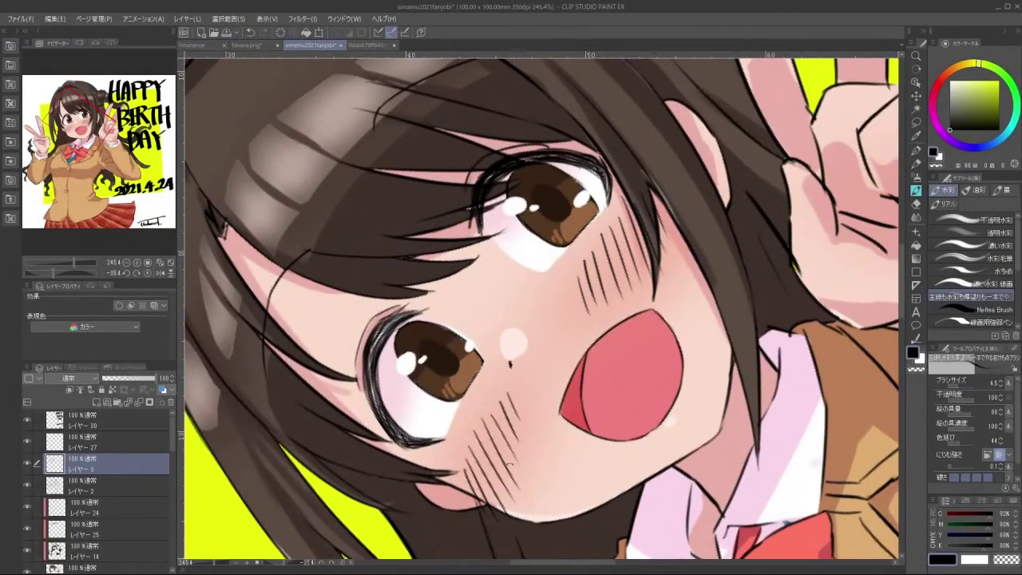
drag(510, 465, 446, 437)
key(bracketleft)
drag(405, 383, 404, 381)
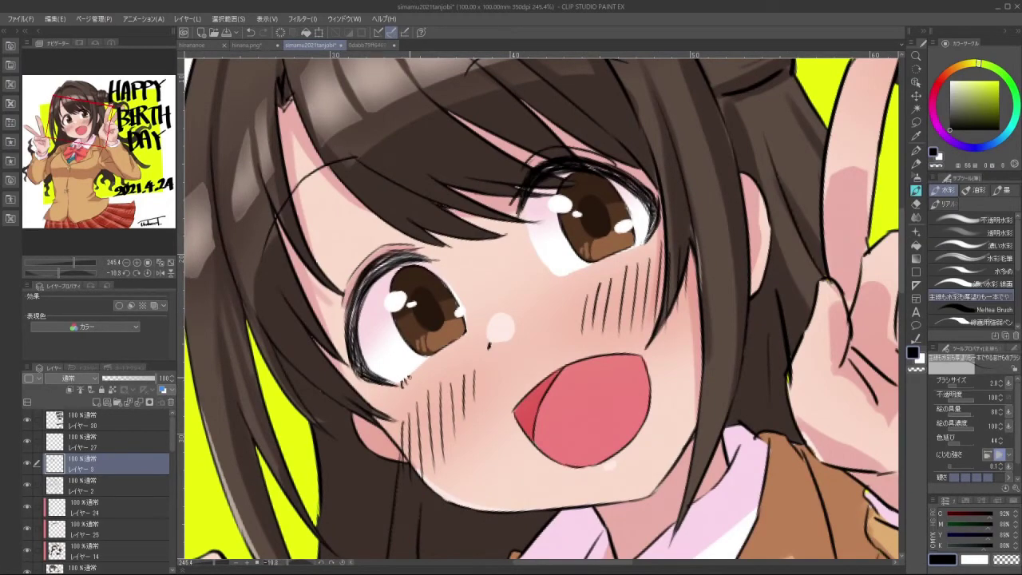
drag(540, 464, 688, 262)
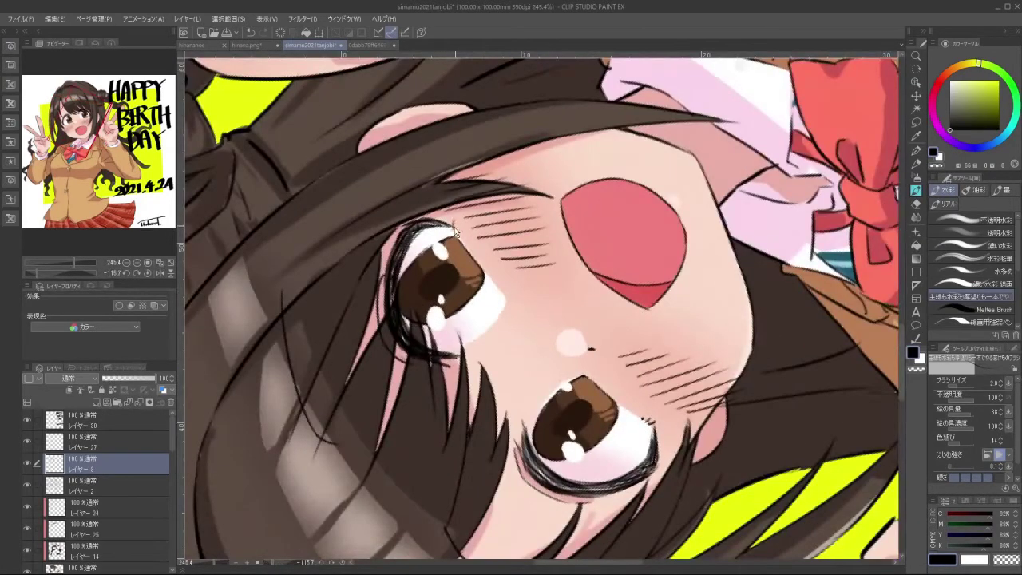
Examine the finished eyes close up and the complete illustration at several zoom levels and rotations
drag(451, 373, 423, 216)
drag(423, 215, 520, 383)
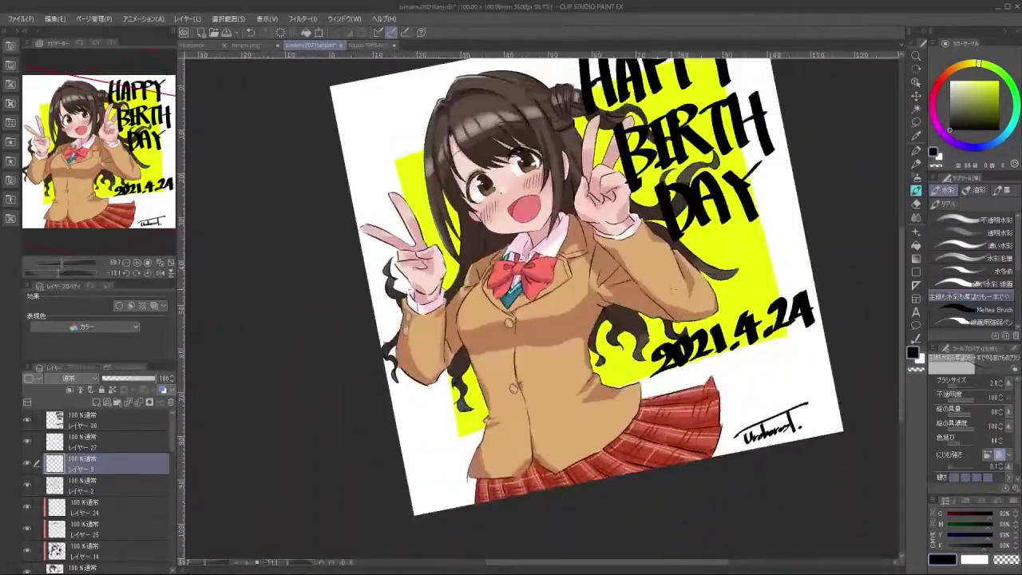
drag(585, 231, 591, 349)
drag(399, 339, 561, 336)
scroll(562, 337, up, 4)
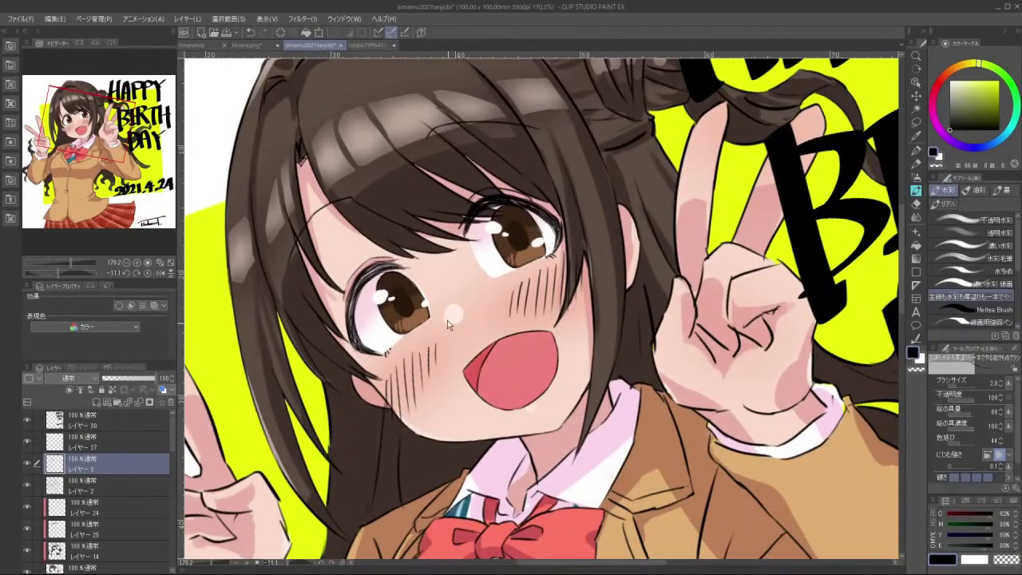
scroll(525, 367, down, 4)
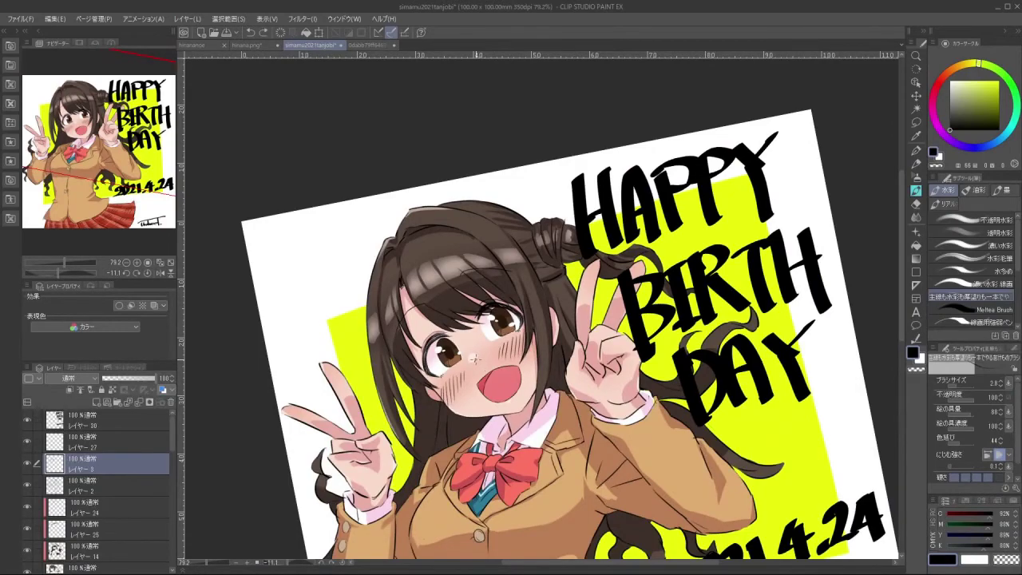
mouse_move(473, 361)
mouse_down()
mouse_move(537, 397)
mouse_move(623, 374)
mouse_move(489, 374)
mouse_move(466, 358)
mouse_up()
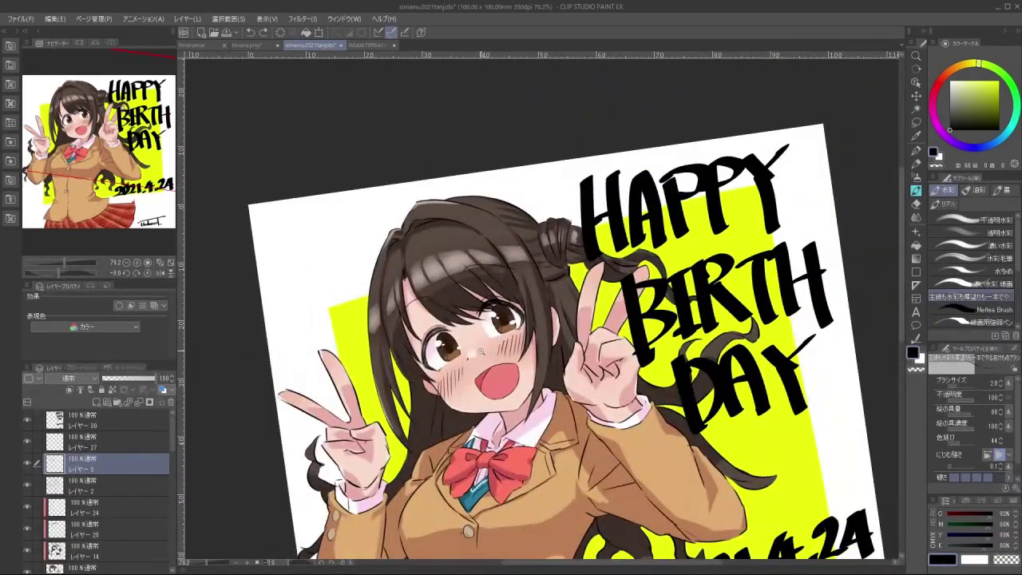
scroll(482, 351, up, 3)
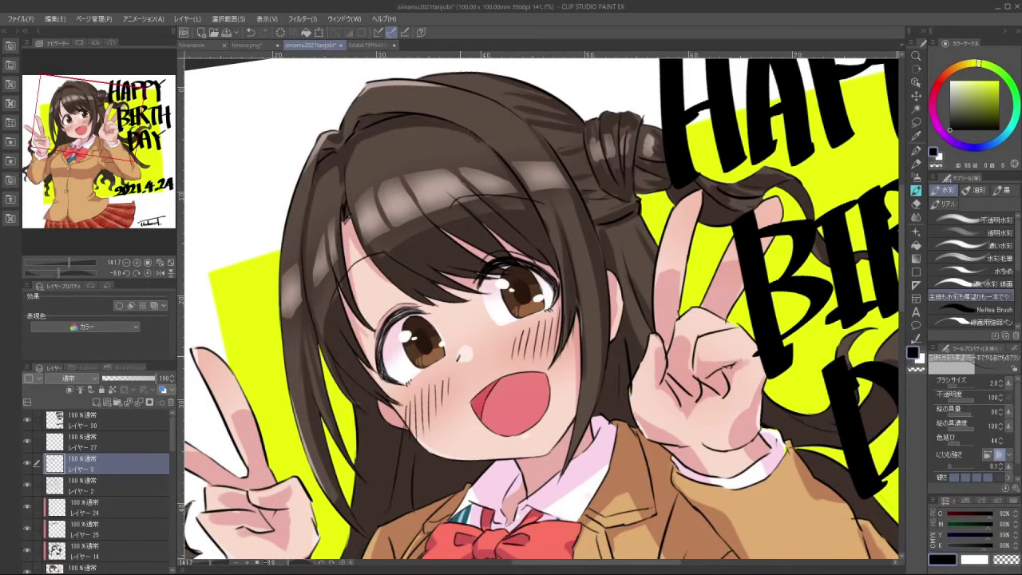
drag(601, 399, 649, 395)
scroll(649, 394, down, 1)
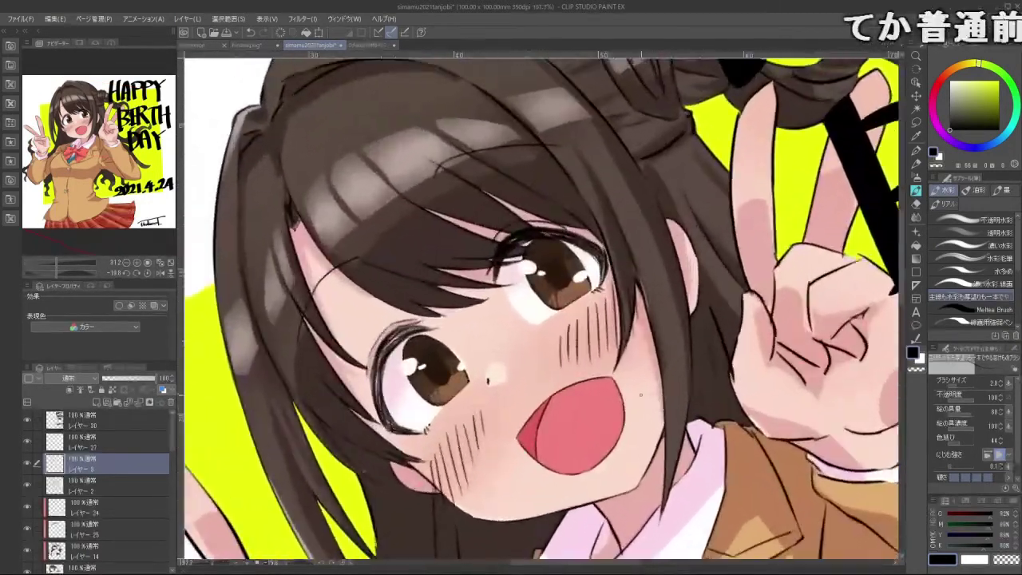
scroll(646, 425, down, 4)
drag(615, 166, 678, 221)
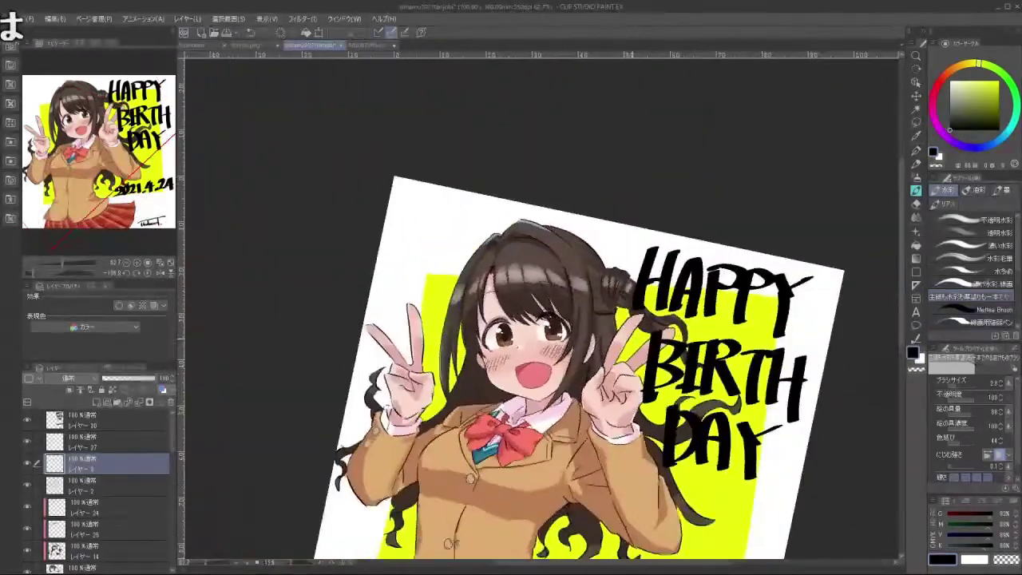
drag(641, 337, 600, 352)
drag(599, 393, 614, 382)
drag(565, 456, 666, 411)
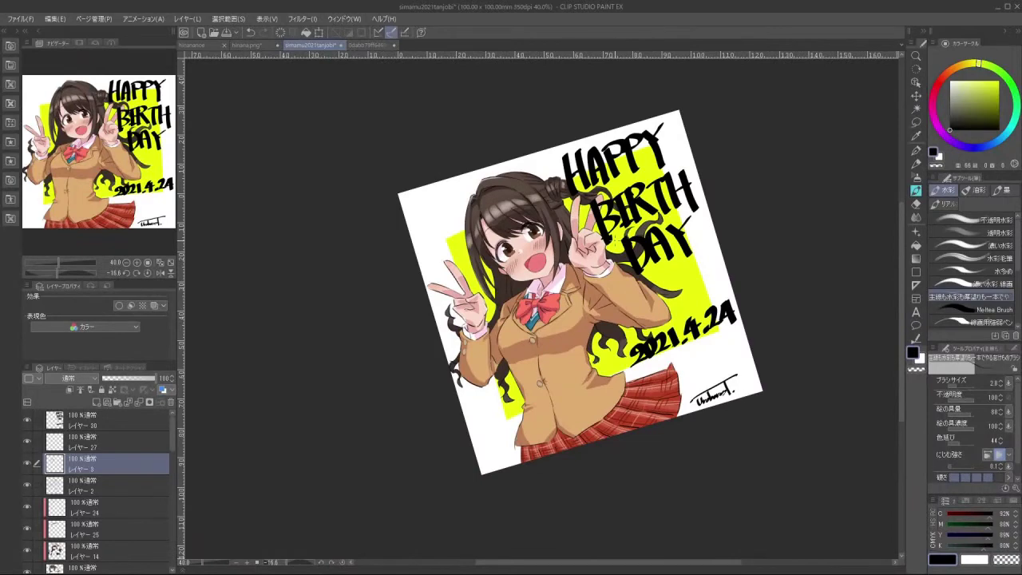
scroll(567, 280, up, 4)
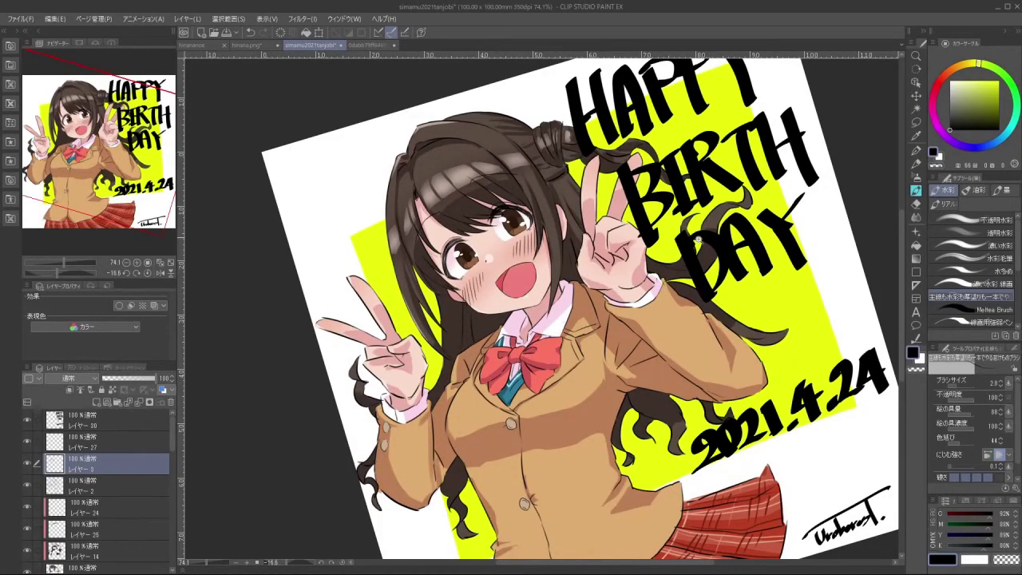
drag(699, 239, 631, 242)
drag(706, 399, 692, 275)
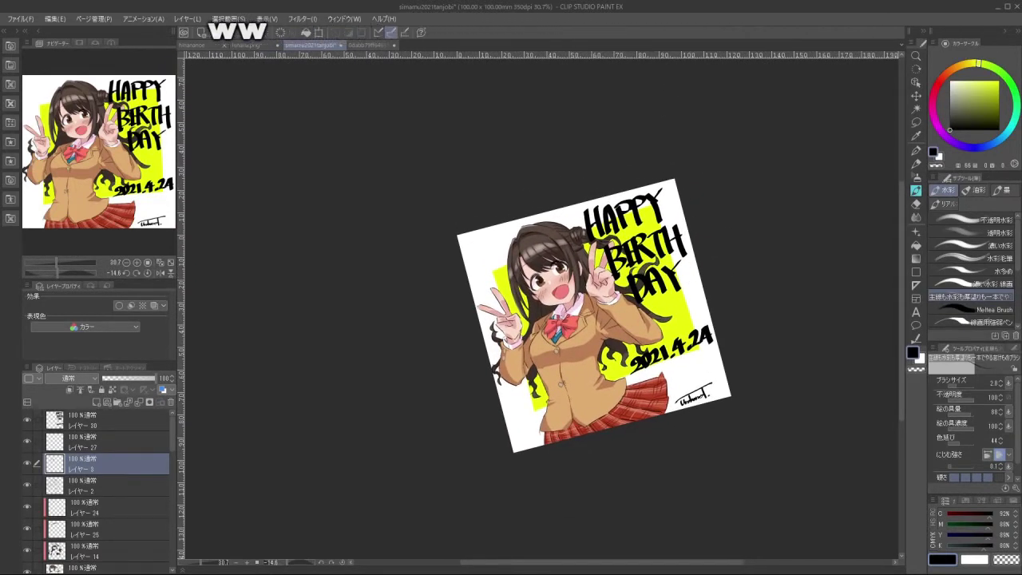
Give the lettering on レイヤー 30 a white border effect with a thickness of 7.4
click(101, 420)
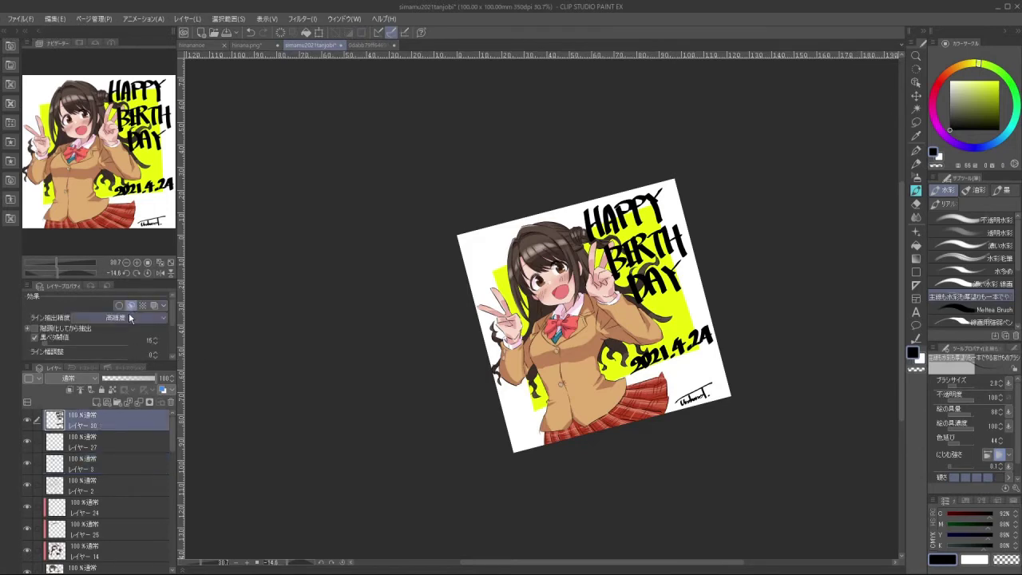
click(120, 307)
click(120, 308)
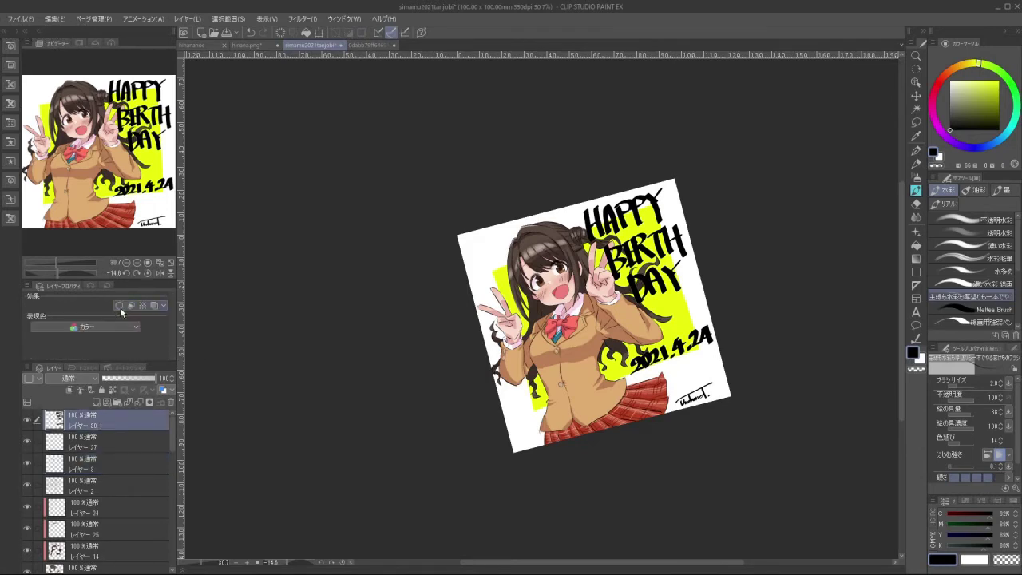
click(120, 307)
click(75, 334)
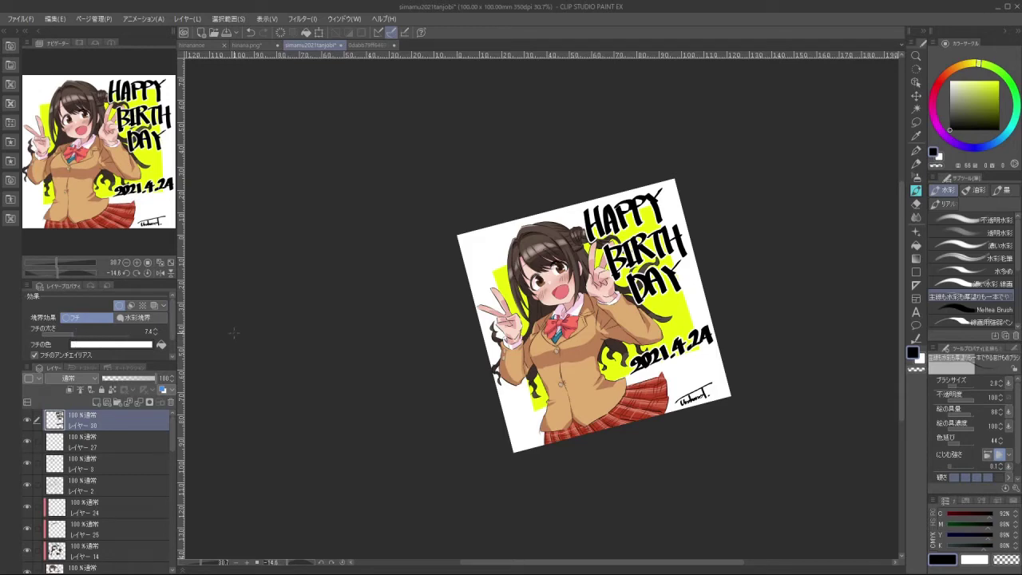
Check the white-outlined lettering against the character and yellow backdrop, both close up and in the full picture
scroll(555, 231, up, 5)
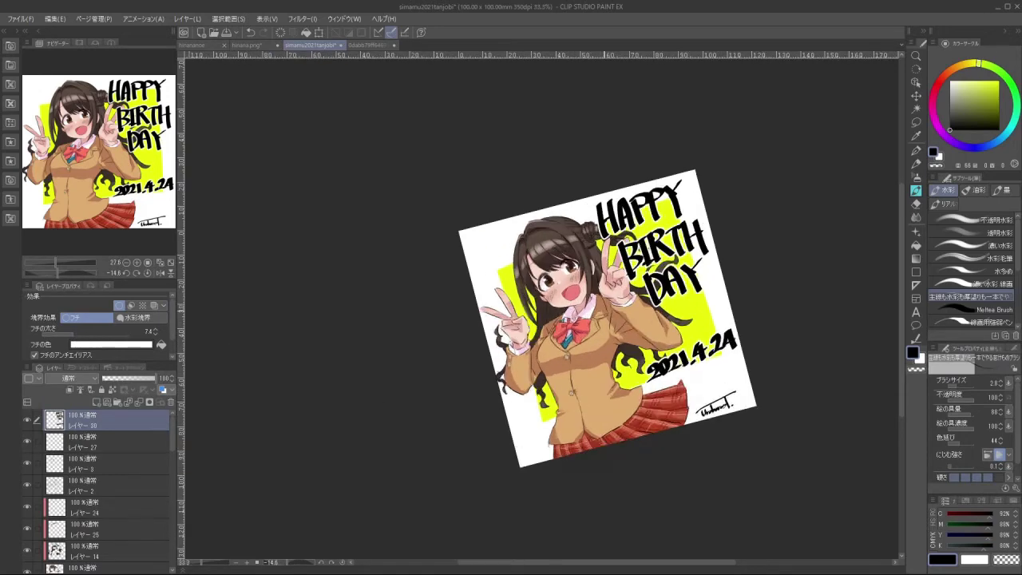
scroll(555, 232, up, 1)
scroll(633, 295, down, 5)
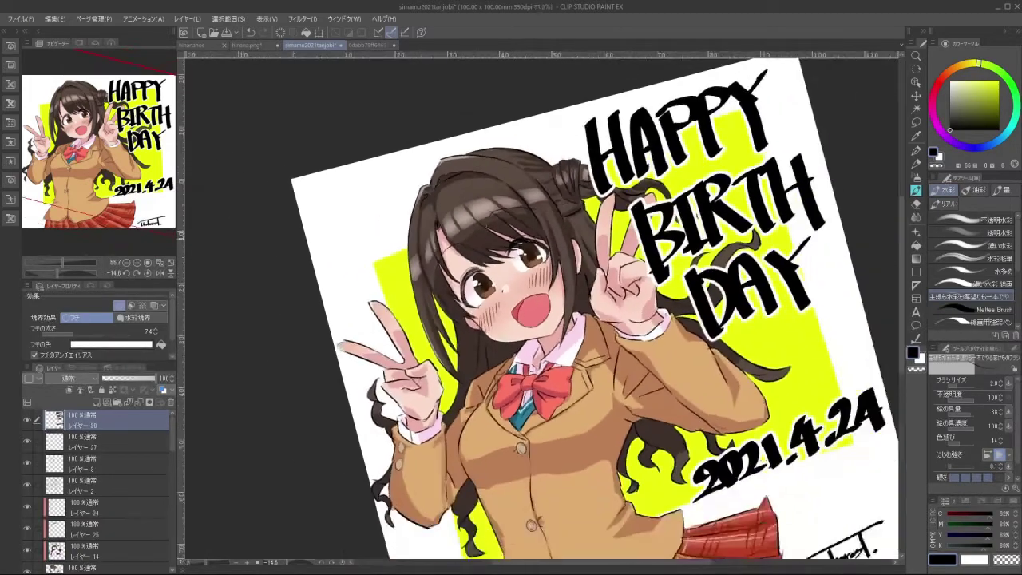
scroll(718, 394, up, 1)
scroll(726, 401, down, 3)
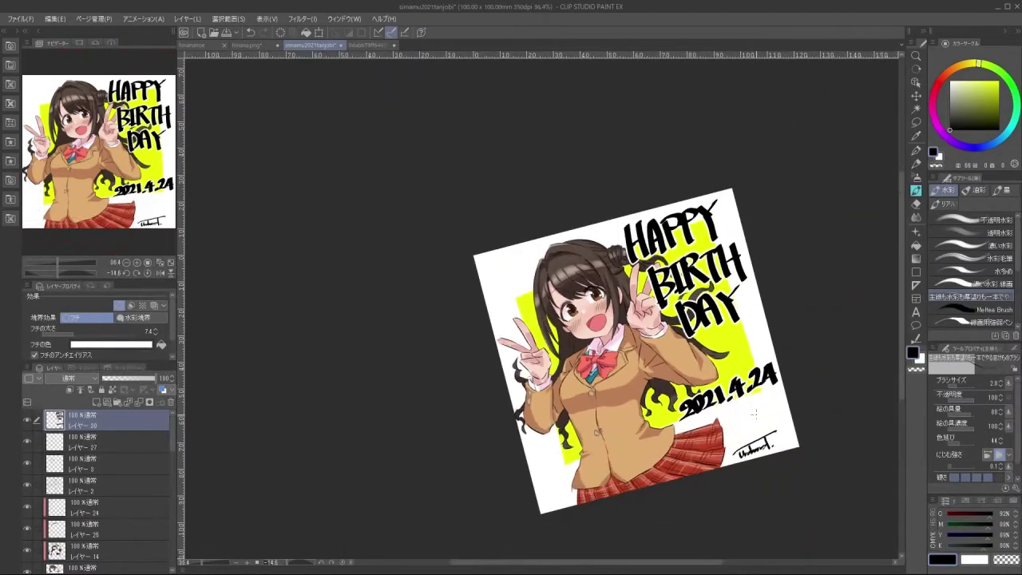
scroll(761, 417, up, 4)
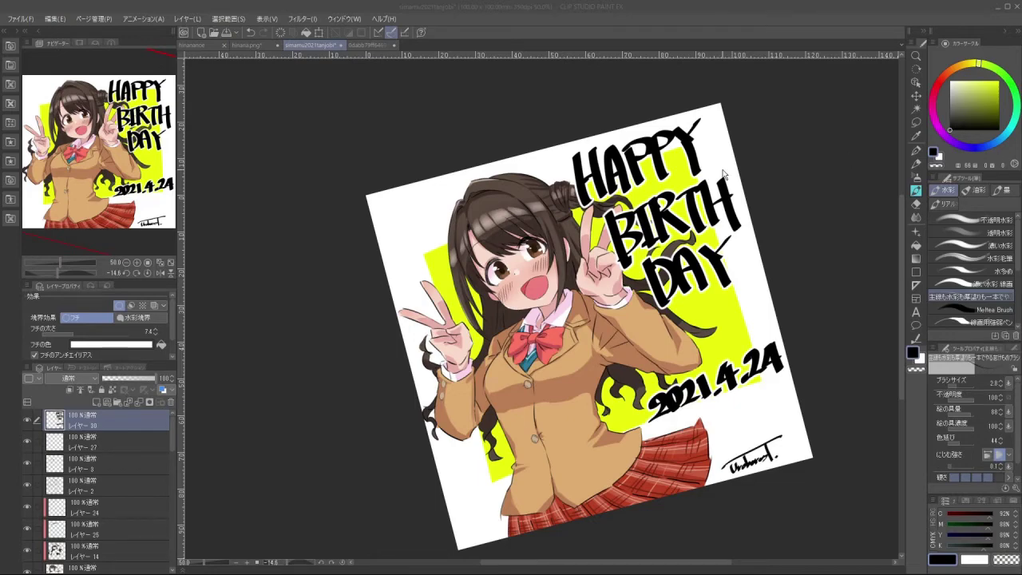
scroll(567, 240, up, 1)
scroll(483, 189, up, 1)
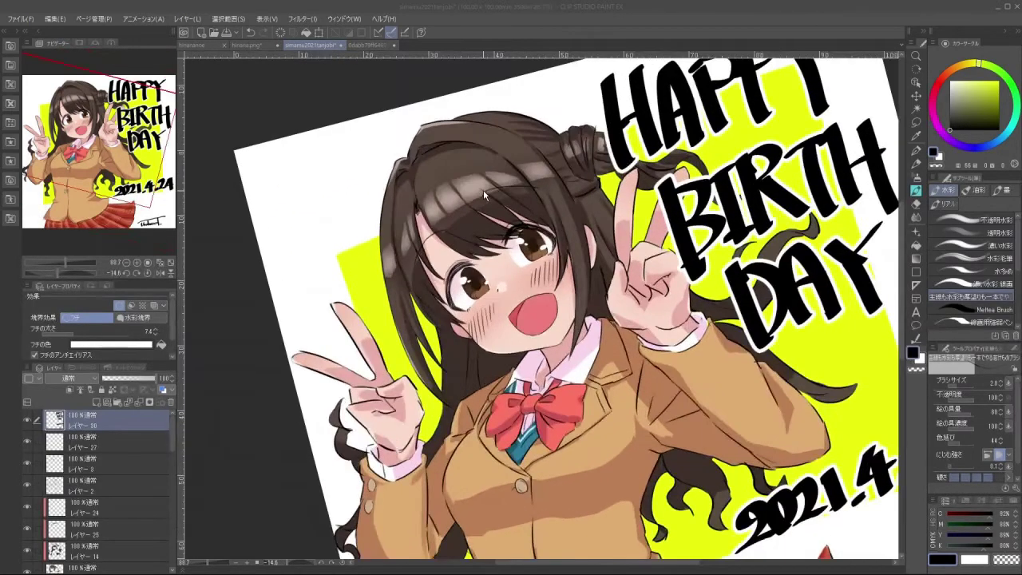
scroll(474, 191, down, 3)
scroll(467, 191, up, 3)
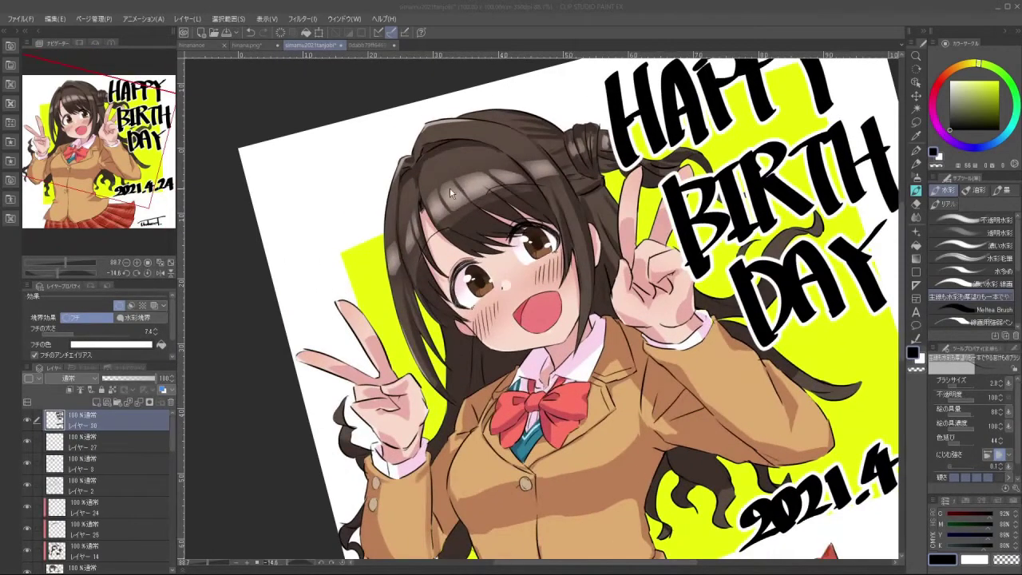
scroll(445, 186, down, 1)
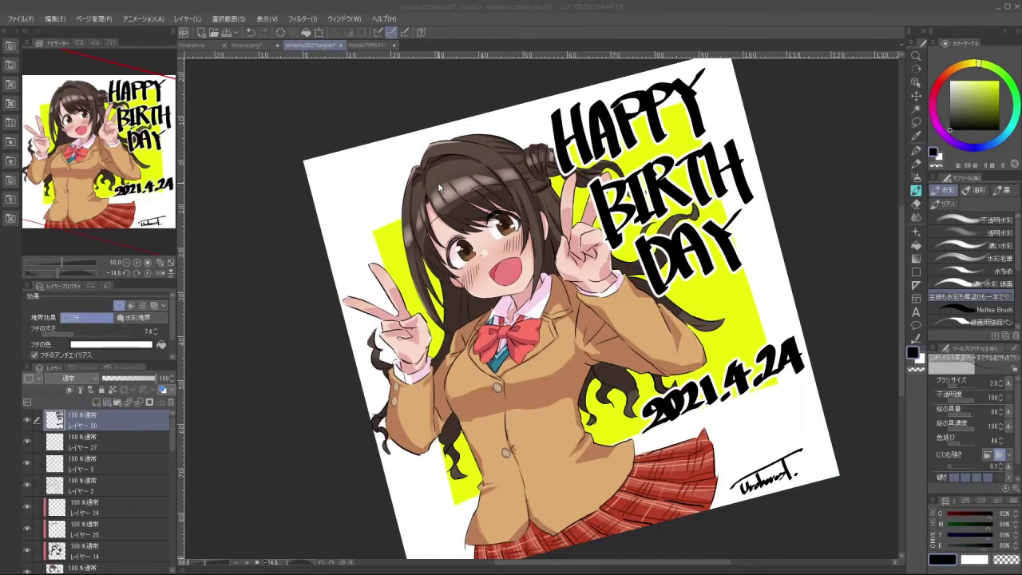
Try brown shadow strokes sampled from the jacket around the collar and shoulder on レイヤー 13 and undo the last one
scroll(164, 452, down, 6)
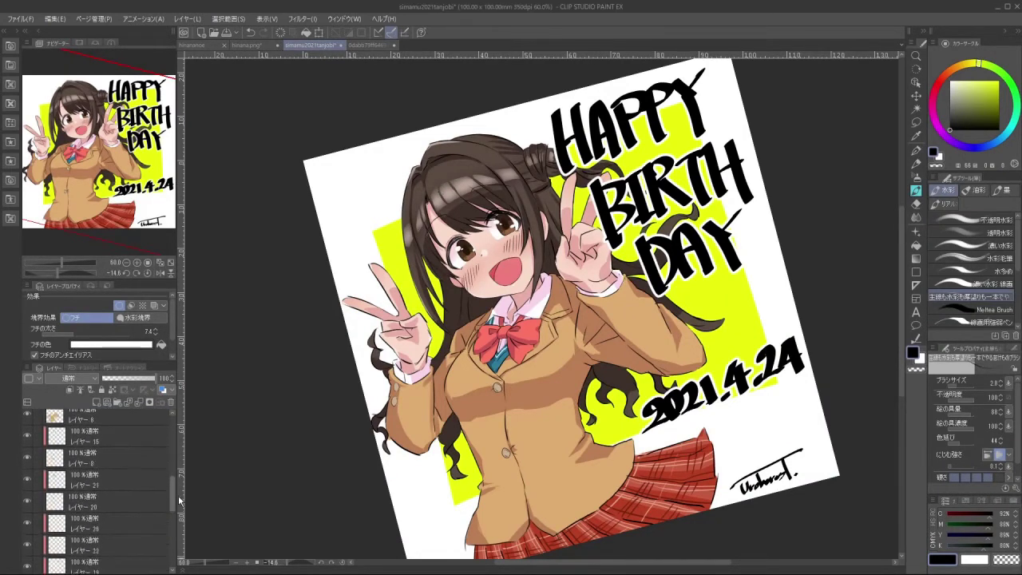
click(160, 460)
alt+click(572, 380)
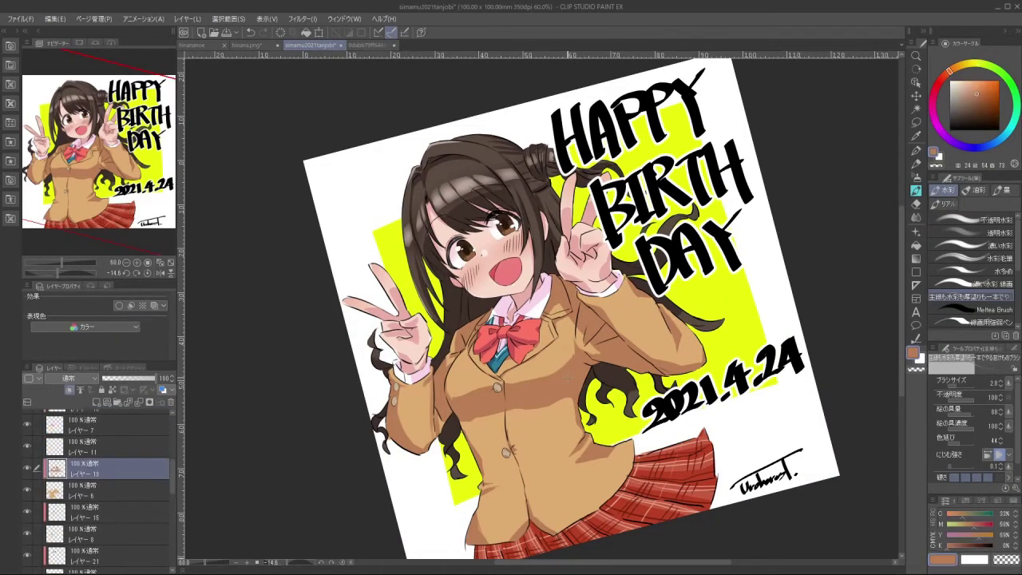
drag(569, 325, 616, 327)
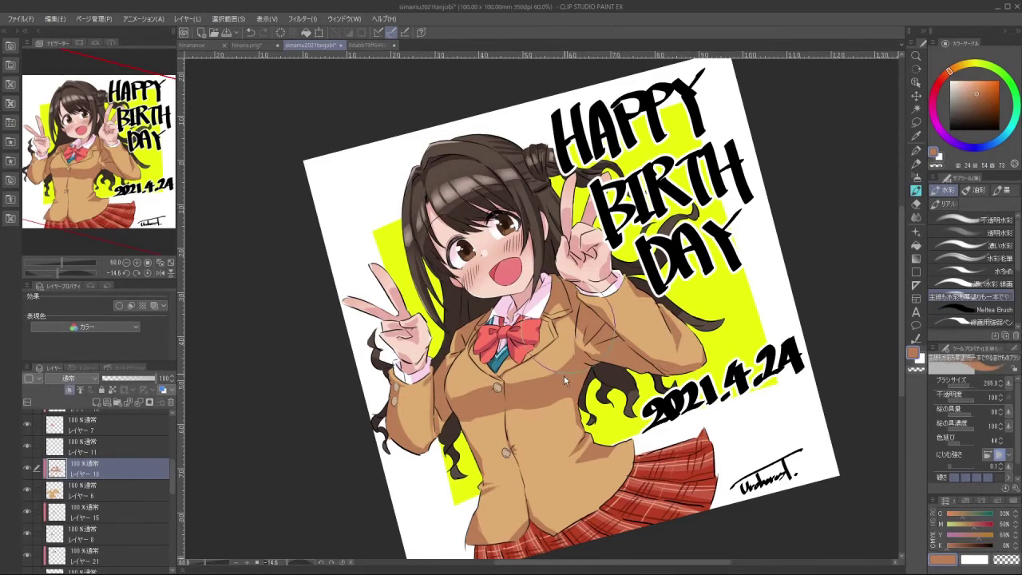
drag(579, 291, 547, 291)
mouse_move(572, 335)
mouse_down()
mouse_move(566, 358)
mouse_move(587, 349)
mouse_up()
key(ctrl+z)
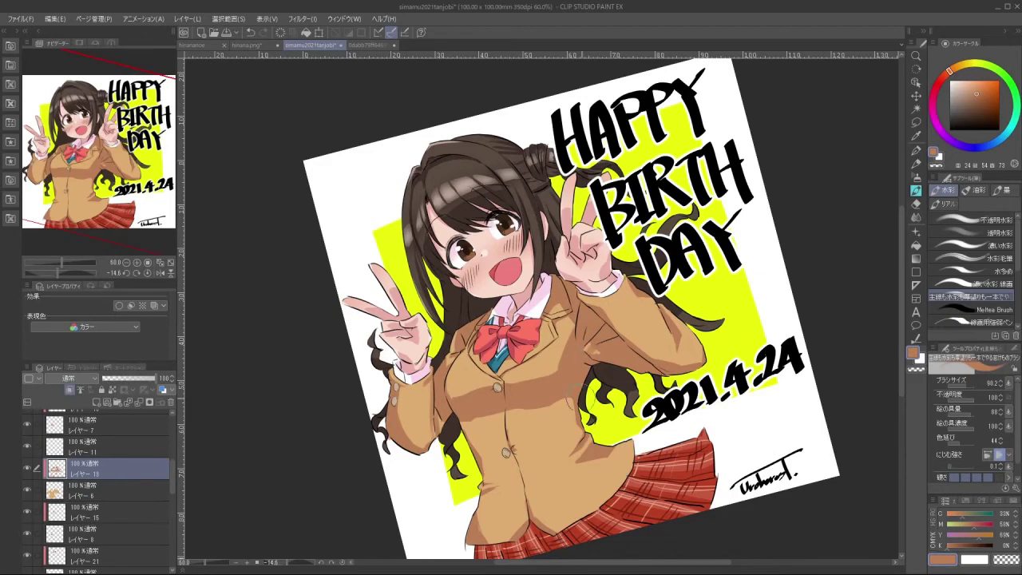
Brush brown shadow along the lapel and shoulder of the raised arm beside the lettering, undoing the final stroke
drag(591, 439, 649, 402)
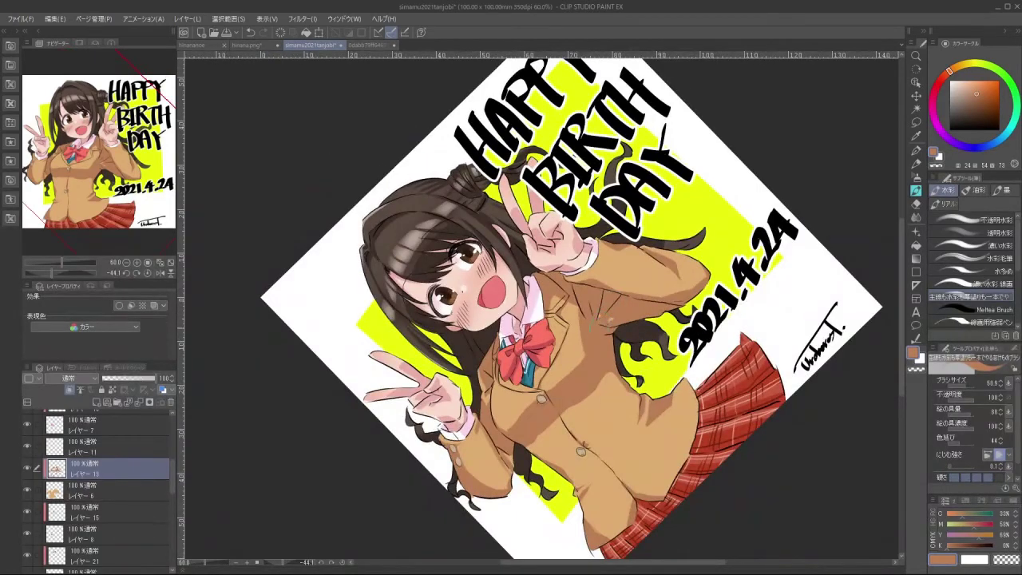
drag(468, 246, 561, 401)
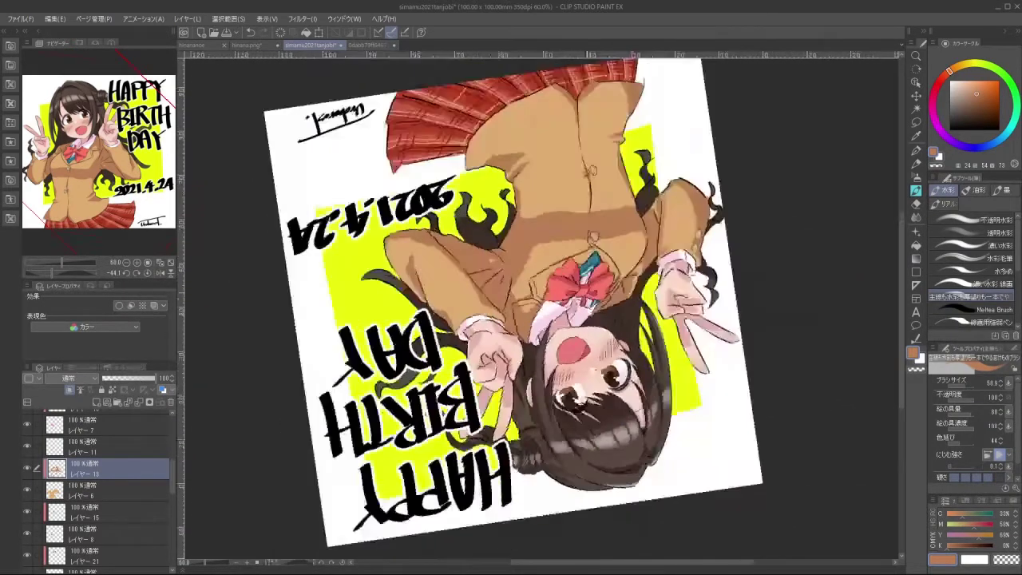
drag(555, 466, 627, 277)
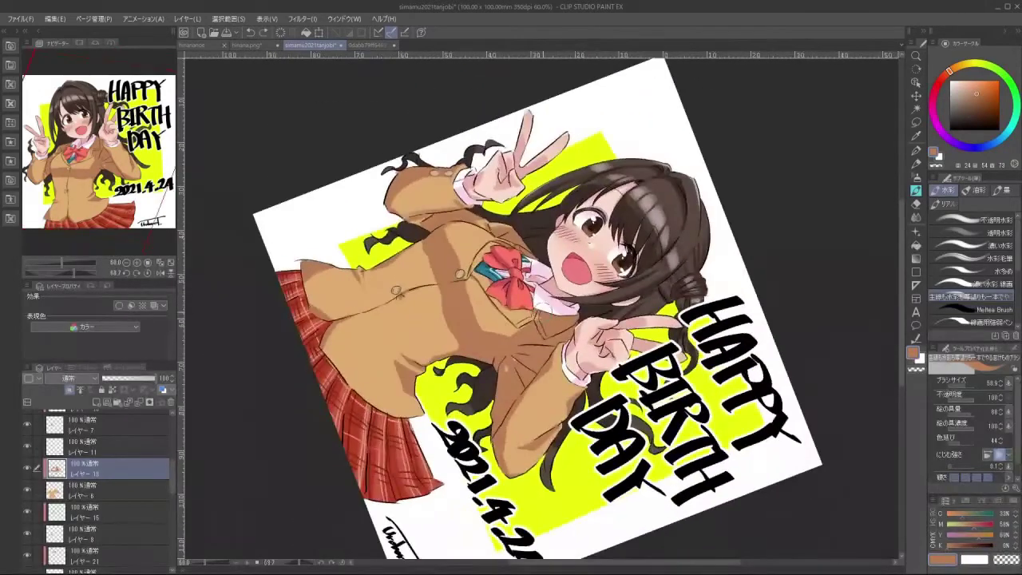
mouse_move(544, 304)
mouse_down()
mouse_move(532, 328)
mouse_move(543, 327)
mouse_up()
drag(591, 399, 656, 335)
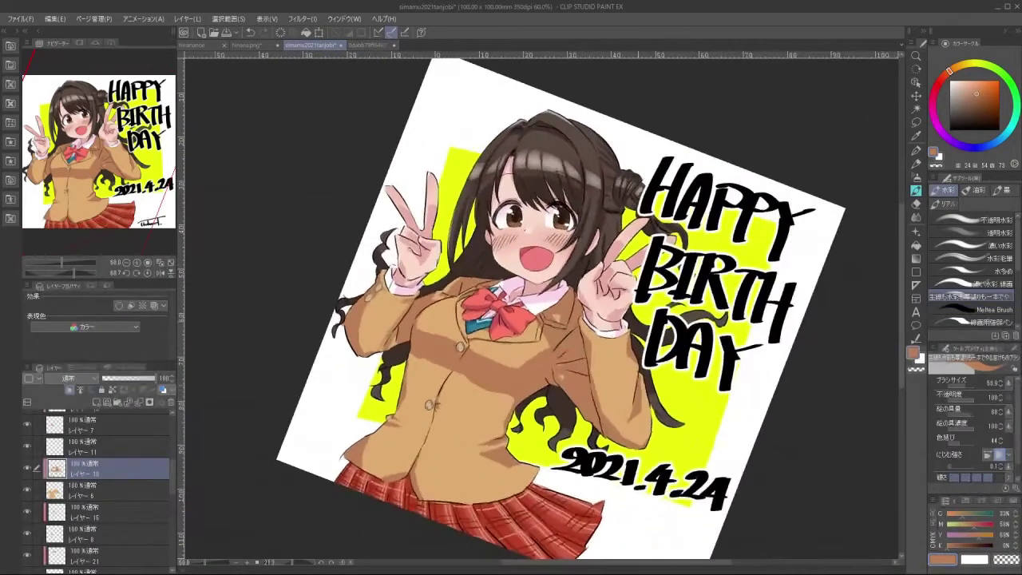
mouse_move(583, 328)
mouse_down()
mouse_move(591, 313)
mouse_move(572, 306)
mouse_up()
key(ctrl+z)
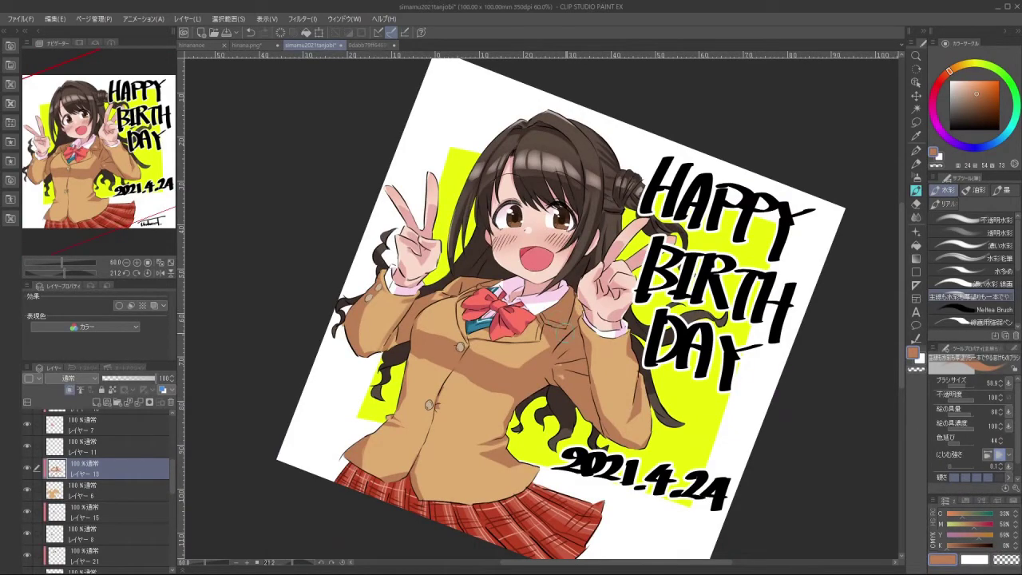
Try further brown shadow strokes between the jacket's lapel and raised-arm sleeve and undo them
drag(576, 456, 690, 333)
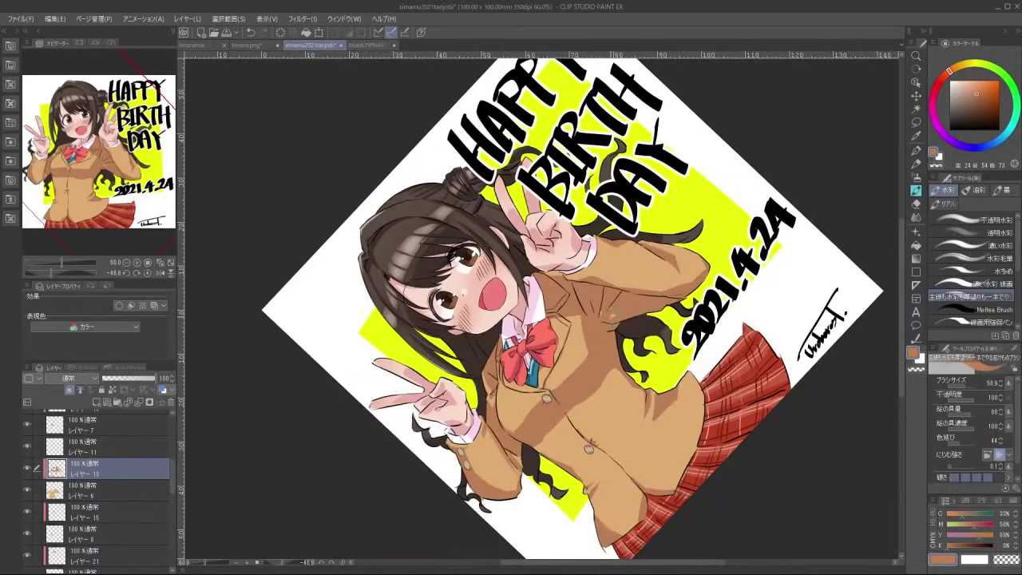
scroll(610, 327, down, 3)
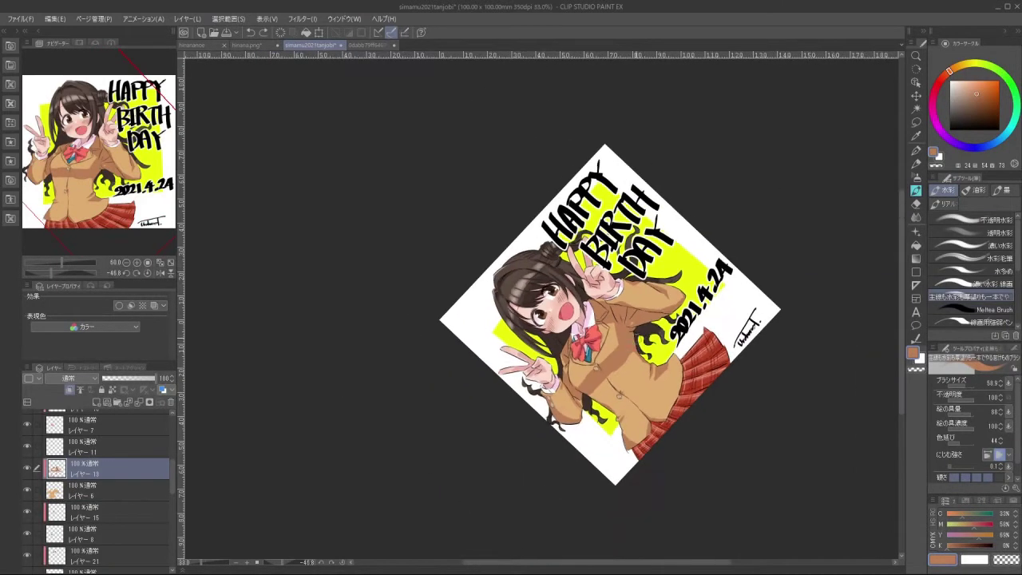
drag(635, 382, 684, 264)
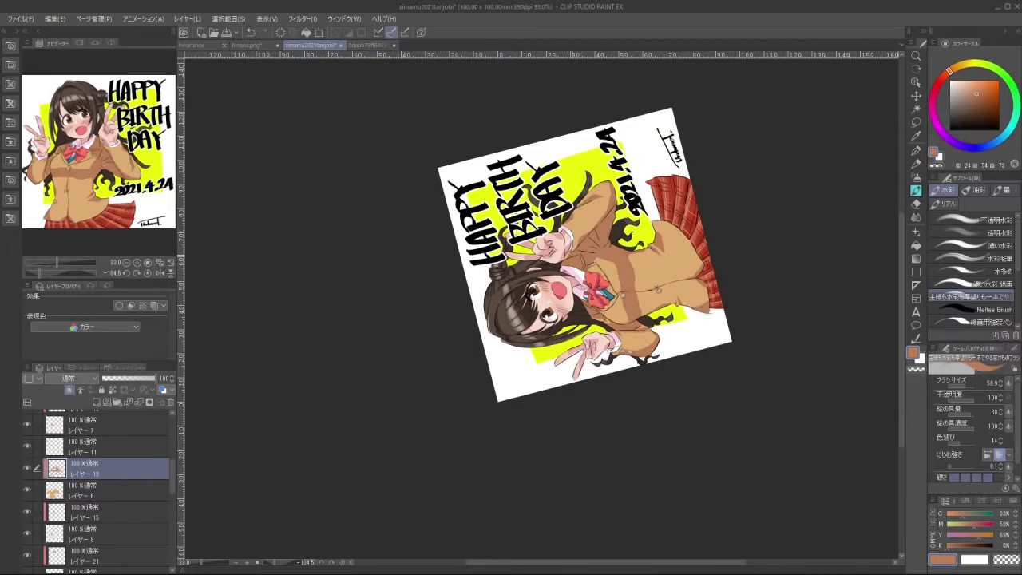
drag(575, 254, 622, 254)
drag(537, 382, 562, 246)
drag(504, 343, 542, 346)
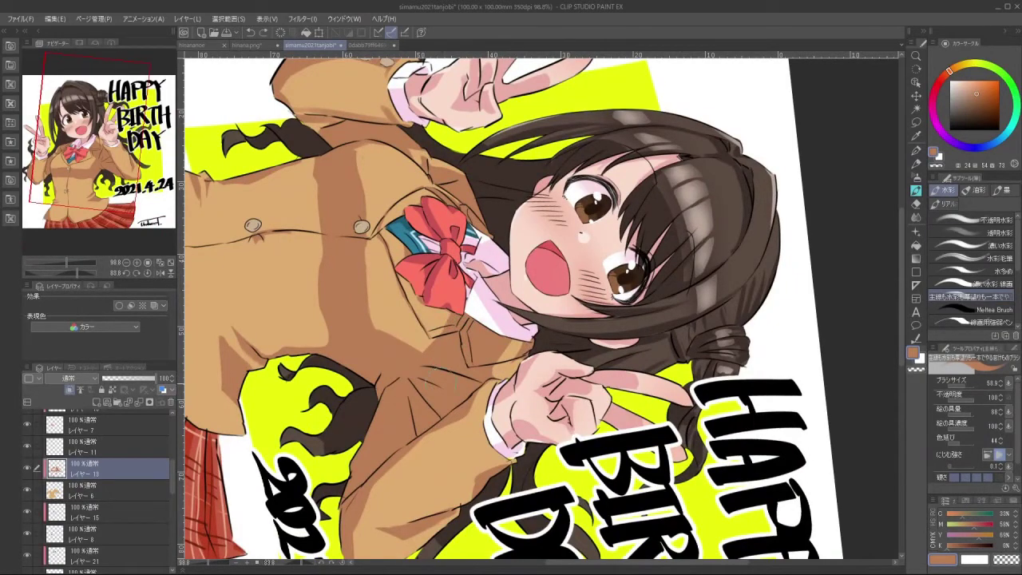
drag(520, 369, 458, 369)
mouse_move(513, 404)
mouse_down()
mouse_move(607, 391)
mouse_move(674, 317)
mouse_up()
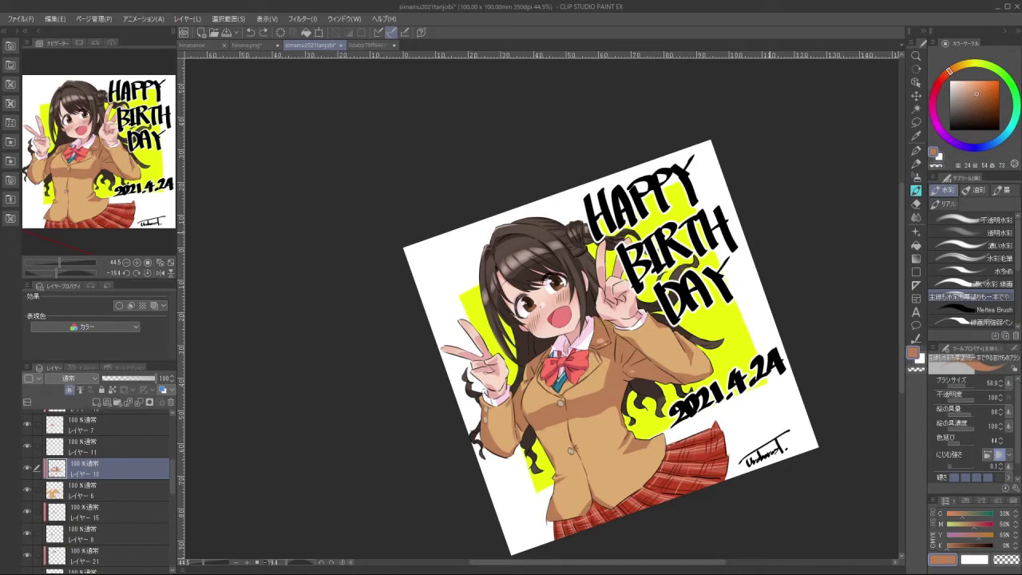
key(ctrl+z)
key(ctrl+z)
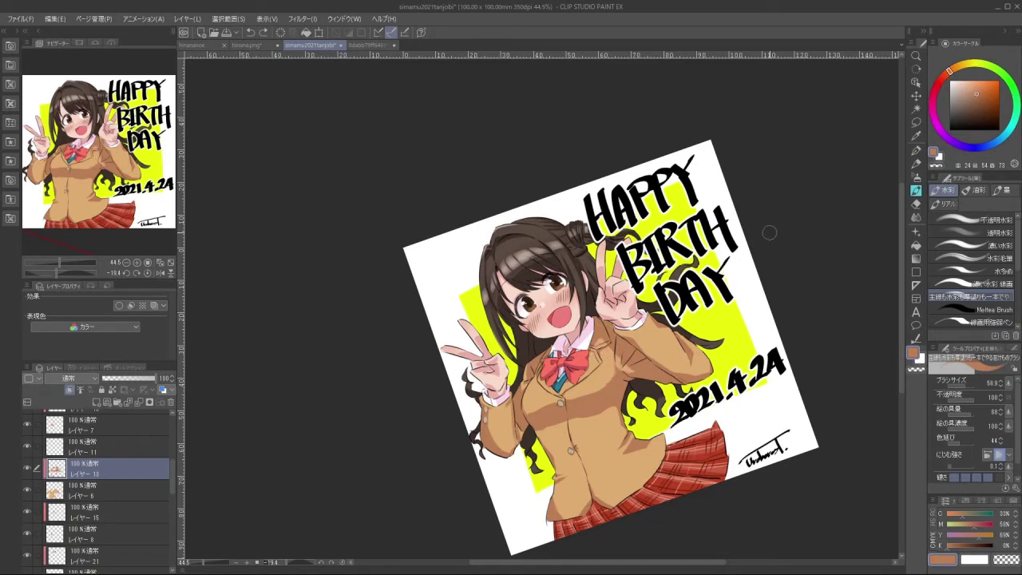
key(ctrl+z)
Check the whole illustration's balance by comparing its normal and horizontally mirrored views several times
drag(689, 368, 680, 343)
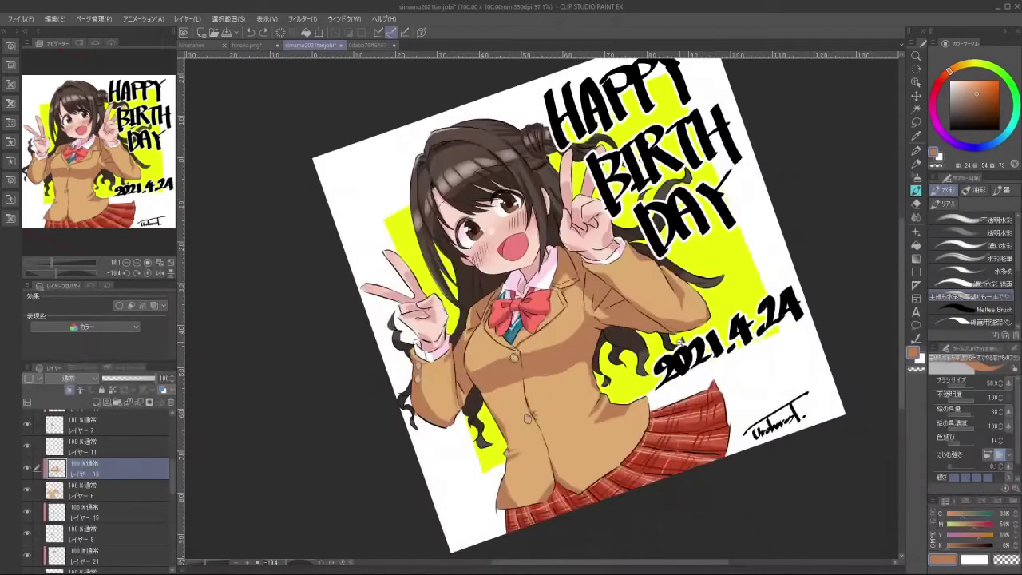
drag(683, 231, 699, 318)
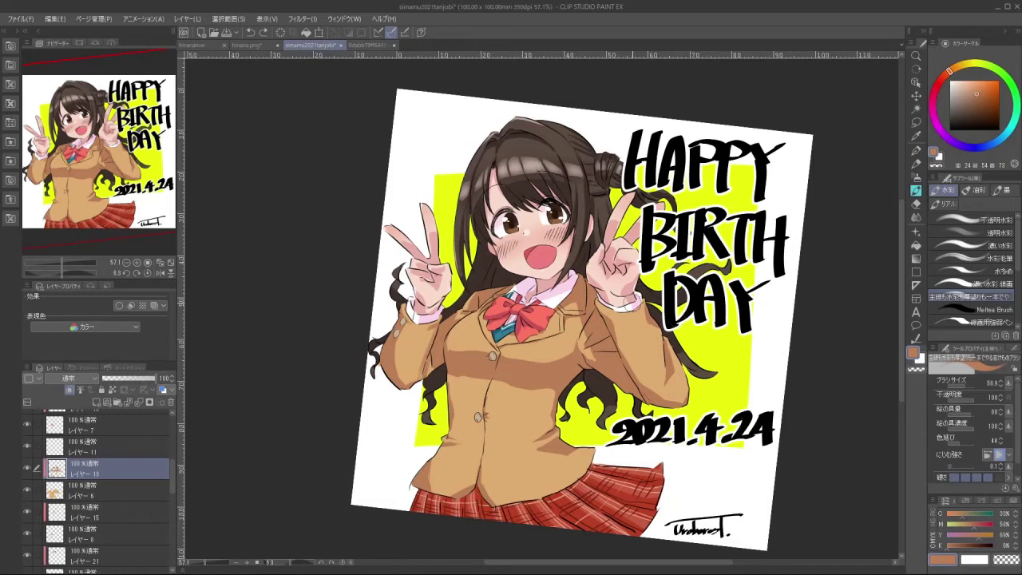
click(163, 274)
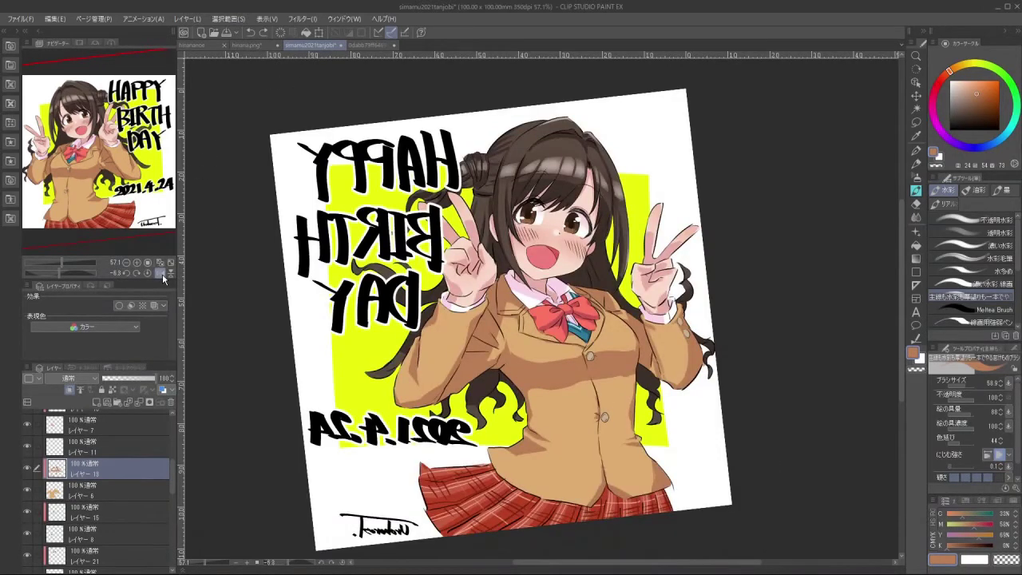
click(162, 274)
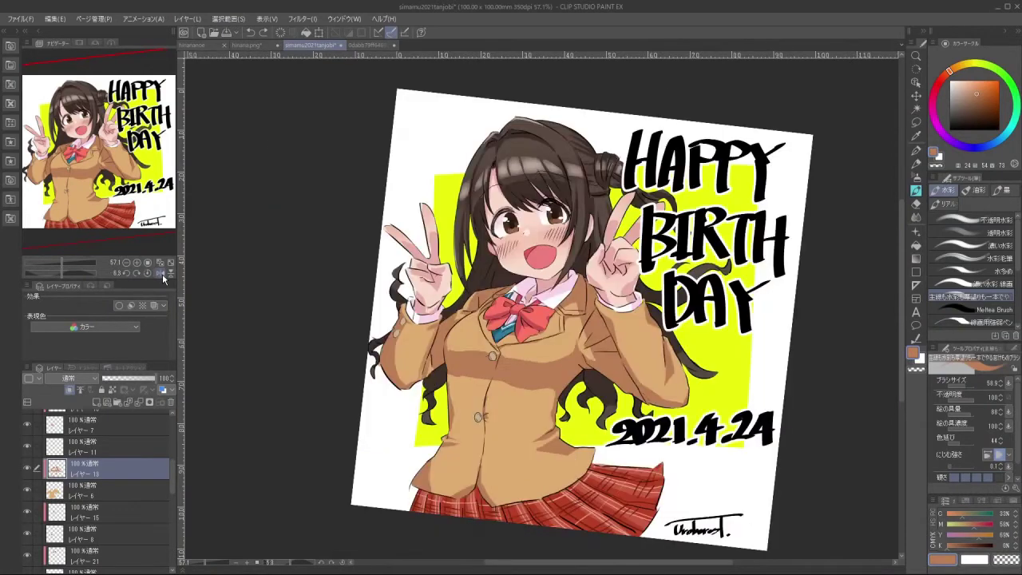
click(162, 274)
click(162, 274)
click(162, 274)
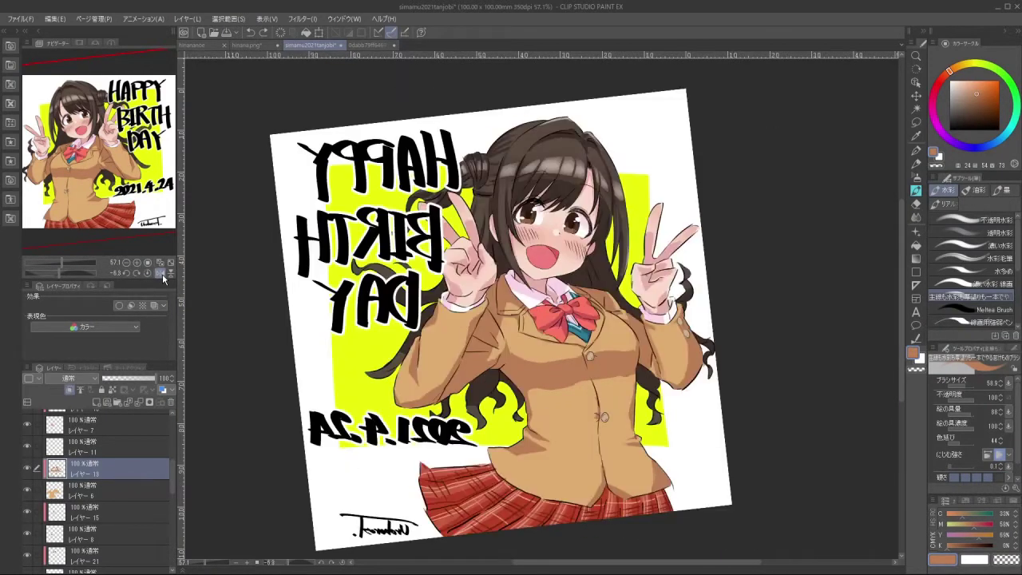
click(163, 274)
click(162, 274)
click(162, 274)
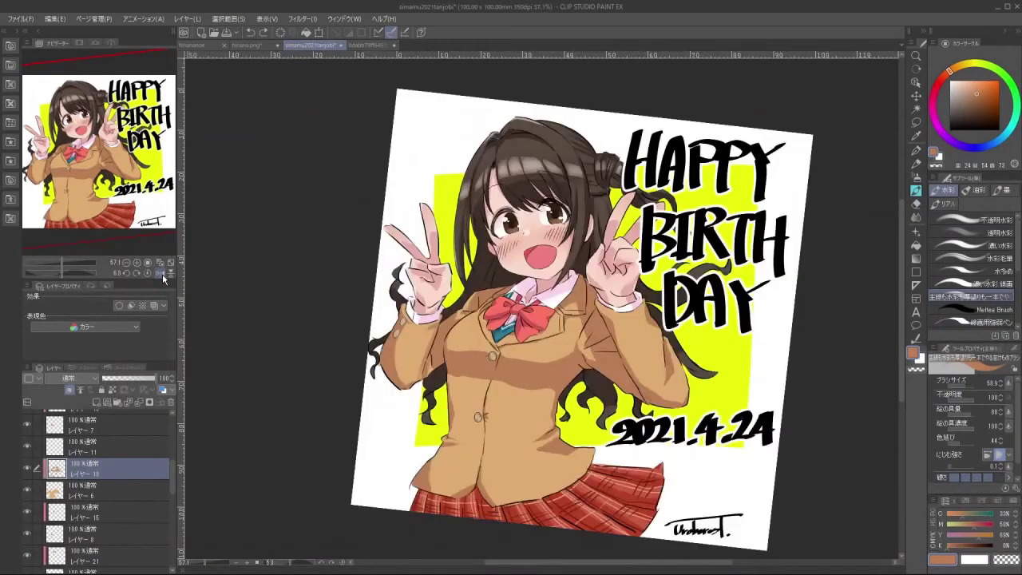
click(162, 274)
click(162, 274)
click(162, 274)
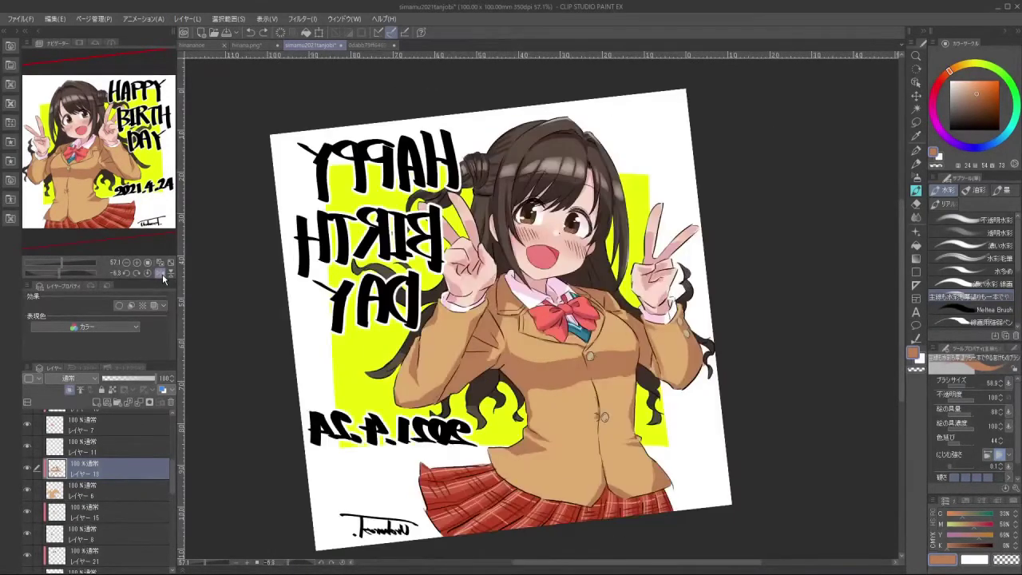
click(162, 274)
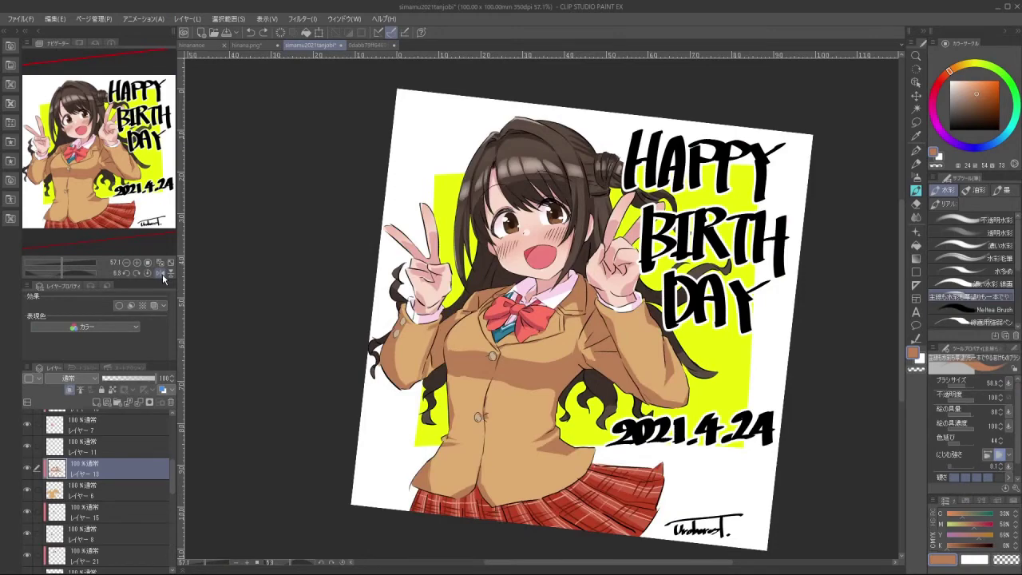
click(162, 274)
click(162, 274)
Touch up the upper lash of the eye nearest the hair bun in black on レイヤー 3, reducing the brush to size 3.7
scroll(540, 222, up, 3)
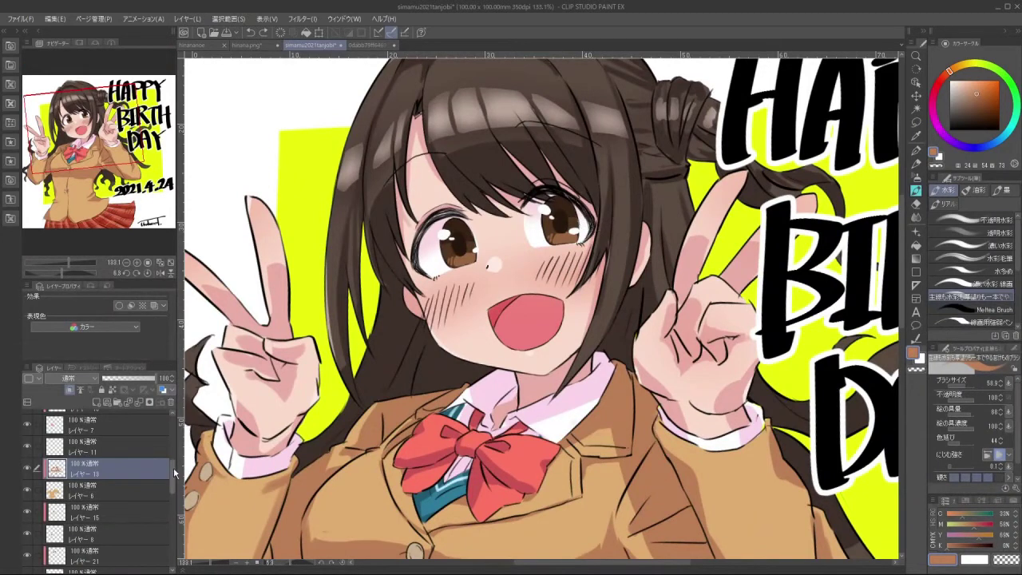
scroll(152, 455, up, 3)
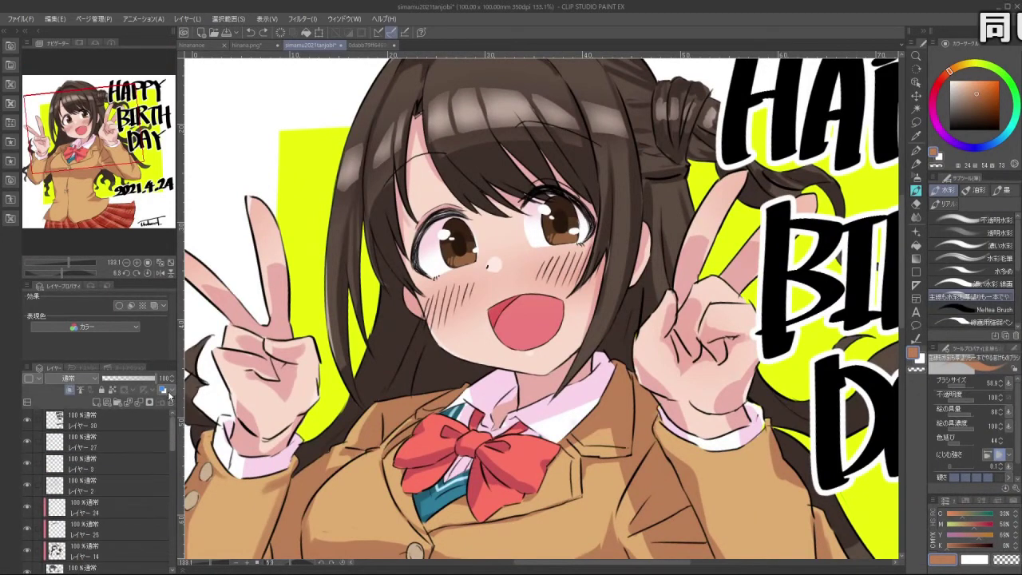
click(27, 466)
click(27, 465)
click(112, 465)
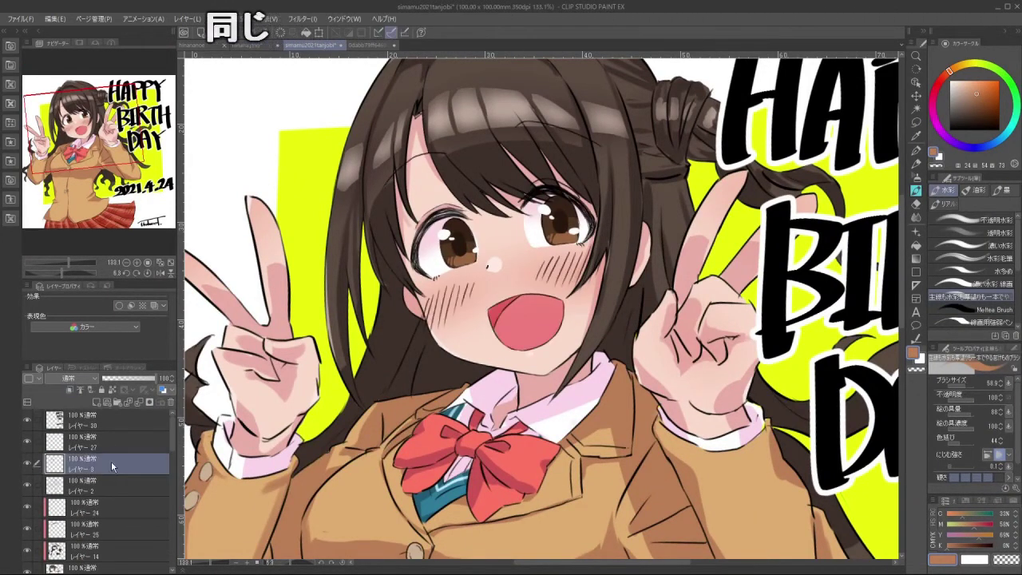
drag(359, 480, 693, 507)
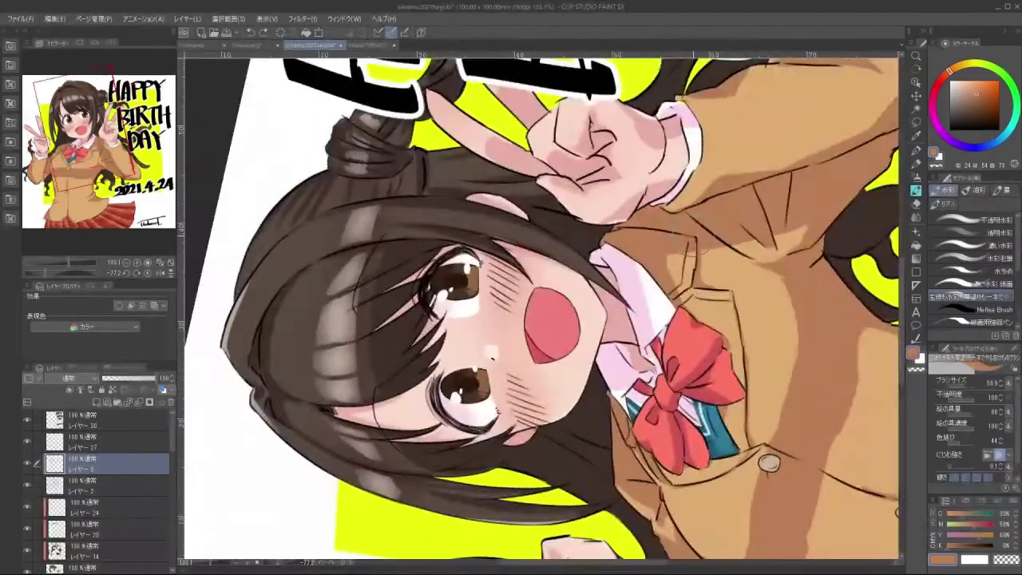
drag(950, 110, 951, 129)
drag(416, 293, 483, 288)
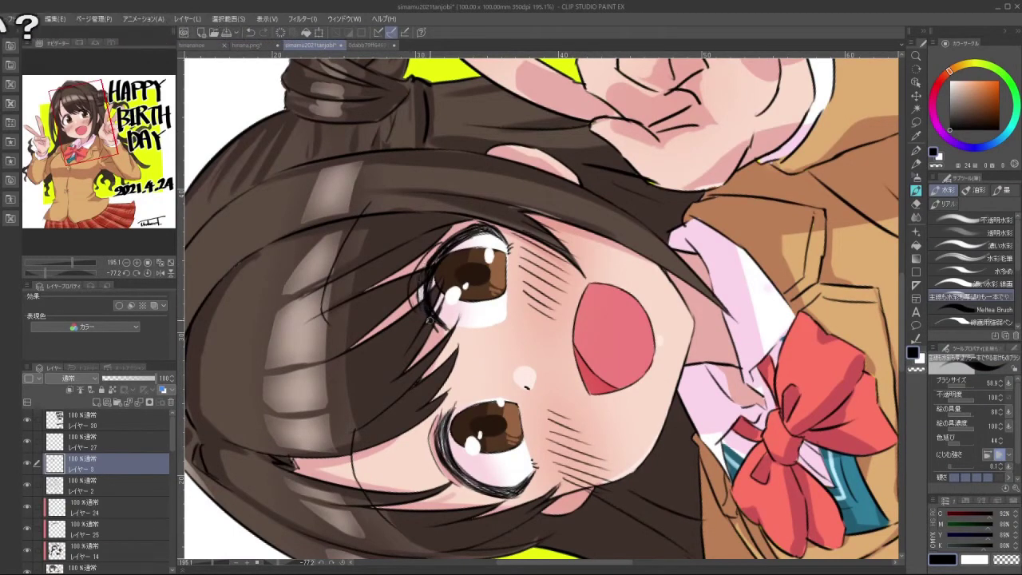
drag(463, 278, 451, 281)
key(bracketleft)
key(bracketleft)
key(bracketleft)
key(bracketleft)
key(bracketleft)
key(bracketleft)
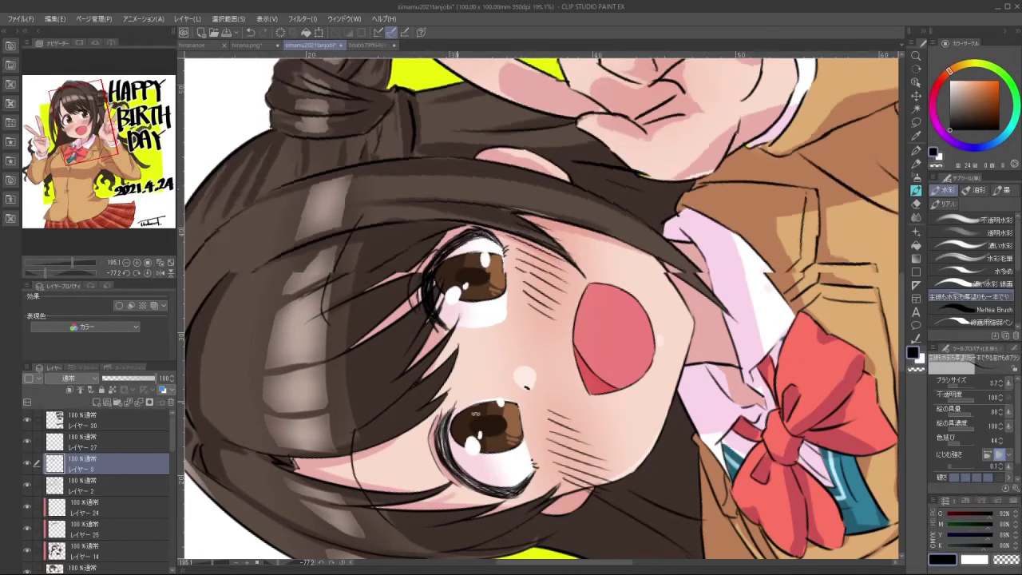
Undo the last lash stroke and redraw it in black at the inner corner of the eye nearest the hair bun
drag(448, 247, 617, 367)
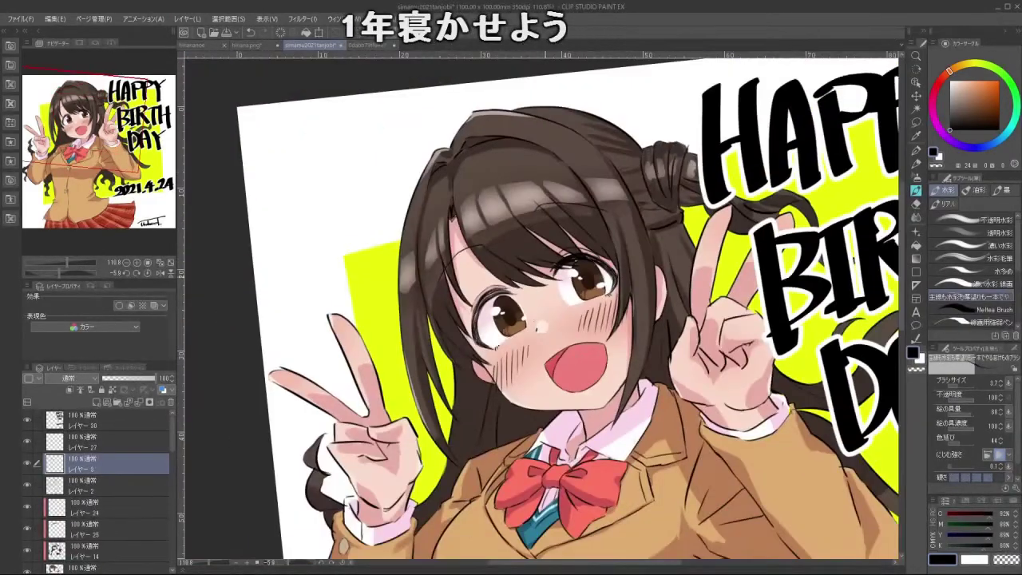
scroll(541, 293, up, 4)
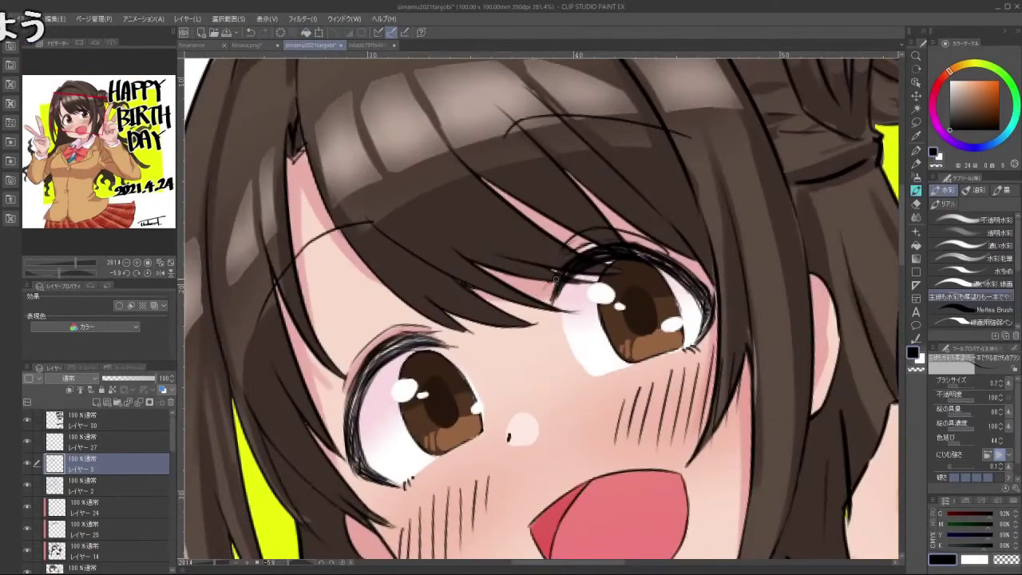
key(ctrl+z)
drag(557, 277, 550, 298)
scroll(556, 312, down, 4)
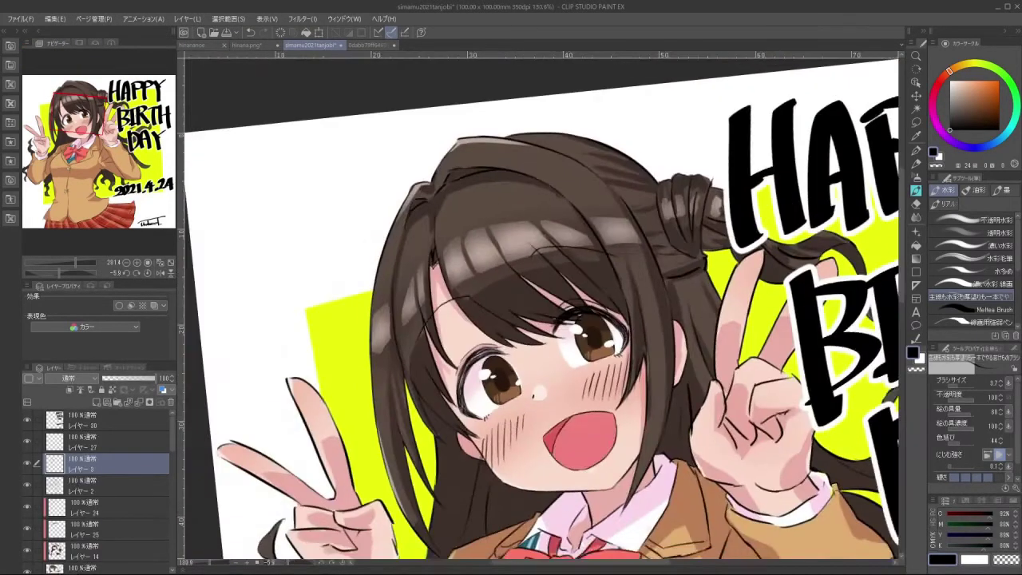
Thicken the jacket's outer contour at the waist opposite the hair bun in black on レイヤー 3 with brush size 10.4
drag(425, 306, 476, 227)
drag(623, 445, 617, 408)
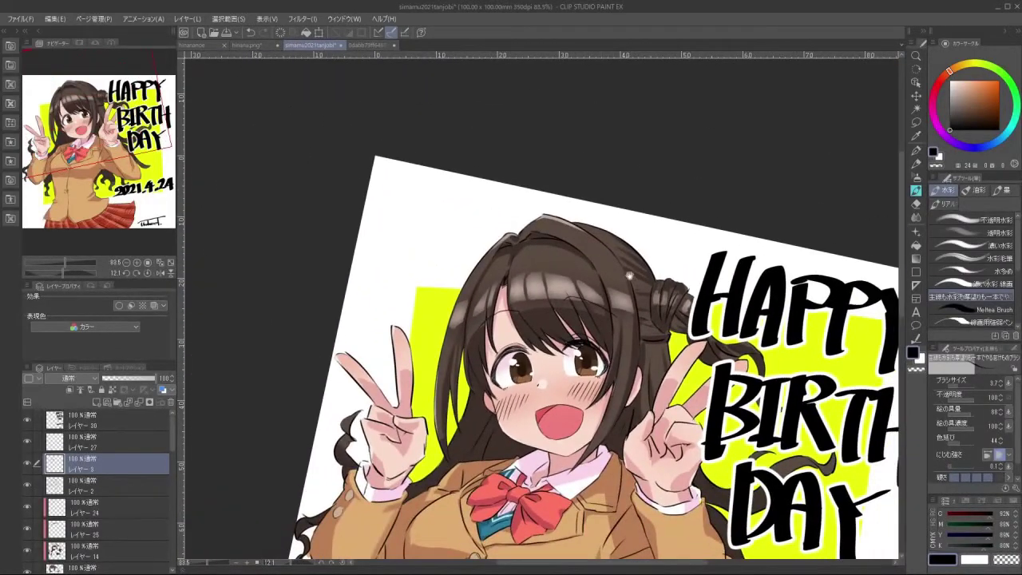
drag(616, 357, 561, 142)
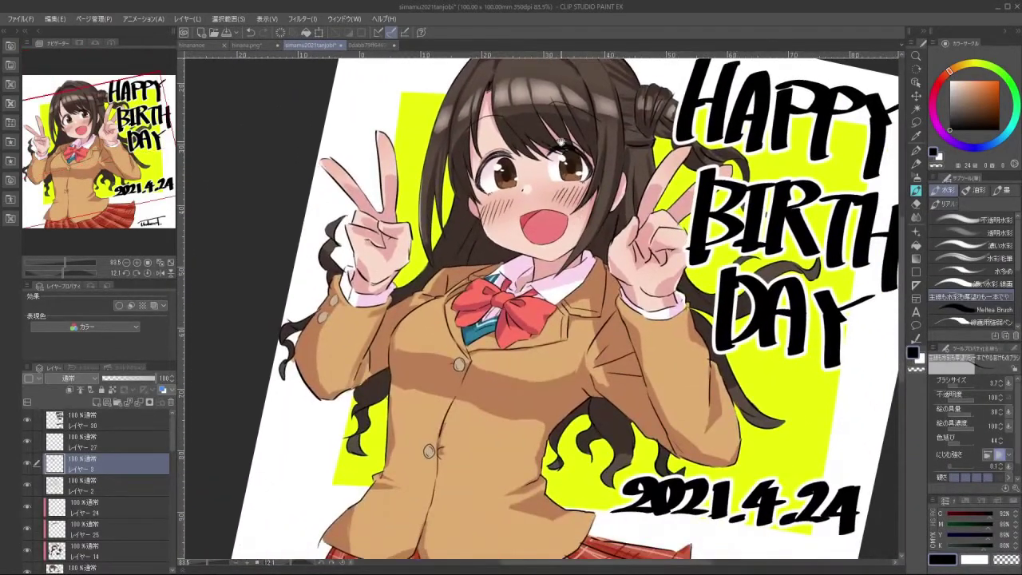
drag(522, 397, 554, 308)
key(bracketright)
key(bracketright)
key(bracketright)
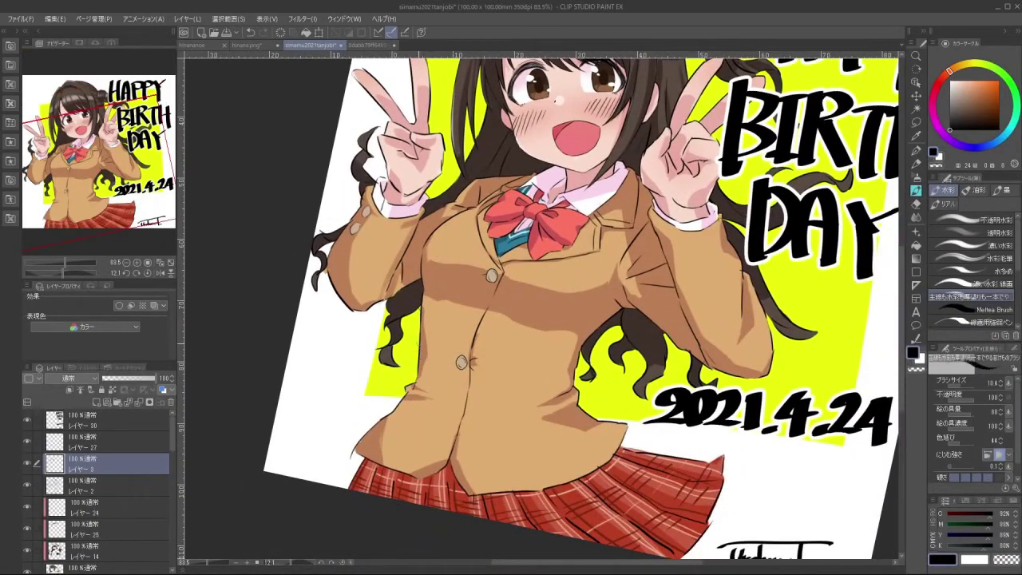
drag(420, 342, 413, 382)
key(ctrl+z)
drag(403, 452, 602, 455)
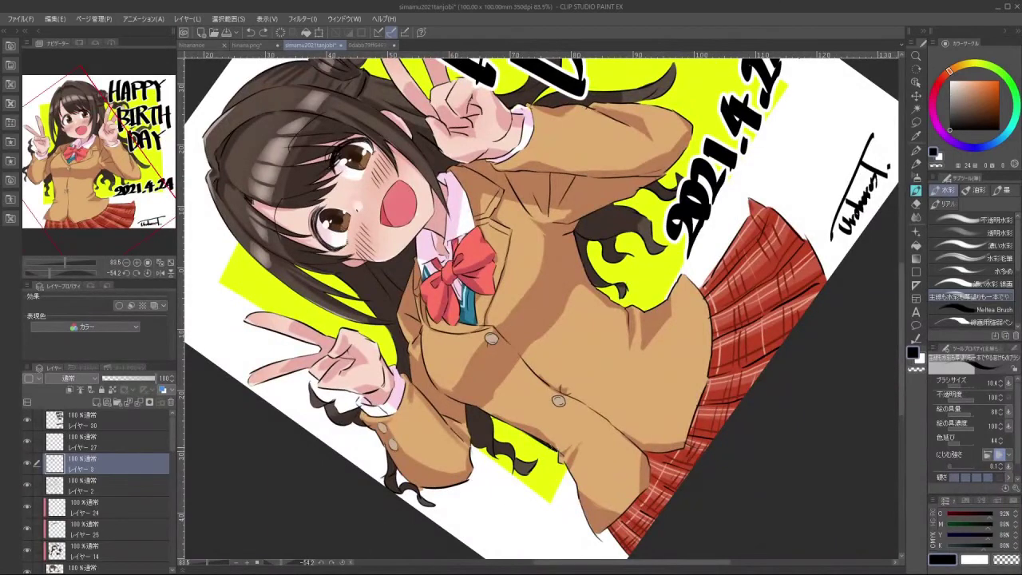
mouse_move(564, 464)
mouse_down()
mouse_move(600, 542)
mouse_move(610, 530)
mouse_move(600, 537)
mouse_move(599, 448)
mouse_up()
scroll(623, 514, down, 4)
drag(582, 490, 565, 476)
scroll(447, 382, up, 4)
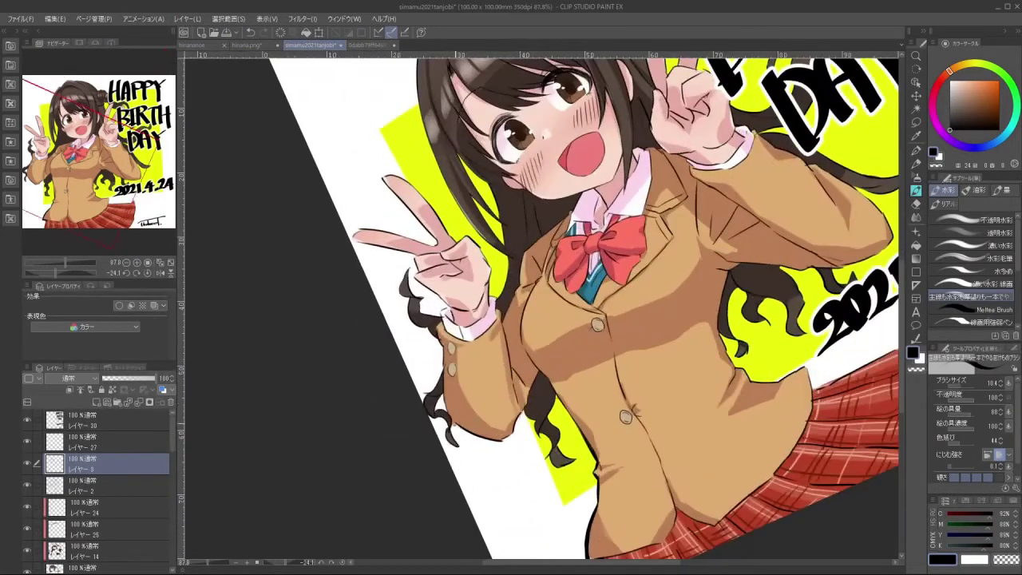
Thicken the lower elbow contour of the sleeve opposite the hair bun in black, undoing and redrawing the stroke once
drag(454, 424, 477, 439)
key(ctrl+z)
drag(452, 424, 479, 439)
key(minus)
key(minus)
key(minus)
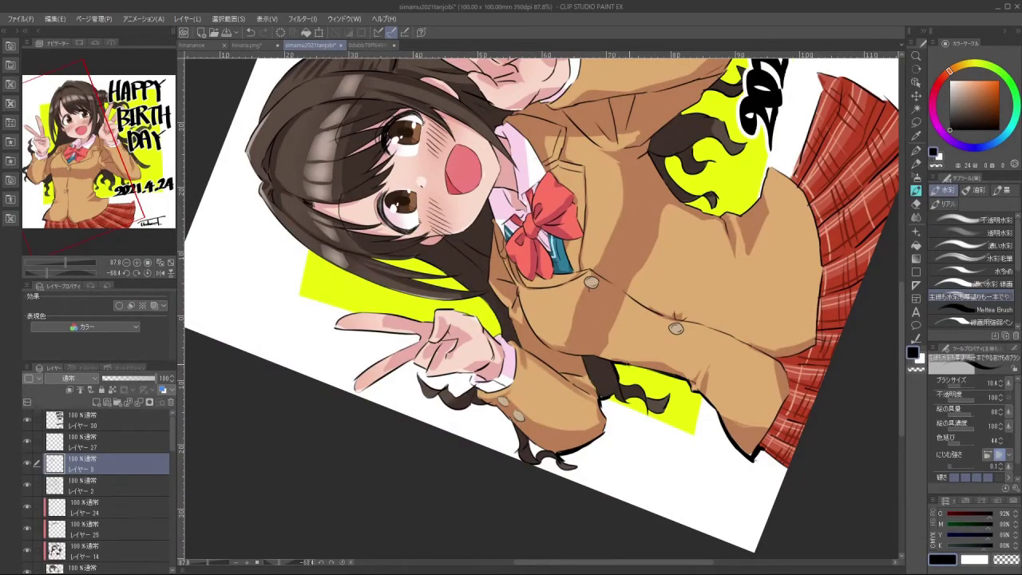
Examine the whole illustration and the face at several rotations and magnifications to judge the thickened outlines
drag(687, 280, 423, 220)
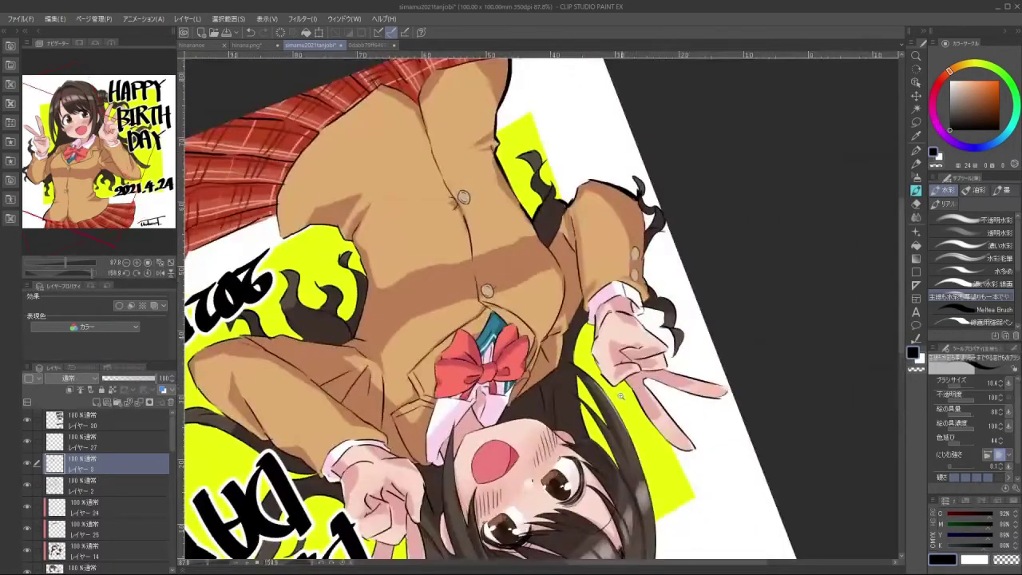
drag(621, 396, 527, 336)
drag(496, 260, 584, 421)
drag(637, 398, 567, 359)
drag(650, 354, 617, 319)
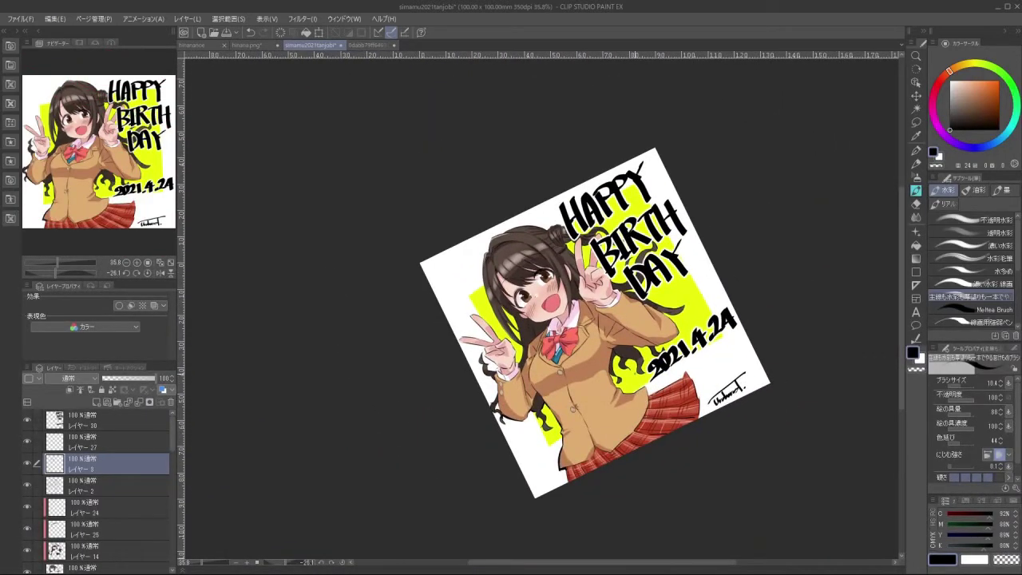
scroll(627, 271, up, 1)
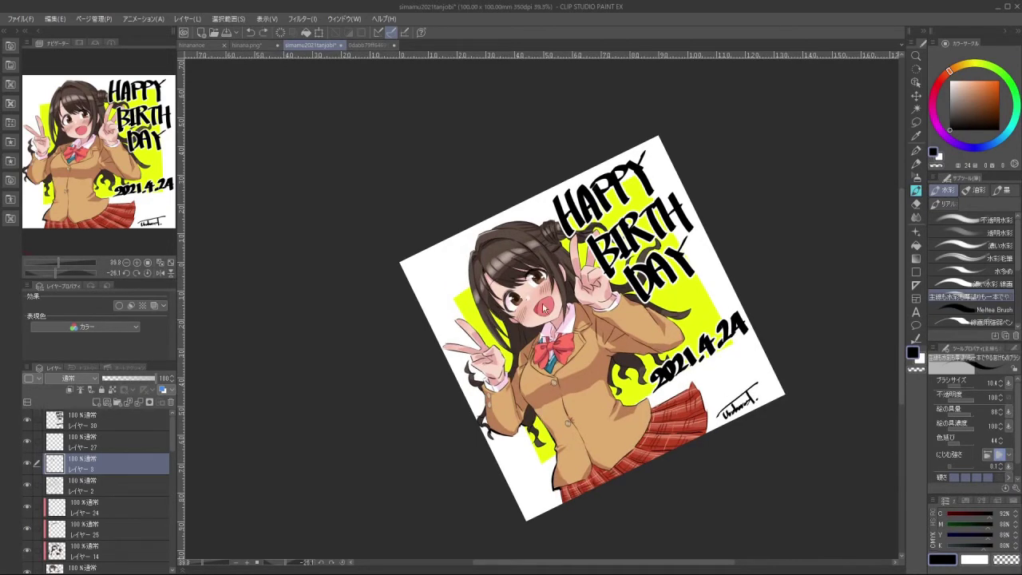
scroll(577, 293, up, 6)
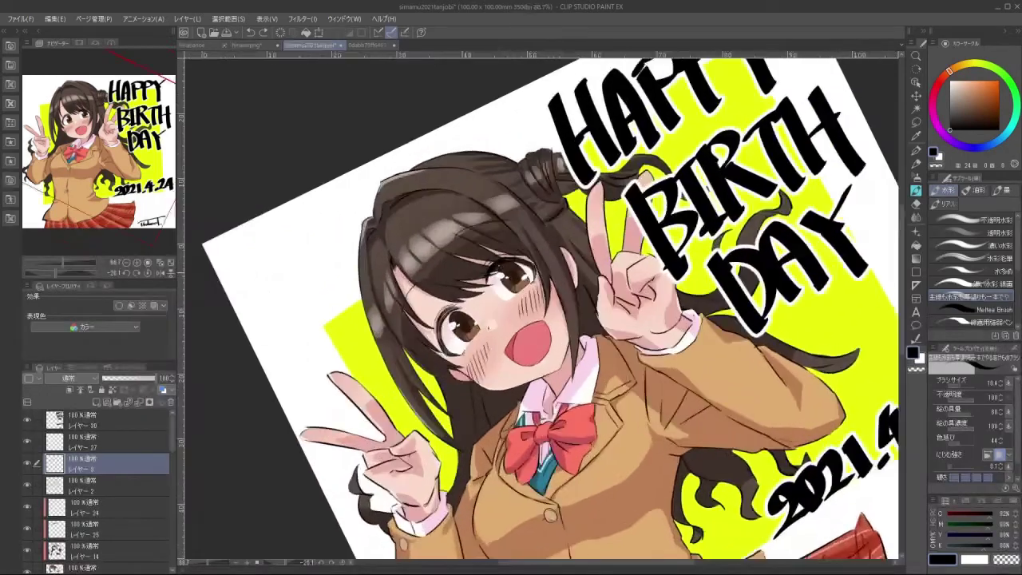
scroll(520, 272, up, 1)
scroll(520, 272, down, 5)
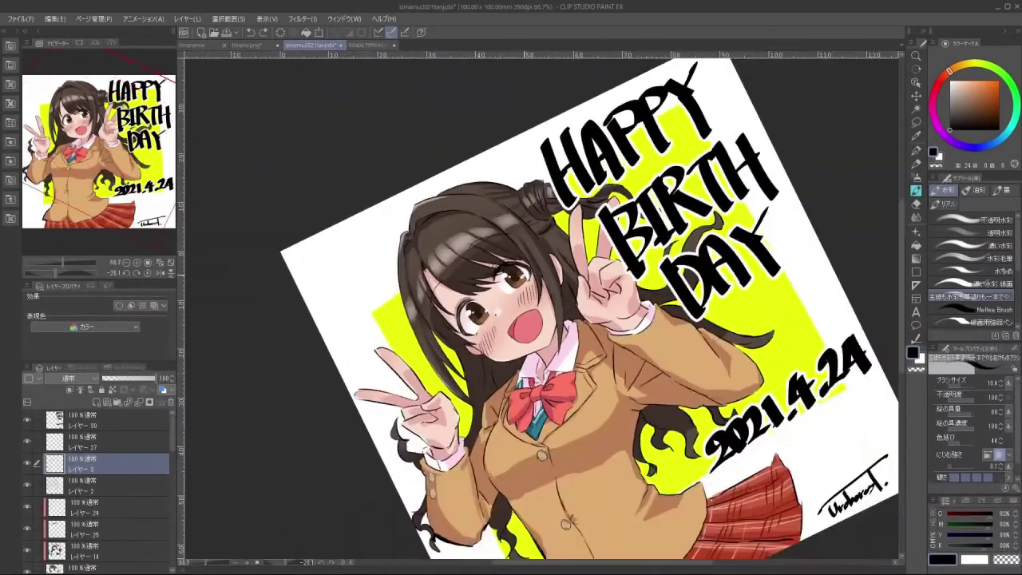
scroll(520, 273, up, 3)
scroll(524, 274, up, 5)
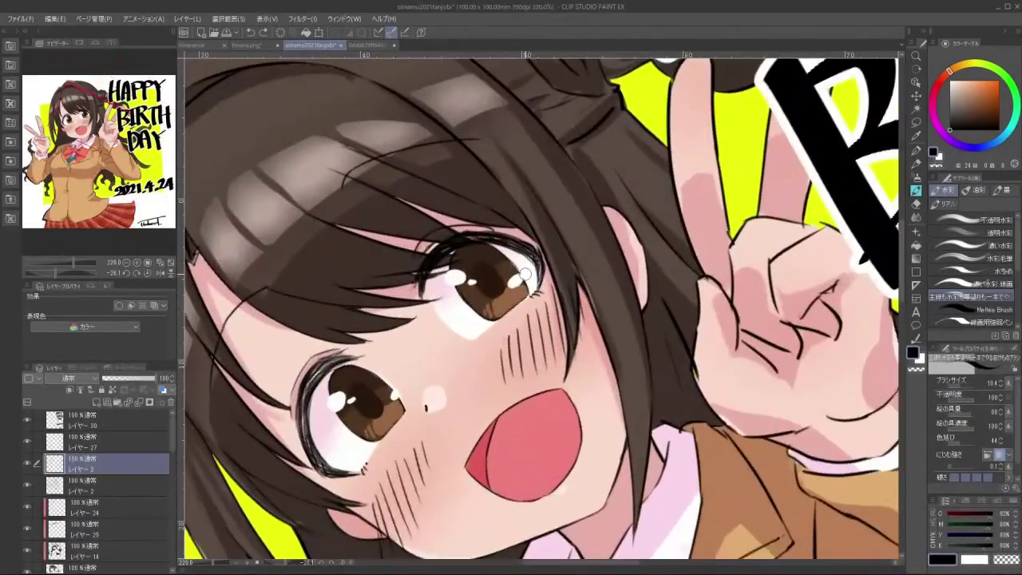
drag(683, 329, 664, 397)
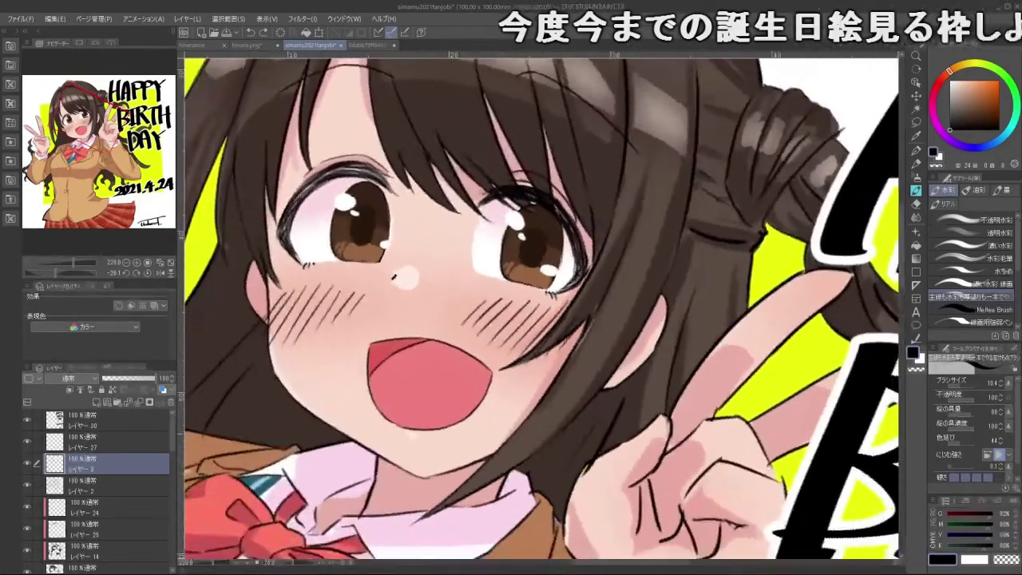
scroll(680, 410, down, 7)
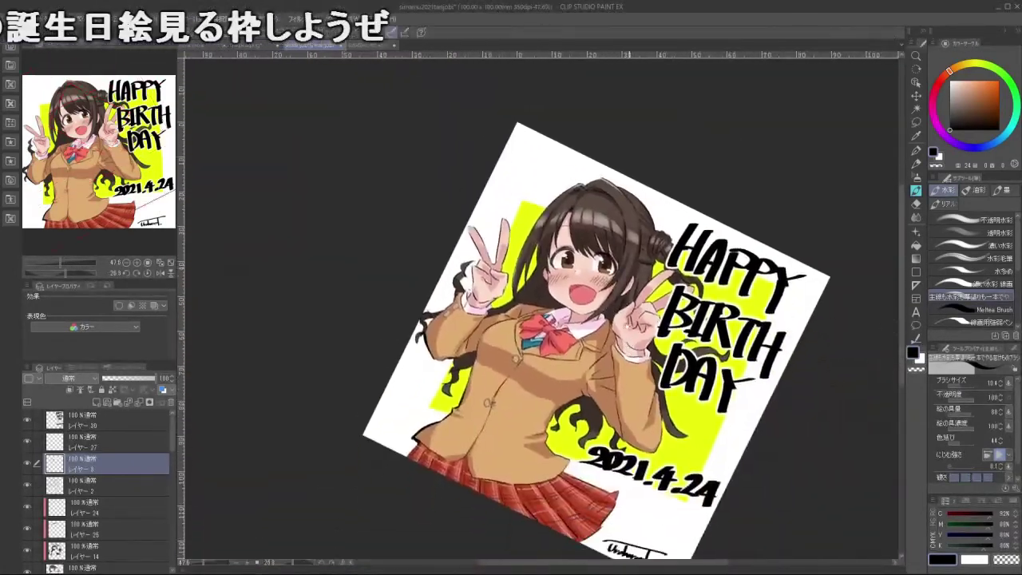
drag(658, 390, 683, 291)
scroll(686, 330, down, 2)
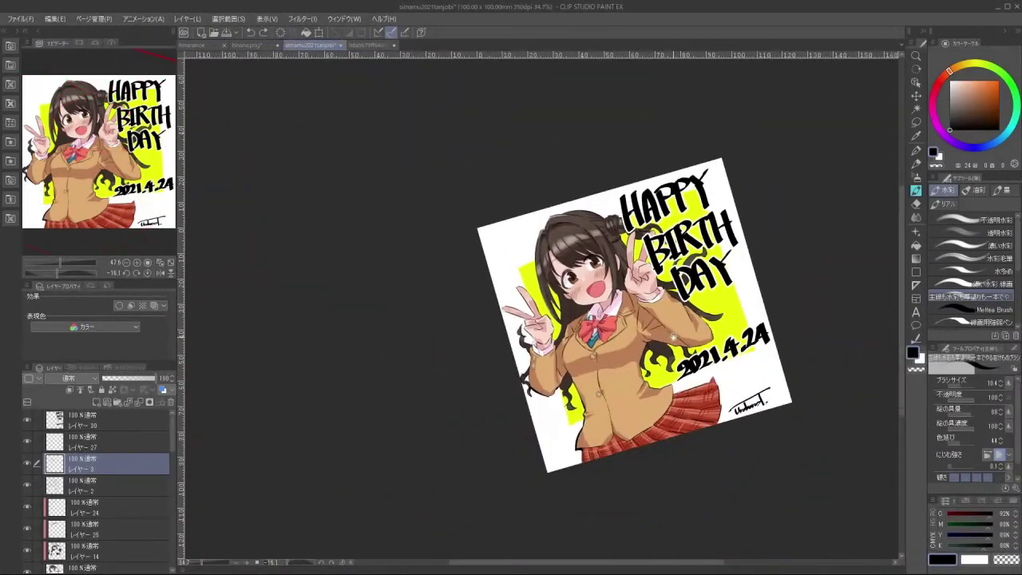
drag(616, 267, 581, 354)
scroll(619, 378, up, 5)
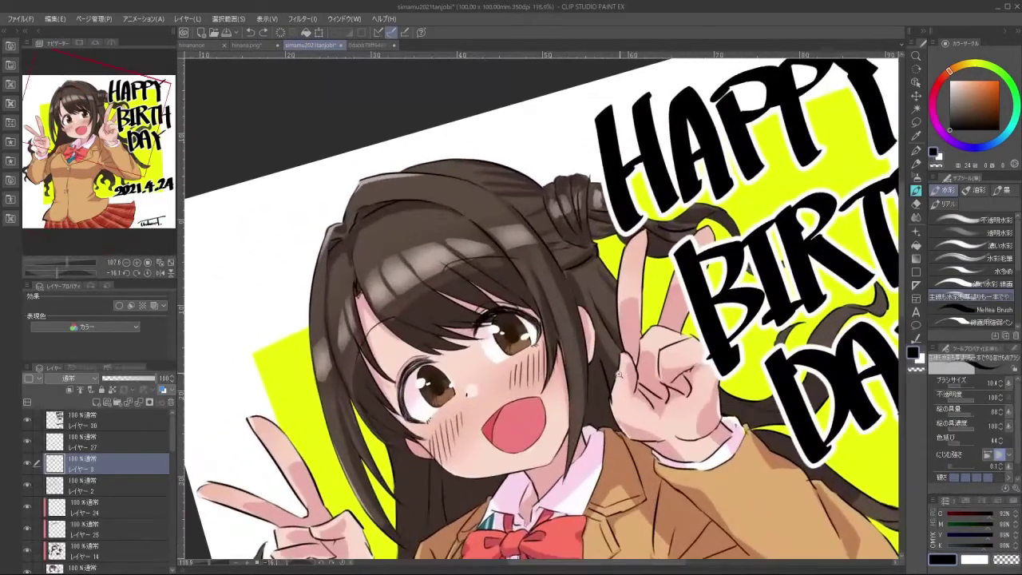
scroll(619, 378, up, 2)
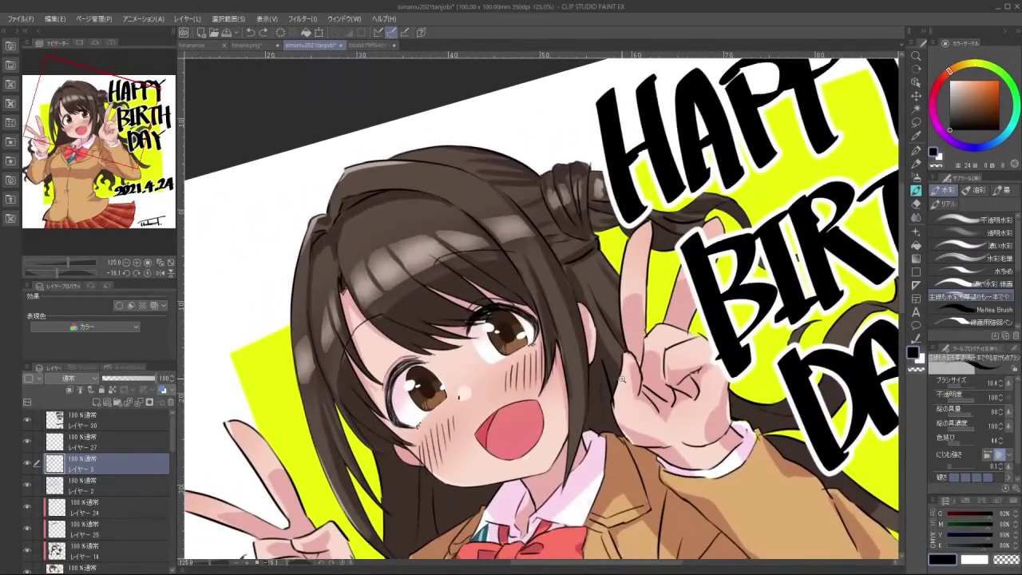
drag(652, 383, 569, 400)
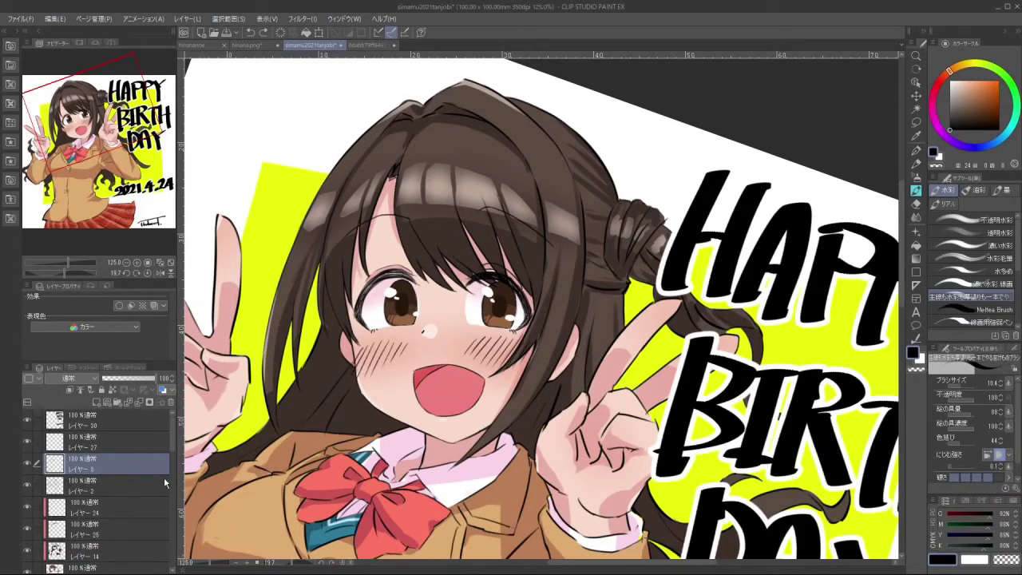
Remove the round highlight from the nose, working on the clipped layer directly below レイヤー 20
scroll(174, 457, down, 1)
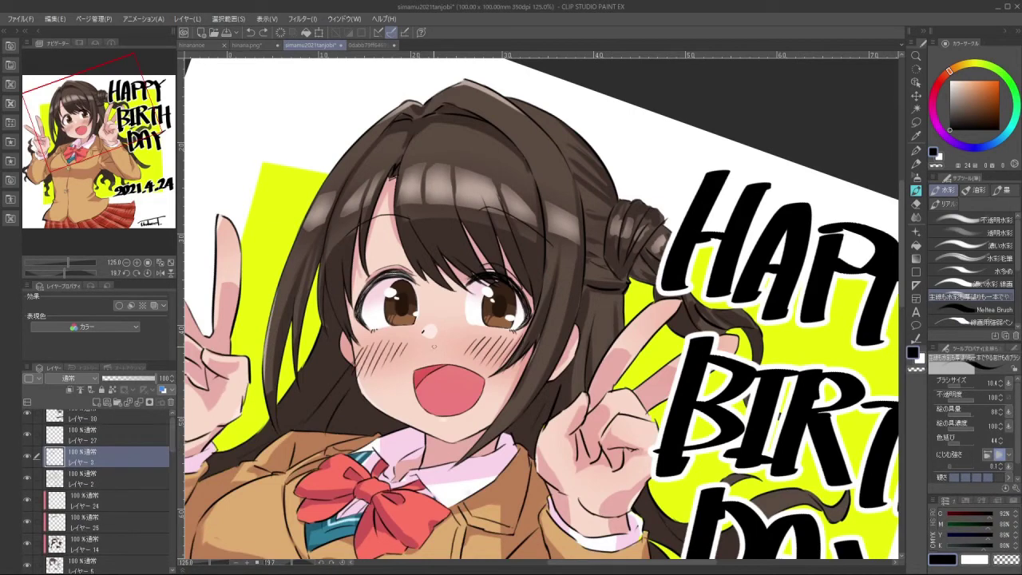
drag(172, 449, 170, 551)
scroll(126, 477, up, 5)
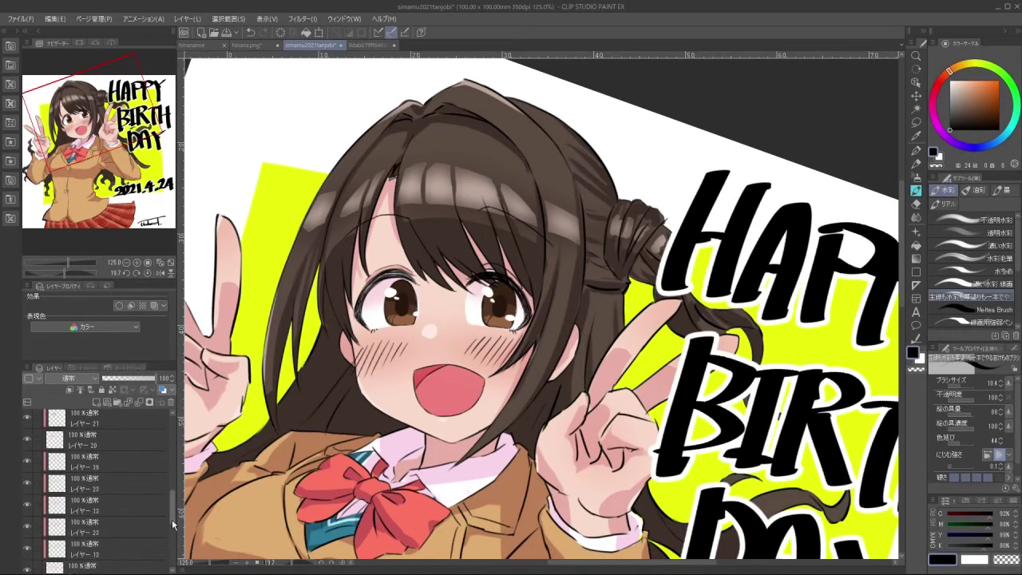
click(56, 499)
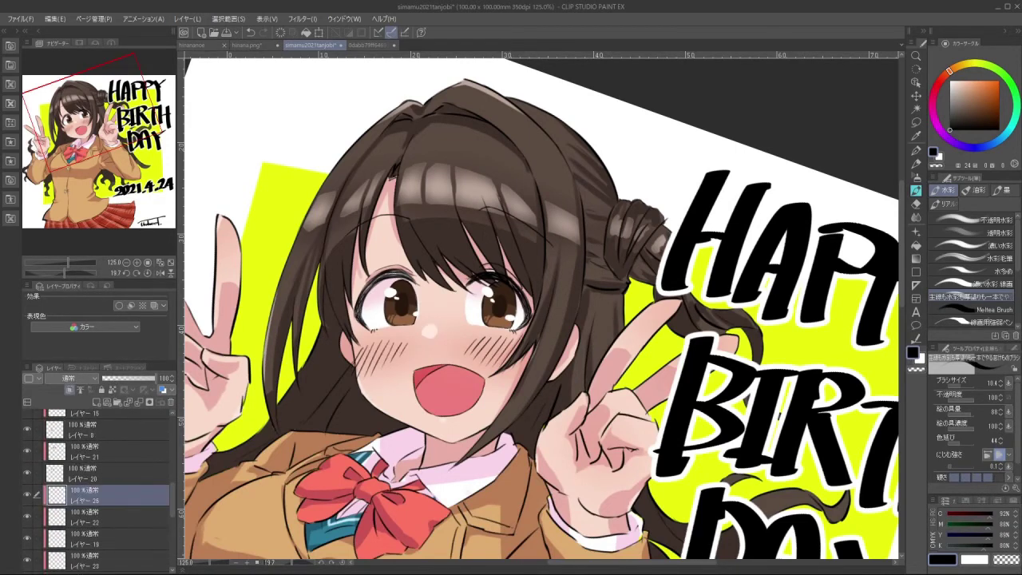
drag(430, 326, 417, 339)
key(ctrl+z)
key(ctrl+z)
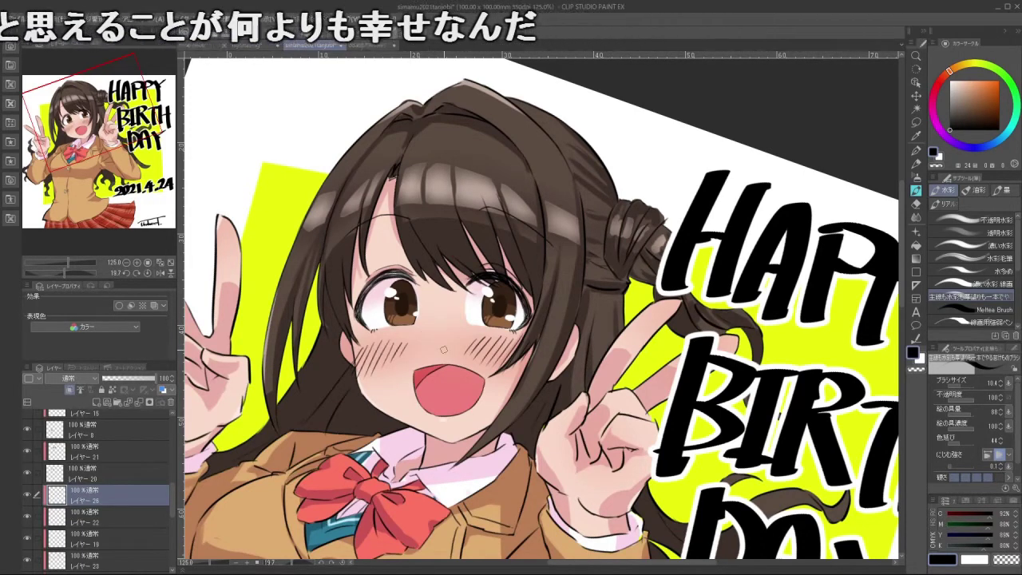
Redraw the nose as a small black mark on レイヤー 3, reducing the brush to size 2.4
drag(174, 502, 181, 418)
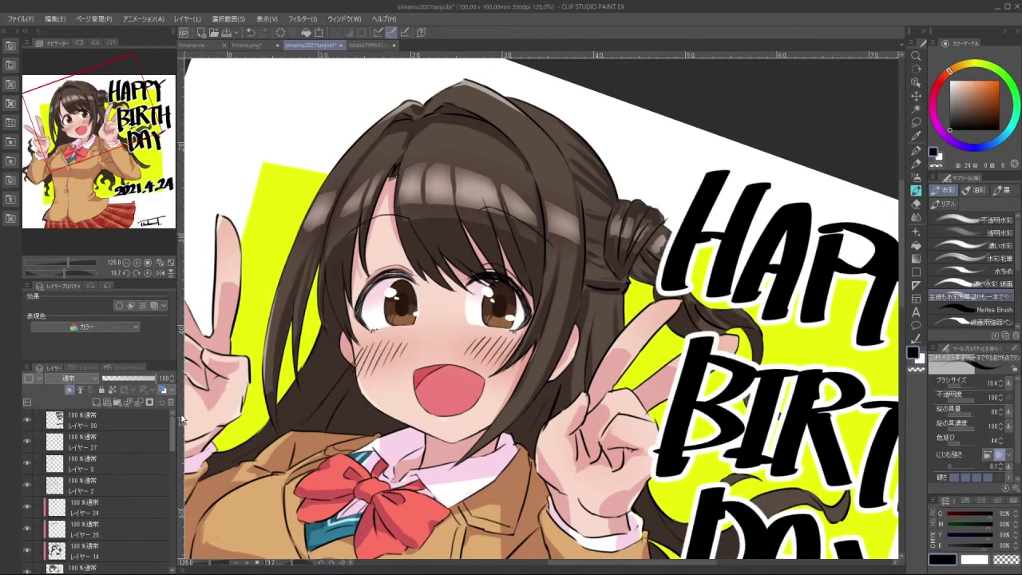
click(112, 468)
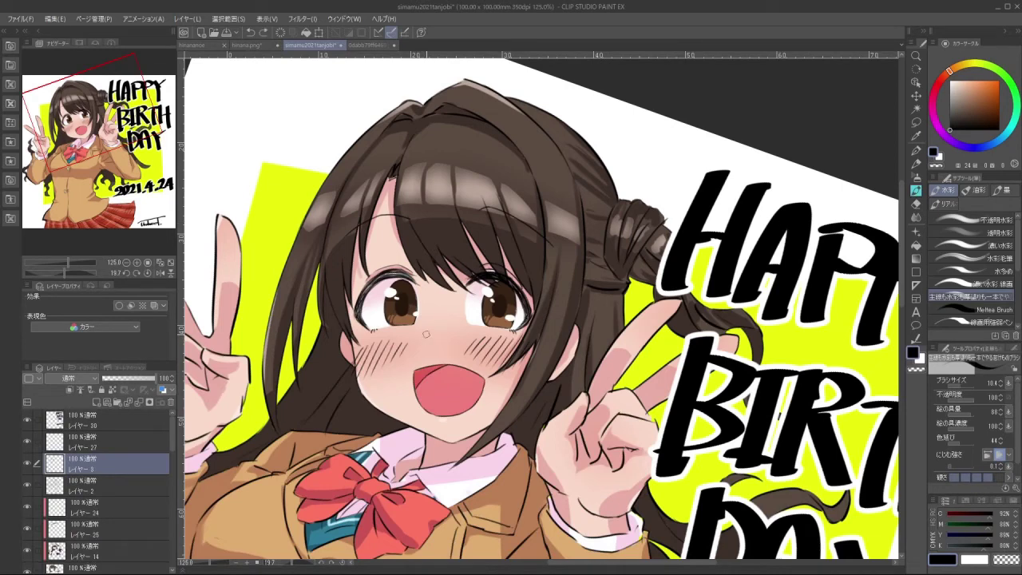
key(ctrl+z)
key(bracketleft)
mouse_move(424, 334)
mouse_down()
mouse_move(499, 421)
mouse_move(459, 394)
mouse_up()
key(bracketleft)
key(ctrl+z)
Review the redrawn nose within the face and the whole illustration at several angles and magnifications
scroll(593, 406, down, 3)
drag(582, 397, 514, 361)
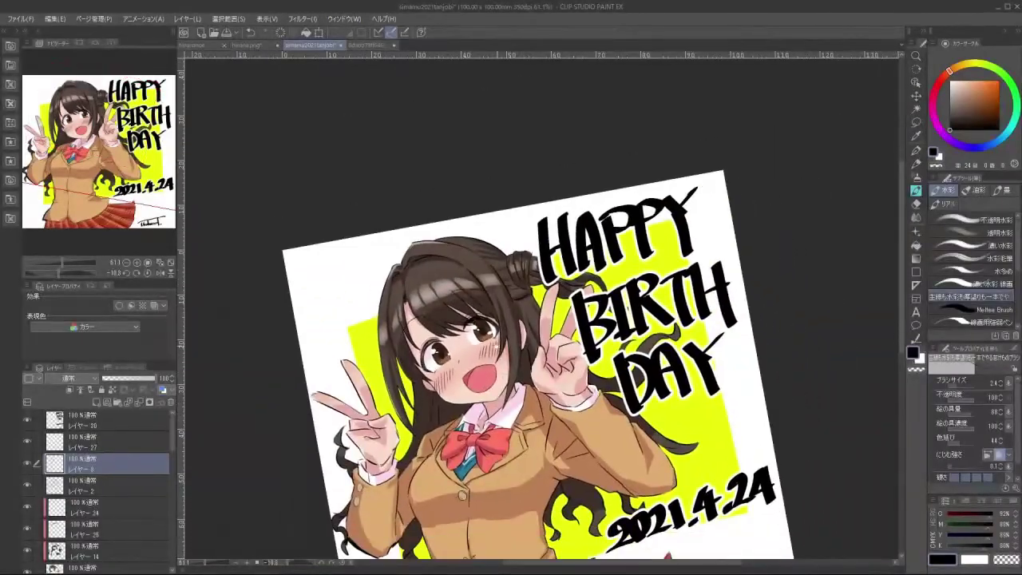
scroll(469, 361, up, 5)
scroll(470, 361, down, 4)
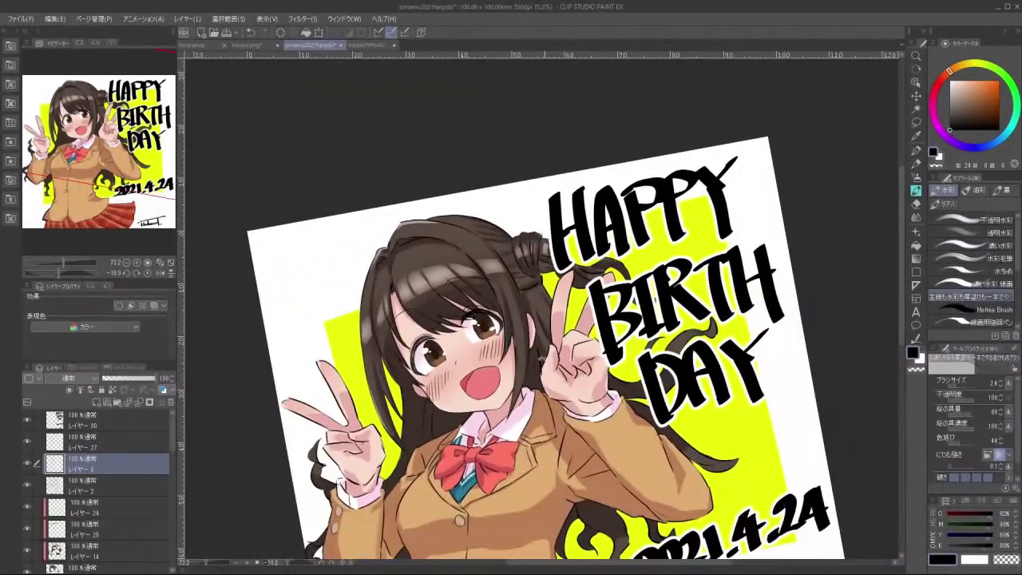
drag(542, 361, 435, 300)
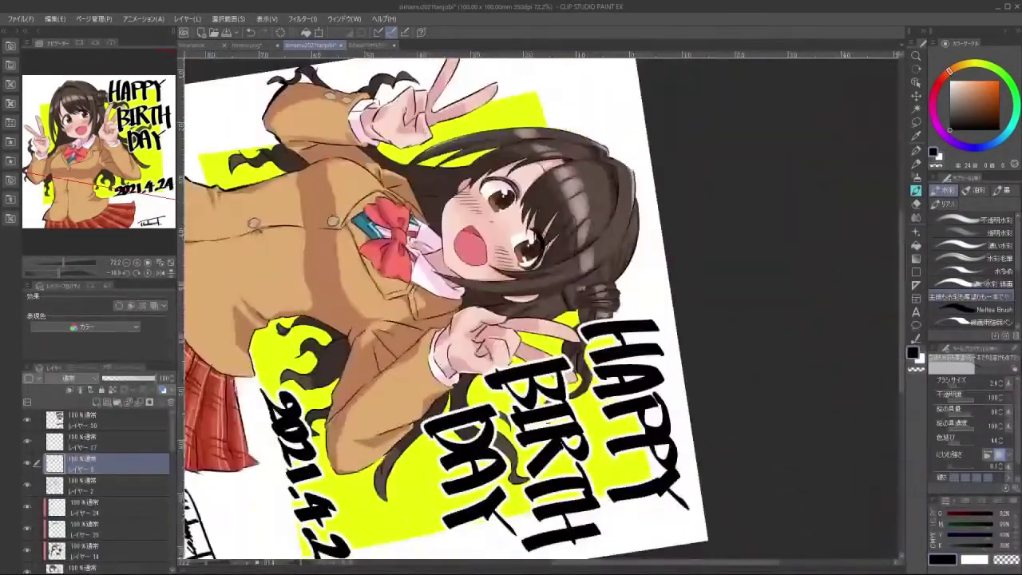
scroll(536, 281, up, 3)
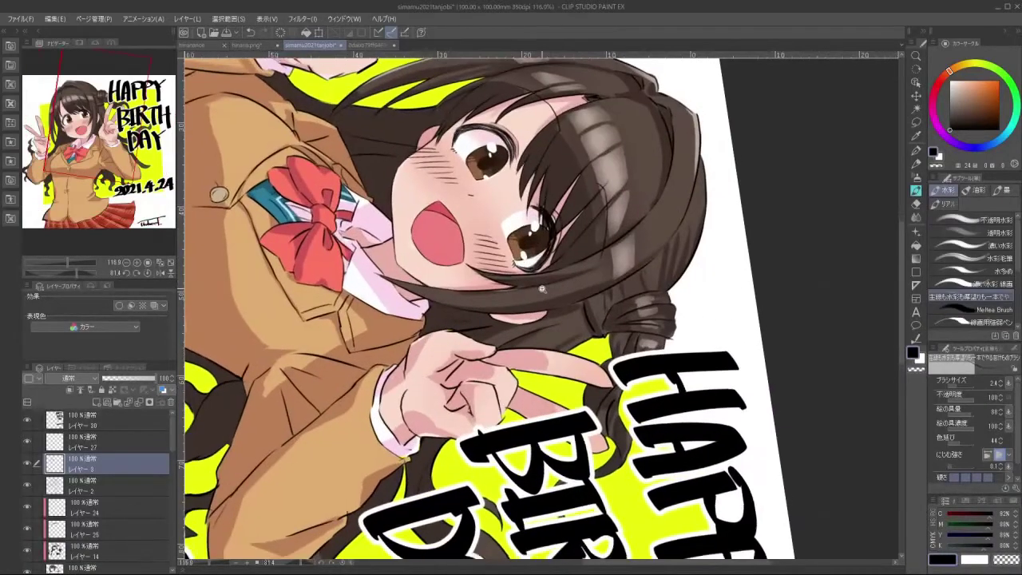
drag(542, 289, 537, 289)
drag(550, 375, 662, 274)
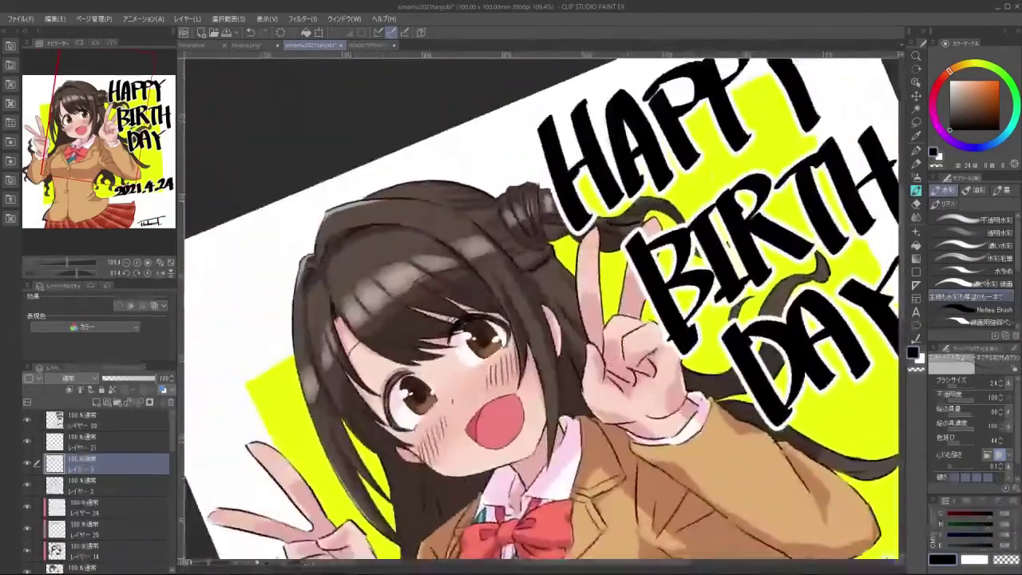
scroll(507, 420, down, 3)
drag(528, 445, 501, 419)
scroll(502, 420, up, 3)
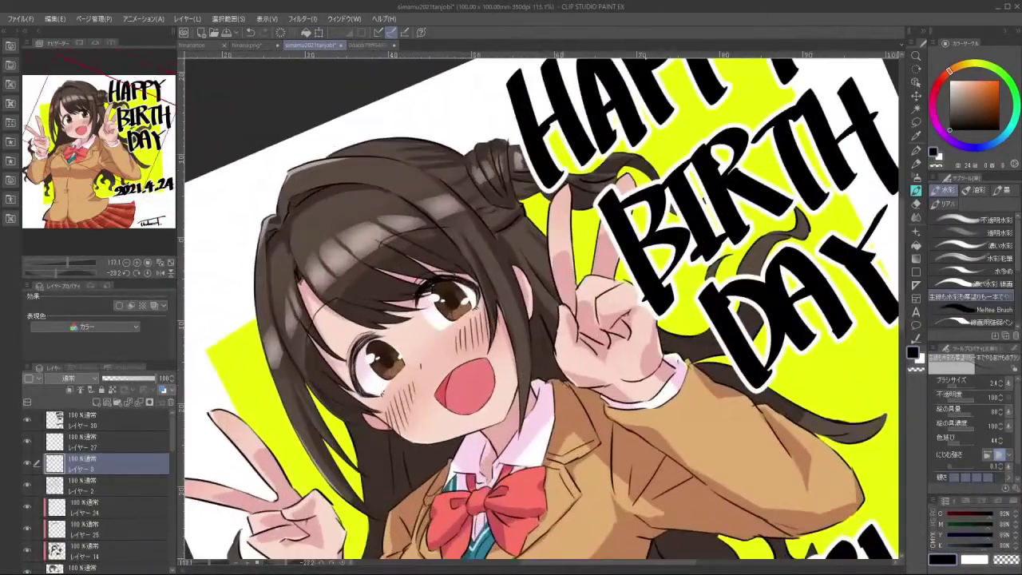
drag(567, 385, 532, 388)
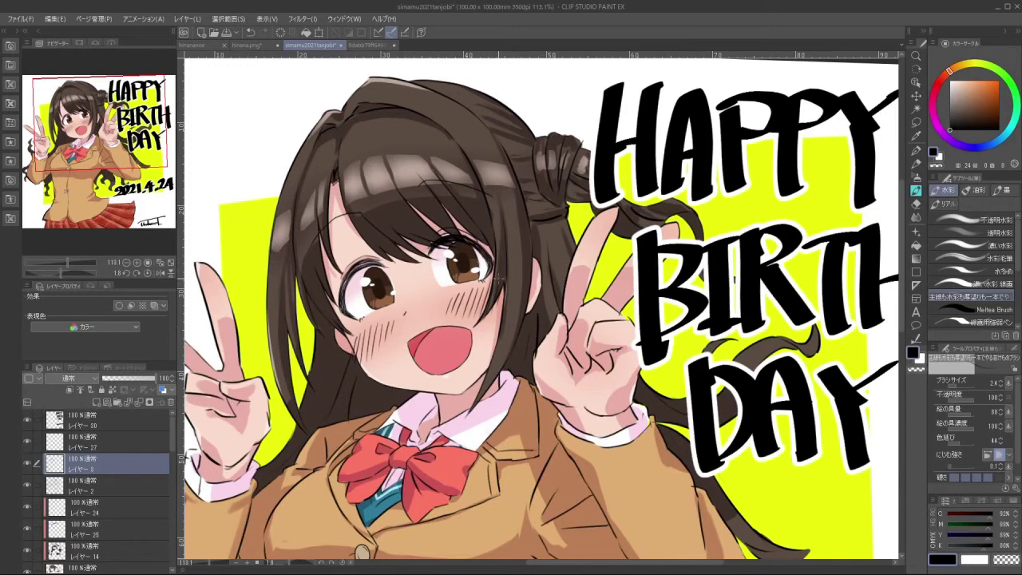
Toggle the visibility of the clipped layers below レイヤー 20, down to レイヤー 12, to identify which ones hold the mouth and skin colours
scroll(174, 444, down, 1)
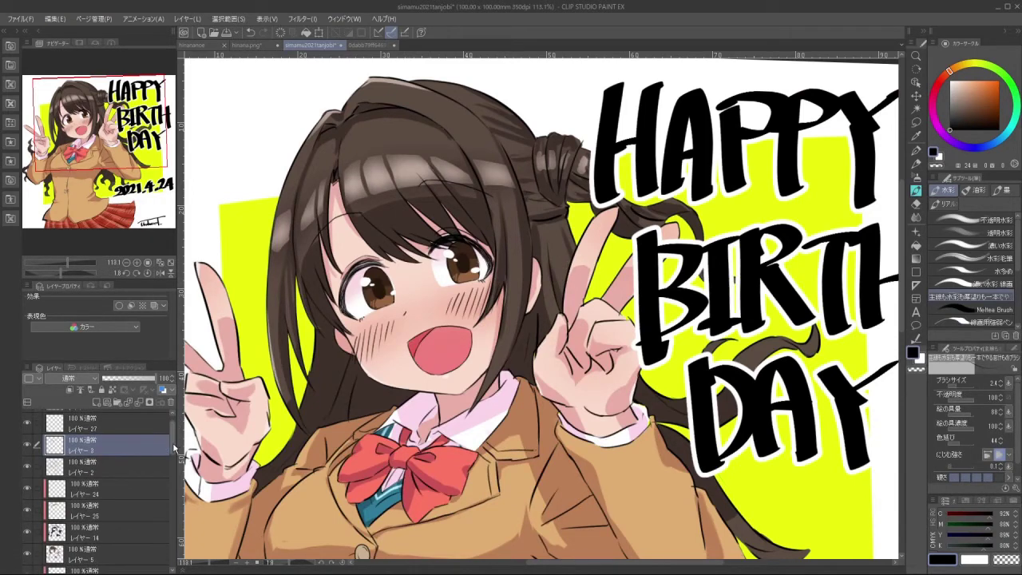
drag(173, 447, 173, 516)
click(29, 474)
click(29, 474)
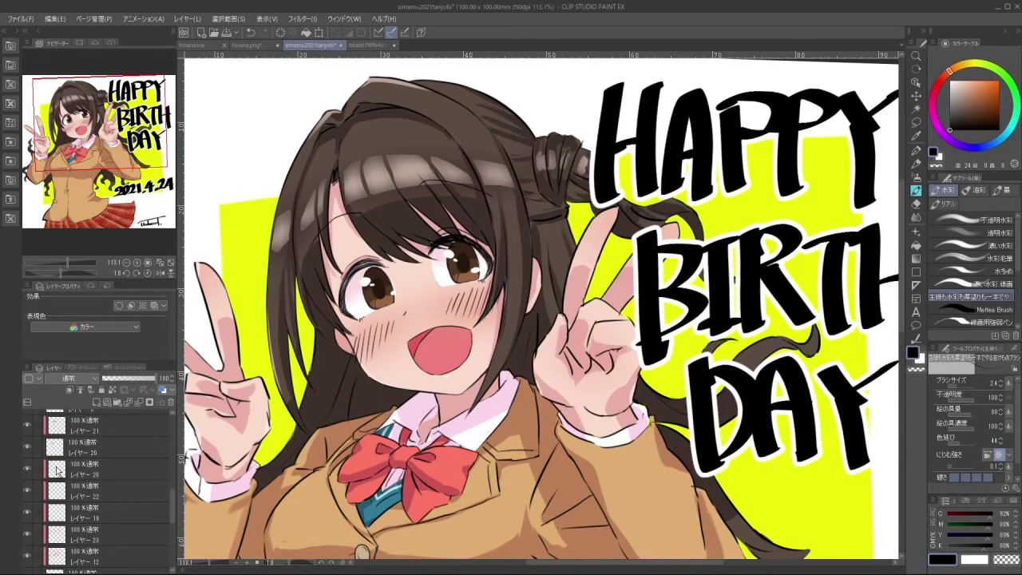
click(86, 475)
click(28, 496)
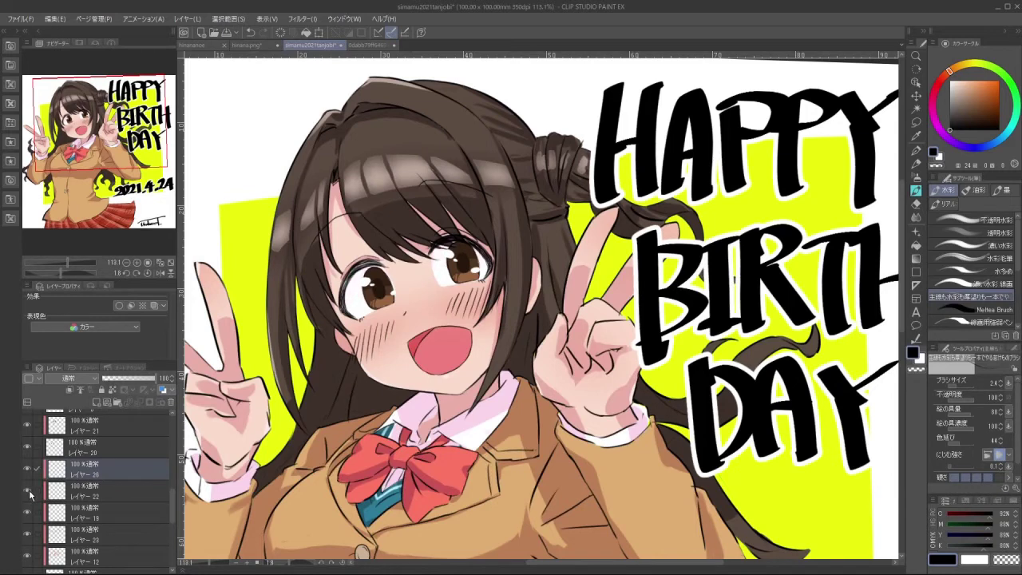
click(28, 496)
click(28, 518)
click(29, 518)
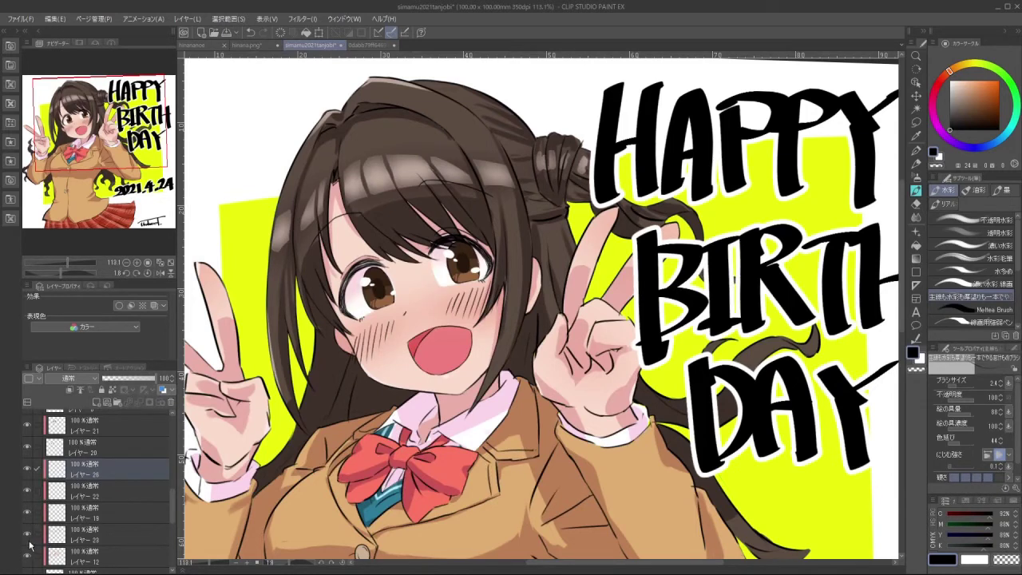
click(28, 514)
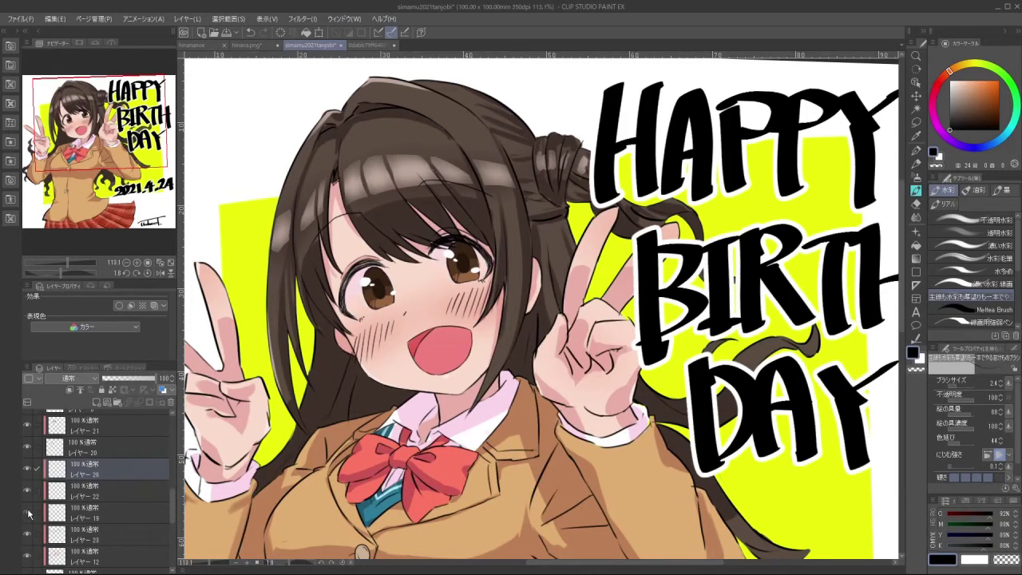
click(28, 513)
click(27, 515)
click(26, 517)
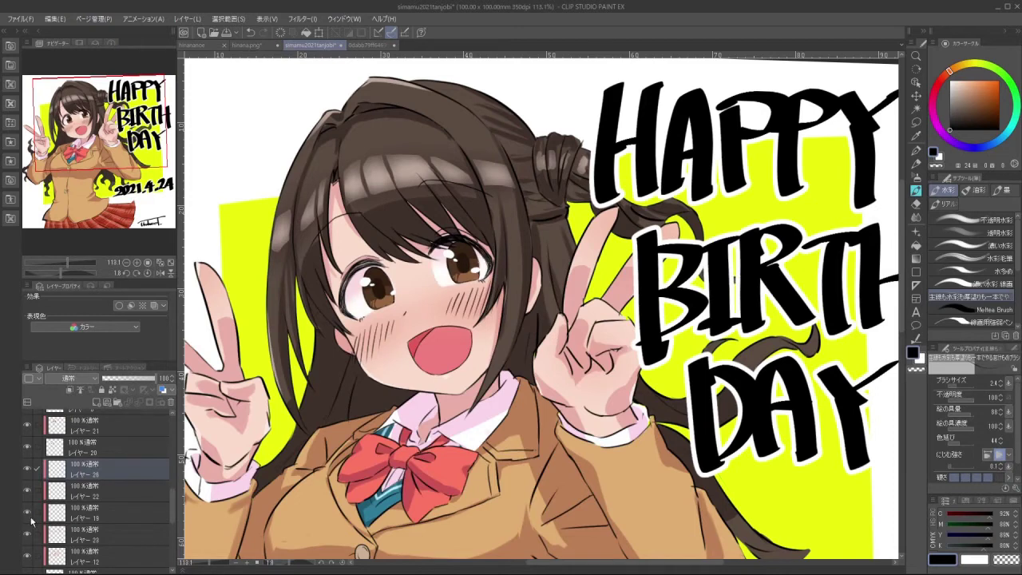
click(29, 535)
click(27, 539)
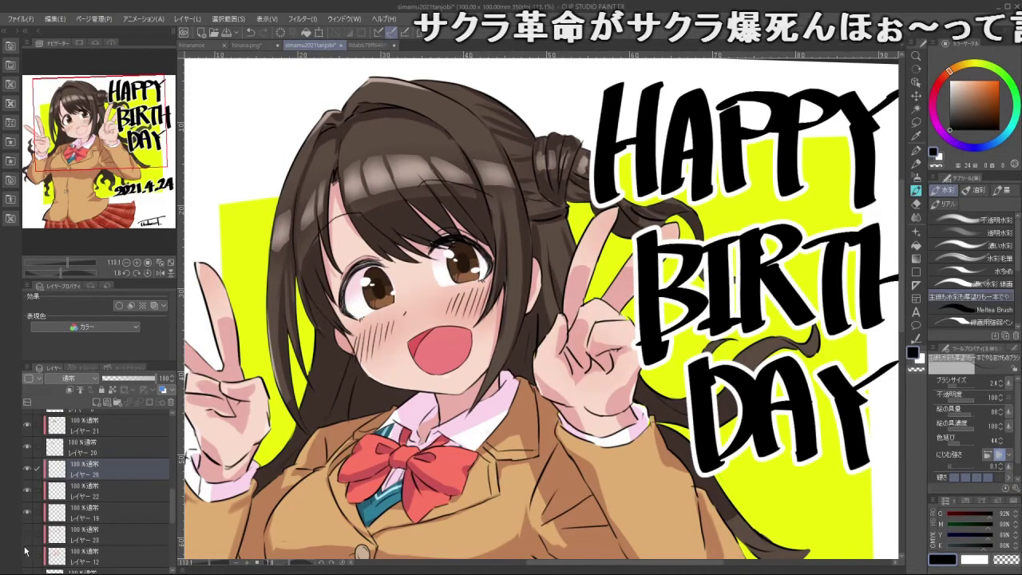
click(26, 543)
click(24, 552)
click(27, 555)
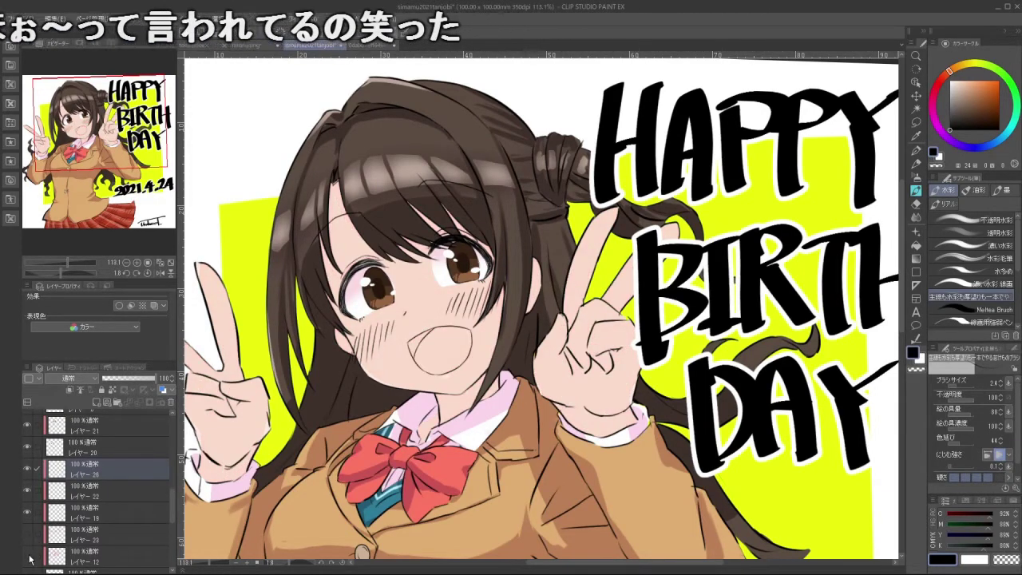
click(29, 557)
Lasso the open mouth across レイヤー 12, the clipped layer directly below レイヤー 20 and レイヤー 3 together, and shift it slightly with a transform
click(94, 560)
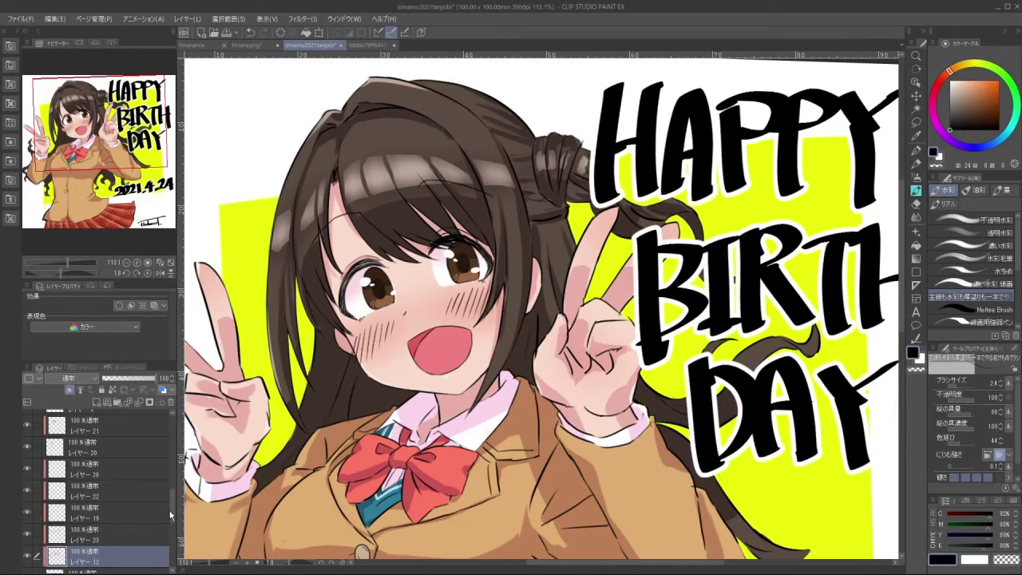
scroll(170, 515, up, 1)
click(130, 489)
scroll(174, 495, up, 1)
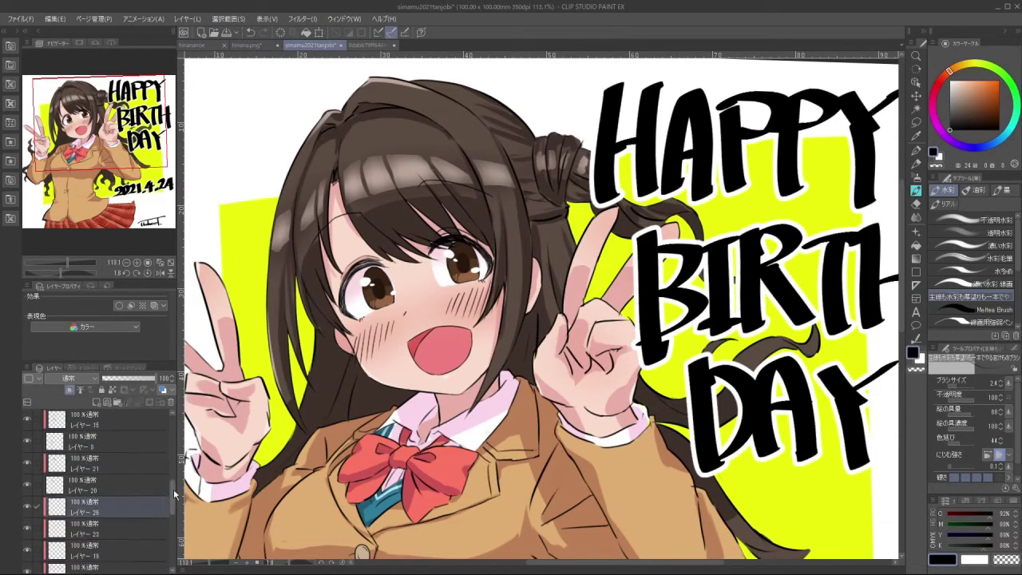
scroll(175, 495, up, 3)
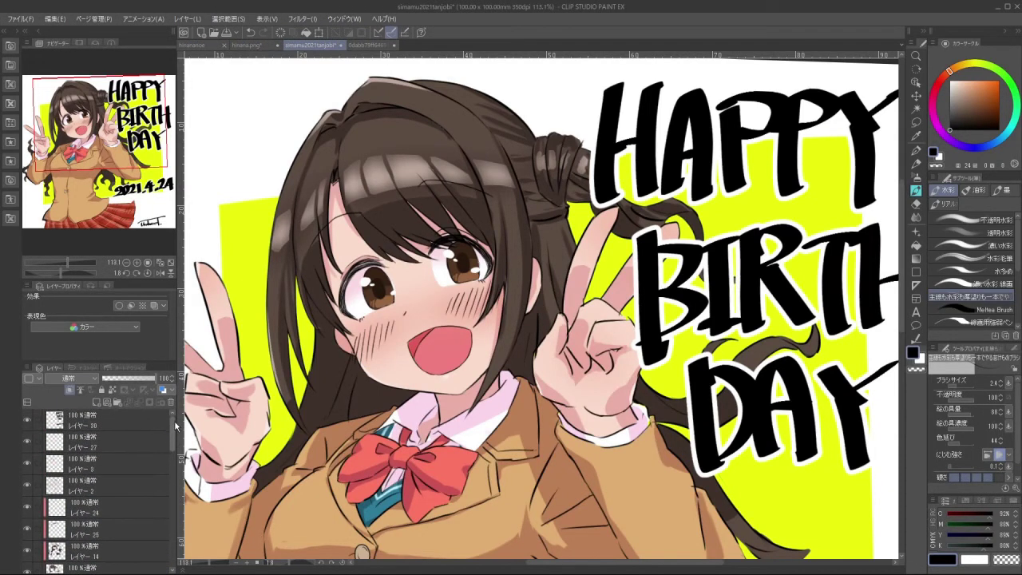
click(27, 464)
click(27, 464)
click(99, 467)
click(916, 122)
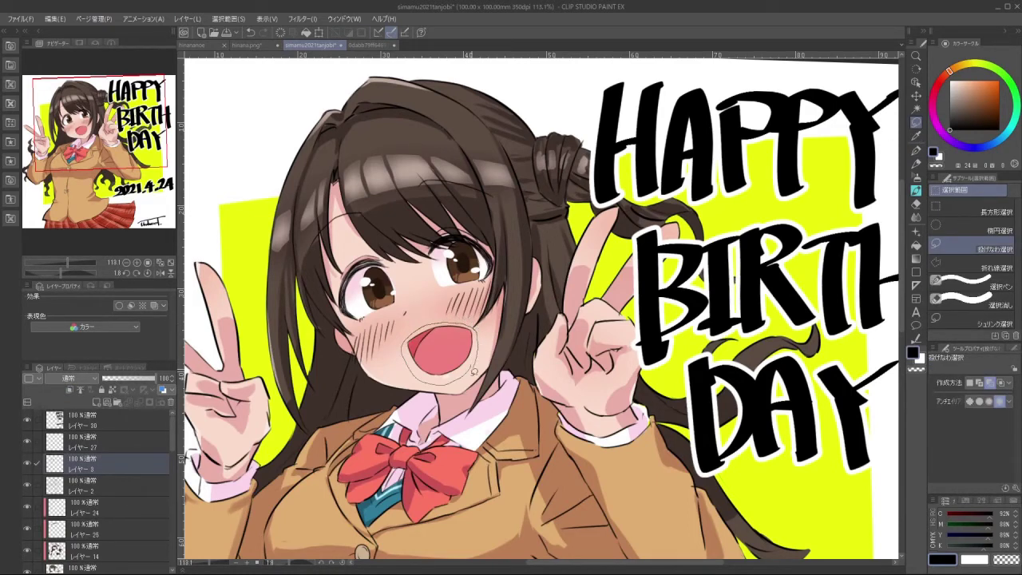
drag(474, 371, 465, 382)
key(ctrl+t)
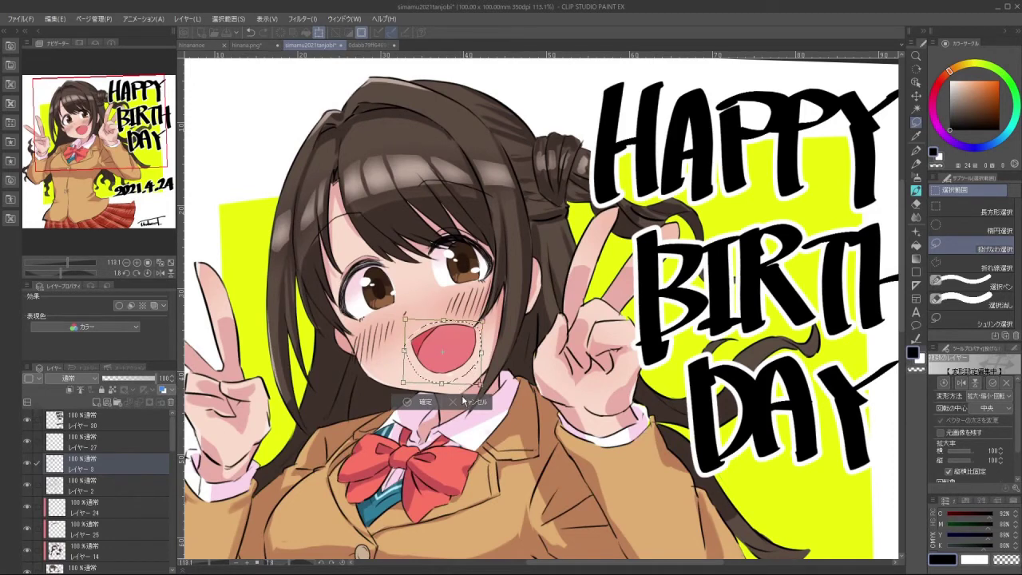
click(416, 402)
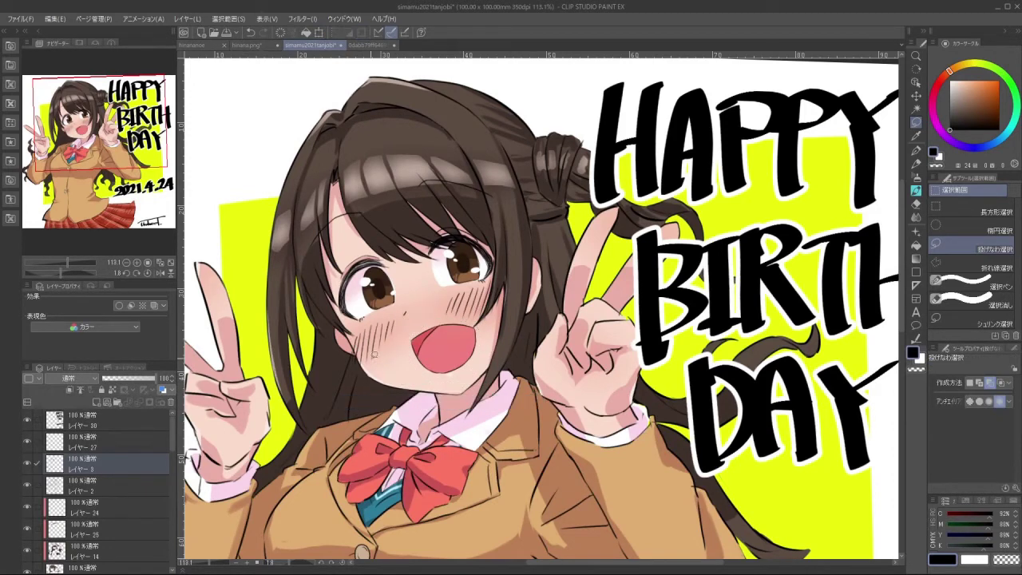
Transform the lassoed mouth once more to fine-tune its position on the face, and check it against the whole illustration
scroll(384, 354, down, 6)
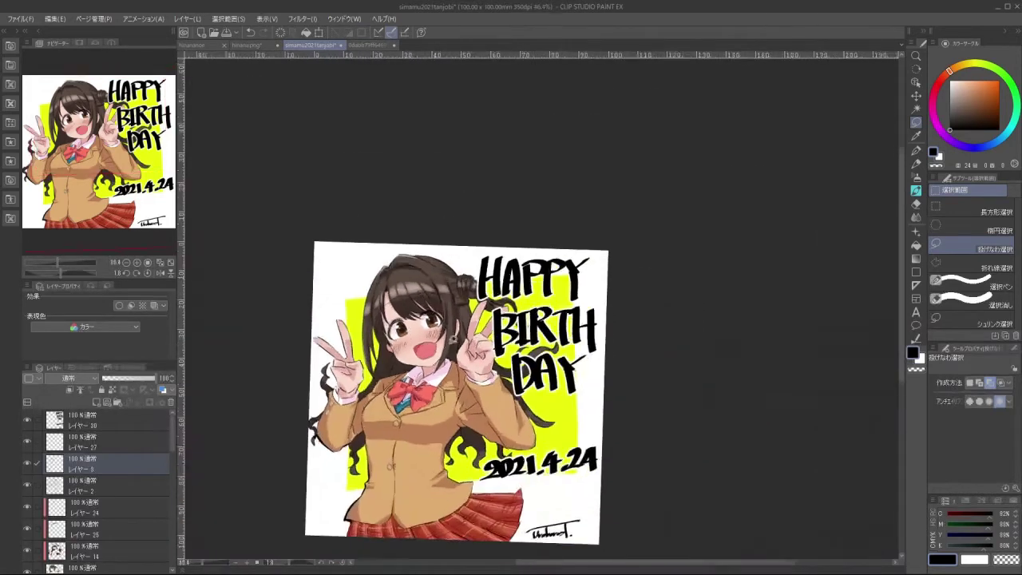
scroll(448, 333, up, 5)
scroll(448, 331, up, 3)
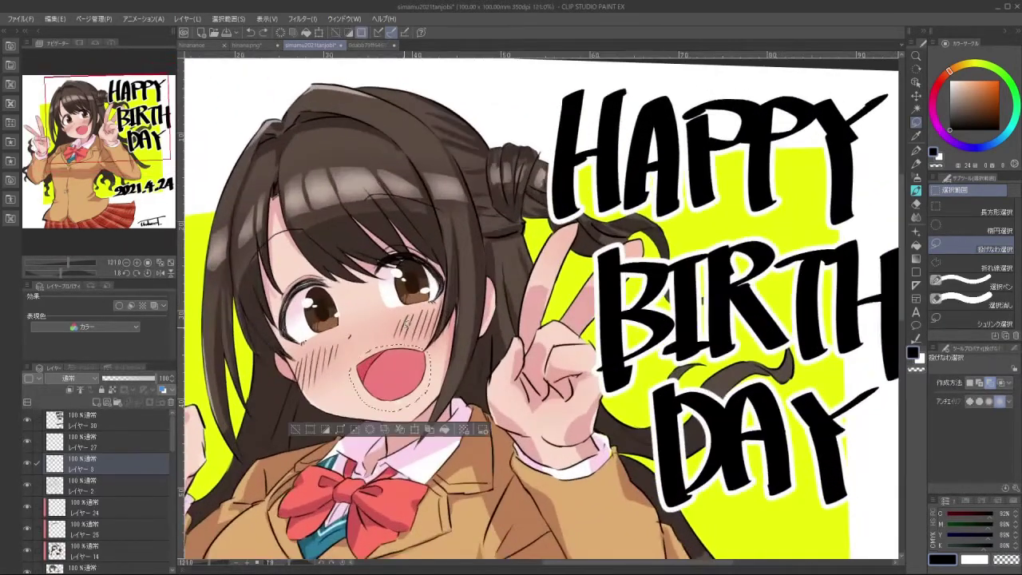
click(421, 432)
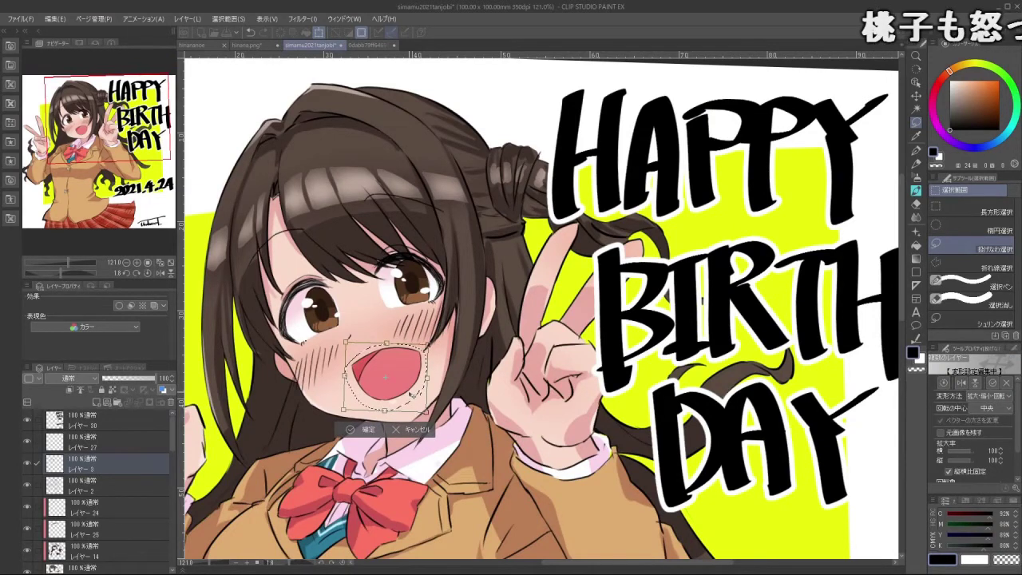
drag(409, 397, 408, 400)
click(348, 433)
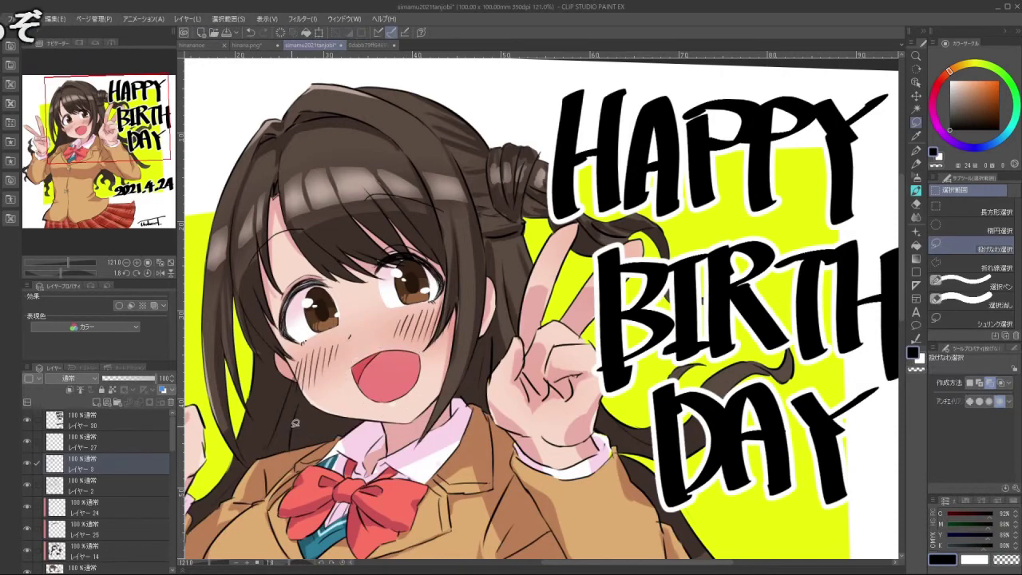
scroll(352, 435, down, 6)
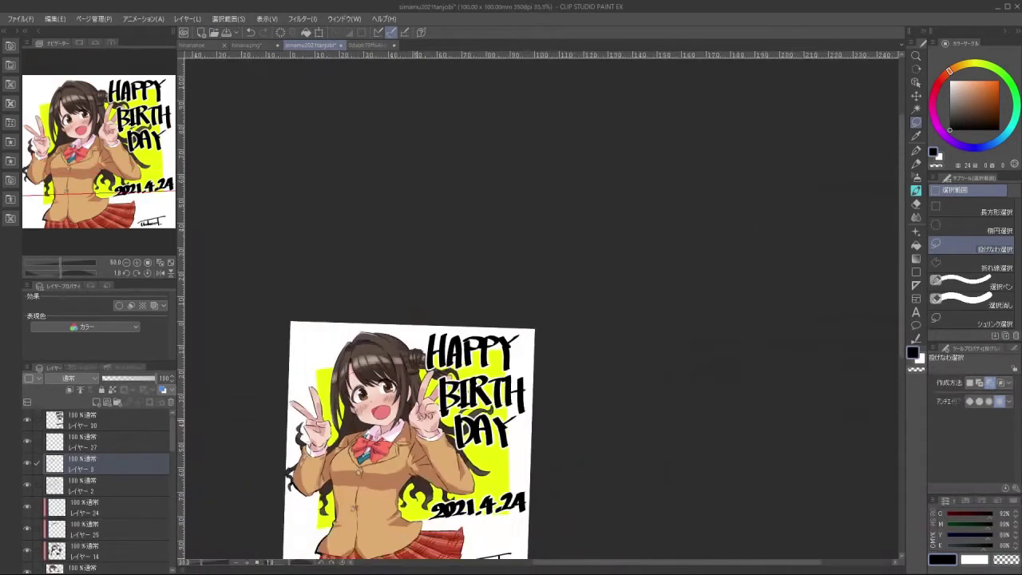
scroll(406, 414, up, 5)
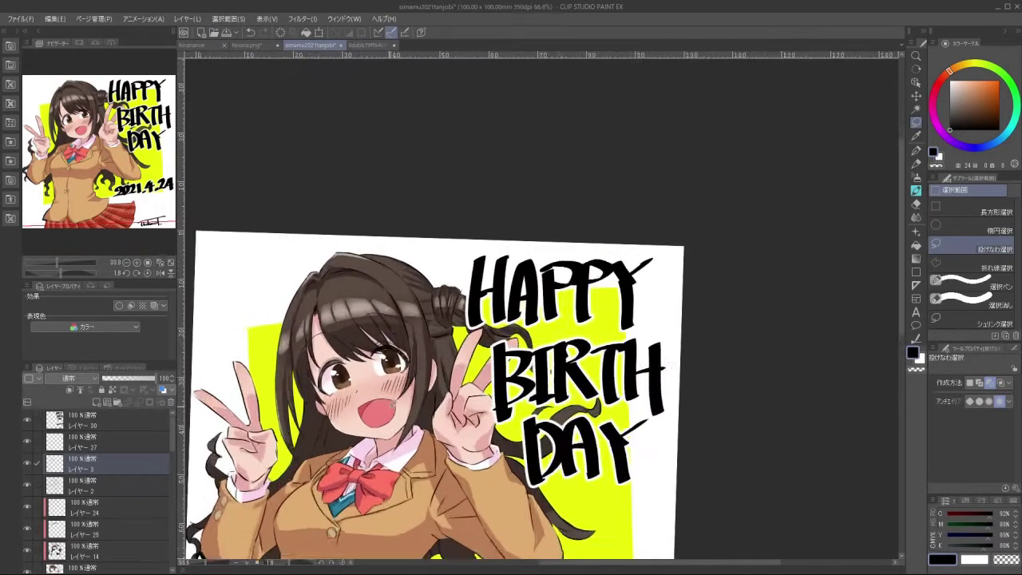
Paint a small round highlight beside the nose on the clipped layer below レイヤー 20, using brush size 10.4 and the pale colour sampled under the lower lip
drag(173, 435, 177, 513)
click(142, 470)
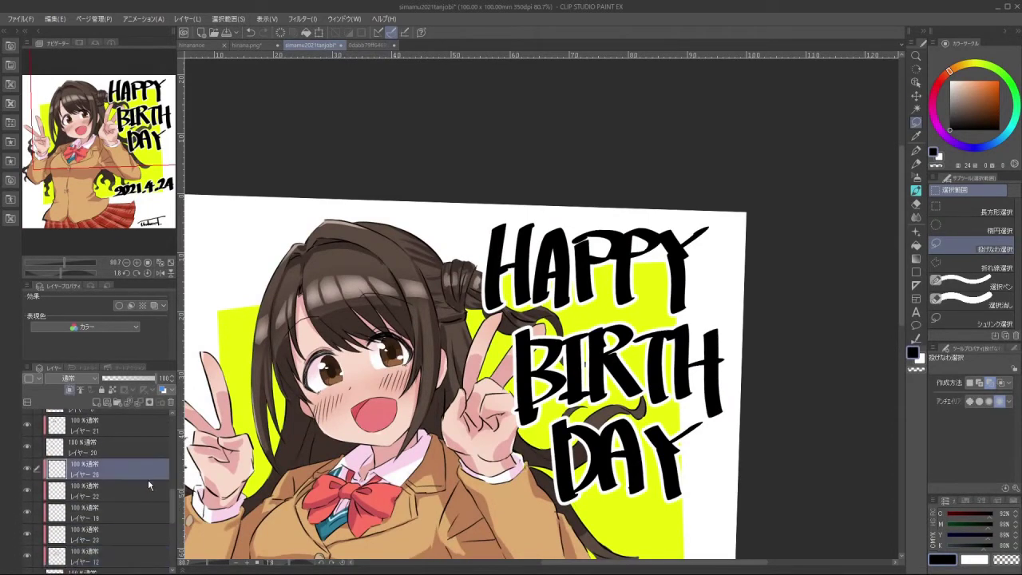
scroll(389, 398, up, 3)
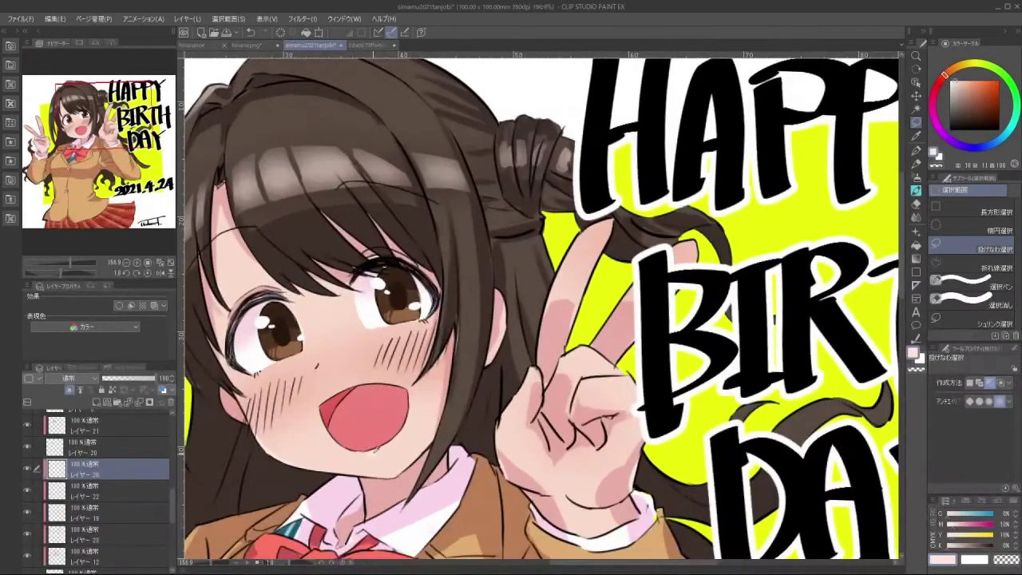
click(916, 190)
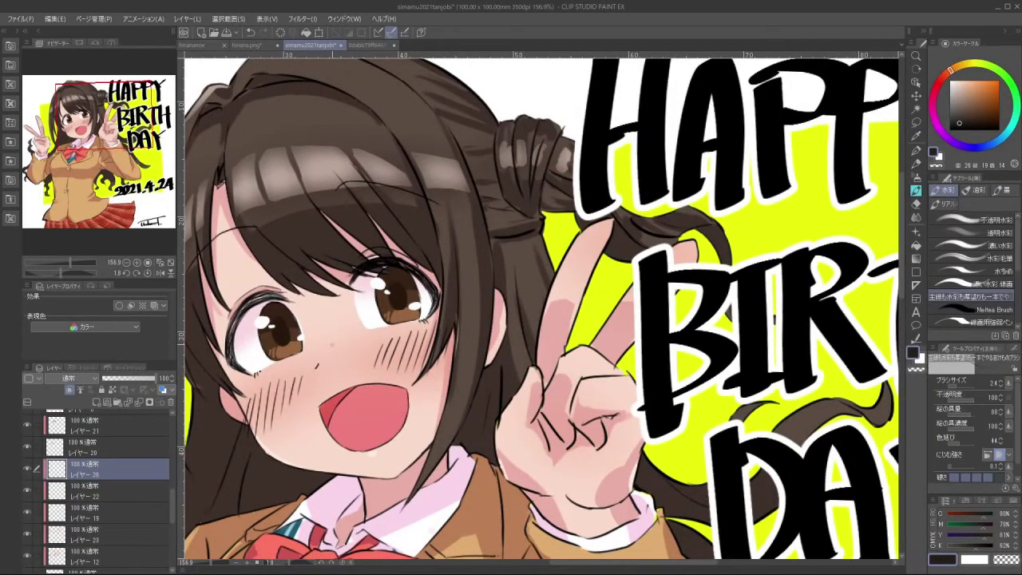
alt+click(375, 449)
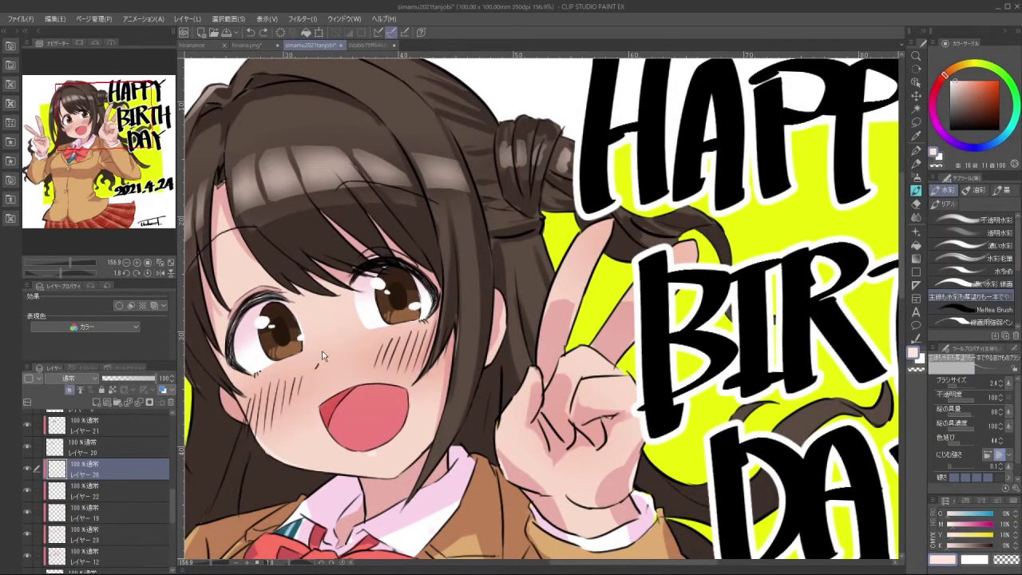
drag(325, 358, 329, 360)
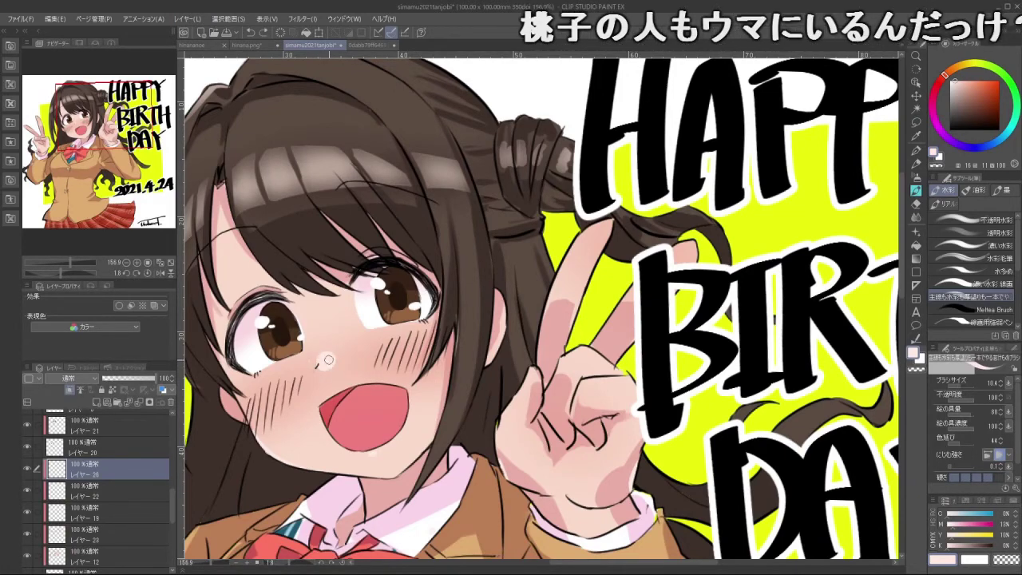
scroll(394, 384, down, 5)
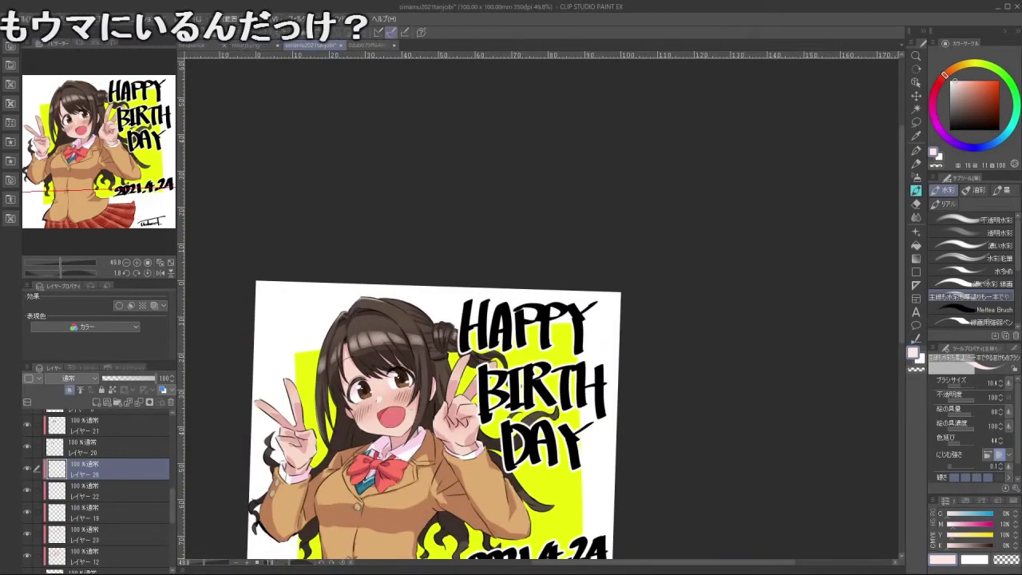
drag(431, 490, 436, 373)
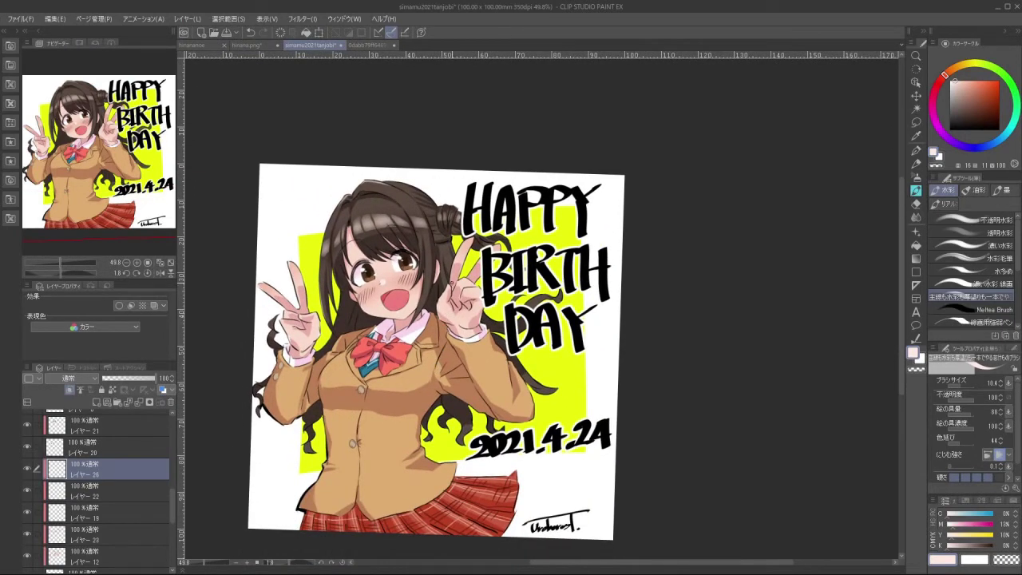
scroll(373, 294, up, 5)
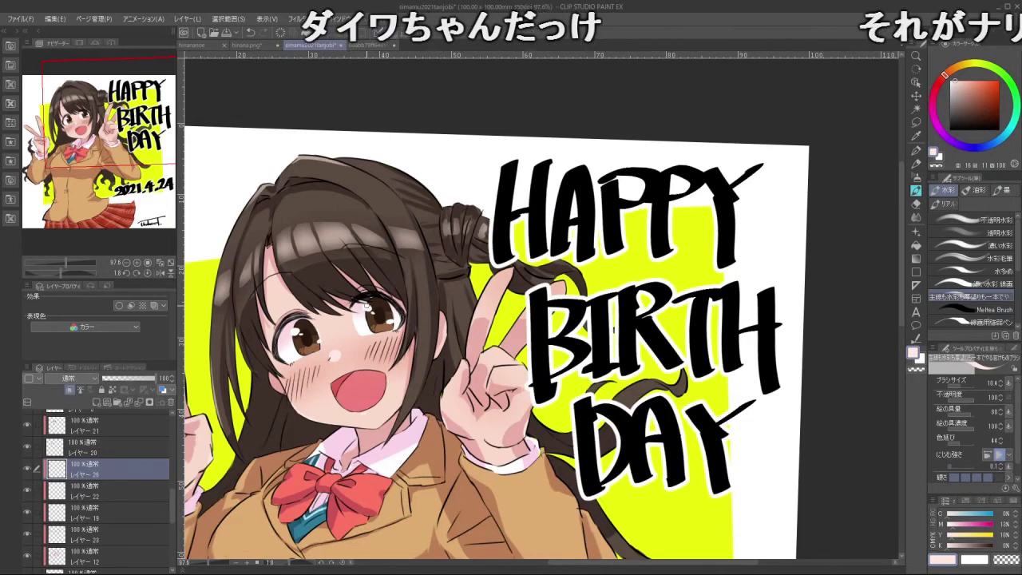
Activate レイヤー 19 and inspect the nose highlight and the whole illustration with the canvas rotated to about 13 degrees
drag(174, 501, 175, 499)
scroll(174, 503, down, 3)
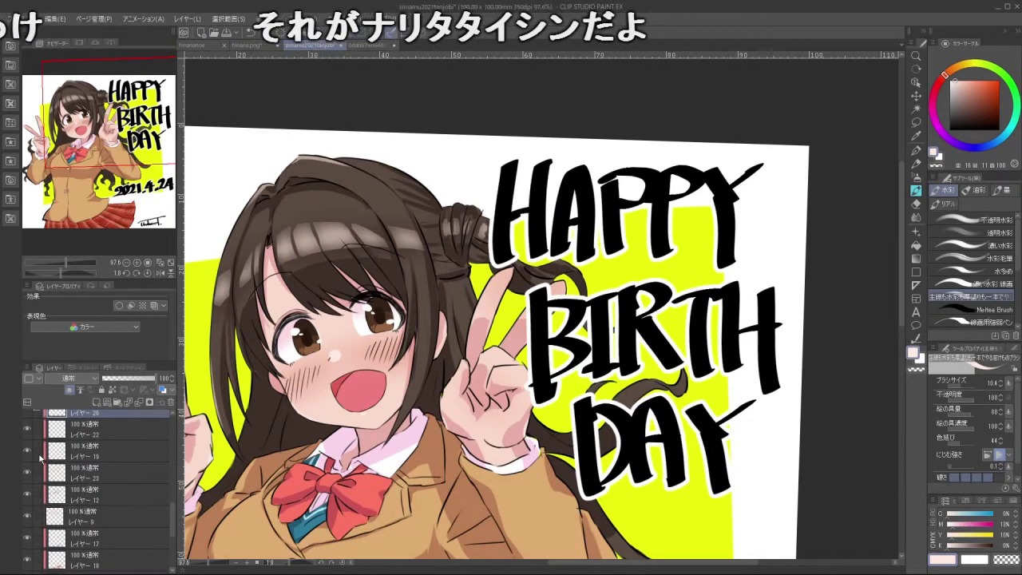
click(102, 454)
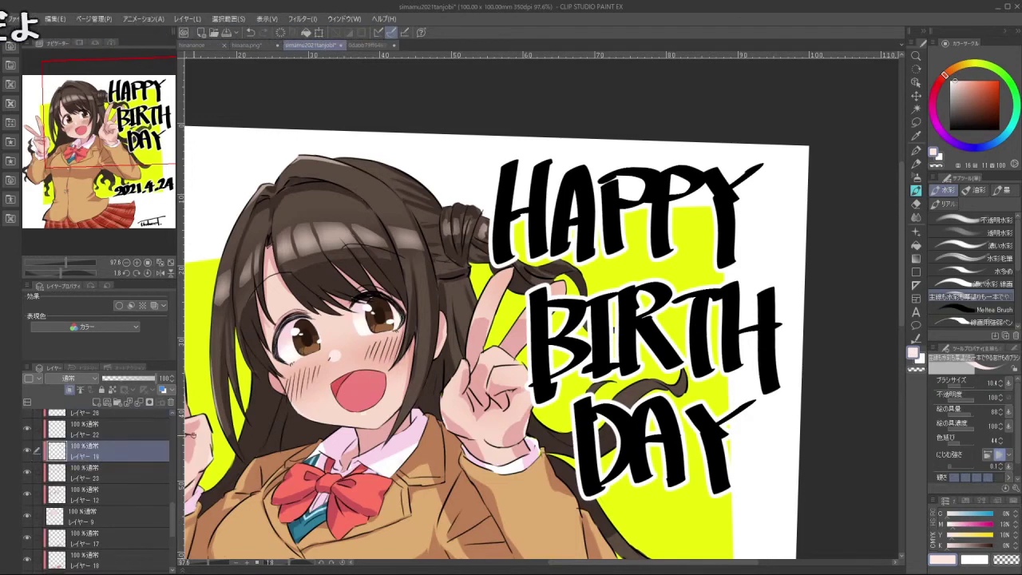
scroll(356, 320, up, 3)
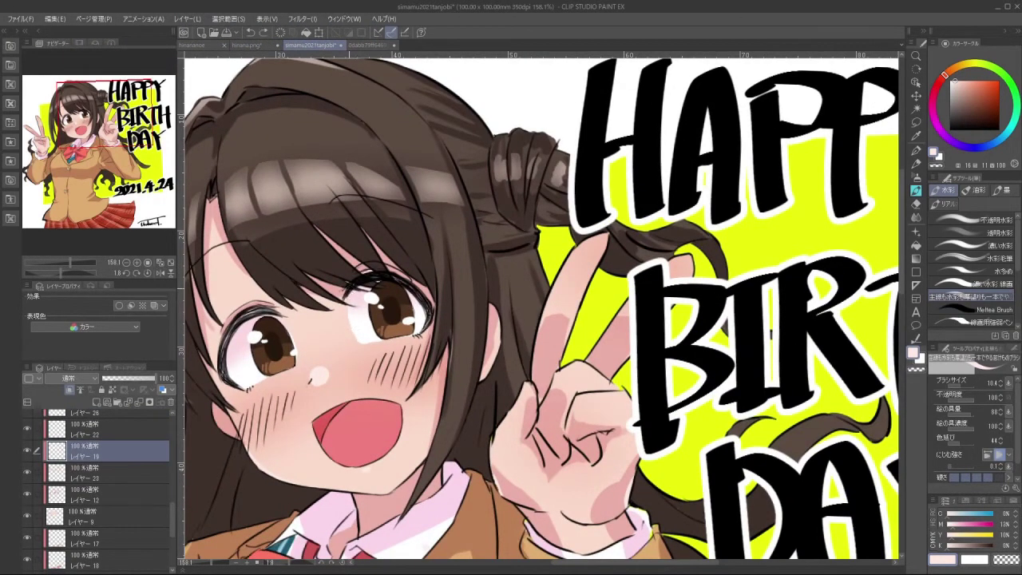
mouse_move(355, 329)
mouse_down()
mouse_move(374, 396)
mouse_move(472, 536)
mouse_move(561, 381)
mouse_move(631, 369)
mouse_move(591, 393)
mouse_move(401, 437)
mouse_move(381, 411)
mouse_up()
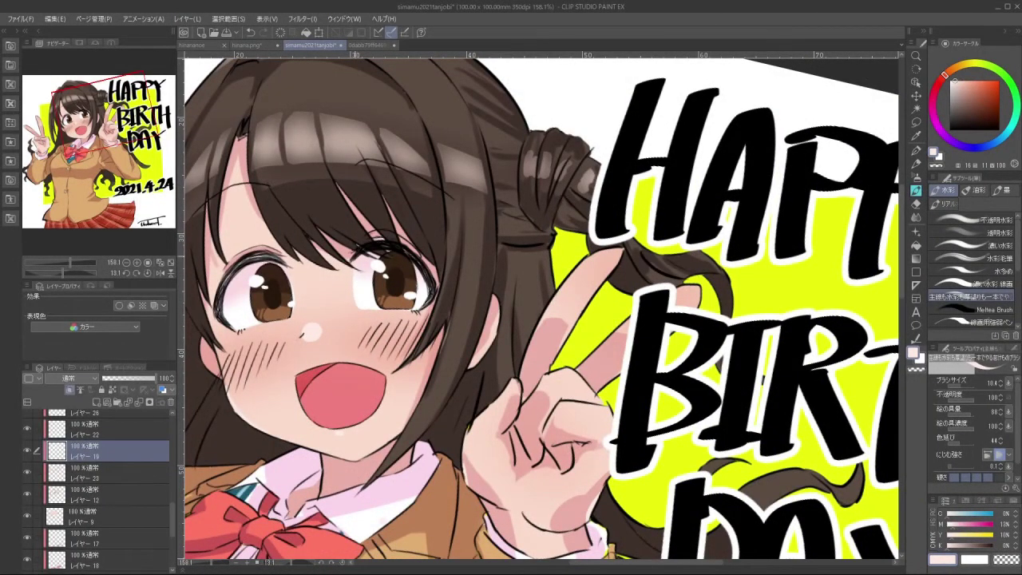
scroll(371, 354, down, 5)
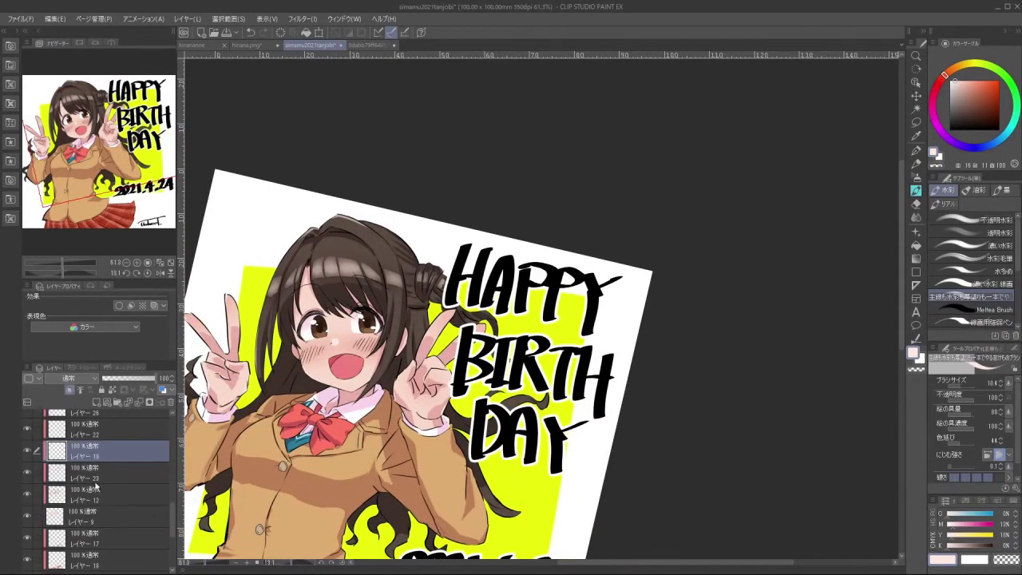
Identify the layers holding the eye by toggling their visibility, and select レイヤー 19, レイヤー 22, レイヤー 20 and レイヤー 21 together
click(29, 473)
click(29, 473)
click(27, 451)
click(27, 451)
click(35, 430)
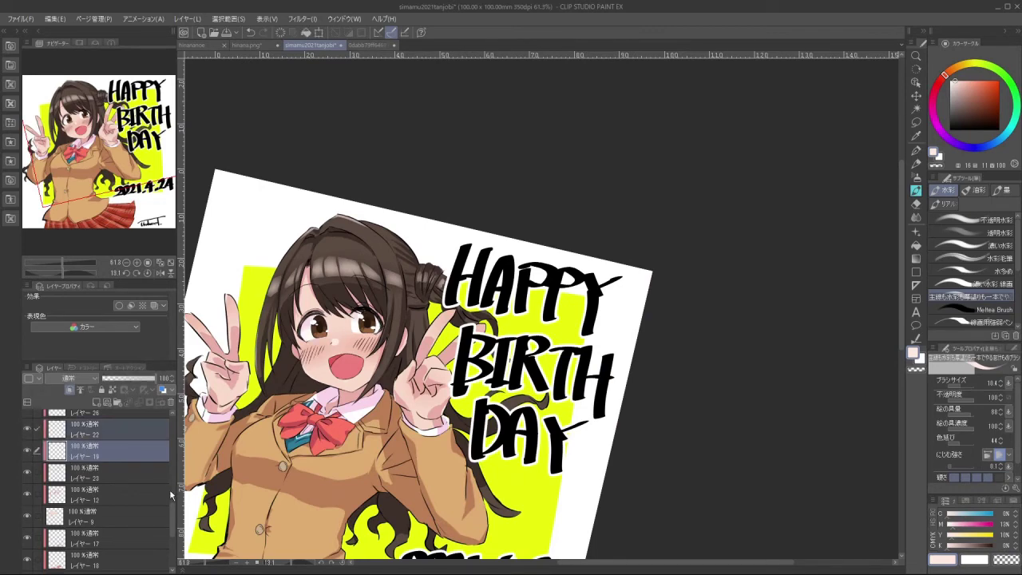
key(b)
scroll(172, 519, up, 2)
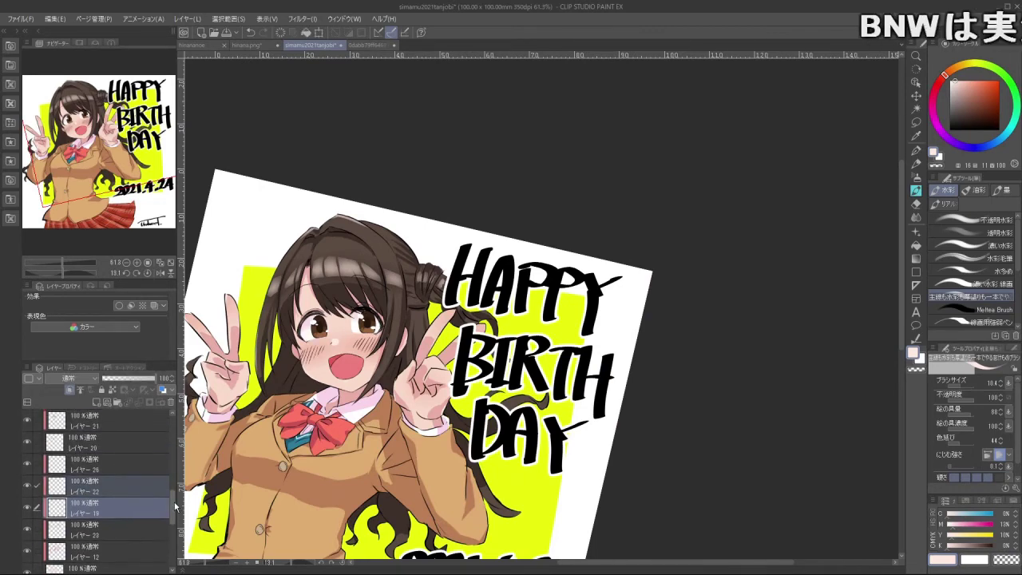
click(26, 449)
click(26, 449)
ctrl+click(99, 449)
ctrl+click(107, 426)
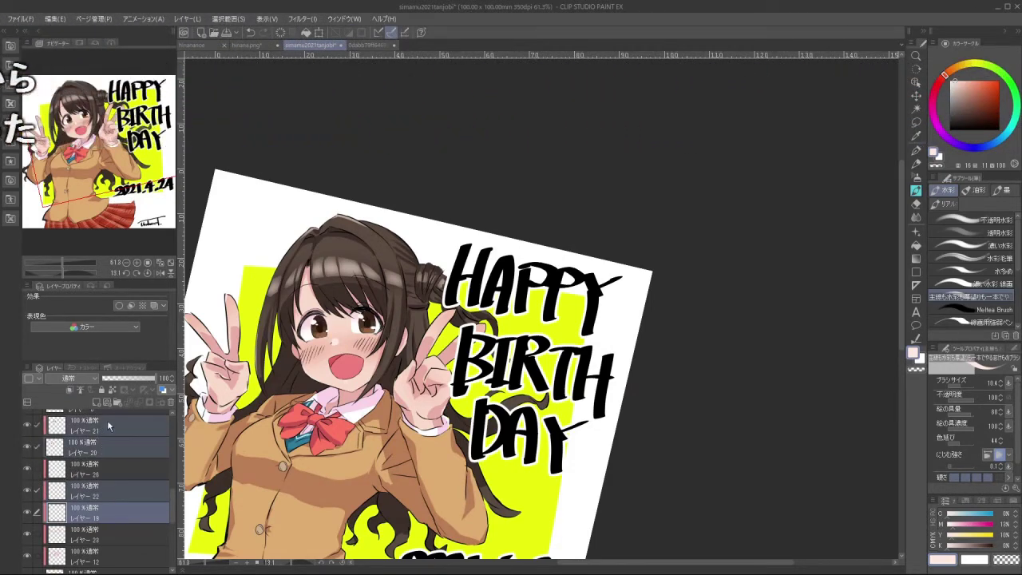
Add レイヤー 27 and レイヤー 3 to the layer selection, checking what レイヤー 3 contains, and activate the lasso selection tool
scroll(172, 519, up, 3)
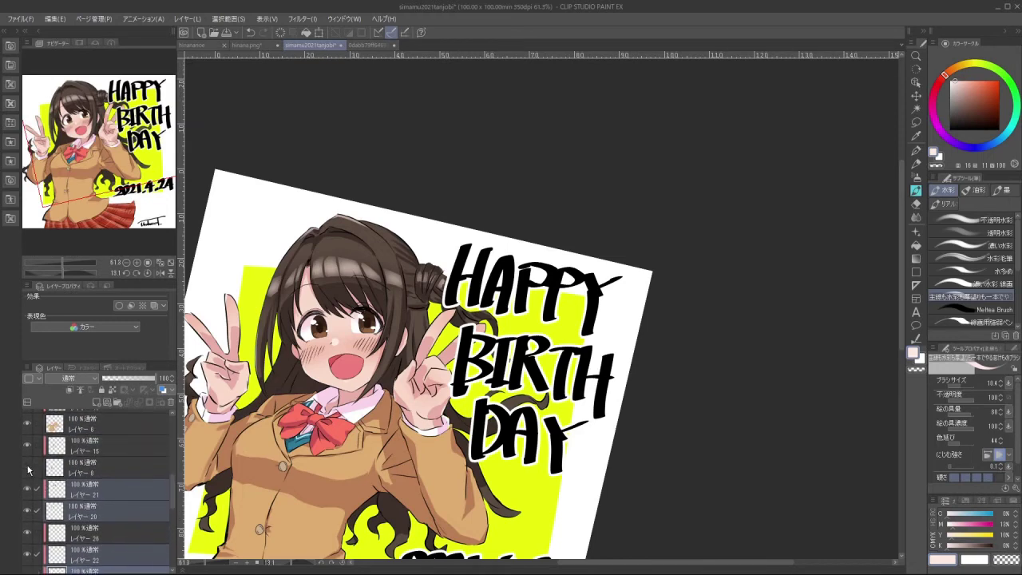
scroll(174, 496, up, 5)
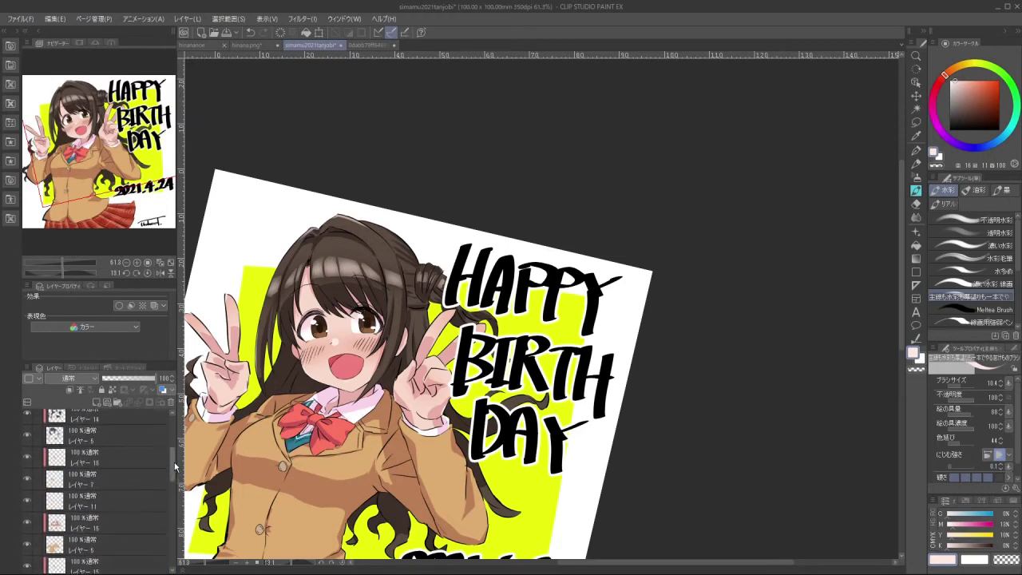
click(130, 442)
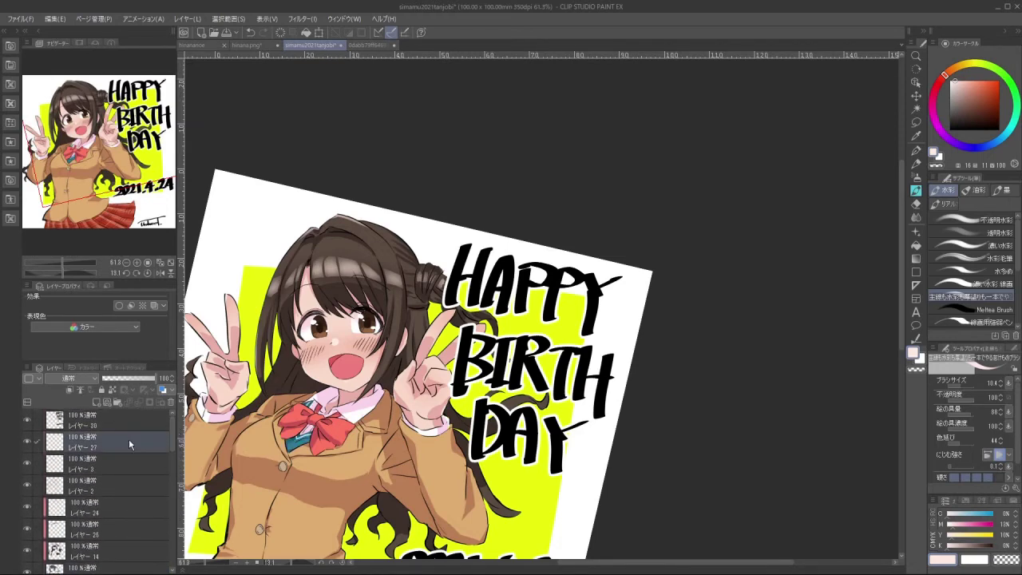
click(28, 464)
click(30, 465)
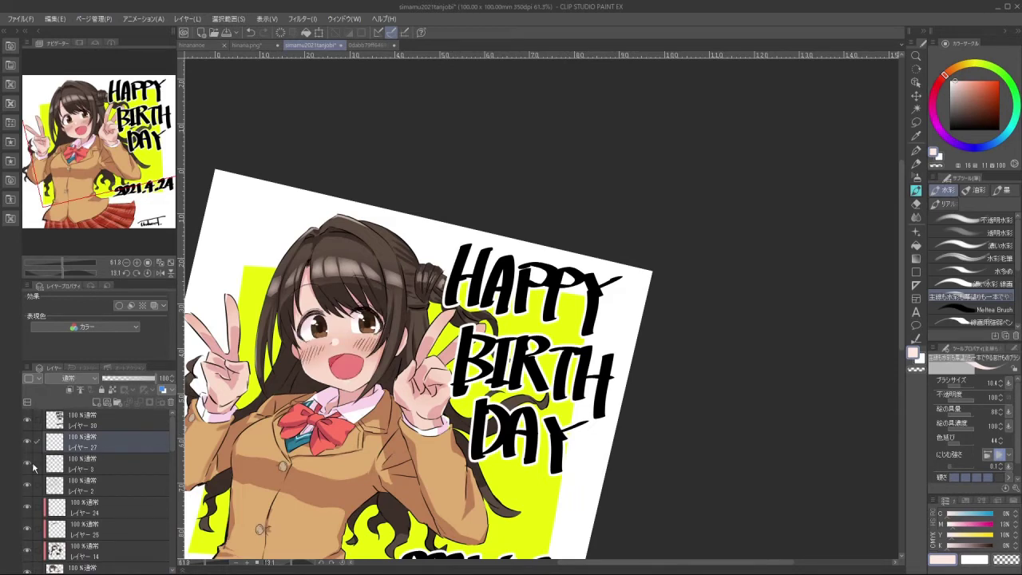
ctrl+click(91, 470)
key(m)
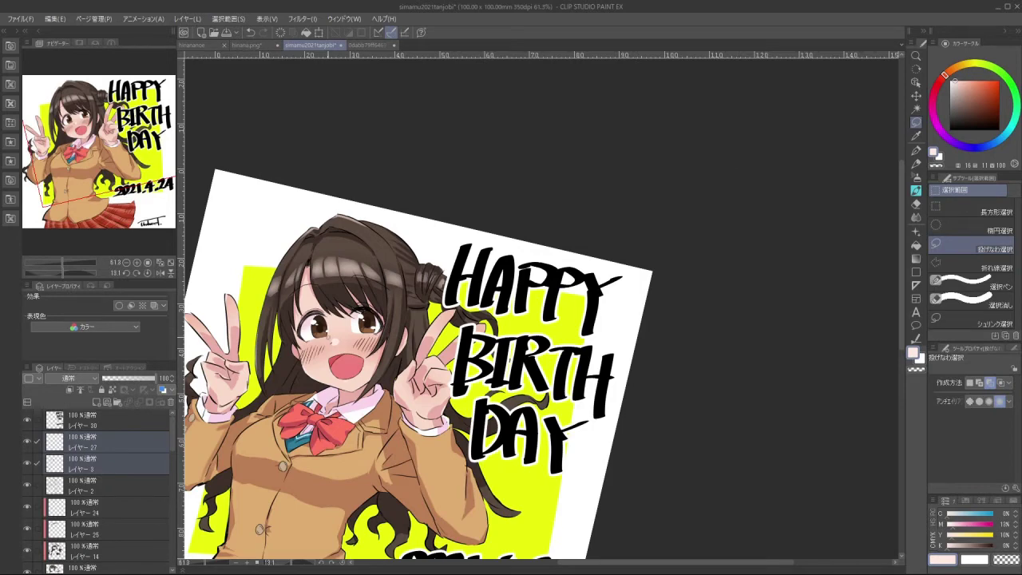
Lasso the eye on the peace-sign side away from the lettering, nudge it slightly outward with a transform, and clear the selection
scroll(294, 296, up, 5)
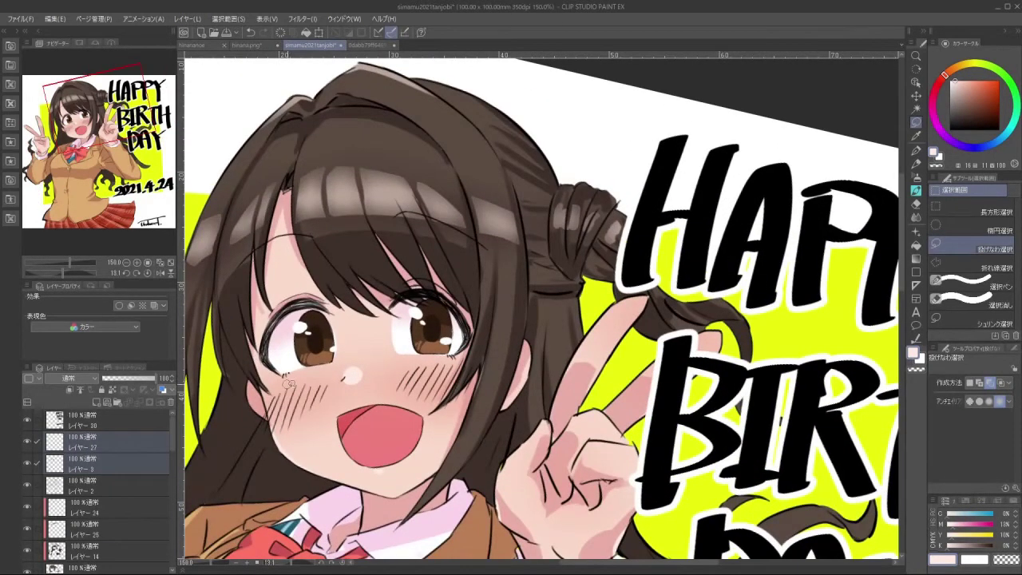
drag(266, 366, 264, 318)
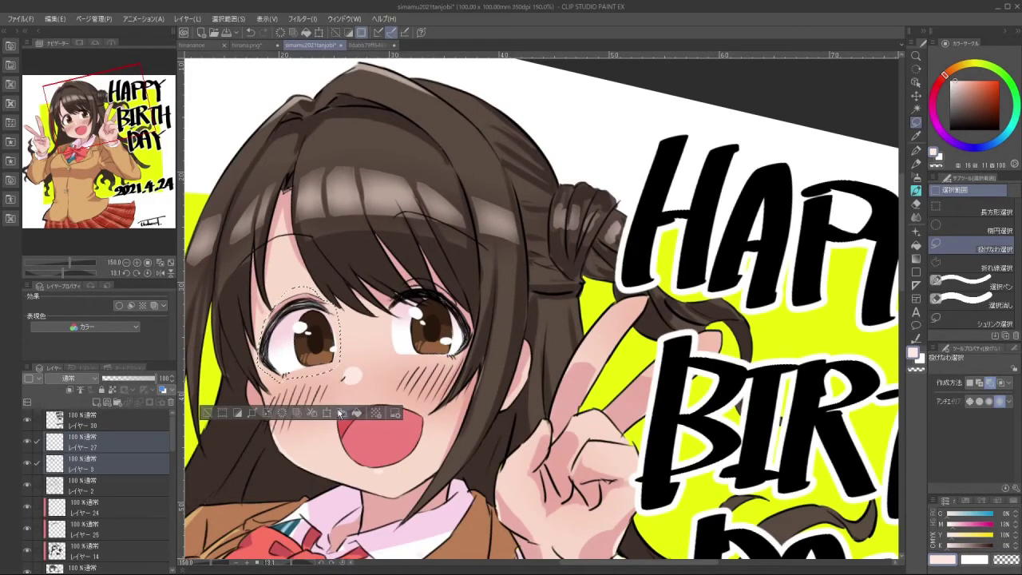
click(330, 415)
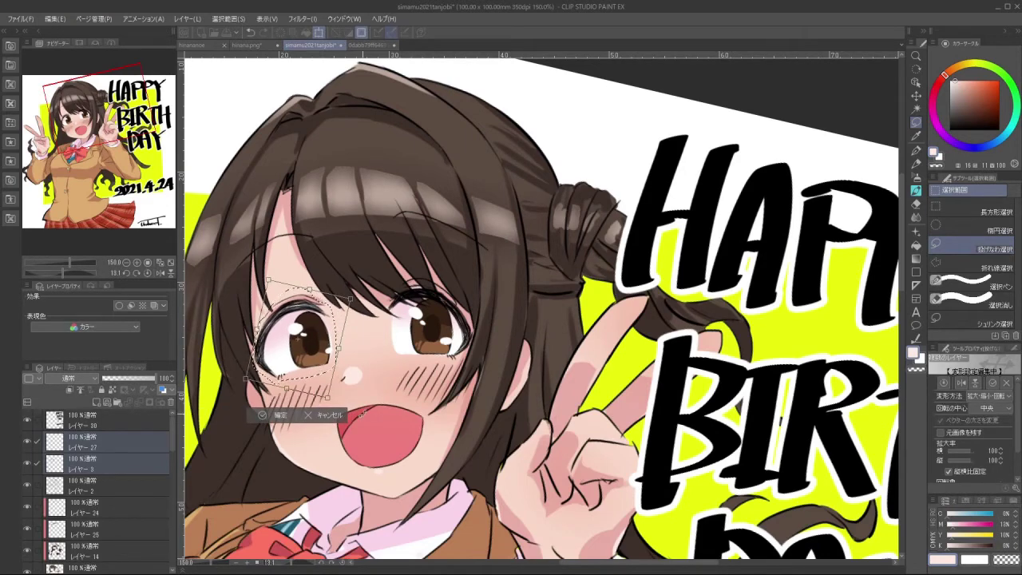
drag(322, 373, 323, 373)
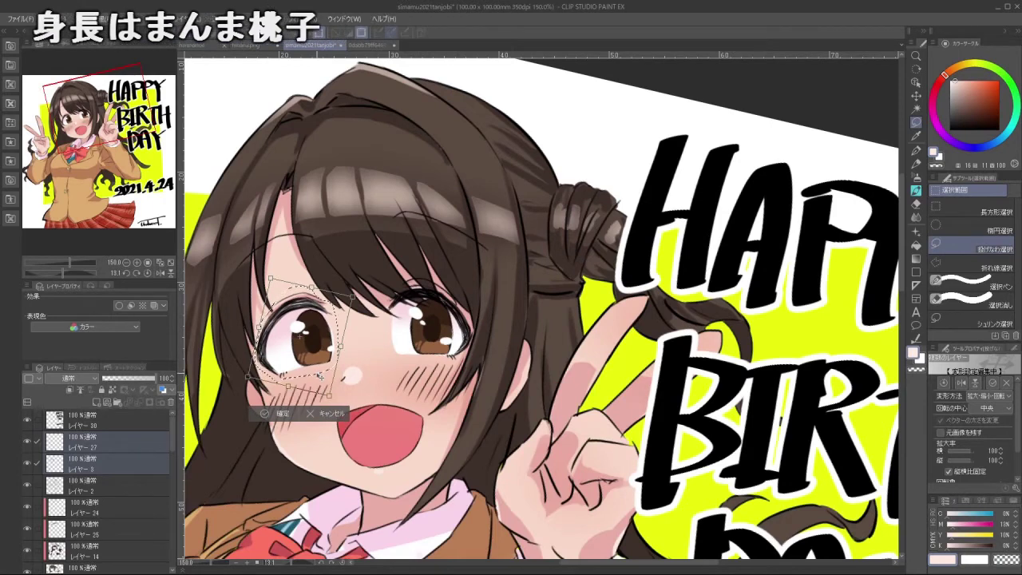
click(279, 416)
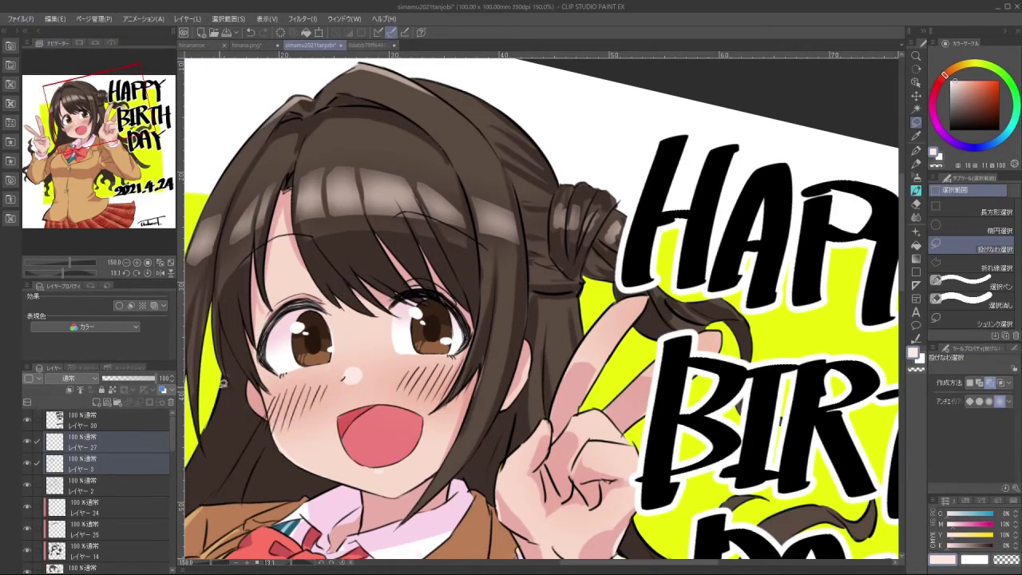
key(ctrl+t)
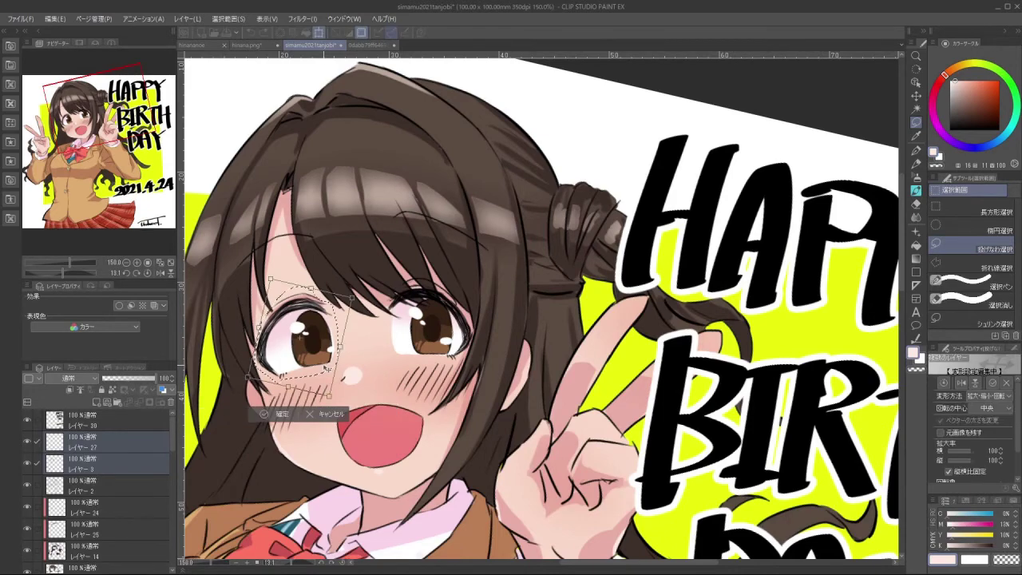
click(278, 414)
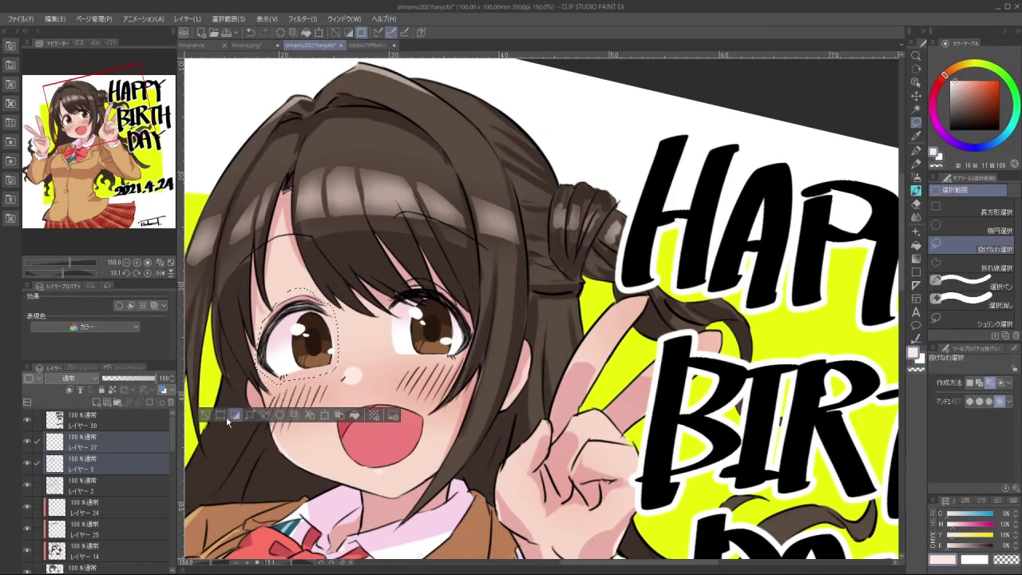
key(ctrl+d)
Rotate the canvas to about 2.7 degrees and inspect the overall balance of the whole illustration
key(ctrl+0)
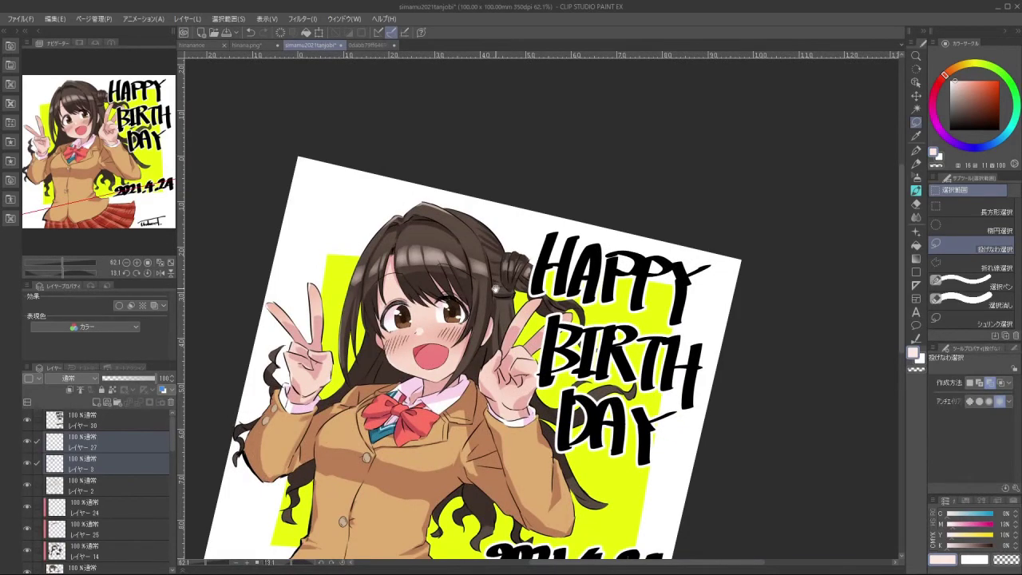
drag(495, 289, 475, 187)
drag(607, 318, 553, 318)
drag(474, 436, 708, 243)
drag(451, 420, 695, 304)
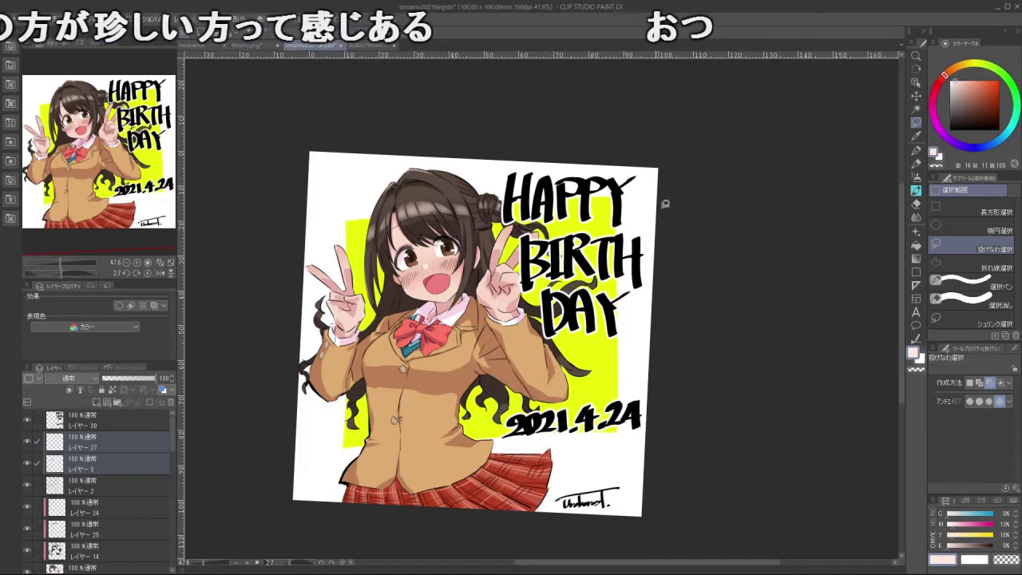
scroll(586, 252, down, 2)
scroll(497, 289, up, 2)
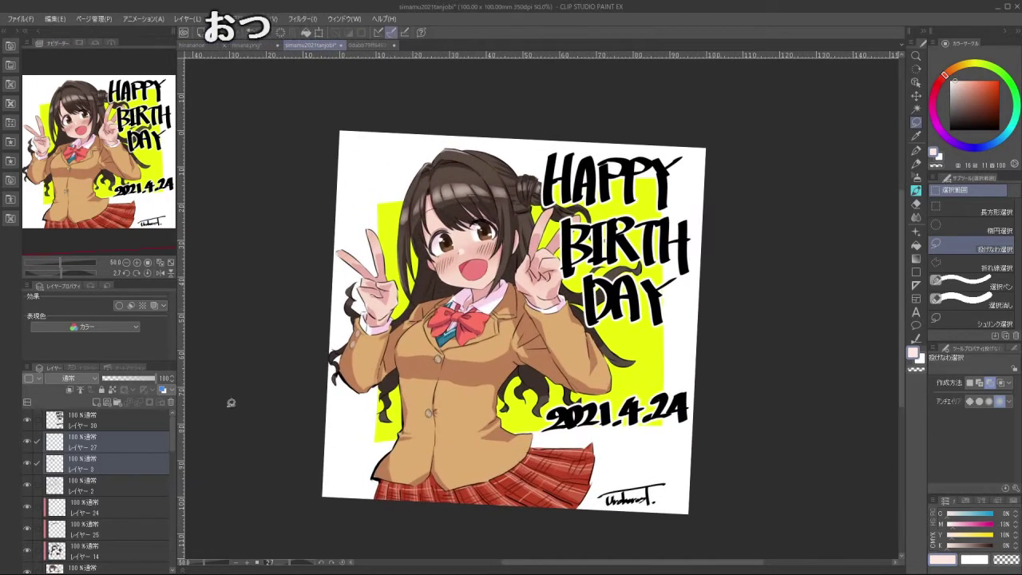
Activate the yellow backdrop layer レイヤー 29 and examine the face up close as well as the full illustration
scroll(169, 443, down, 3)
scroll(168, 443, down, 5)
click(103, 489)
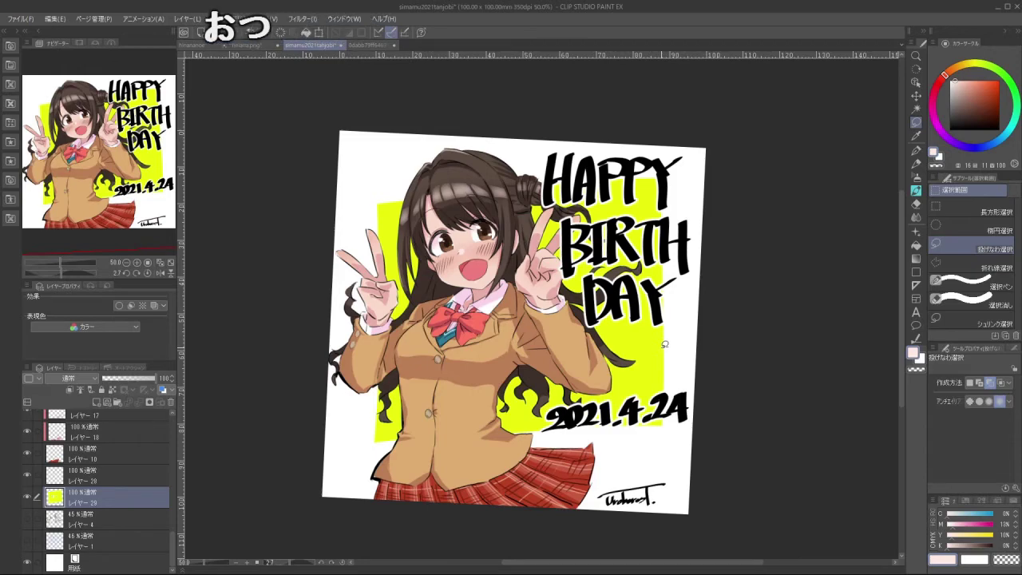
scroll(577, 310, up, 1)
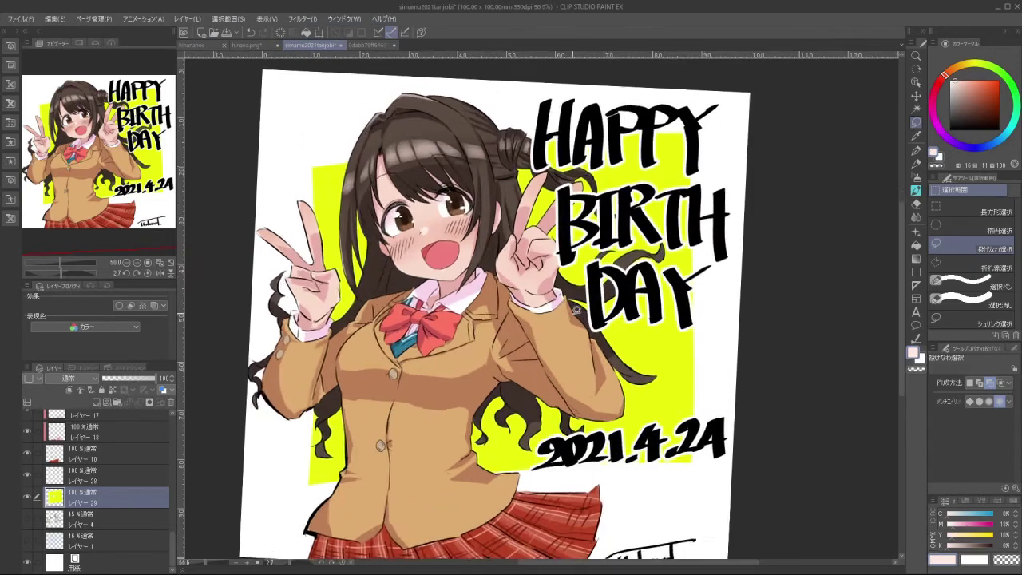
scroll(577, 310, up, 4)
scroll(458, 204, down, 5)
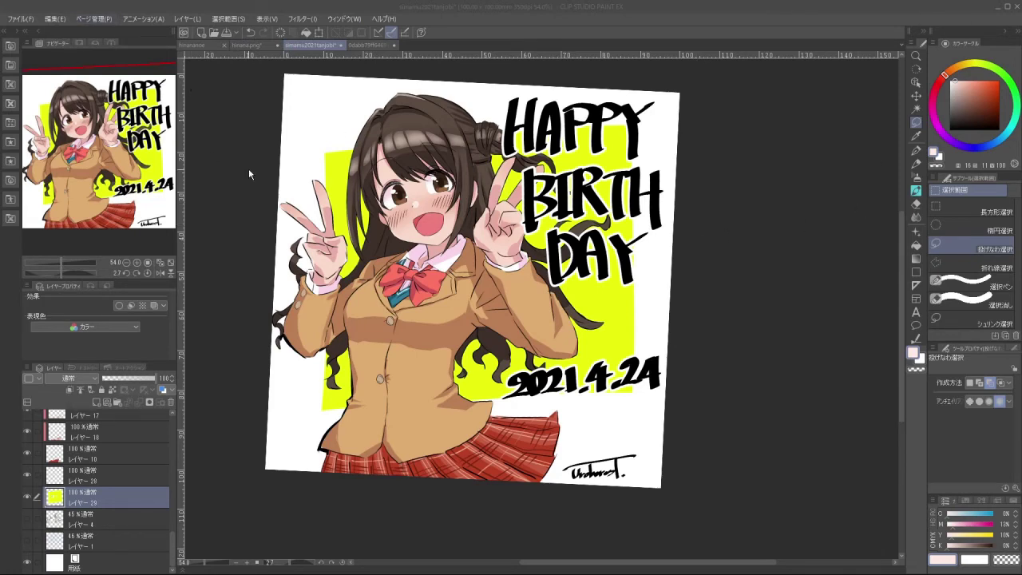
scroll(367, 171, up, 4)
scroll(455, 166, up, 5)
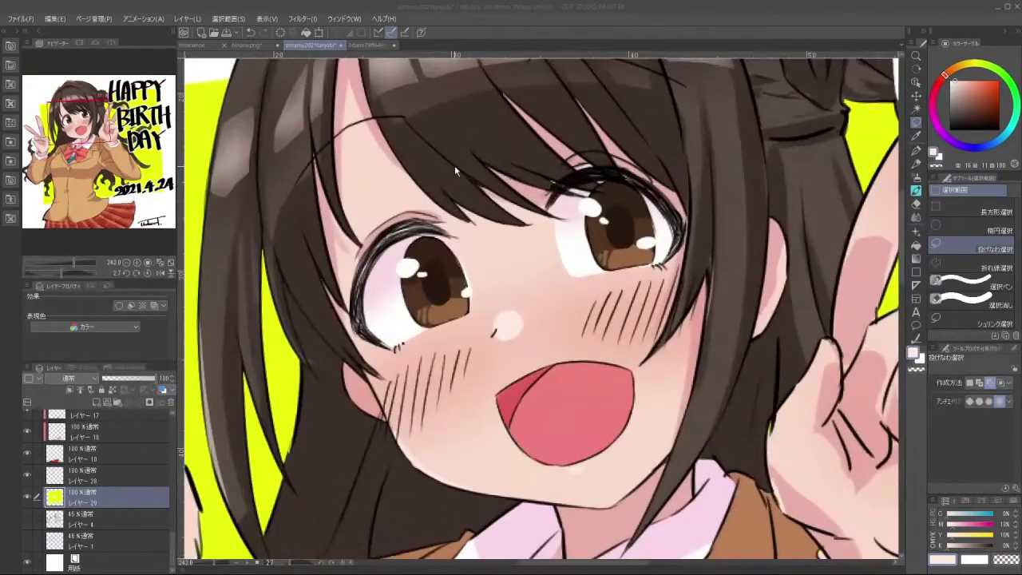
scroll(508, 205, down, 4)
scroll(439, 182, up, 2)
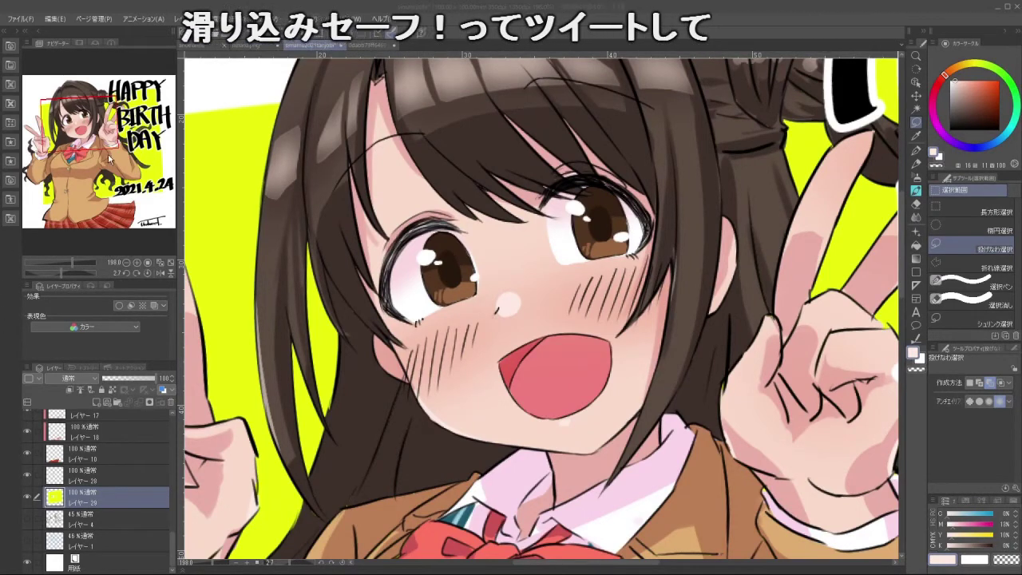
Bring up the file formats for exporting the illustration as a merged image
click(20, 19)
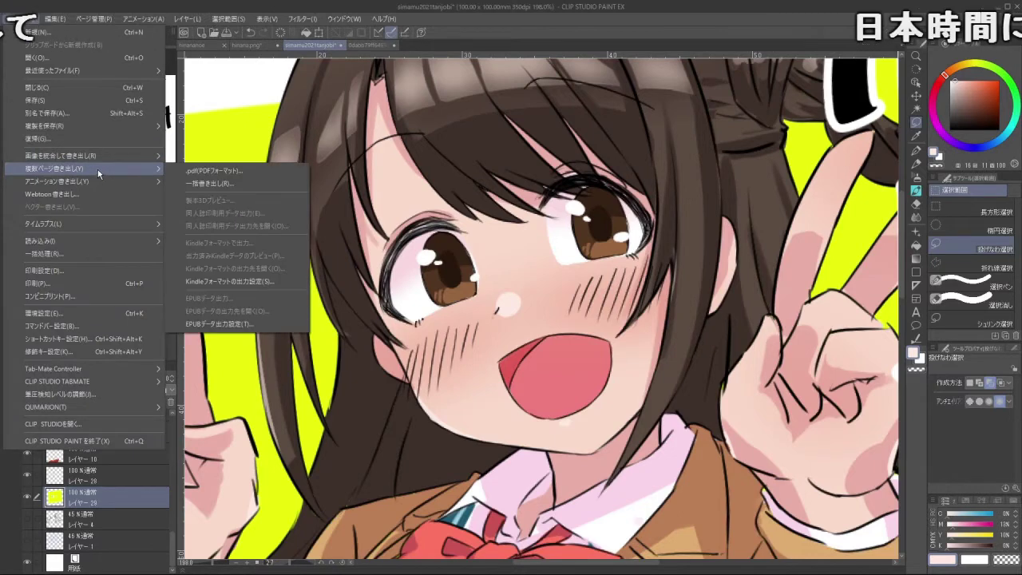
mouse_move(95, 161)
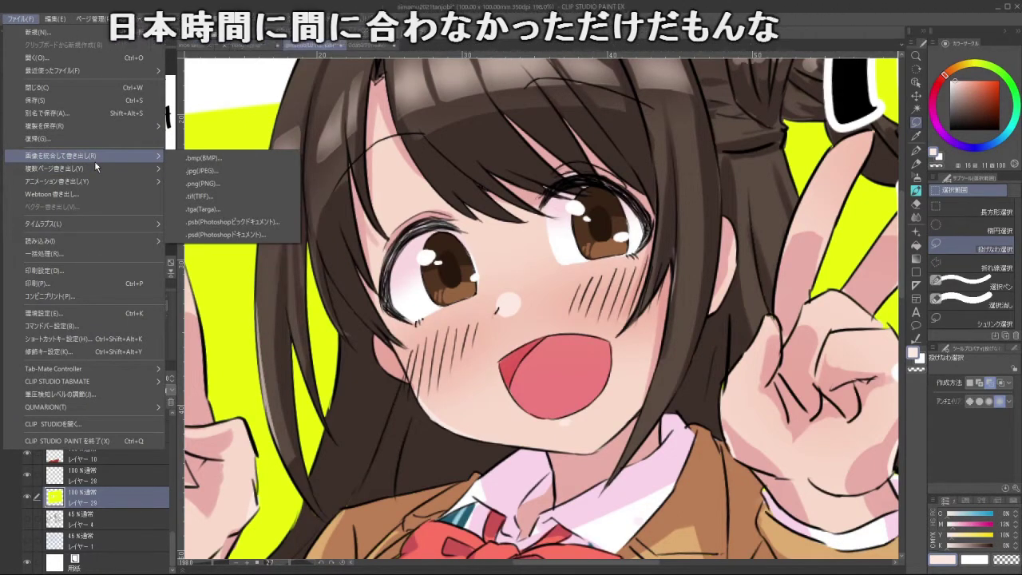
mouse_move(187, 18)
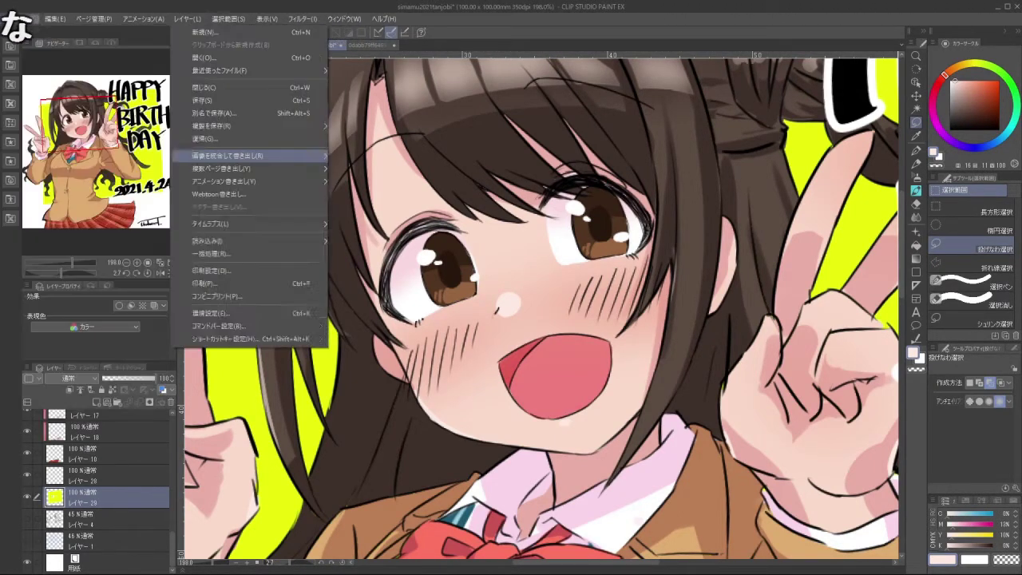